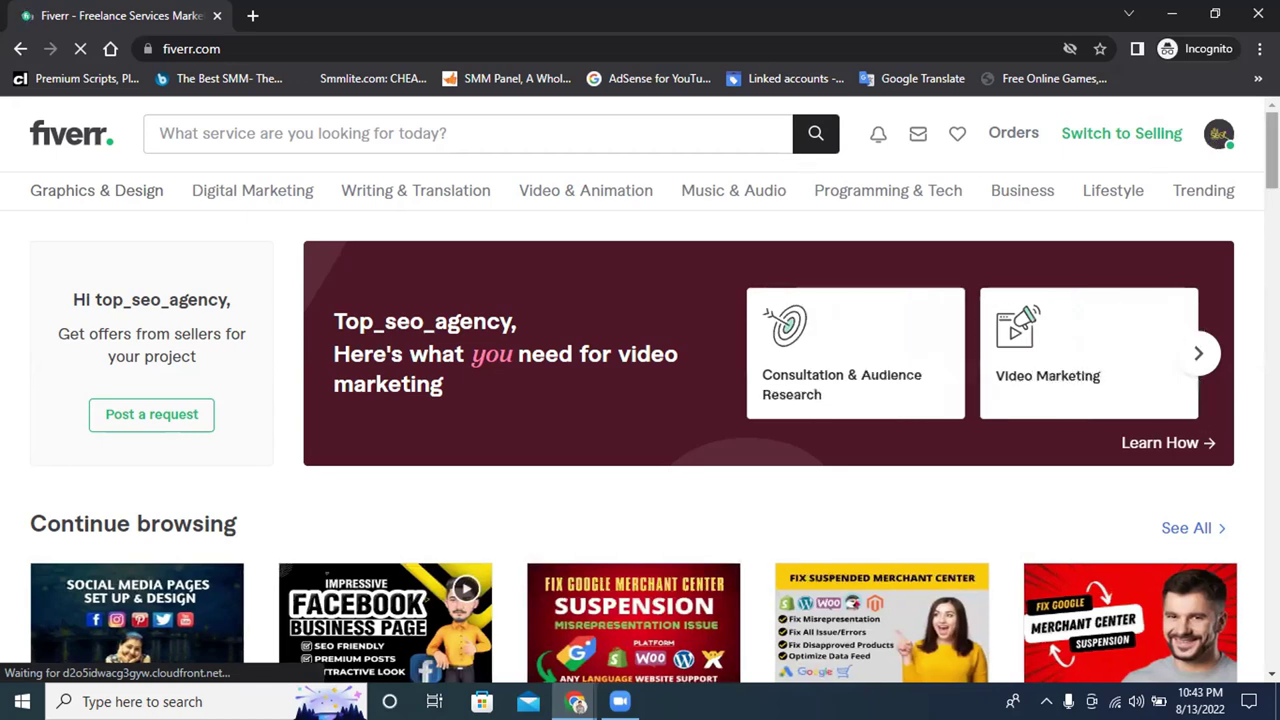
# Open the account's seller profile and look over its details, description and active gigs
pyautogui.click(1213, 142)
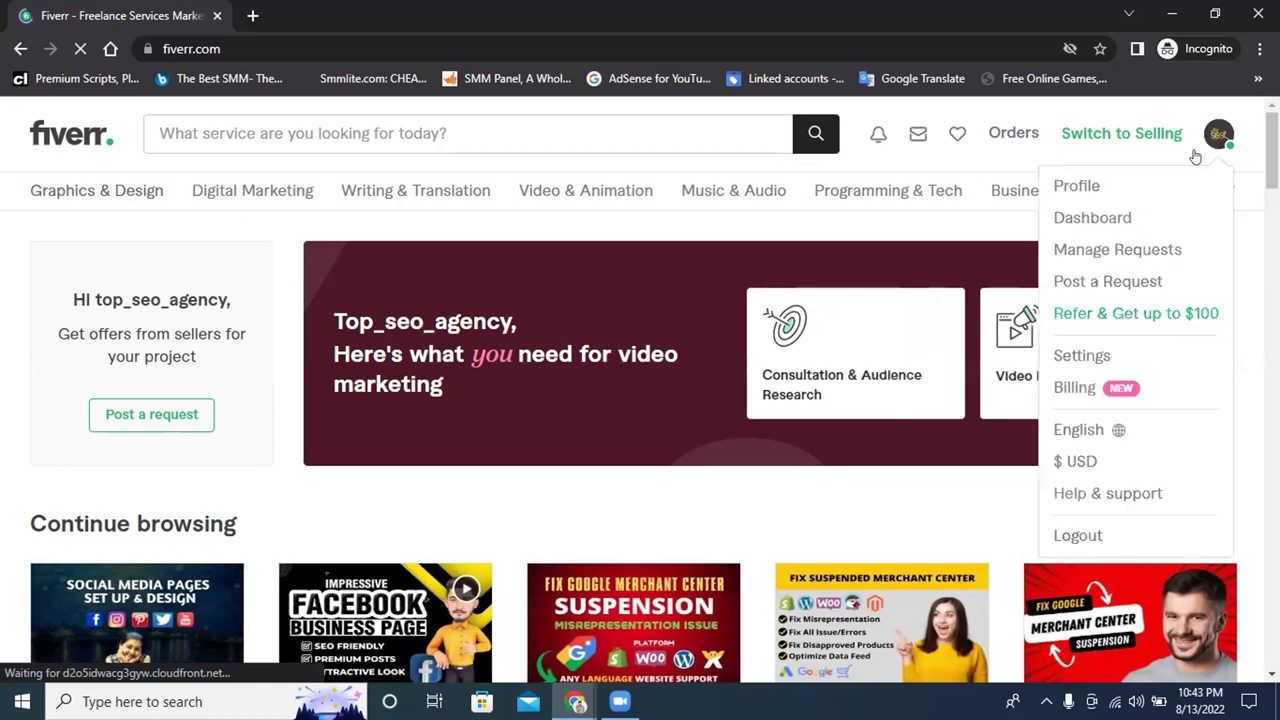
pyautogui.click(1075, 187)
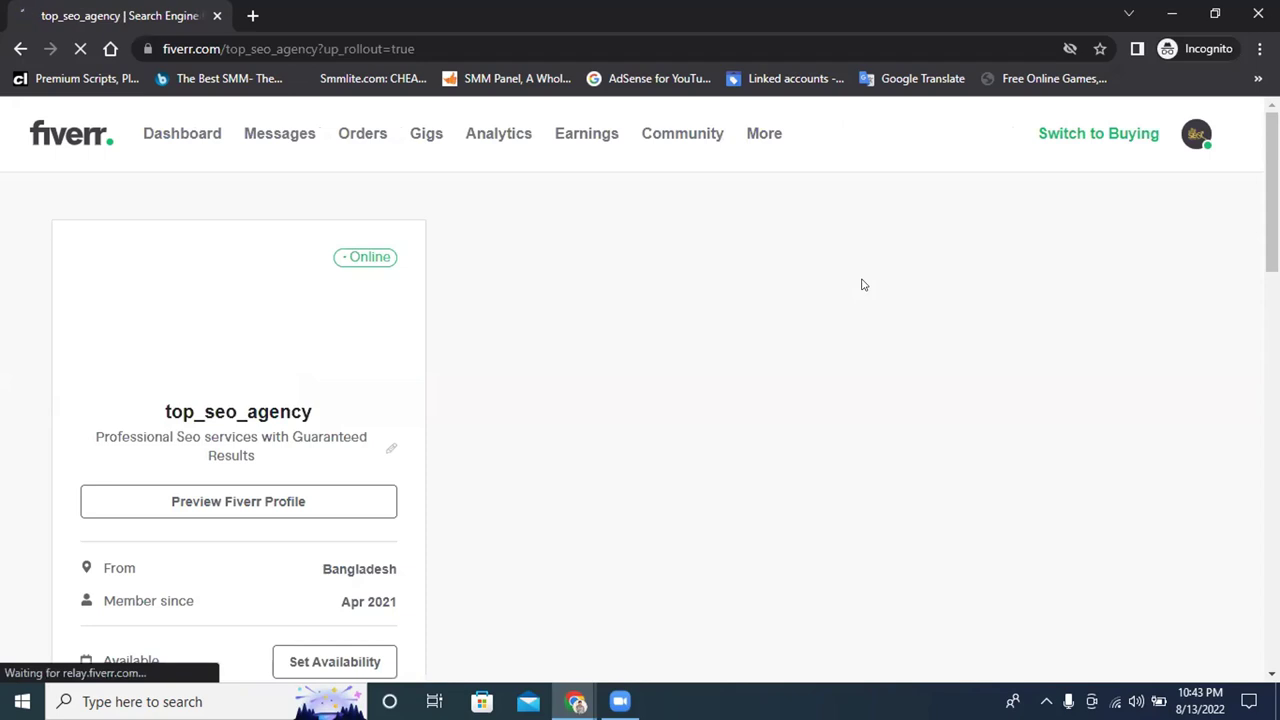
pyautogui.scroll(-1, 863, 285)
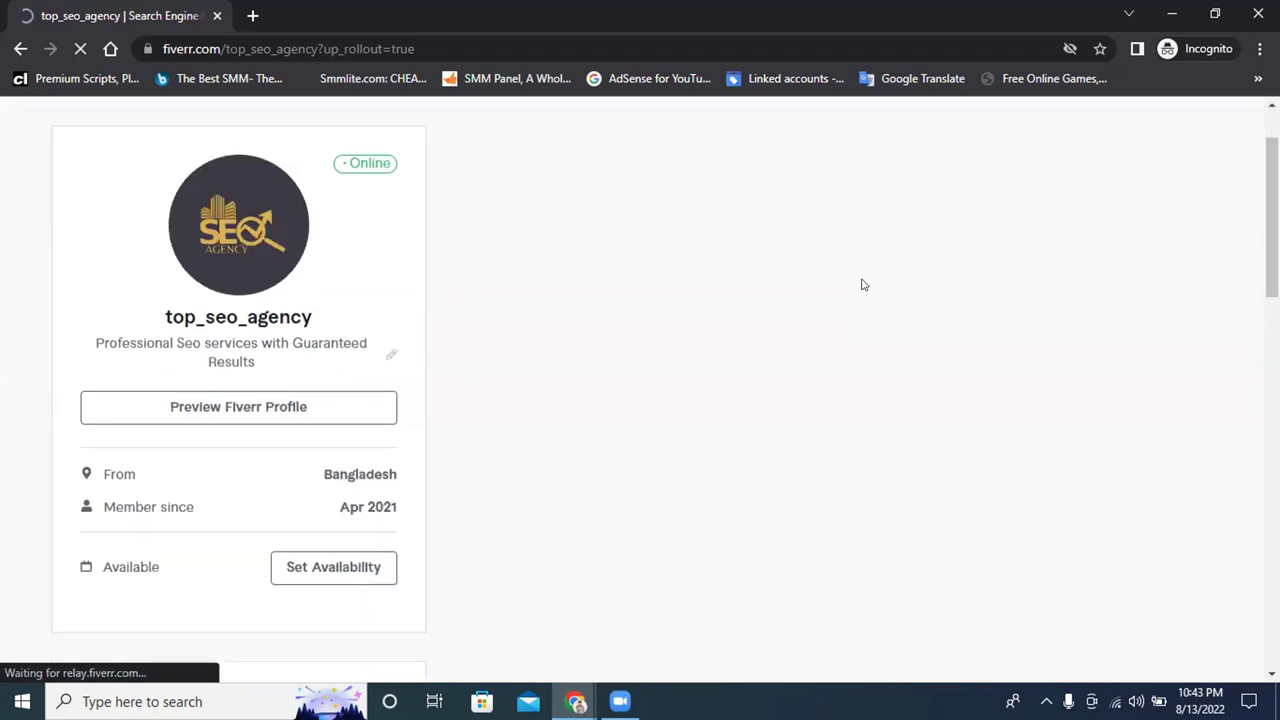
pyautogui.scroll(-2, 863, 280)
pyautogui.scroll(3, 863, 278)
pyautogui.scroll(-1, 865, 281)
pyautogui.scroll(-6, 865, 281)
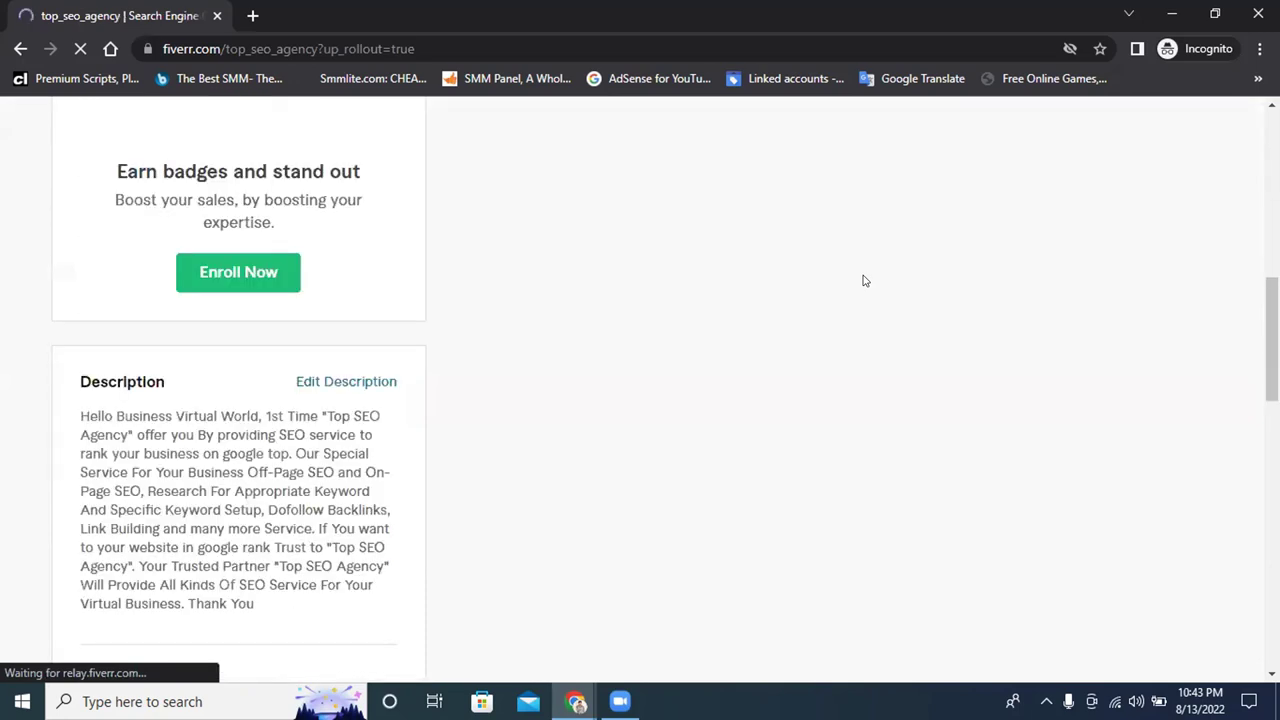
pyautogui.scroll(5, 865, 281)
pyautogui.scroll(2, 917, 429)
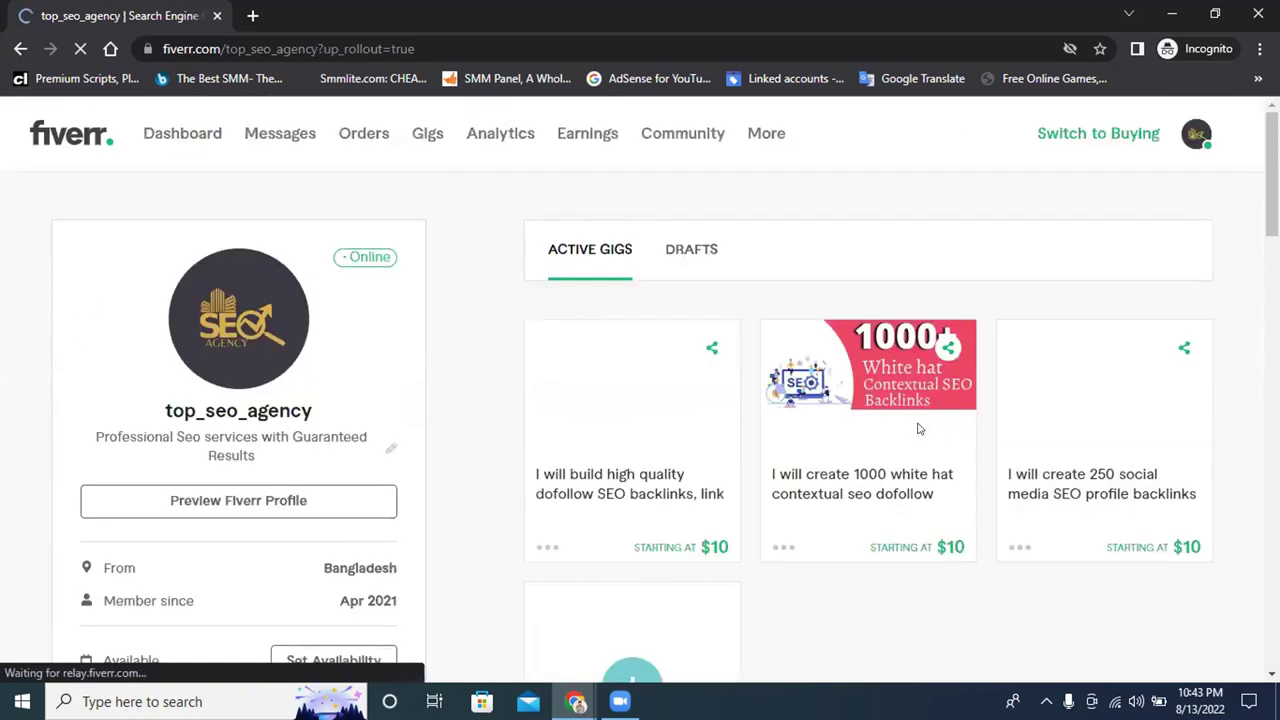
# Open the gig management page in a new browser tab and switch to it
pyautogui.rightClick(432, 135)
pyautogui.click(460, 150)
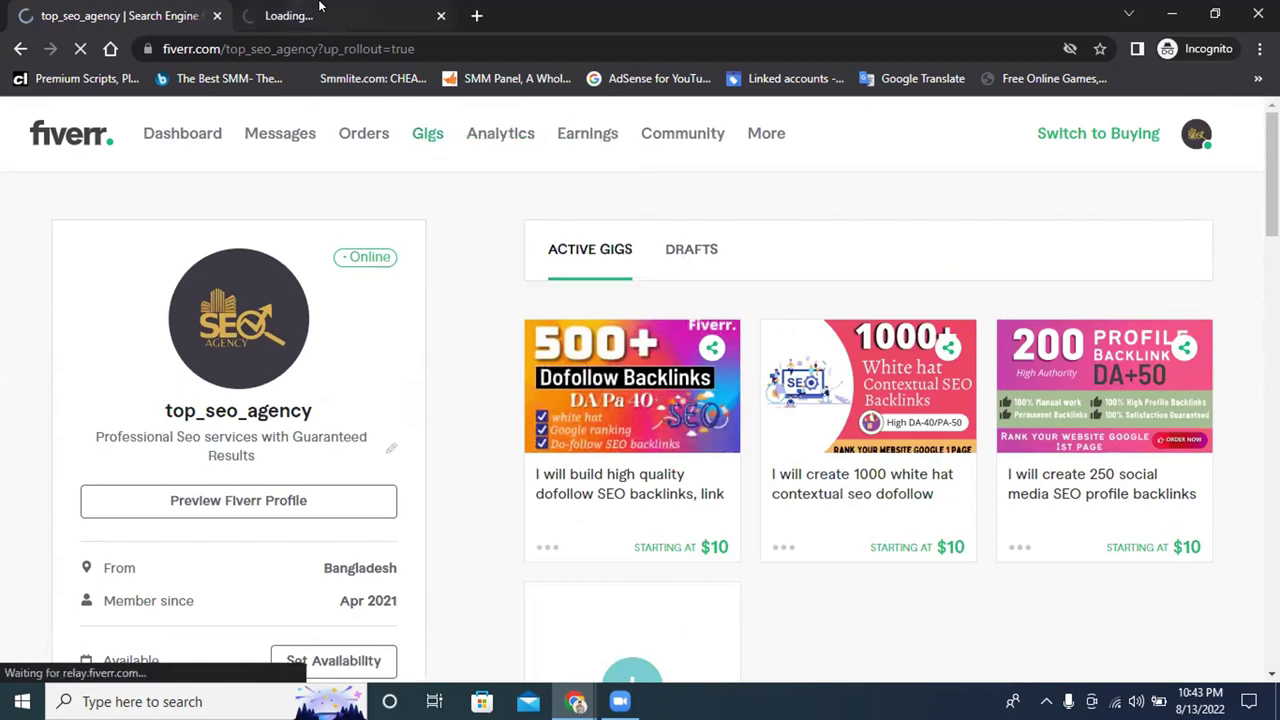
pyautogui.click(320, 10)
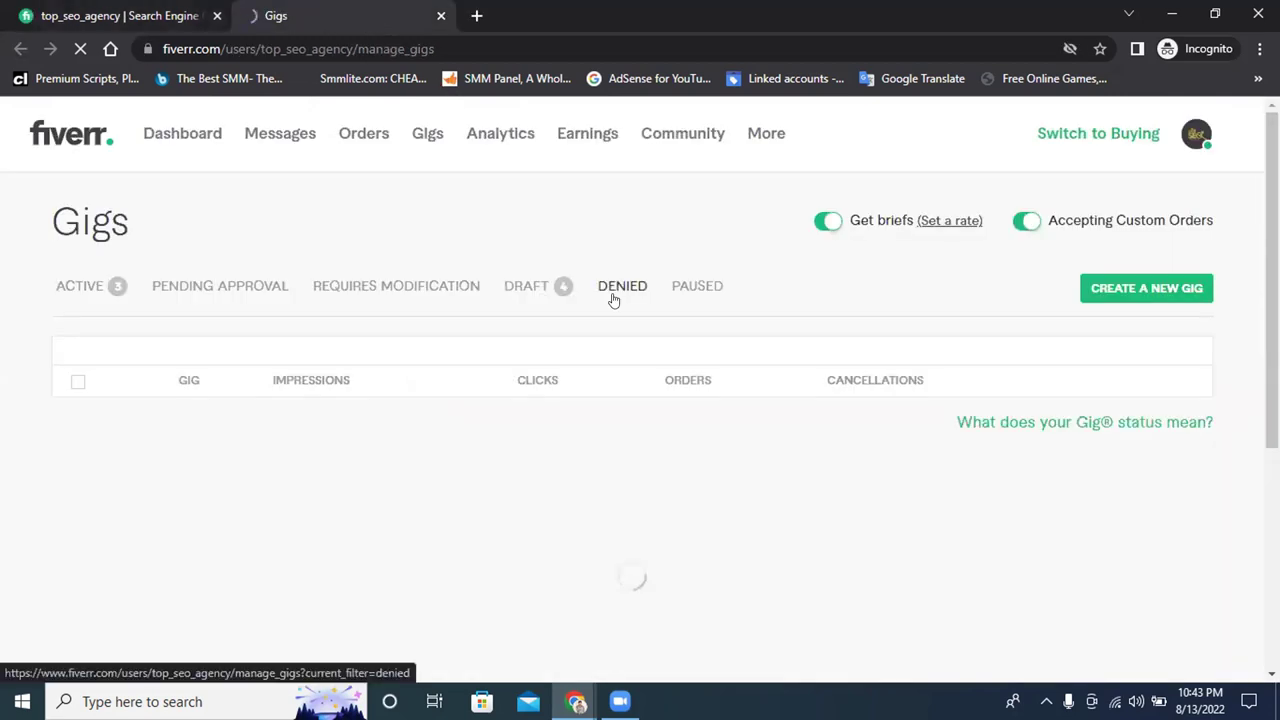
pyautogui.click(524, 290)
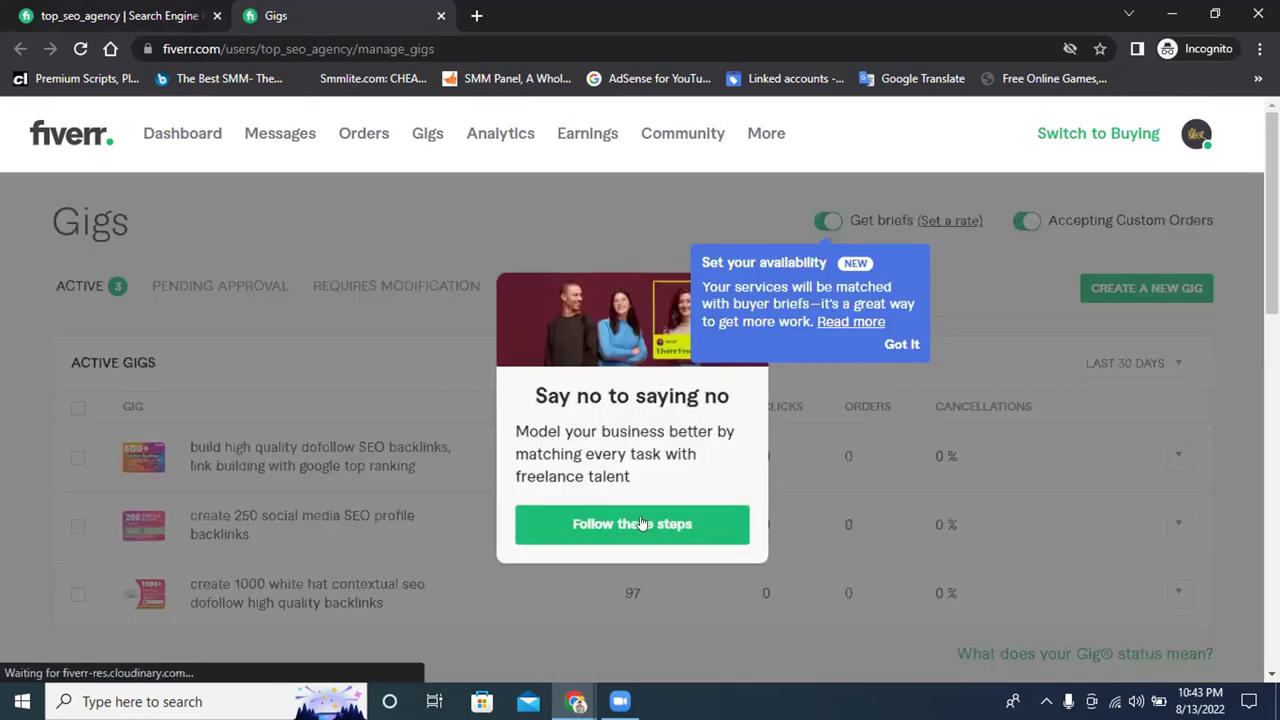
# Get rid of the freelance talent promotion and its page, and dismiss the availability tip on the Gigs page
pyautogui.click(645, 523)
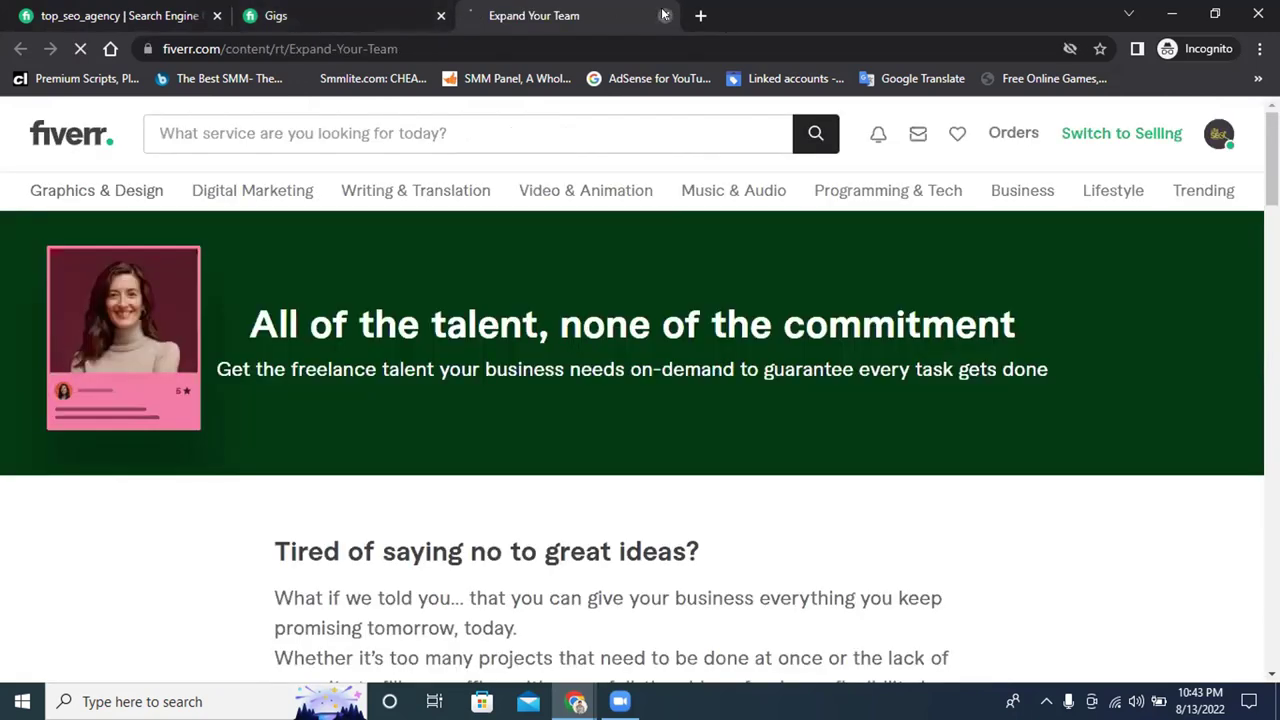
pyautogui.click(665, 15)
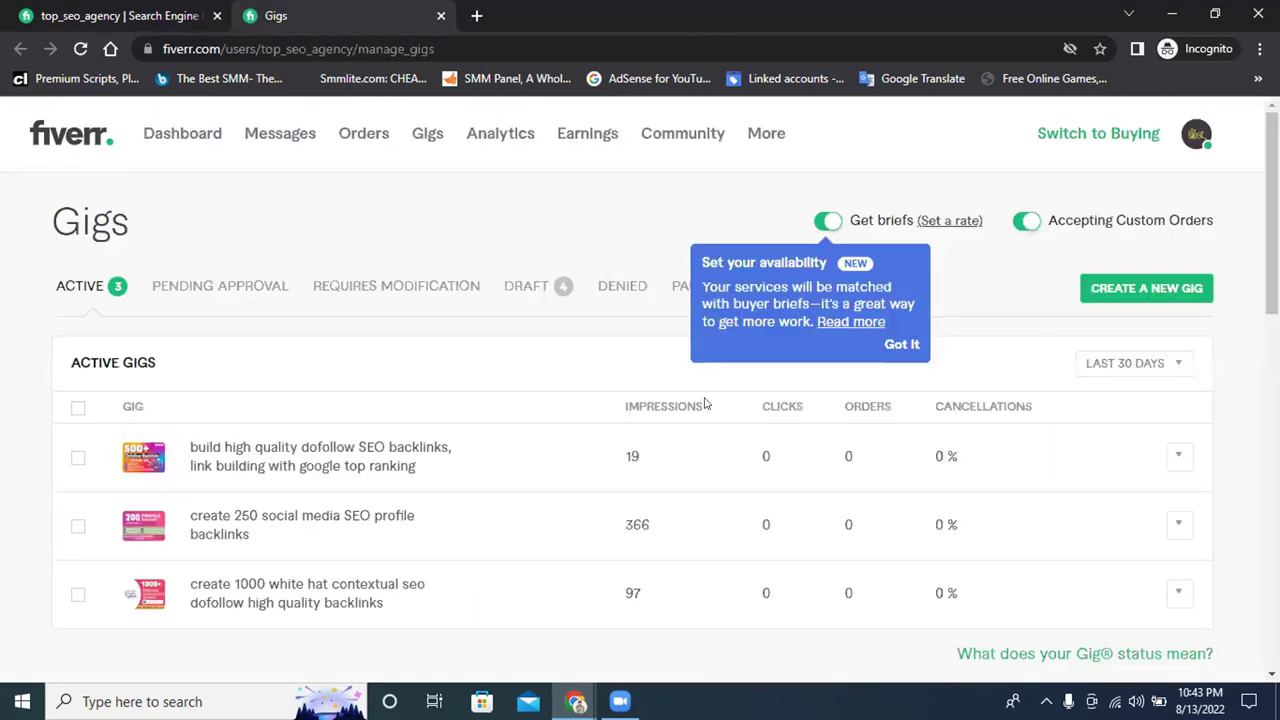
pyautogui.click(900, 344)
# Delete the draft gig "do 1000 pins and 100 boards with pinterest marketing"
pyautogui.scroll(-2, 783, 389)
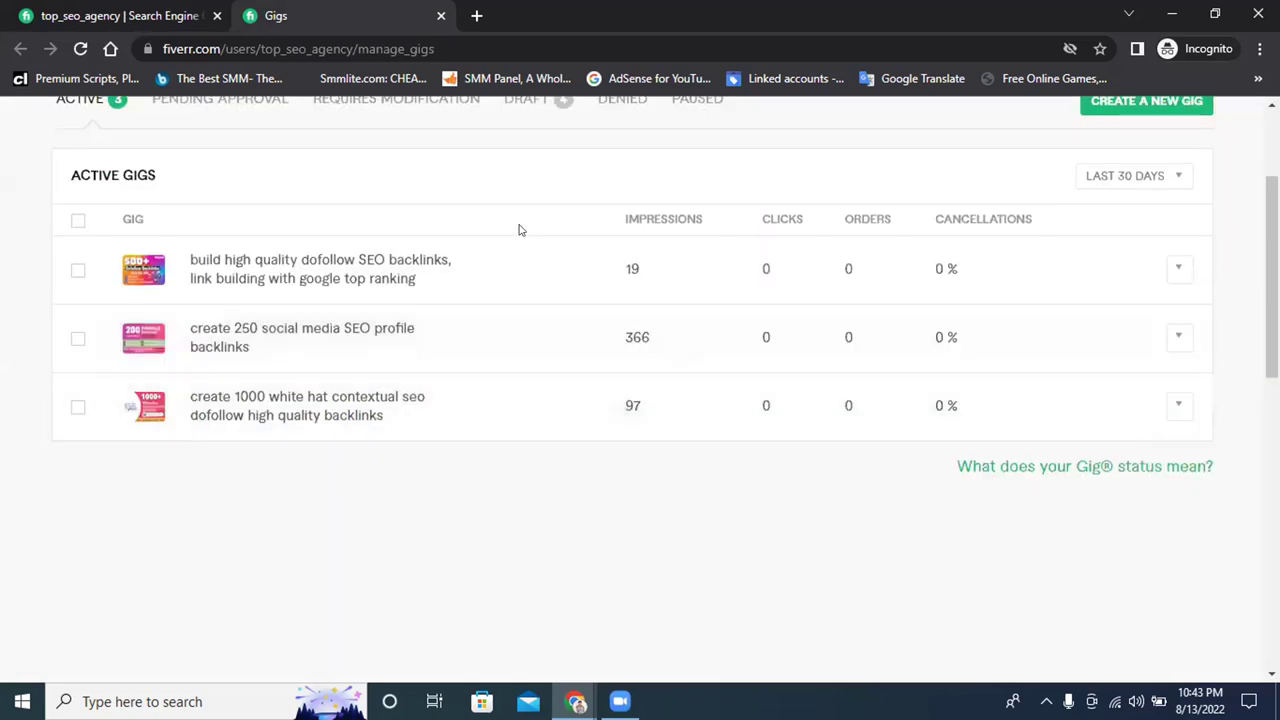
pyautogui.scroll(1, 500, 290)
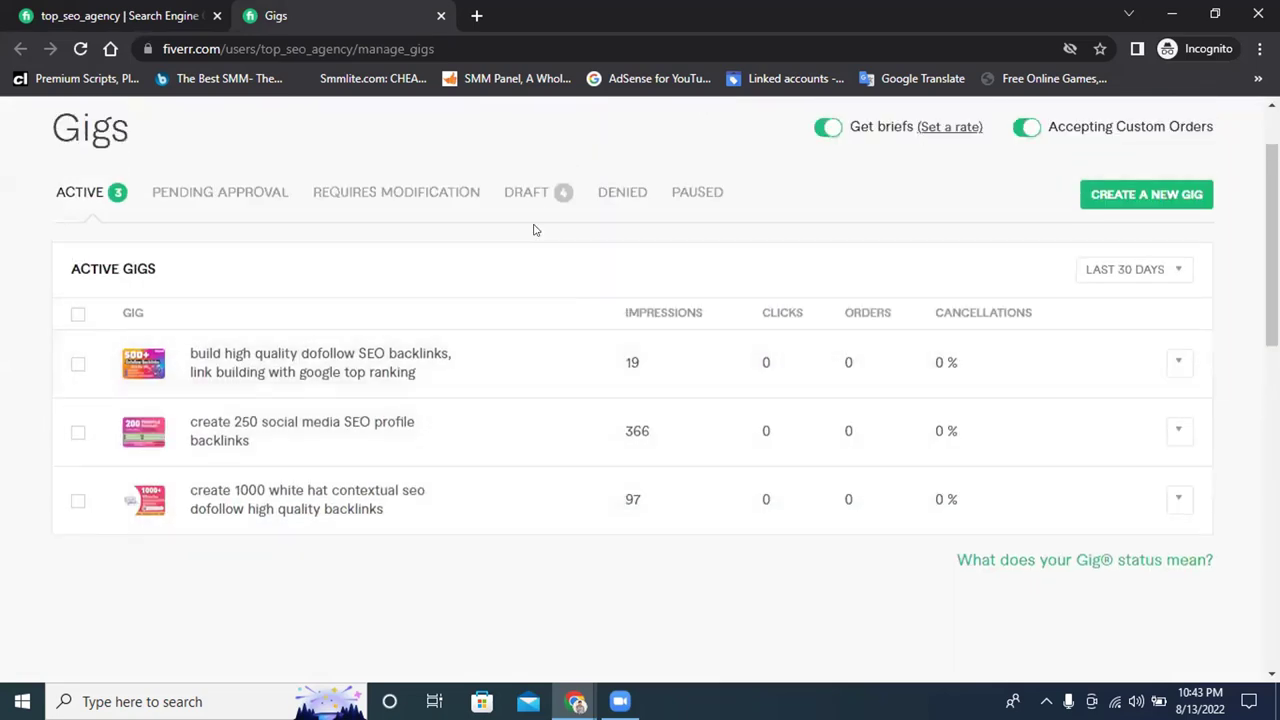
pyautogui.click(532, 193)
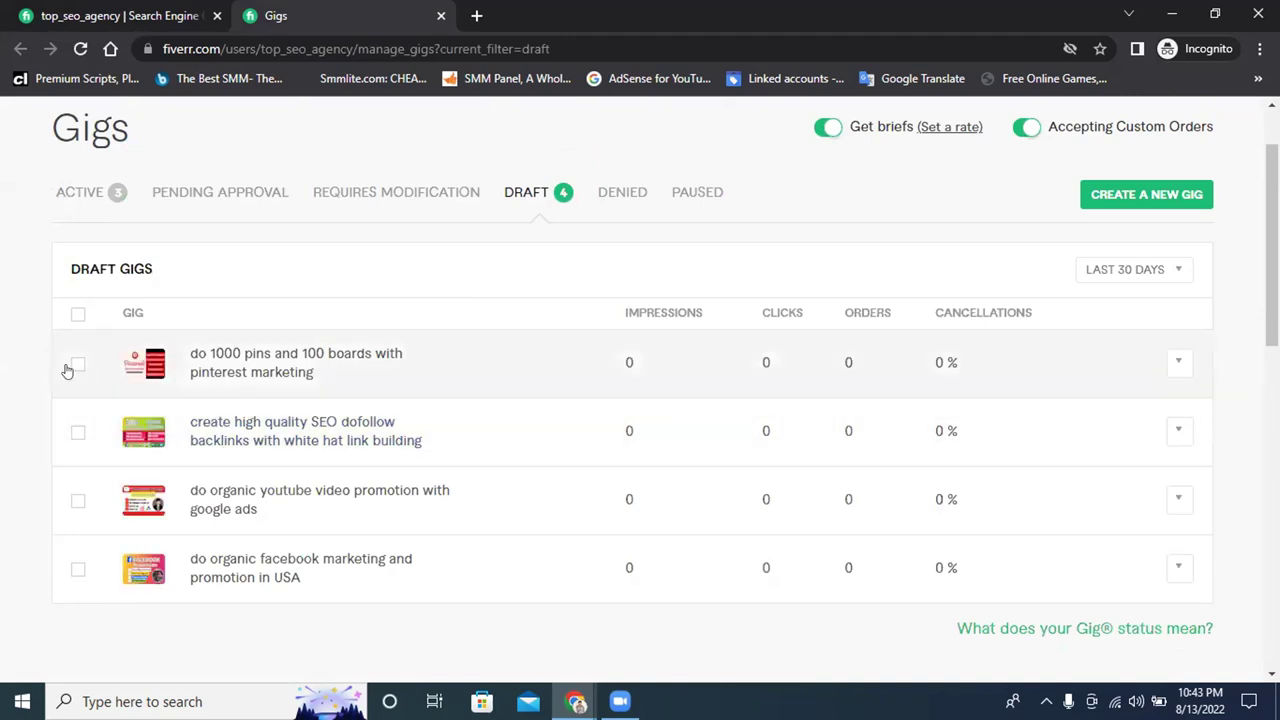
pyautogui.click(78, 365)
pyautogui.click(1018, 270)
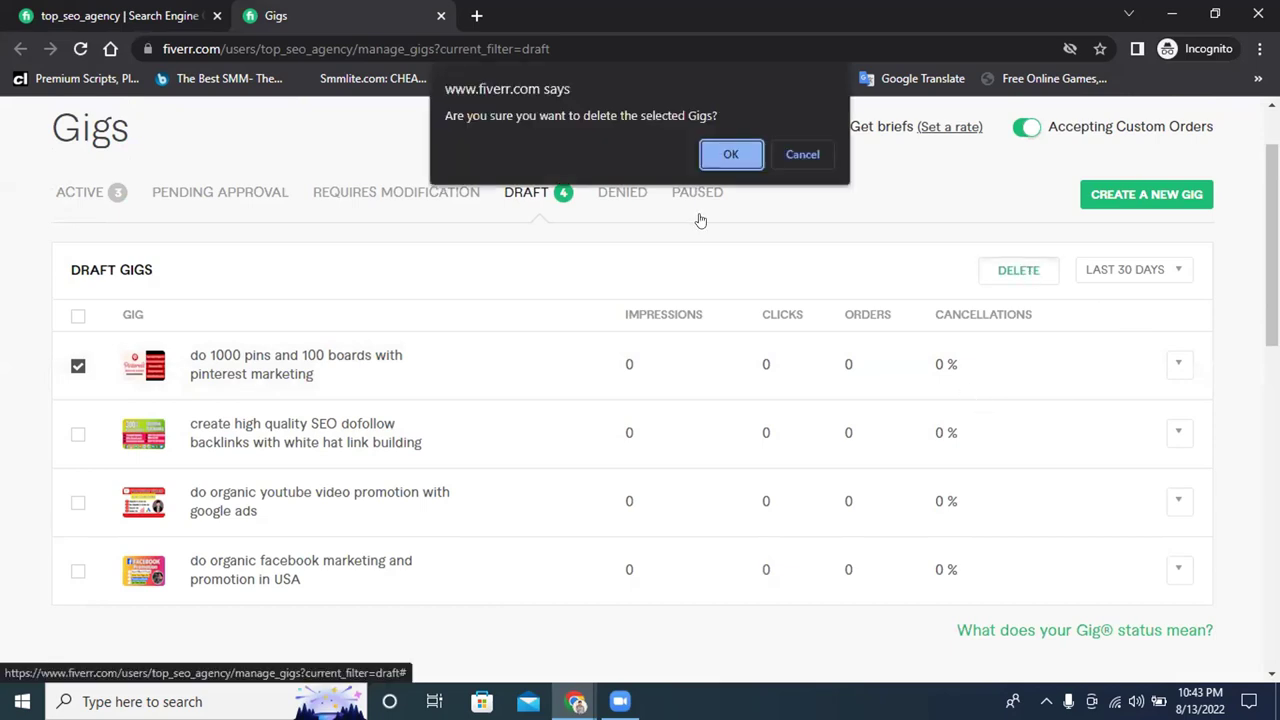
pyautogui.click(732, 153)
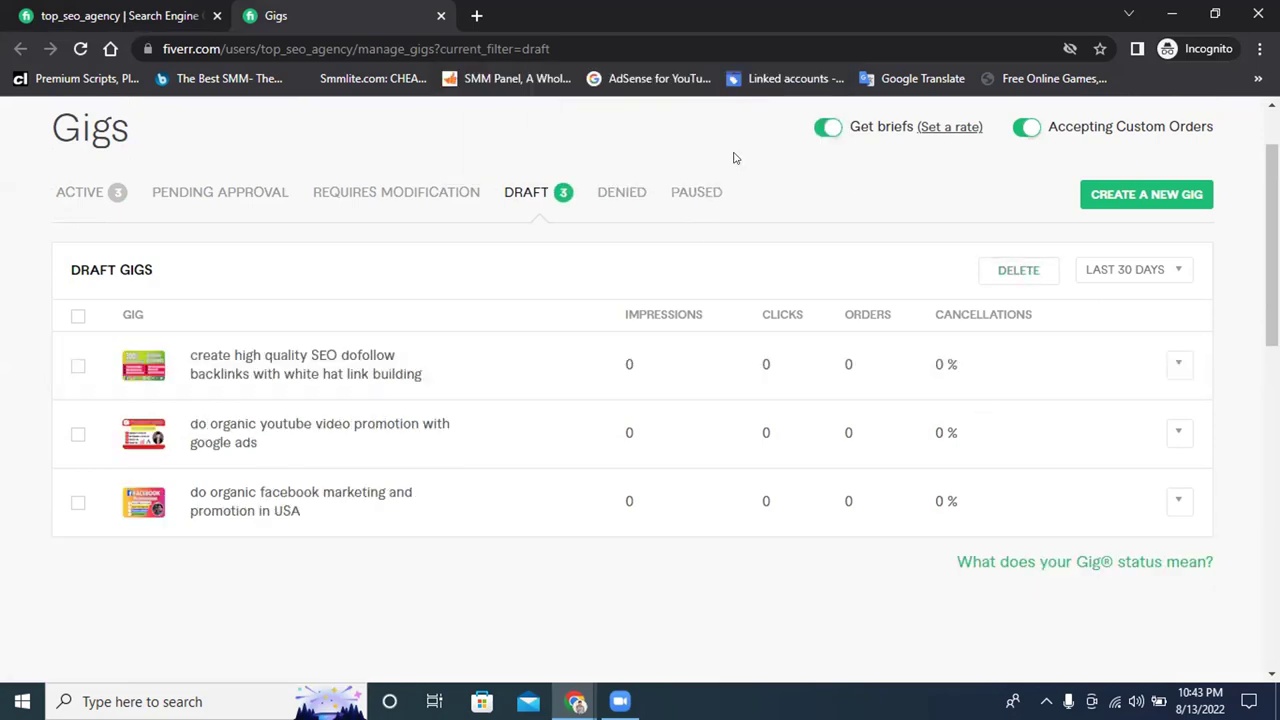
# Go back to the seller profile from the Gigs page and look through the whole page
pyautogui.scroll(1, 141, 176)
pyautogui.click(1194, 140)
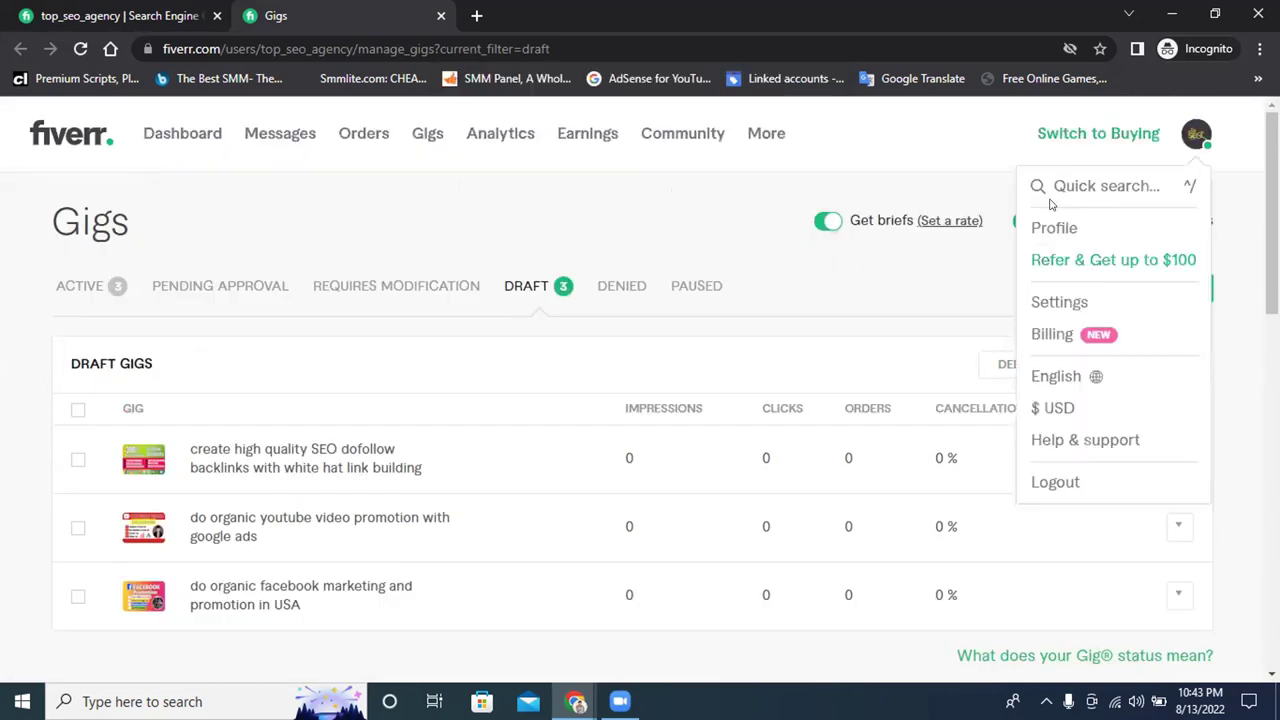
pyautogui.click(1196, 135)
pyautogui.click(1055, 227)
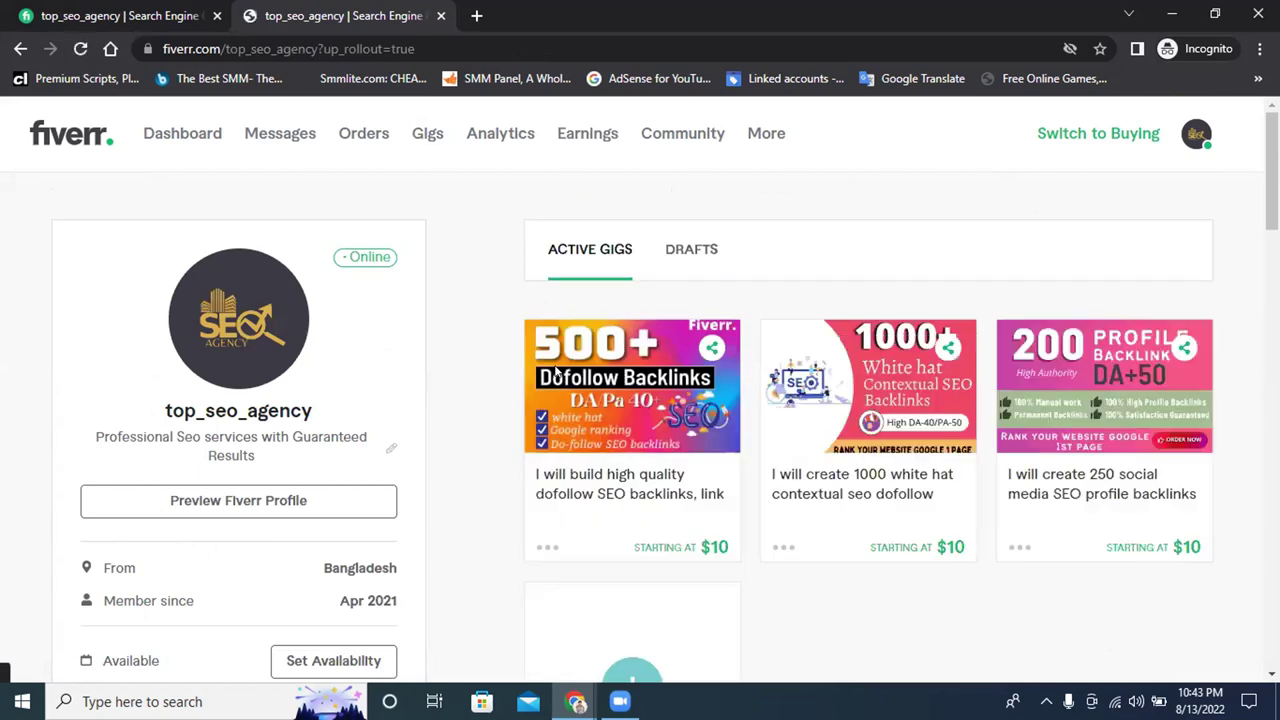
pyautogui.scroll(-1, 381, 414)
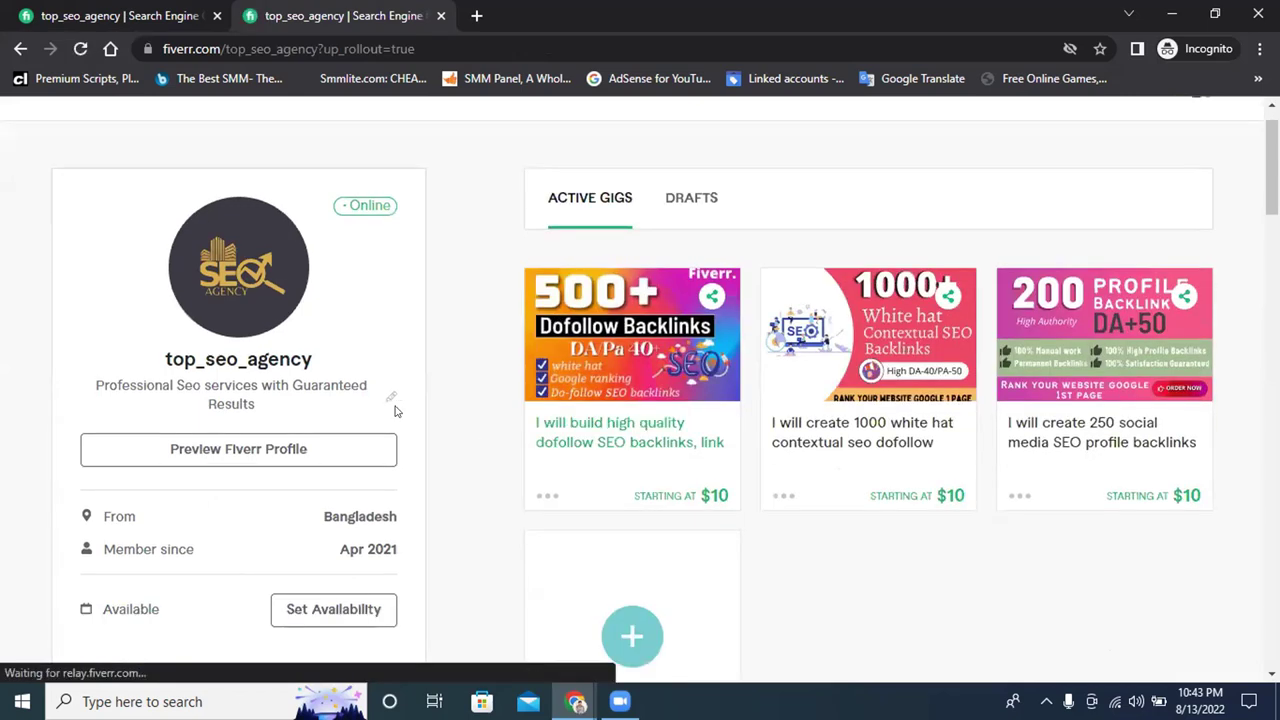
pyautogui.scroll(-20, 474, 417)
pyautogui.scroll(20, 501, 418)
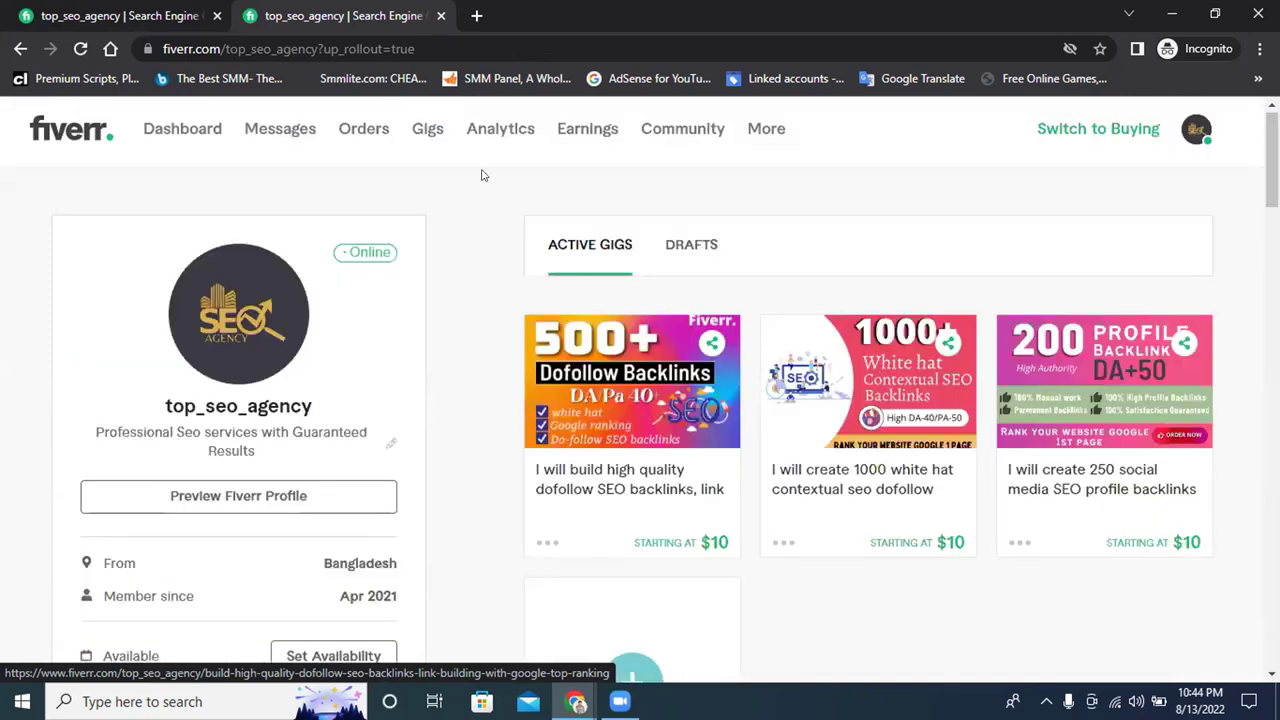
# Start creating a new gig from the profile and review the title, category and search tag fields of its overview form
pyautogui.rightClick(422, 134)
pyautogui.scroll(-2, 487, 431)
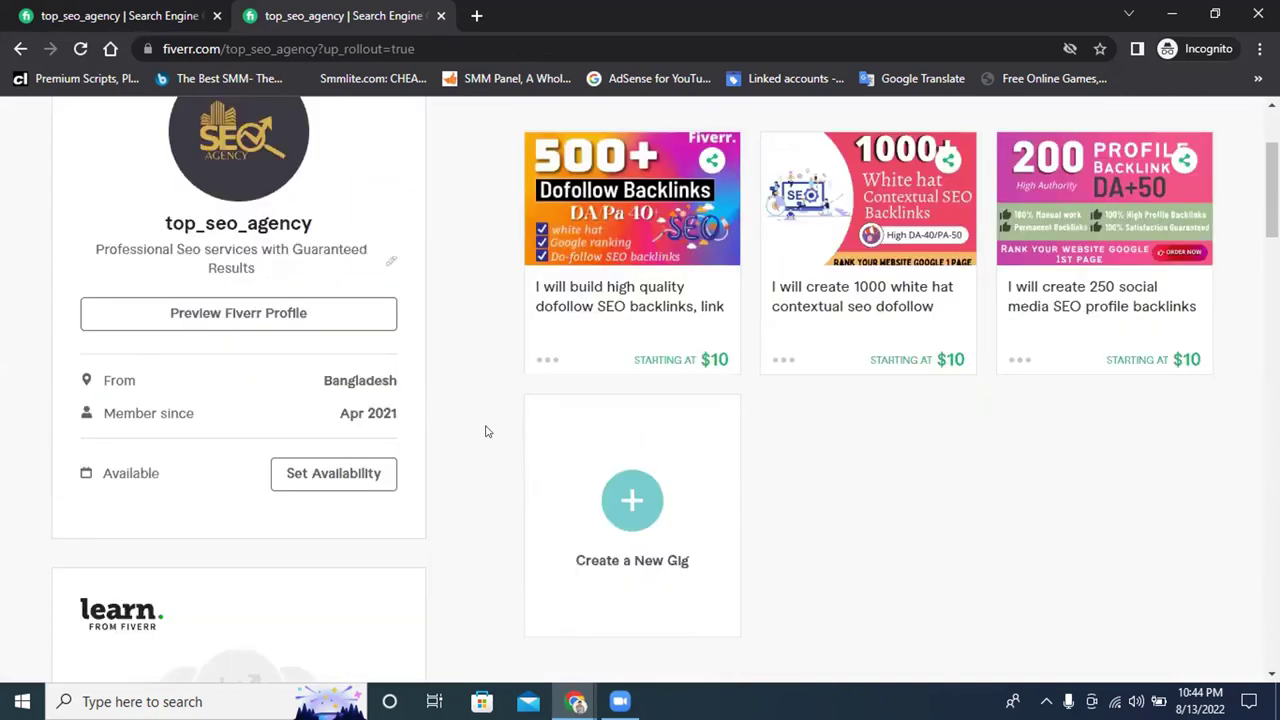
pyautogui.scroll(2, 465, 431)
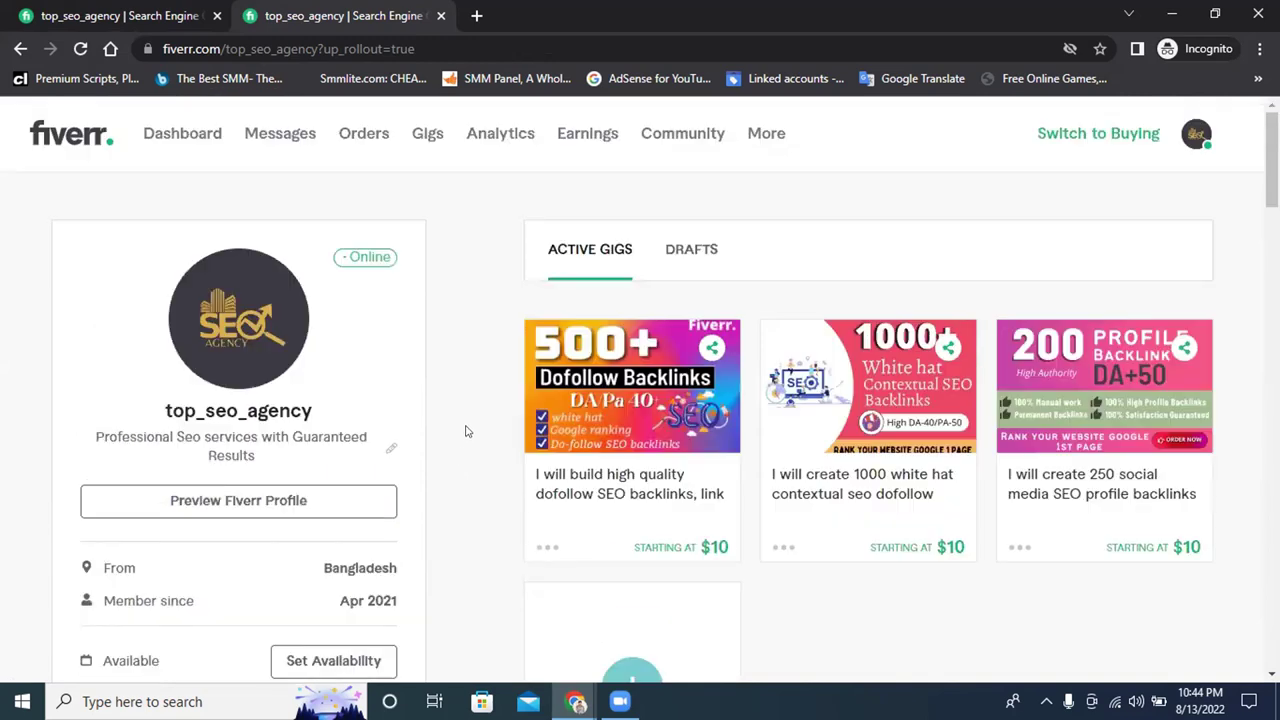
pyautogui.scroll(-3, 868, 242)
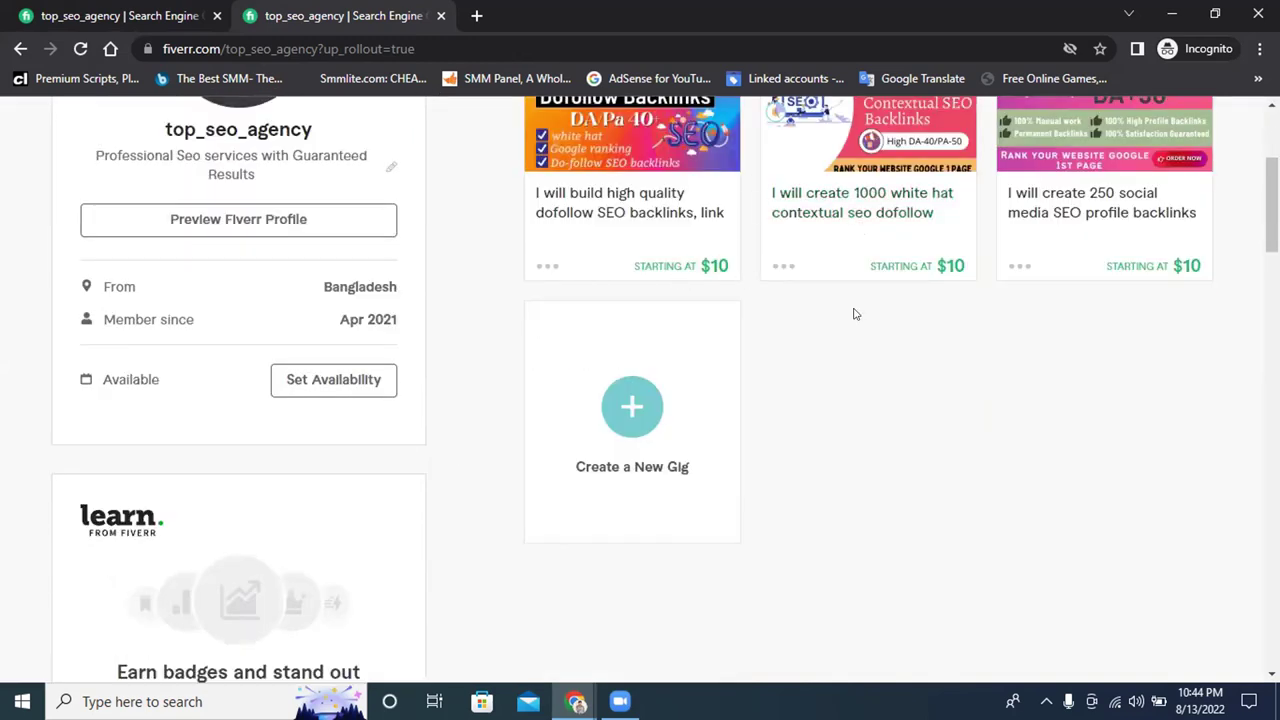
pyautogui.click(632, 405)
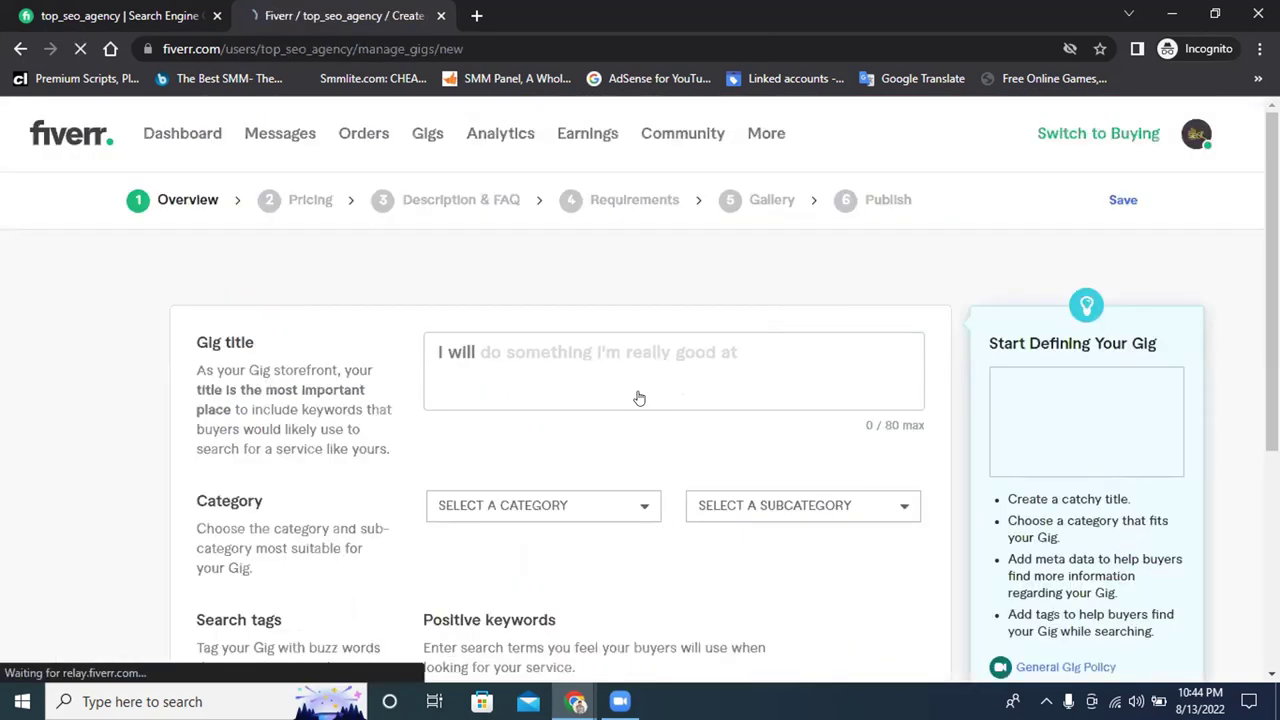
pyautogui.scroll(-1, 600, 360)
pyautogui.scroll(1, 410, 350)
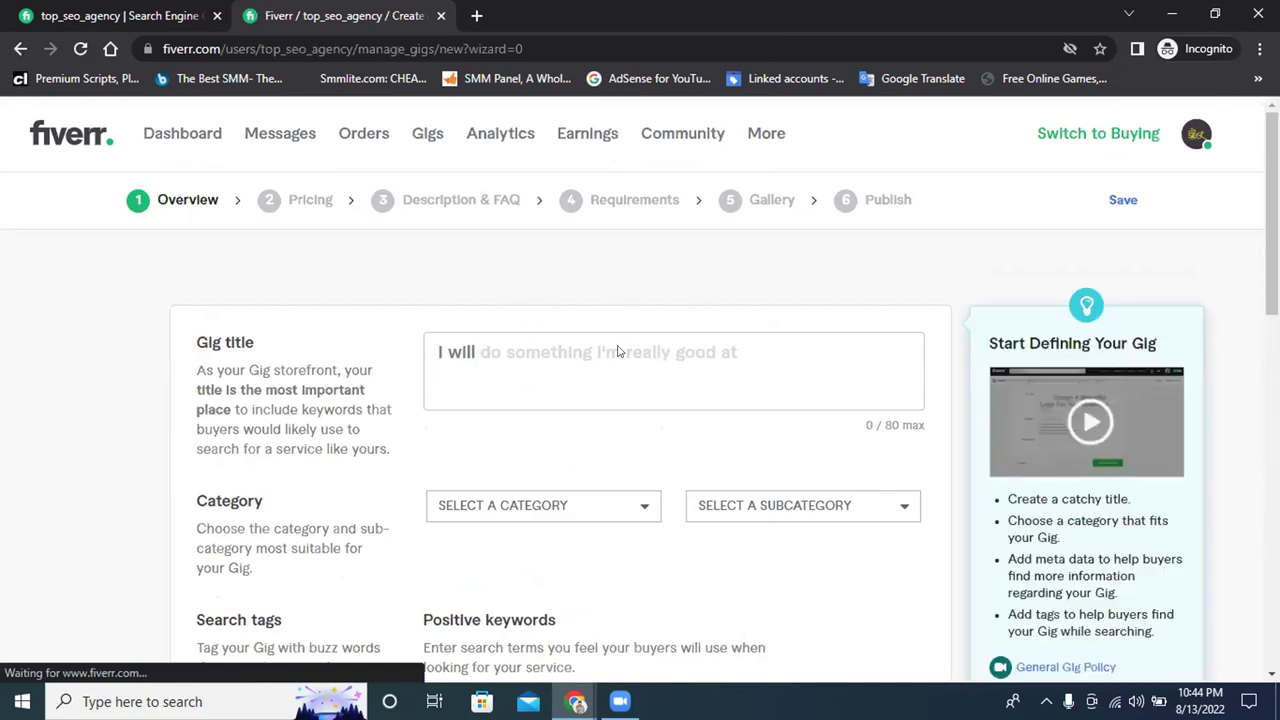
pyautogui.scroll(-3, 640, 330)
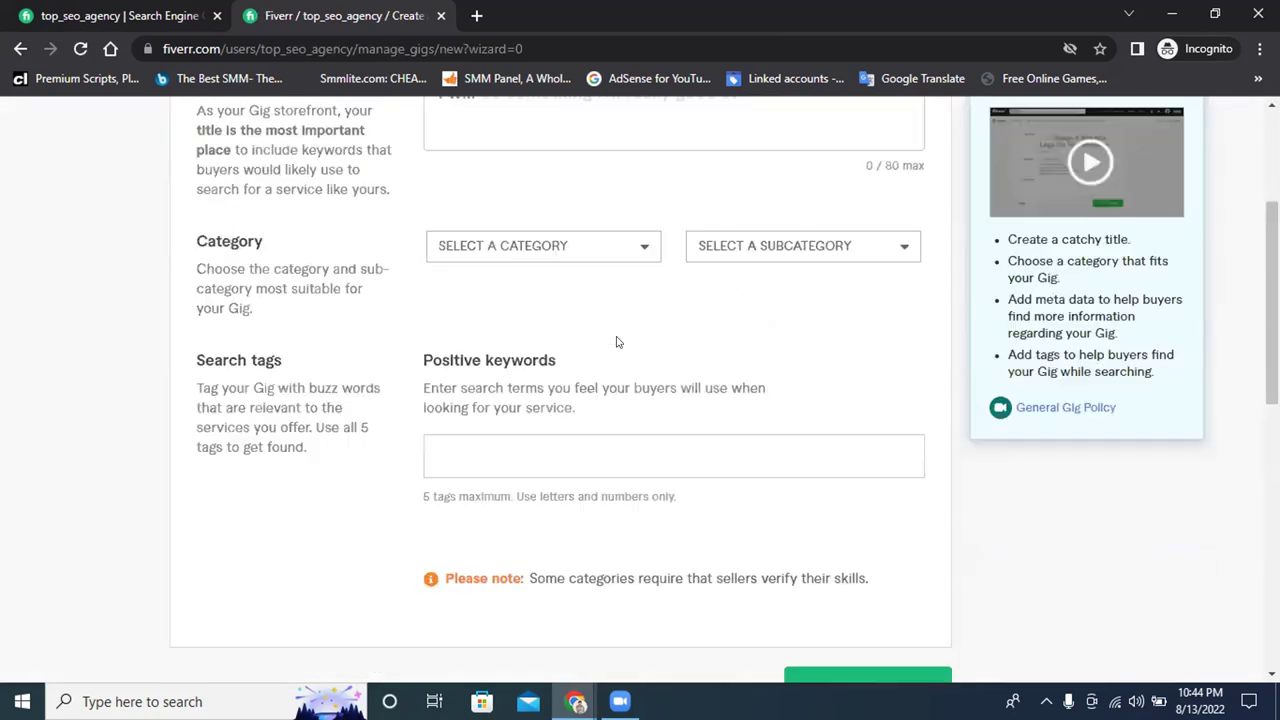
pyautogui.scroll(3, 617, 342)
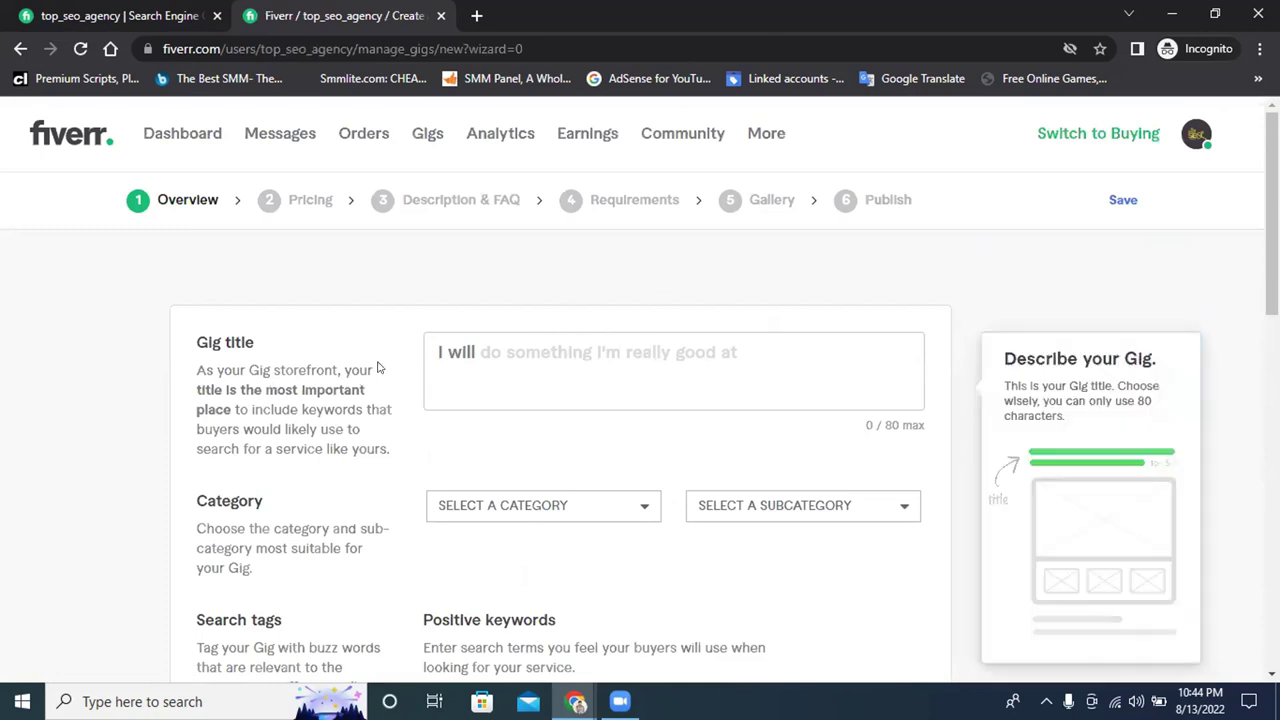
pyautogui.moveTo(196, 343); pyautogui.dragTo(480, 12)
pyautogui.click(409, 443)
# Return to the profile tab, open the buying view in a new browser tab and switch to it
pyautogui.click(40, 10)
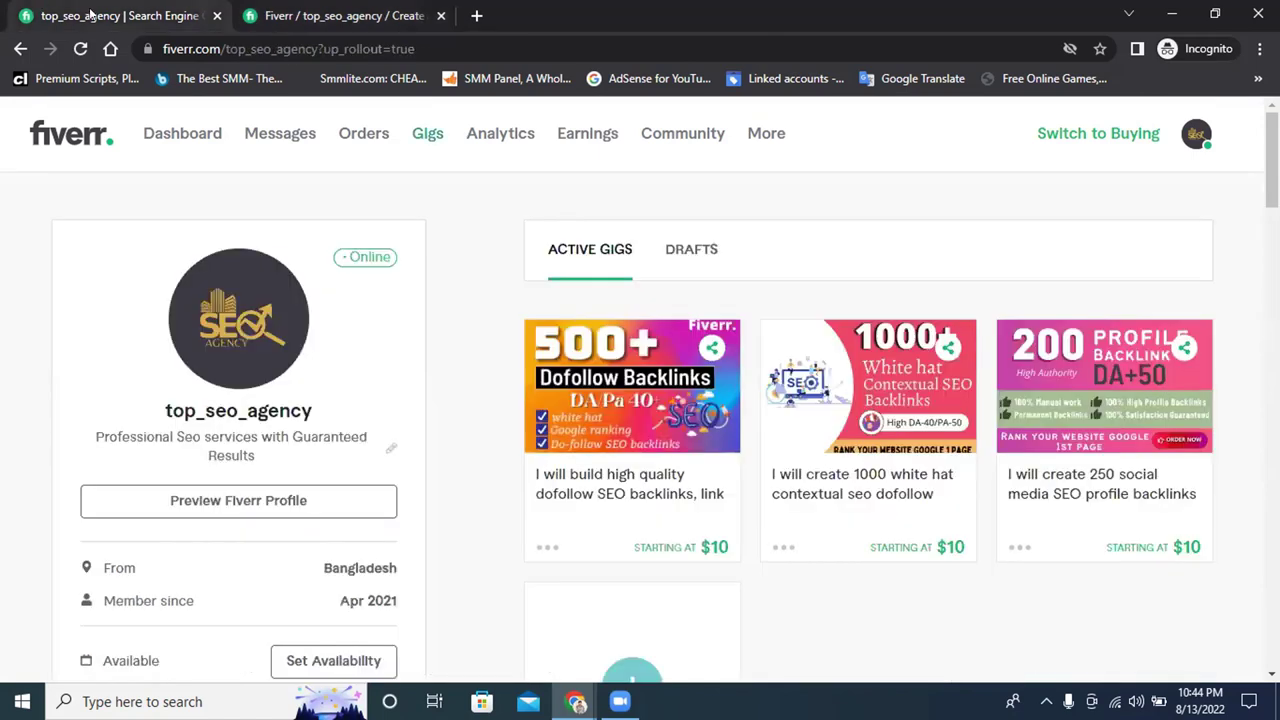
pyautogui.rightClick(1080, 145)
pyautogui.click(1146, 151)
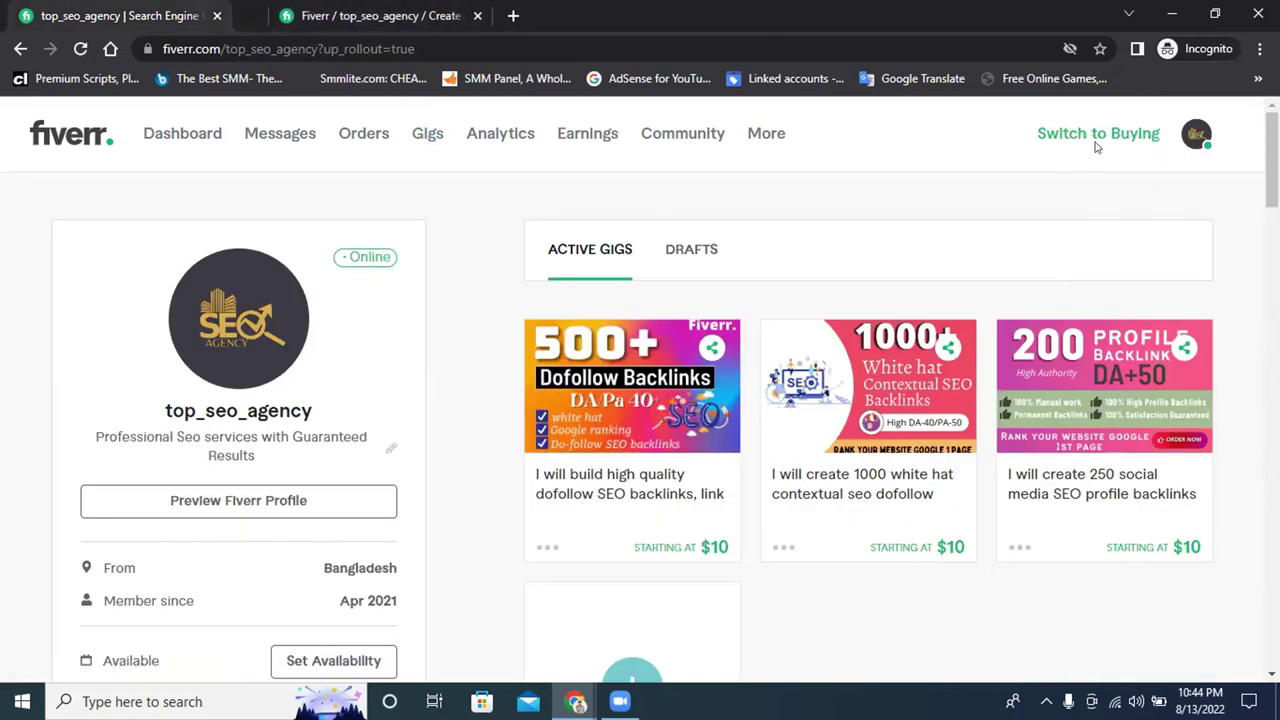
pyautogui.click(330, 15)
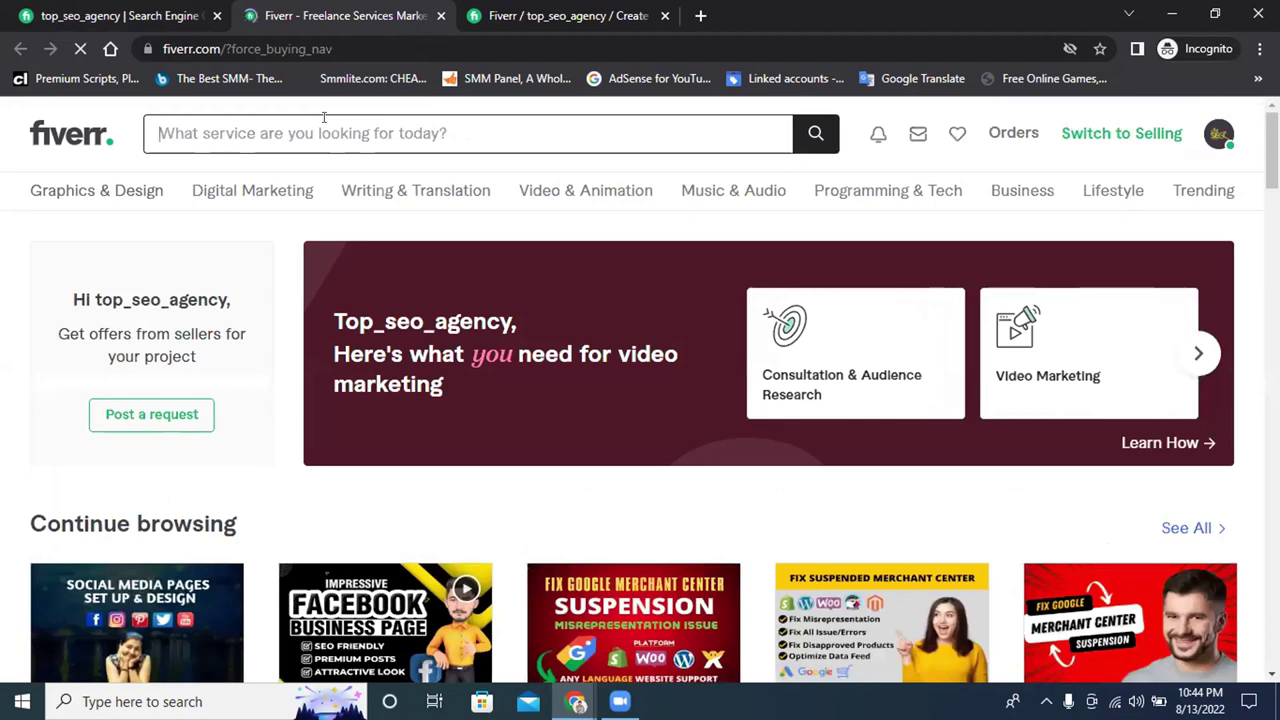
# Search the marketplace for gigs using the suggested term "youtube channel create"
pyautogui.click(323, 117)
pyautogui.write('youtube ')
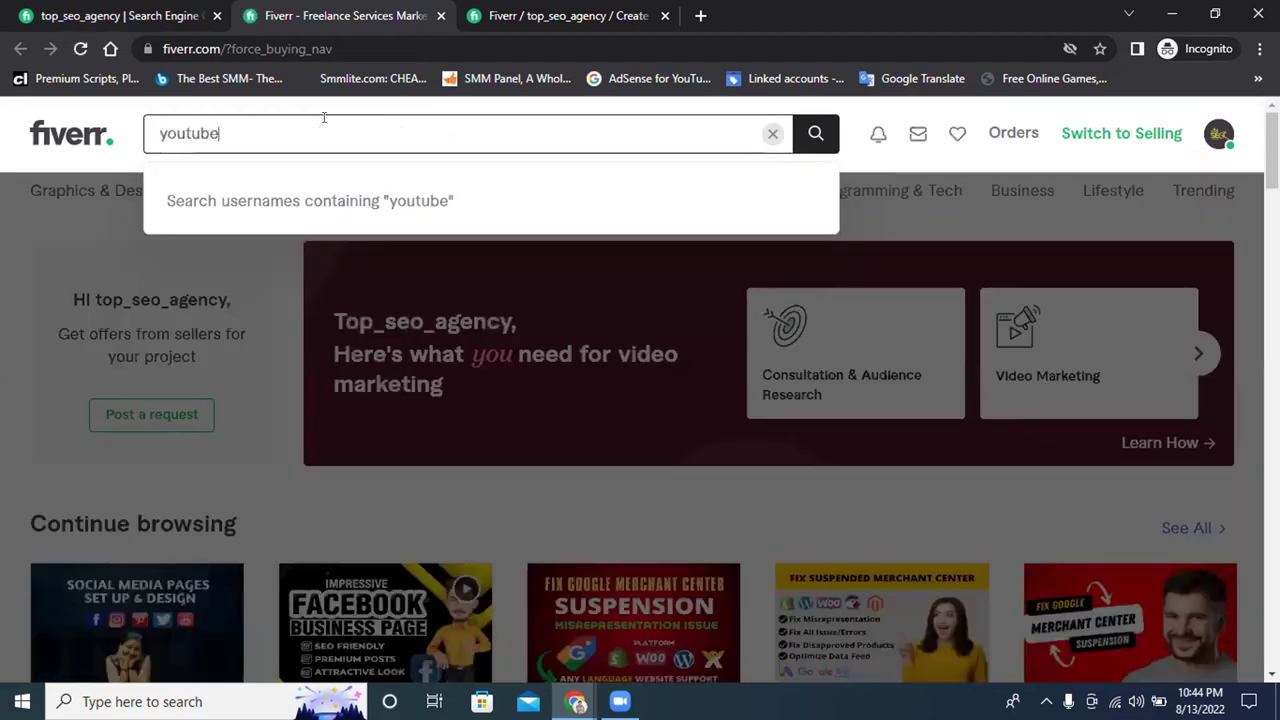
pyautogui.write('chann')
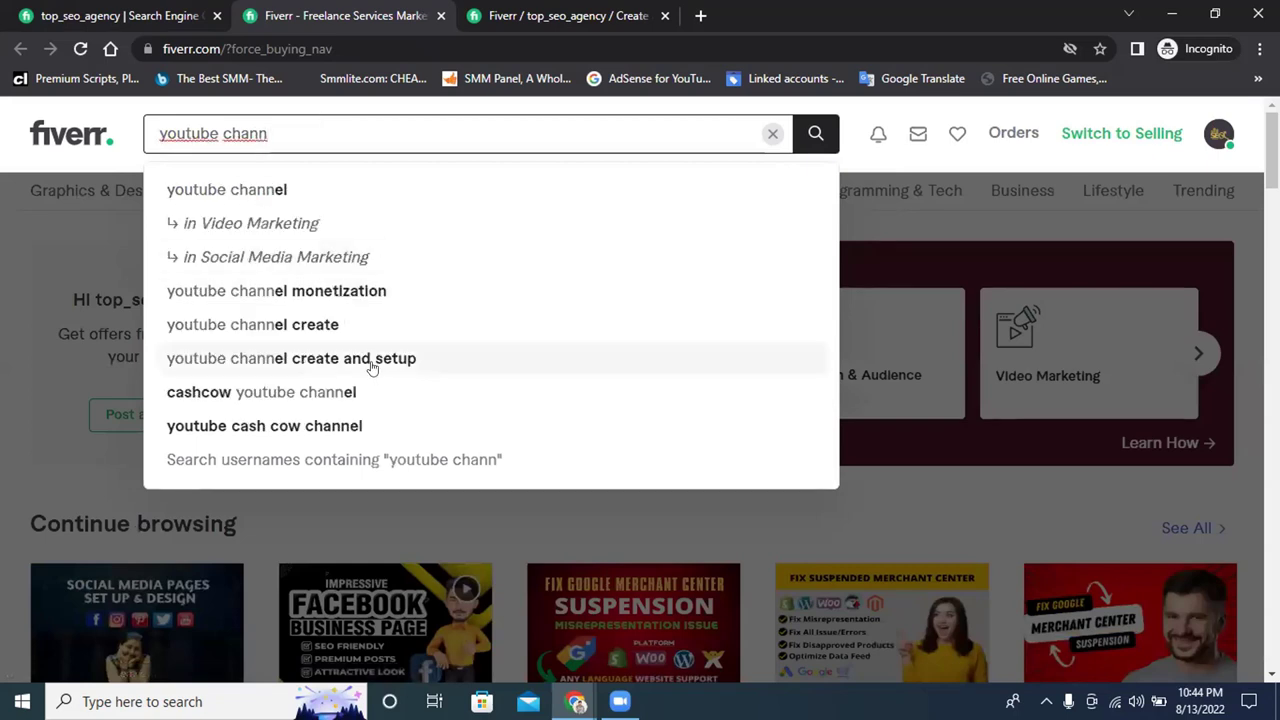
pyautogui.click(350, 327)
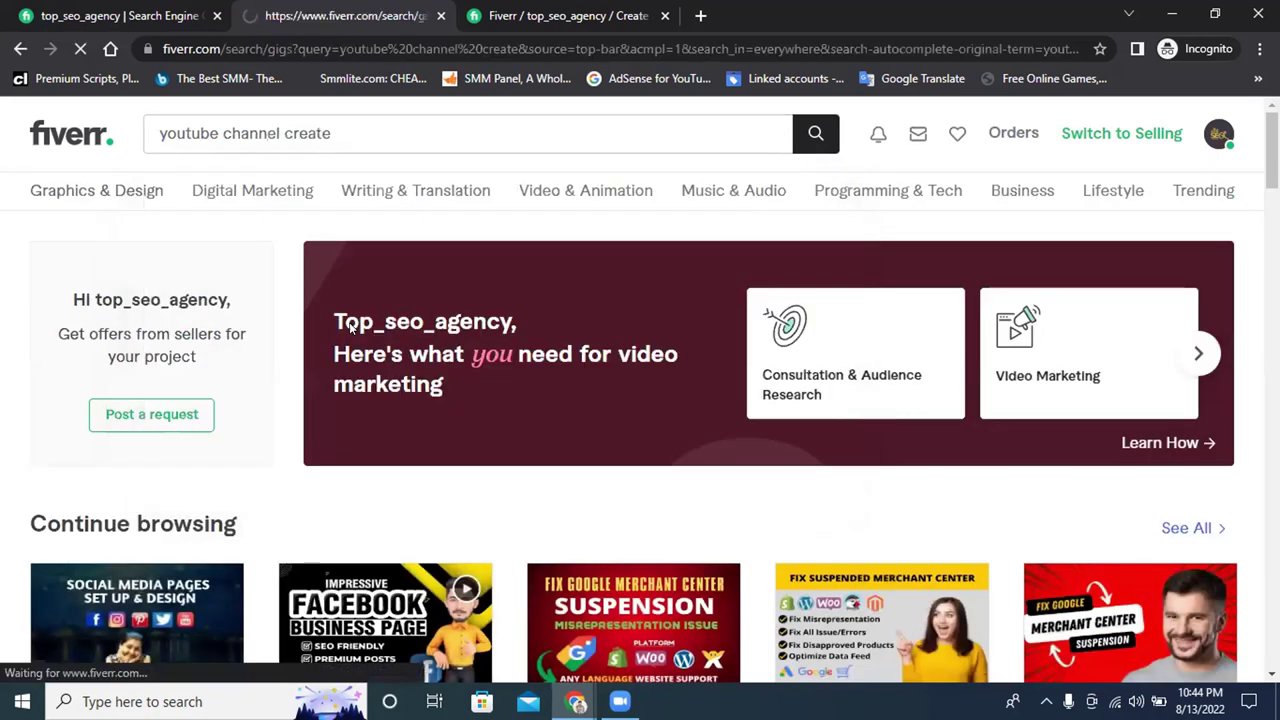
# Look through the search results and open the gig "I will help you create a successful youtube channel" in a new browser tab
pyautogui.scroll(-4, 414, 334)
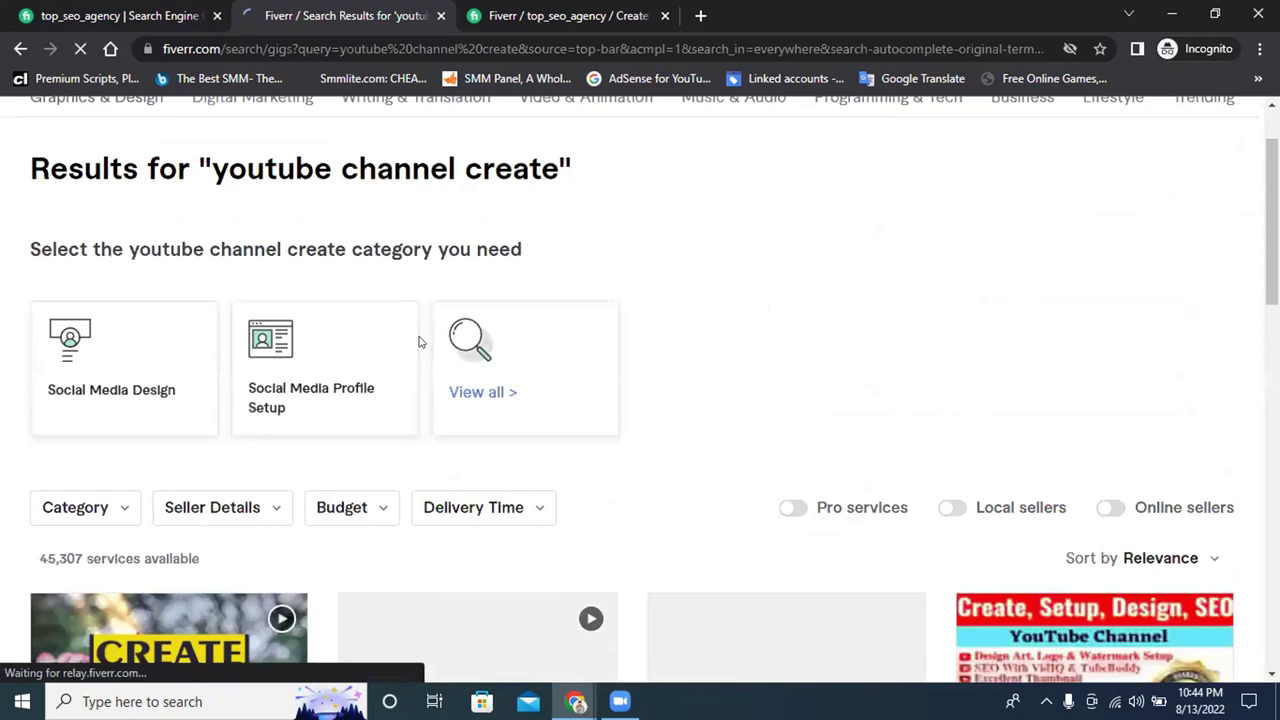
pyautogui.scroll(-1, 545, 343)
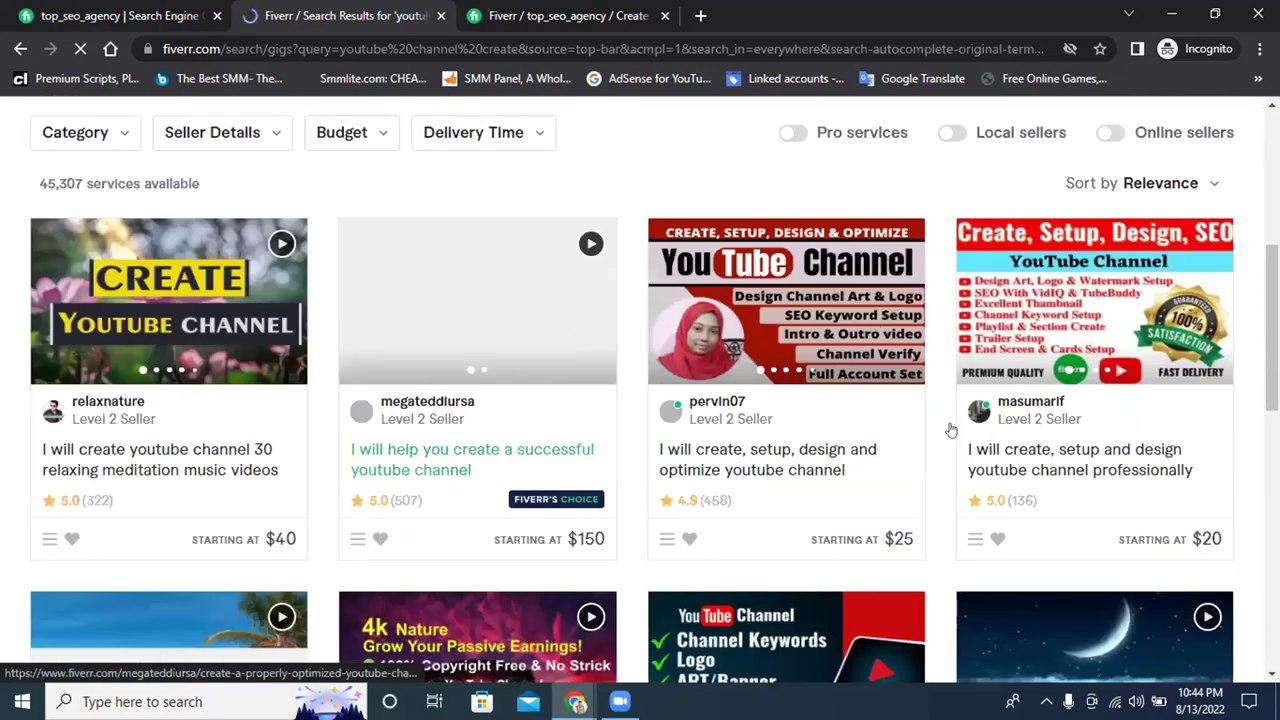
pyautogui.scroll(-1, 526, 294)
pyautogui.scroll(-2, 520, 295)
pyautogui.scroll(2, 445, 308)
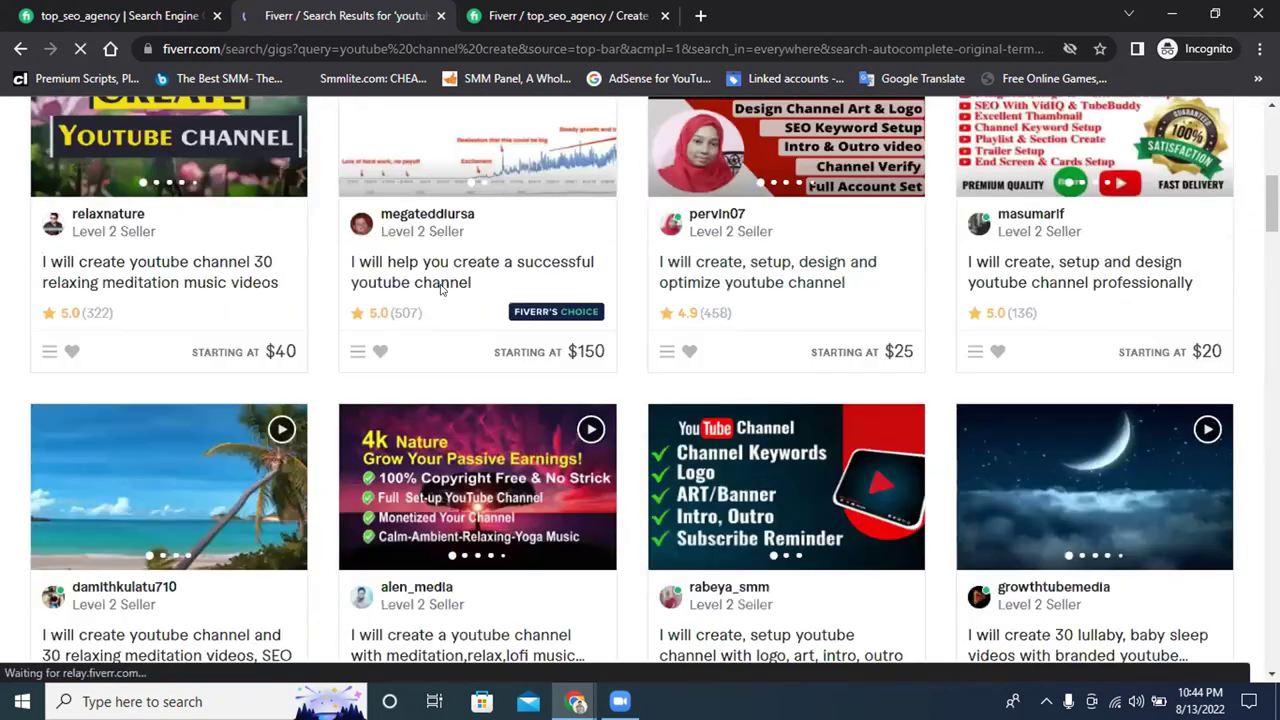
pyautogui.rightClick(413, 281)
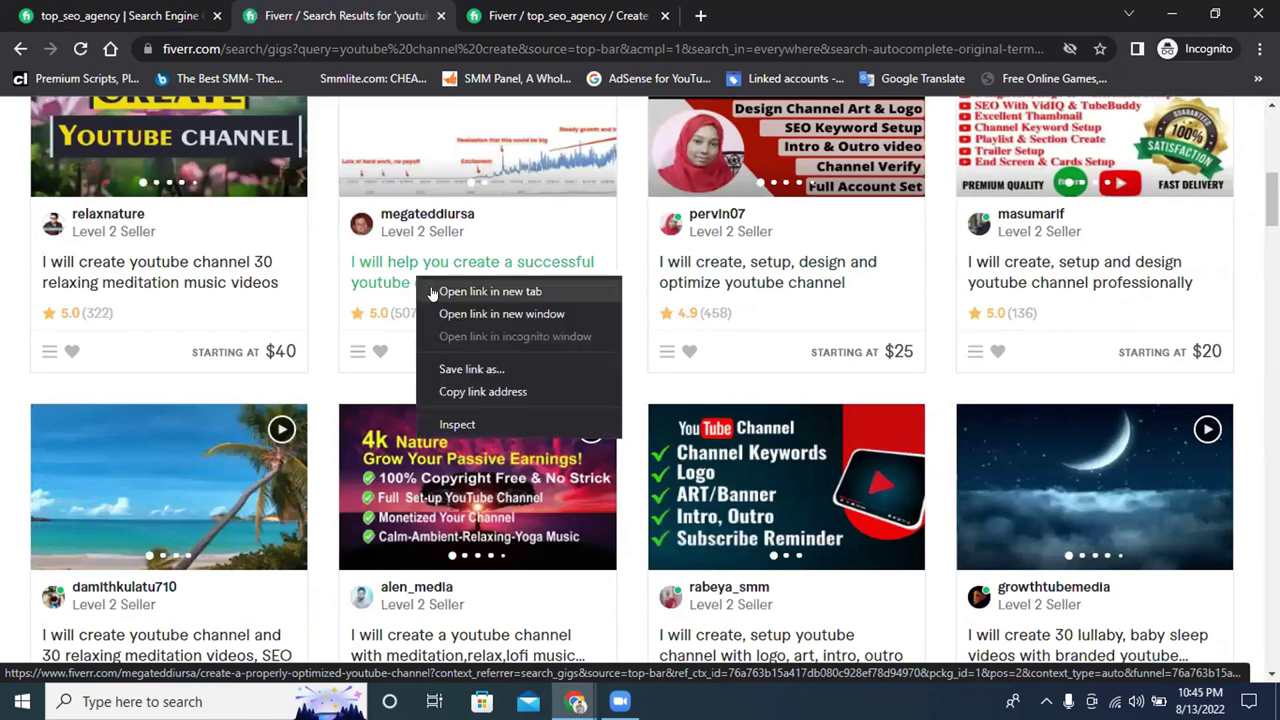
pyautogui.click(440, 292)
pyautogui.click(504, 12)
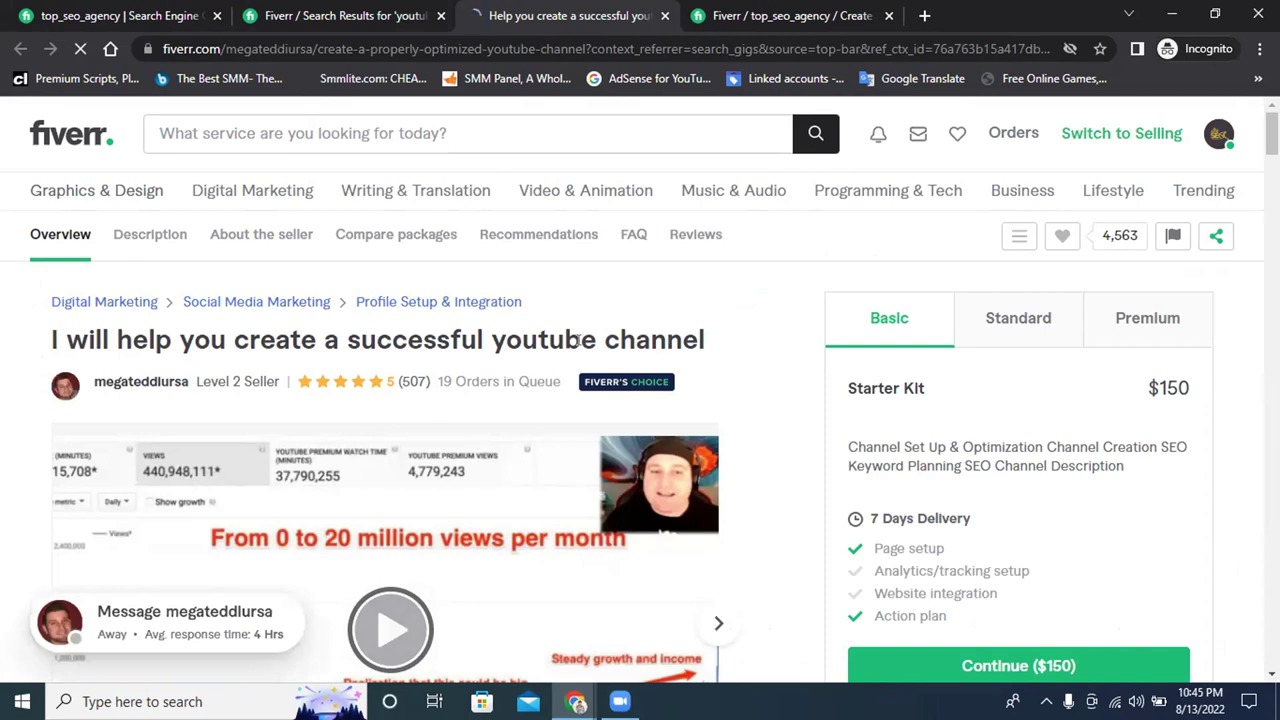
# Review the gig's orders in queue and its Basic, Standard and Premium package offers
pyautogui.scroll(-2, 560, 343)
pyautogui.scroll(2, 441, 347)
pyautogui.moveTo(435, 380); pyautogui.dragTo(456, 380)
pyautogui.scroll(-1, 1020, 388)
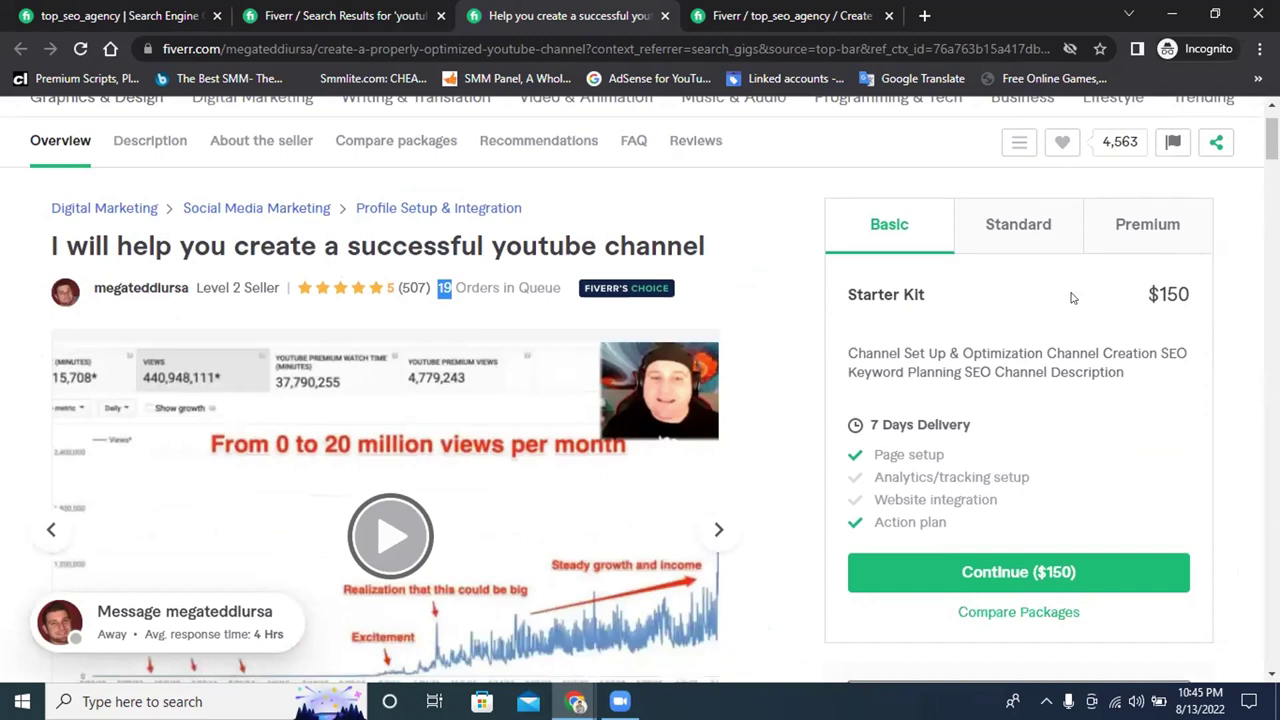
pyautogui.moveTo(1178, 283); pyautogui.dragTo(1147, 296)
pyautogui.click(1025, 224)
pyautogui.click(1137, 231)
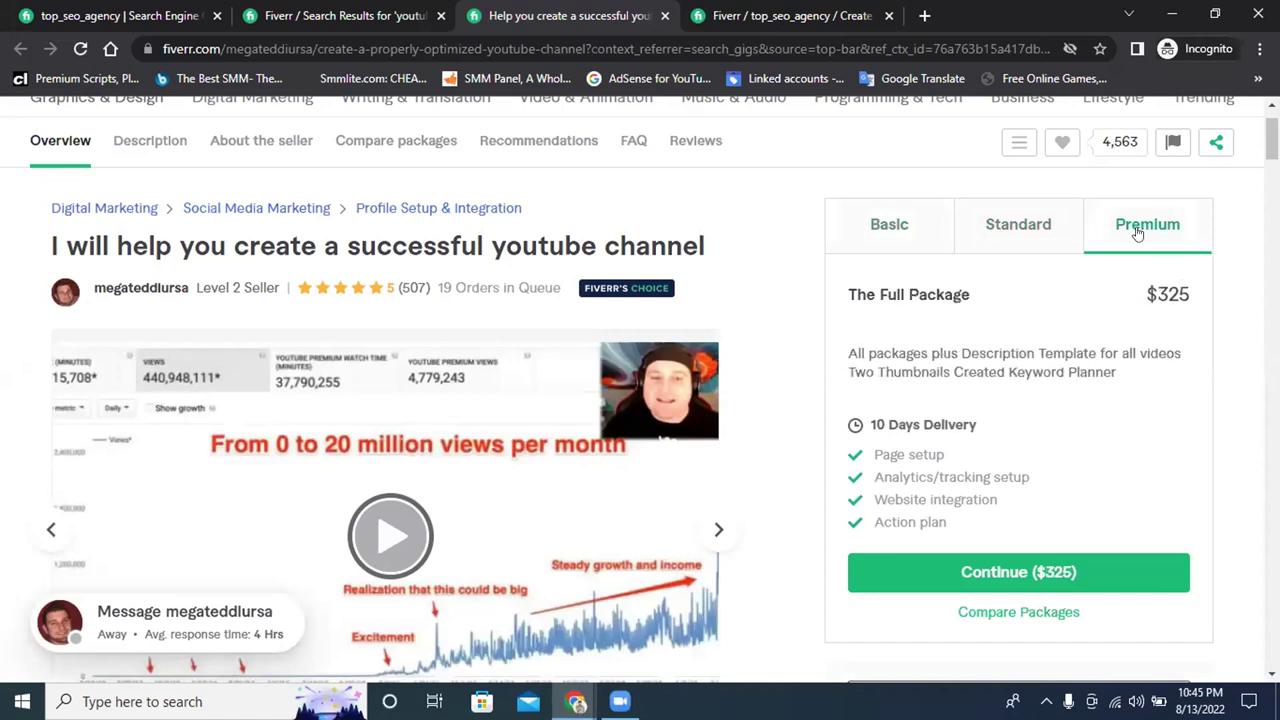
# Read through the gig's description and the About The Seller section, including the seller's rating and membership details
pyautogui.scroll(-15, 455, 490)
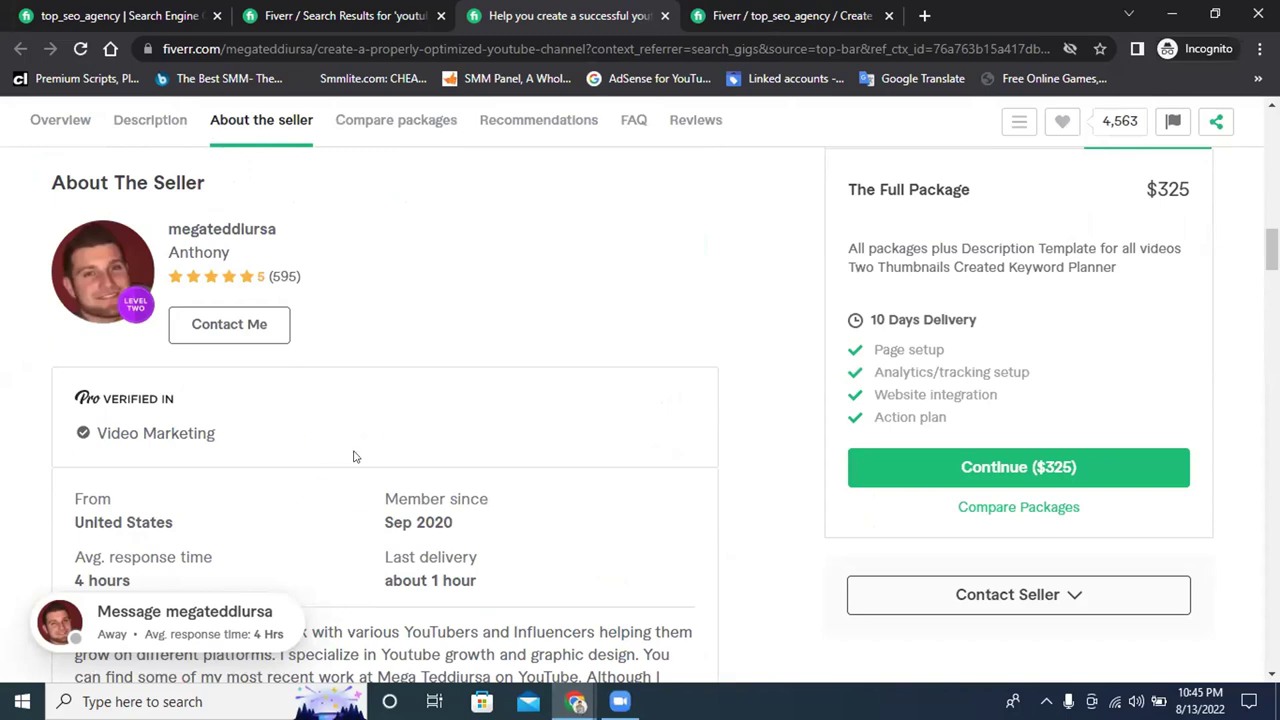
pyautogui.scroll(2, 331, 429)
pyautogui.scroll(-4, 393, 427)
pyautogui.moveTo(448, 336); pyautogui.dragTo(402, 336)
pyautogui.scroll(4, 309, 359)
pyautogui.moveTo(305, 463); pyautogui.dragTo(264, 462)
pyautogui.scroll(10, 494, 417)
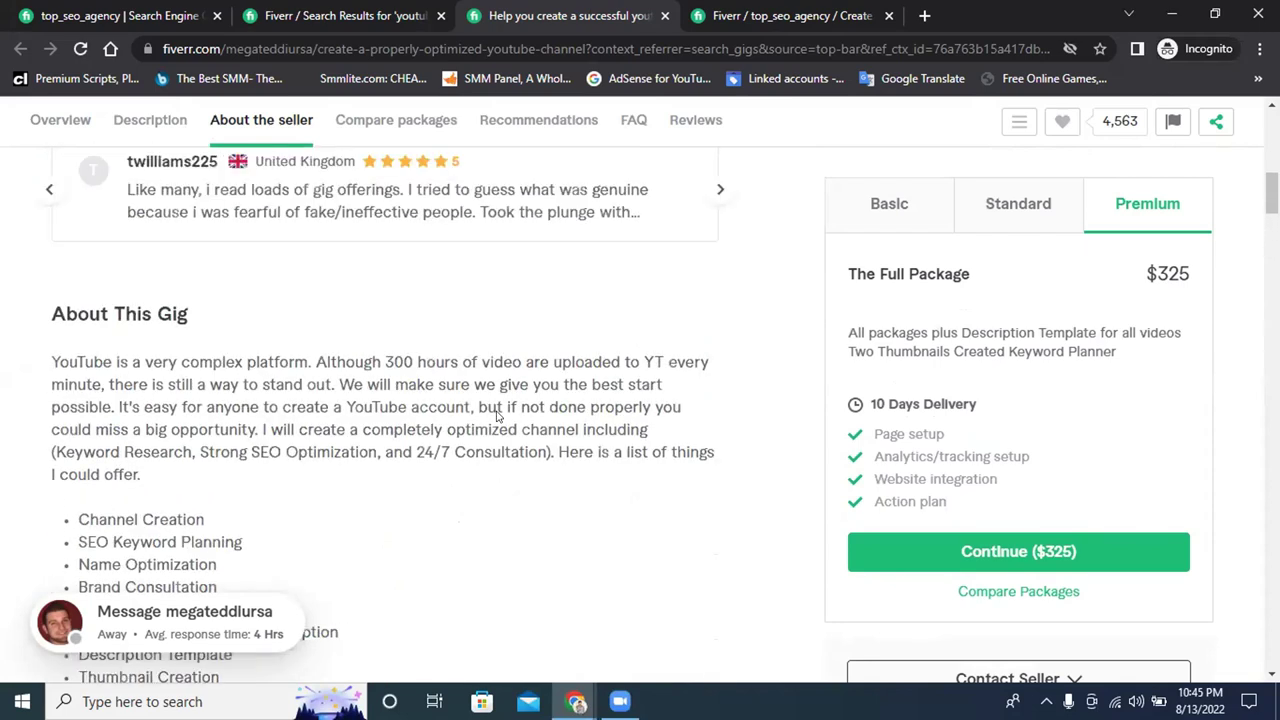
# Compare the gig's Basic and Standard packages again and highlight the Standard package's price
pyautogui.click(853, 207)
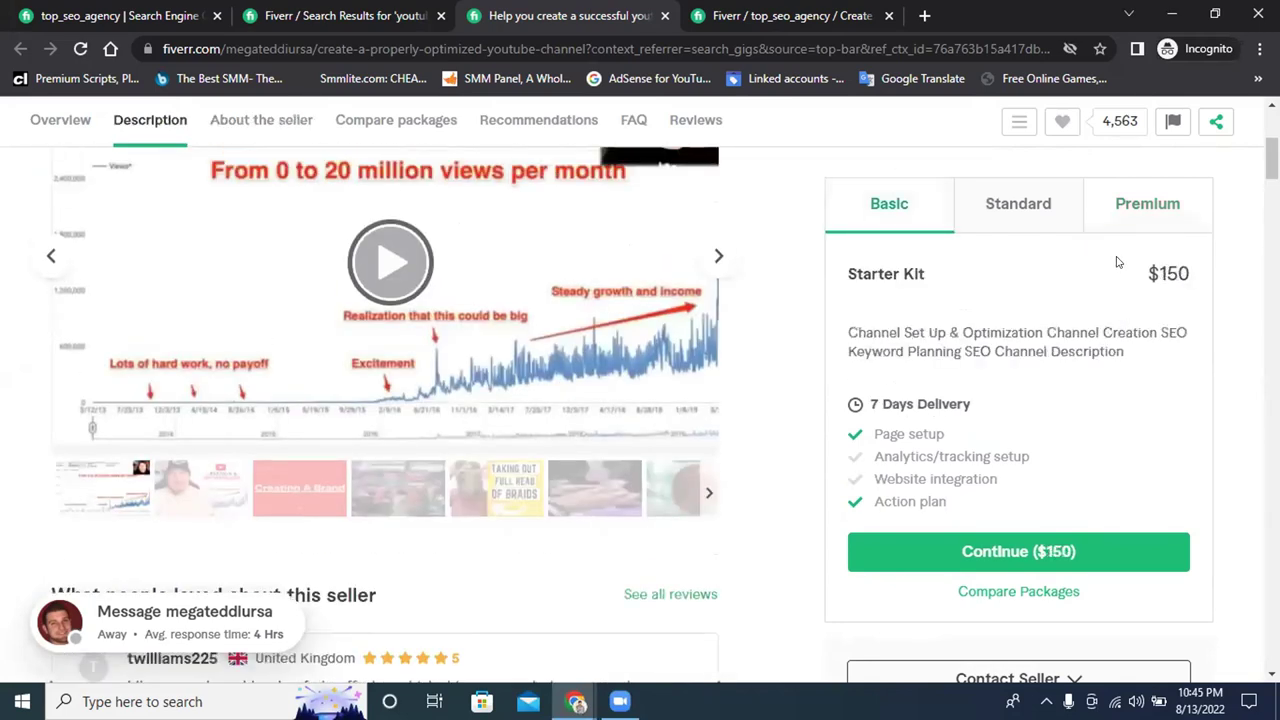
pyautogui.click(1016, 216)
pyautogui.tripleClick(1166, 266)
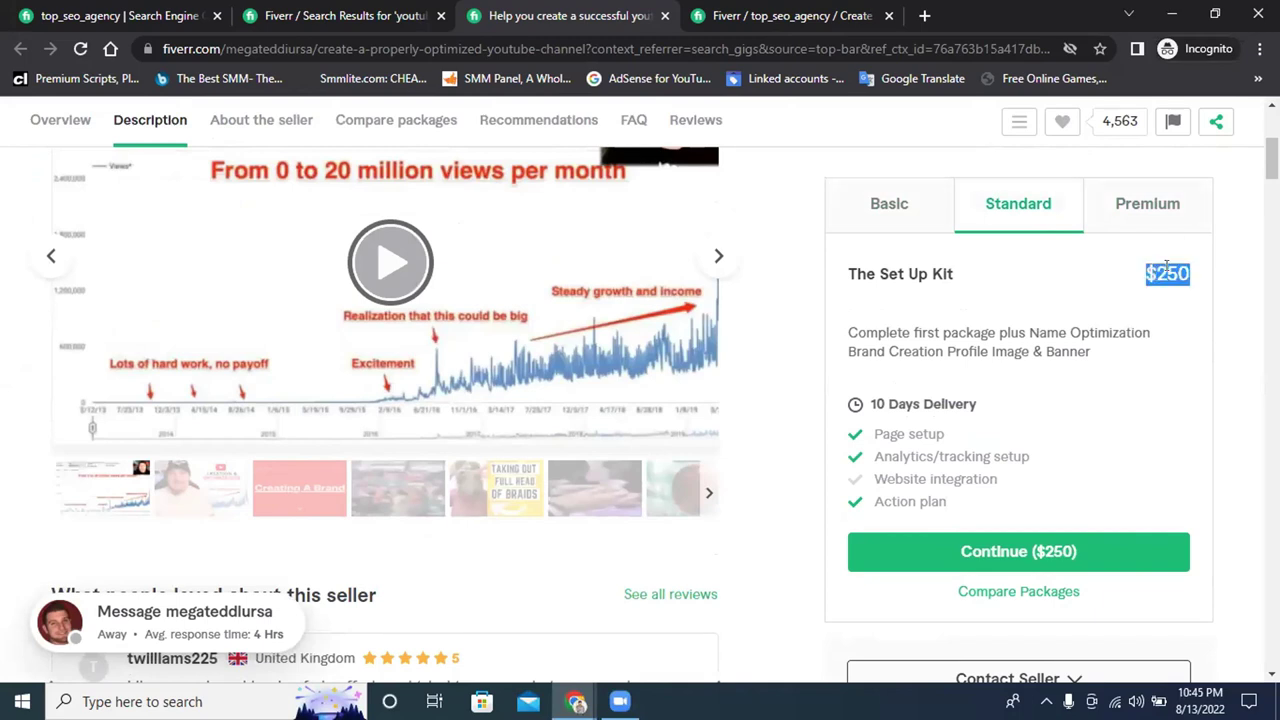
pyautogui.scroll(3, 623, 451)
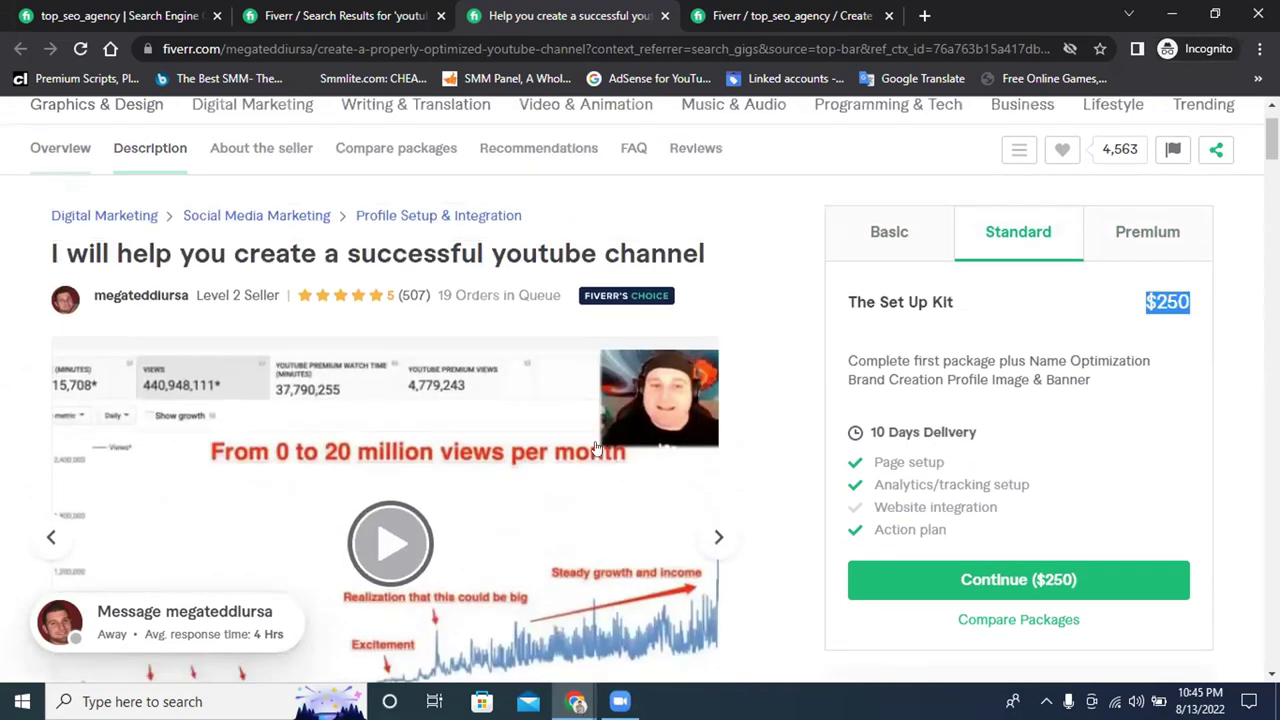
pyautogui.scroll(-2, 486, 349)
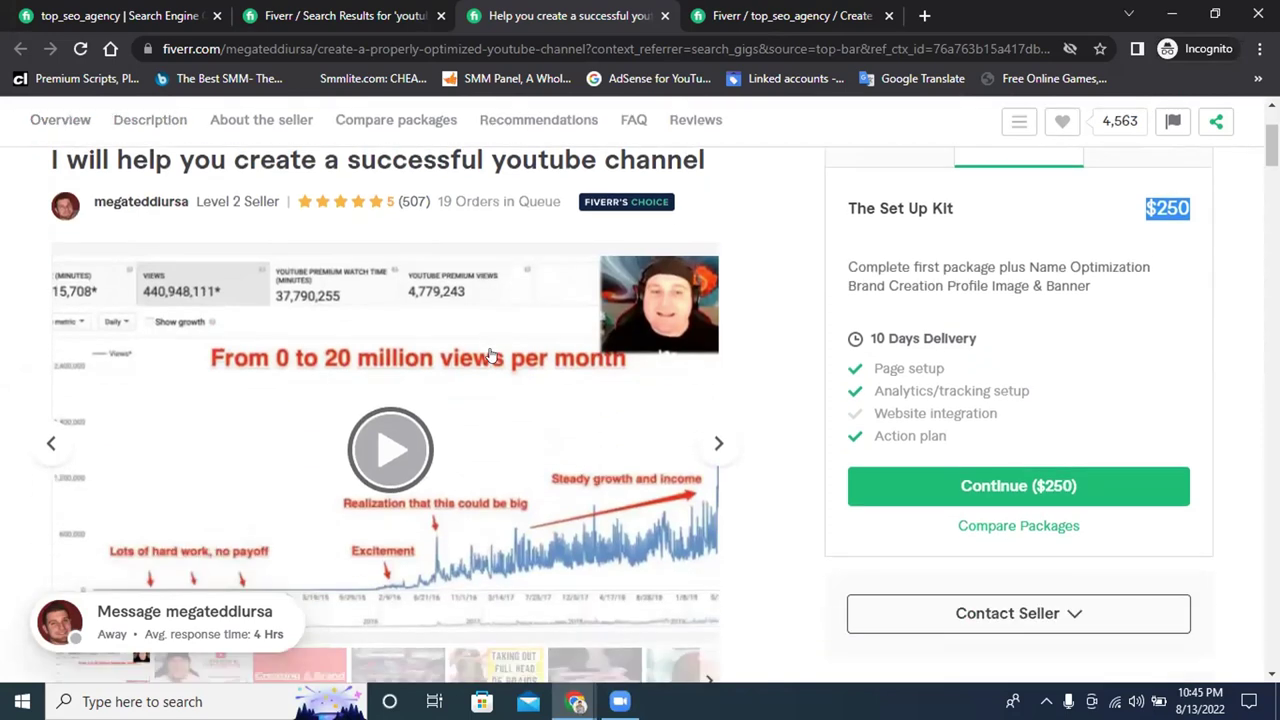
pyautogui.scroll(3, 493, 352)
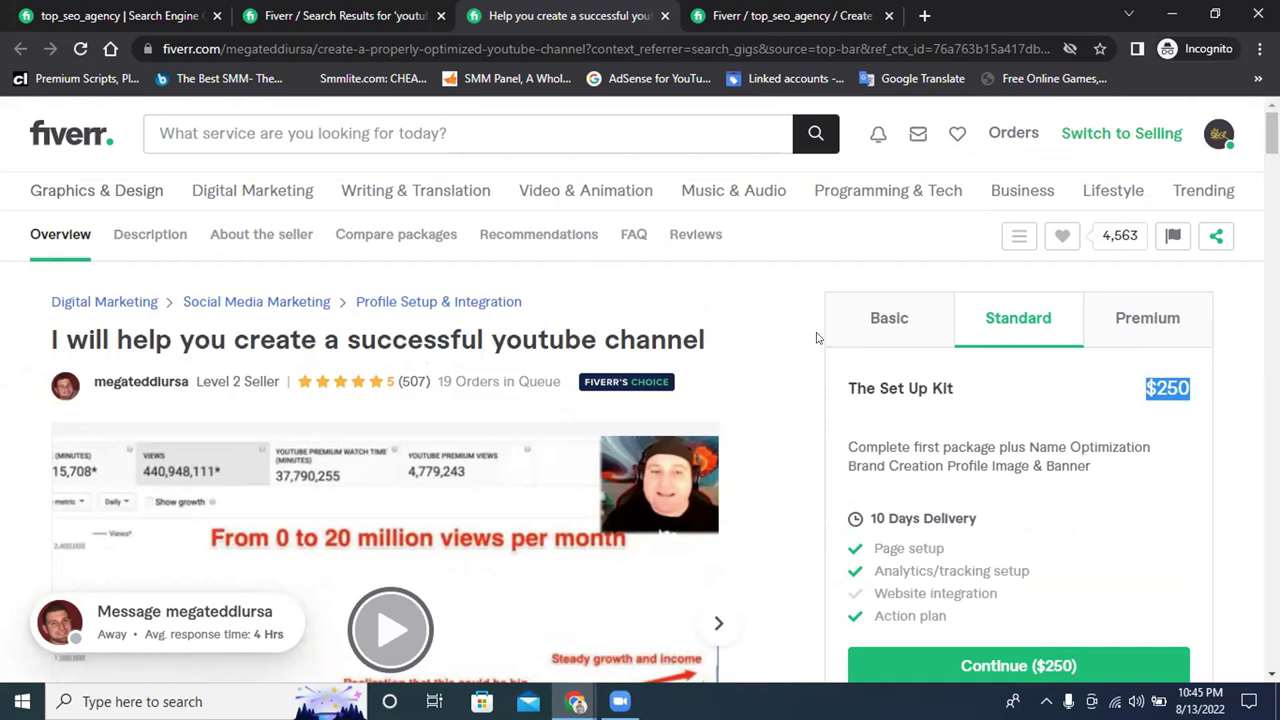
# Open a blank tab, switch to the regular Chrome window and search Google for "calculator"
pyautogui.click(924, 15)
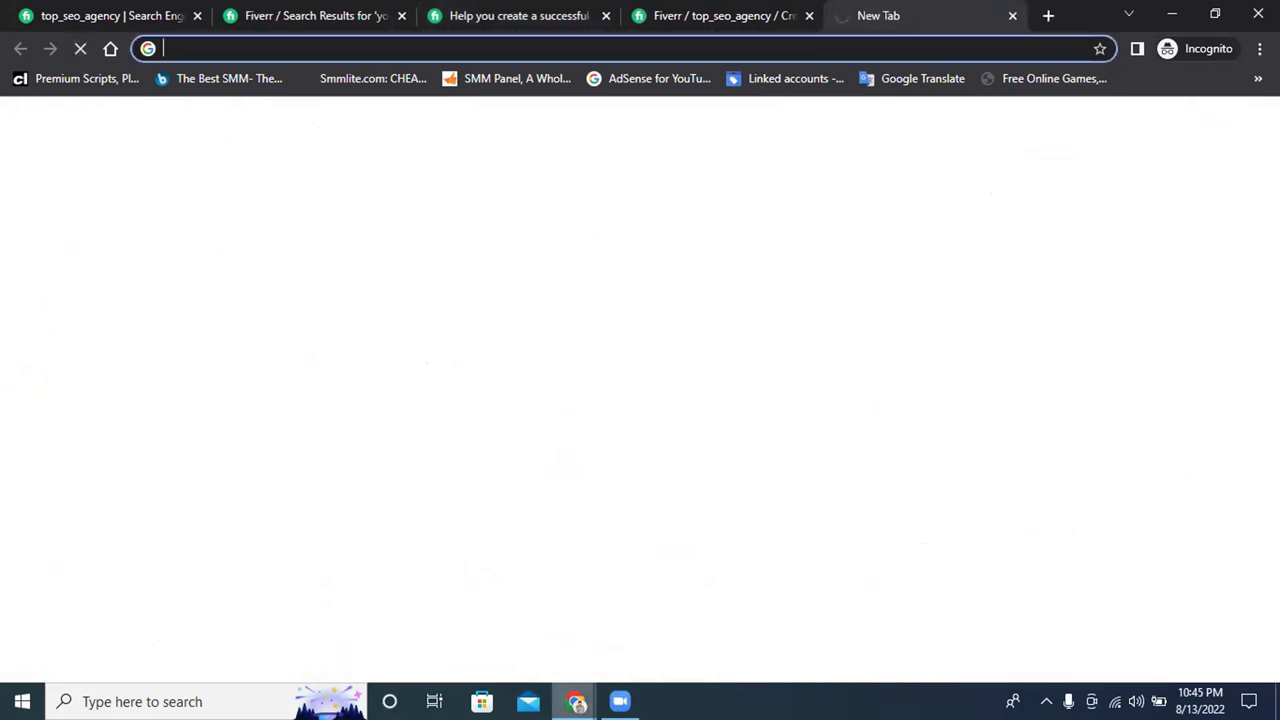
pyautogui.moveTo(576, 701)
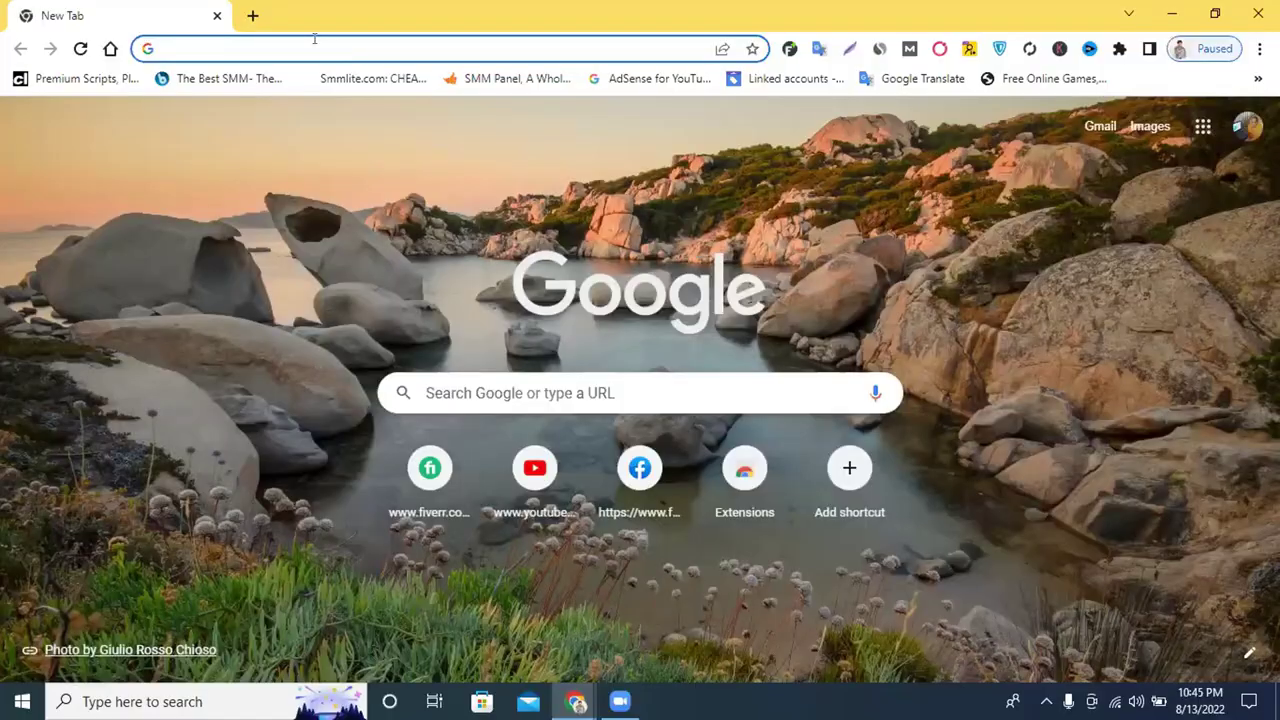
pyautogui.click(314, 38)
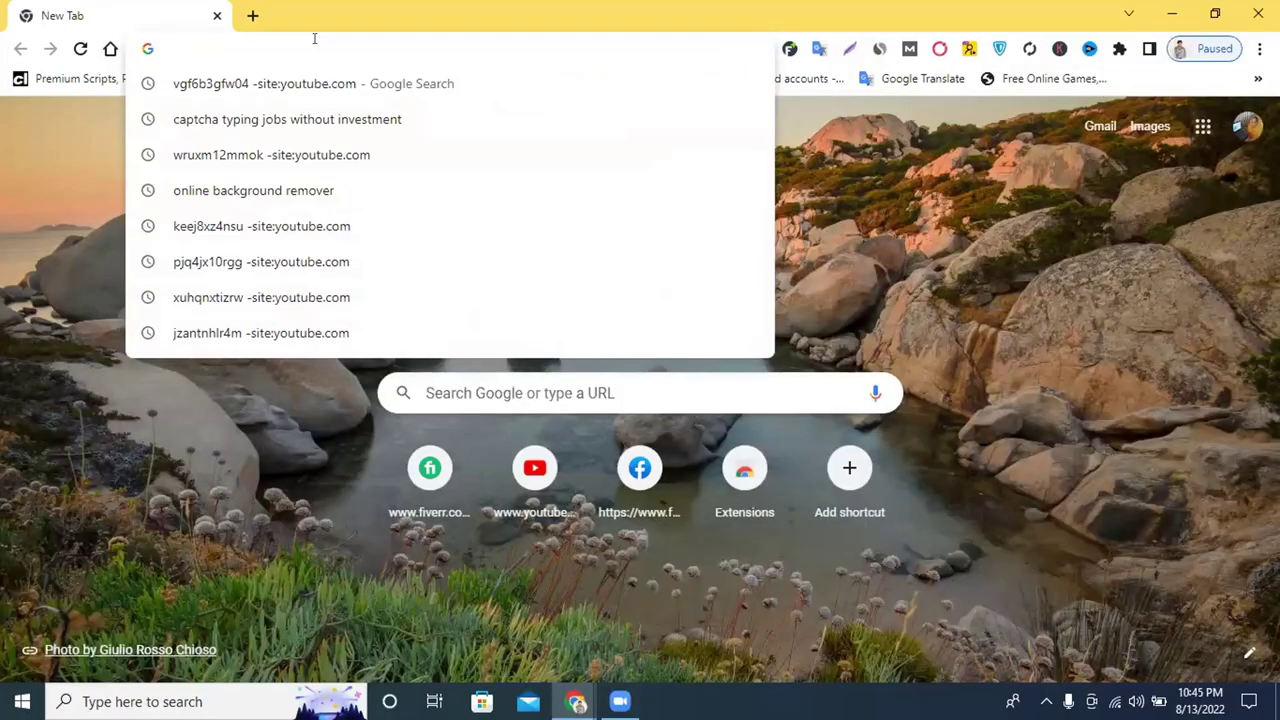
pyautogui.write('calculator')
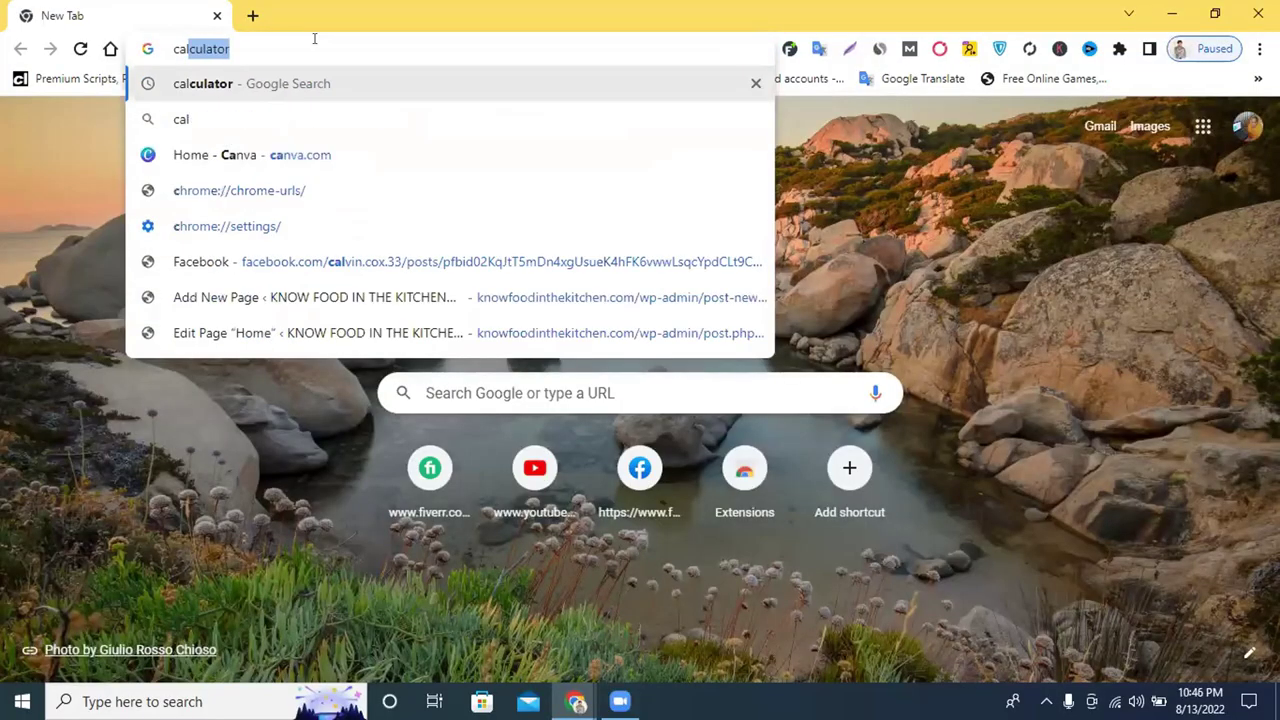
pyautogui.press('Return')
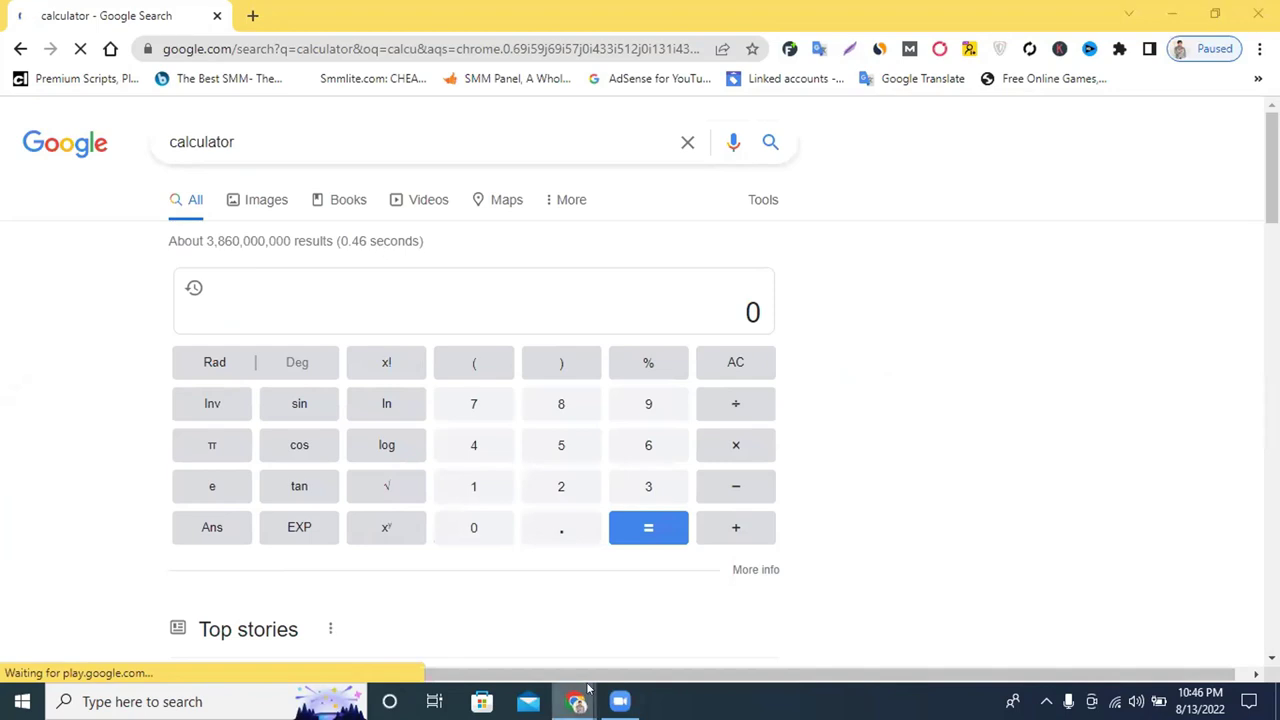
# Return to the incognito window and check the gig seller's total review count on the gig page
pyautogui.moveTo(575, 701)
pyautogui.click(677, 625)
pyautogui.click(436, 10)
pyautogui.click(436, 10)
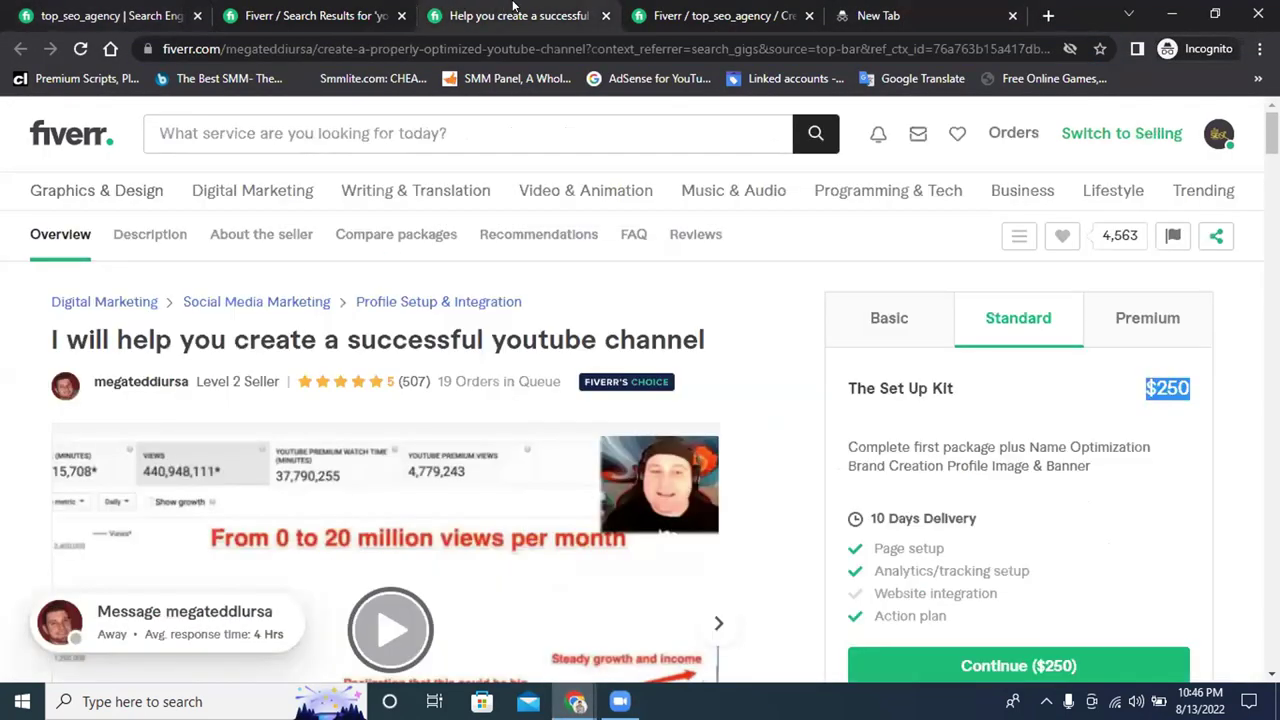
pyautogui.scroll(-10, 260, 416)
pyautogui.click(356, 8)
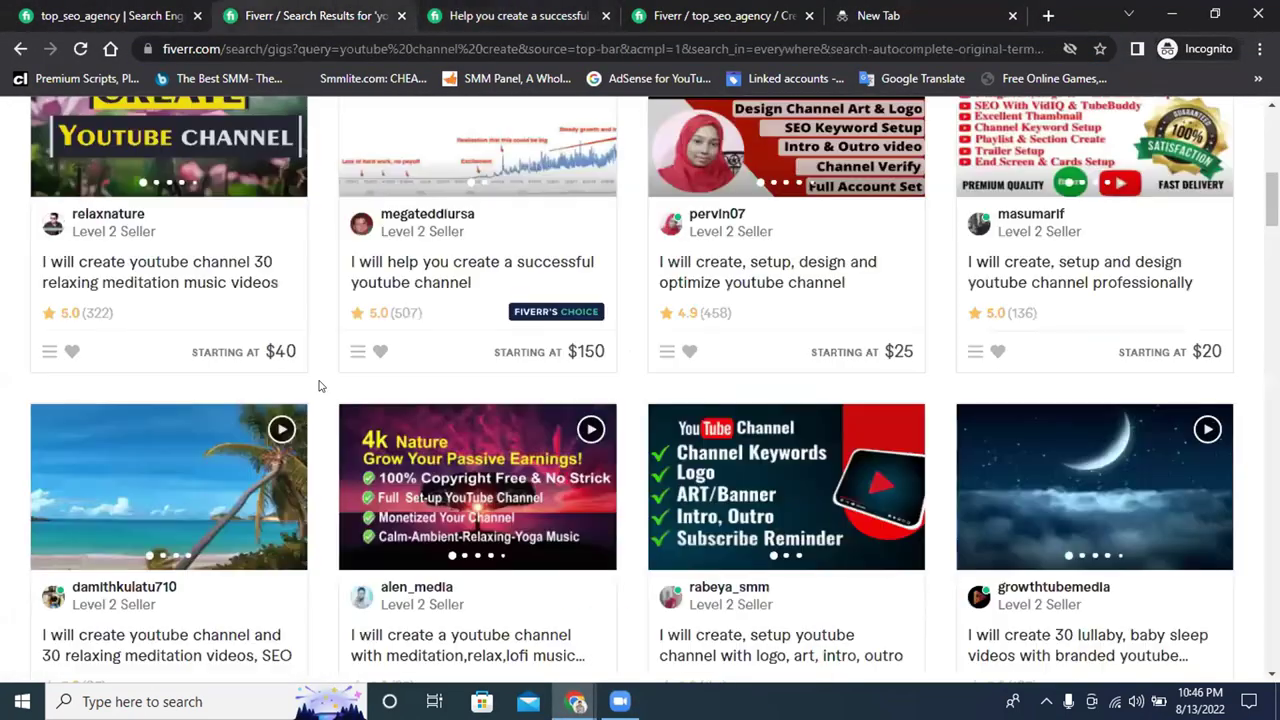
pyautogui.click(485, 7)
pyautogui.scroll(-6, 309, 394)
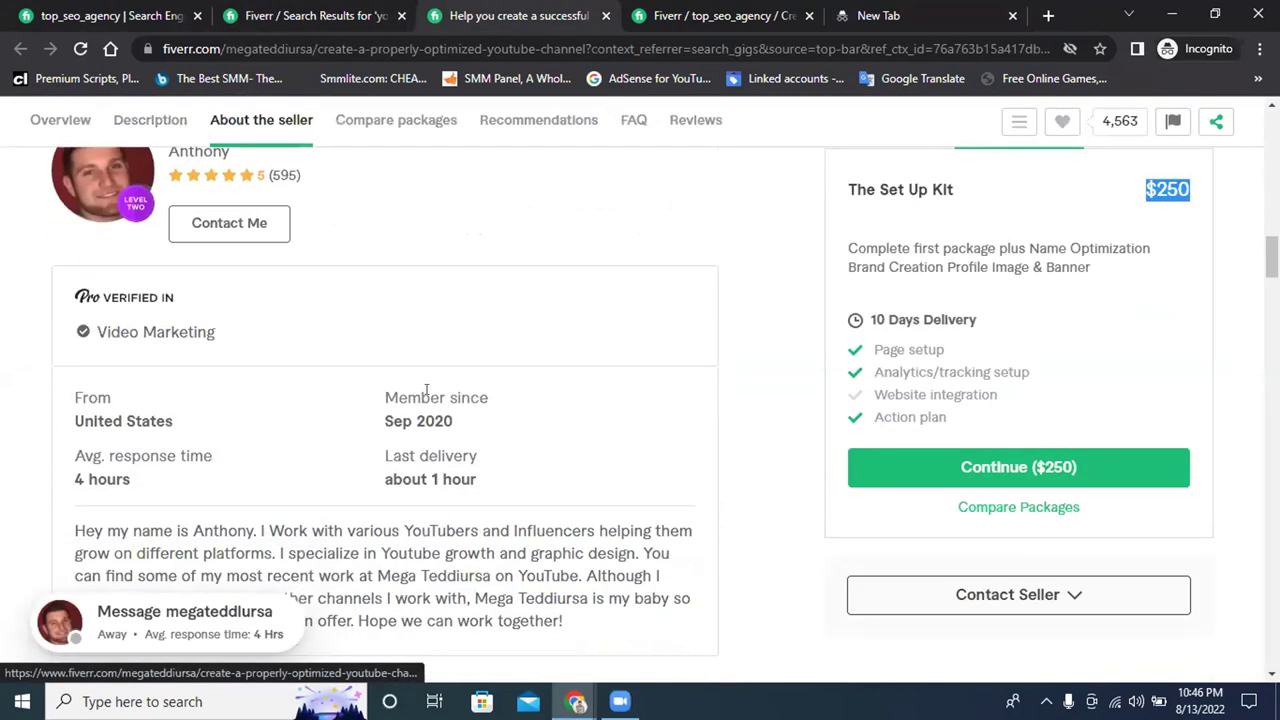
pyautogui.click(874, 7)
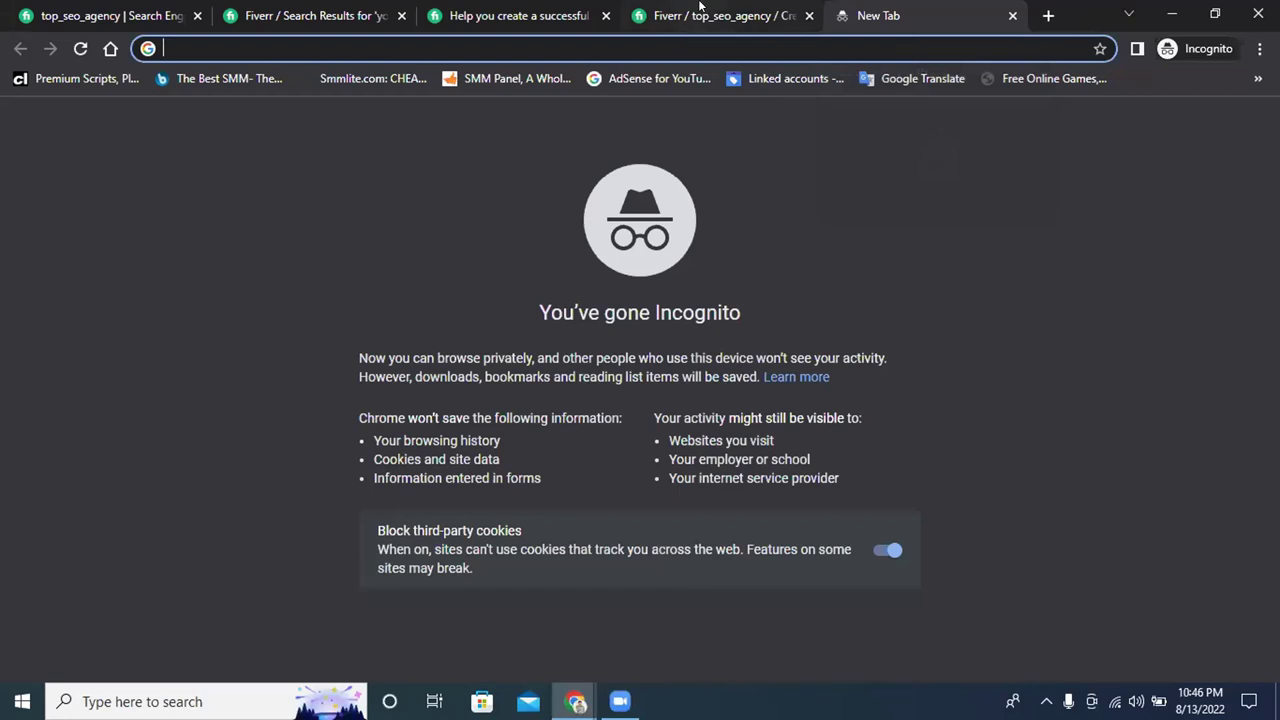
# Switch back to the calculator window and multiply 596 by 250
pyautogui.click(576, 701)
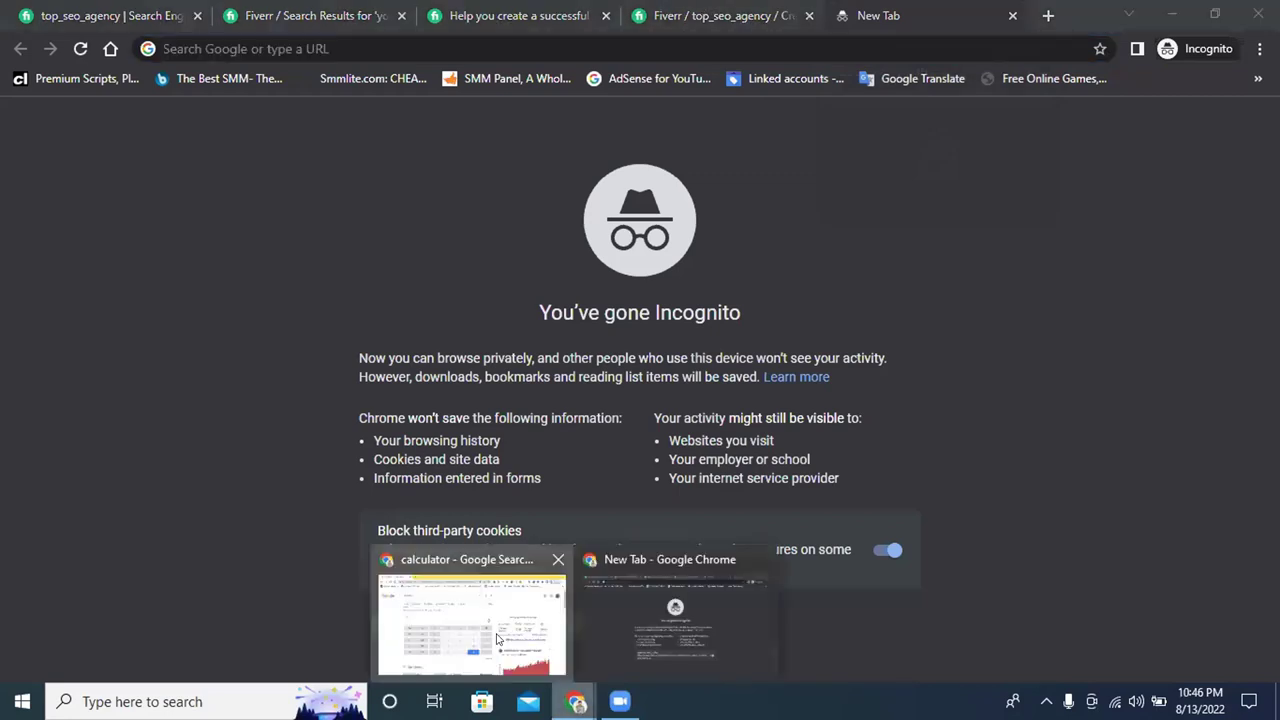
pyautogui.click(496, 638)
pyautogui.click(578, 446)
pyautogui.click(650, 402)
pyautogui.click(642, 440)
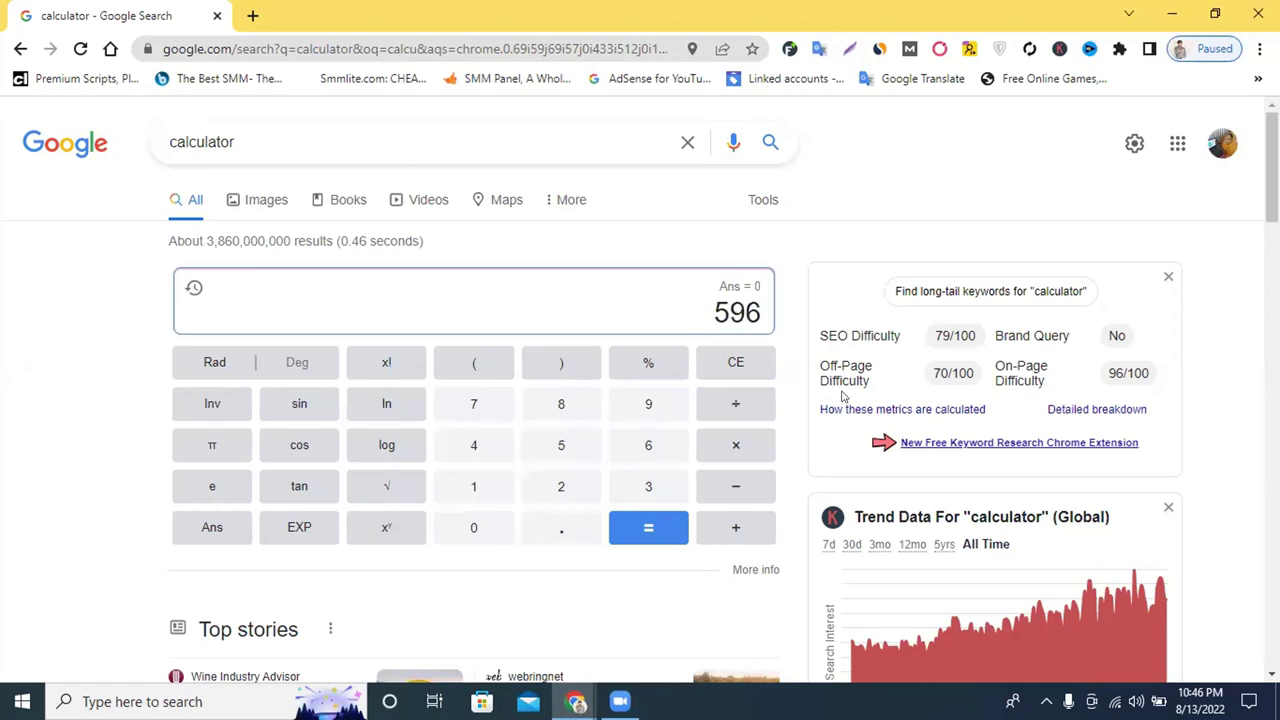
pyautogui.click(738, 456)
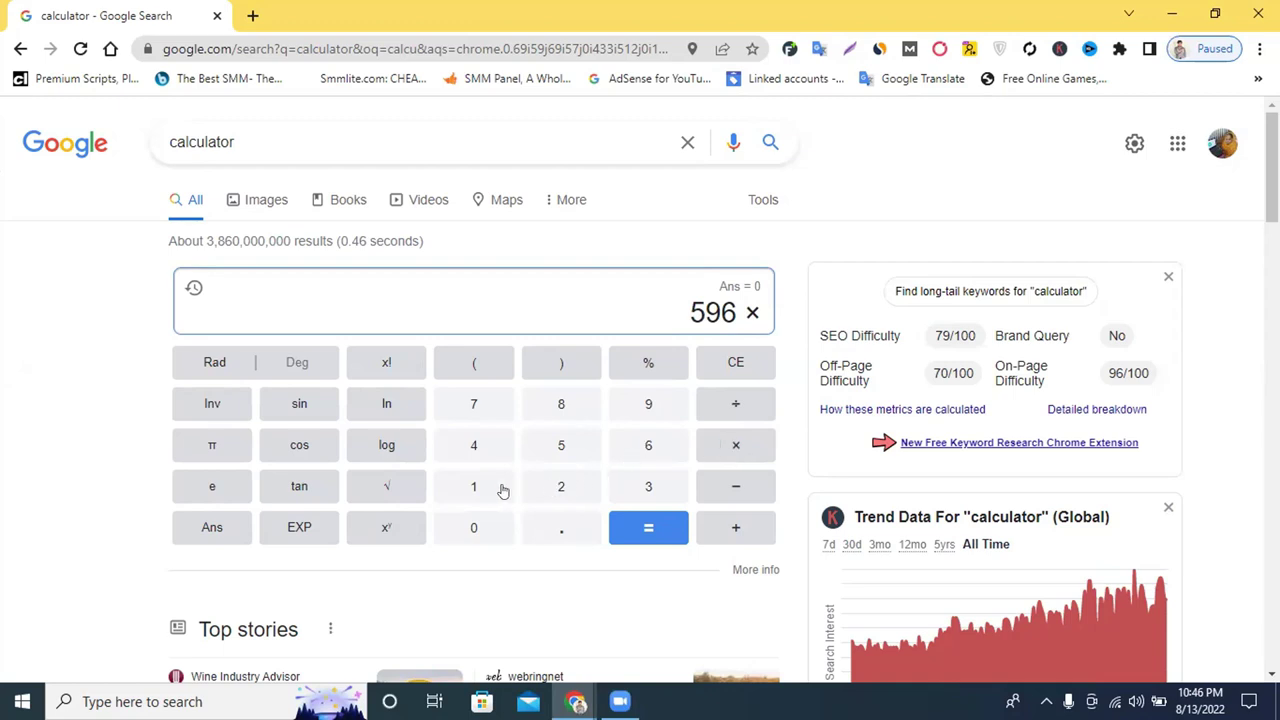
pyautogui.click(558, 486)
pyautogui.click(561, 447)
pyautogui.click(474, 527)
pyautogui.click(640, 520)
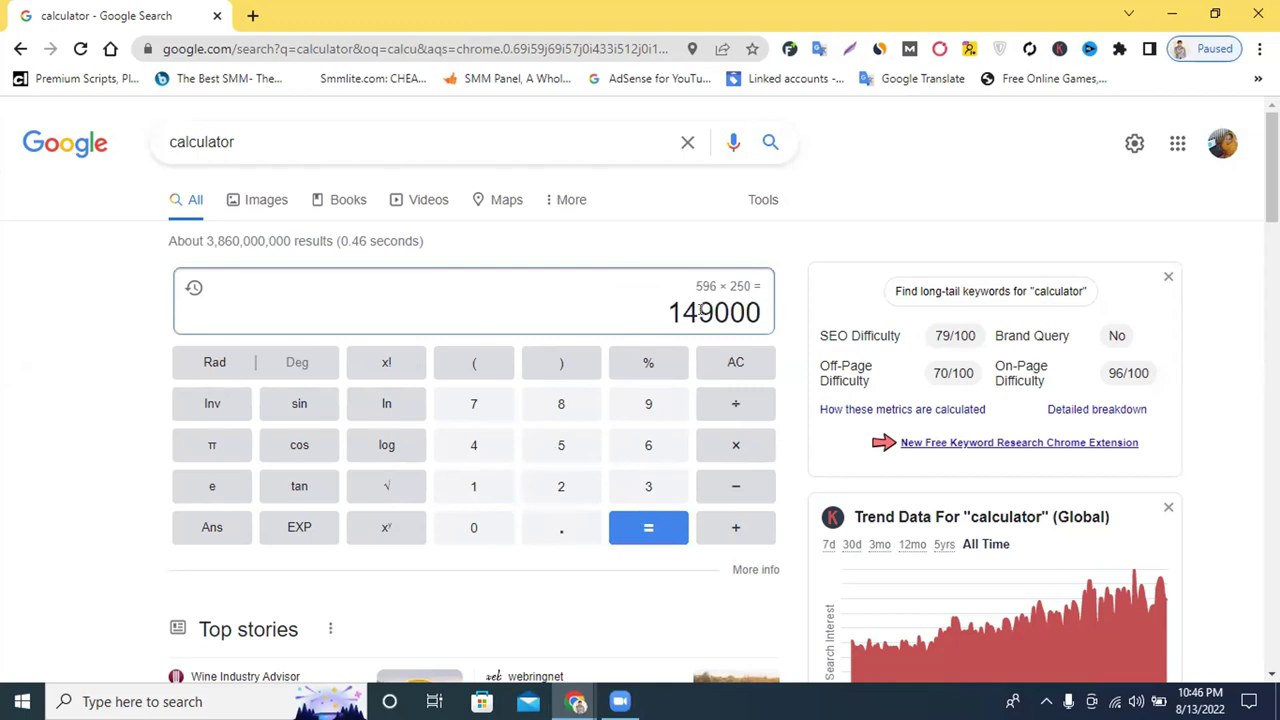
# Go over the digits of the calculated product by highlighting them, and close the calculator window
pyautogui.moveTo(701, 312); pyautogui.dragTo(660, 315)
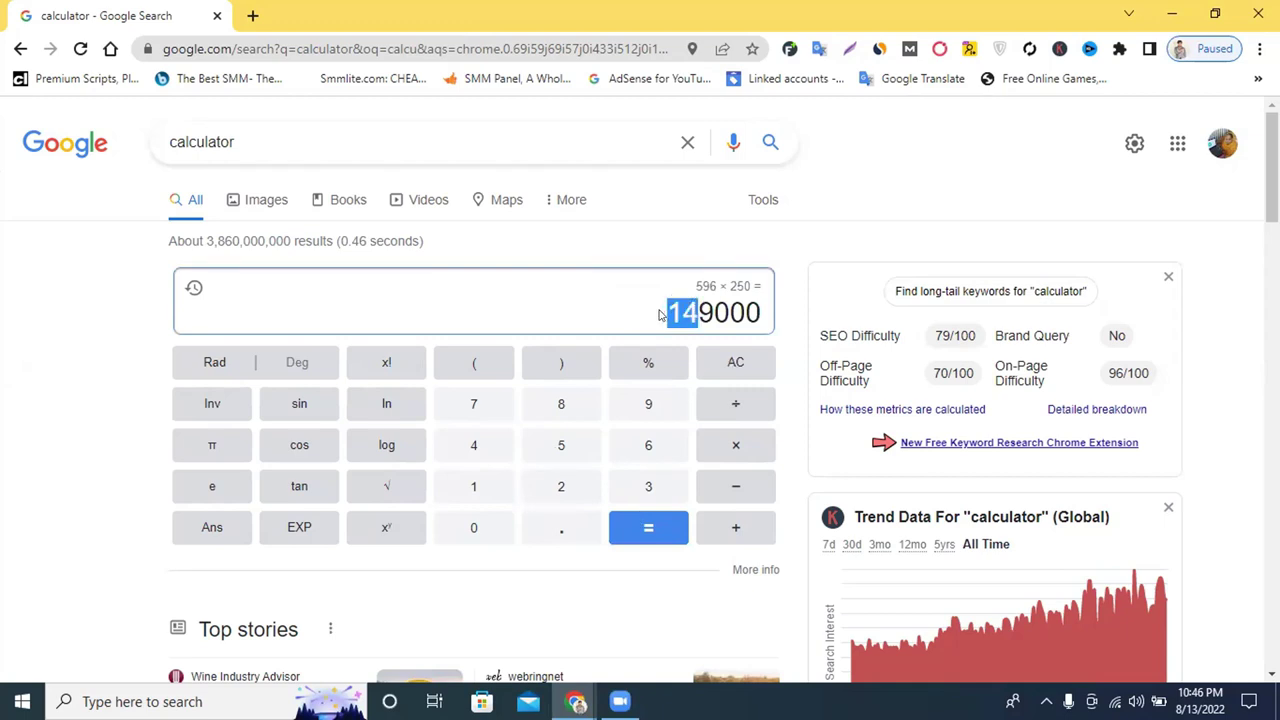
pyautogui.click(702, 298)
pyautogui.moveTo(714, 311); pyautogui.dragTo(673, 312)
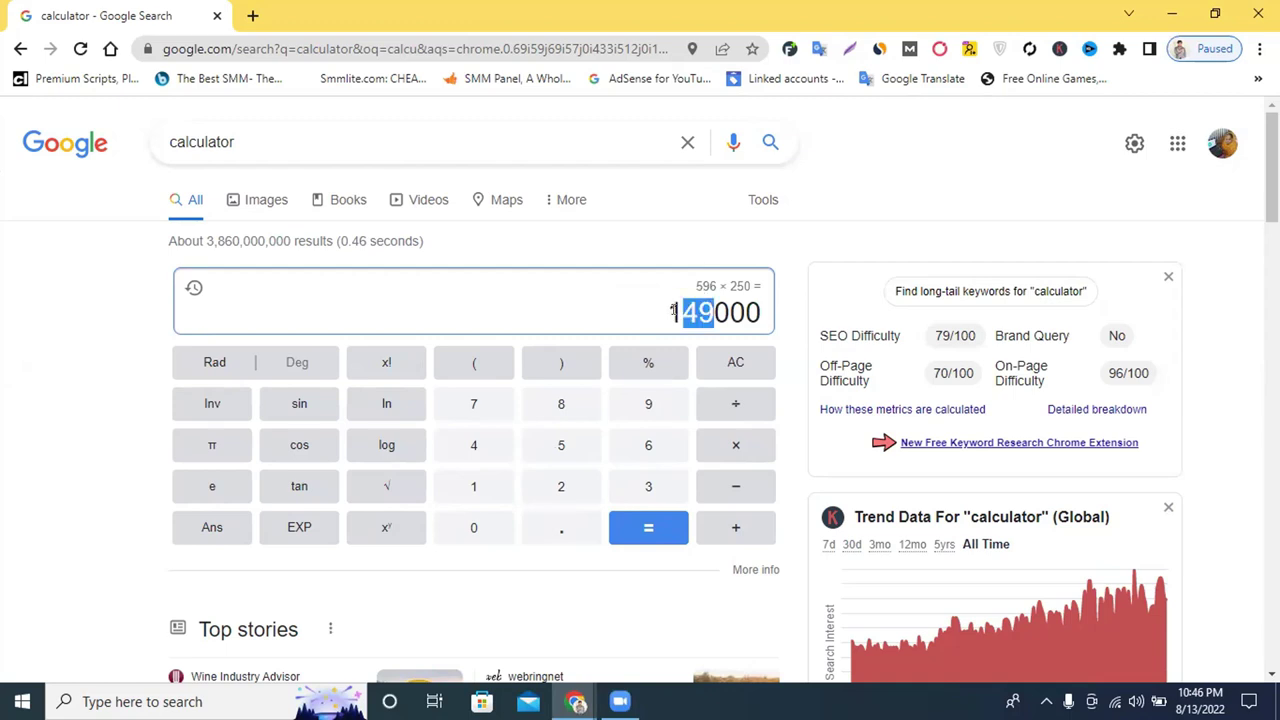
pyautogui.click(688, 309)
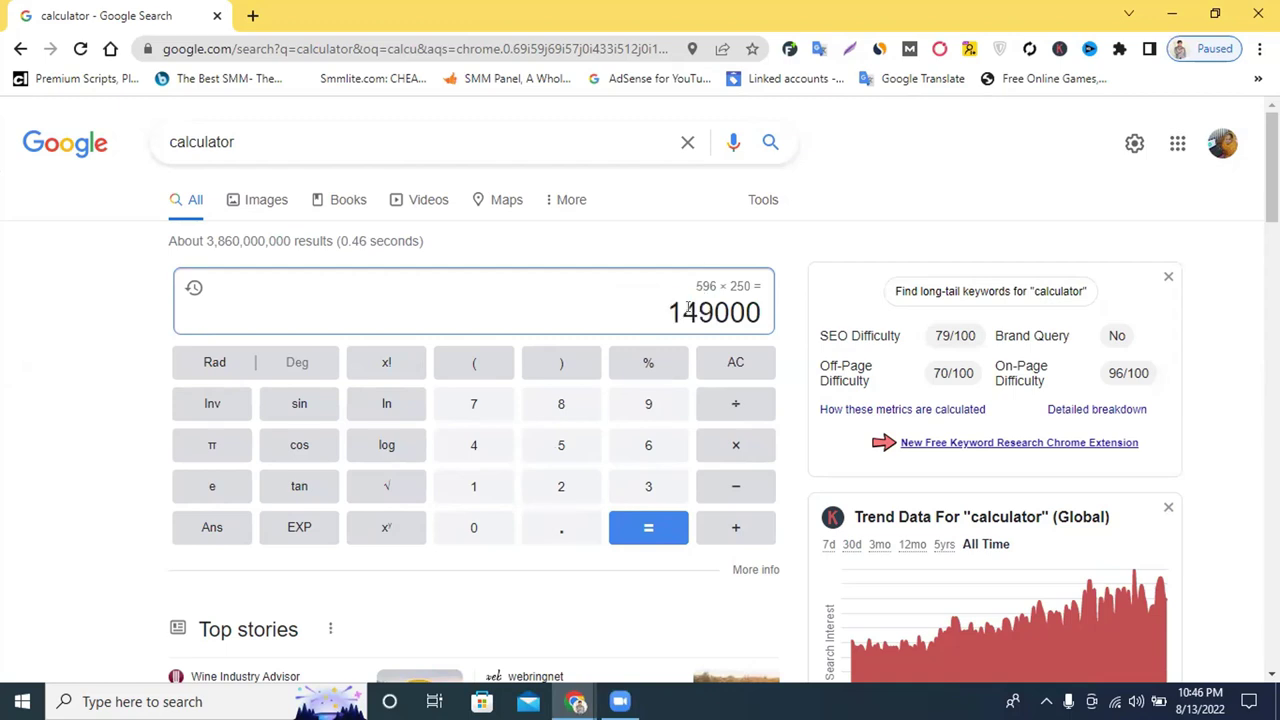
pyautogui.moveTo(688, 309); pyautogui.dragTo(655, 315)
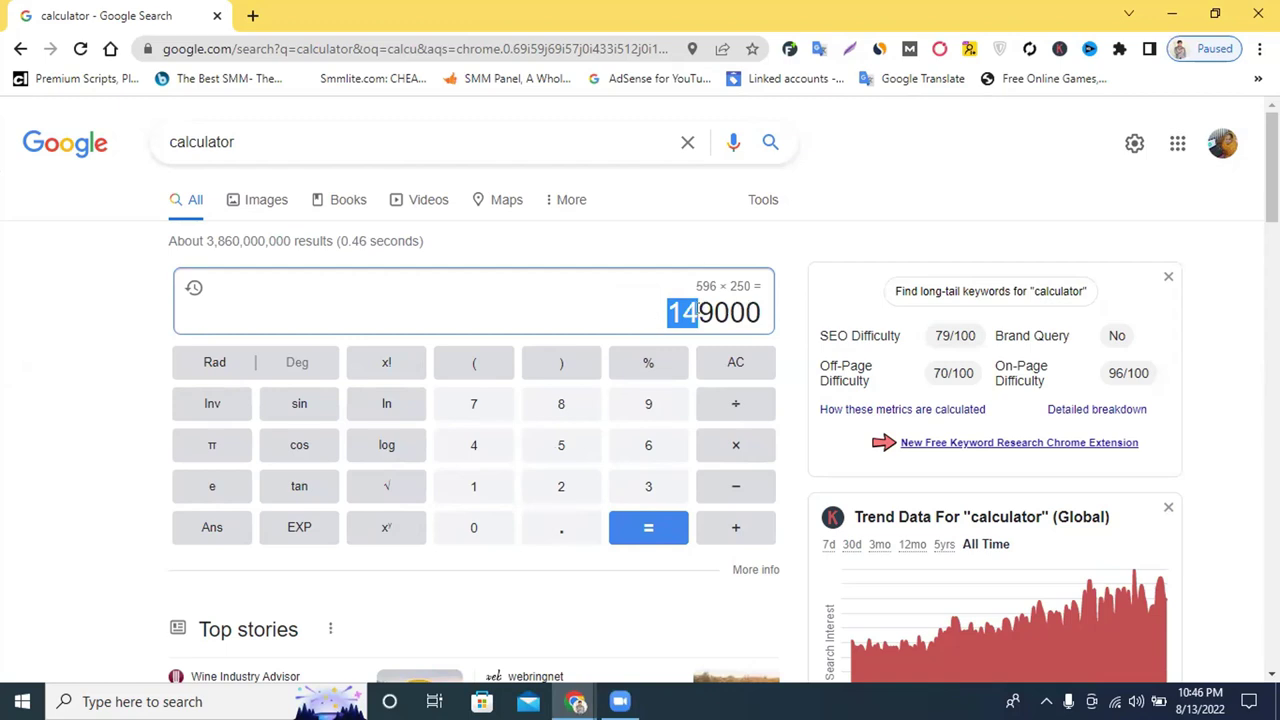
pyautogui.click(686, 311)
pyautogui.moveTo(698, 311); pyautogui.dragTo(715, 312)
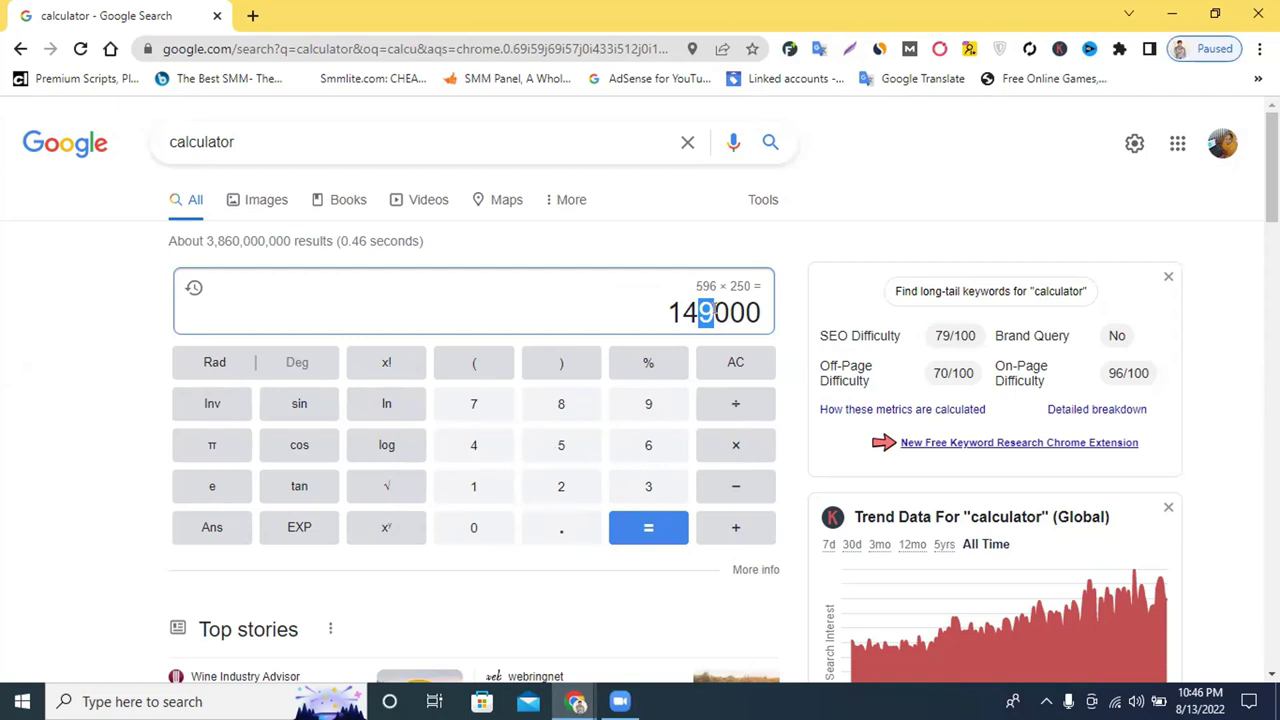
pyautogui.doubleClick(705, 312)
pyautogui.rightClick(707, 321)
pyautogui.click(755, 334)
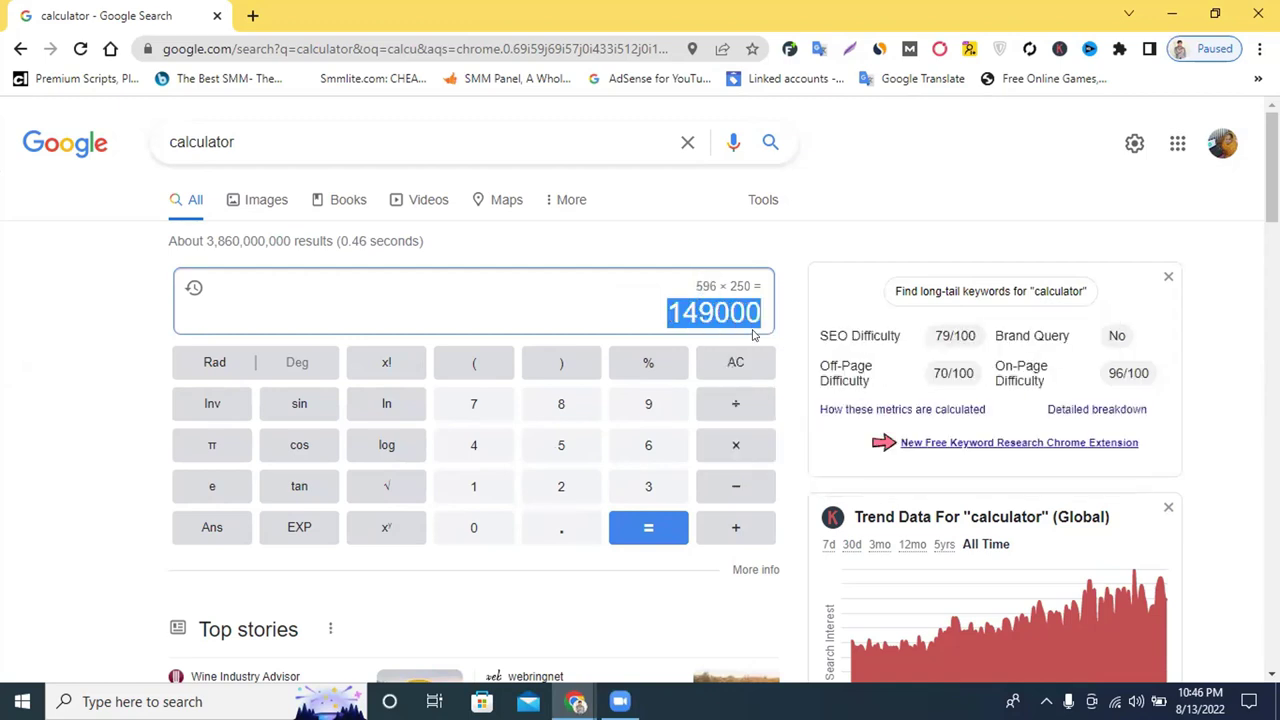
pyautogui.doubleClick(698, 318)
pyautogui.scroll(-1, 698, 318)
pyautogui.scroll(1, 697, 323)
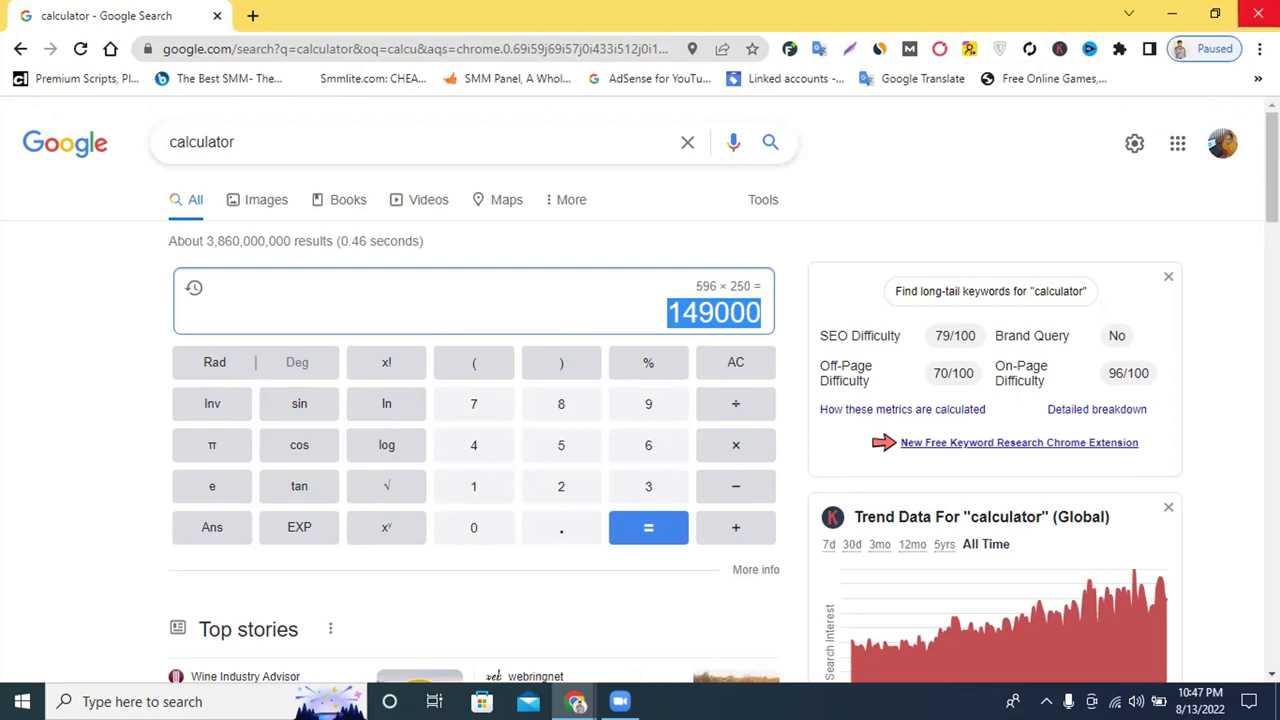
pyautogui.click(1258, 13)
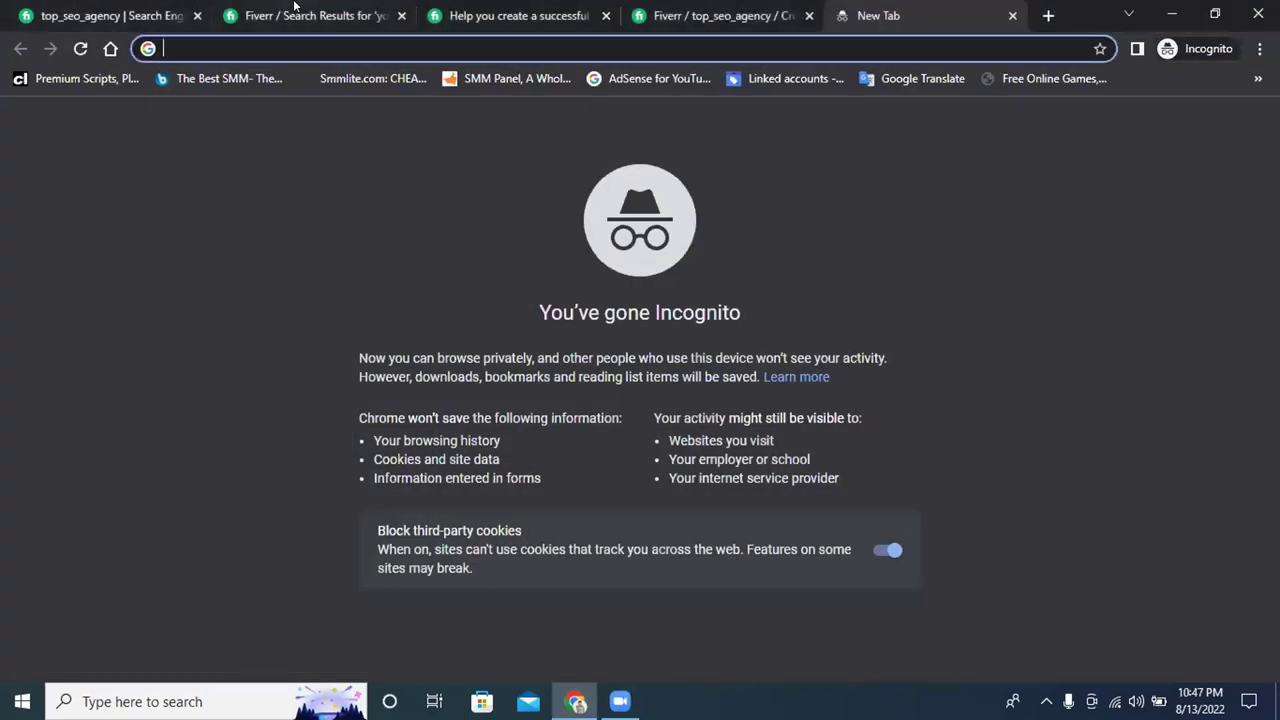
# Look over the competitor's gig page, the new gig form and the search results for YouTube channel creation
pyautogui.click(452, 12)
pyautogui.scroll(2, 351, 326)
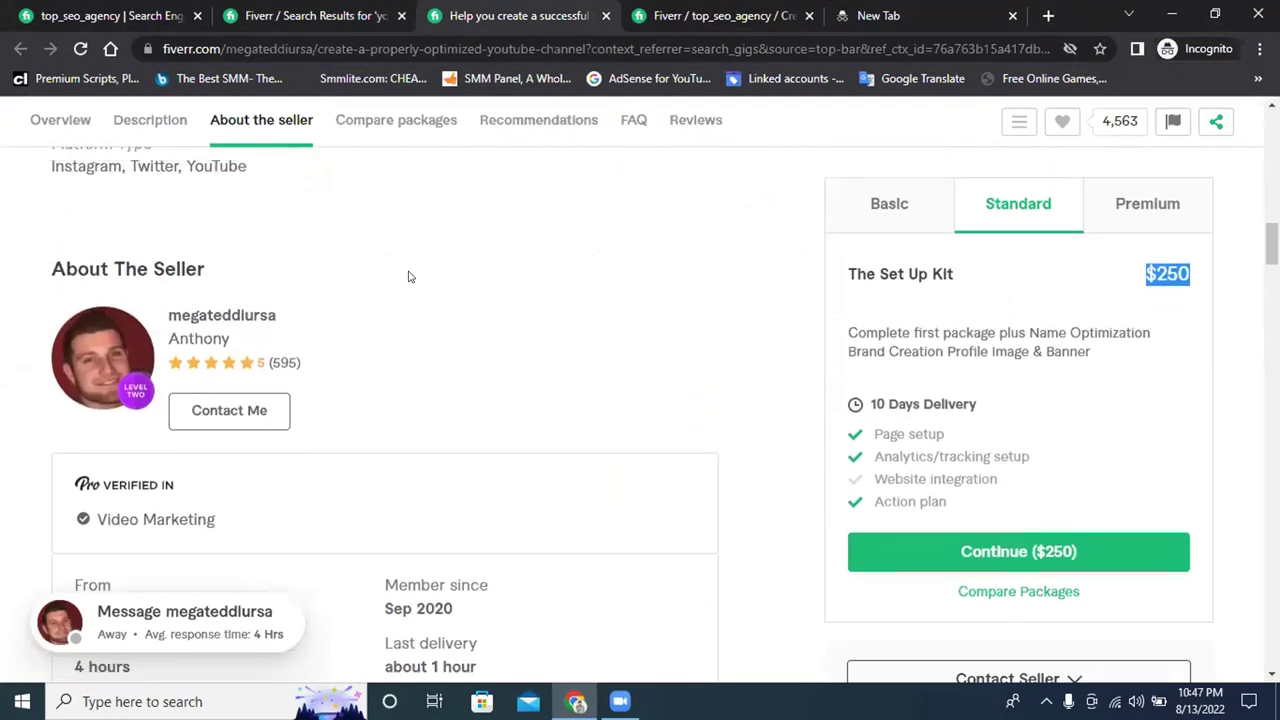
pyautogui.click(725, 15)
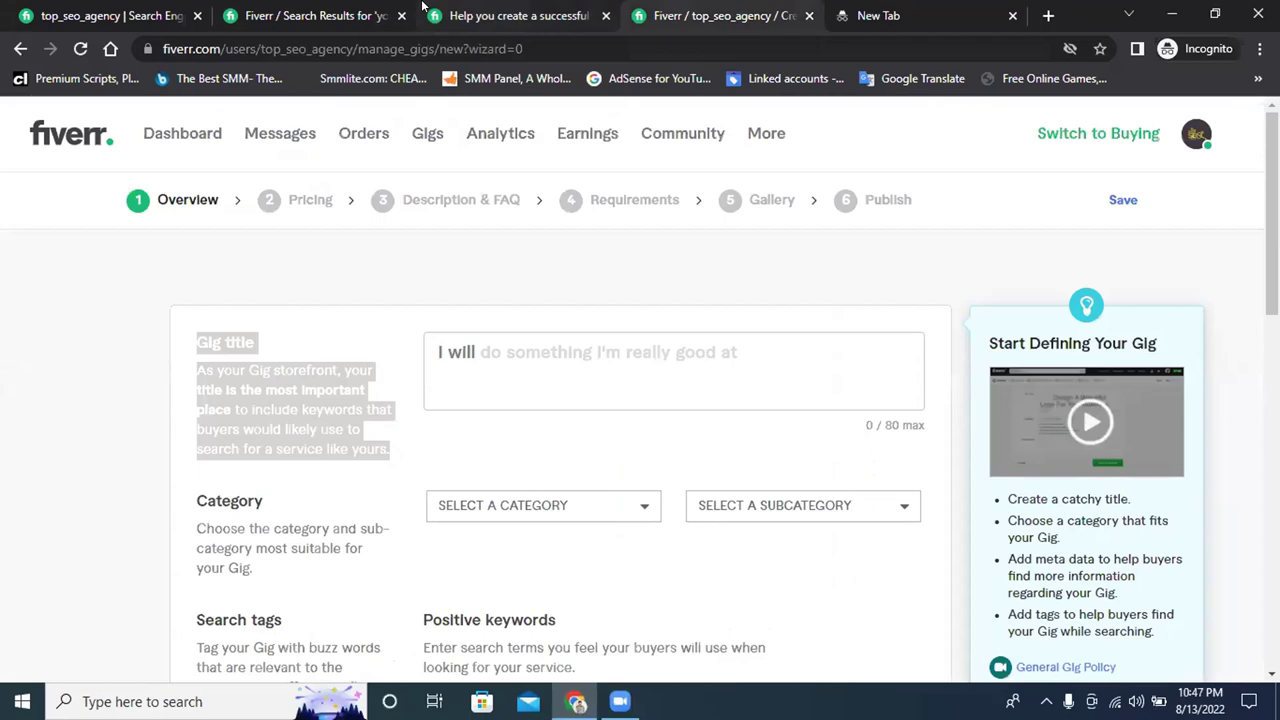
pyautogui.click(468, 10)
pyautogui.click(318, 10)
pyautogui.scroll(5, 471, 397)
pyautogui.scroll(-5, 471, 397)
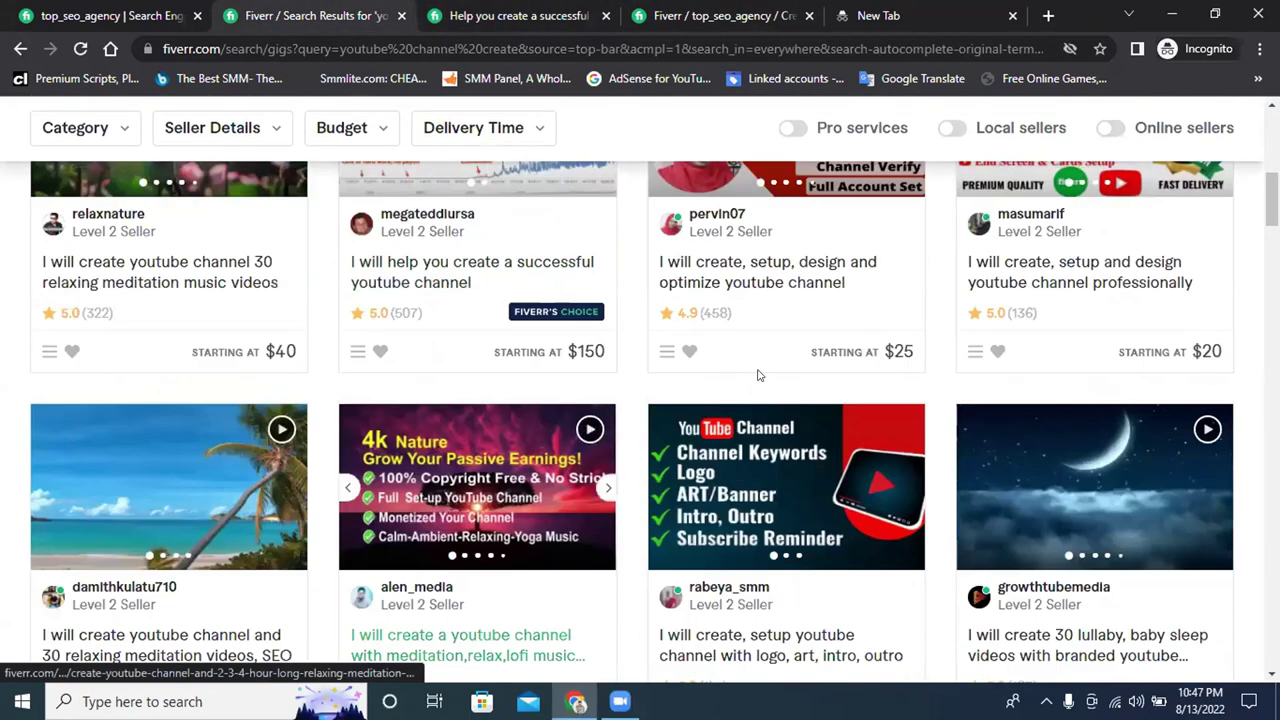
# Return to the "I will help you create a successful youtube channel" gig page and highlight its full title
pyautogui.click(403, 268)
pyautogui.scroll(10, 186, 381)
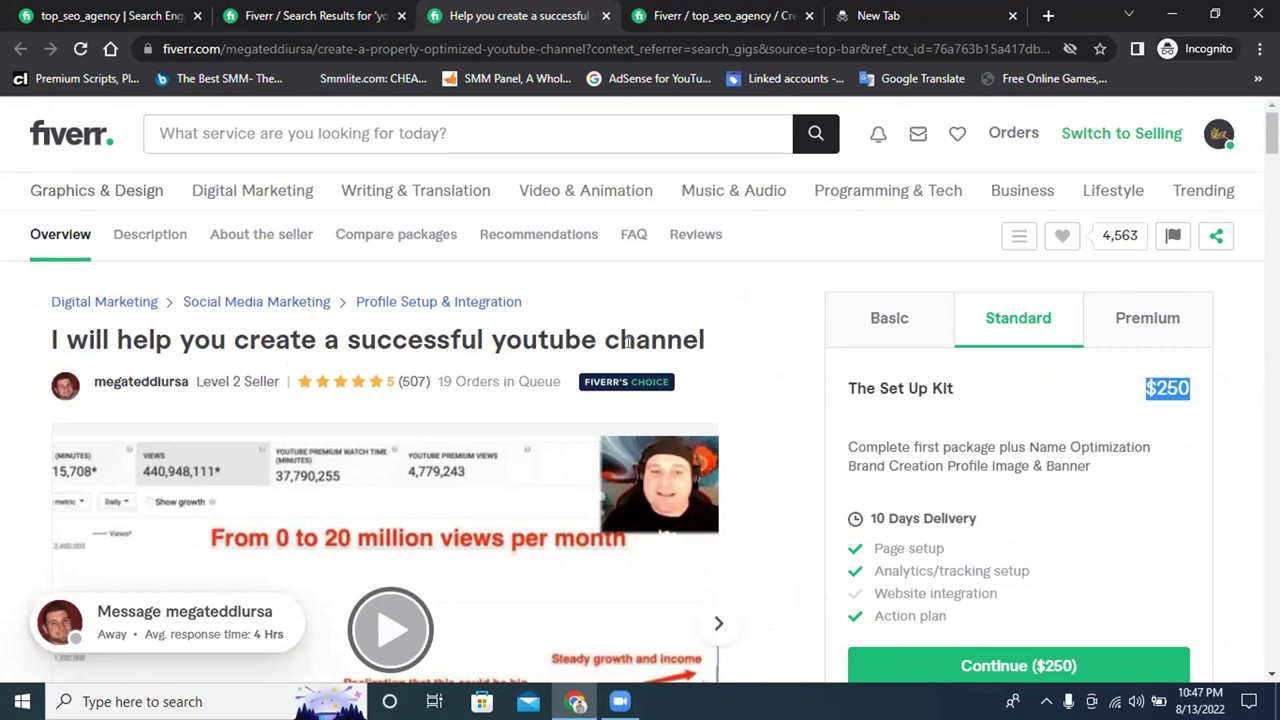
pyautogui.moveTo(735, 340); pyautogui.dragTo(35, 337)
# Go back to the new gig form, highlight the guidance text beside the gig title field, and clear the highlight
pyautogui.click(706, 8)
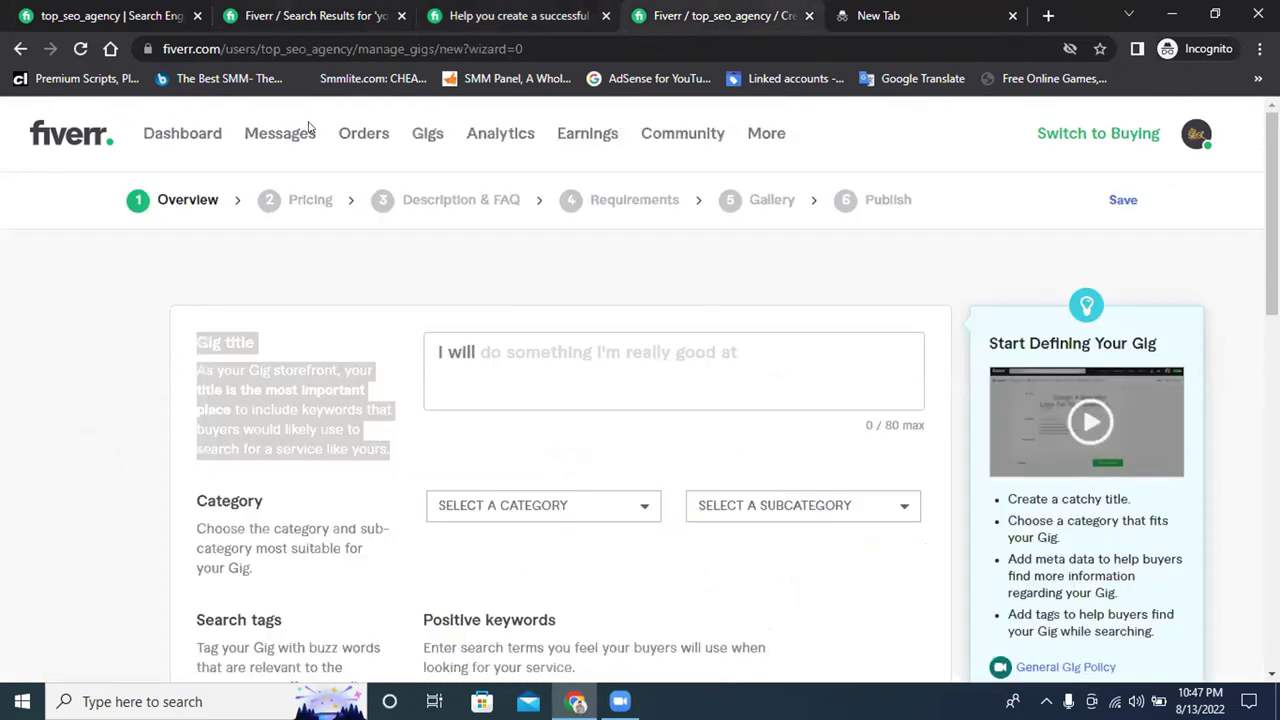
pyautogui.click(450, 358)
pyautogui.moveTo(198, 338); pyautogui.dragTo(367, 457)
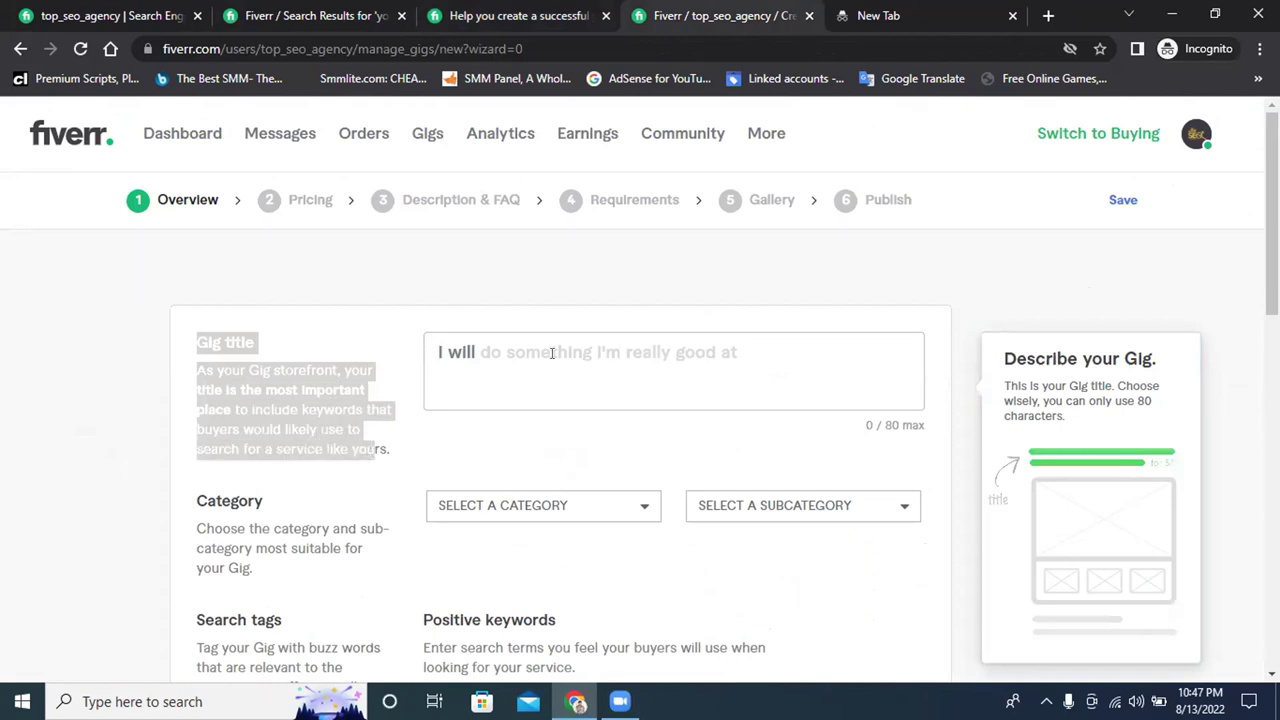
pyautogui.click(528, 435)
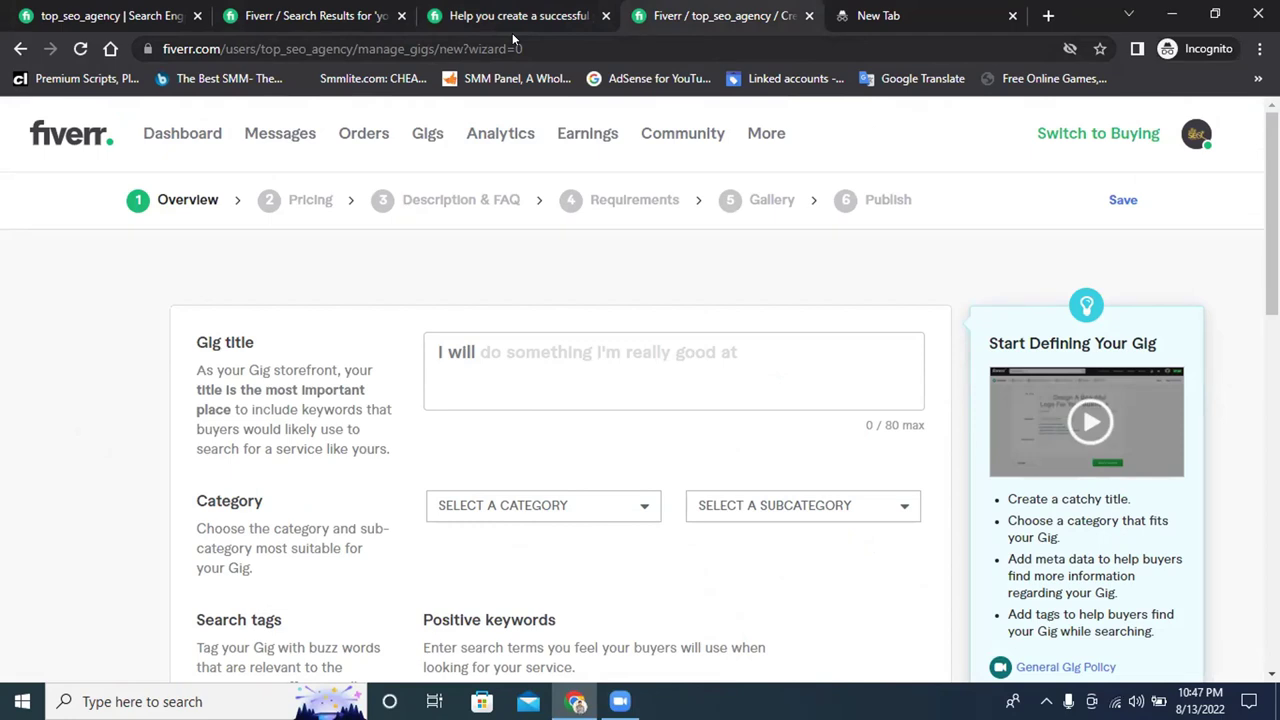
# Show the available categories in the new gig form and close the list without choosing one
pyautogui.scroll(-1, 472, 428)
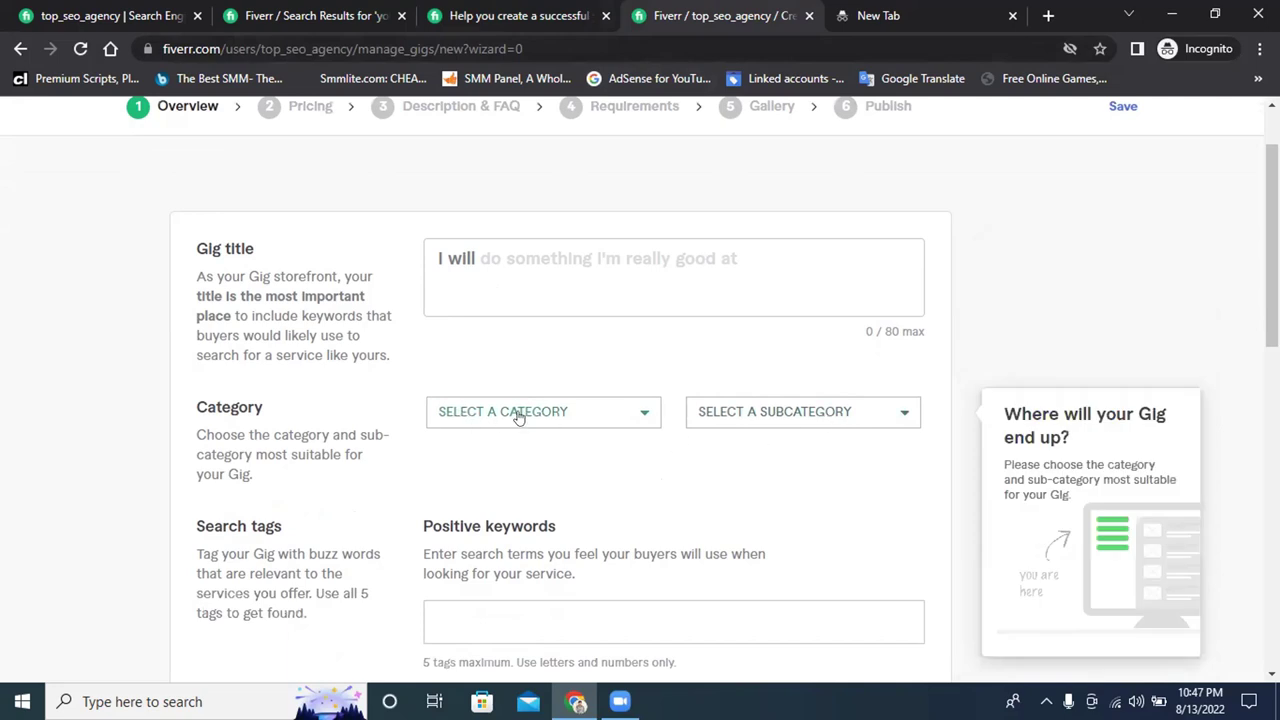
pyautogui.click(518, 418)
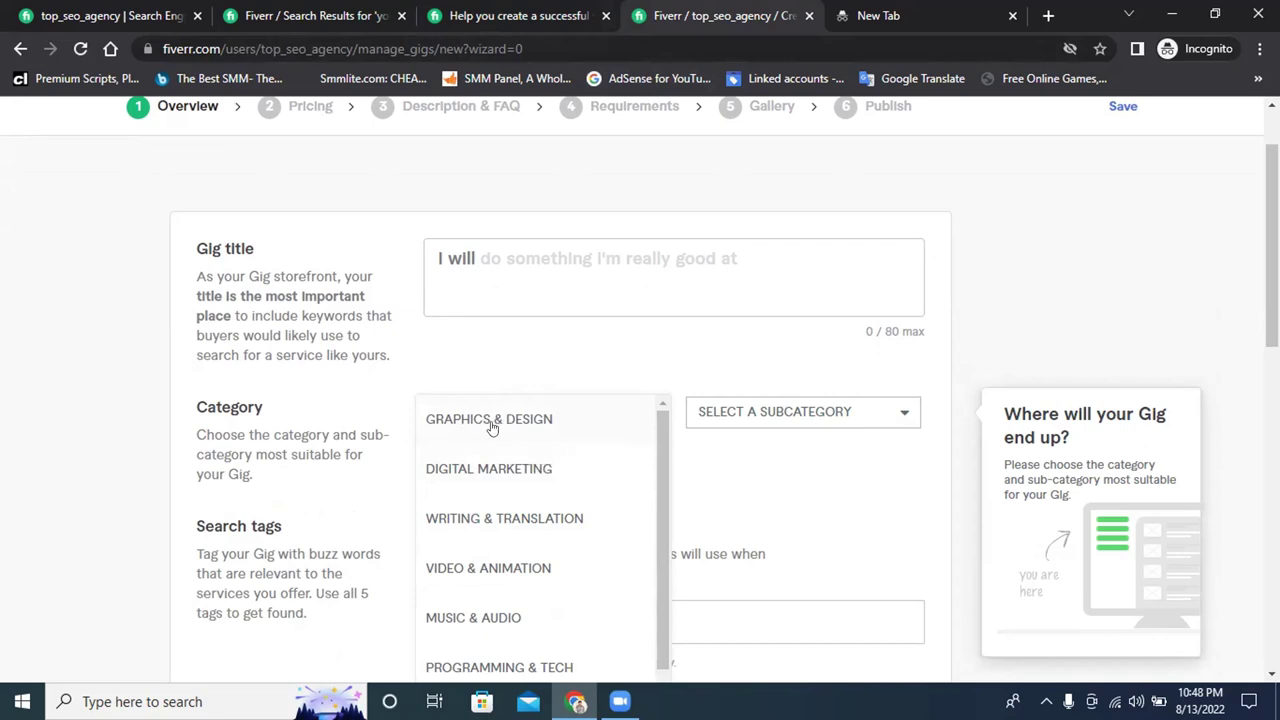
pyautogui.click(519, 355)
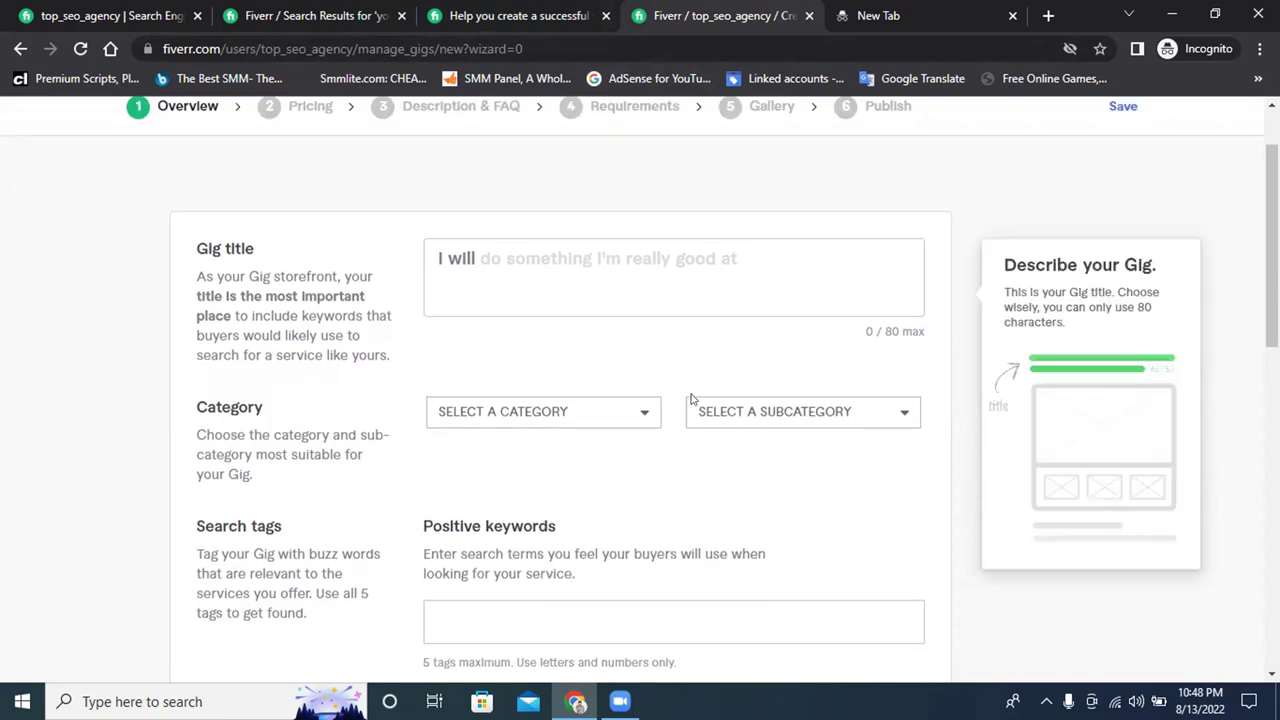
# Compare the categories on the search results and the competitor's gig page with the new gig form's category fields
pyautogui.click(320, 12)
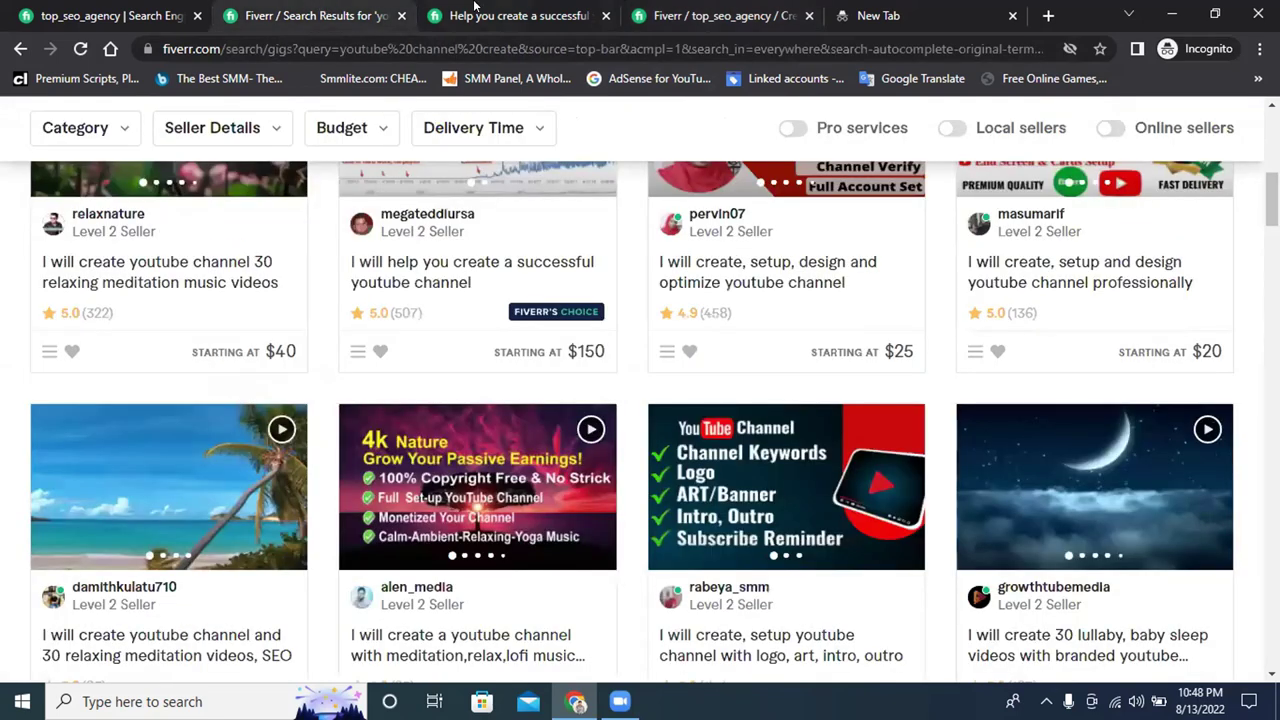
pyautogui.click(476, 8)
pyautogui.click(350, 10)
pyautogui.scroll(5, 498, 263)
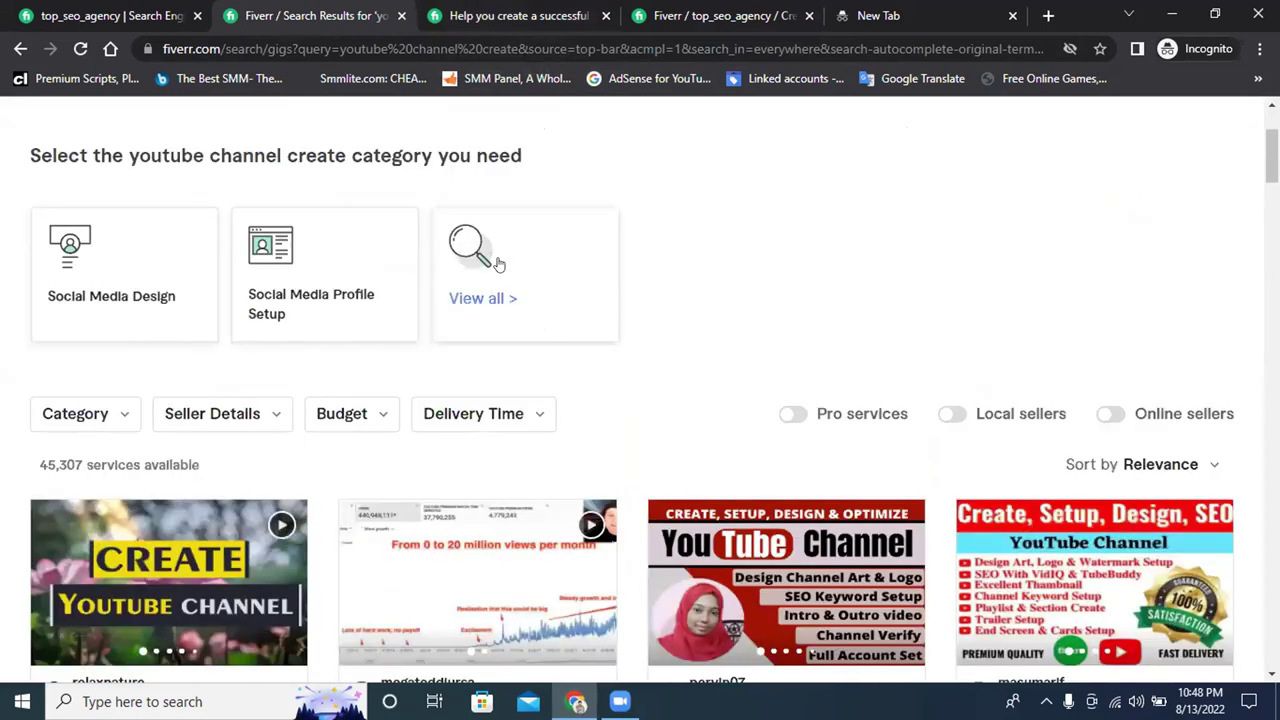
pyautogui.click(500, 10)
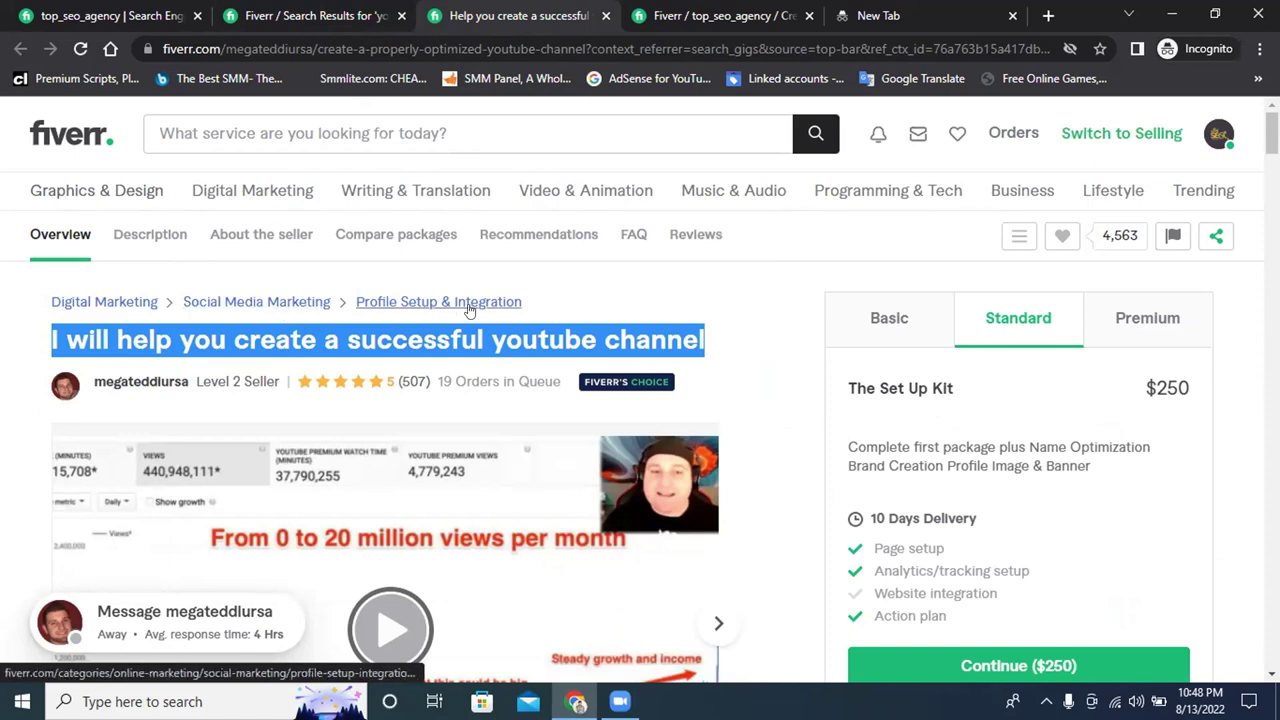
pyautogui.click(697, 12)
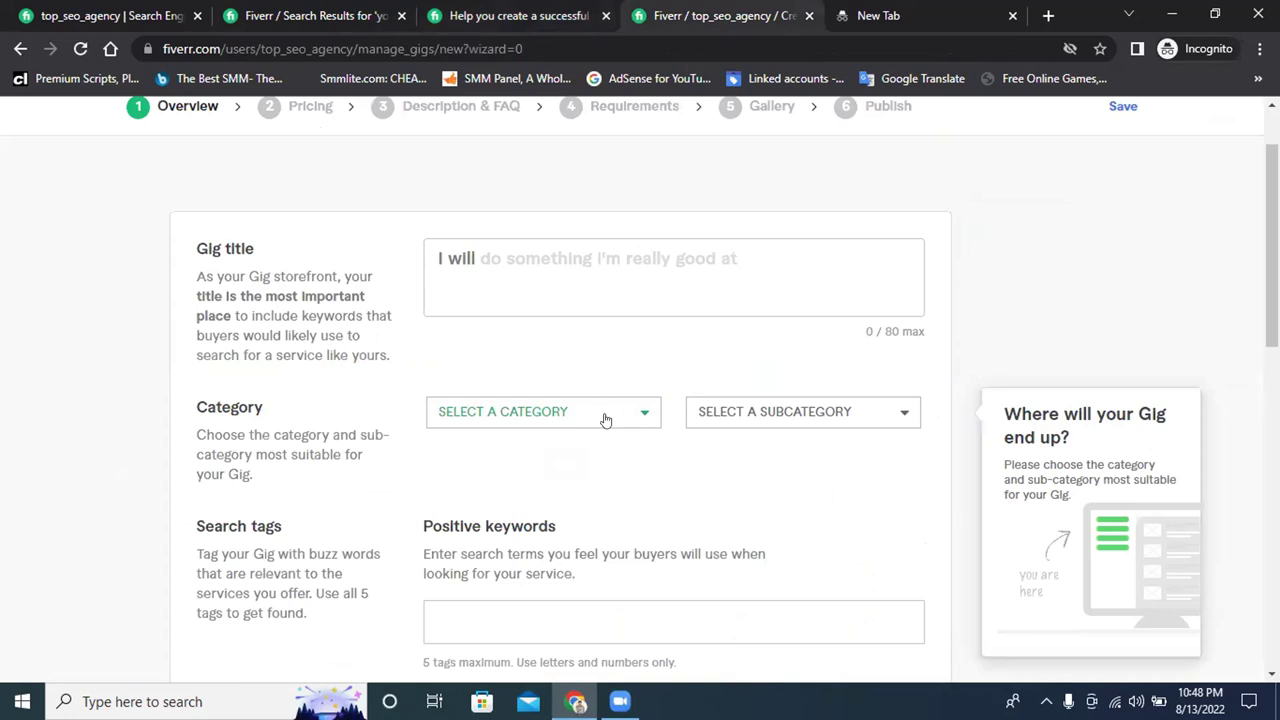
pyautogui.scroll(-1, 663, 422)
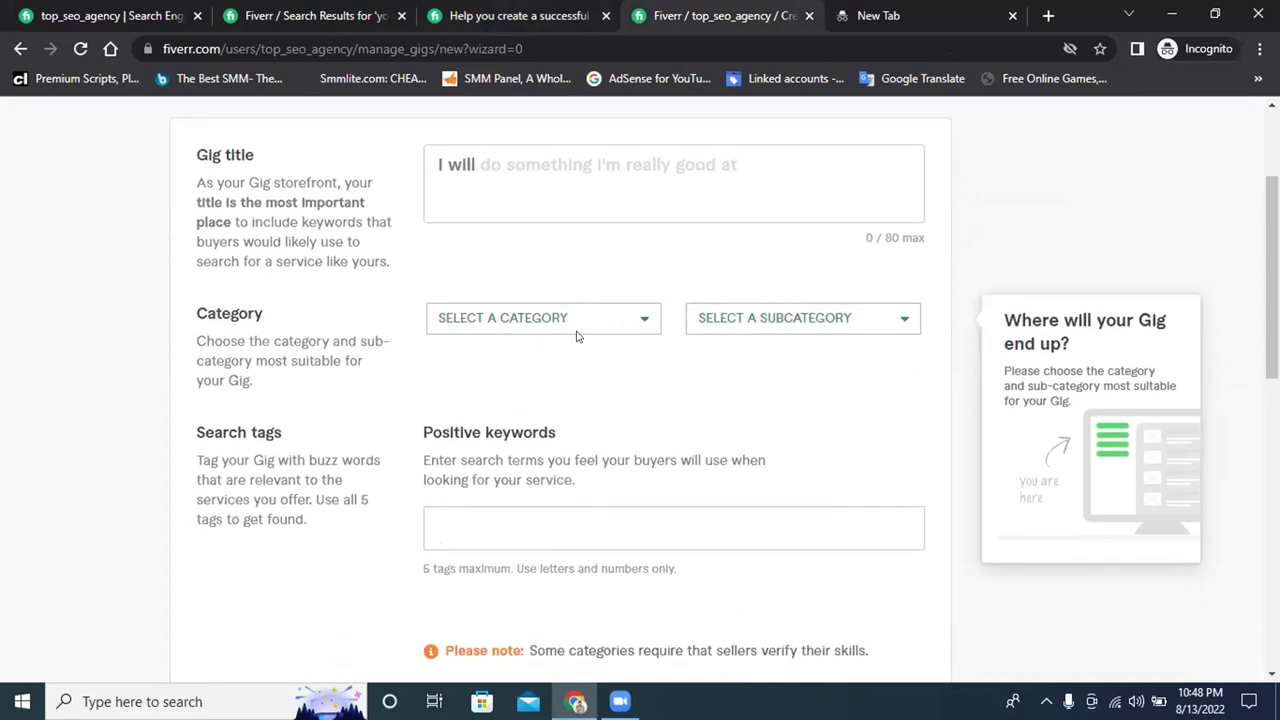
# Recheck the competitor's gig page and place the cursor in the new gig form's positive keywords field
pyautogui.click(383, 12)
pyautogui.click(505, 15)
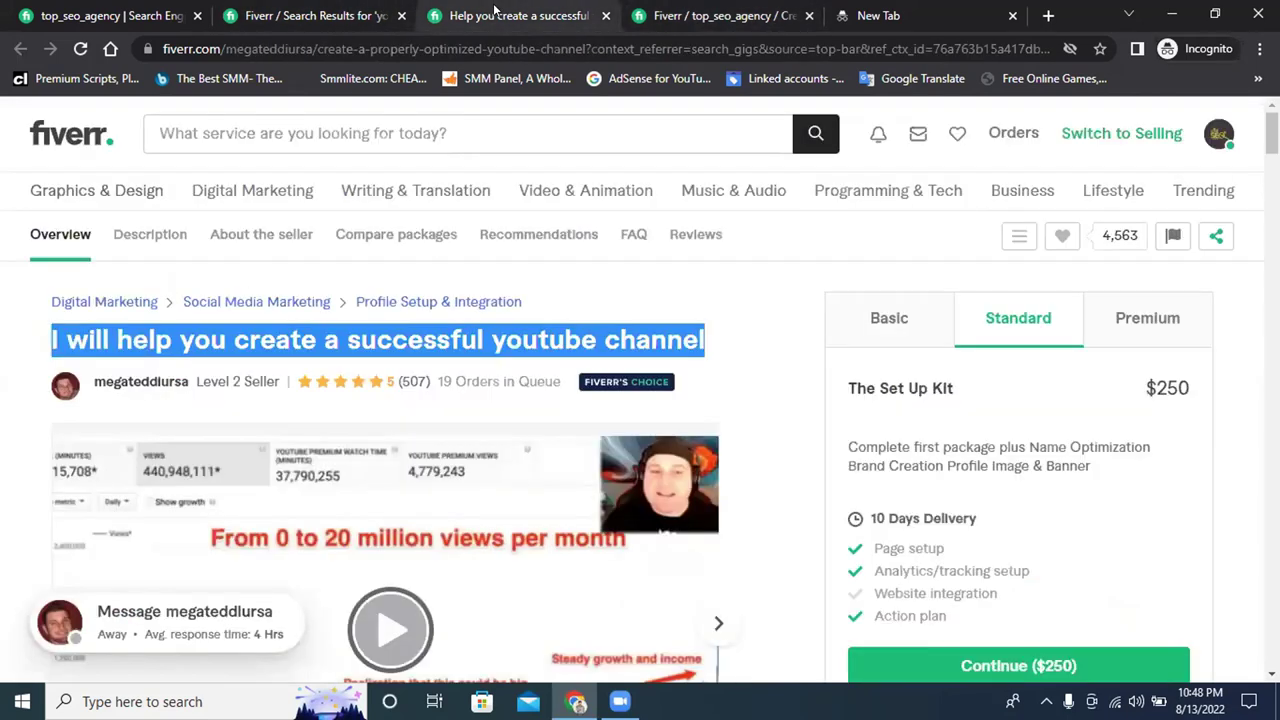
pyautogui.click(632, 8)
pyautogui.scroll(-1, 490, 428)
pyautogui.click(457, 432)
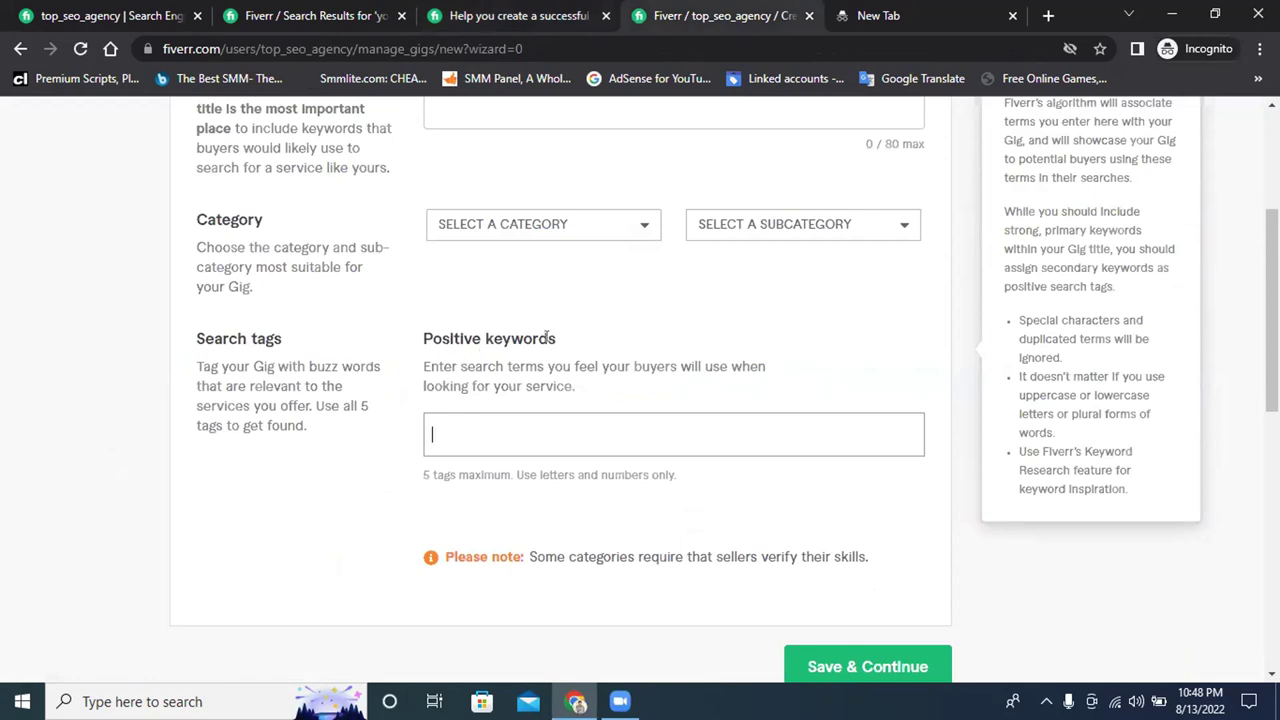
# Return to the search results and view the search suggestions for "youtube channel create", then close them
pyautogui.hotkey('ctrl', 'shift', 'Tab')
pyautogui.hotkey('ctrl', 'shift', 'Tab')
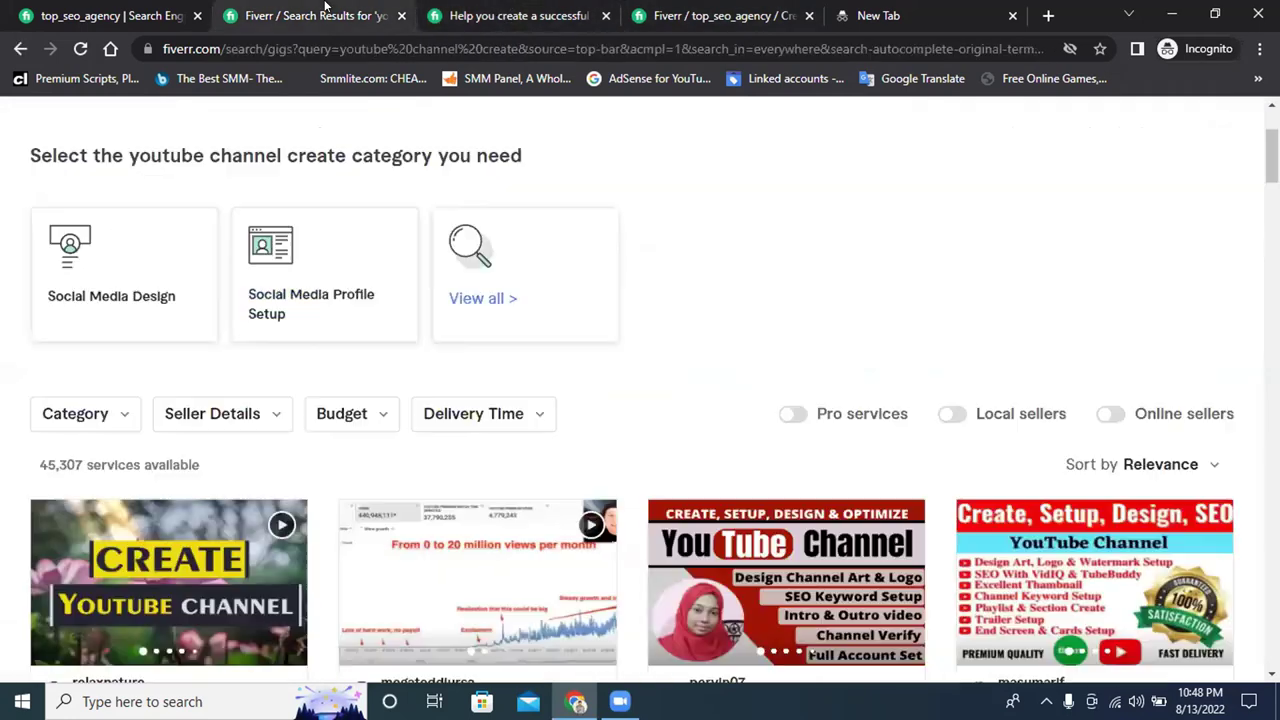
pyautogui.scroll(2, 430, 355)
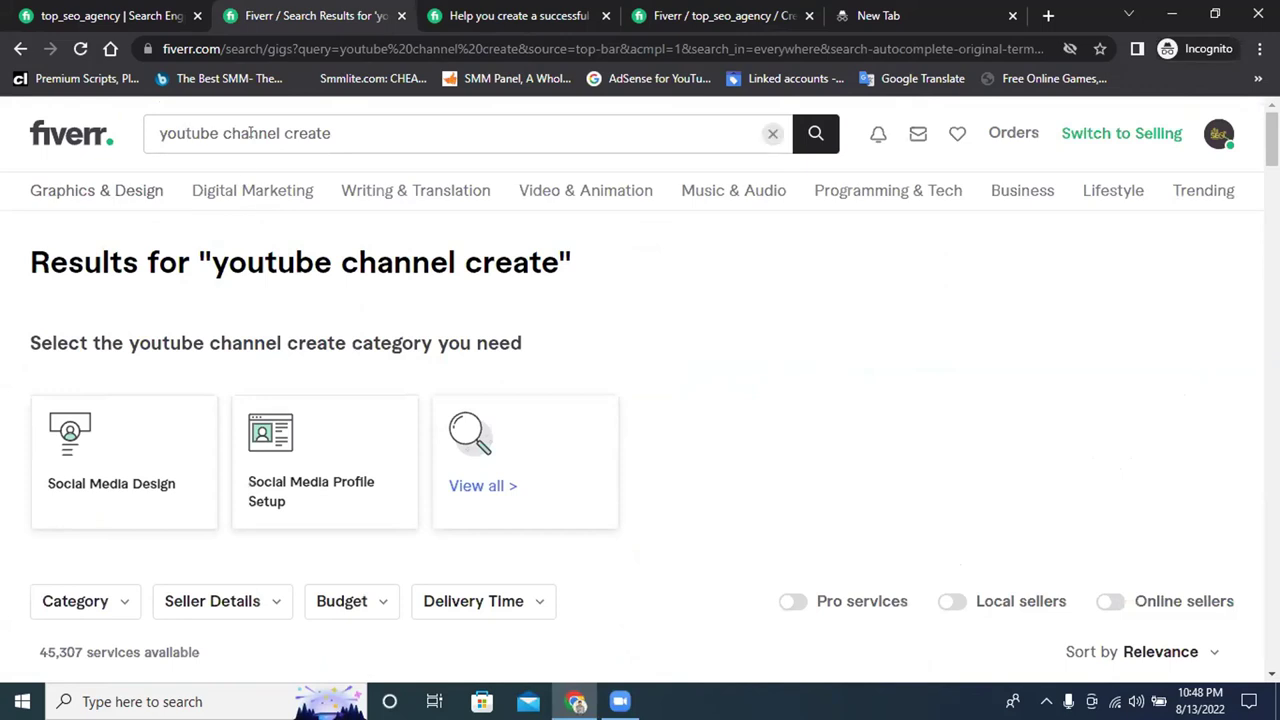
pyautogui.click(343, 132)
pyautogui.doubleClick(343, 132)
pyautogui.hotkey('ctrl', 'a')
pyautogui.click(773, 394)
pyautogui.click(345, 132)
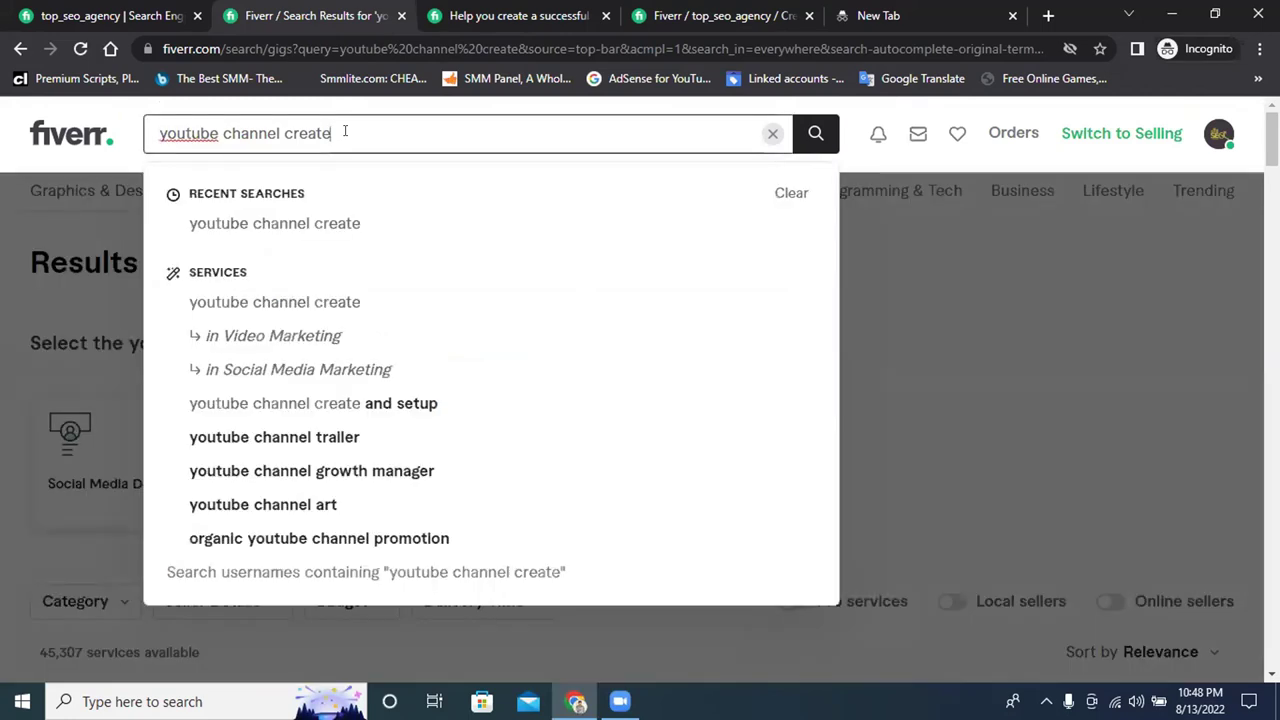
pyautogui.click(1159, 331)
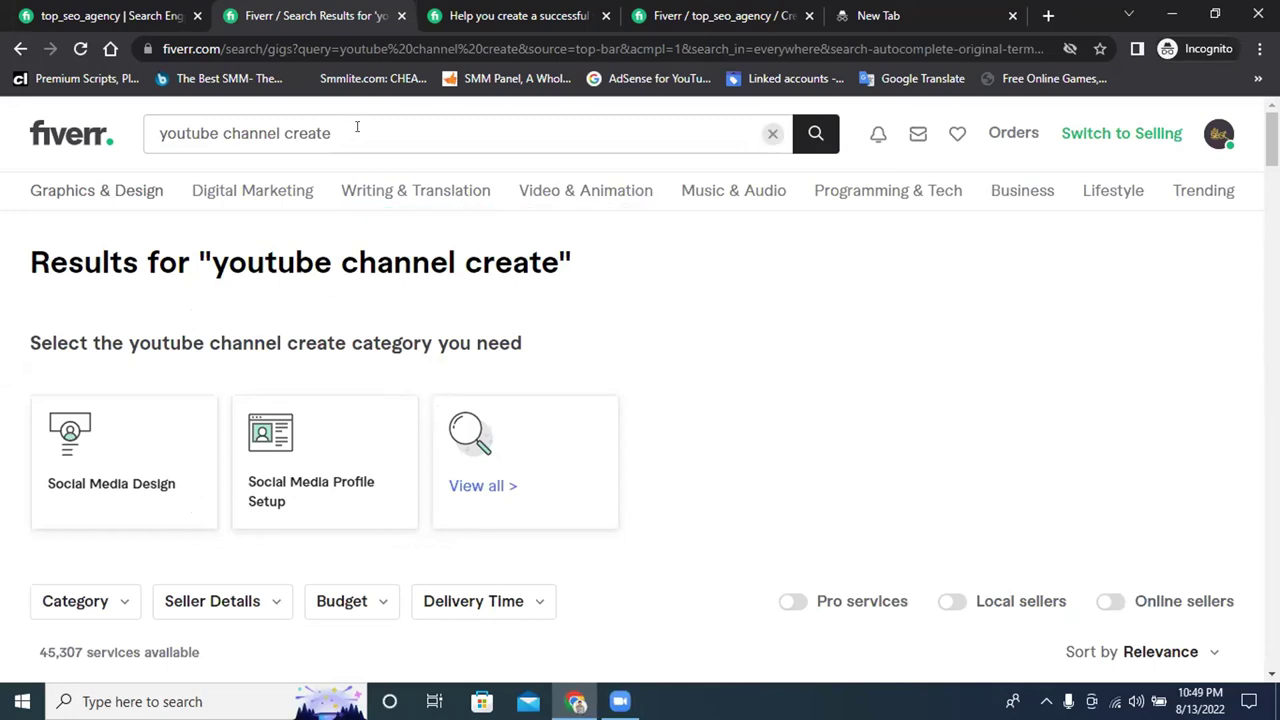
# Highlight the search phrase and the number of available services, and look over the listed gigs
pyautogui.moveTo(352, 133); pyautogui.dragTo(208, 133)
pyautogui.click(1157, 303)
pyautogui.scroll(-1, 591, 357)
pyautogui.scroll(-4, 591, 357)
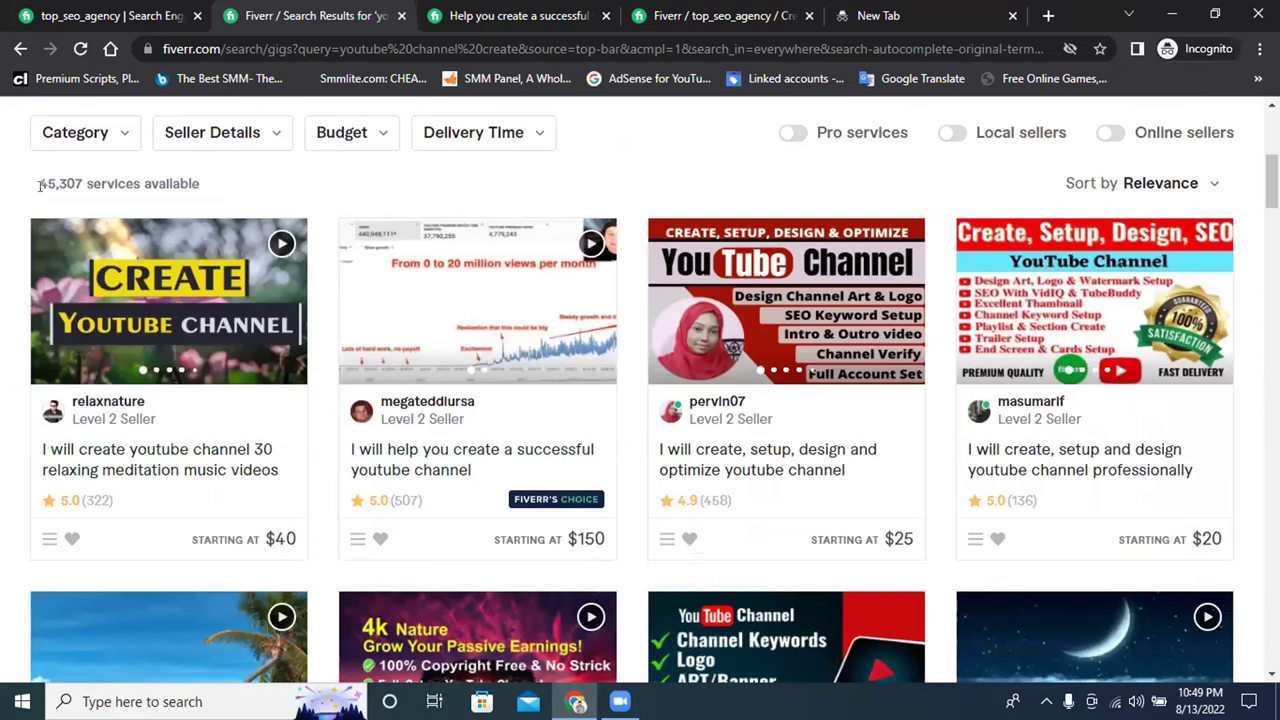
pyautogui.doubleClick(82, 182)
pyautogui.click(646, 186)
pyautogui.scroll(-3, 697, 220)
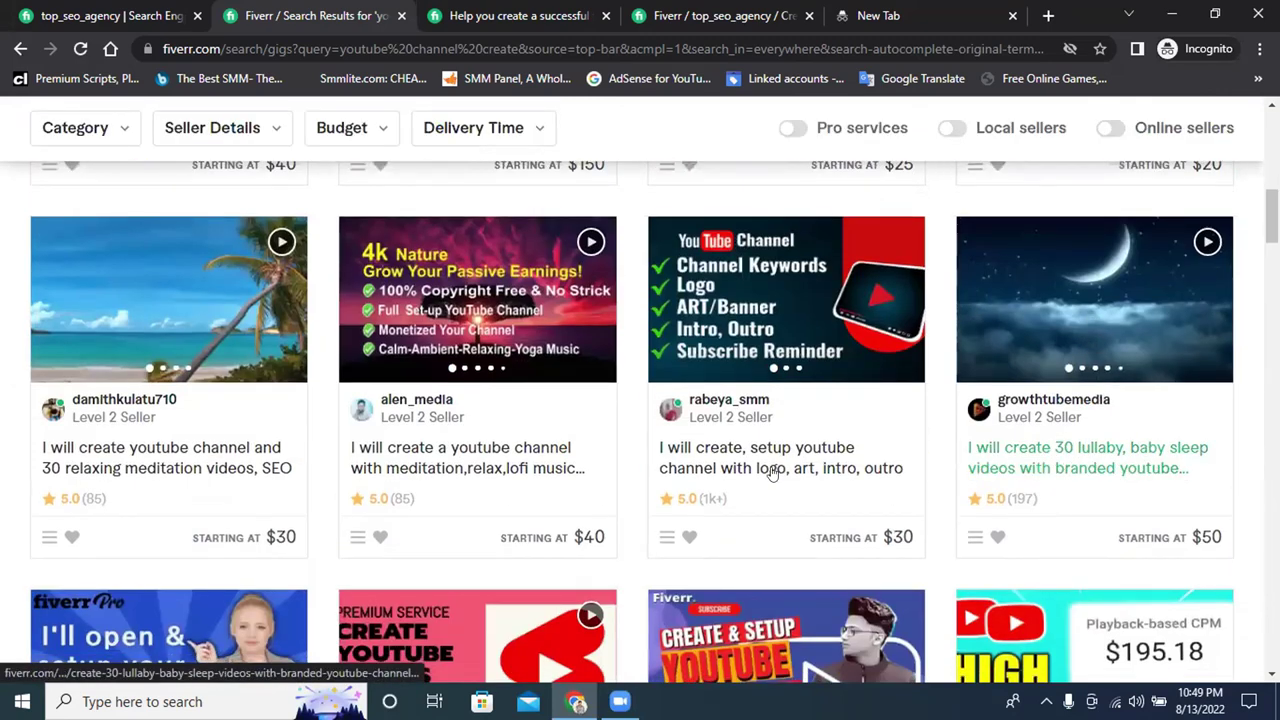
# Filter the search results to online sellers only and look over the filtered gigs
pyautogui.scroll(-3, 1140, 460)
pyautogui.click(1108, 130)
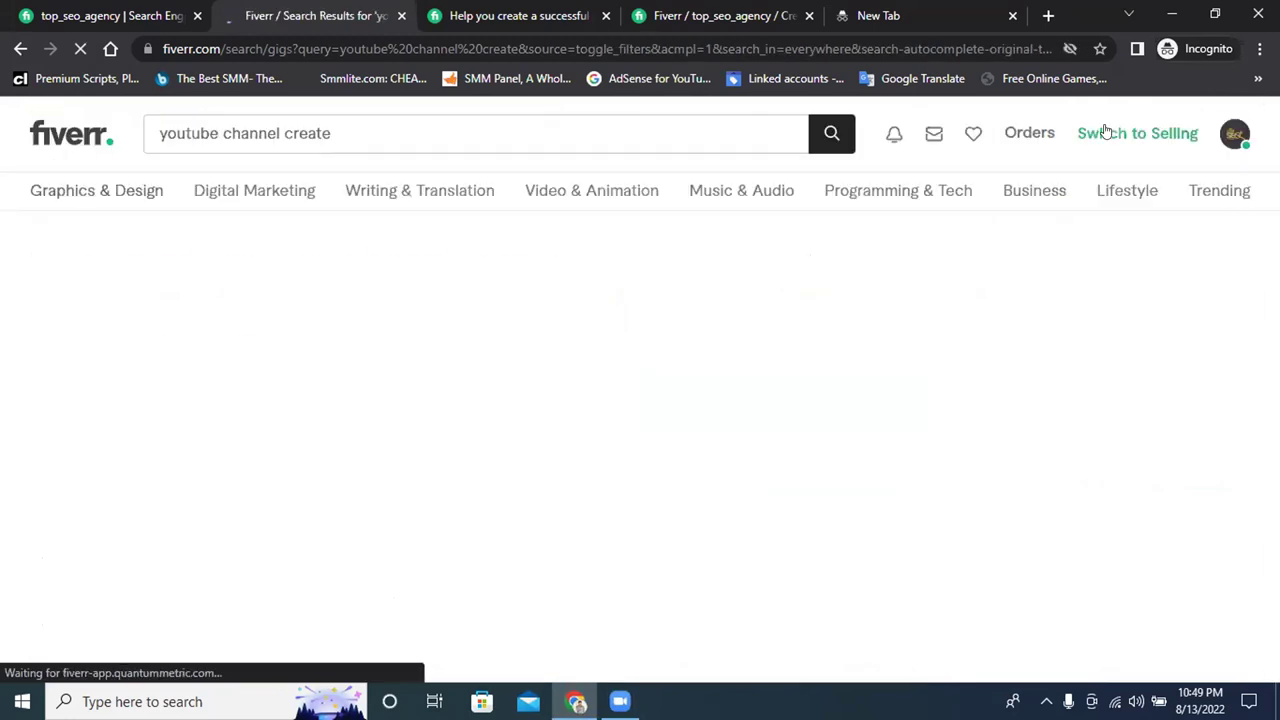
pyautogui.scroll(-3, 714, 358)
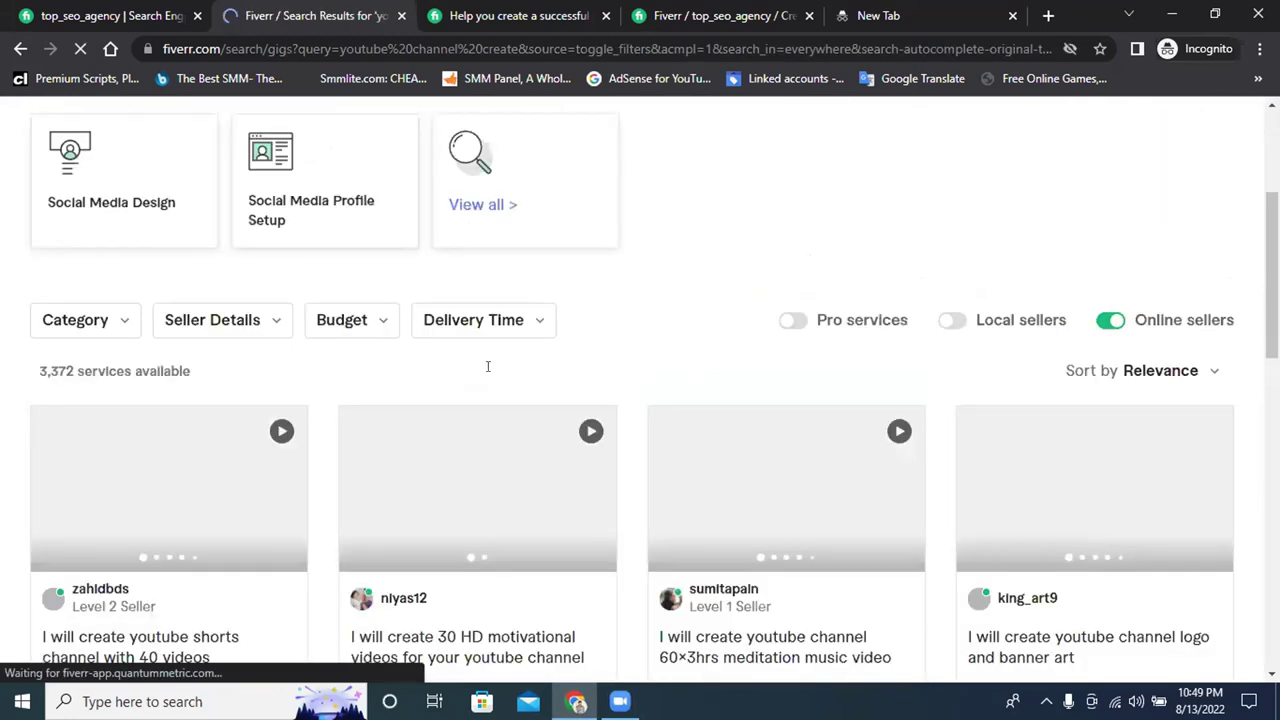
pyautogui.scroll(-3, 488, 366)
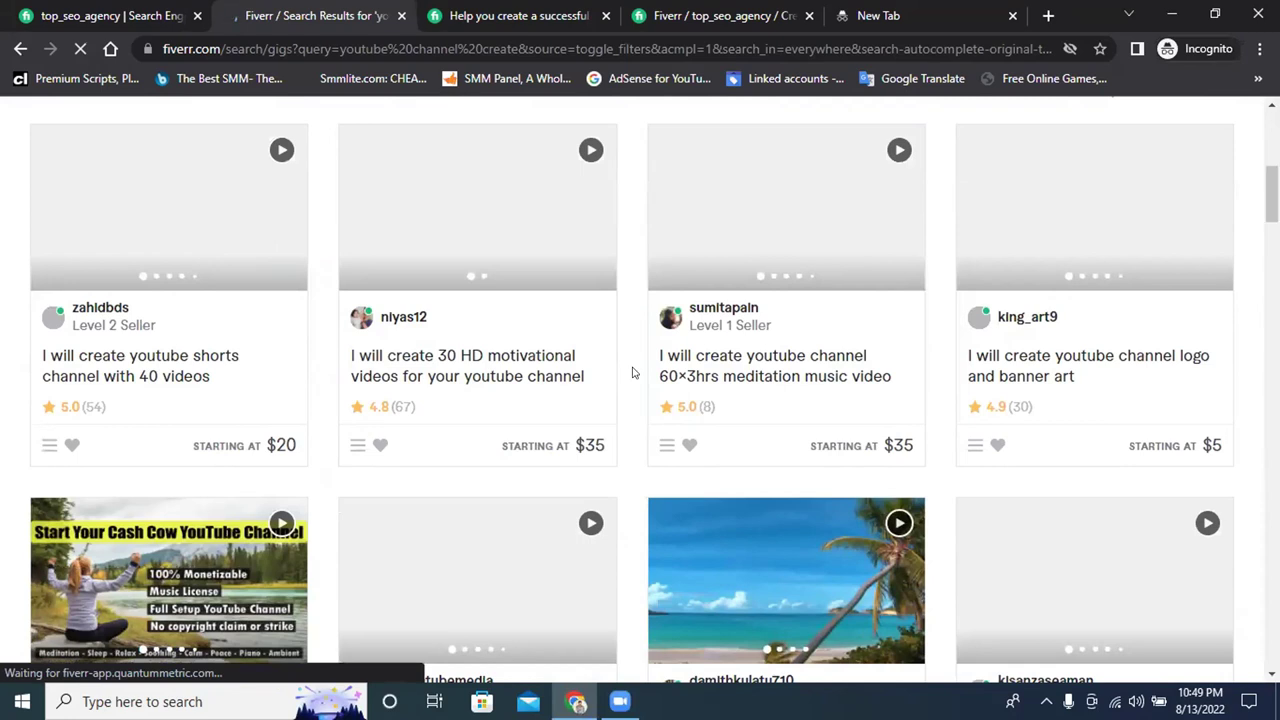
pyautogui.scroll(3, 632, 373)
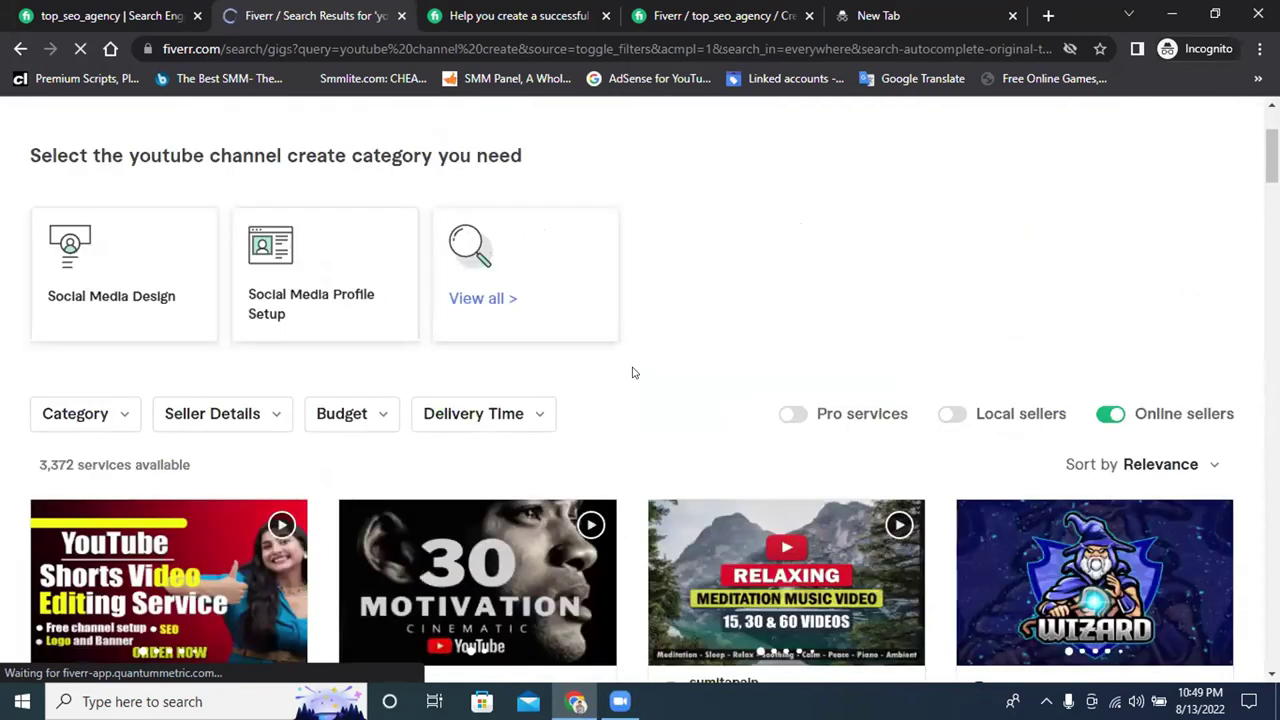
# Turn off the online sellers filter and browse the full list of gigs
pyautogui.scroll(2, 1091, 566)
pyautogui.click(1109, 602)
pyautogui.scroll(-5, 786, 471)
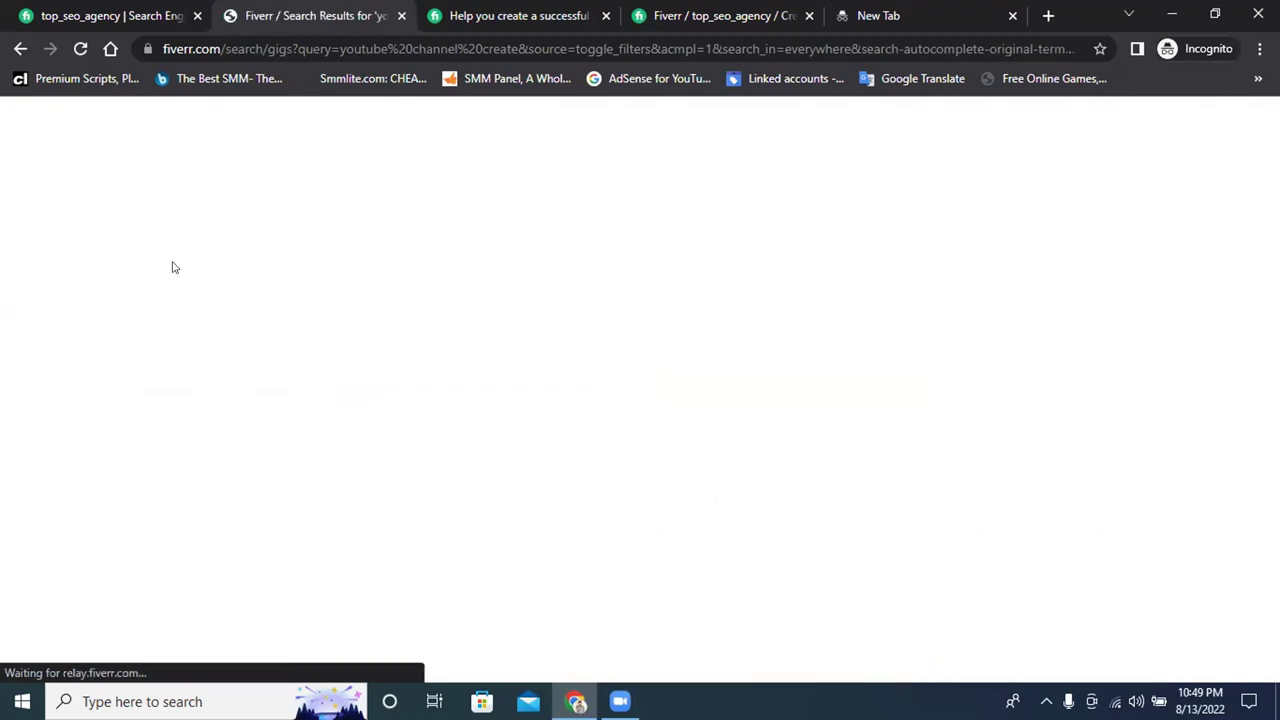
pyautogui.scroll(-2, 255, 285)
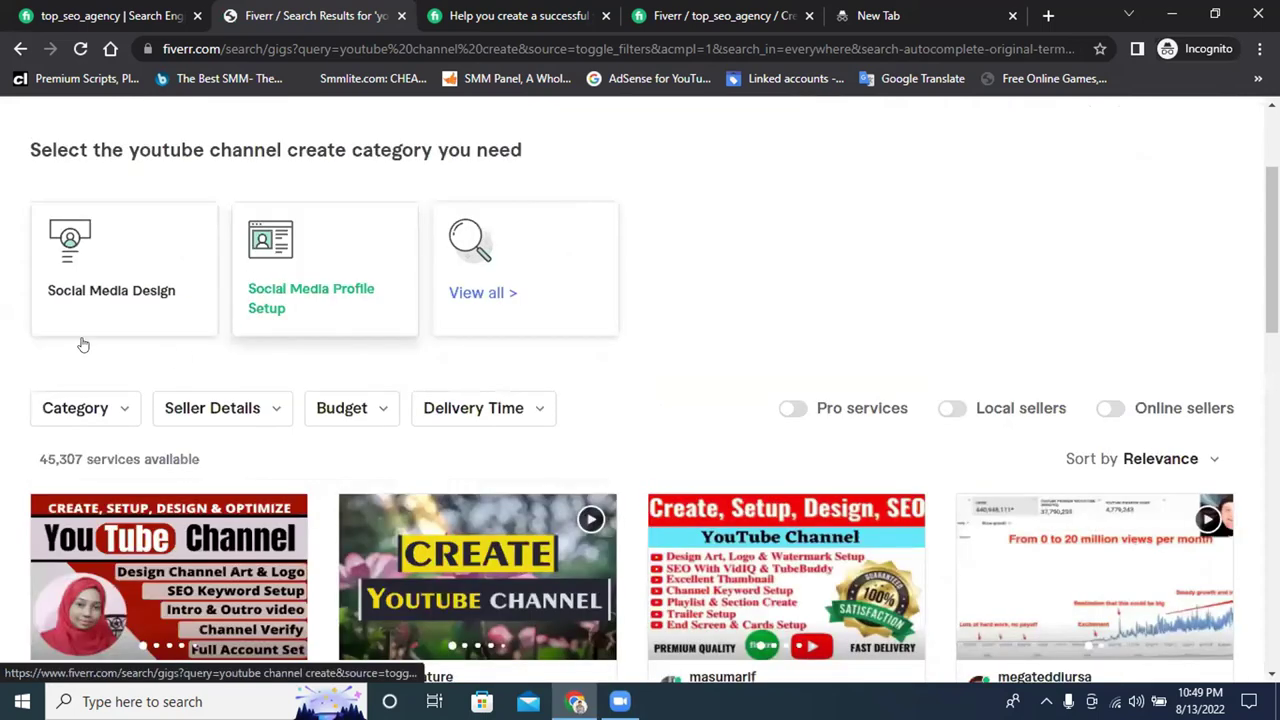
pyautogui.scroll(-5, 510, 343)
pyautogui.scroll(-3, 437, 322)
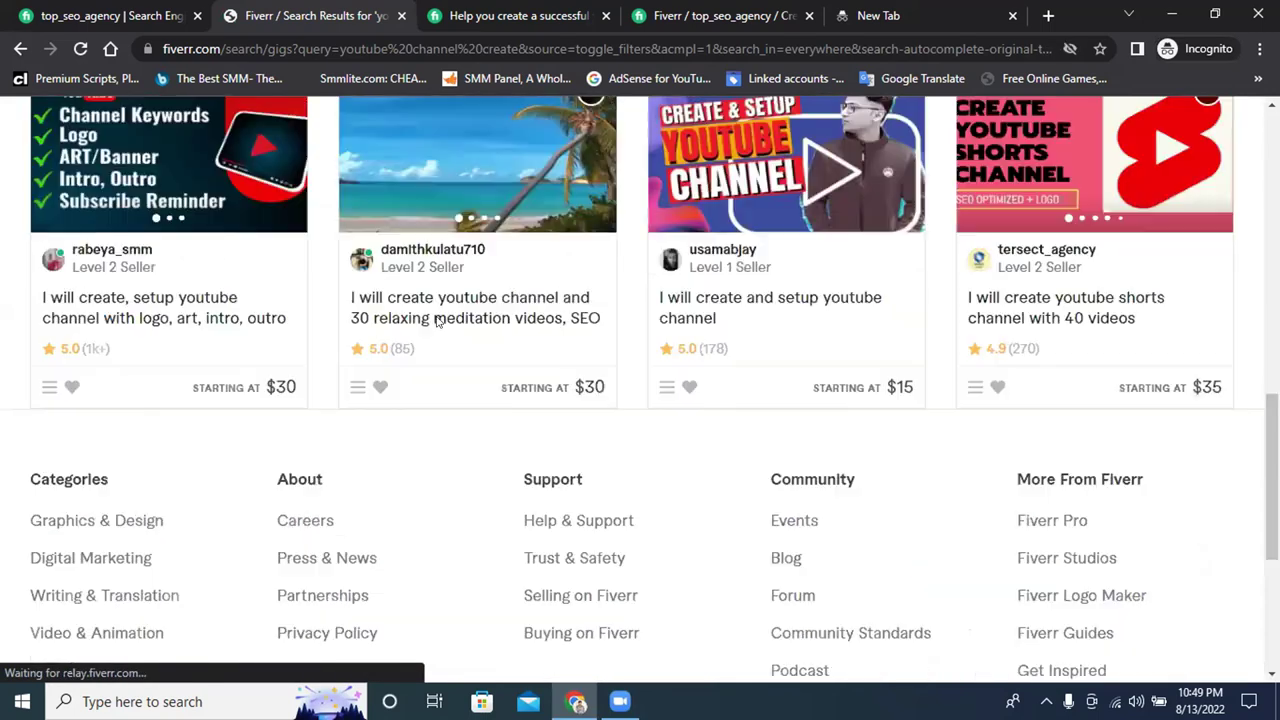
pyautogui.scroll(6, 150, 326)
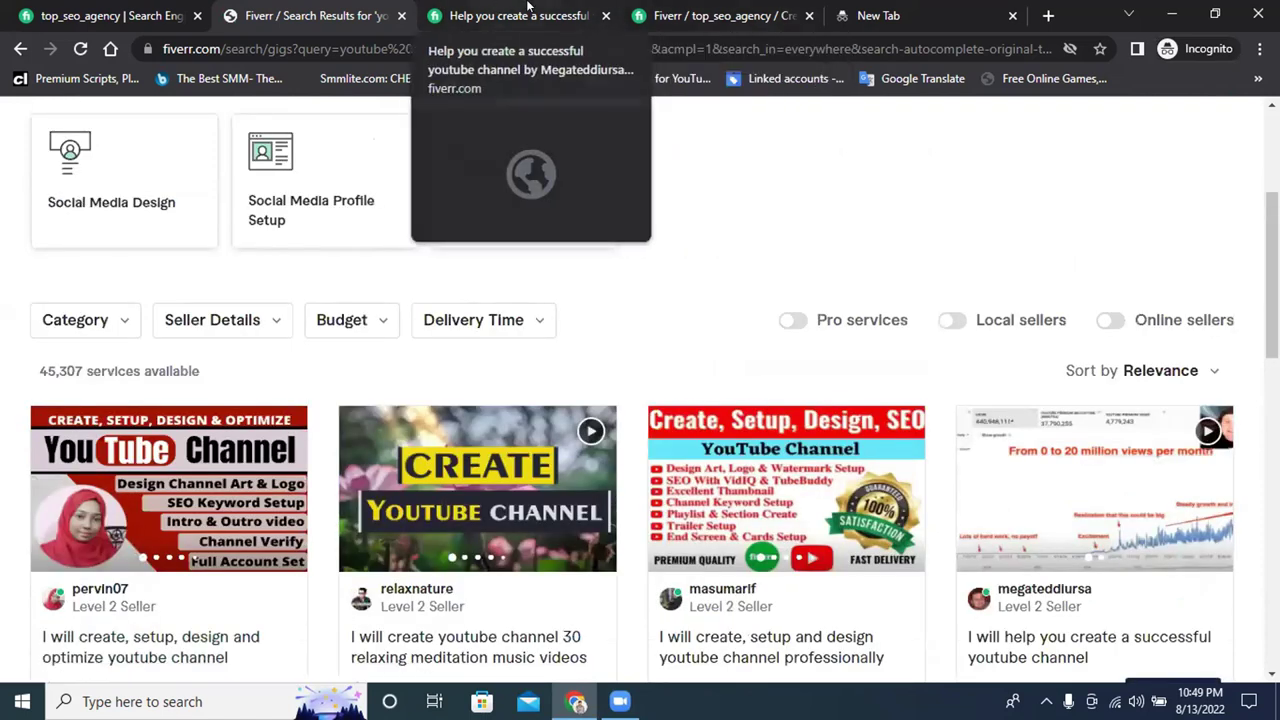
# Examine the competitor's gig page from the package comparison and reviews down to its related tags
pyautogui.click(528, 12)
pyautogui.scroll(-20, 508, 300)
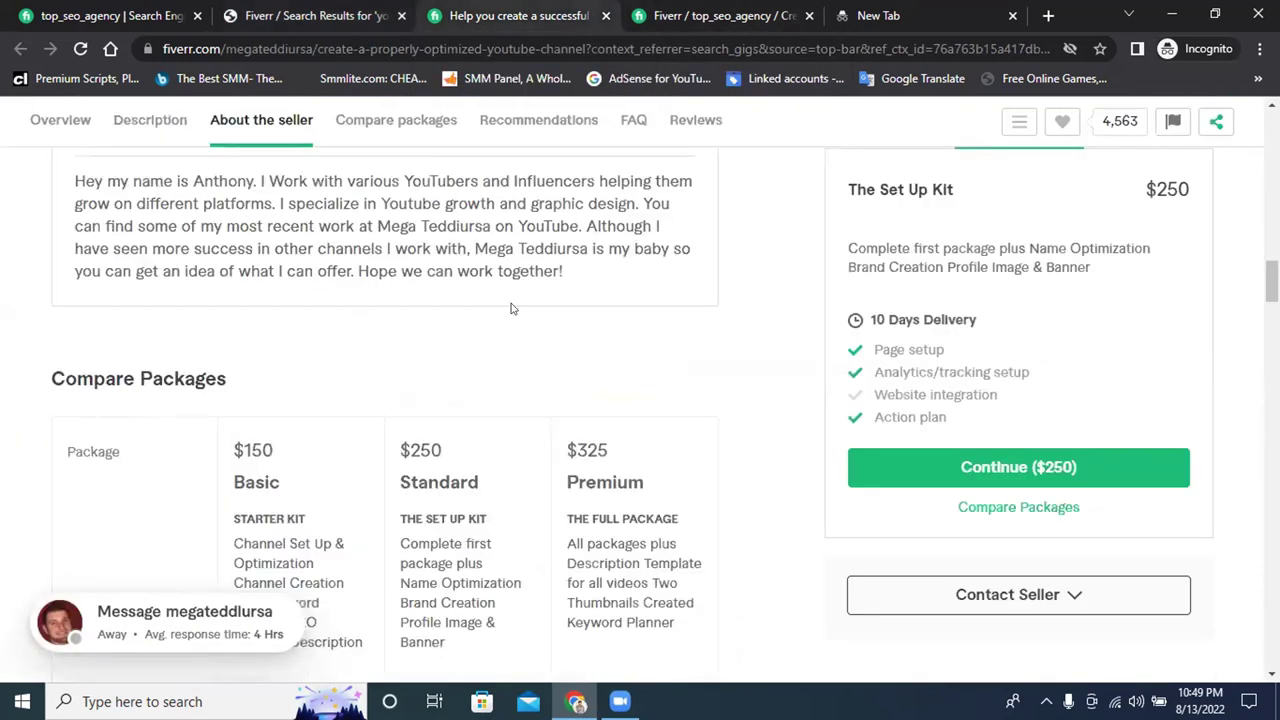
pyautogui.scroll(-9, 507, 310)
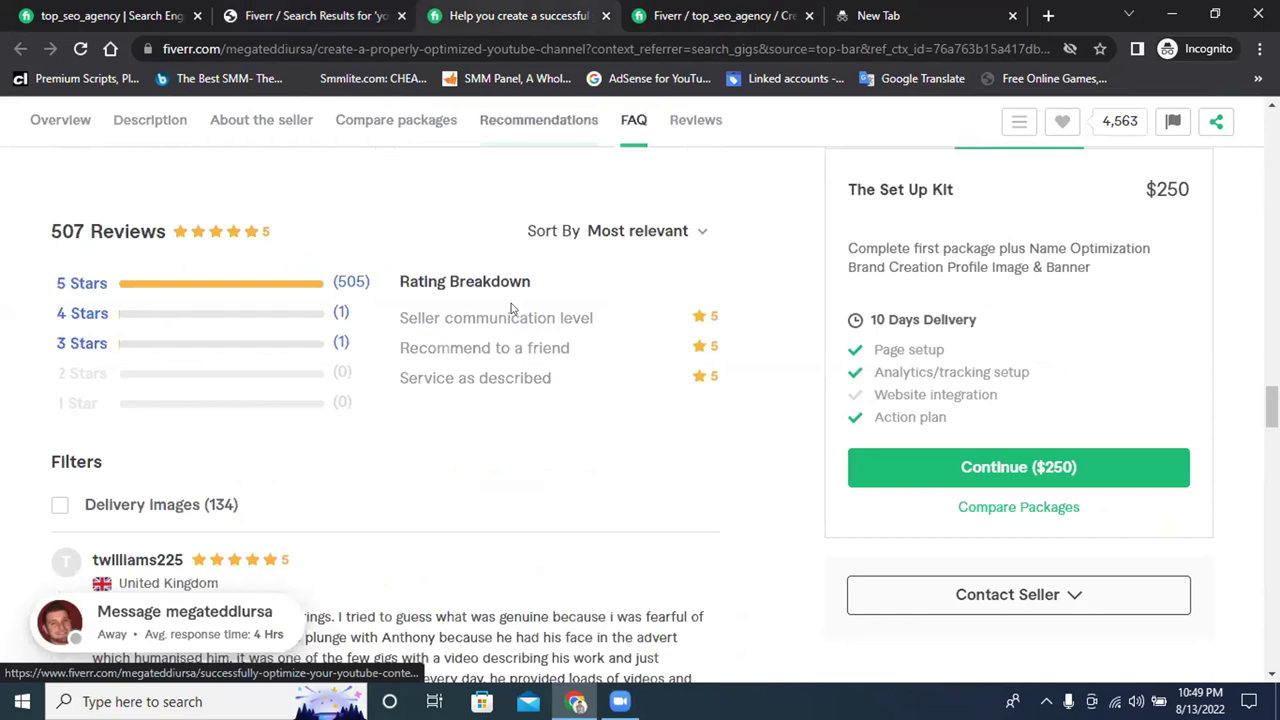
pyautogui.scroll(-8, 507, 300)
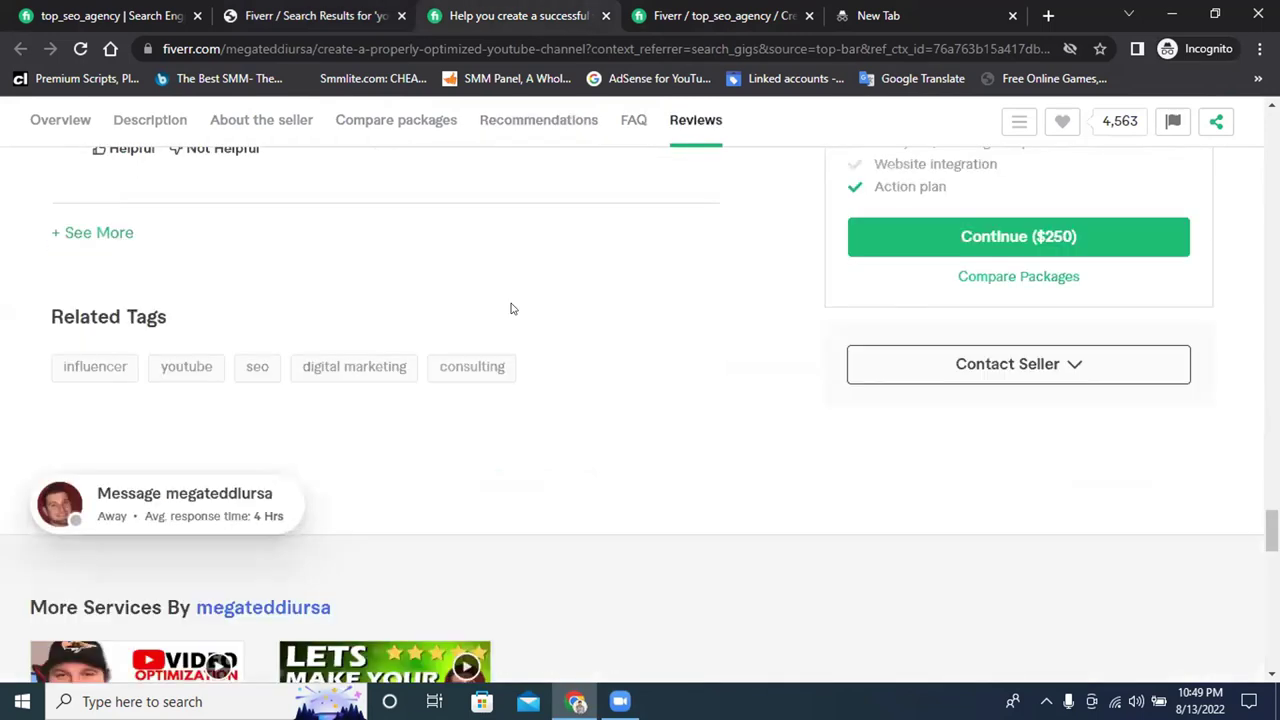
pyautogui.scroll(3, 510, 306)
pyautogui.scroll(15, 505, 310)
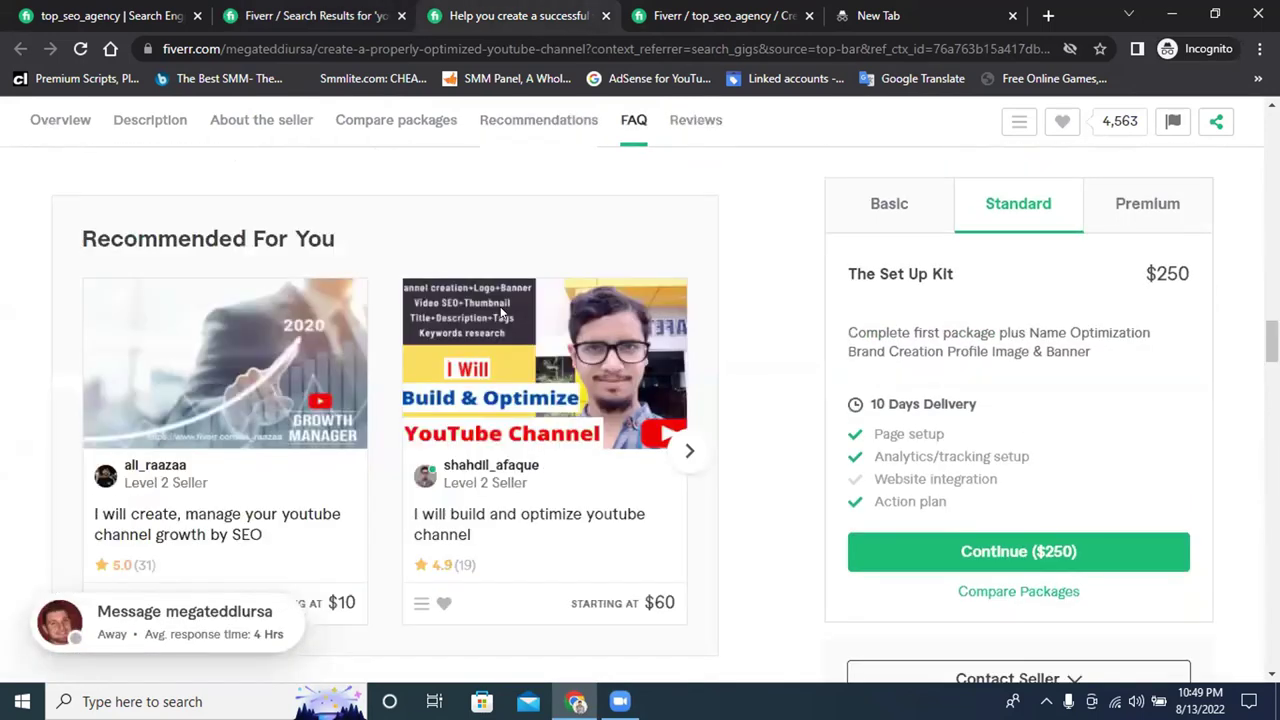
# Return to the overview of the competitor's gig and highlight its title, "I will help you create a successful youtube channel"
pyautogui.scroll(3, 502, 313)
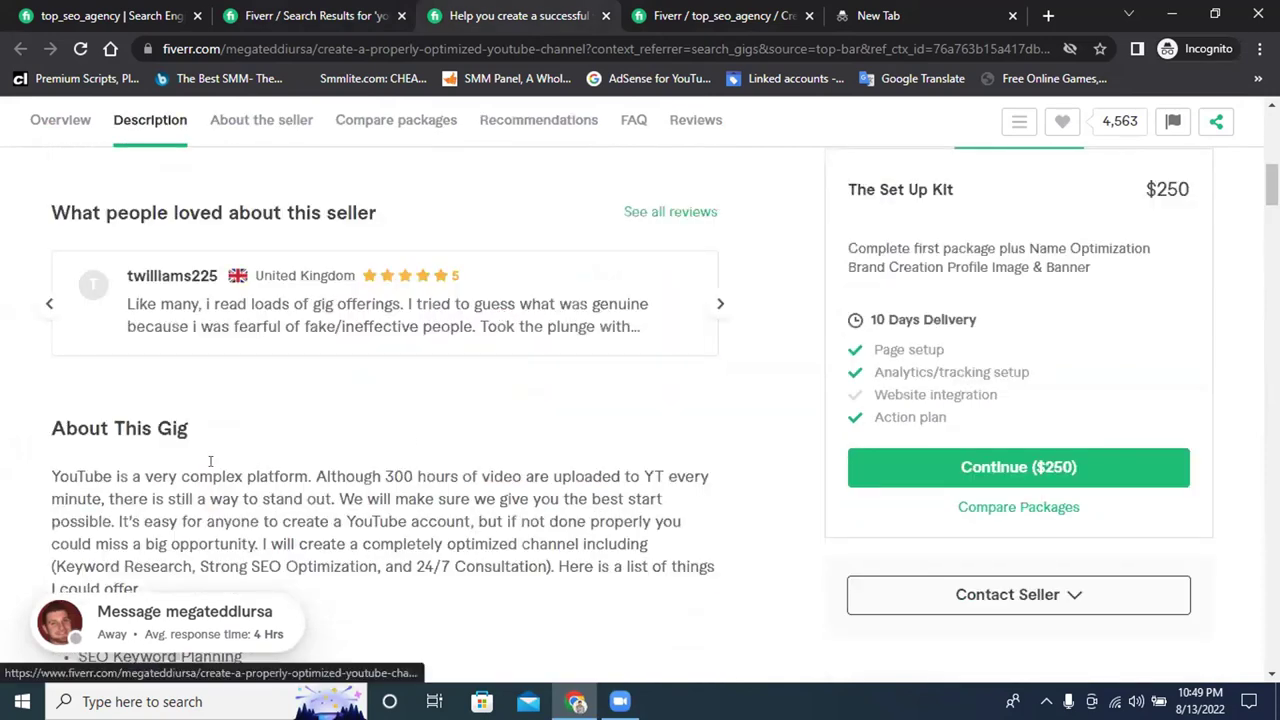
pyautogui.scroll(4, 576, 488)
pyautogui.scroll(4, 576, 488)
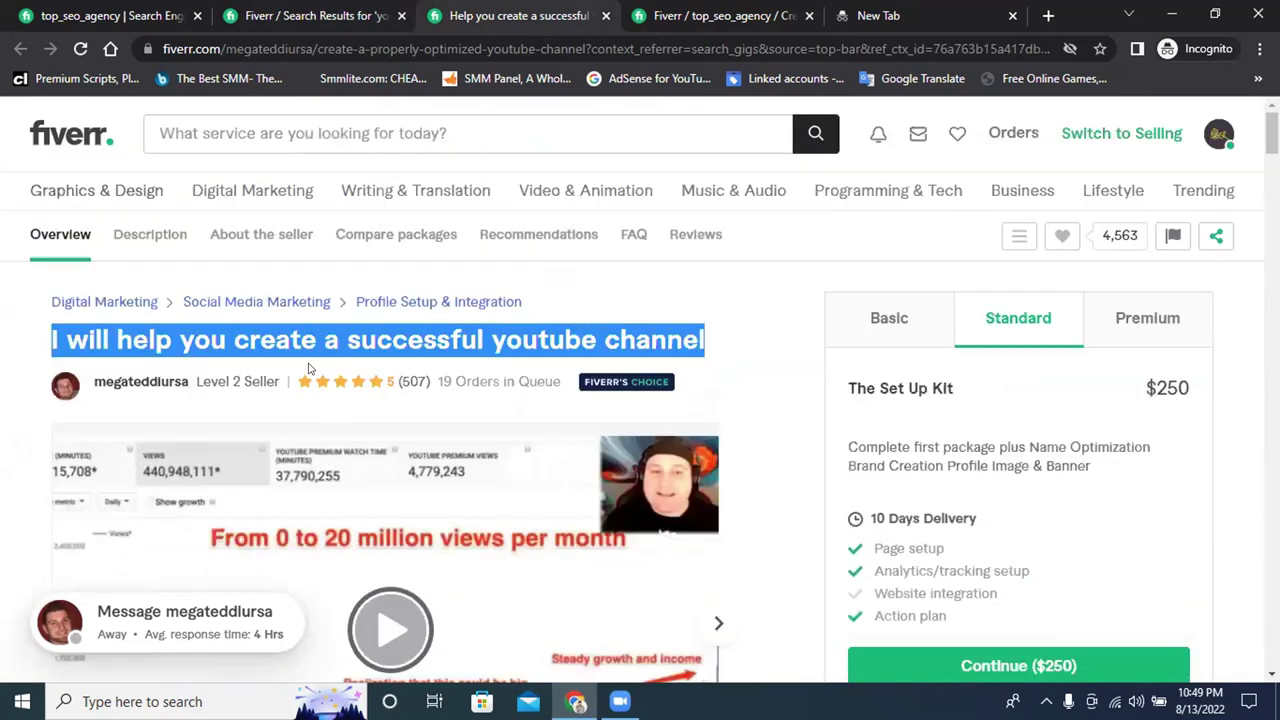
pyautogui.click(327, 340)
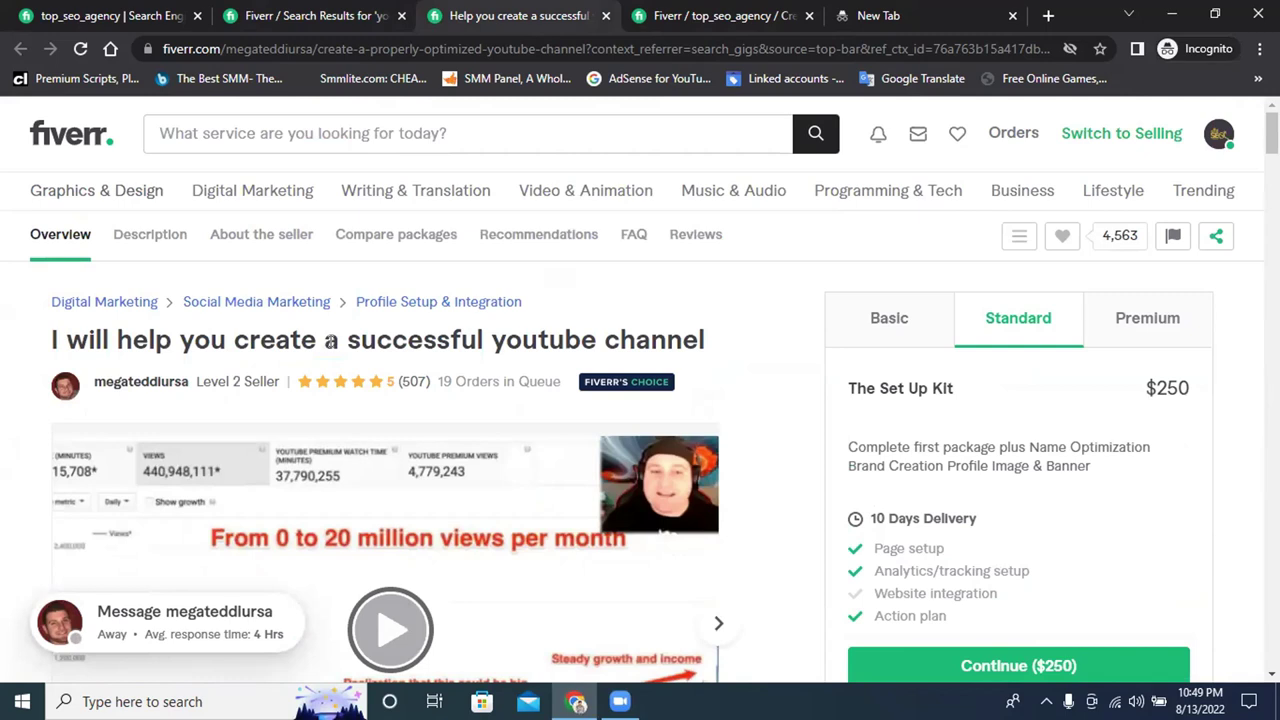
pyautogui.moveTo(366, 340); pyautogui.dragTo(241, 341)
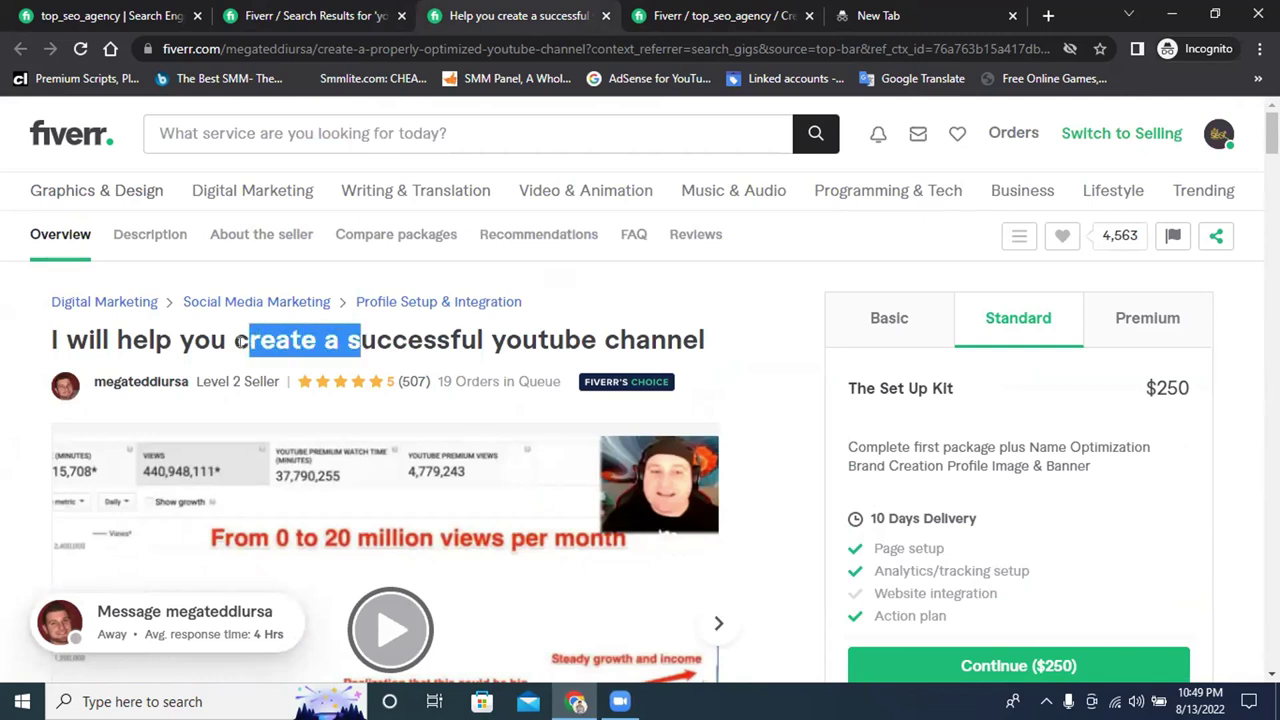
pyautogui.tripleClick(410, 340)
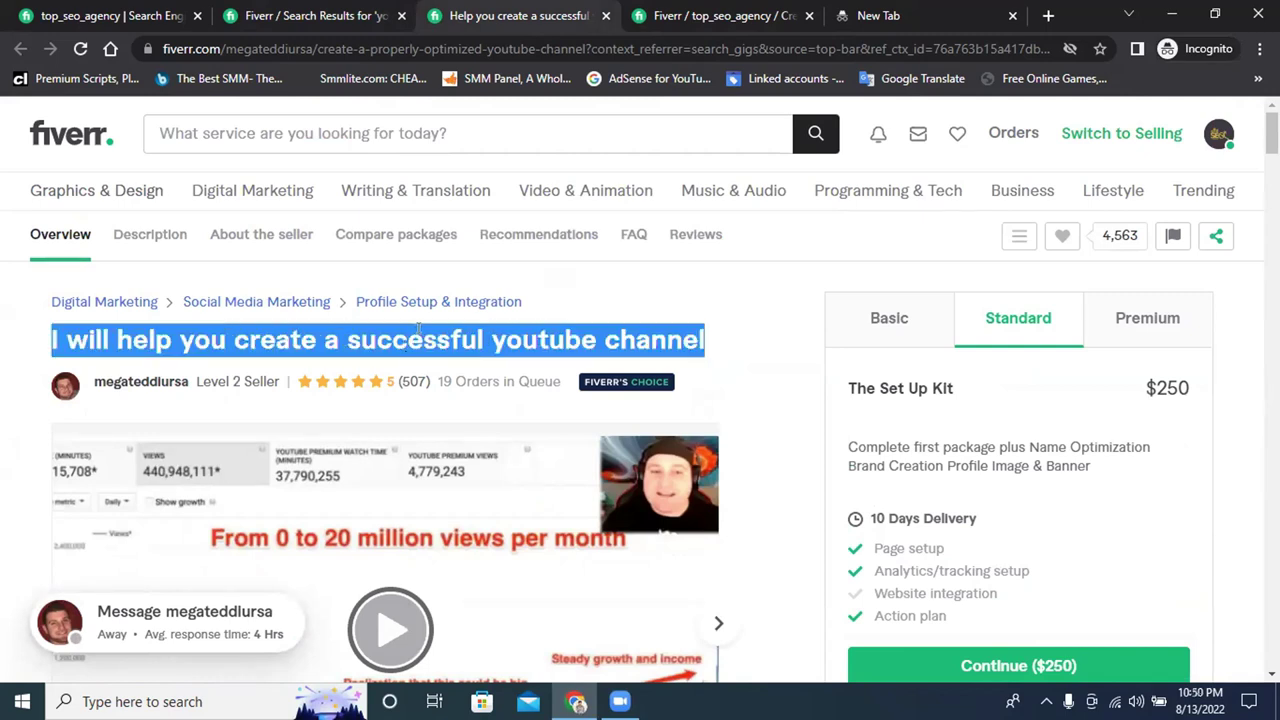
# Go back to the "youtube channel create" search results and compare the listed gigs' titles and starting prices
pyautogui.click(300, 15)
pyautogui.scroll(-3, 648, 290)
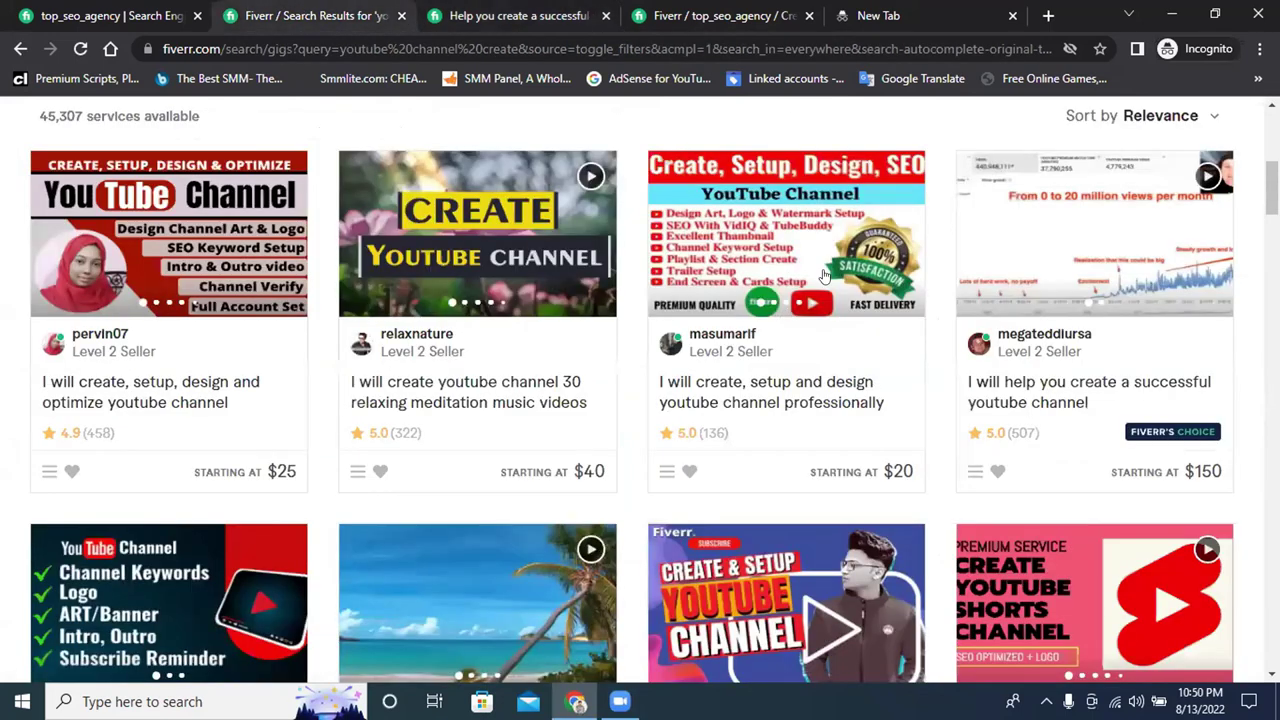
pyautogui.scroll(-1, 447, 455)
pyautogui.scroll(1, 447, 455)
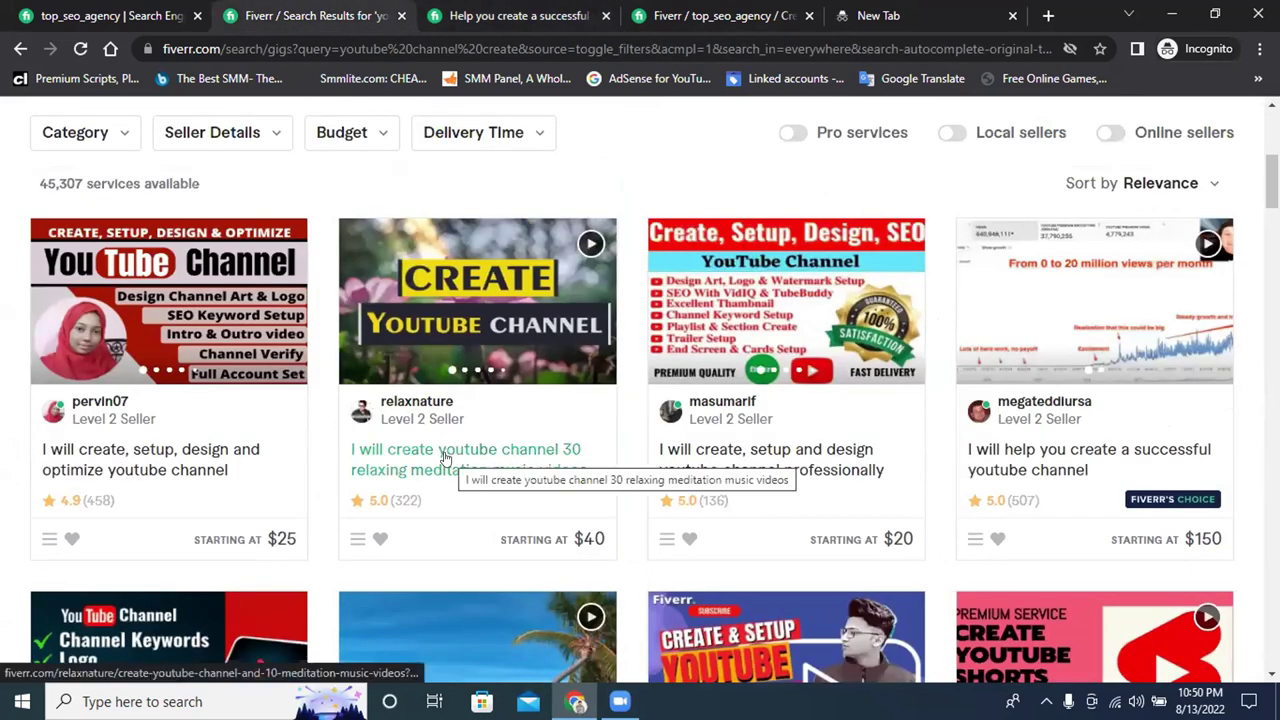
pyautogui.scroll(-2, 615, 337)
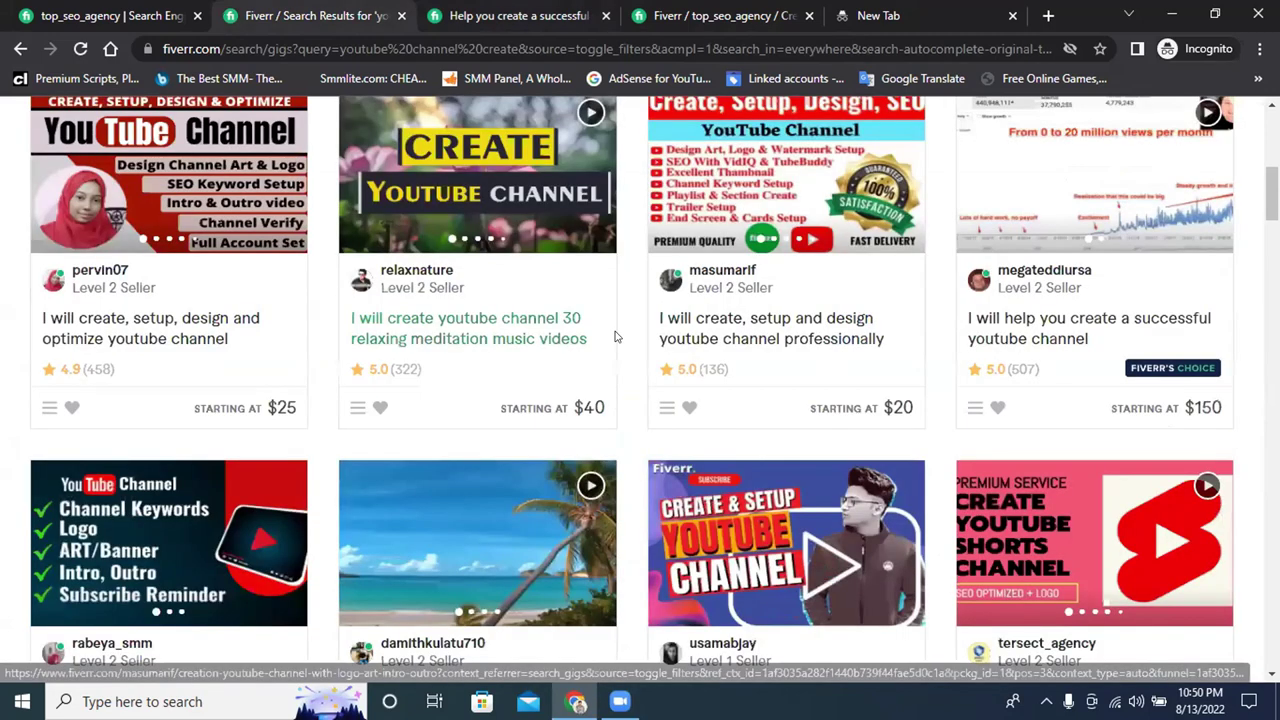
pyautogui.scroll(-1, 615, 337)
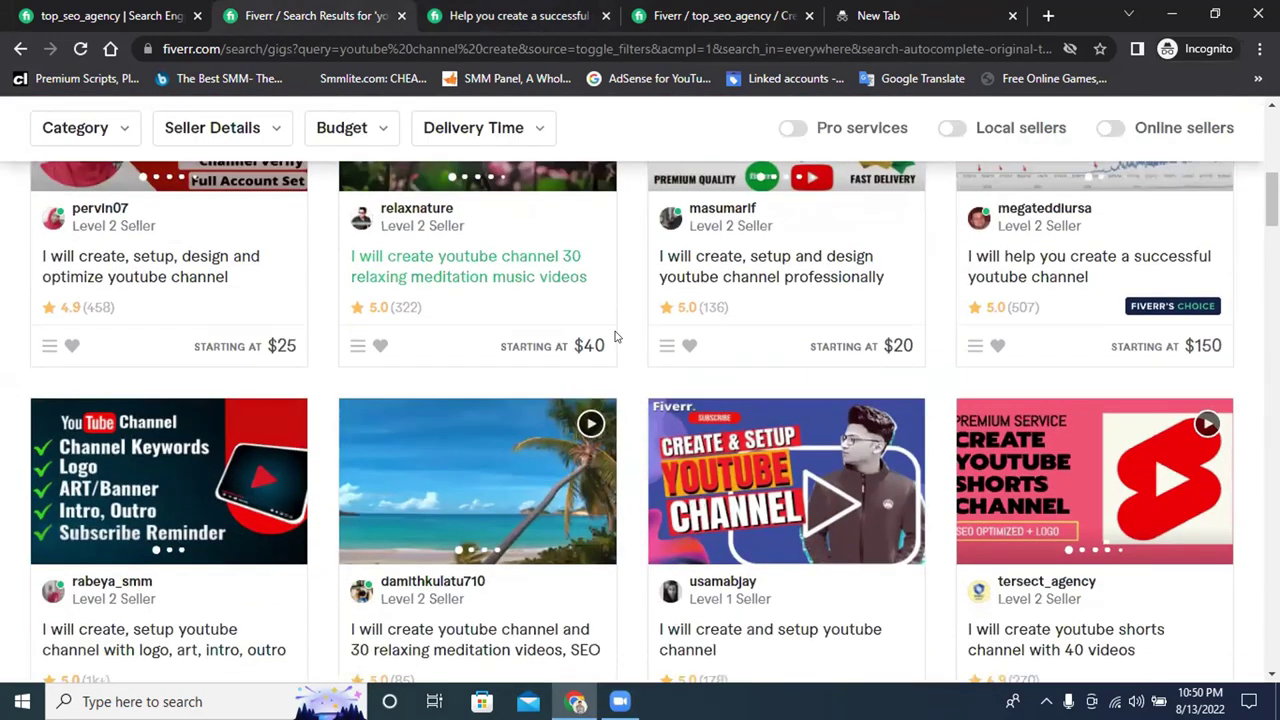
pyautogui.scroll(-3, 615, 337)
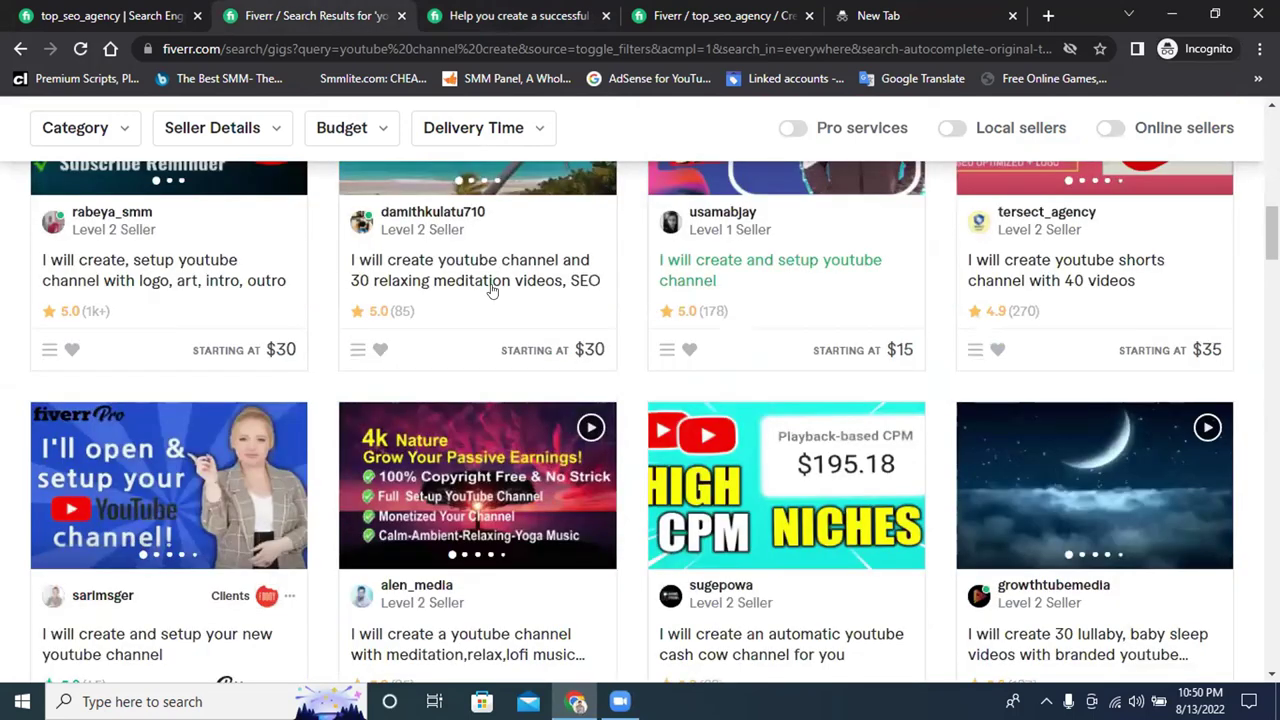
pyautogui.scroll(-2, 1070, 341)
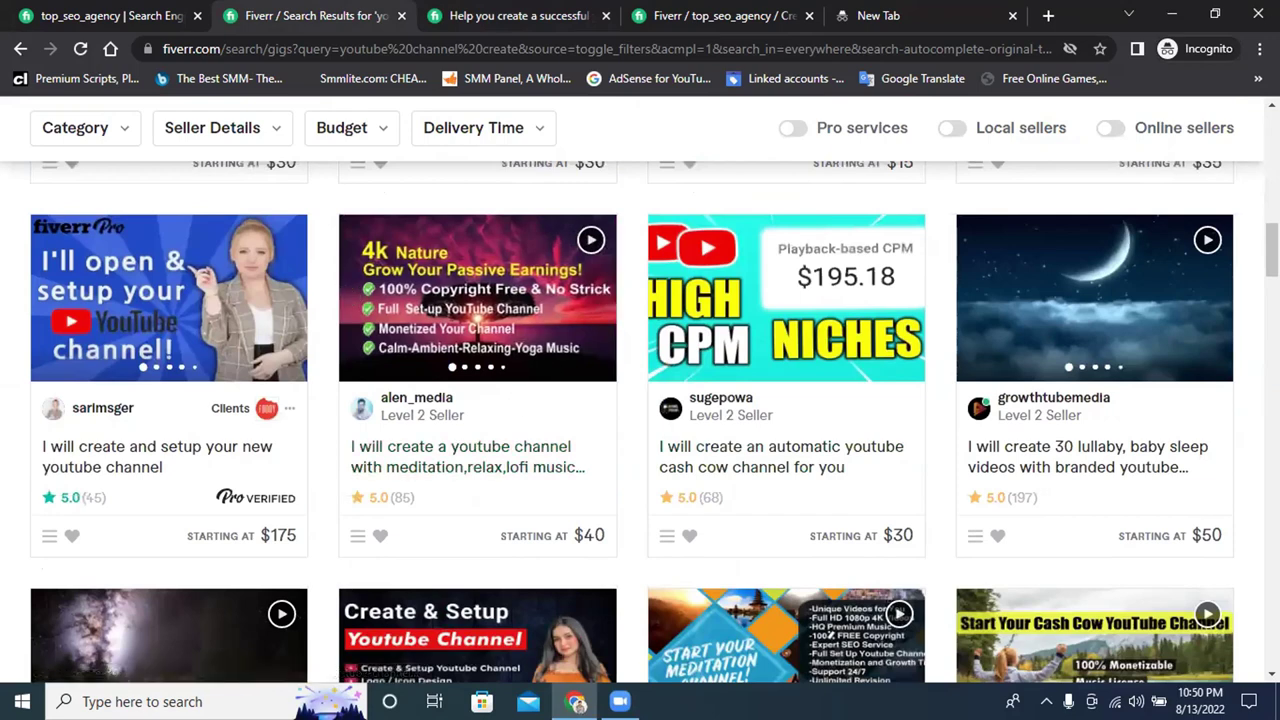
pyautogui.scroll(7, 1199, 446)
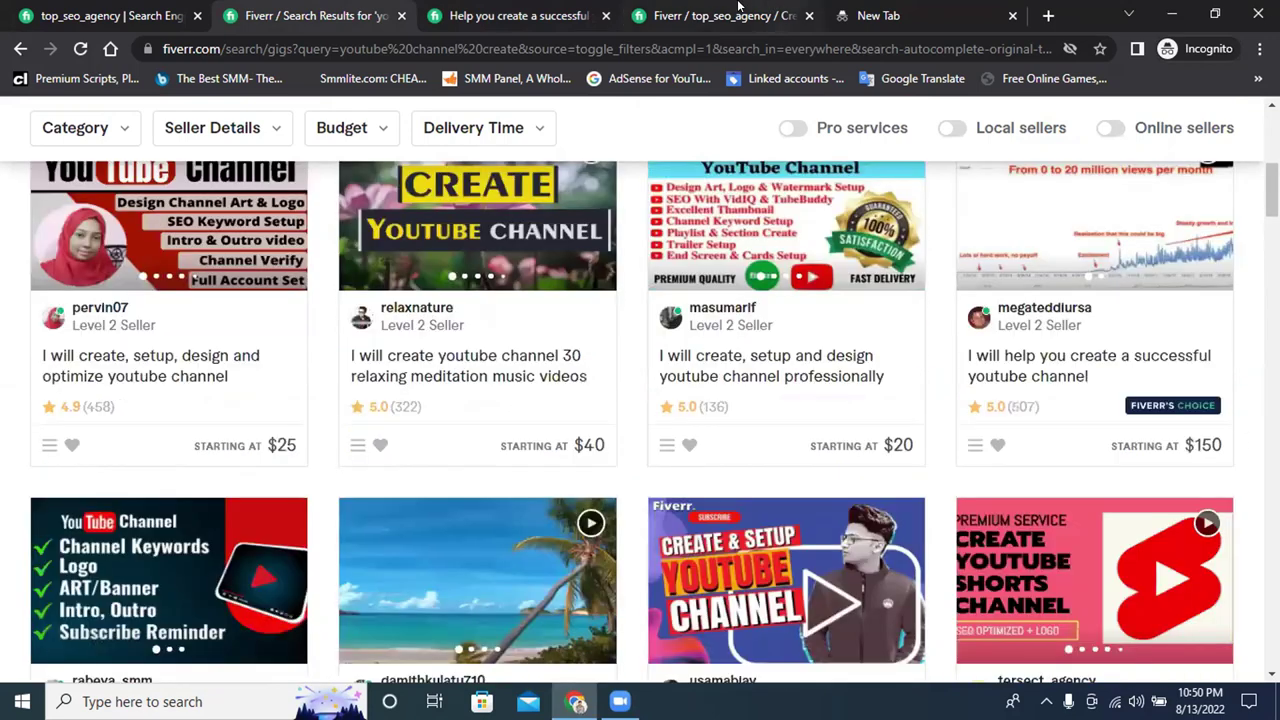
pyautogui.click(700, 15)
pyautogui.click(500, 15)
pyautogui.click(310, 15)
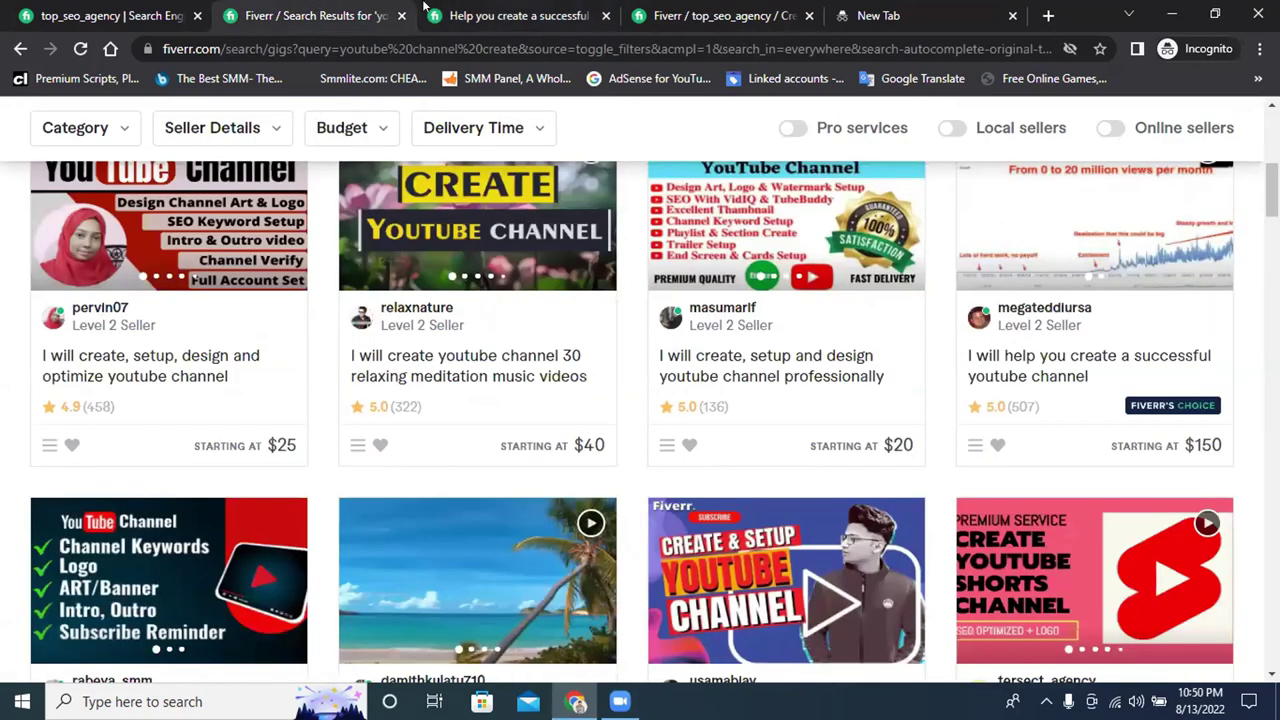
pyautogui.click(590, 10)
pyautogui.click(315, 15)
pyautogui.scroll(5, 445, 345)
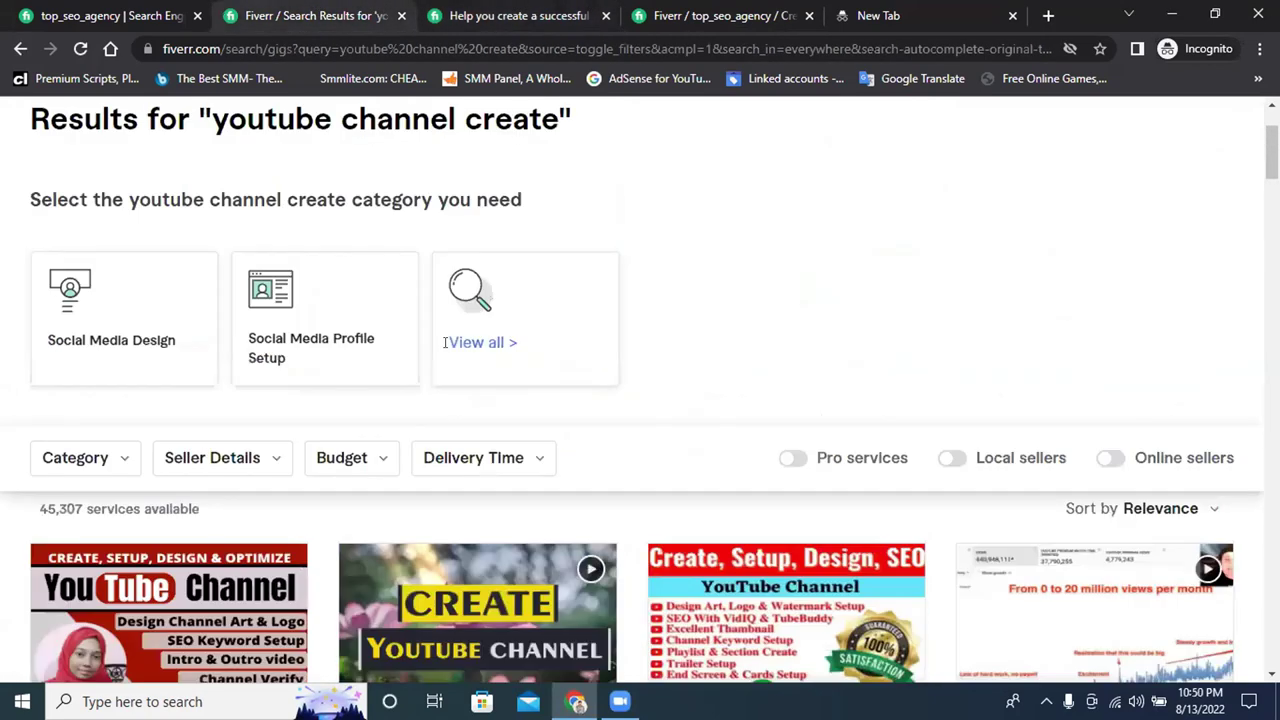
pyautogui.scroll(-1, 445, 345)
pyautogui.click(535, 12)
pyautogui.click(377, 7)
# Open the gig "I will create, setup and design youtube channel professionally" from the search results and bring its page into view
pyautogui.scroll(-3, 697, 389)
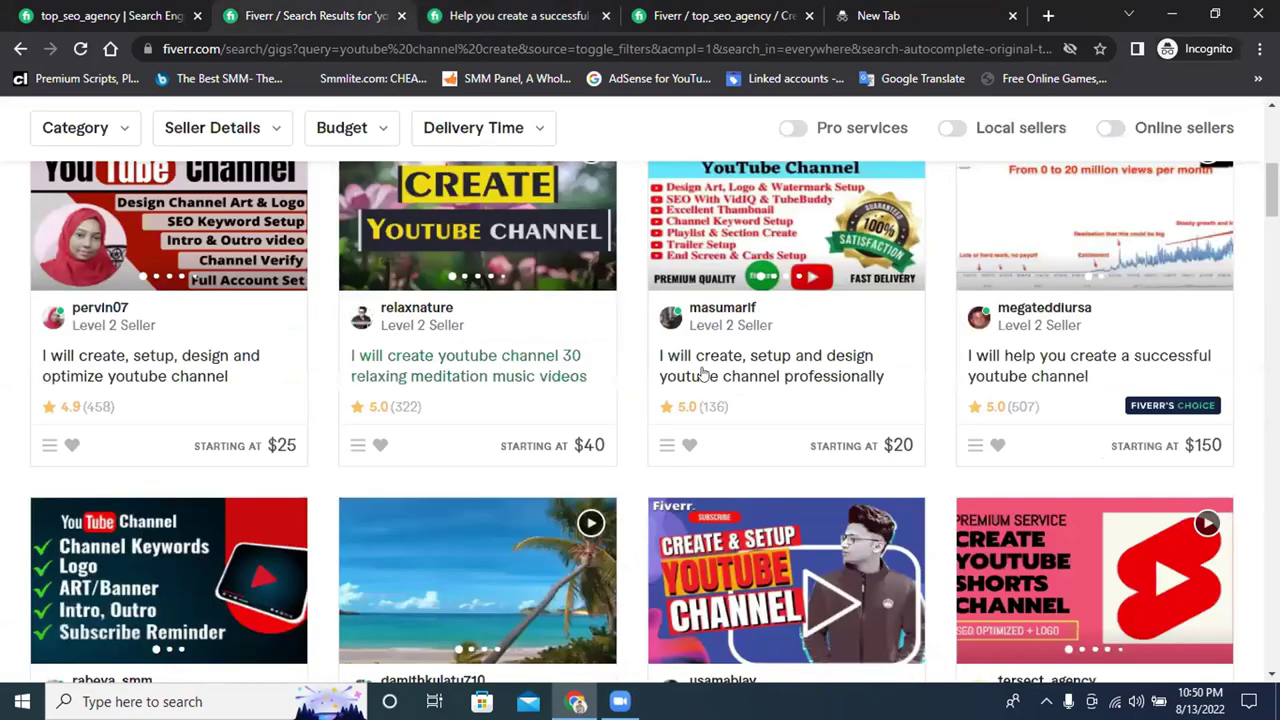
pyautogui.click(698, 370)
pyautogui.click(557, 14)
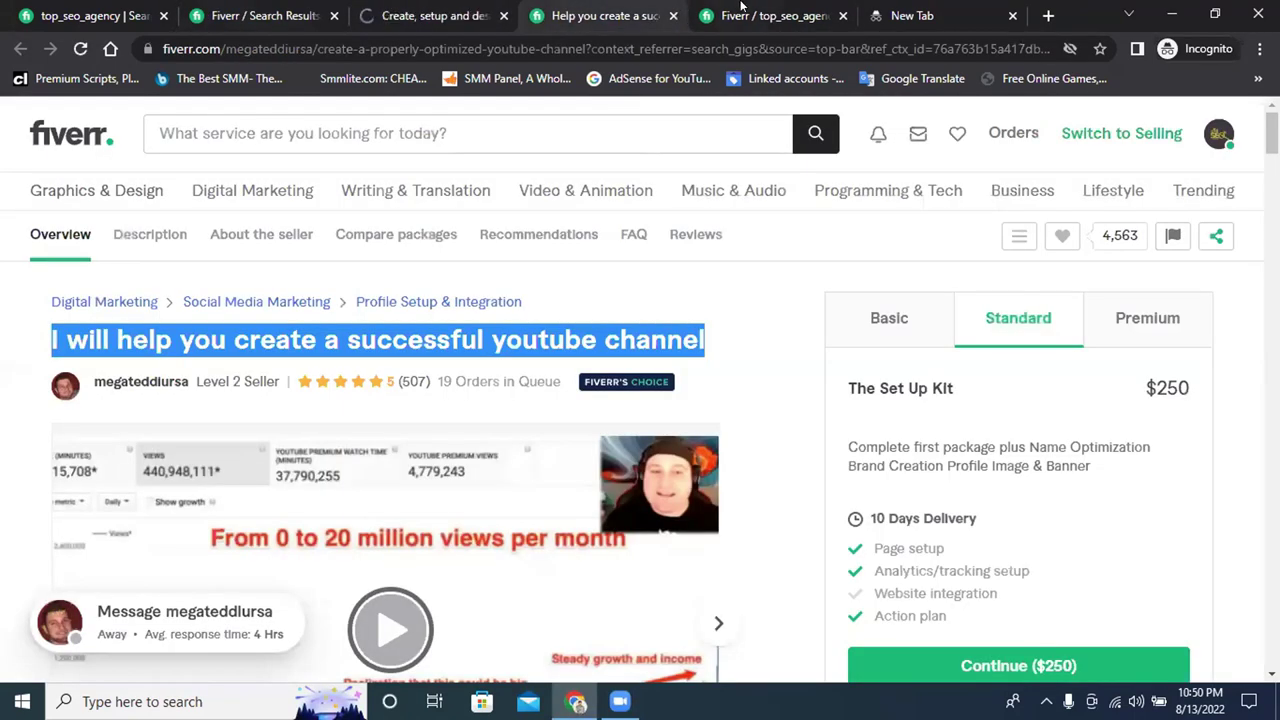
pyautogui.click(495, 7)
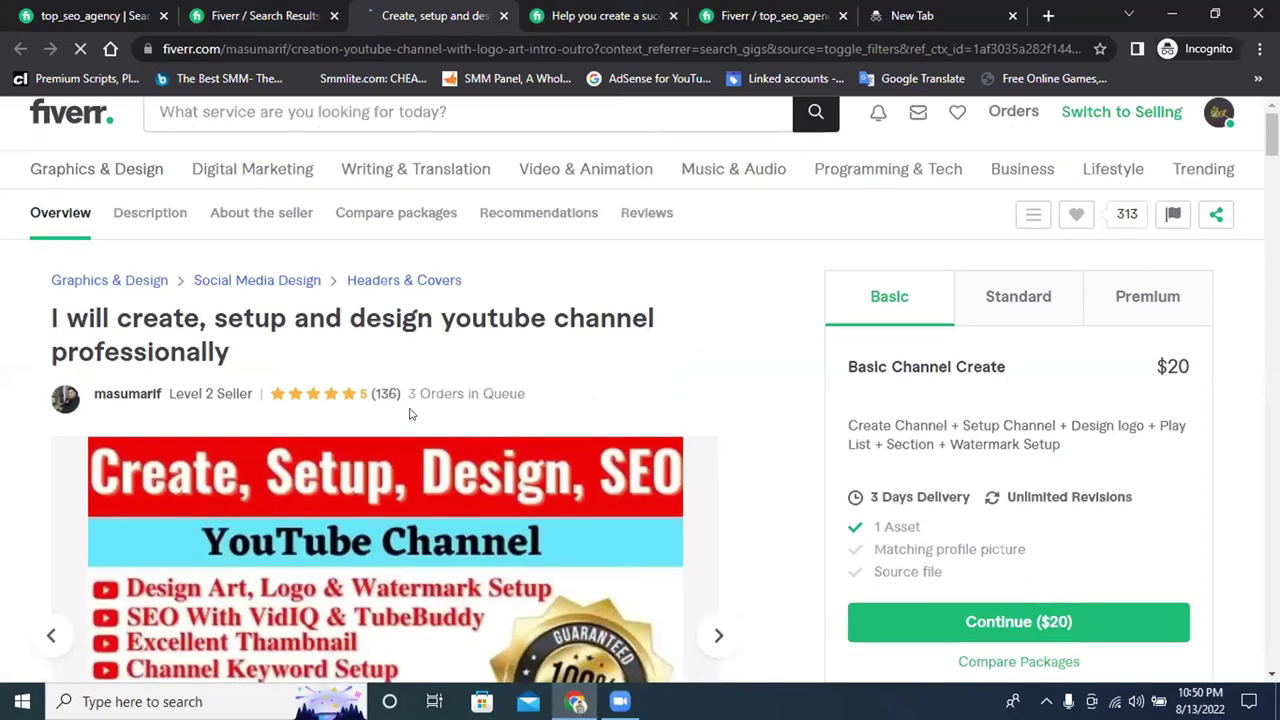
# Examine this second competitor gig from its description and reviews down to its related tags, and return to its title
pyautogui.scroll(-1, 411, 322)
pyautogui.scroll(-12, 352, 323)
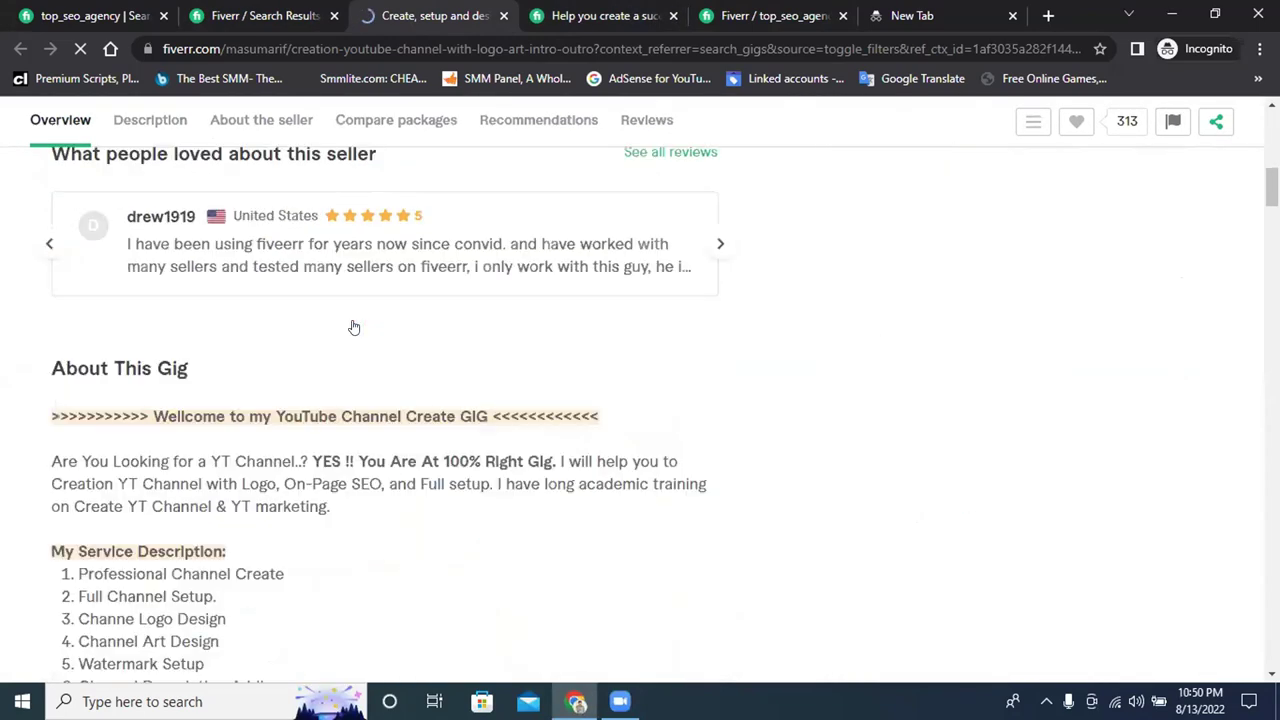
pyautogui.scroll(-15, 352, 325)
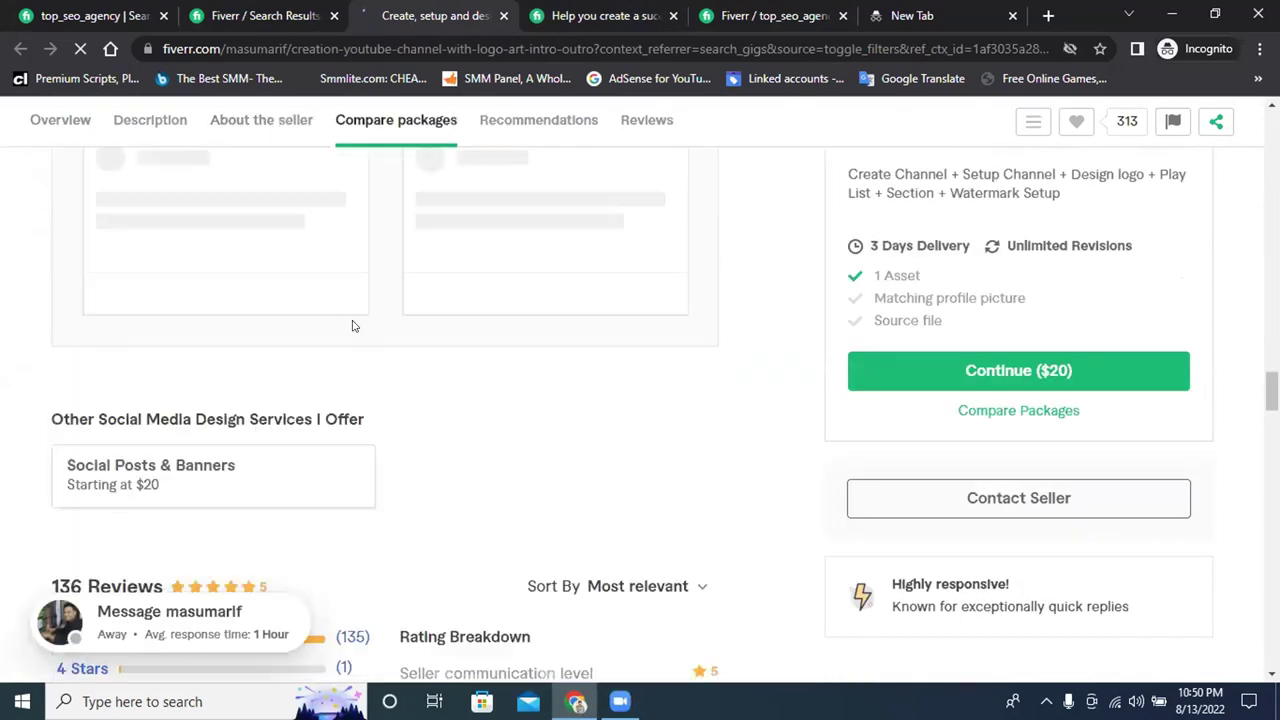
pyautogui.scroll(-15, 352, 327)
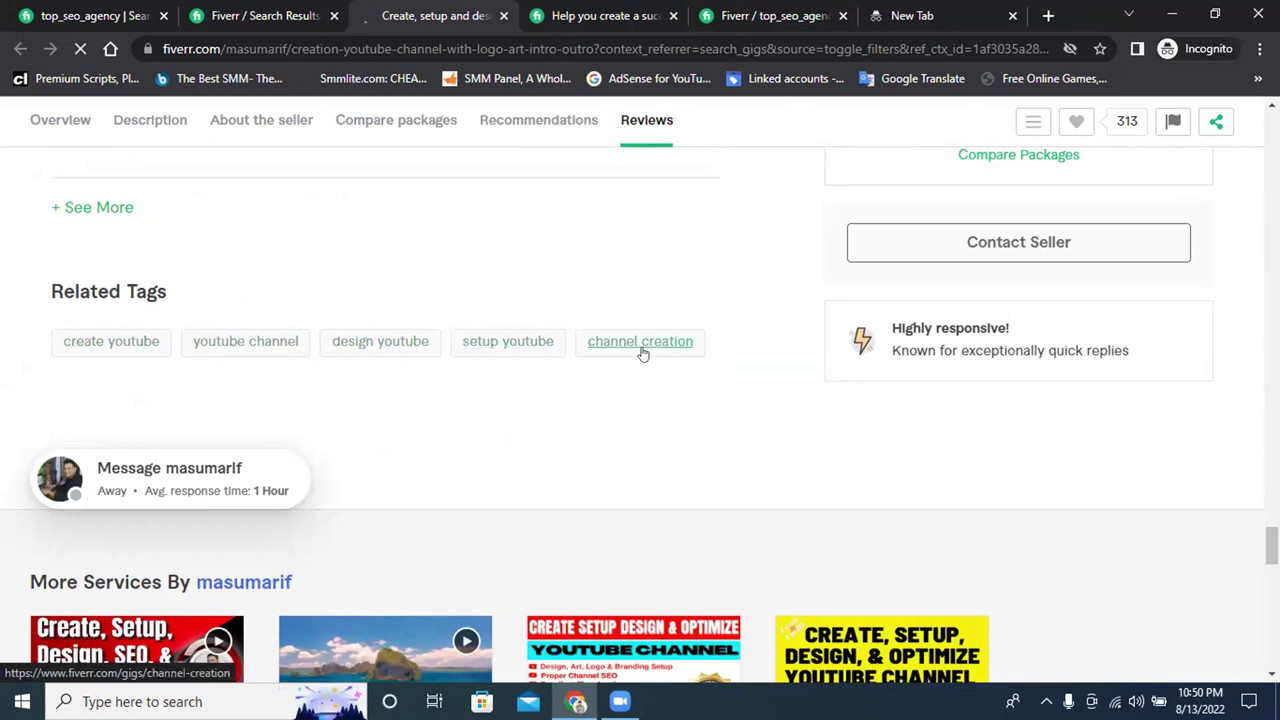
pyautogui.scroll(8, 577, 389)
pyautogui.scroll(12, 577, 389)
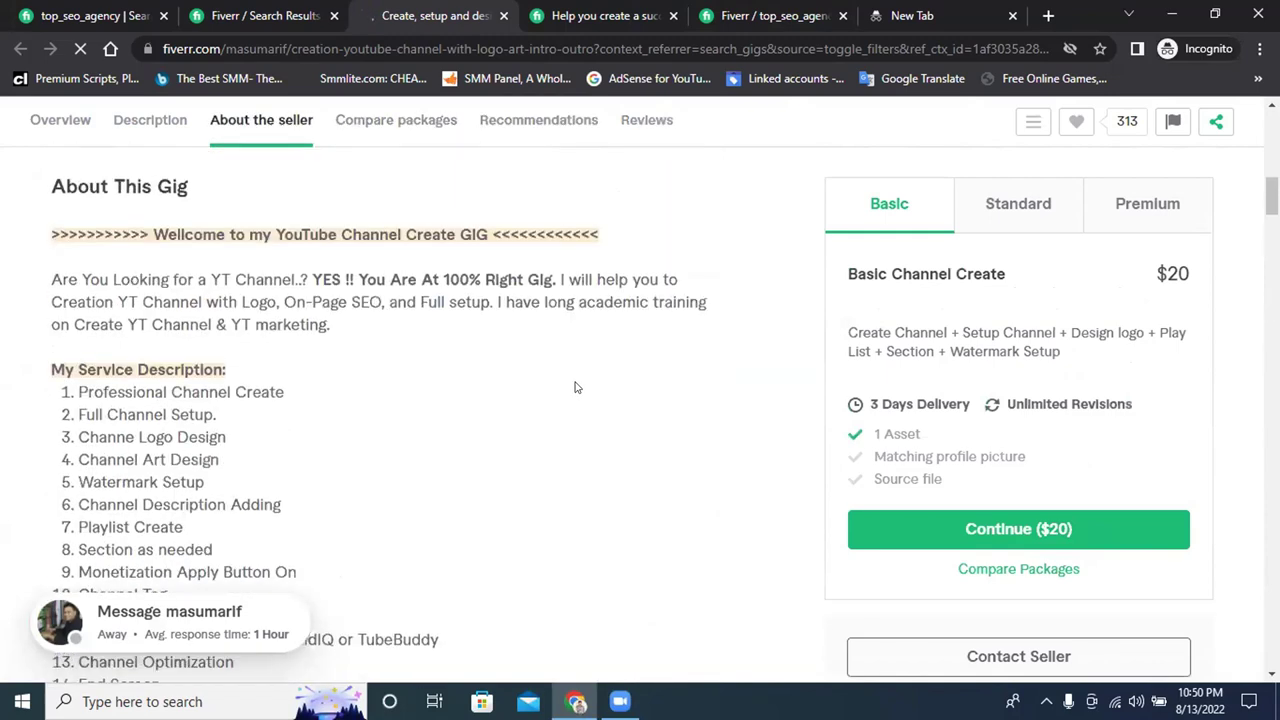
pyautogui.scroll(6, 577, 389)
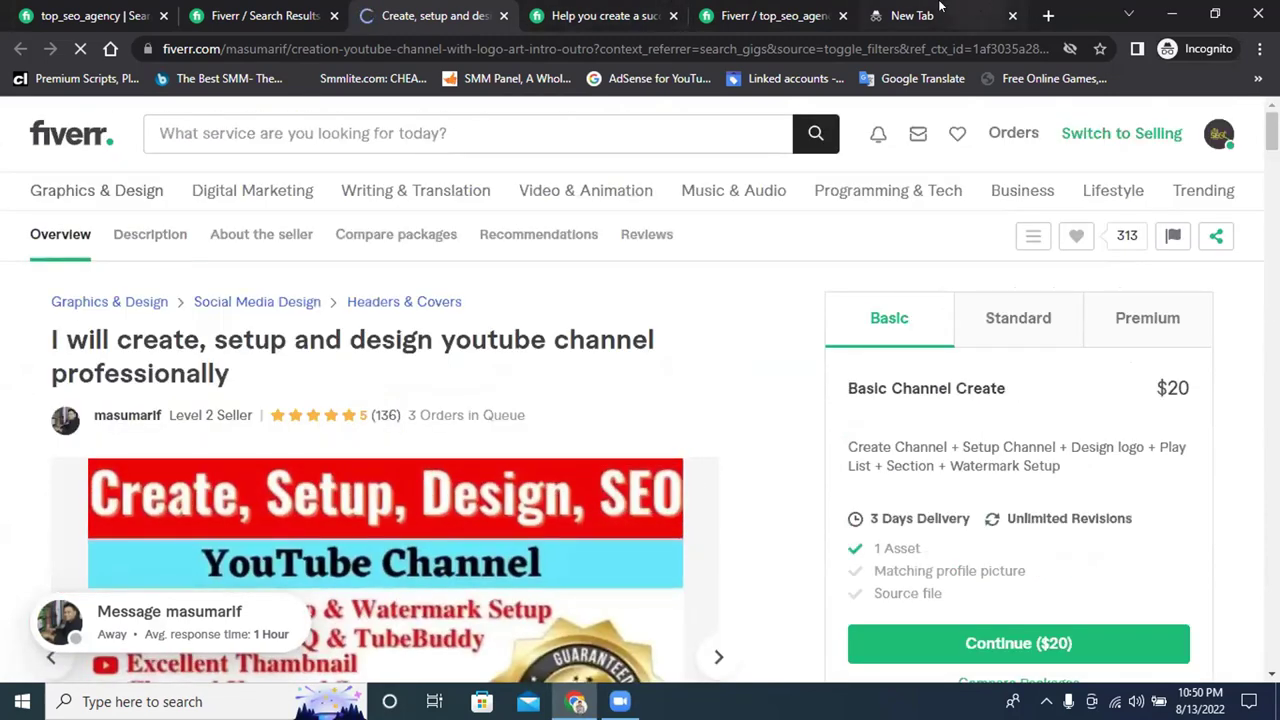
# Open Google Translate in the blank tab, clear the source text, and set the source language to Detect Language
pyautogui.click(940, 7)
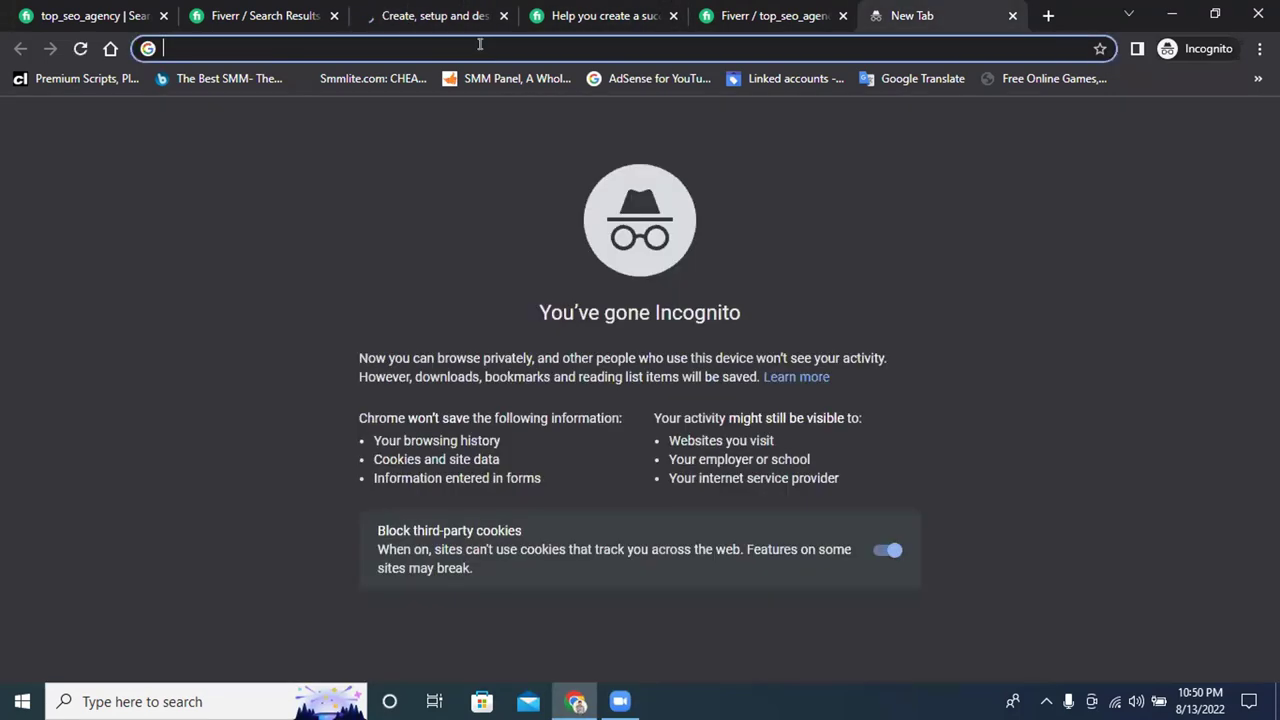
pyautogui.click(872, 80)
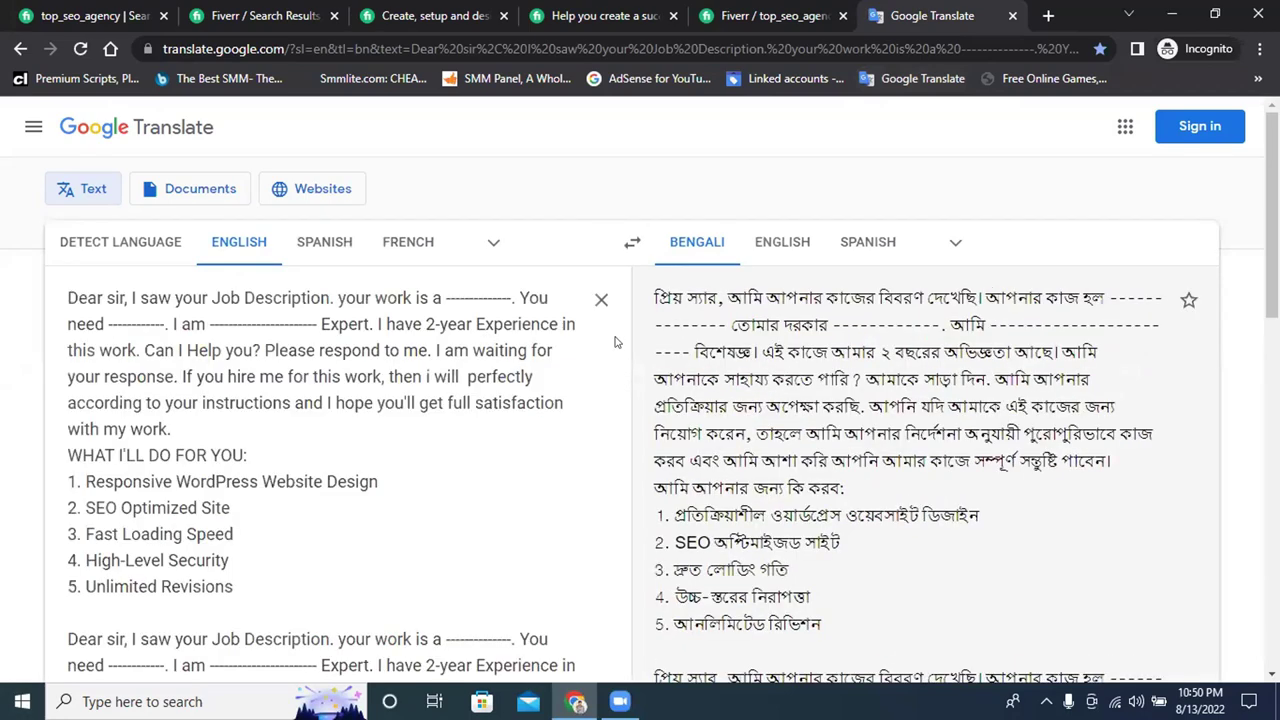
pyautogui.click(601, 299)
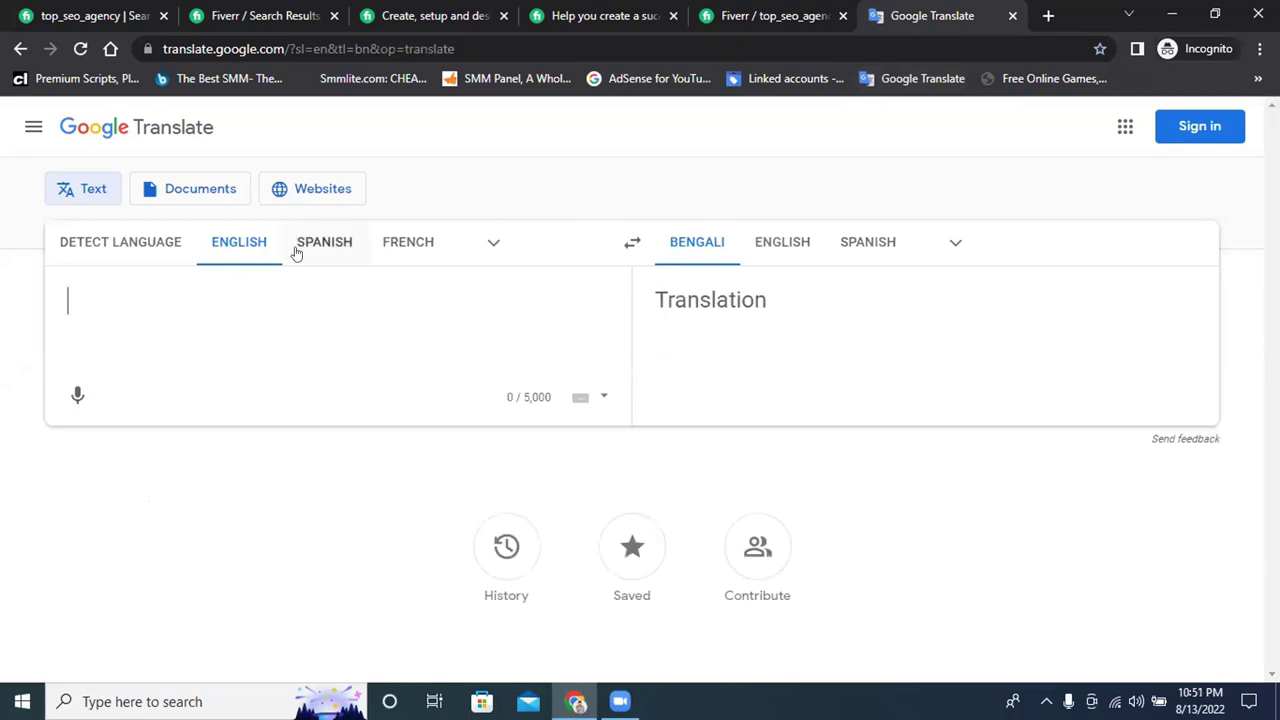
pyautogui.click(157, 246)
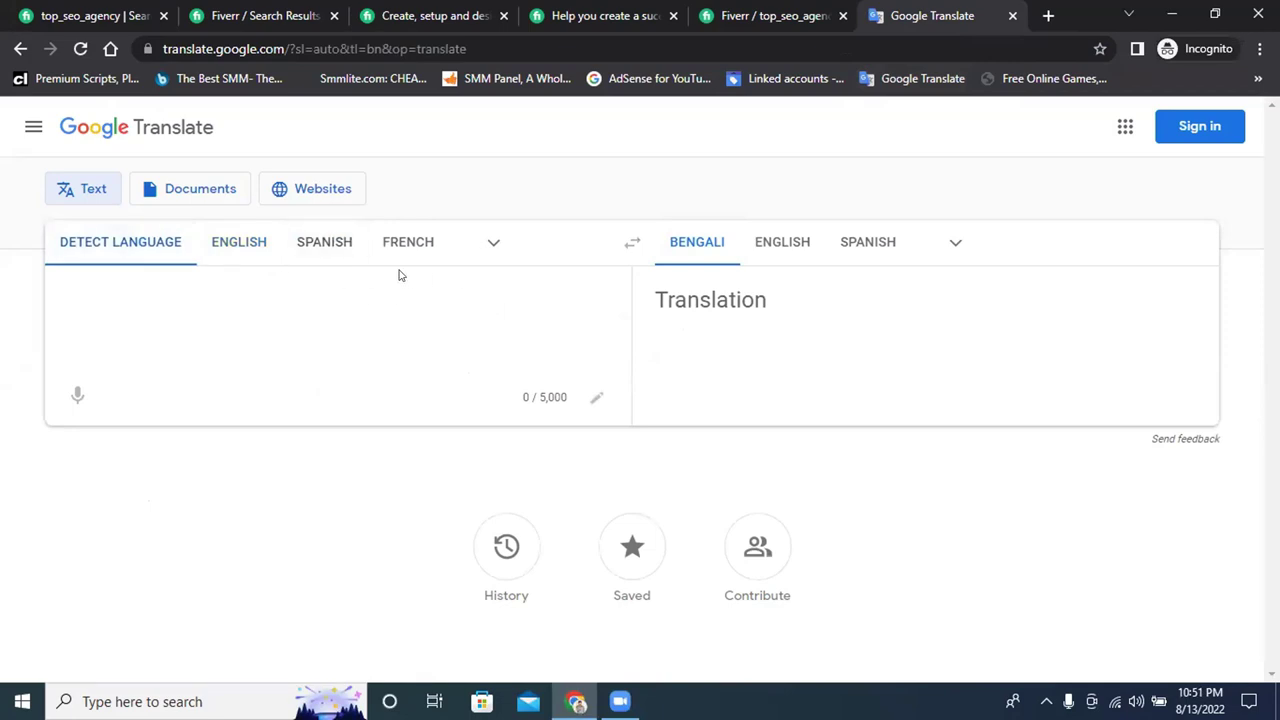
# Review the seller profile, the search results and the titles of both opened competitor gigs
pyautogui.click(100, 12)
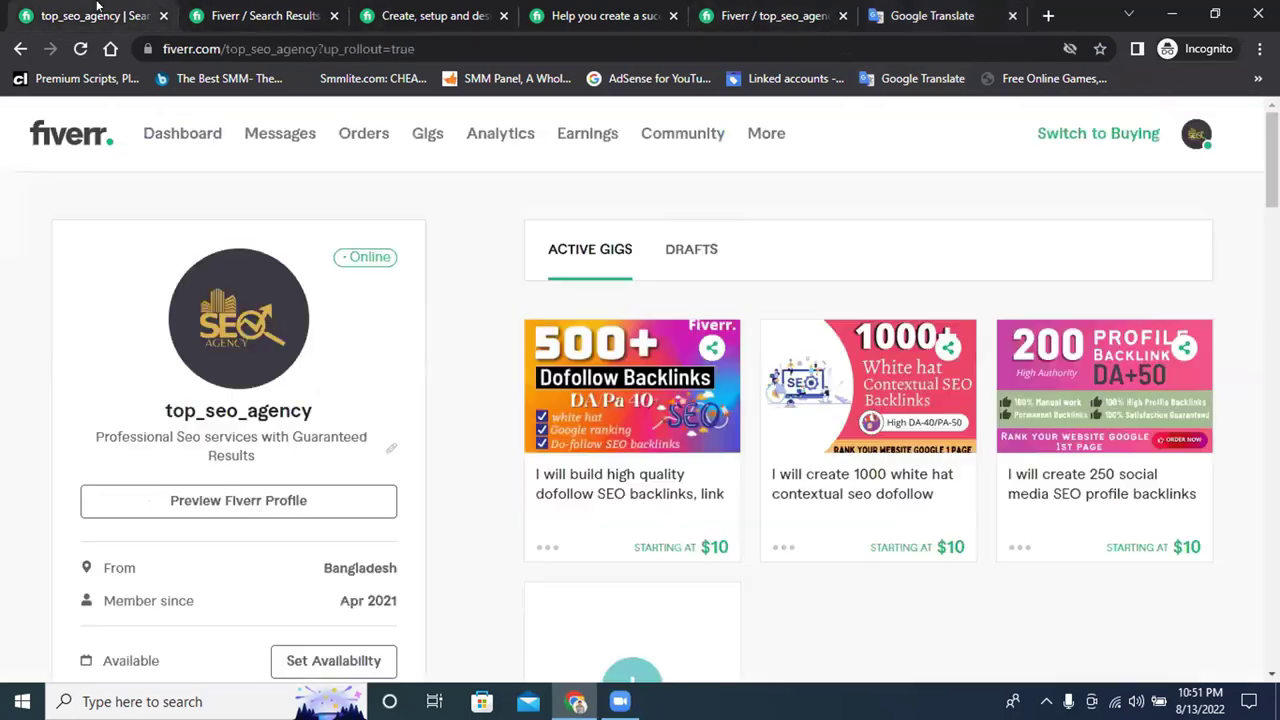
pyautogui.click(250, 14)
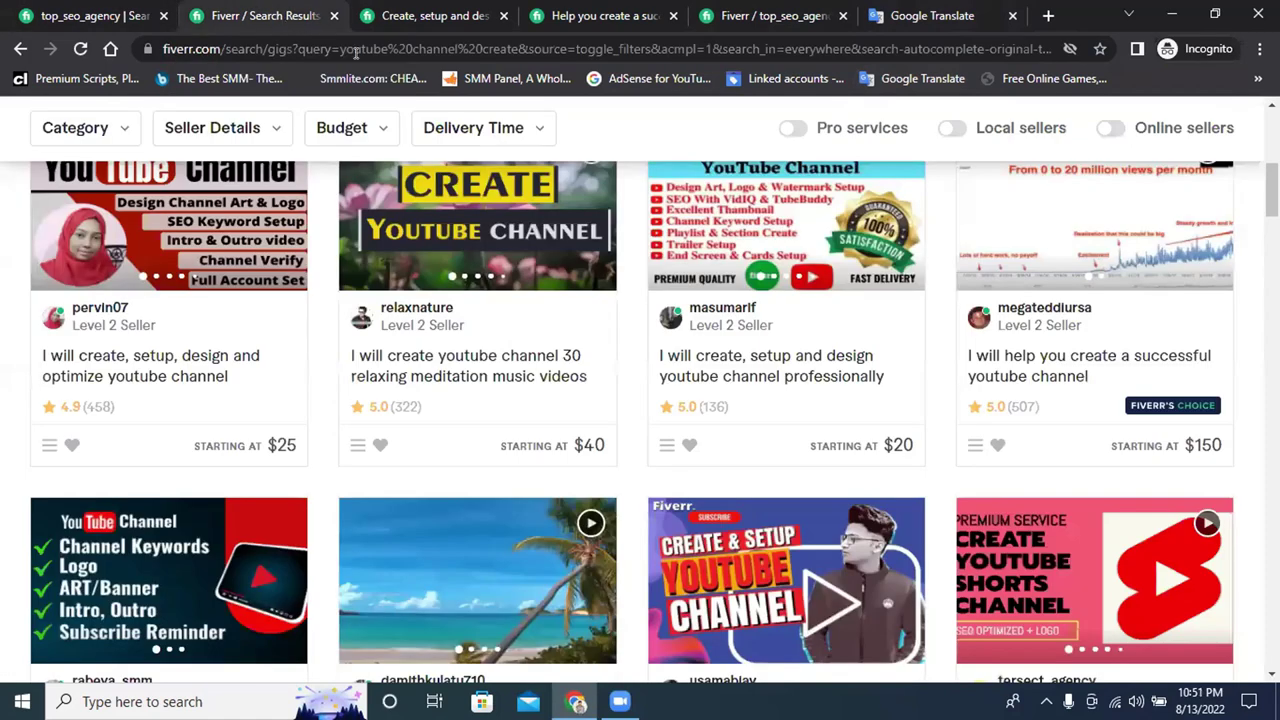
pyautogui.hotkey('ctrl', 'Tab')
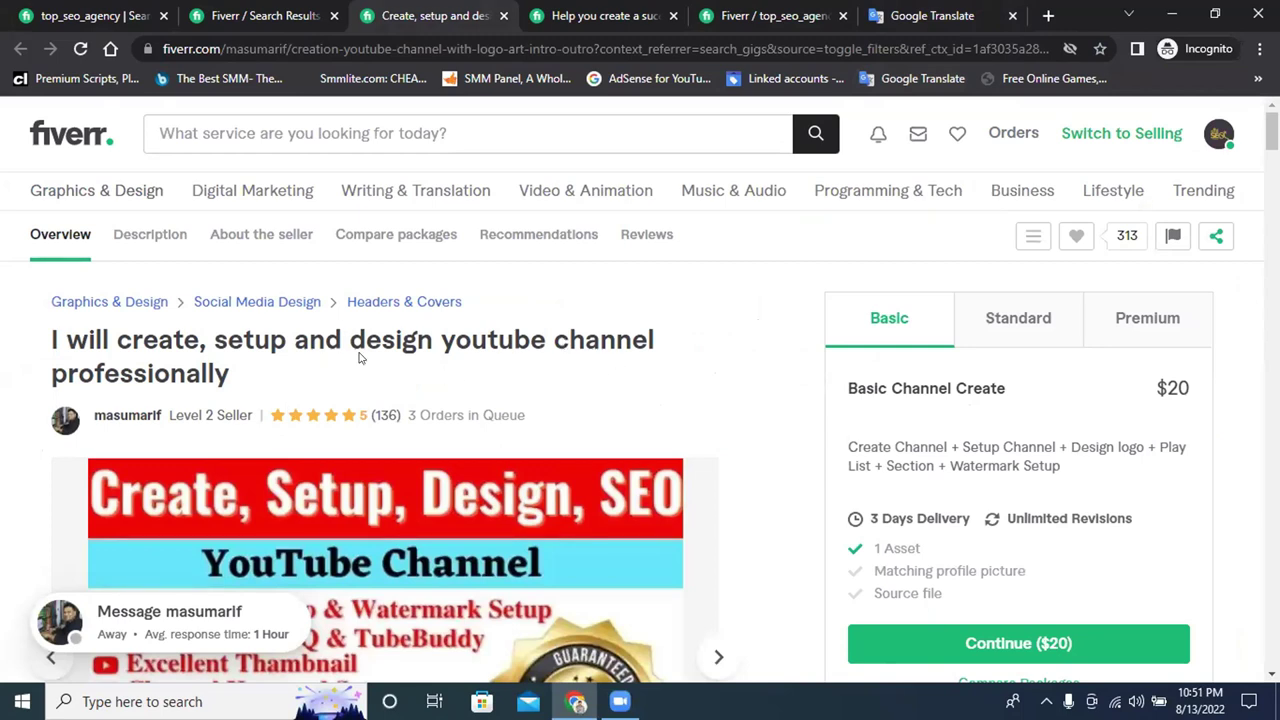
pyautogui.hotkey('ctrl', 'Tab')
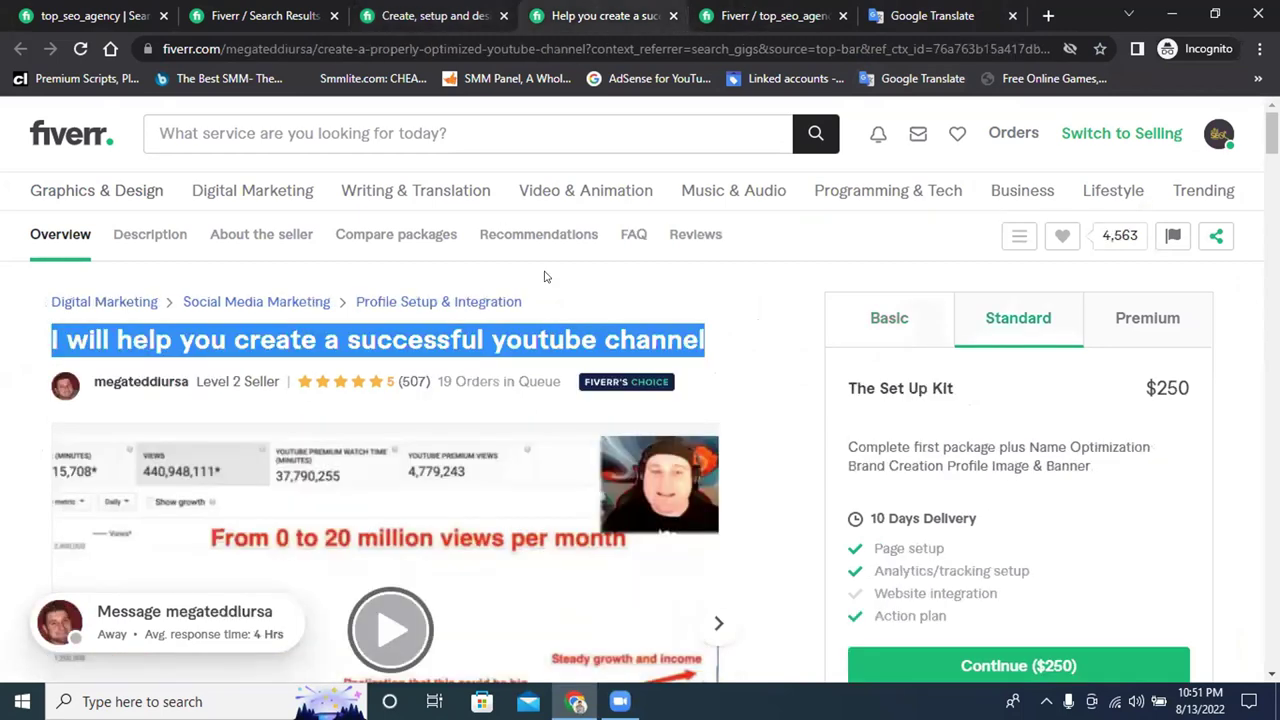
pyautogui.click(228, 10)
pyautogui.scroll(4, 591, 314)
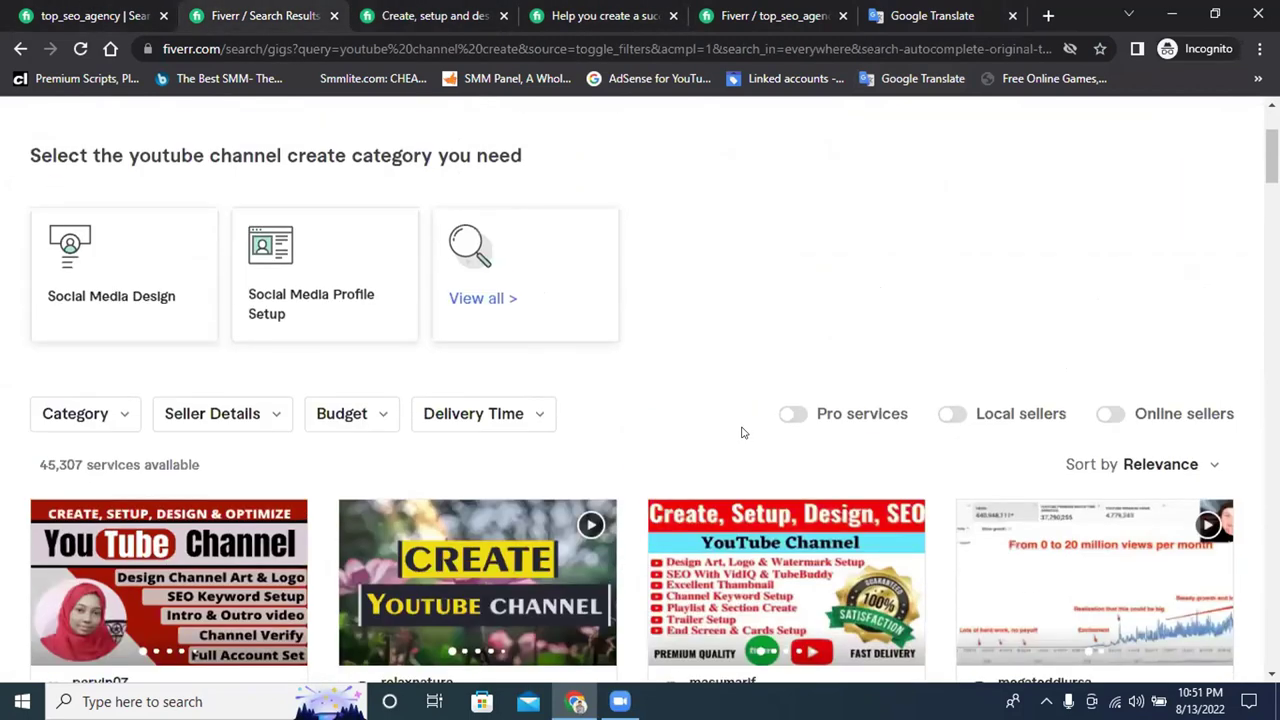
pyautogui.scroll(-4, 585, 357)
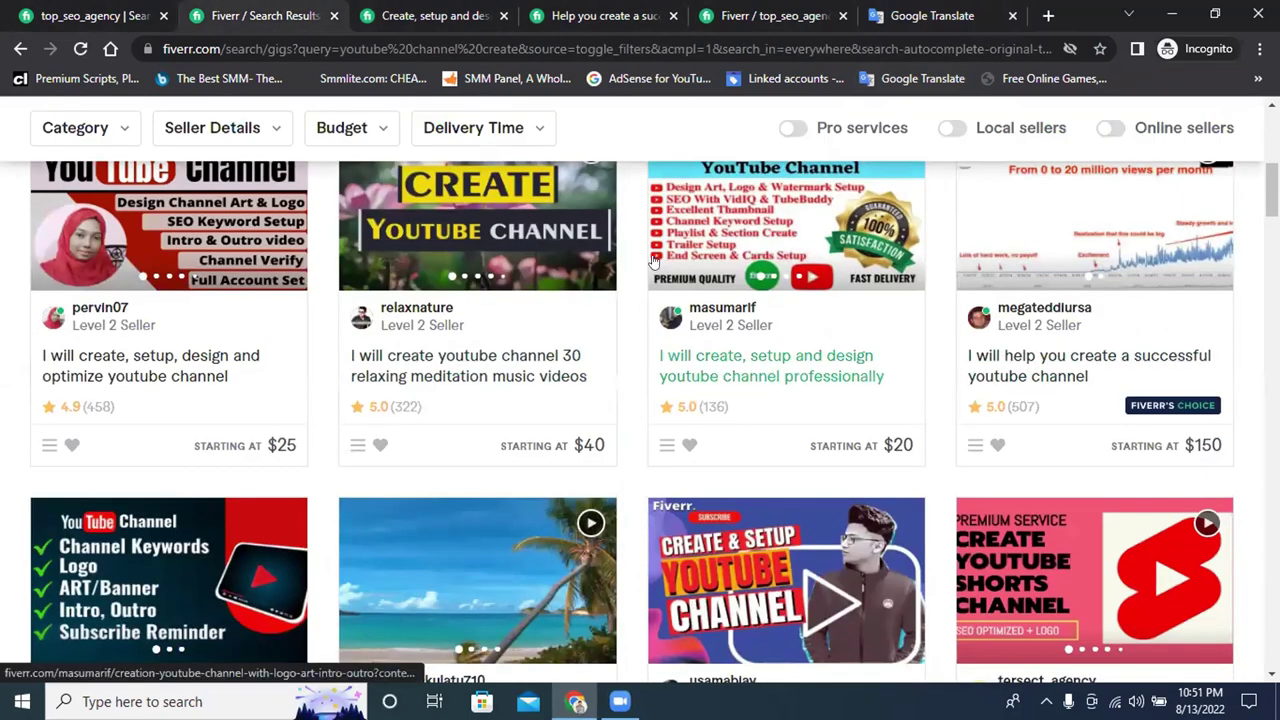
pyautogui.click(579, 10)
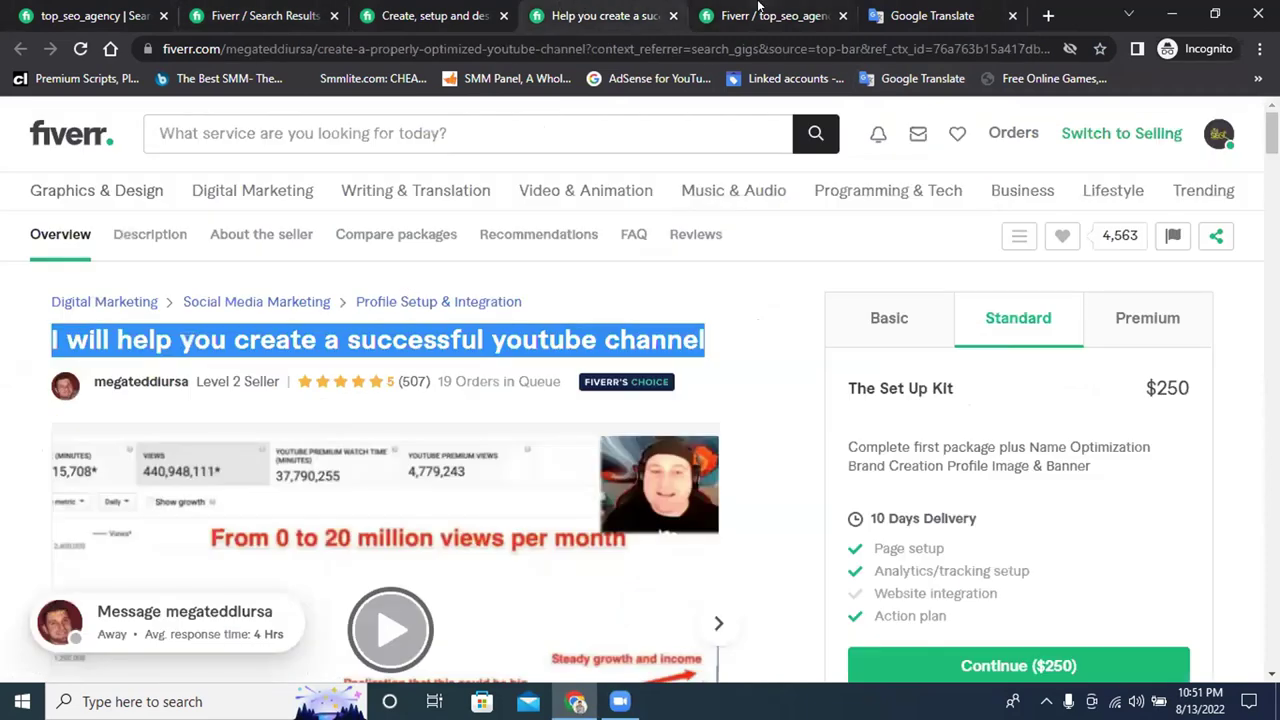
# Check the title, category and search tag fields of the new gig form, and return to the search results
pyautogui.click(772, 15)
pyautogui.scroll(3, 680, 389)
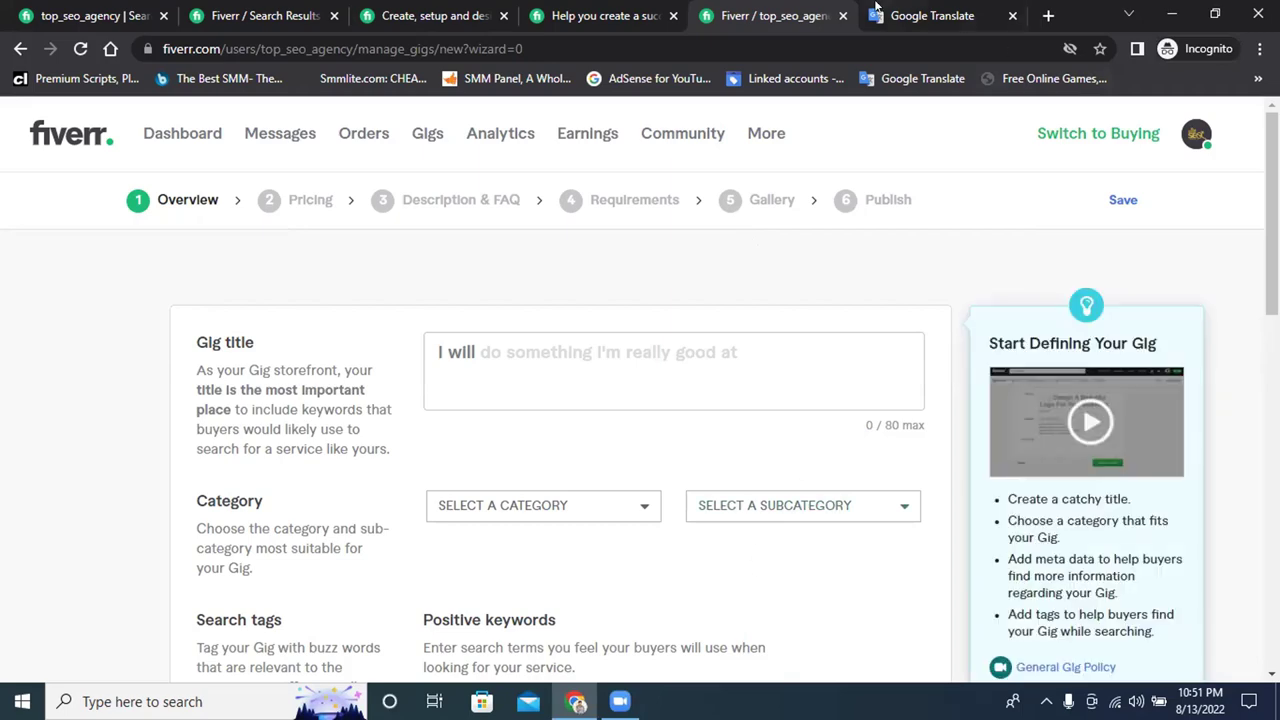
pyautogui.click(930, 15)
pyautogui.click(278, 12)
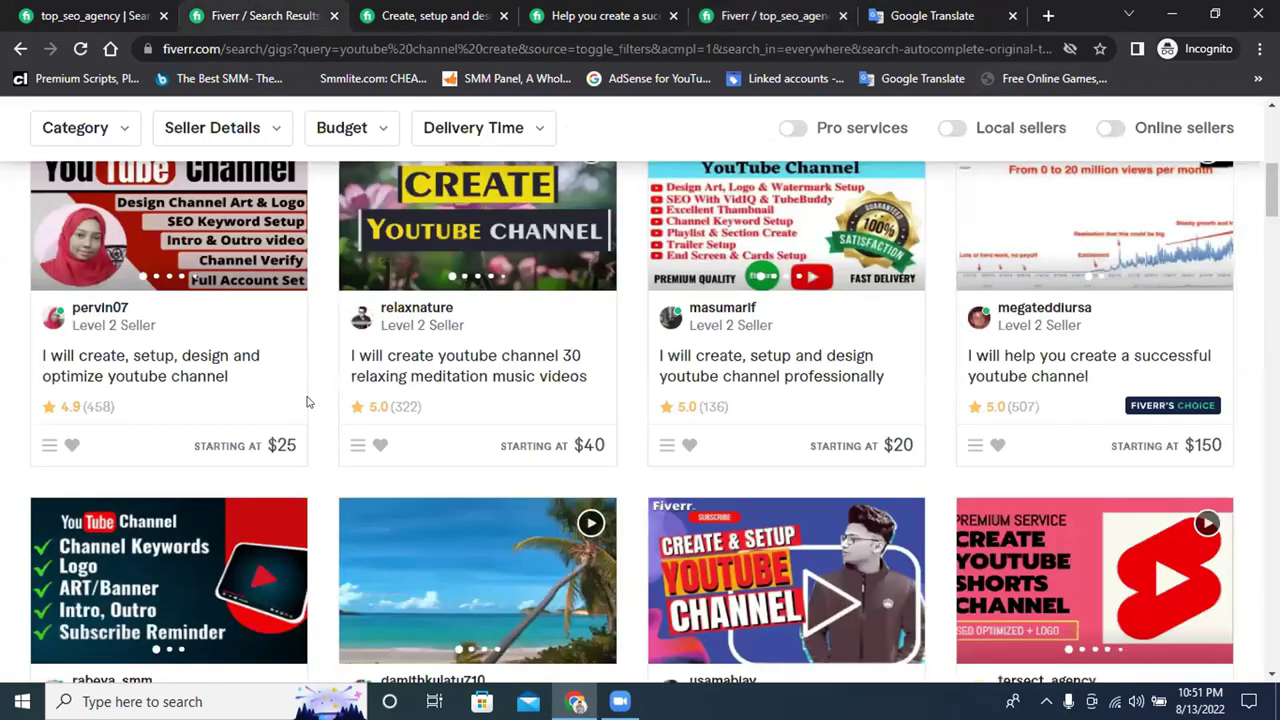
# Copy the title of the competitor gig "I will create, setup and design youtube channel professionally" into the Google Translate source text
pyautogui.scroll(5, 308, 402)
pyautogui.hotkey('ctrl', 'Tab')
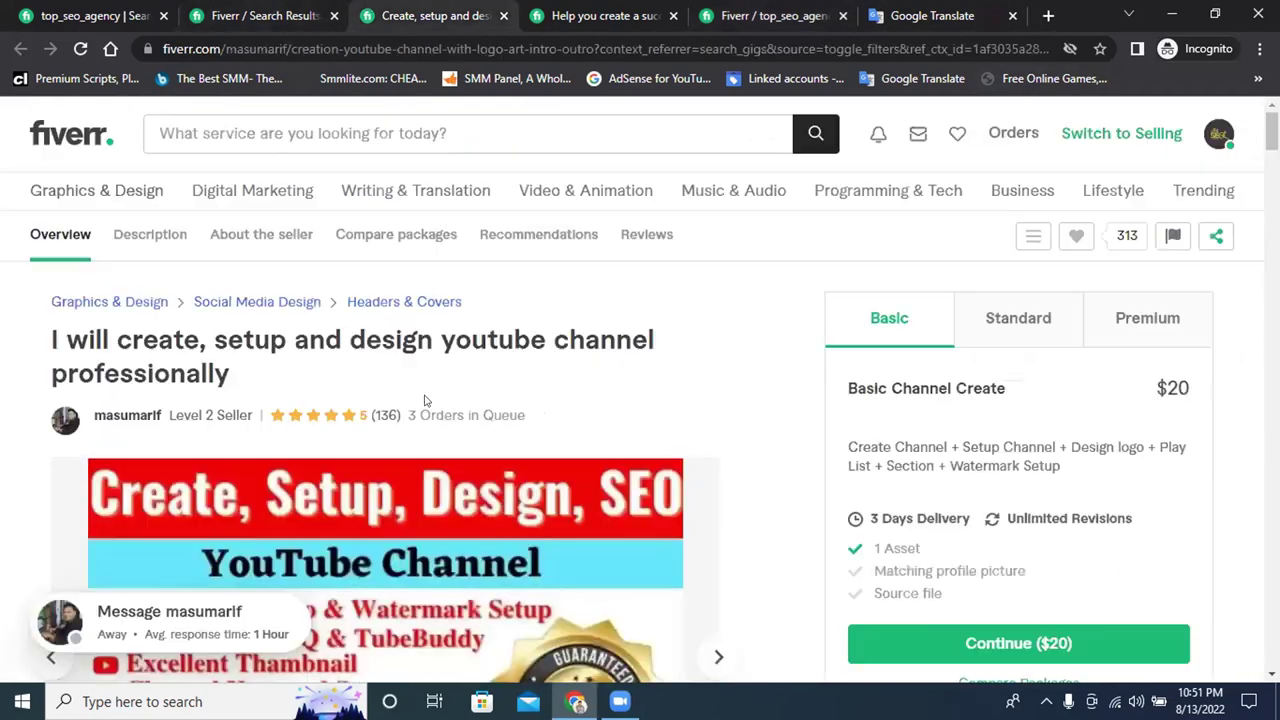
pyautogui.tripleClick(115, 332)
pyautogui.rightClick(115, 332)
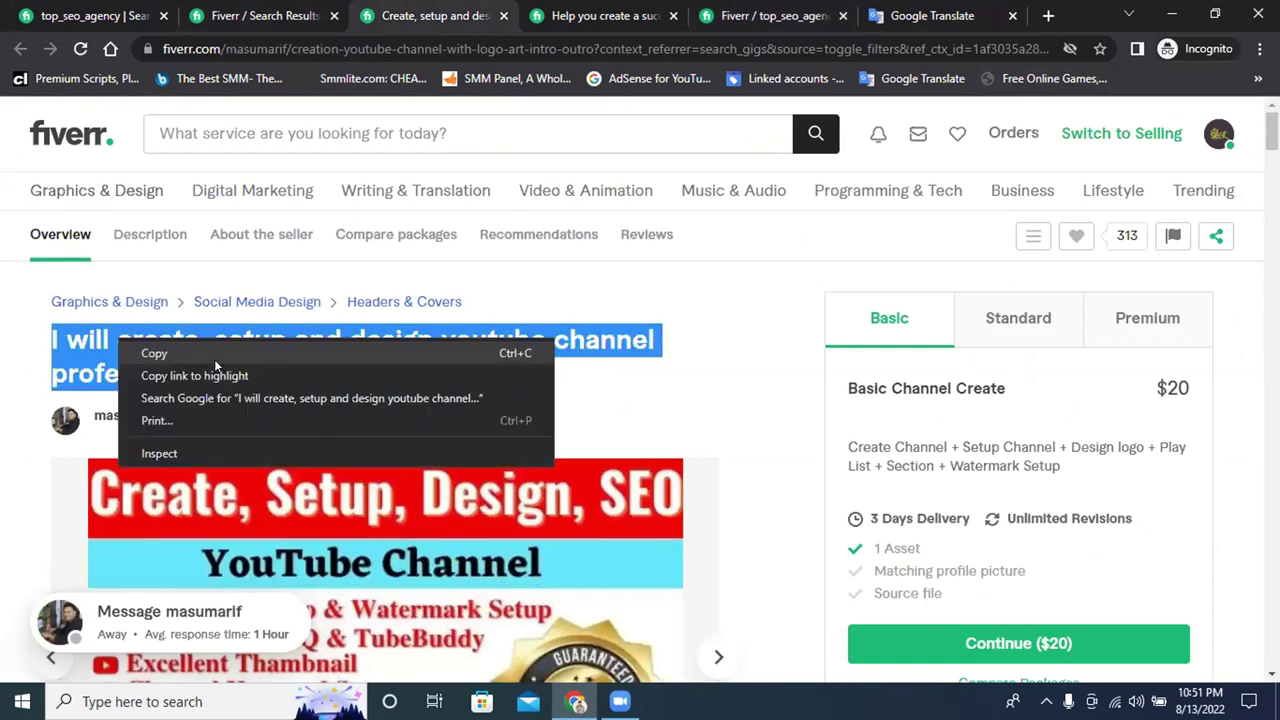
pyautogui.click(242, 348)
pyautogui.click(907, 12)
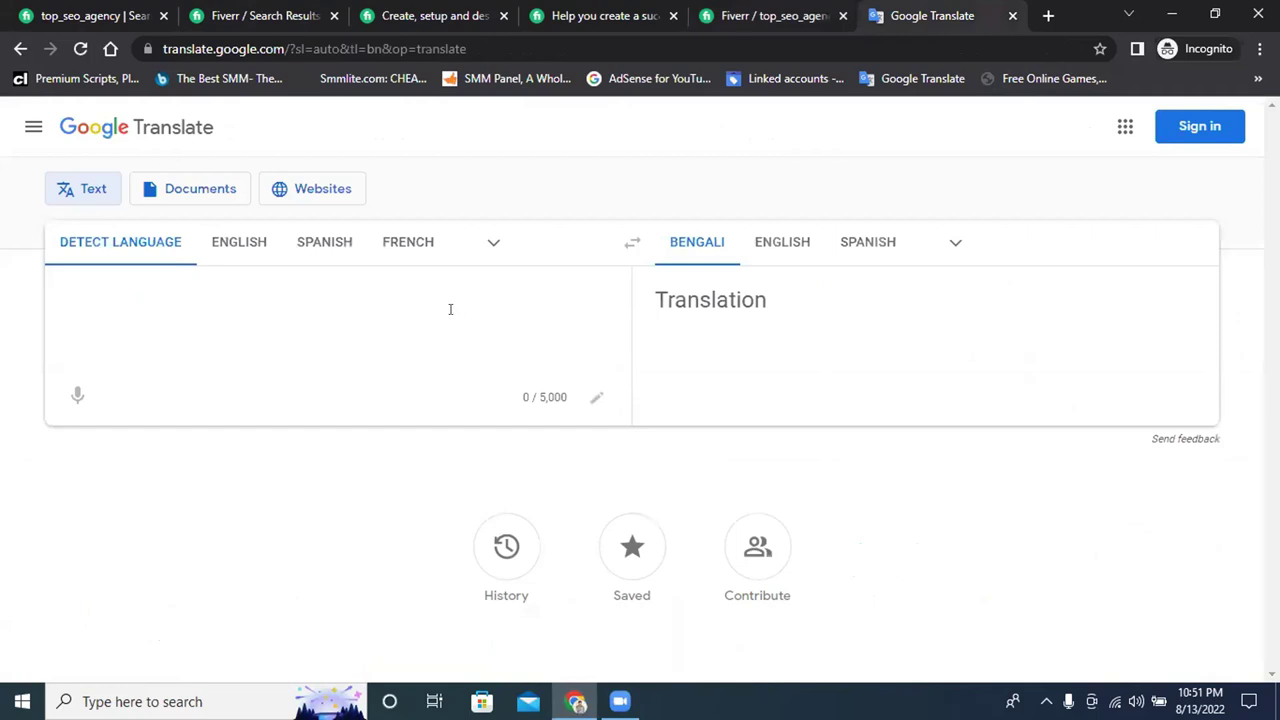
pyautogui.hotkey('ctrl', 'v')
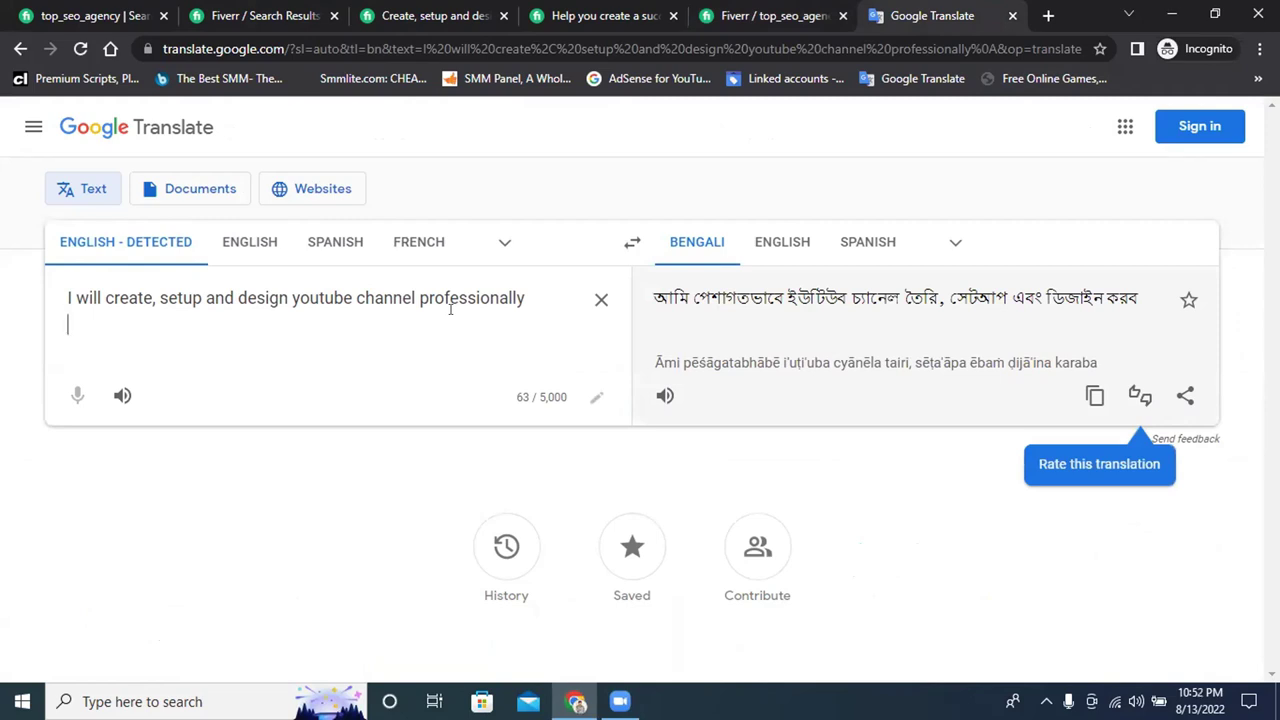
# Begin a new gig title after the copied one with the corrected wording "I will Create, Setup, design"
pyautogui.write('I will ')
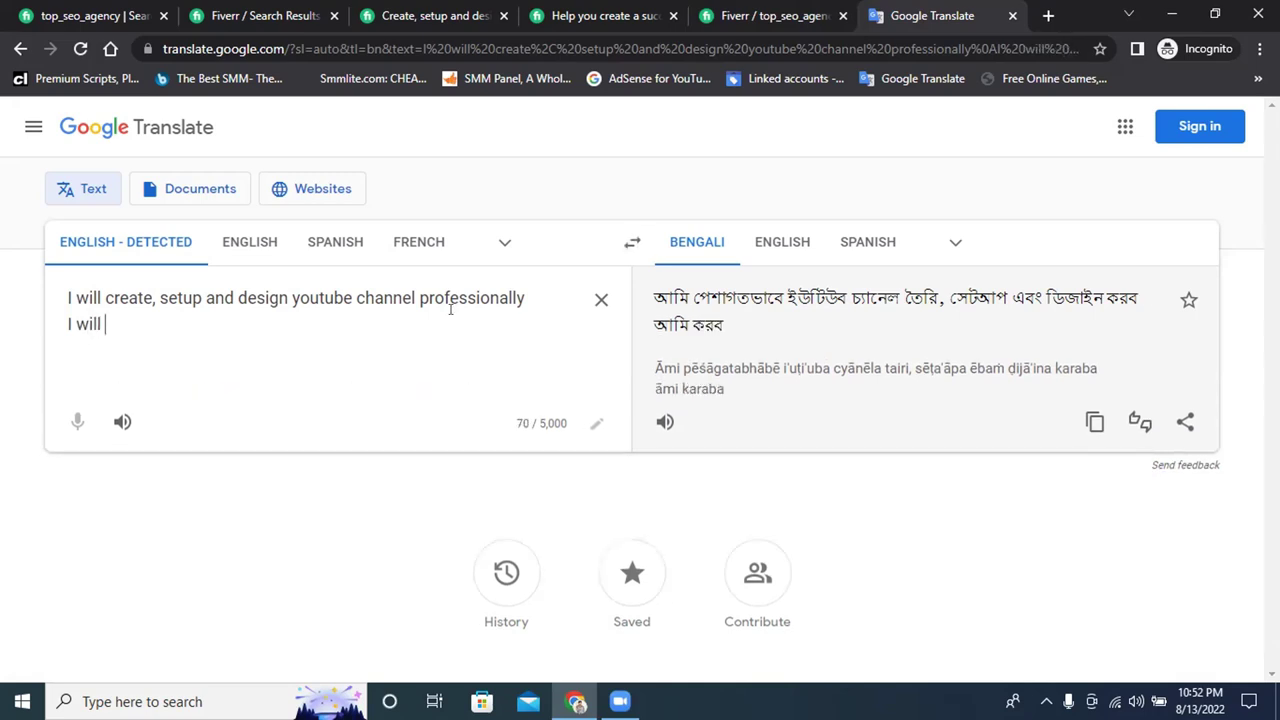
pyautogui.write('Create')
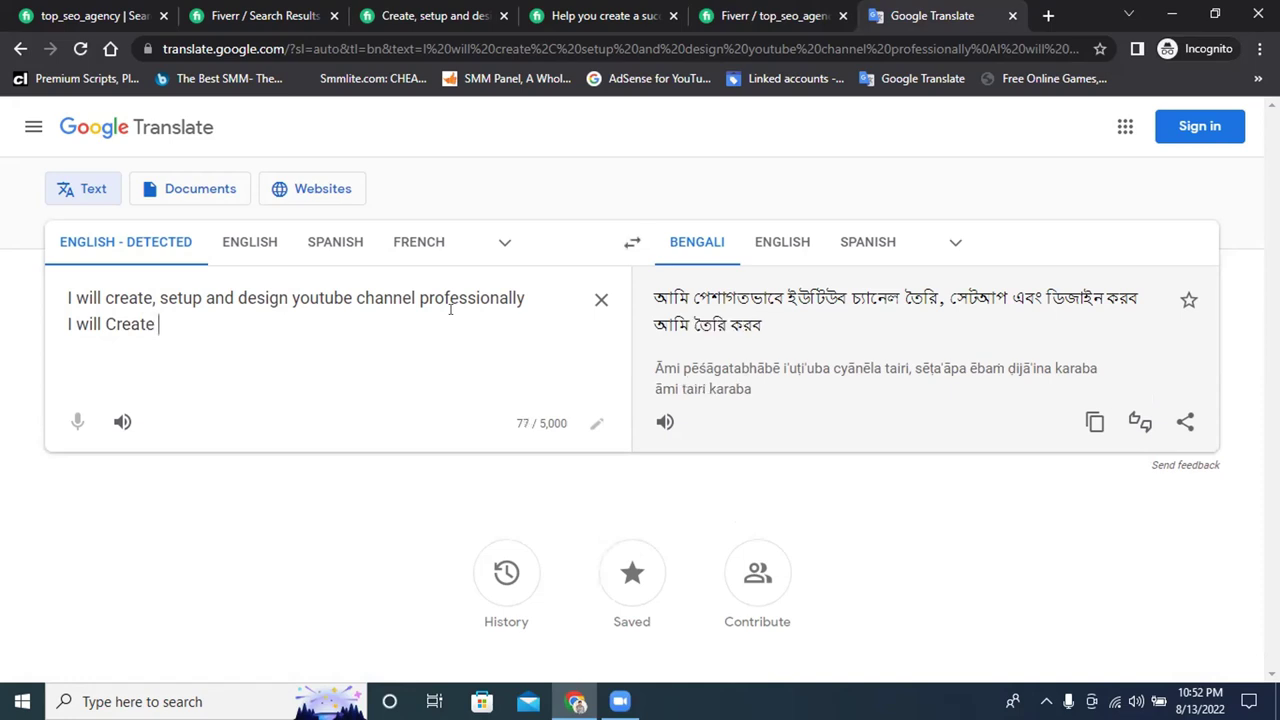
pyautogui.press('BackSpace')
pyautogui.write(', ')
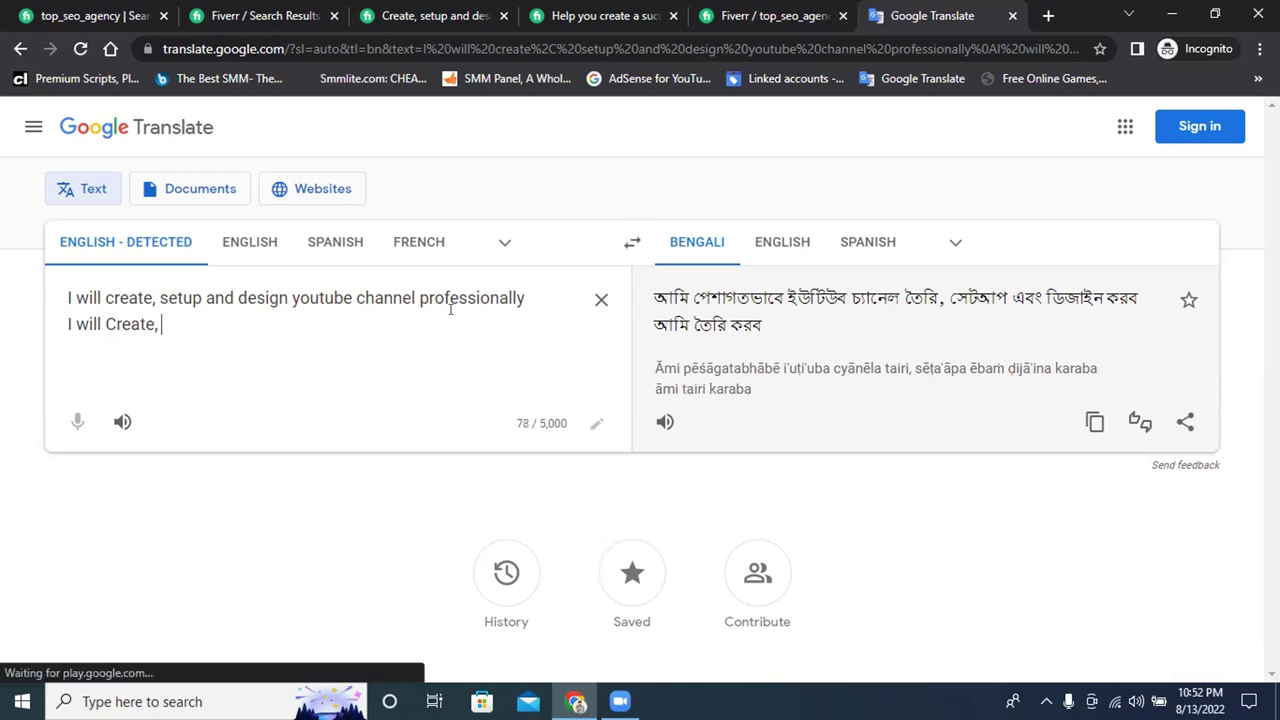
pyautogui.write('S')
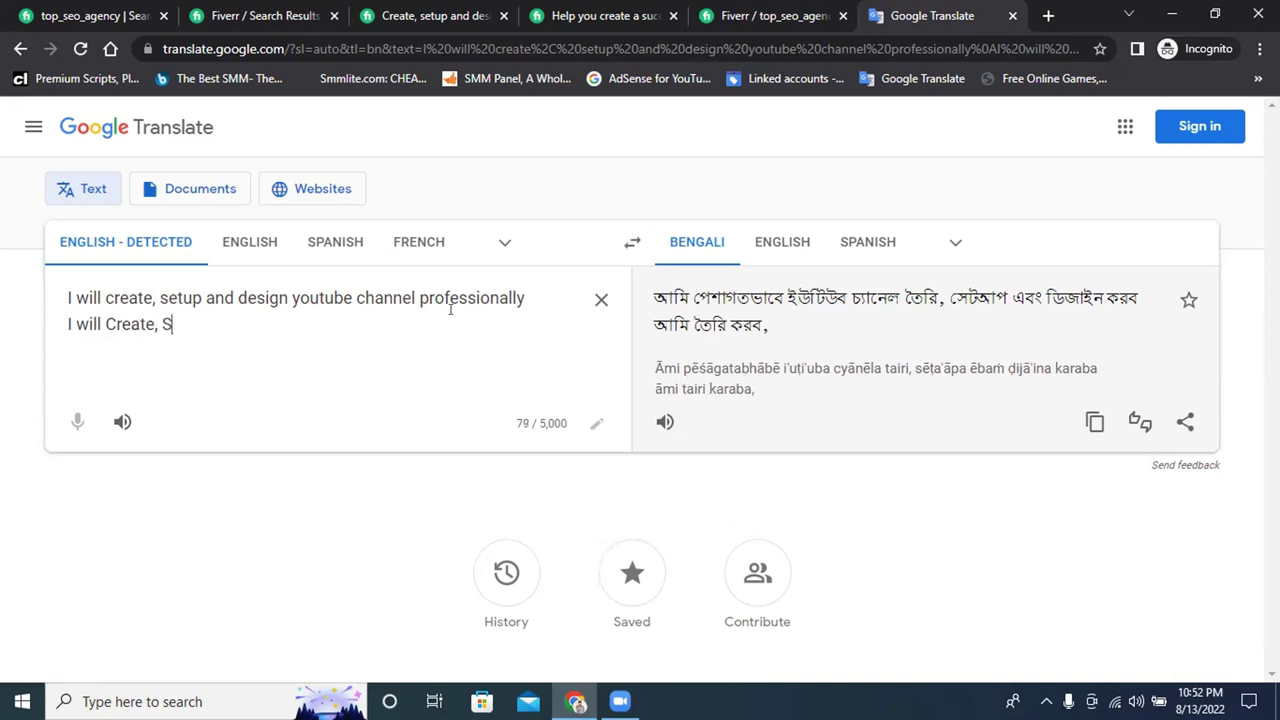
pyautogui.write('etup,')
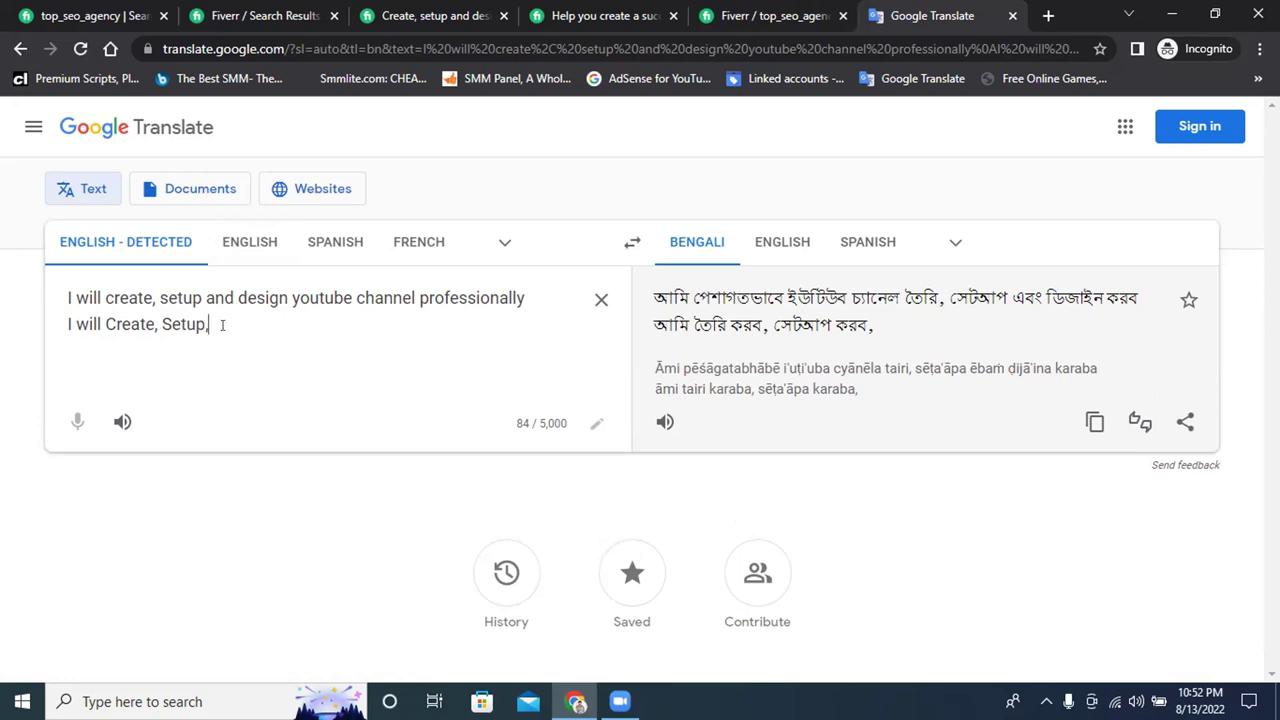
pyautogui.write('dessing')
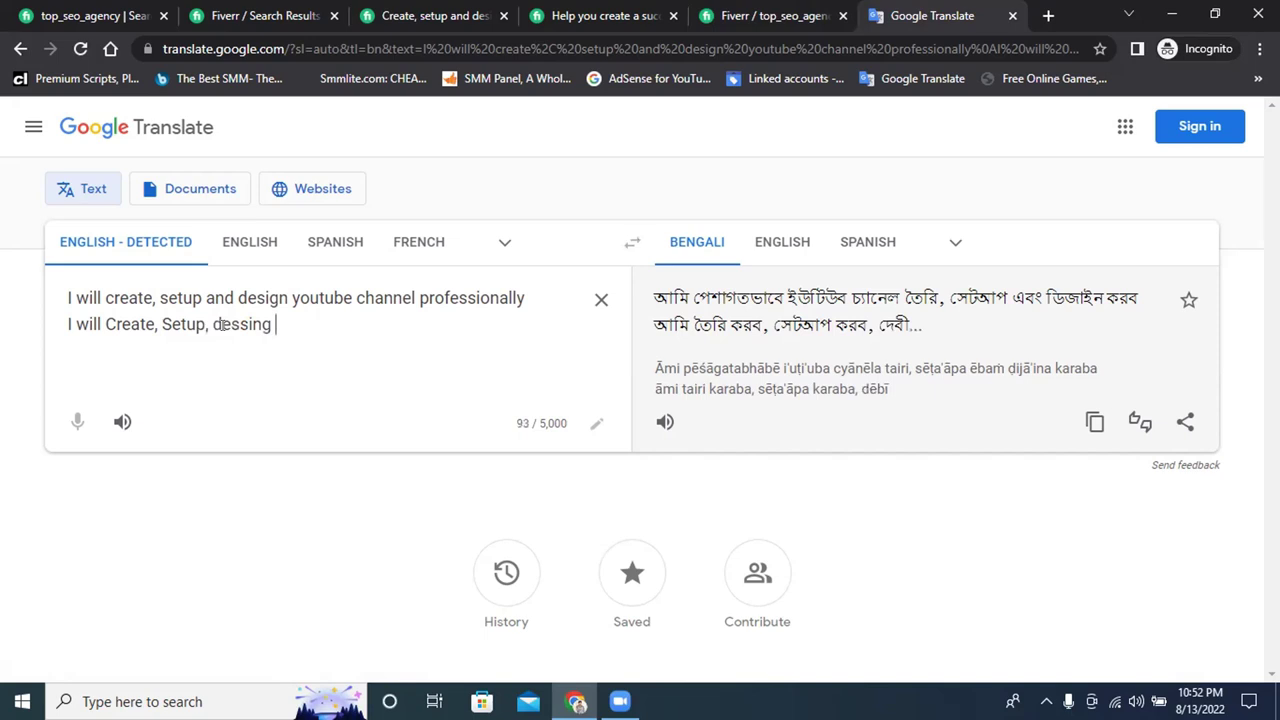
pyautogui.click(247, 324)
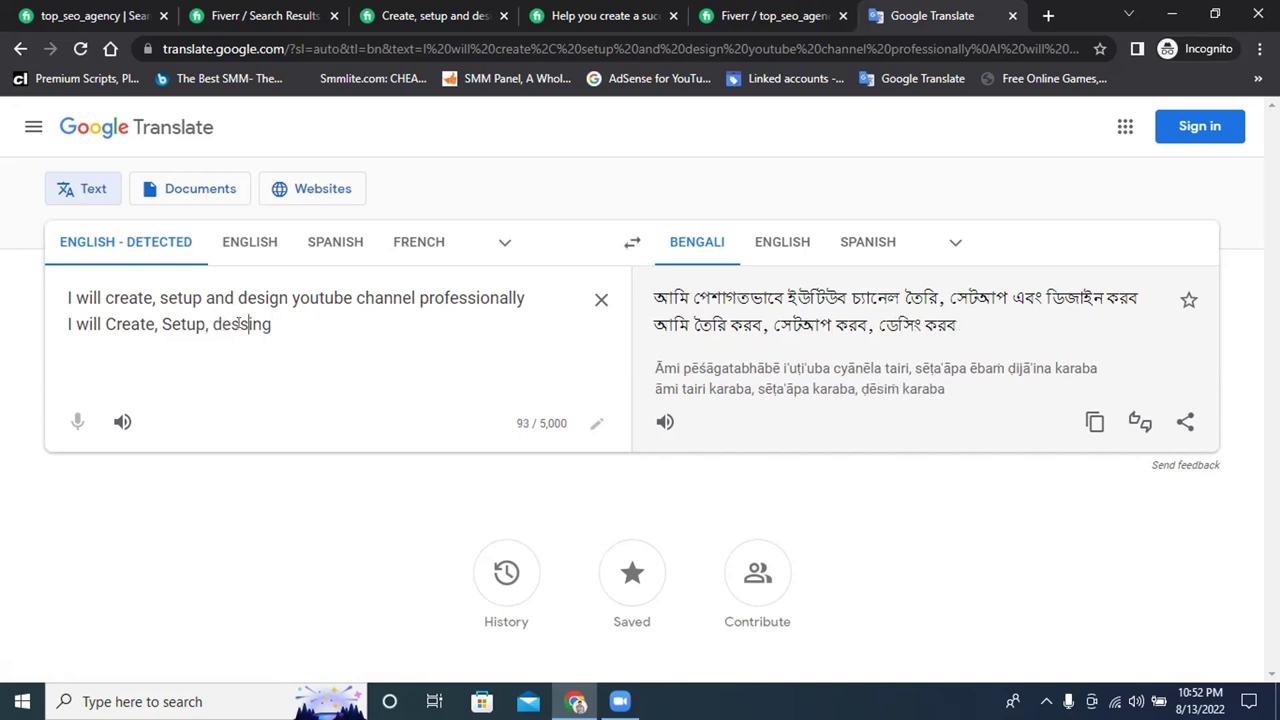
pyautogui.press('BackSpace')
pyautogui.click(354, 410)
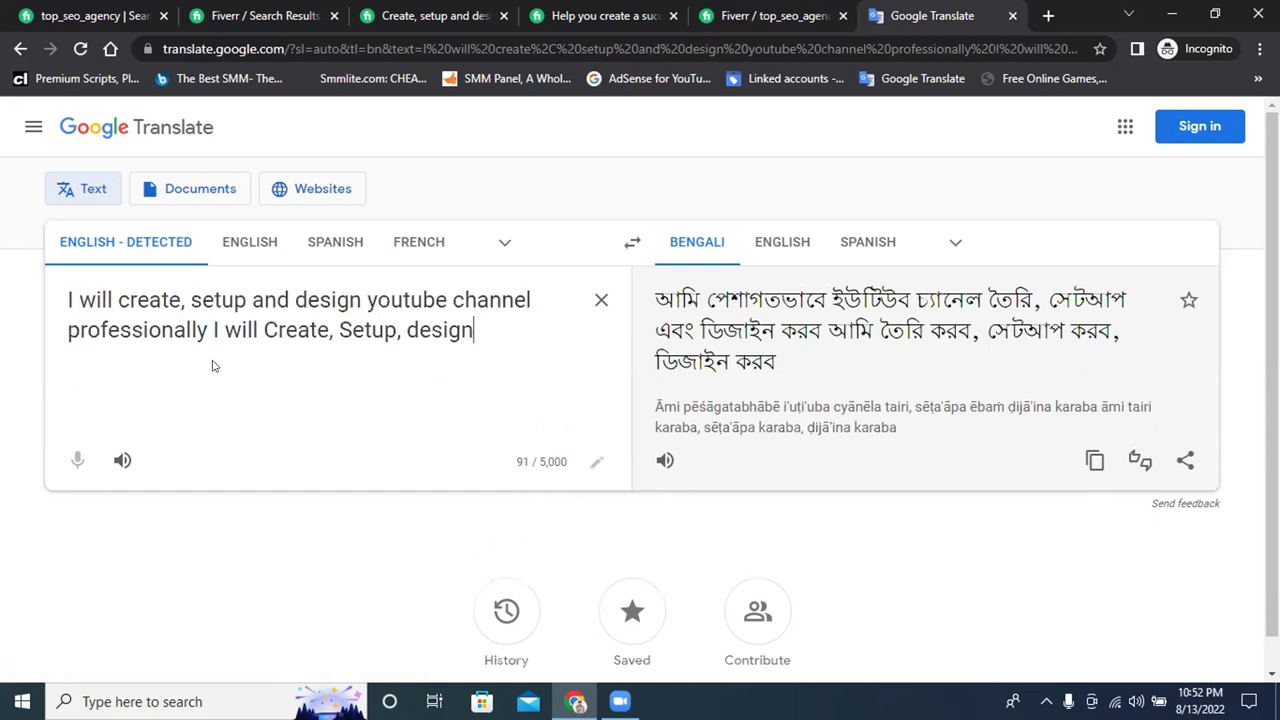
# Put the new title on its own line, with a blank line between it and the copied competitor title
pyautogui.click(213, 330)
pyautogui.press('Return')
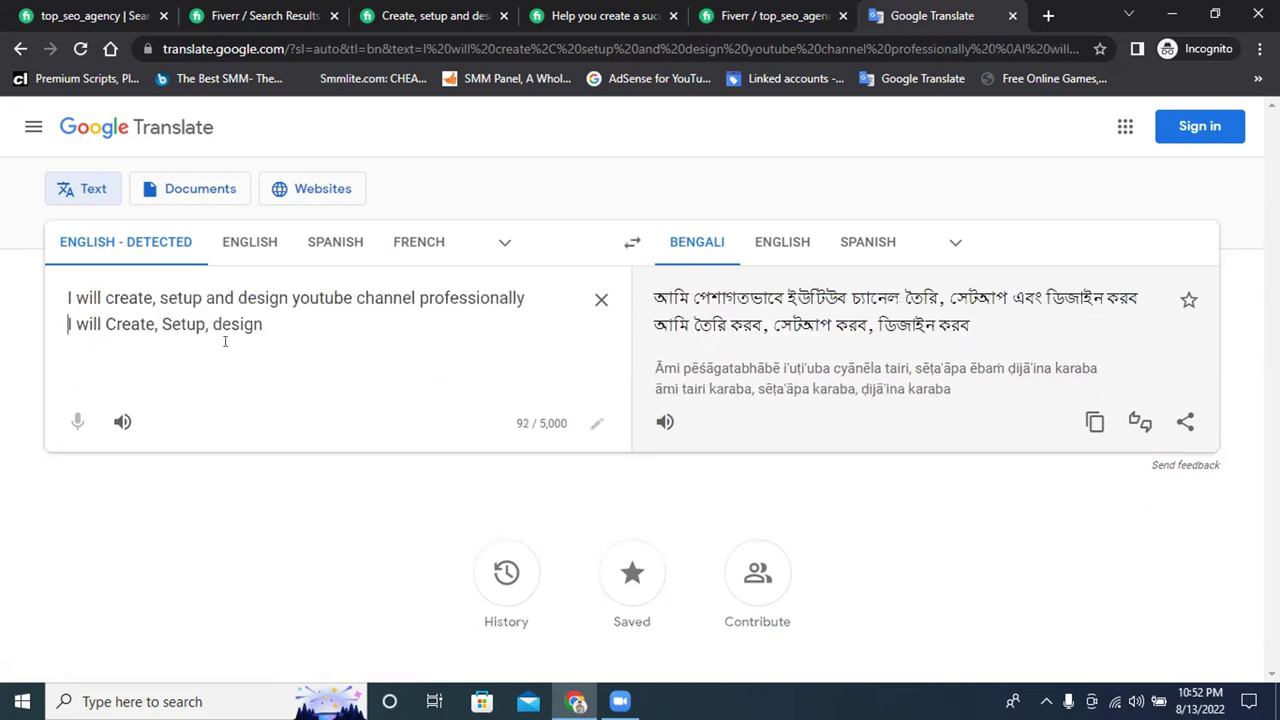
pyautogui.press('Return')
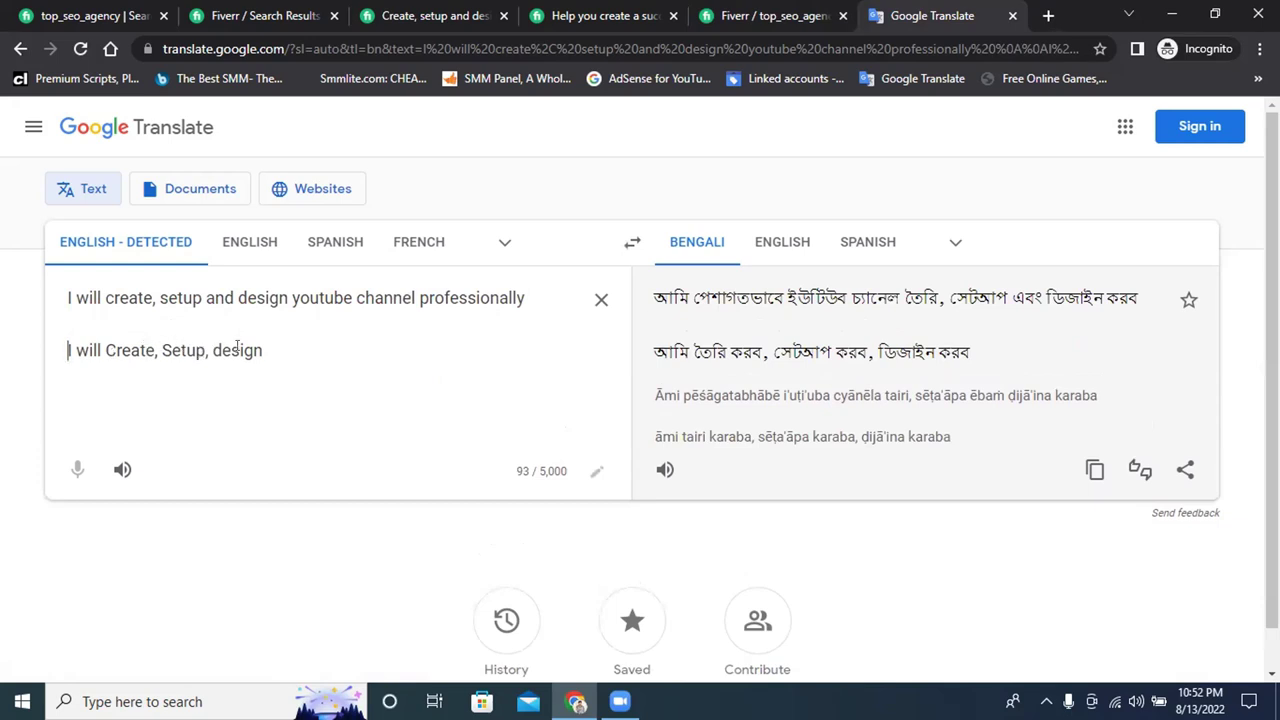
# Complete the new title with "and optimize youtube channel" after "design"
pyautogui.click(264, 347)
pyautogui.write('and')
pyautogui.write('opt')
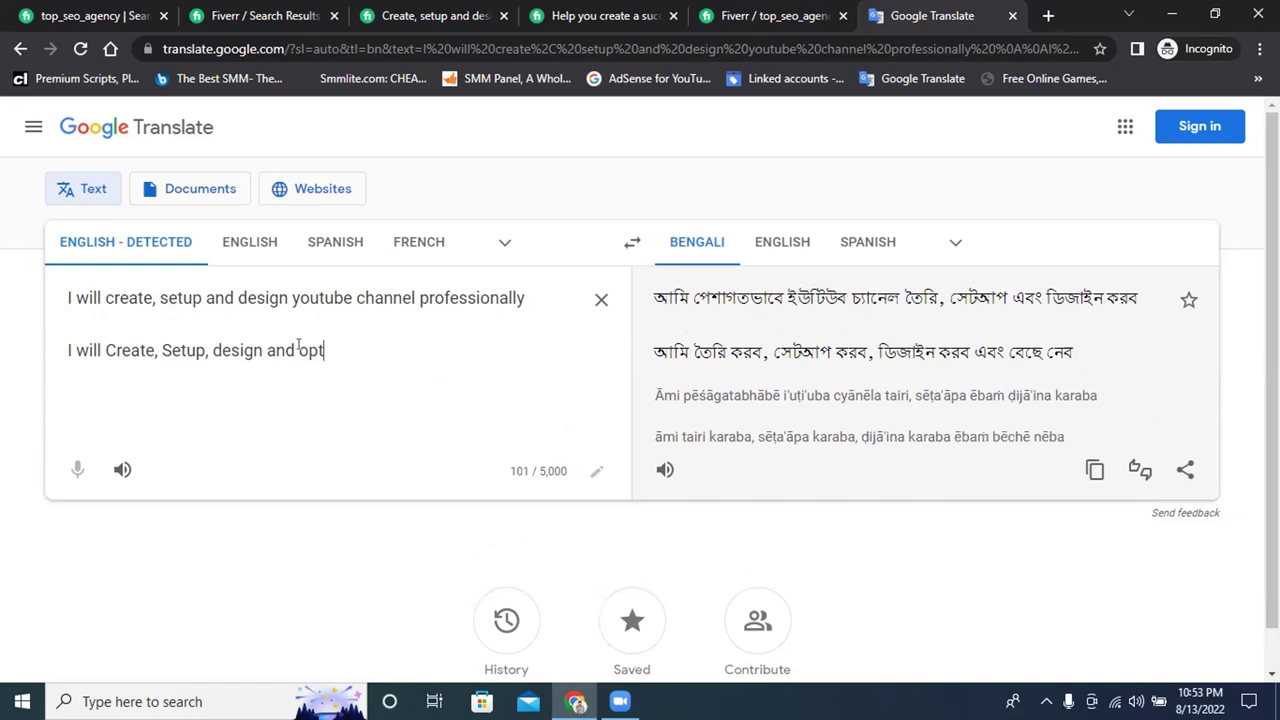
pyautogui.write('im')
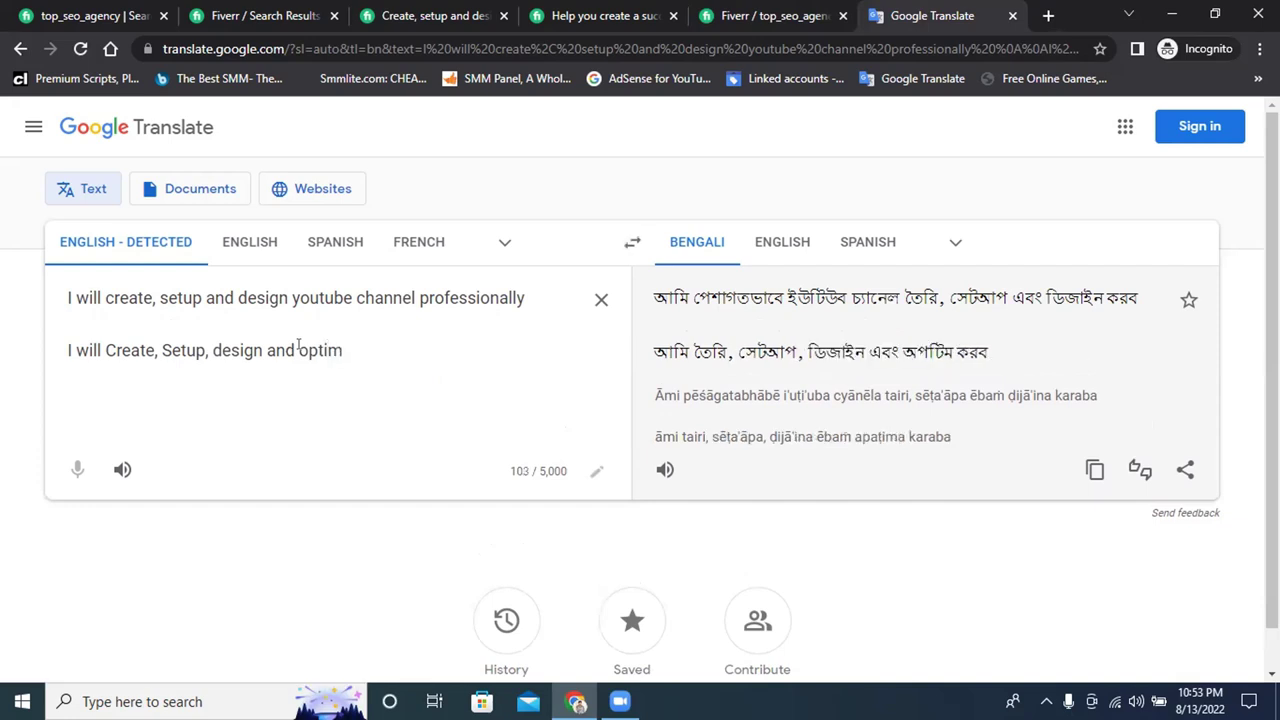
pyautogui.write('ize')
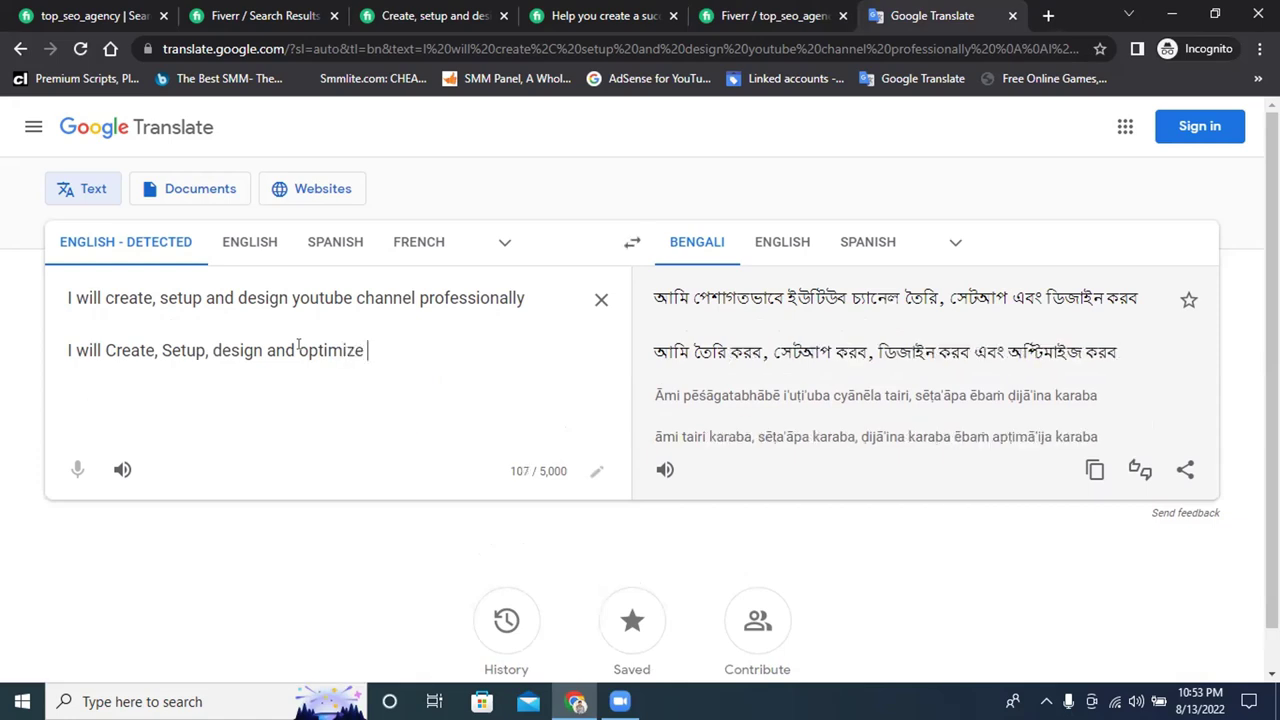
pyautogui.write(' yout')
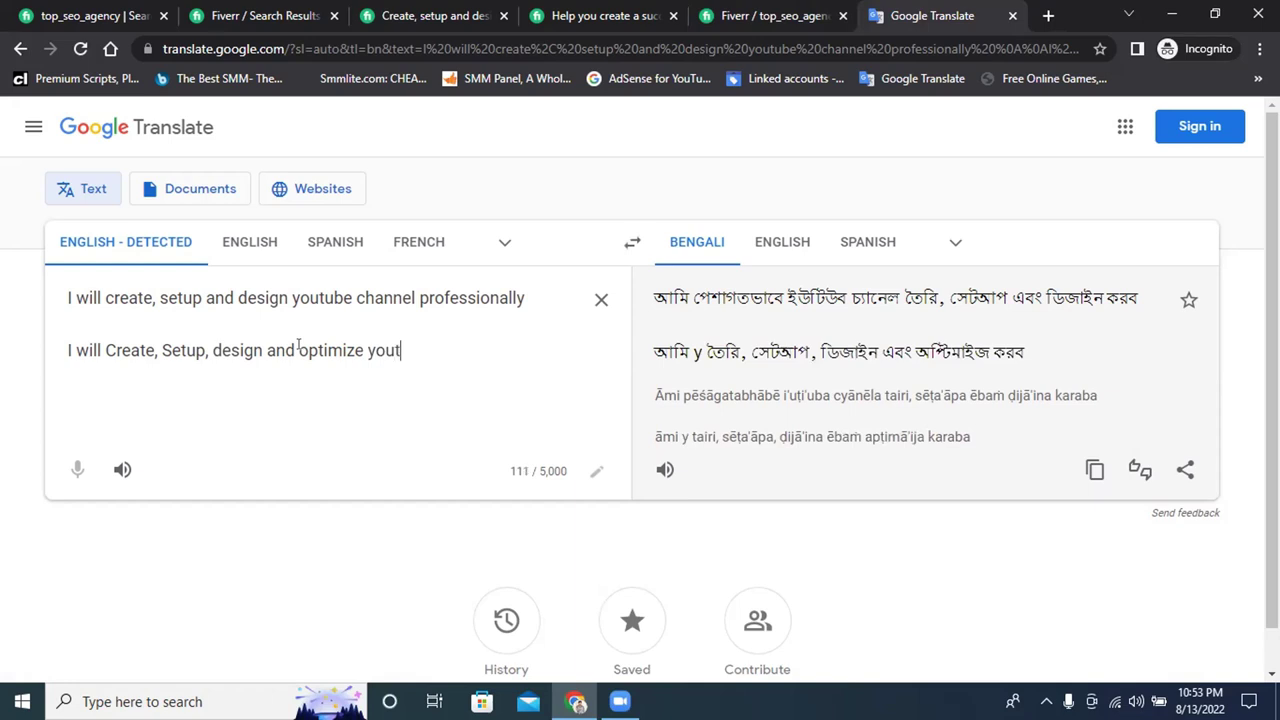
pyautogui.write('ube c')
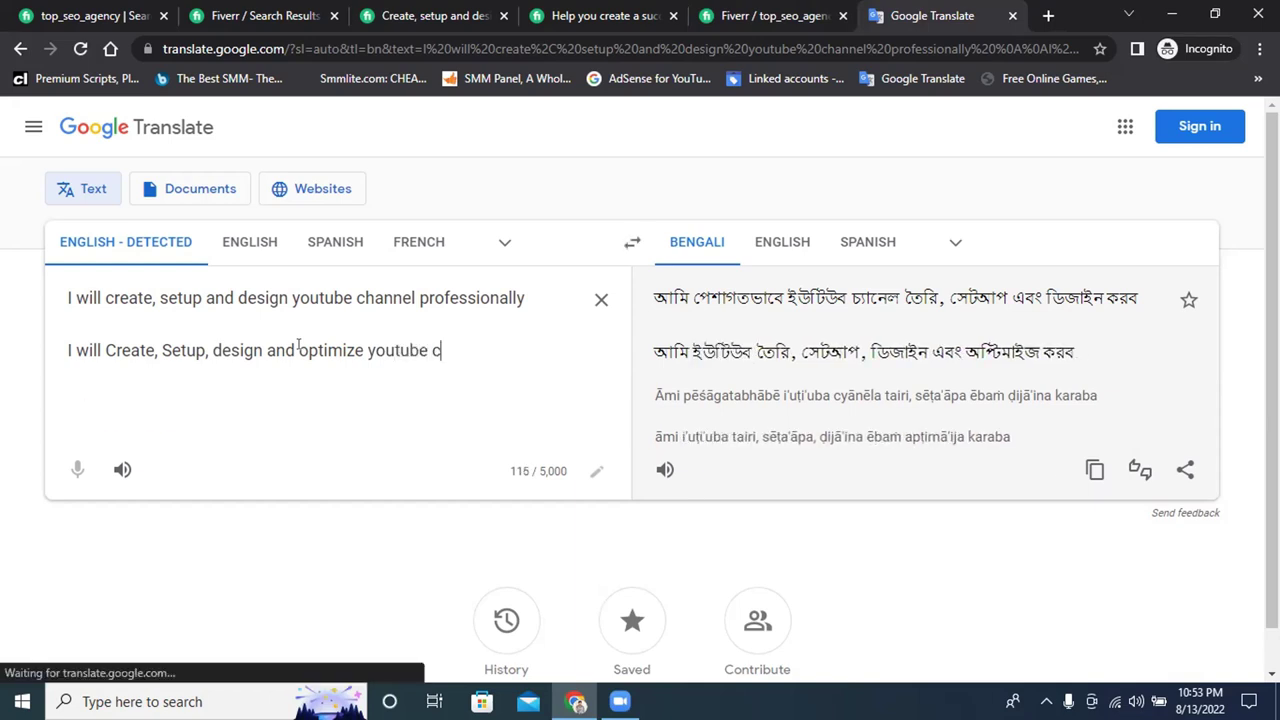
pyautogui.write('hannel')
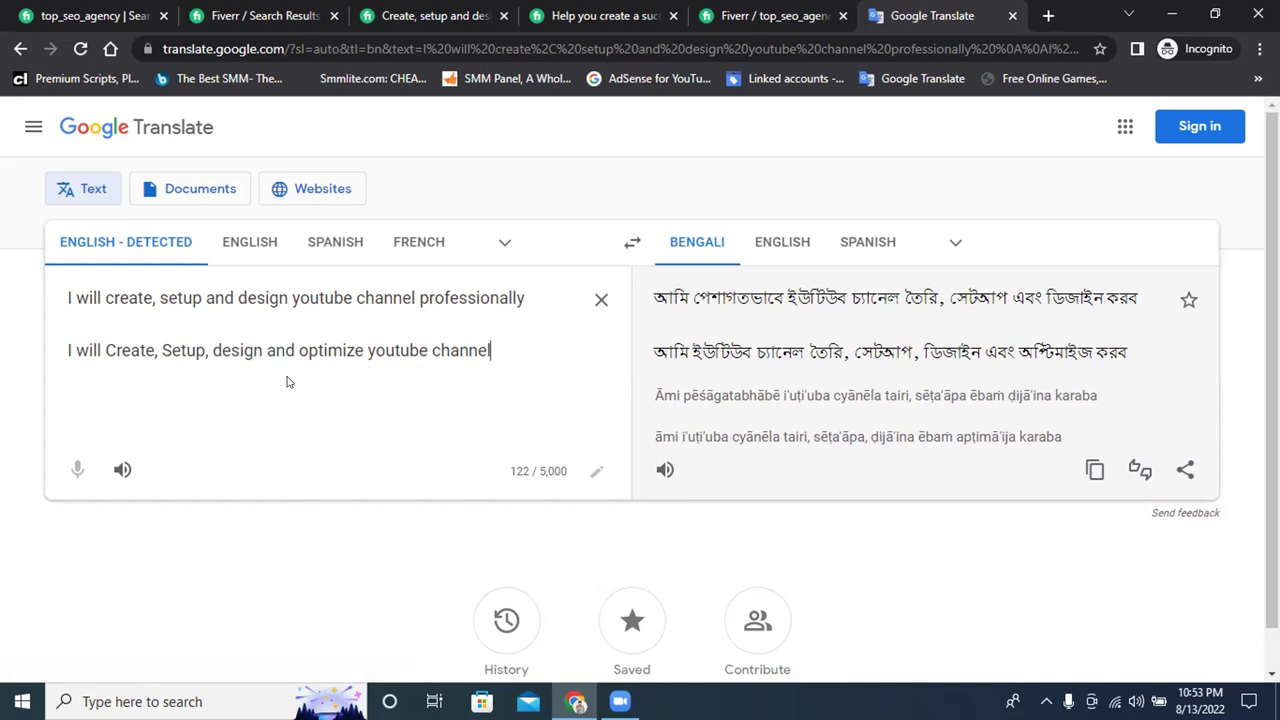
# Duplicate the "optimize youtube channel" title as a third title, leaving a blank line between the two
pyautogui.tripleClick(443, 350)
pyautogui.hotkey('ctrl', 'c')
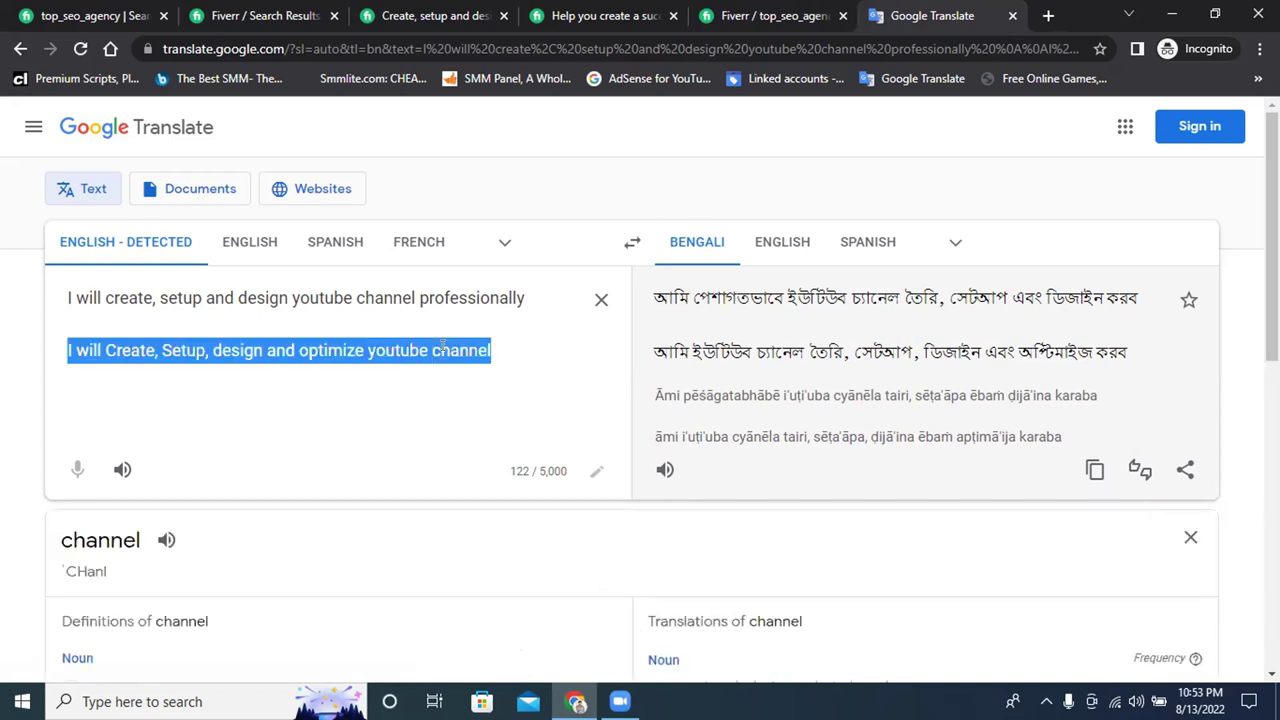
pyautogui.click(517, 340)
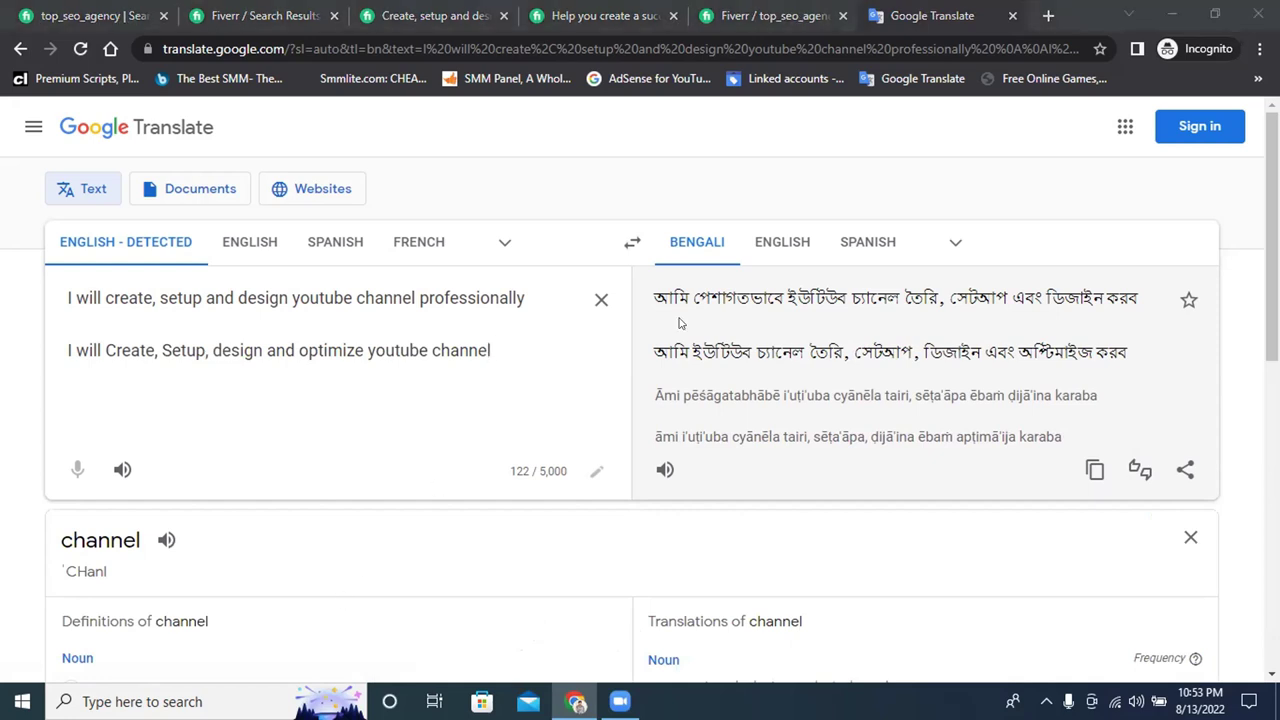
pyautogui.click(488, 346)
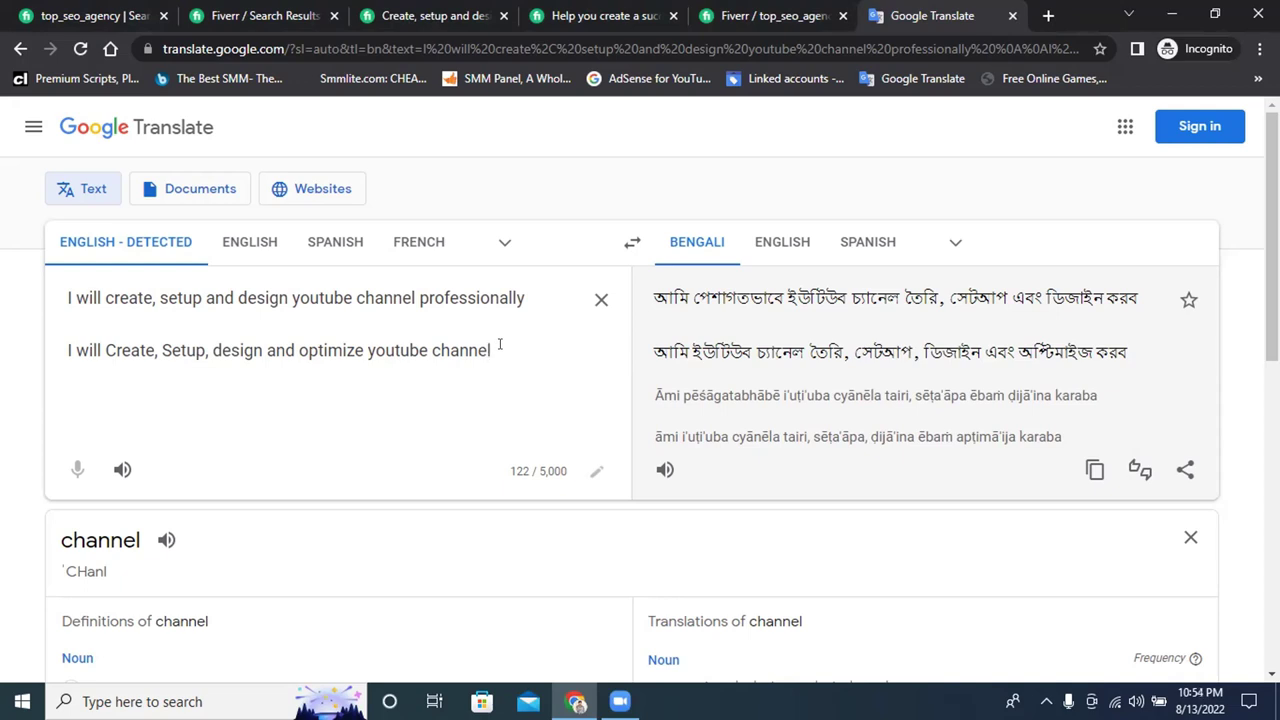
pyautogui.press('Return')
pyautogui.press('Return')
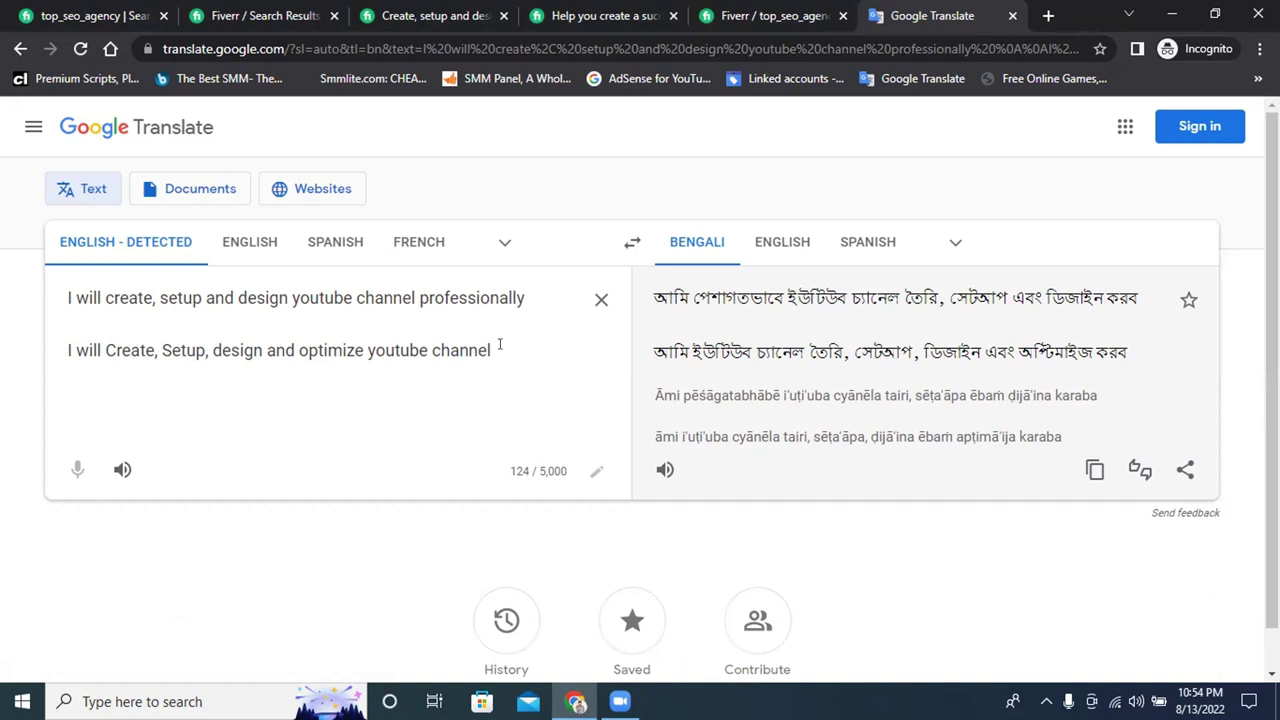
pyautogui.hotkey('ctrl', 'v')
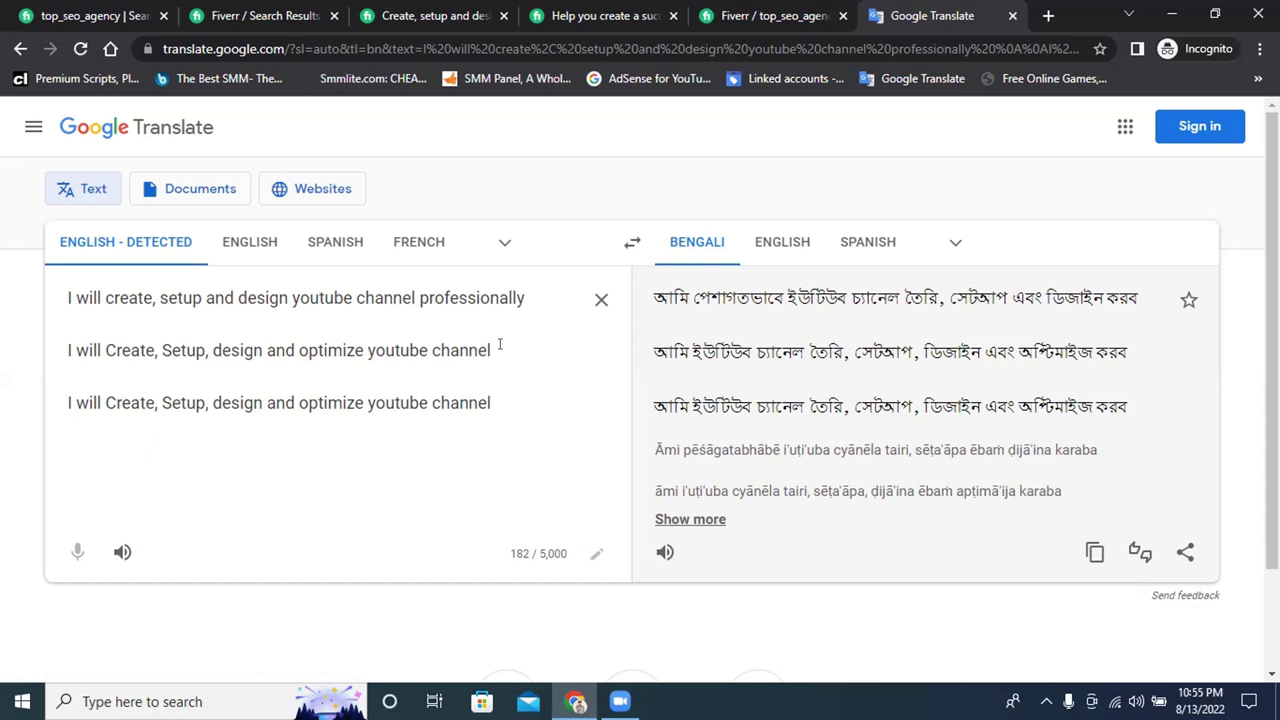
pyautogui.write('in usa')
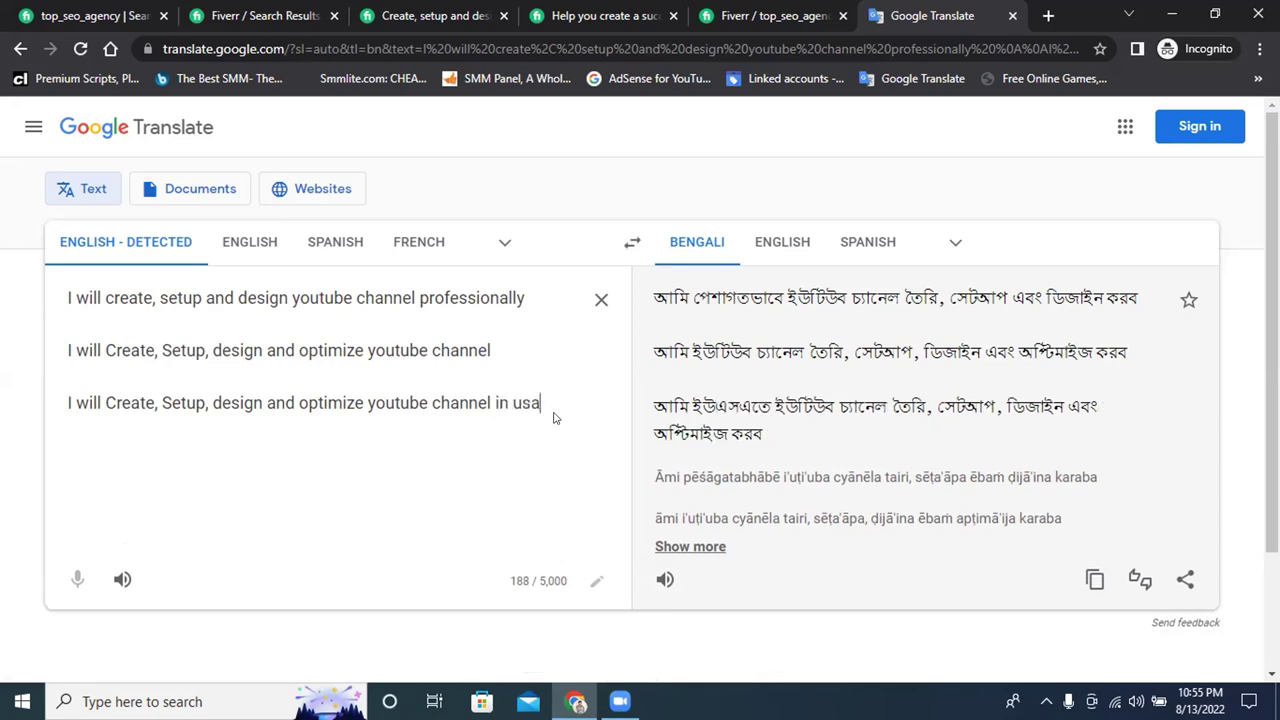
pyautogui.moveTo(546, 398); pyautogui.dragTo(490, 410)
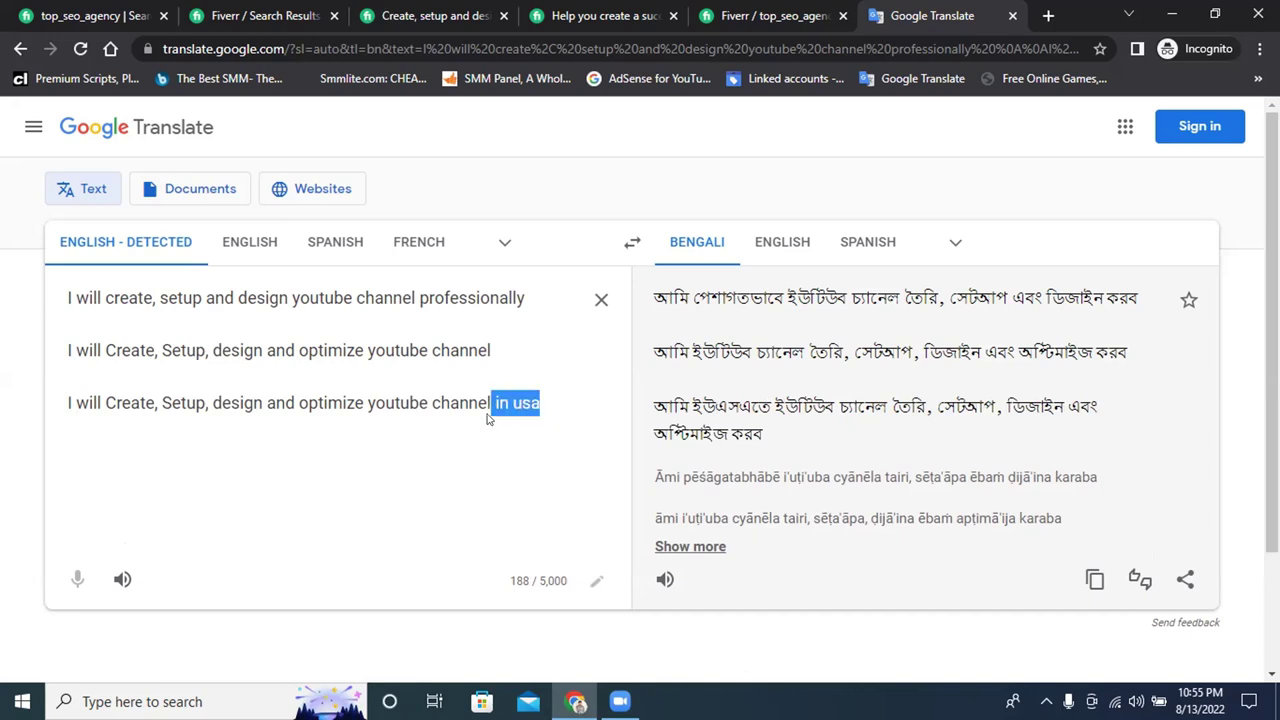
pyautogui.press('BackSpace')
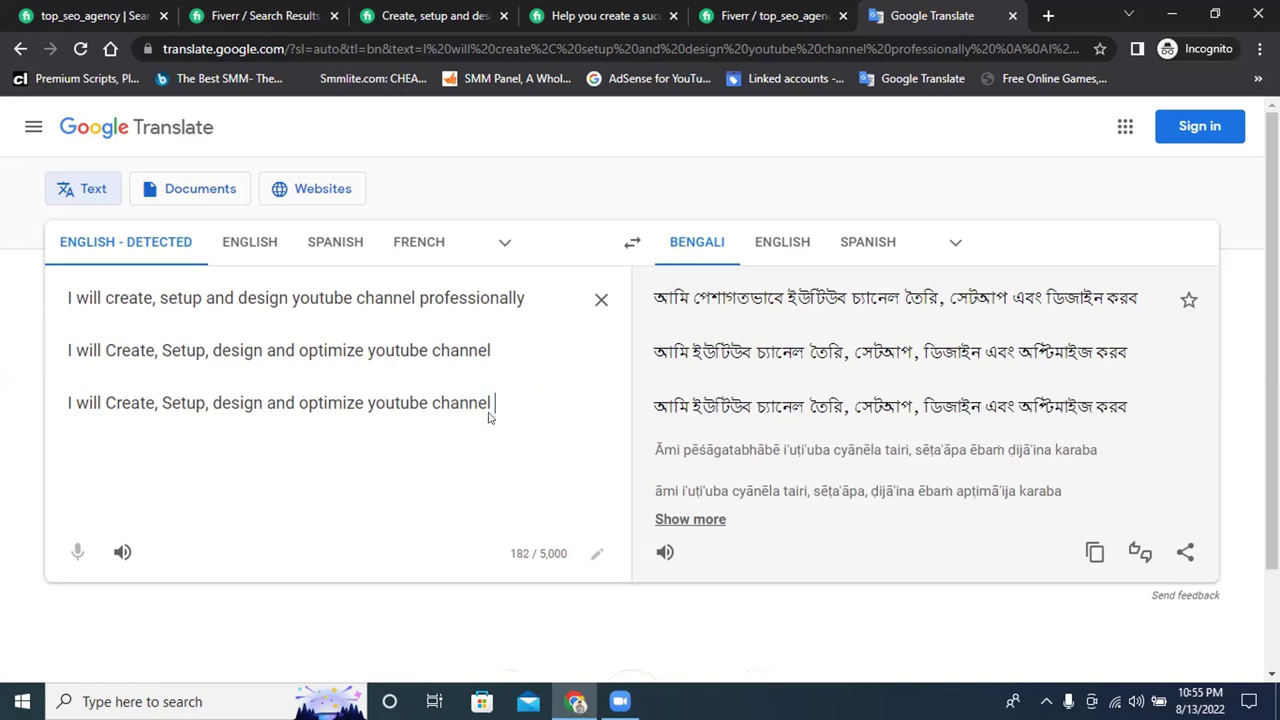
# Replace "optimize" with "manage" in the third title and duplicate that title on the line directly below
pyautogui.doubleClick(322, 402)
pyautogui.write('manage')
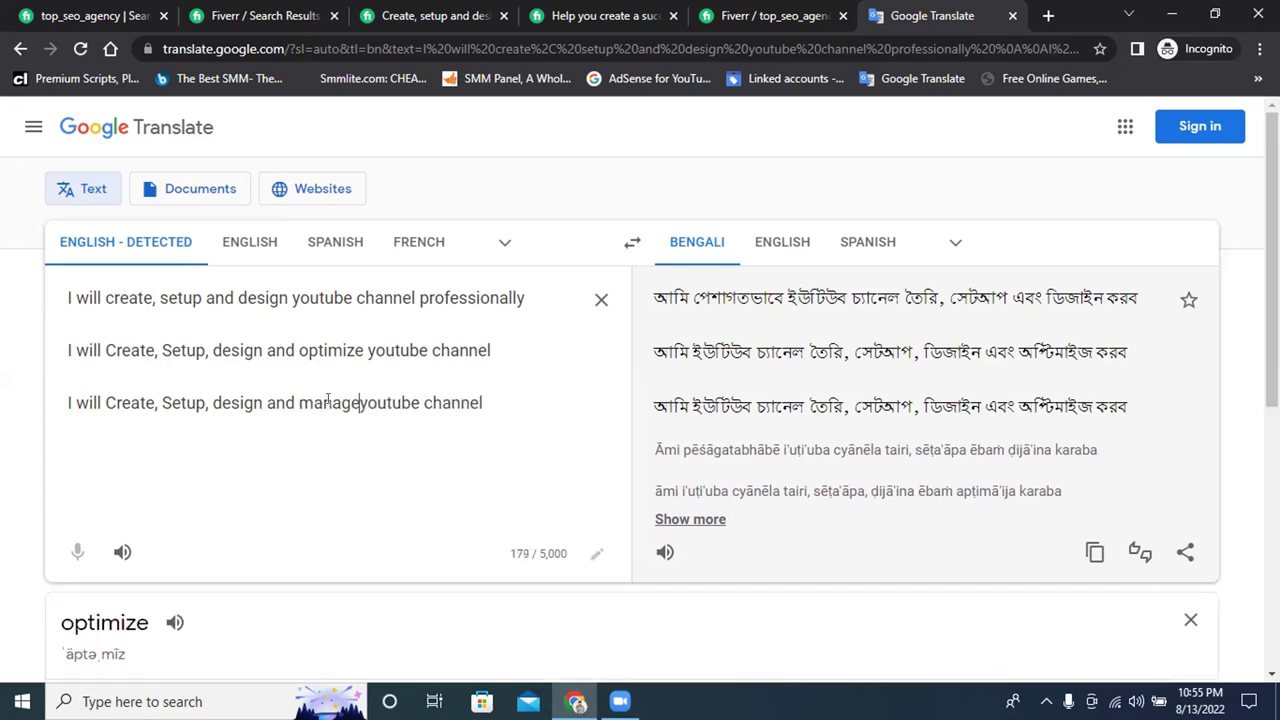
pyautogui.click(486, 402)
pyautogui.tripleClick(486, 402)
pyautogui.hotkey('ctrl', 'c')
pyautogui.click(490, 402)
pyautogui.press('Return')
pyautogui.hotkey('ctrl', 'v')
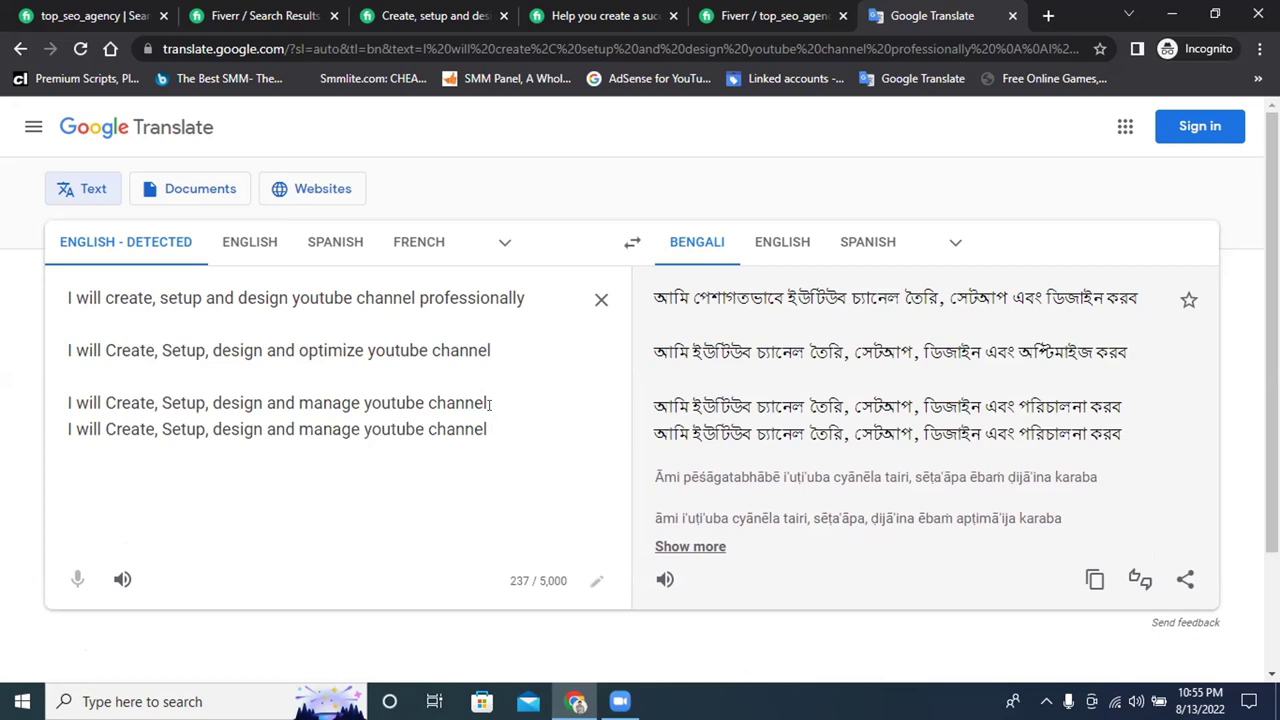
# Append "in 24 hourse" to the fourth title and separate it from the third title with a blank line
pyautogui.tripleClick(434, 403)
pyautogui.click(500, 402)
pyautogui.click(505, 421)
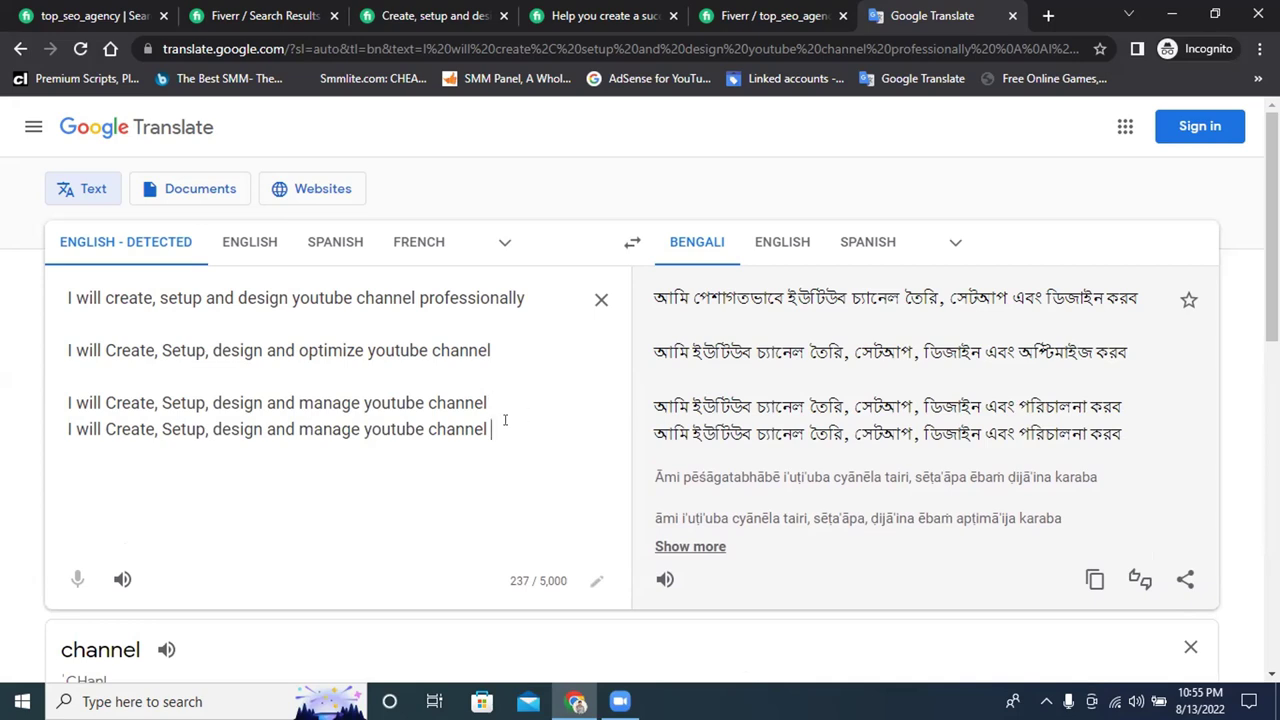
pyautogui.write('in')
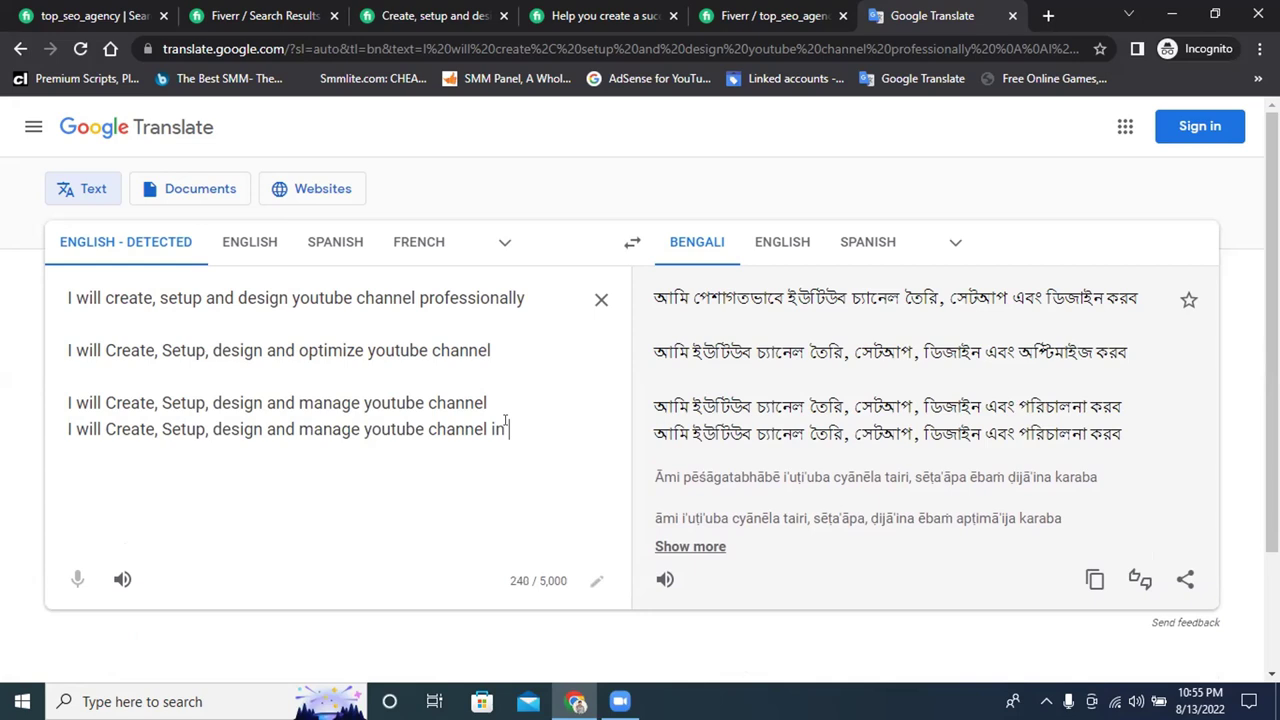
pyautogui.write(' 24 ')
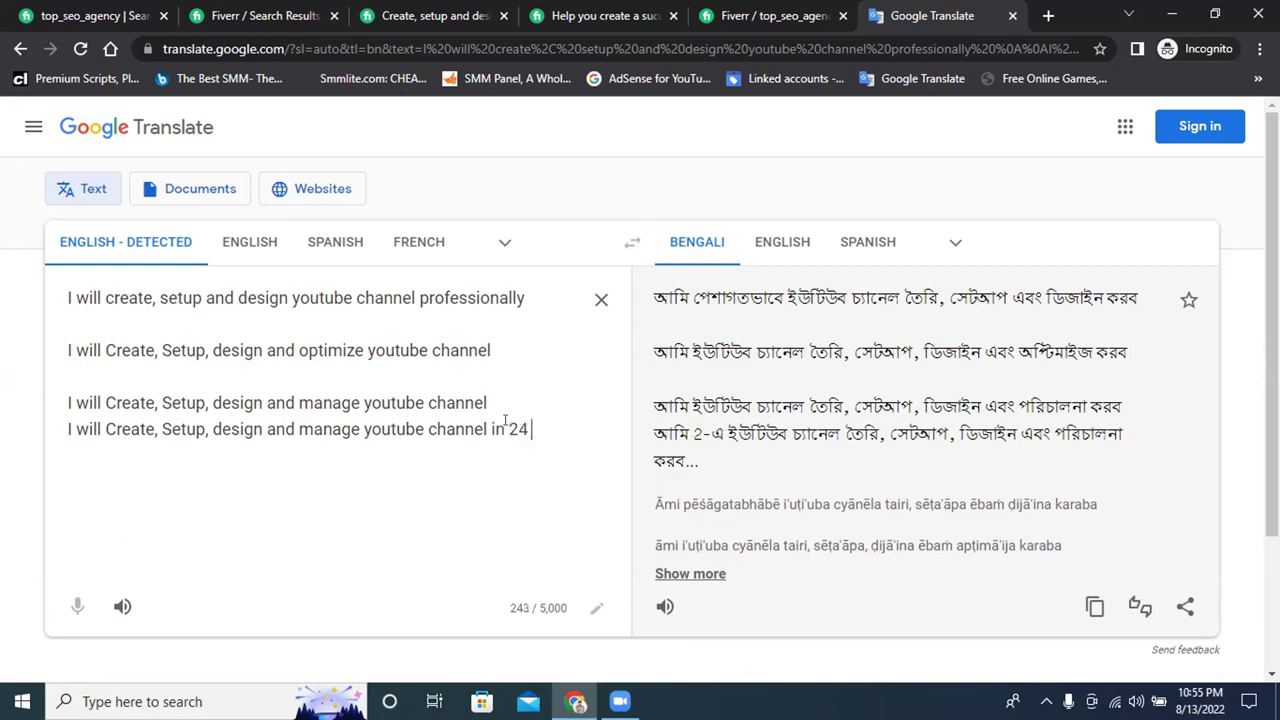
pyautogui.write('hourse')
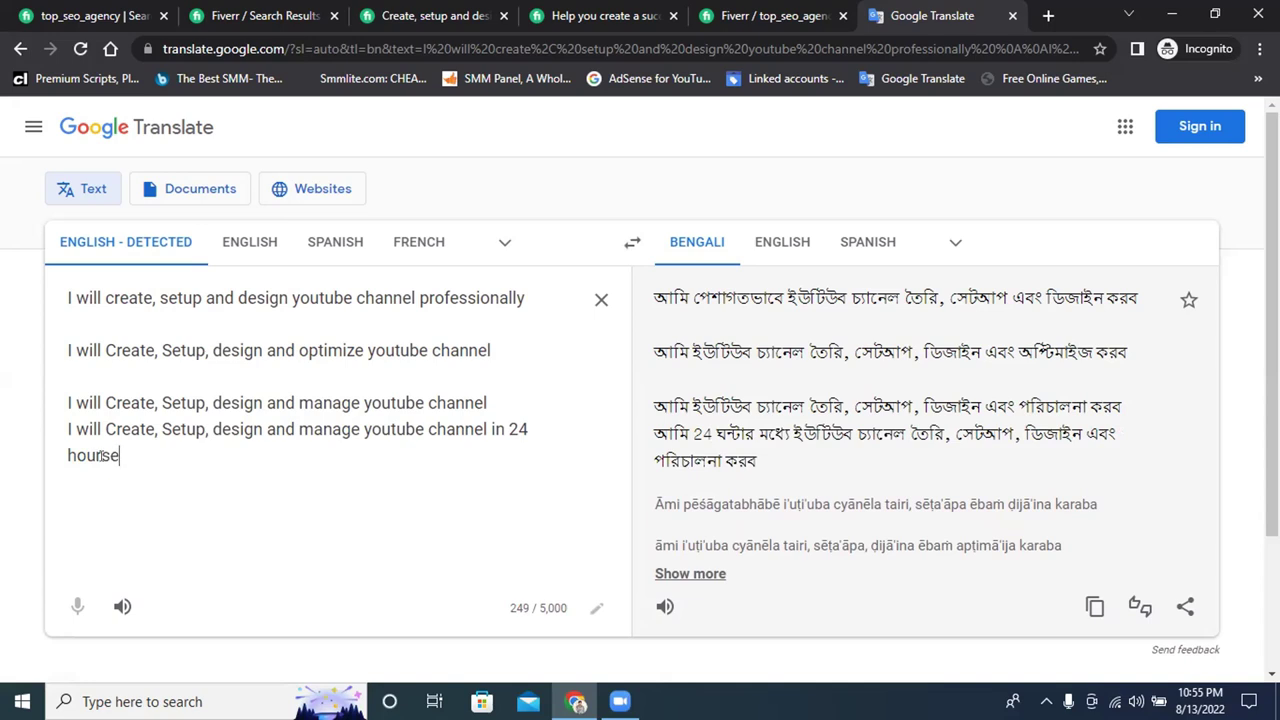
pyautogui.click(503, 403)
pyautogui.press('Return')
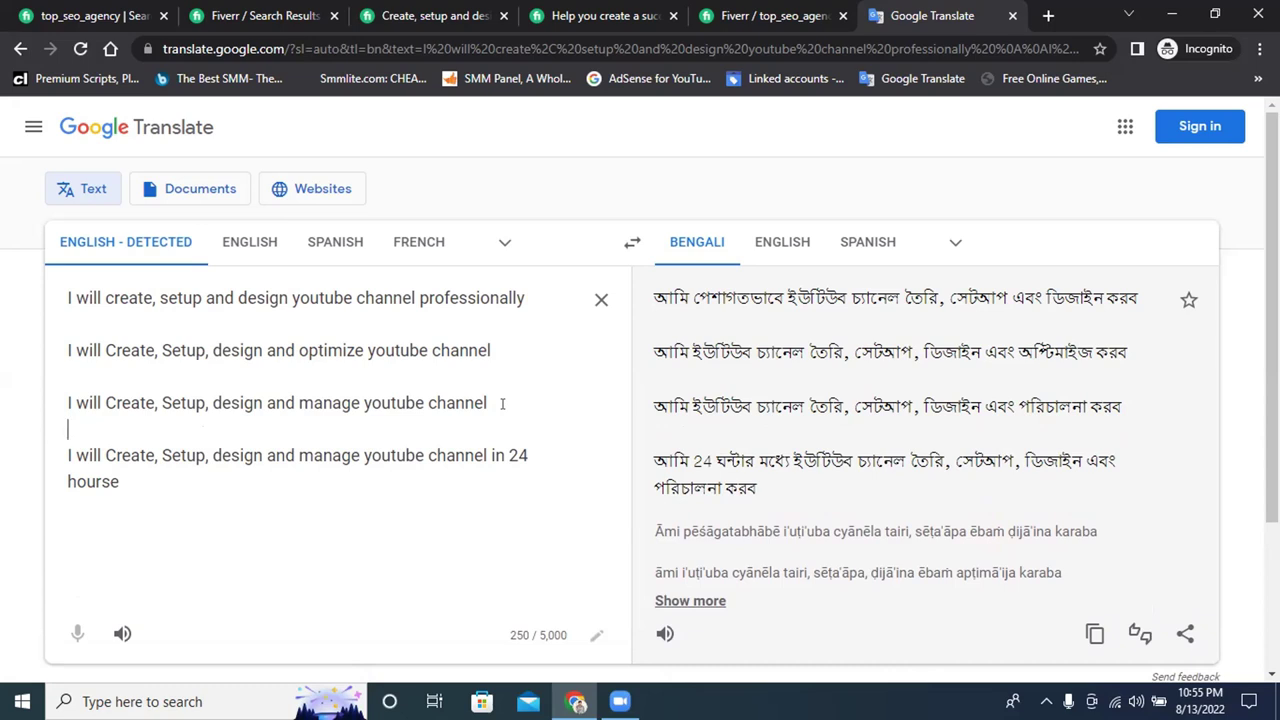
# Replace "manage" with "optimize" in the title that ends with "in 24 hourse"
pyautogui.click(316, 349)
pyautogui.doubleClick(316, 349)
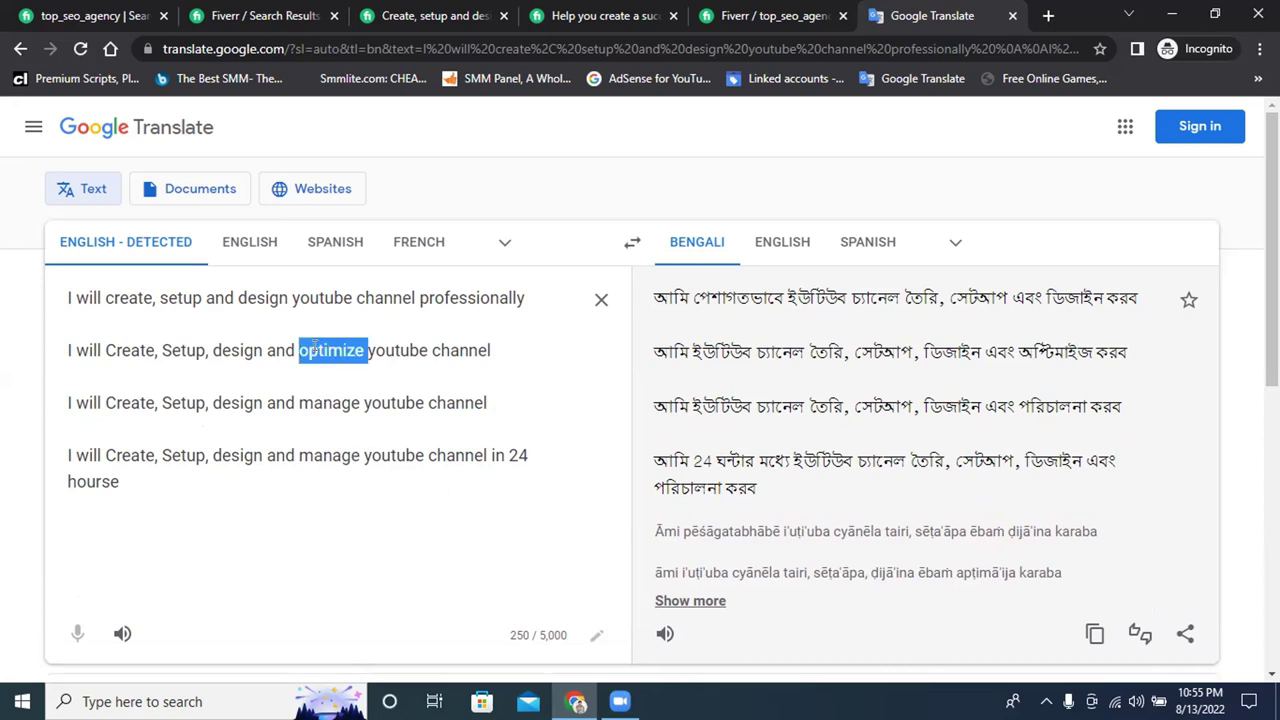
pyautogui.doubleClick(329, 449)
pyautogui.hotkey('ctrl', 'v')
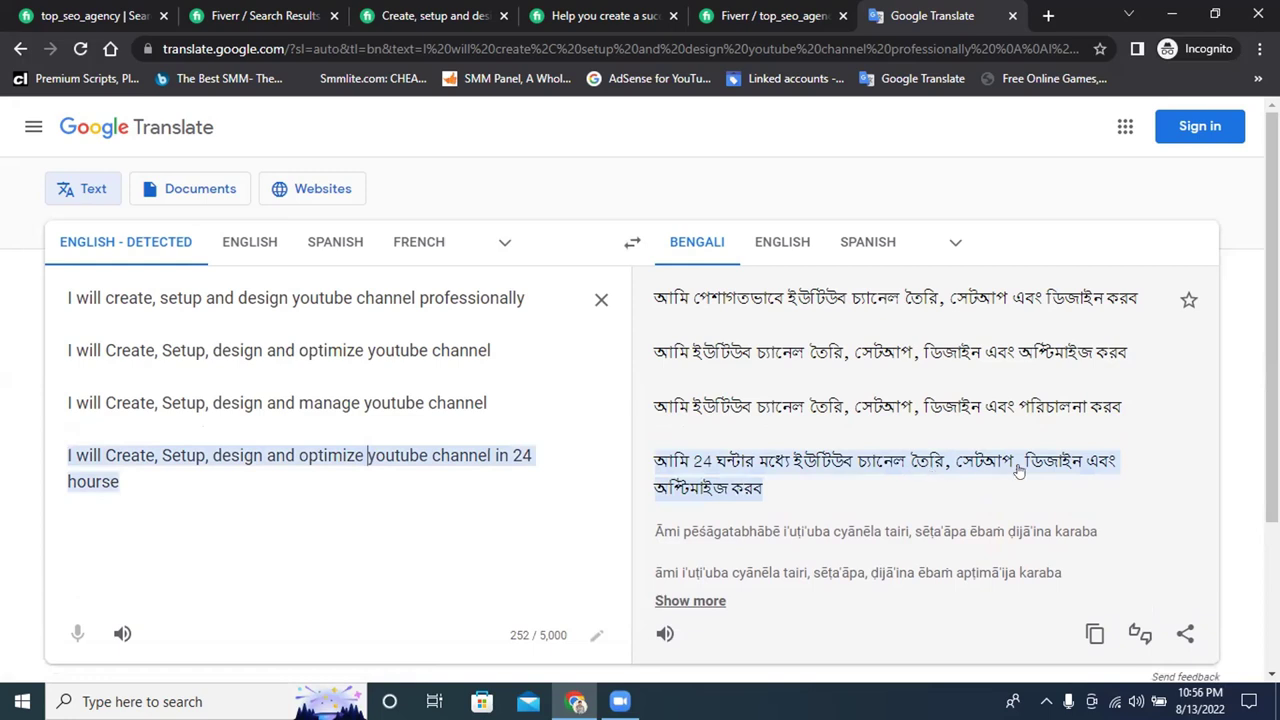
pyautogui.click(371, 462)
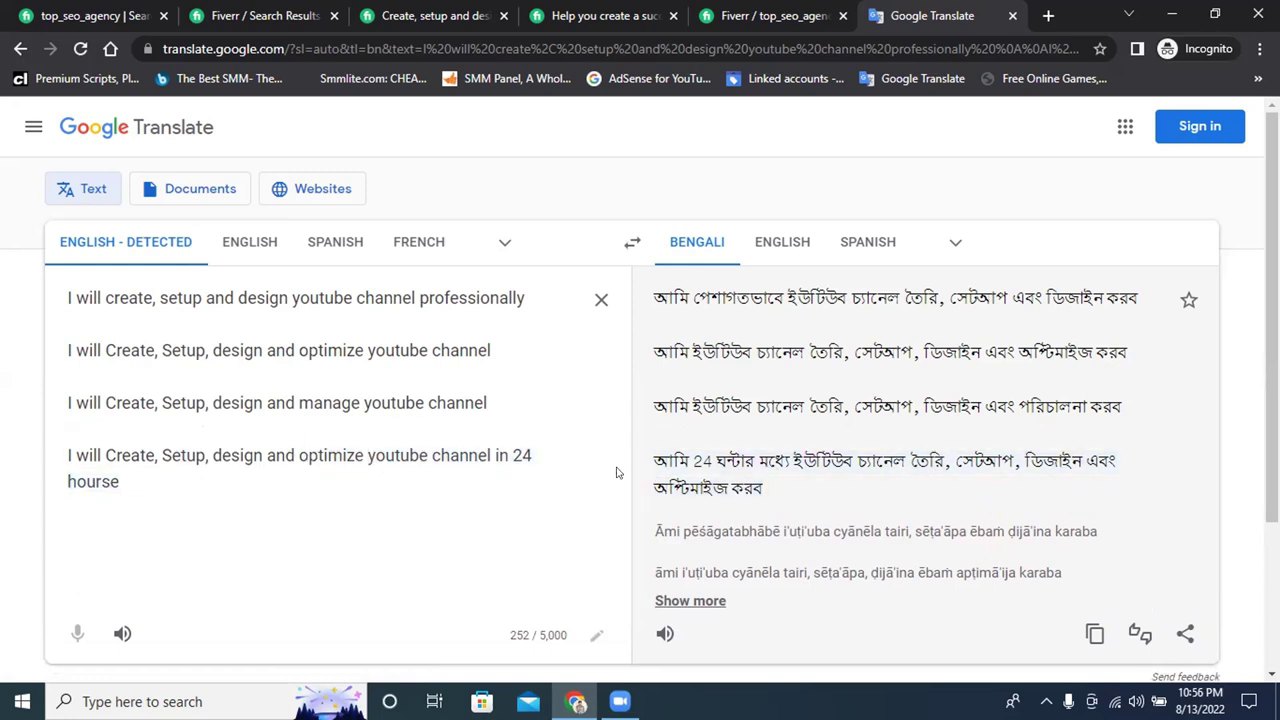
pyautogui.moveTo(323, 402); pyautogui.dragTo(495, 404)
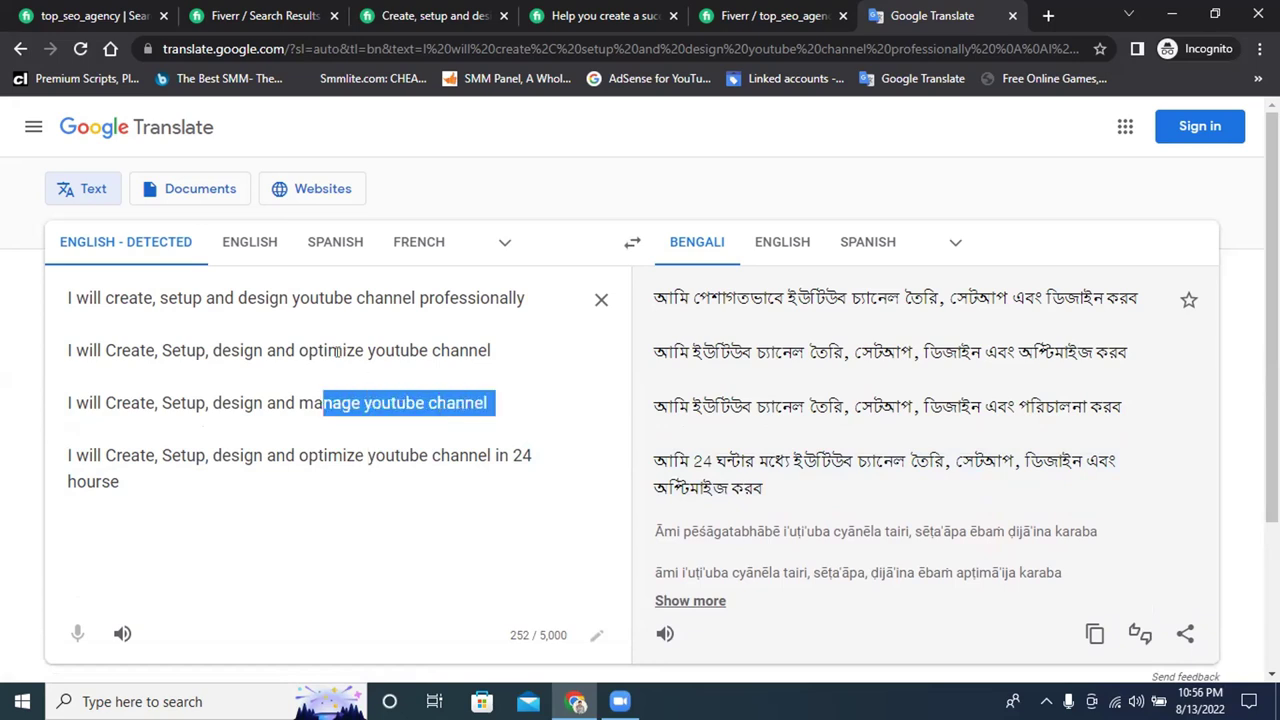
pyautogui.moveTo(341, 351); pyautogui.dragTo(493, 352)
pyautogui.click(191, 351)
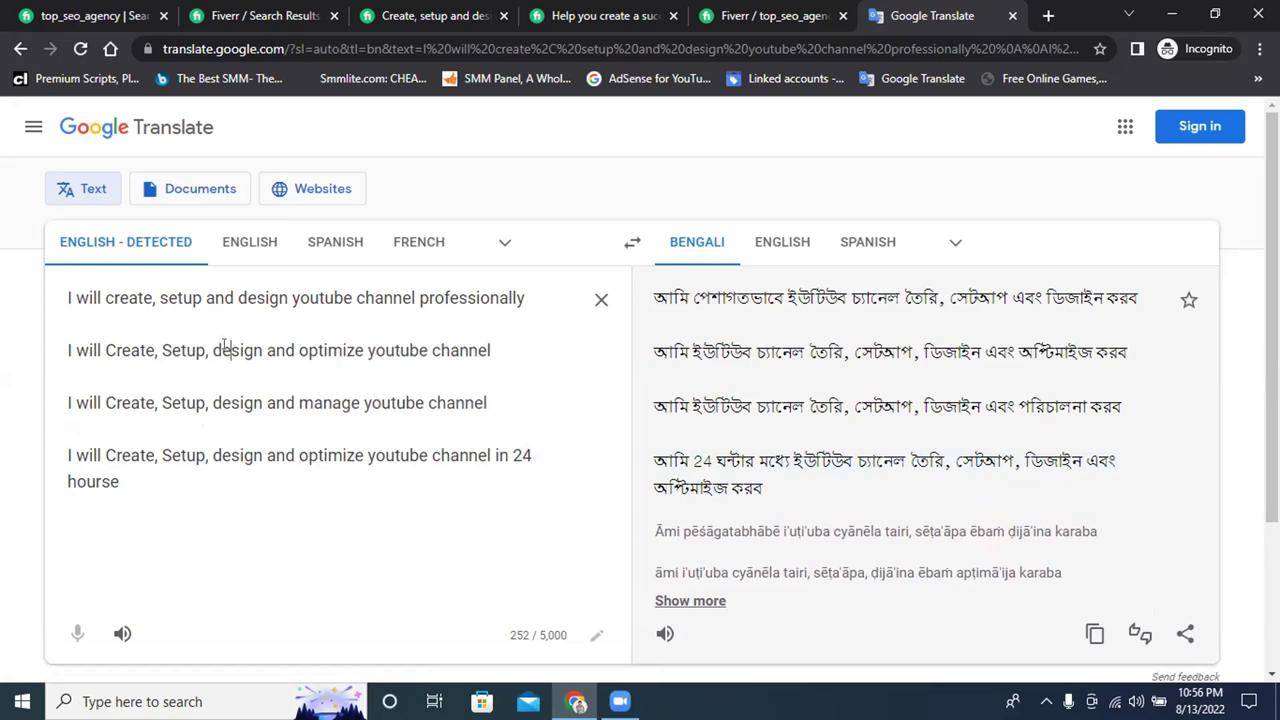
# Duplicate the "design and optimize youtube channel" title below the original, leaving a blank line between the two
pyautogui.rightClick(326, 350)
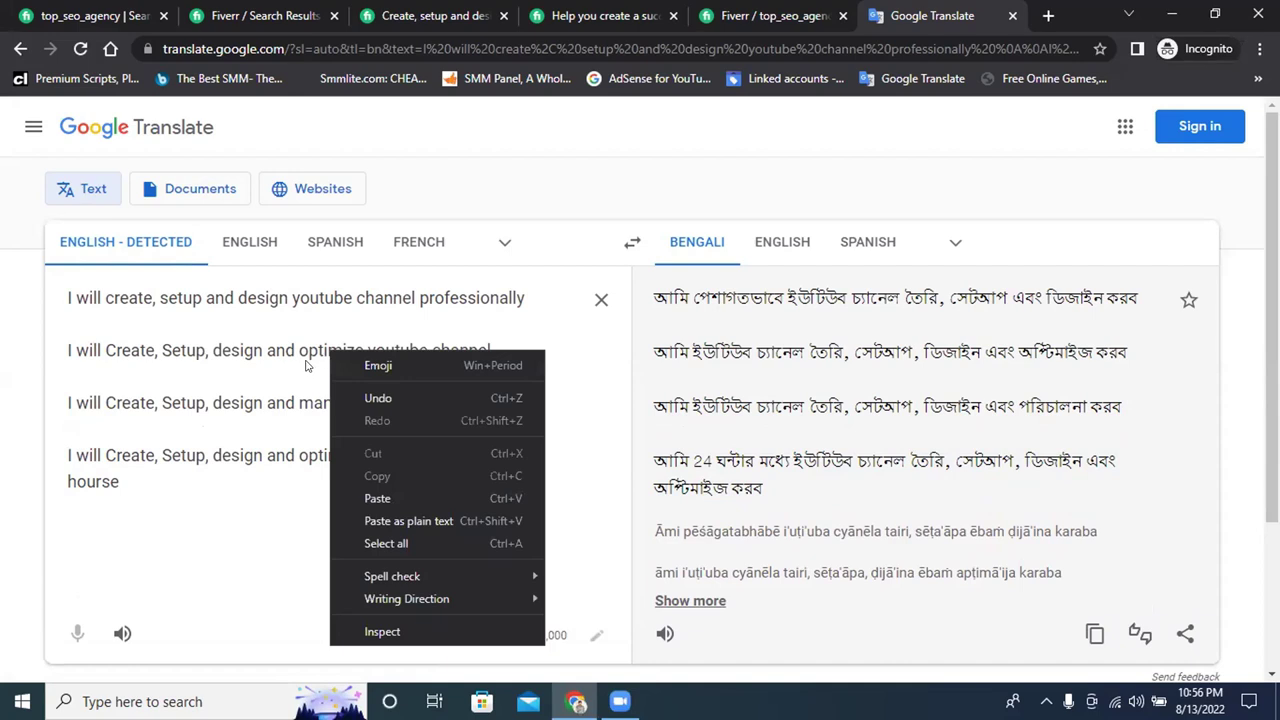
pyautogui.click(306, 346)
pyautogui.tripleClick(306, 345)
pyautogui.hotkey('ctrl', 'c')
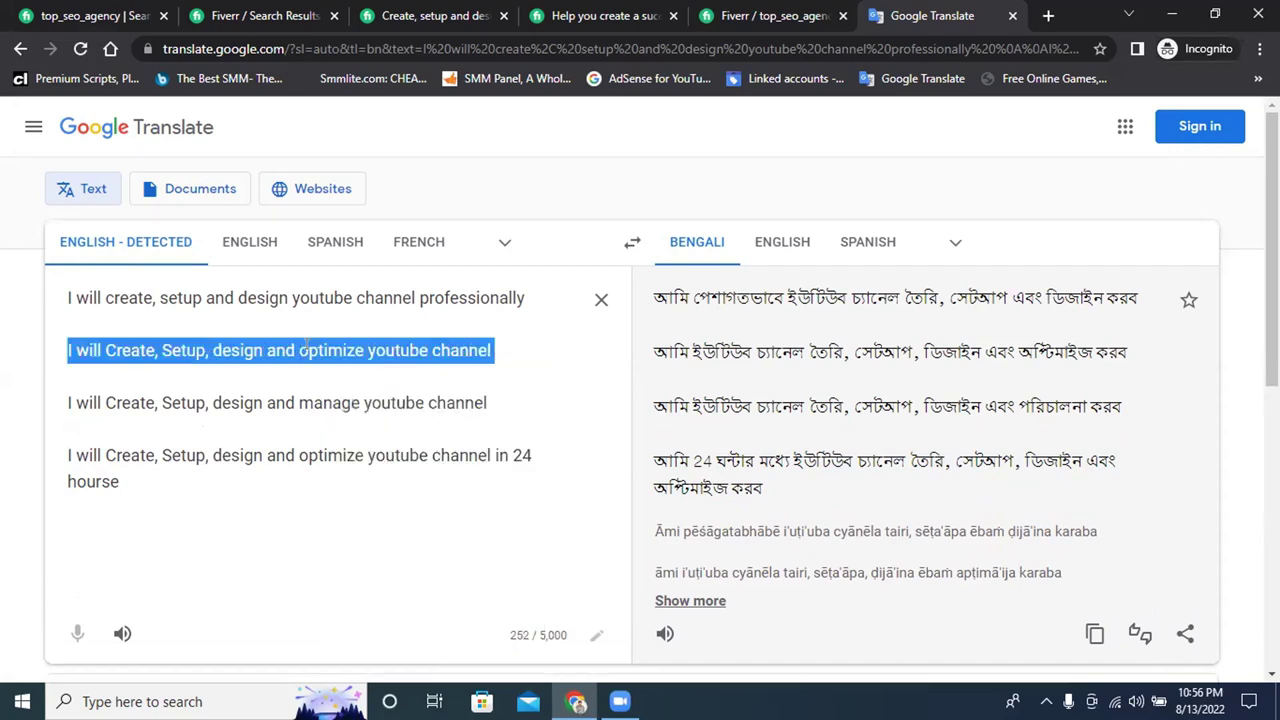
pyautogui.click(473, 366)
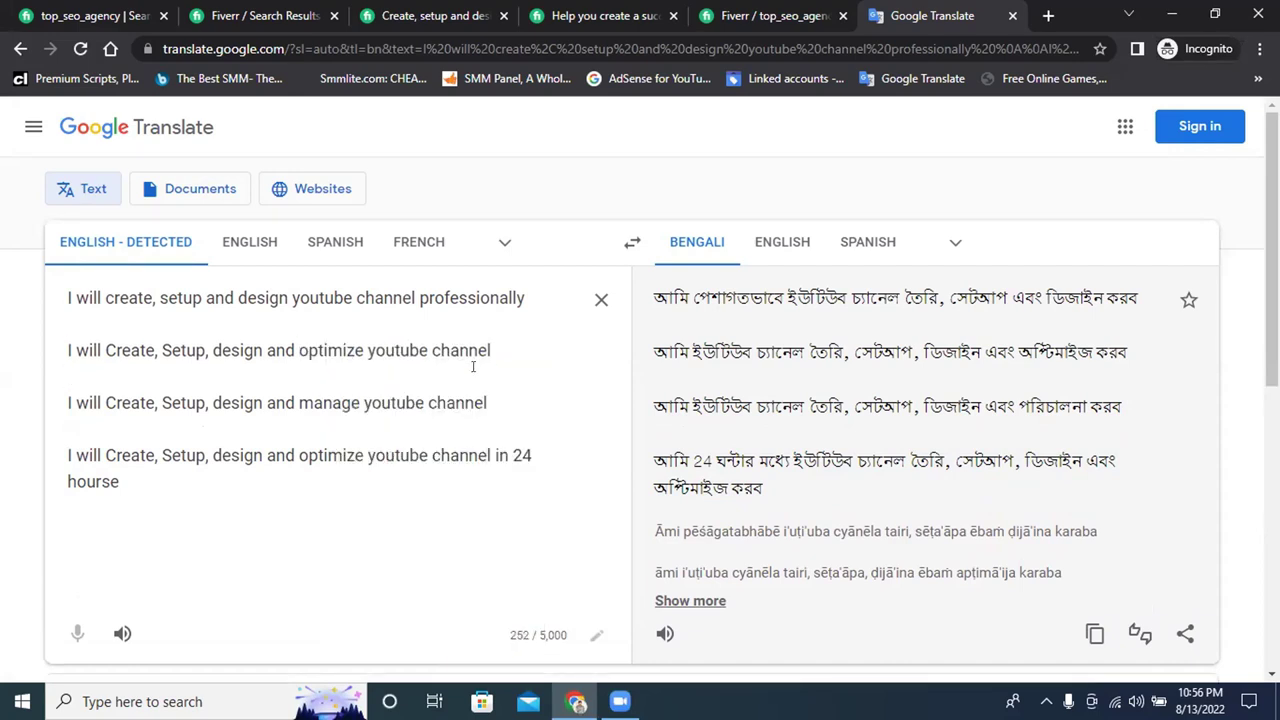
pyautogui.hotkey('ctrl', 'v')
pyautogui.click(508, 352)
pyautogui.press('Return')
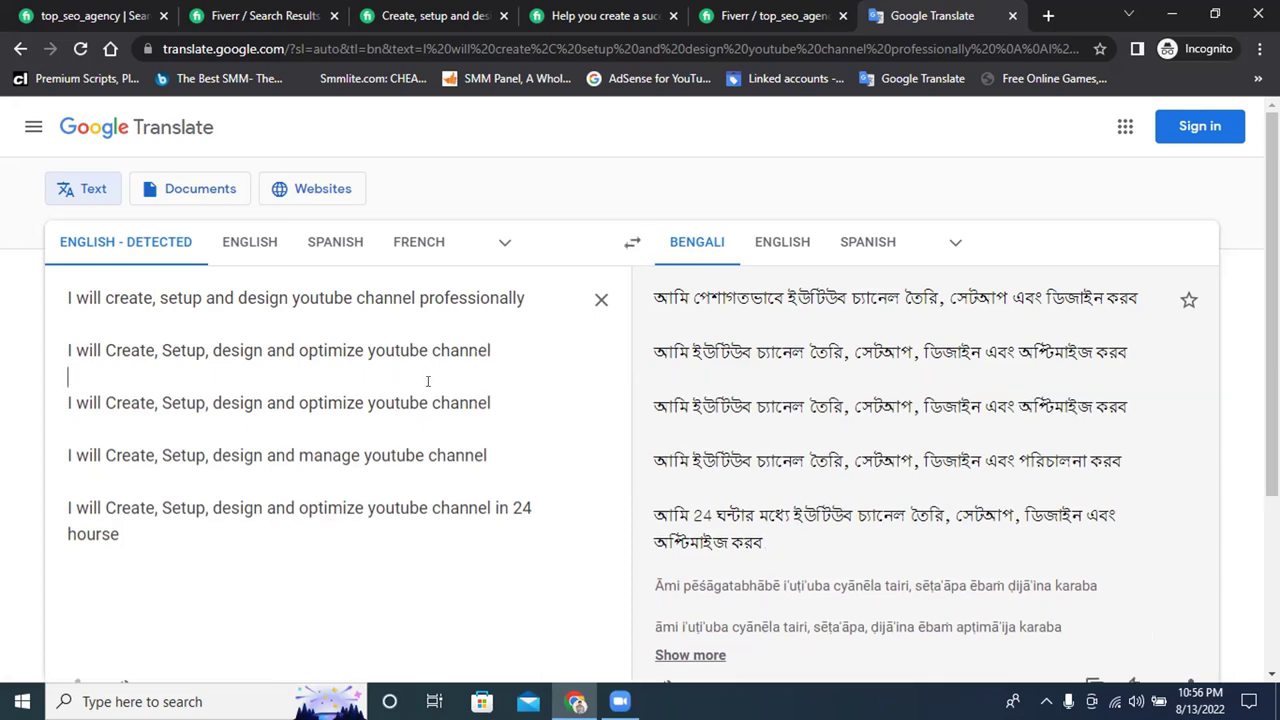
# Insert a copy of "optimize" before "design" in the duplicated third title
pyautogui.doubleClick(236, 402)
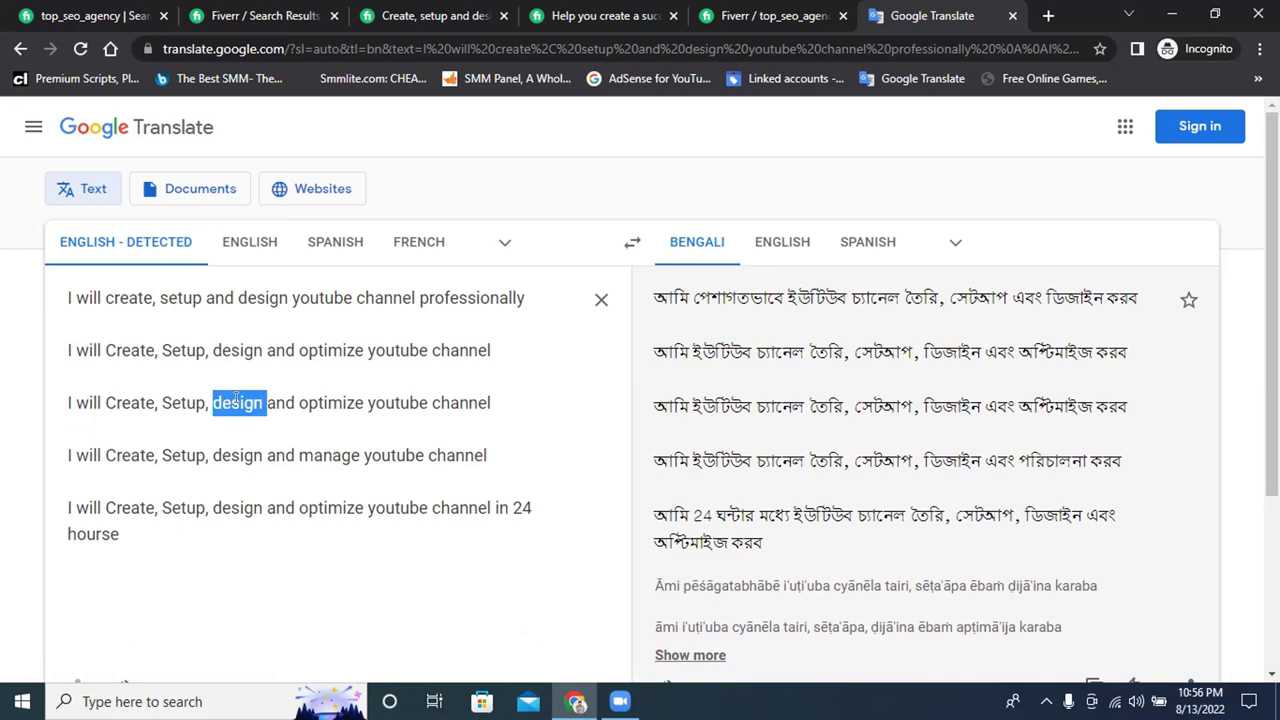
pyautogui.rightClick(236, 404)
pyautogui.click(328, 403)
pyautogui.rightClick(328, 403)
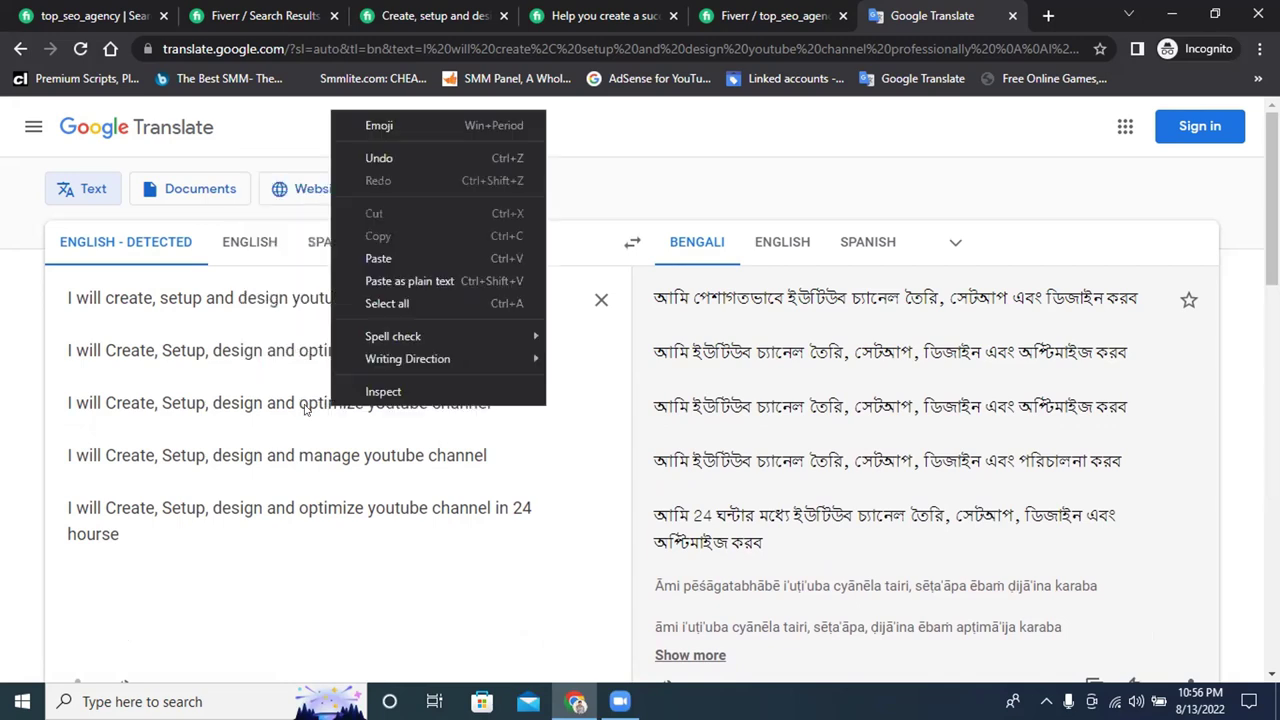
pyautogui.doubleClick(328, 403)
pyautogui.rightClick(308, 404)
pyautogui.click(358, 180)
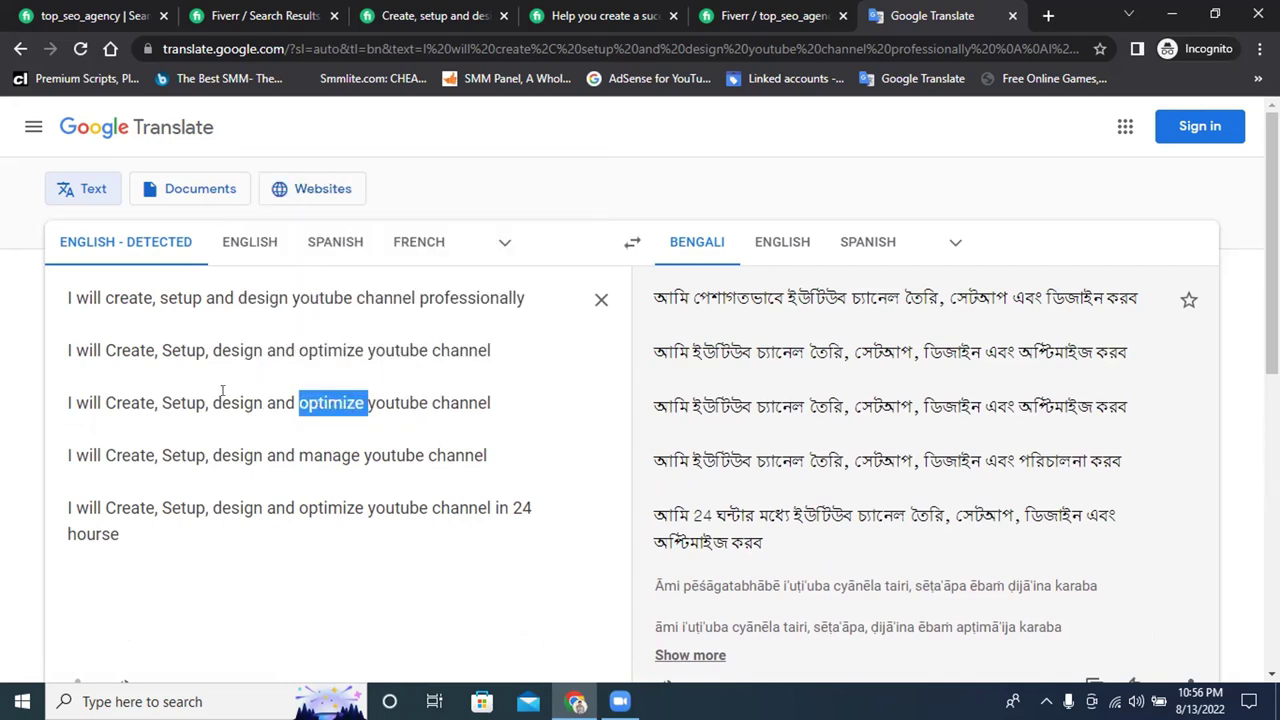
pyautogui.click(210, 402)
pyautogui.hotkey('ctrl', 'v')
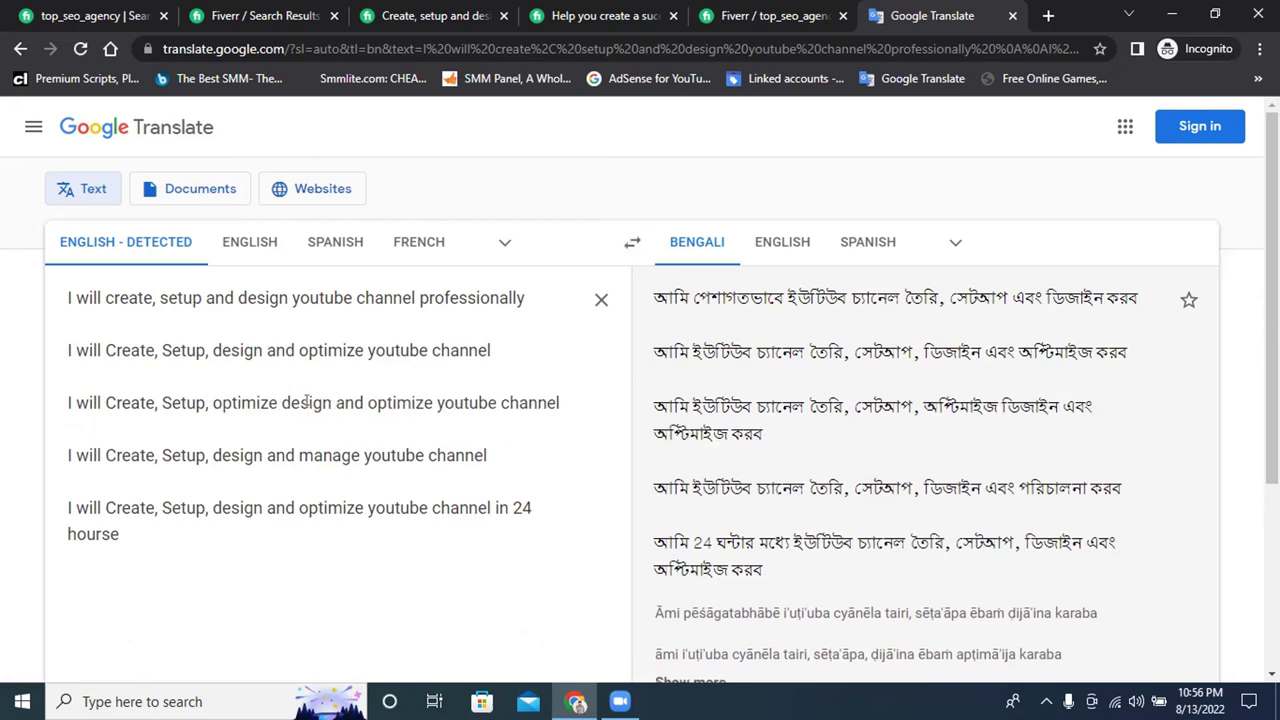
# Move "design" in the third title so it replaces the second "optimize", making it "optimize and design youtube channel"
pyautogui.doubleClick(308, 403)
pyautogui.rightClick(308, 404)
pyautogui.click(352, 156)
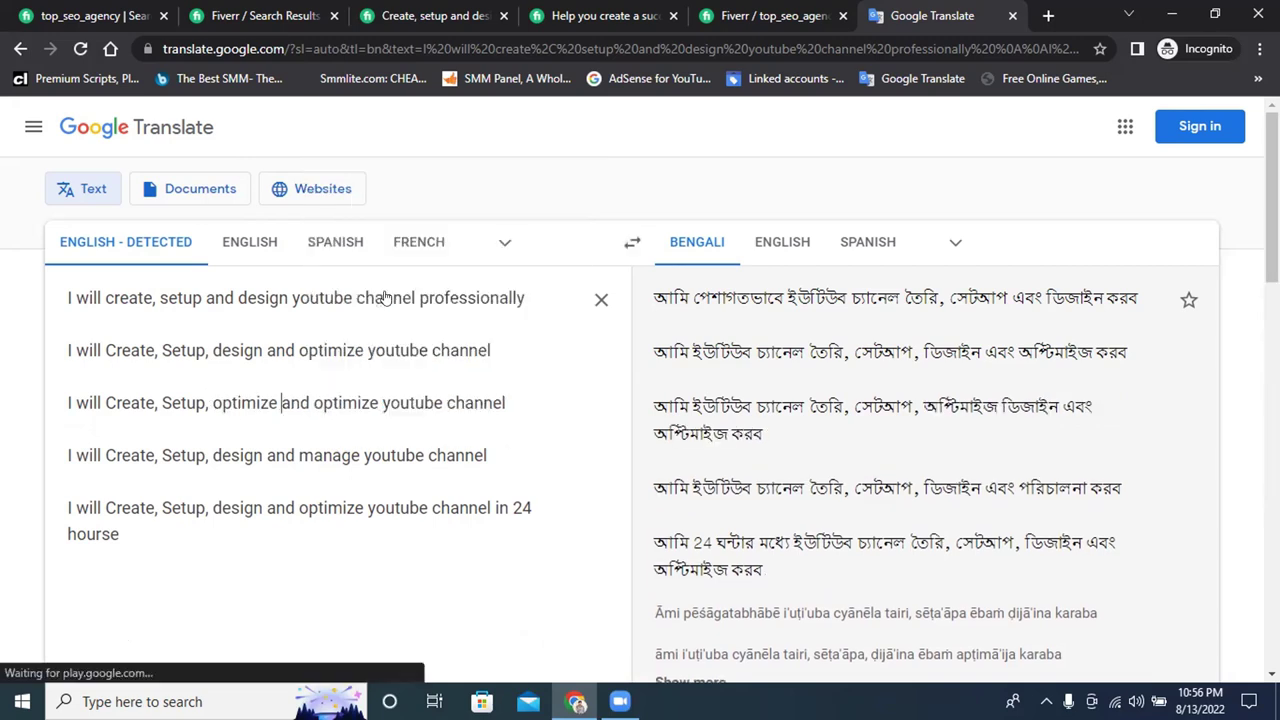
pyautogui.doubleClick(328, 403)
pyautogui.hotkey('ctrl', 'v')
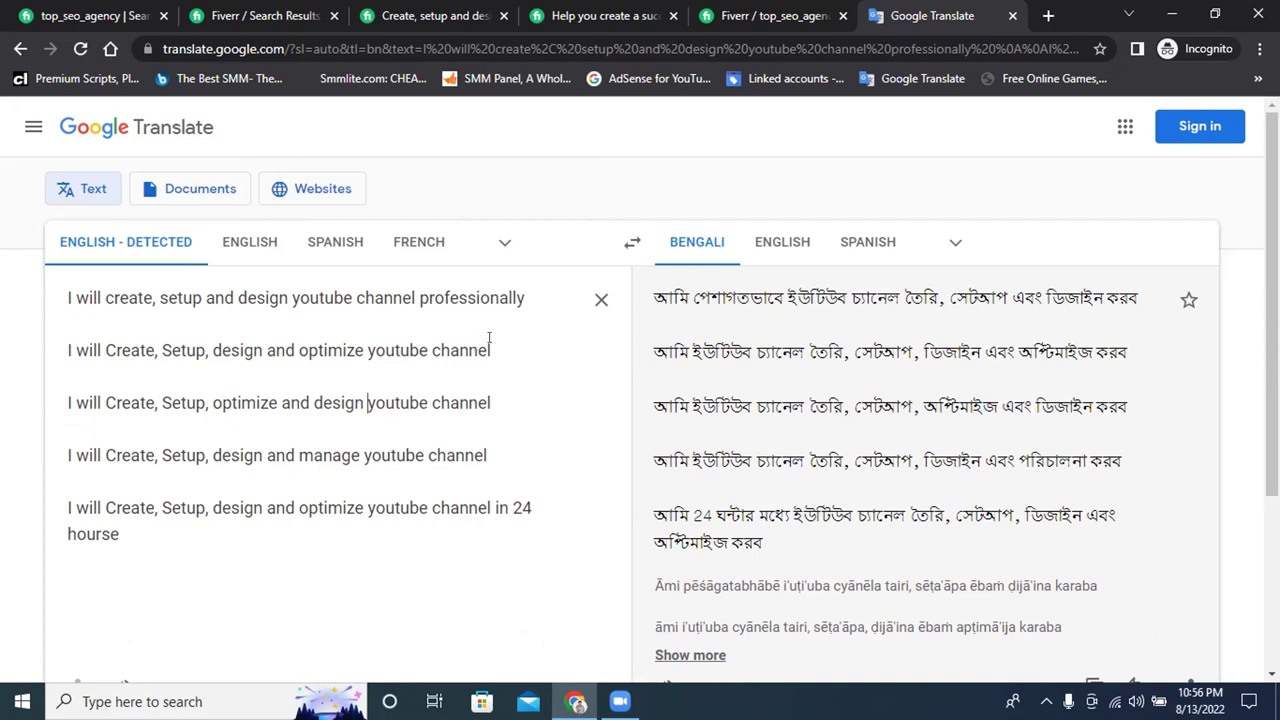
pyautogui.doubleClick(472, 300)
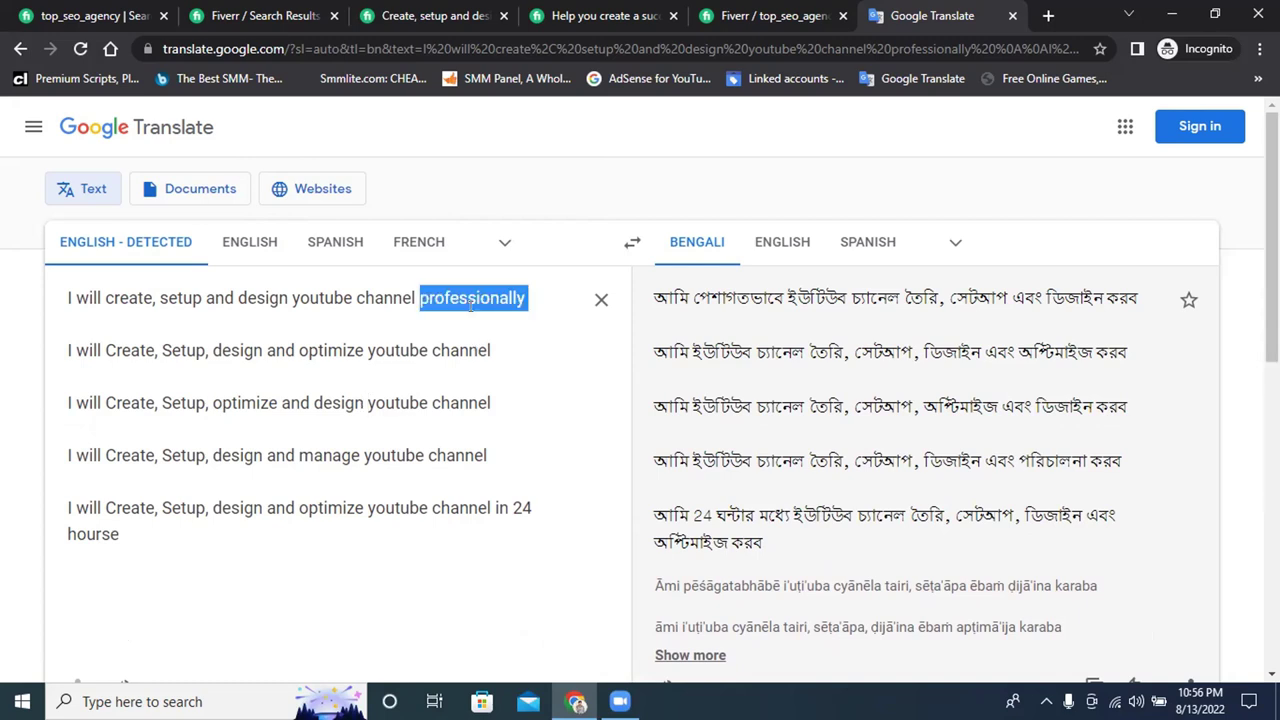
pyautogui.rightClick(470, 305)
pyautogui.click(560, 375)
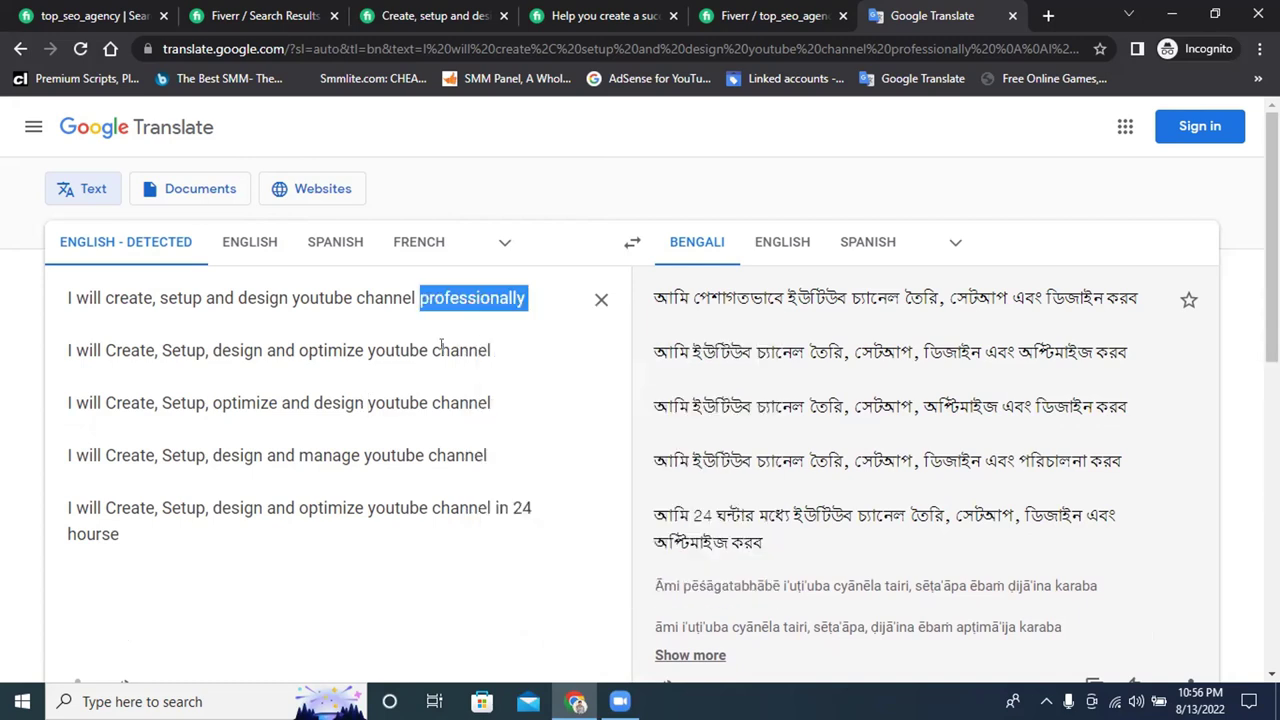
# Duplicate the "optimize and design youtube channel" title on the line directly below it
pyautogui.tripleClick(358, 403)
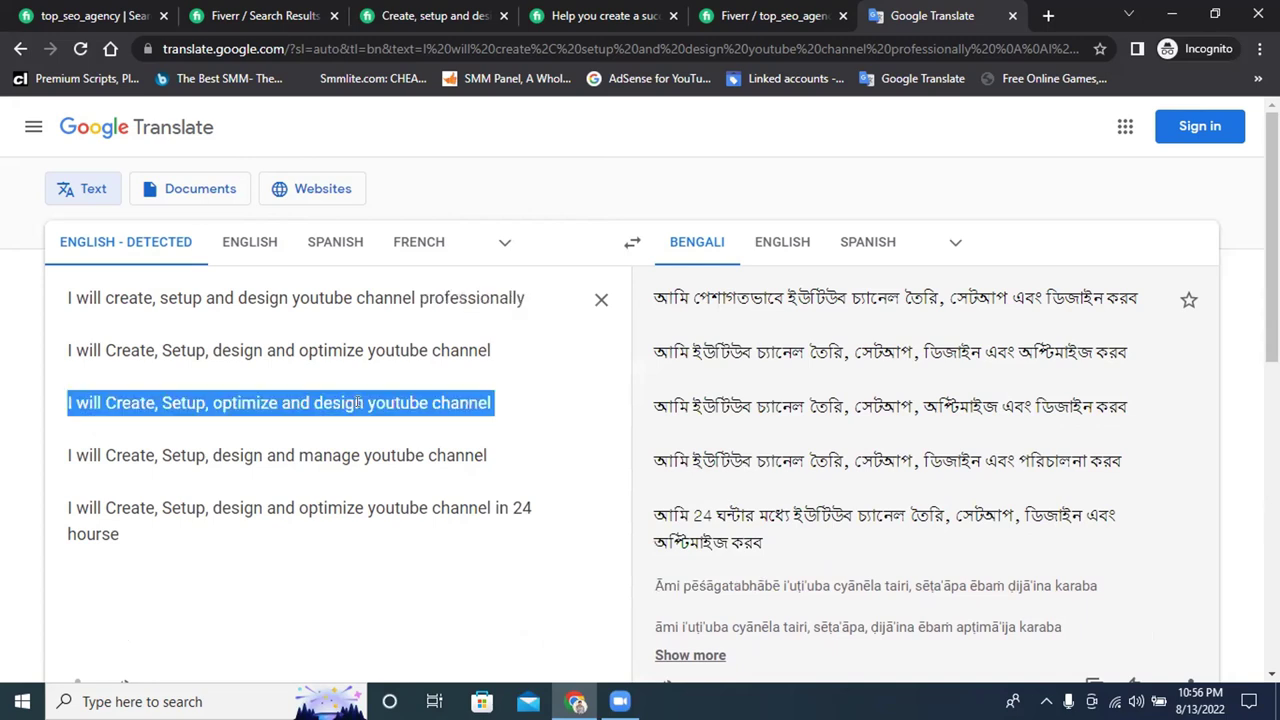
pyautogui.rightClick(360, 404)
pyautogui.click(436, 180)
pyautogui.click(492, 403)
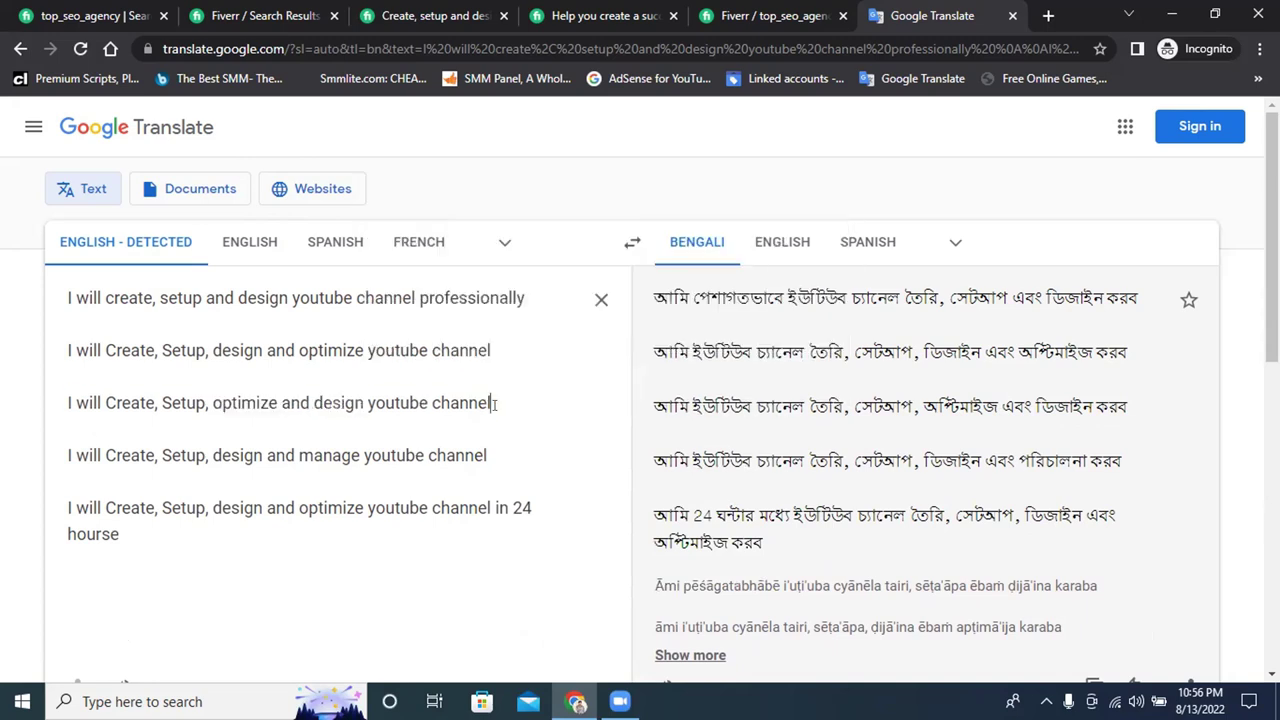
pyautogui.press('Return')
pyautogui.hotkey('ctrl', 'v')
# Append "professionally" from the first title to the end of the duplicated "optimize and design youtube channel" title
pyautogui.doubleClick(472, 298)
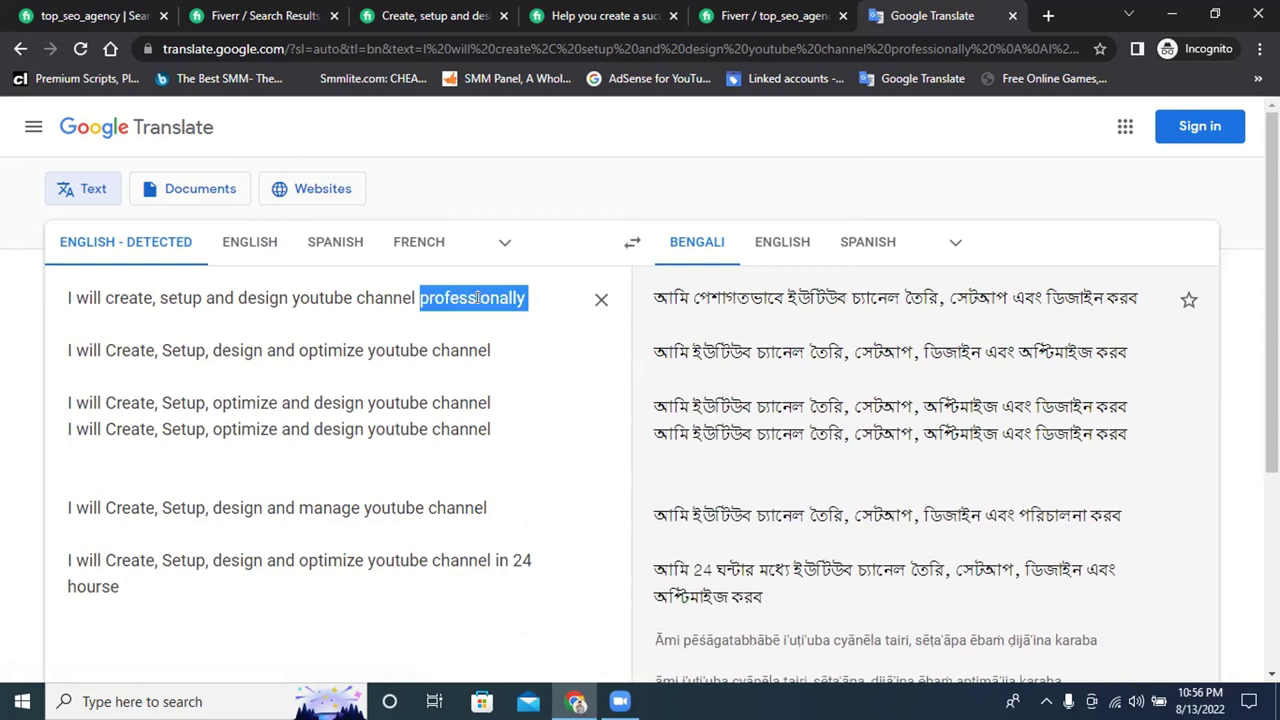
pyautogui.rightClick(480, 305)
pyautogui.click(556, 368)
pyautogui.click(532, 417)
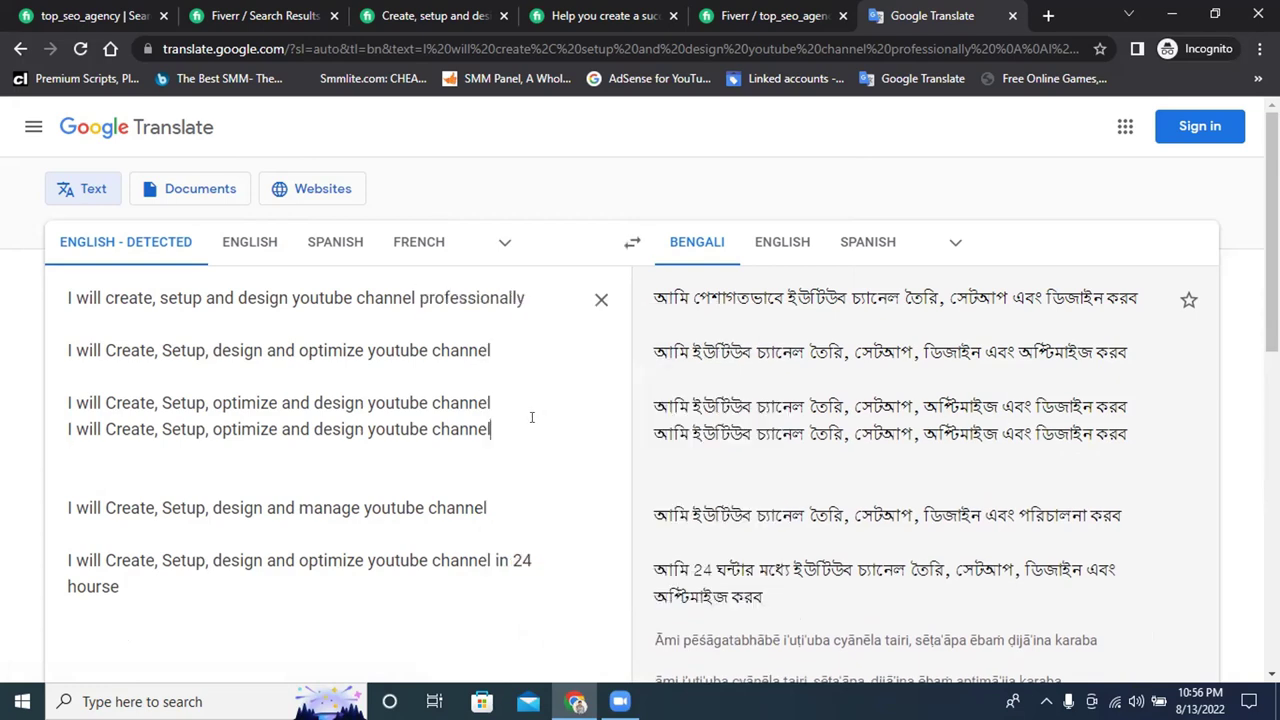
pyautogui.hotkey('ctrl', 'v')
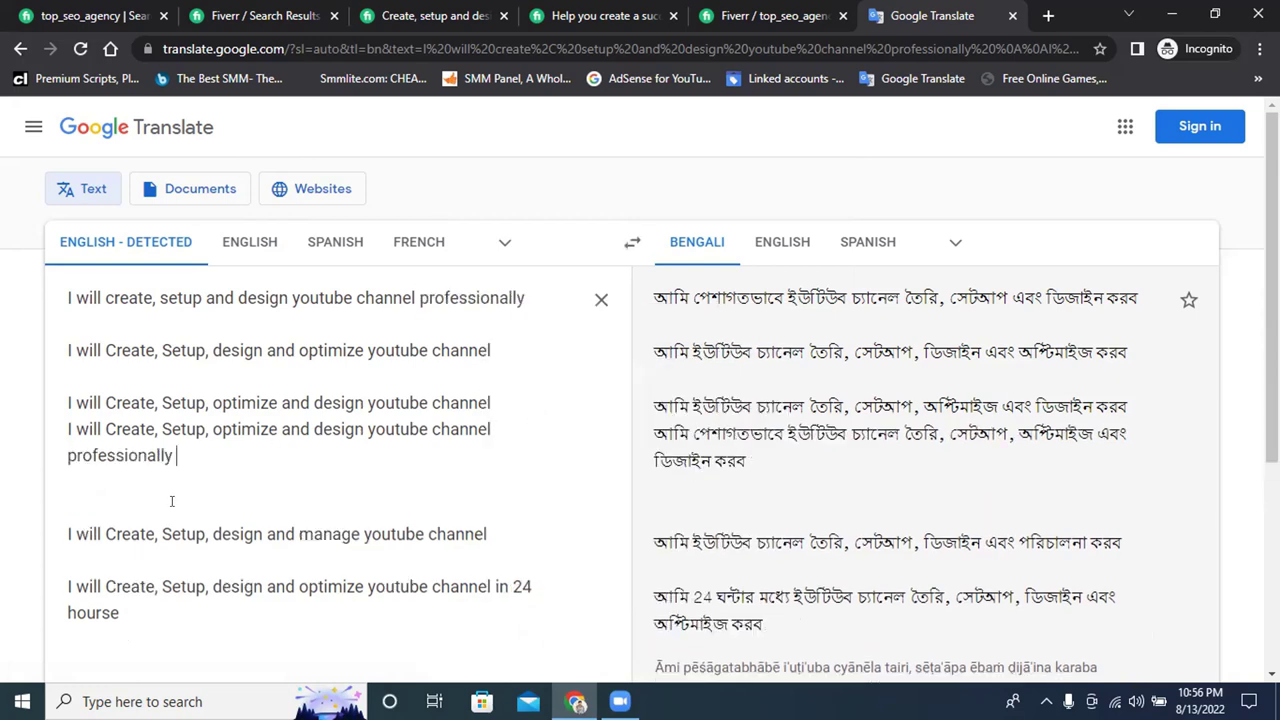
# Remove the blank lines below "professionally" and set that word apart from the rest of its title with a blank line
pyautogui.press('BackSpace')
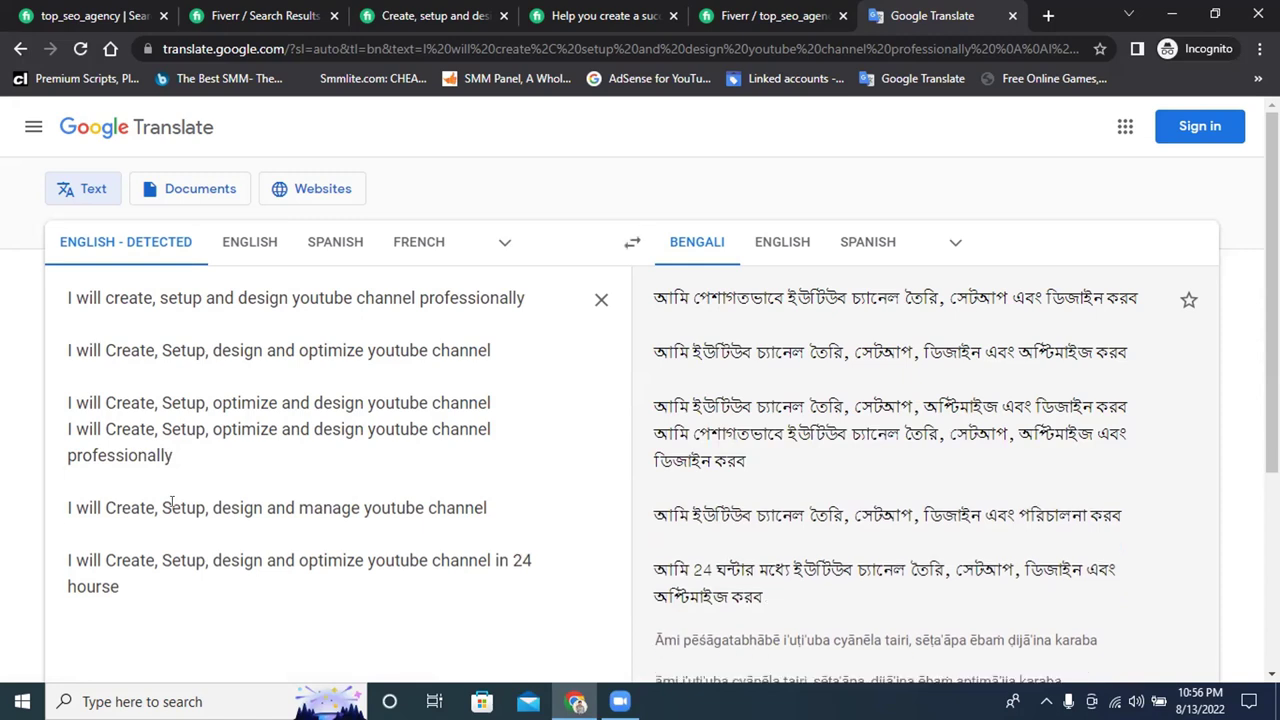
pyautogui.press('BackSpace')
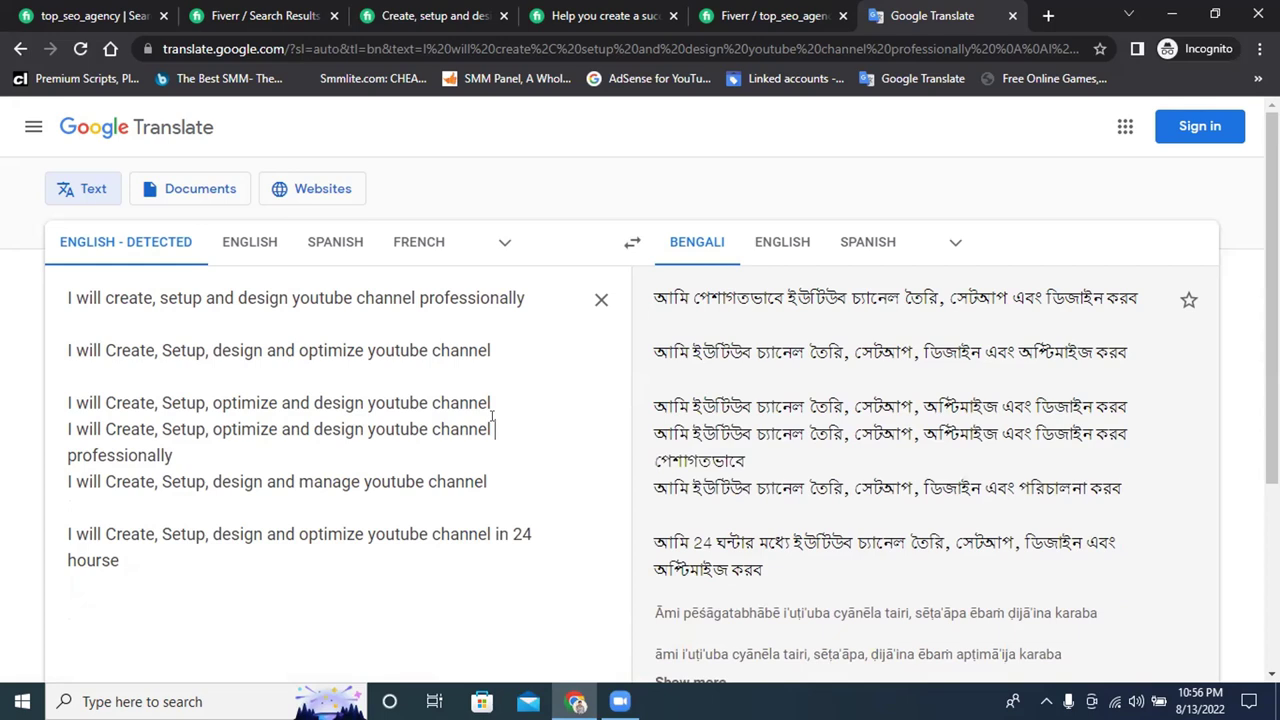
pyautogui.press('Return')
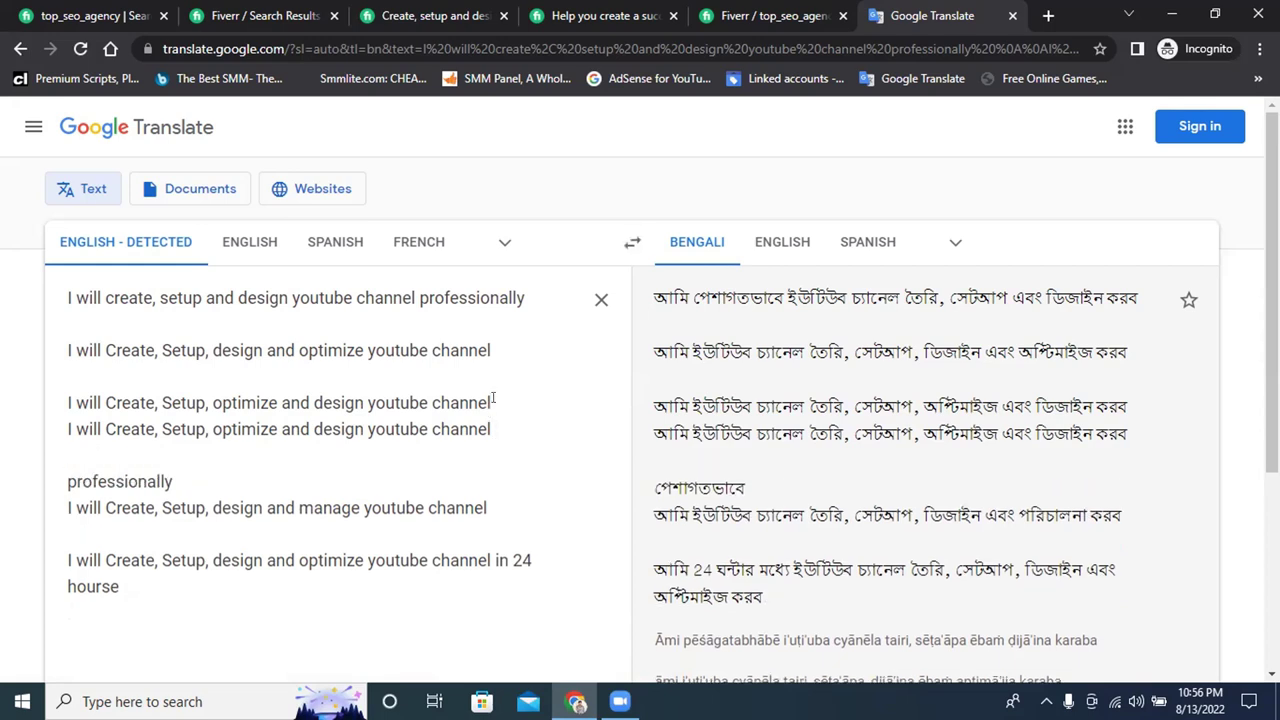
# Separate the two matching "optimize and design youtube channel" titles with a blank line
pyautogui.click(493, 402)
pyautogui.press('Return')
pyautogui.scroll(-2, 493, 402)
pyautogui.scroll(2, 500, 400)
pyautogui.scroll(-1, 500, 395)
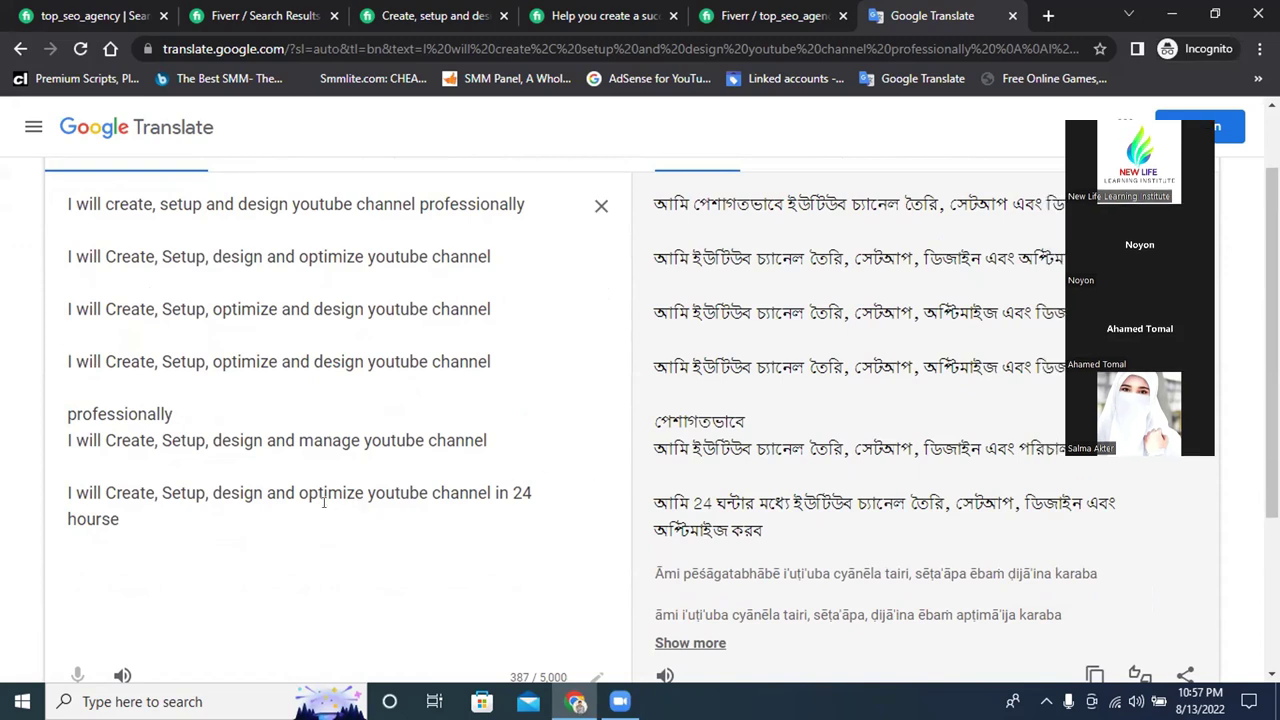
# Compare the "I will" opening of the last drafted title with the prefilled start of the Fiverr gig title field
pyautogui.tripleClick(254, 204)
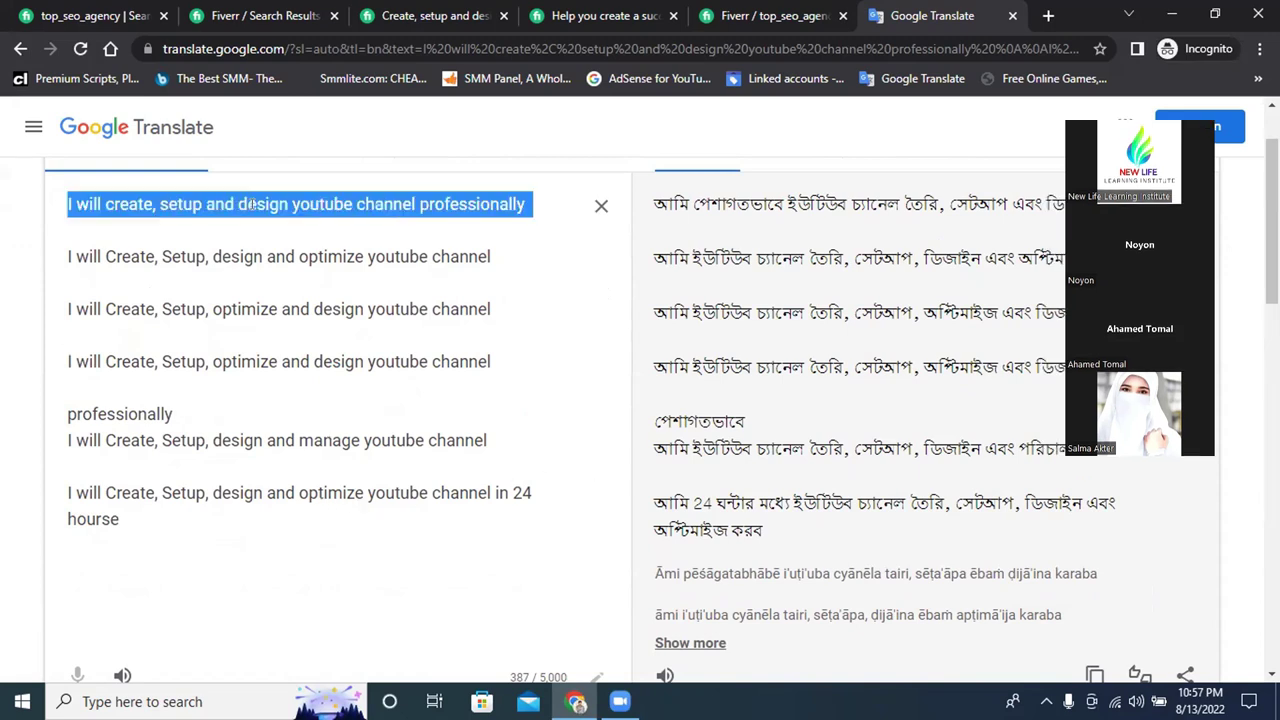
pyautogui.tripleClick(231, 505)
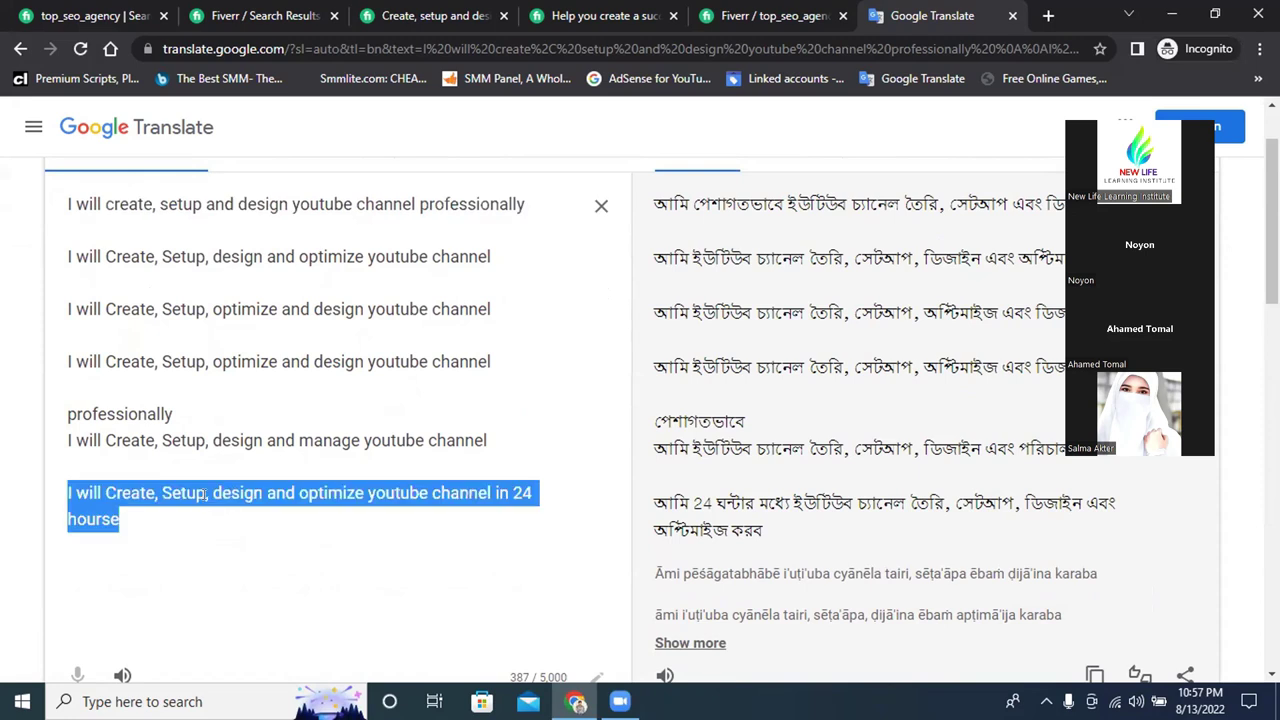
pyautogui.click(206, 493)
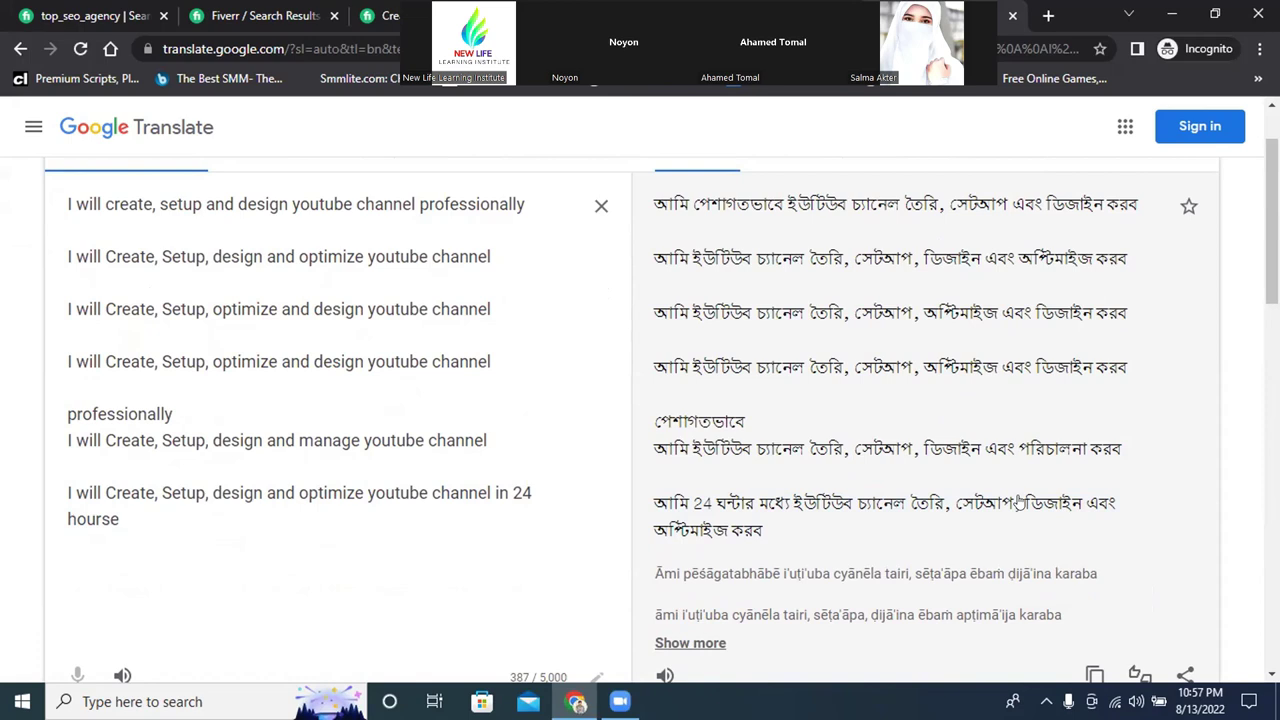
pyautogui.moveTo(101, 492); pyautogui.dragTo(66, 492)
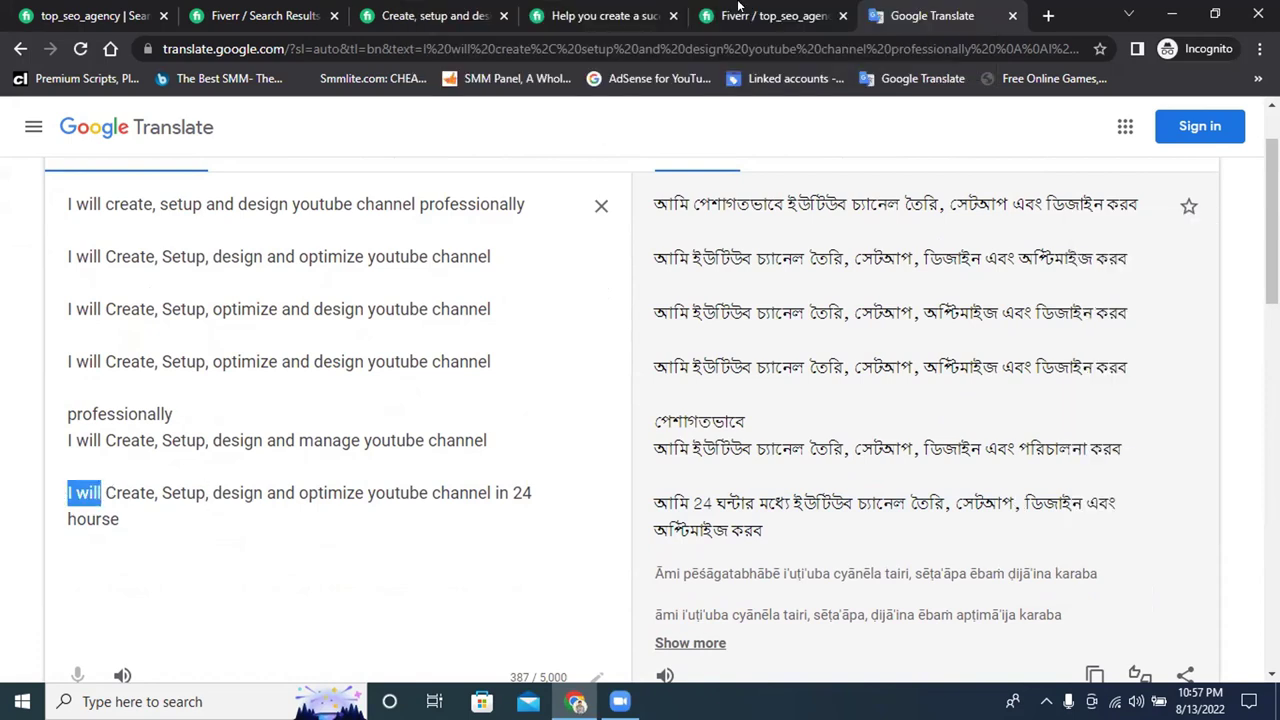
pyautogui.hotkey('ctrl', 'shift', 'Tab')
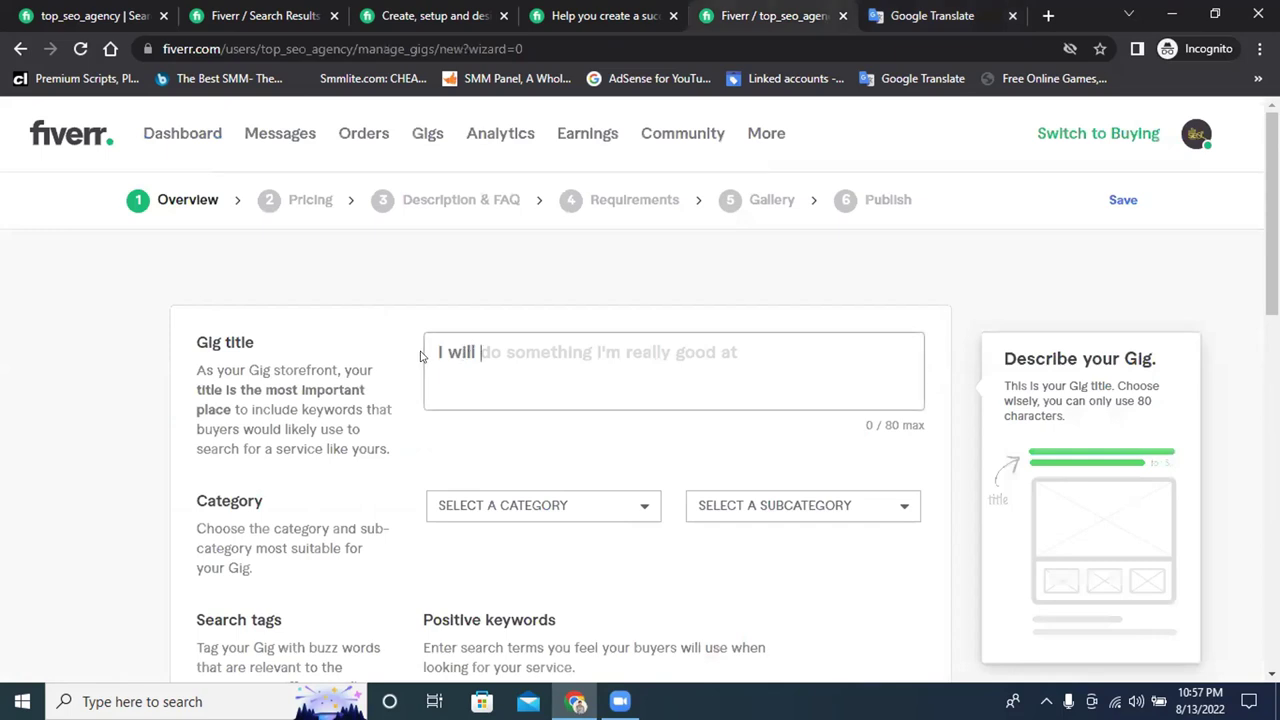
pyautogui.click(925, 15)
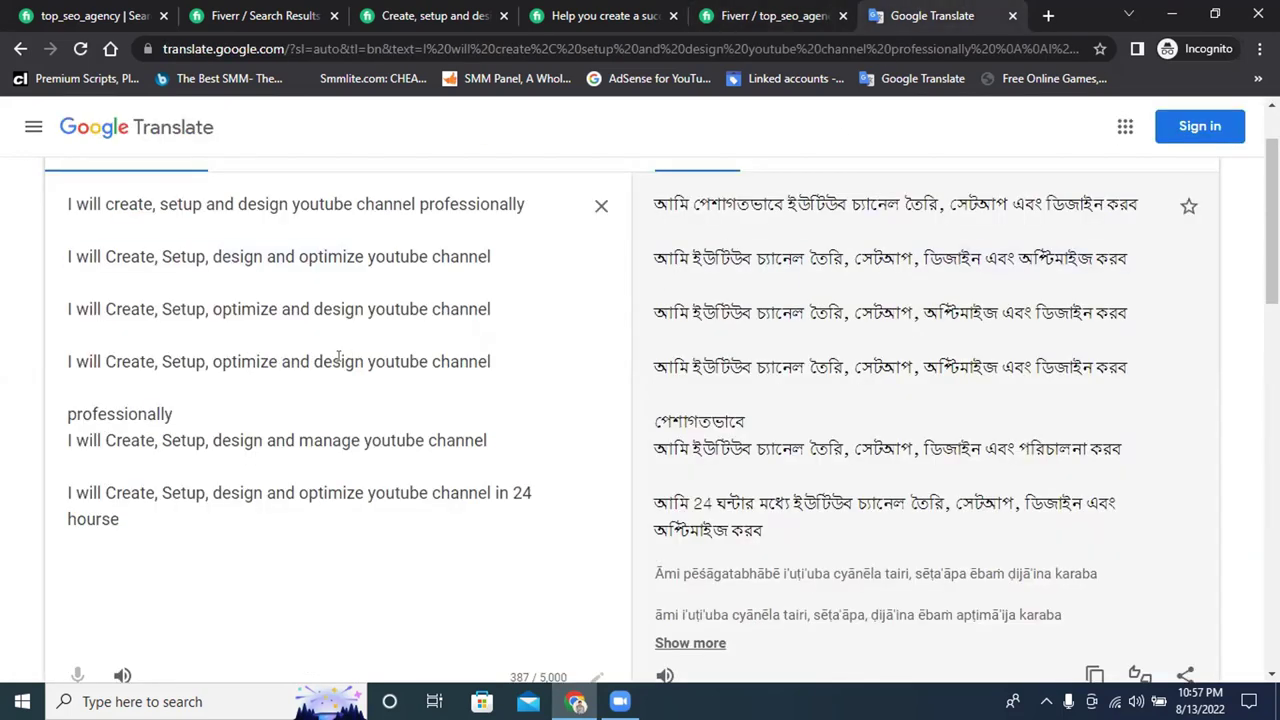
# Copy "Create, Setup, design and optimize youtube channel in 24 hourse" from the last draft into the Fiverr gig title
pyautogui.moveTo(103, 491); pyautogui.dragTo(151, 510)
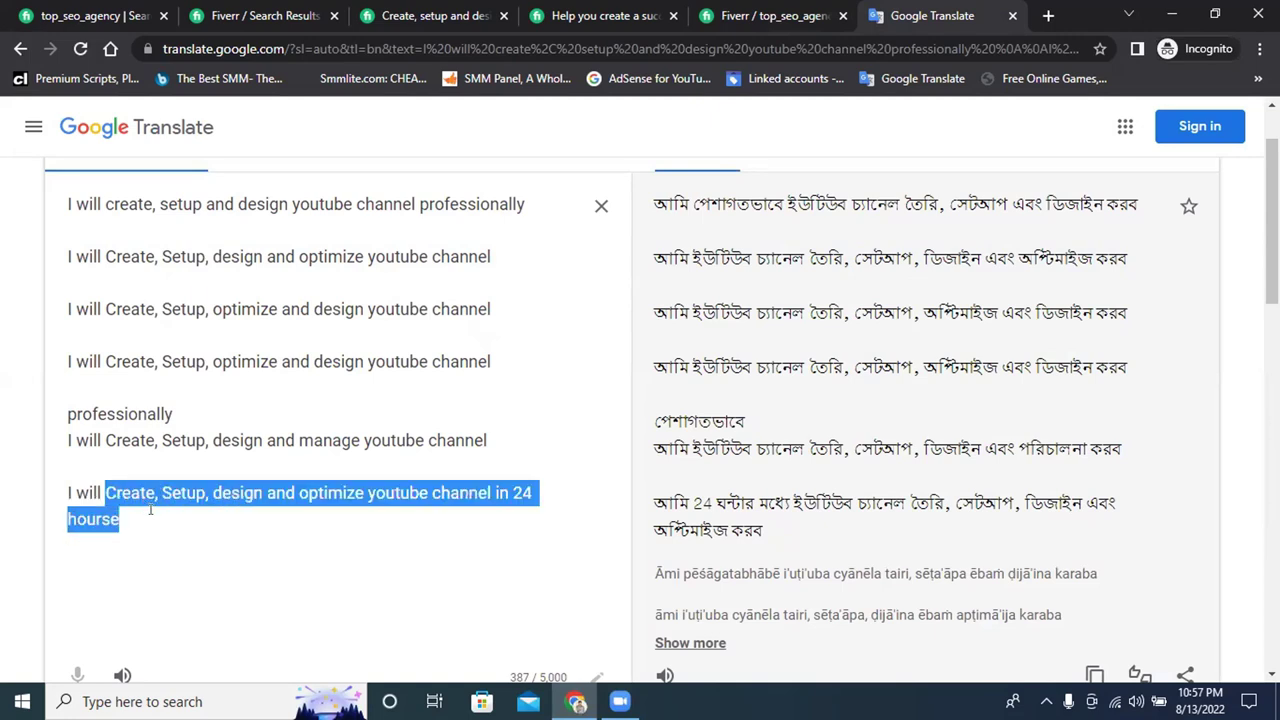
pyautogui.hotkey('ctrl', 'c')
pyautogui.hotkey('ctrl', 'shift', 'Tab')
pyautogui.click(600, 366)
pyautogui.hotkey('ctrl', 'v')
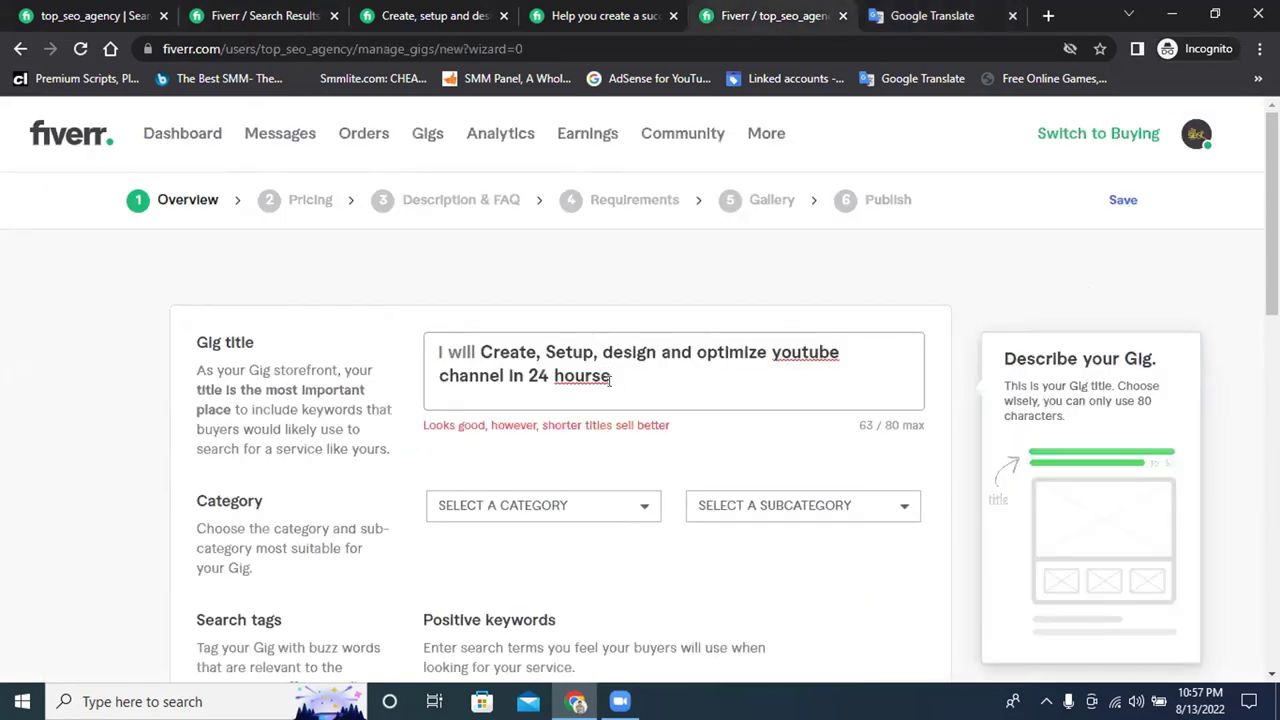
# Check the gig title's character count against the maximum allowed length
pyautogui.rightClick(576, 375)
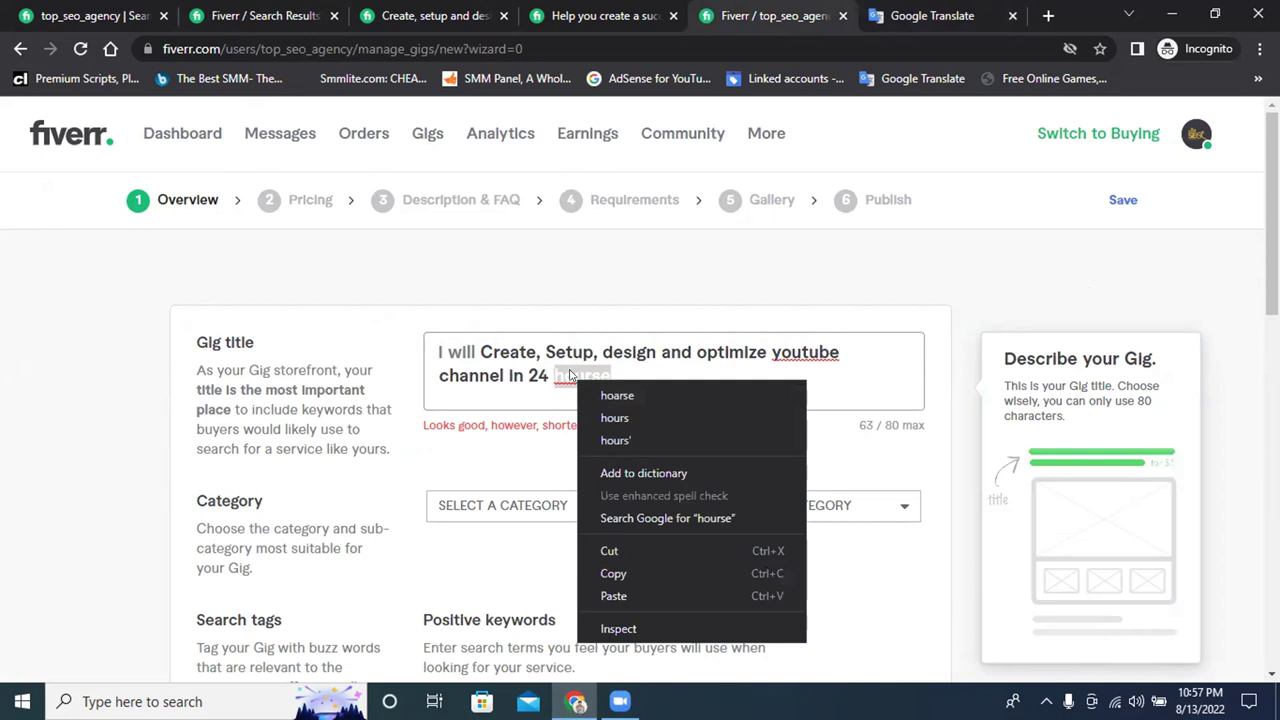
pyautogui.press('Escape')
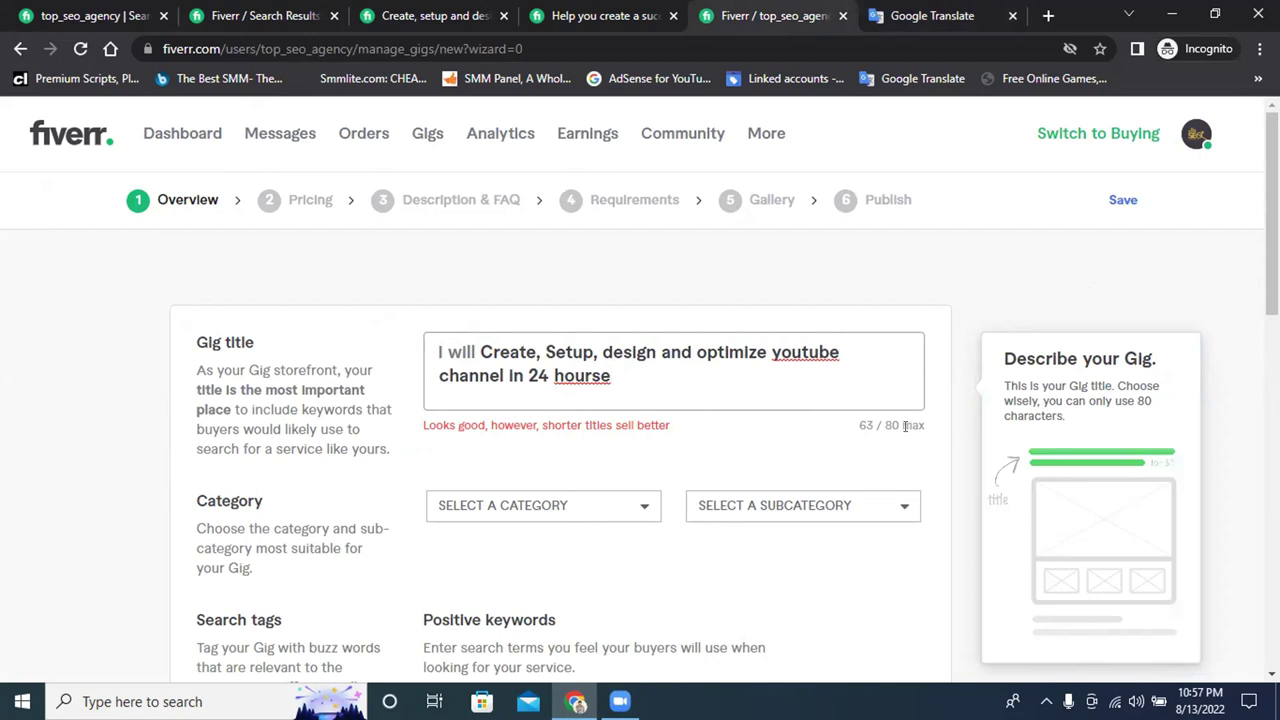
pyautogui.moveTo(893, 425); pyautogui.dragTo(879, 425)
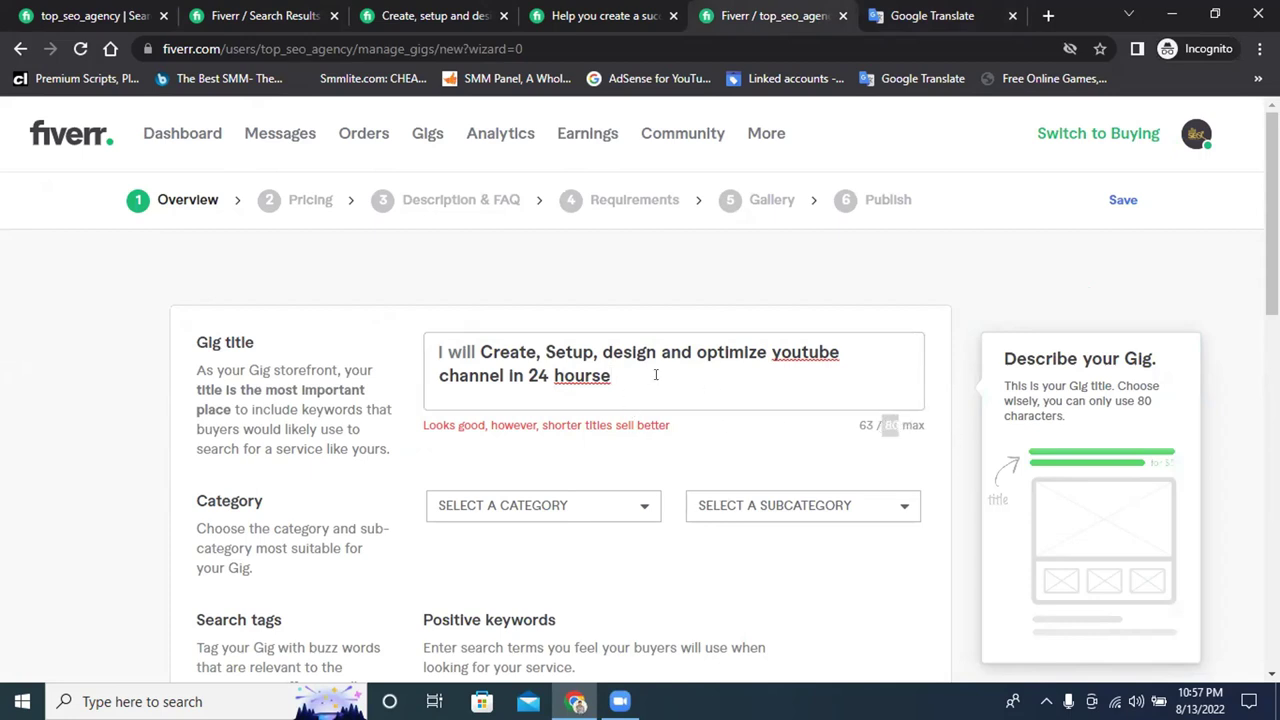
pyautogui.doubleClick(864, 420)
pyautogui.click(826, 443)
pyautogui.scroll(-1, 750, 380)
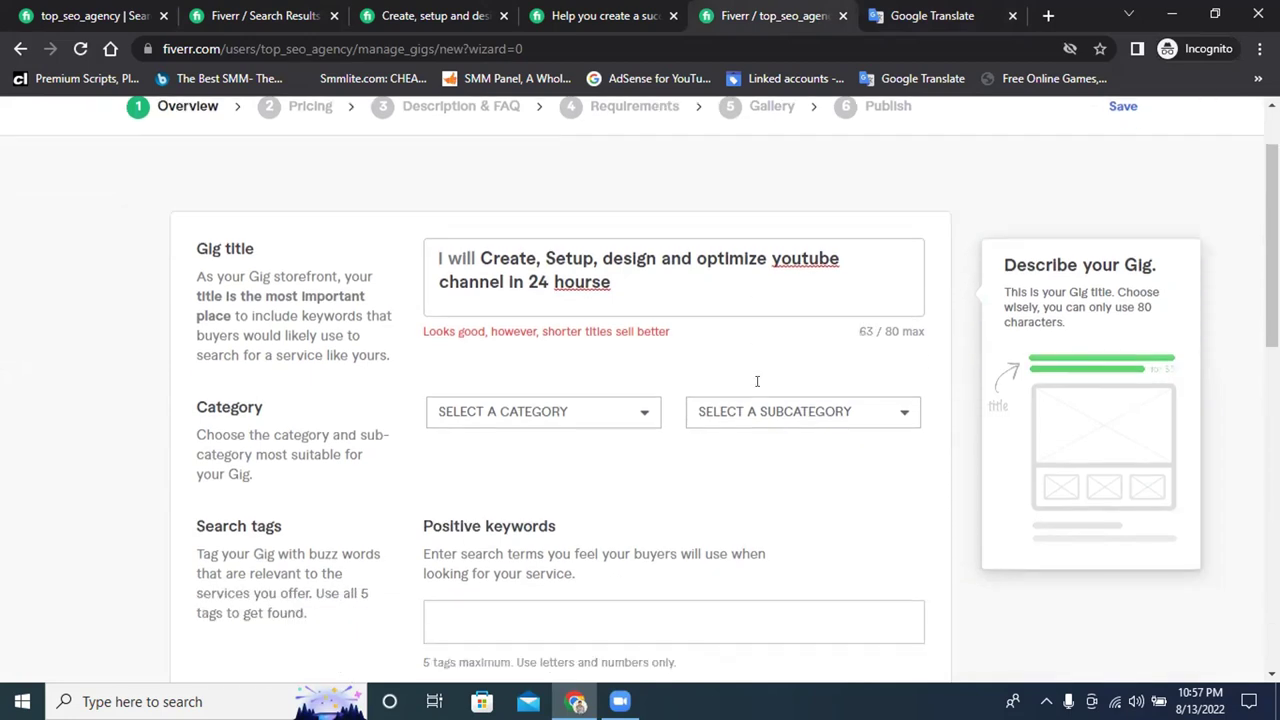
# Correct "hourse" to "hours" and "youtube" to "YouTube" in the gig title
pyautogui.rightClick(578, 282)
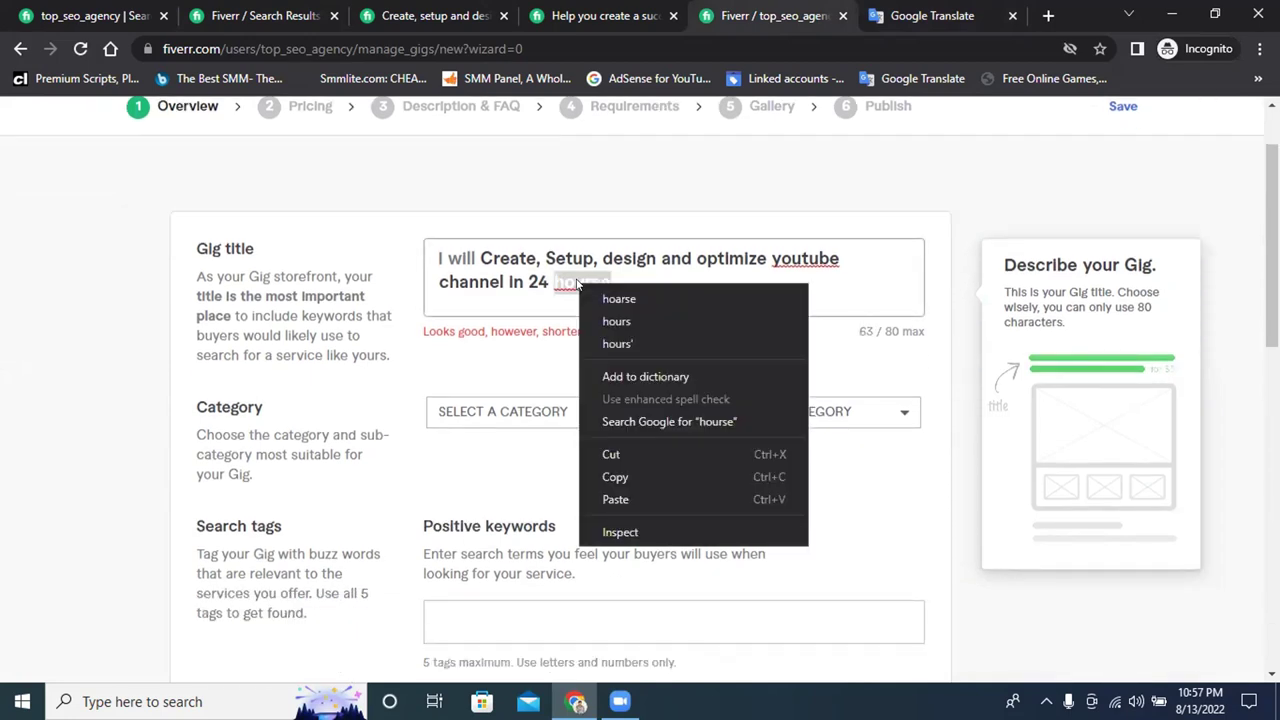
pyautogui.click(564, 290)
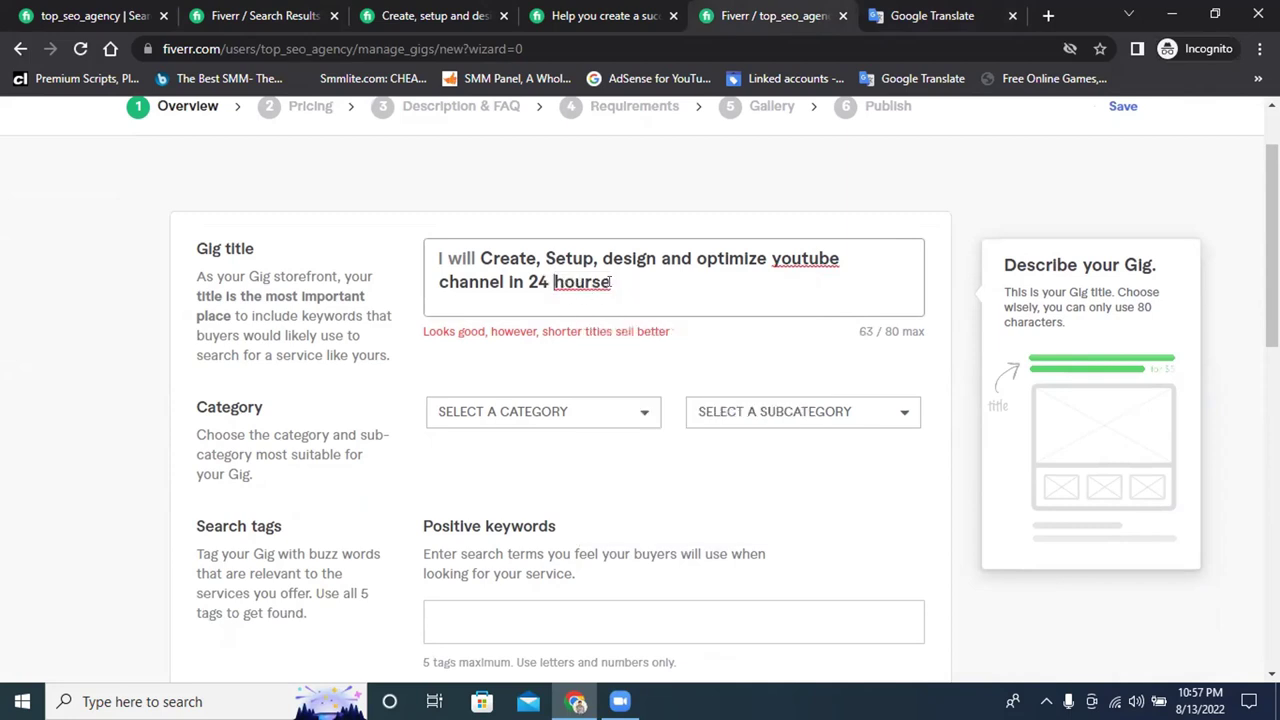
pyautogui.press('BackSpace')
pyautogui.click(770, 337)
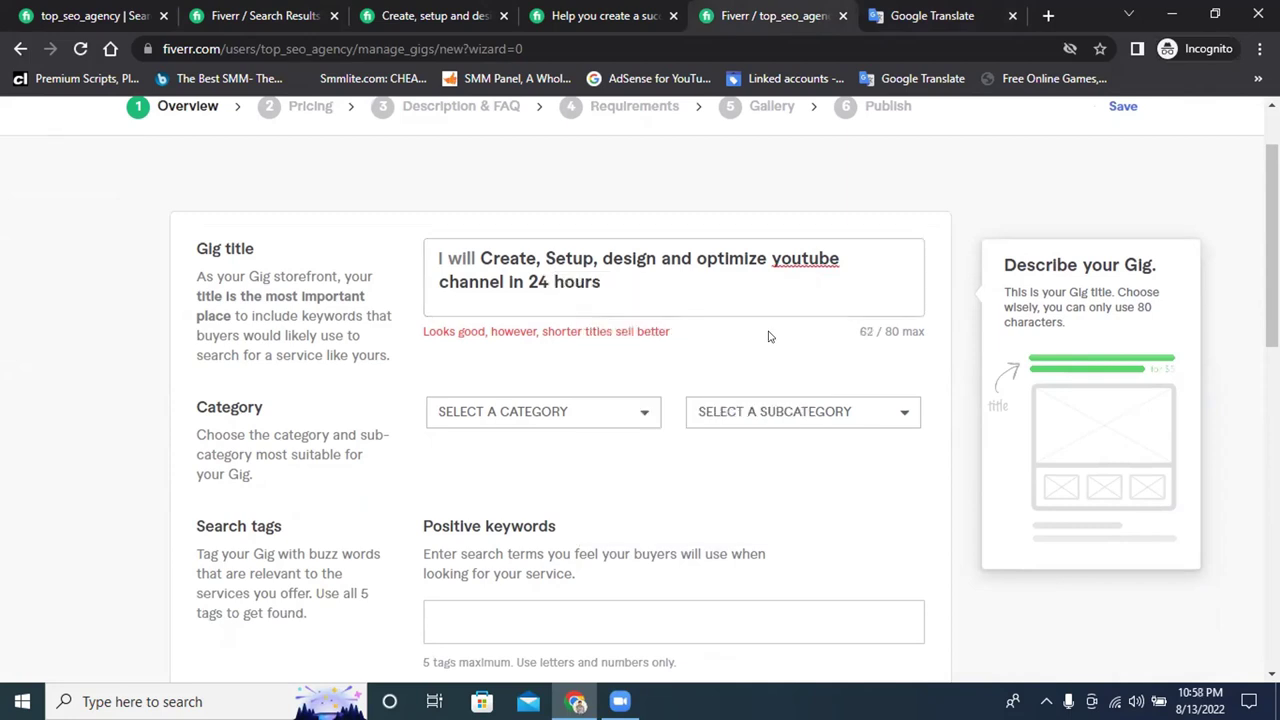
pyautogui.rightClick(806, 258)
pyautogui.click(845, 268)
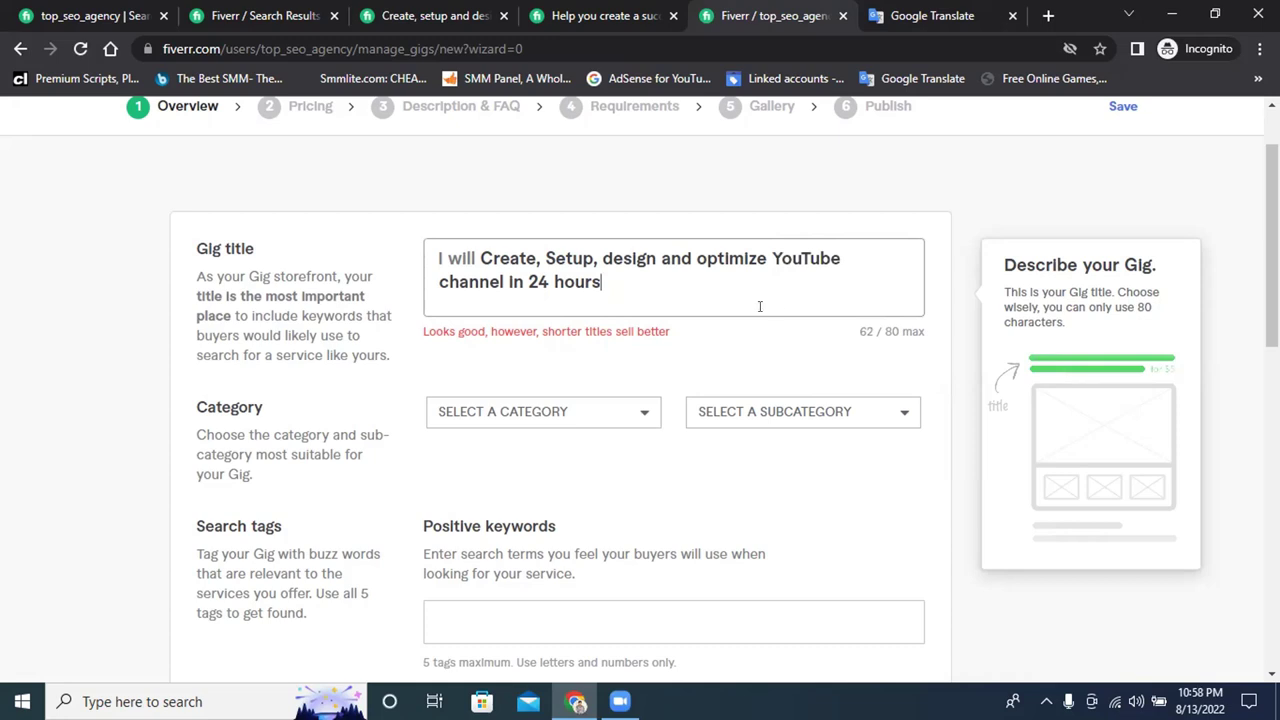
# Compare the category paths shown above the titles of the two open competitor gigs
pyautogui.click(412, 14)
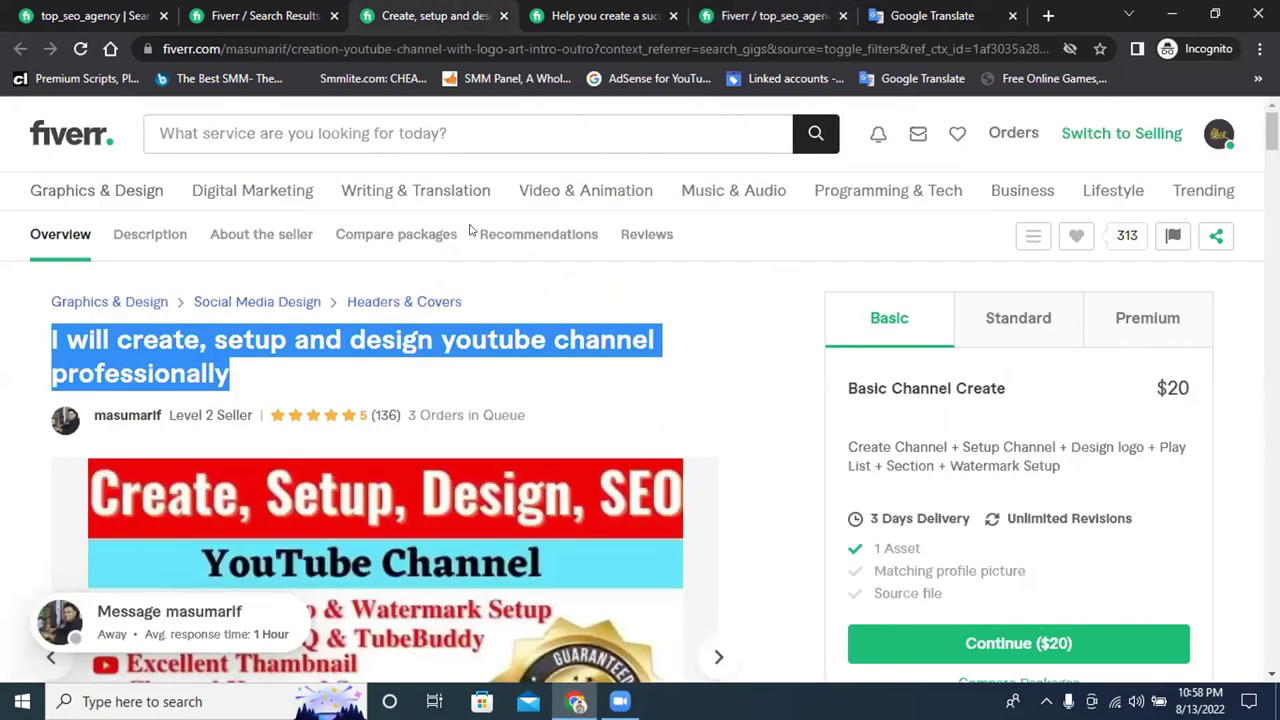
pyautogui.click(605, 15)
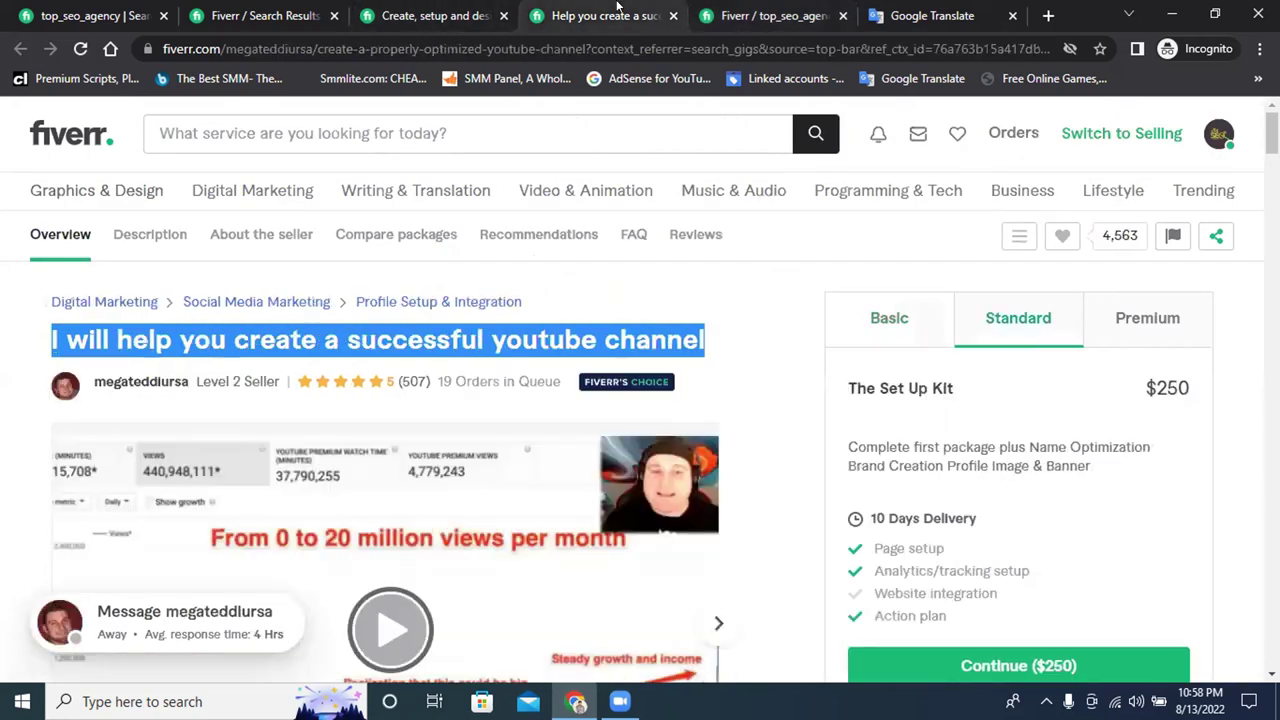
pyautogui.click(455, 8)
# Open the "create, manage, promote, rank and optimize your youtube channel" gig from the search results in a new tab and examine its category path
pyautogui.click(285, 12)
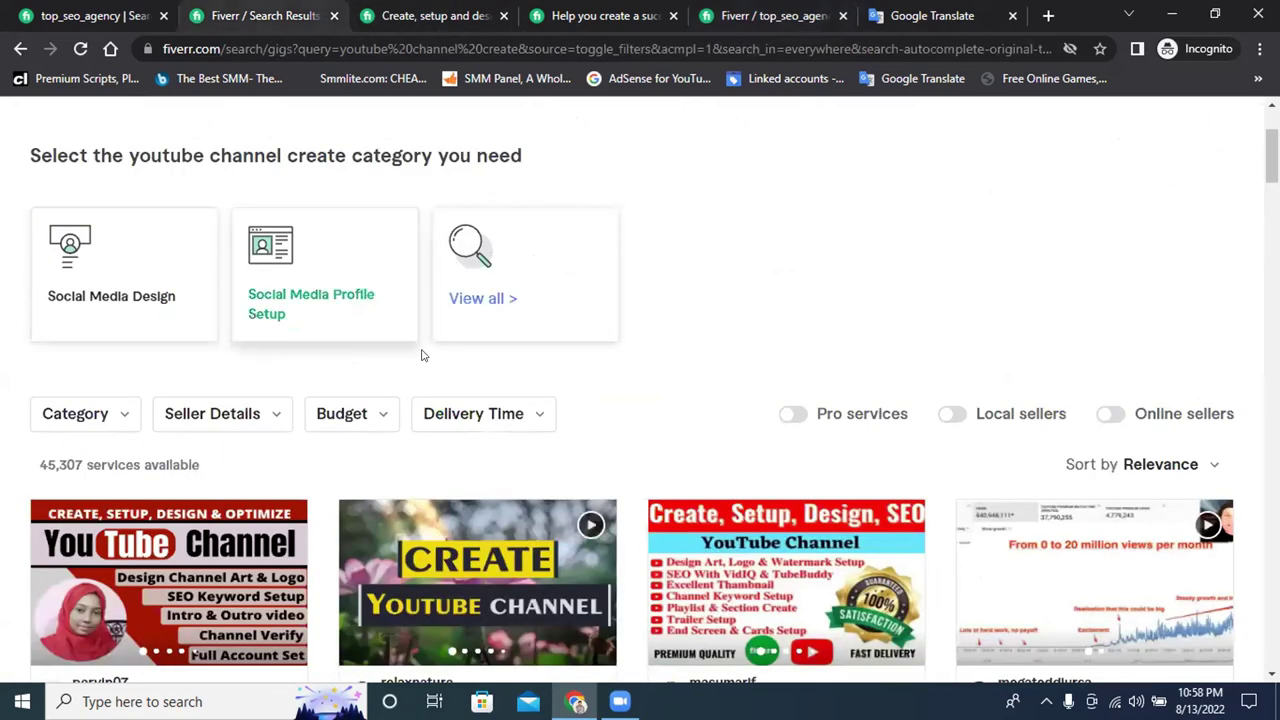
pyautogui.scroll(-3, 430, 380)
pyautogui.scroll(-8, 465, 463)
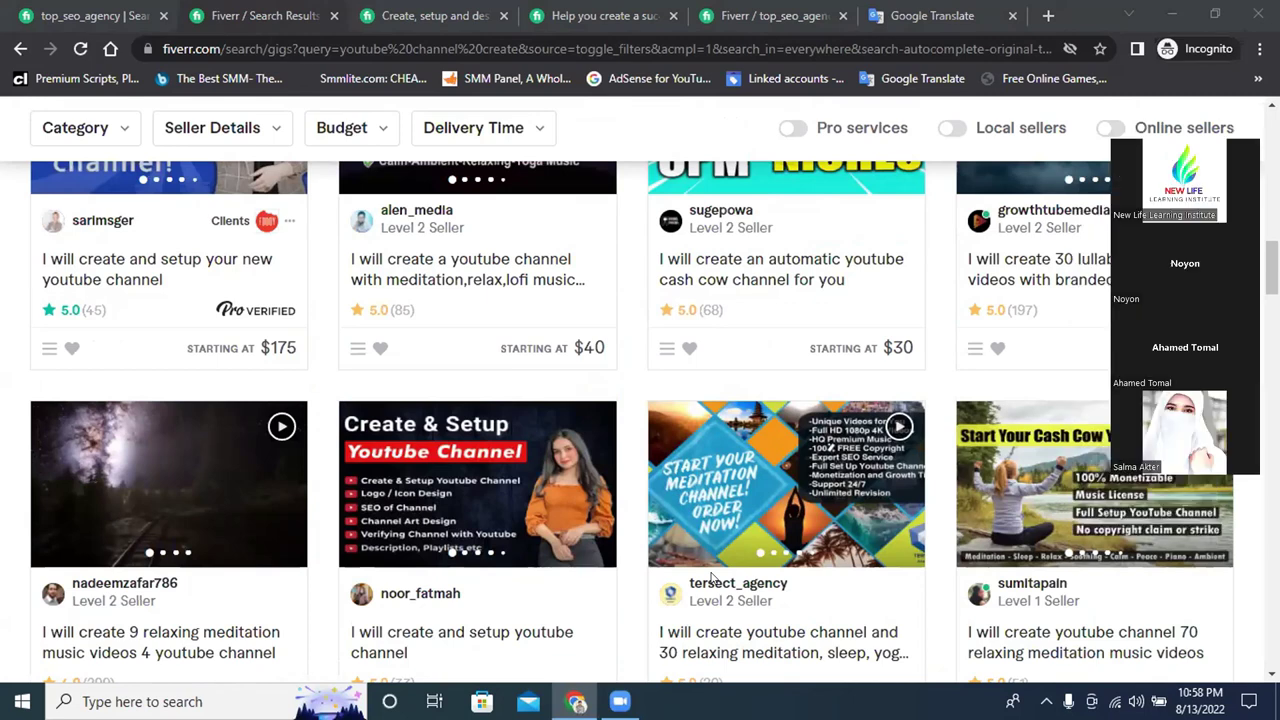
pyautogui.scroll(-5, 897, 443)
pyautogui.scroll(-1, 897, 443)
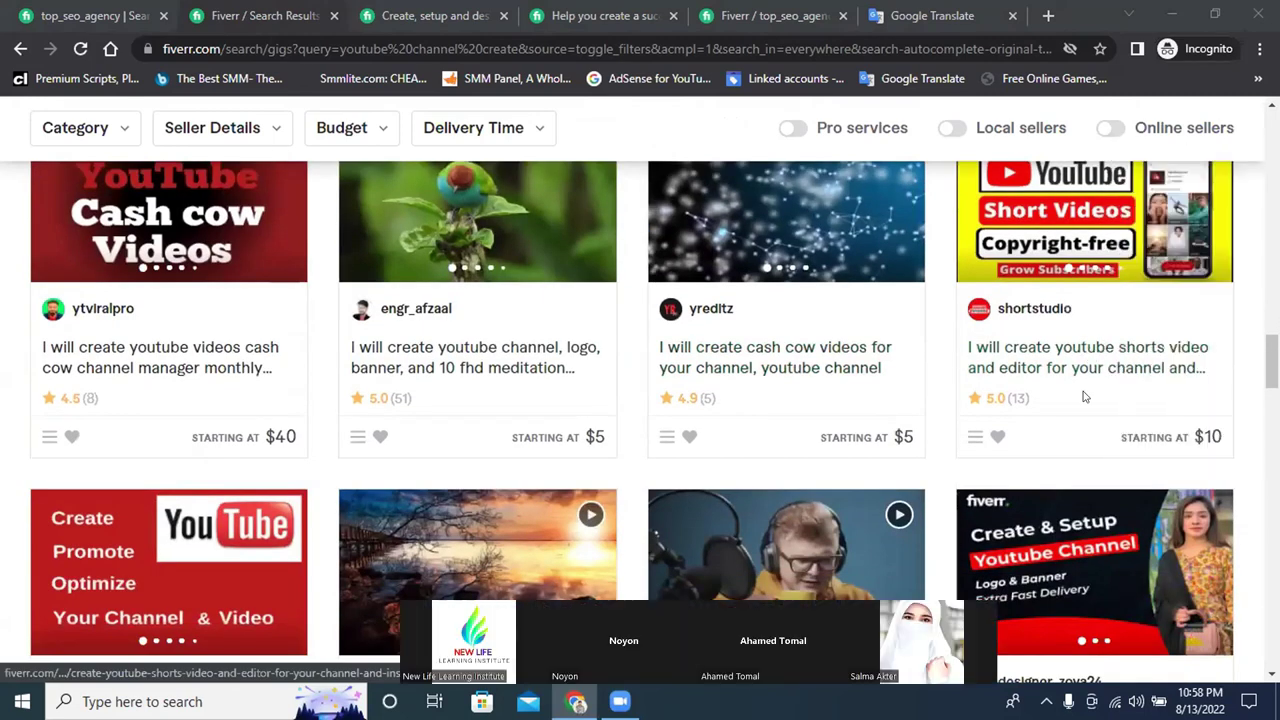
pyautogui.scroll(-3, 816, 372)
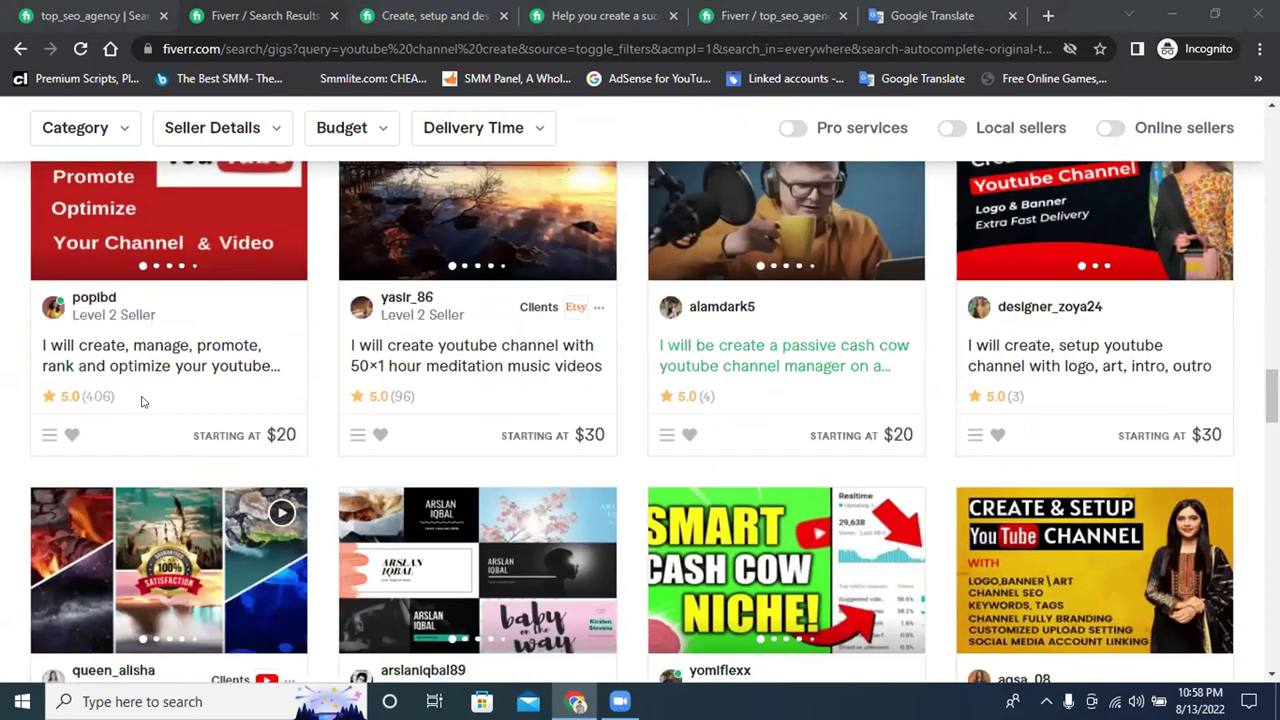
pyautogui.rightClick(150, 358)
pyautogui.click(165, 366)
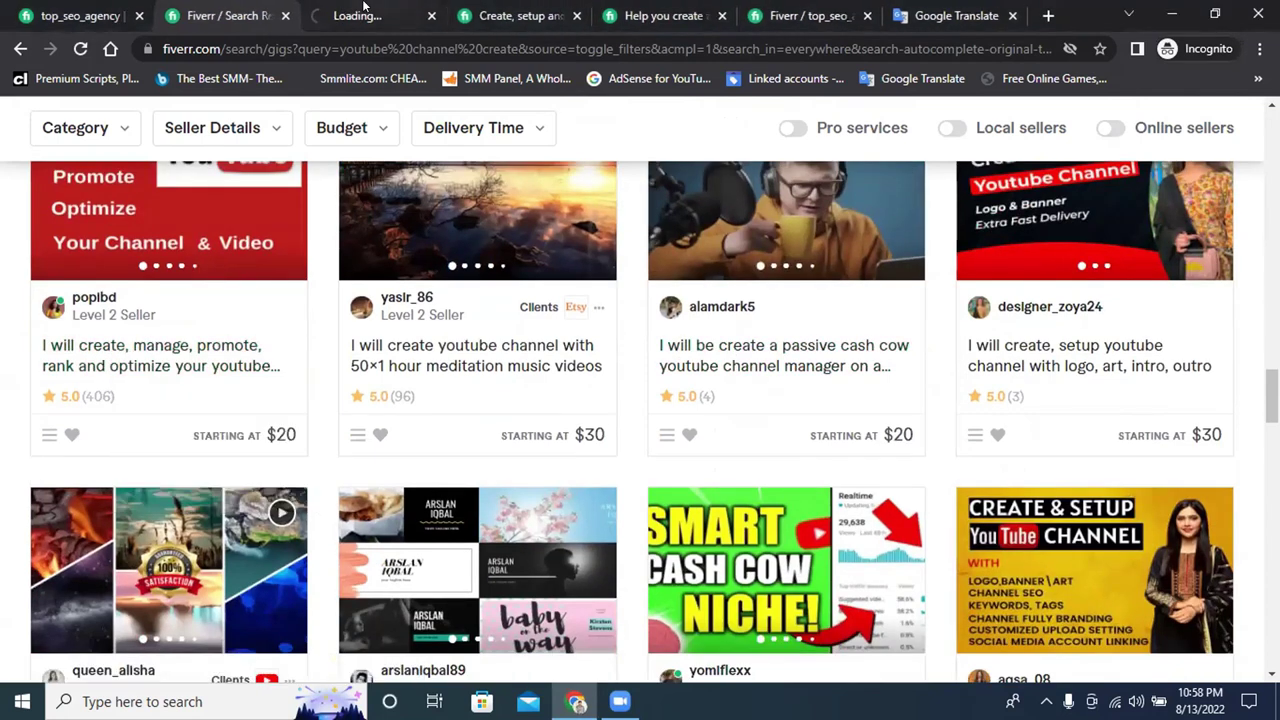
pyautogui.click(363, 10)
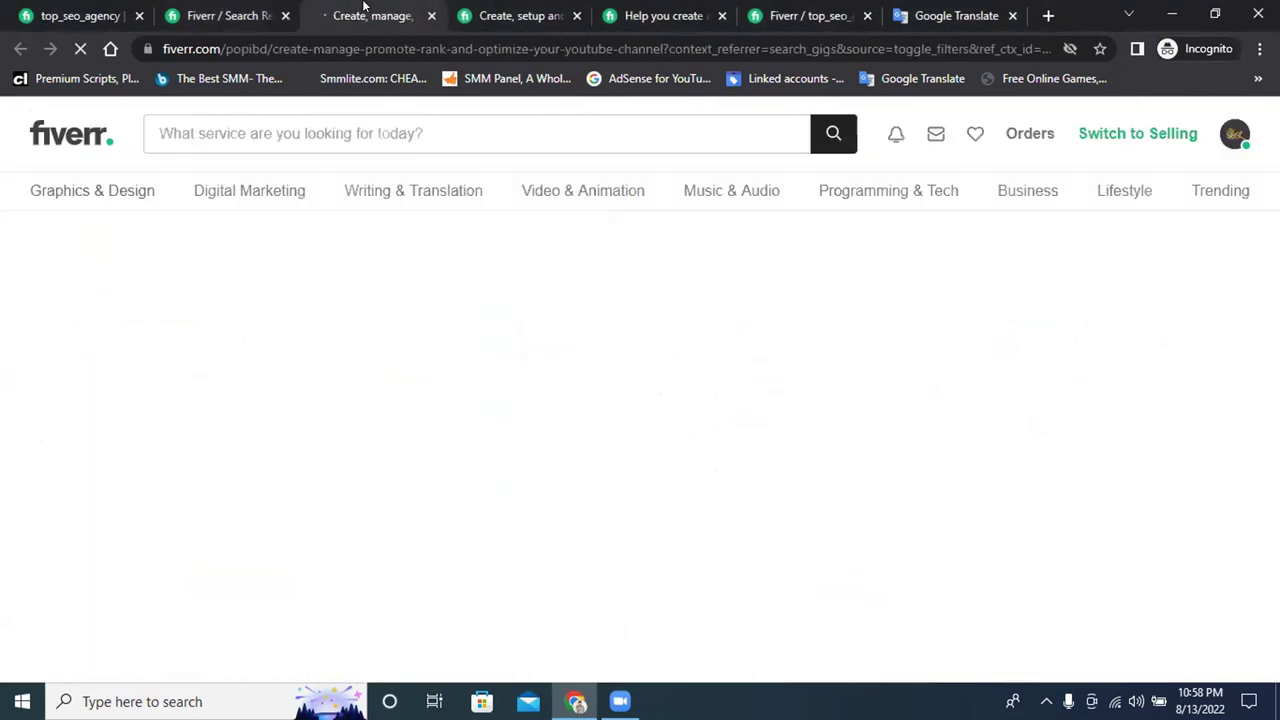
pyautogui.scroll(-1, 361, 263)
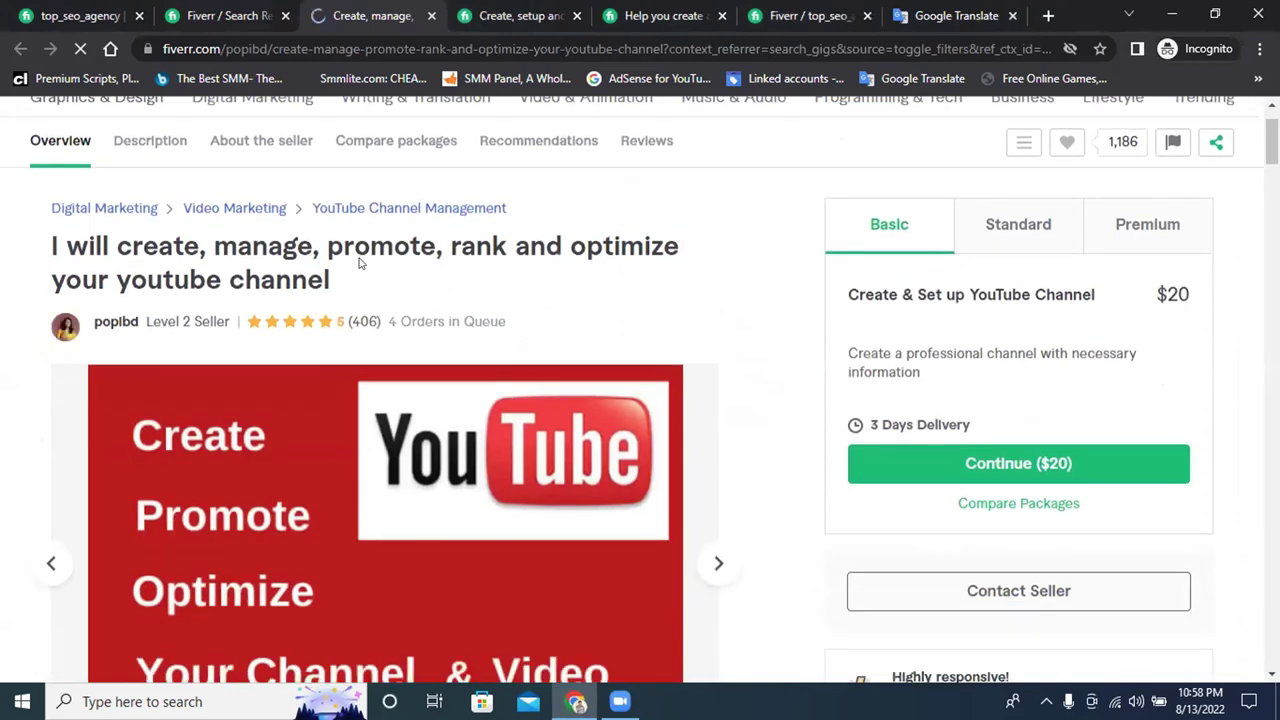
pyautogui.scroll(-2, 361, 263)
pyautogui.scroll(3, 361, 263)
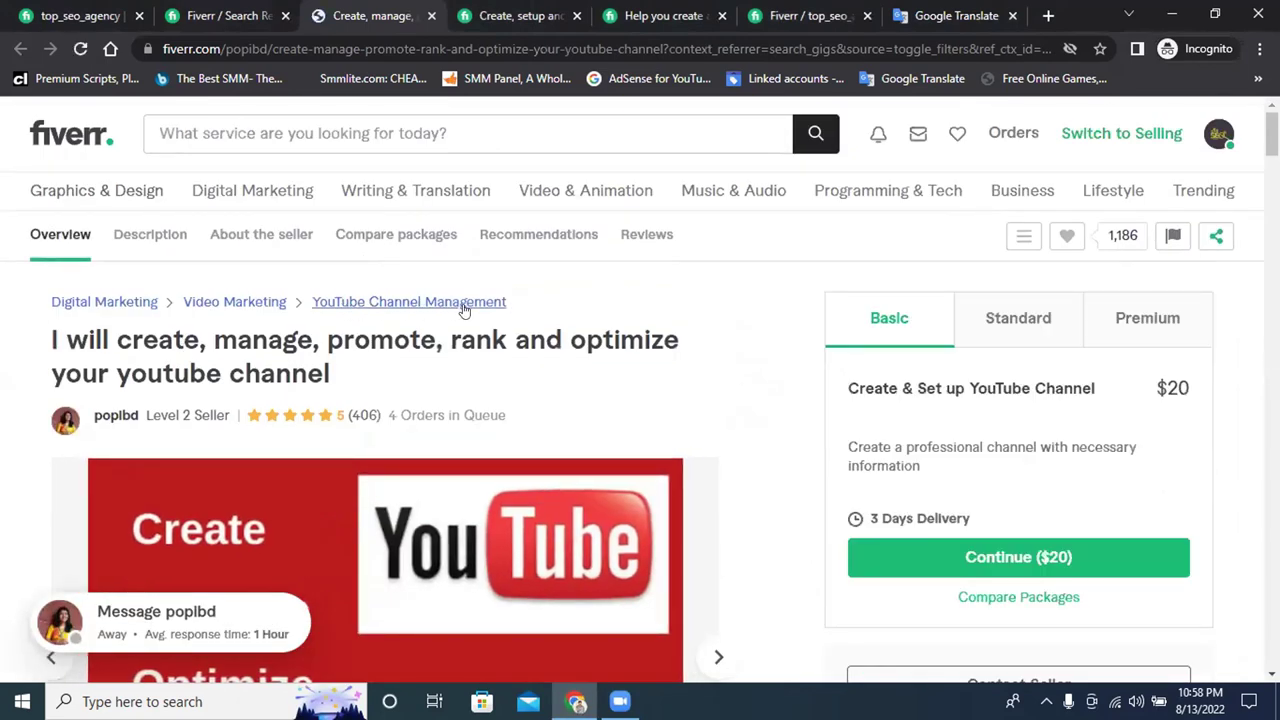
# Return to the new gig form and set the gig's category to Digital Marketing
pyautogui.click(816, 7)
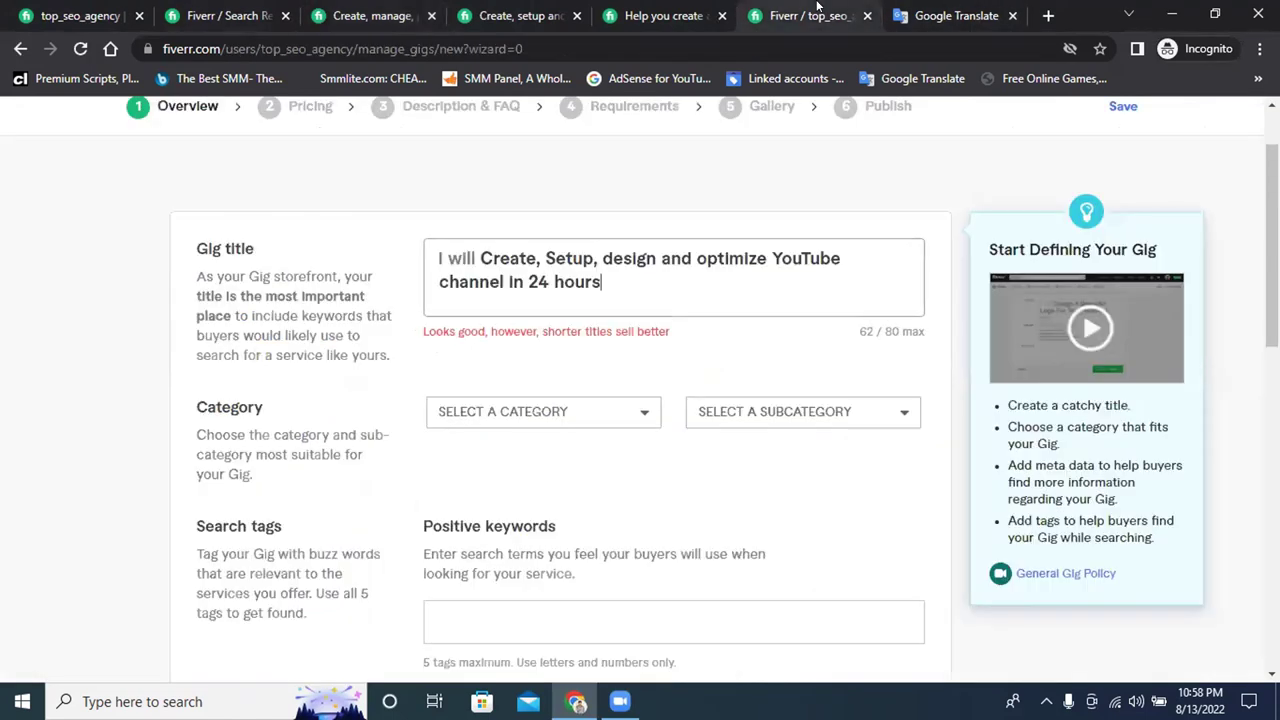
pyautogui.click(481, 414)
pyautogui.click(480, 469)
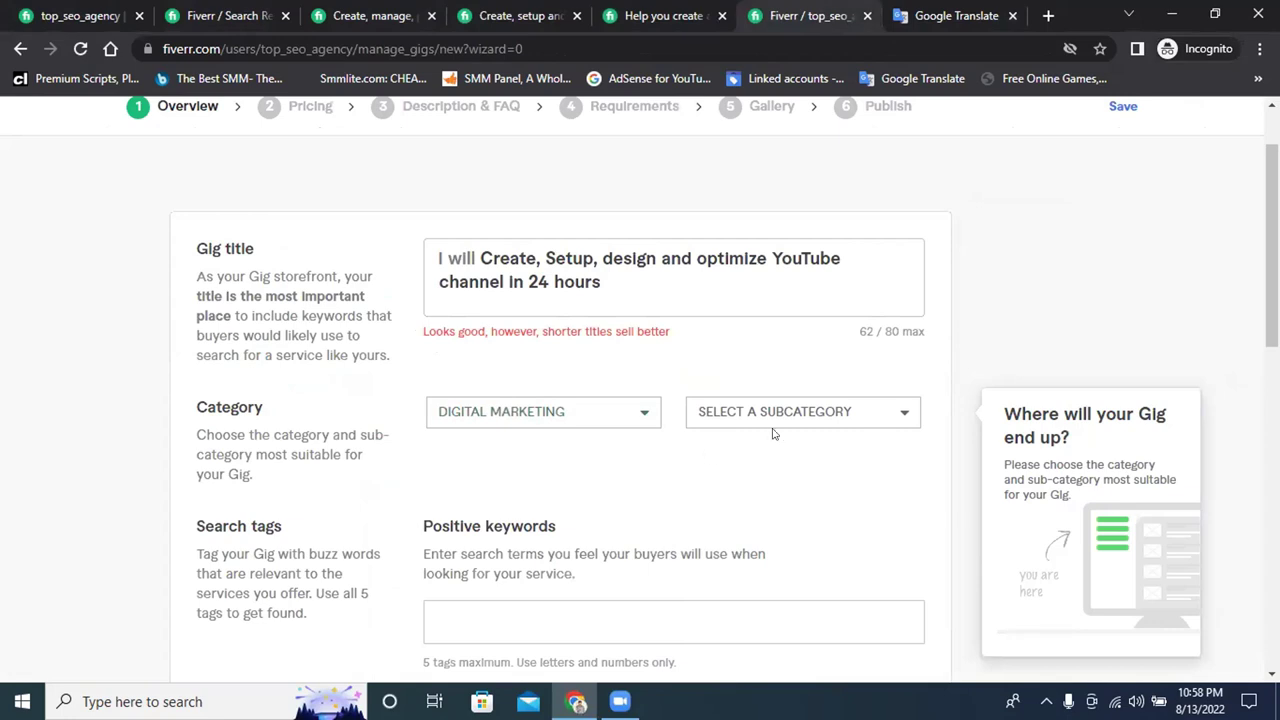
# Set the gig's subcategory to Video Marketing, checking the category path of the "help you create a successful youtube channel" gig for reference
pyautogui.scroll(-1, 745, 430)
pyautogui.click(731, 323)
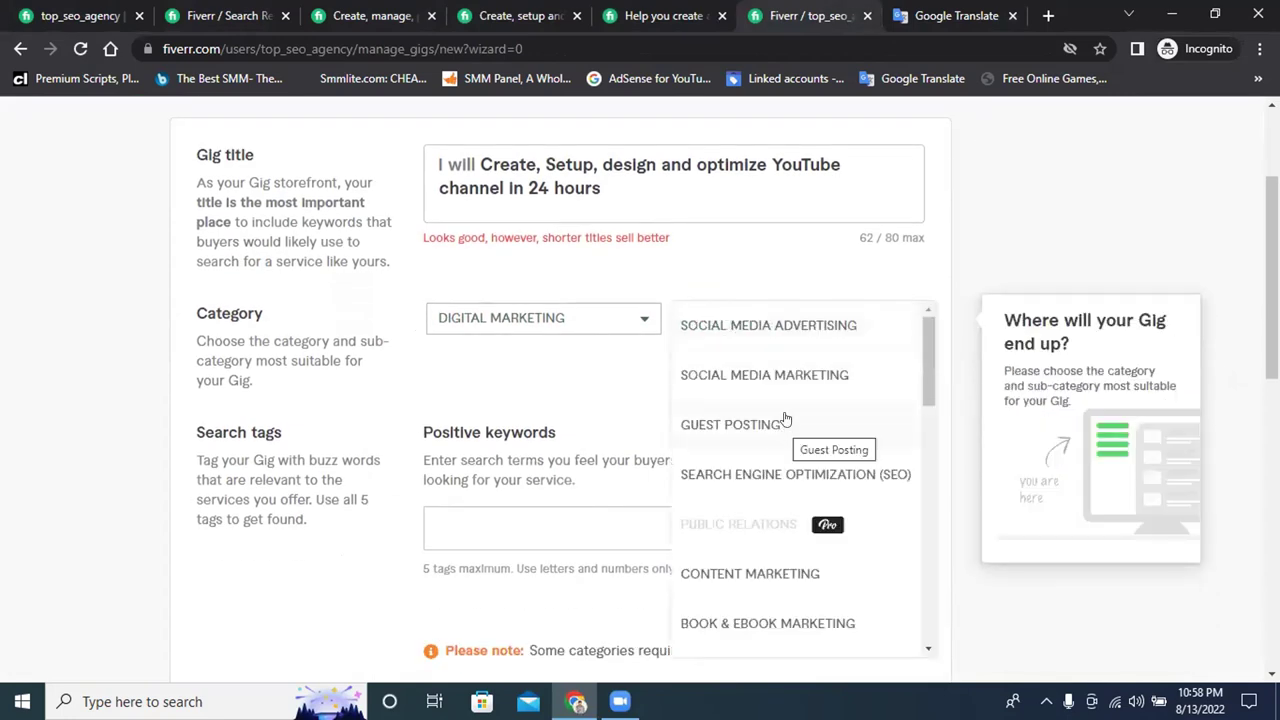
pyautogui.scroll(-2, 785, 425)
pyautogui.scroll(-3, 800, 458)
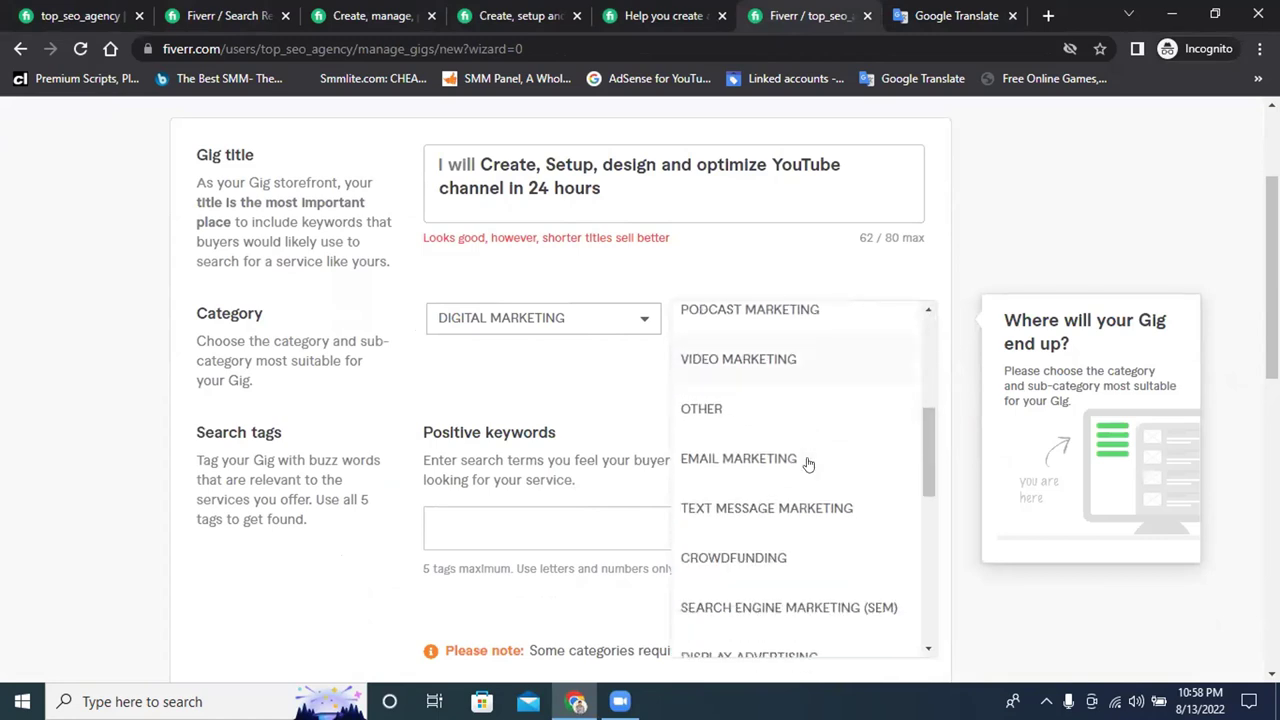
pyautogui.scroll(-2, 808, 475)
pyautogui.click(640, 12)
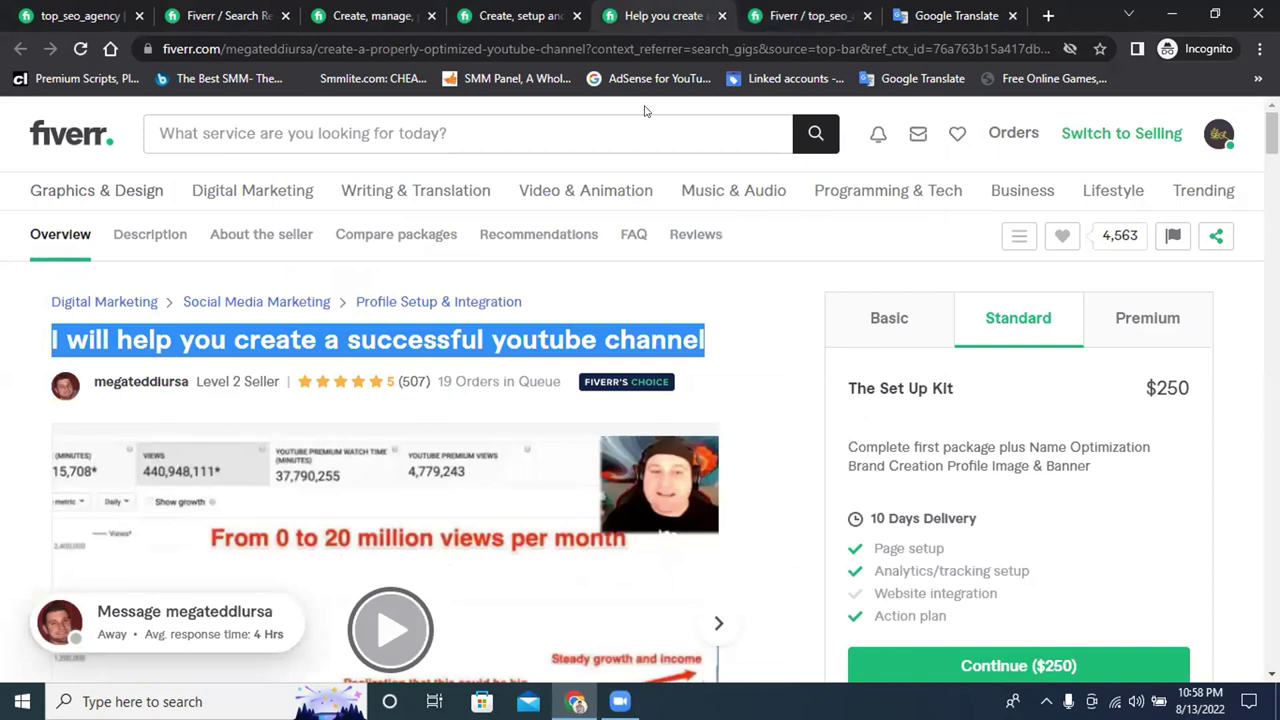
pyautogui.click(757, 6)
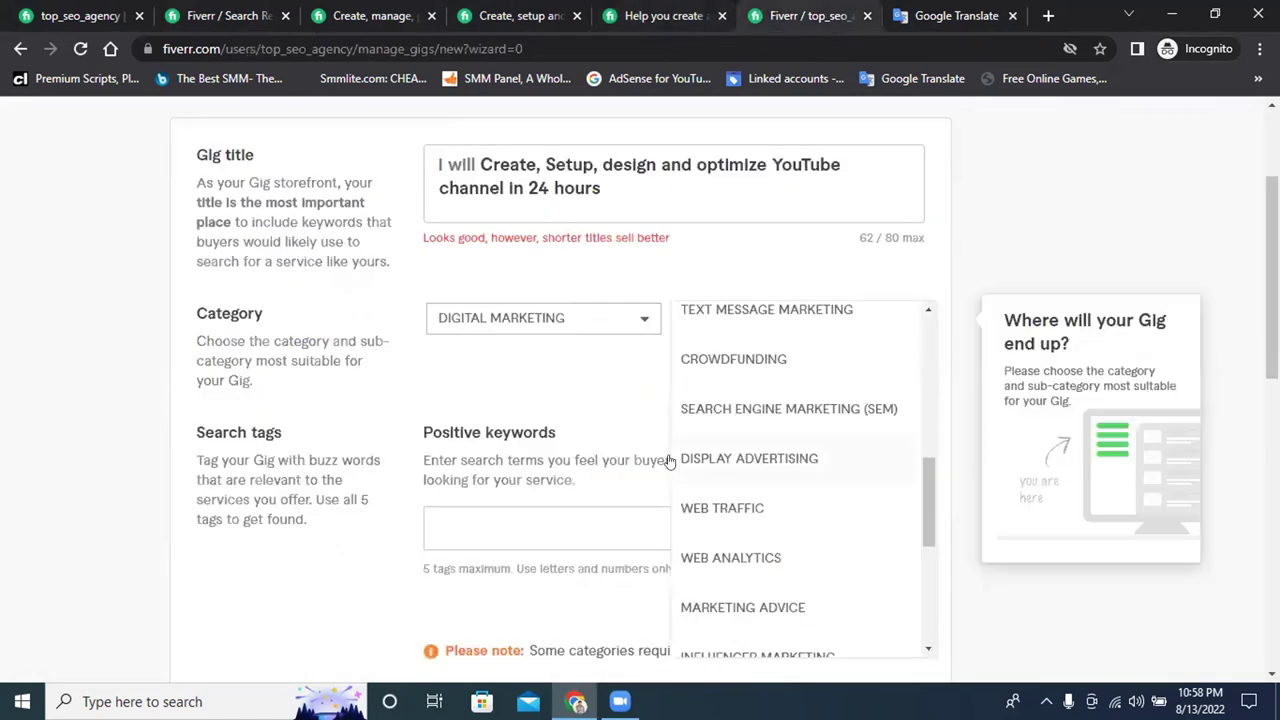
pyautogui.scroll(3, 790, 460)
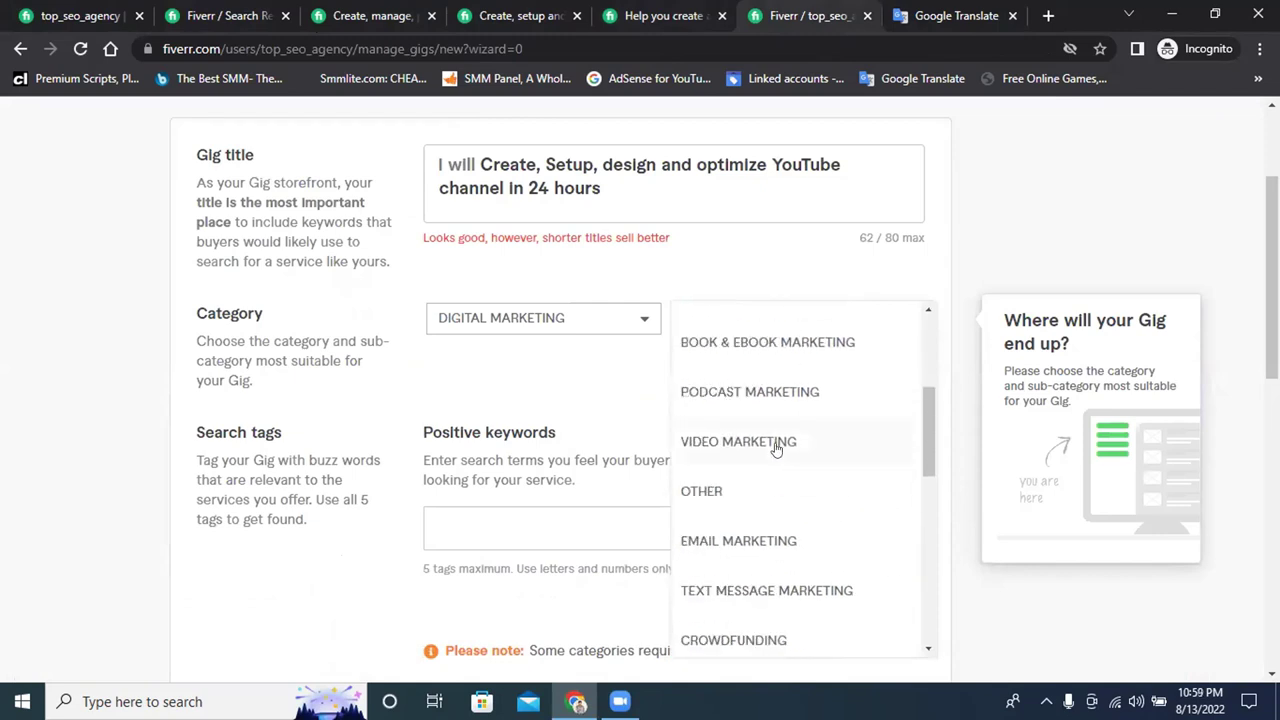
pyautogui.click(737, 442)
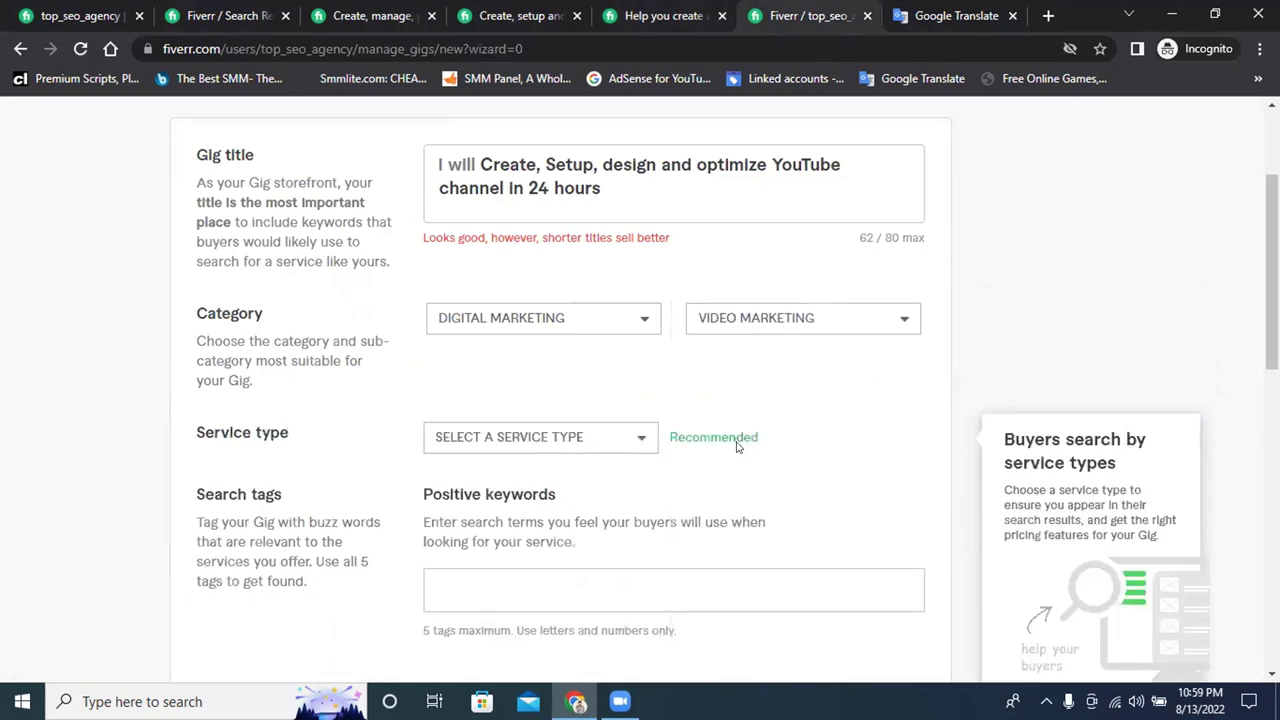
# Set the gig's service type to YouTube Channel Management
pyautogui.click(546, 439)
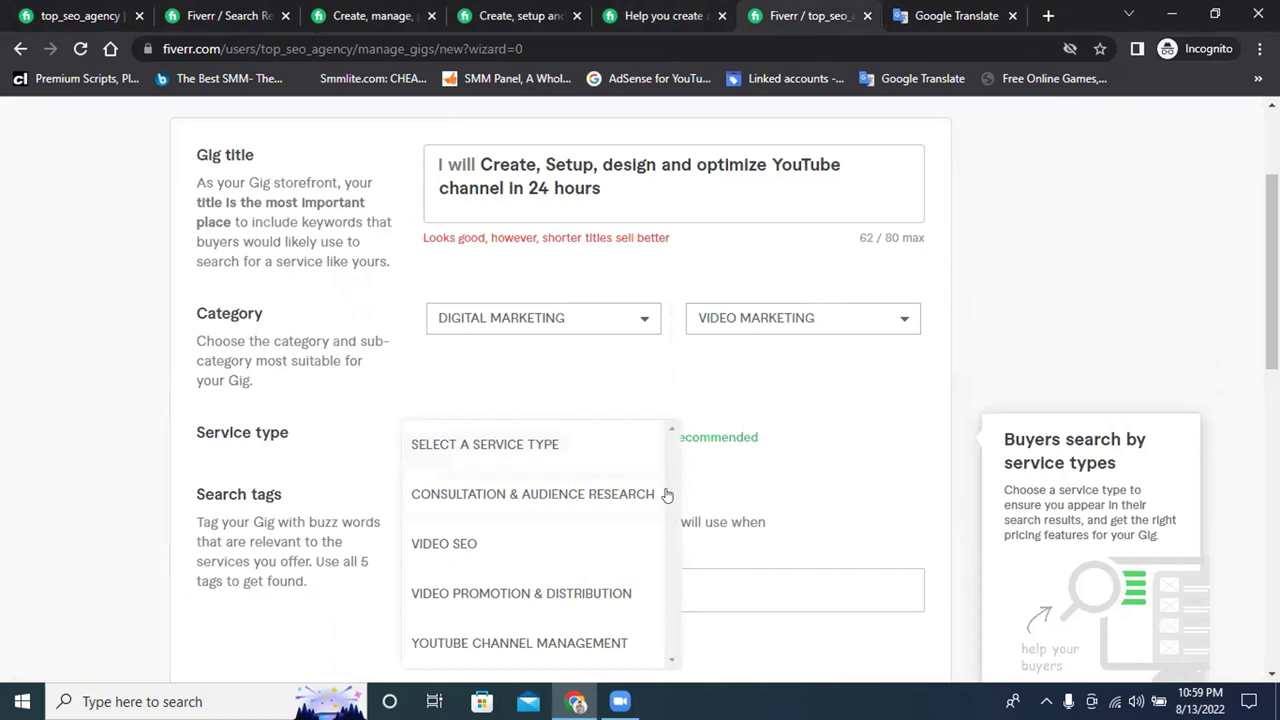
pyautogui.scroll(-2, 666, 491)
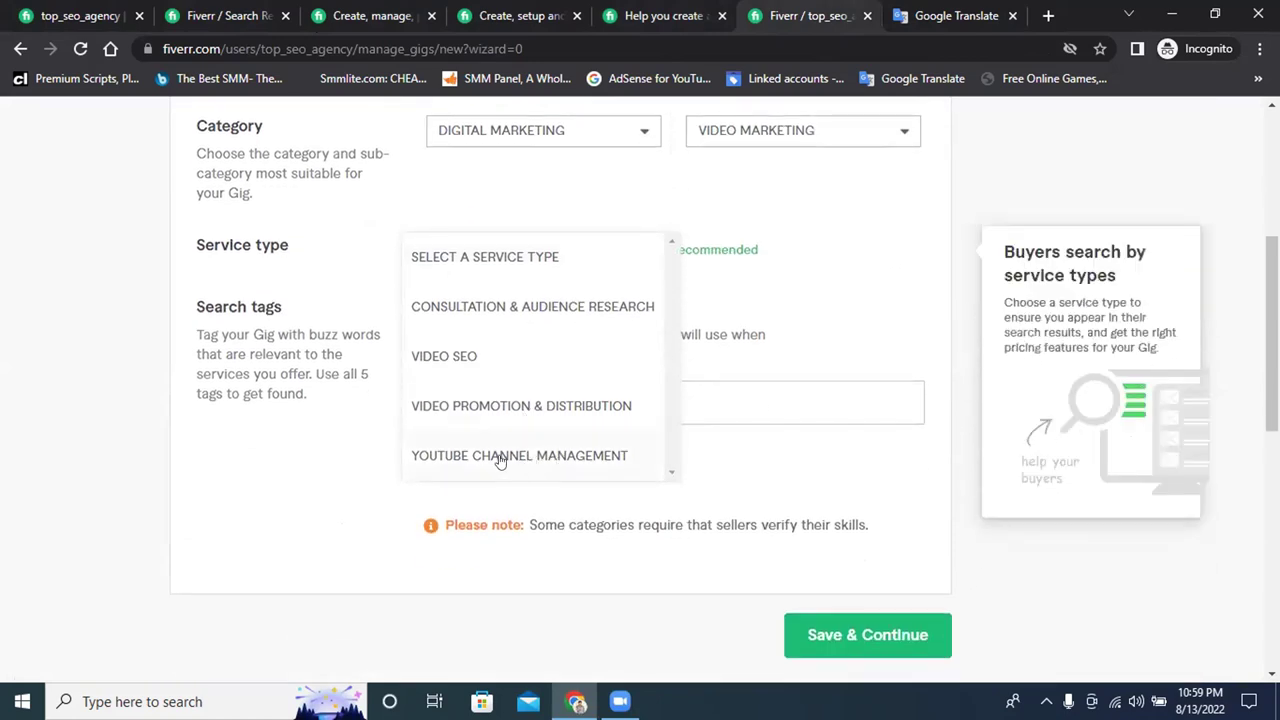
pyautogui.click(549, 462)
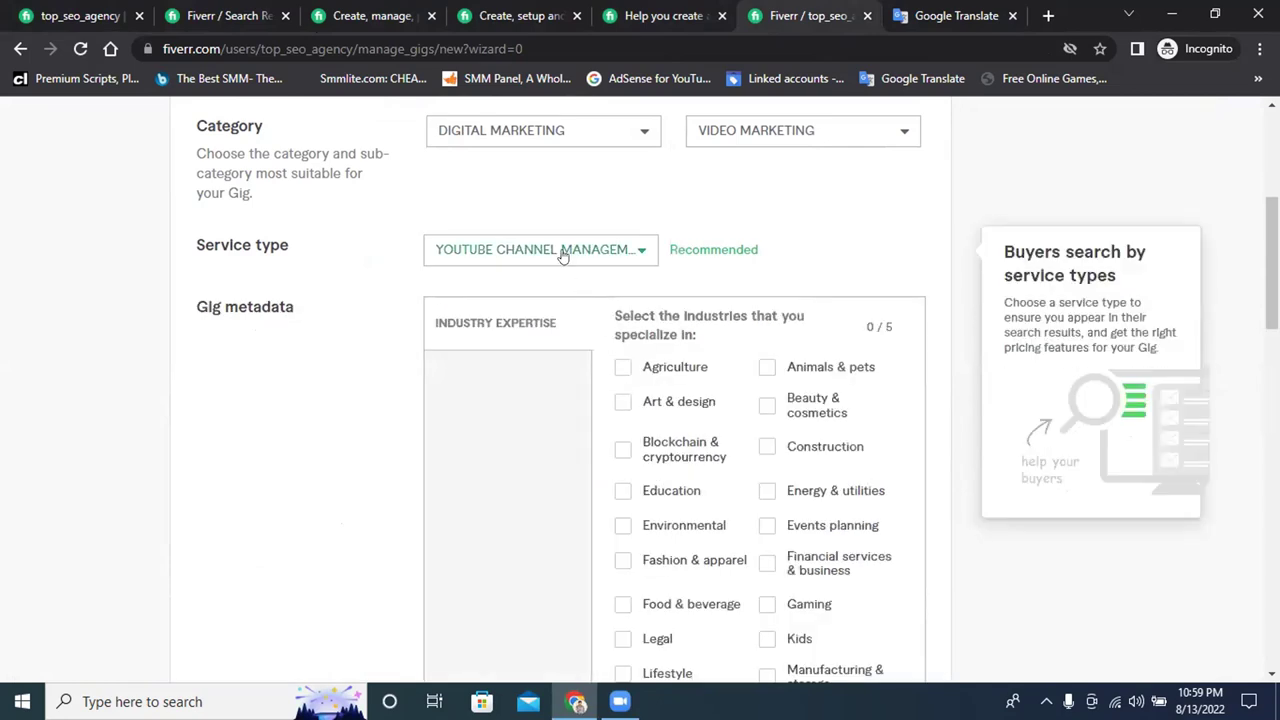
pyautogui.click(560, 251)
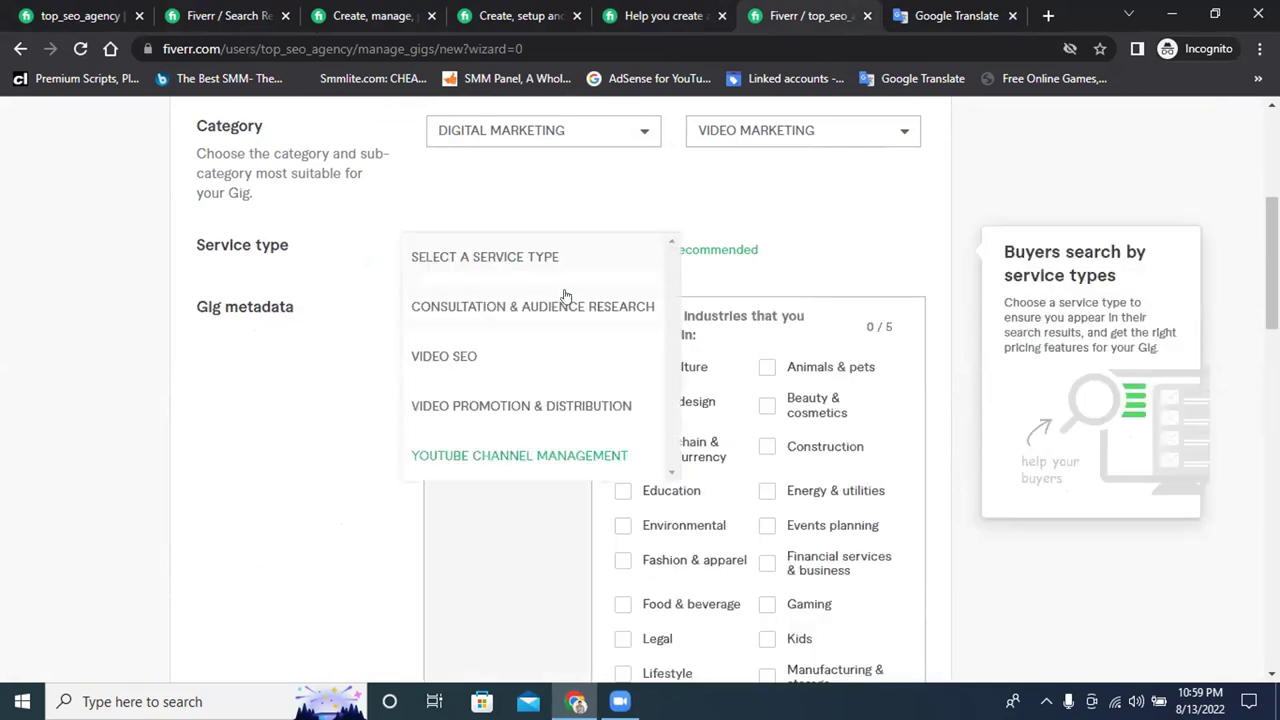
pyautogui.click(532, 455)
# Review the industry expertise options in the gig metadata down to the search tags section
pyautogui.scroll(1, 798, 255)
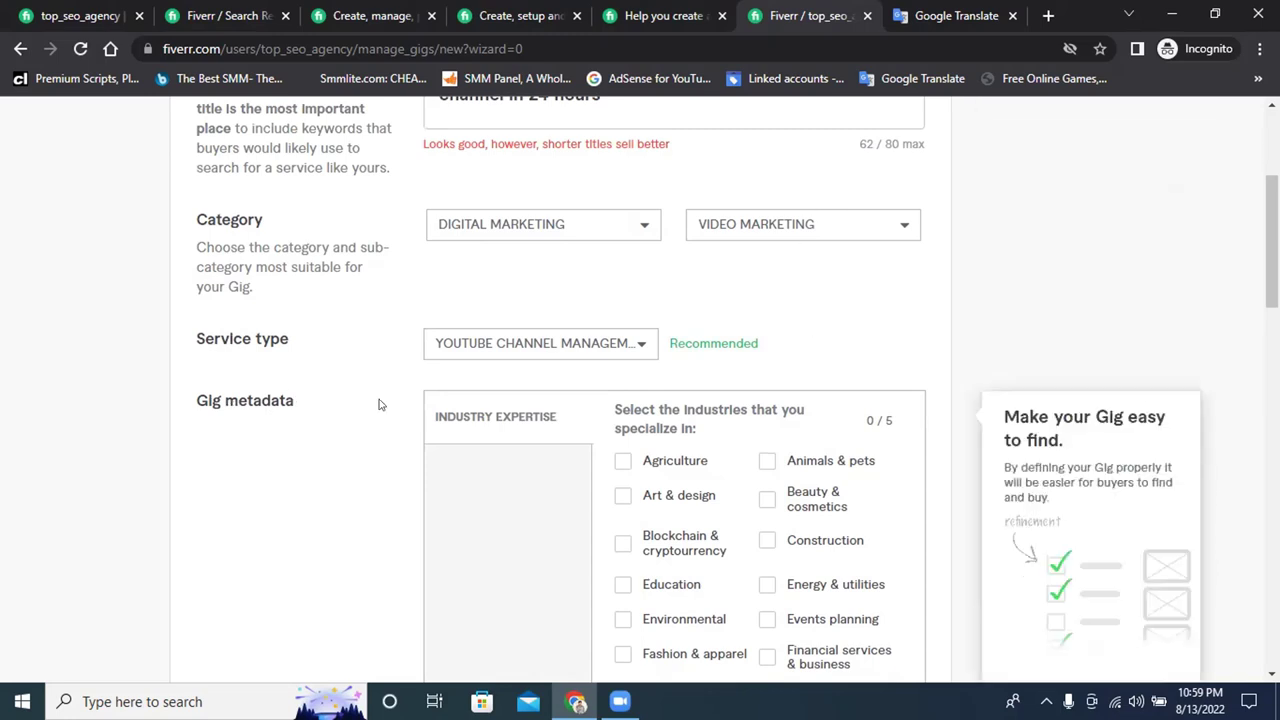
pyautogui.scroll(-1, 379, 404)
pyautogui.scroll(-2, 799, 387)
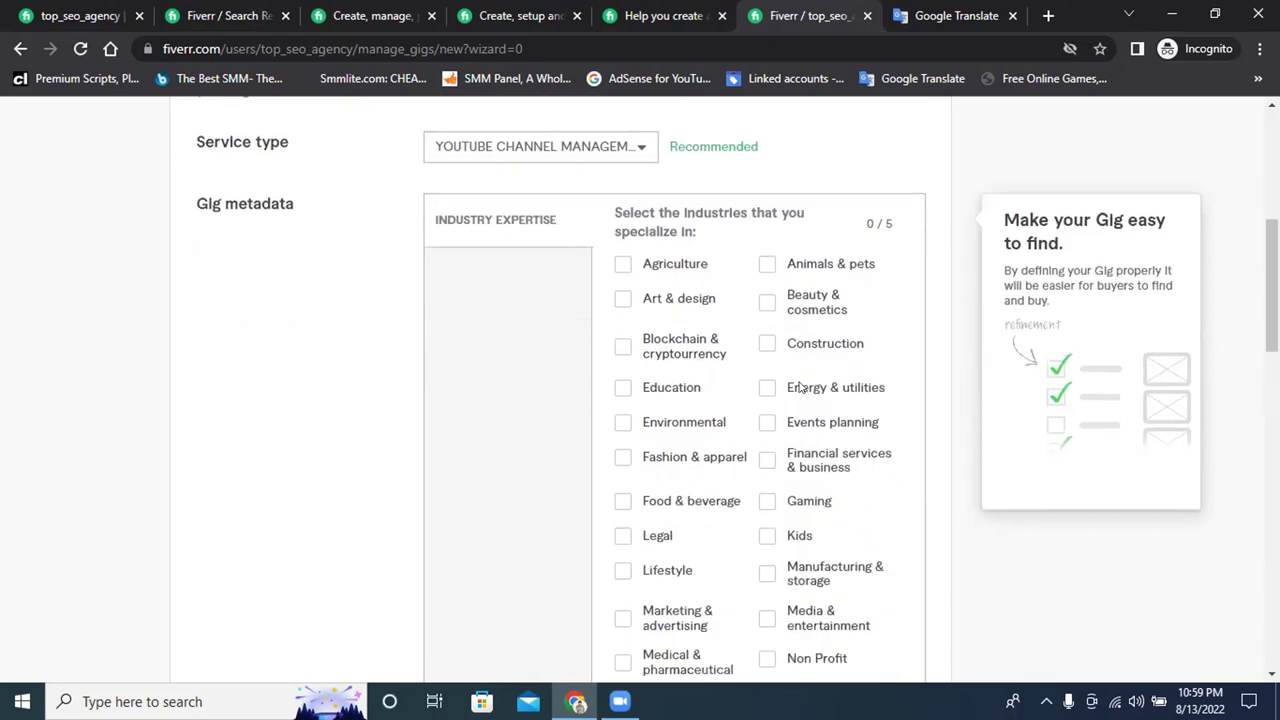
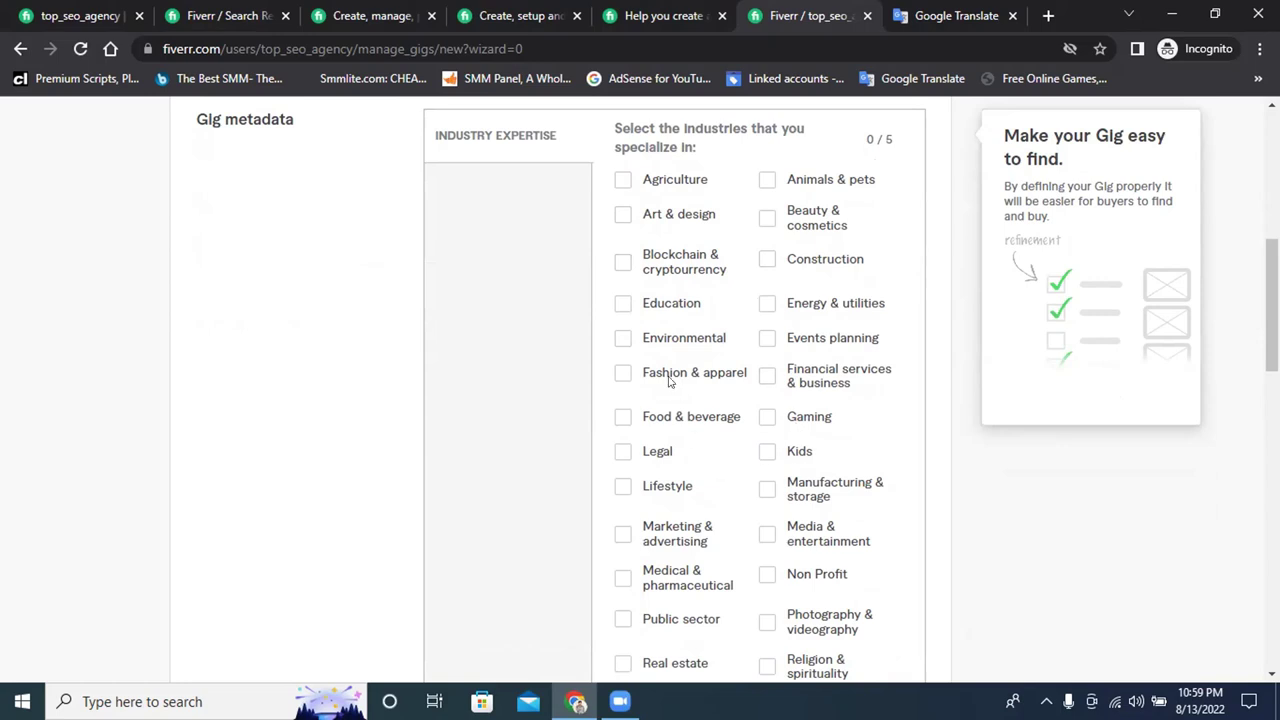
pyautogui.scroll(-1, 660, 262)
pyautogui.scroll(-3, 660, 265)
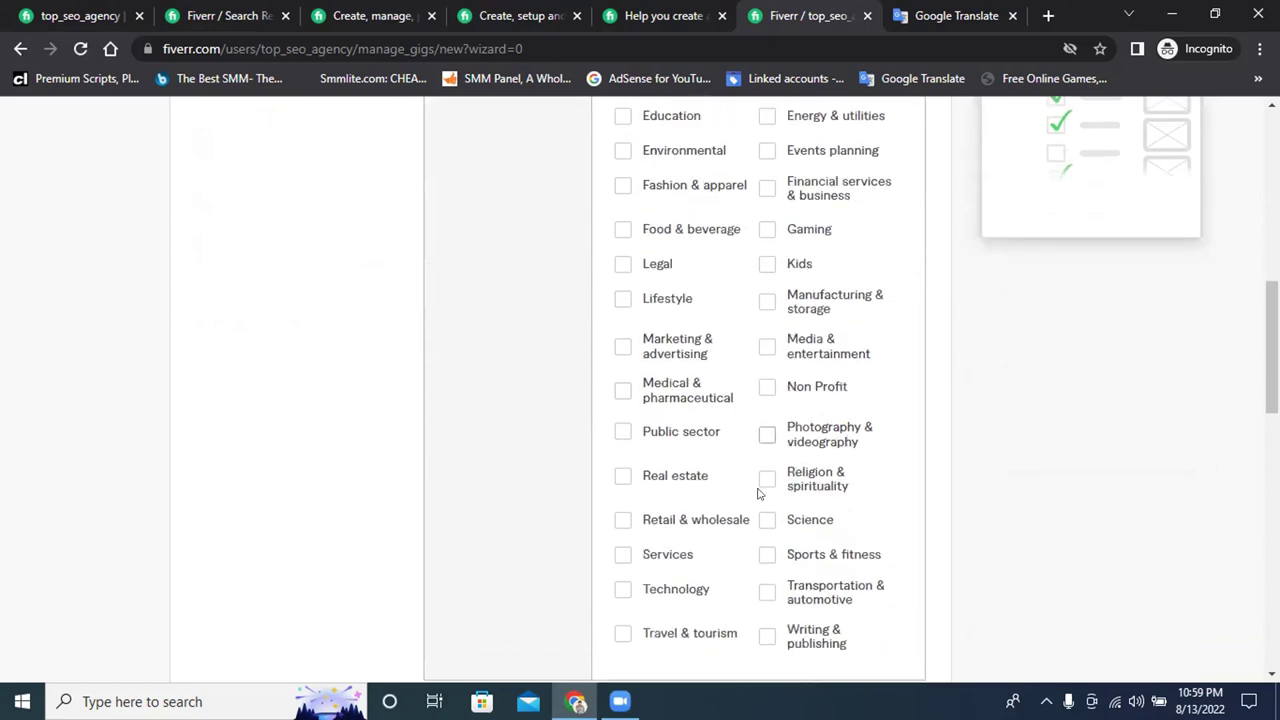
pyautogui.scroll(-4, 680, 517)
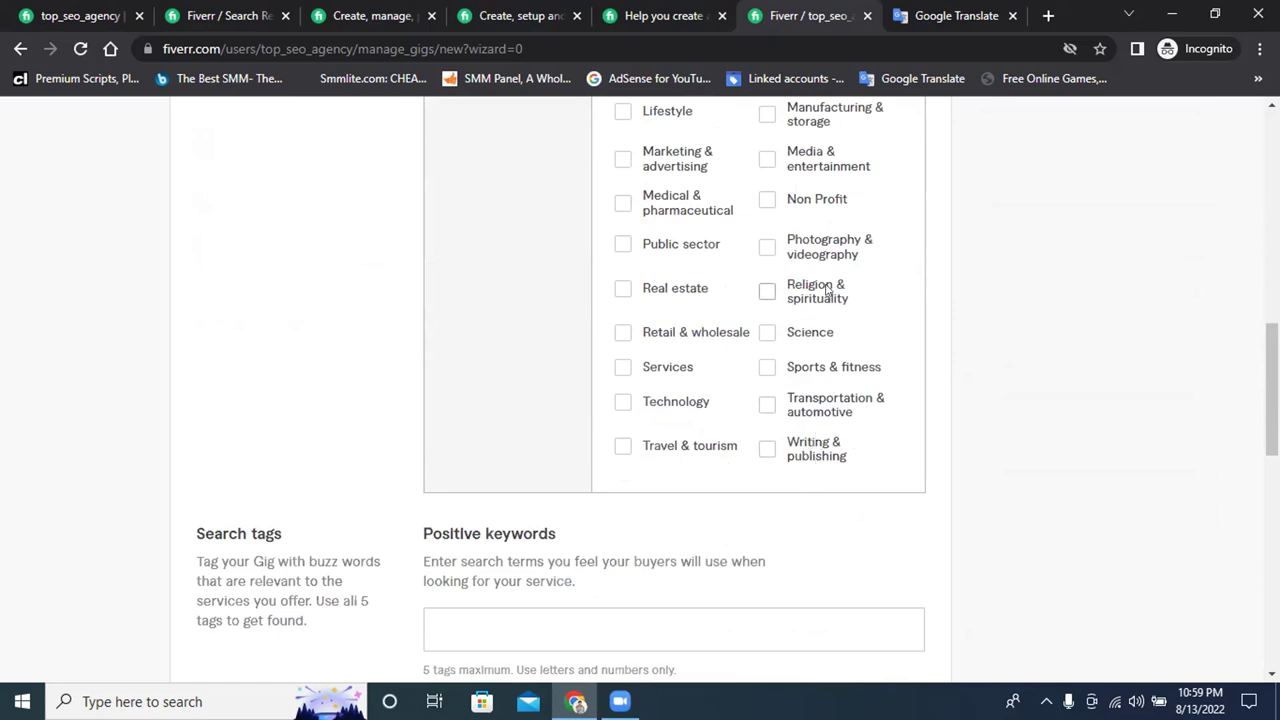
# Select Fashion & apparel, Financial services & business, and Lifestyle as industry expertise in the gig metadata
pyautogui.scroll(2, 826, 290)
pyautogui.scroll(3, 826, 290)
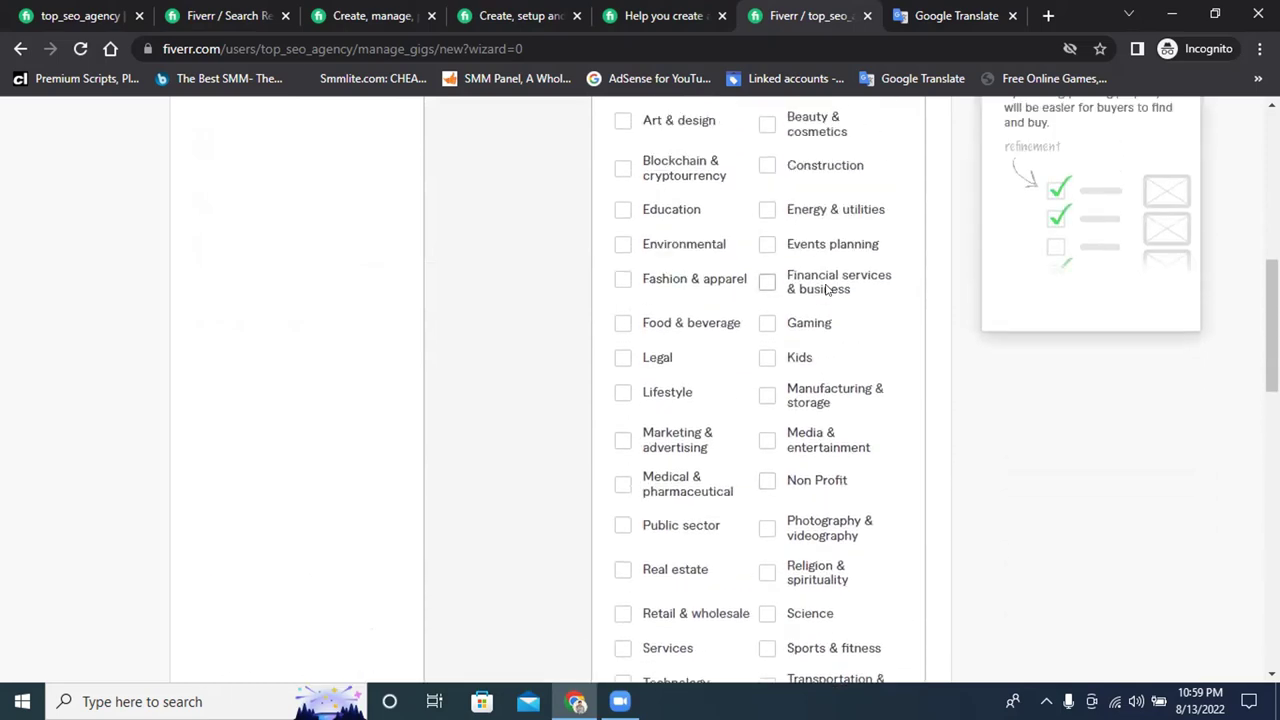
pyautogui.scroll(3, 789, 325)
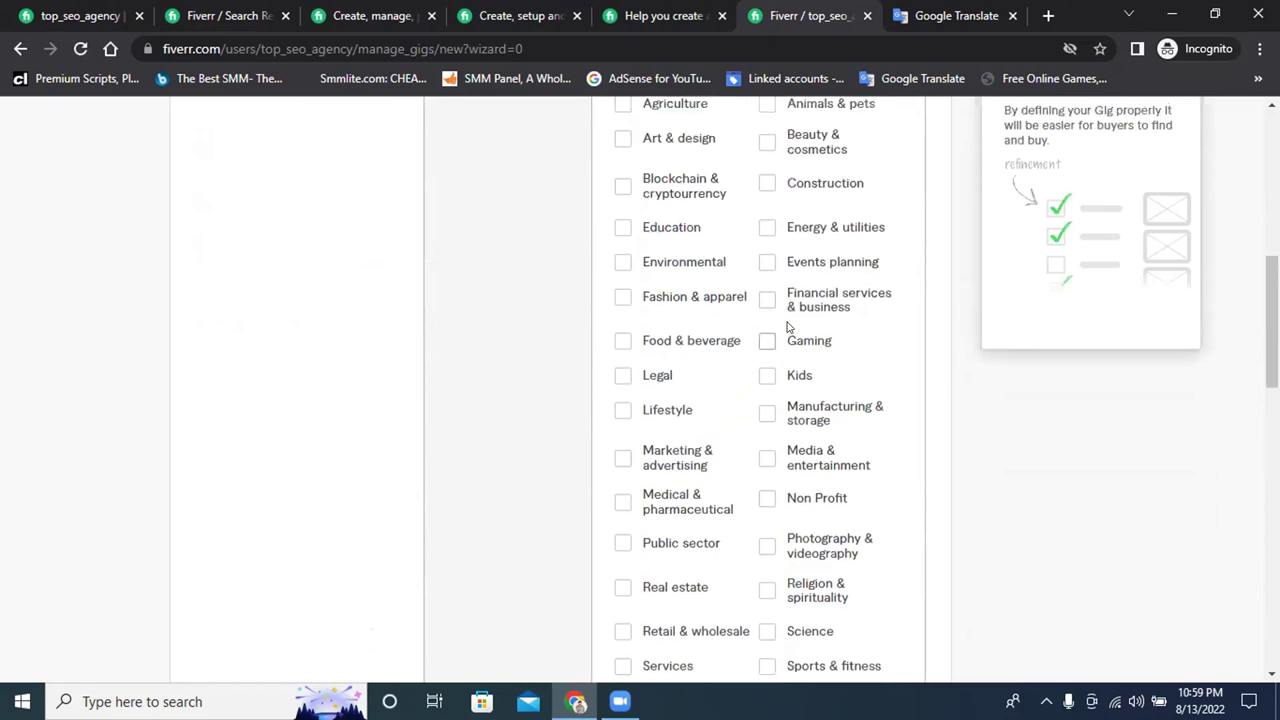
pyautogui.click(622, 466)
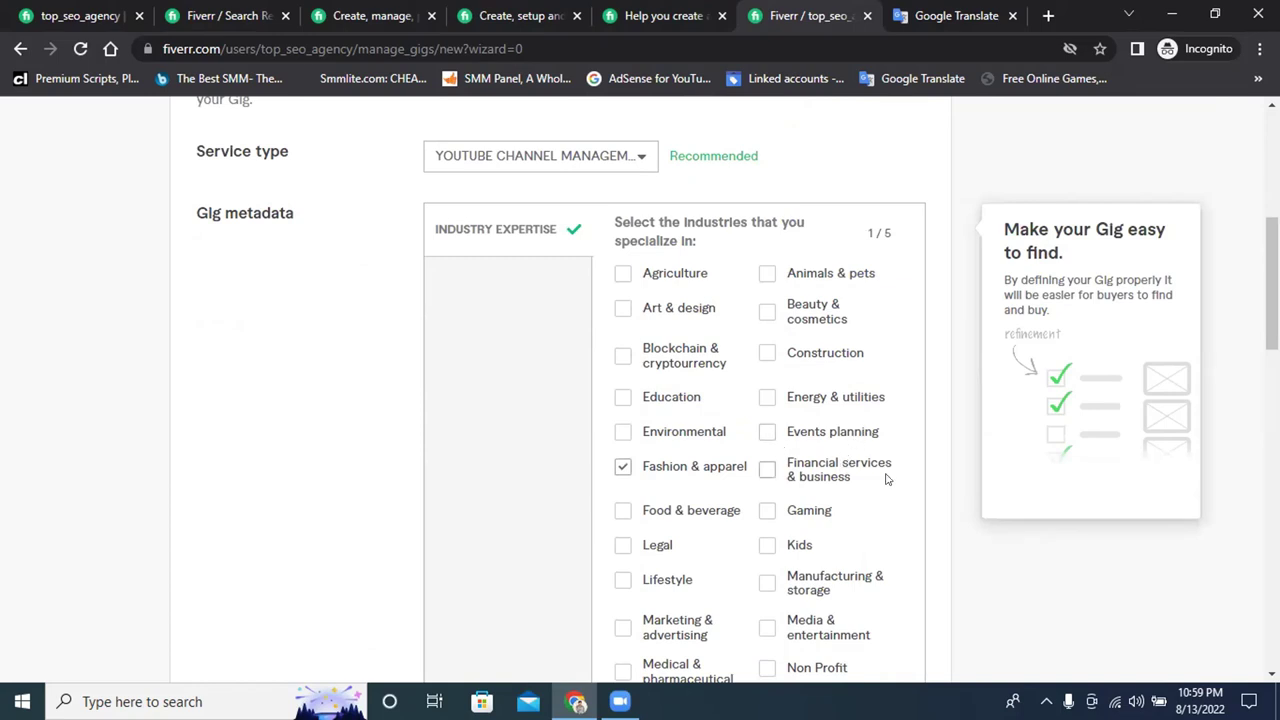
pyautogui.scroll(-2, 846, 458)
pyautogui.scroll(-3, 846, 456)
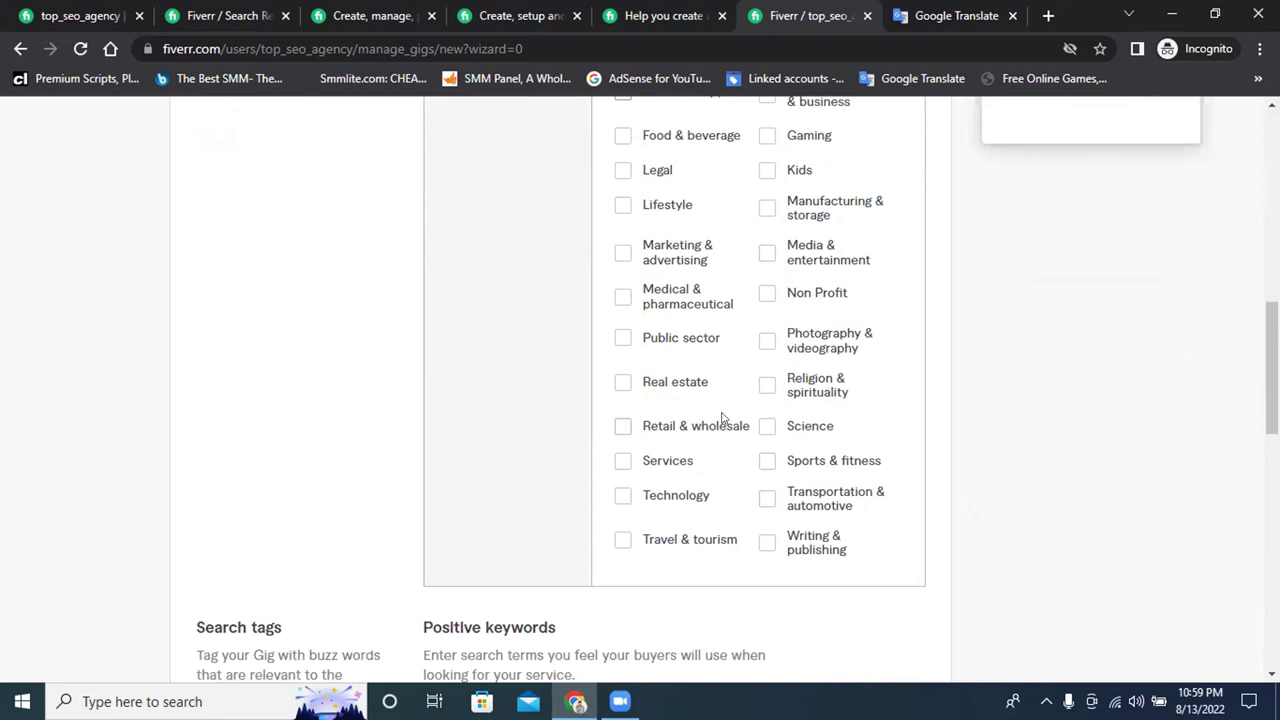
pyautogui.scroll(1, 816, 320)
pyautogui.scroll(2, 816, 320)
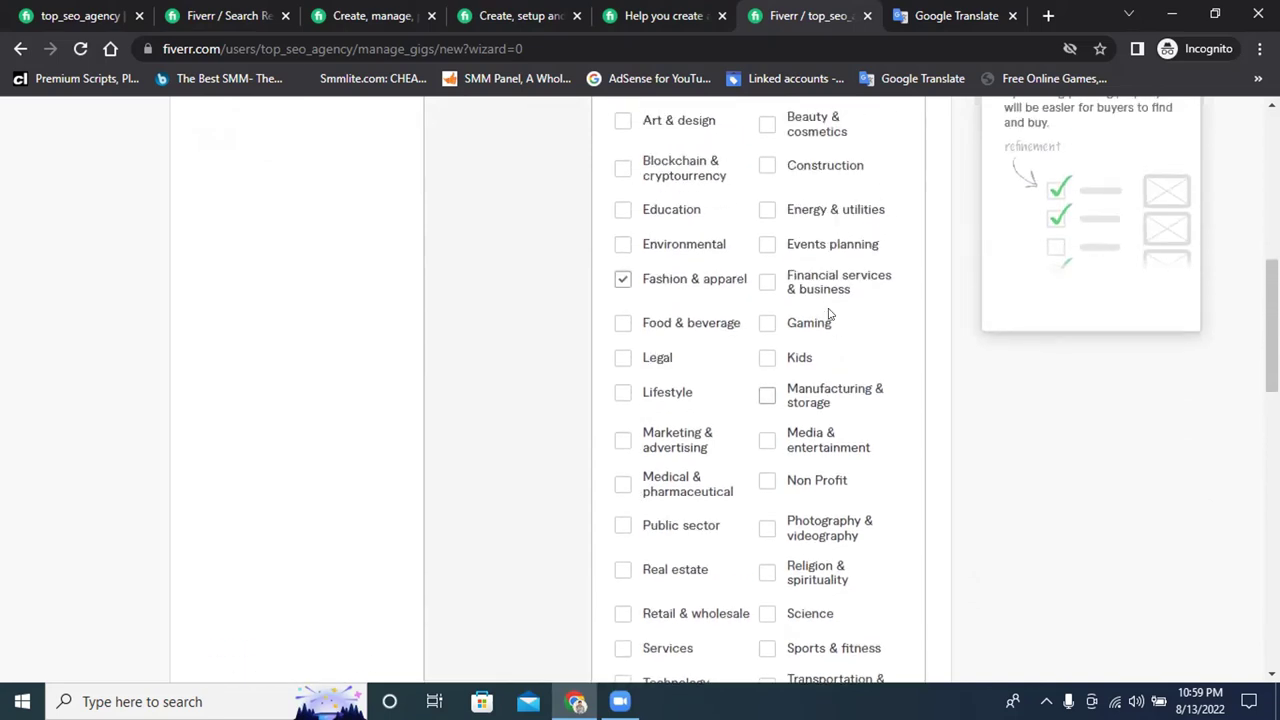
pyautogui.click(768, 283)
pyautogui.scroll(1, 771, 402)
pyautogui.click(623, 488)
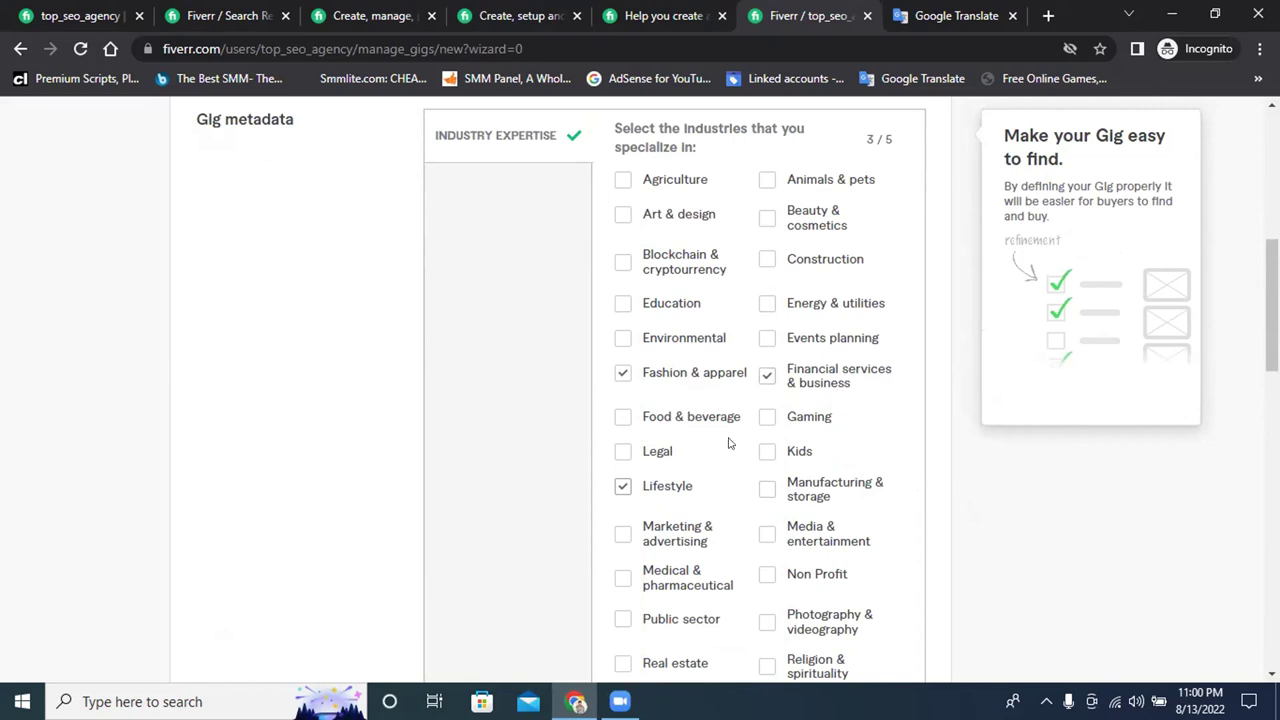
# Add Marketing & advertising and Real estate to the selected industries in the gig metadata
pyautogui.scroll(-2, 848, 486)
pyautogui.scroll(-2, 848, 486)
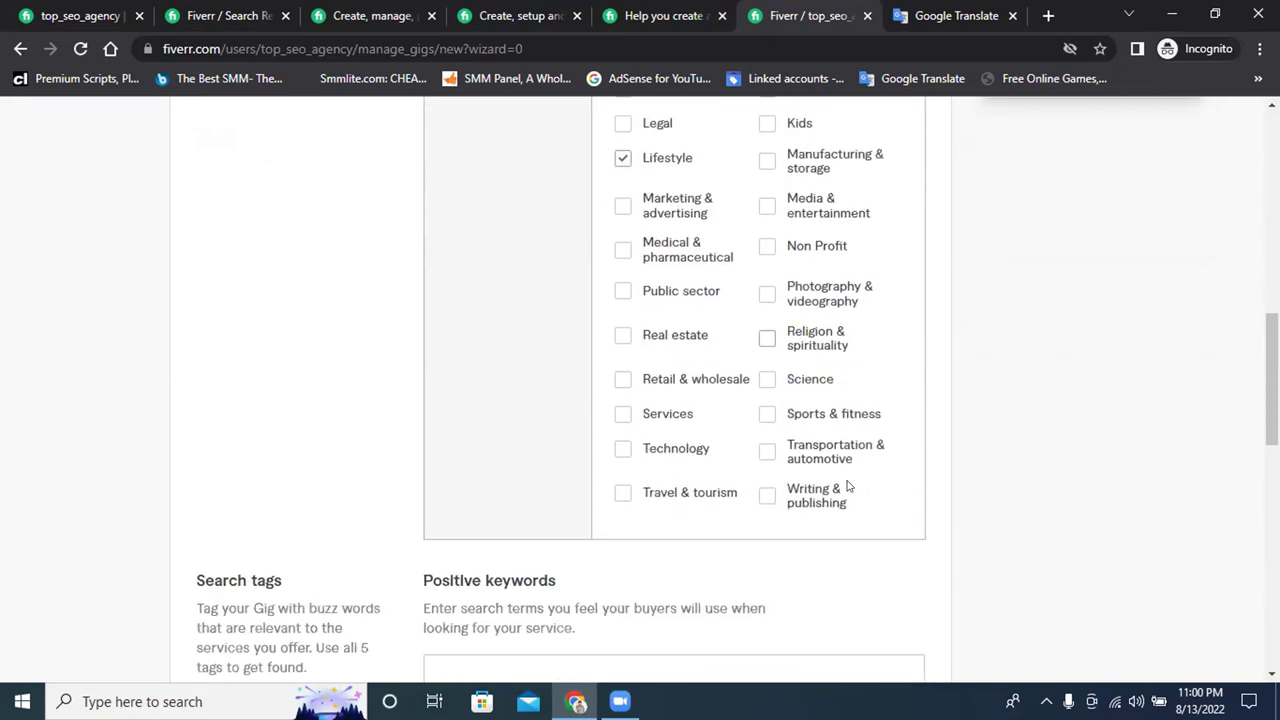
pyautogui.scroll(4, 848, 486)
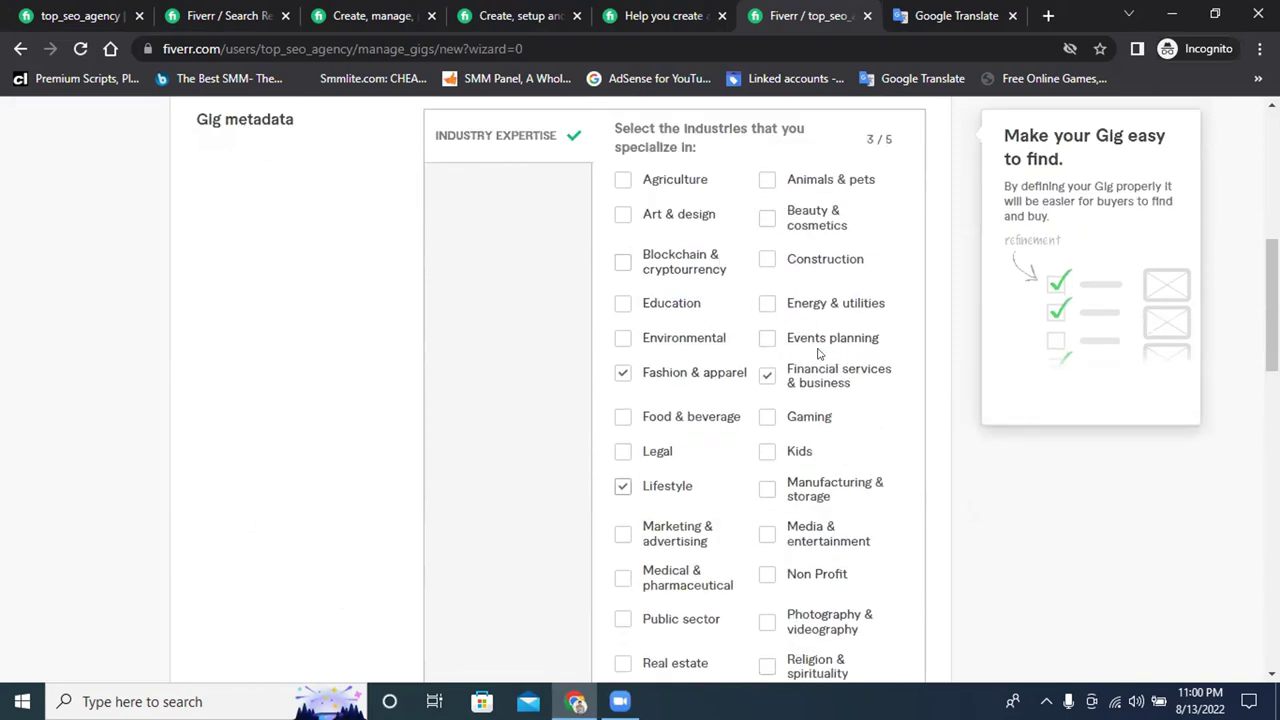
pyautogui.scroll(-1, 809, 340)
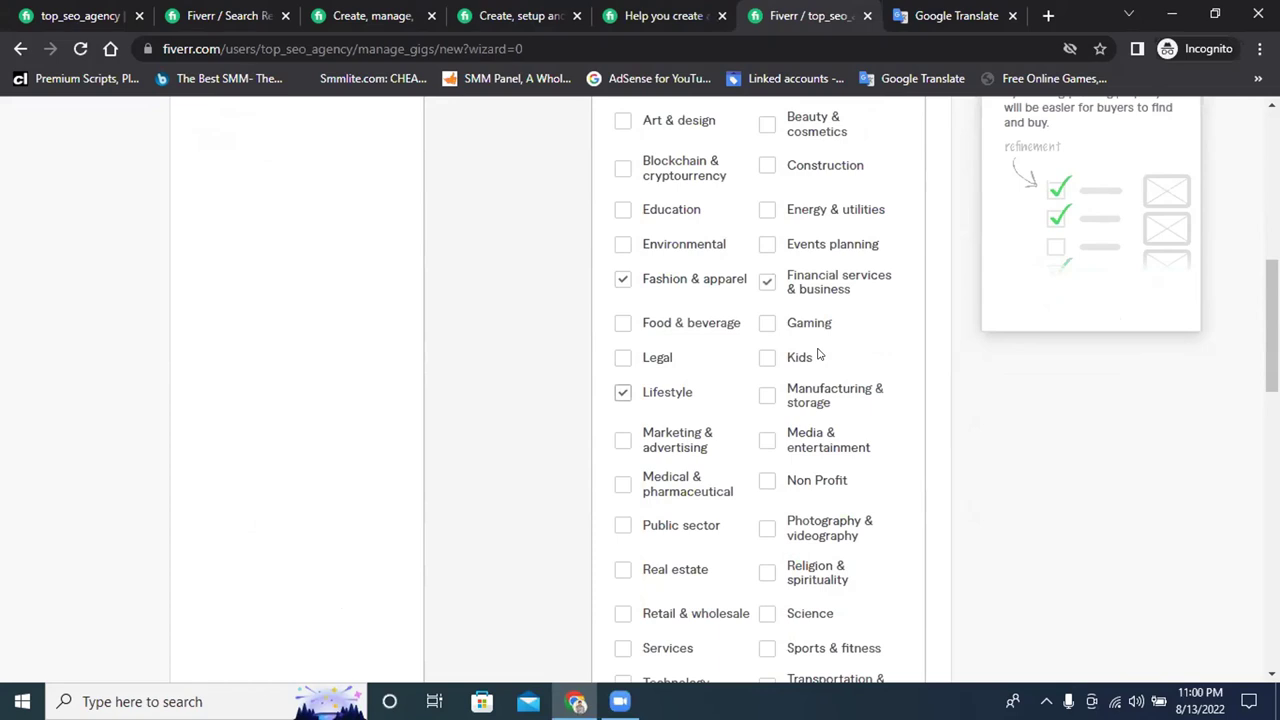
pyautogui.click(622, 441)
pyautogui.scroll(-1, 814, 400)
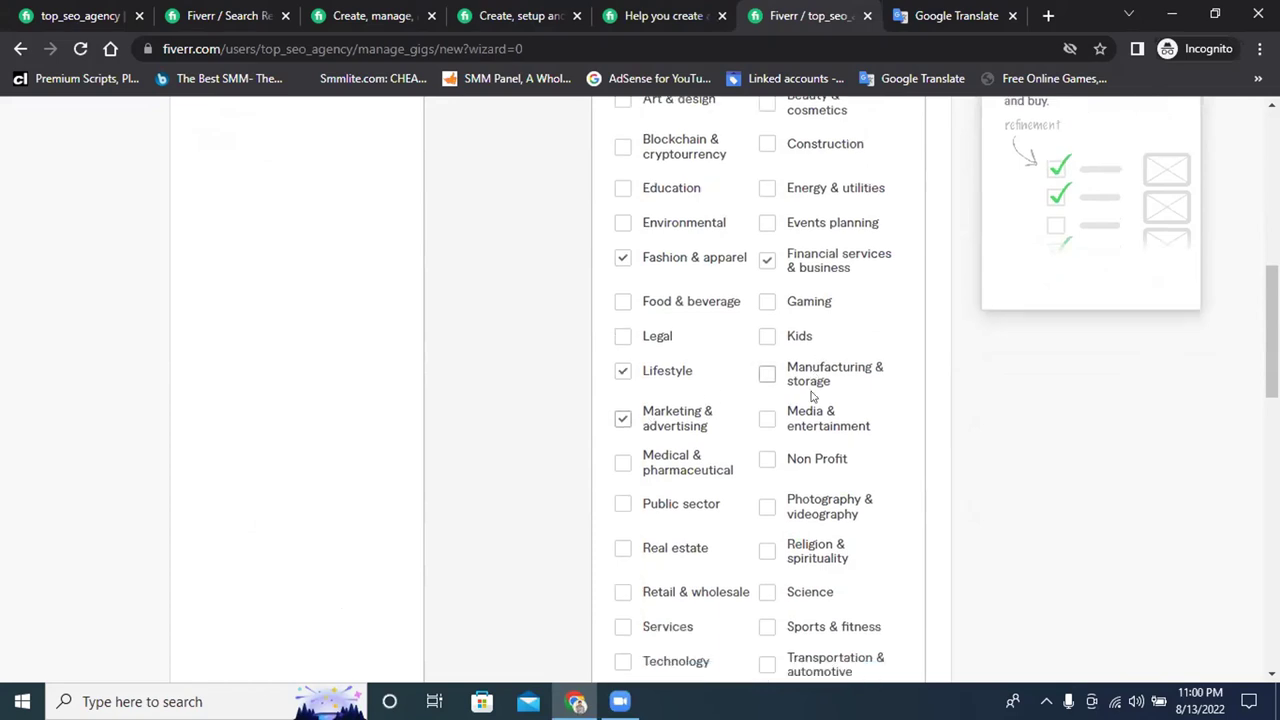
pyautogui.click(622, 476)
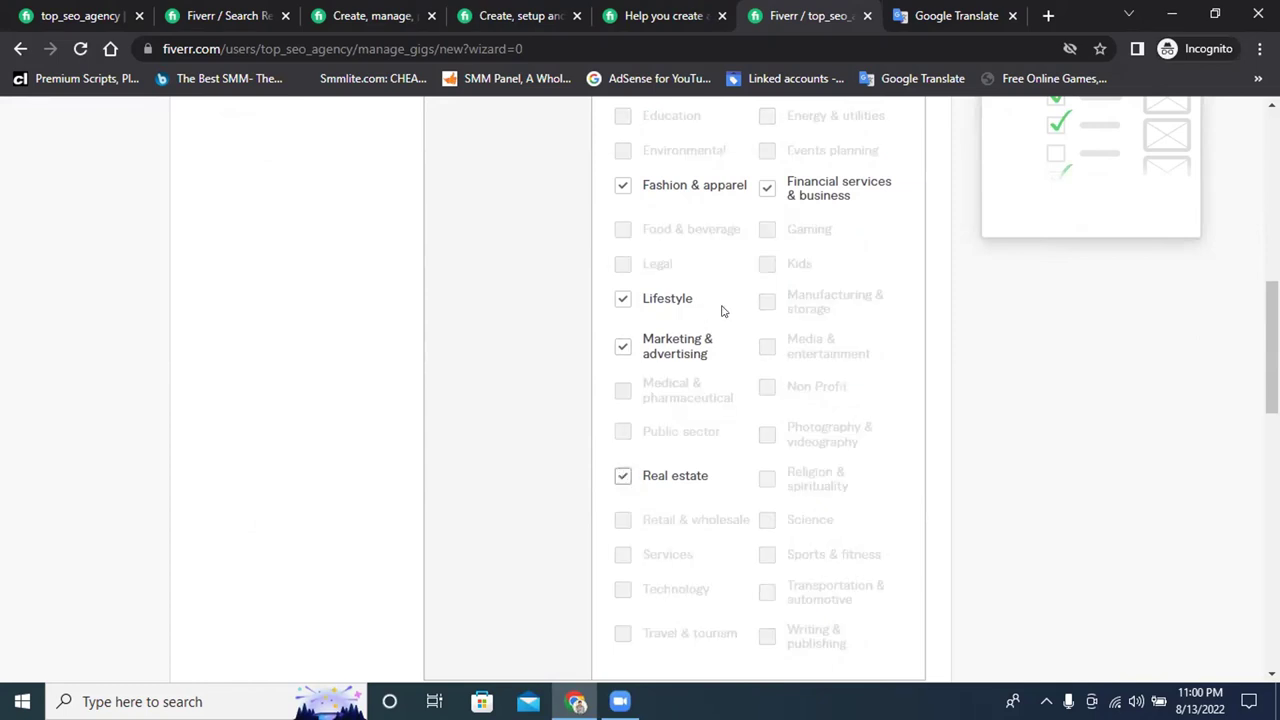
pyautogui.scroll(3, 724, 330)
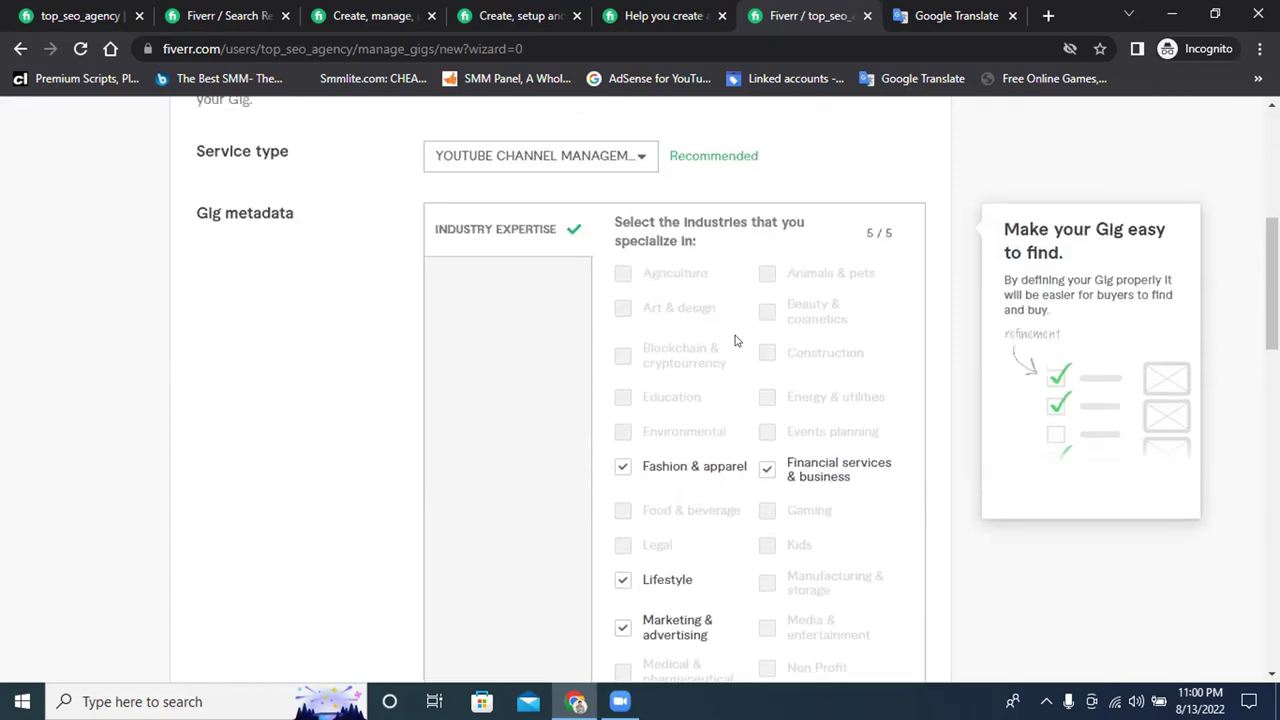
# Look through the "create, manage, promote, rank and optimize your youtube channel" gig for related tags, expanding its reviews
pyautogui.scroll(-6, 736, 345)
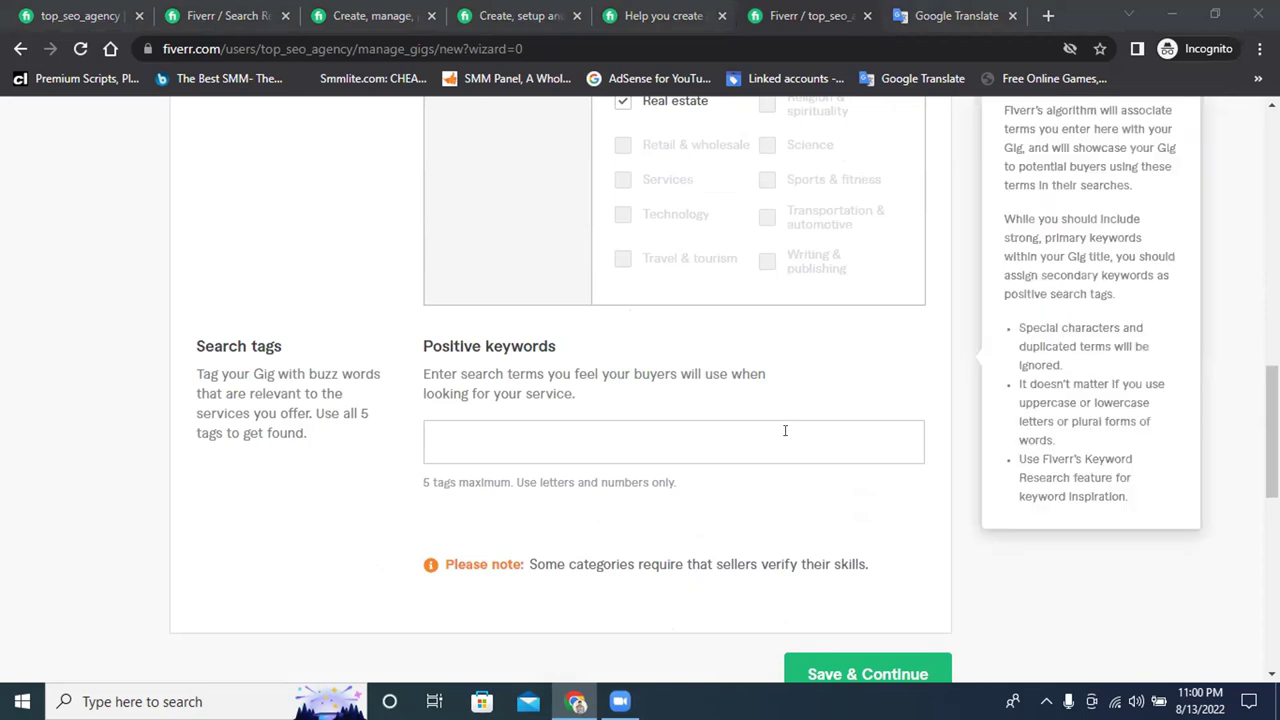
pyautogui.click(462, 428)
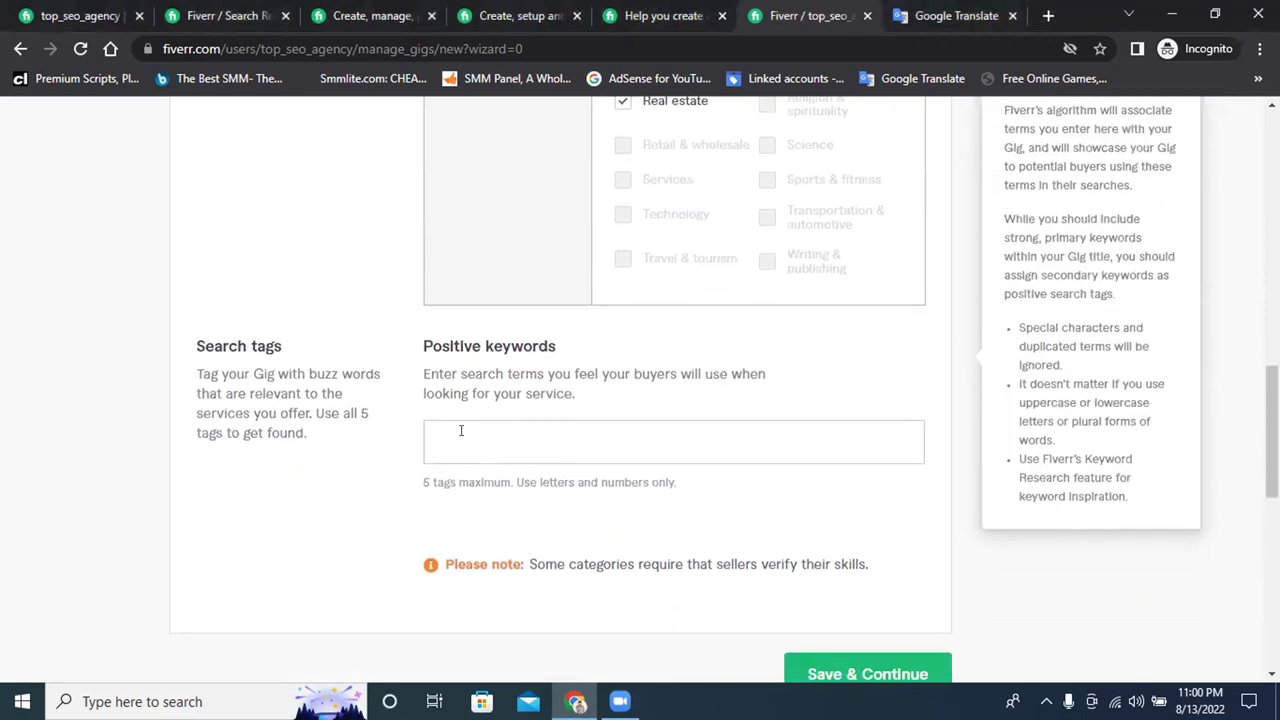
pyautogui.click(365, 15)
pyautogui.scroll(-12, 561, 370)
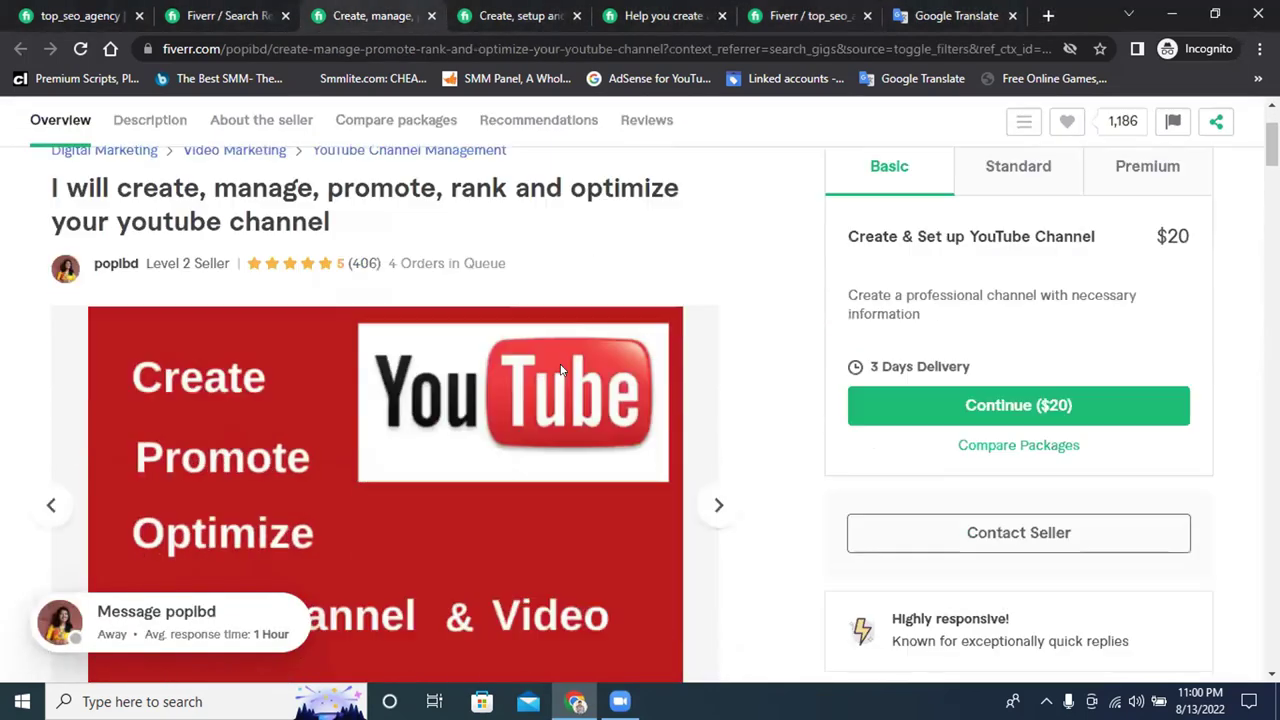
pyautogui.scroll(-15, 561, 370)
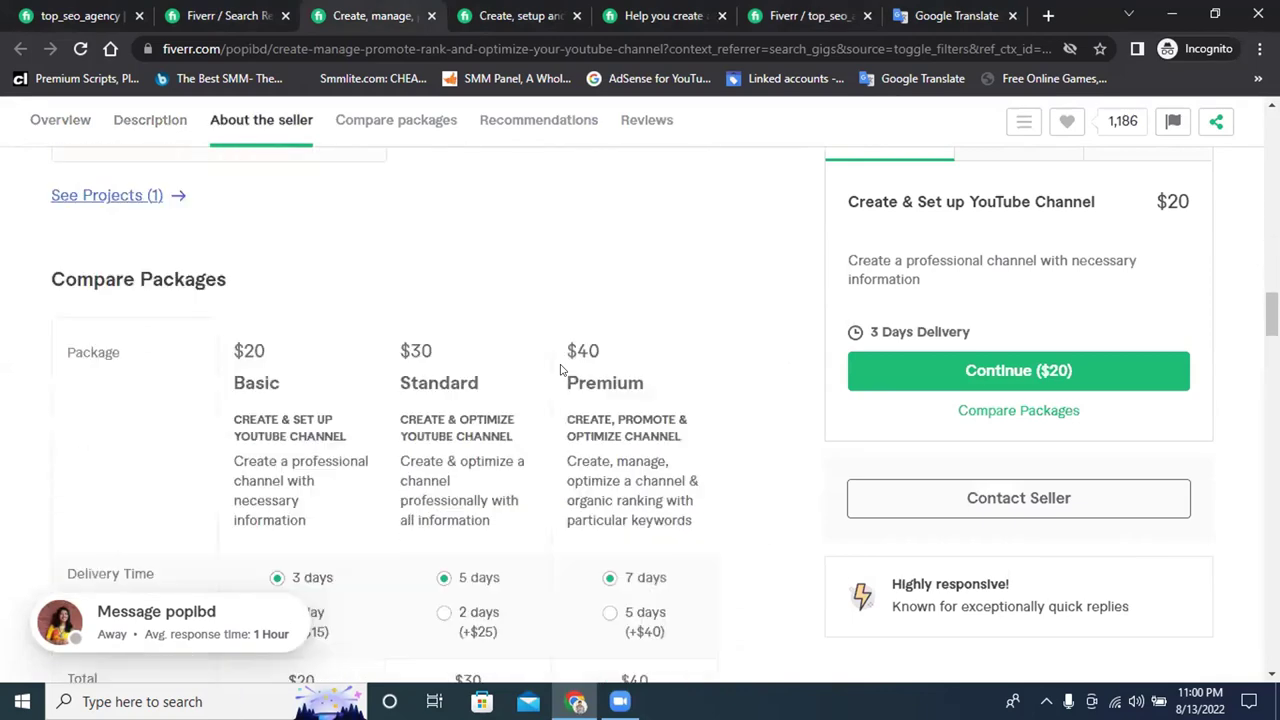
pyautogui.scroll(-15, 561, 367)
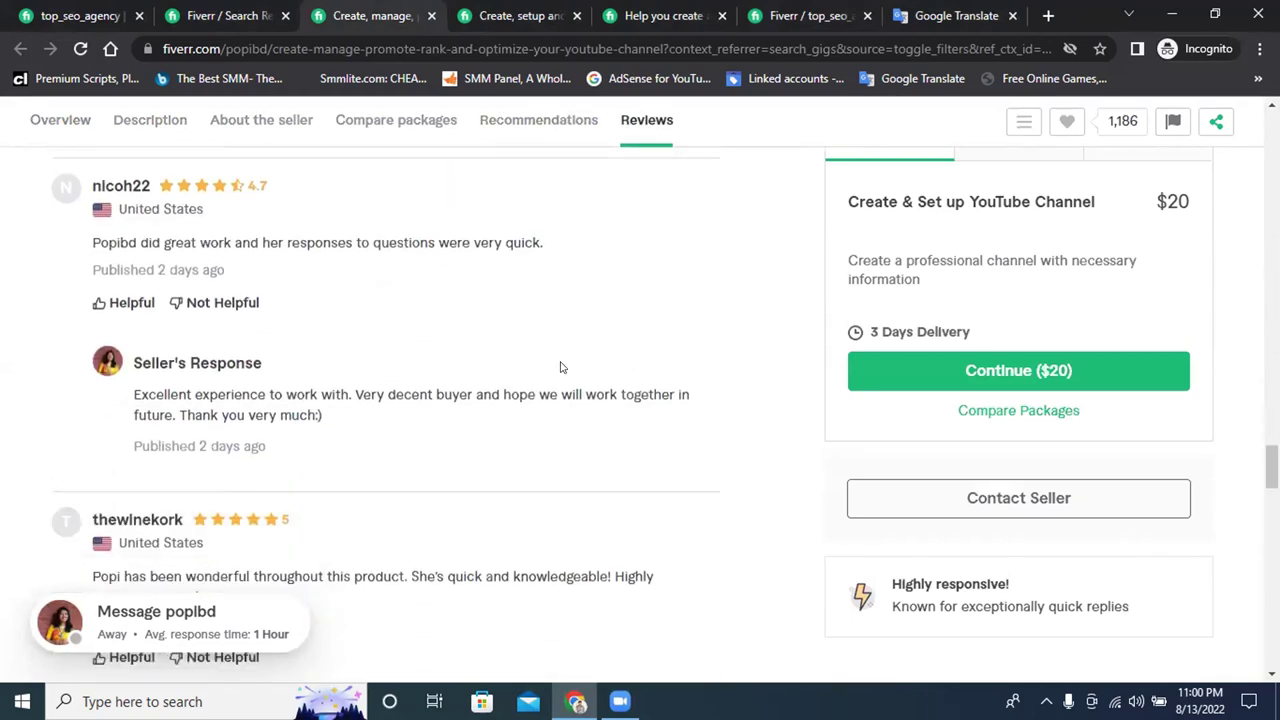
pyautogui.scroll(-3, 561, 370)
pyautogui.scroll(6, 561, 370)
pyautogui.scroll(-2, 558, 373)
pyautogui.scroll(-10, 558, 373)
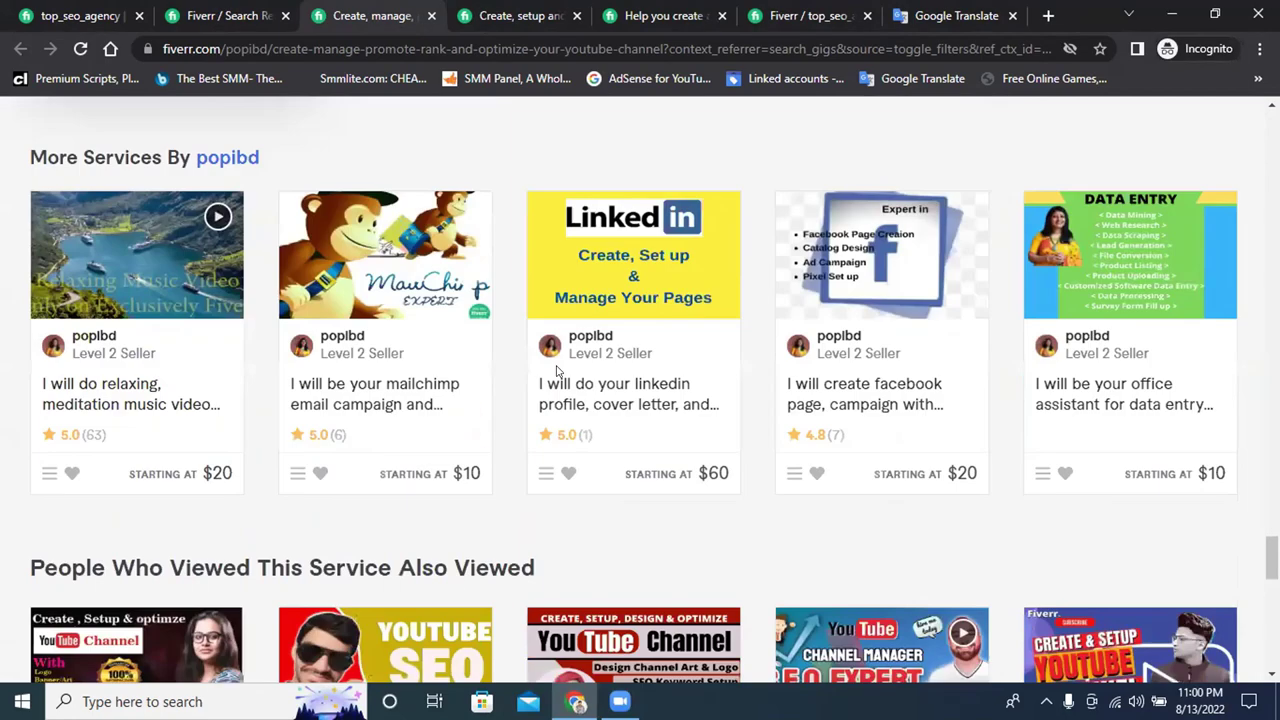
pyautogui.scroll(12, 552, 380)
pyautogui.scroll(10, 547, 386)
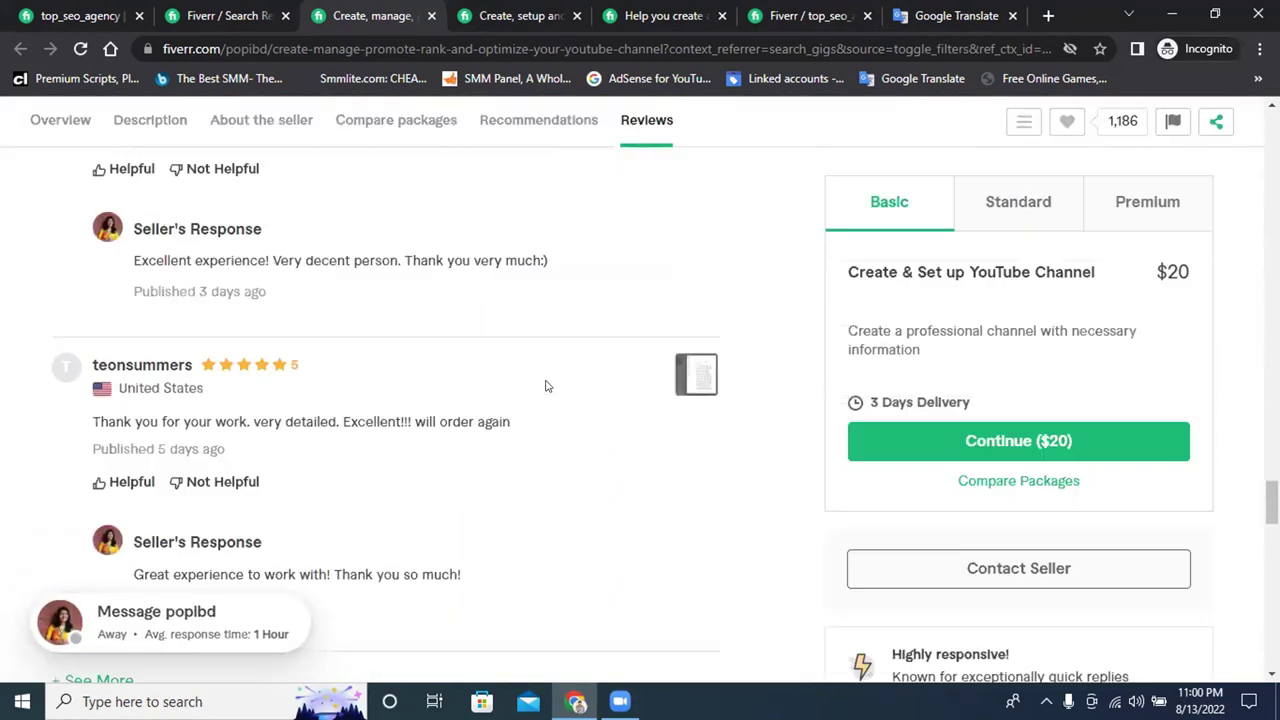
pyautogui.scroll(8, 547, 386)
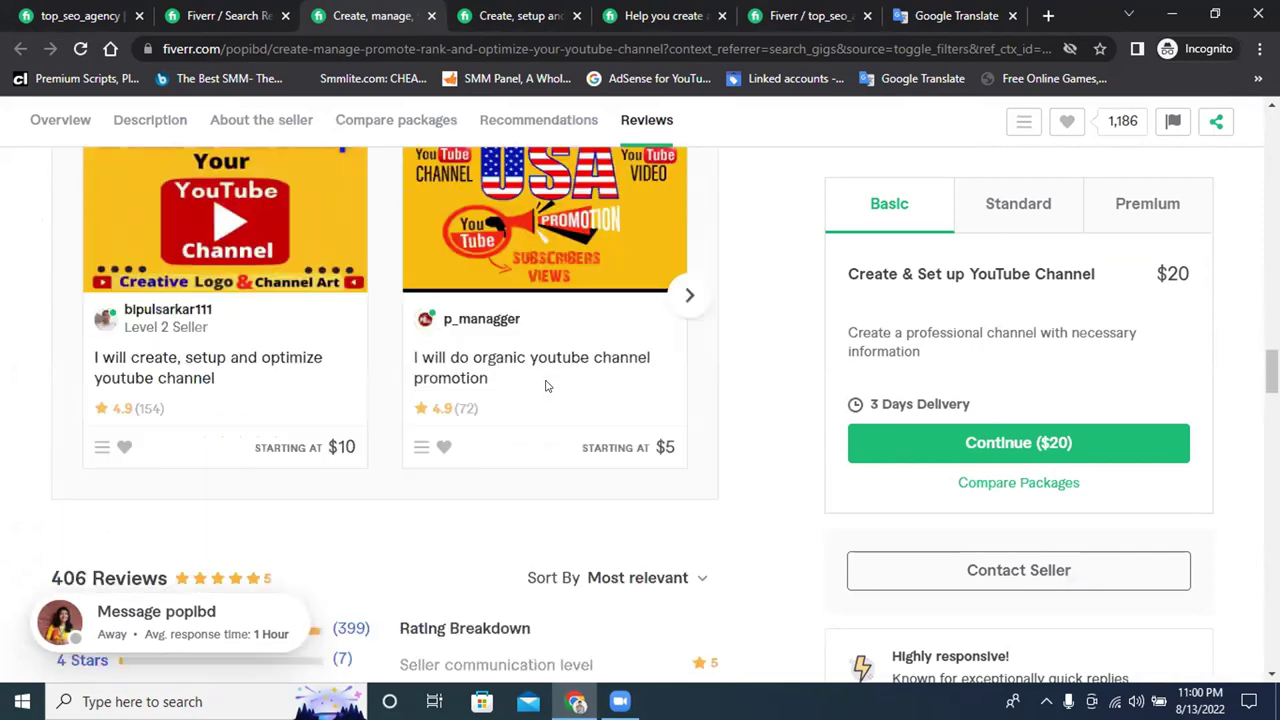
pyautogui.scroll(-6, 547, 386)
pyautogui.scroll(-15, 547, 388)
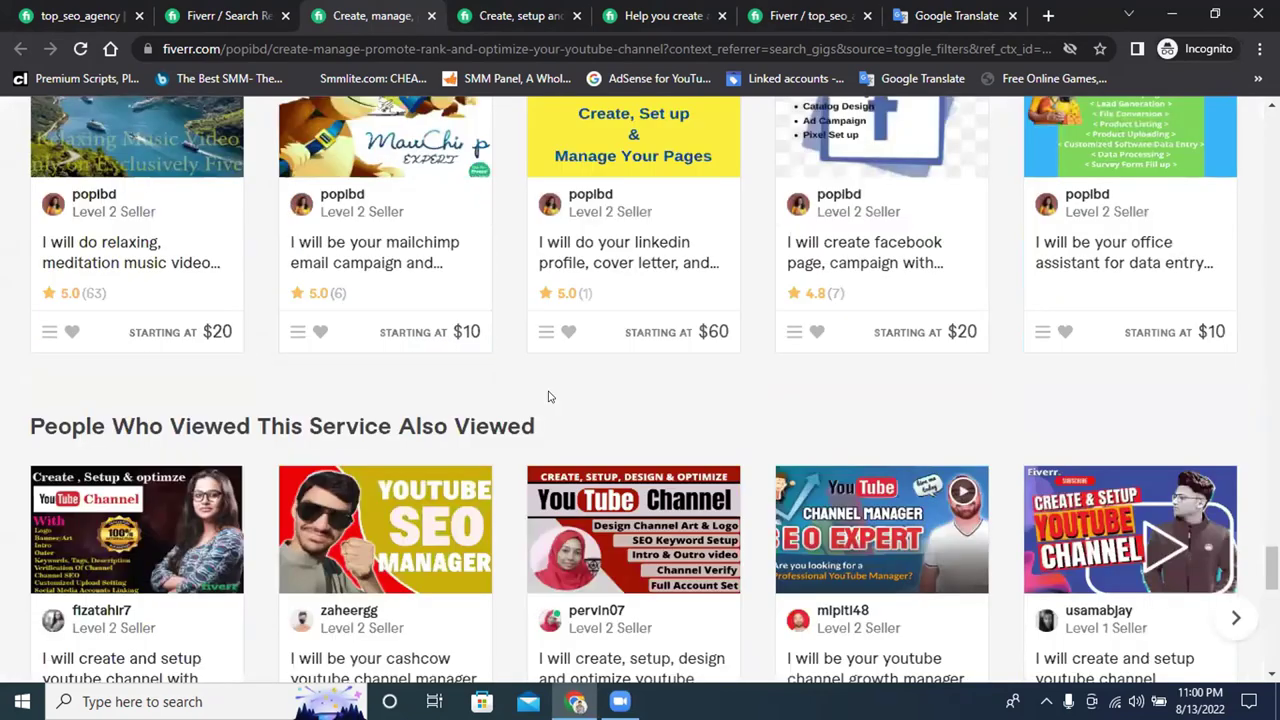
pyautogui.scroll(4, 548, 397)
pyautogui.click(99, 236)
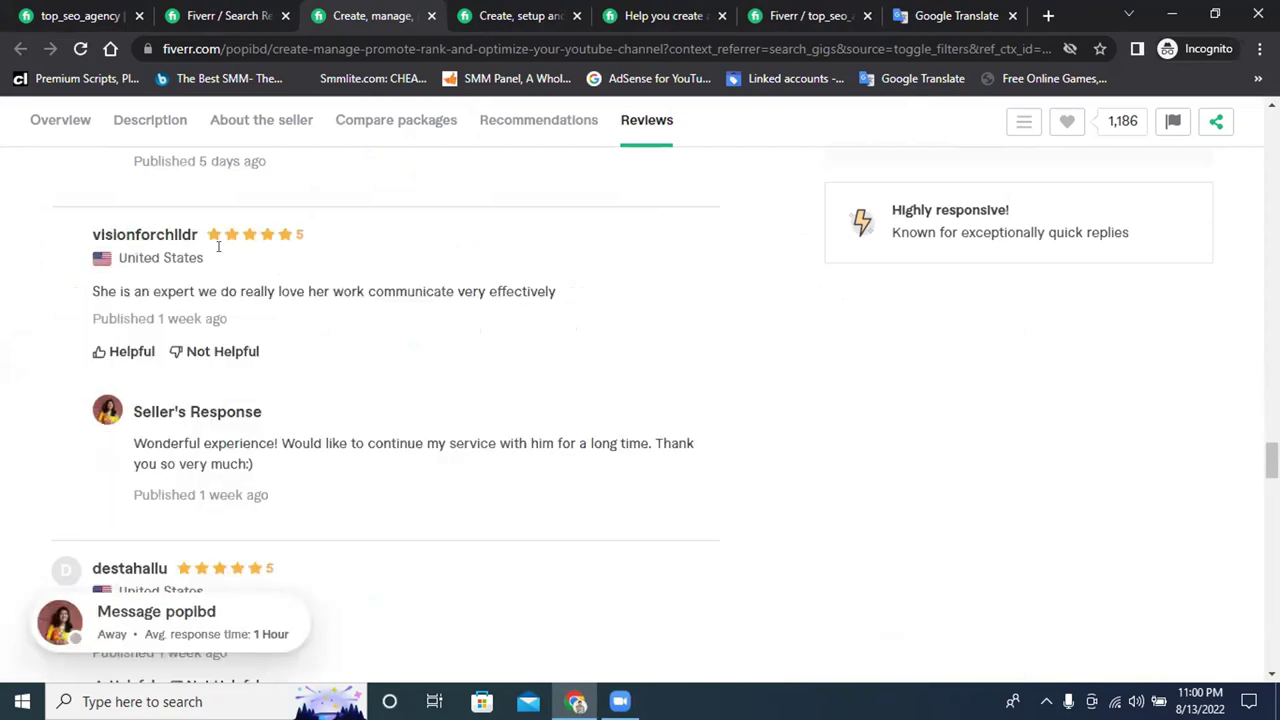
pyautogui.scroll(-8, 334, 323)
pyautogui.scroll(3, 351, 277)
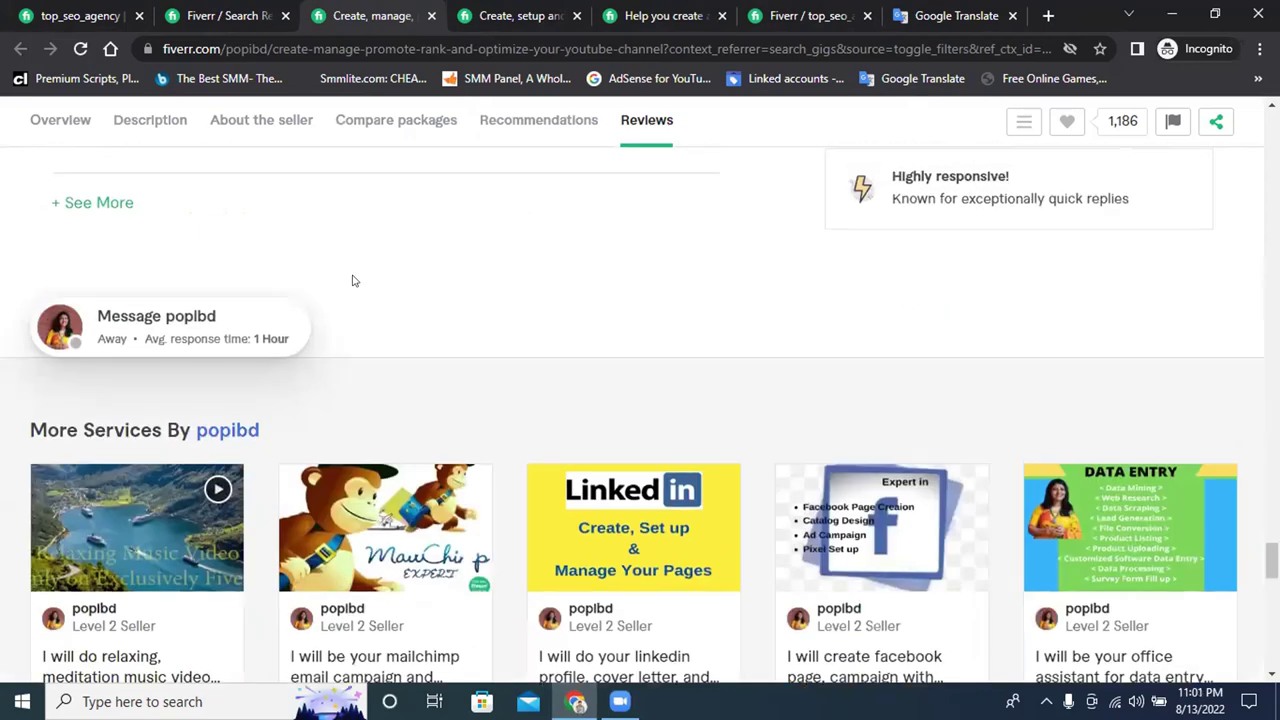
# Find the related tags of the open "Create, setup and..." YouTube gig and copy the "create youtube" tag
pyautogui.click(510, 15)
pyautogui.scroll(-6, 493, 354)
pyautogui.scroll(-20, 493, 354)
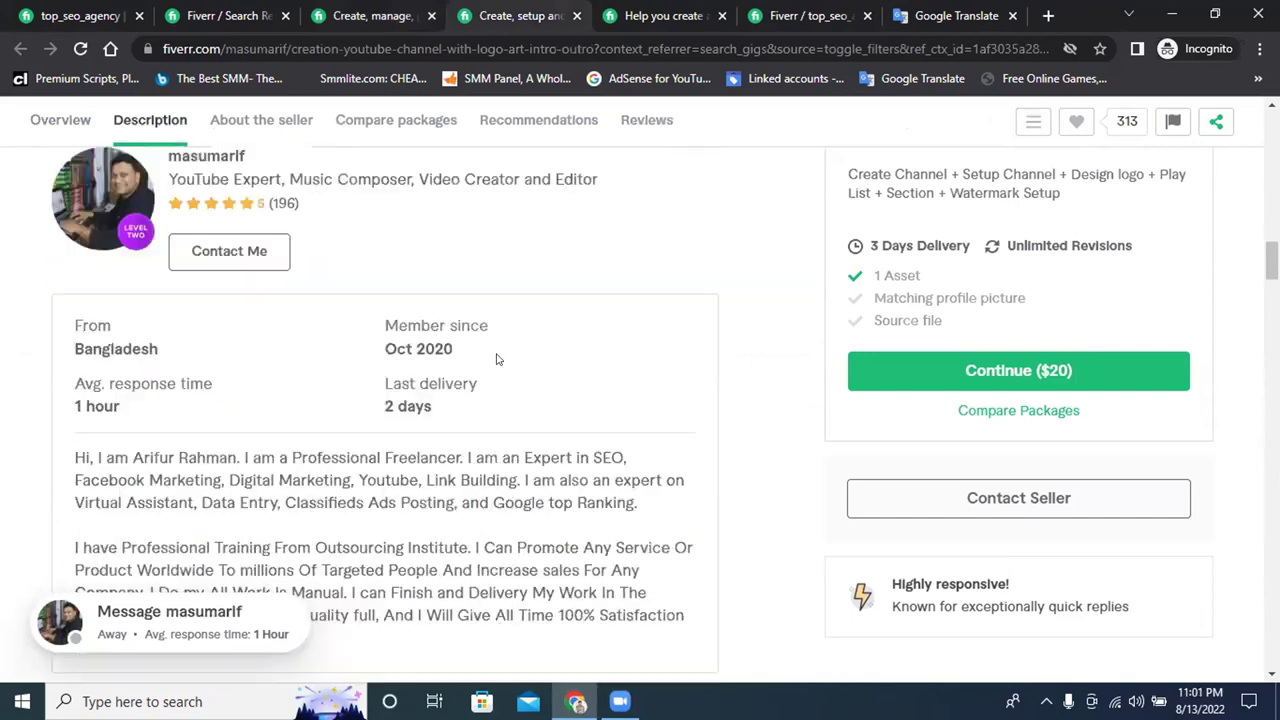
pyautogui.scroll(-10, 496, 359)
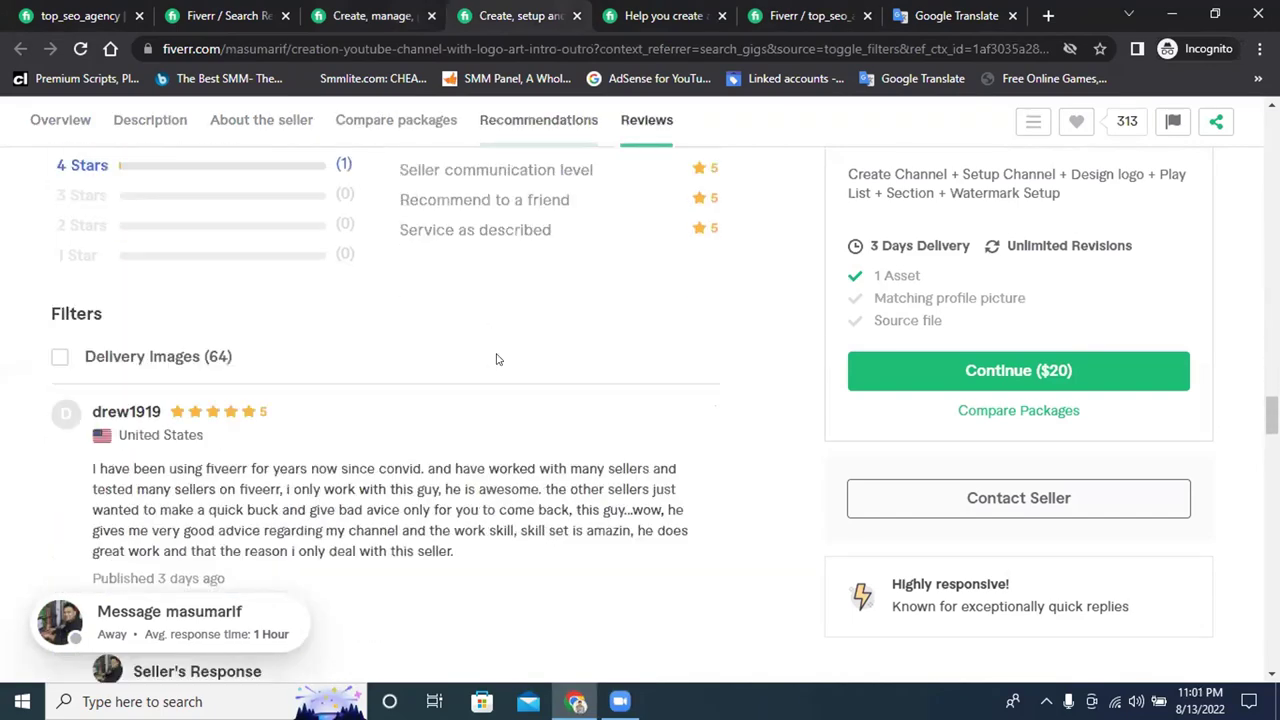
pyautogui.scroll(-10, 496, 359)
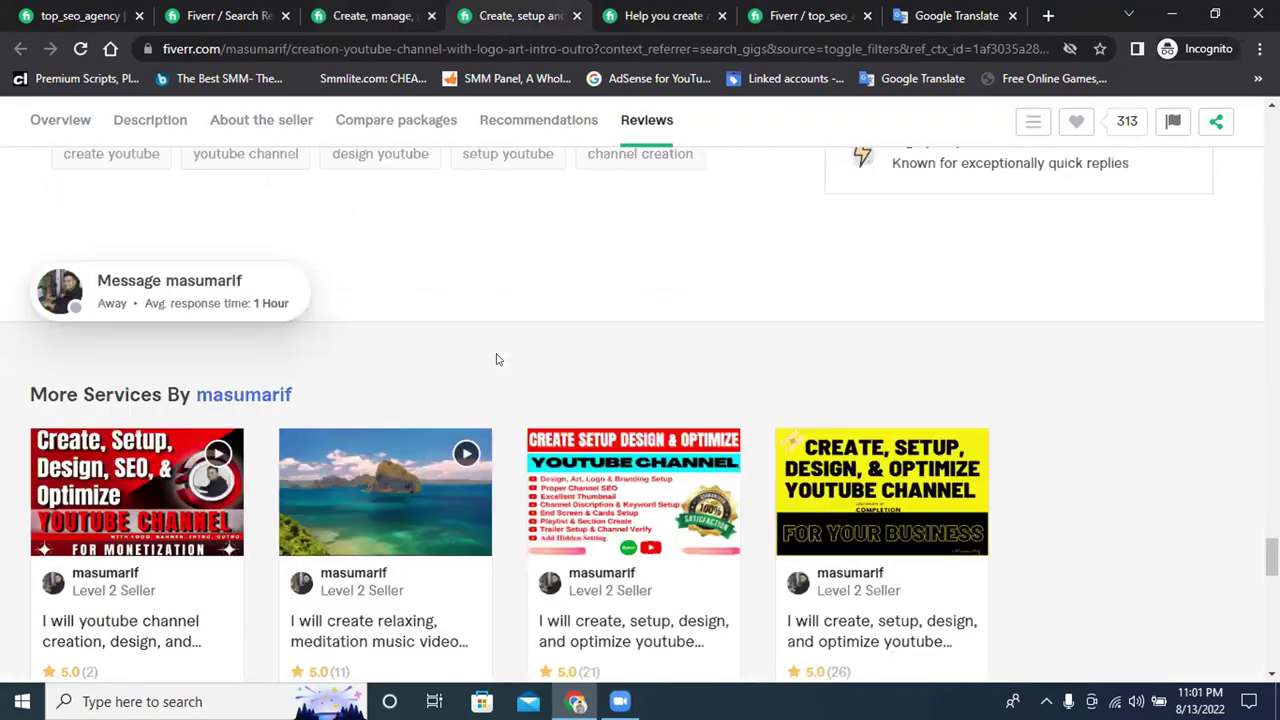
pyautogui.scroll(3, 185, 385)
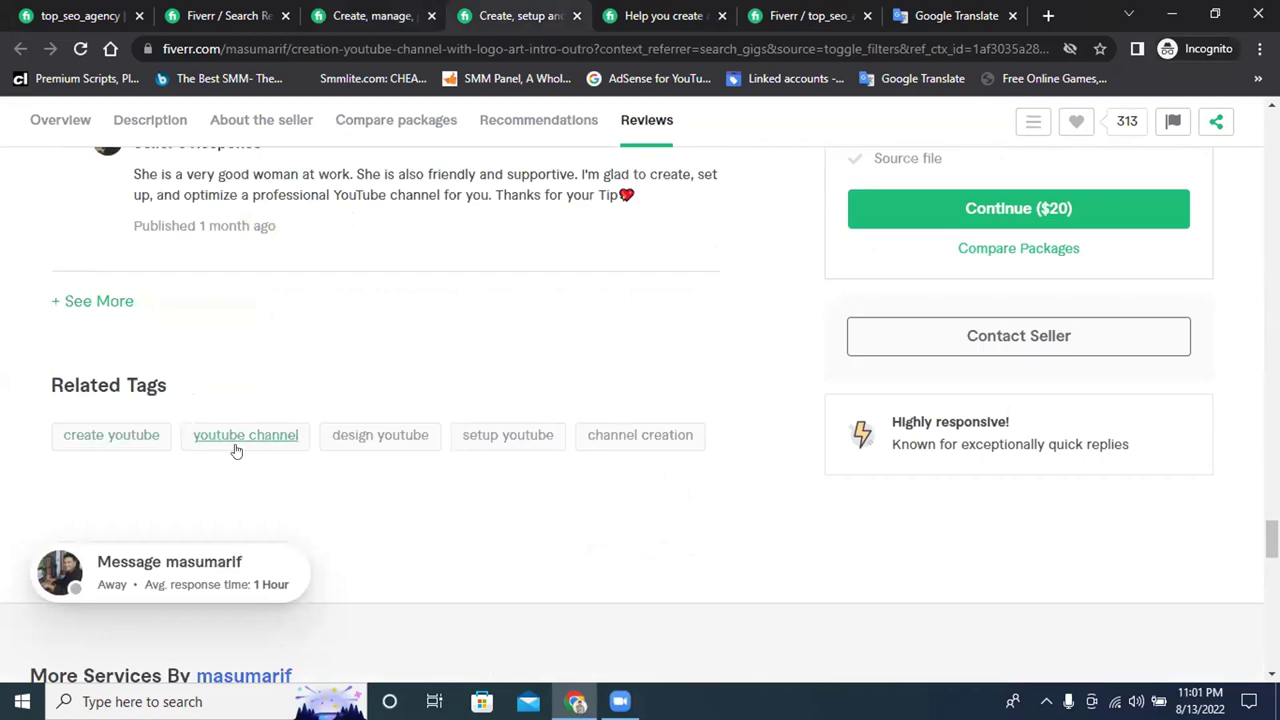
pyautogui.moveTo(37, 434); pyautogui.dragTo(155, 440)
pyautogui.hotkey('ctrl', 'c')
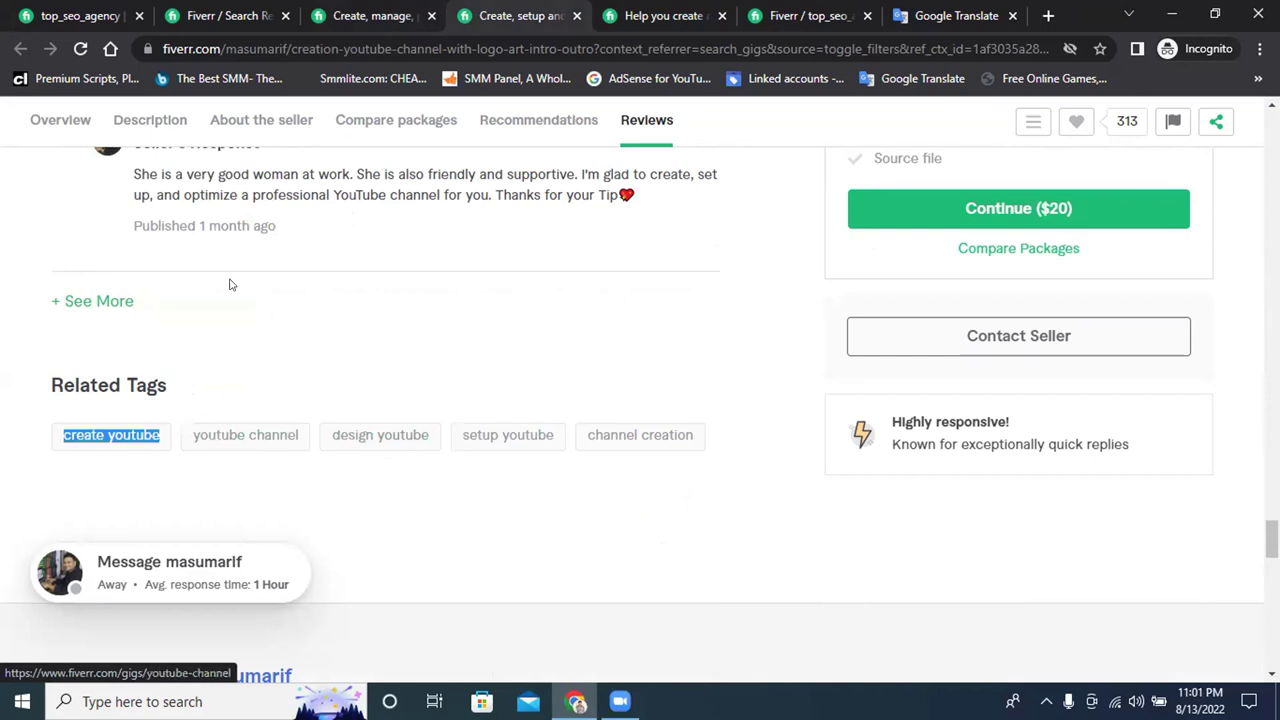
# Return to the new gig form and add the copied "create youtube" tag as a positive keyword
pyautogui.click(672, 15)
pyautogui.click(797, 7)
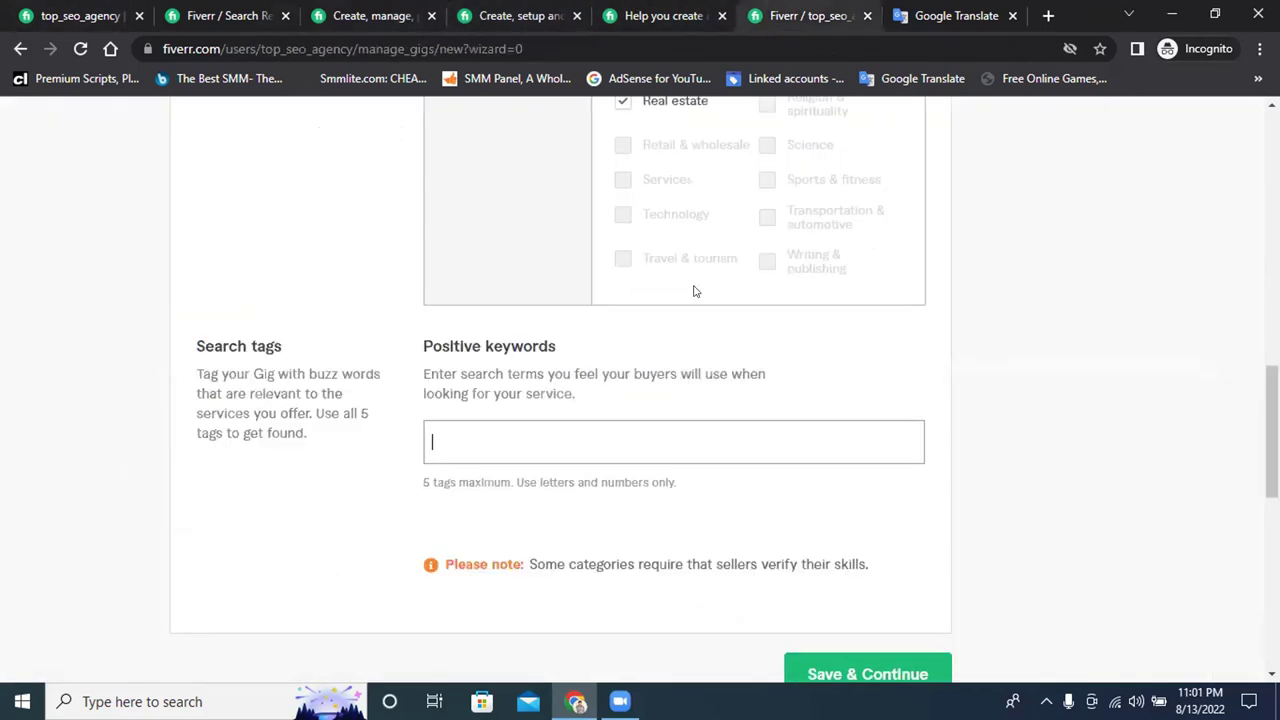
pyautogui.hotkey('ctrl', 'v')
pyautogui.press('Return')
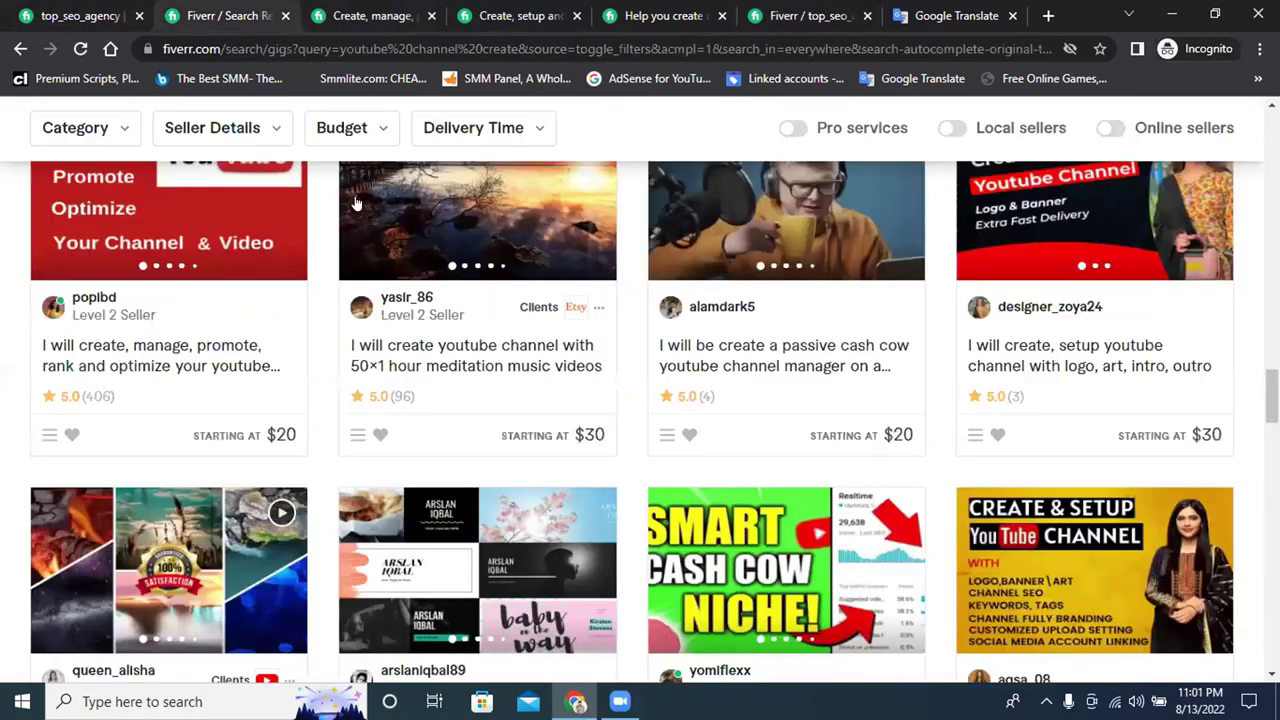
# Glance at the gig search results, return to the new gig form and add "youtube setup" as a positive keyword
pyautogui.click(229, 12)
pyautogui.click(322, 10)
pyautogui.click(830, 14)
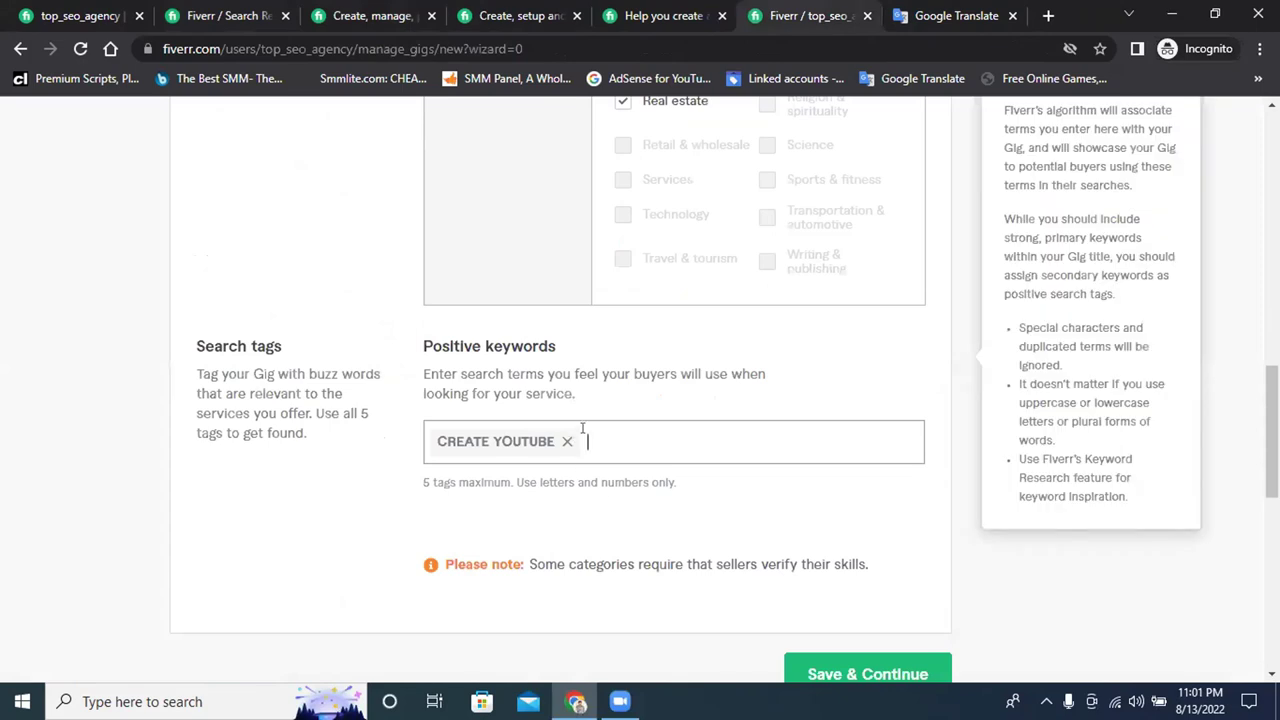
pyautogui.click(582, 428)
pyautogui.write('yout')
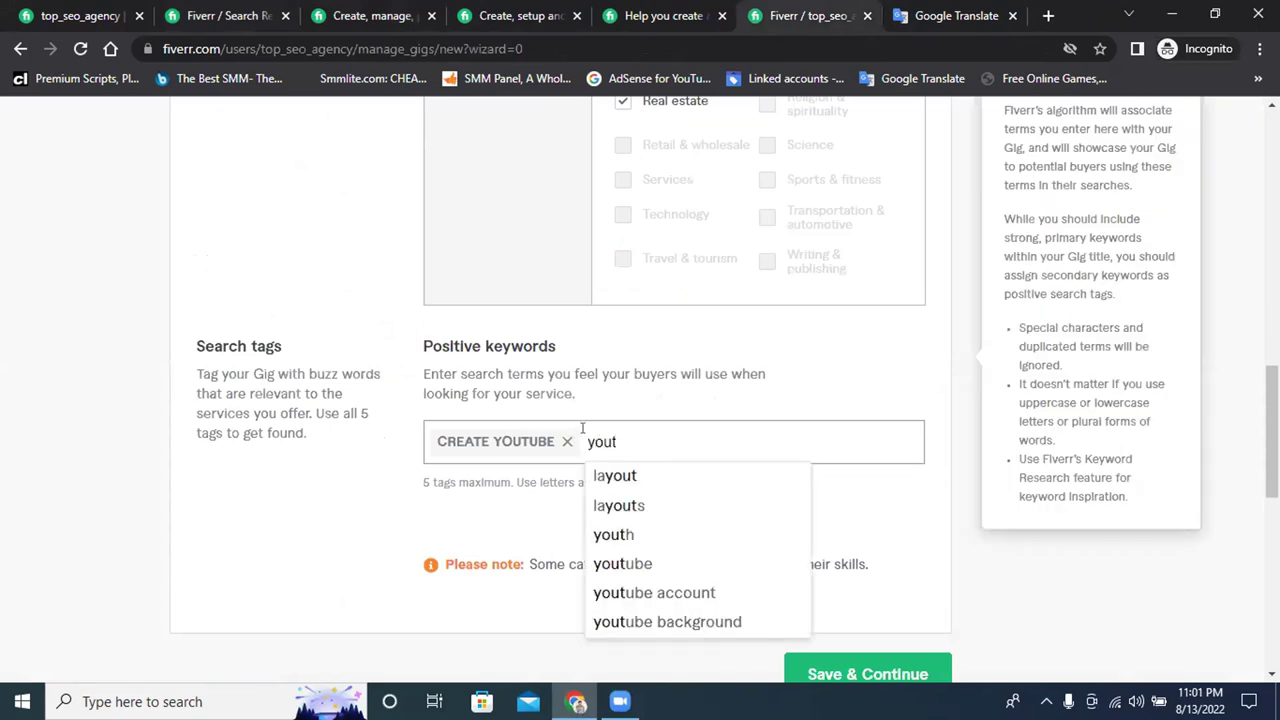
pyautogui.write('ube set')
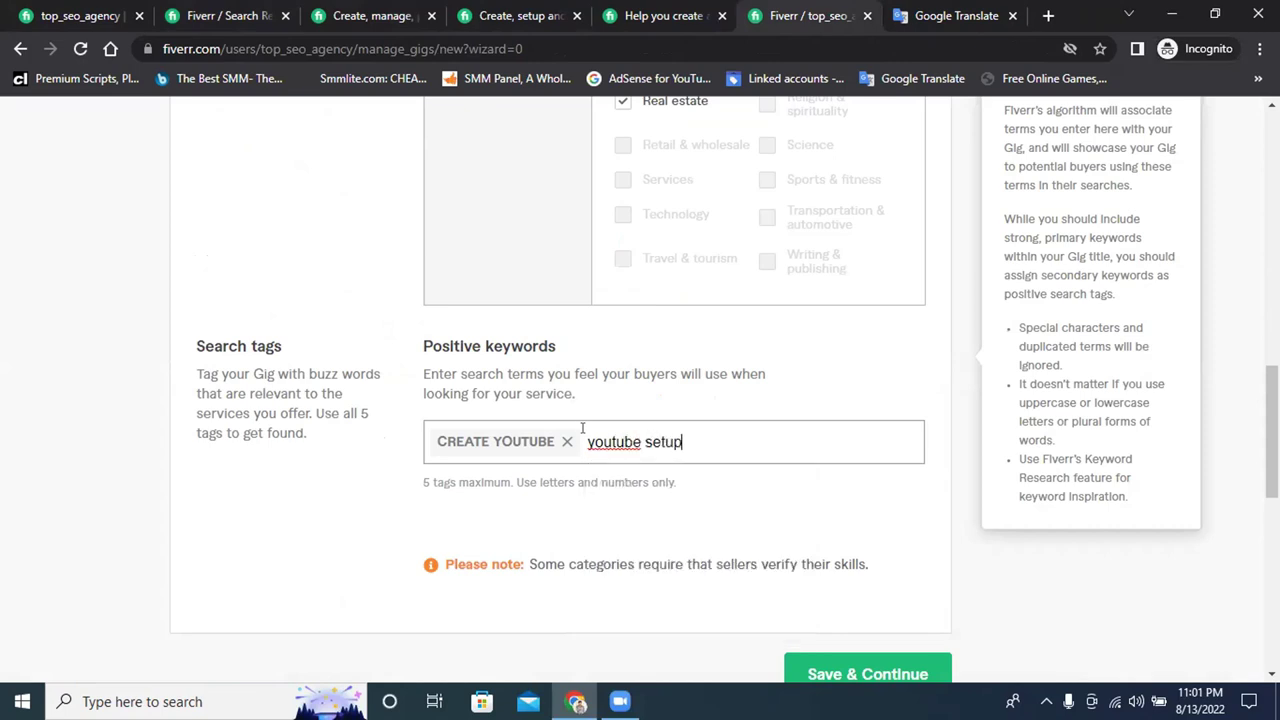
pyautogui.write('up')
pyautogui.press('Return')
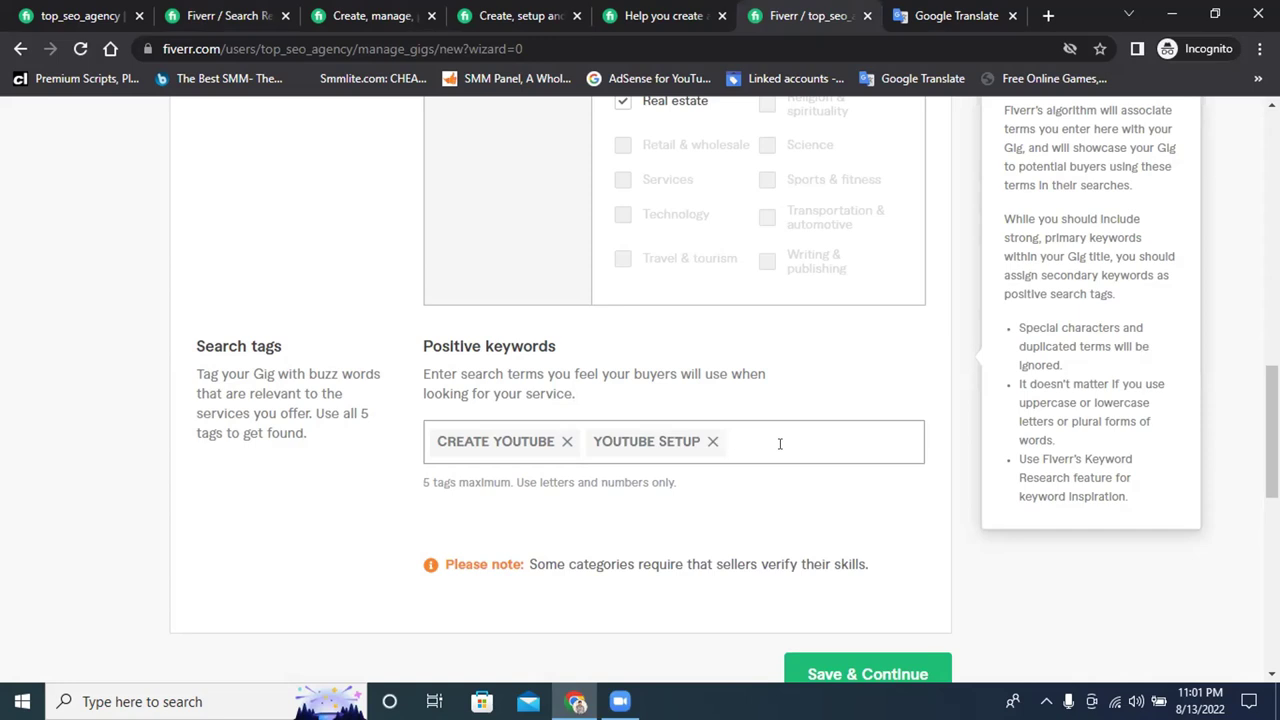
# Add "youtube channel" as the third positive keyword of the new gig, choosing it from the suggestions
pyautogui.write('outu')
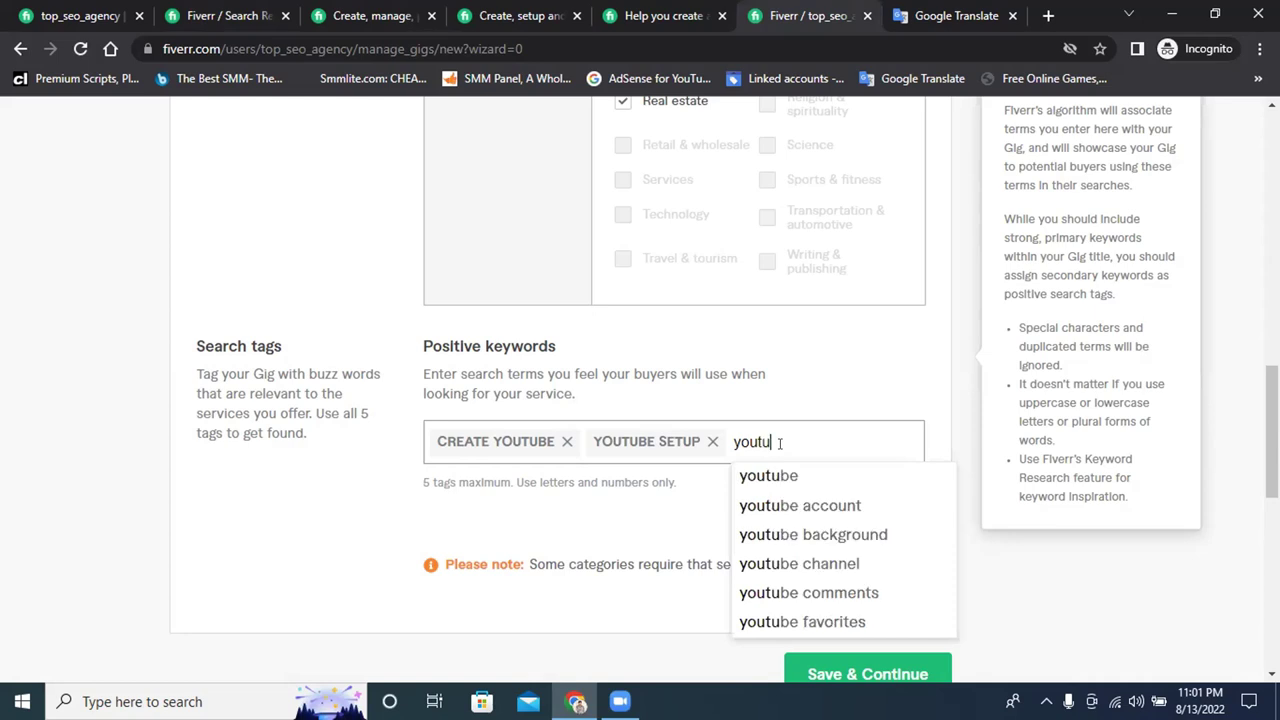
pyautogui.write('be chan')
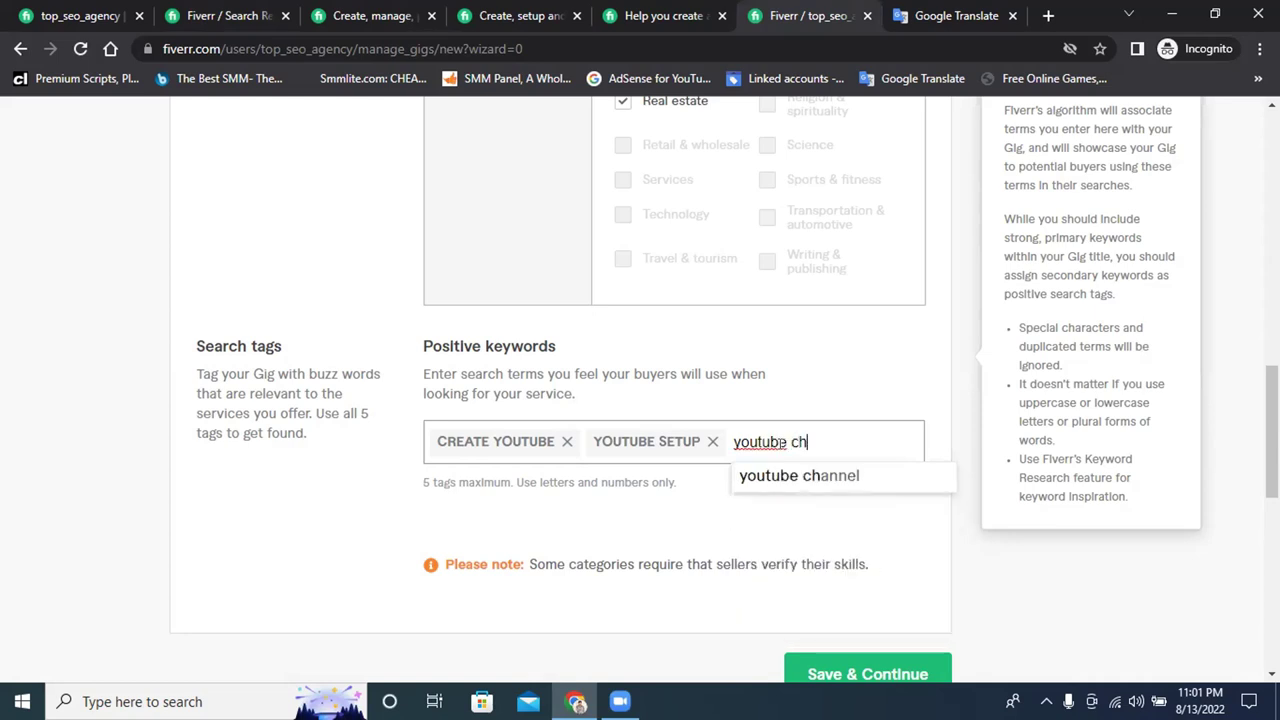
pyautogui.click(852, 476)
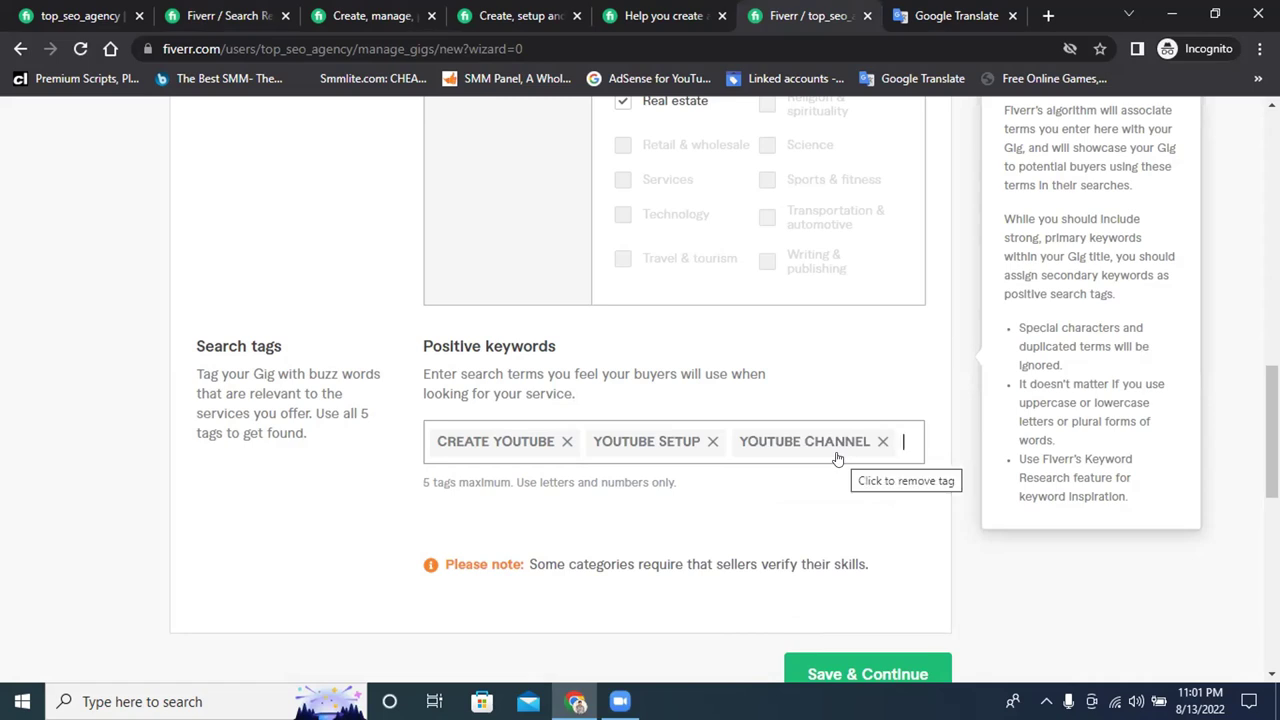
# Add "design youtube" as the fourth positive keyword in the gig's search tags
pyautogui.write('de')
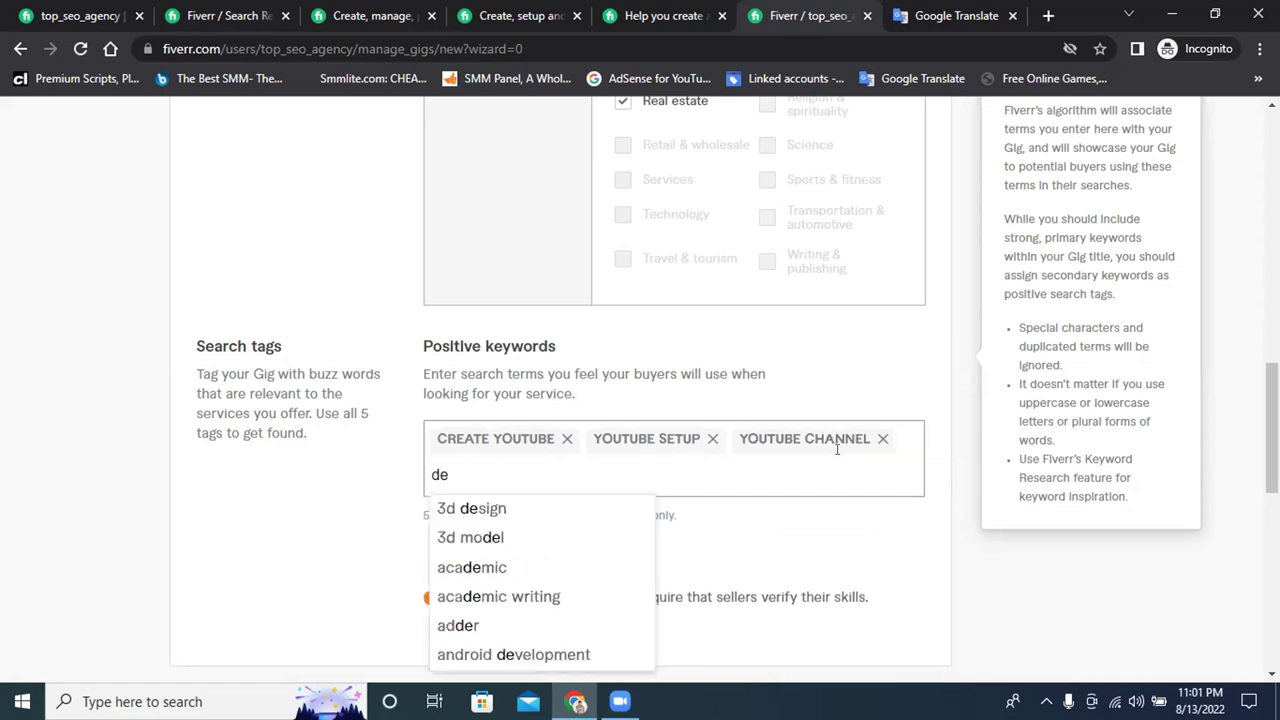
pyautogui.write('sig')
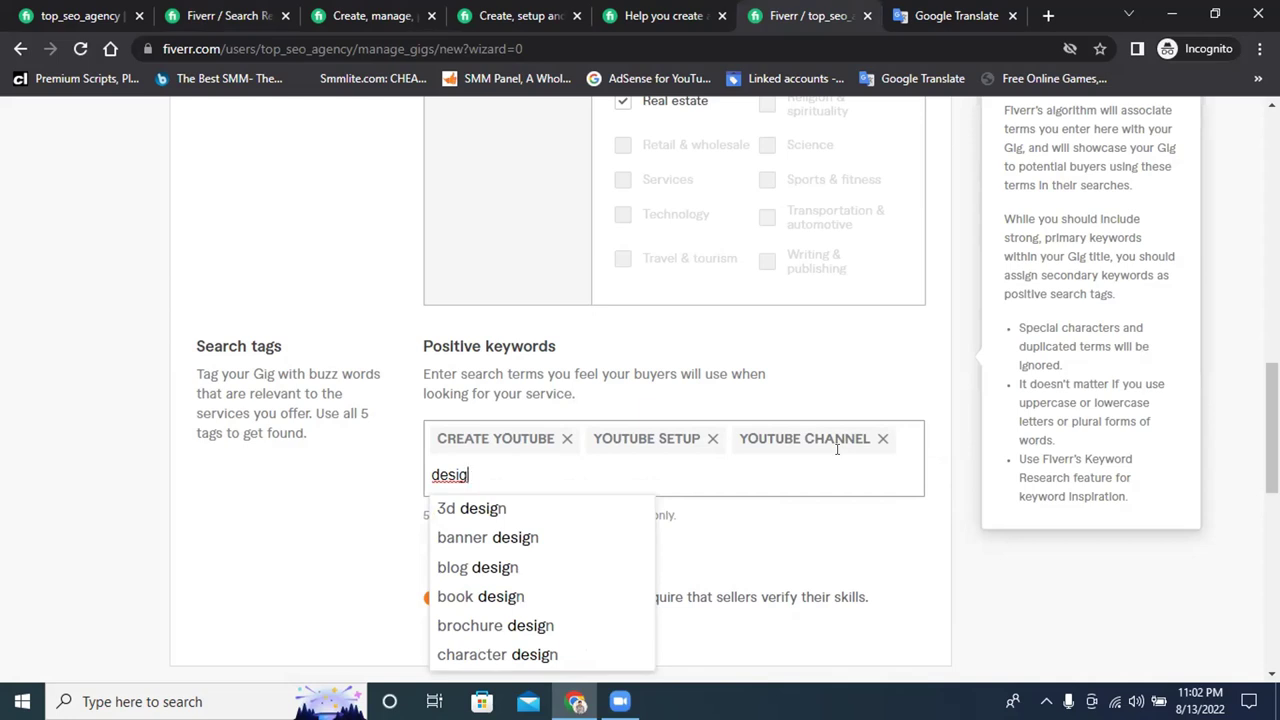
pyautogui.write('n ')
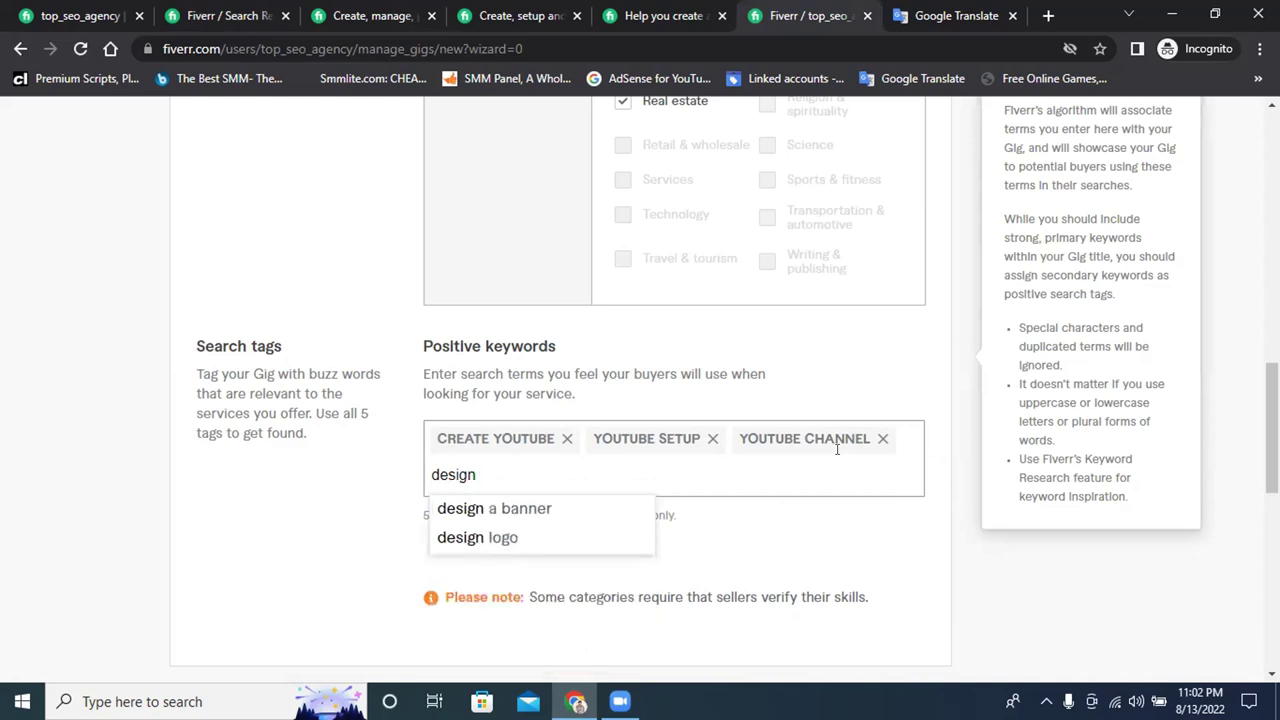
pyautogui.write('y')
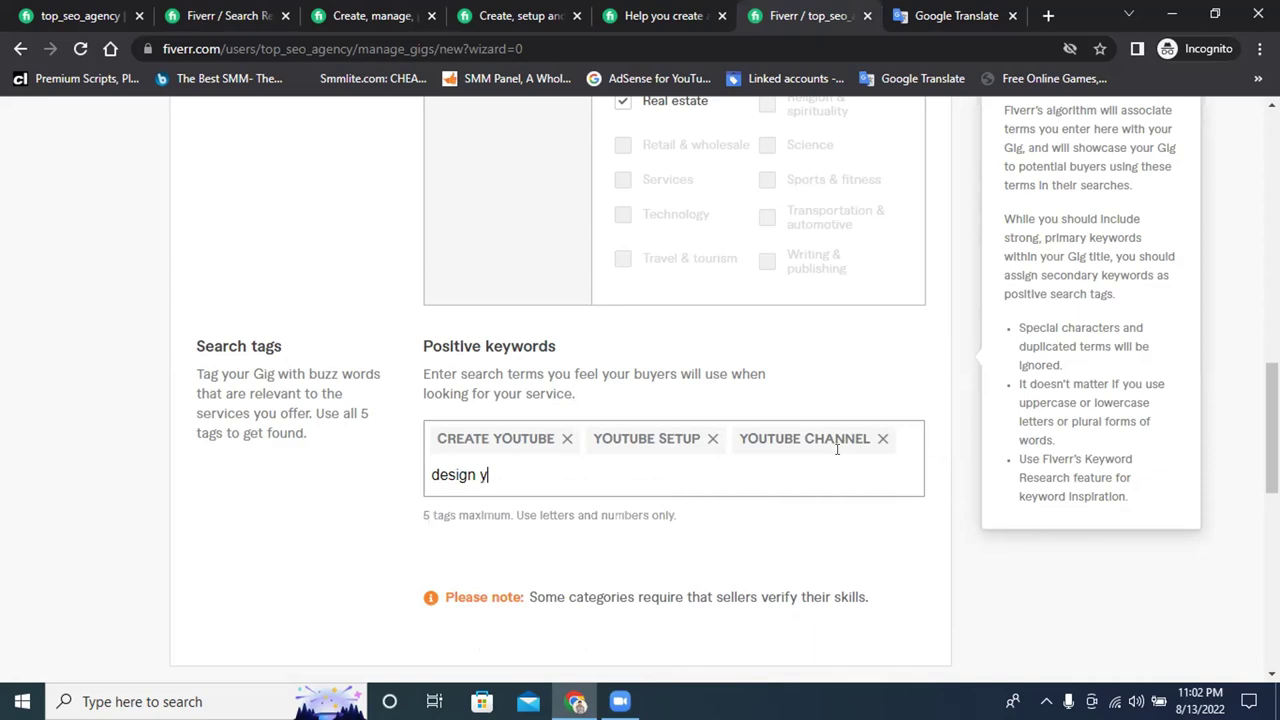
pyautogui.write('outube')
pyautogui.press('Return')
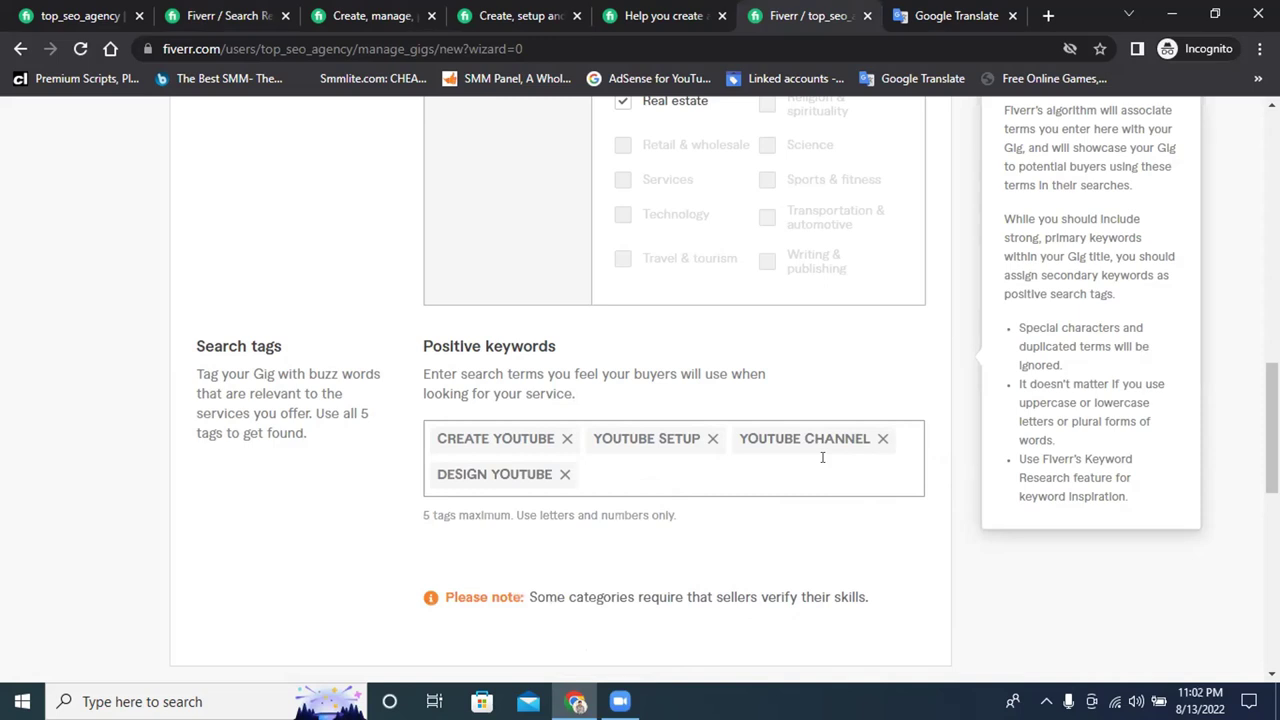
# Add "setup youtube" as the fifth positive keyword to complete the gig's search tags
pyautogui.write('set')
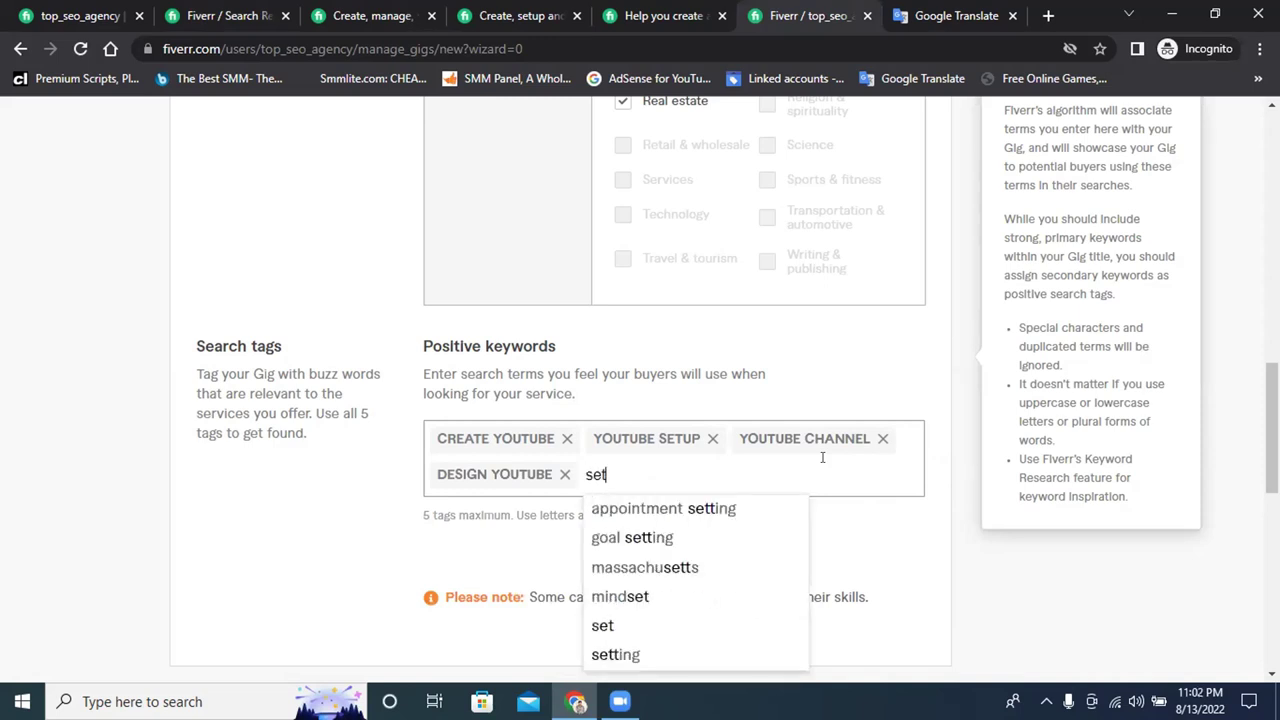
pyautogui.write('u')
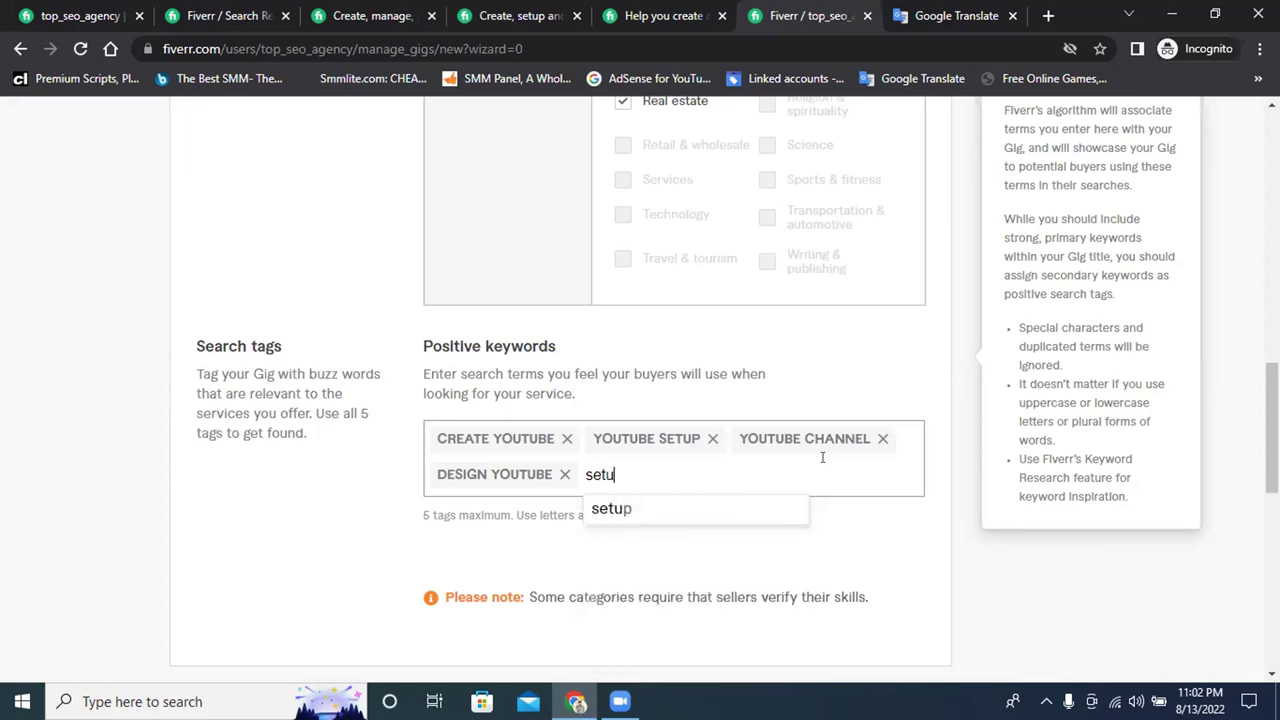
pyautogui.write('p y')
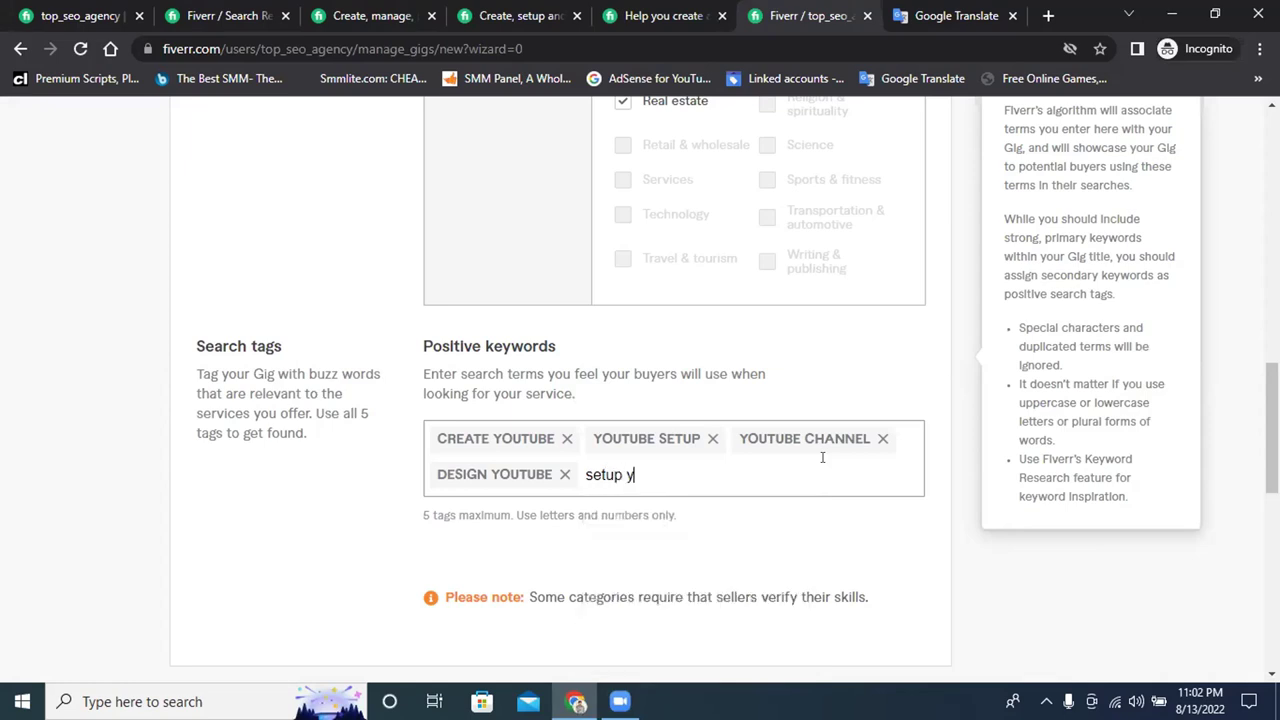
pyautogui.write('outube')
pyautogui.press('Return')
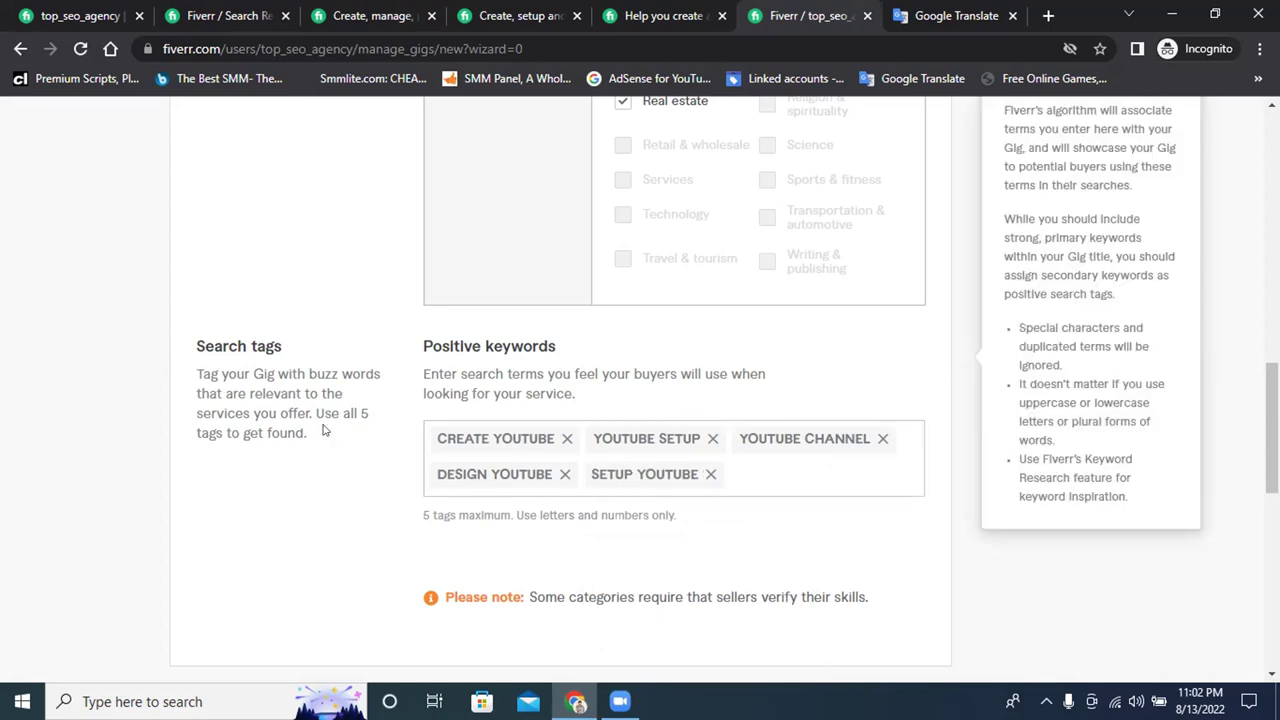
# Take a last look at the "Create, manage, promote, rank and optimize your youtube channel" gig and close its page
pyautogui.click(322, 7)
pyautogui.scroll(-5, 304, 489)
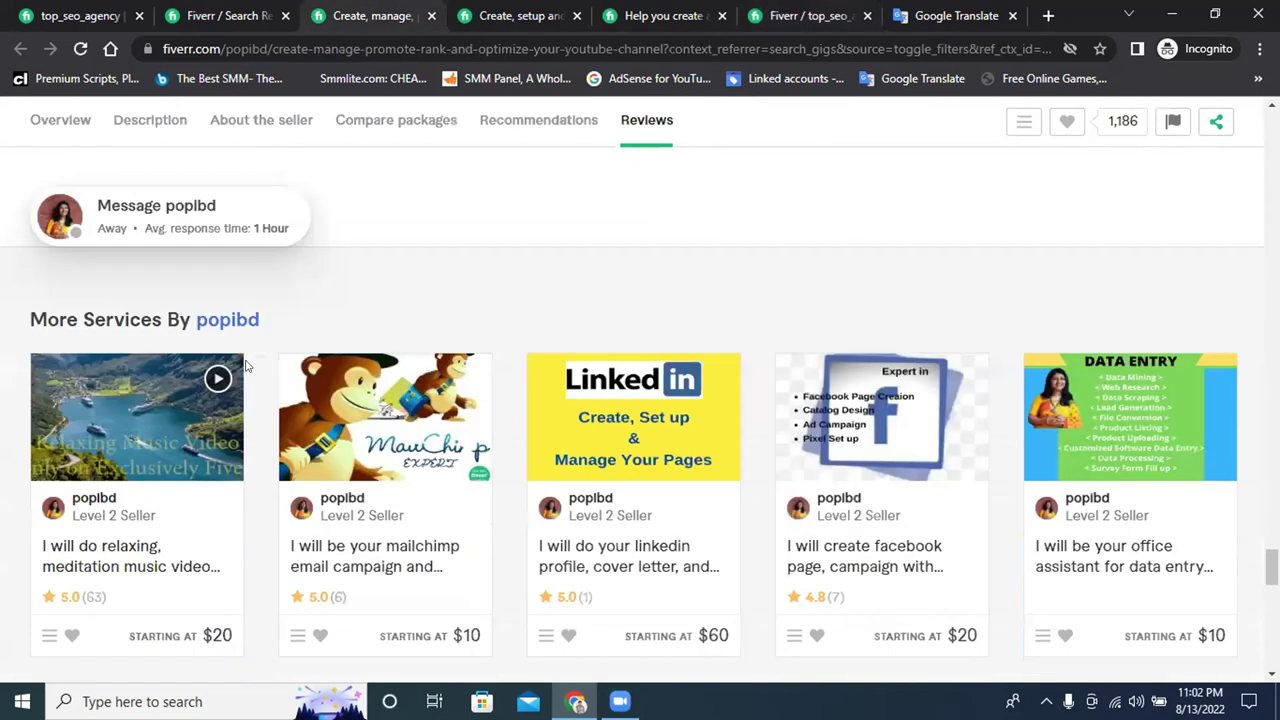
pyautogui.click(484, 7)
pyautogui.click(431, 15)
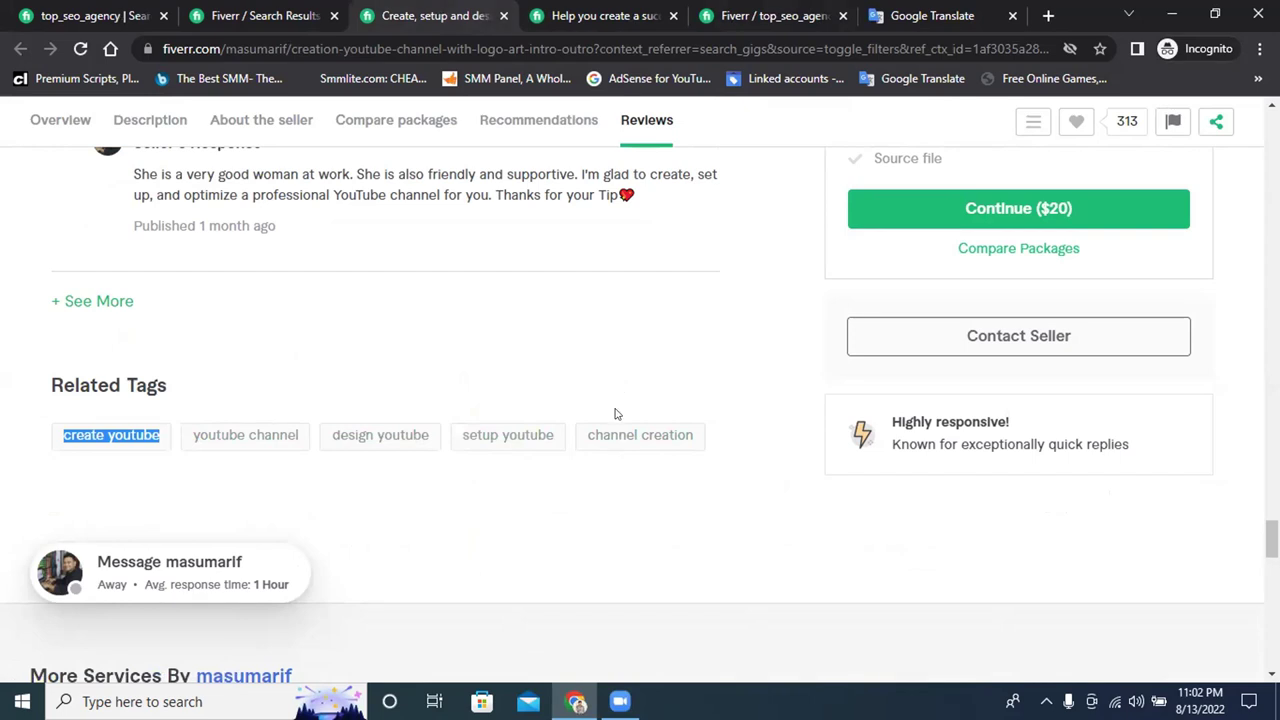
# Skim the description of the "Help you create" gig, and review the category, service type, metadata and tags in the new gig form
pyautogui.click(603, 15)
pyautogui.scroll(-5, 698, 370)
pyautogui.scroll(-8, 696, 368)
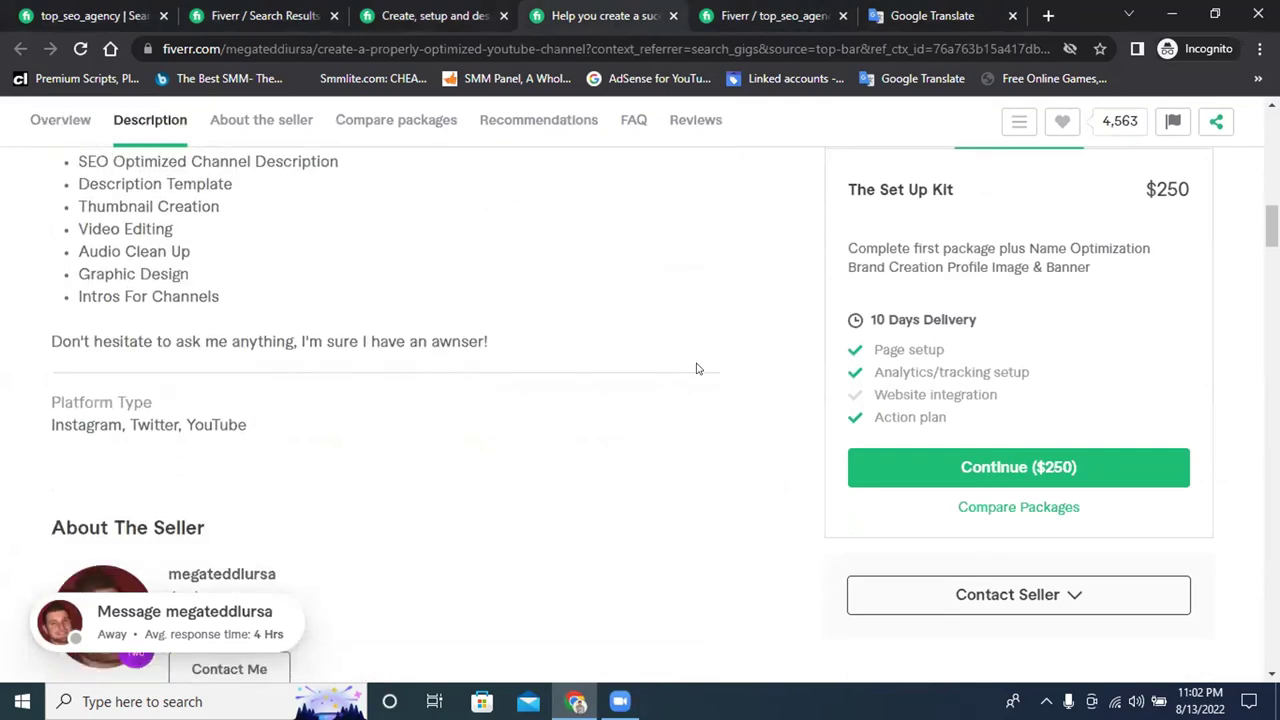
pyautogui.scroll(4, 694, 366)
pyautogui.click(795, 7)
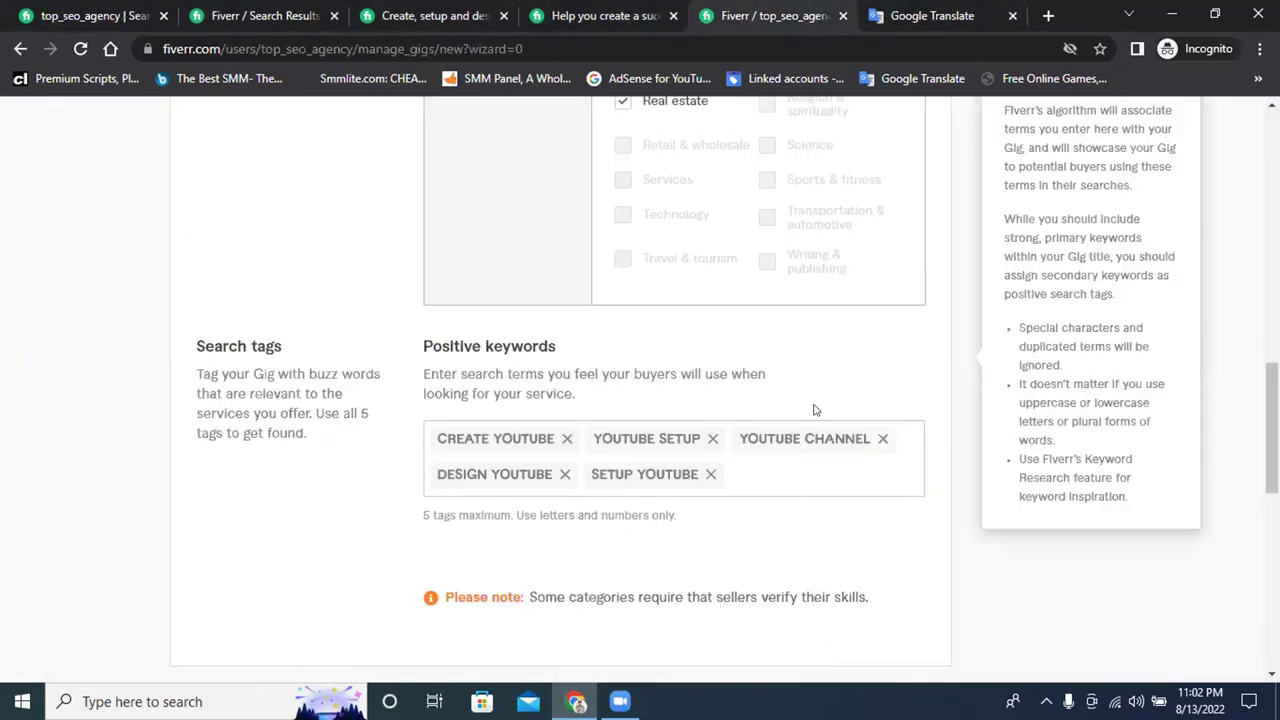
pyautogui.scroll(-3, 714, 224)
pyautogui.scroll(2, 714, 224)
pyautogui.scroll(10, 714, 224)
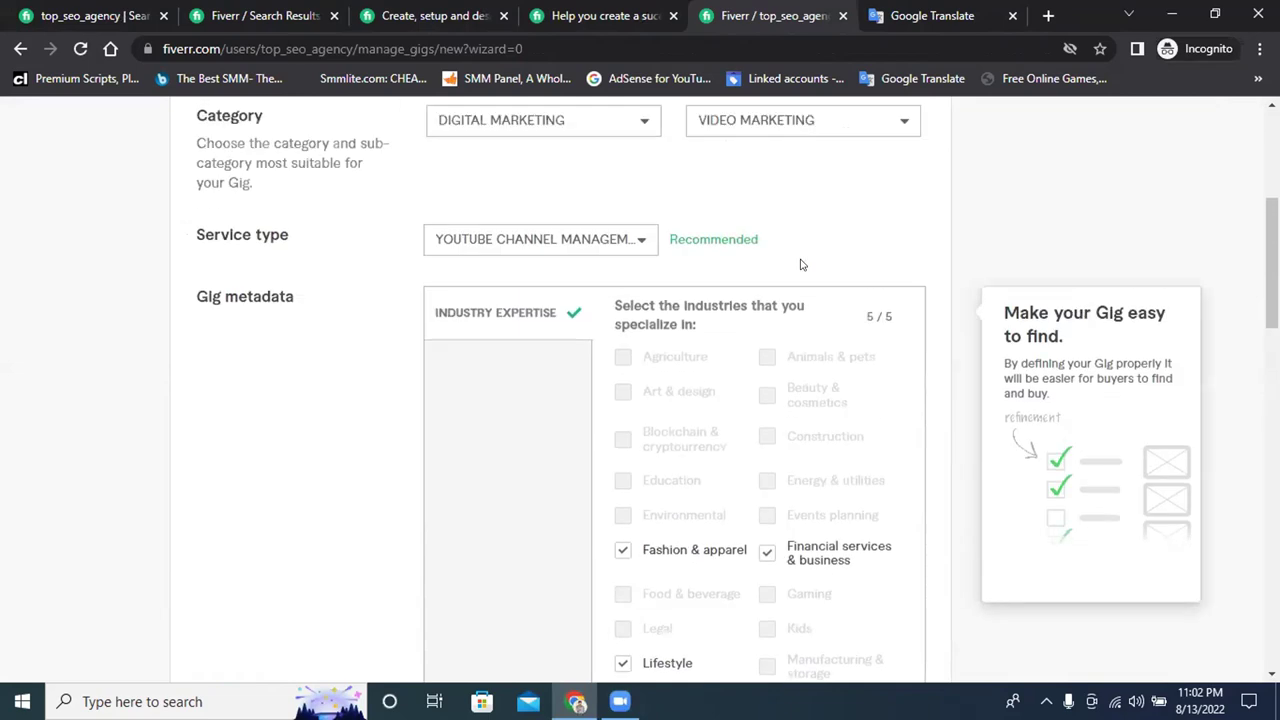
pyautogui.scroll(-9, 811, 267)
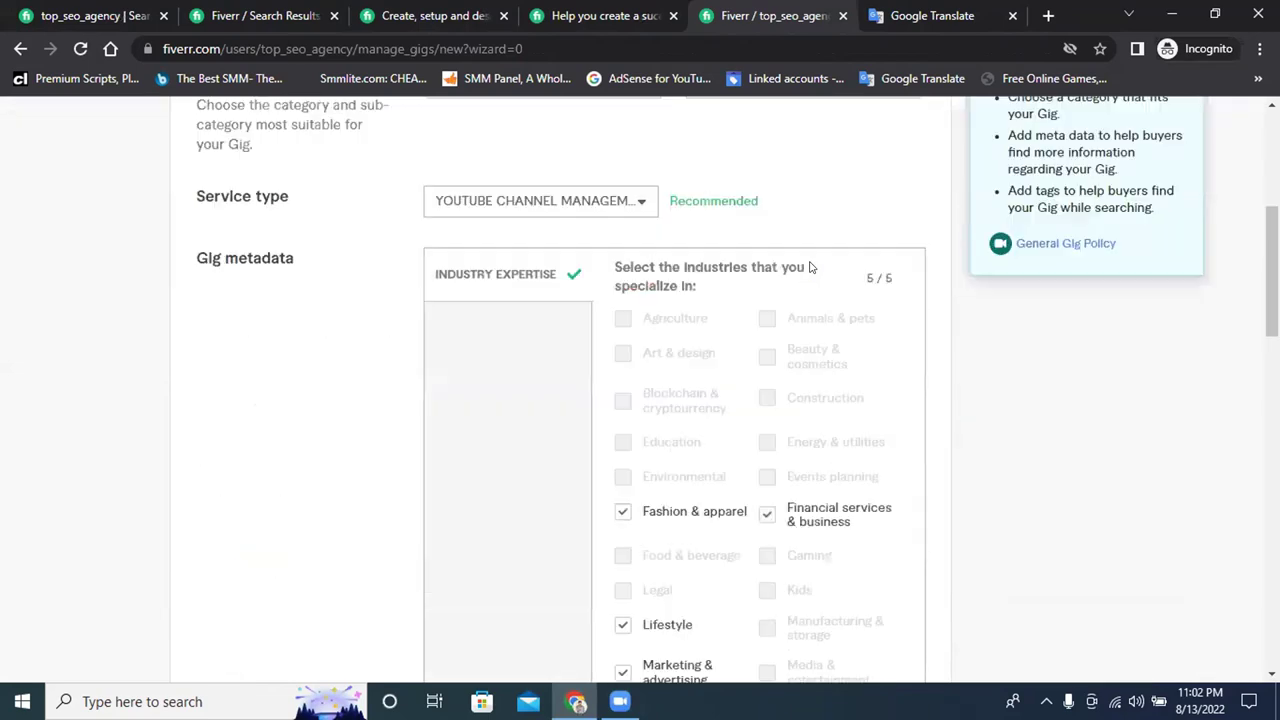
pyautogui.scroll(2, 811, 267)
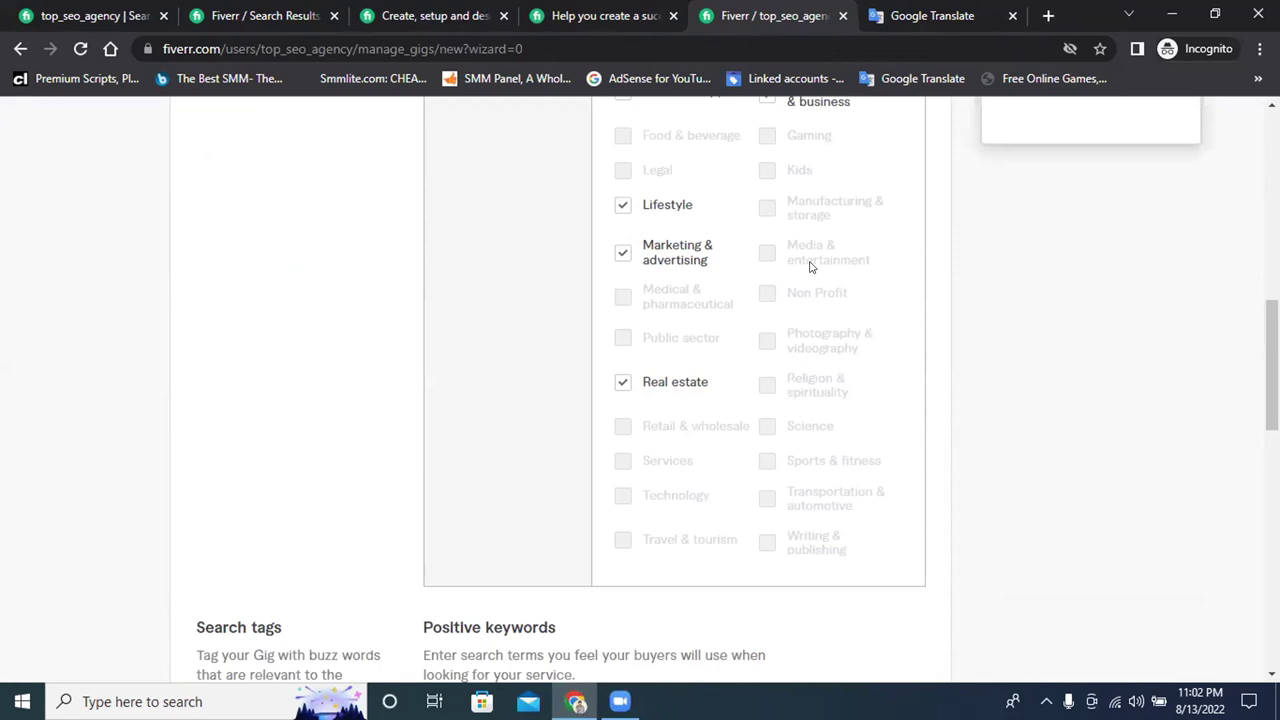
# Switch to Google Translate and copy the alternative gig titles below the first one
pyautogui.click(950, 12)
pyautogui.scroll(-1, 249, 446)
pyautogui.moveTo(122, 424); pyautogui.dragTo(86, 343)
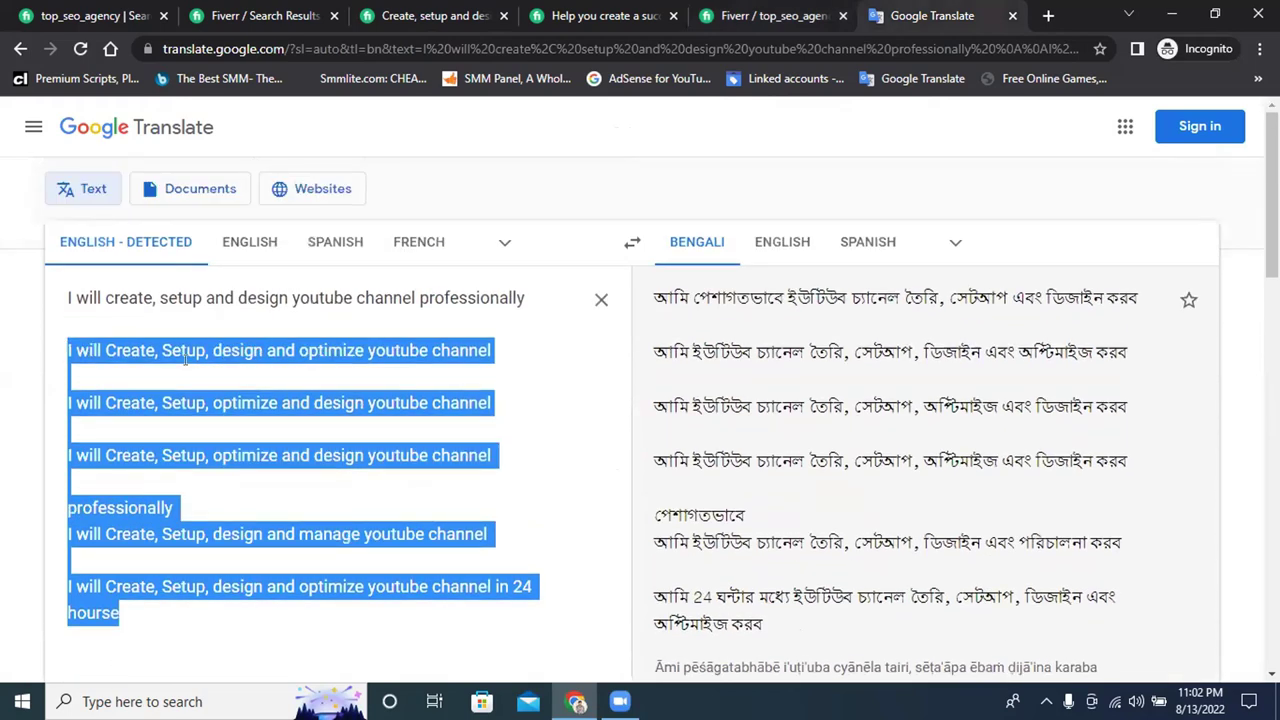
pyautogui.rightClick(188, 368)
pyautogui.click(301, 428)
pyautogui.rightClick(306, 412)
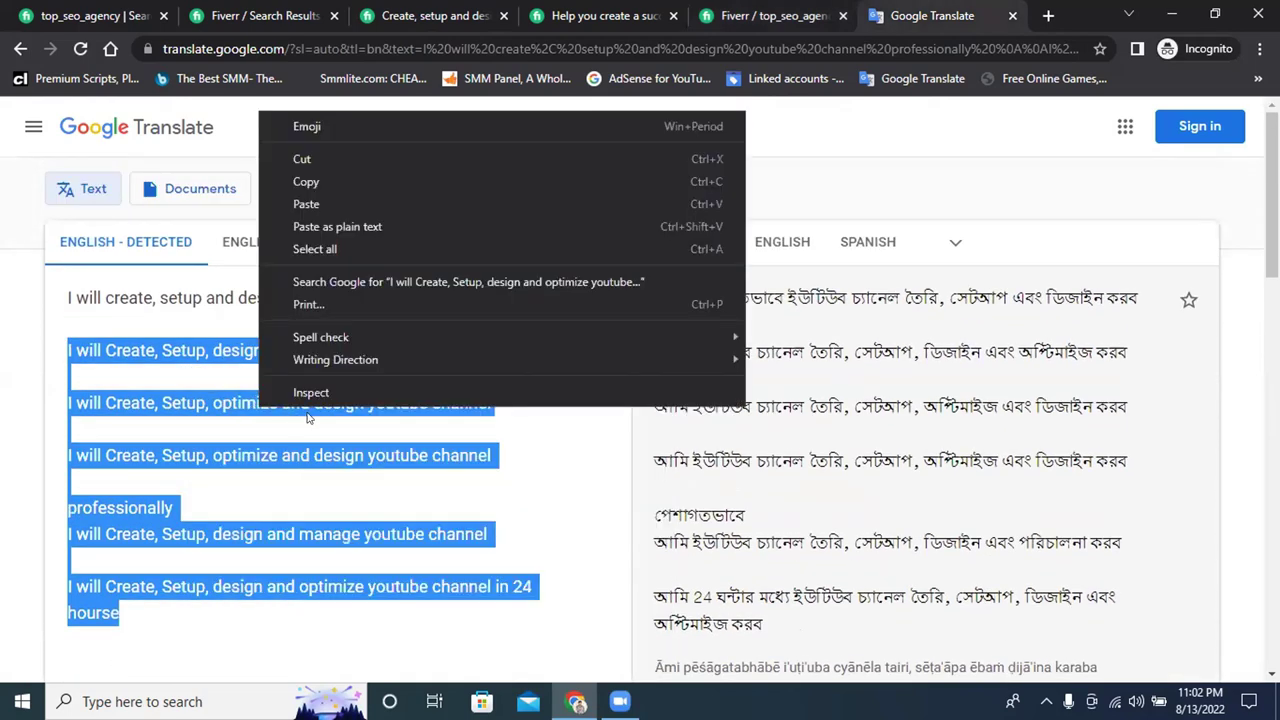
pyautogui.click(352, 173)
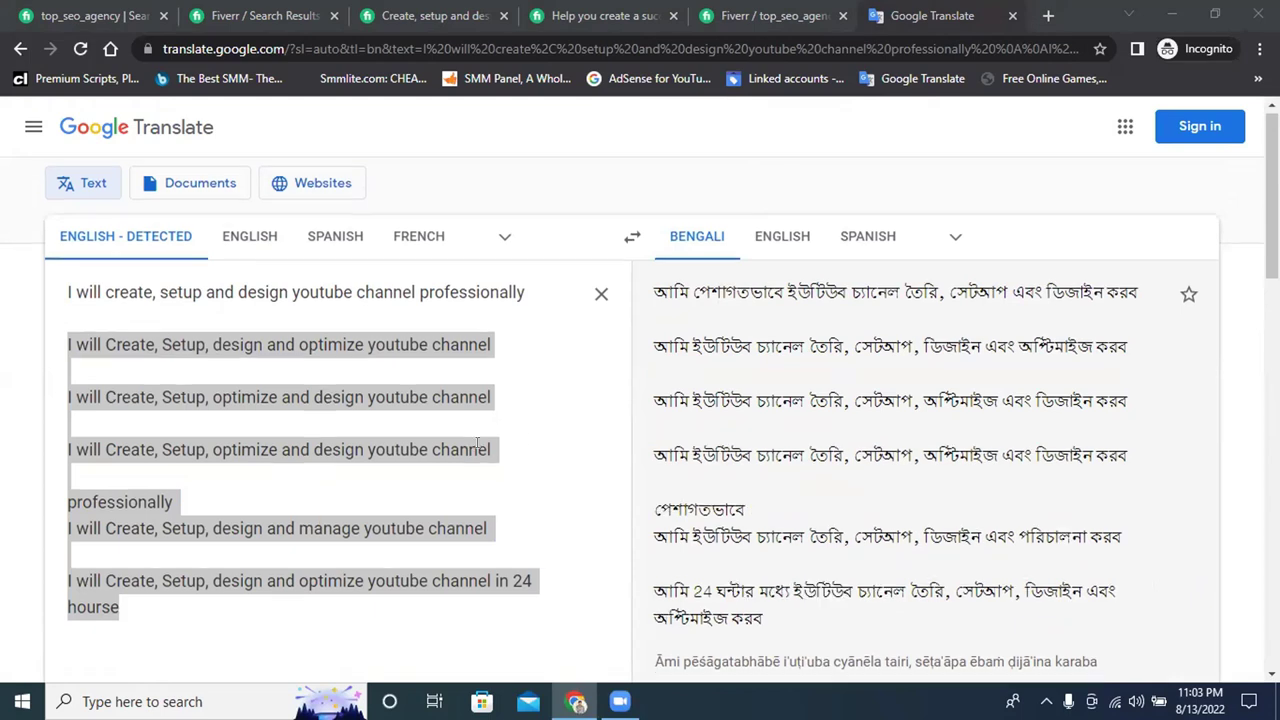
# Return to the new gig form, check the industries and five search tags, and save the overview to continue to pricing
pyautogui.scroll(-4, 538, 564)
pyautogui.click(756, 12)
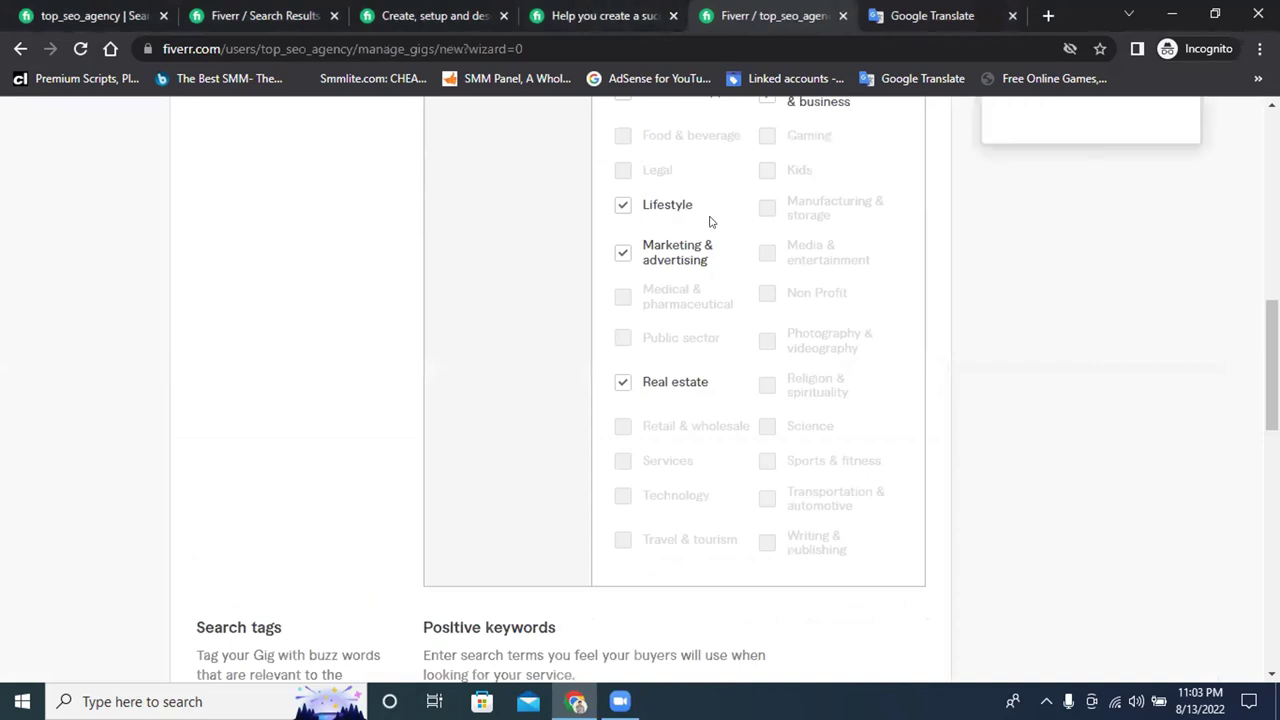
pyautogui.scroll(-5, 874, 322)
pyautogui.scroll(5, 723, 323)
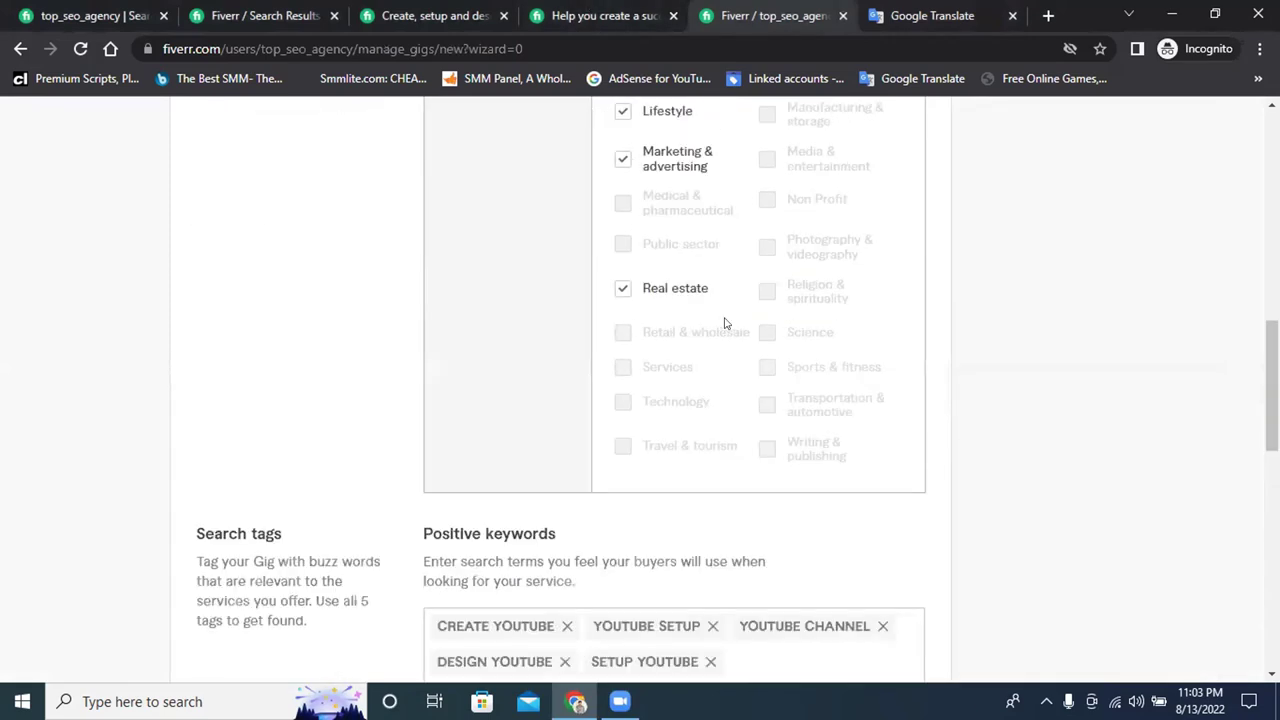
pyautogui.scroll(-4, 751, 323)
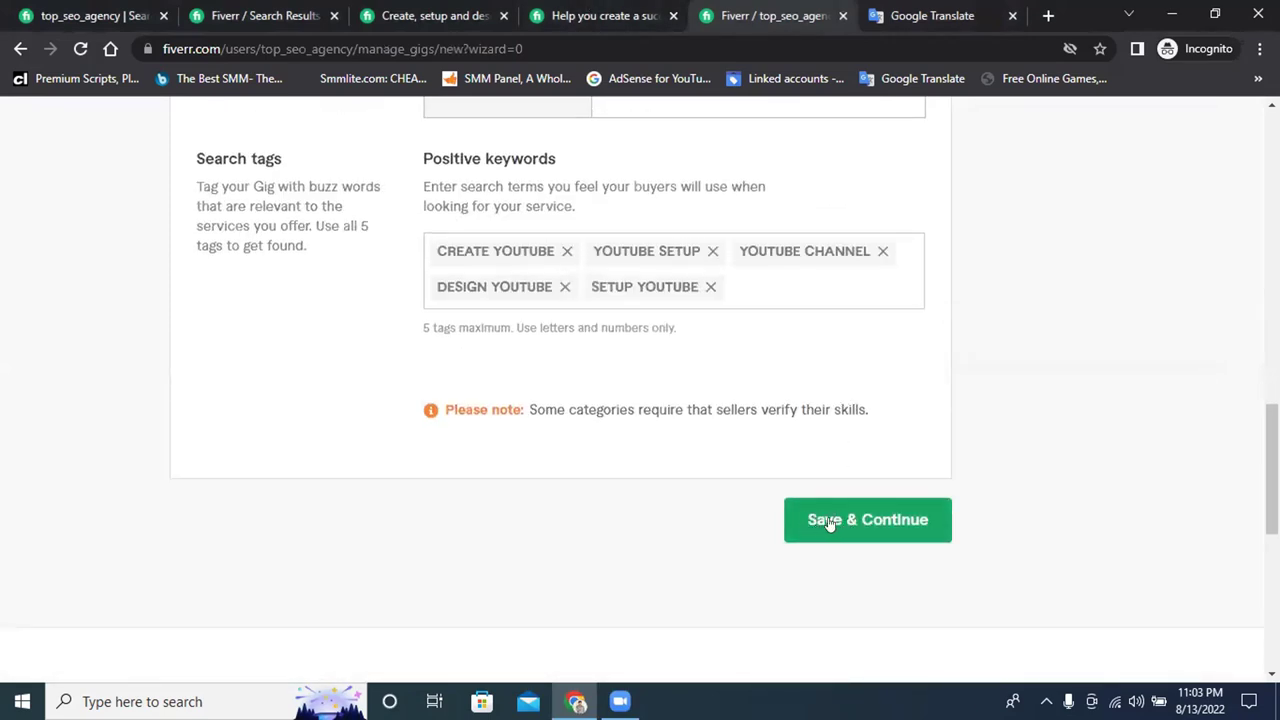
pyautogui.click(852, 522)
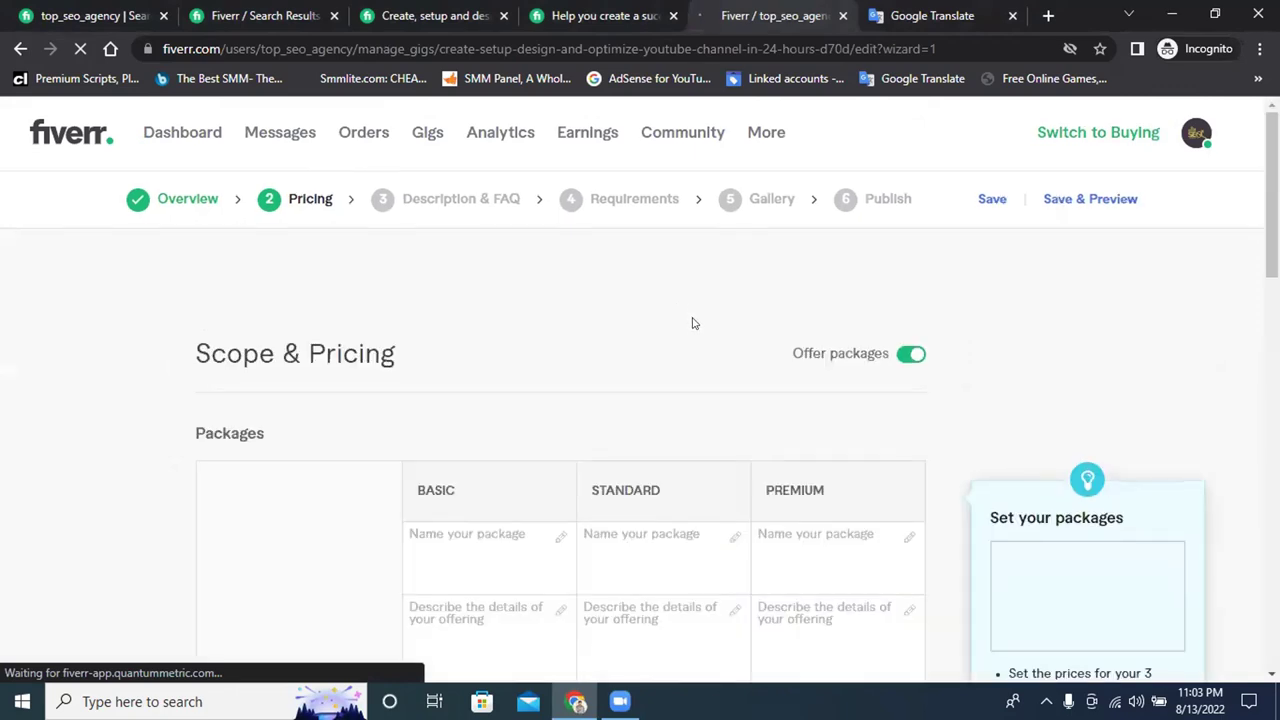
# Look over the empty Scope & Pricing packages and examine the package comparison of the "Create, setup and design" gig
pyautogui.scroll(-3, 690, 322)
pyautogui.scroll(2, 690, 322)
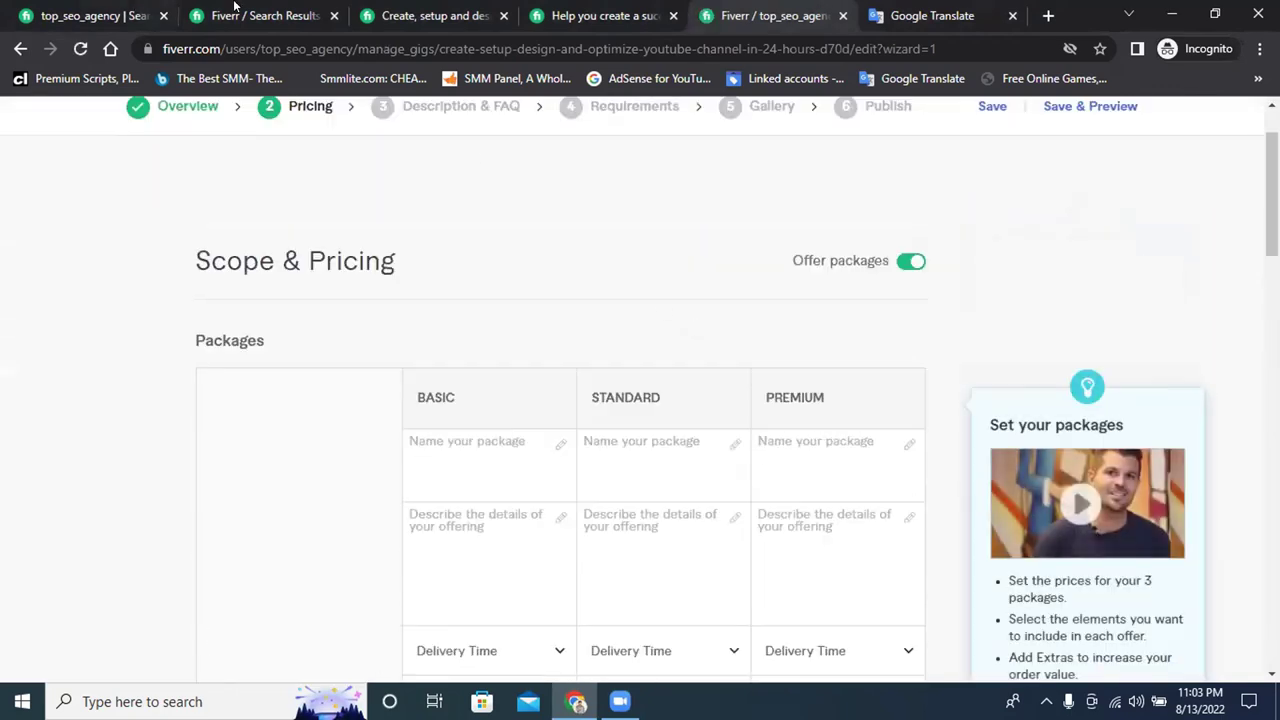
pyautogui.click(397, 14)
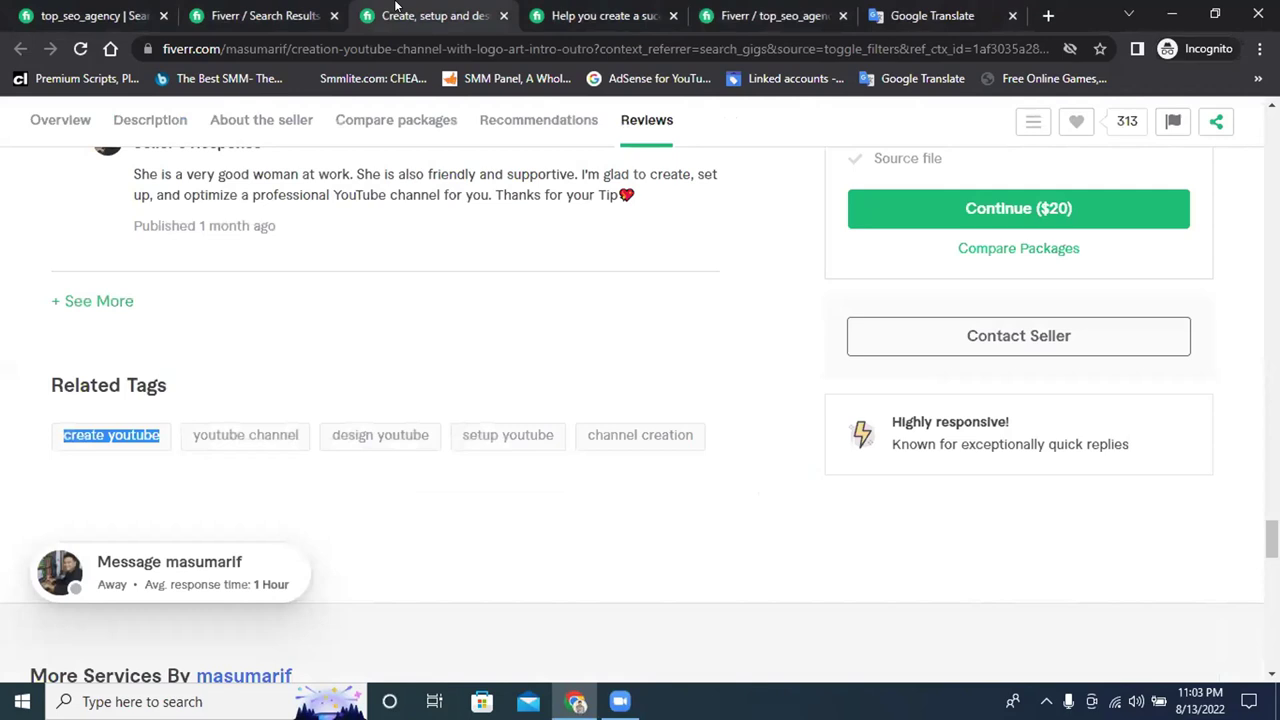
pyautogui.scroll(4, 950, 297)
pyautogui.scroll(-4, 563, 349)
pyautogui.scroll(8, 575, 335)
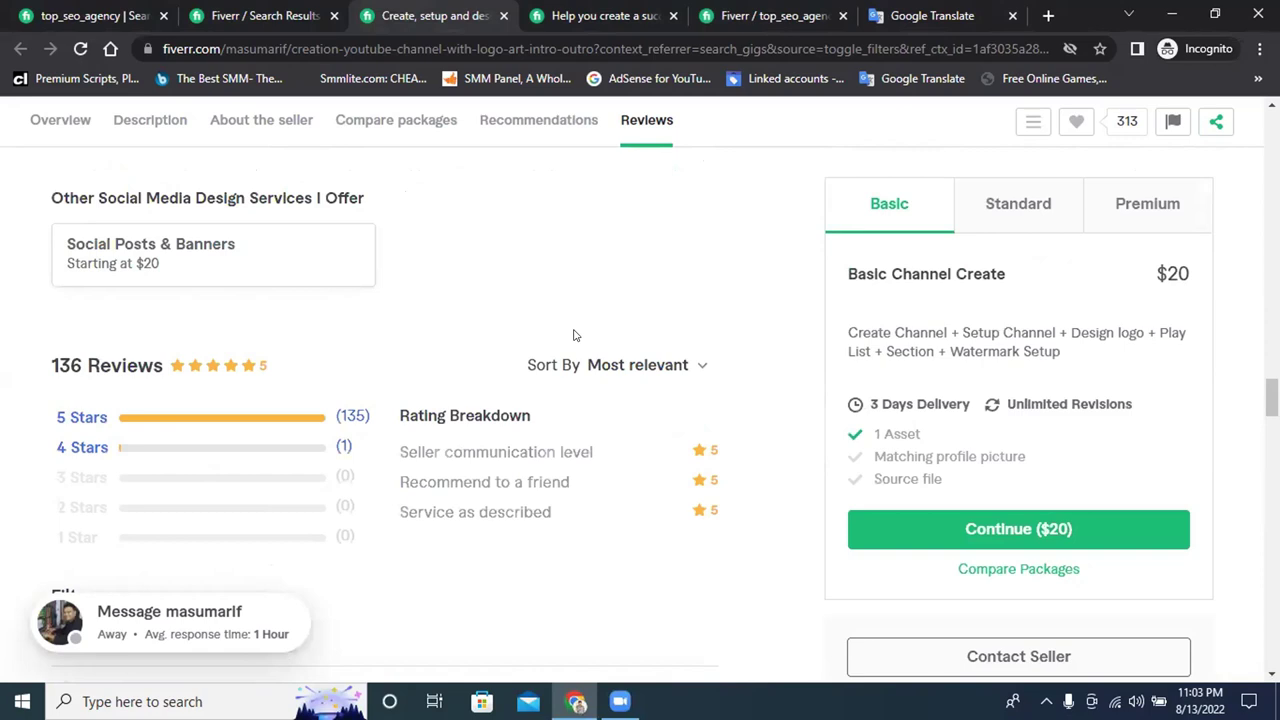
pyautogui.scroll(12, 575, 335)
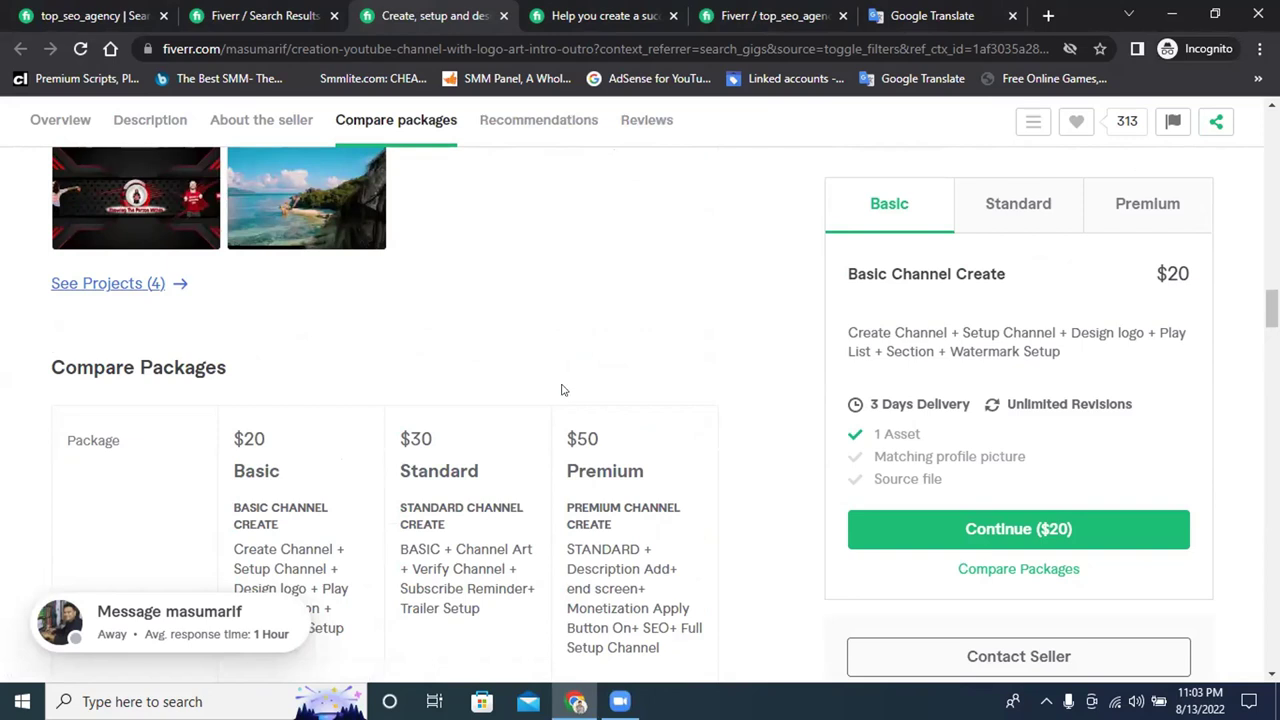
pyautogui.scroll(-2, 600, 435)
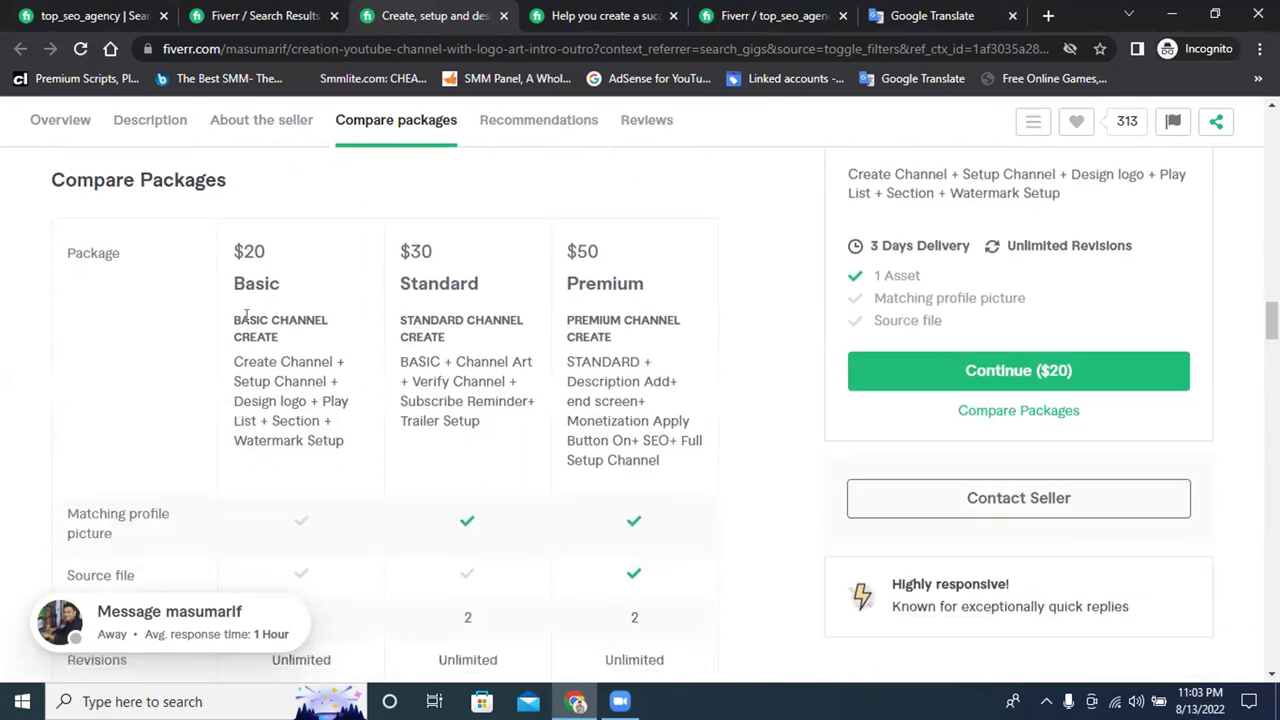
pyautogui.moveTo(240, 377); pyautogui.dragTo(480, 428)
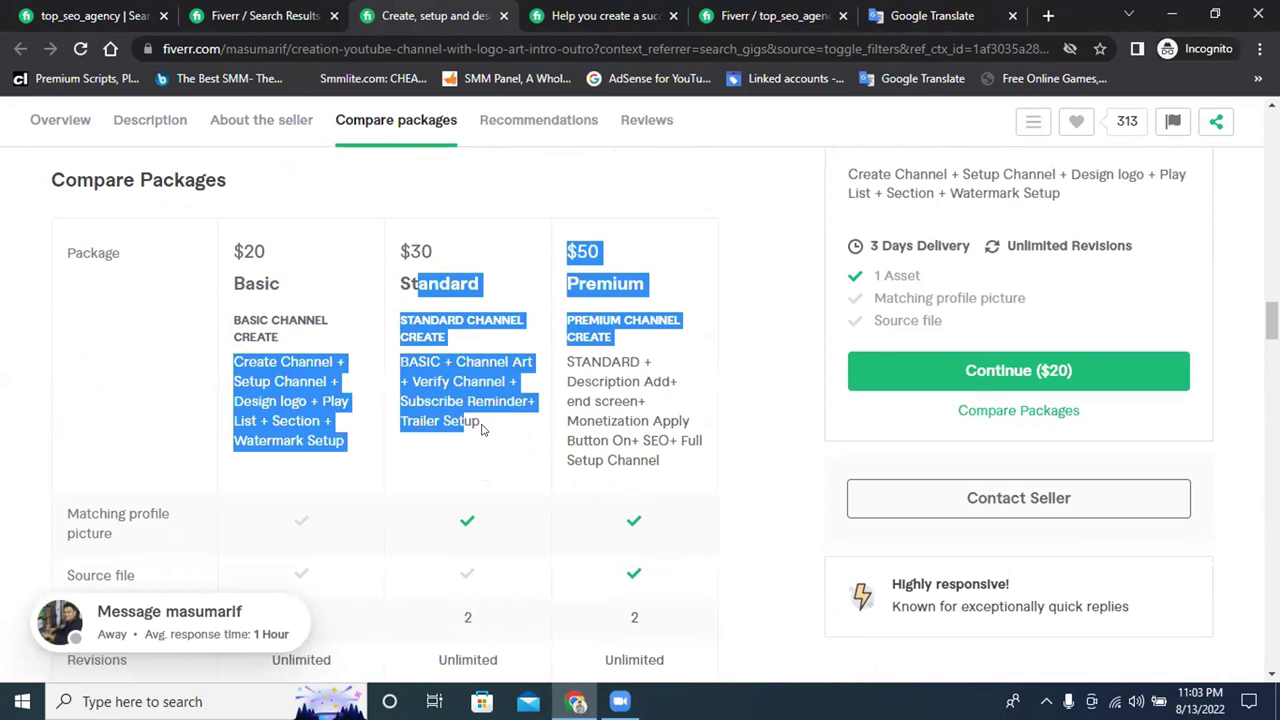
pyautogui.click(594, 334)
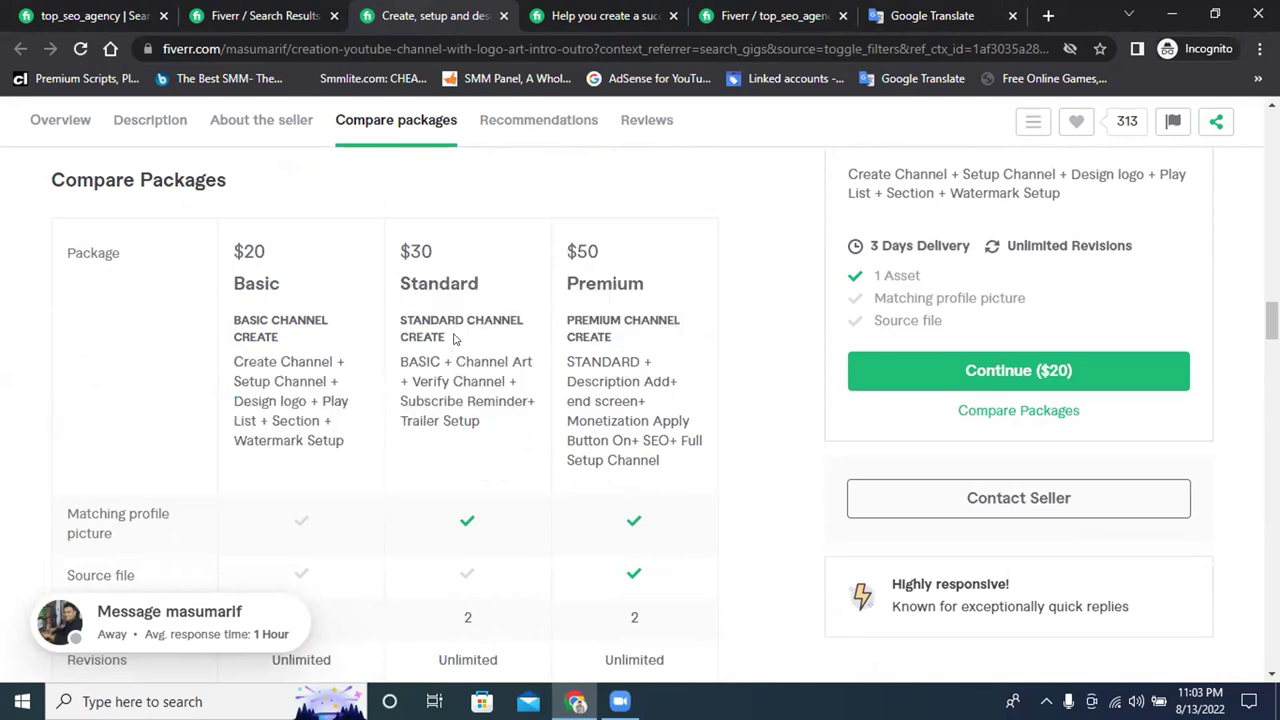
# Copy the package name BASIC CHANNEL CREATE from the reference gig's comparison and replace the Google Translate source text with it
pyautogui.tripleClick(283, 320)
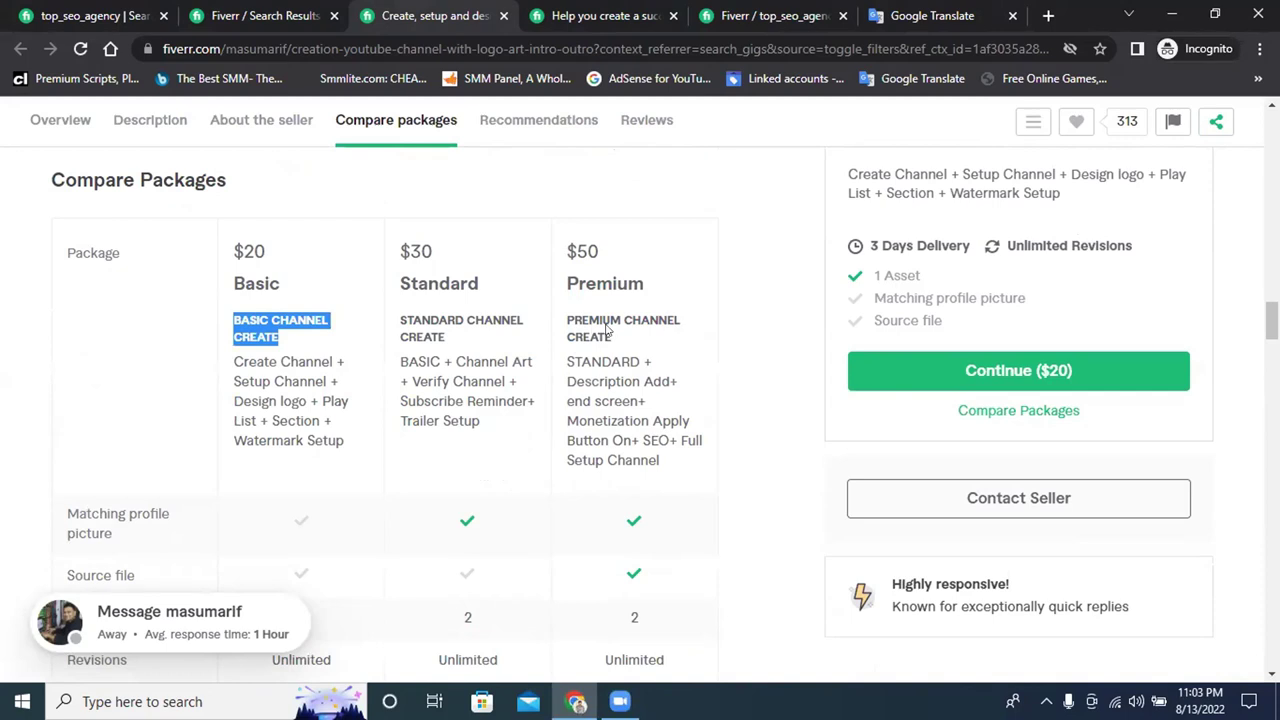
pyautogui.rightClick(268, 310)
pyautogui.click(344, 322)
pyautogui.click(930, 15)
pyautogui.scroll(4, 516, 262)
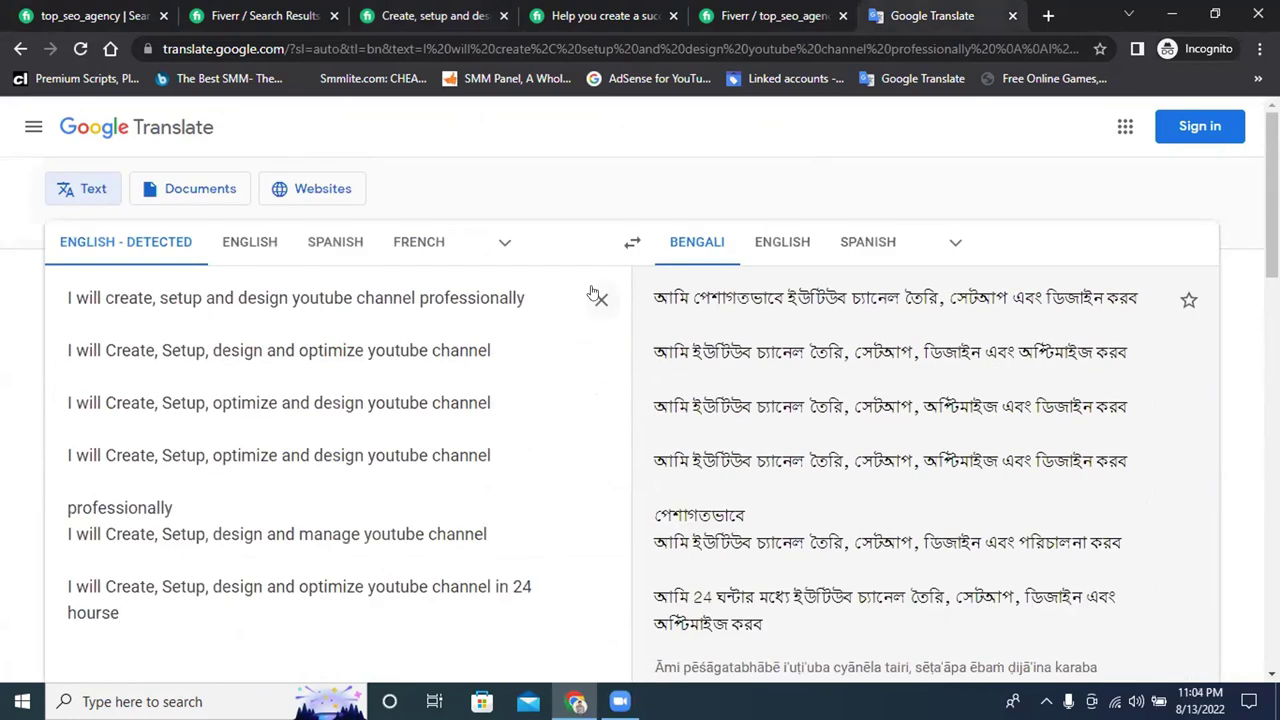
pyautogui.click(597, 297)
pyautogui.hotkey('ctrl', 'v')
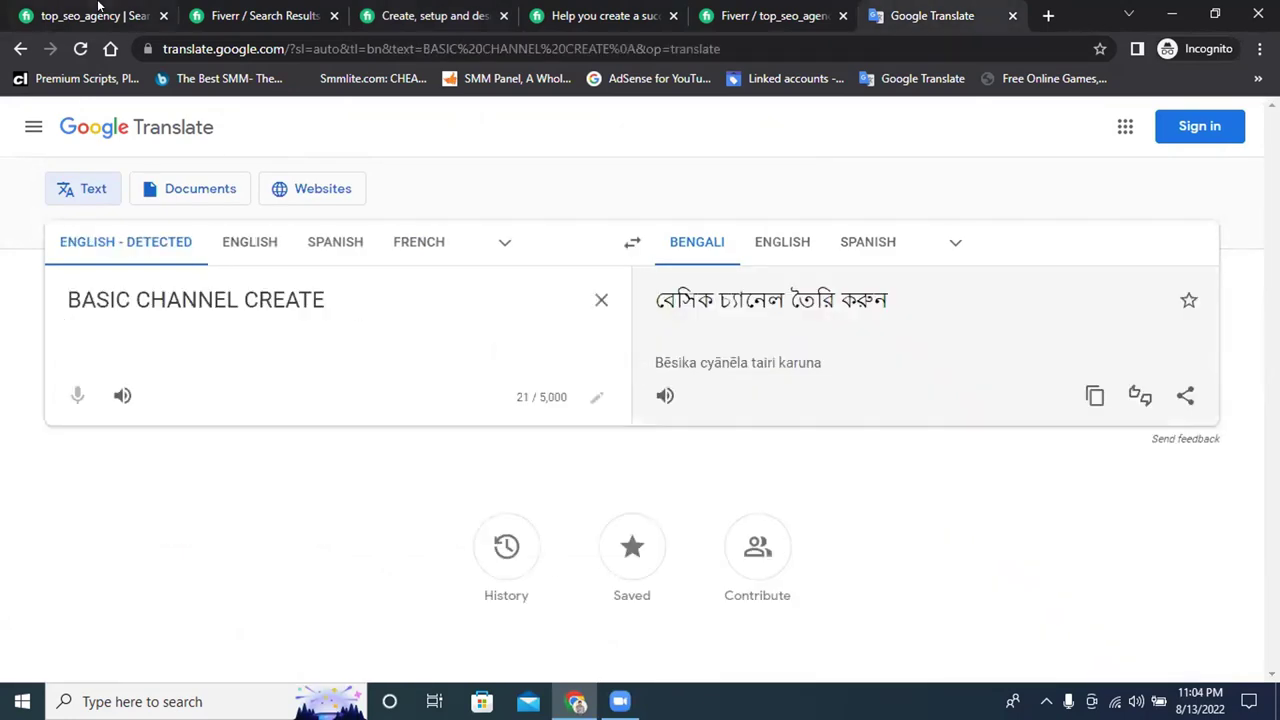
# Return to the new gig's Scope & Pricing form and look over the Basic, Standard and Premium name fields and package options
pyautogui.click(730, 12)
pyautogui.scroll(-2, 580, 354)
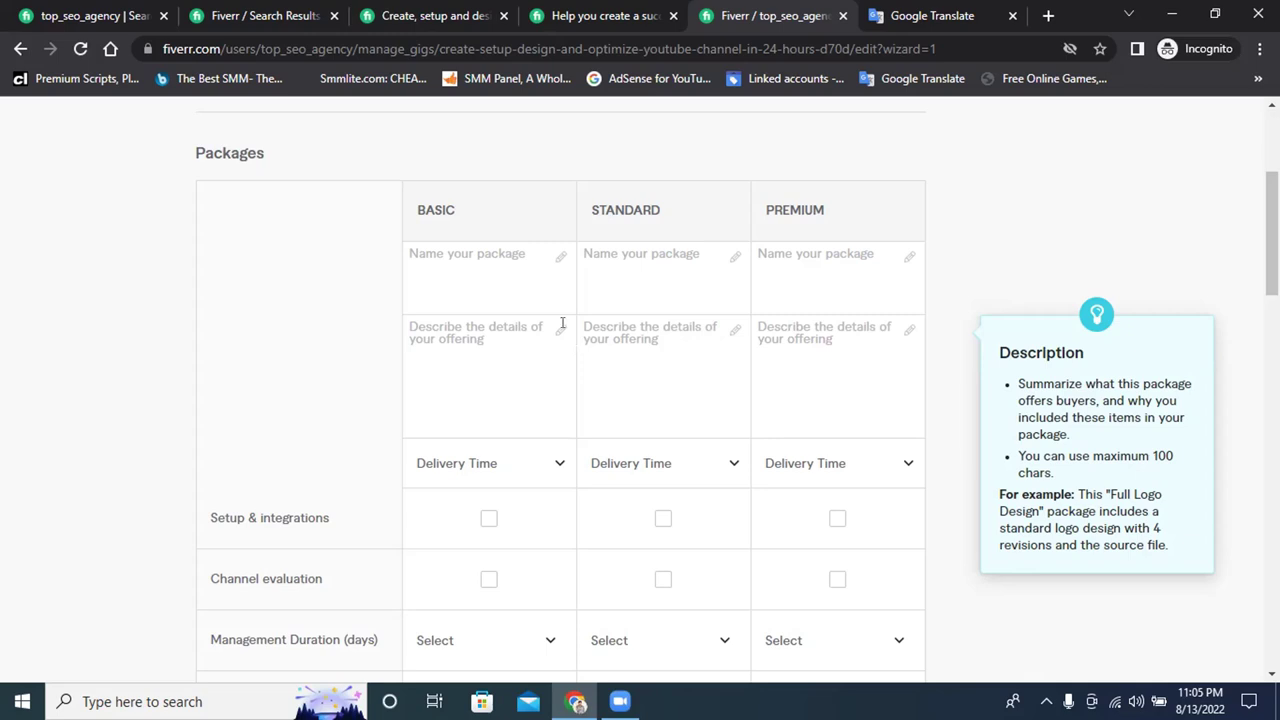
pyautogui.click(805, 263)
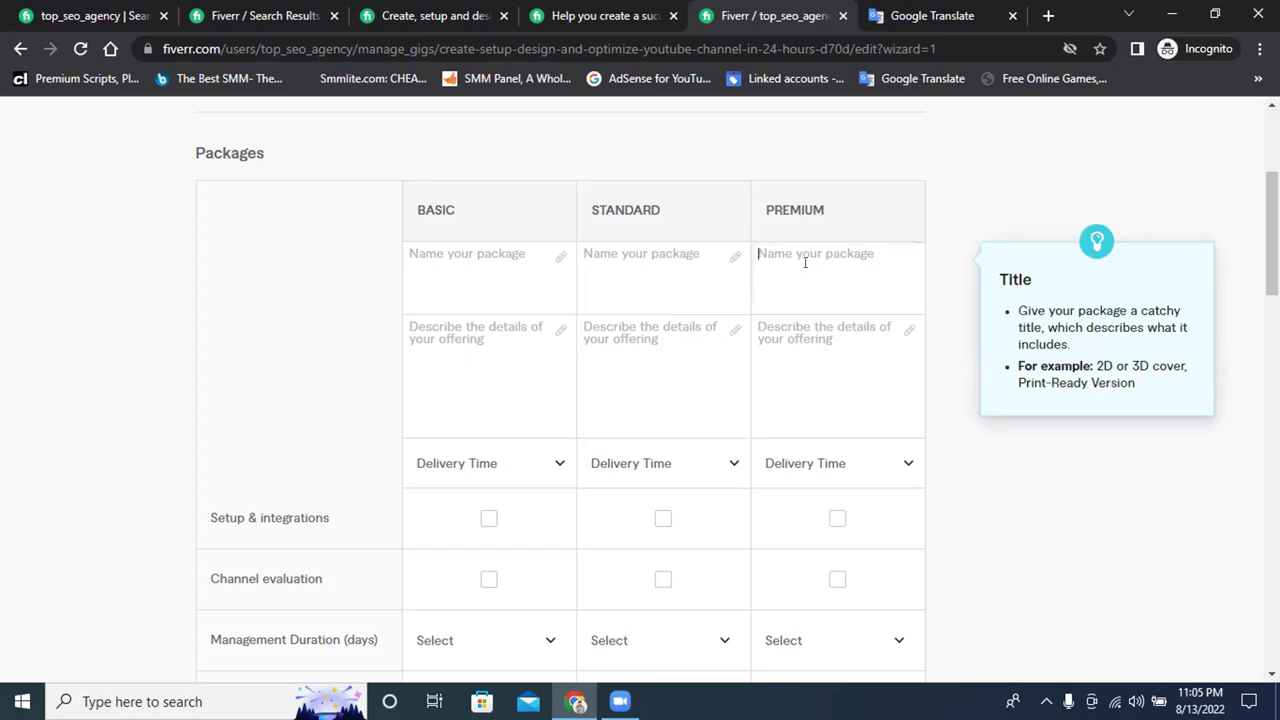
pyautogui.click(461, 254)
pyautogui.scroll(-1, 463, 254)
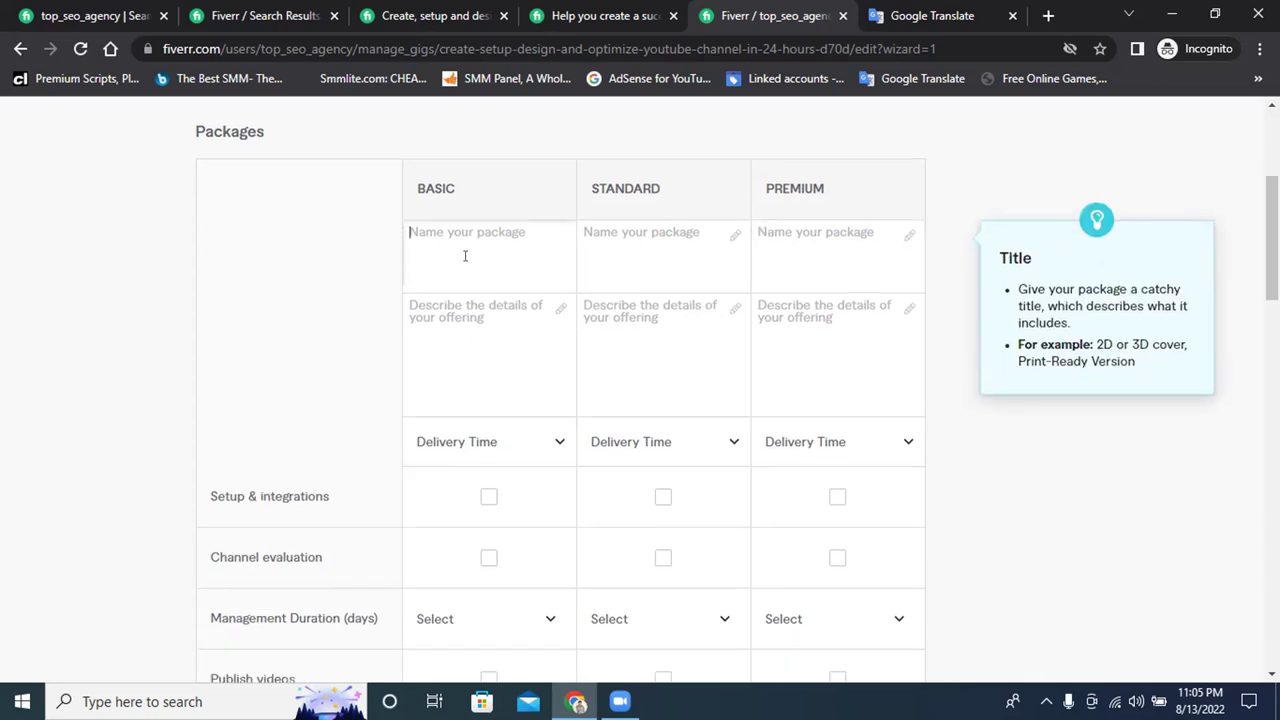
pyautogui.scroll(1, 465, 256)
pyautogui.click(630, 258)
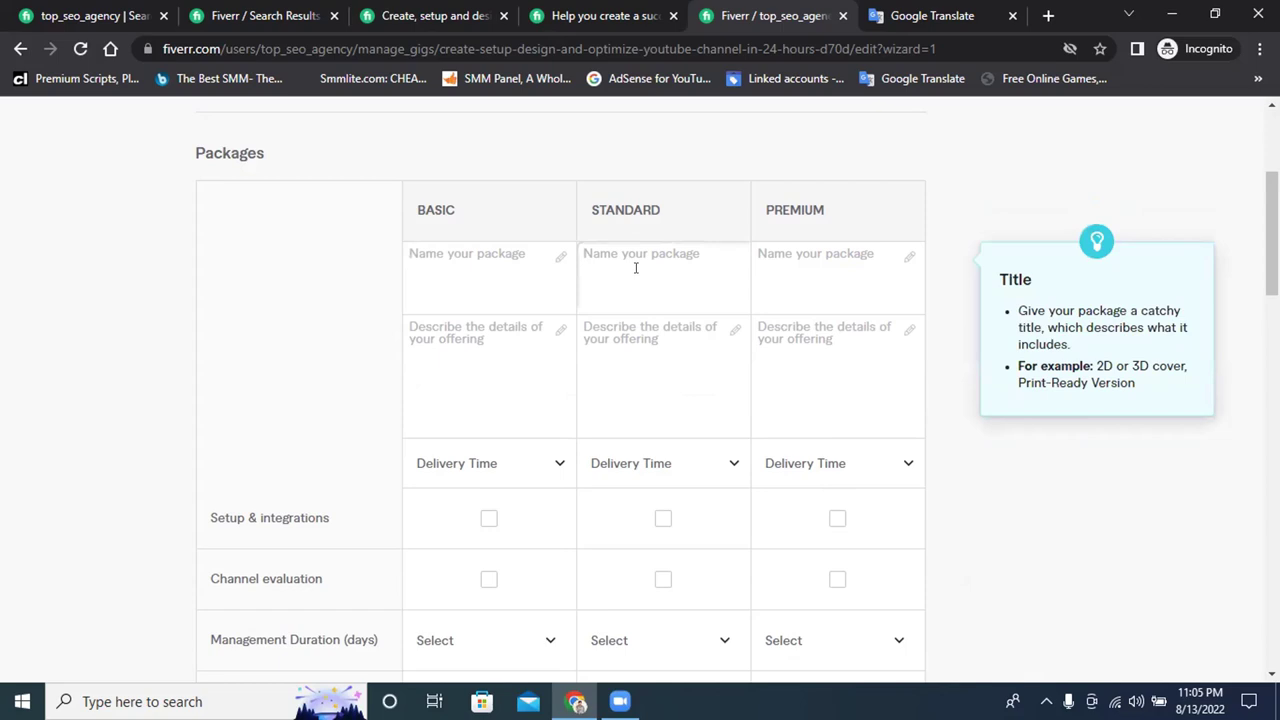
pyautogui.click(790, 256)
pyautogui.click(819, 252)
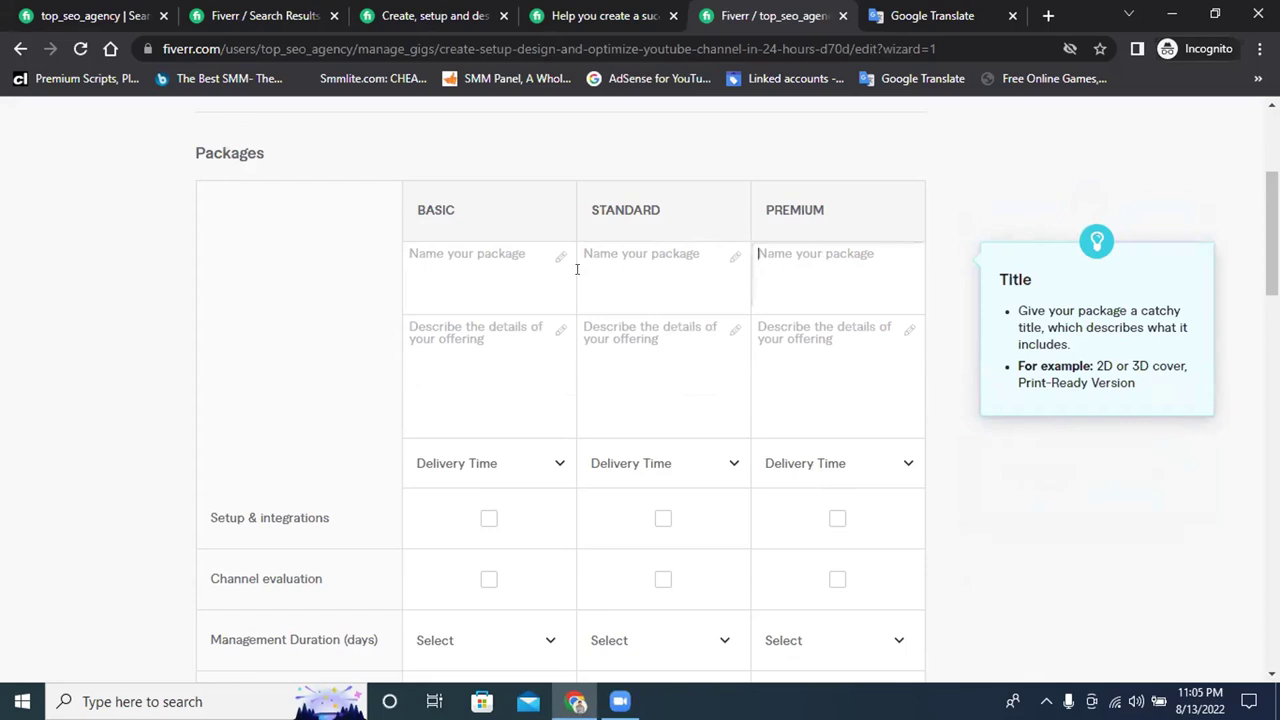
pyautogui.scroll(-1, 443, 217)
pyautogui.scroll(1, 449, 192)
pyautogui.click(449, 240)
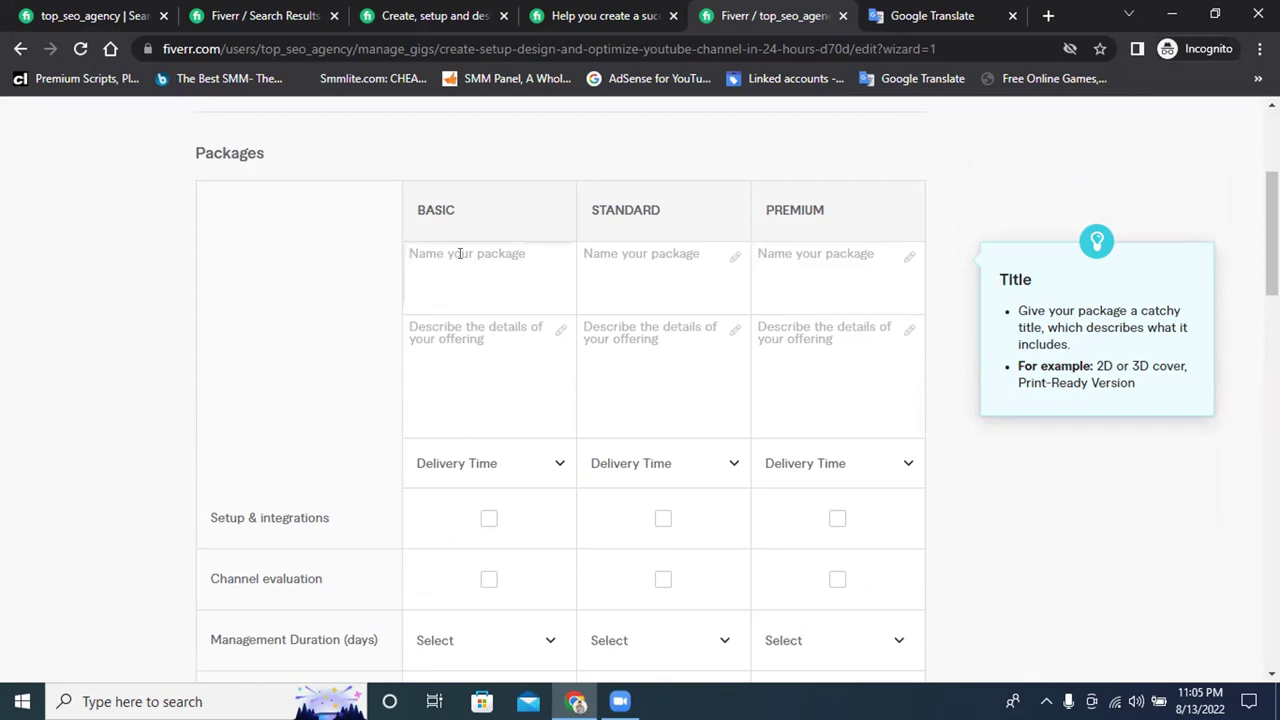
pyautogui.click(653, 263)
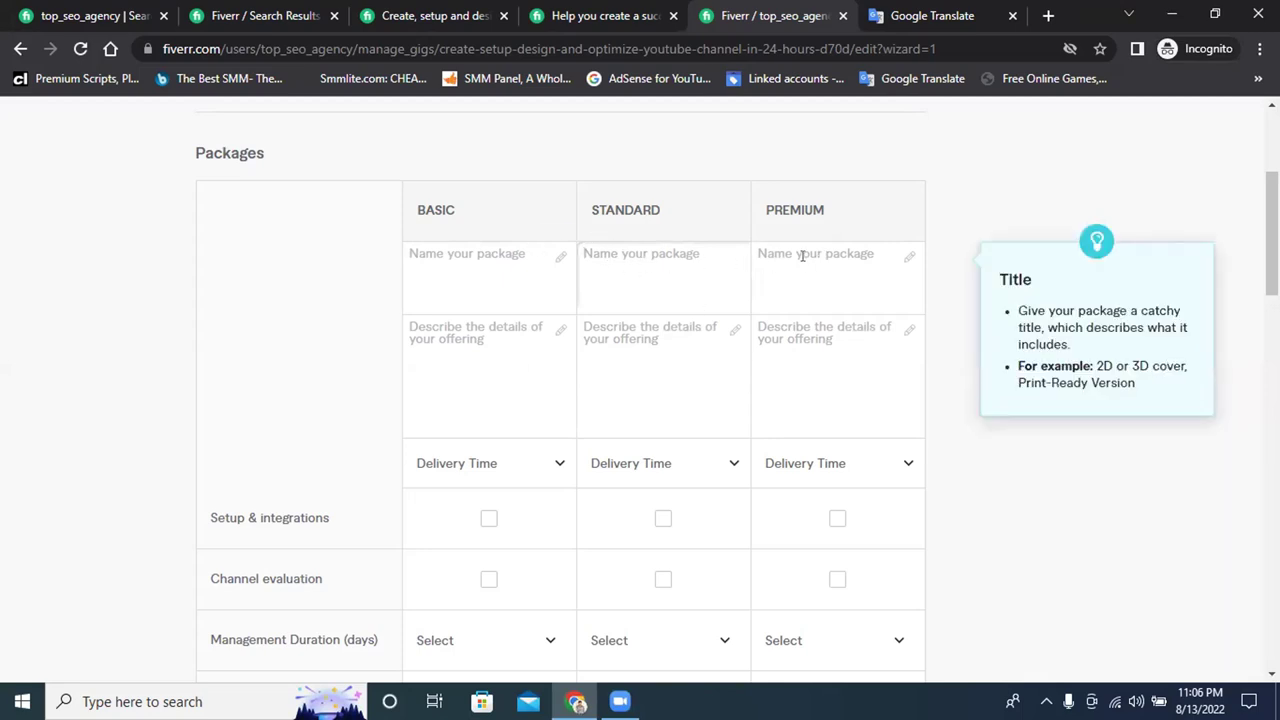
pyautogui.scroll(-1, 790, 254)
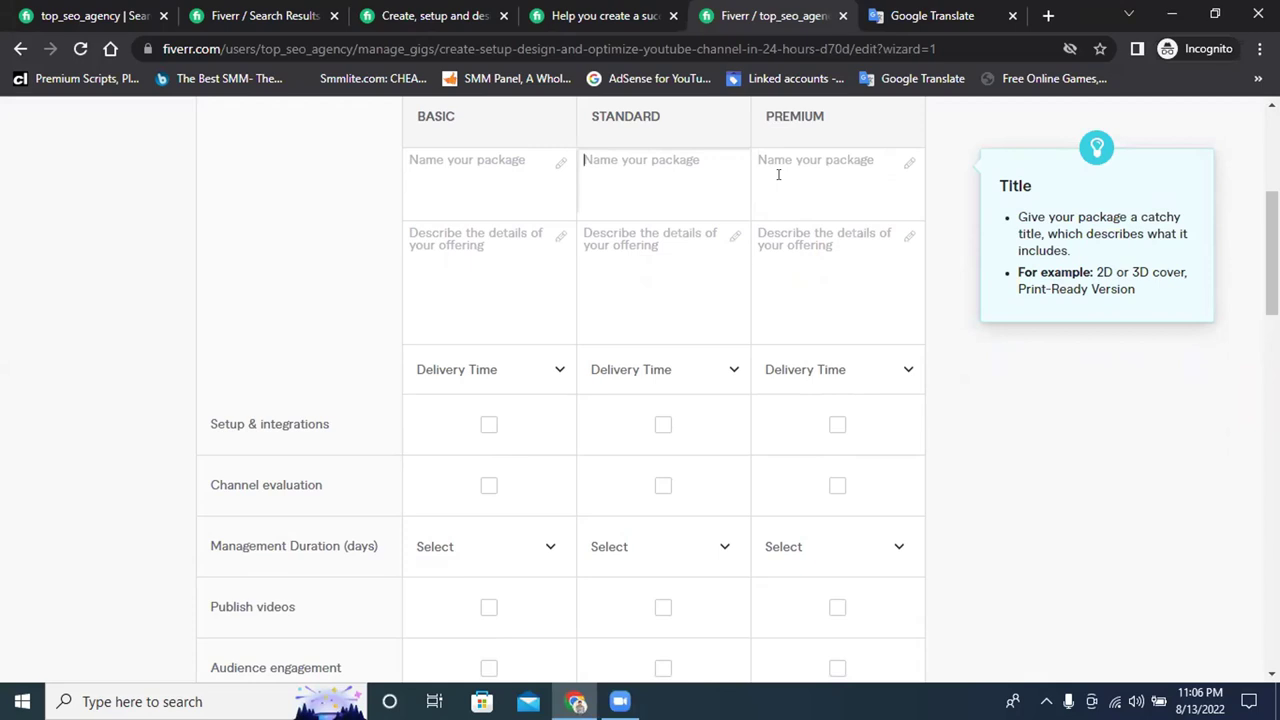
pyautogui.scroll(-3, 806, 250)
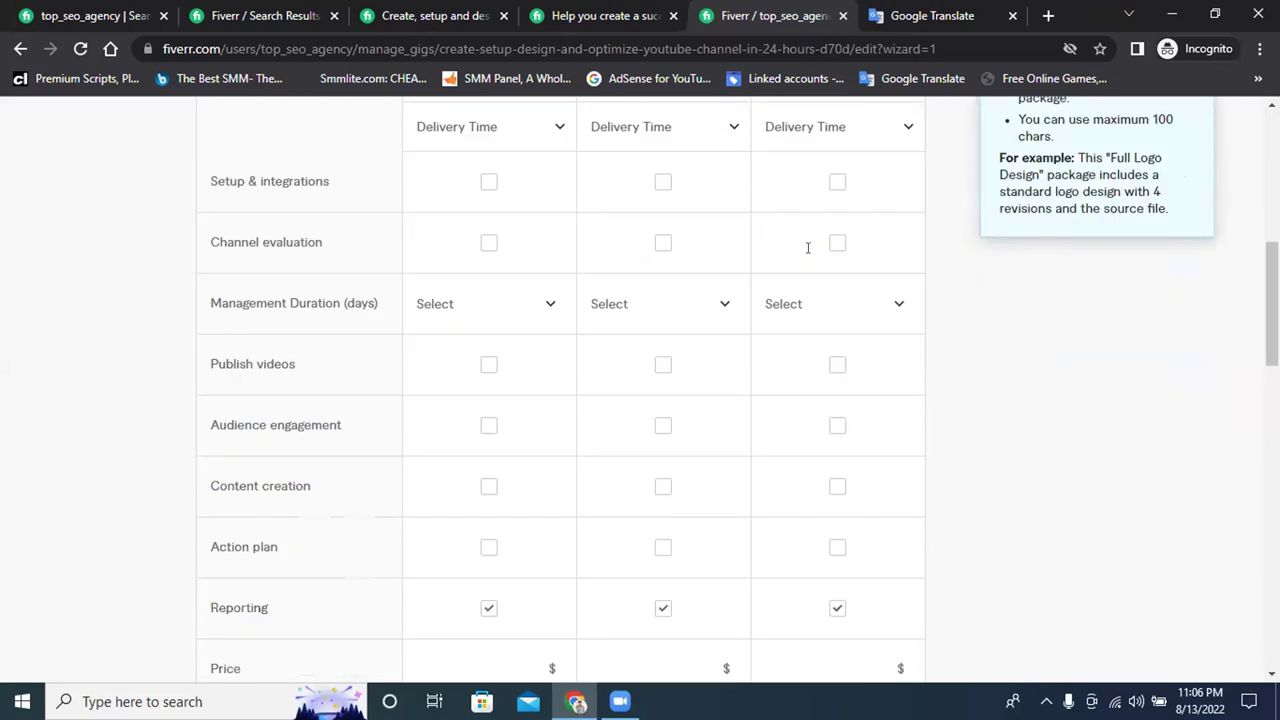
pyautogui.scroll(3, 806, 255)
pyautogui.scroll(4, 808, 252)
pyautogui.scroll(-4, 817, 309)
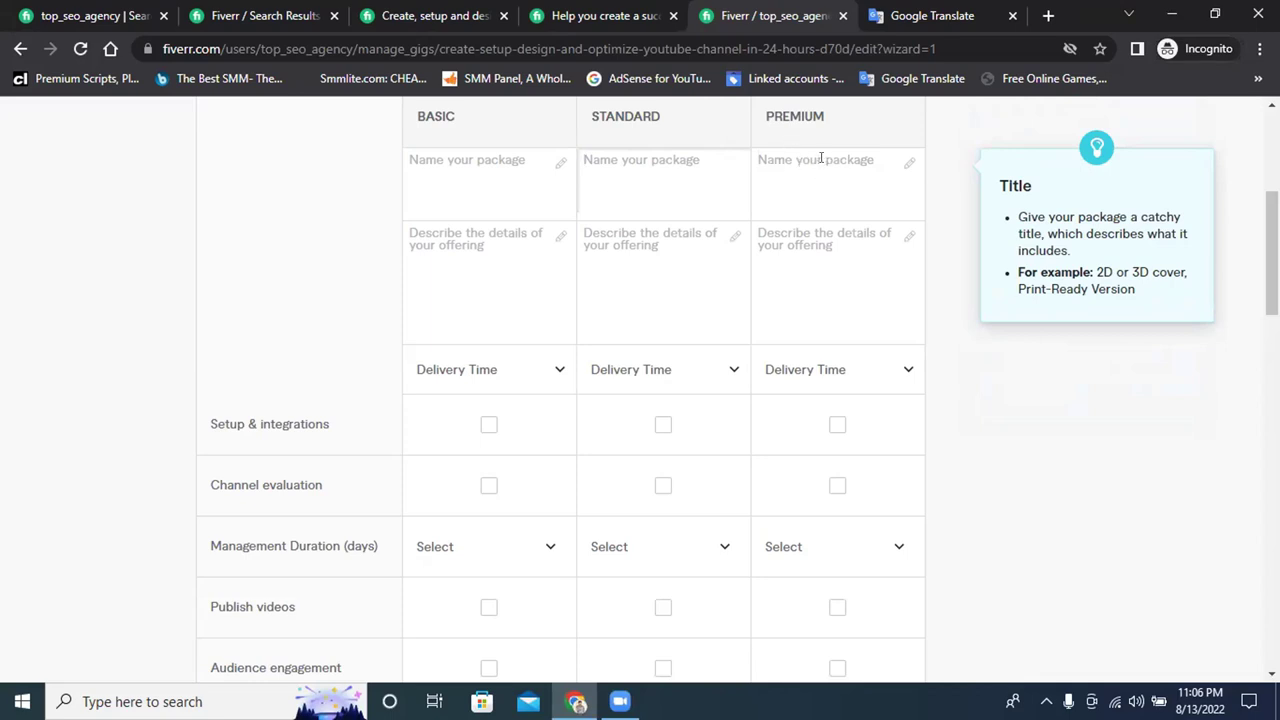
pyautogui.scroll(3, 816, 180)
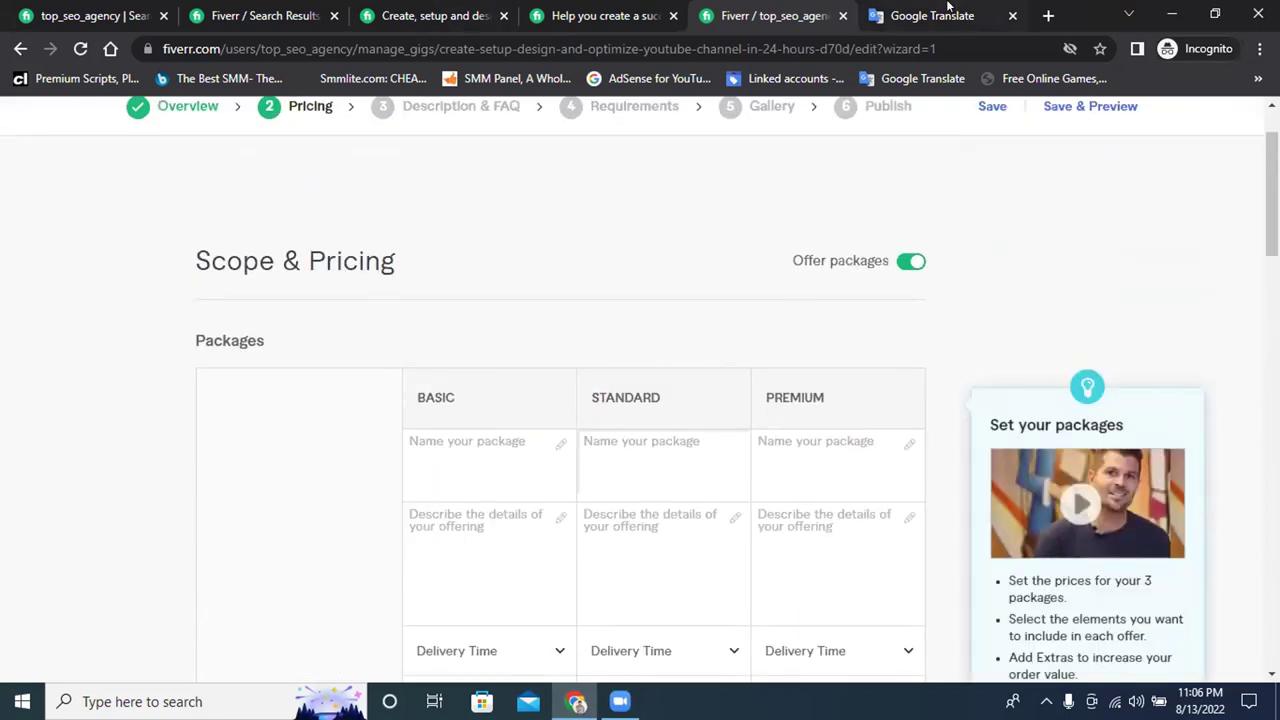
# Bring BASIC CHANNEL CREATE over from Google Translate as the Basic package's name in the new gig form
pyautogui.click(948, 12)
pyautogui.tripleClick(195, 298)
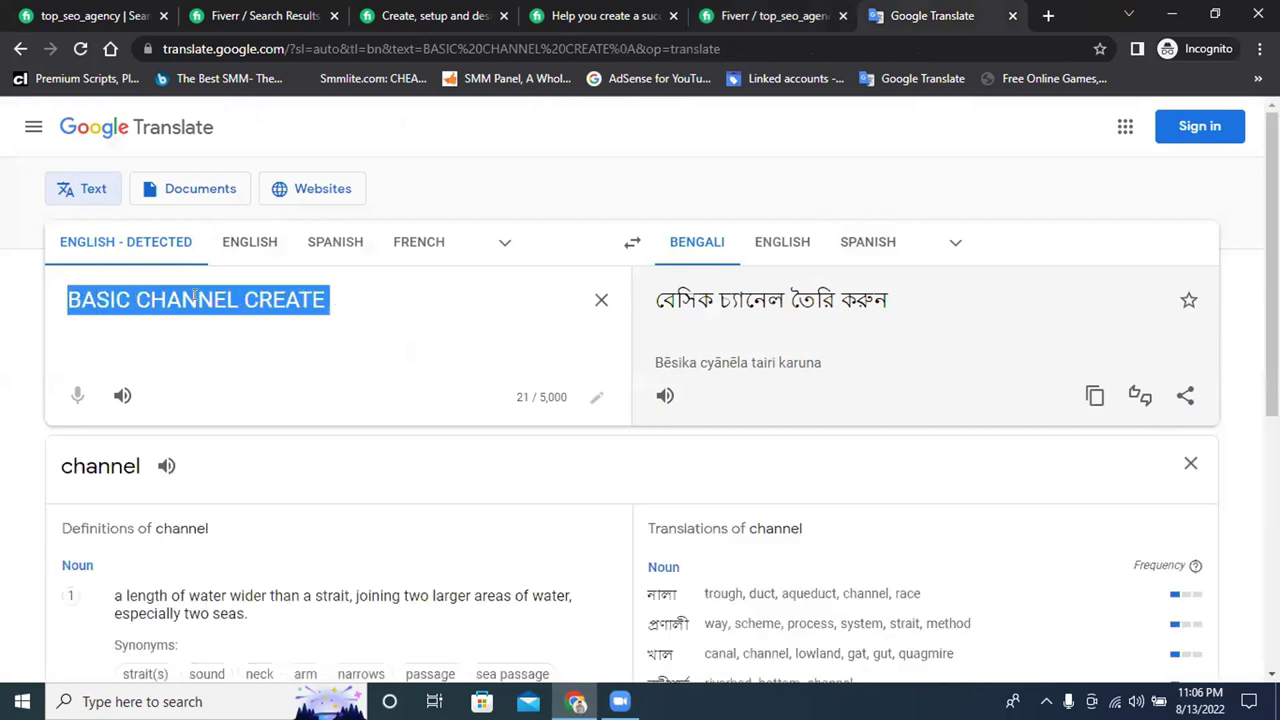
pyautogui.rightClick(195, 298)
pyautogui.click(304, 360)
pyautogui.click(764, 14)
pyautogui.click(492, 449)
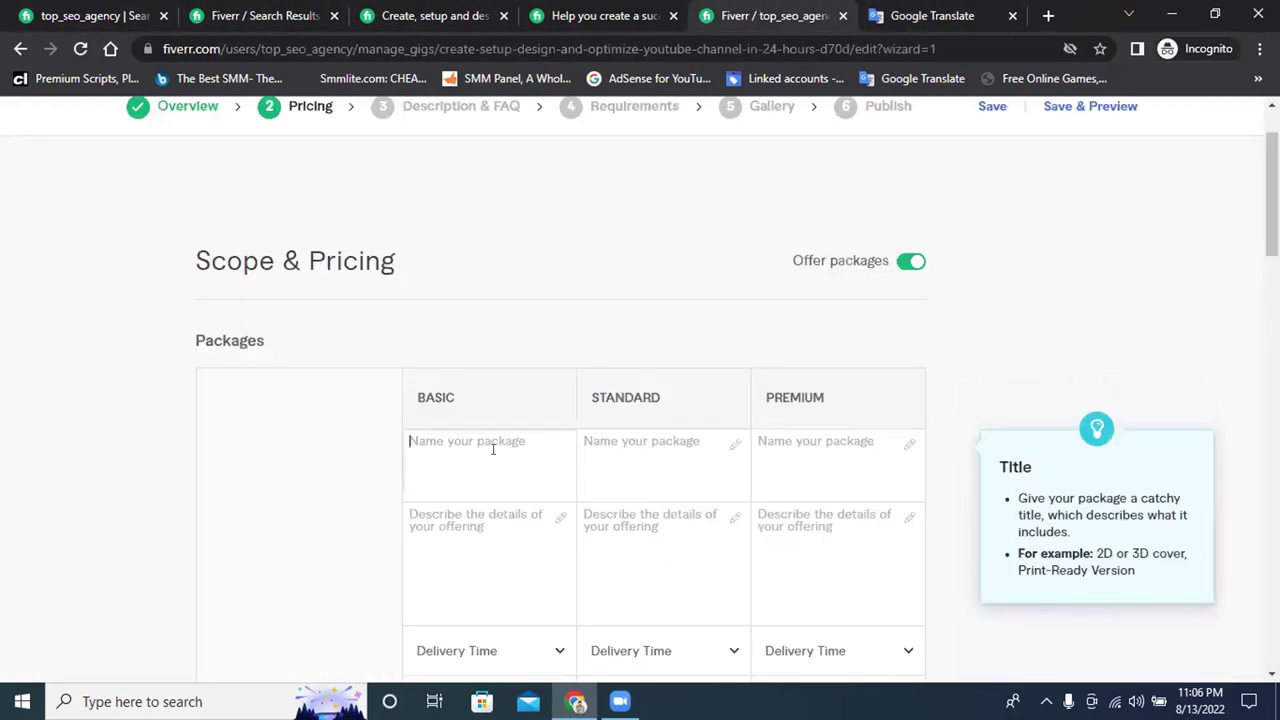
pyautogui.hotkey('ctrl', 'v')
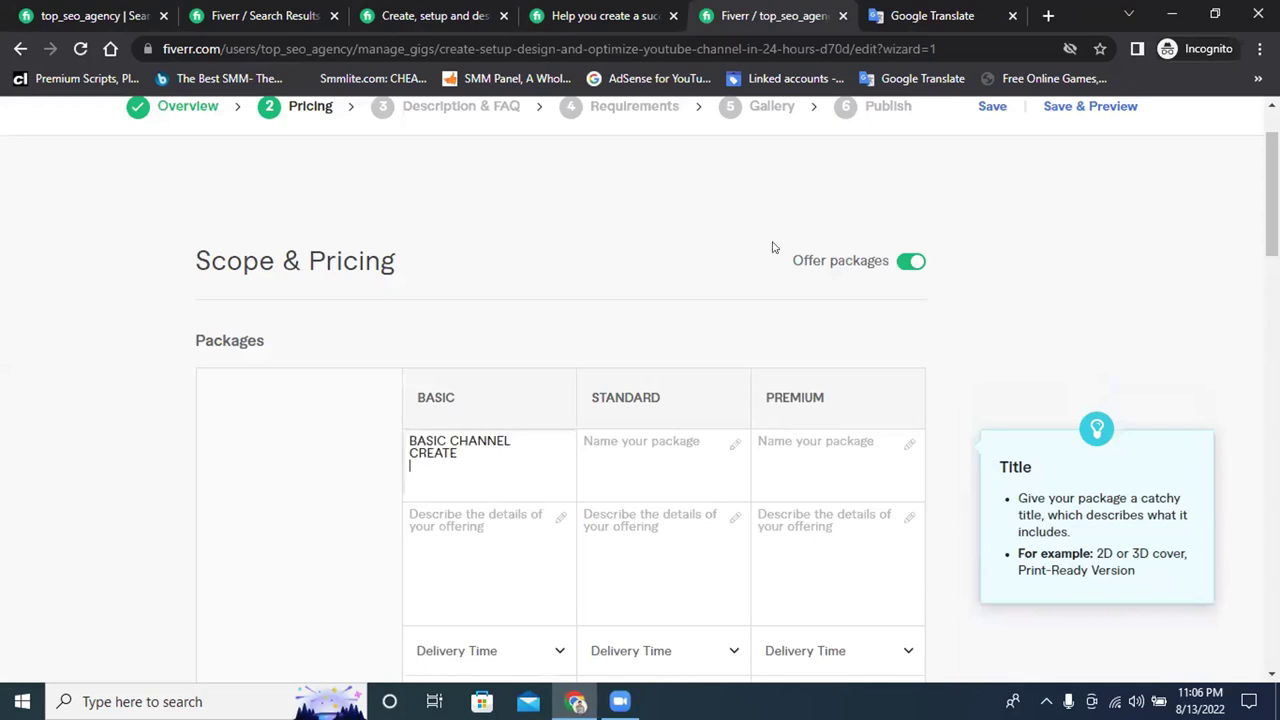
# Take STANDARD CHANNEL CREATE from the reference gig through Google Translate and enter it as the new gig's Standard package name
pyautogui.click(610, 15)
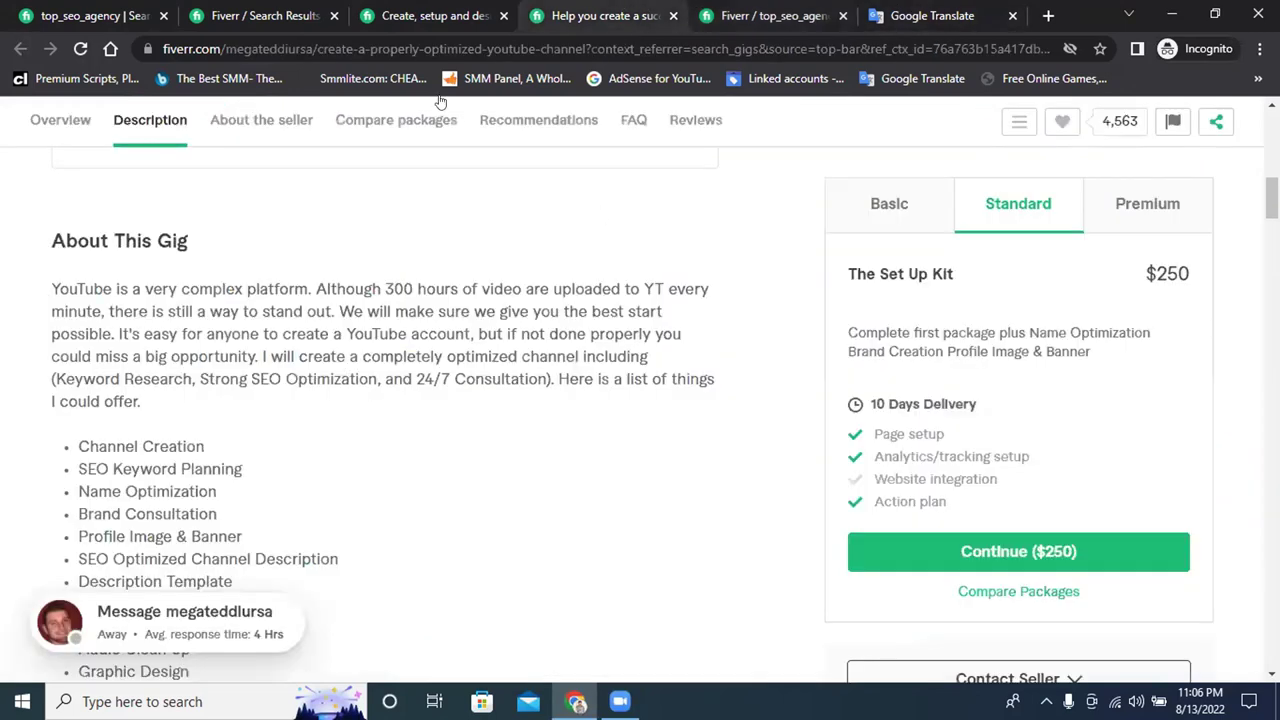
pyautogui.click(466, 12)
pyautogui.tripleClick(430, 328)
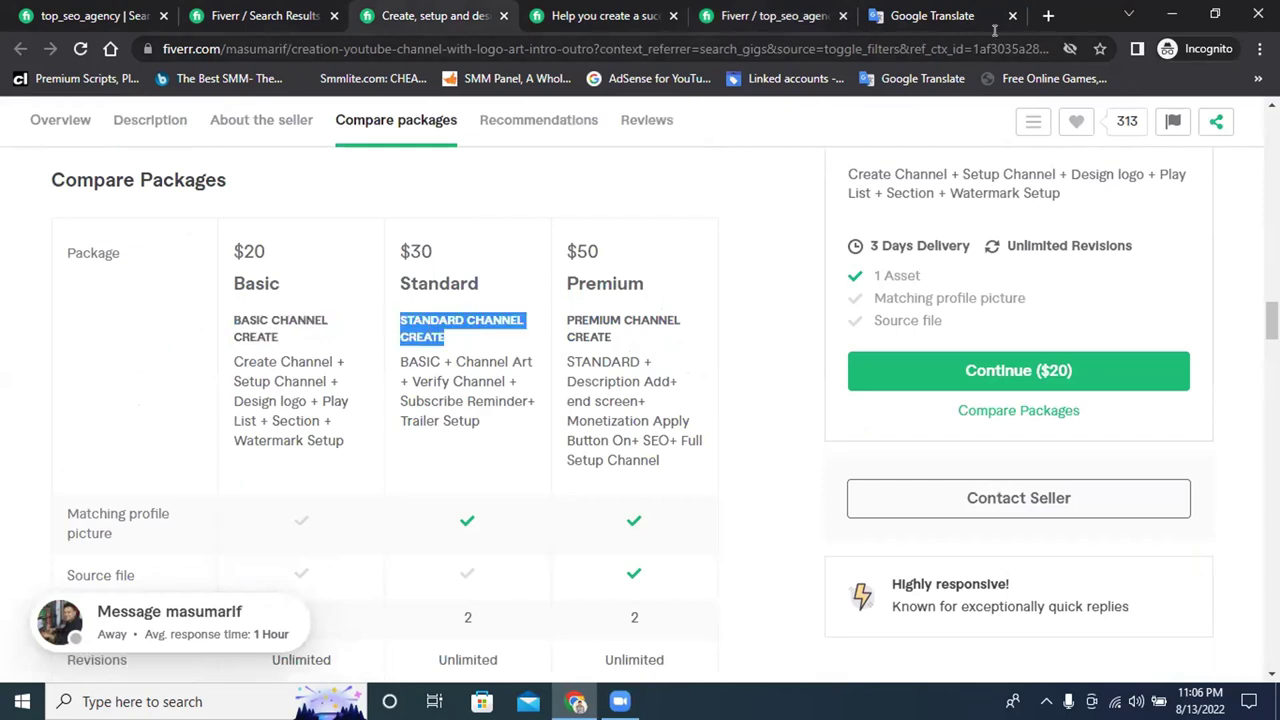
pyautogui.click(950, 15)
pyautogui.click(601, 300)
pyautogui.hotkey('ctrl', 'v')
pyautogui.hotkey('ctrl', 'a')
pyautogui.rightClick(326, 317)
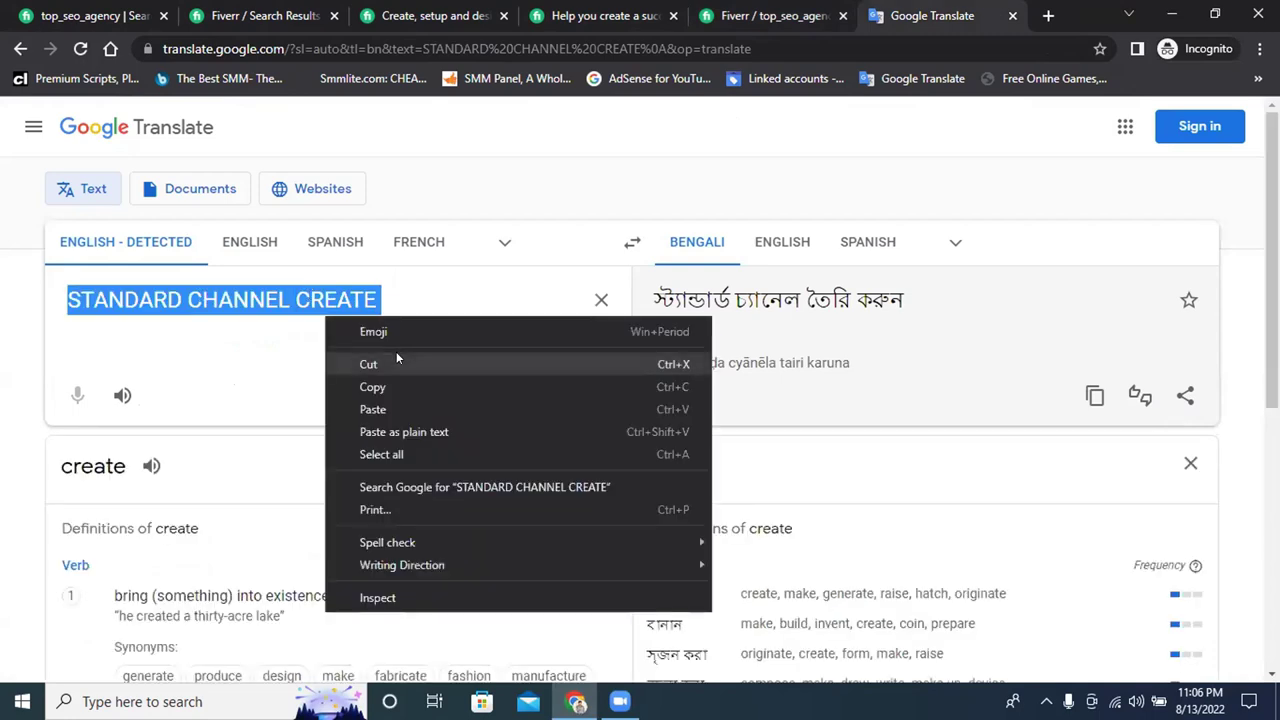
pyautogui.click(397, 364)
pyautogui.click(775, 15)
pyautogui.click(666, 451)
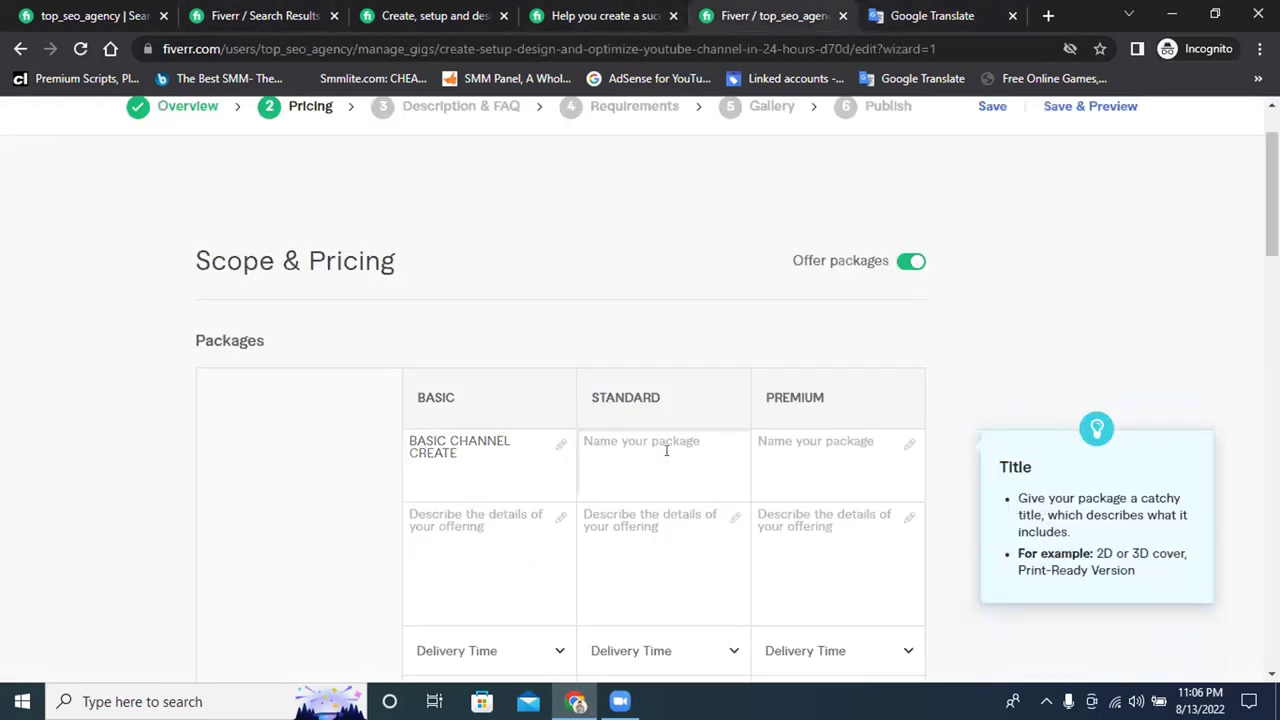
pyautogui.hotkey('ctrl', 'v')
# Take PREMIUM CHANNEL CREATE from the reference gig through Google Translate and enter it as the new gig's Premium package name
pyautogui.click(930, 15)
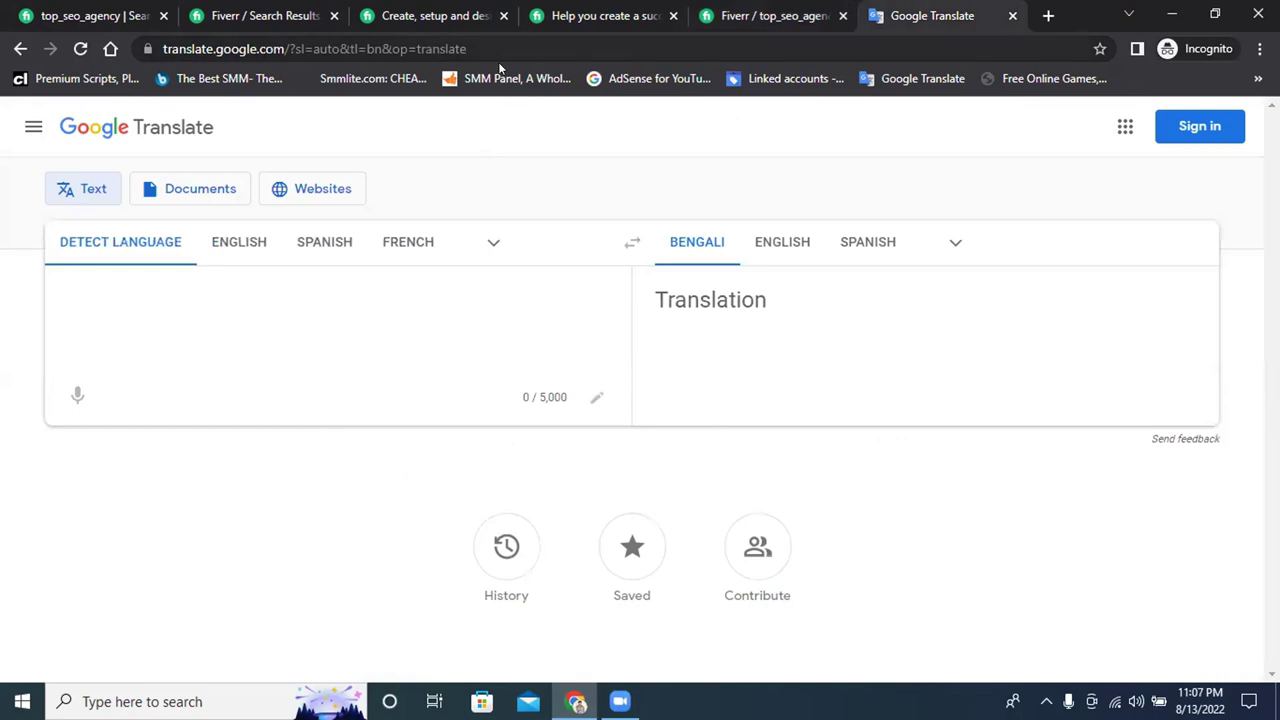
pyautogui.click(250, 15)
pyautogui.click(436, 15)
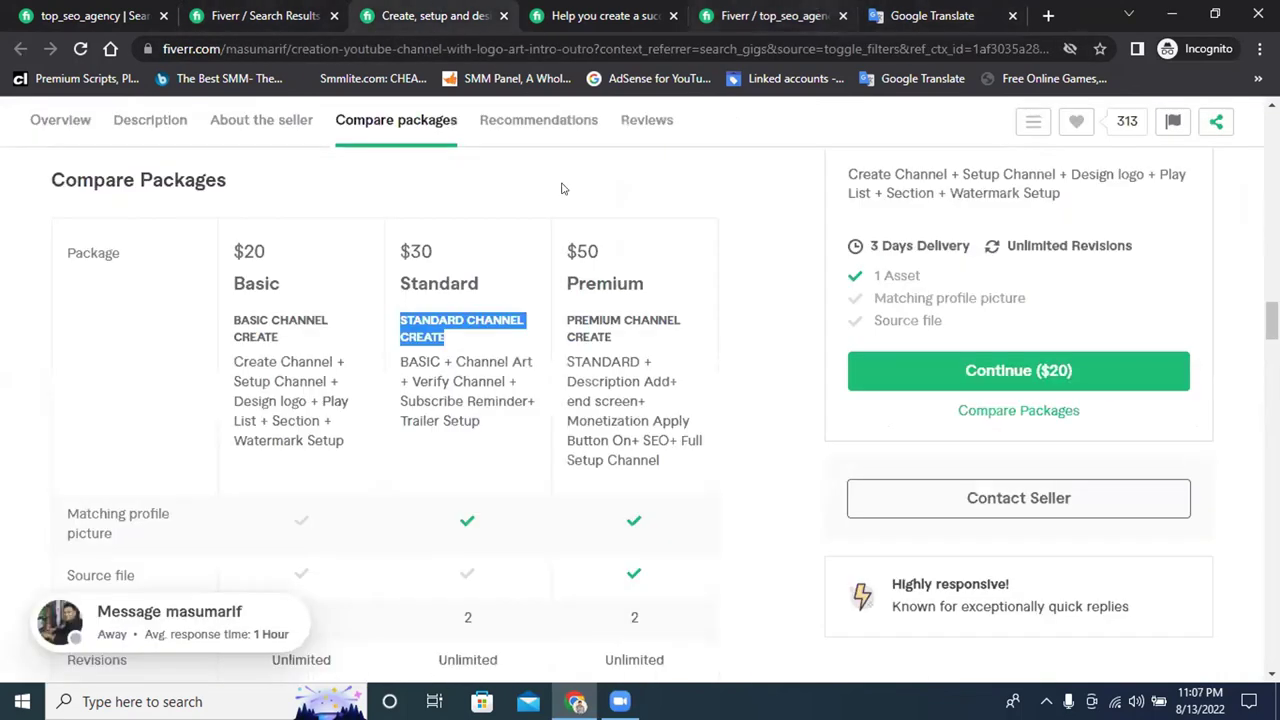
pyautogui.moveTo(567, 318); pyautogui.dragTo(612, 340)
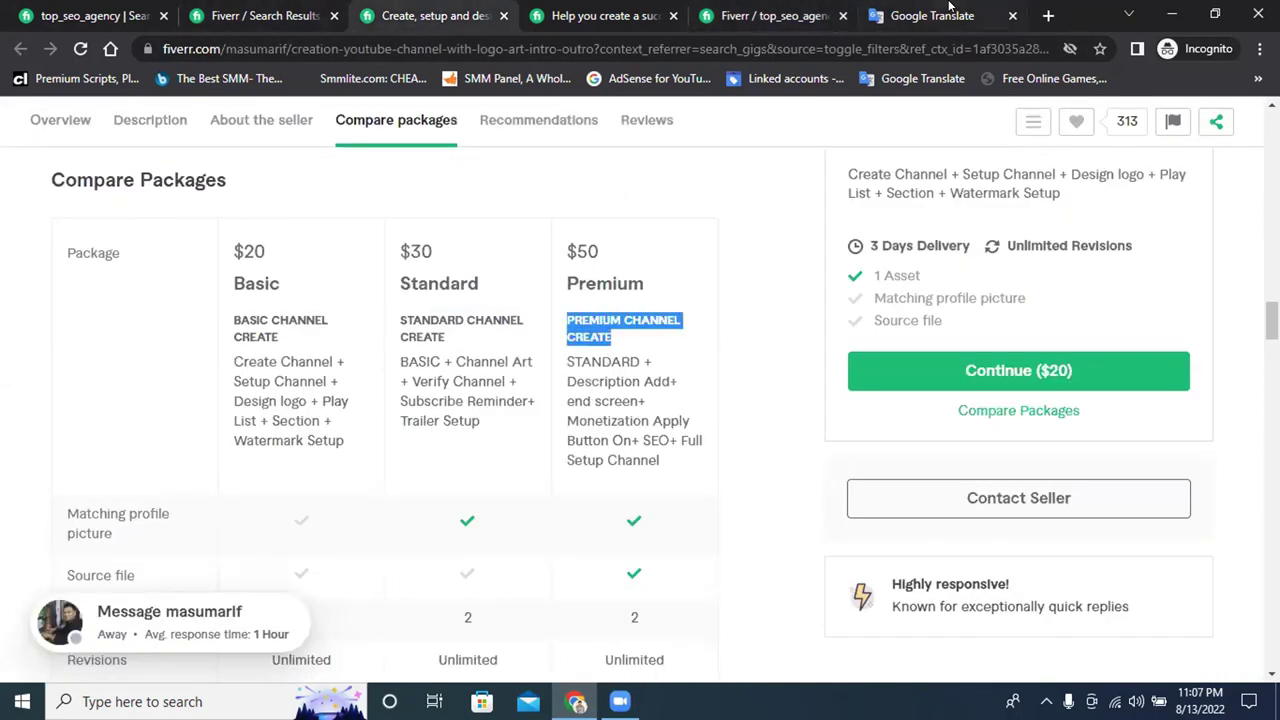
pyautogui.click(950, 6)
pyautogui.hotkey('ctrl', 'v')
pyautogui.tripleClick(300, 290)
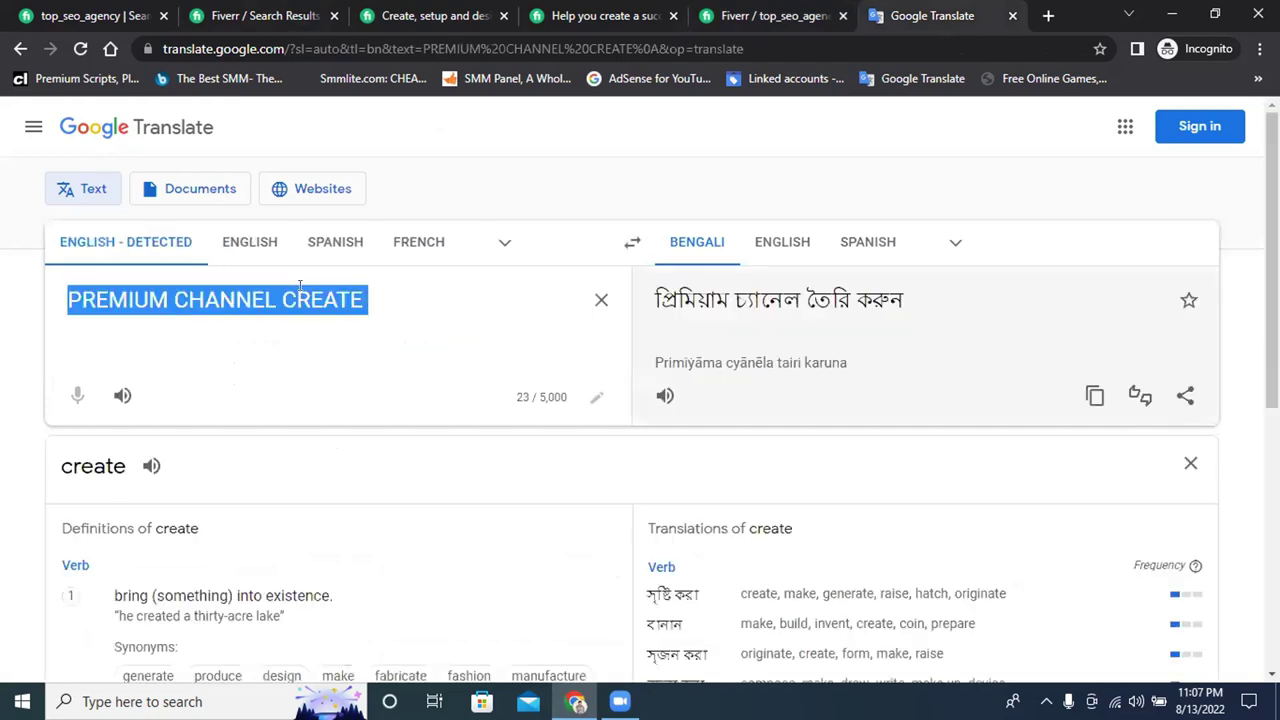
pyautogui.rightClick(300, 290)
pyautogui.click(408, 337)
pyautogui.click(737, 18)
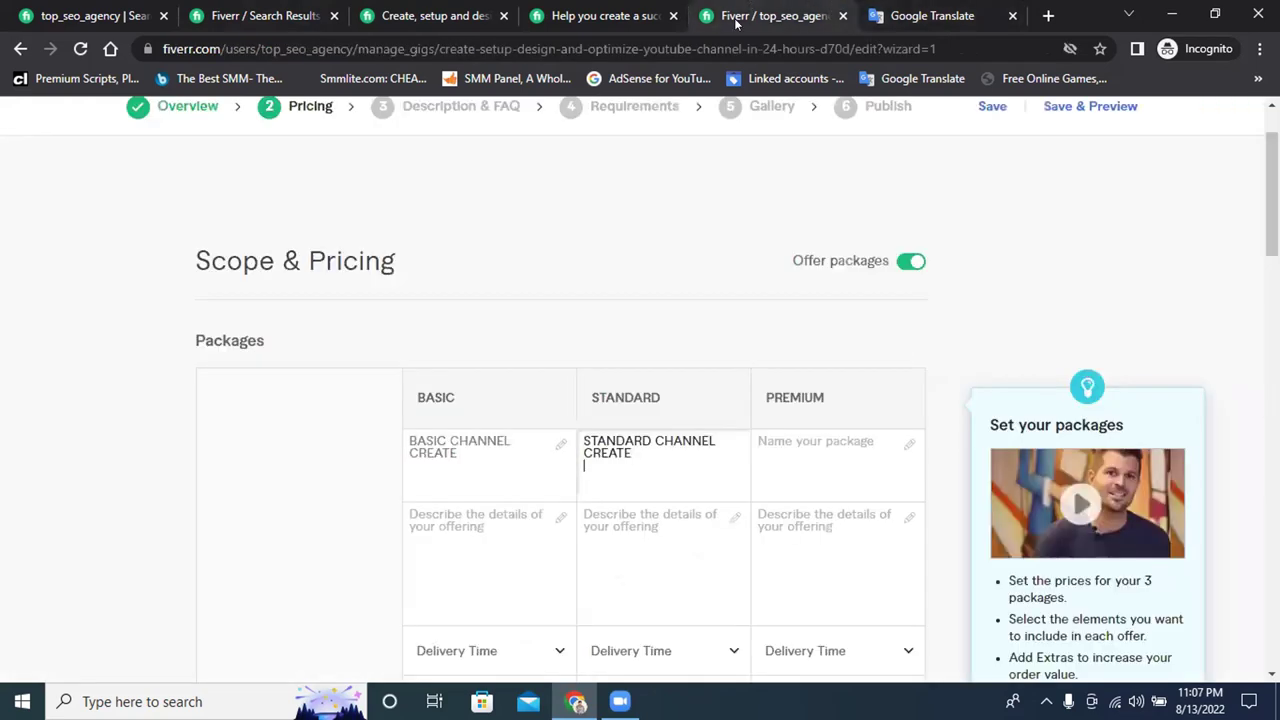
pyautogui.click(770, 462)
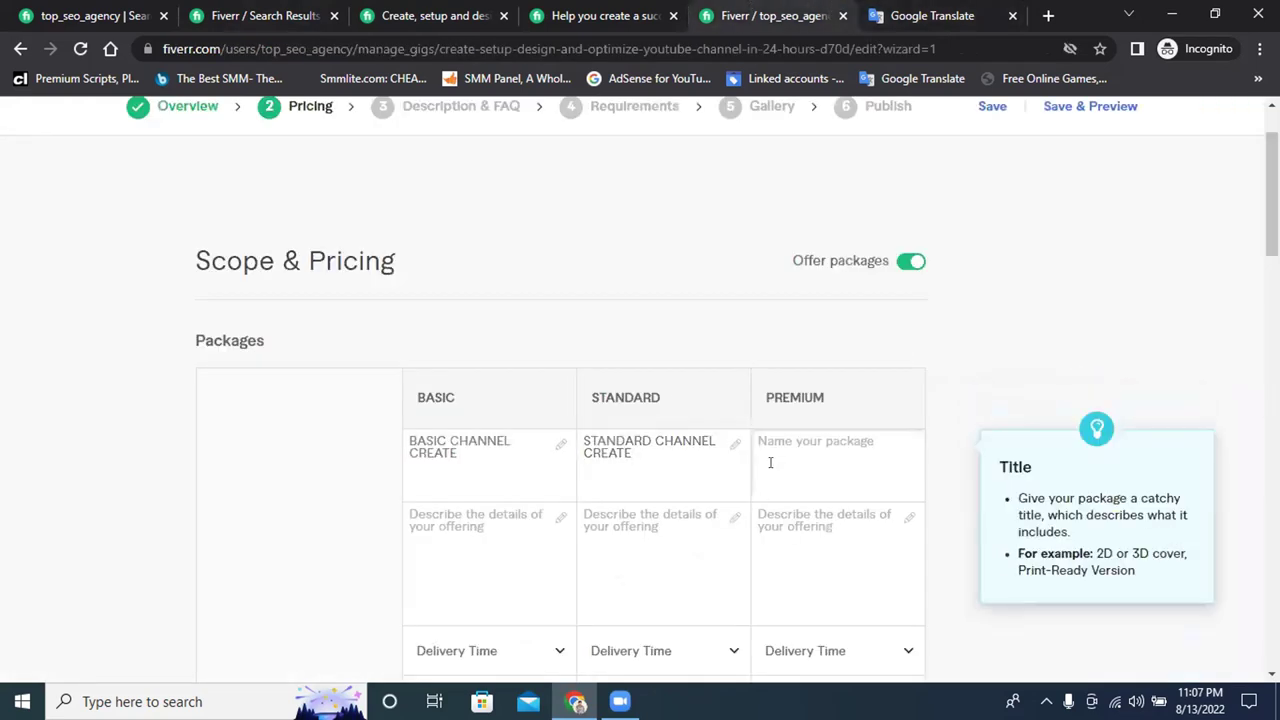
pyautogui.hotkey('ctrl', 'v')
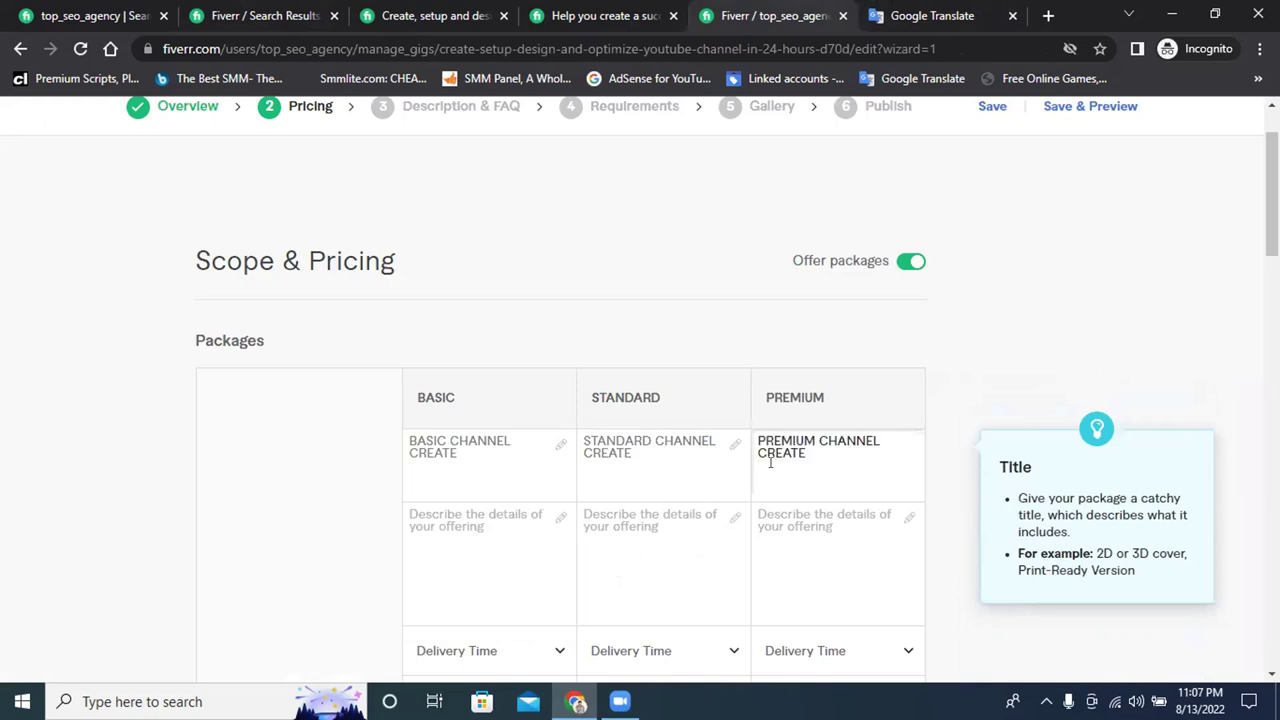
# Check the Standard and Basic package names entered in the new gig form
pyautogui.click(686, 474)
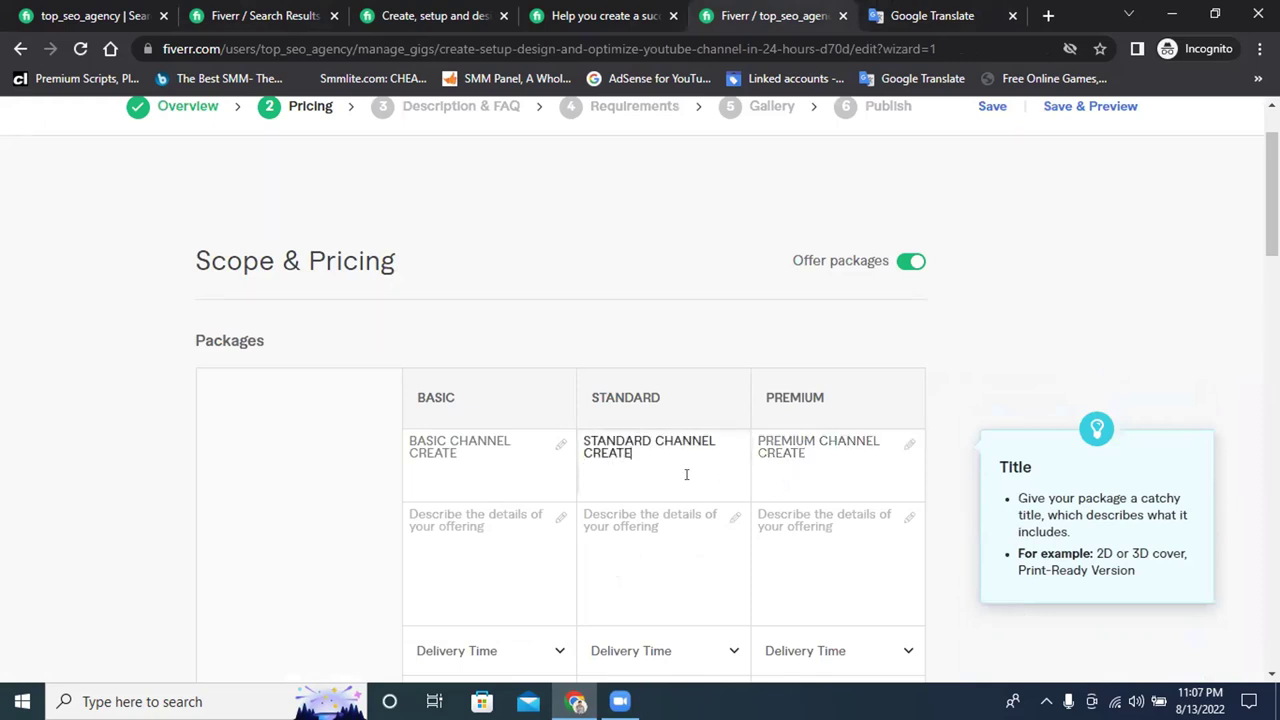
pyautogui.click(485, 477)
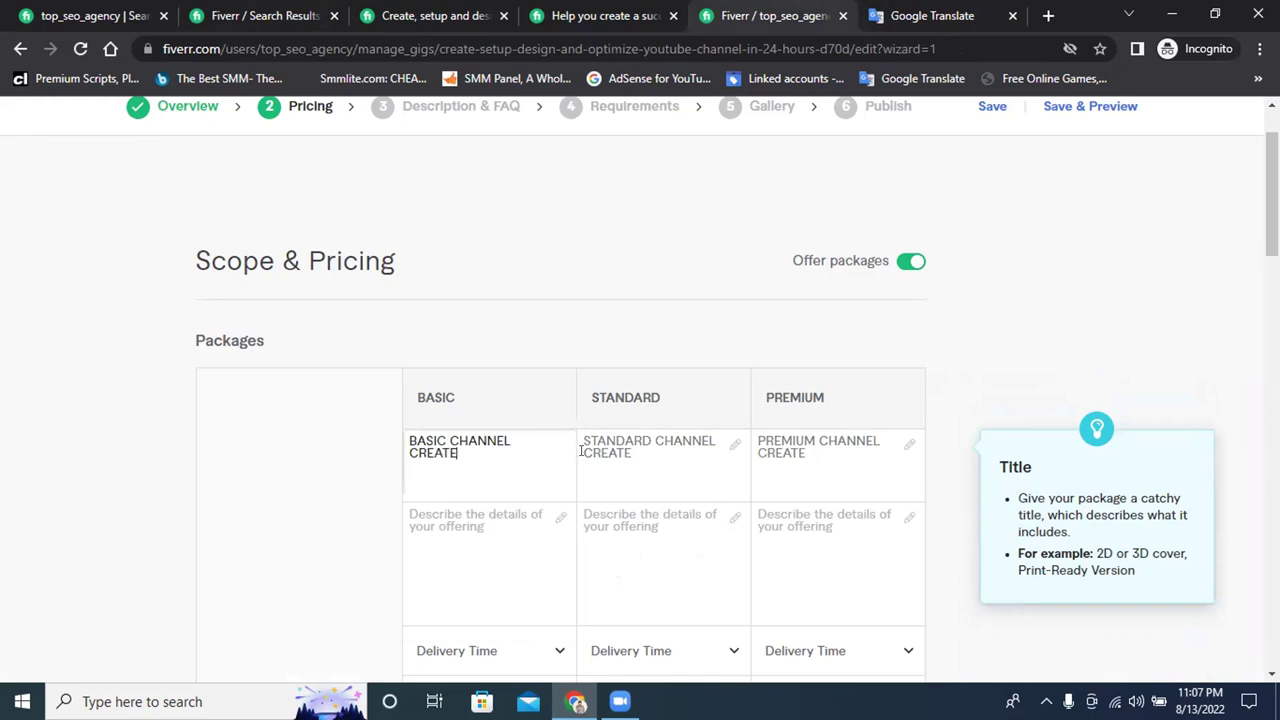
pyautogui.scroll(-1, 580, 470)
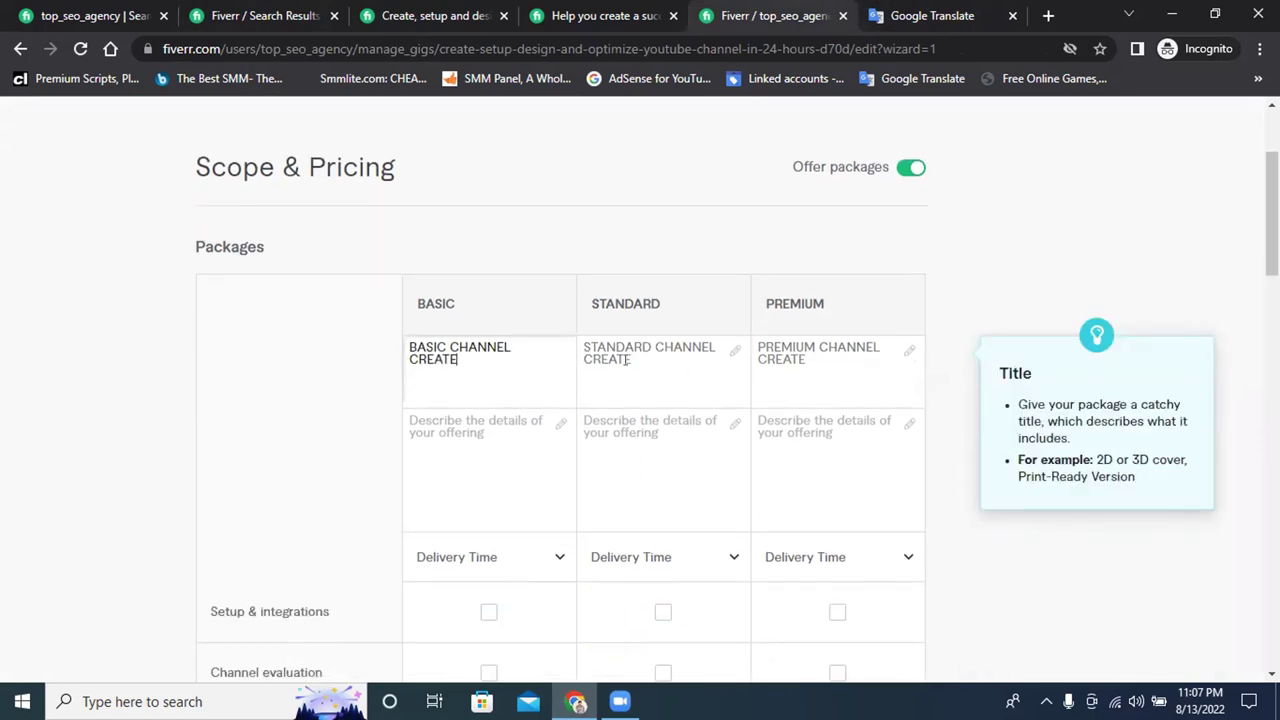
pyautogui.click(490, 401)
pyautogui.click(490, 398)
# Switch back to the "Create, setup and design" gig and examine the titles of its Basic, Standard and Premium packages
pyautogui.hotkey('ctrl', 'shift', 'Tab')
pyautogui.hotkey('ctrl', 'shift', 'Tab')
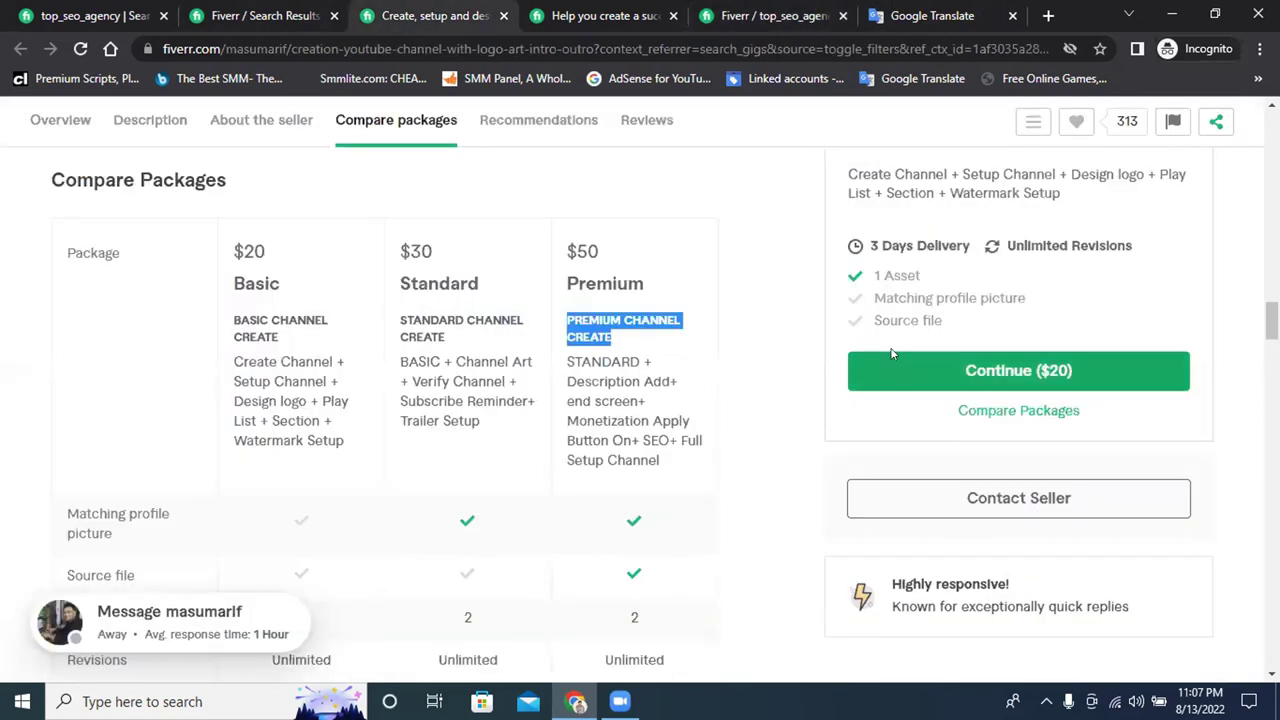
pyautogui.scroll(2, 905, 350)
pyautogui.moveTo(851, 272); pyautogui.dragTo(1012, 283)
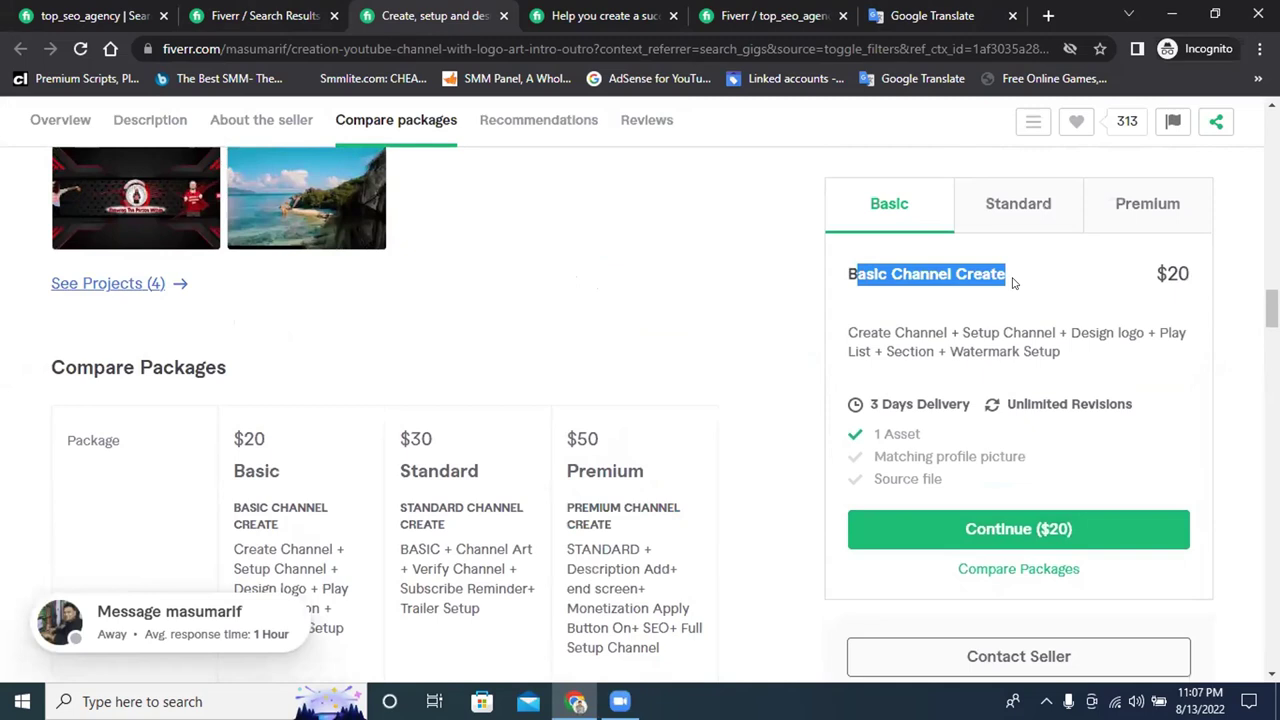
pyautogui.click(1015, 195)
pyautogui.moveTo(851, 272); pyautogui.dragTo(1000, 280)
pyautogui.click(1117, 207)
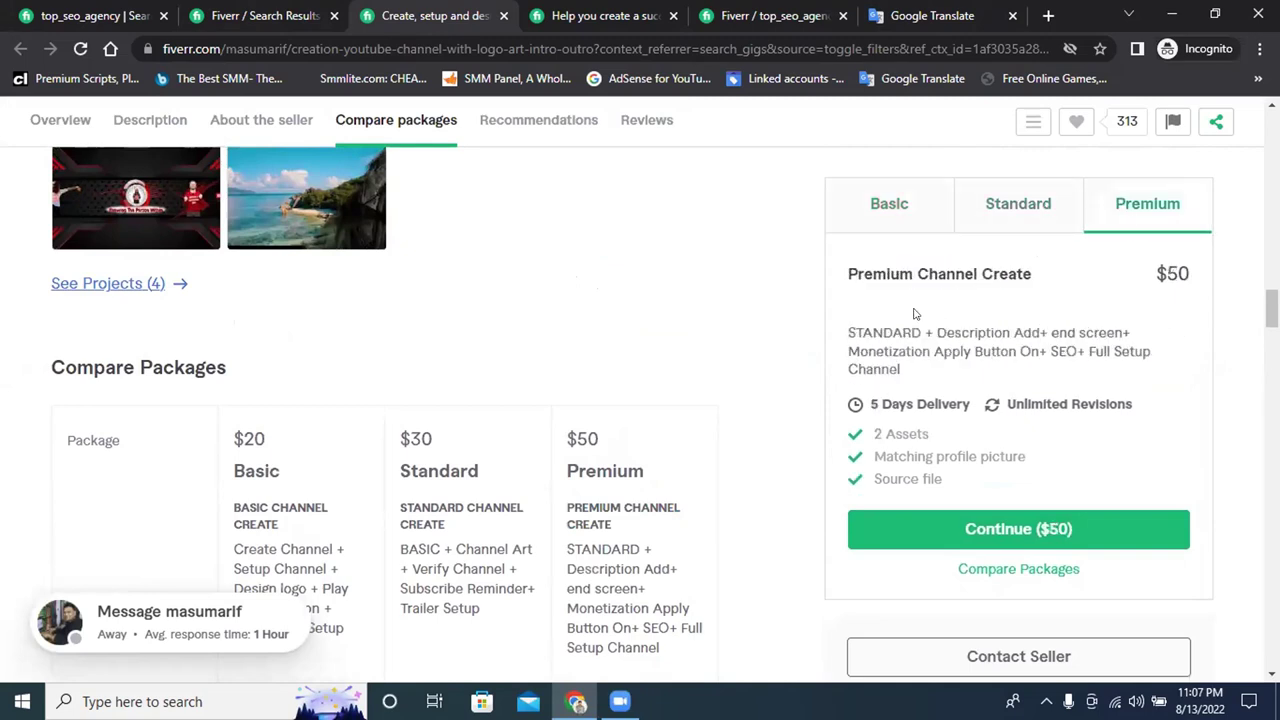
pyautogui.moveTo(851, 272); pyautogui.dragTo(1077, 279)
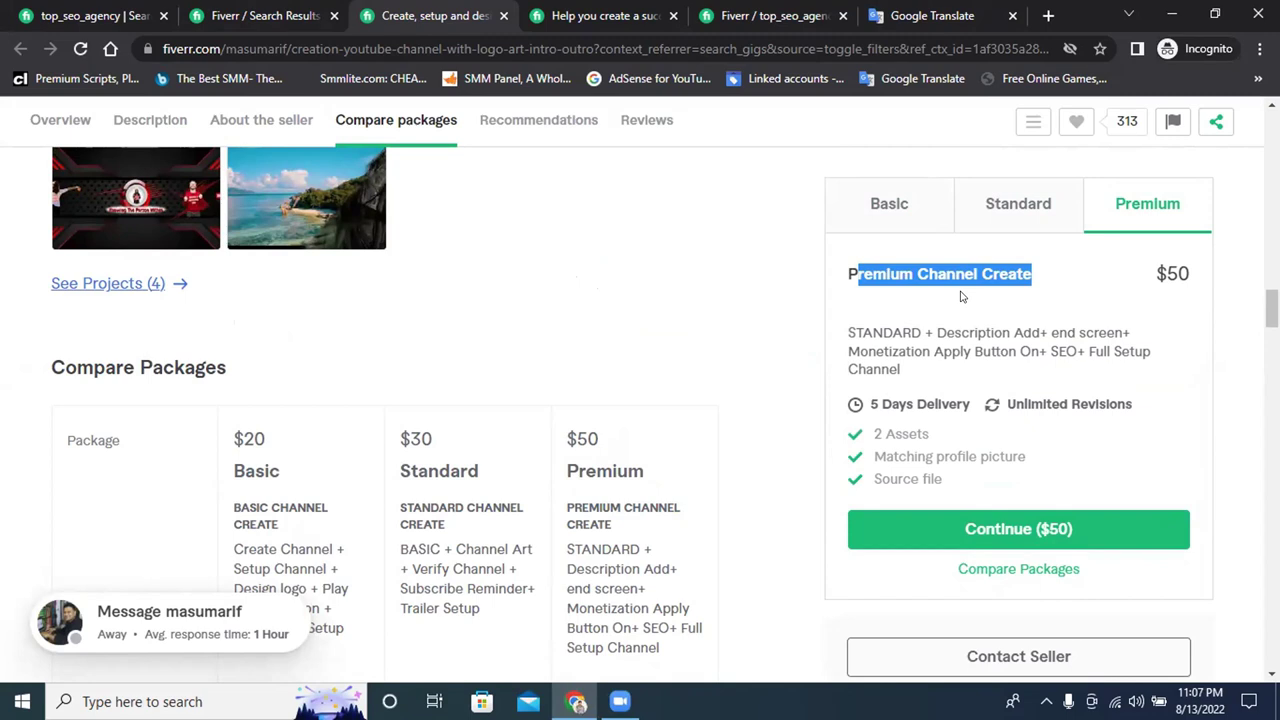
# Review the reference gig's Basic package and the "Help you create" gig's package details, and return to the new gig form
pyautogui.click(871, 196)
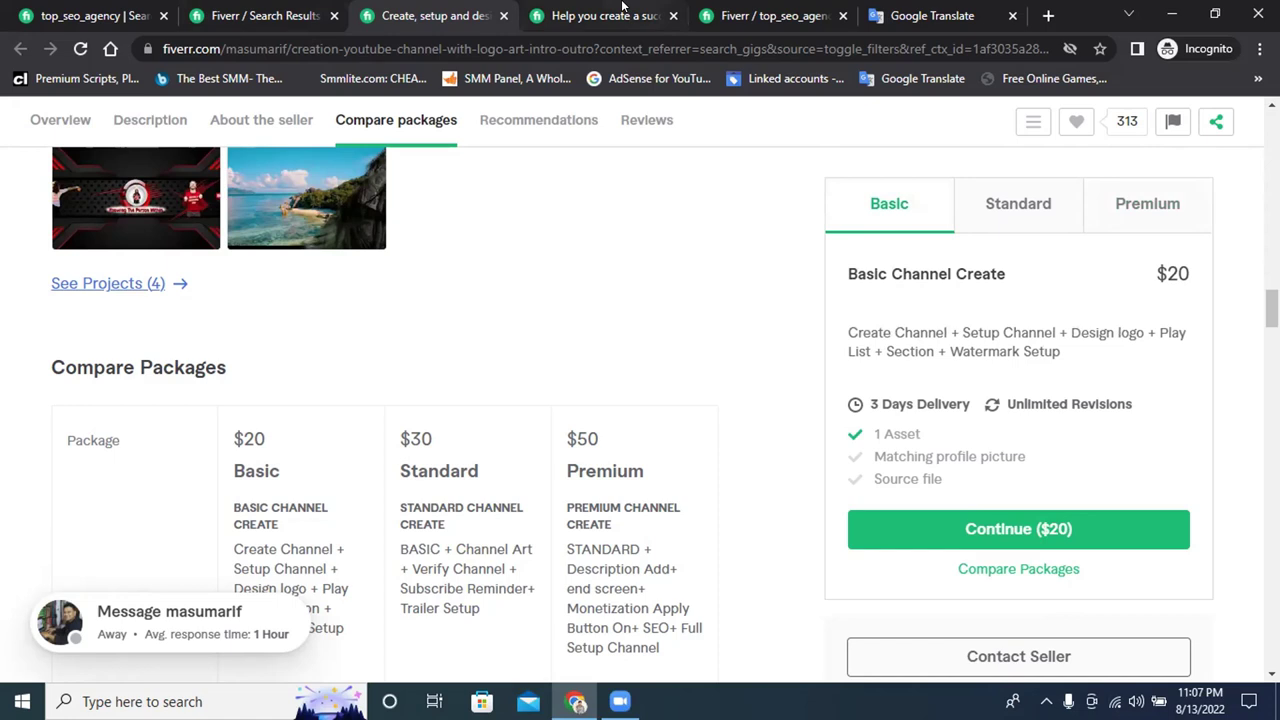
pyautogui.click(618, 15)
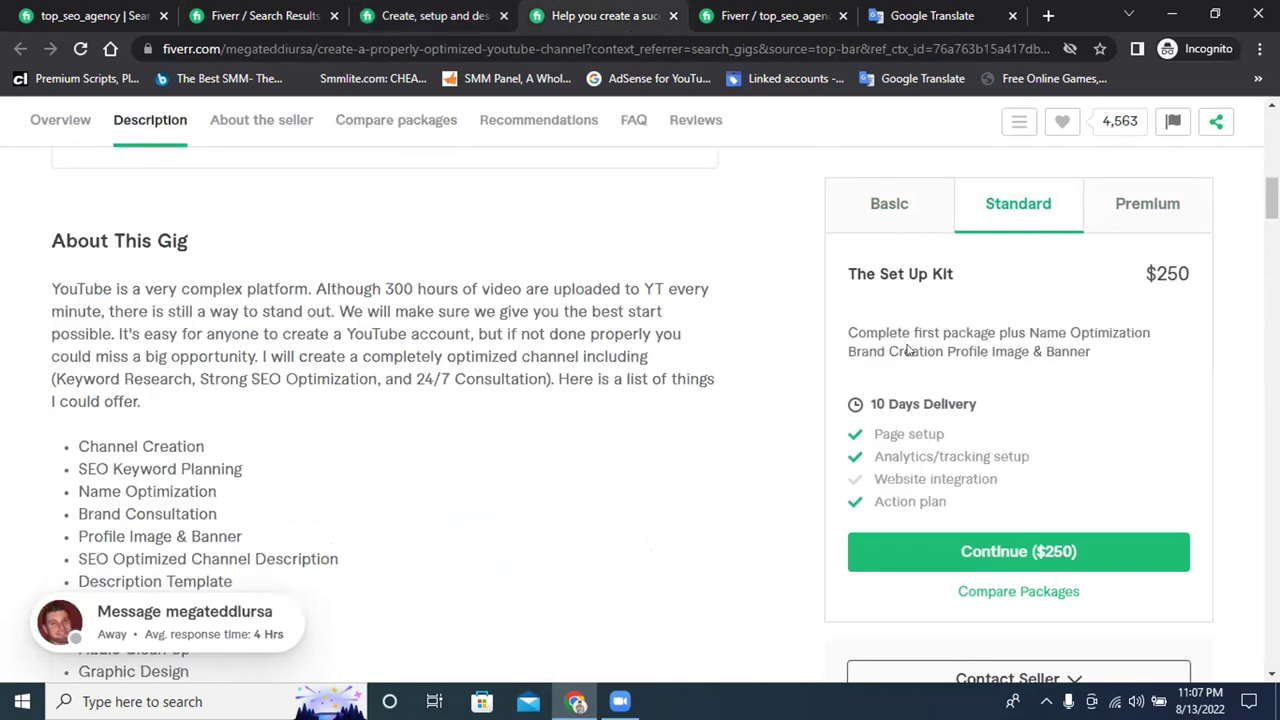
pyautogui.click(741, 8)
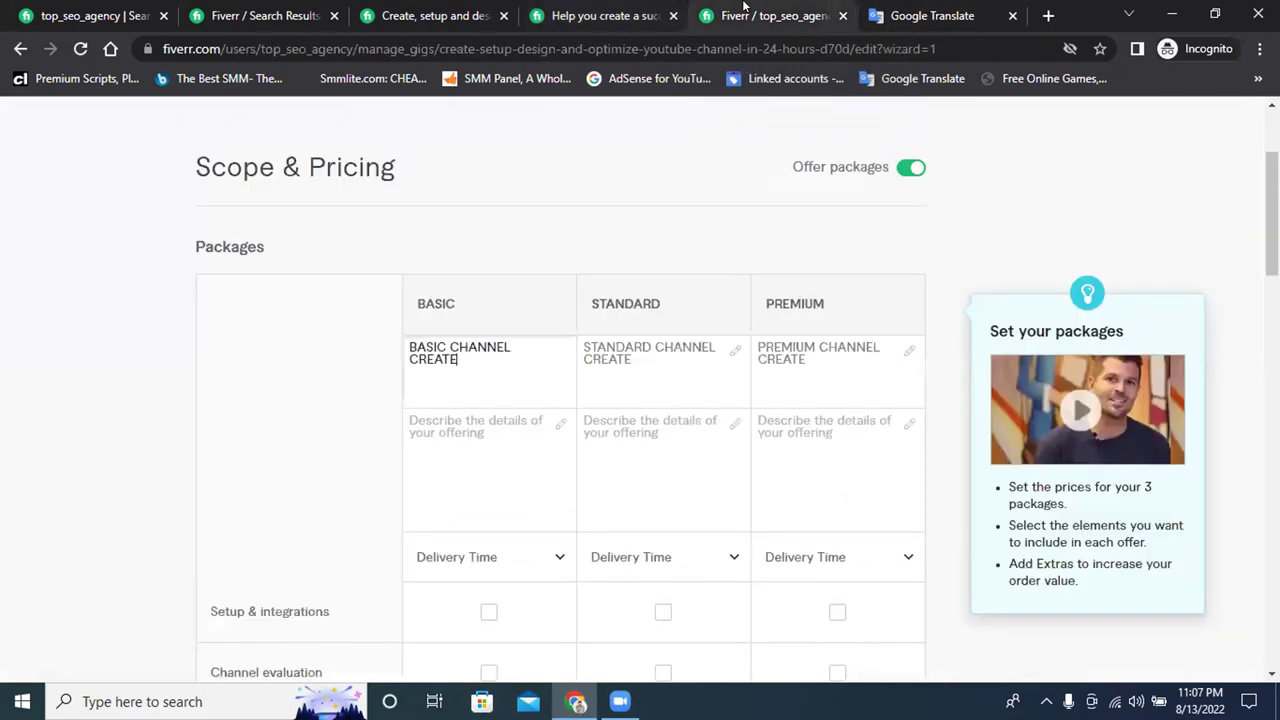
# Begin the Basic package description with "YouTube Channel Create", correcting the spelling of YouTube
pyautogui.click(463, 449)
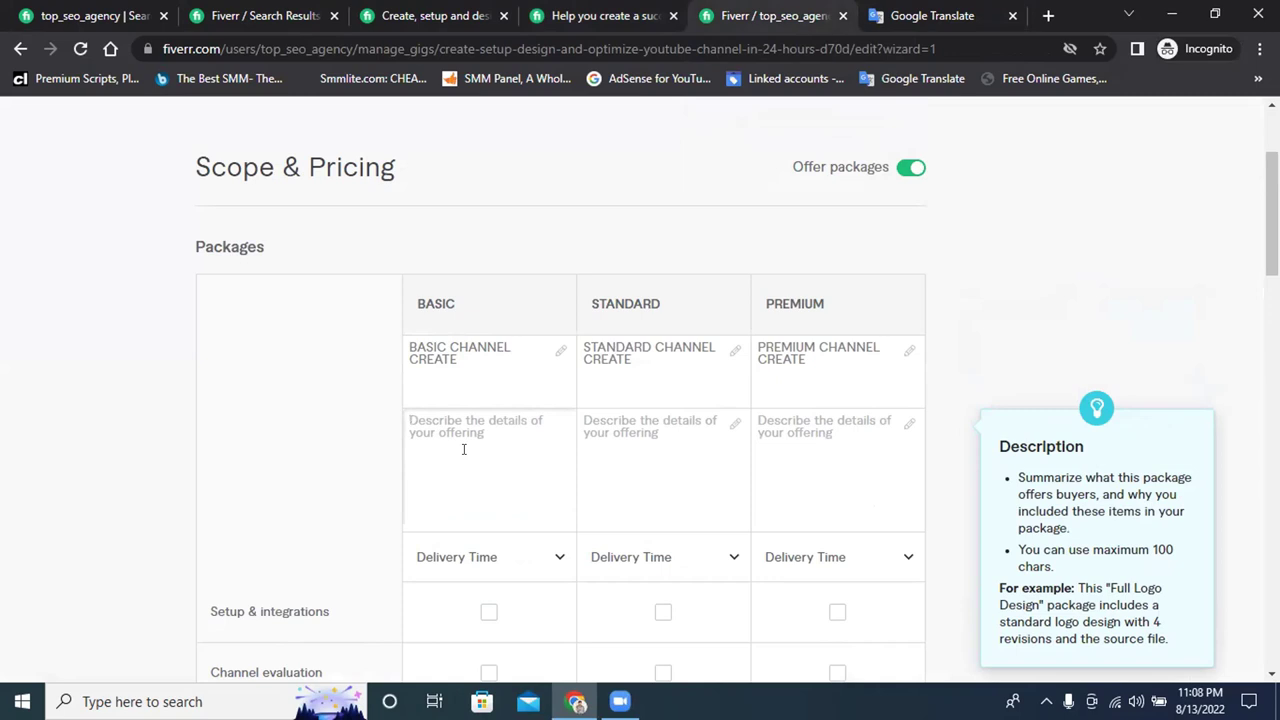
pyautogui.write('You')
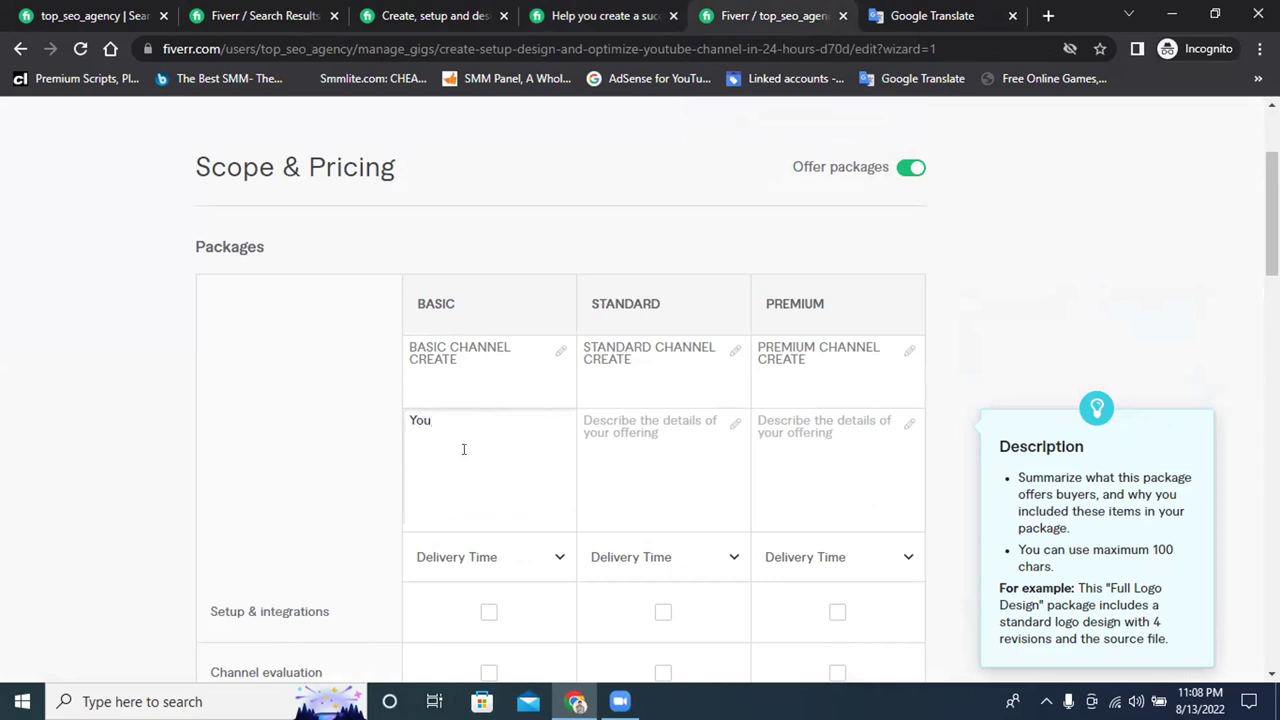
pyautogui.write('tube channel Cre')
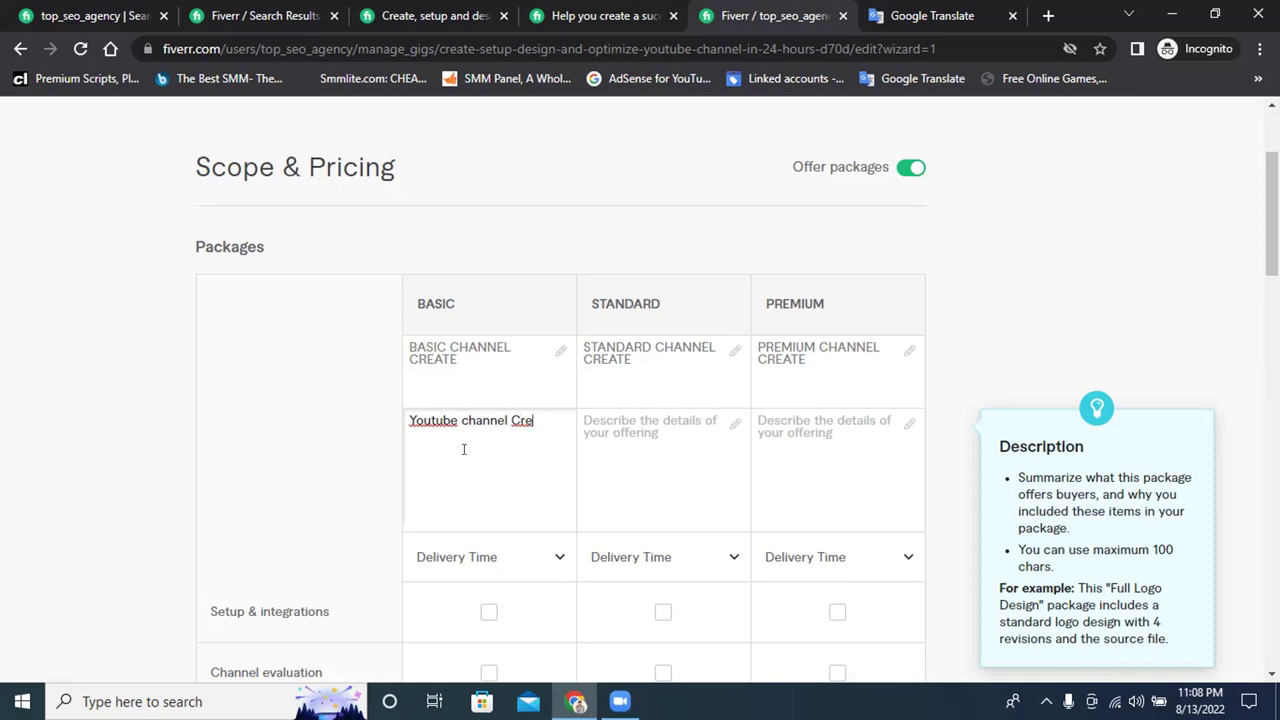
pyautogui.write('ate')
pyautogui.rightClick(423, 420)
pyautogui.click(480, 352)
pyautogui.hotkey('ctrl', 'v')
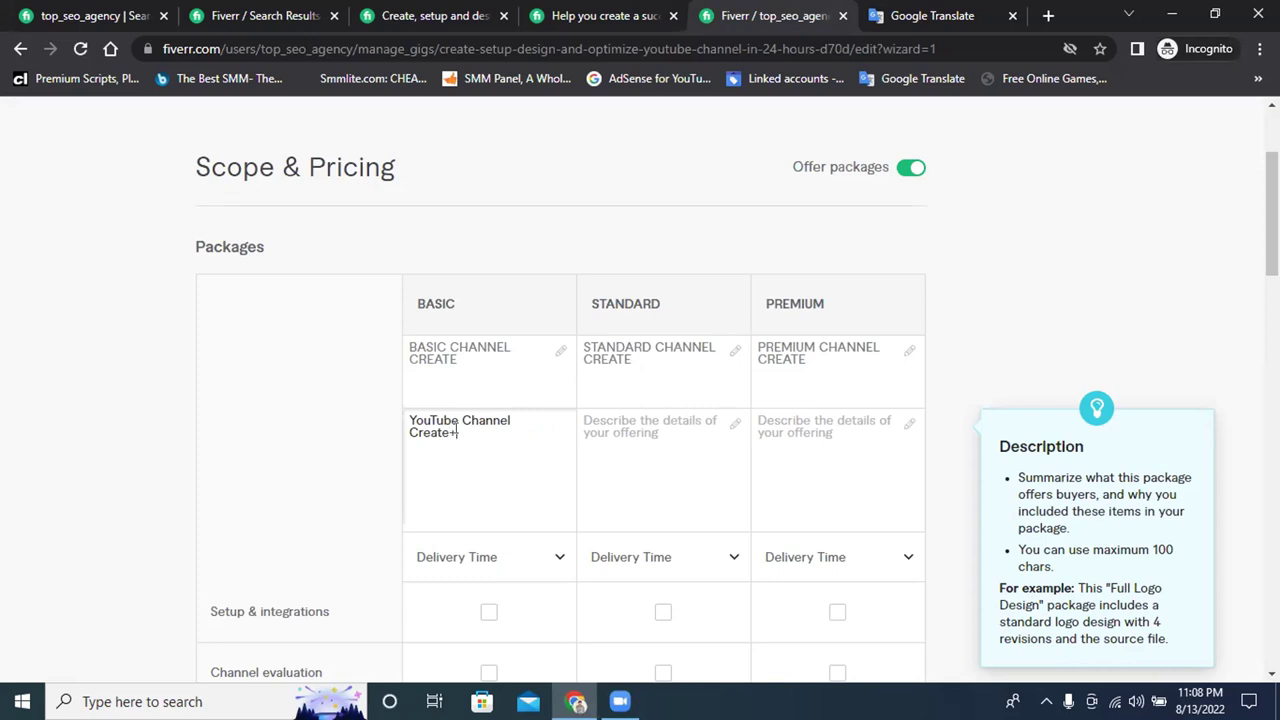
# Extend the Basic package description with "+ Attractive Logo Design + Channel Art + playlist"
pyautogui.press('BackSpace')
pyautogui.write('+ Attractive Logo De')
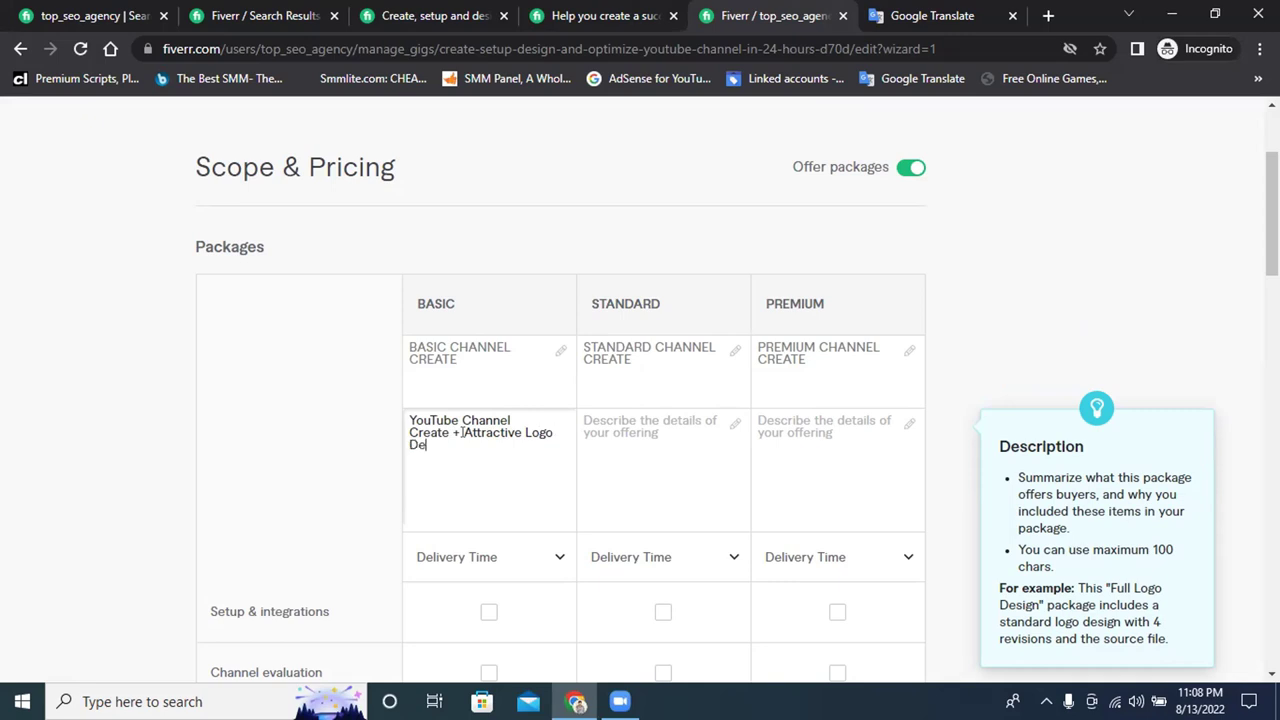
pyautogui.write('sign + Channel Art +')
pyautogui.write('play')
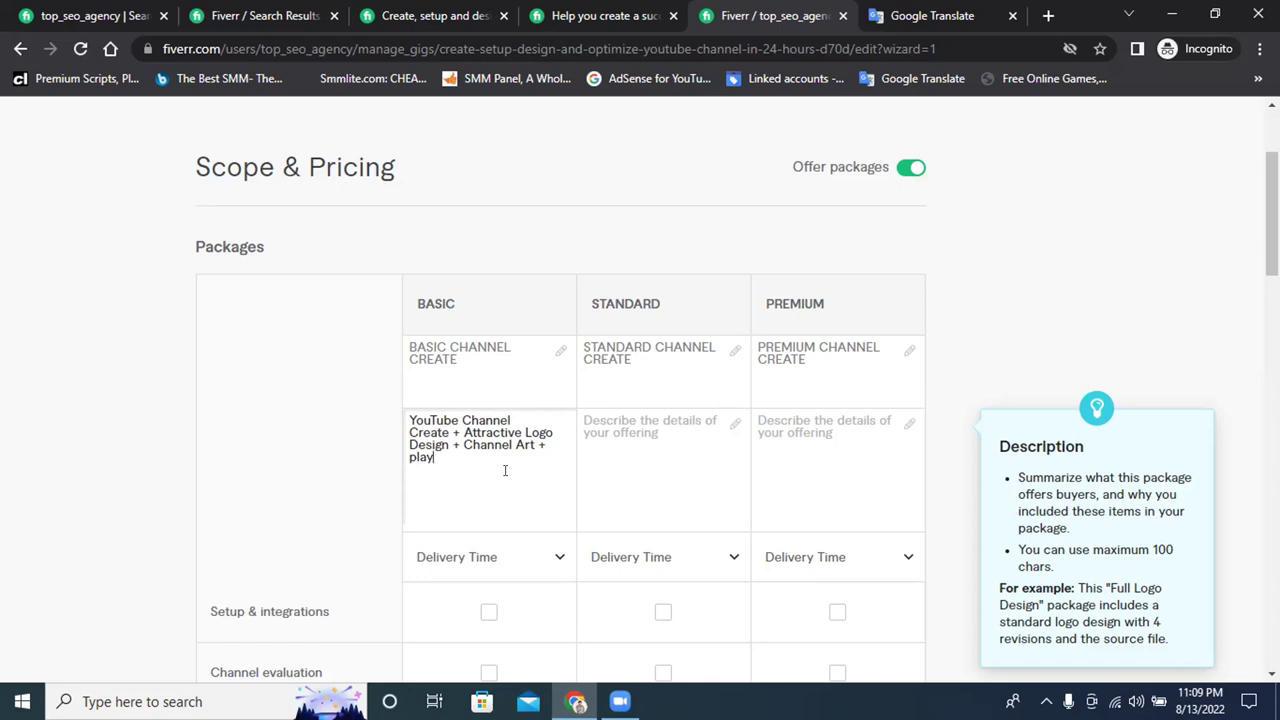
pyautogui.write('list')
pyautogui.write(',,,,,,,,,,,,,,')
pyautogui.press('BackSpace')
pyautogui.press('BackSpace')
pyautogui.press('BackSpace')
pyautogui.press('BackSpace')
pyautogui.press('BackSpace')
pyautogui.press('BackSpace')
pyautogui.press('BackSpace')
pyautogui.press('BackSpace')
pyautogui.press('BackSpace')
pyautogui.press('BackSpace')
pyautogui.press('BackSpace')
pyautogui.press('BackSpace')
pyautogui.press('BackSpace')
pyautogui.press('BackSpace')
# Complete the Basic package description with "+ Section + Channel Verify"
pyautogui.write('Section + Cha')
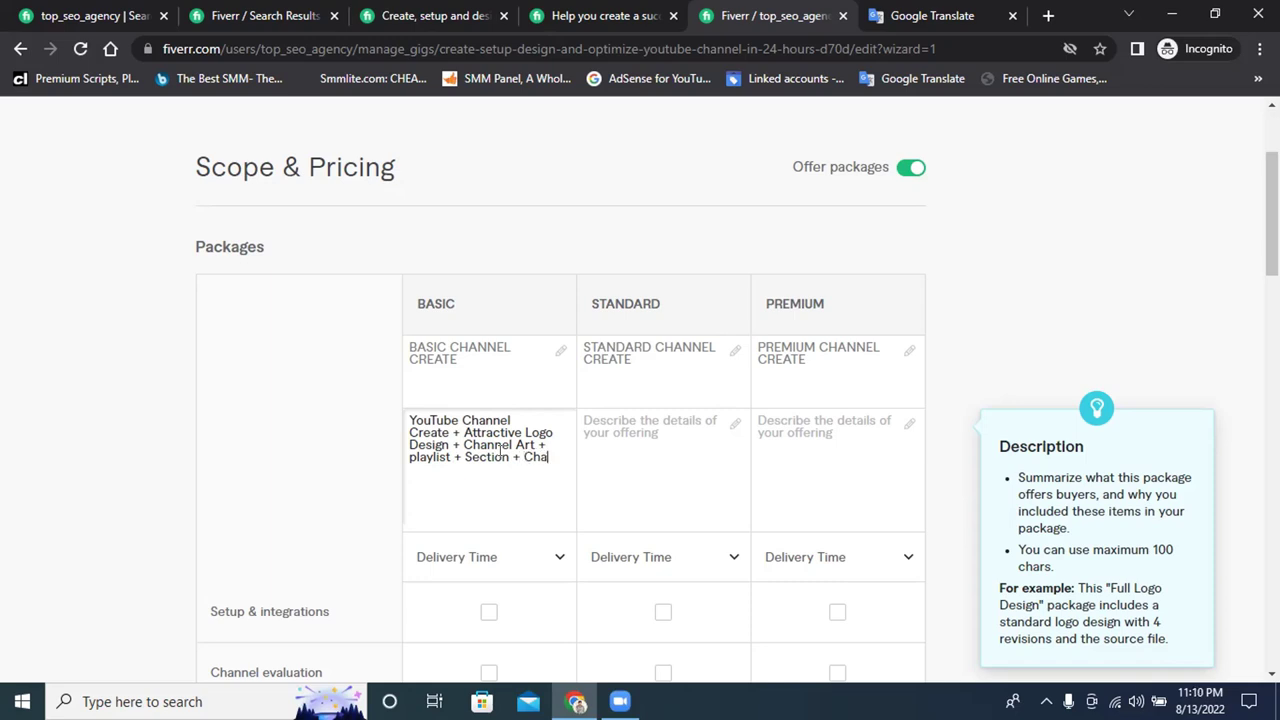
pyautogui.write('nnel Verify')
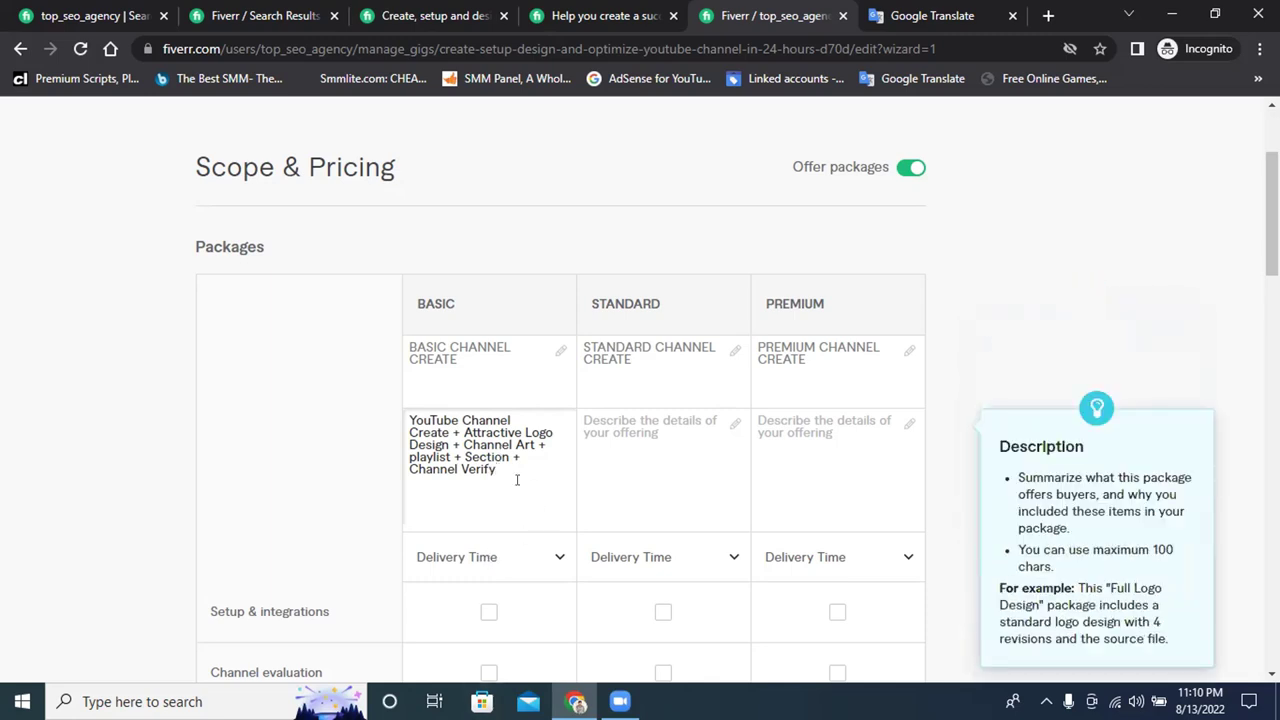
# Set the Basic package's delivery time to 1 day and its price to $5
pyautogui.scroll(-1, 517, 480)
pyautogui.click(477, 468)
pyautogui.click(483, 281)
pyautogui.scroll(-3, 520, 430)
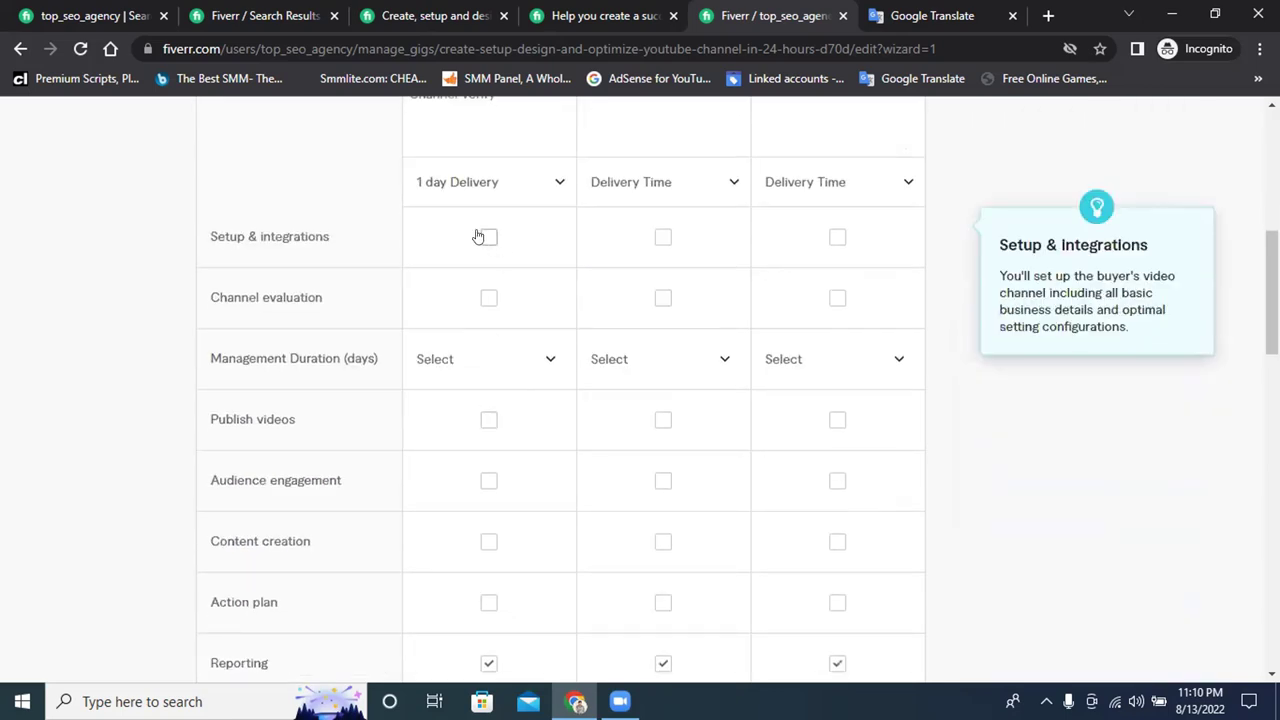
pyautogui.scroll(-4, 509, 320)
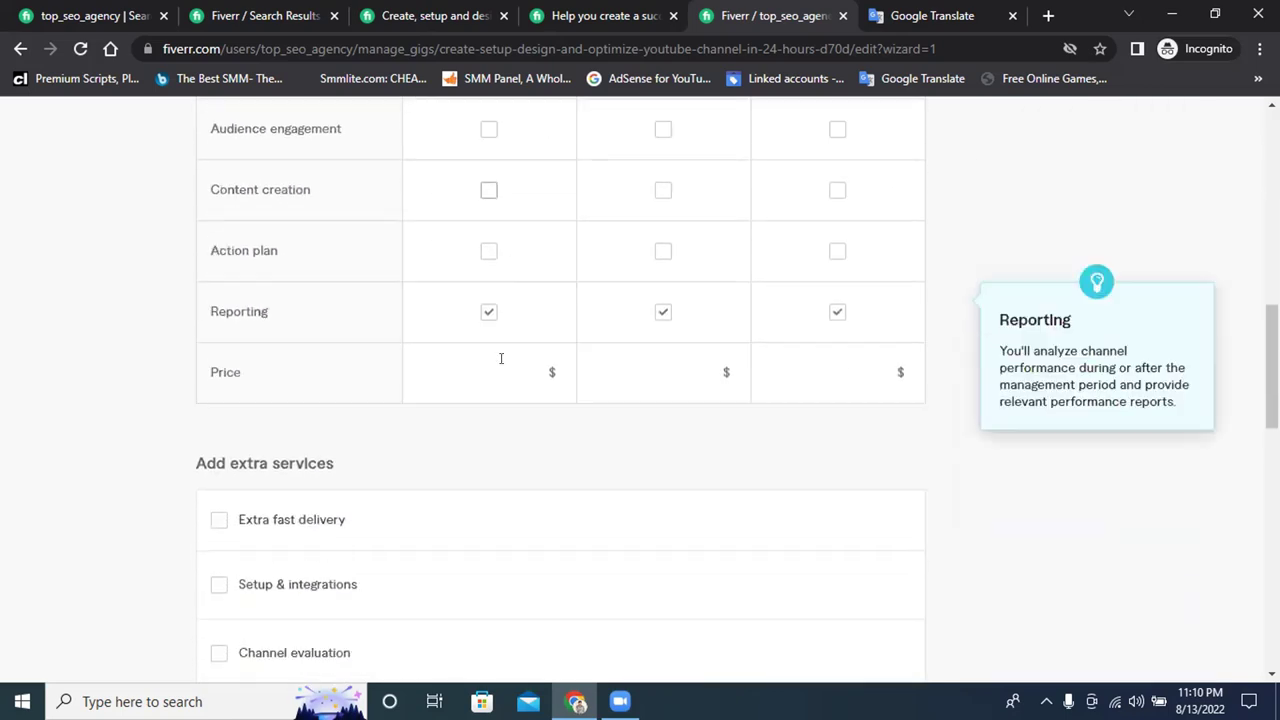
pyautogui.click(530, 346)
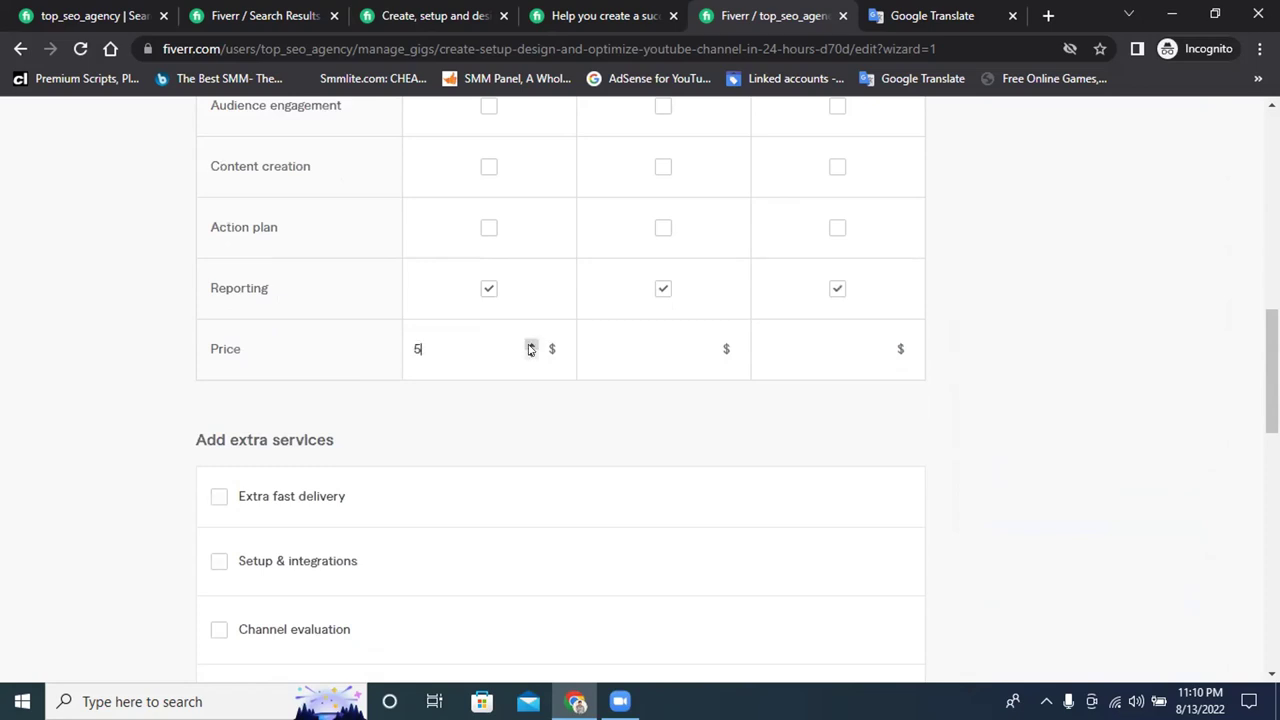
pyautogui.click(530, 345)
# Begin the Standard package description with "Basic Package", correcting the spelling of Package
pyautogui.scroll(7, 559, 395)
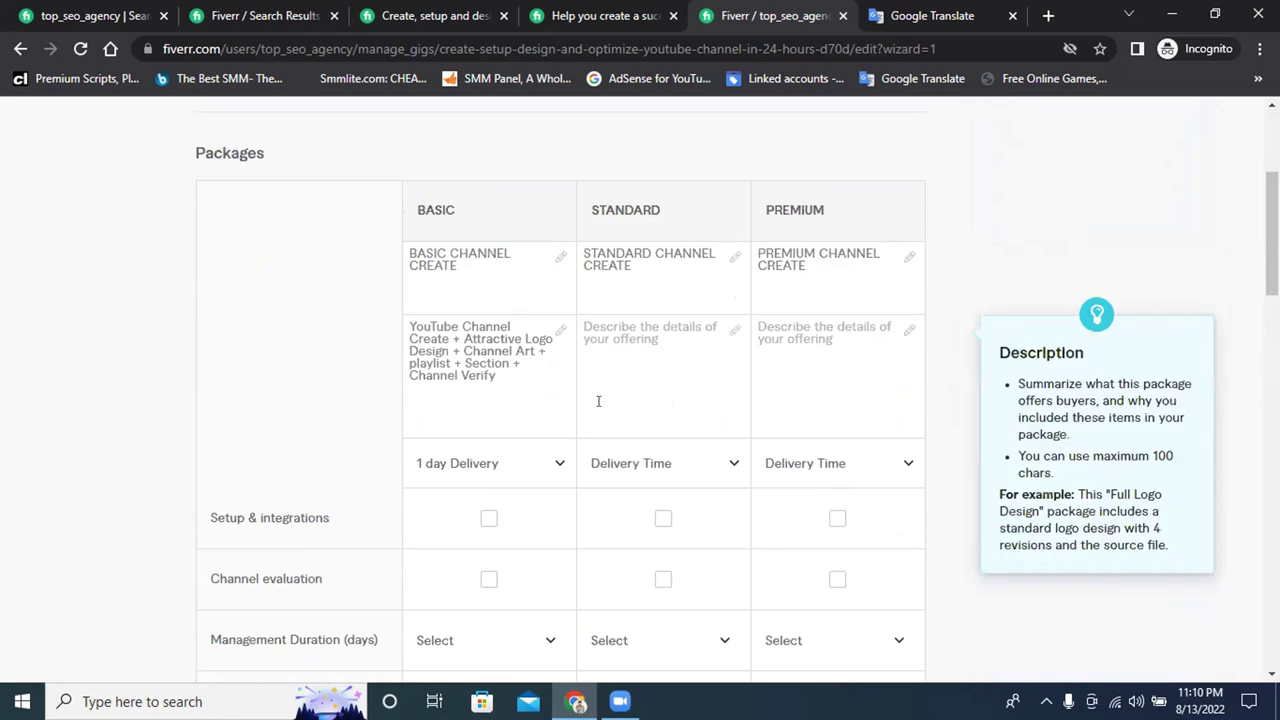
pyautogui.click(628, 338)
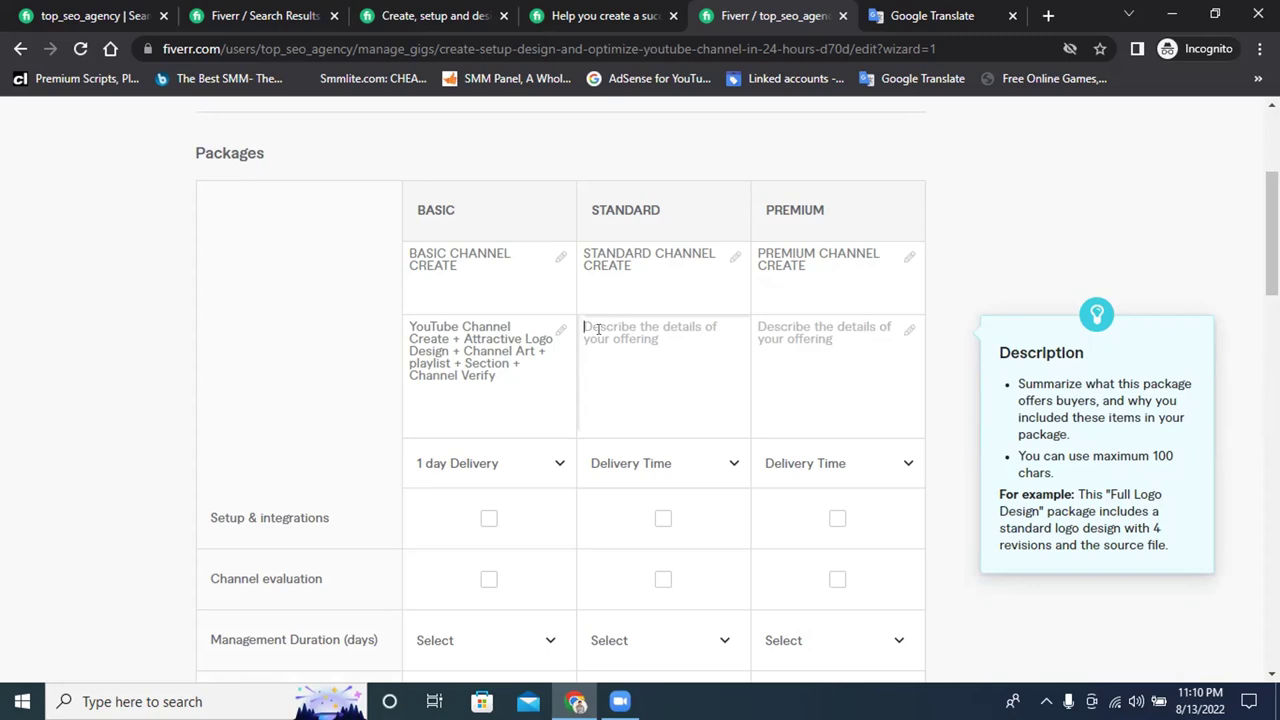
pyautogui.write('Bas')
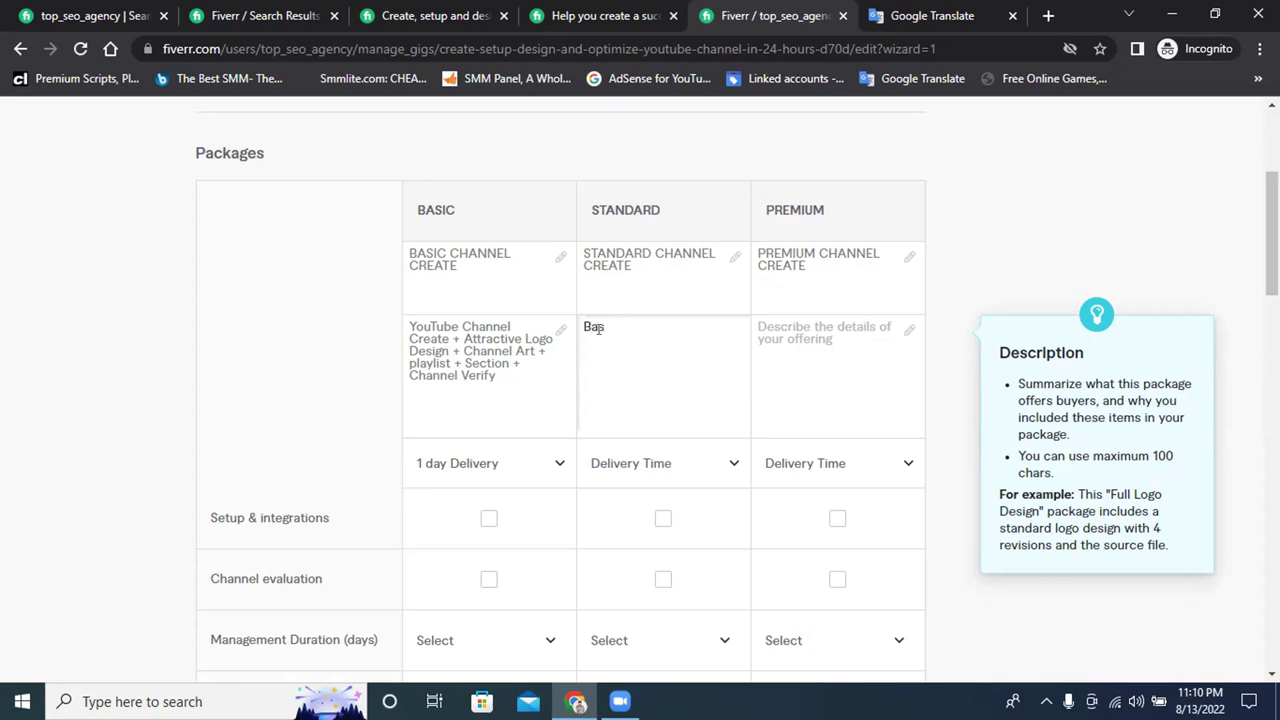
pyautogui.write('ic+')
pyautogui.write('Packege')
pyautogui.rightClick(634, 328)
pyautogui.click(677, 346)
# Complete the Standard package description with "+ Intro & Outro + Create Thumbnail & Video Full SEO + Website Integration"
pyautogui.write('Intro')
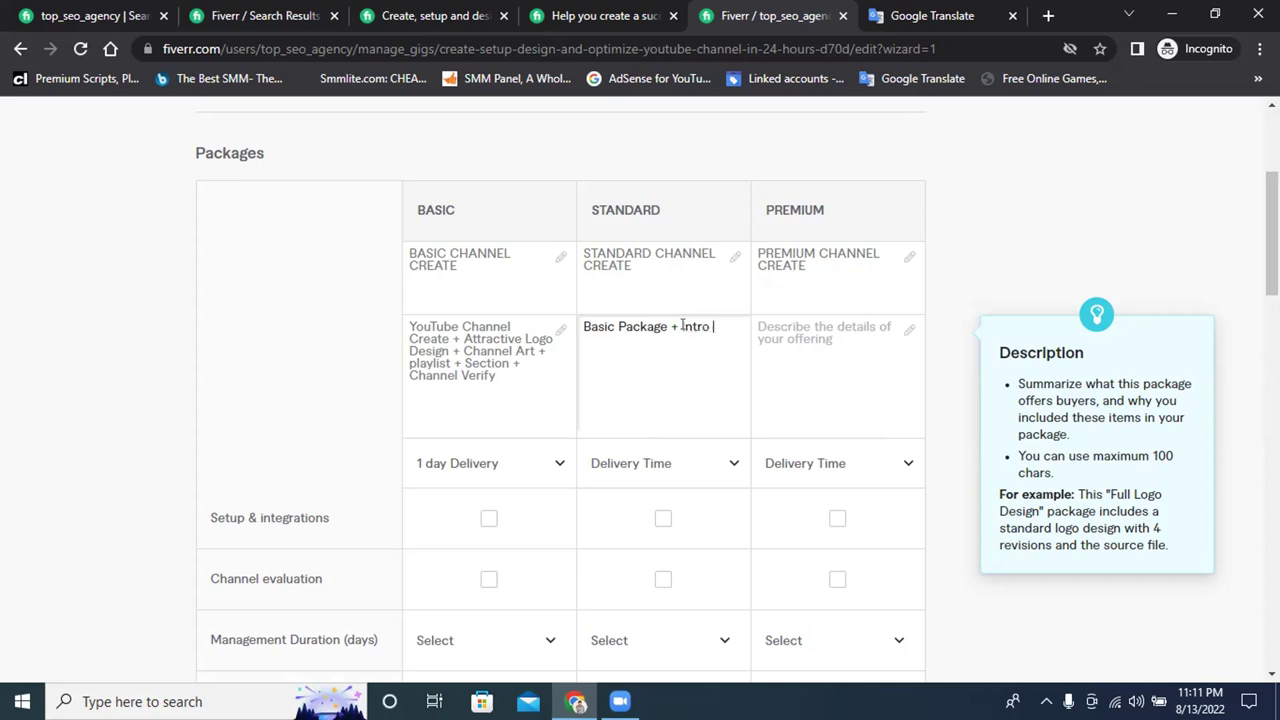
pyautogui.write(' & Outro +Create Thu')
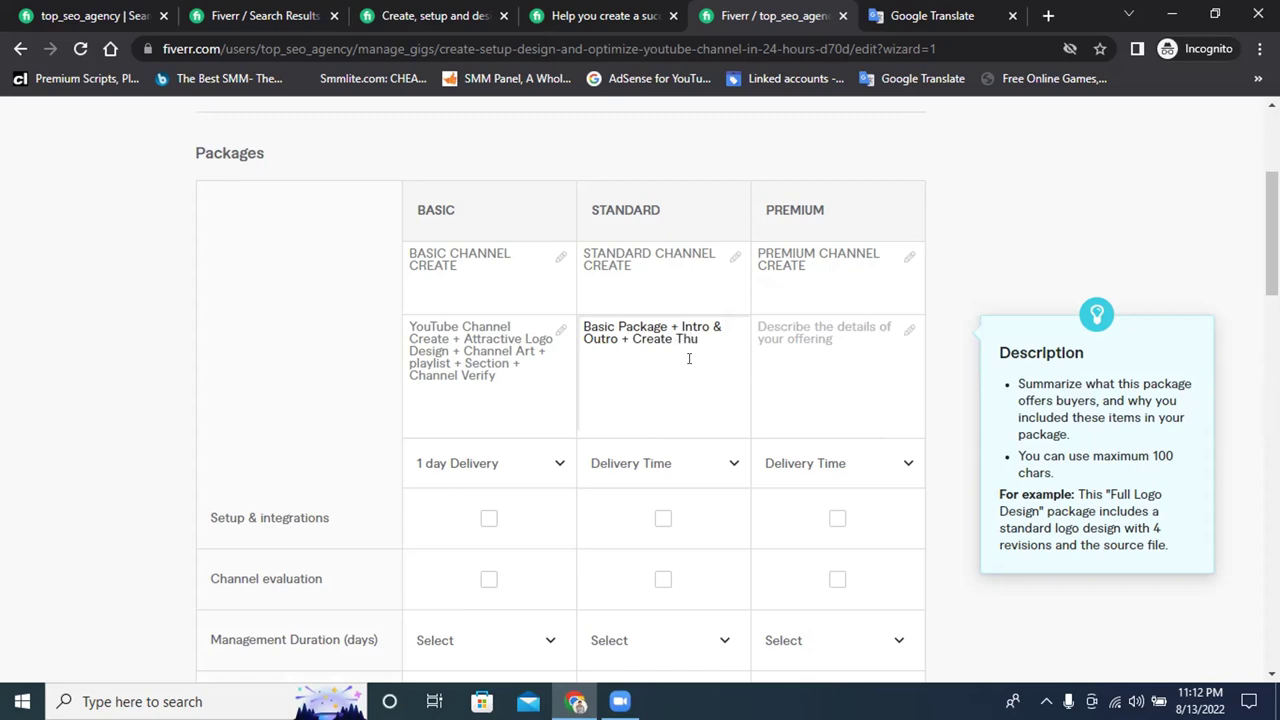
pyautogui.write('mbnail & Video')
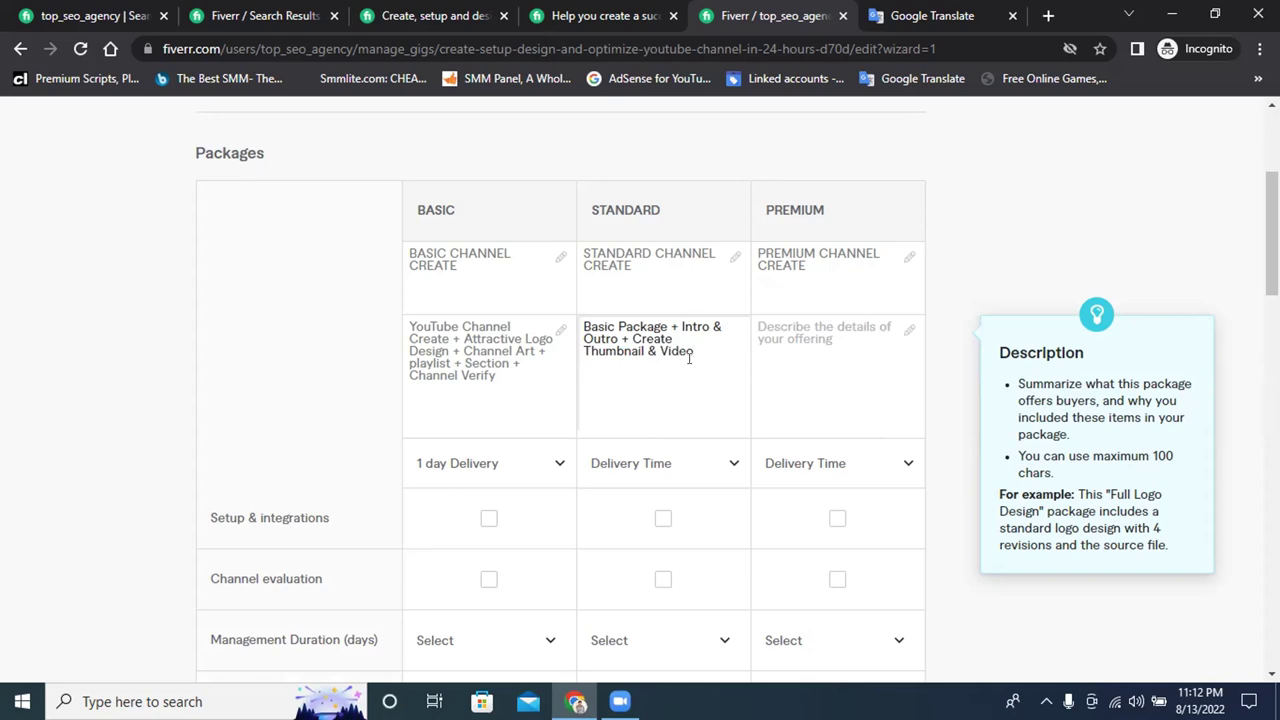
pyautogui.write(' Full')
pyautogui.write('SEO')
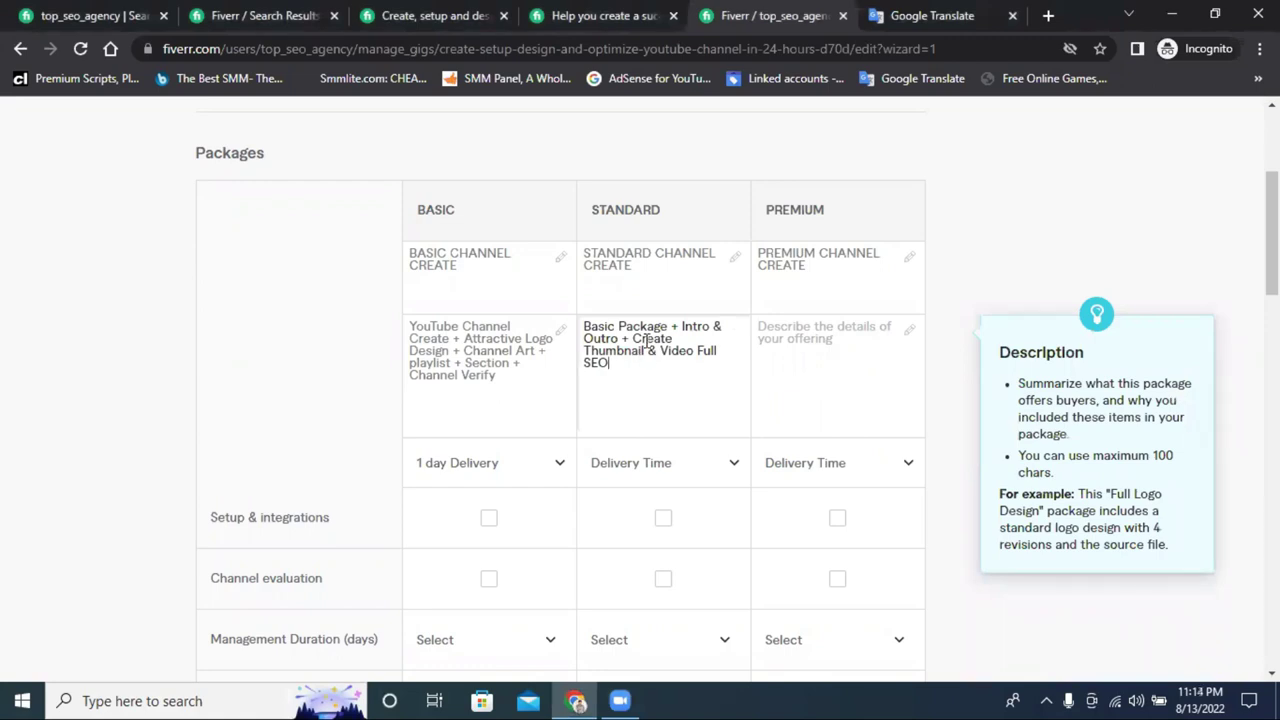
pyautogui.write(' +')
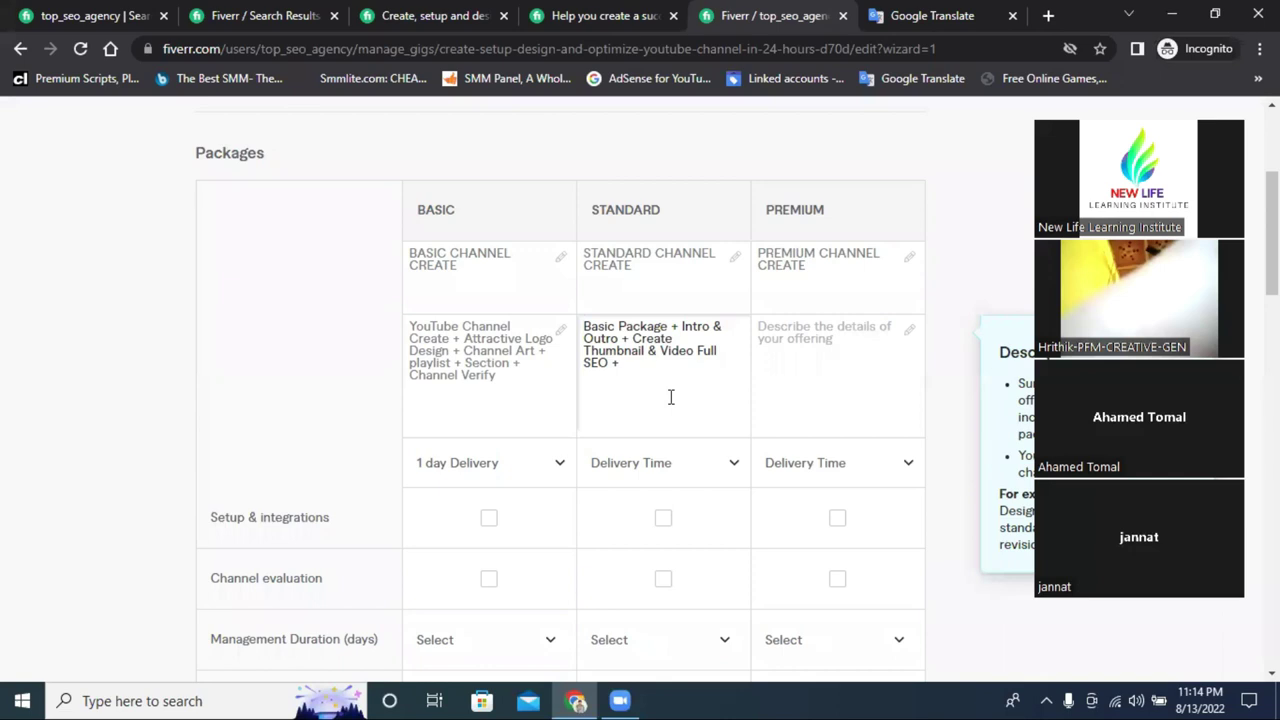
pyautogui.write('Website ')
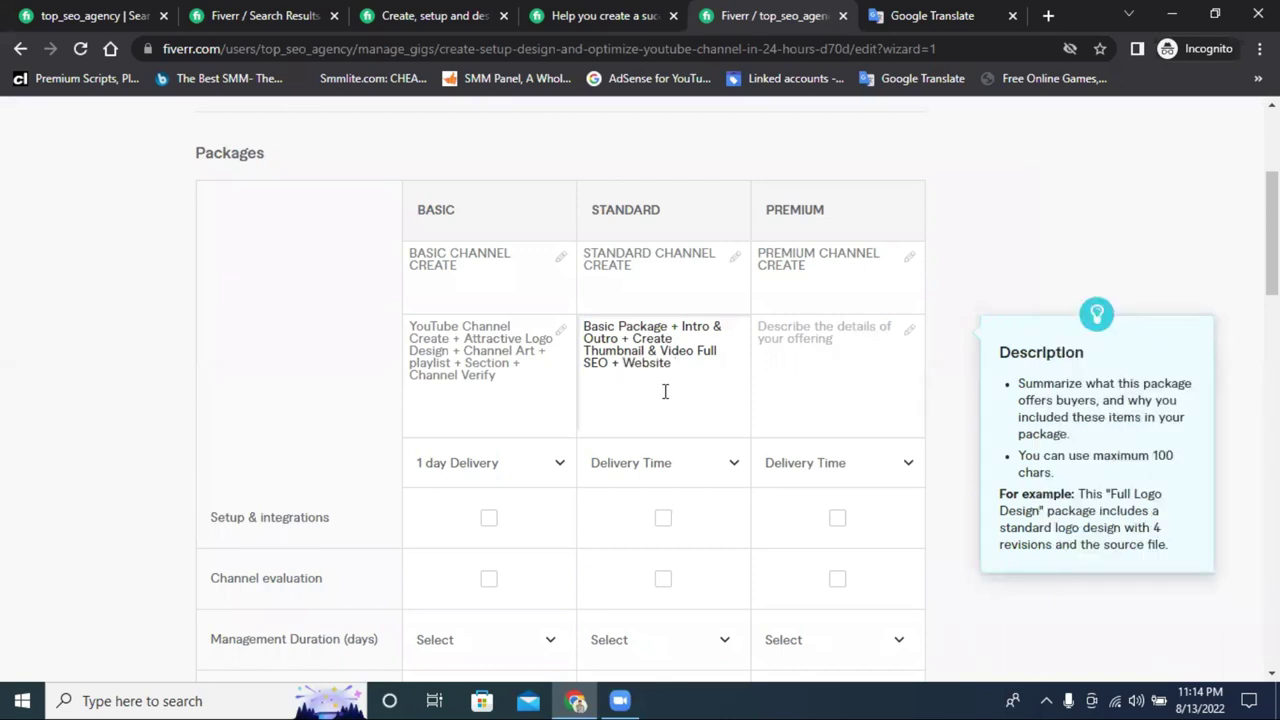
pyautogui.write('Integration')
# Open the Premium package's description for editing
pyautogui.click(806, 334)
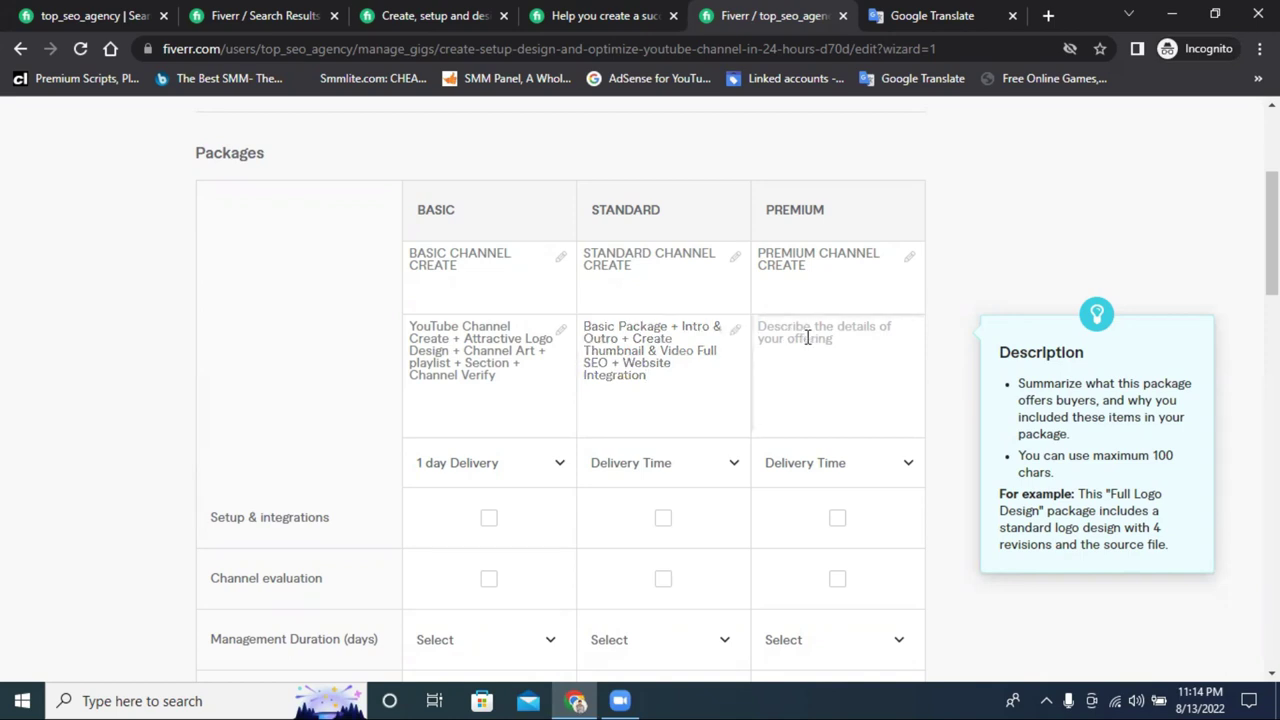
pyautogui.scroll(-3, 830, 392)
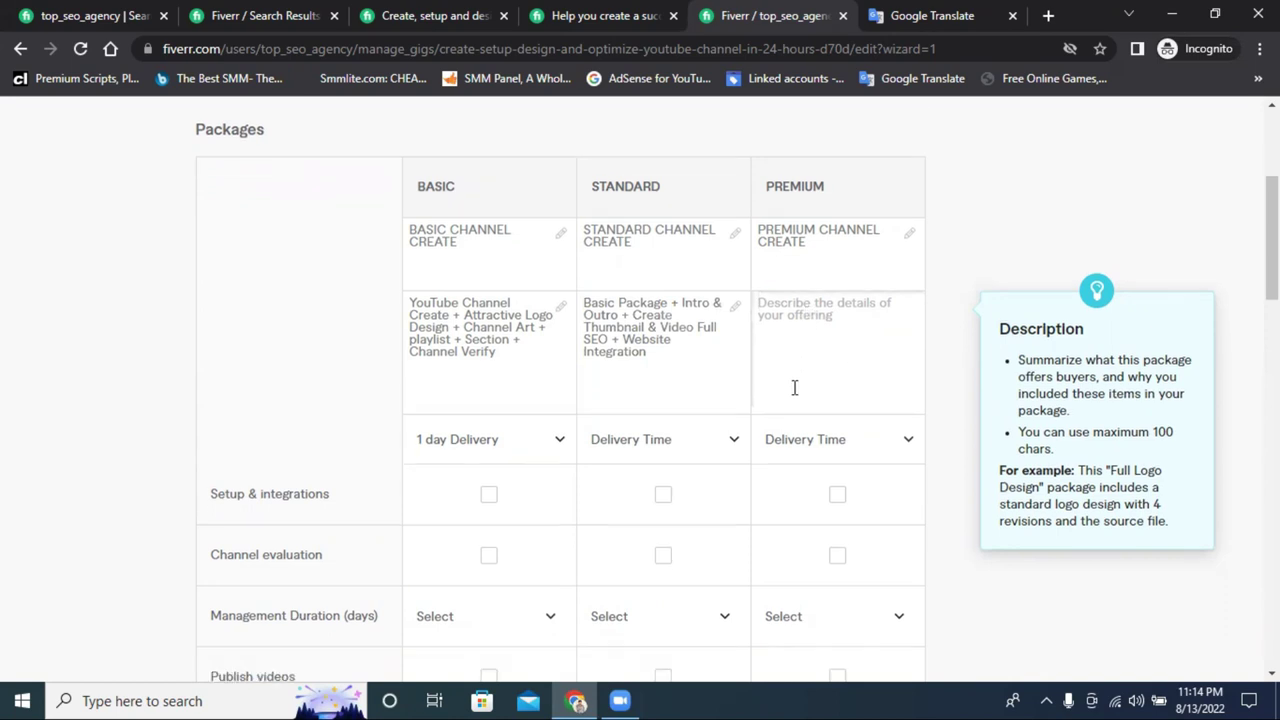
# Set the Standard package's delivery time to 2 days
pyautogui.click(643, 195)
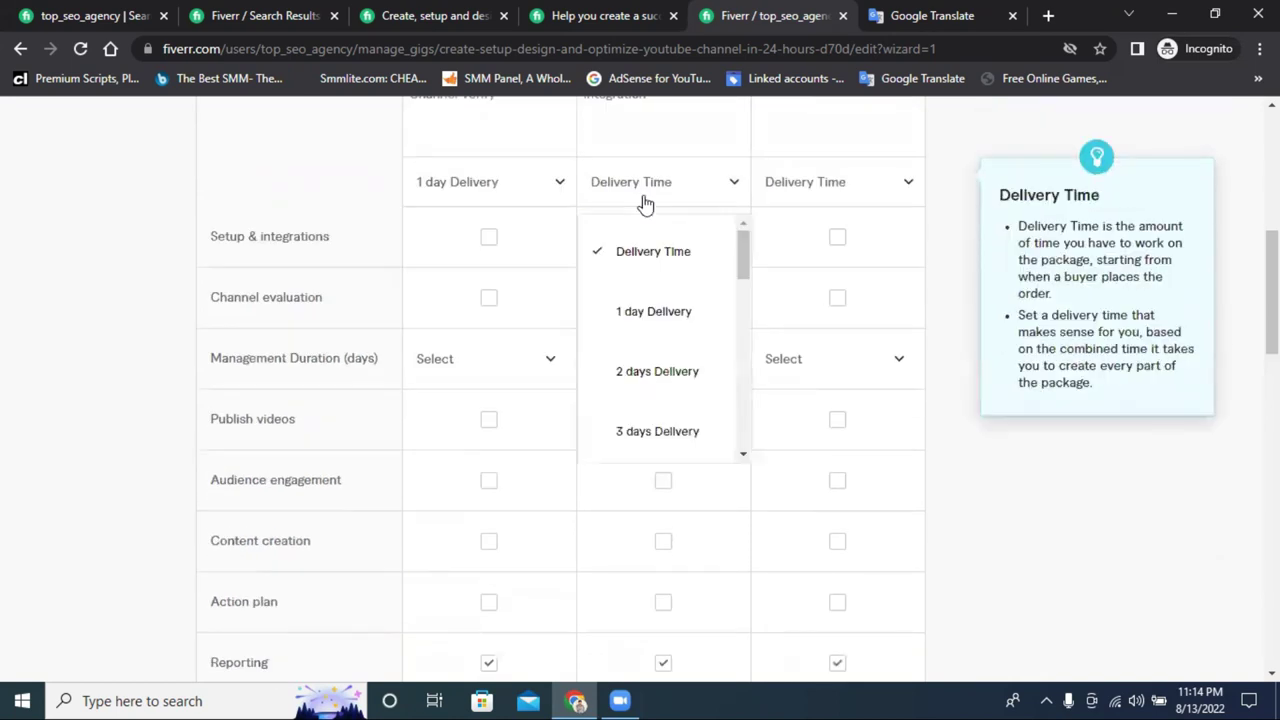
pyautogui.click(653, 311)
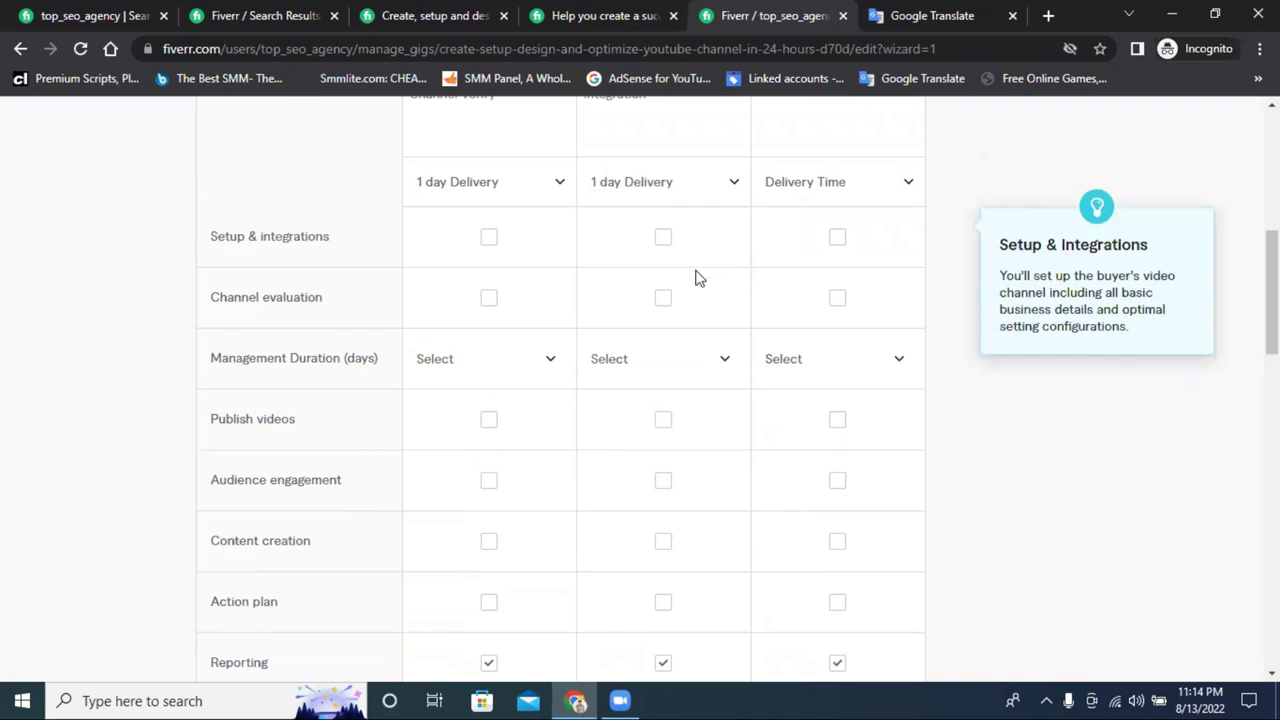
pyautogui.click(654, 200)
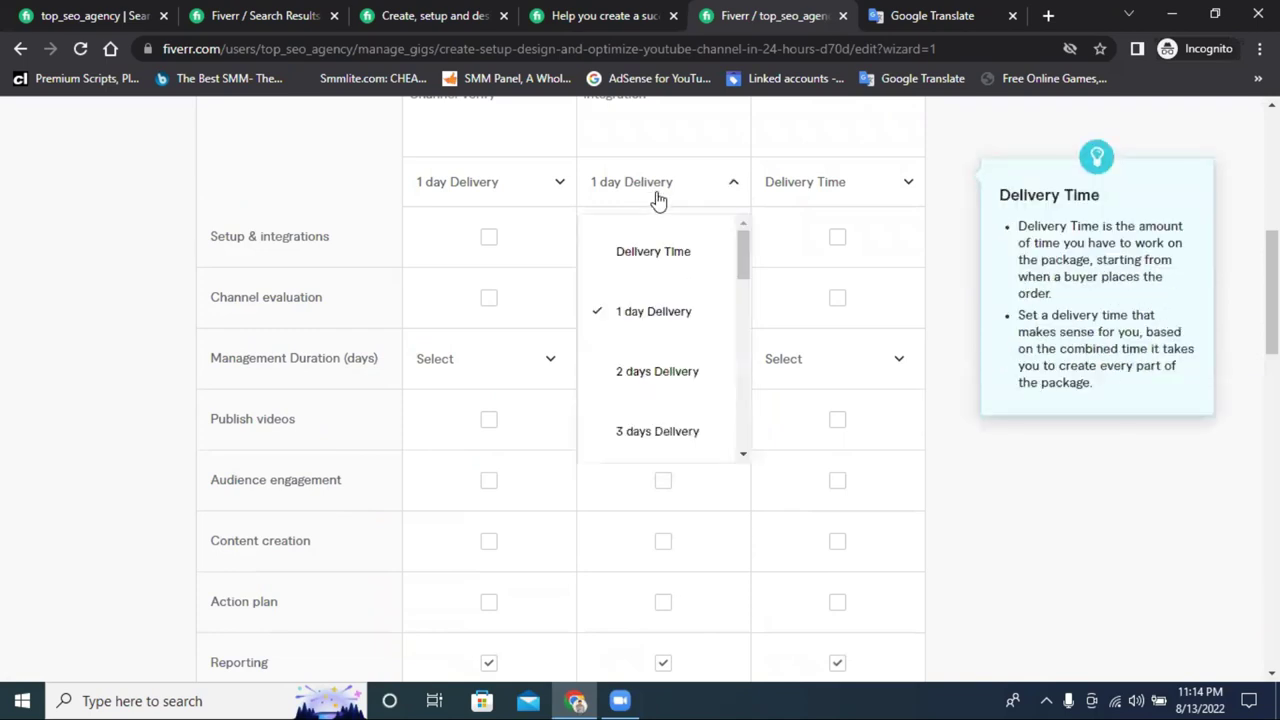
pyautogui.click(650, 377)
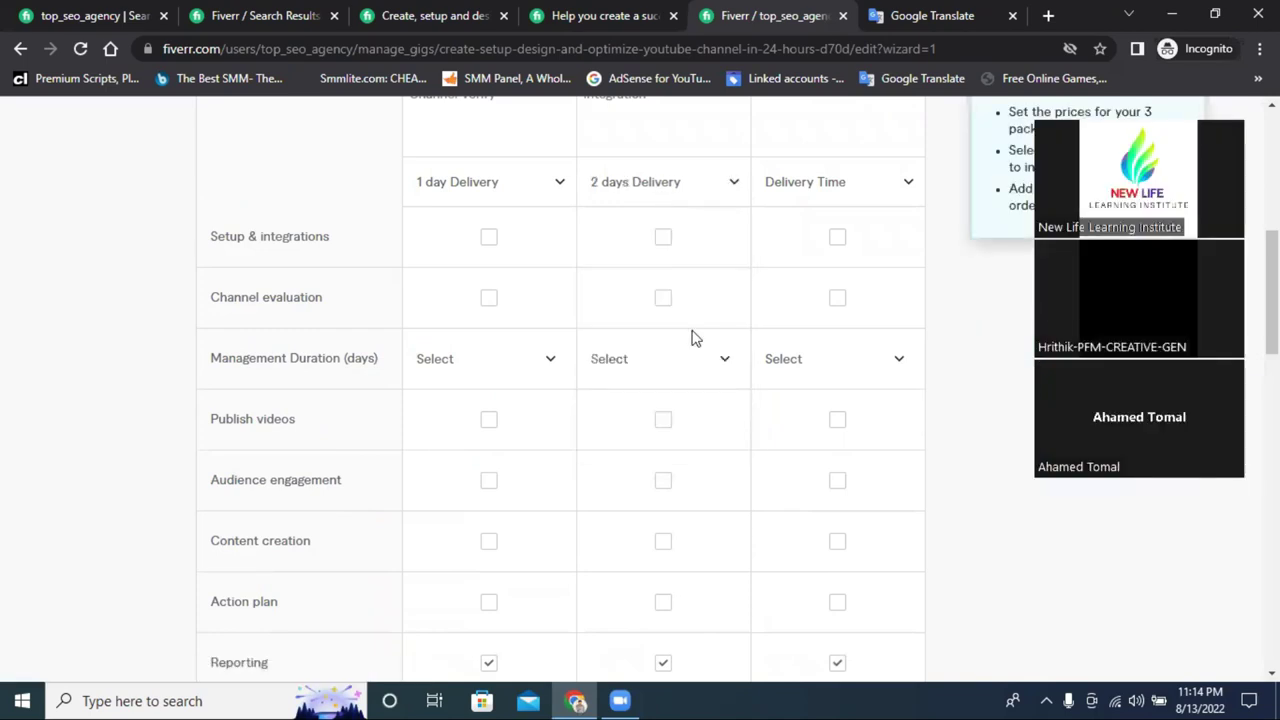
# Set the Standard package's price to $20
pyautogui.scroll(-5, 688, 440)
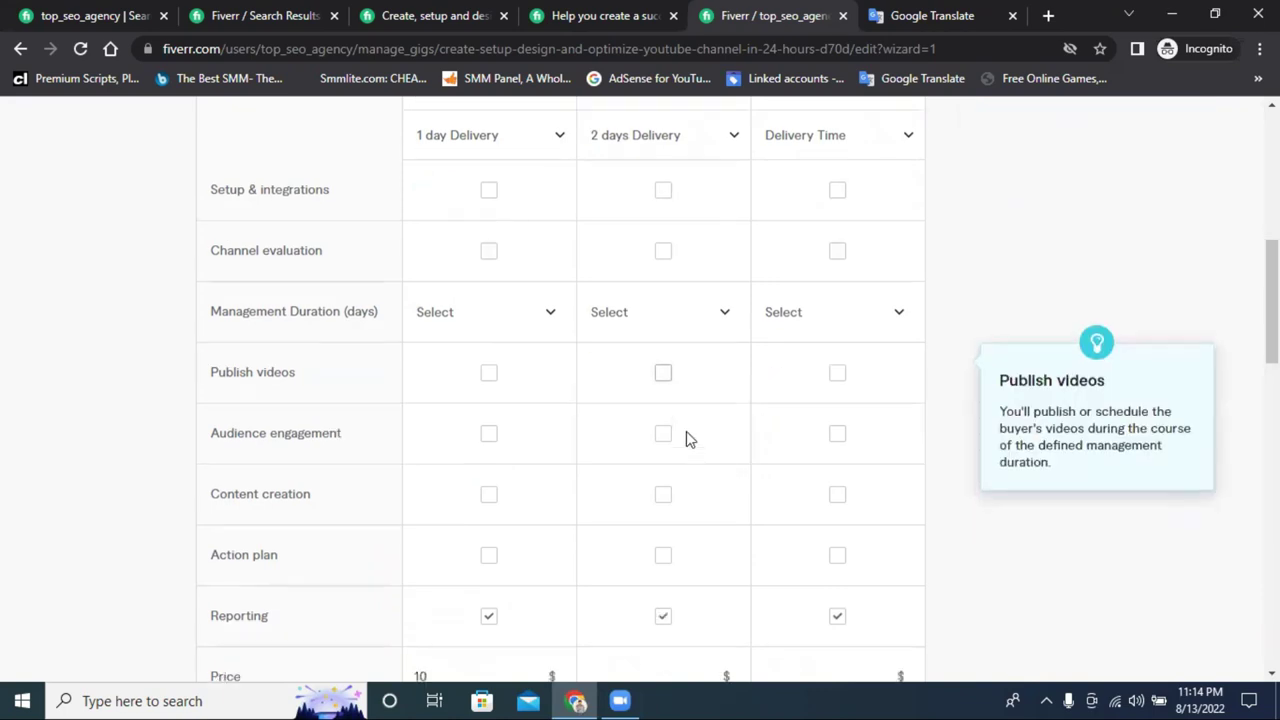
pyautogui.click(706, 251)
pyautogui.write('0')
pyautogui.click(706, 251)
pyautogui.click(706, 251)
# Begin the Premium package description with "Standard Package", reusing the word "Package" from the Standard description
pyautogui.scroll(7, 728, 289)
pyautogui.scroll(1, 730, 288)
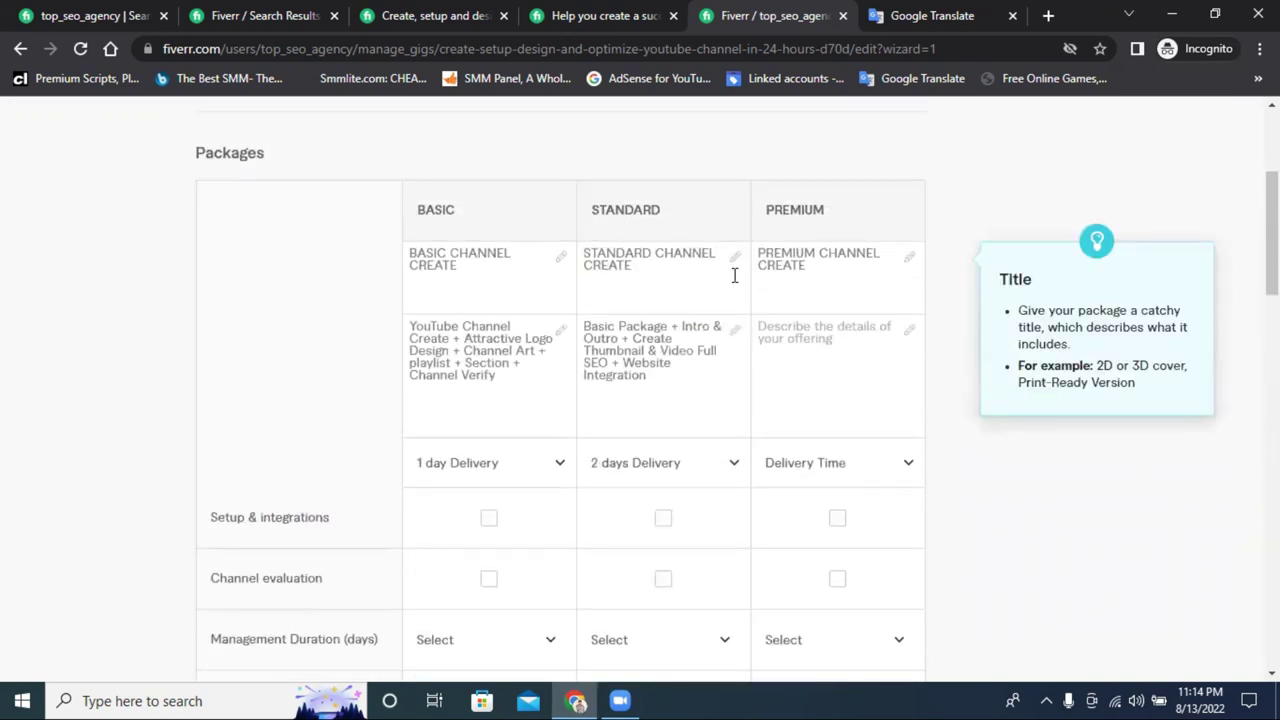
pyautogui.click(775, 335)
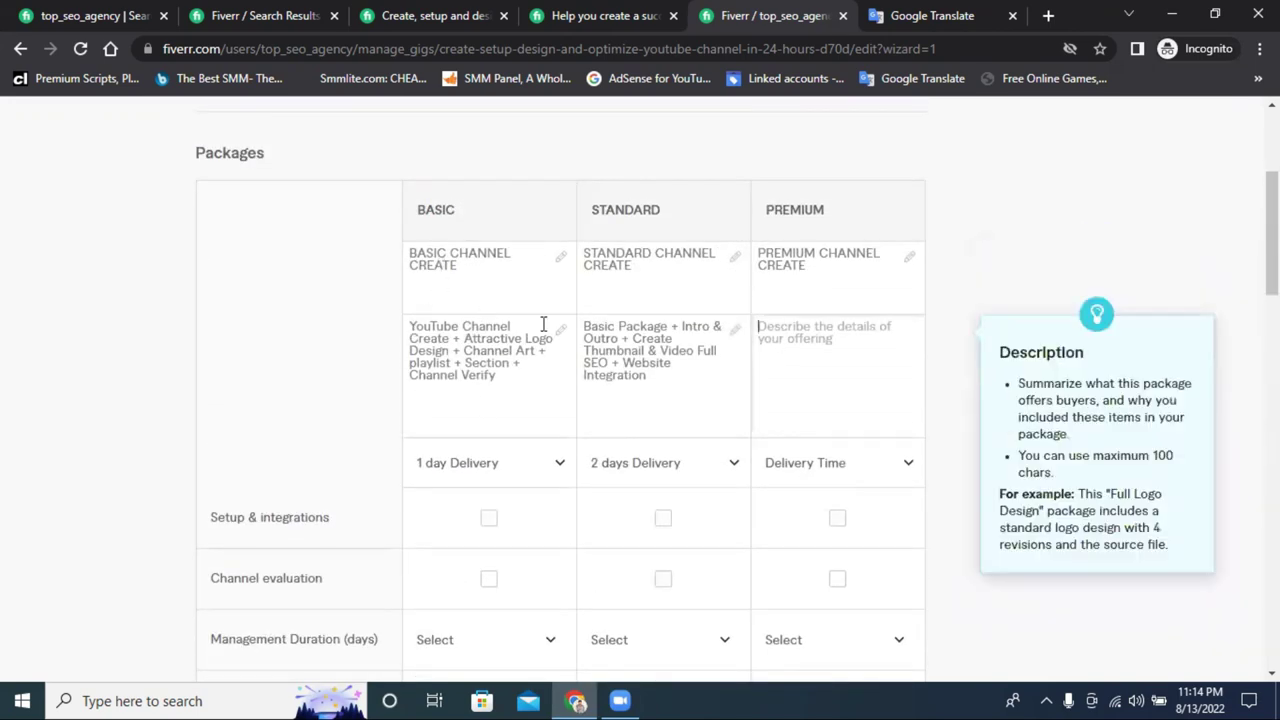
pyautogui.click(676, 266)
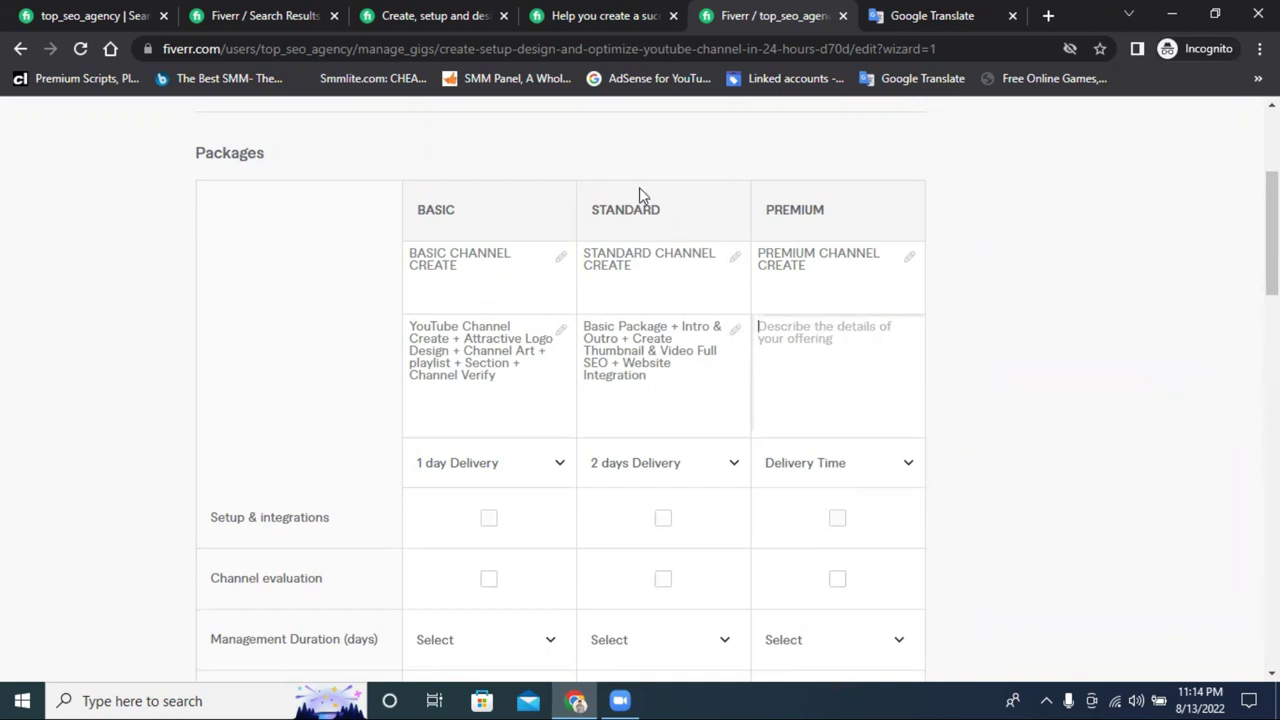
pyautogui.click(790, 330)
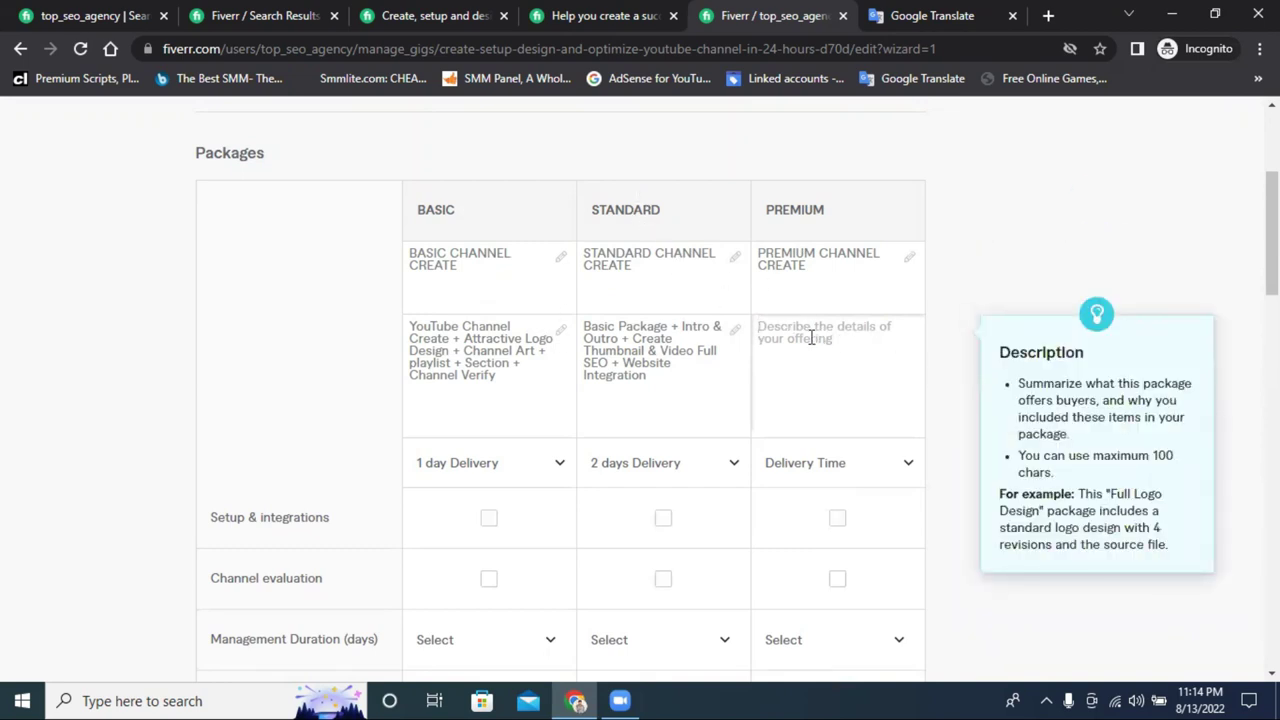
pyautogui.click(693, 264)
pyautogui.click(789, 338)
pyautogui.write('S')
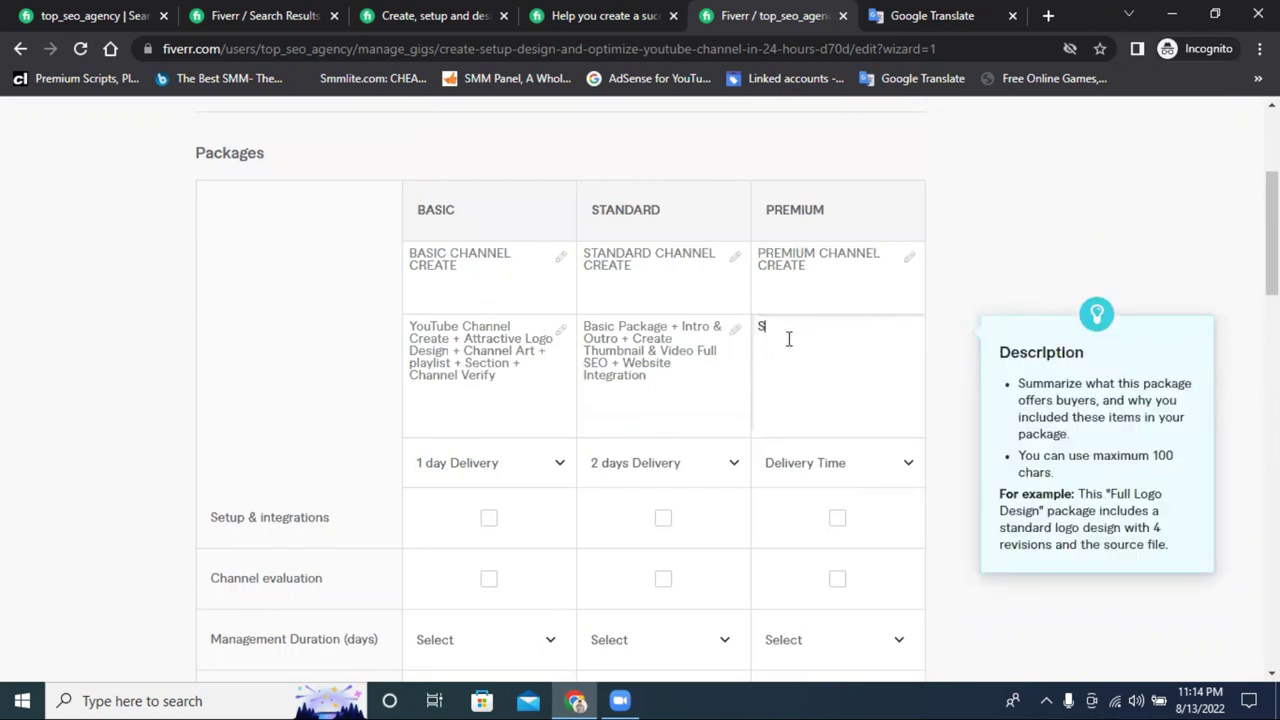
pyautogui.write('tandard')
pyautogui.doubleClick(651, 326)
pyautogui.hotkey('ctrl', 'c')
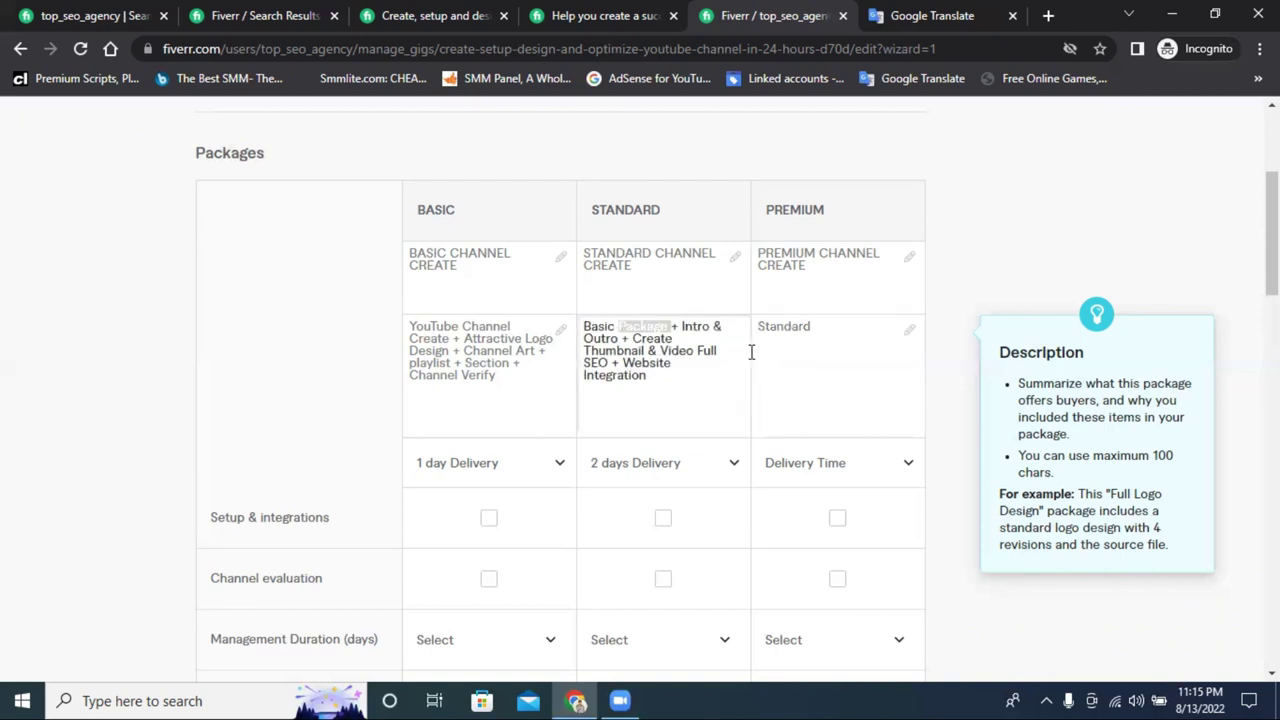
pyautogui.click(820, 332)
pyautogui.hotkey('ctrl', 'v')
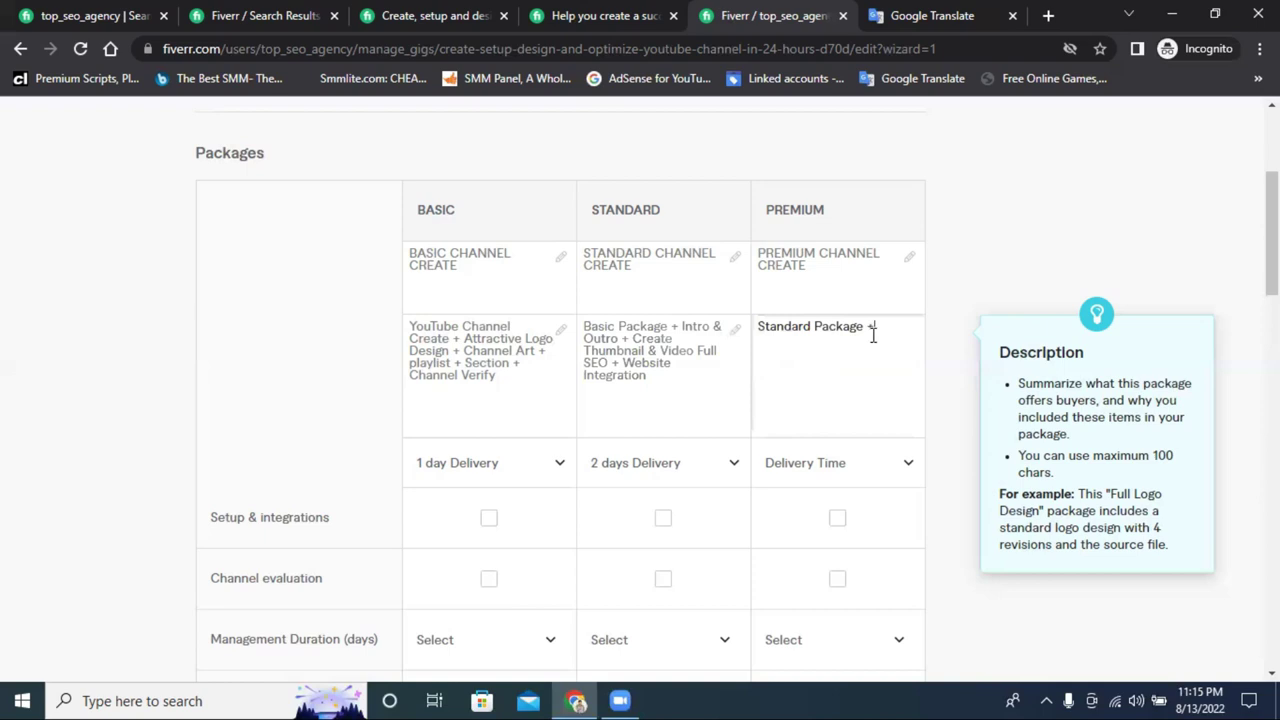
# Extend the Premium package description with "+ Video Ranking + VIDIQ or Tubebddy"
pyautogui.write('+ Video Ranking')
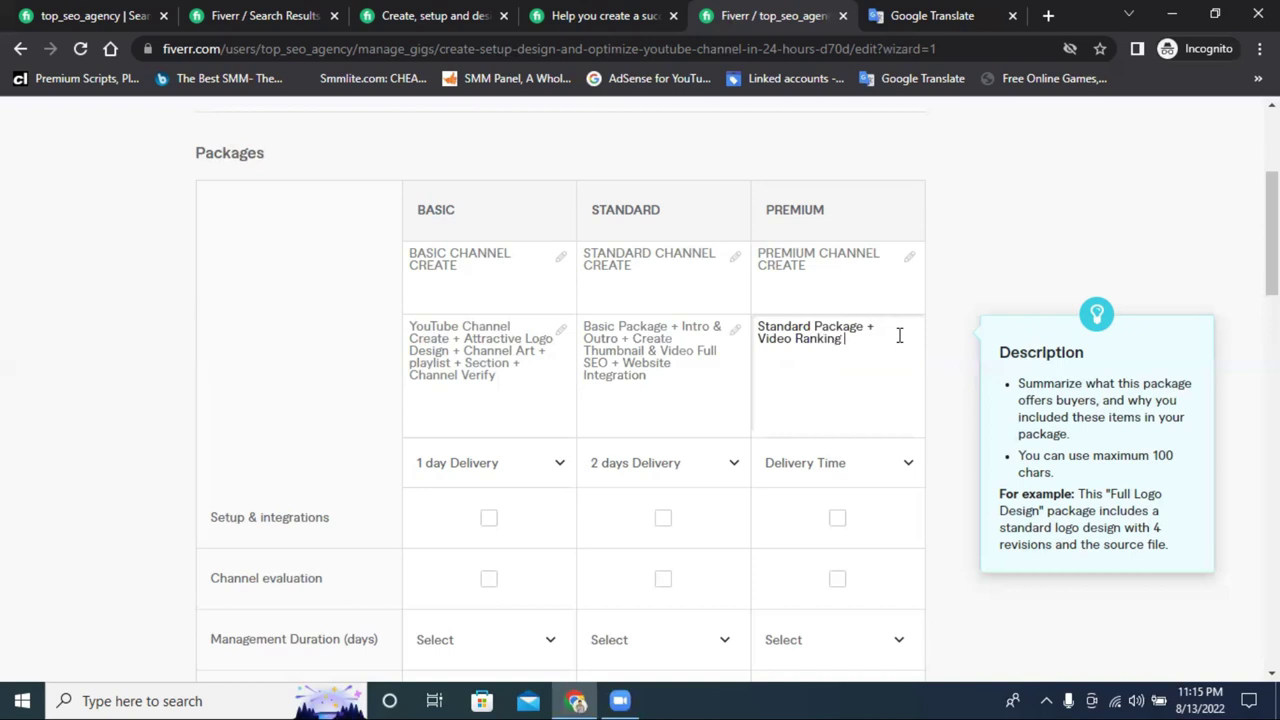
pyautogui.write(' ,')
pyautogui.write('+')
pyautogui.write(' VID')
pyautogui.write('IQ')
pyautogui.write('or')
pyautogui.write(' Tu')
pyautogui.write('beb')
pyautogui.write('ddy')
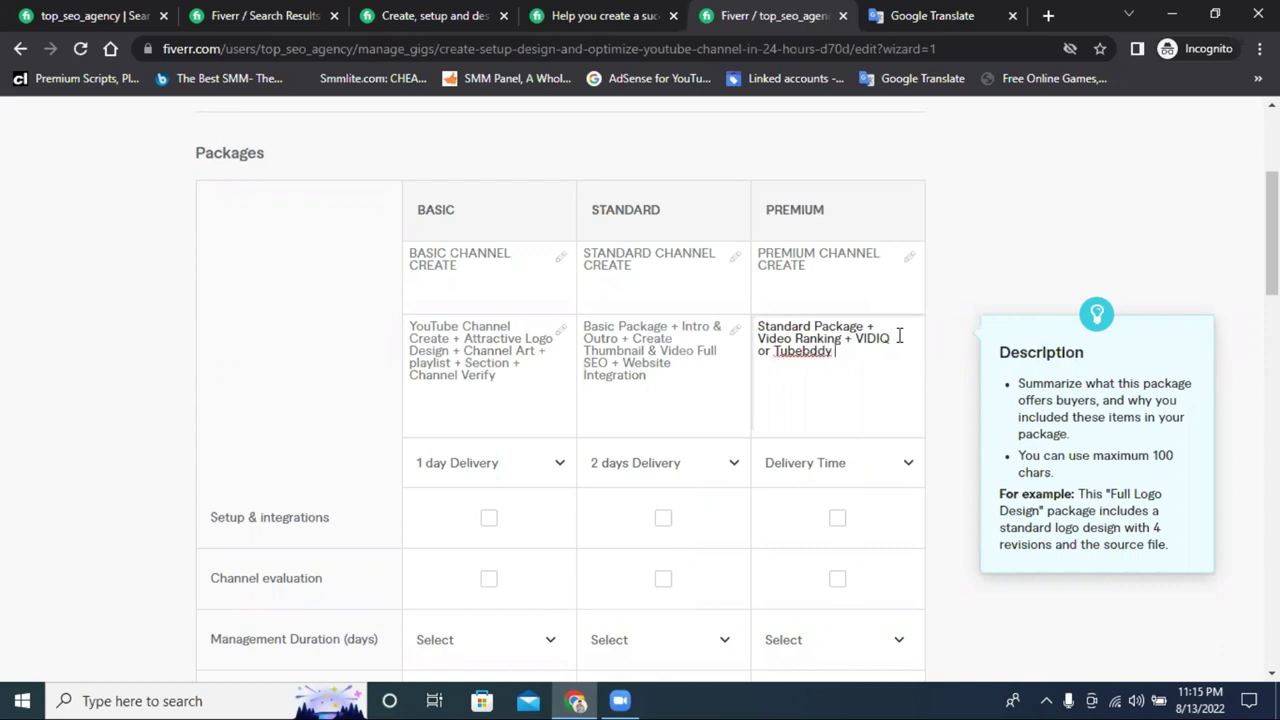
pyautogui.rightClick(800, 351)
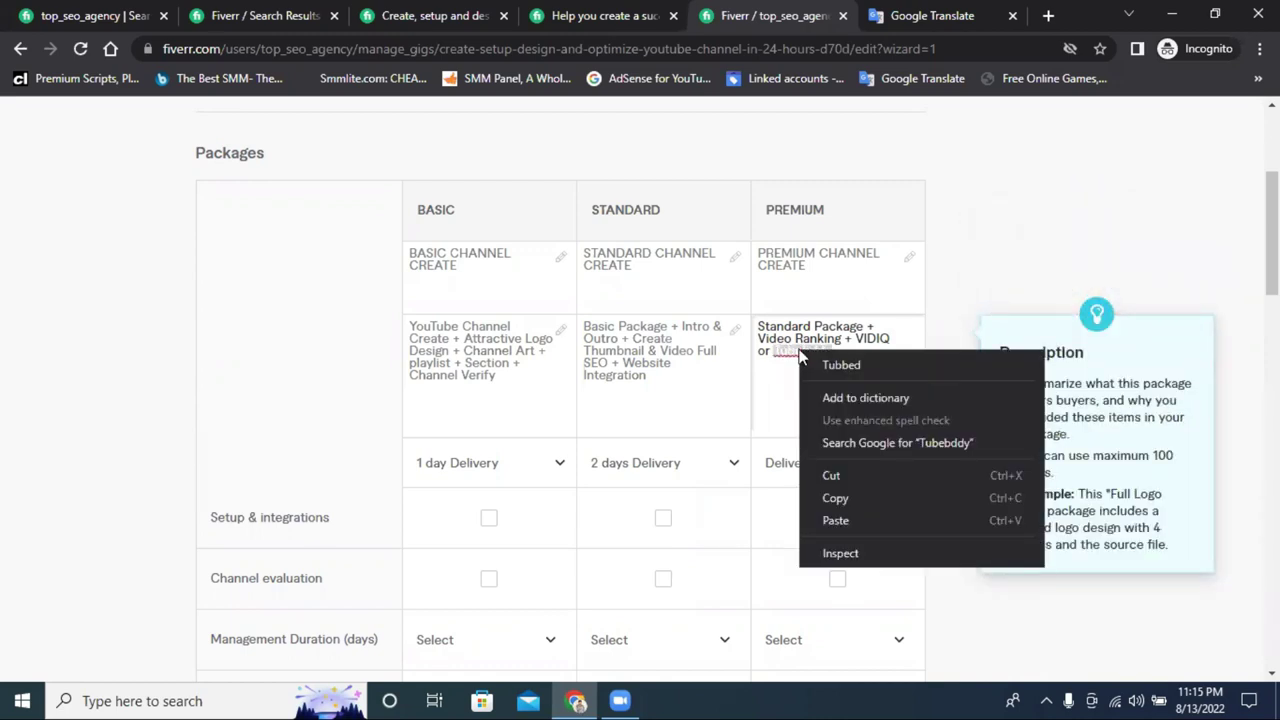
pyautogui.click(845, 350)
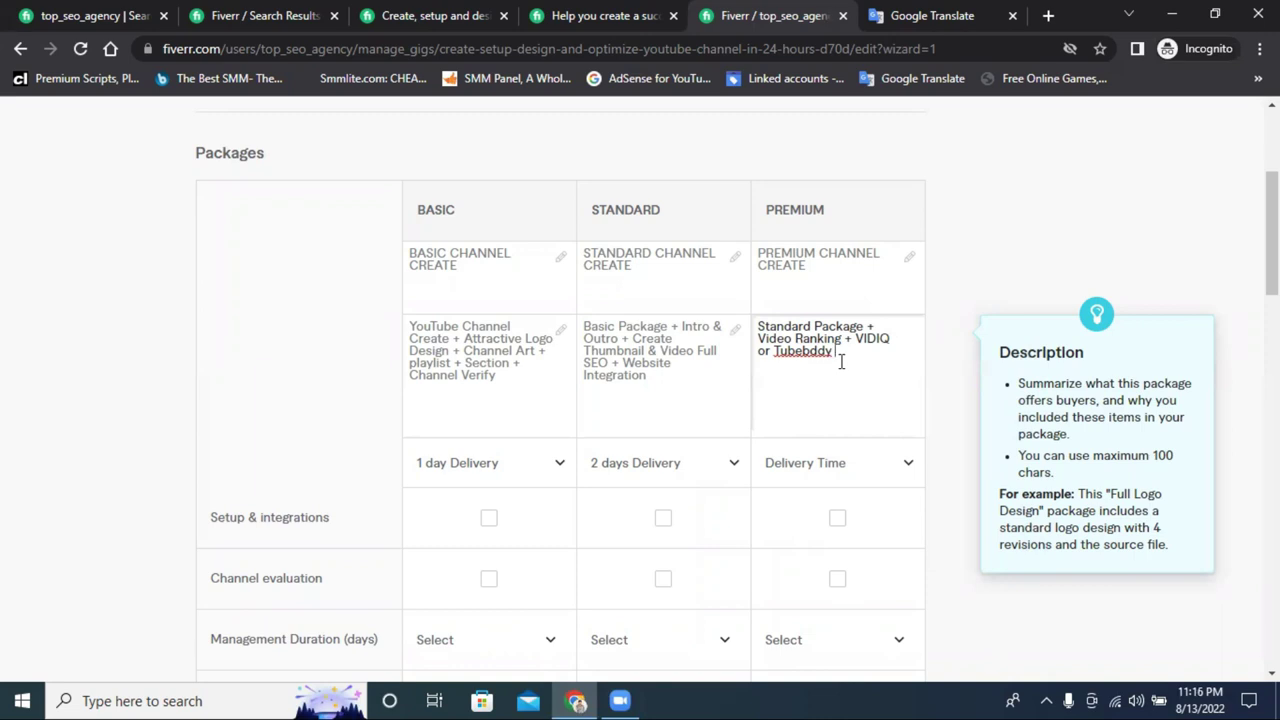
# Complete the Premium package description with "setup+ Channel Tags + Keyword set + Management"
pyautogui.write('setup+')
pyautogui.write('Channel Tag')
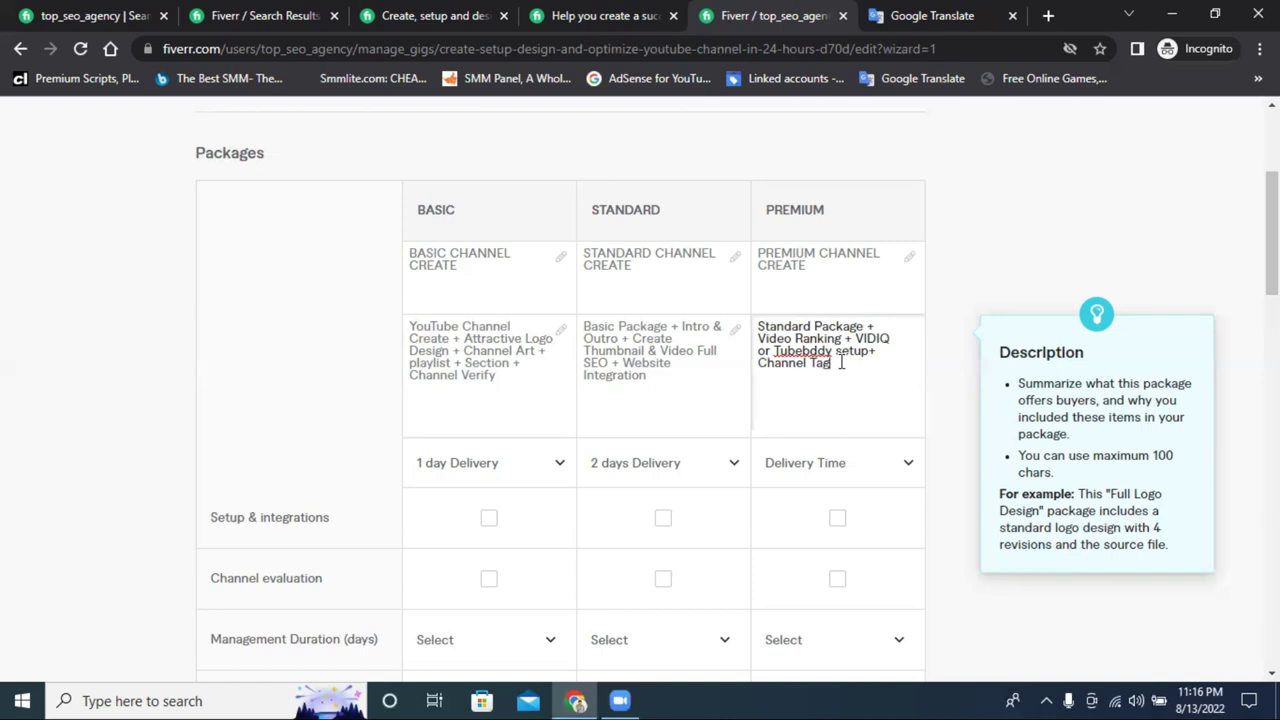
pyautogui.write('s')
pyautogui.write('+')
pyautogui.press('BackSpace')
pyautogui.write('+ Keyword set +')
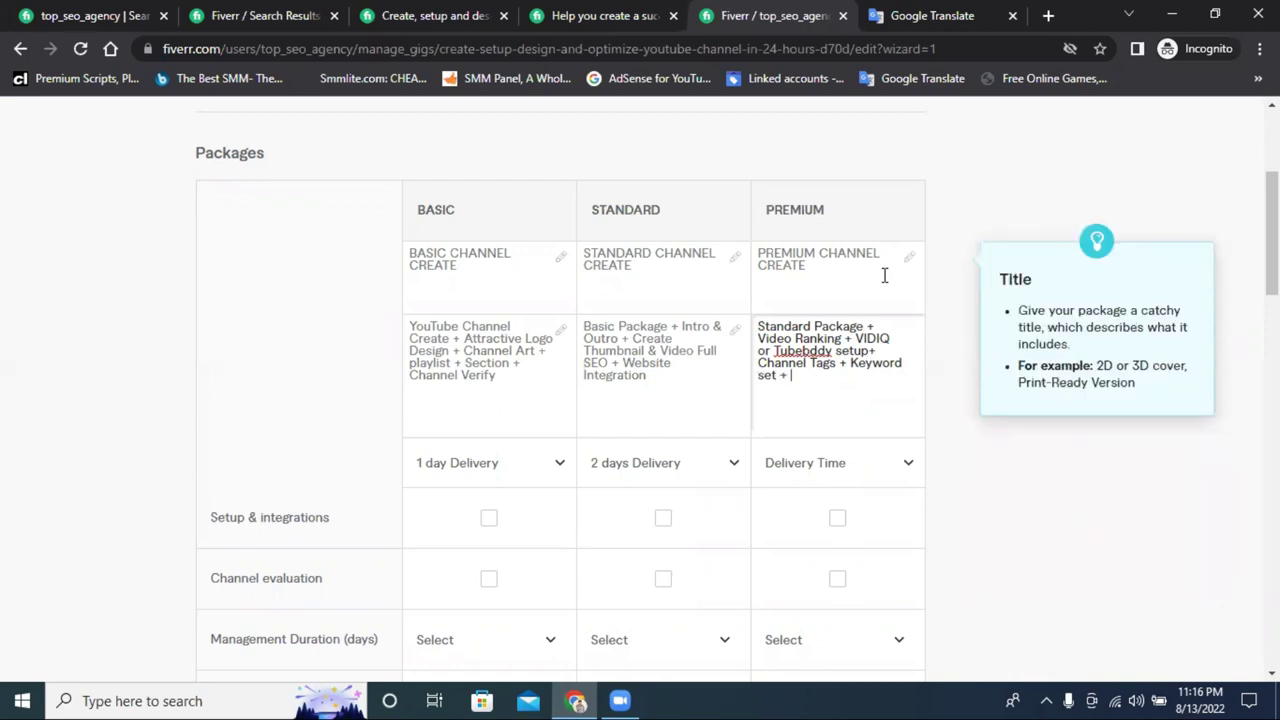
pyautogui.write(' Management')
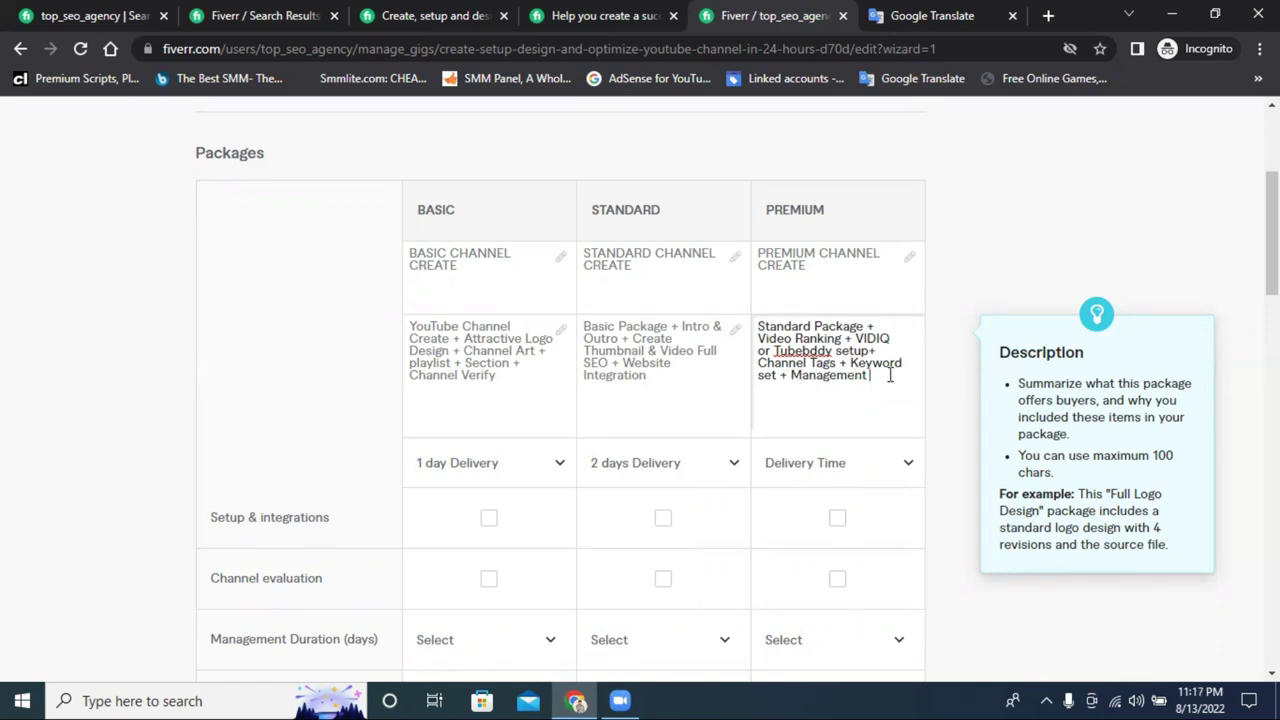
# Set the Premium package's delivery time to 3 days
pyautogui.scroll(-1, 886, 390)
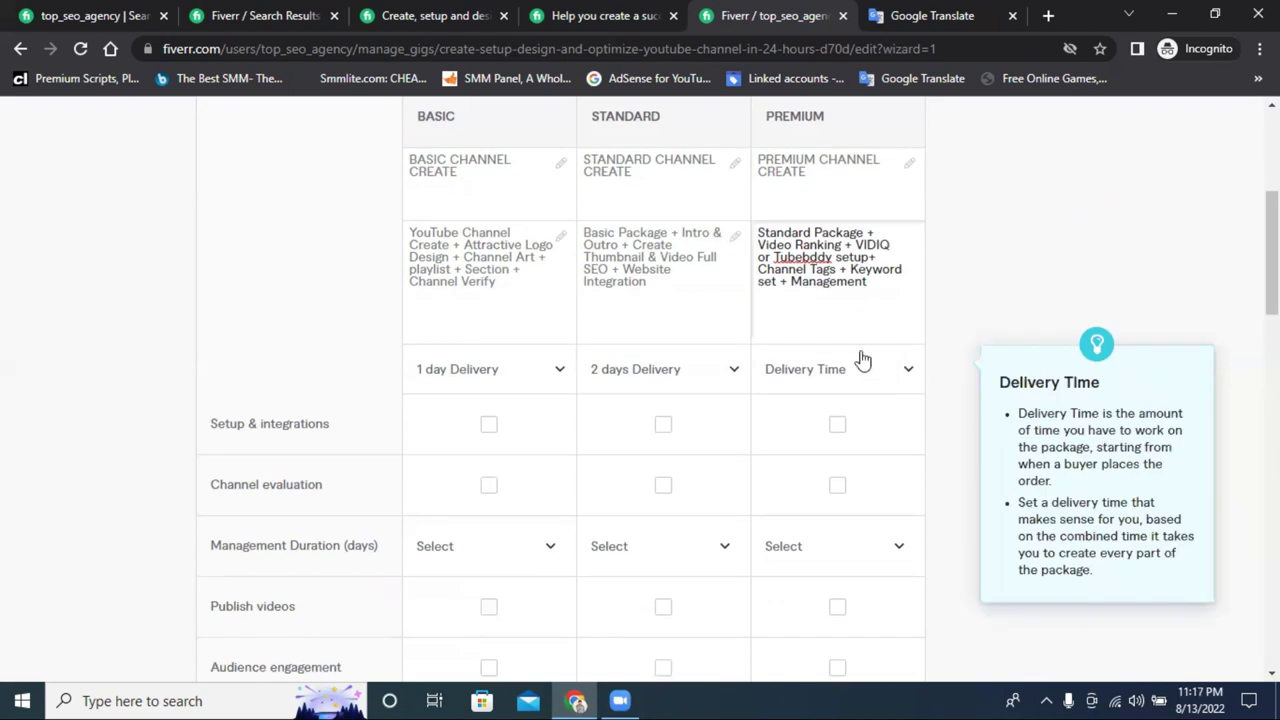
pyautogui.click(801, 370)
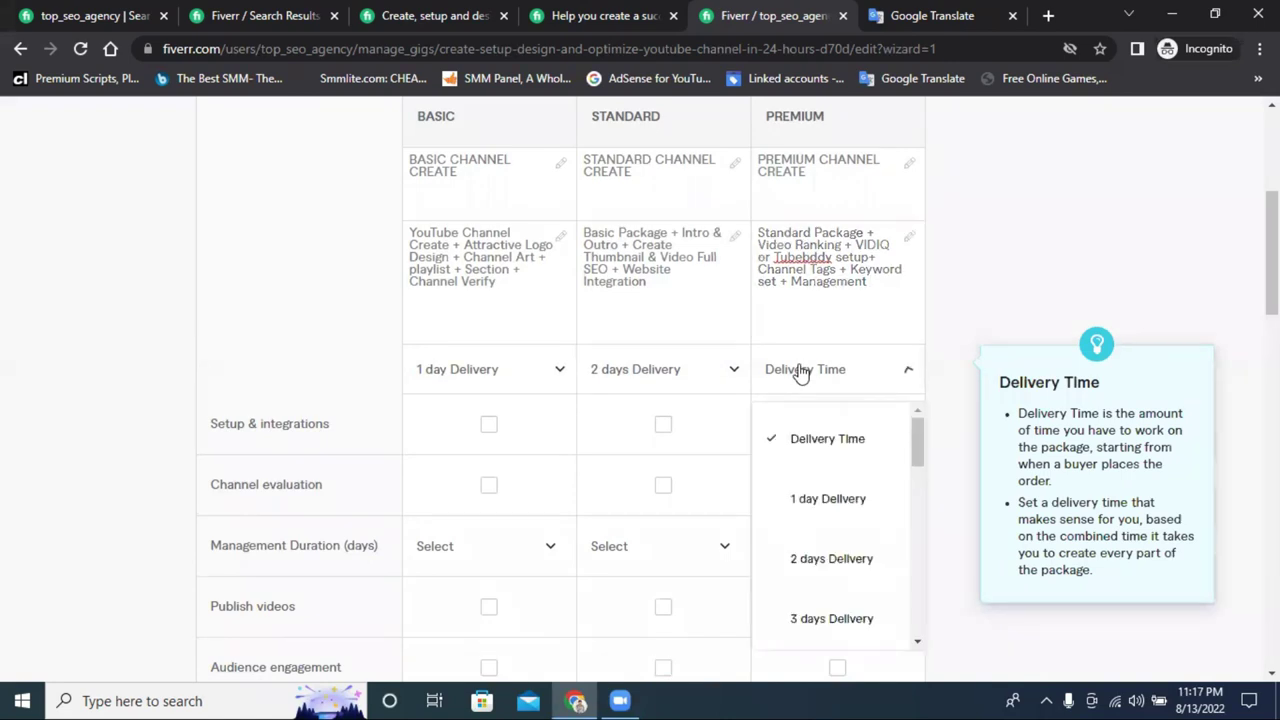
pyautogui.click(825, 615)
# Include Setup & integrations in the Basic, Standard and Premium packages
pyautogui.scroll(-3, 843, 380)
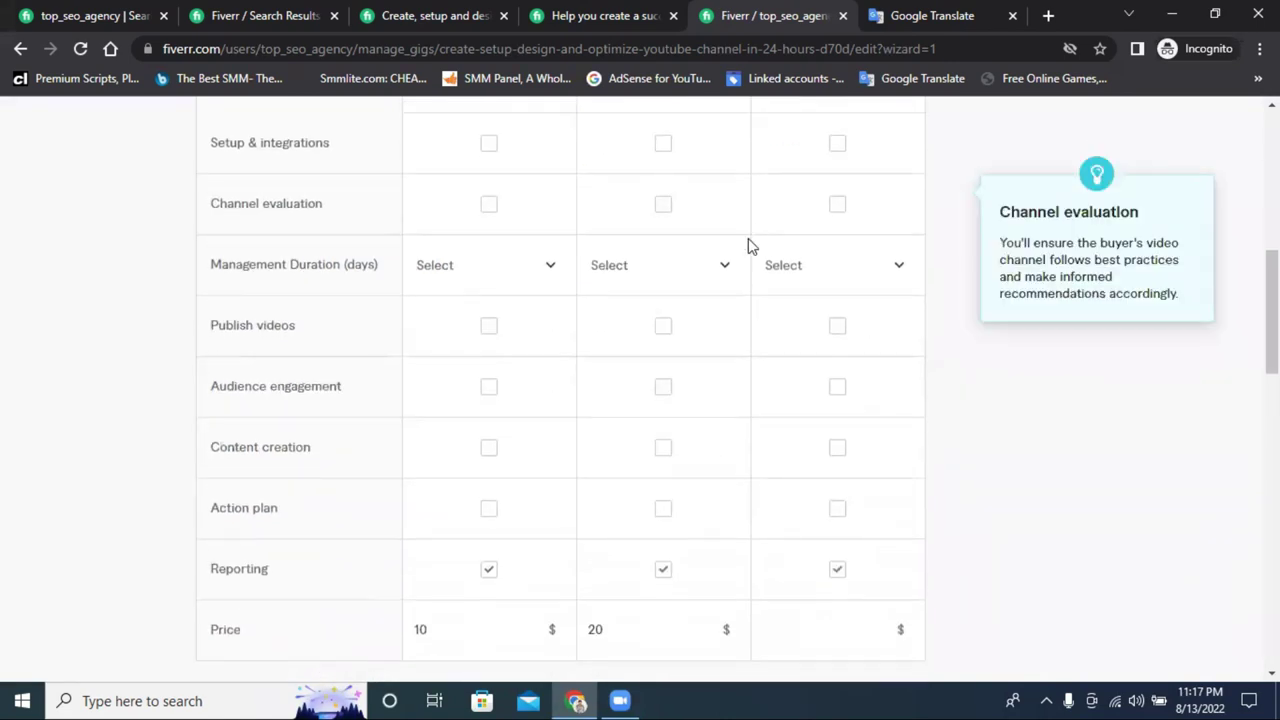
pyautogui.scroll(1, 749, 250)
pyautogui.scroll(-1, 743, 269)
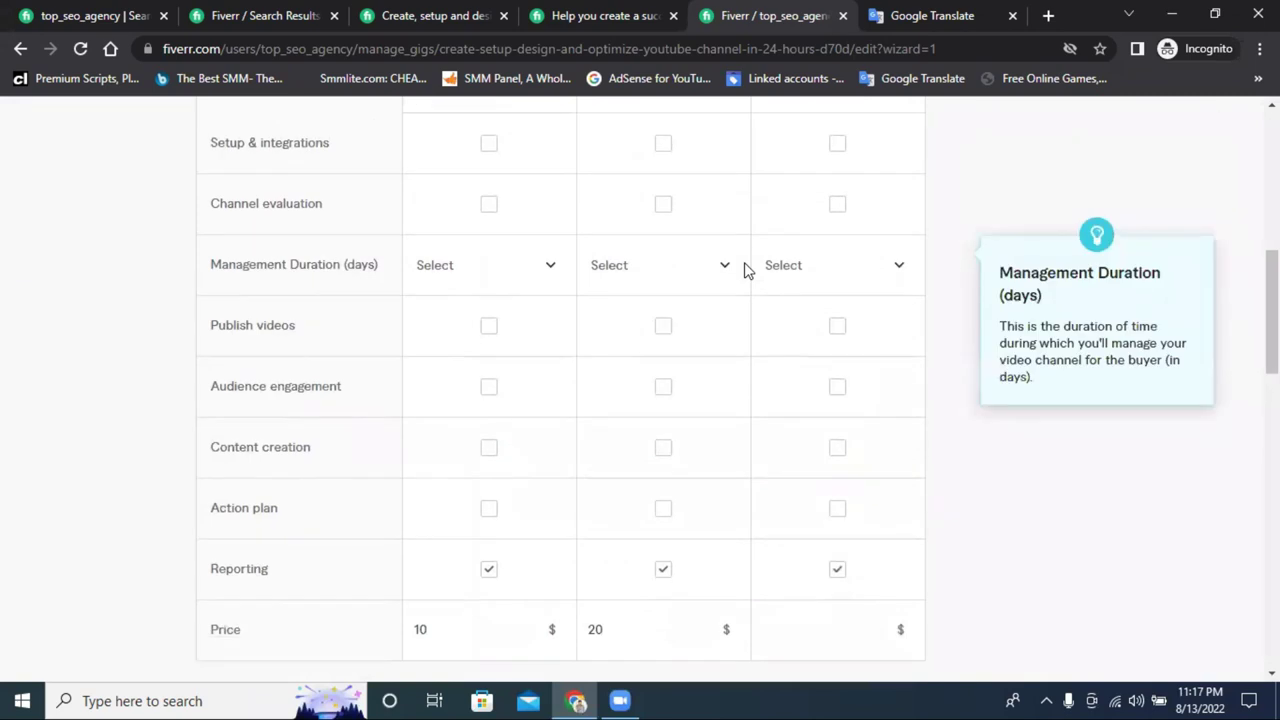
pyautogui.scroll(2, 437, 337)
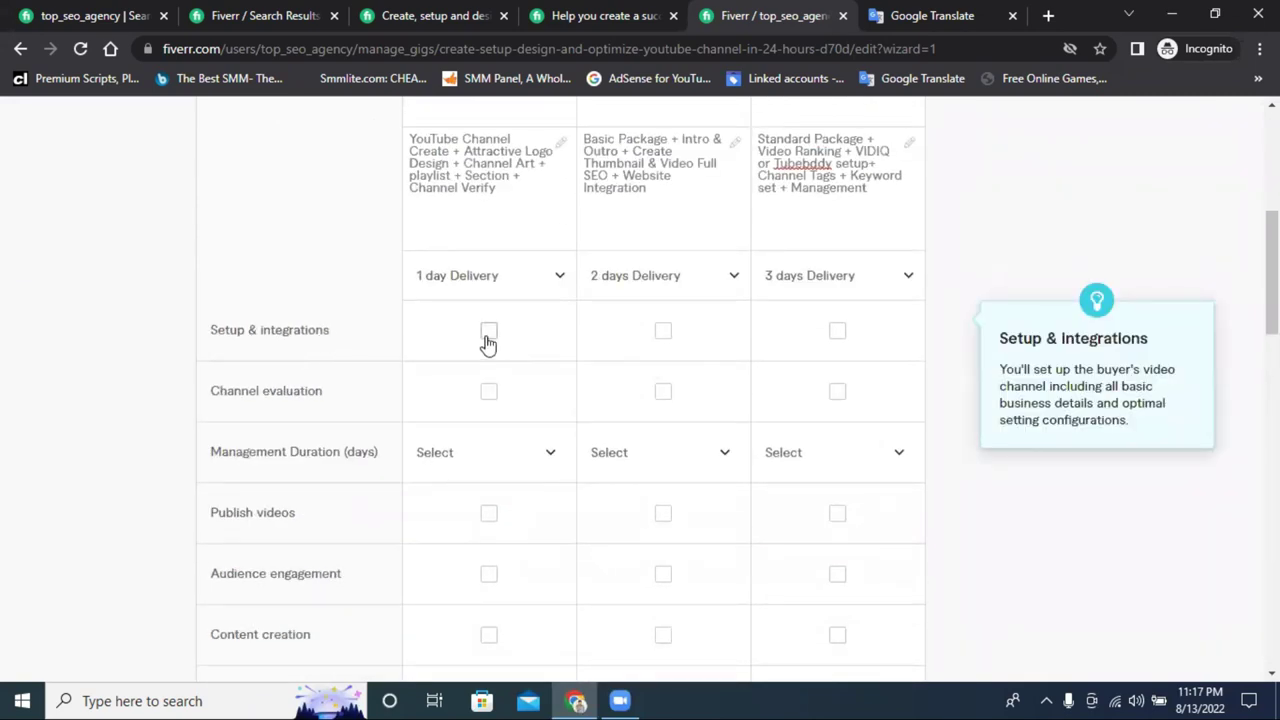
pyautogui.click(656, 334)
# Check the package contents, delivery times and prices of the two competing YouTube channel gigs
pyautogui.click(565, 12)
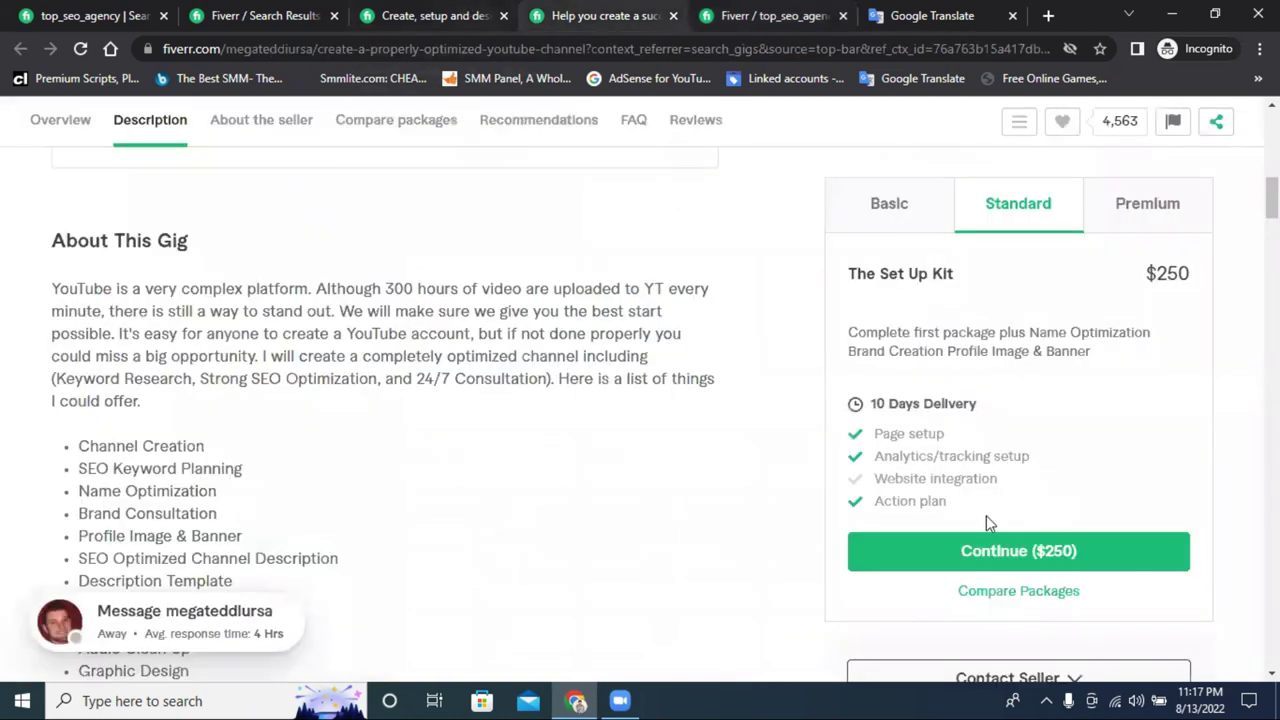
pyautogui.click(482, 23)
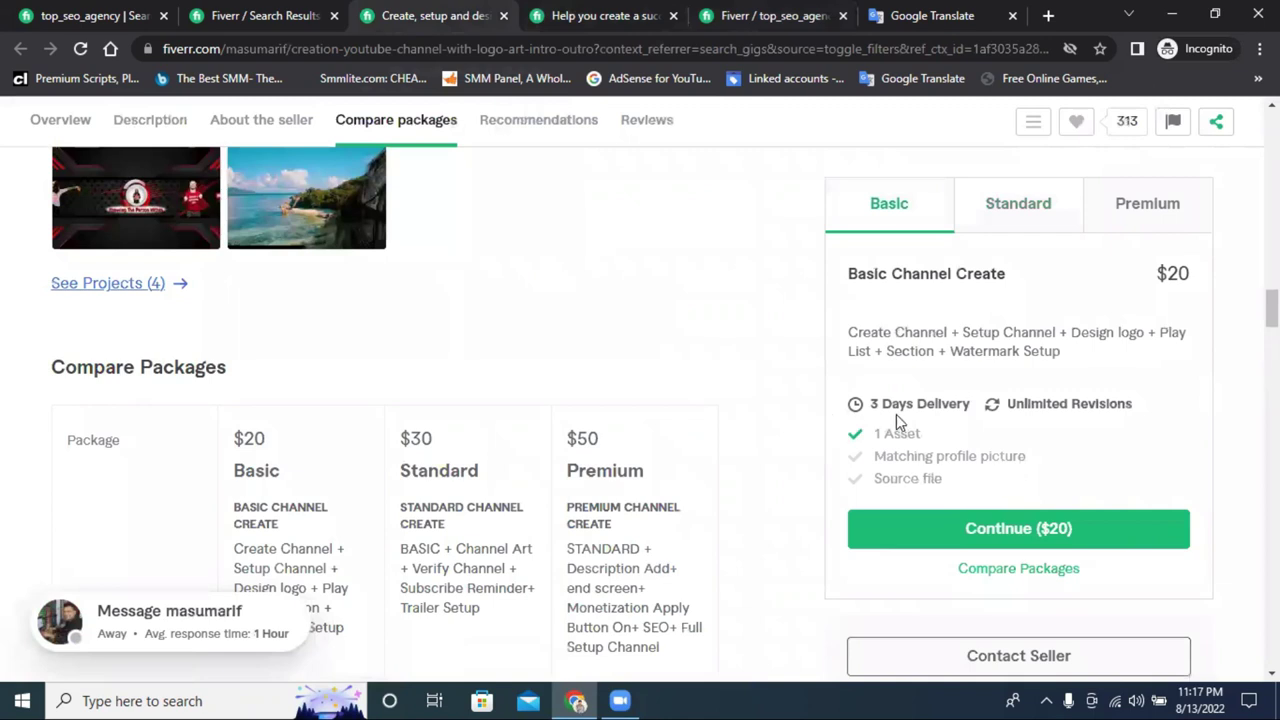
pyautogui.click(999, 211)
pyautogui.scroll(-4, 547, 430)
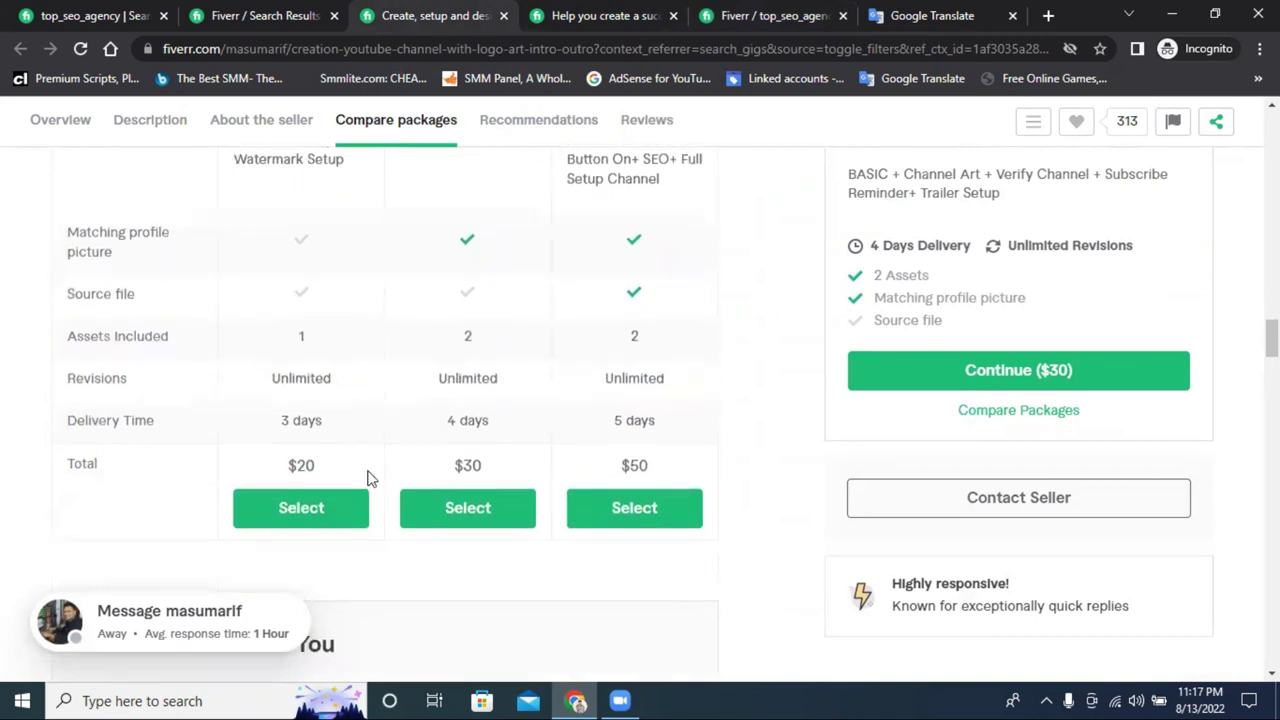
pyautogui.scroll(3, 400, 408)
# Return to the gig editor and remove Setup & integrations from all three packages
pyautogui.click(780, 15)
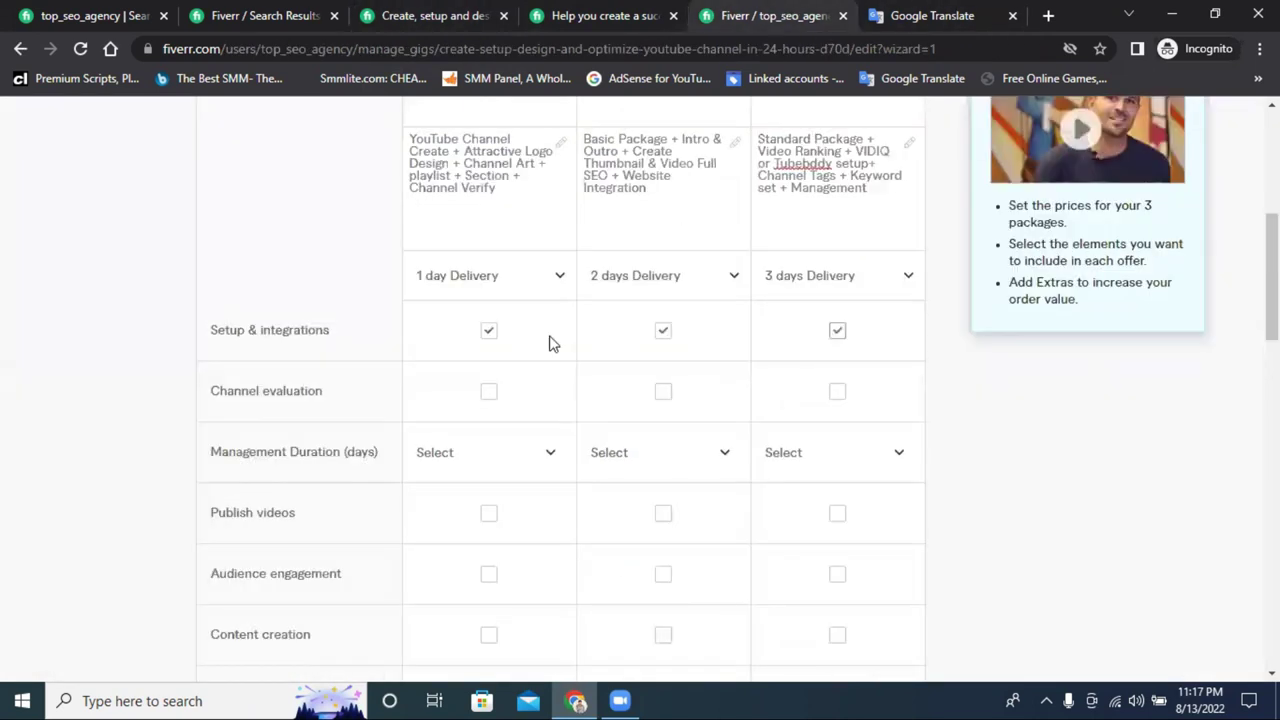
pyautogui.click(488, 329)
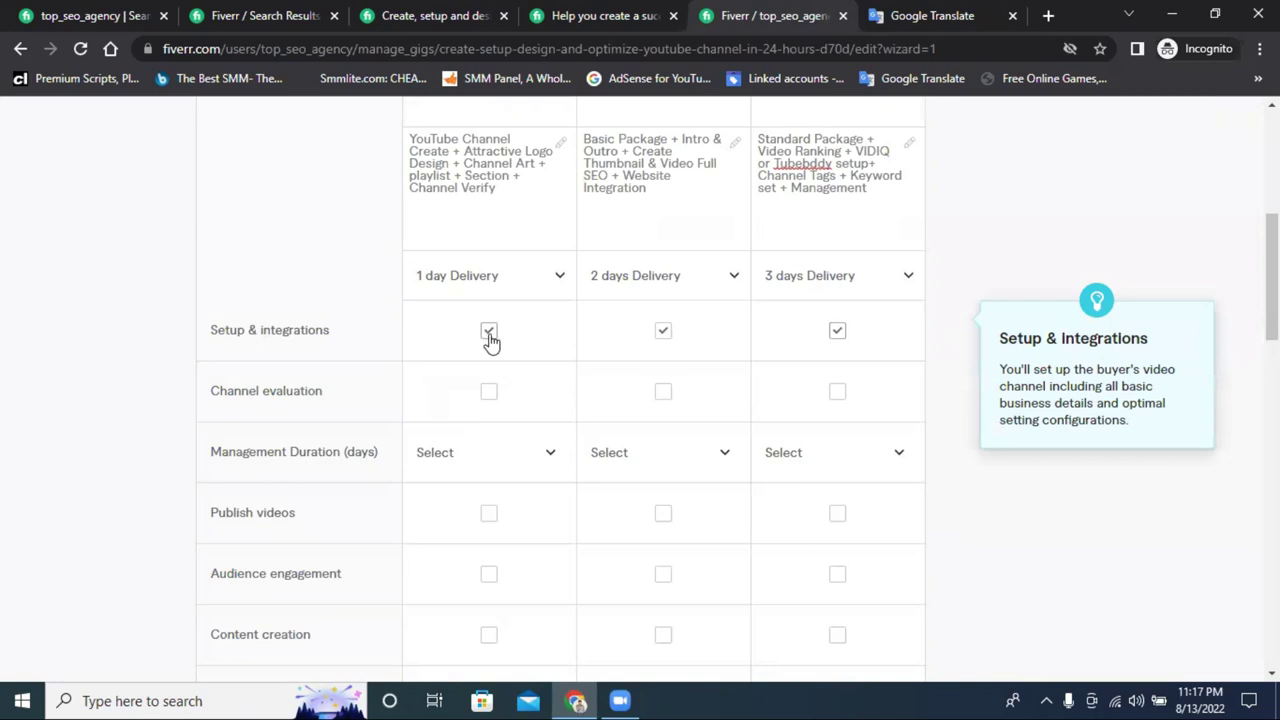
pyautogui.click(677, 334)
pyautogui.click(837, 333)
# Review the package feature rows, the price row and the start of the extra services list
pyautogui.scroll(-1, 820, 377)
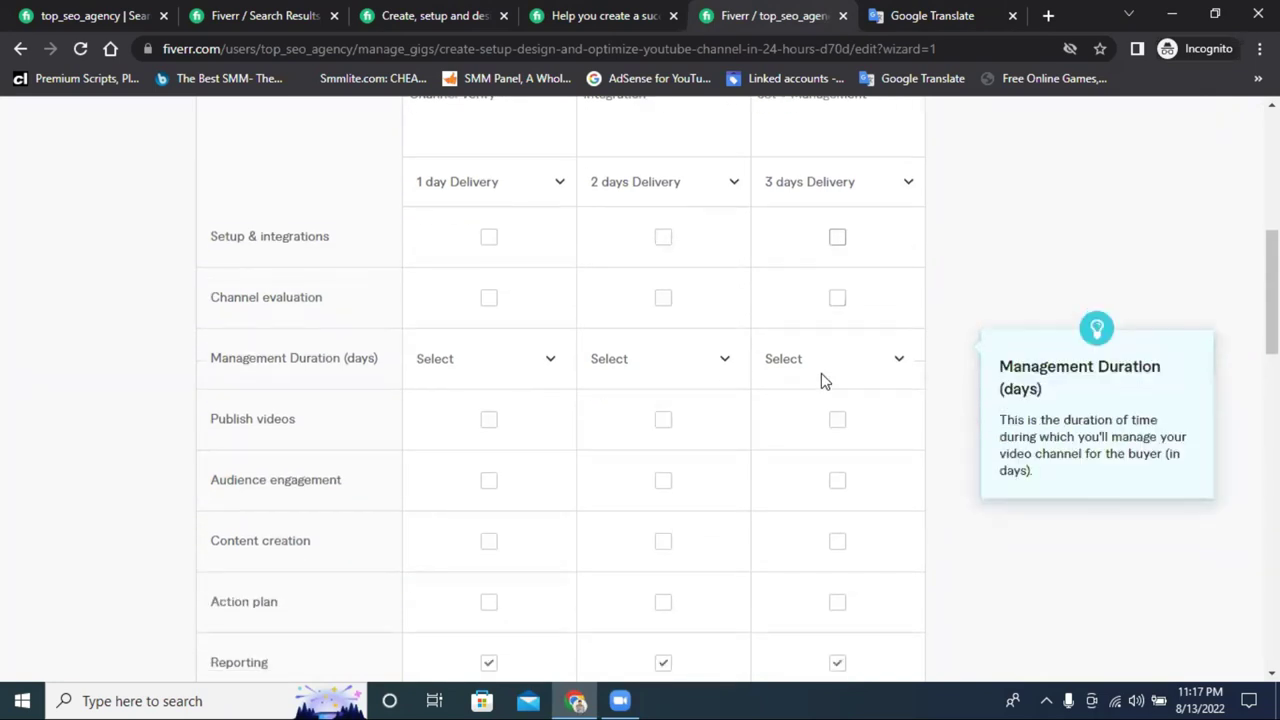
pyautogui.scroll(-1, 822, 379)
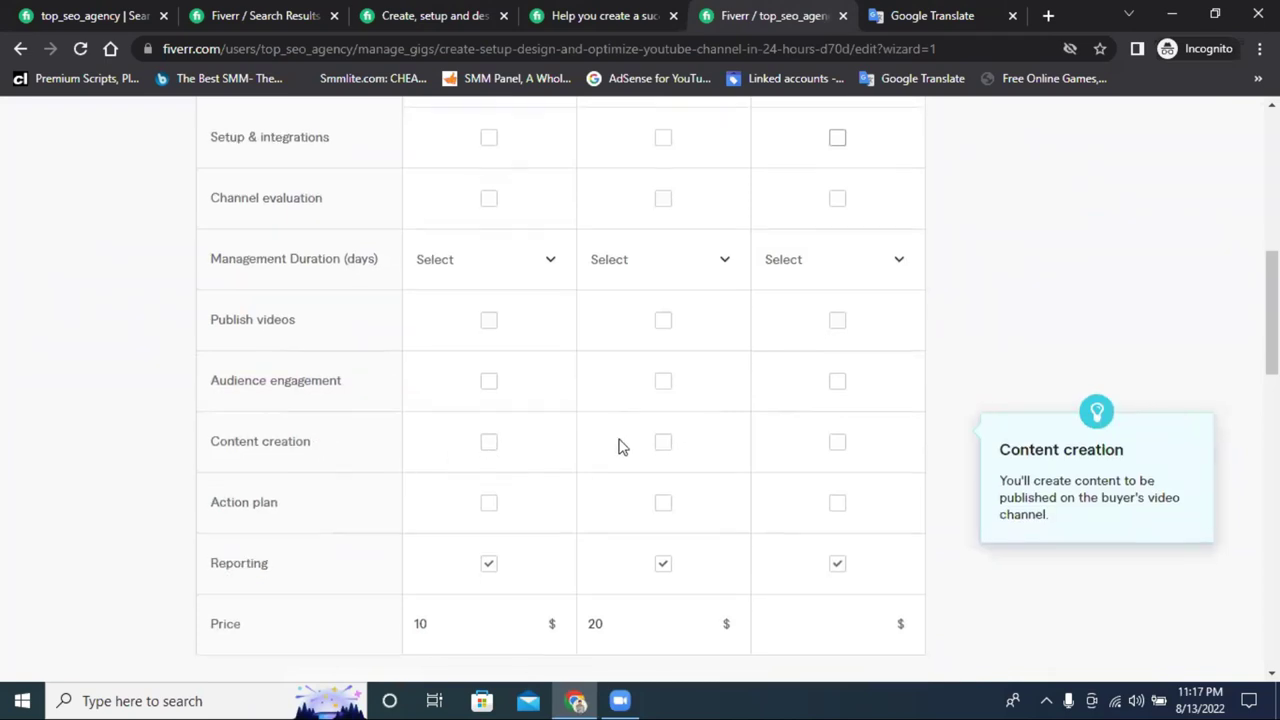
pyautogui.scroll(-1, 618, 447)
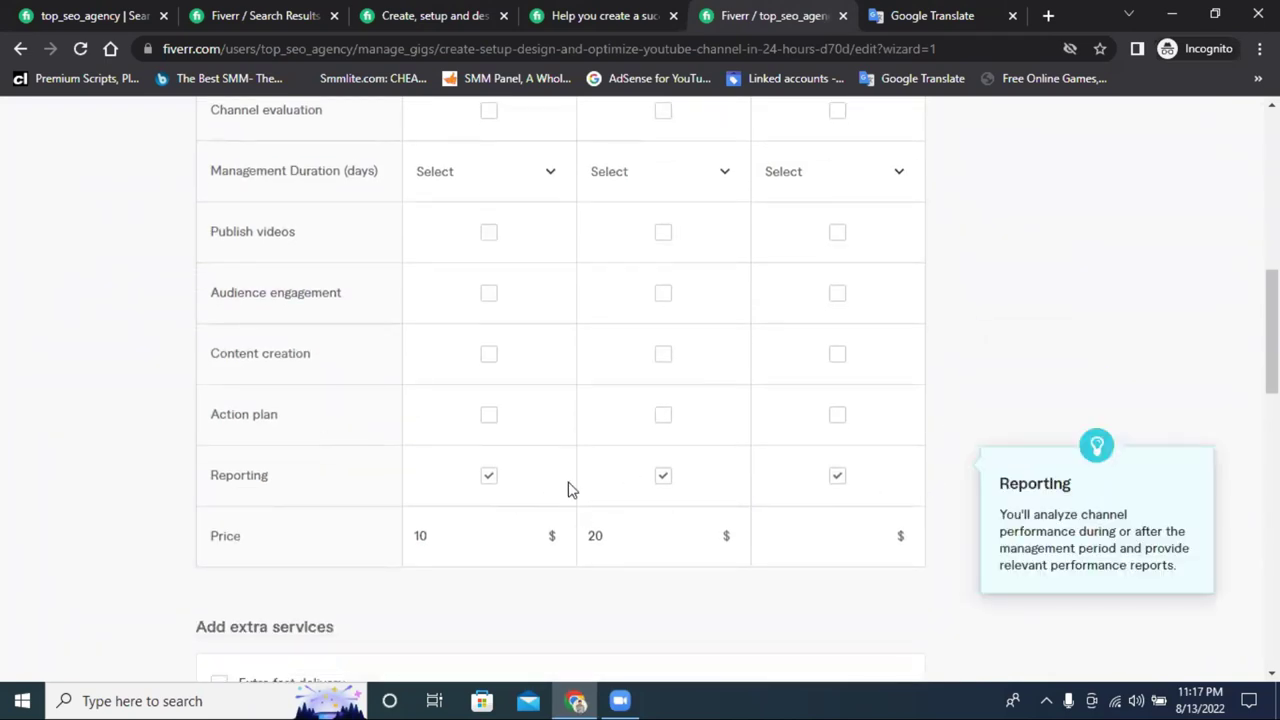
pyautogui.scroll(-1, 500, 488)
pyautogui.scroll(1, 480, 485)
pyautogui.scroll(-2, 500, 475)
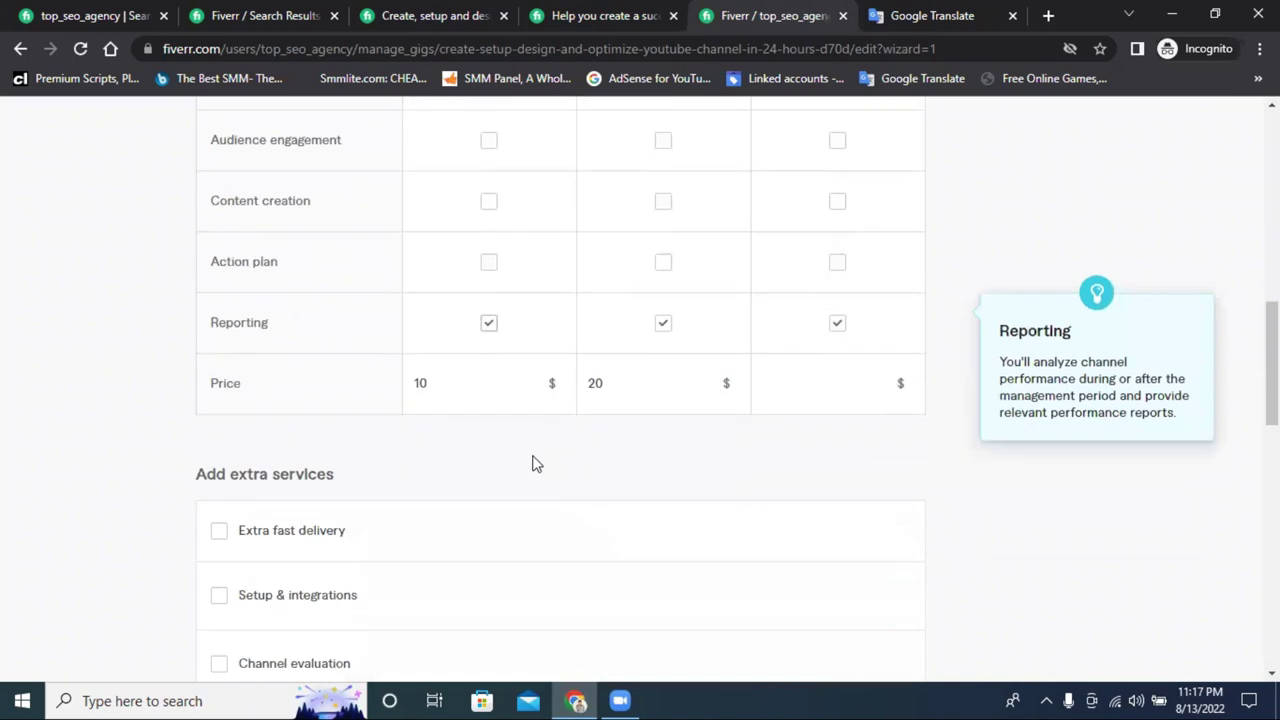
pyautogui.scroll(4, 540, 400)
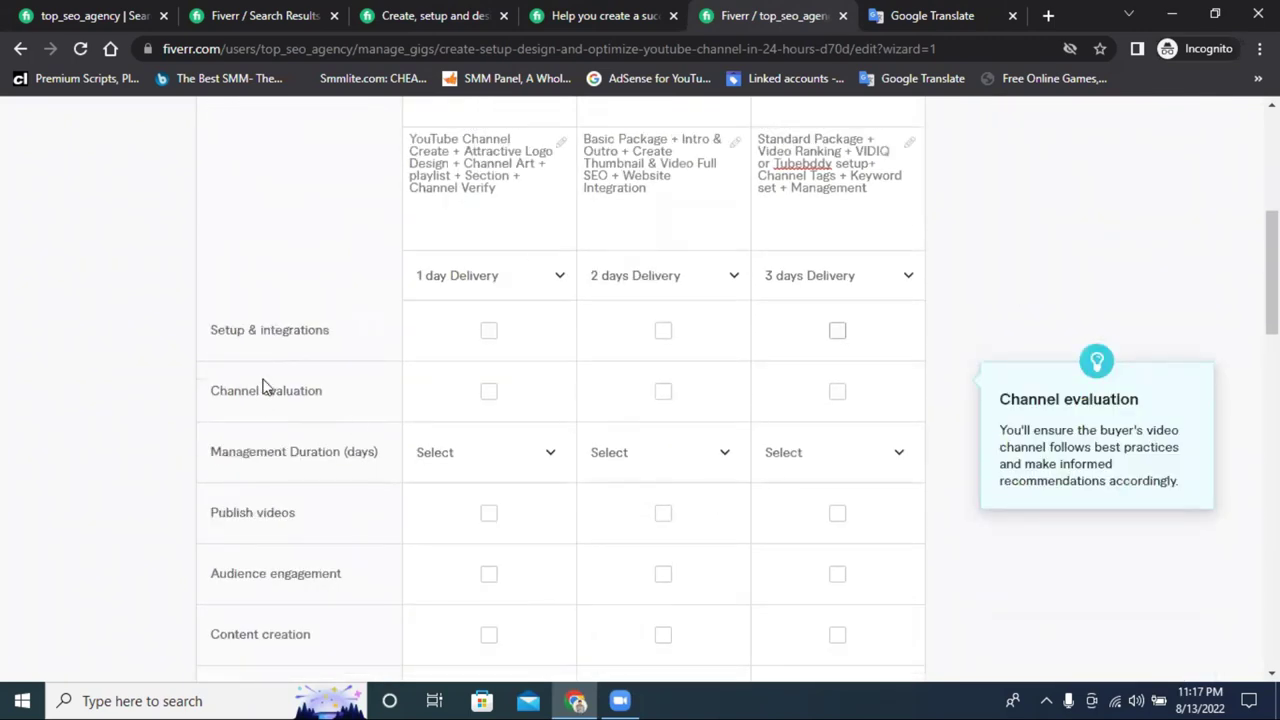
pyautogui.scroll(-7, 757, 373)
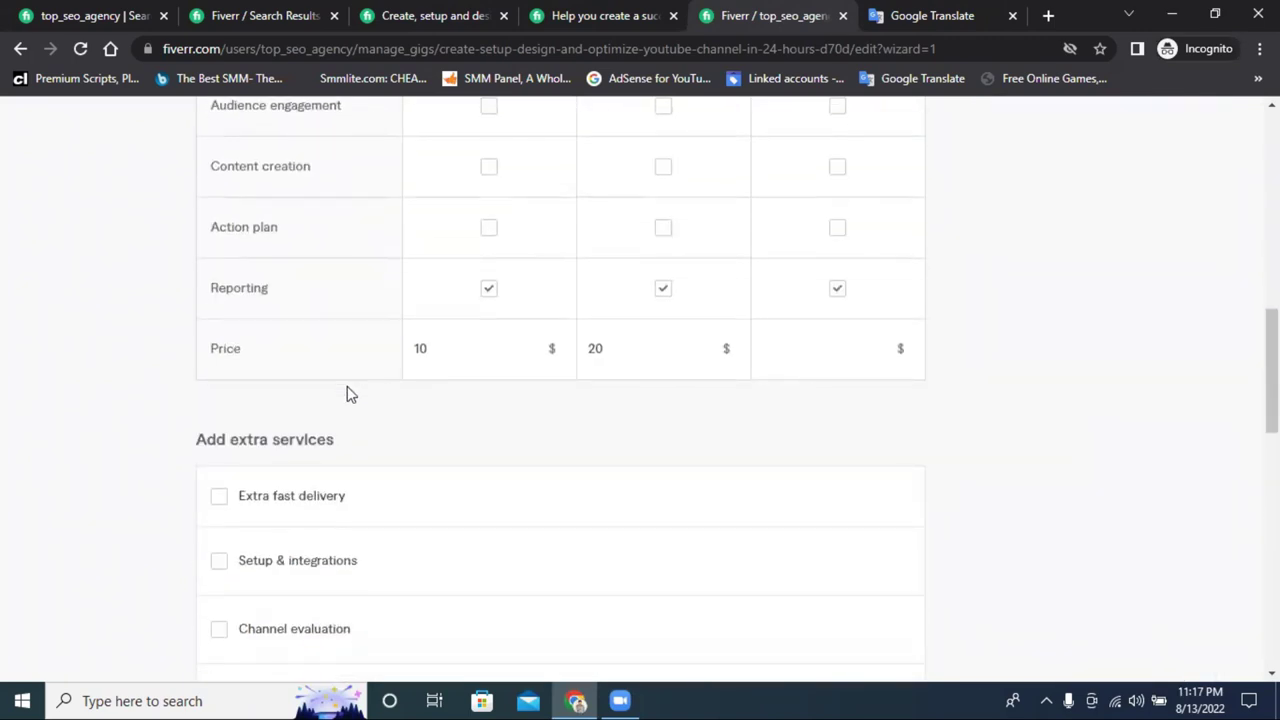
# Try Content creation as an extra service and clear it again
pyautogui.scroll(1, 366, 277)
pyautogui.scroll(-2, 320, 357)
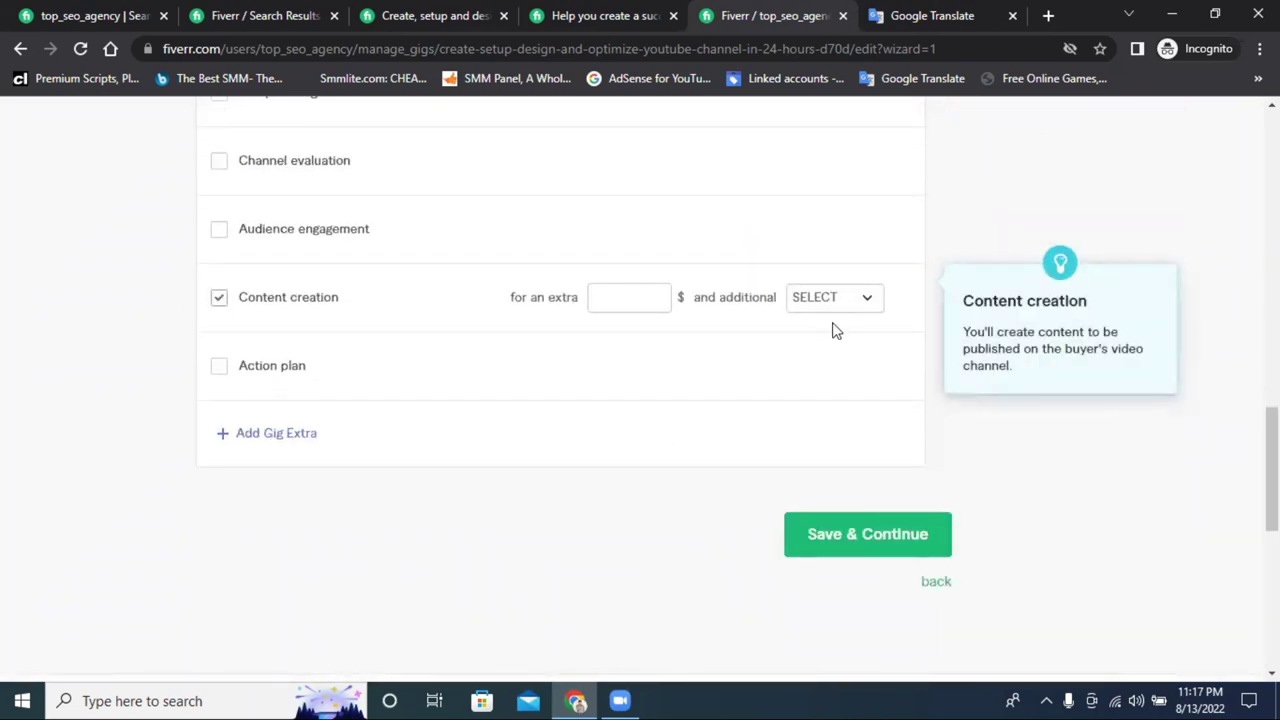
pyautogui.click(219, 297)
pyautogui.scroll(2, 403, 330)
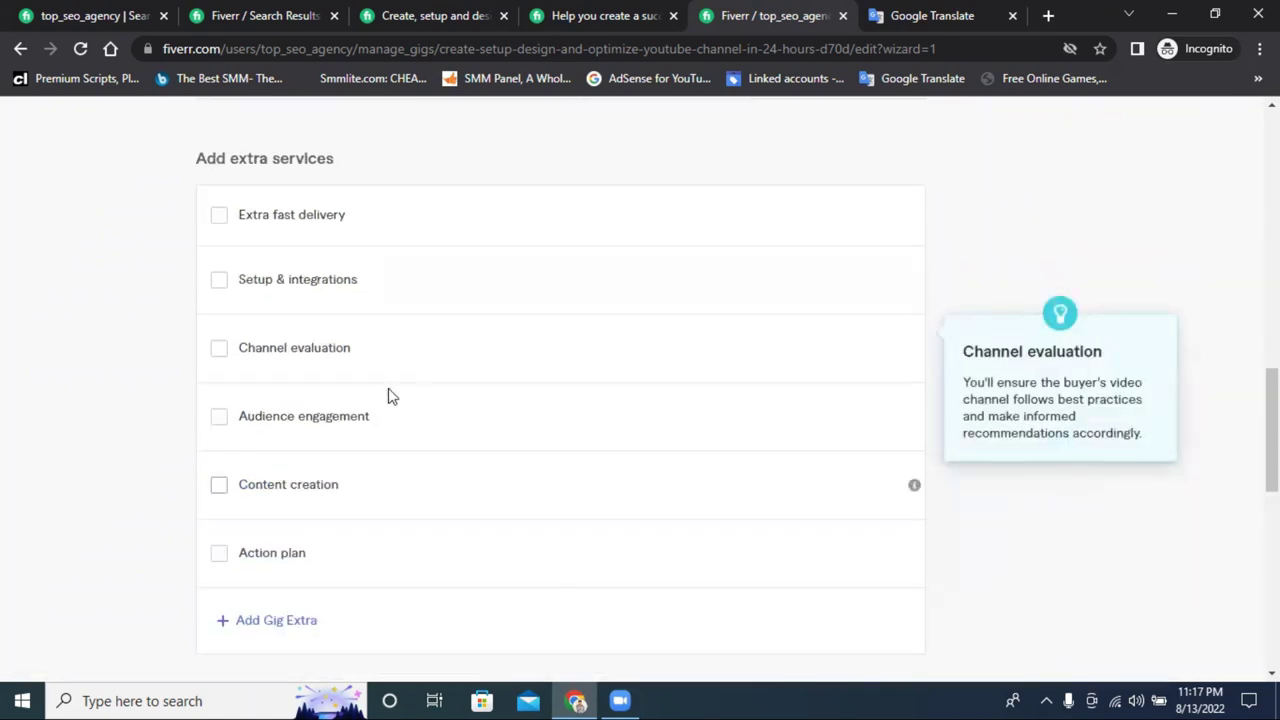
# Examine the extra services, particularly Extra fast delivery, alongside the packages' delivery times, features and prices
pyautogui.scroll(1, 276, 347)
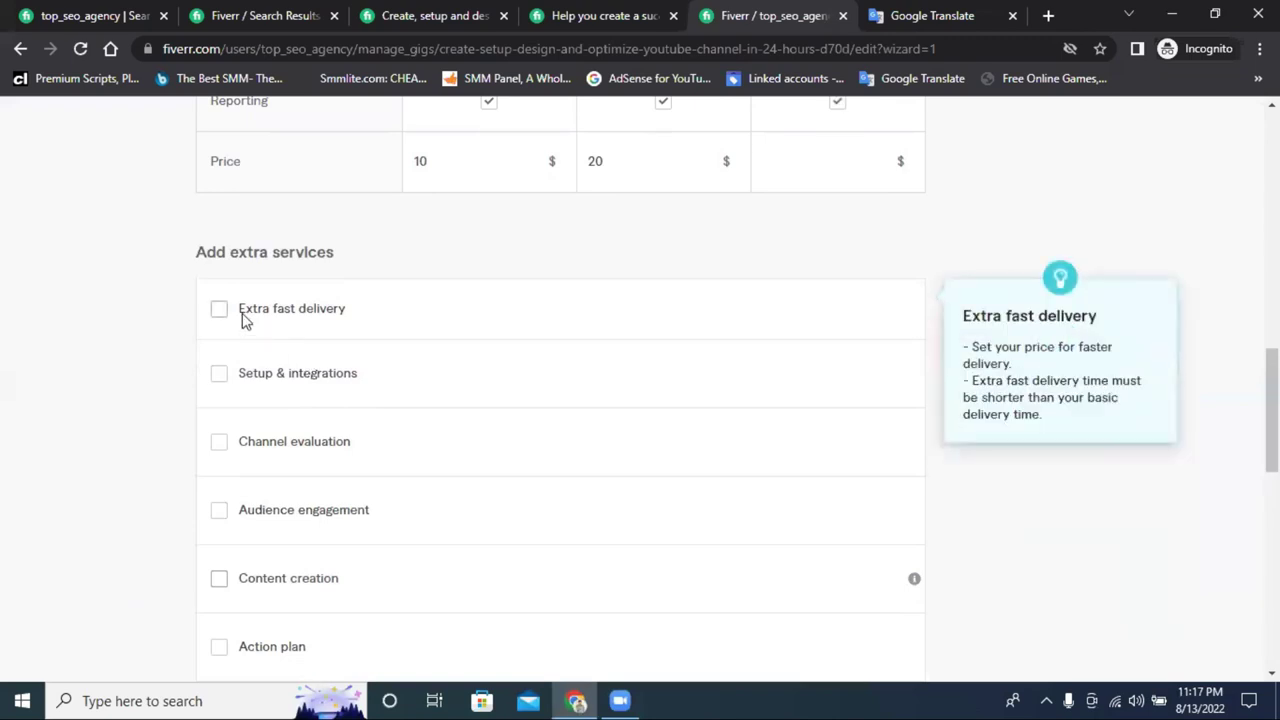
pyautogui.scroll(1, 322, 314)
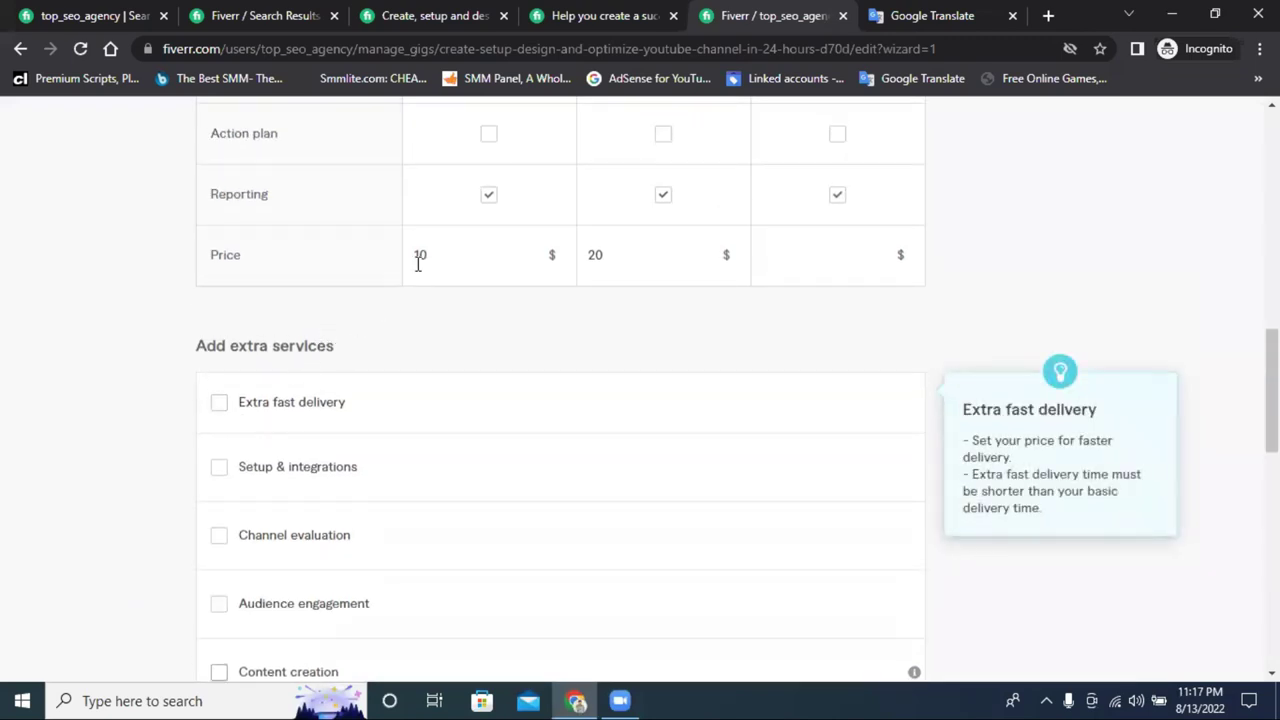
pyautogui.scroll(1, 477, 297)
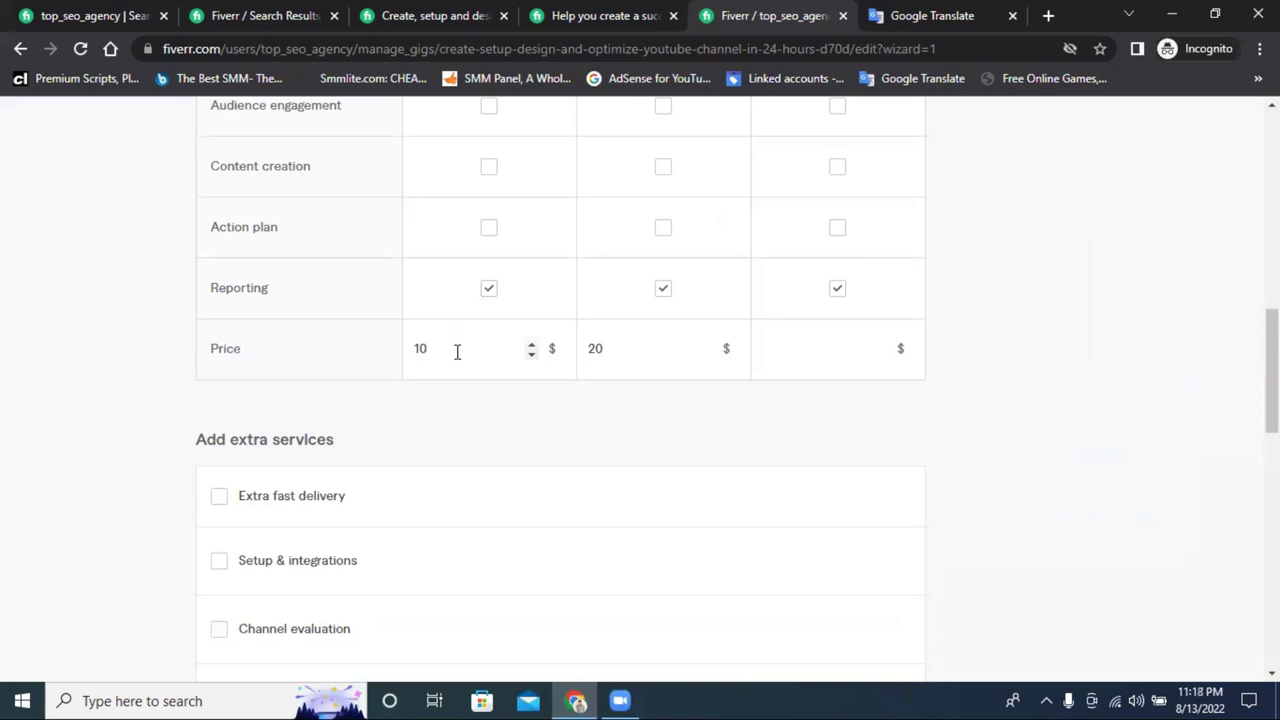
pyautogui.scroll(4, 489, 337)
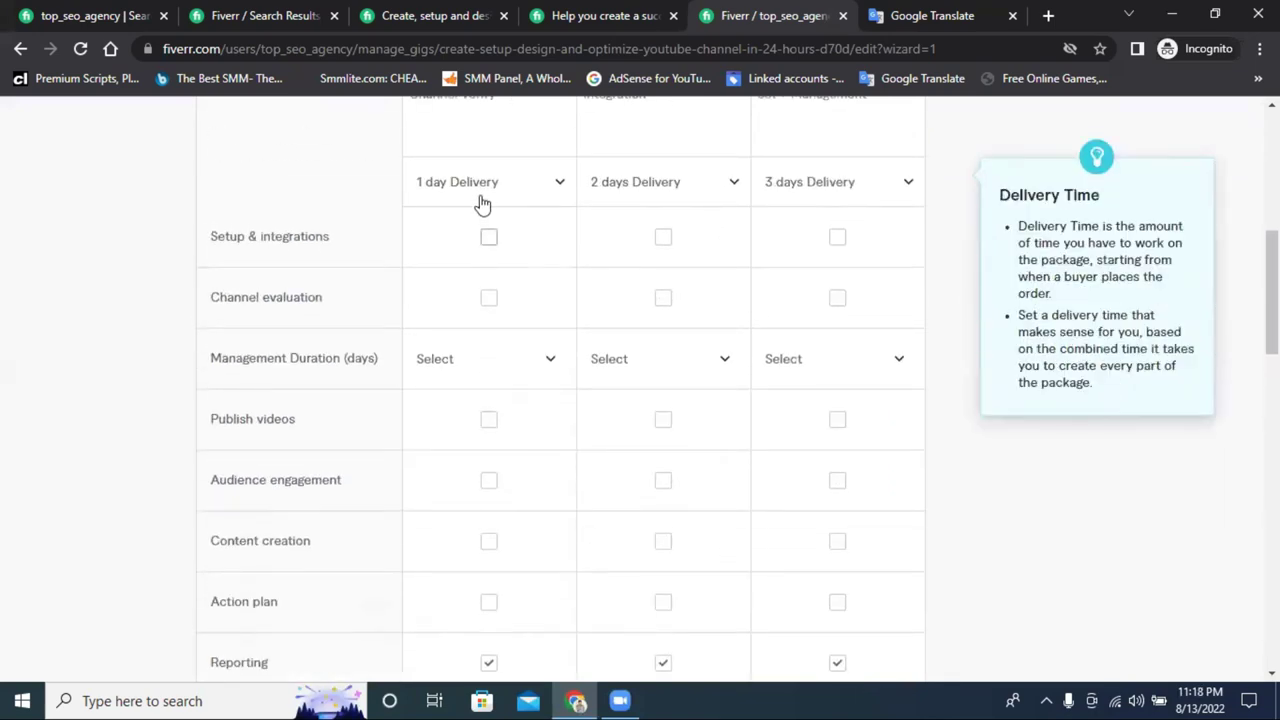
pyautogui.scroll(-6, 466, 388)
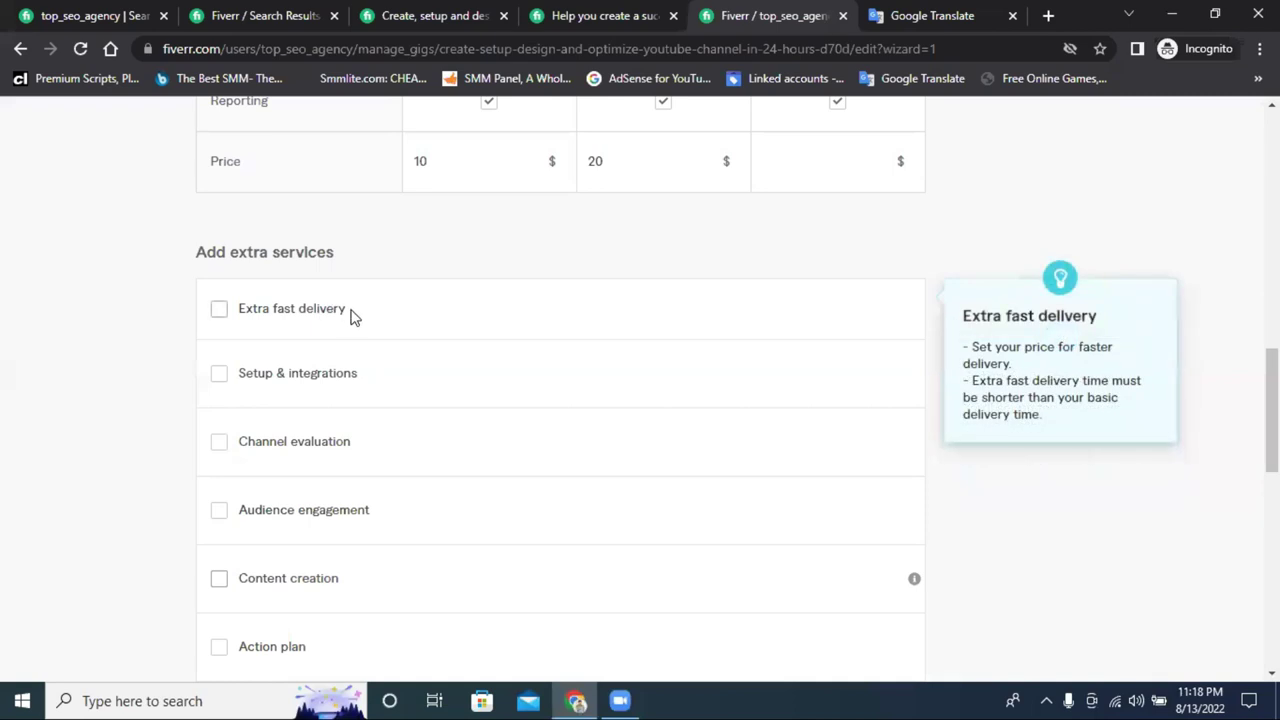
pyautogui.scroll(1, 459, 314)
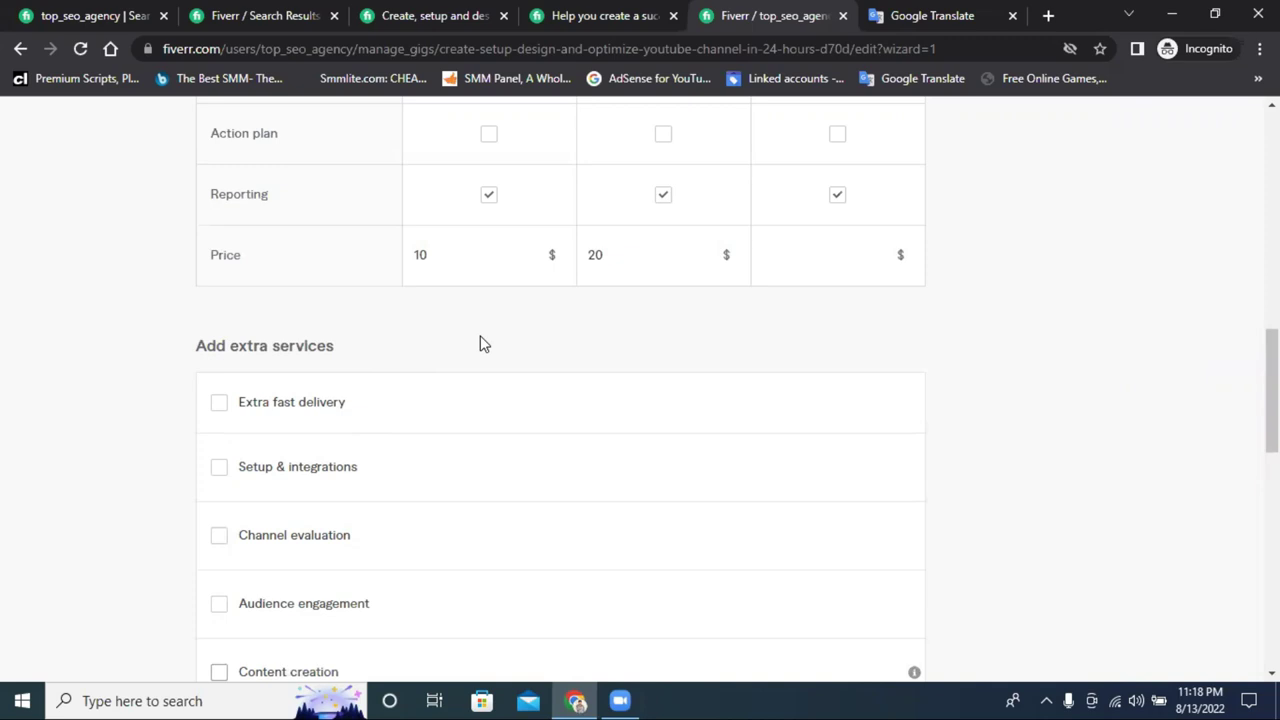
pyautogui.moveTo(217, 406)
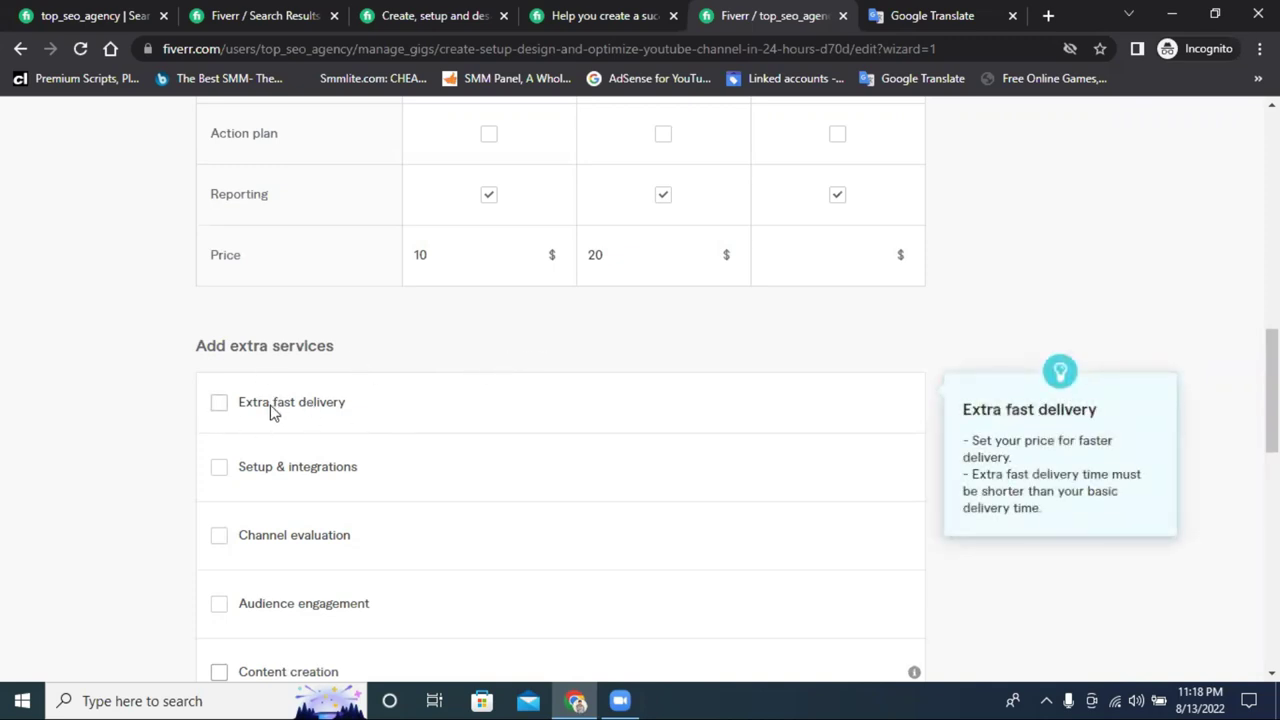
pyautogui.scroll(-1, 431, 397)
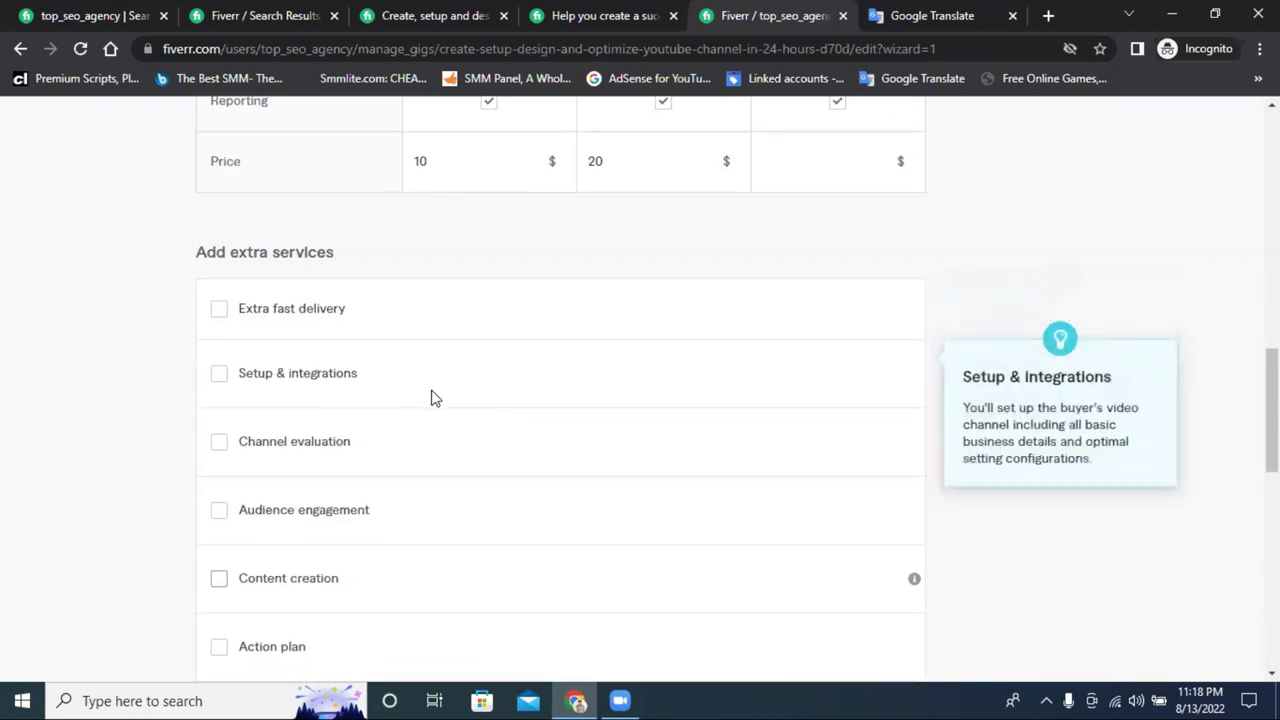
pyautogui.scroll(-3, 431, 397)
pyautogui.scroll(6, 814, 289)
pyautogui.scroll(-6, 686, 373)
# Set the Premium package price to $30
pyautogui.click(833, 535)
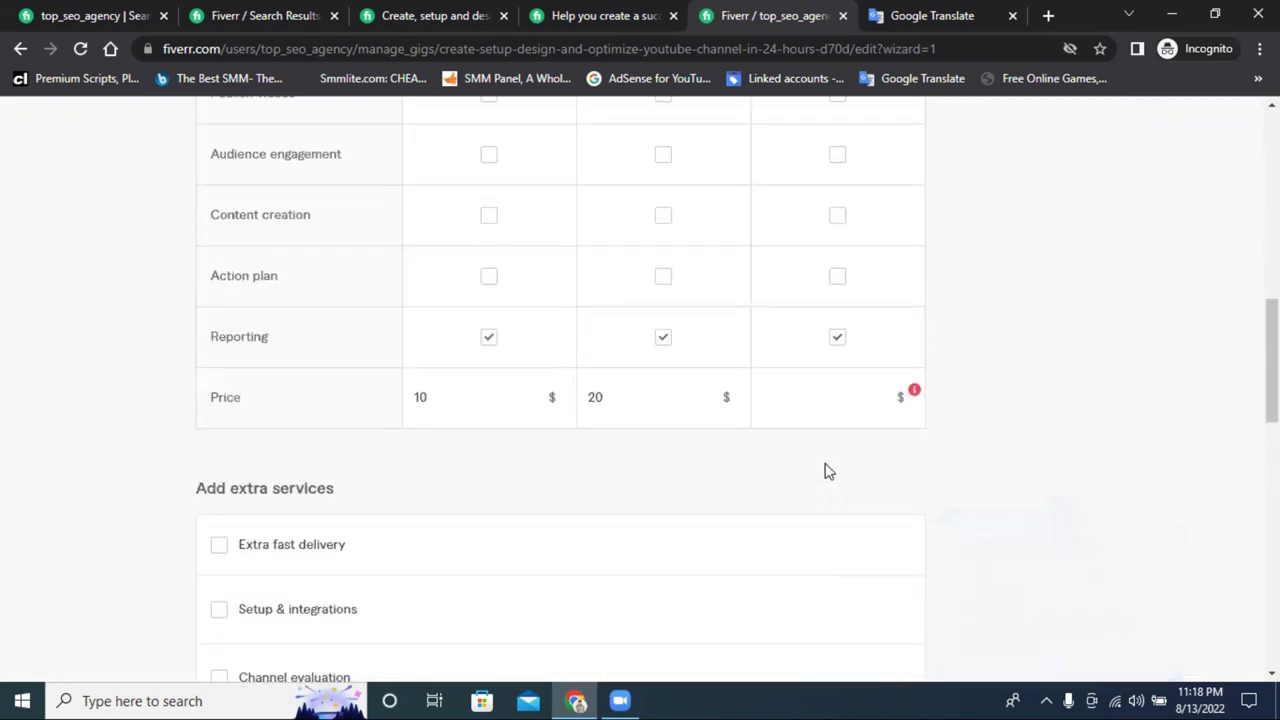
pyautogui.click(879, 397)
pyautogui.write('10')
pyautogui.click(880, 393)
pyautogui.click(880, 393)
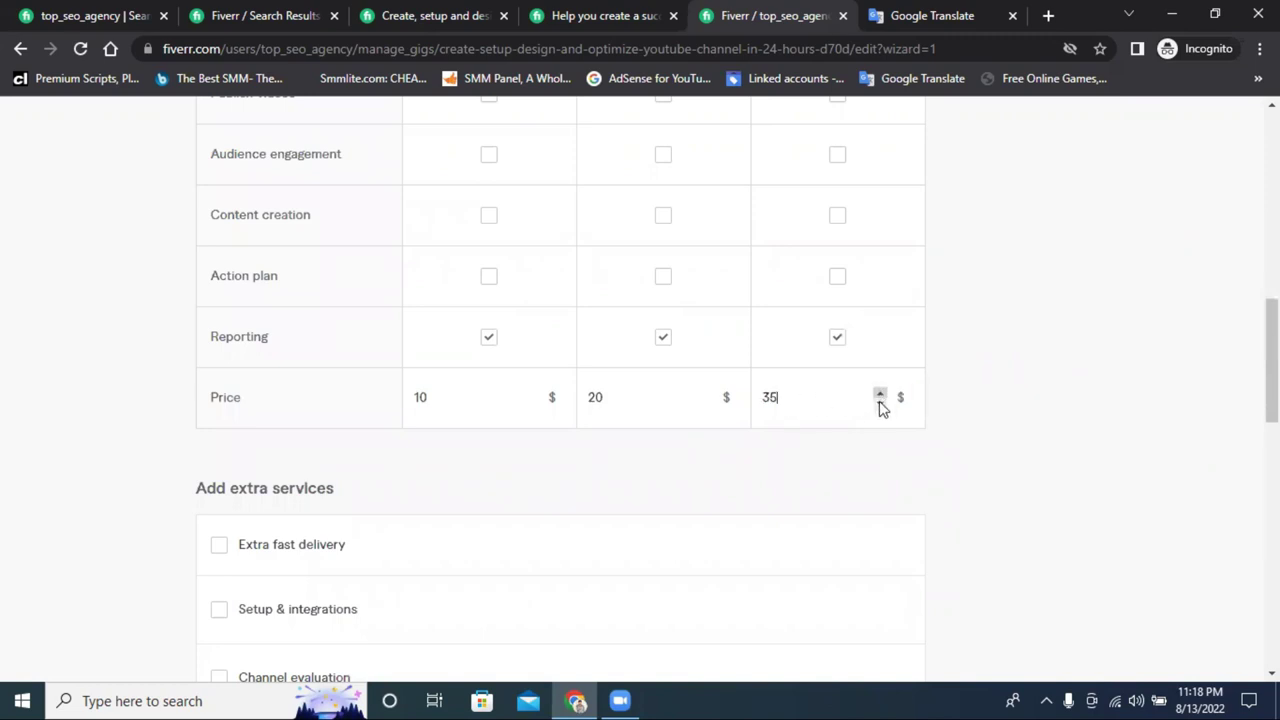
pyautogui.scroll(5, 879, 404)
pyautogui.doubleClick(769, 397)
pyautogui.write('40')
pyautogui.write('3')
# Check the packages, save the pricing section and continue, and reopen the Pricing section
pyautogui.scroll(6, 860, 388)
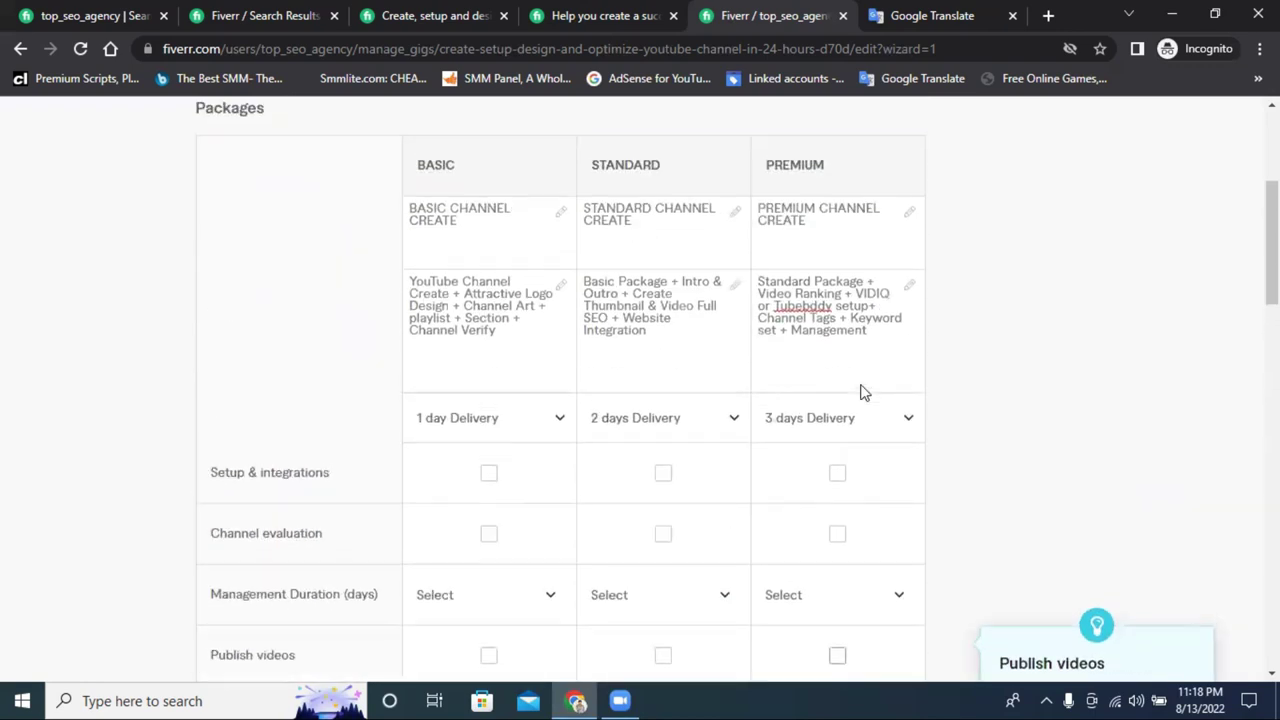
pyautogui.scroll(-15, 920, 400)
pyautogui.click(835, 489)
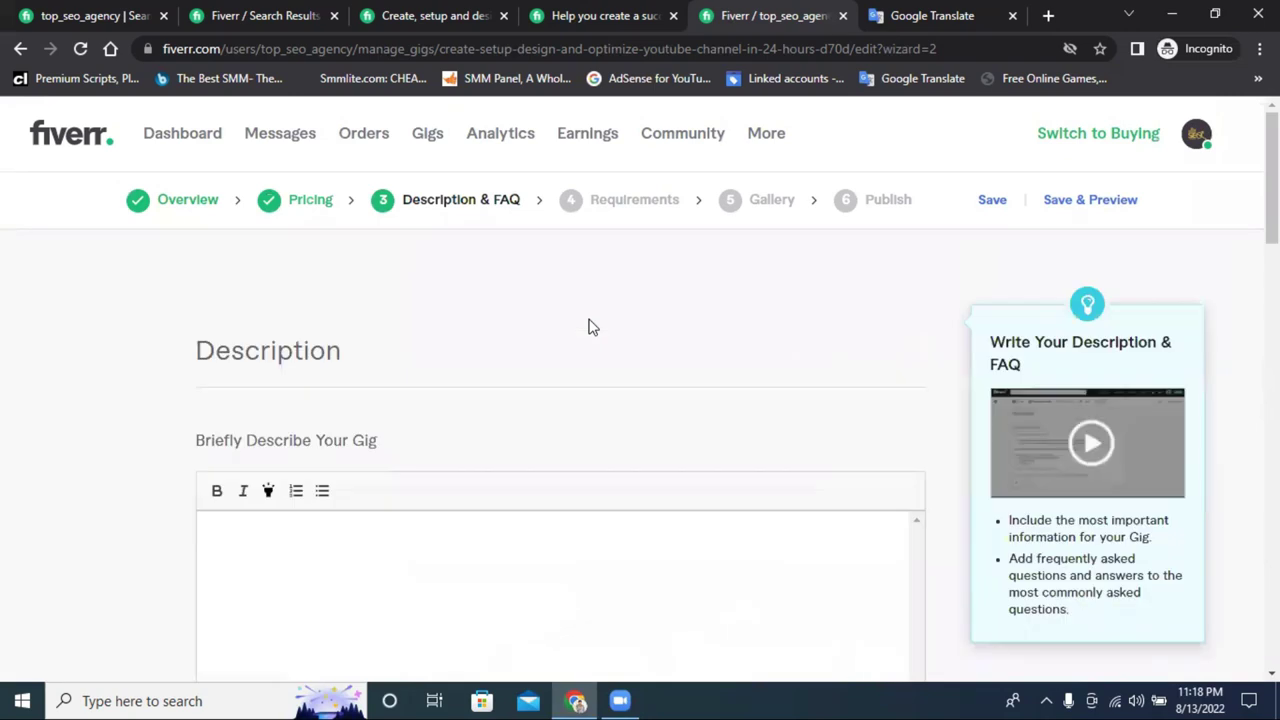
pyautogui.click(309, 208)
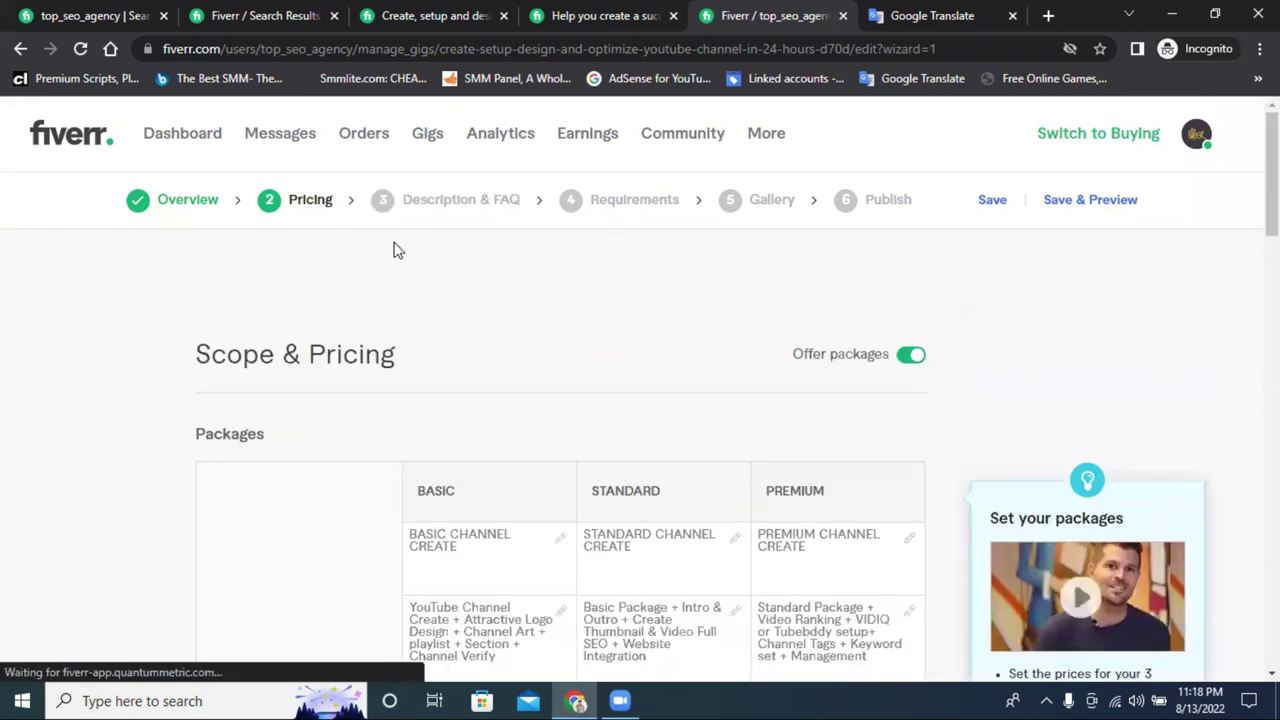
# Refresh the seller profile, show its draft gigs and open the draft about creating, setting up, designing and optimizing a YouTube channel
pyautogui.click(106, 12)
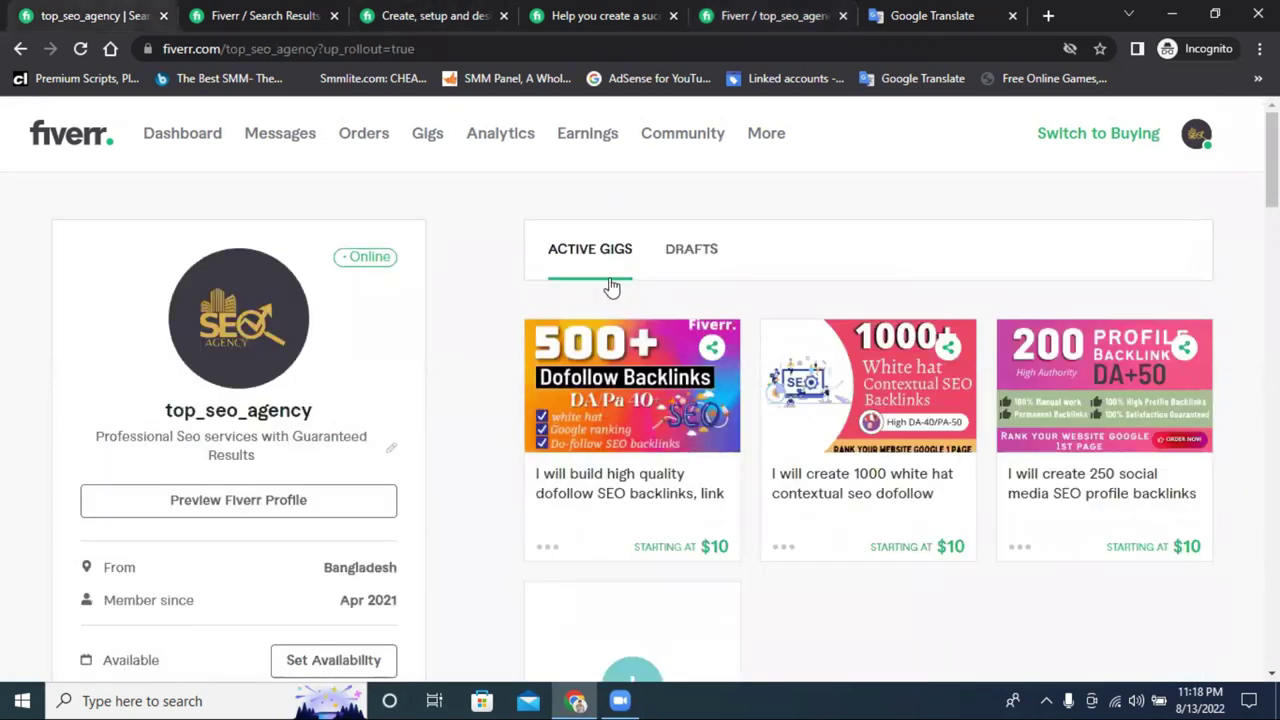
pyautogui.click(690, 250)
pyautogui.scroll(-2, 683, 262)
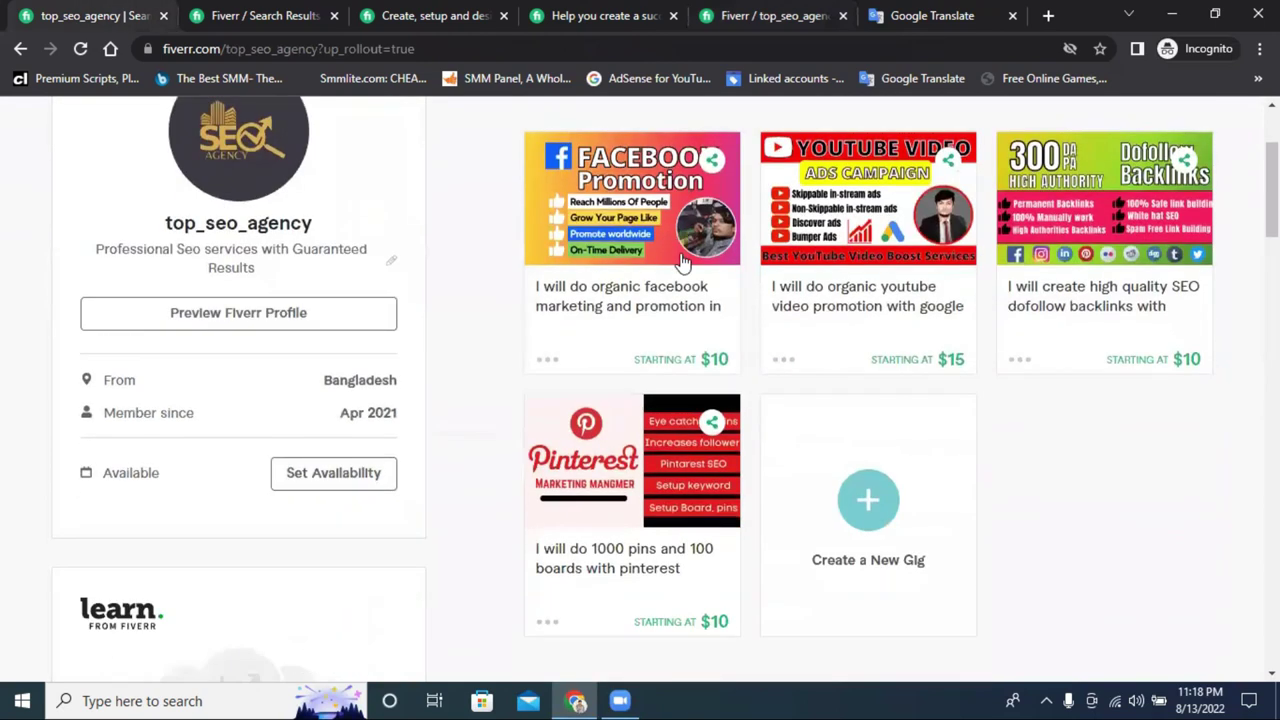
pyautogui.click(80, 48)
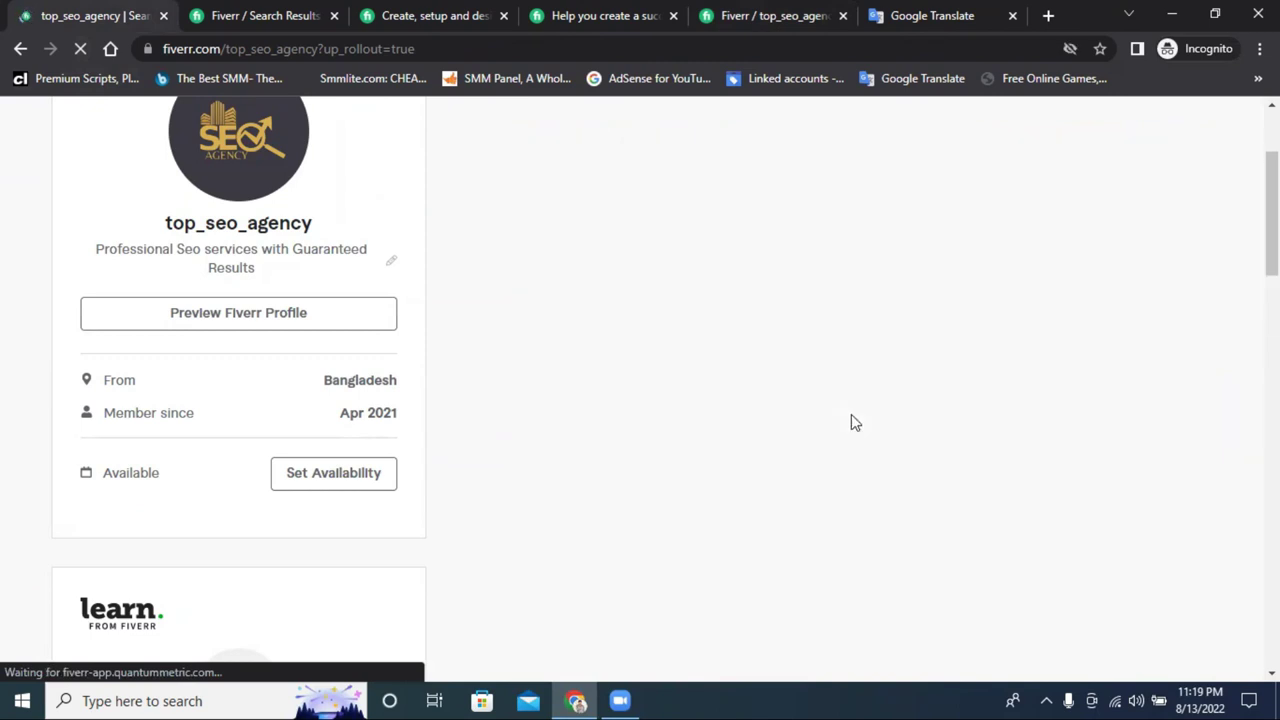
pyautogui.scroll(-1, 849, 426)
pyautogui.scroll(2, 849, 430)
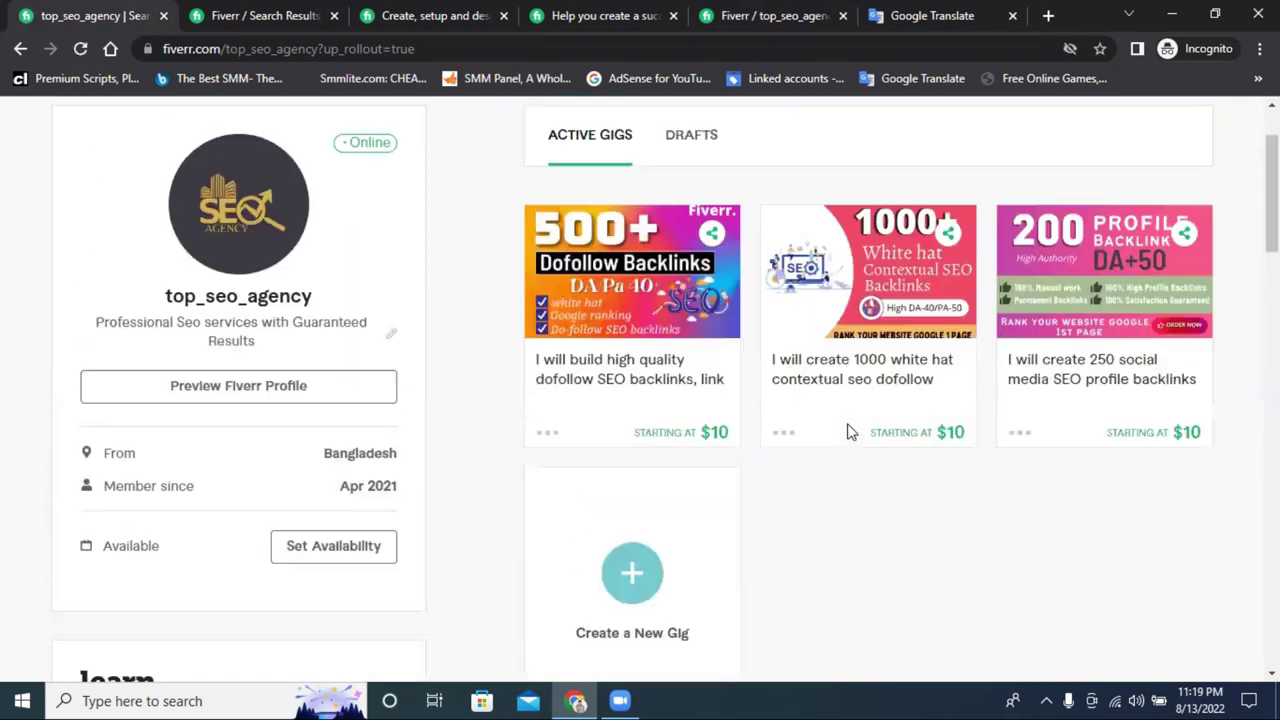
pyautogui.click(683, 165)
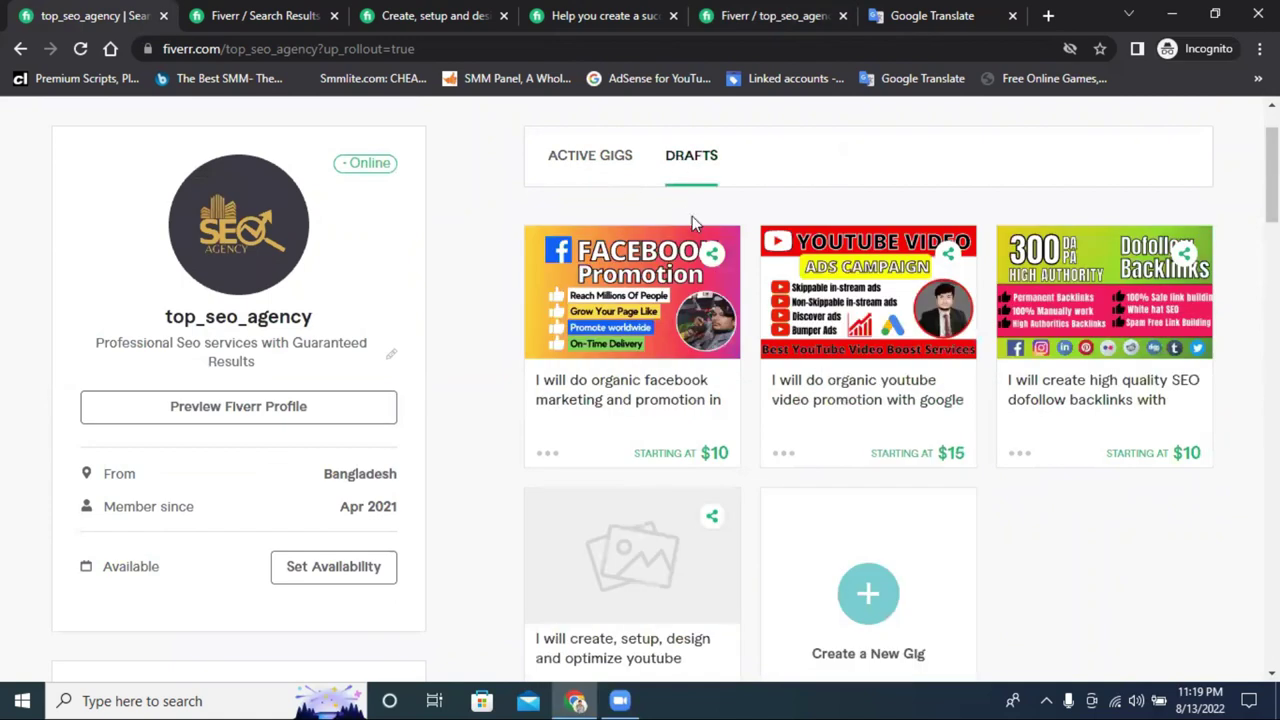
pyautogui.scroll(-3, 760, 417)
pyautogui.click(600, 372)
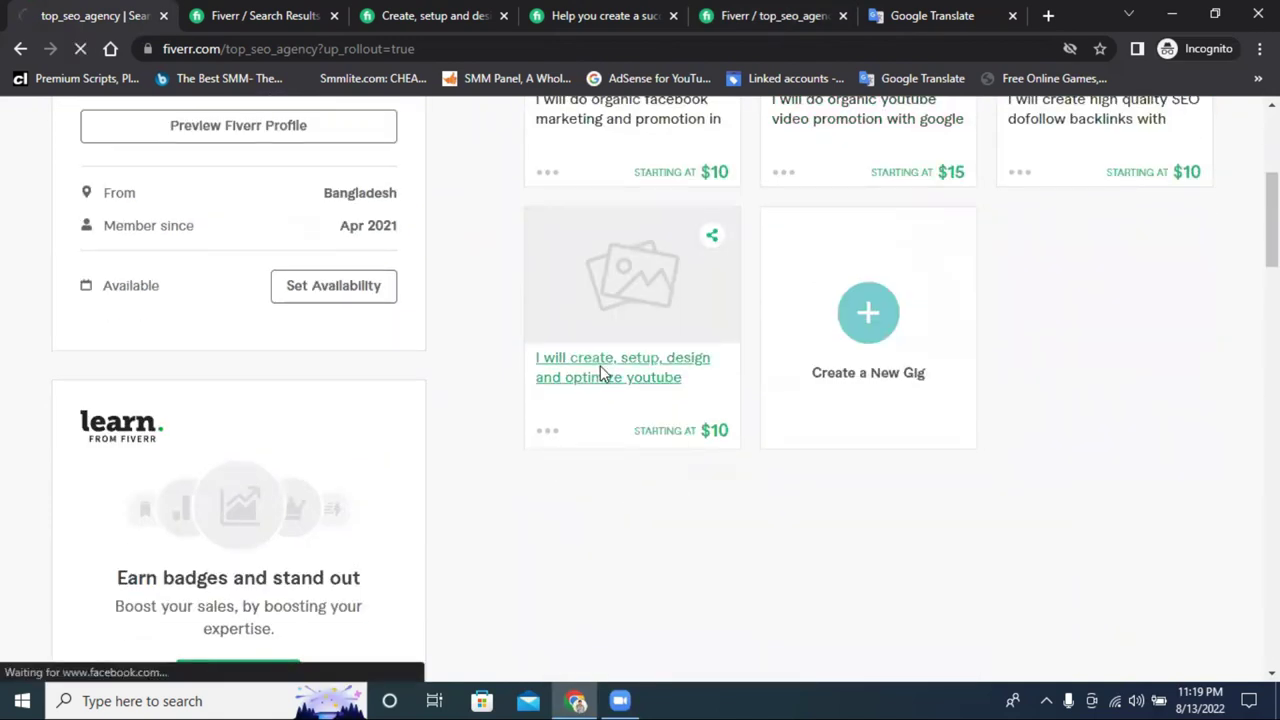
# Review the draft gig's public page, including the industry expertise, the package comparison and the Basic package details
pyautogui.scroll(-2, 600, 372)
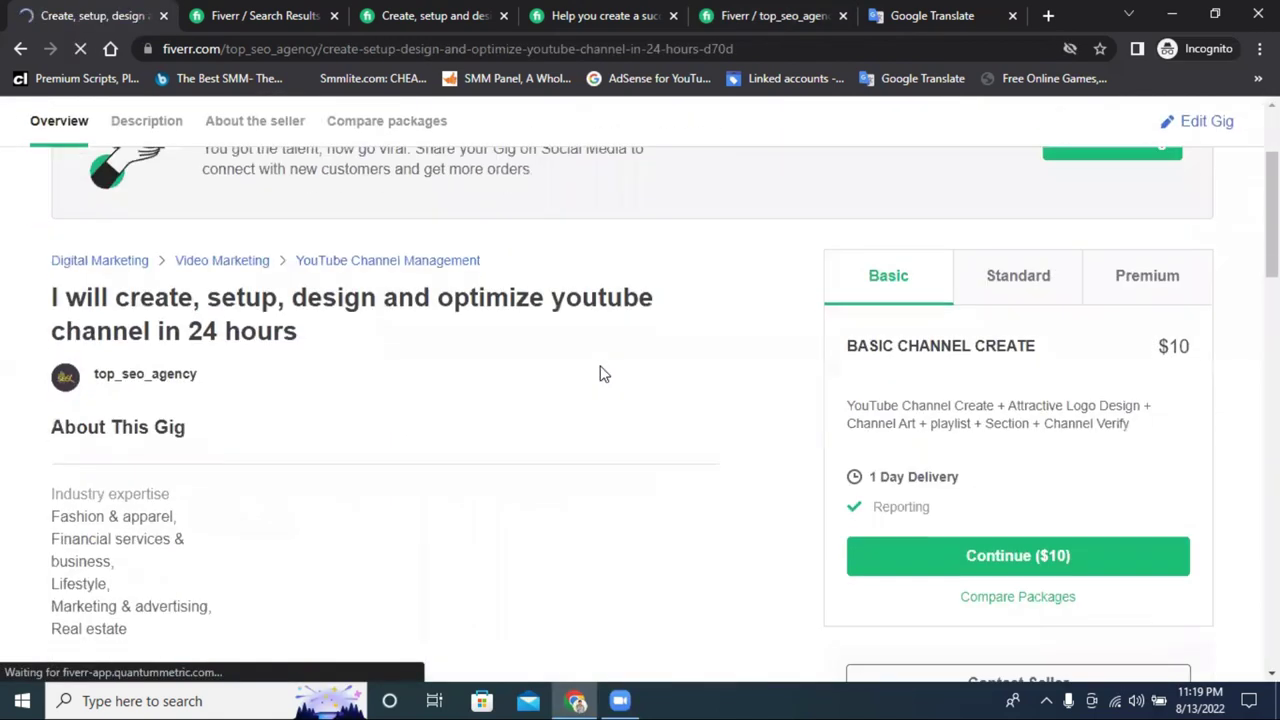
pyautogui.scroll(-3, 192, 310)
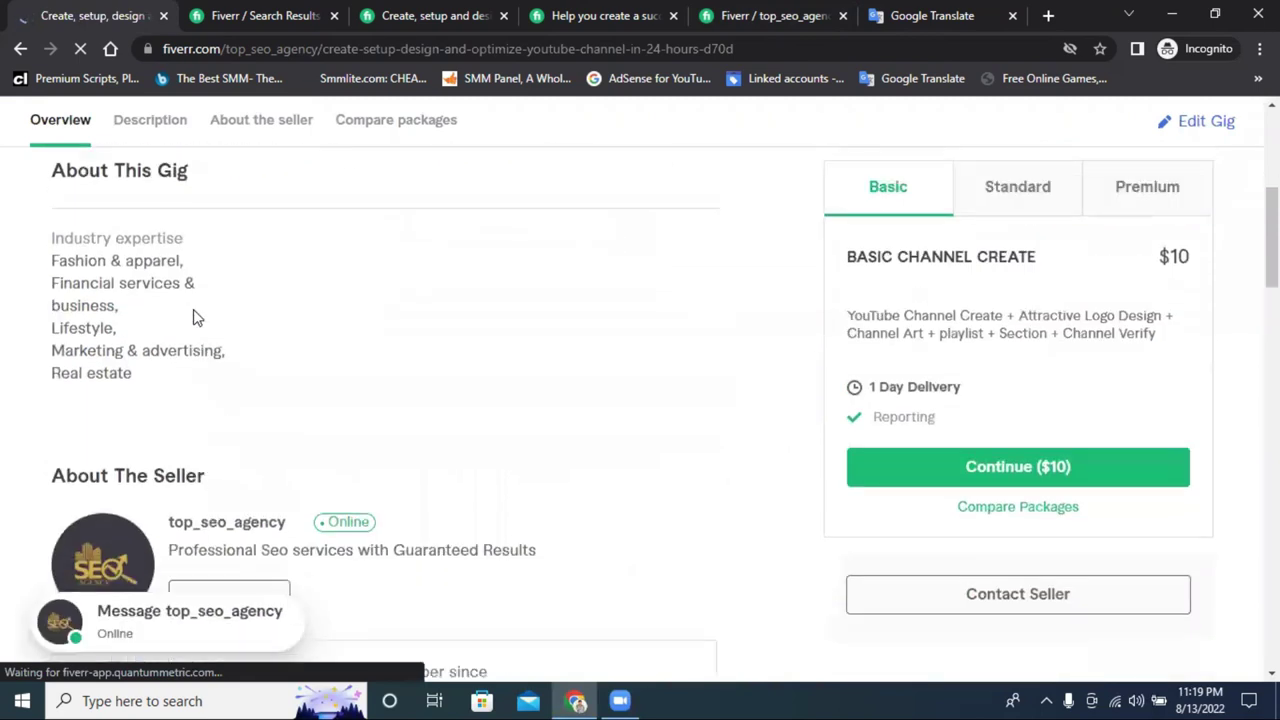
pyautogui.scroll(3, 314, 300)
pyautogui.scroll(-10, 703, 306)
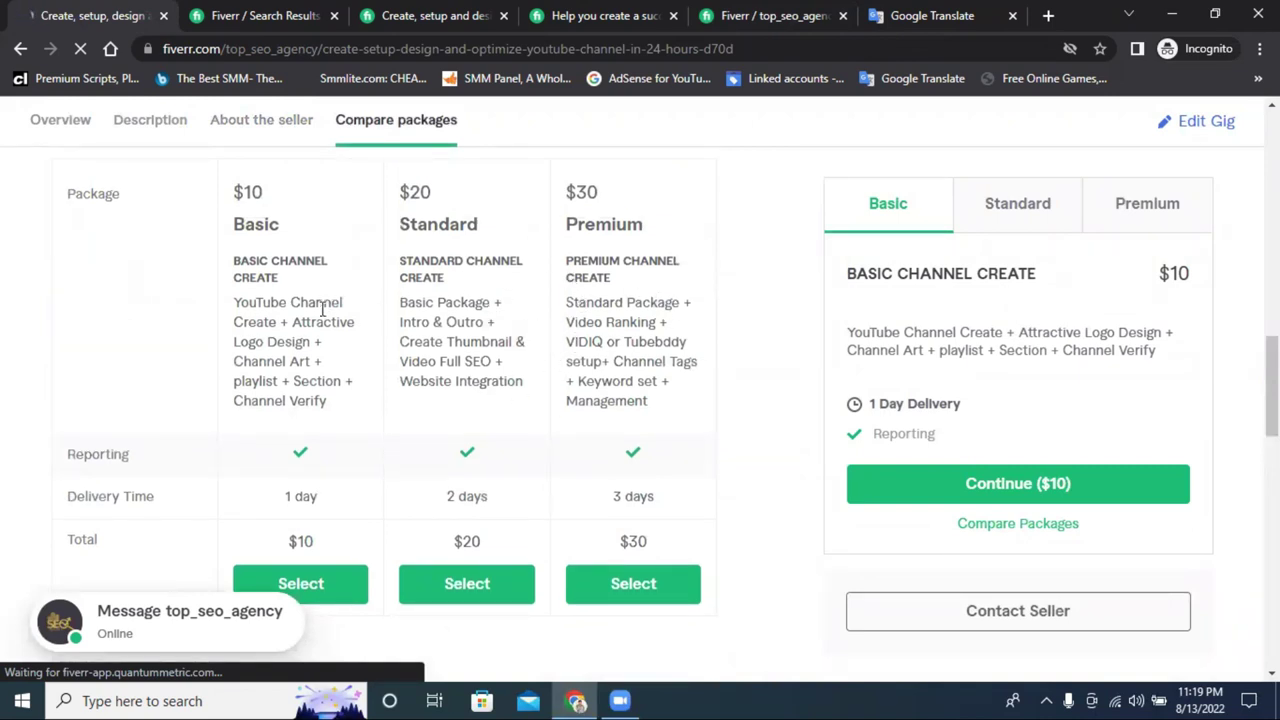
pyautogui.scroll(5, 728, 374)
pyautogui.scroll(5, 728, 374)
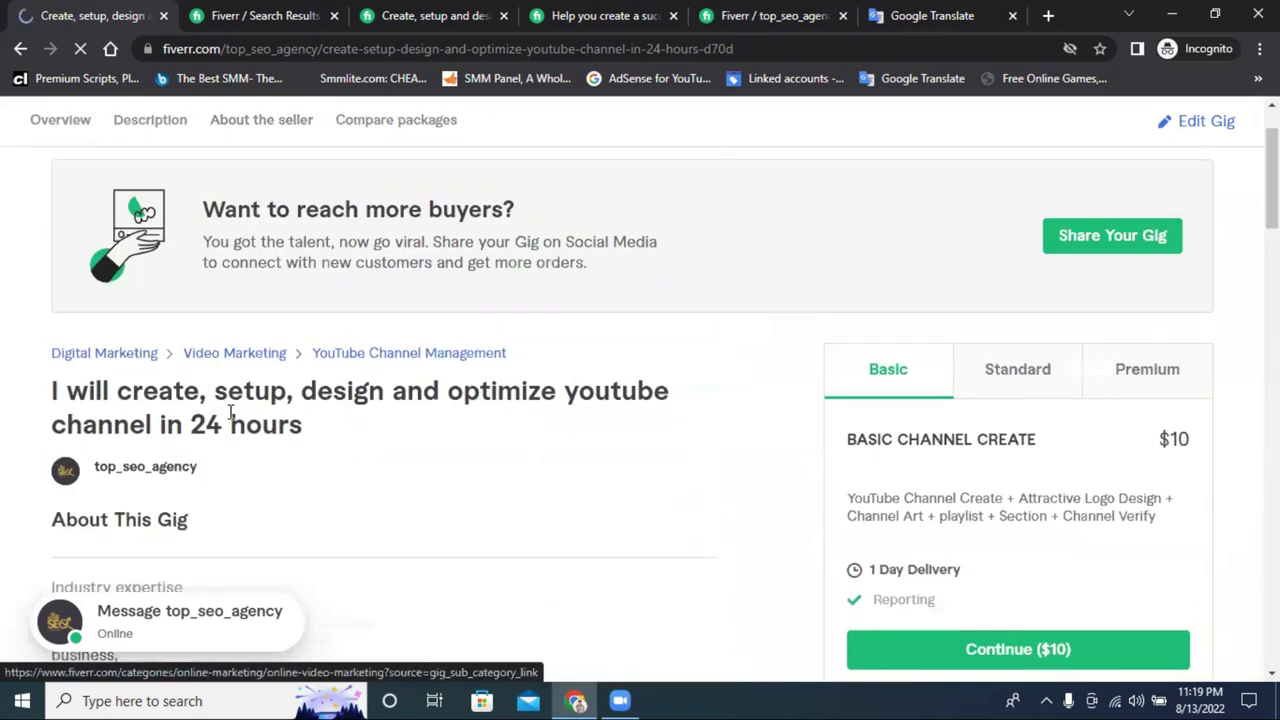
pyautogui.scroll(-2, 940, 430)
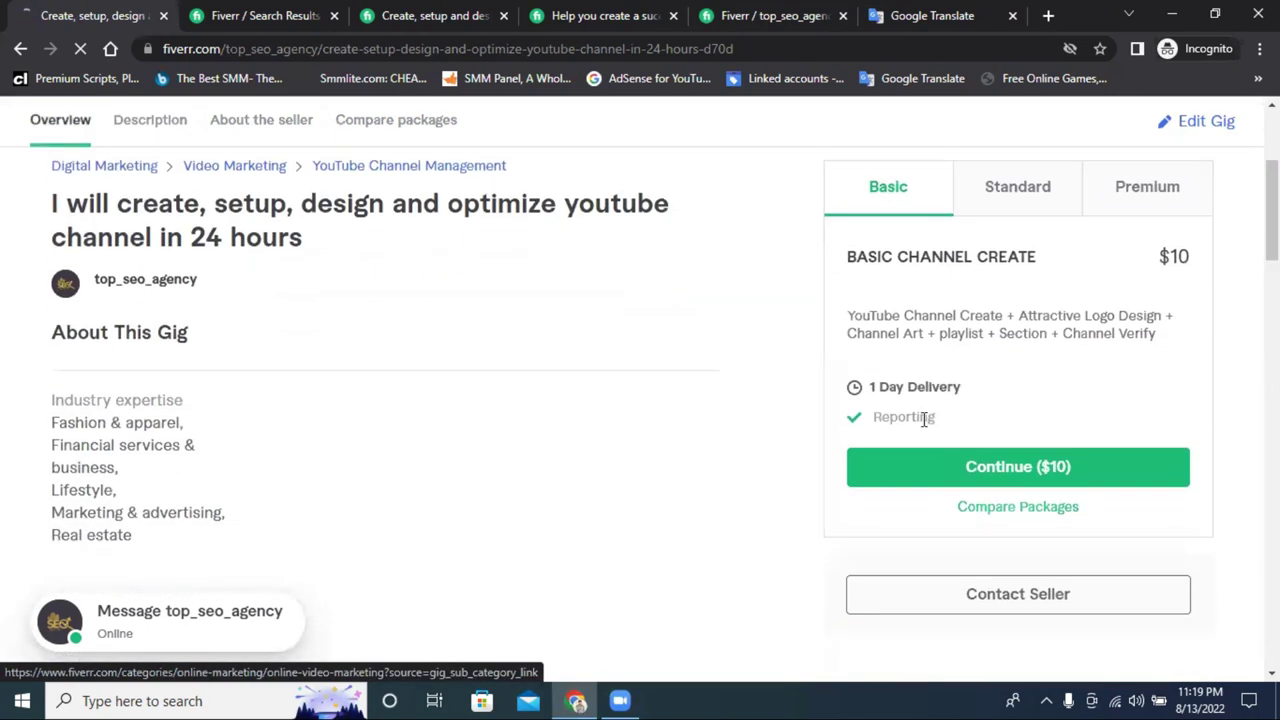
# Return to the gig editor, check the pricing section, then save it and continue to Description & FAQ
pyautogui.click(757, 8)
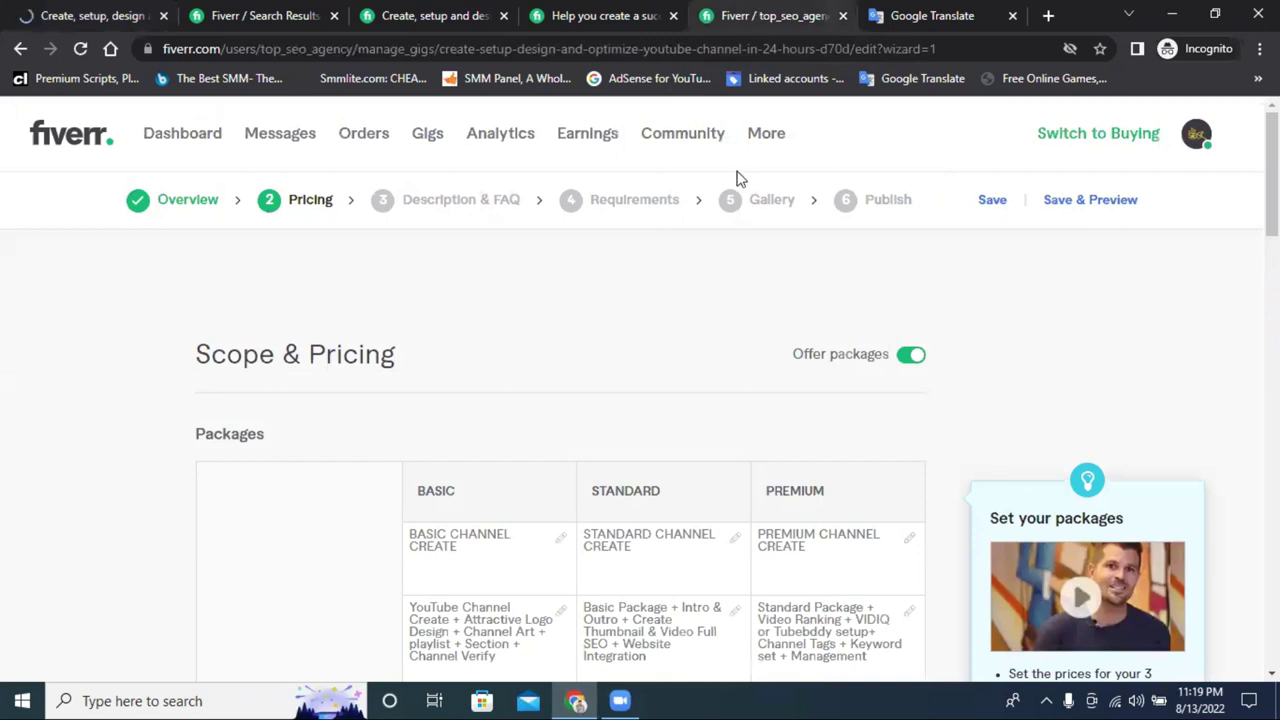
pyautogui.scroll(-8, 709, 346)
pyautogui.scroll(10, 680, 330)
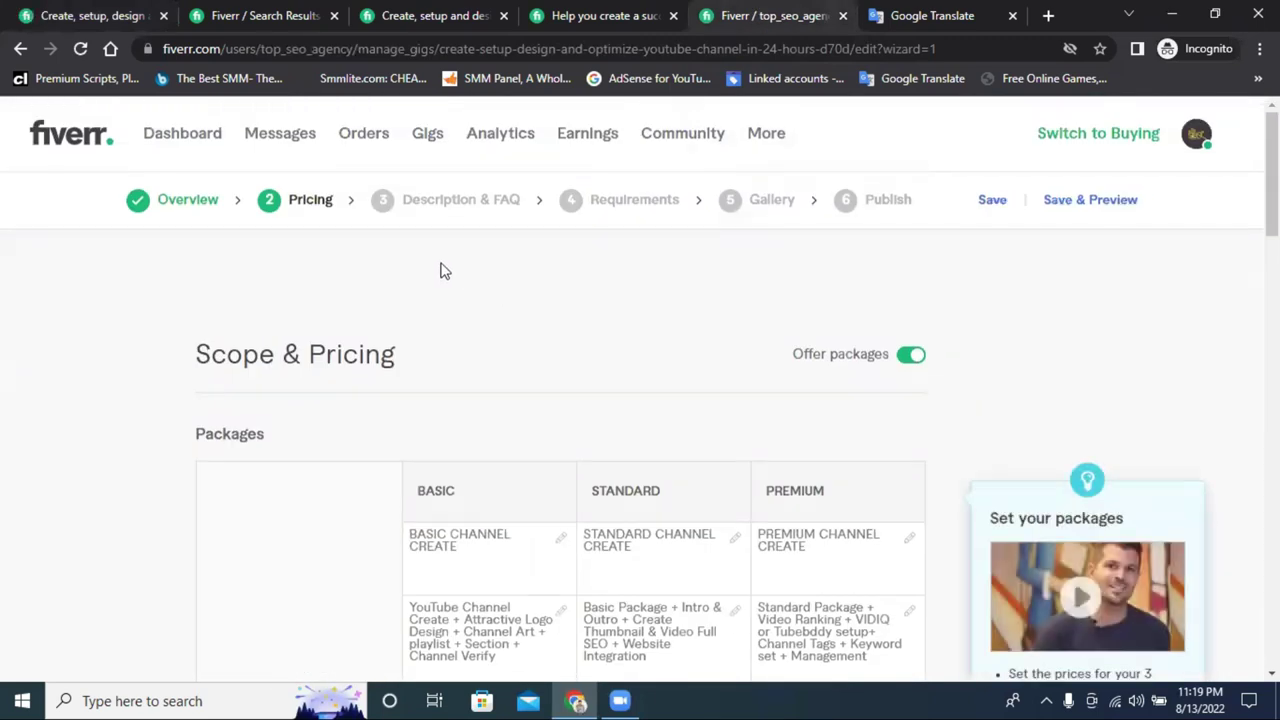
pyautogui.scroll(-4, 633, 267)
pyautogui.scroll(-6, 711, 288)
pyautogui.scroll(3, 714, 291)
pyautogui.scroll(-2, 714, 293)
pyautogui.scroll(-5, 714, 292)
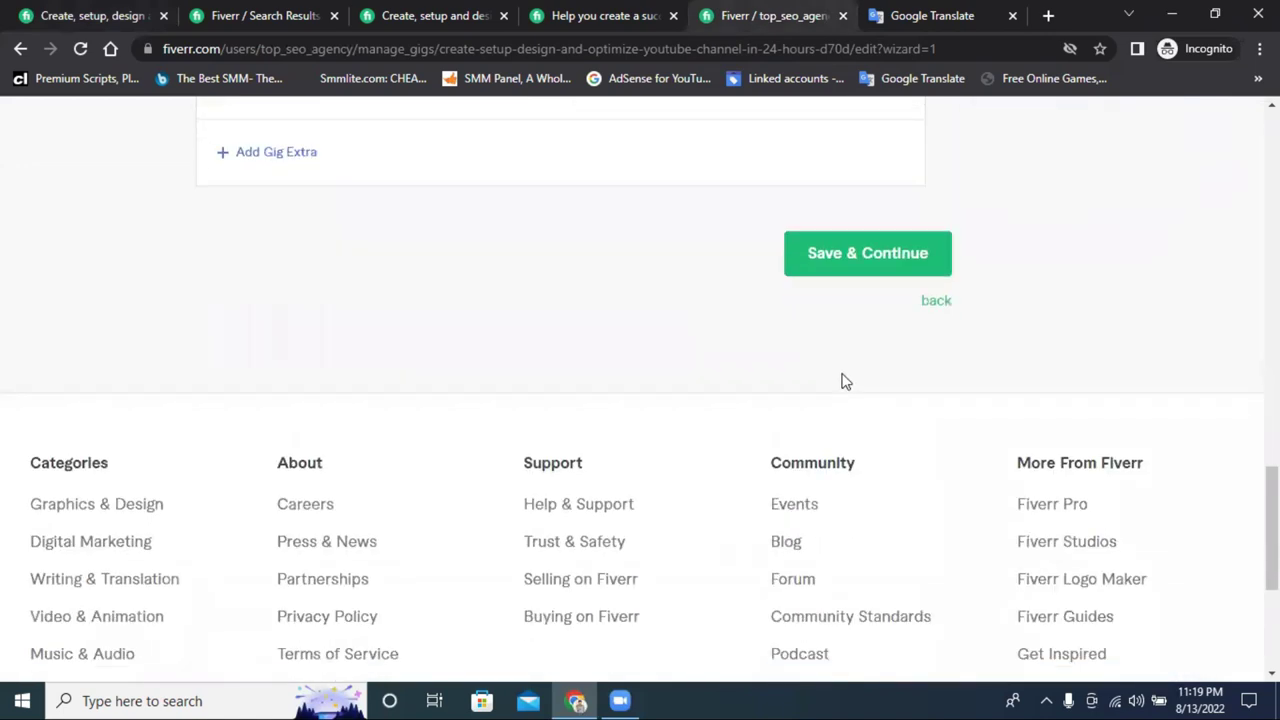
pyautogui.click(826, 254)
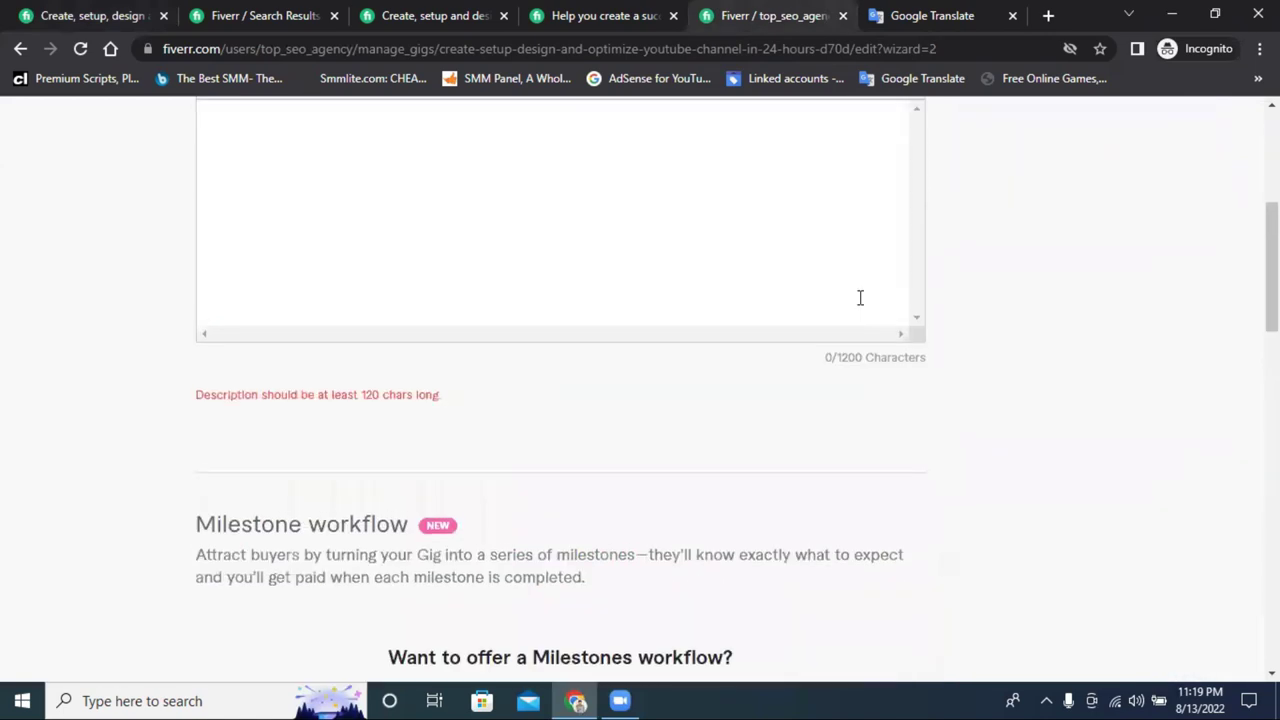
# Look over the empty gig description field and the Milestone workflow section of the Description & FAQ step
pyautogui.click(294, 498)
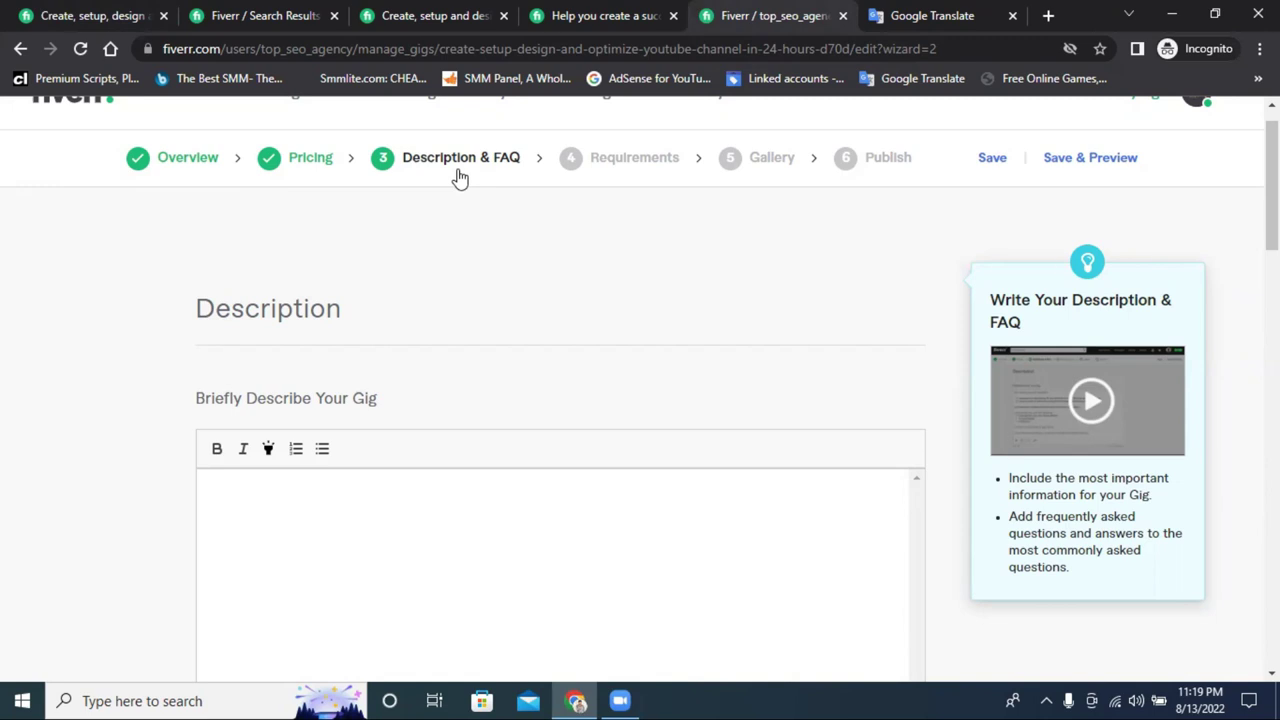
pyautogui.click(322, 597)
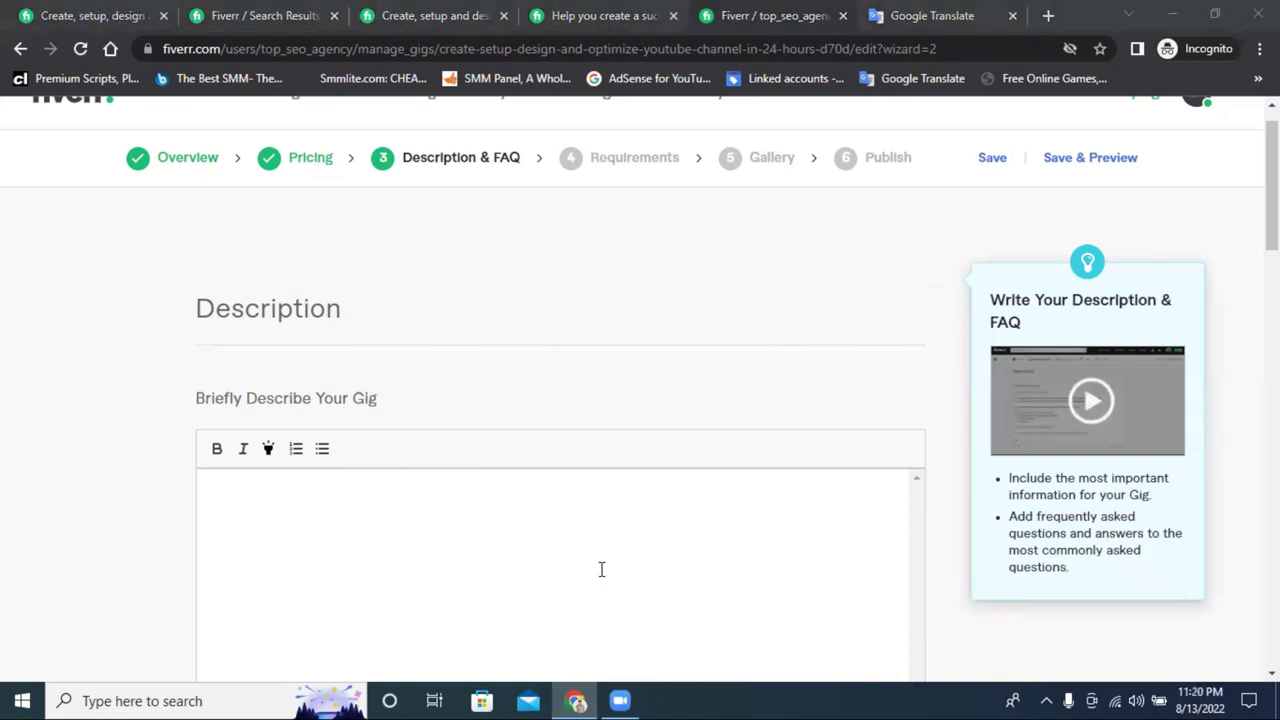
pyautogui.click(306, 571)
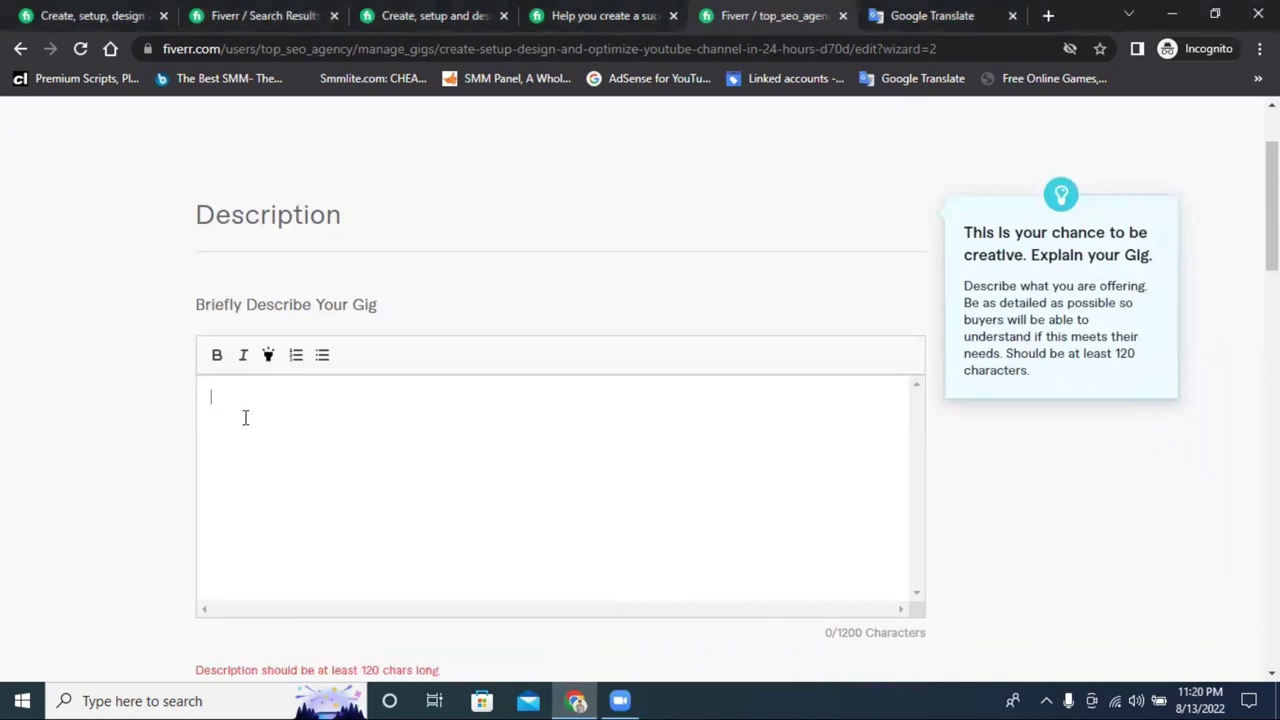
pyautogui.scroll(-2, 245, 417)
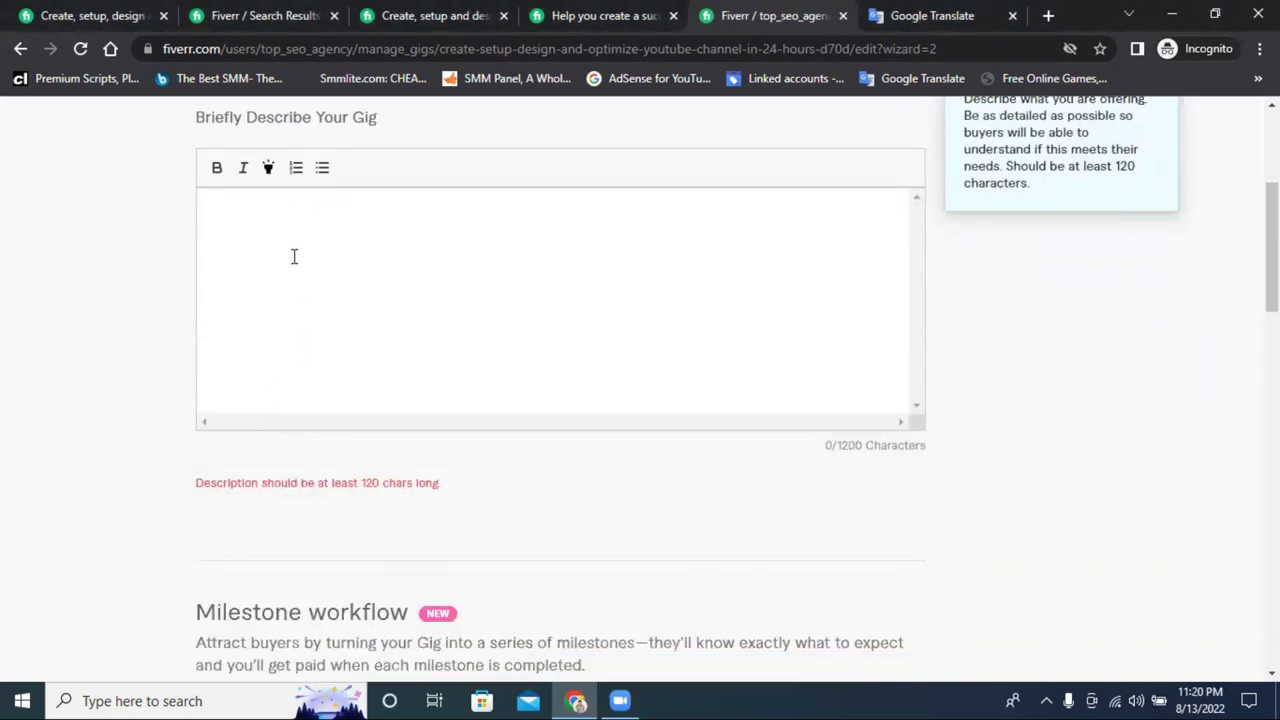
pyautogui.scroll(1, 294, 257)
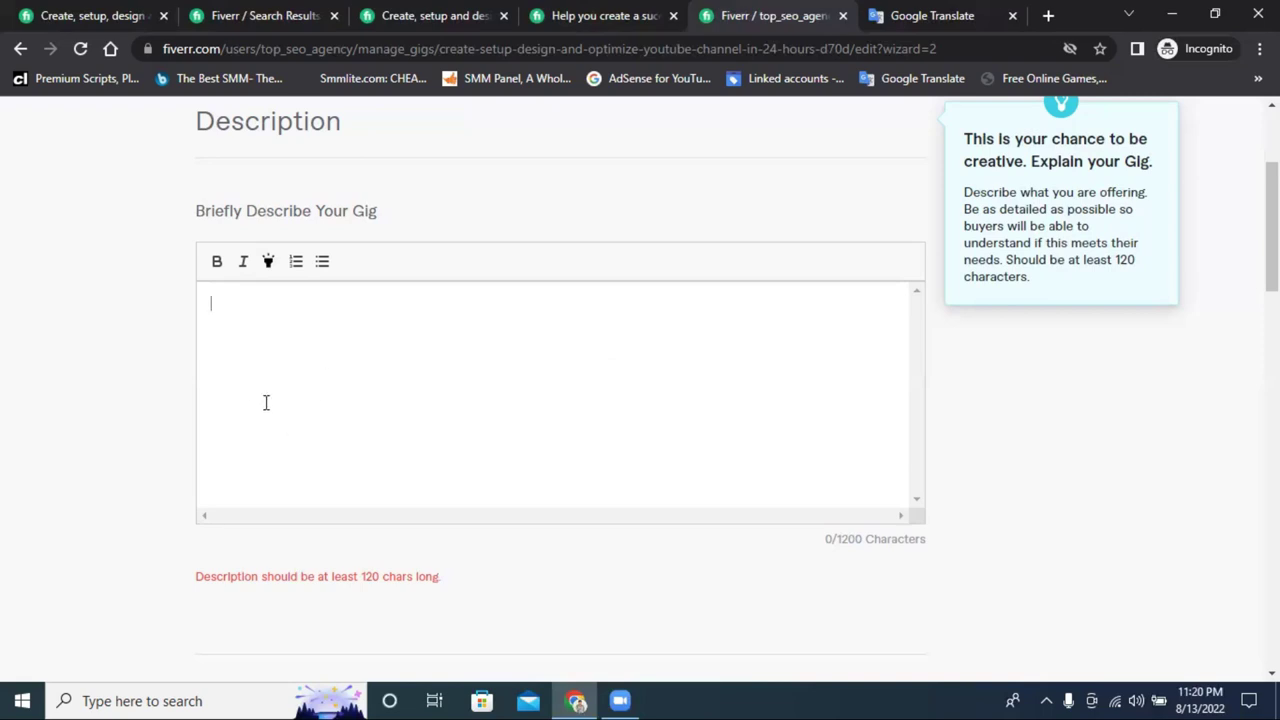
pyautogui.scroll(-1, 253, 430)
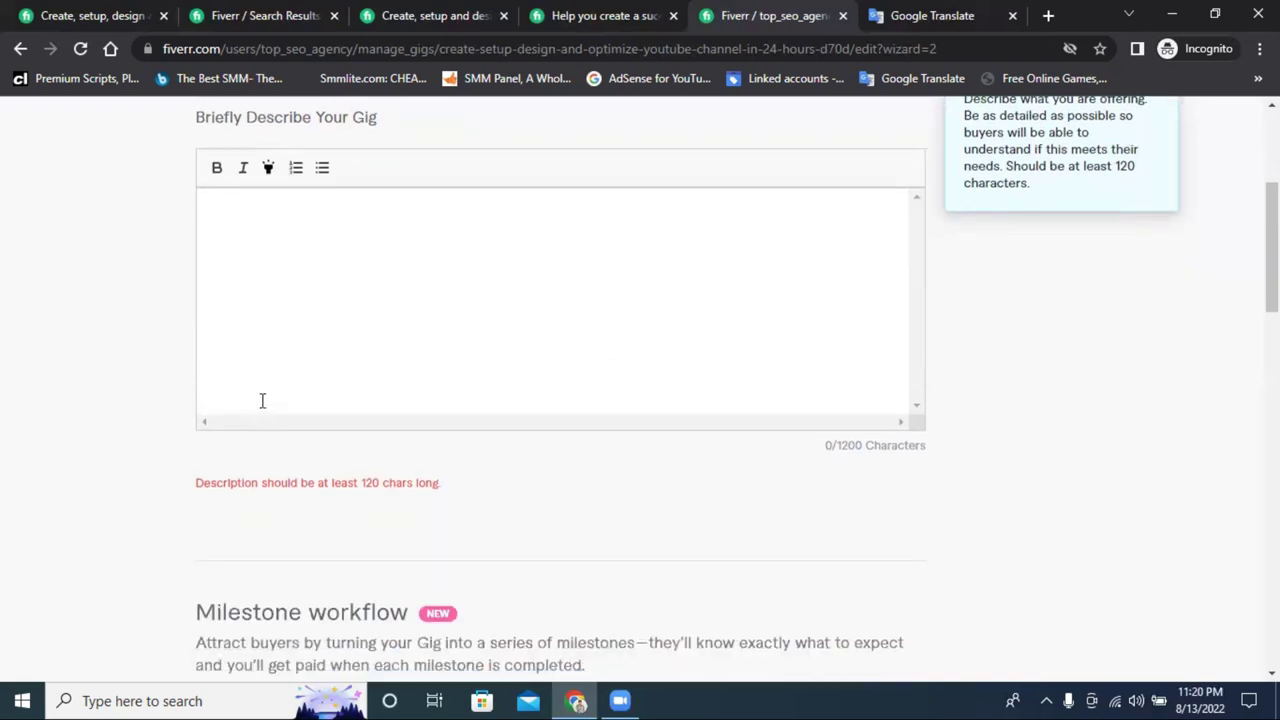
pyautogui.scroll(-2, 535, 315)
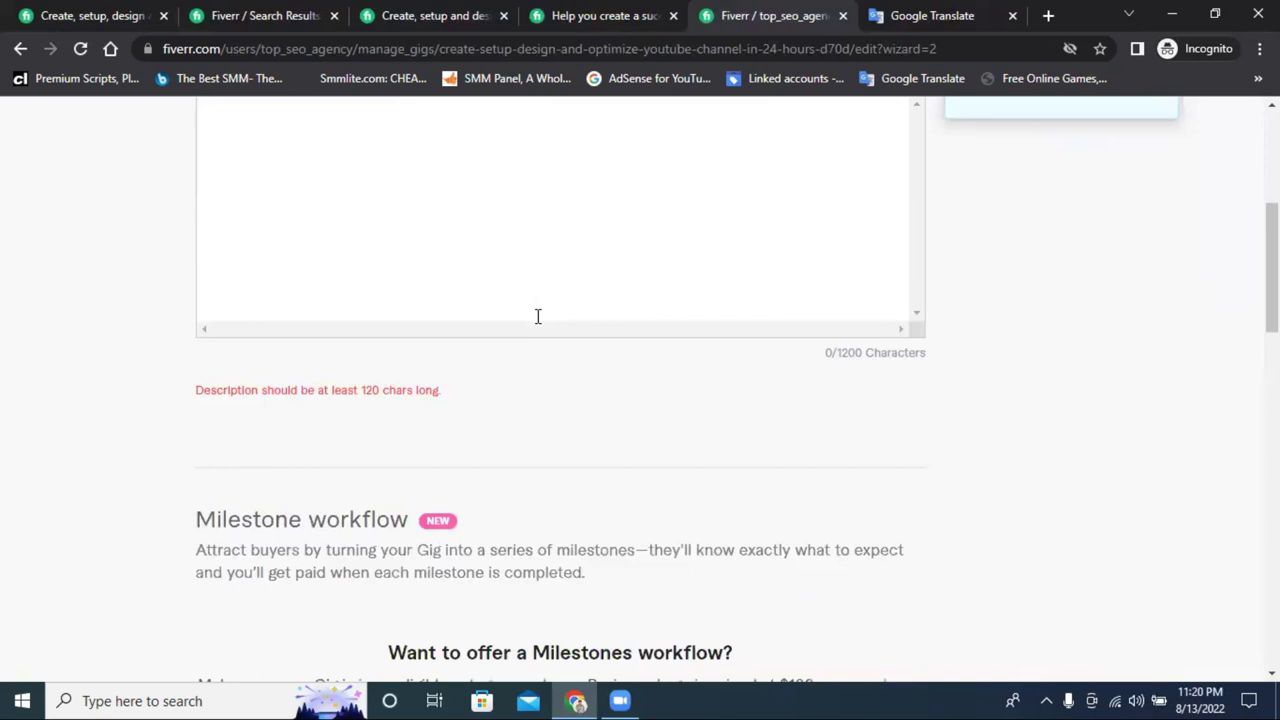
pyautogui.scroll(3, 431, 286)
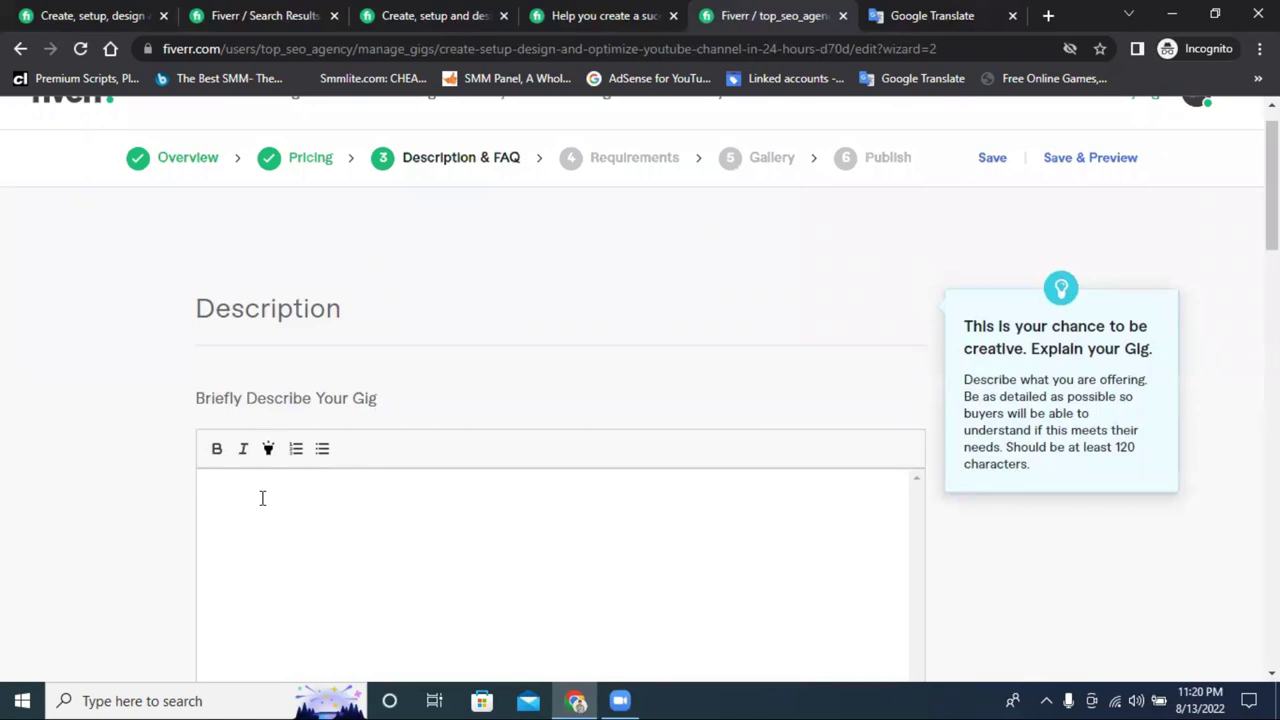
pyautogui.scroll(-1, 262, 497)
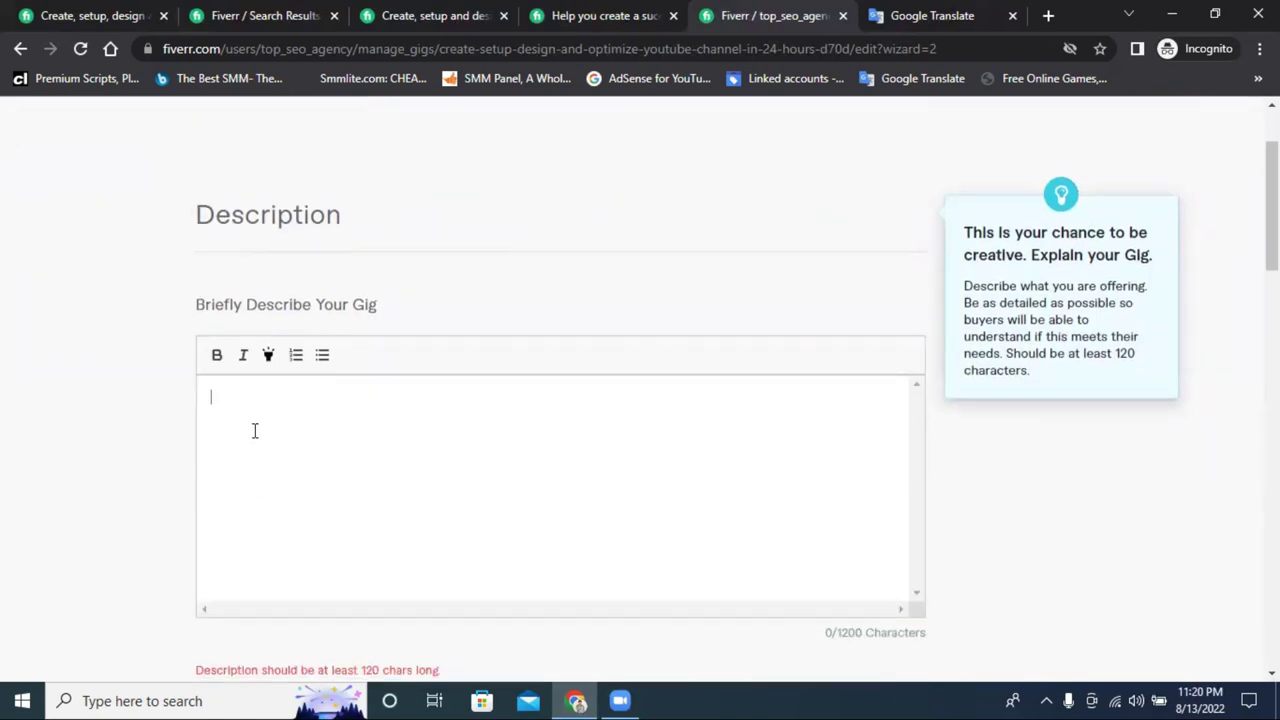
pyautogui.scroll(-1, 254, 431)
# Write "Welcome To My YouTube Channel Create Gig" as the opening line of the gig description, correcting the spelling of YouTube
pyautogui.click(230, 316)
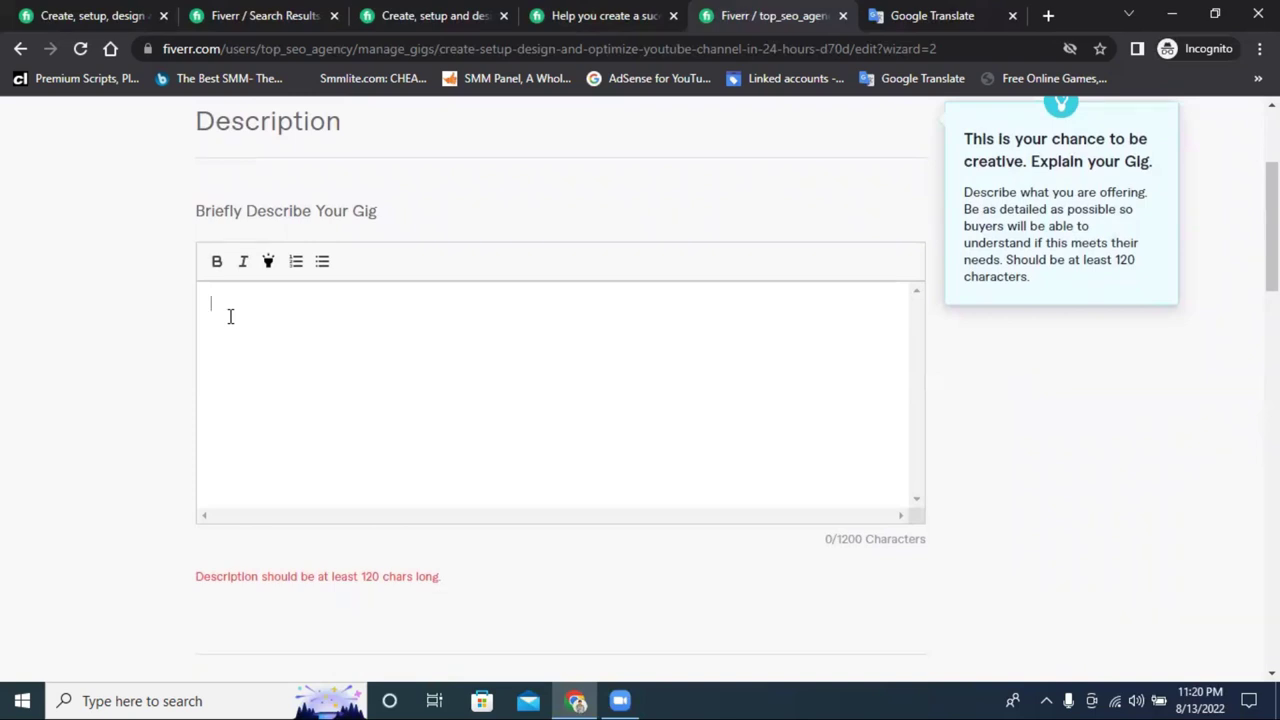
pyautogui.write('Welcome To ')
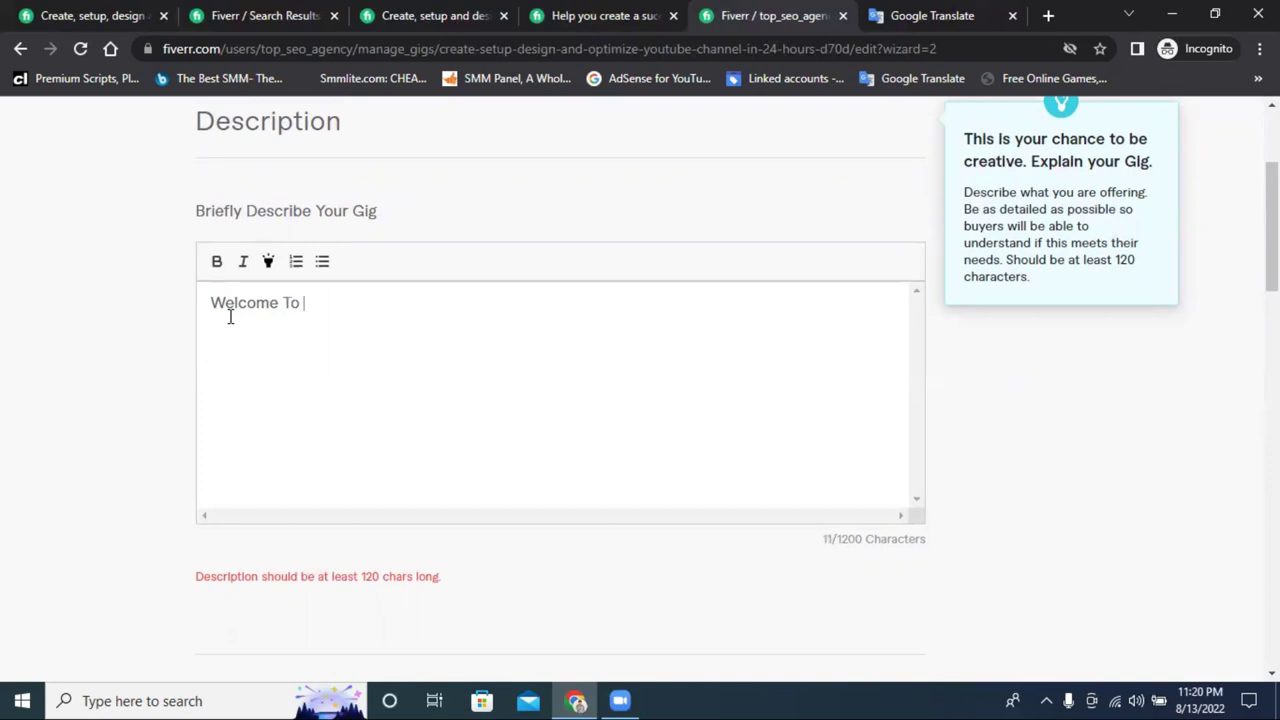
pyautogui.write('My Youtube')
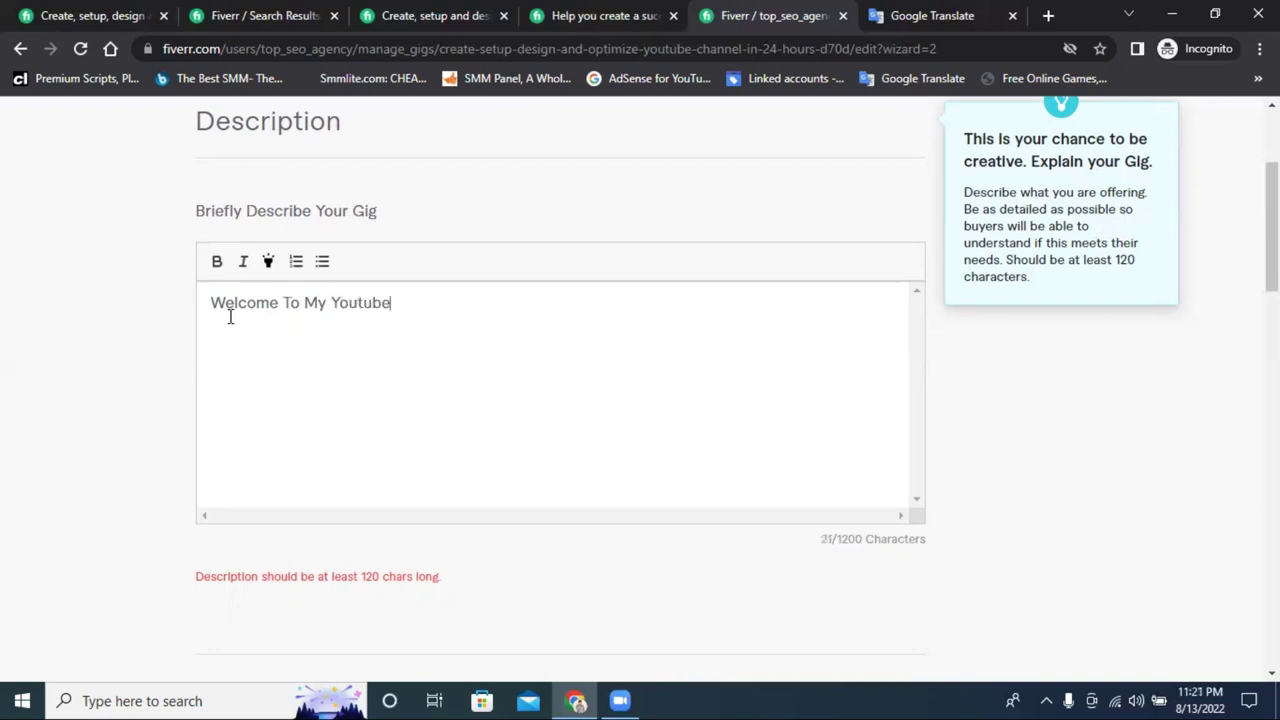
pyautogui.rightClick(365, 306)
pyautogui.click(412, 324)
pyautogui.write('Channel')
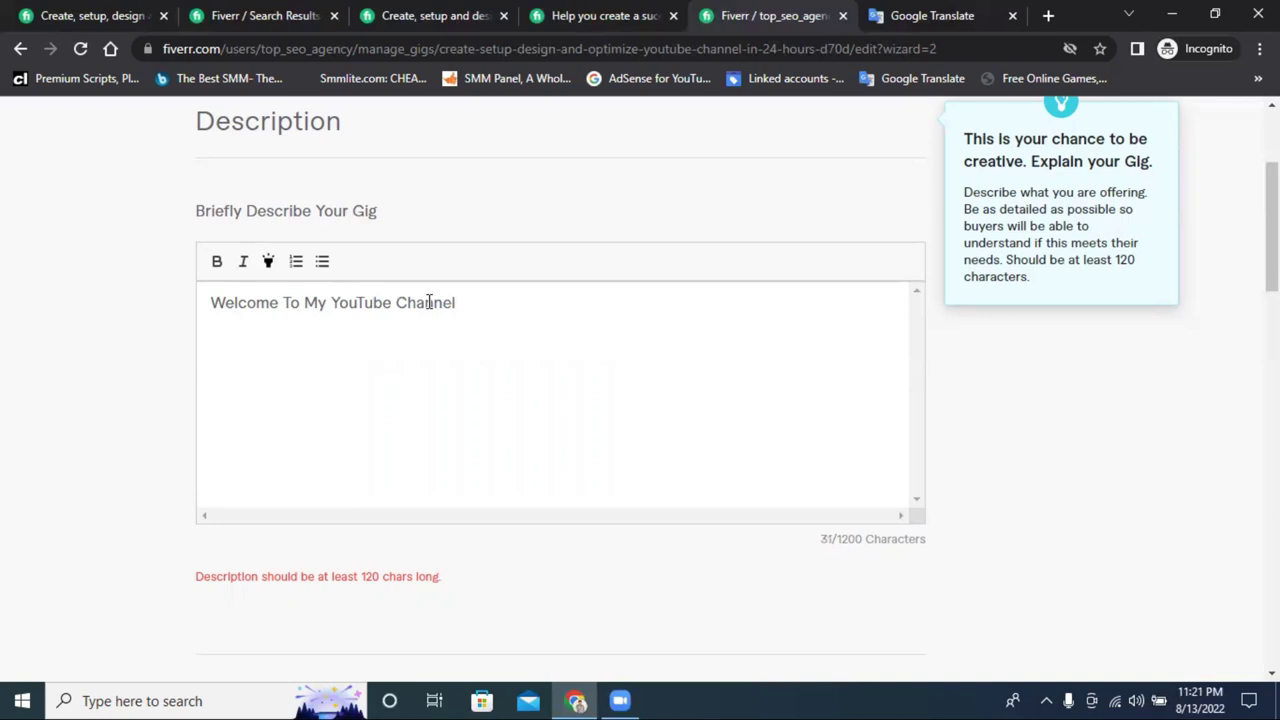
pyautogui.write(' Create Gig')
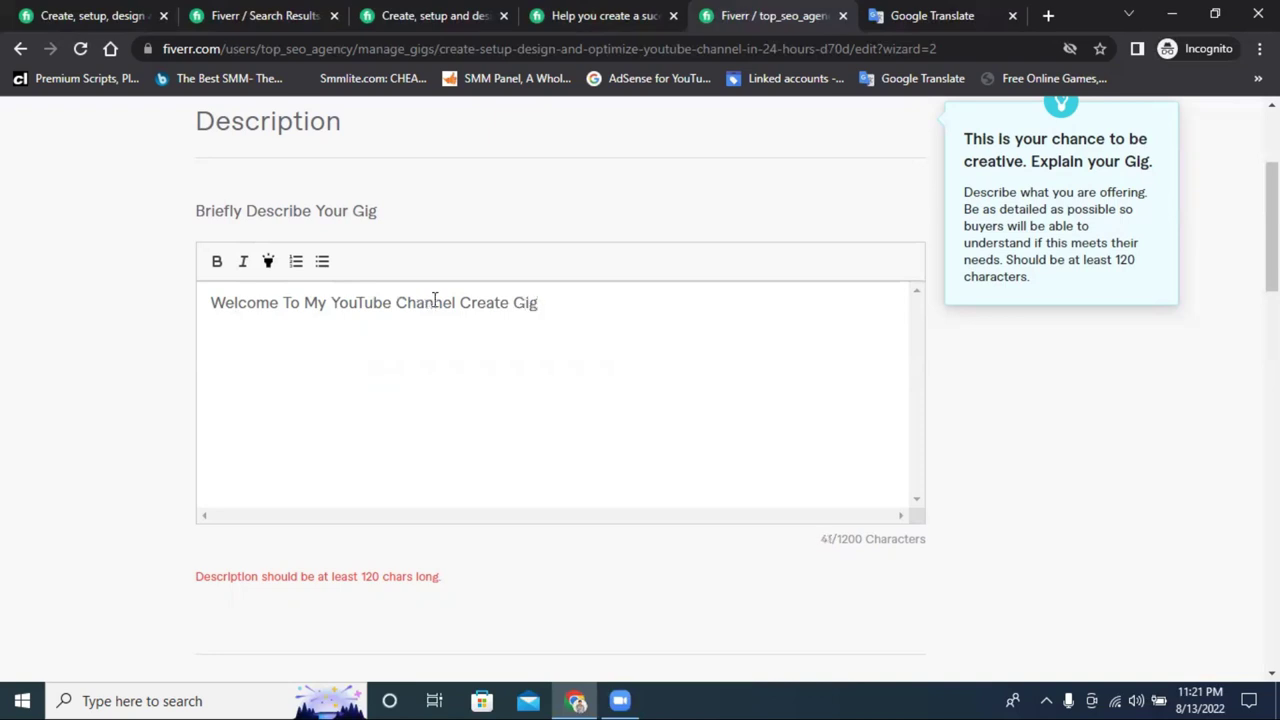
# Make the whole opening line of the description bold and highlighted
pyautogui.moveTo(540, 303); pyautogui.dragTo(519, 306)
pyautogui.click(562, 302)
pyautogui.moveTo(211, 302); pyautogui.dragTo(545, 303)
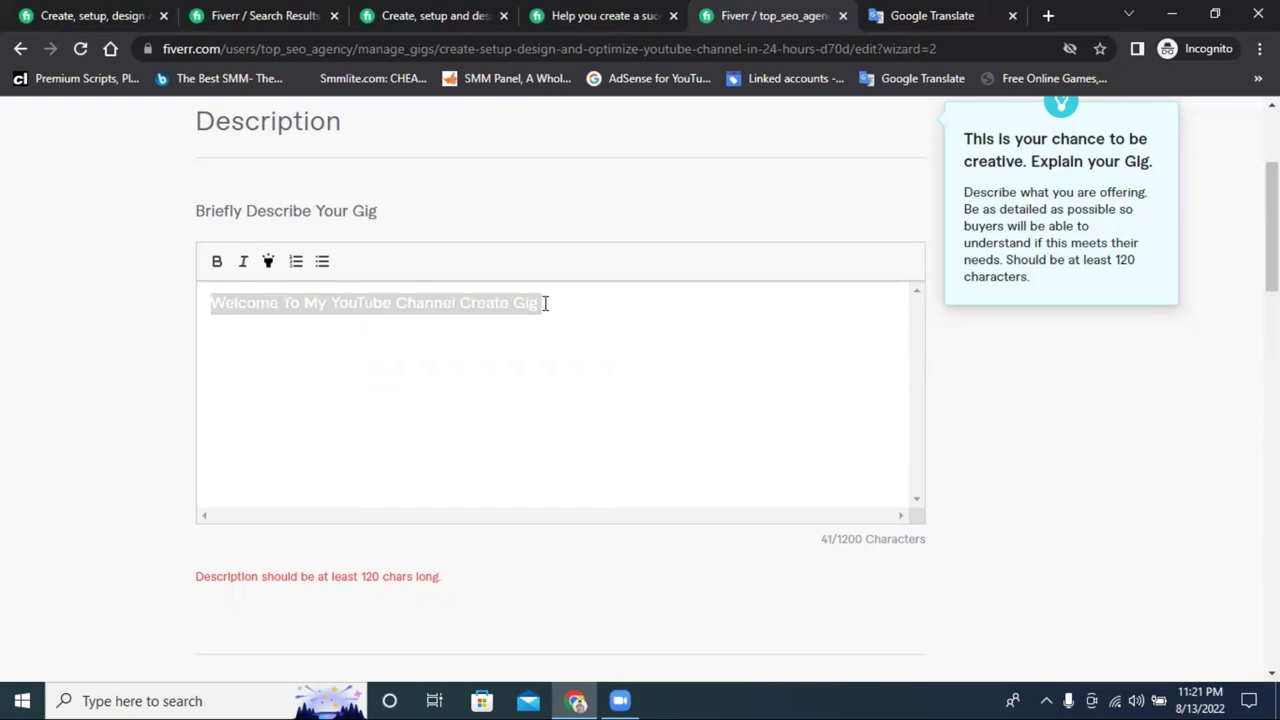
pyautogui.click(329, 341)
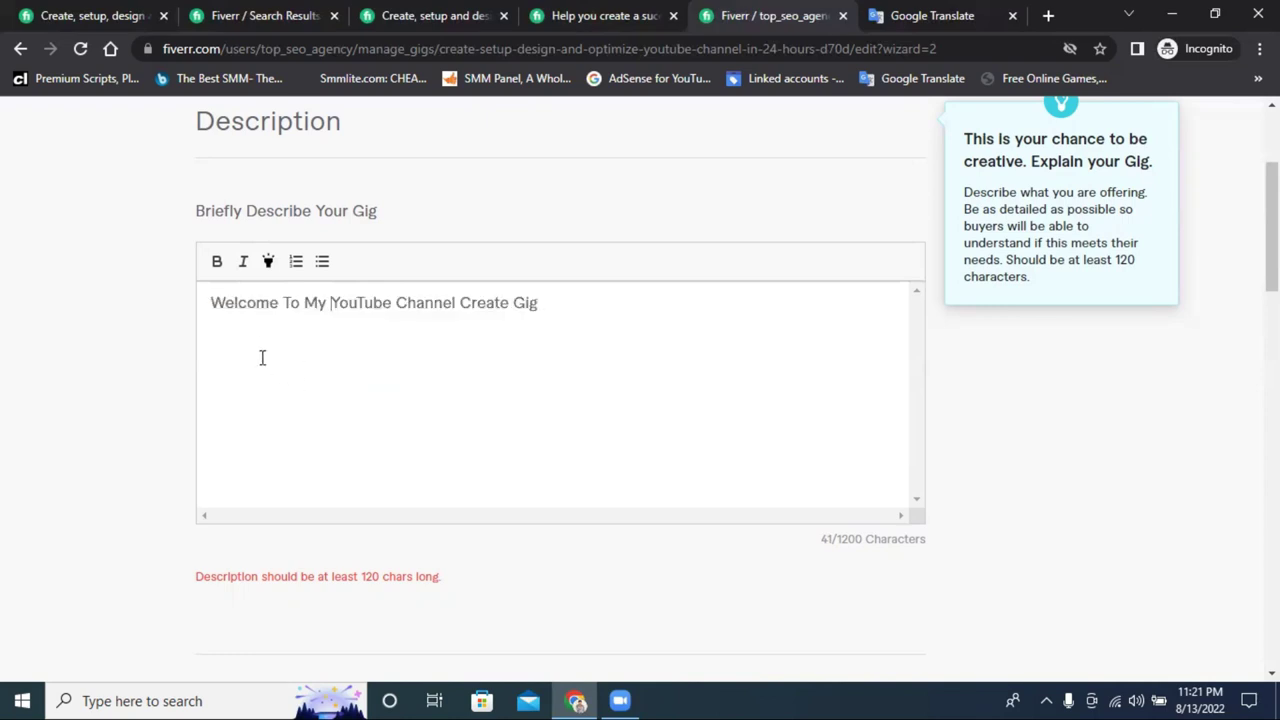
pyautogui.moveTo(224, 303); pyautogui.dragTo(537, 306)
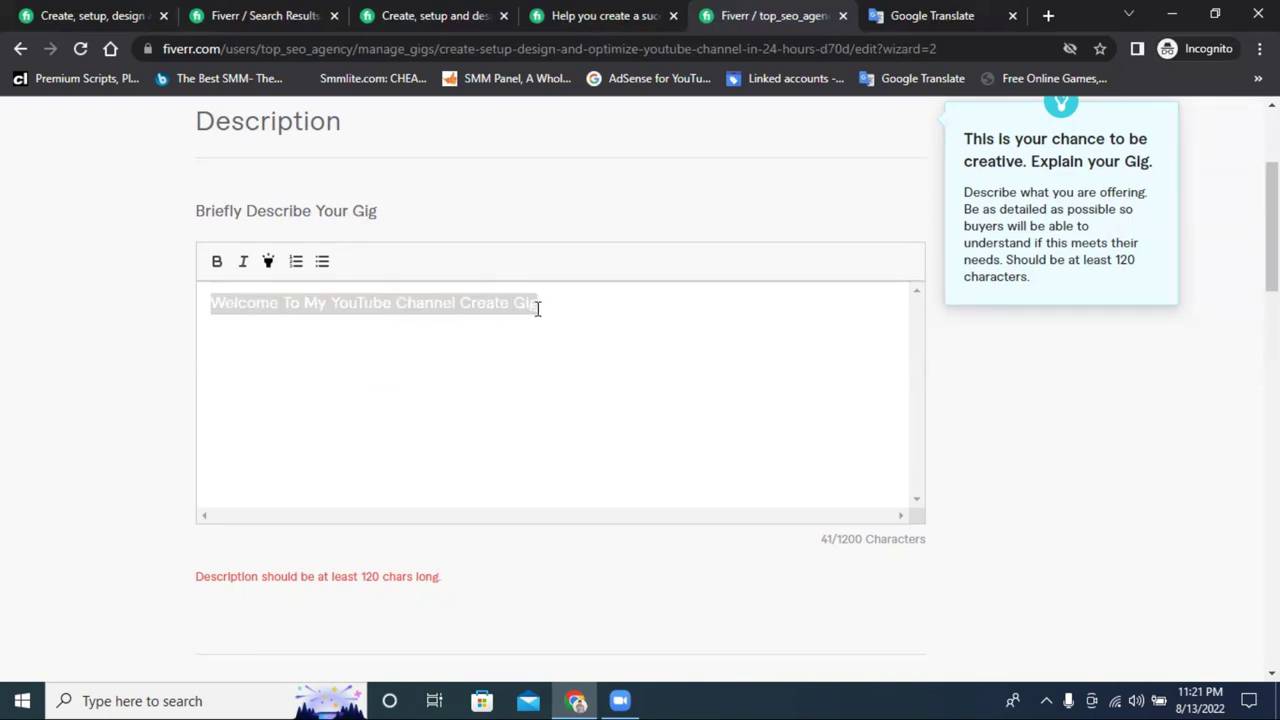
pyautogui.click(217, 265)
pyautogui.click(268, 265)
pyautogui.click(305, 360)
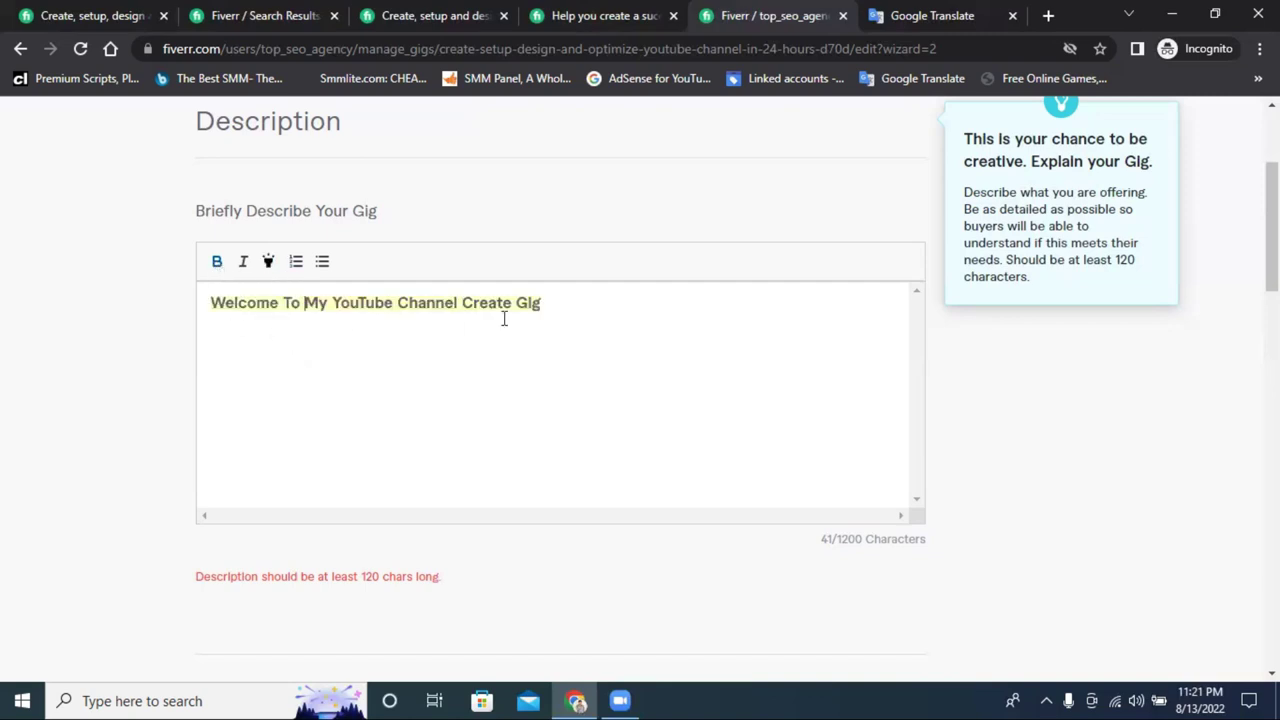
# Add a new paragraph reading "Are you Looking For A New Professional YouTube Channel?" below the opening line, correcting the capitalization of New and YouTube
pyautogui.press('Return')
pyautogui.write('Are you Loo')
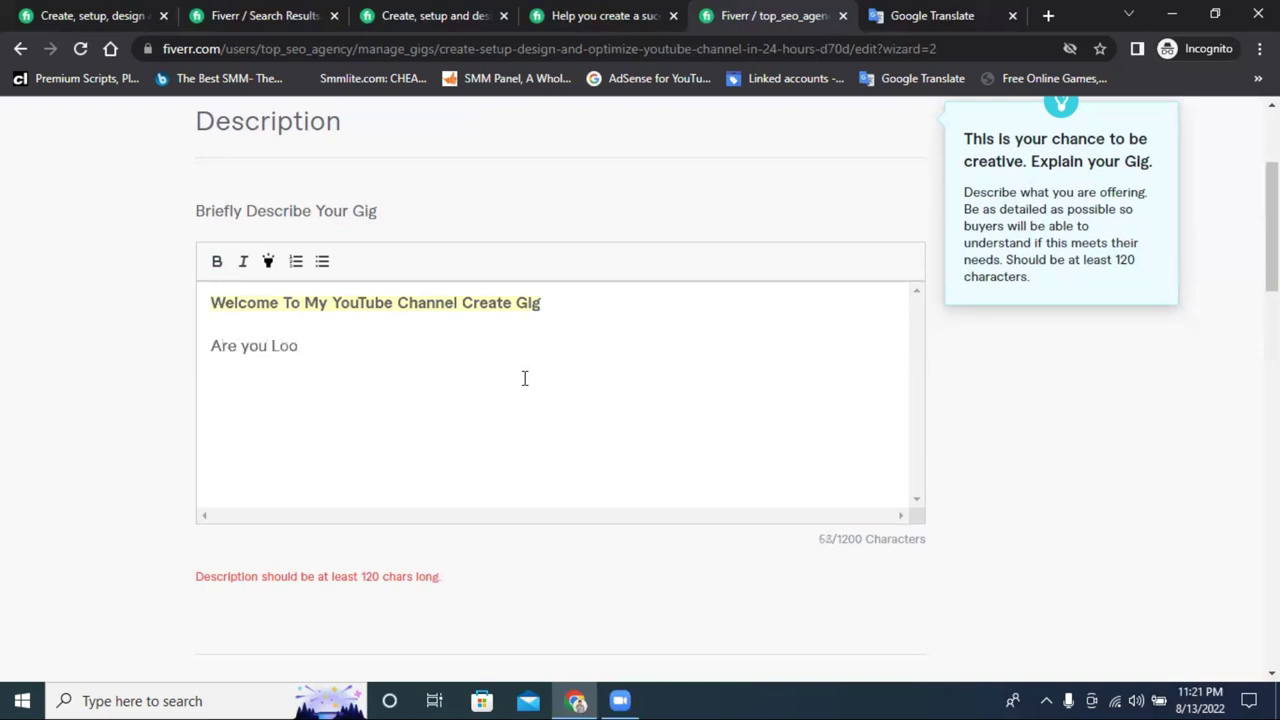
pyautogui.write('king For A new')
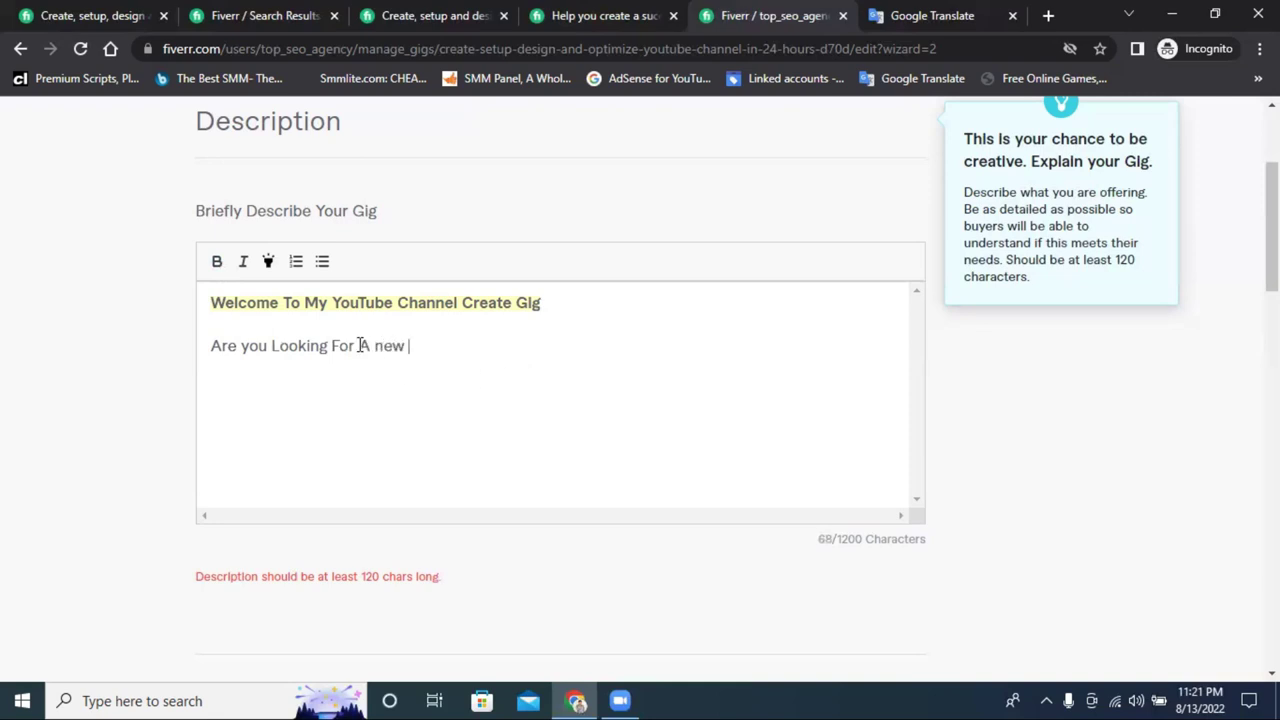
pyautogui.moveTo(375, 347); pyautogui.dragTo(384, 348)
pyautogui.write('New Profess')
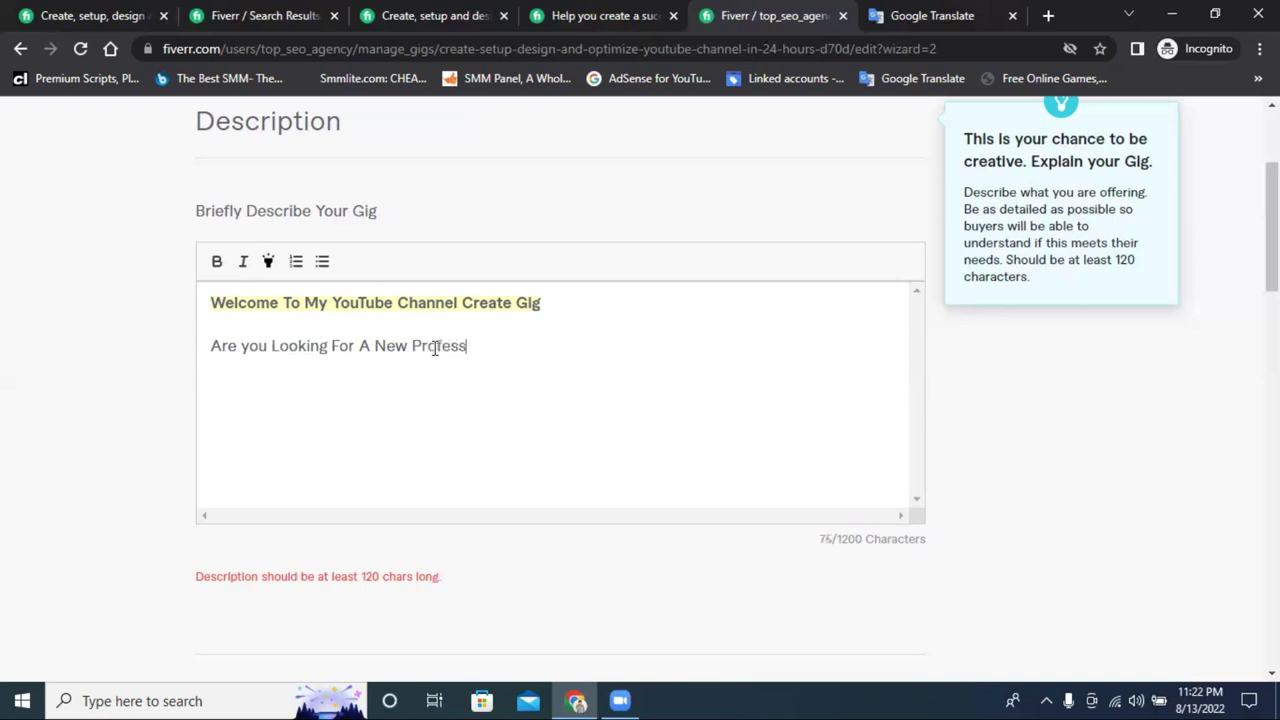
pyautogui.write('ional Youtube')
pyautogui.rightClick(506, 348)
pyautogui.click(543, 366)
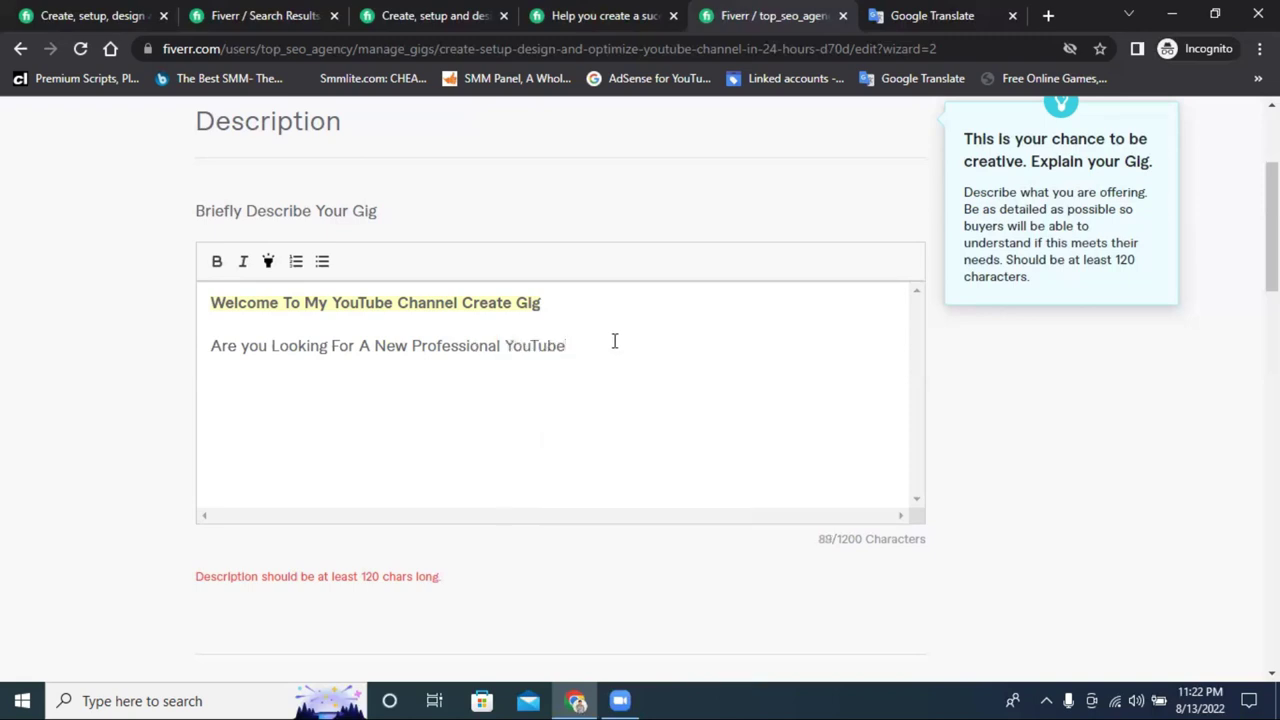
pyautogui.write('Channel')
pyautogui.press('BackSpace')
pyautogui.write('?')
# Translate the question about the new YouTube channel into Bengali in Google Translate to check its meaning, and return to the gig description
pyautogui.tripleClick(638, 345)
pyautogui.hotkey('ctrl', 'c')
pyautogui.hotkey('ctrl', 'Tab')
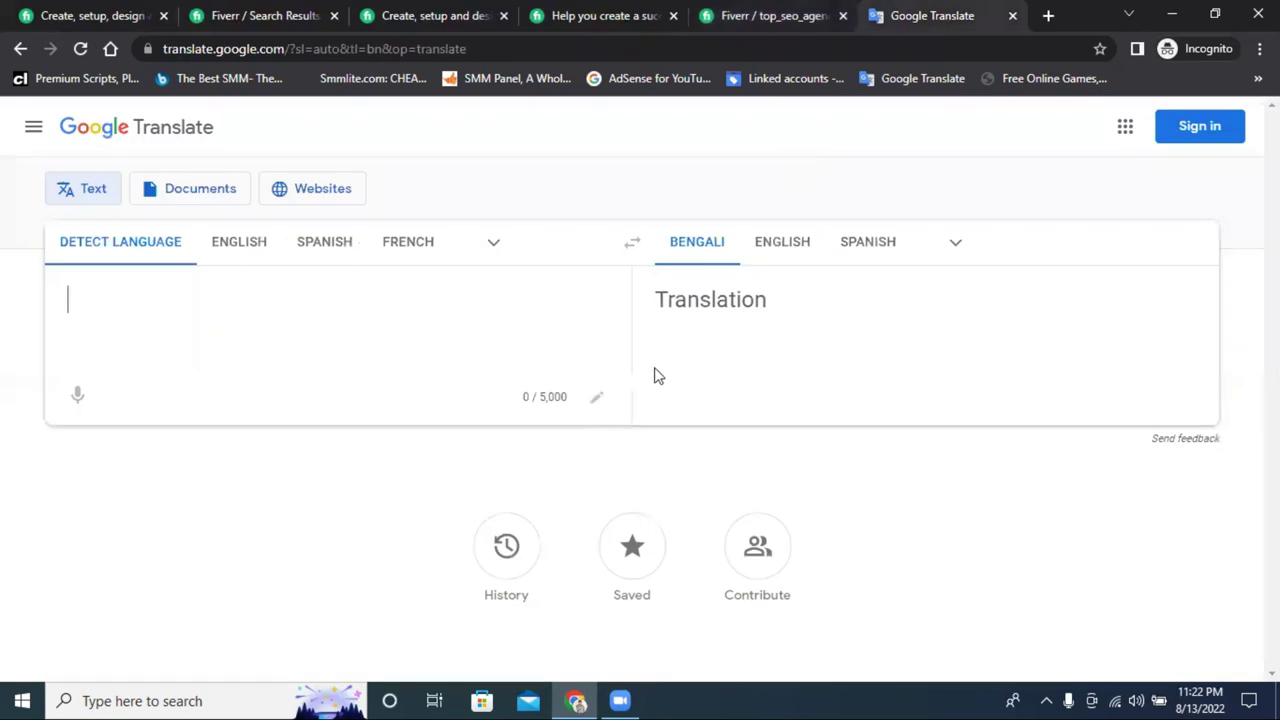
pyautogui.hotkey('ctrl', 'v')
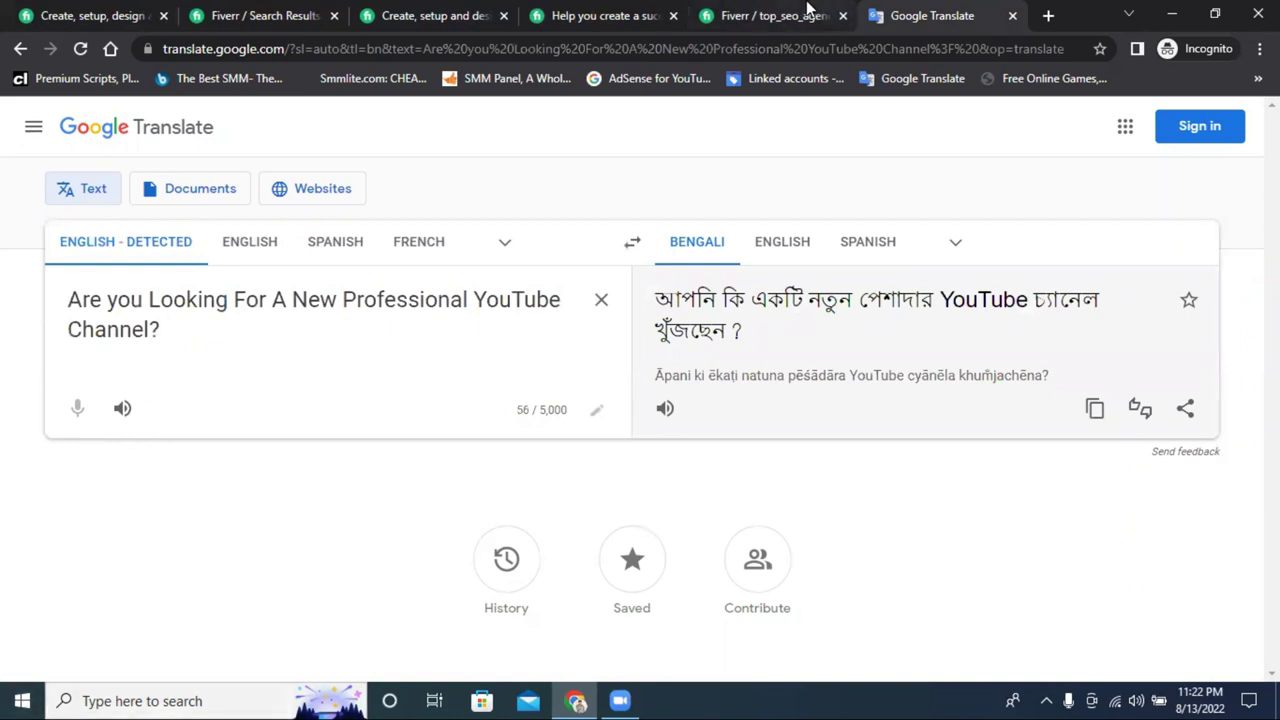
pyautogui.click(772, 14)
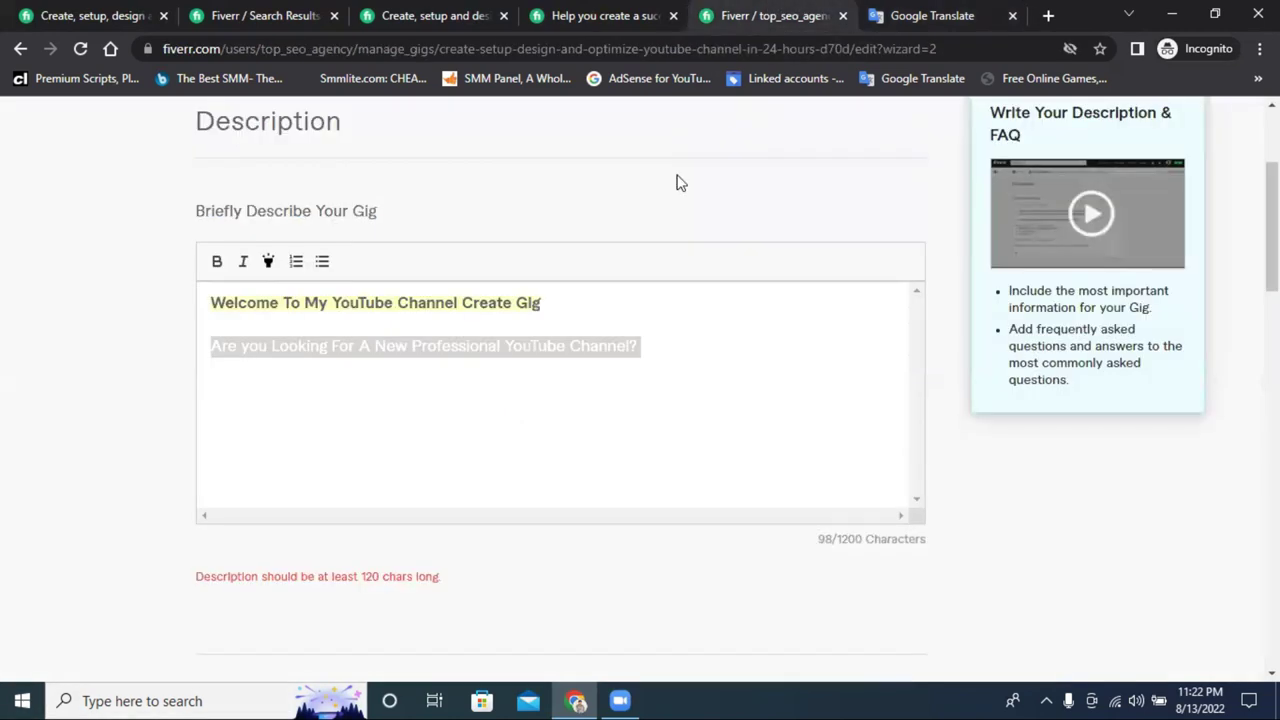
pyautogui.click(660, 334)
pyautogui.click(655, 346)
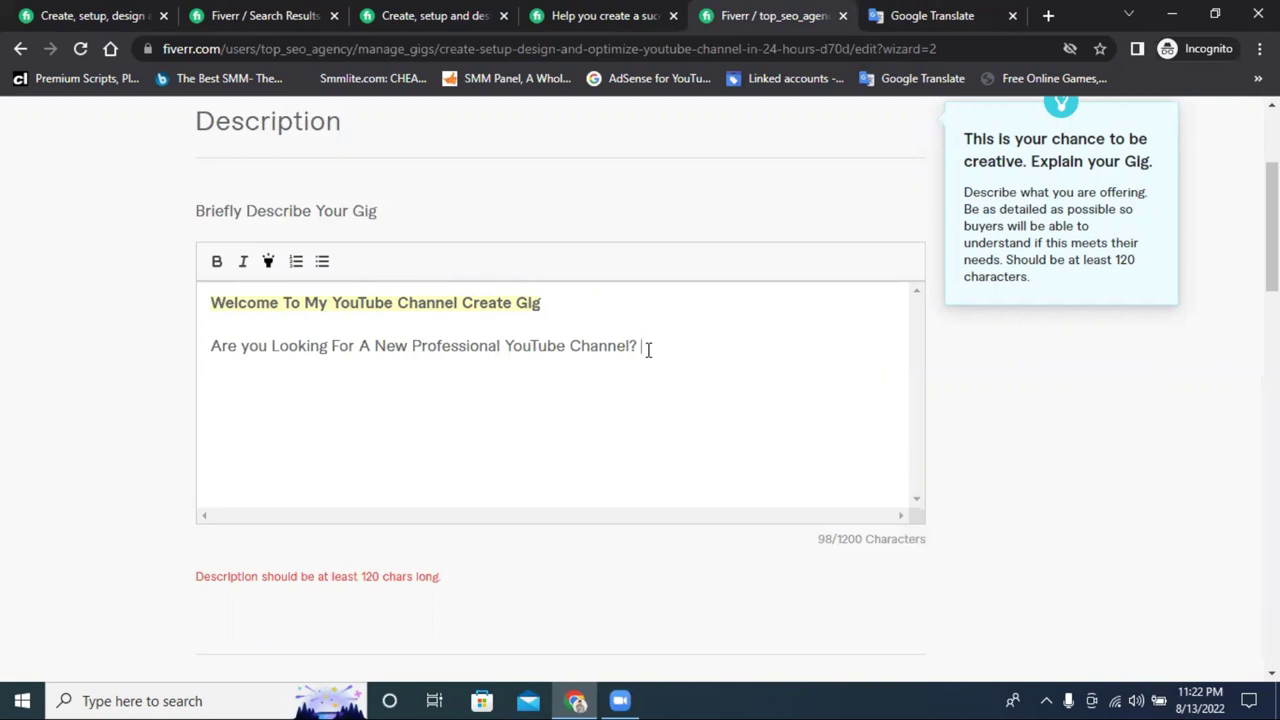
pyautogui.click(925, 15)
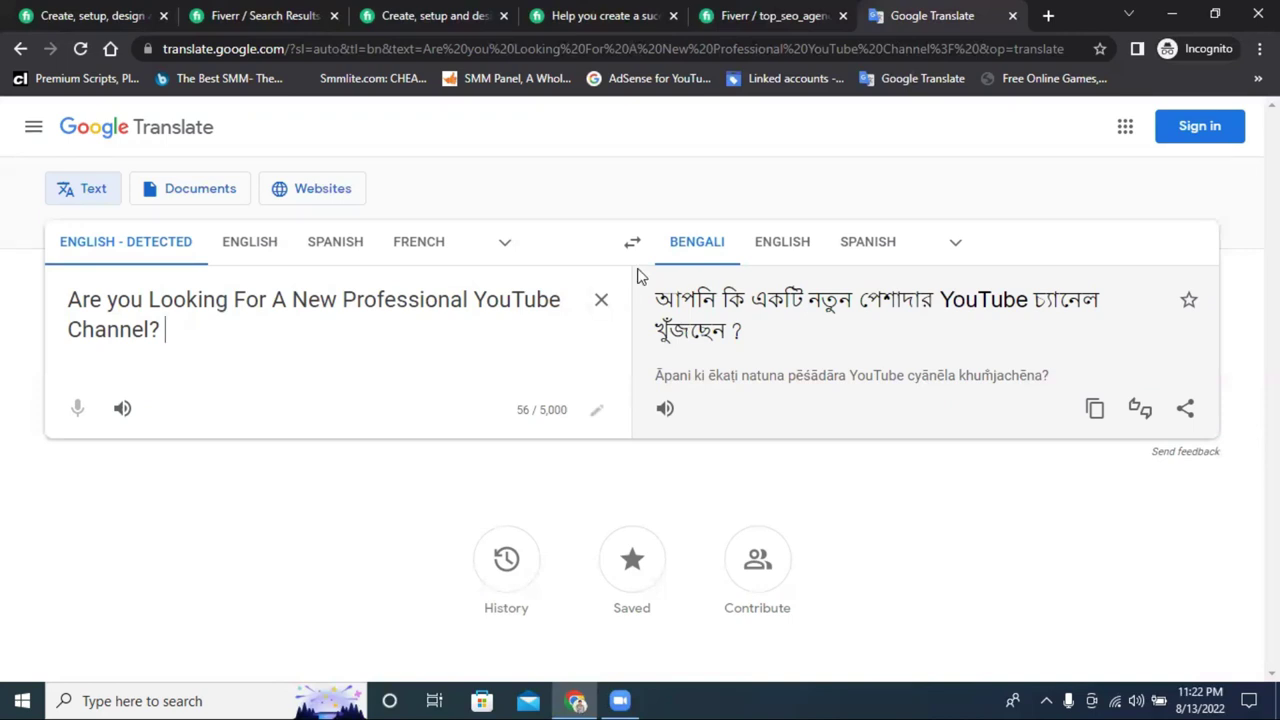
pyautogui.click(220, 8)
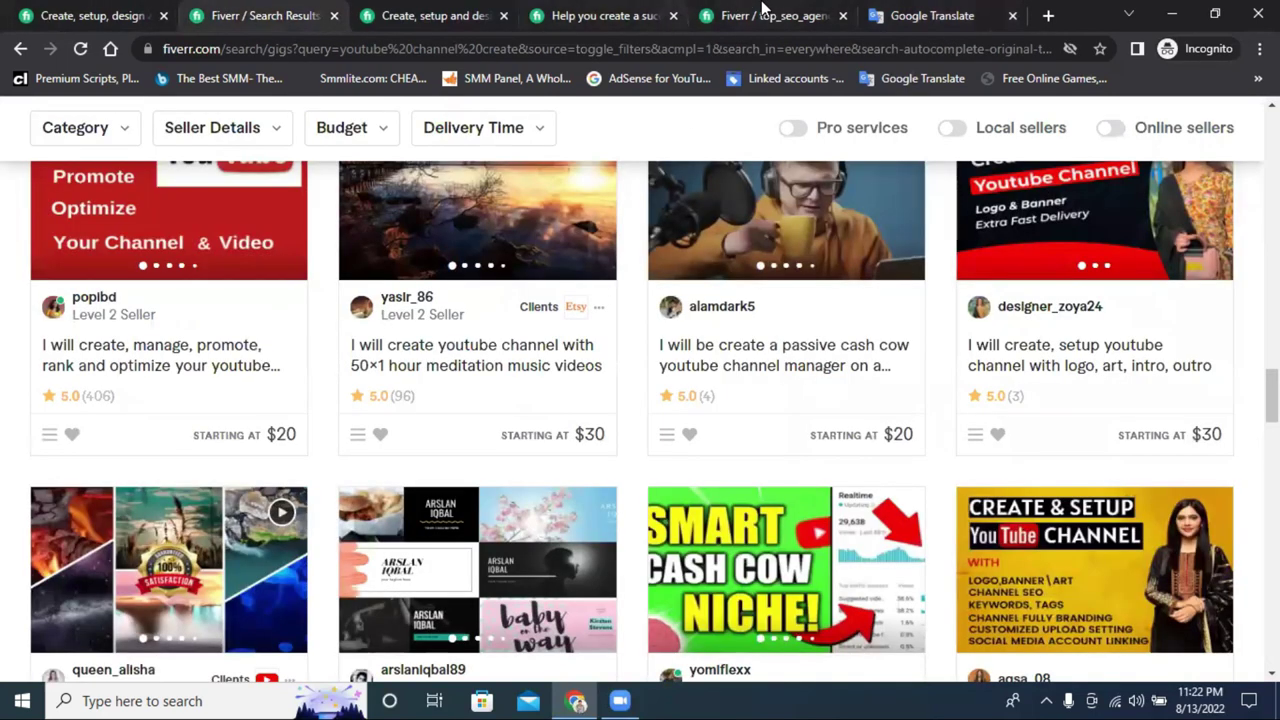
pyautogui.click(757, 12)
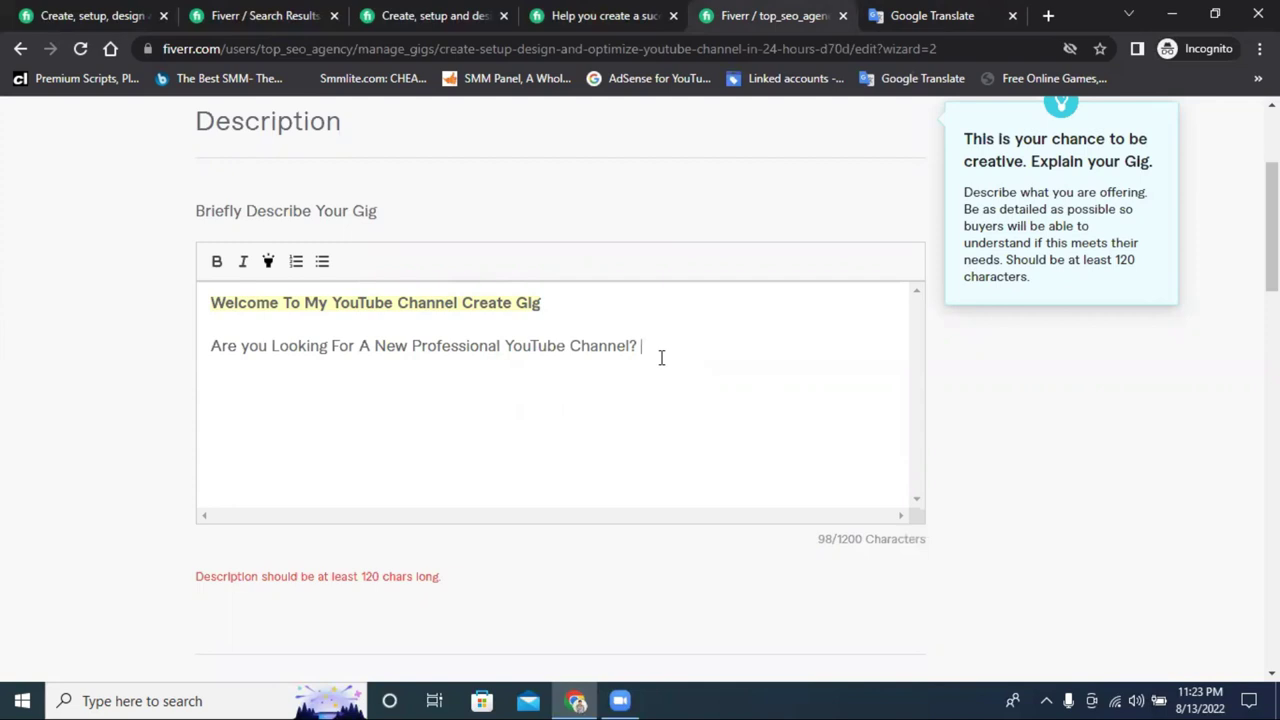
# Continue the paragraph after the question with "If you Yes Then Congratulation you are on the right Services", correcting the spelling of Congratulation
pyautogui.write('Yes')
pyautogui.press('BackSpace')
pyautogui.press('BackSpace')
pyautogui.press('BackSpace')
pyautogui.write('If you Yes')
pyautogui.write('Then')
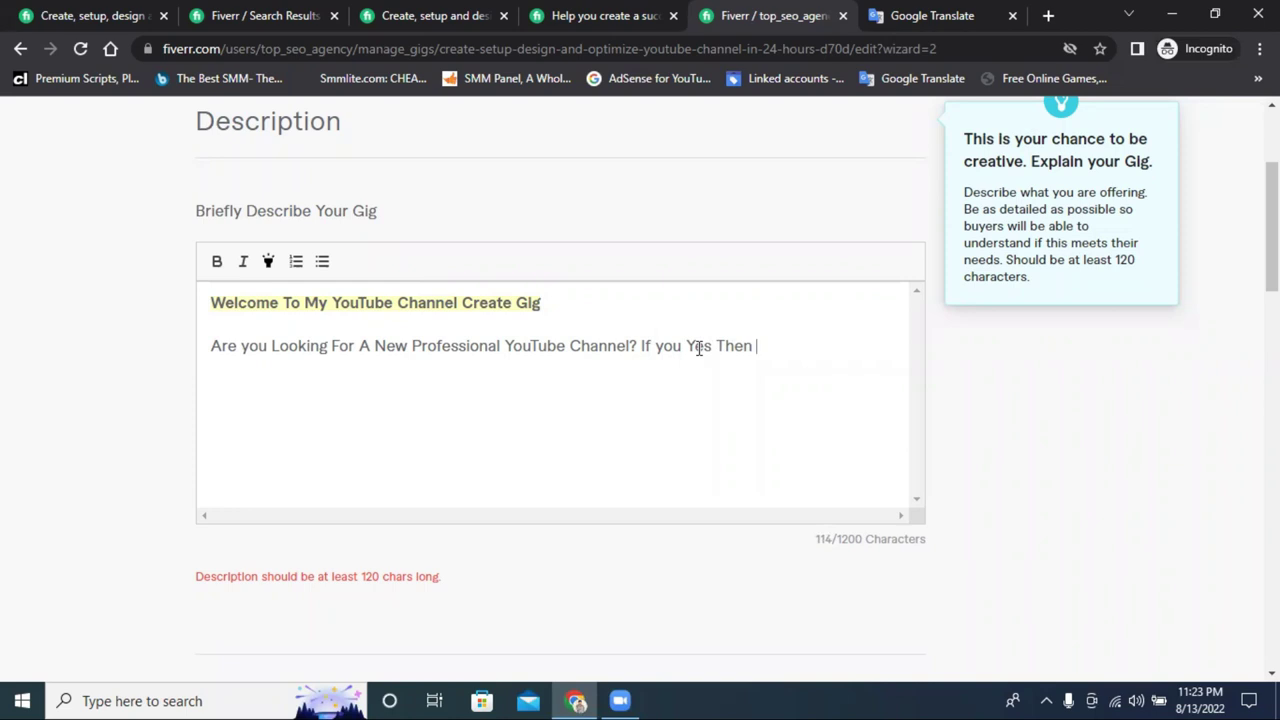
pyautogui.write(' Congra')
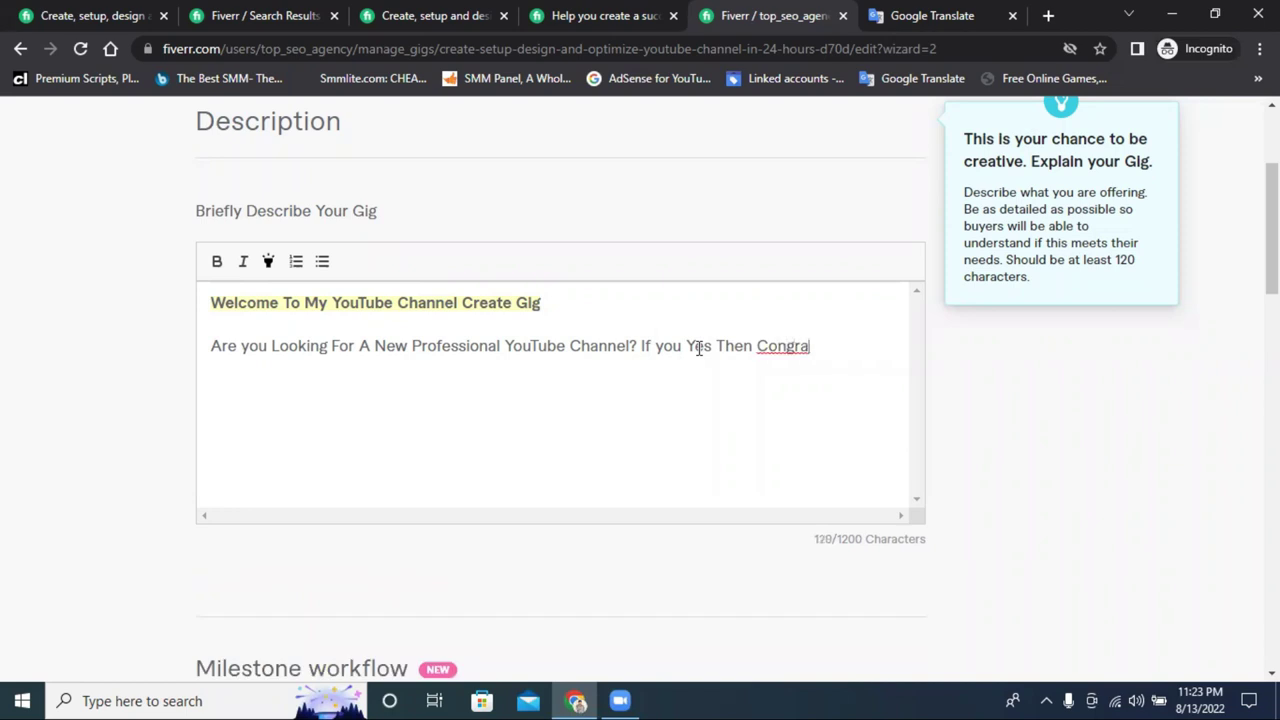
pyautogui.write('tulition')
pyautogui.rightClick(840, 345)
pyautogui.click(862, 350)
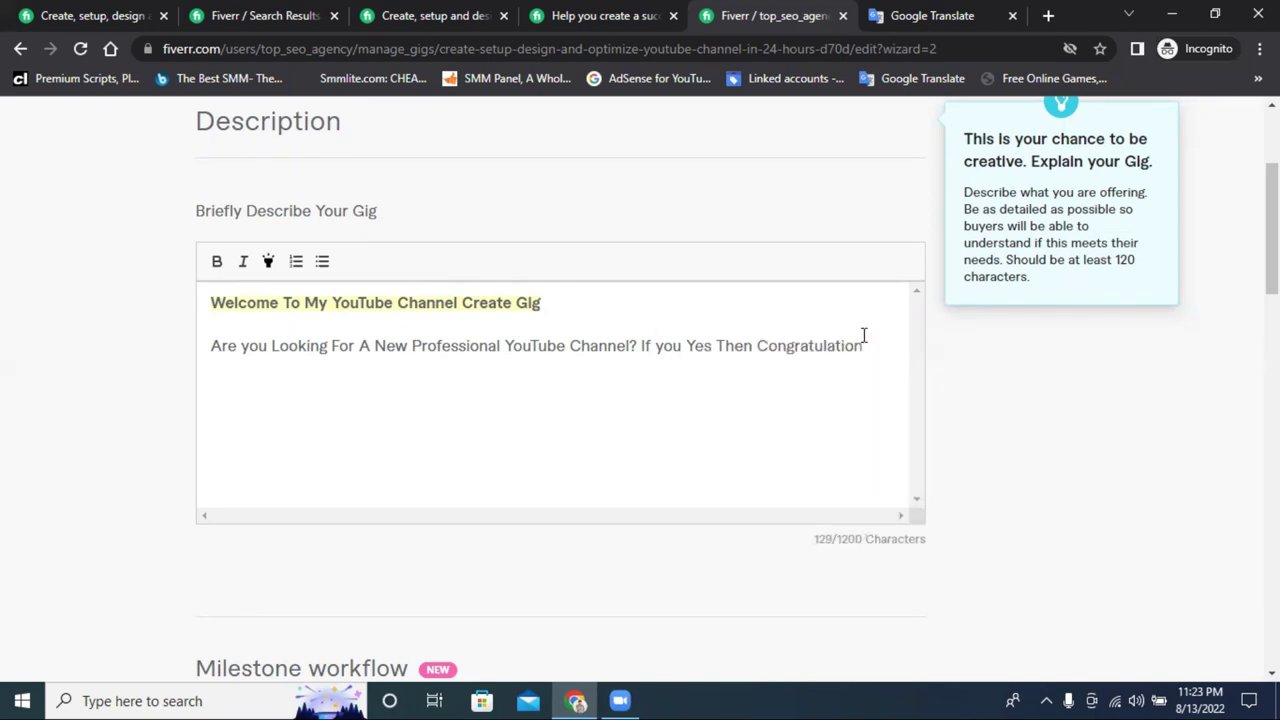
pyautogui.write('you are on the')
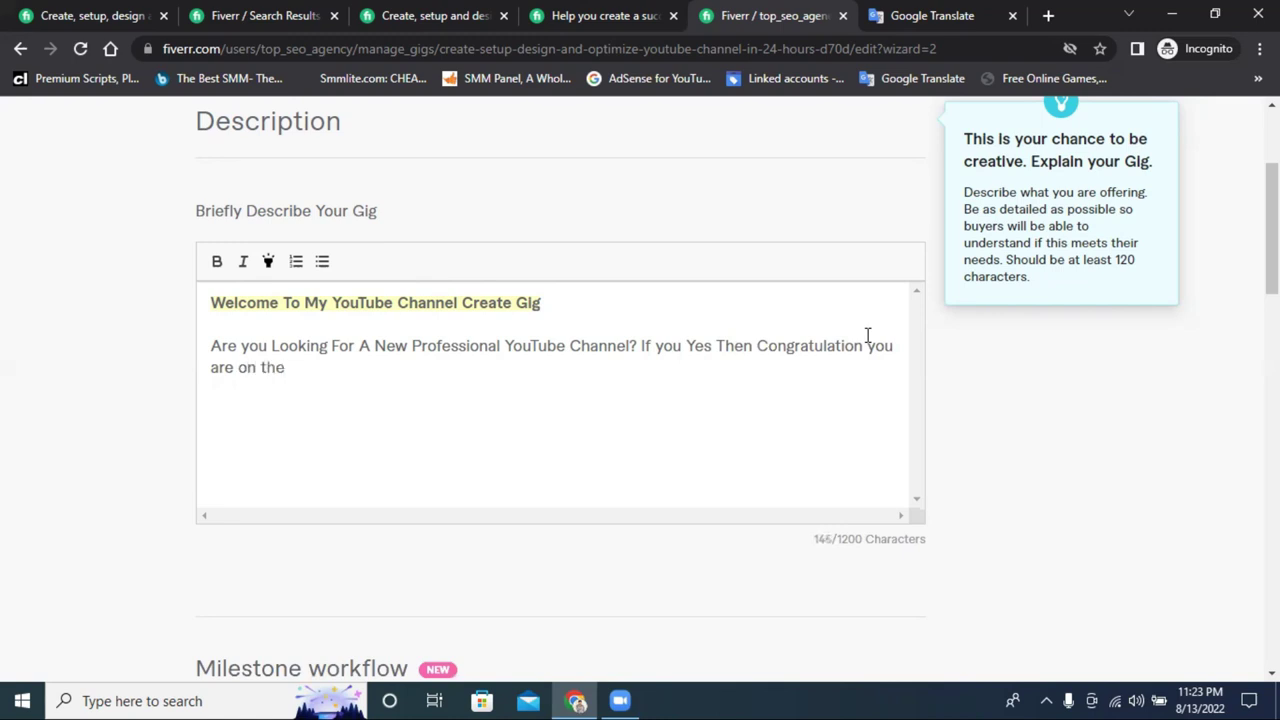
pyautogui.write('right Services.')
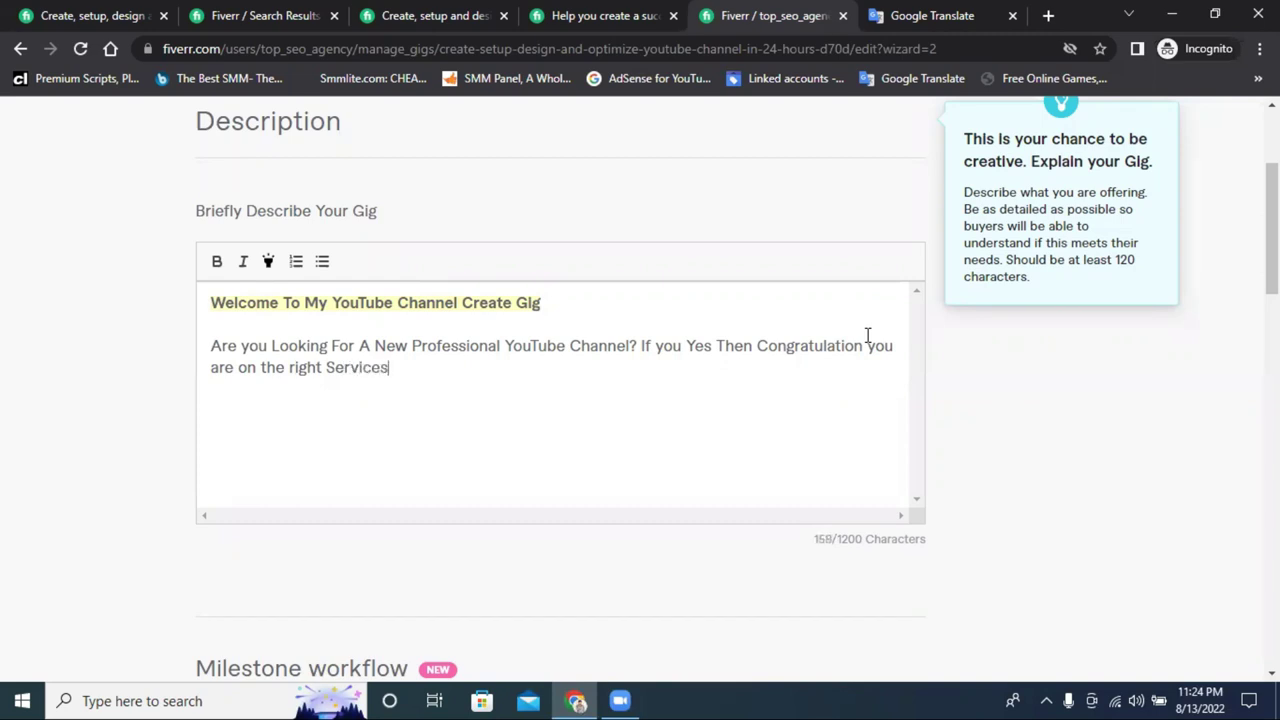
# Translate the whole paragraph ending in "right Services." into Bengali in Google Translate, adding a comma after Yes in the source text
pyautogui.tripleClick(611, 345)
pyautogui.click(903, 15)
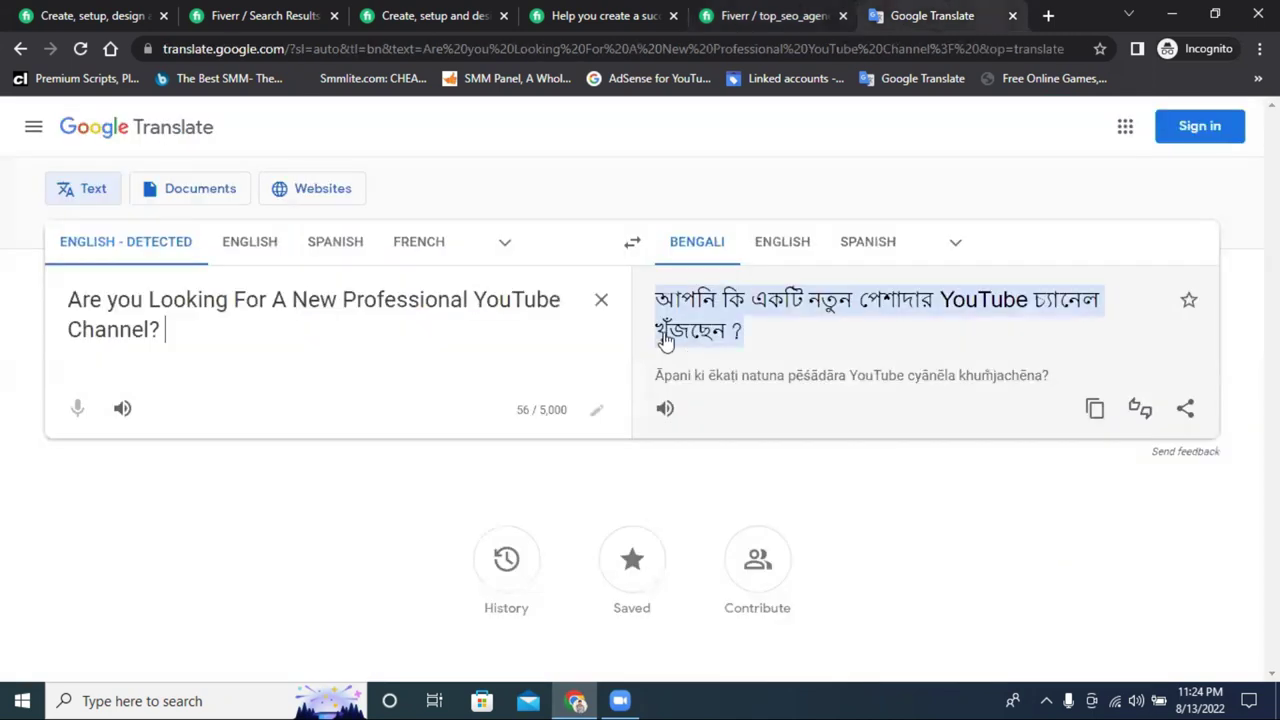
pyautogui.click(601, 299)
pyautogui.write('Are you Looking For A New Professional YouTube Channel? If you Yes Then Congratulation you are on the right Services.')
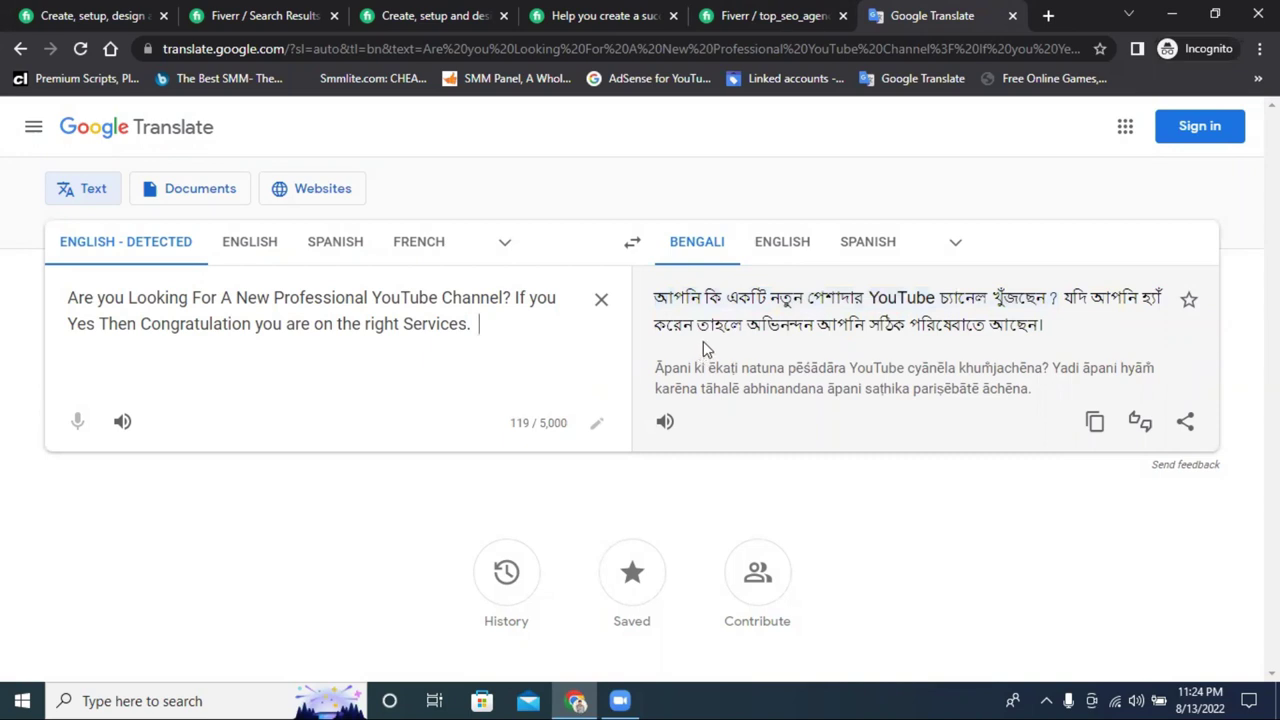
pyautogui.click(95, 320)
pyautogui.write(',')
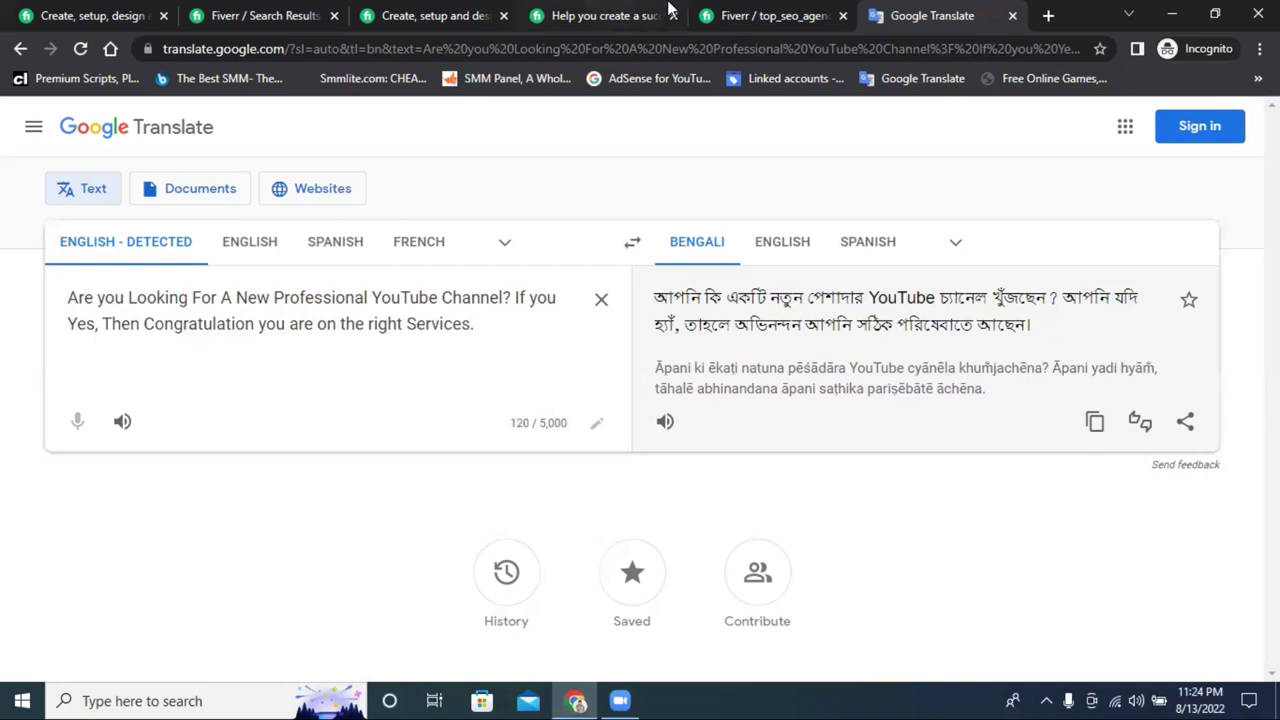
# Return to the gig description and tidy the end of the paragraph after "Services.", ready to continue the text there
pyautogui.click(100, 10)
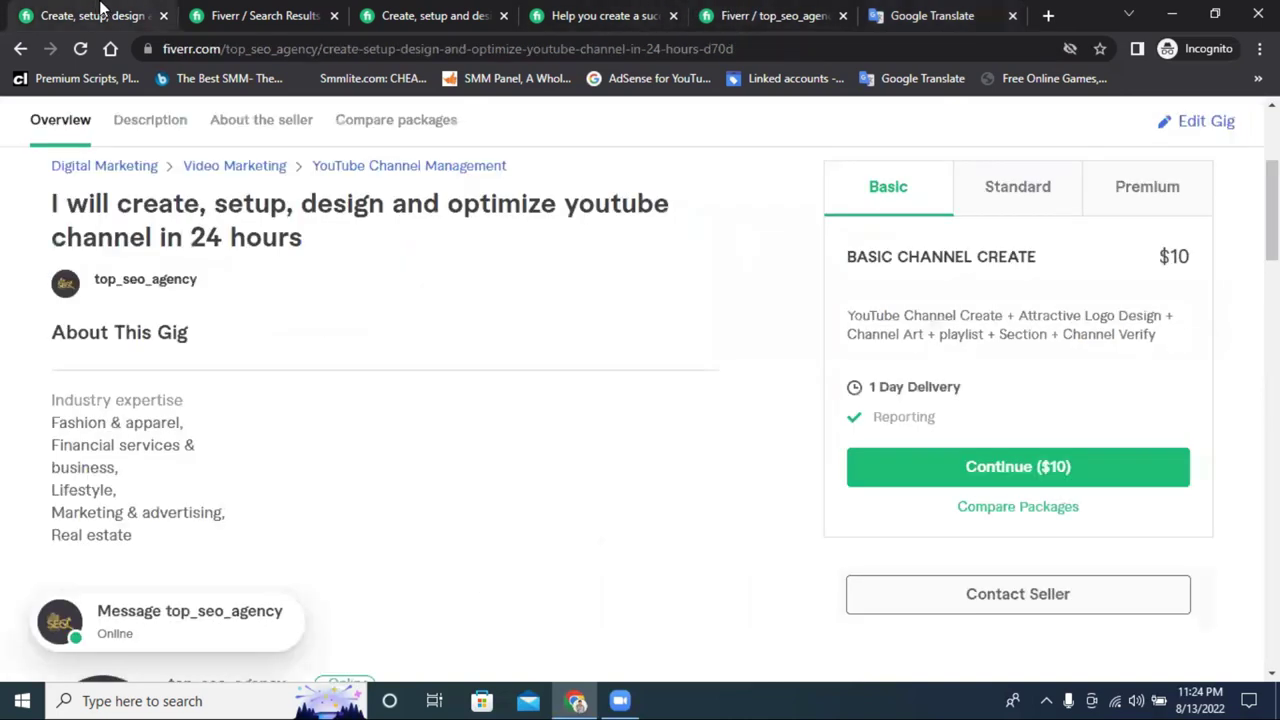
pyautogui.click(765, 14)
pyautogui.click(483, 376)
pyautogui.press('BackSpace')
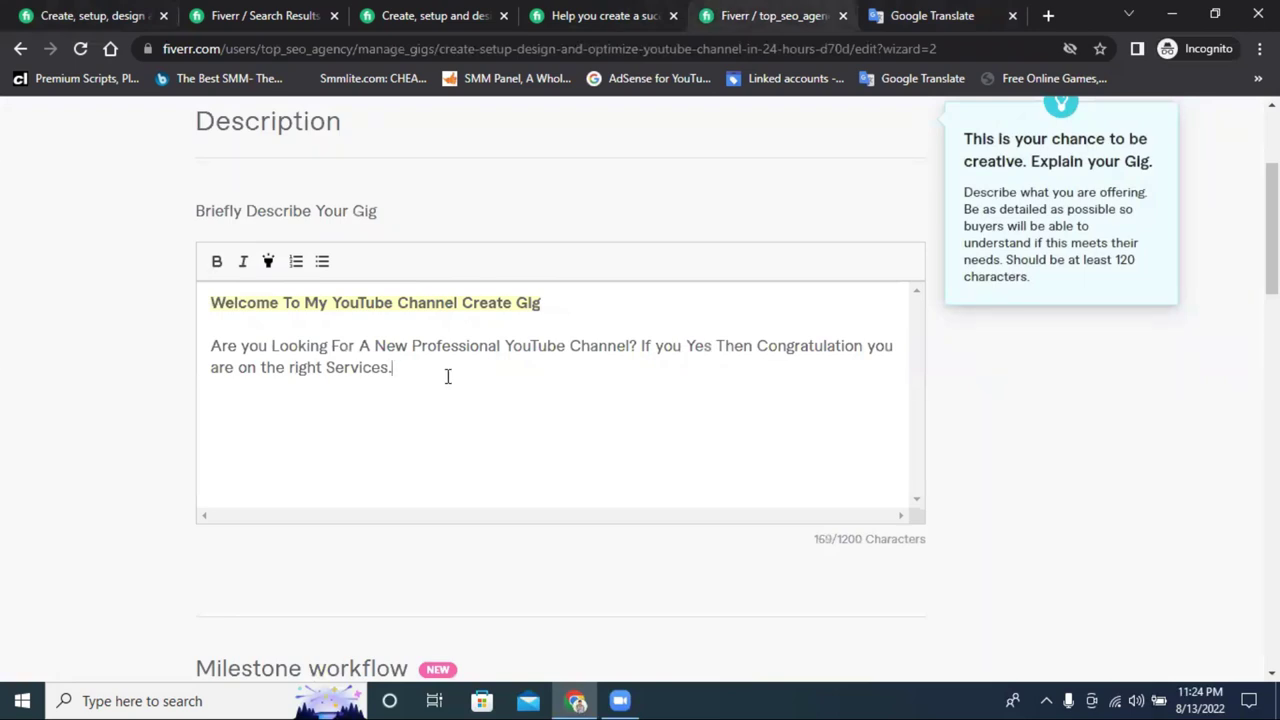
pyautogui.doubleClick(451, 338)
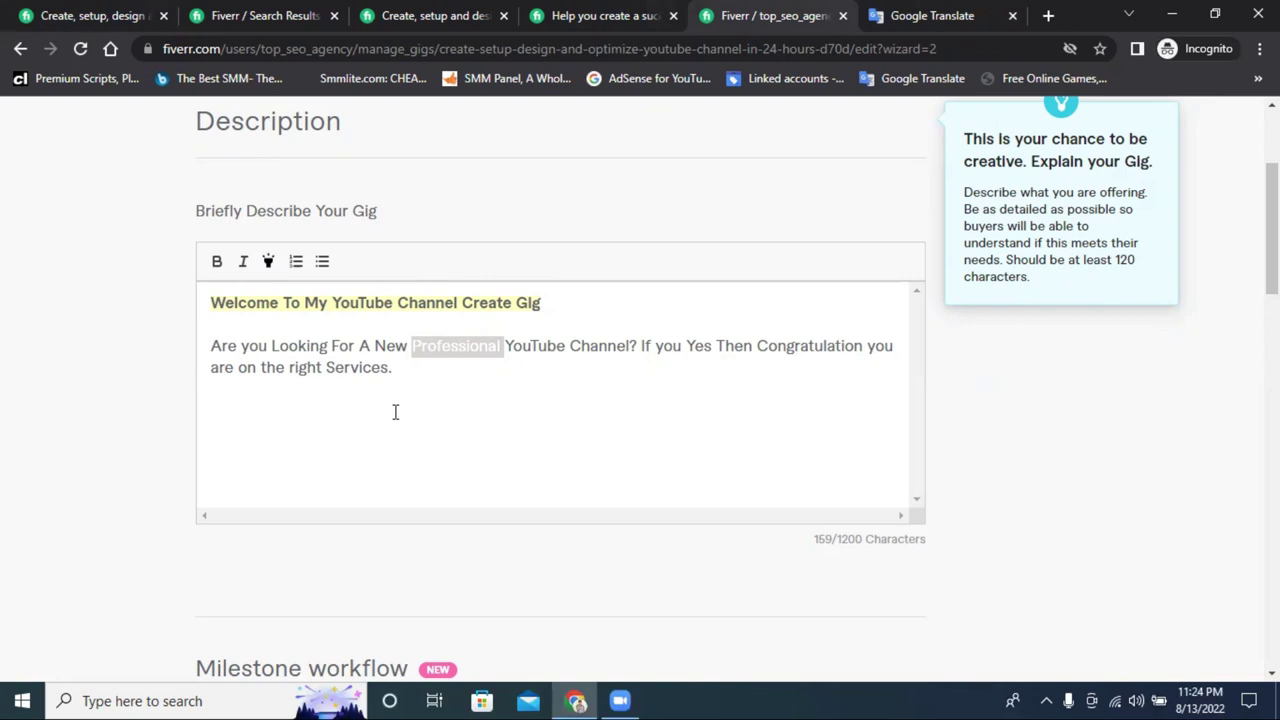
pyautogui.click(403, 372)
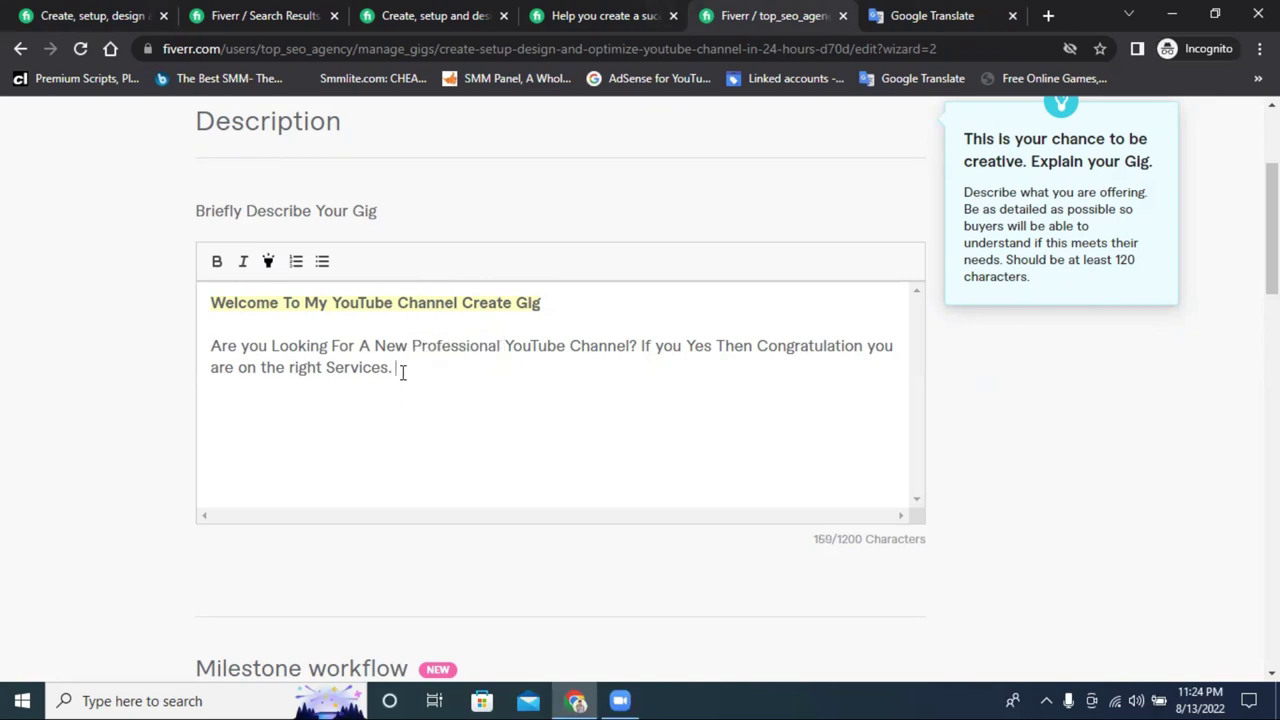
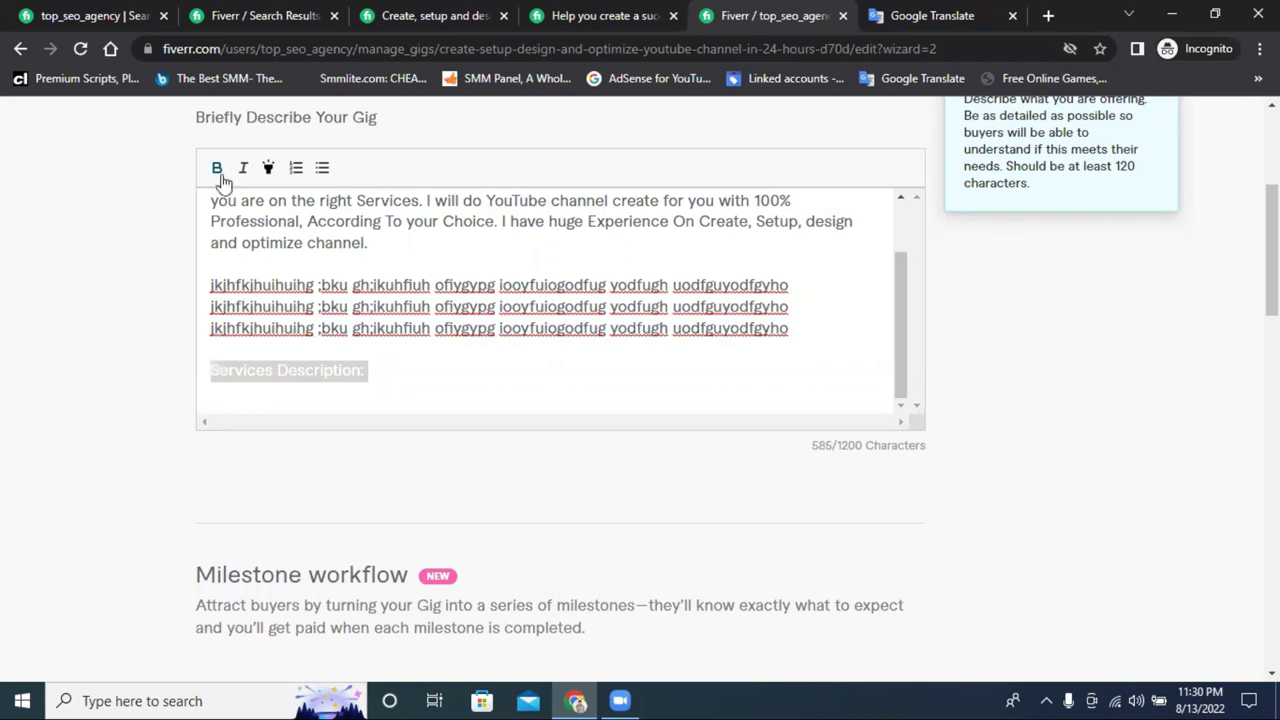
# Start a numbered list below the "Services Description:" heading and begin its first item with "Create"
pyautogui.click(377, 371)
pyautogui.press('Return')
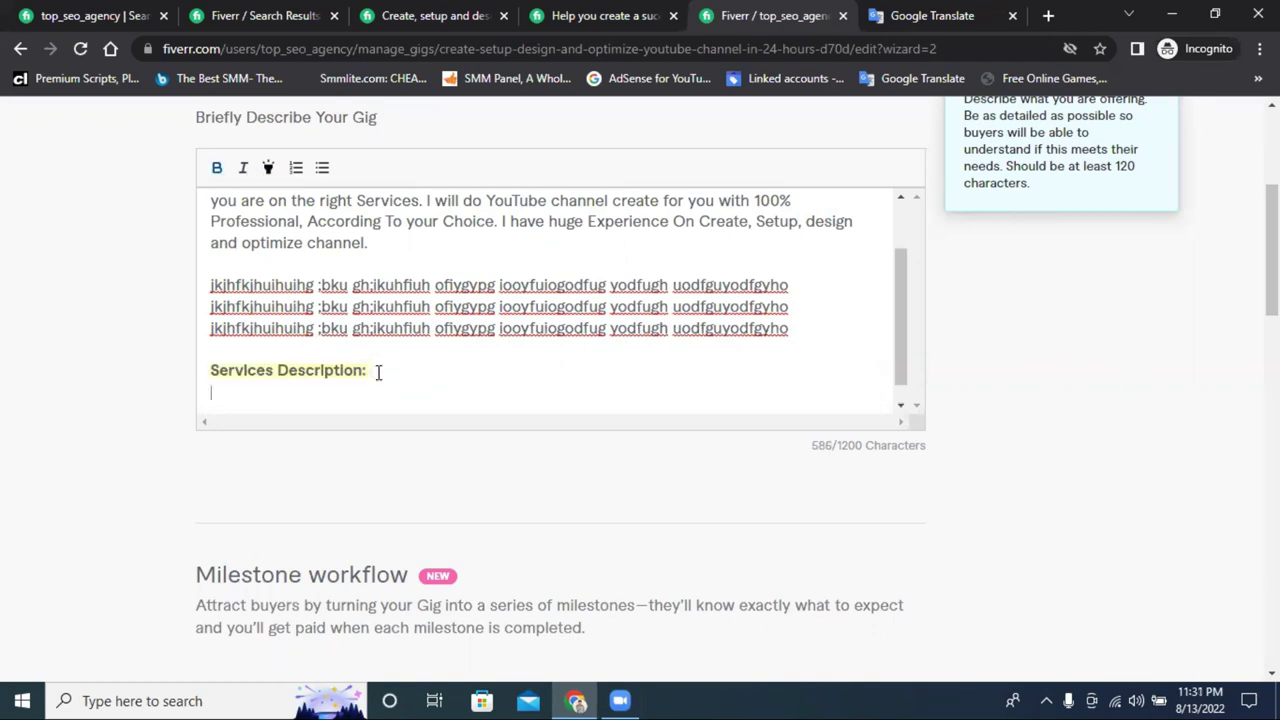
pyautogui.click(296, 169)
pyautogui.scroll(-1, 303, 391)
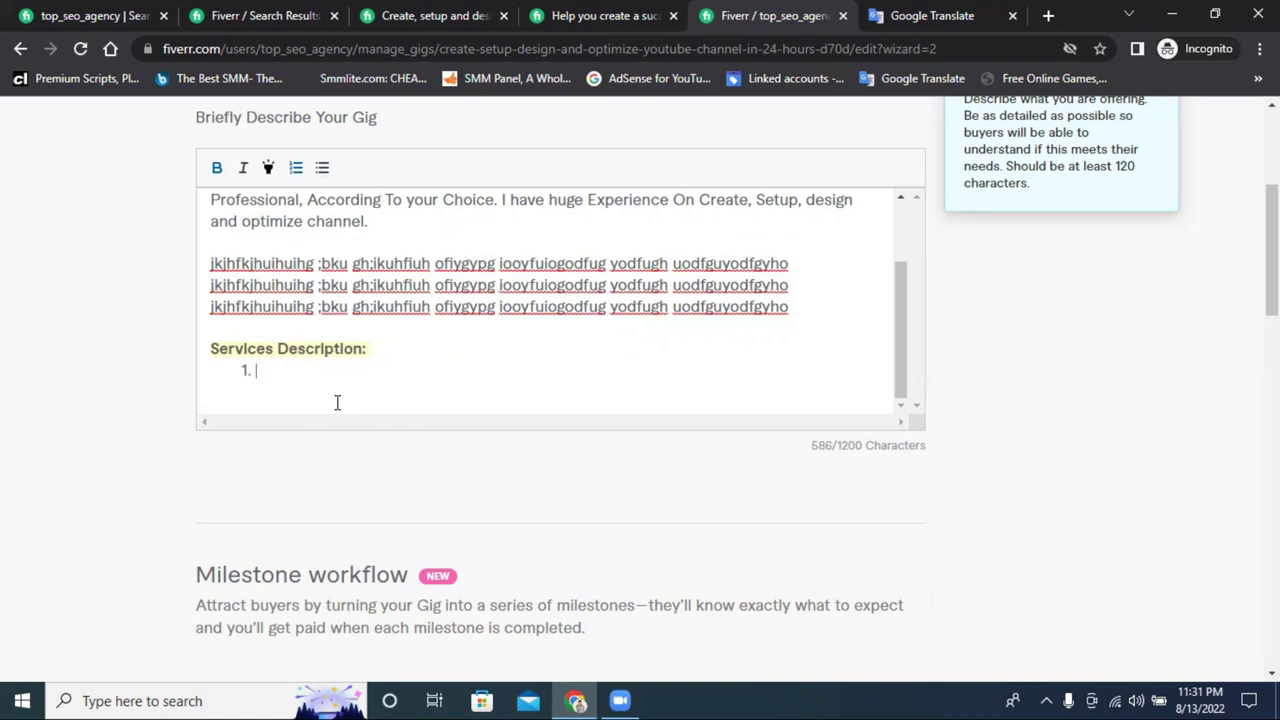
pyautogui.write('Create')
# Complete the first list item as "Create Full YouTube channel", correcting the capitalization of YouTube and removing the extra space
pyautogui.moveTo(312, 372); pyautogui.dragTo(258, 370)
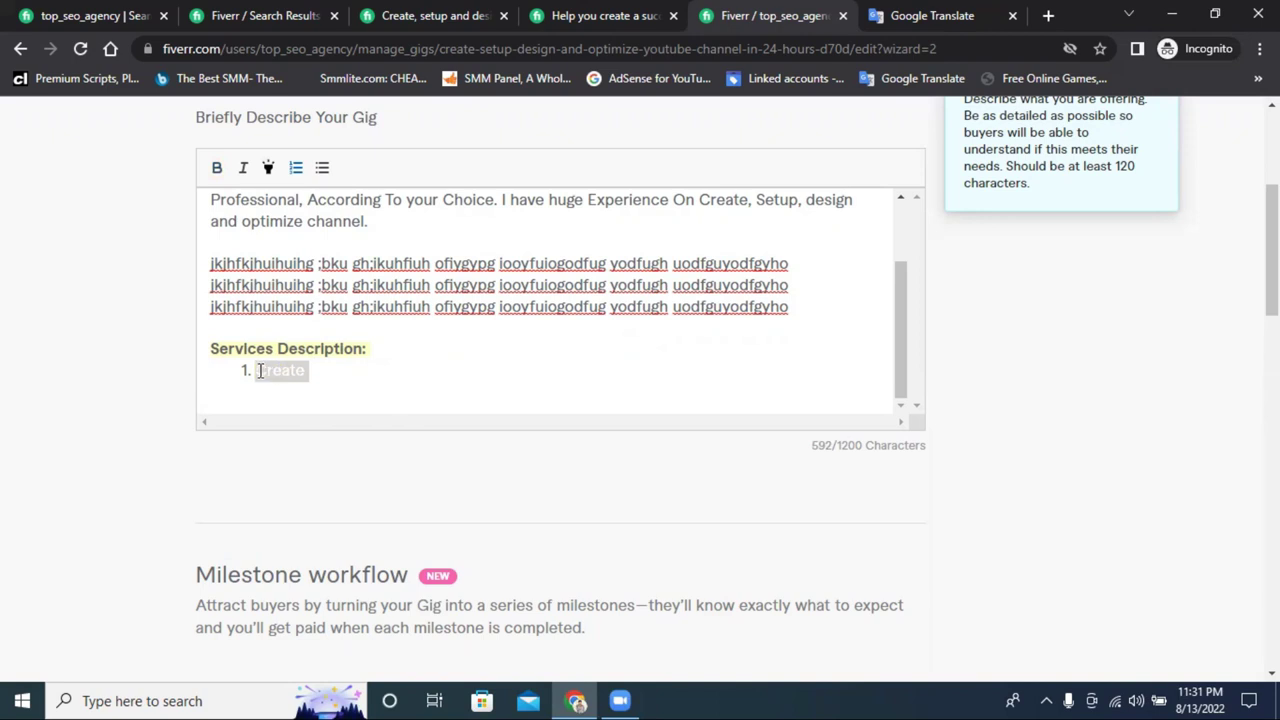
pyautogui.click(337, 380)
pyautogui.write('Youtube')
pyautogui.rightClick(312, 365)
pyautogui.click(395, 385)
pyautogui.click(311, 366)
pyautogui.write('Full')
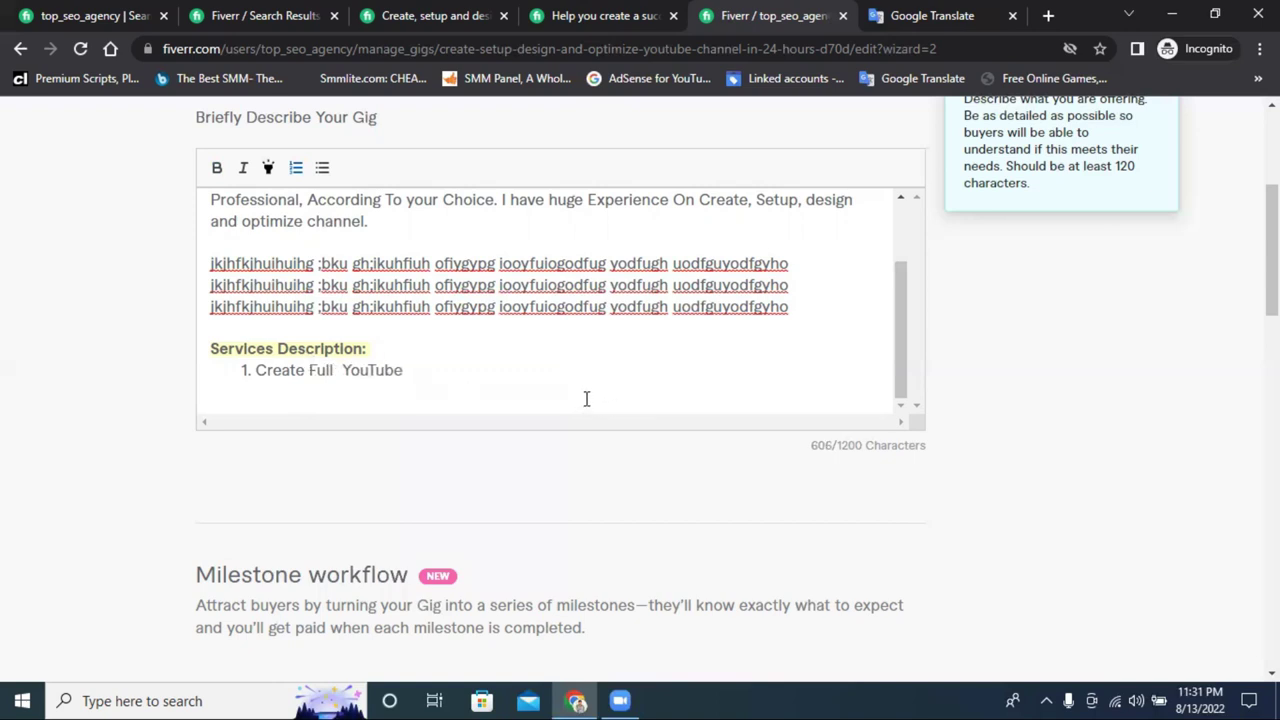
pyautogui.click(457, 378)
pyautogui.write('channel')
pyautogui.click(342, 366)
pyautogui.press('BackSpace')
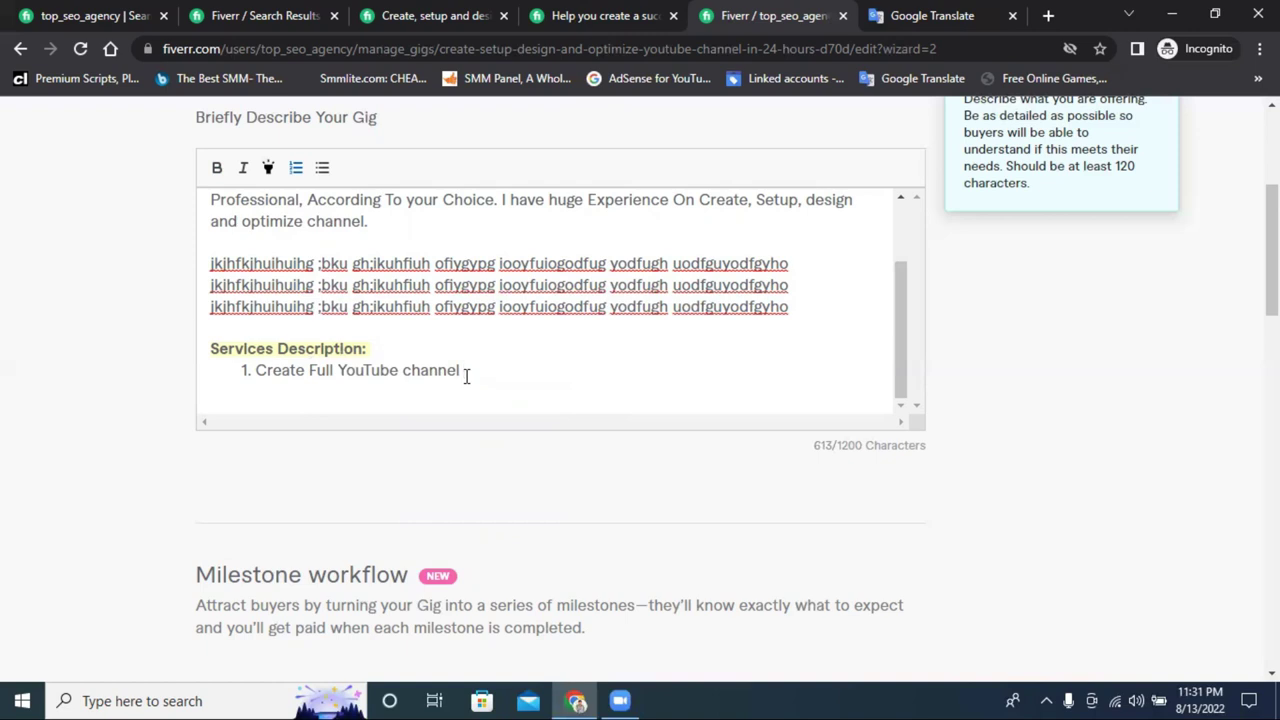
# Copy the word Professional from the description's opening question to the end of the first service item
pyautogui.scroll(1, 486, 340)
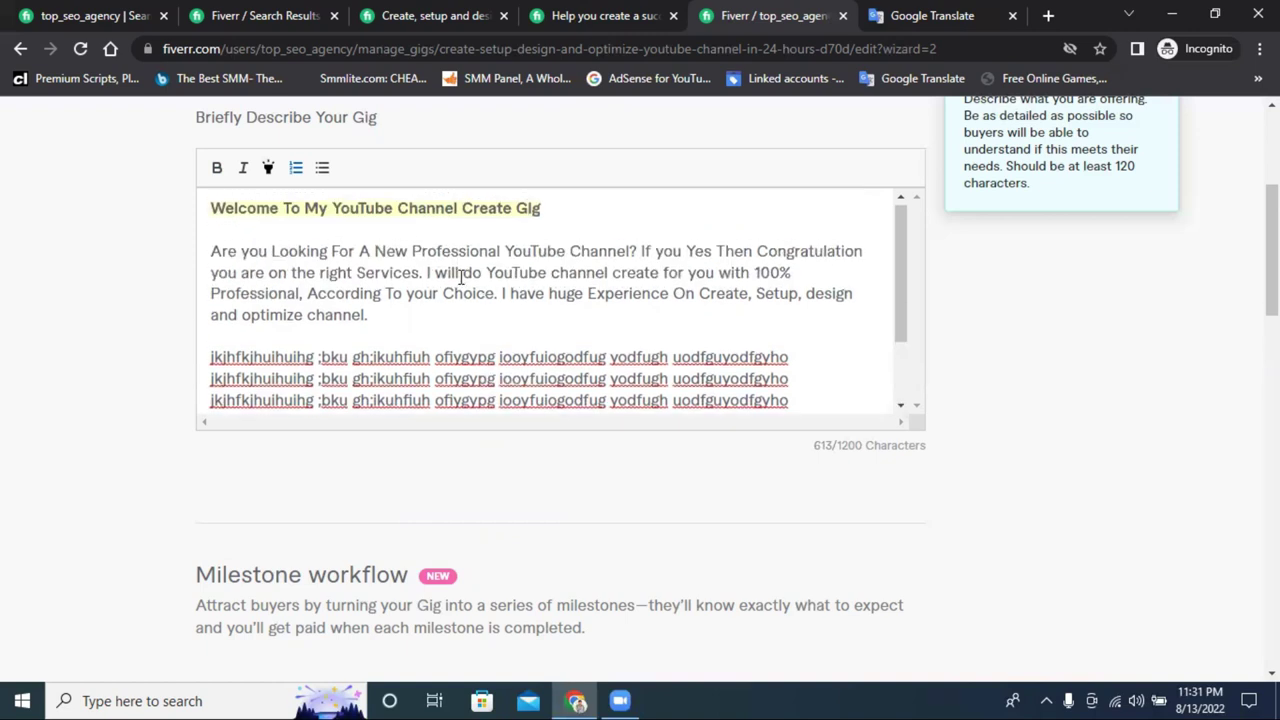
pyautogui.doubleClick(447, 251)
pyautogui.rightClick(447, 251)
pyautogui.click(512, 320)
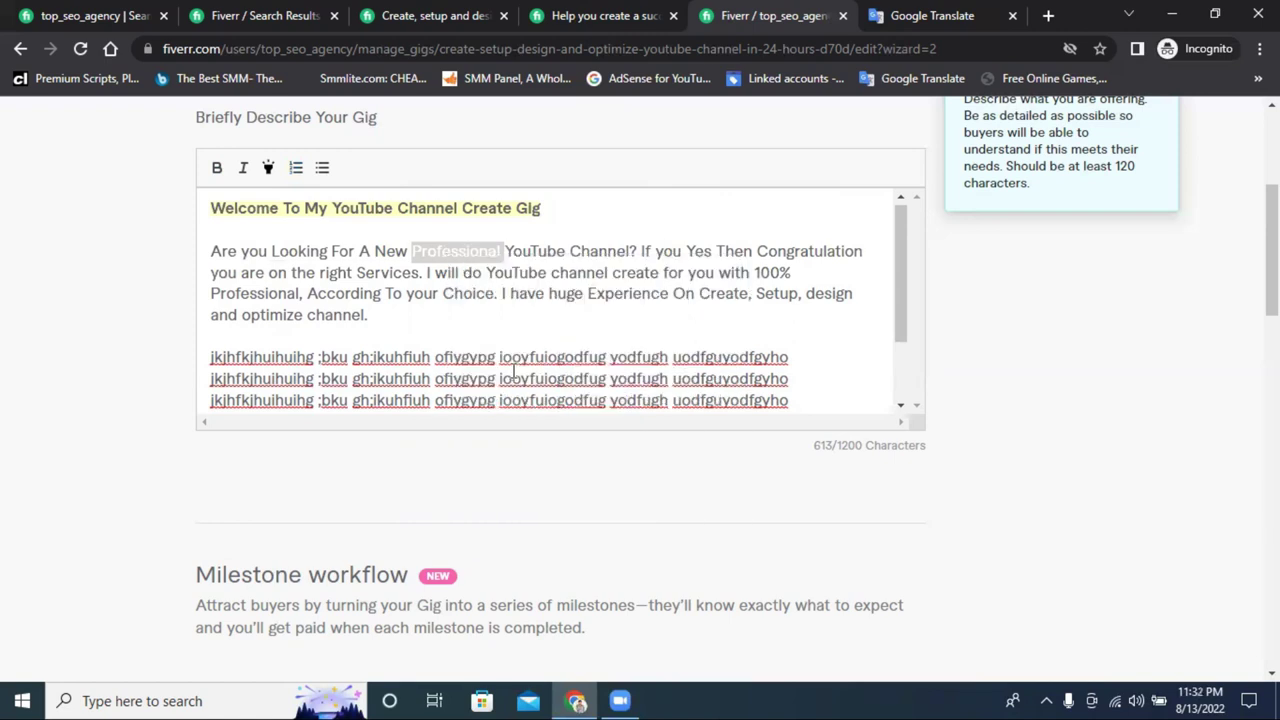
pyautogui.scroll(-1, 483, 374)
pyautogui.click(484, 371)
pyautogui.hotkey('ctrl', 'v')
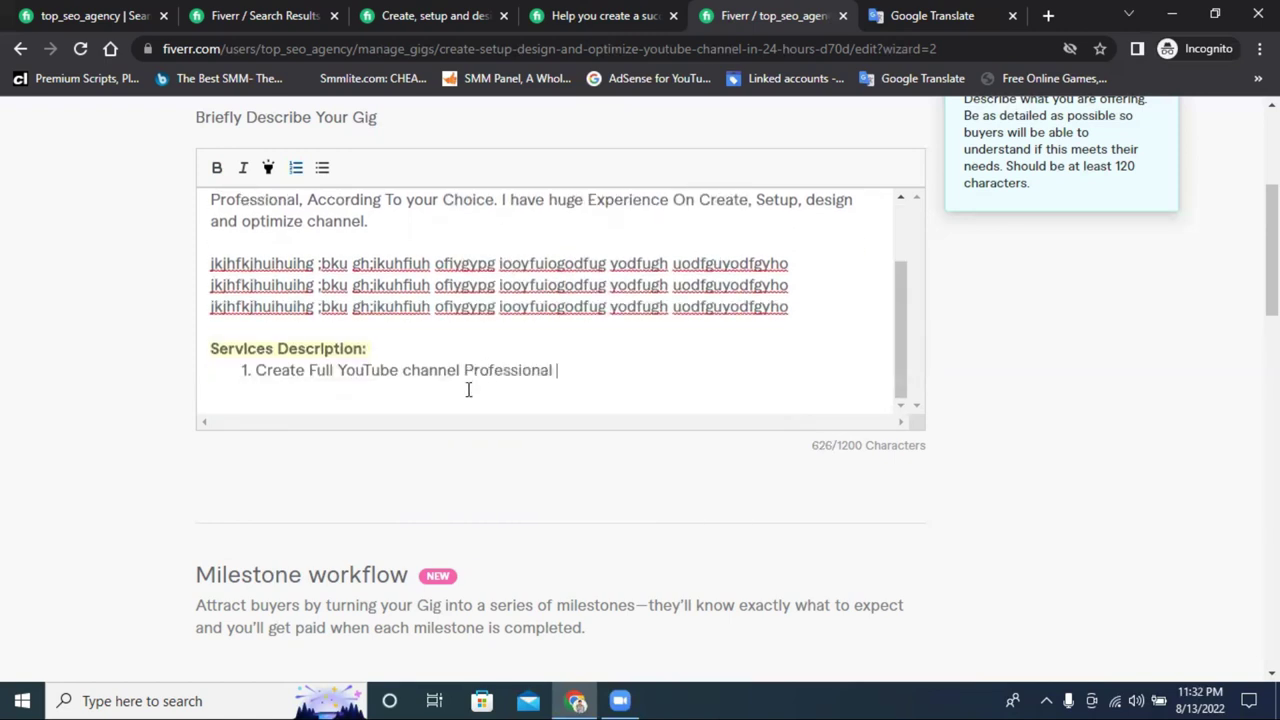
# Move Professional from the end of the first service item to replace the word Full
pyautogui.doubleClick(529, 370)
pyautogui.rightClick(525, 362)
pyautogui.click(598, 412)
pyautogui.doubleClick(324, 370)
pyautogui.hotkey('ctrl', 'v')
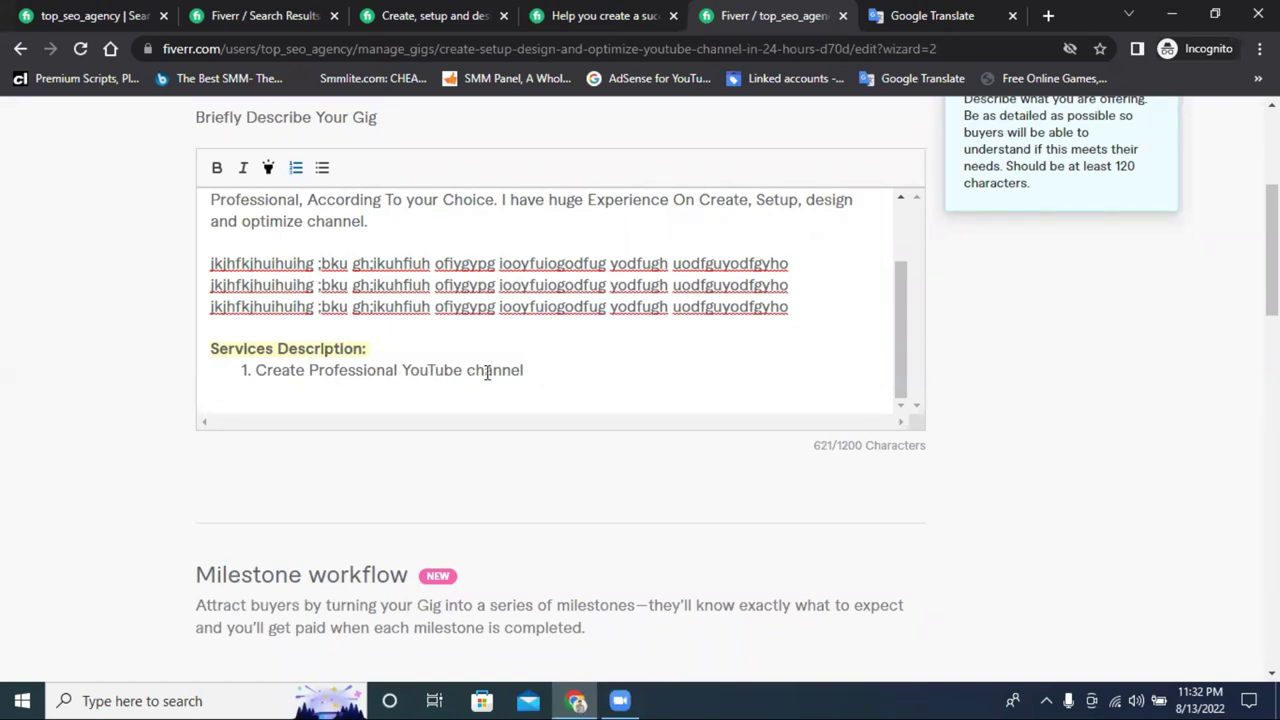
# Add an empty second item to the numbered services list
pyautogui.click(536, 370)
pyautogui.scroll(-2, 534, 368)
pyautogui.press('Return')
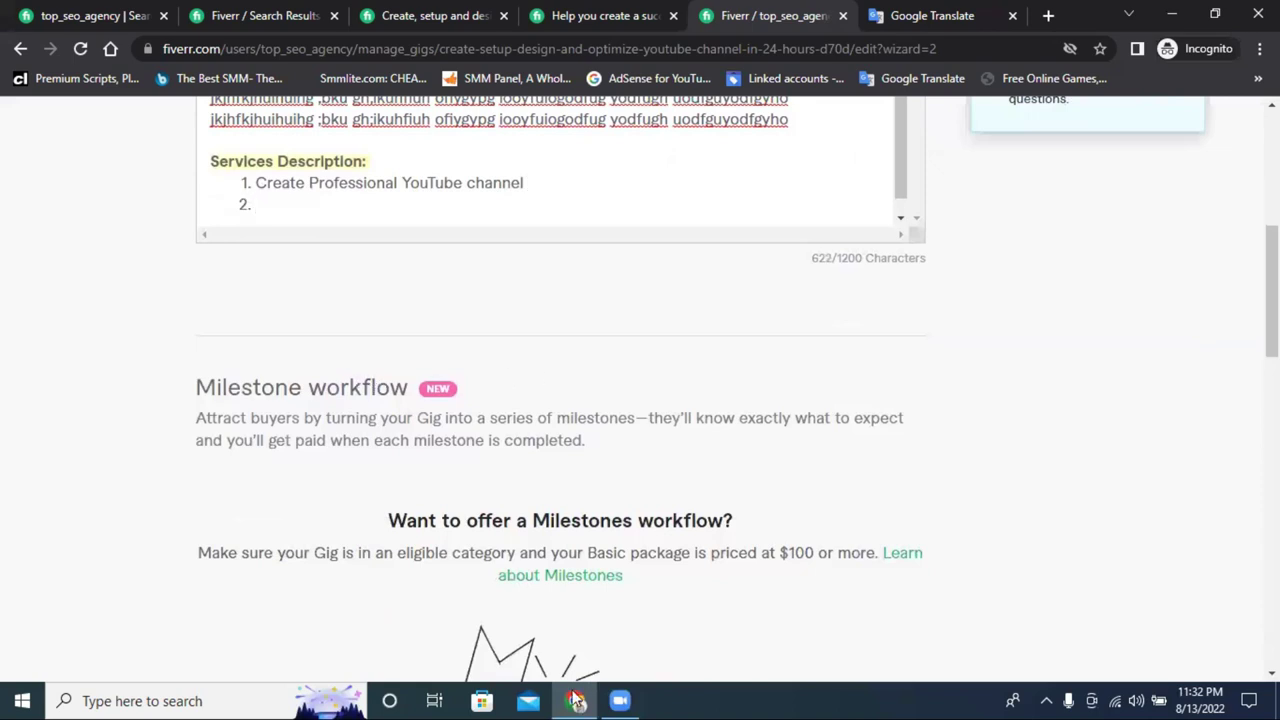
# Examine the descriptions and service lists of the two competing YouTube channel gigs, and return to the gig description
pyautogui.click(443, 13)
pyautogui.scroll(10, 472, 288)
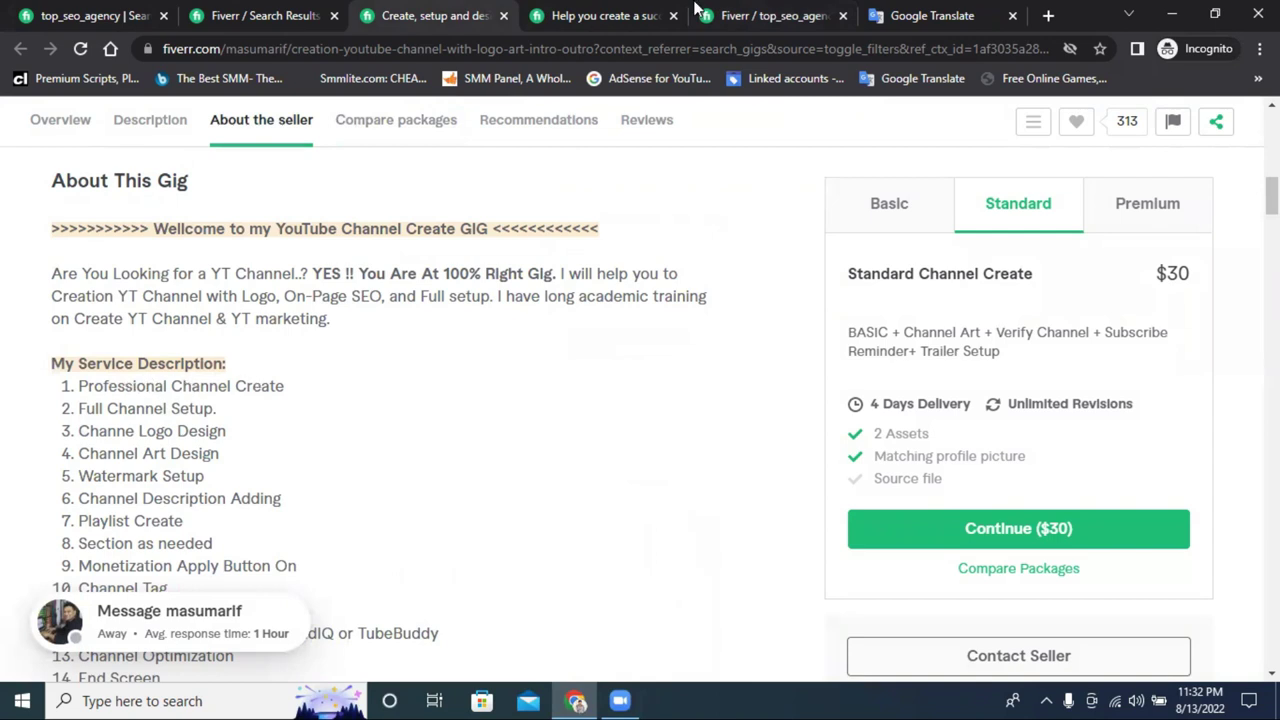
pyautogui.click(800, 10)
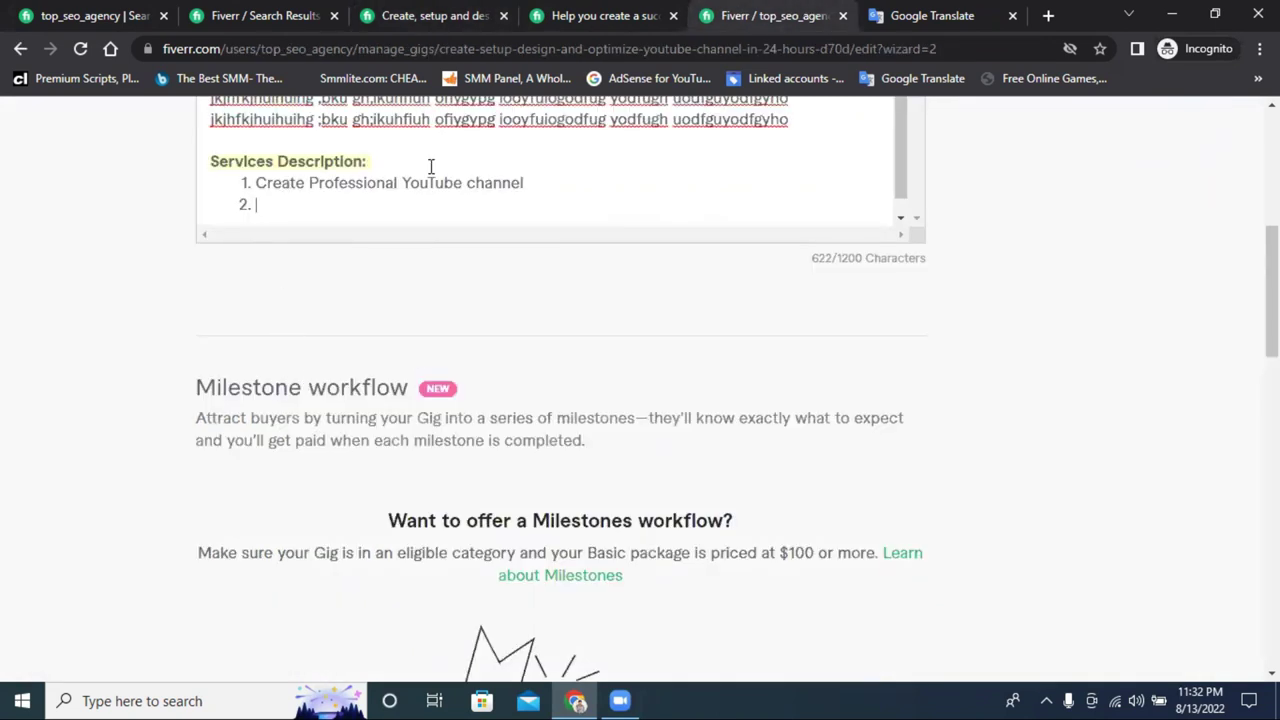
pyautogui.click(434, 12)
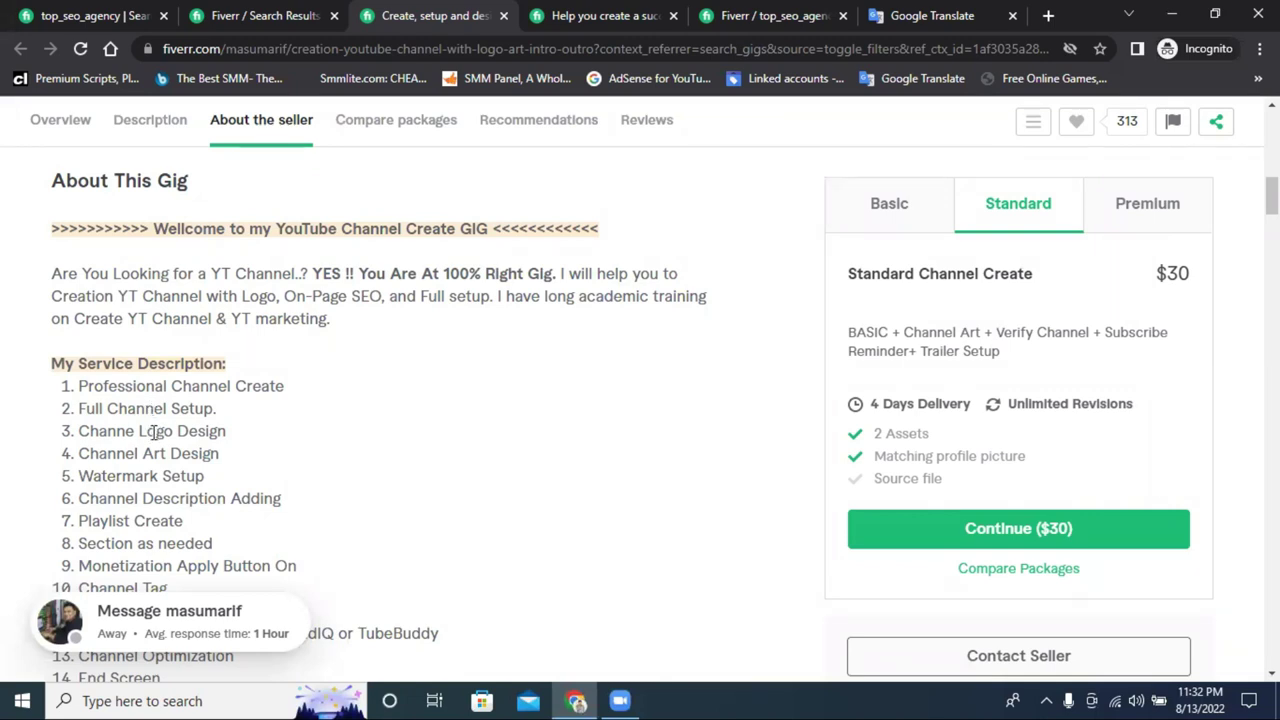
pyautogui.scroll(-1, 209, 449)
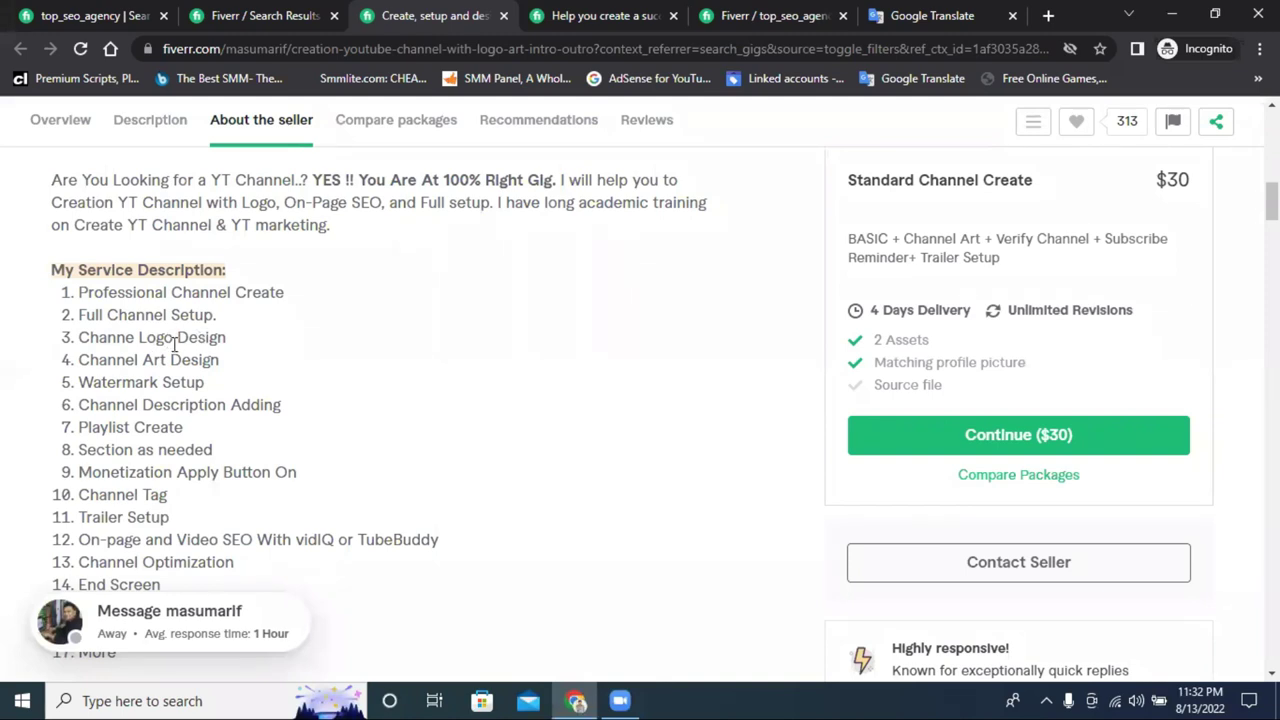
pyautogui.click(768, 14)
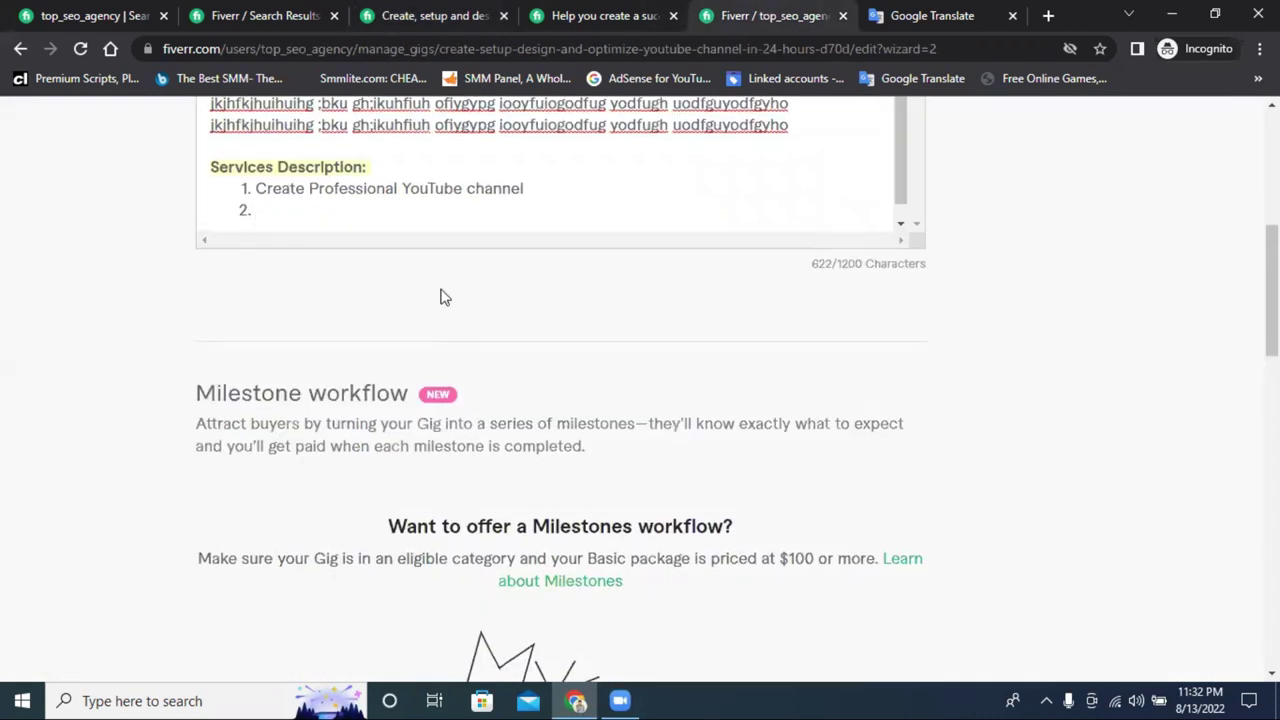
pyautogui.scroll(2, 445, 297)
pyautogui.scroll(1, 432, 295)
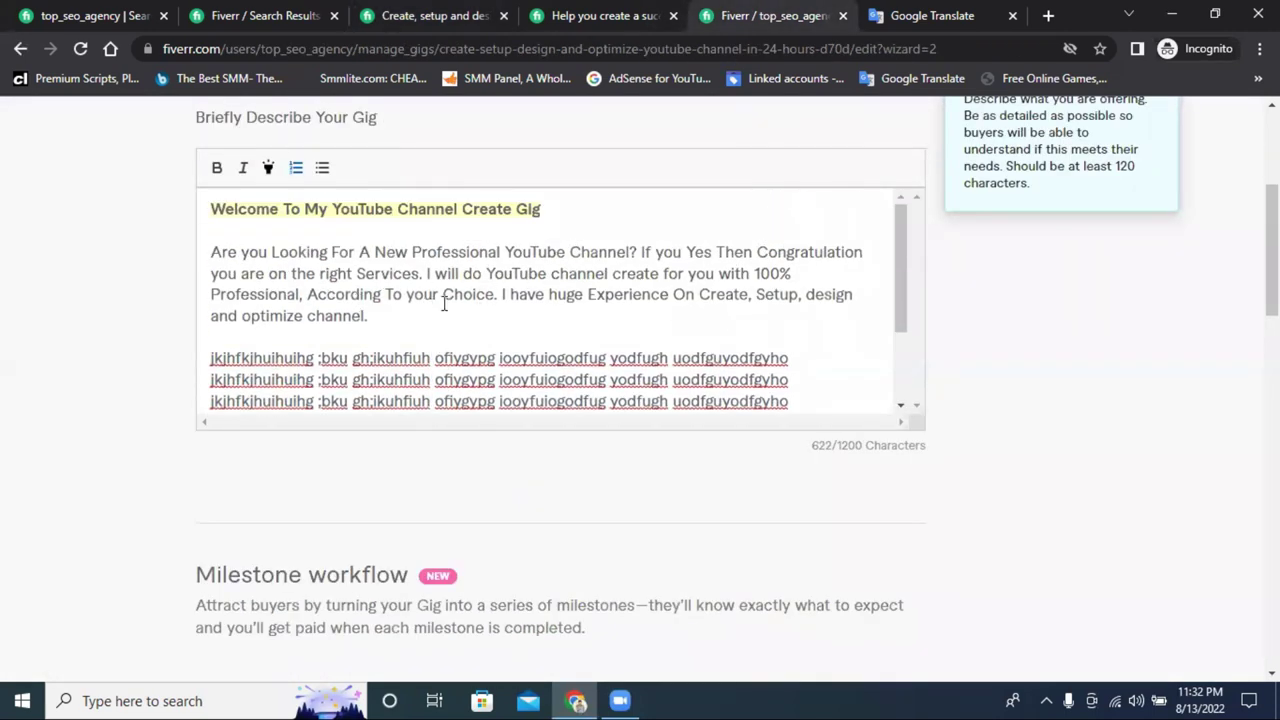
pyautogui.scroll(1, 409, 300)
pyautogui.click(606, 13)
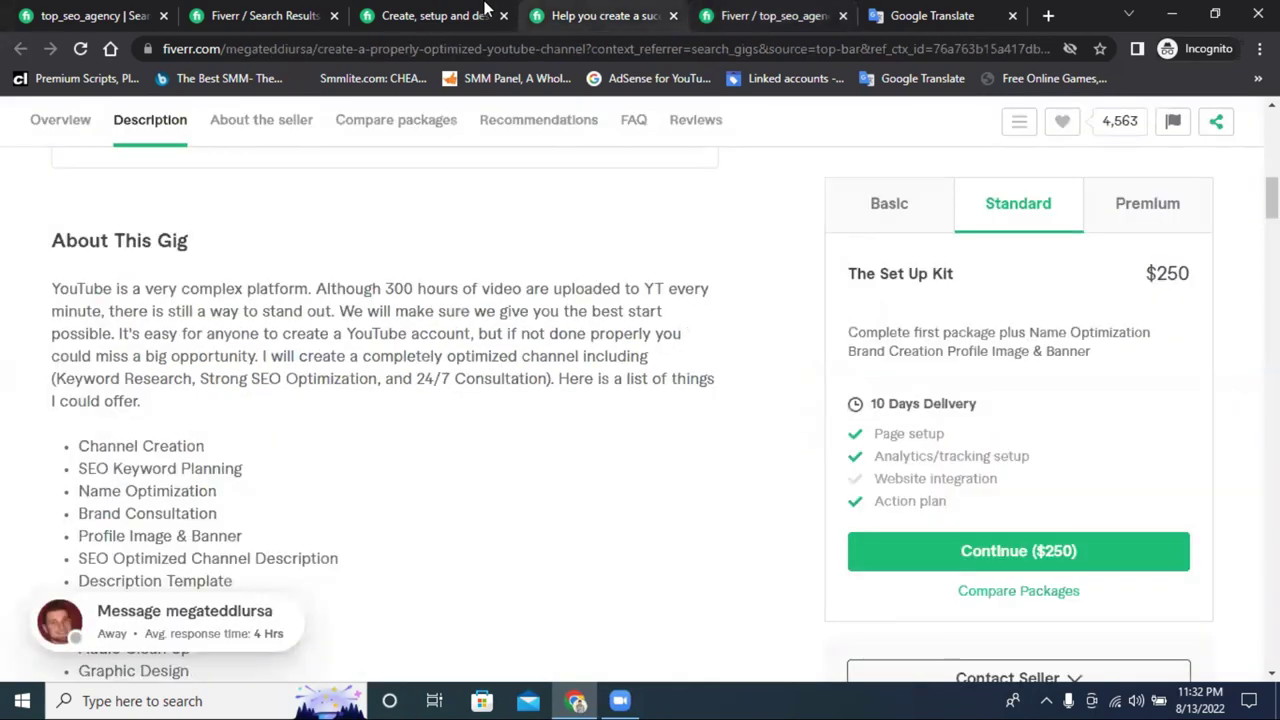
pyautogui.click(785, 10)
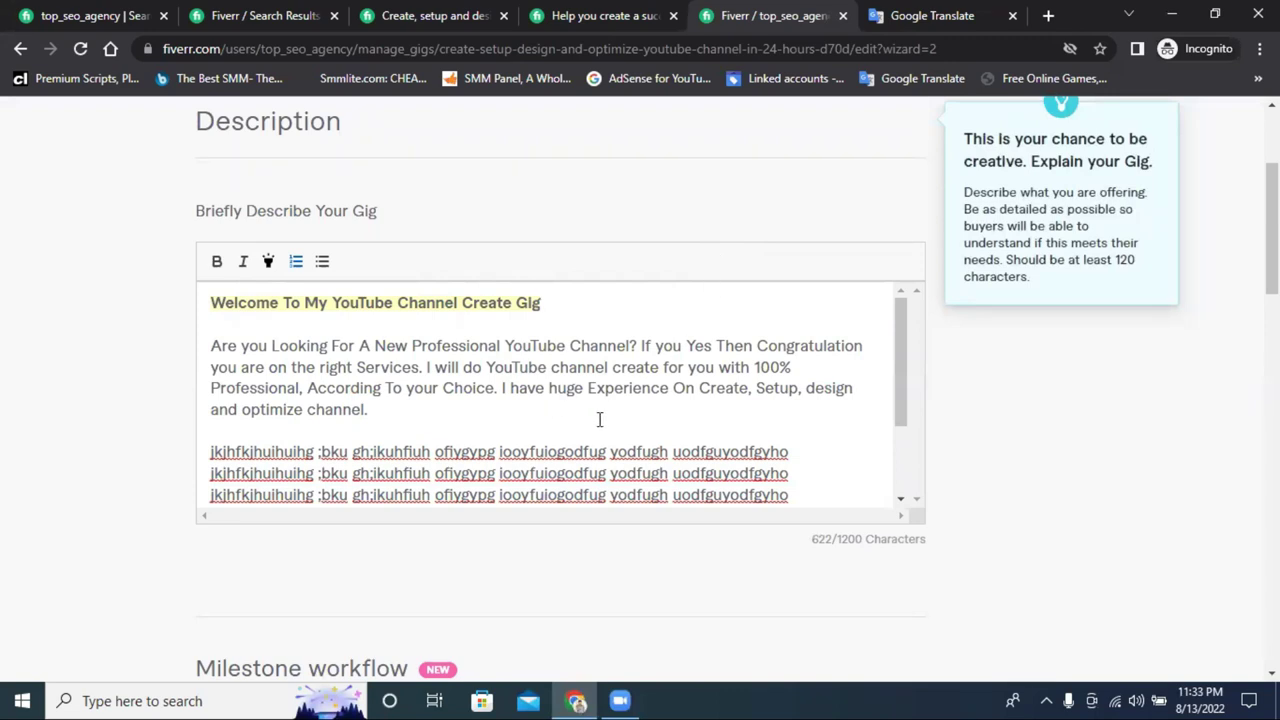
# Enter "Attractive Logo, Banner Design" as the second item of the services list
pyautogui.scroll(-2, 560, 425)
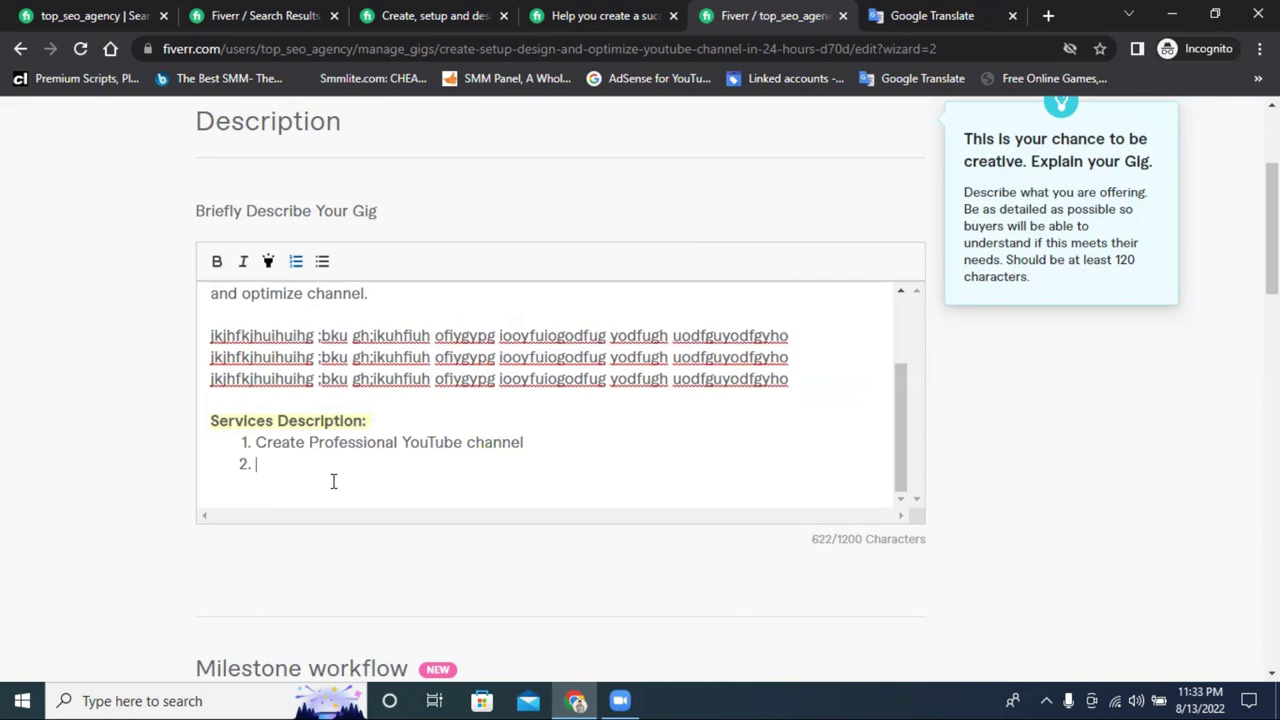
pyautogui.write('Attractive Logo')
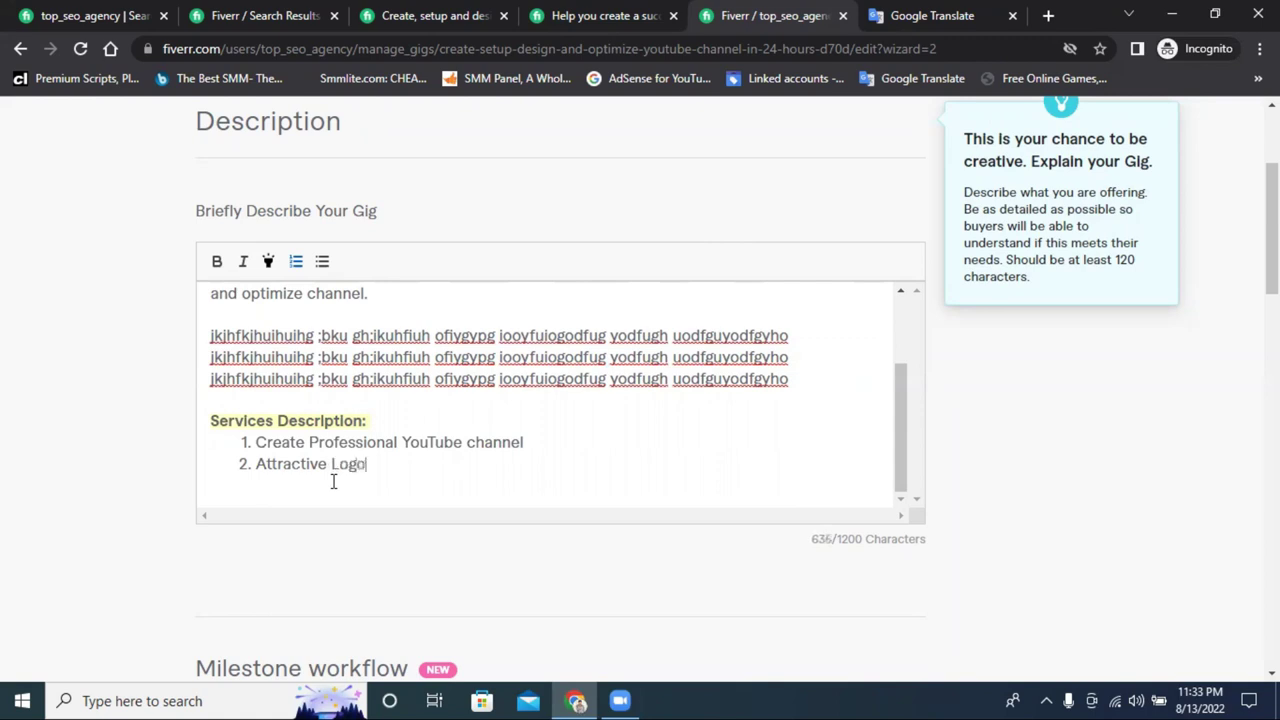
pyautogui.write(', Banner')
pyautogui.write('De')
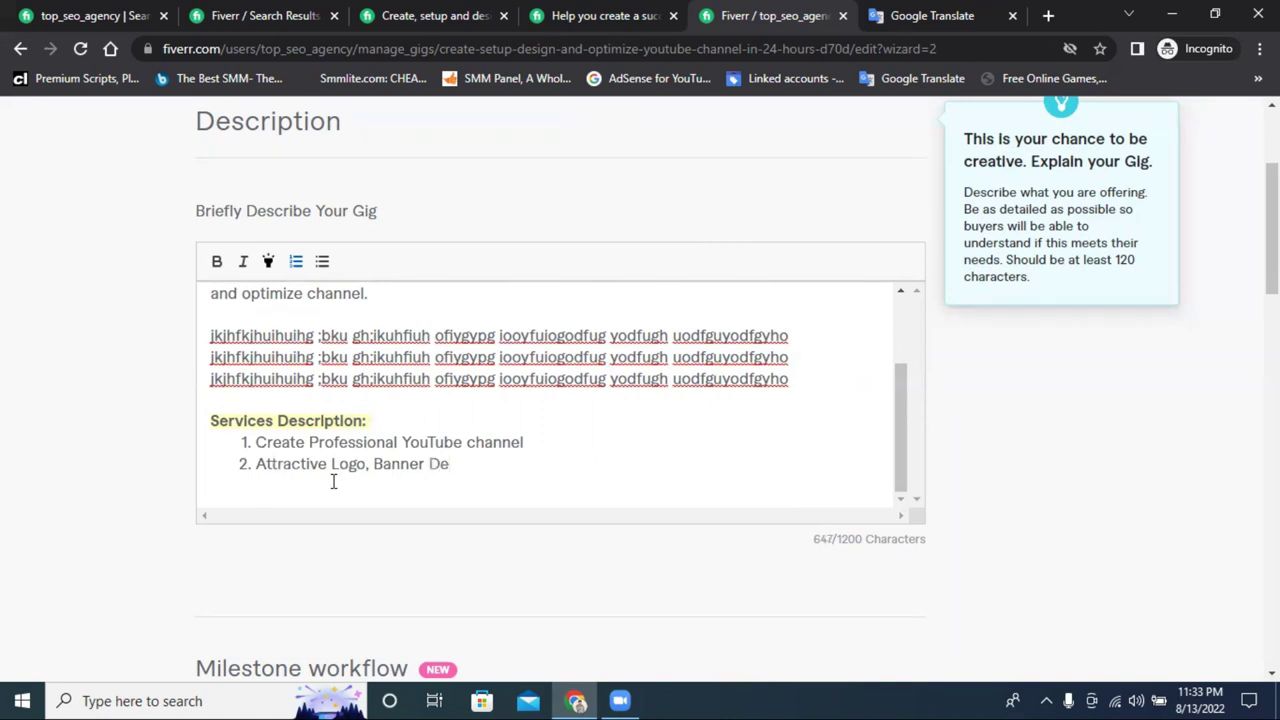
pyautogui.write('sign')
# Compare the competing gig's service list with the items written so far, checking its channel create, logo and channel art entries
pyautogui.click(605, 15)
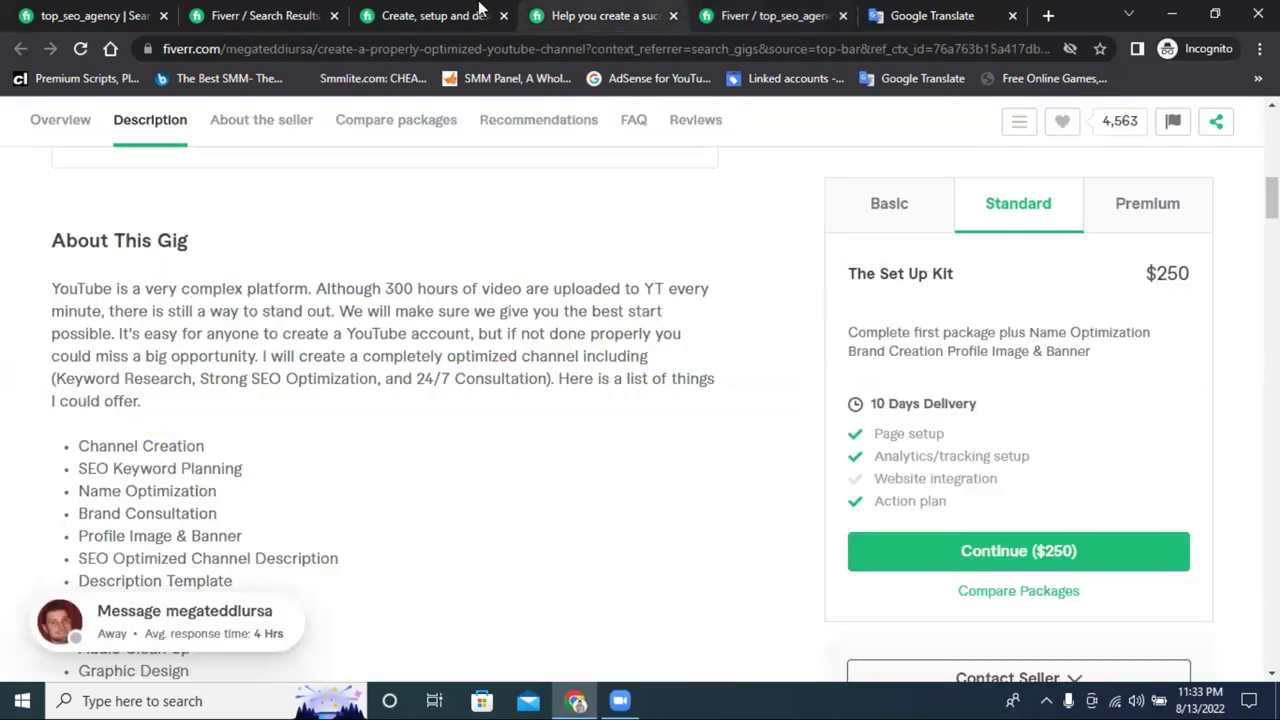
pyautogui.click(437, 15)
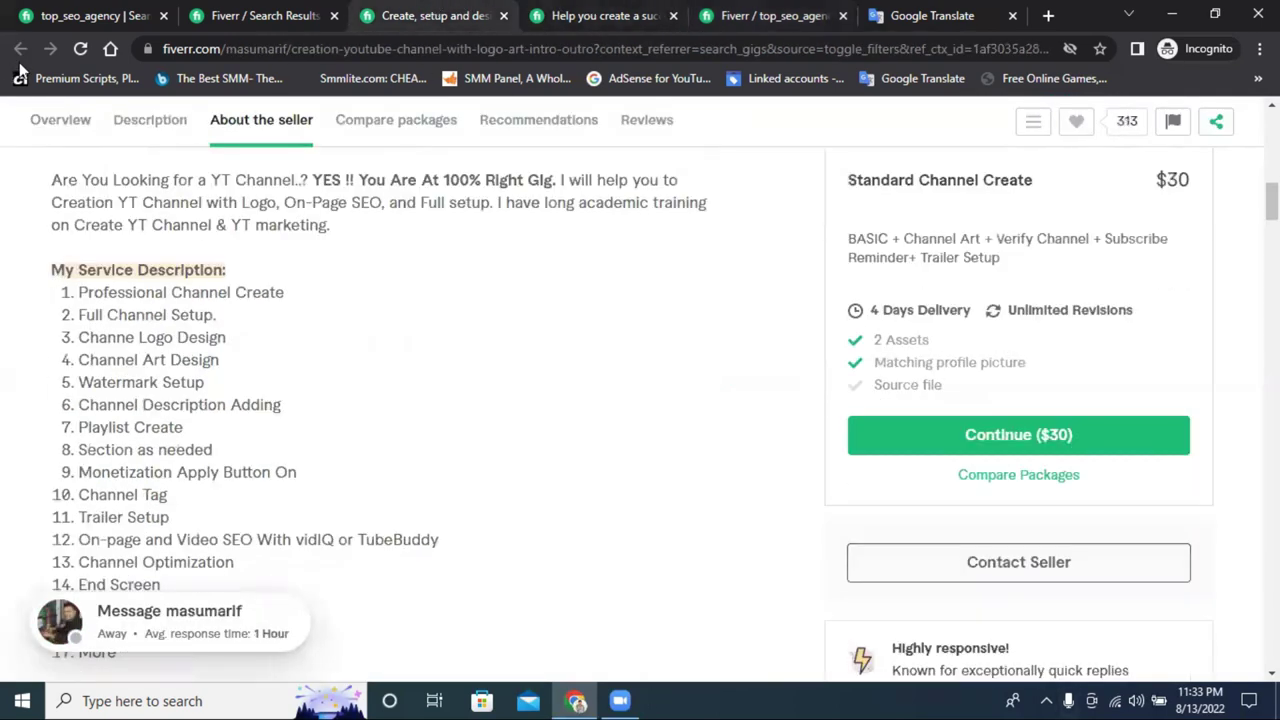
pyautogui.moveTo(286, 292); pyautogui.dragTo(180, 294)
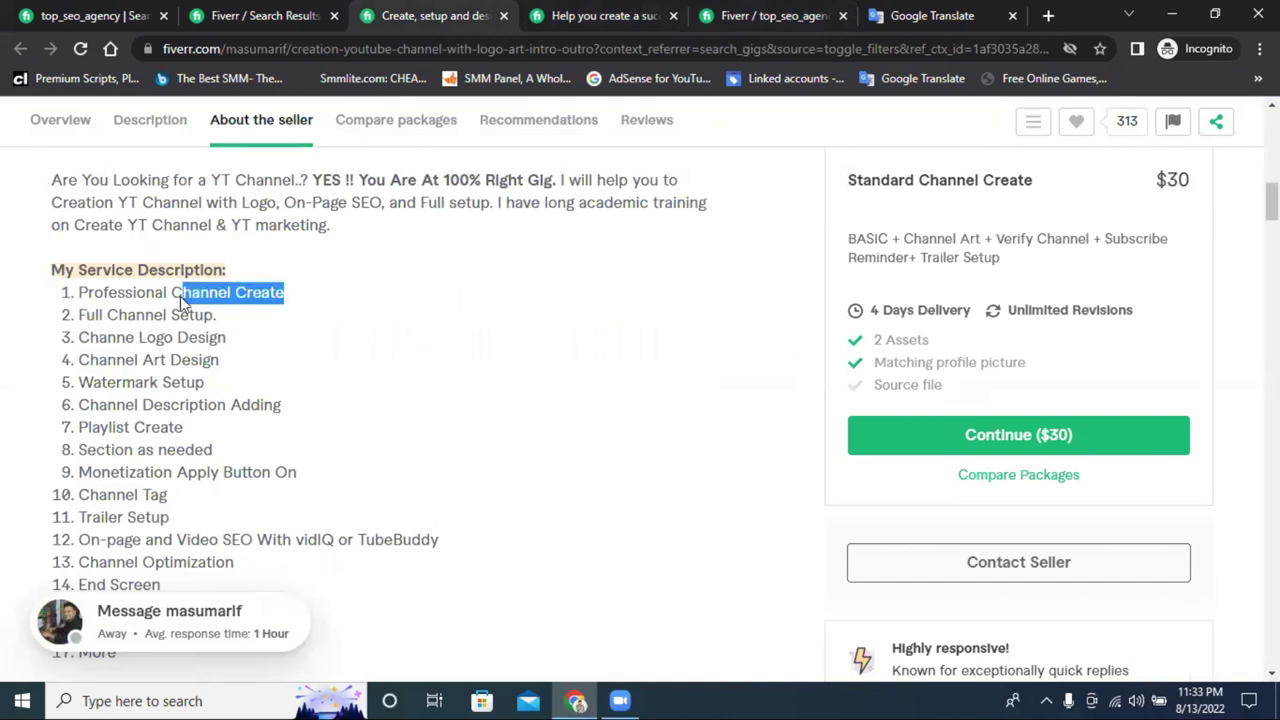
pyautogui.moveTo(231, 338); pyautogui.dragTo(86, 338)
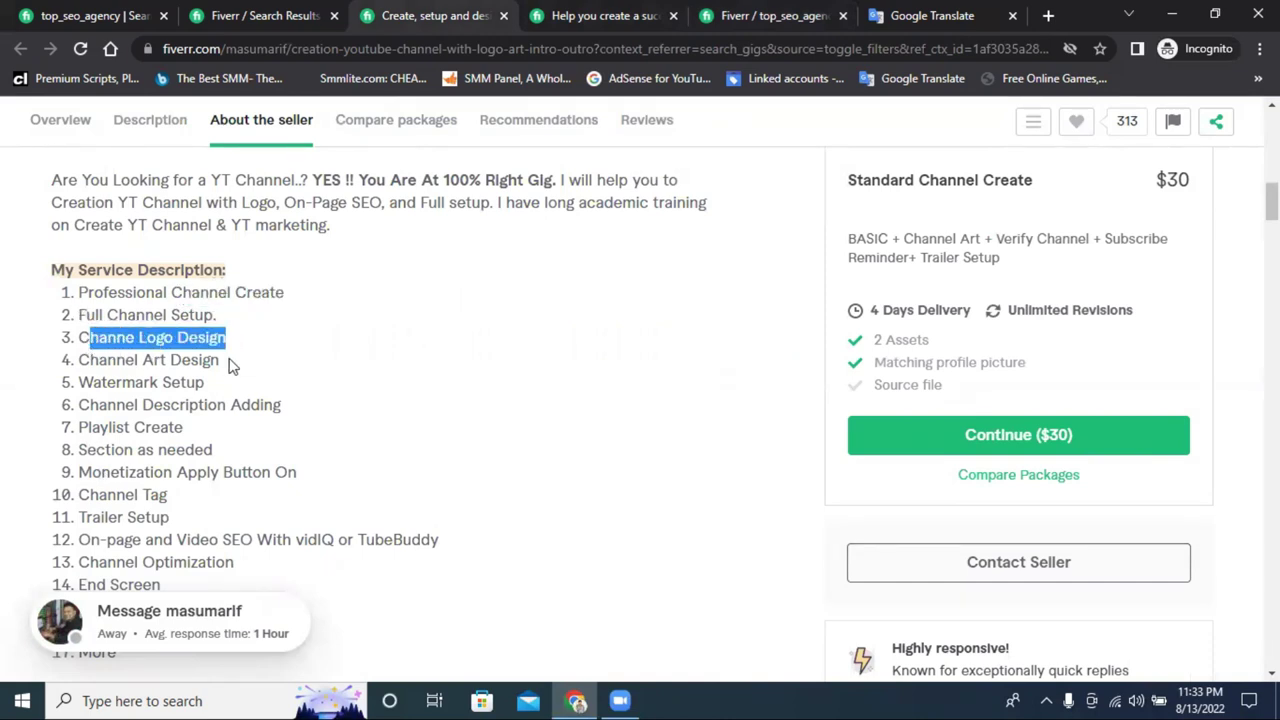
pyautogui.moveTo(230, 364); pyautogui.dragTo(99, 337)
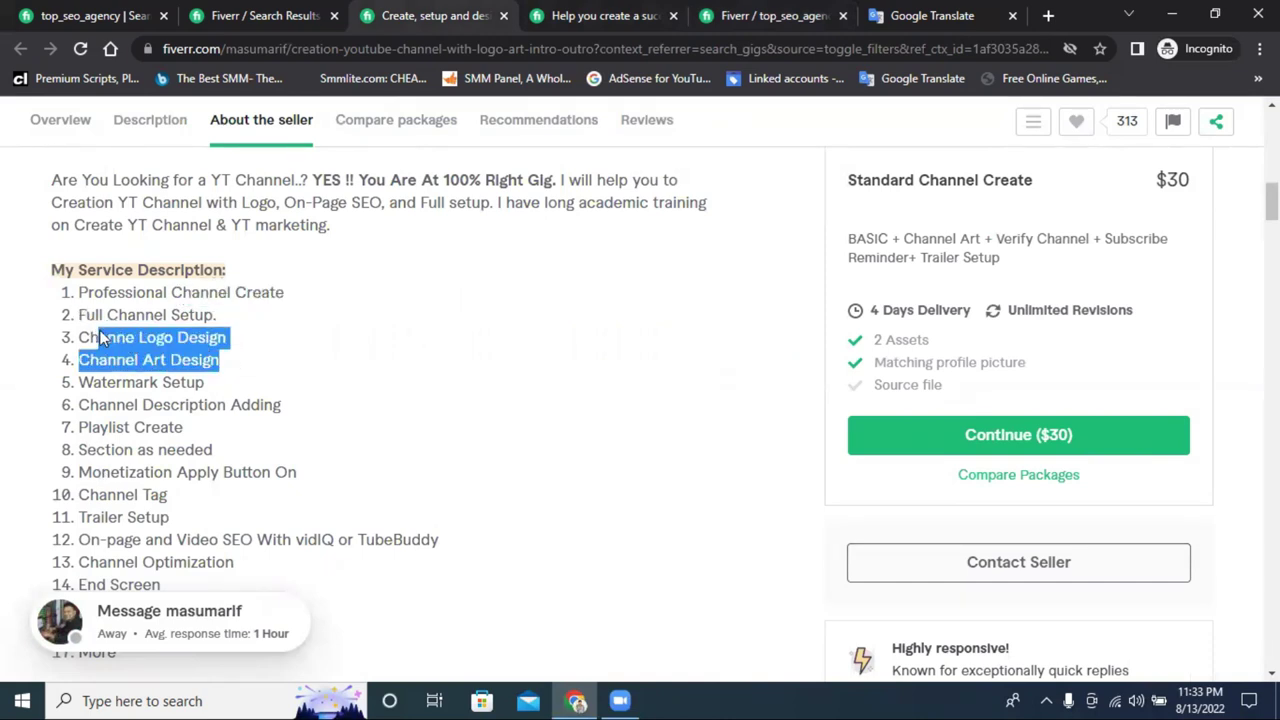
pyautogui.click(281, 355)
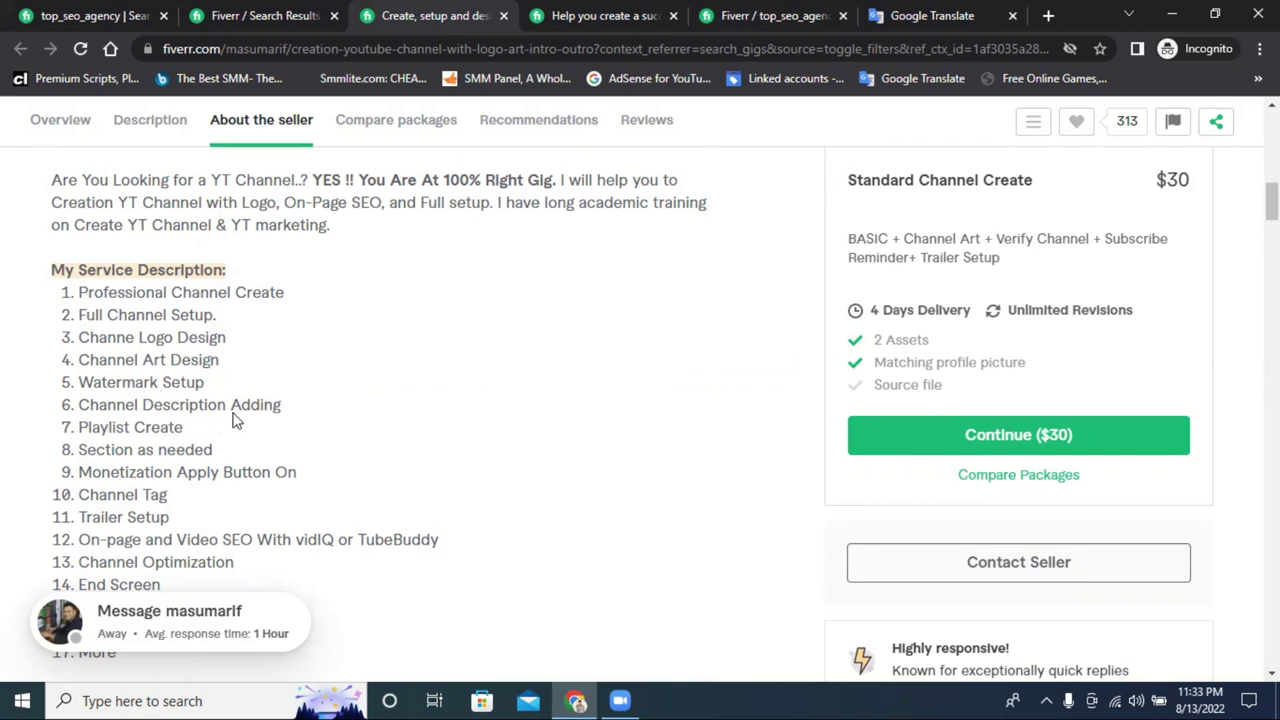
# Examine the service lists of the two competing YouTube channel gigs for further service ideas
pyautogui.scroll(-1, 215, 426)
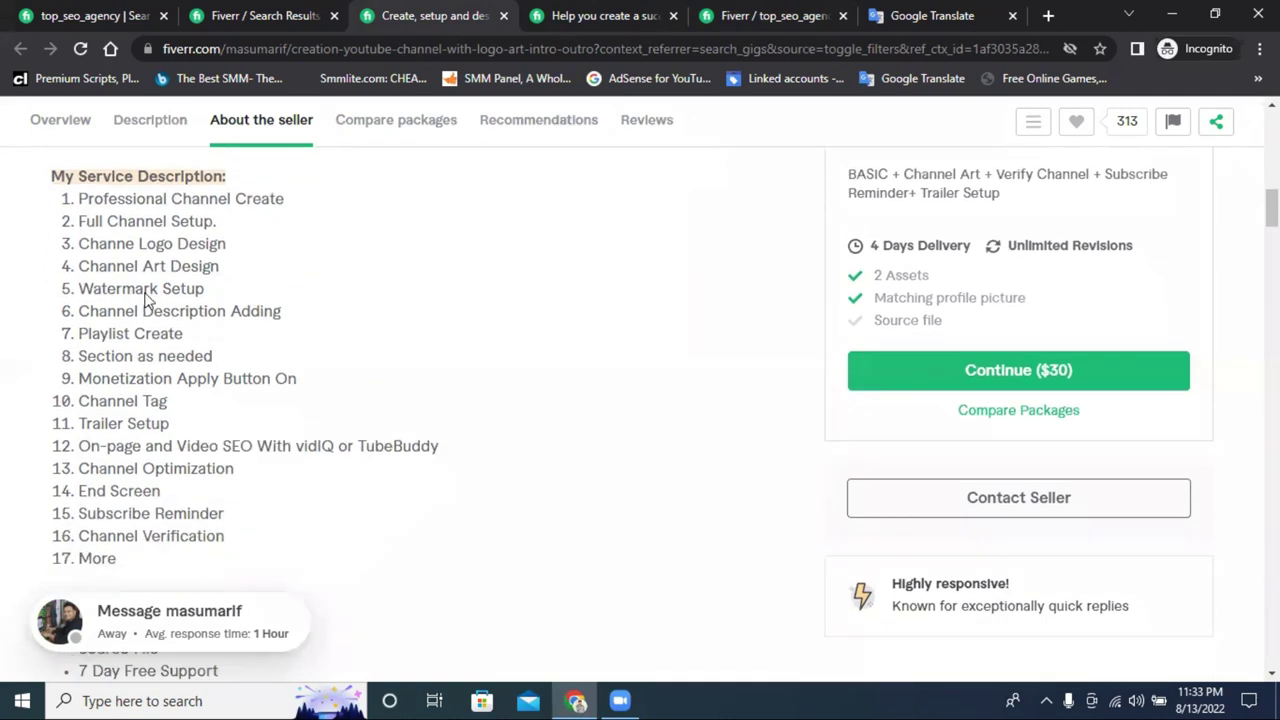
pyautogui.click(577, 12)
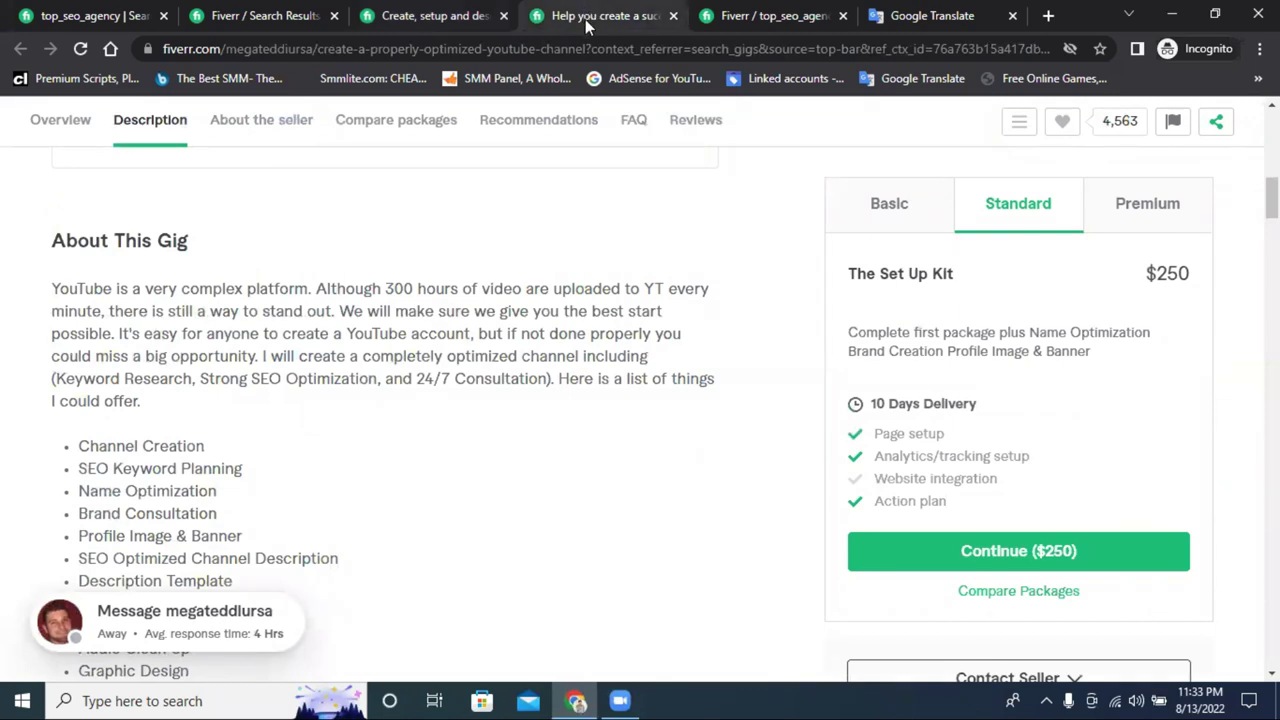
pyautogui.scroll(-2, 450, 290)
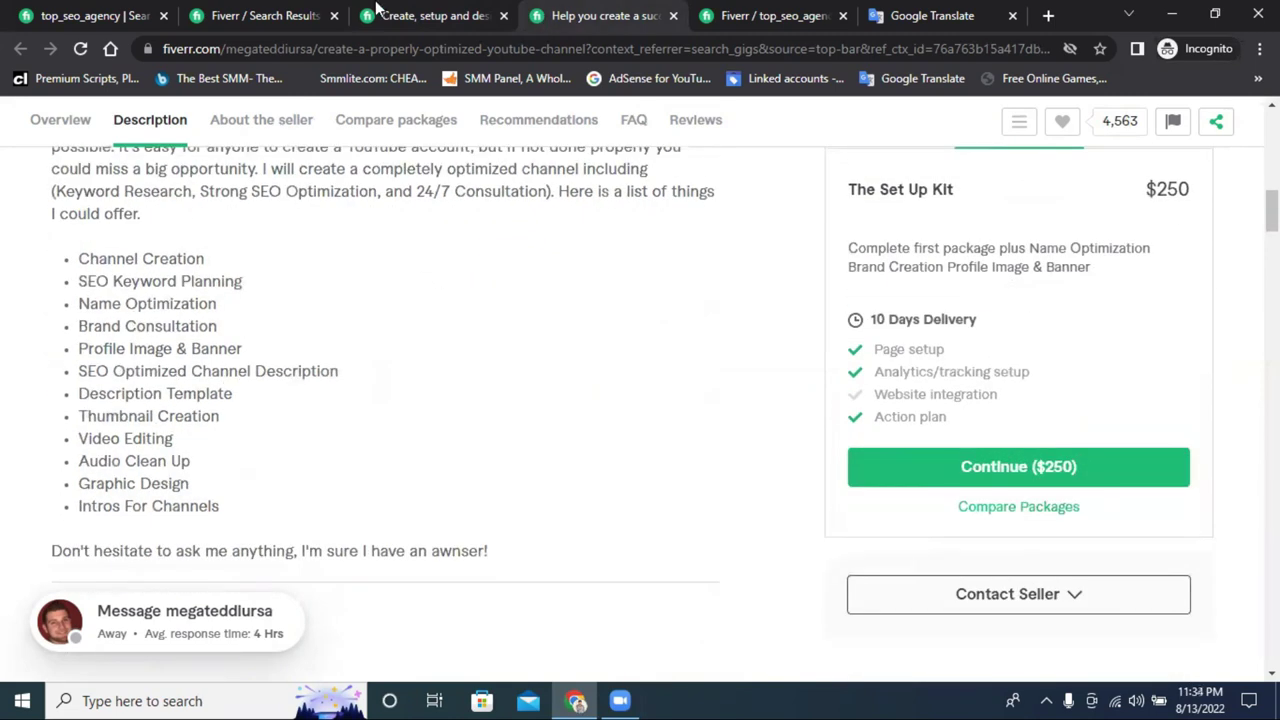
# Open the "perfectly create, set up, marketing and monetization" gig from the search results in a new tab and examine its professional services list
pyautogui.click(416, 16)
pyautogui.click(235, 15)
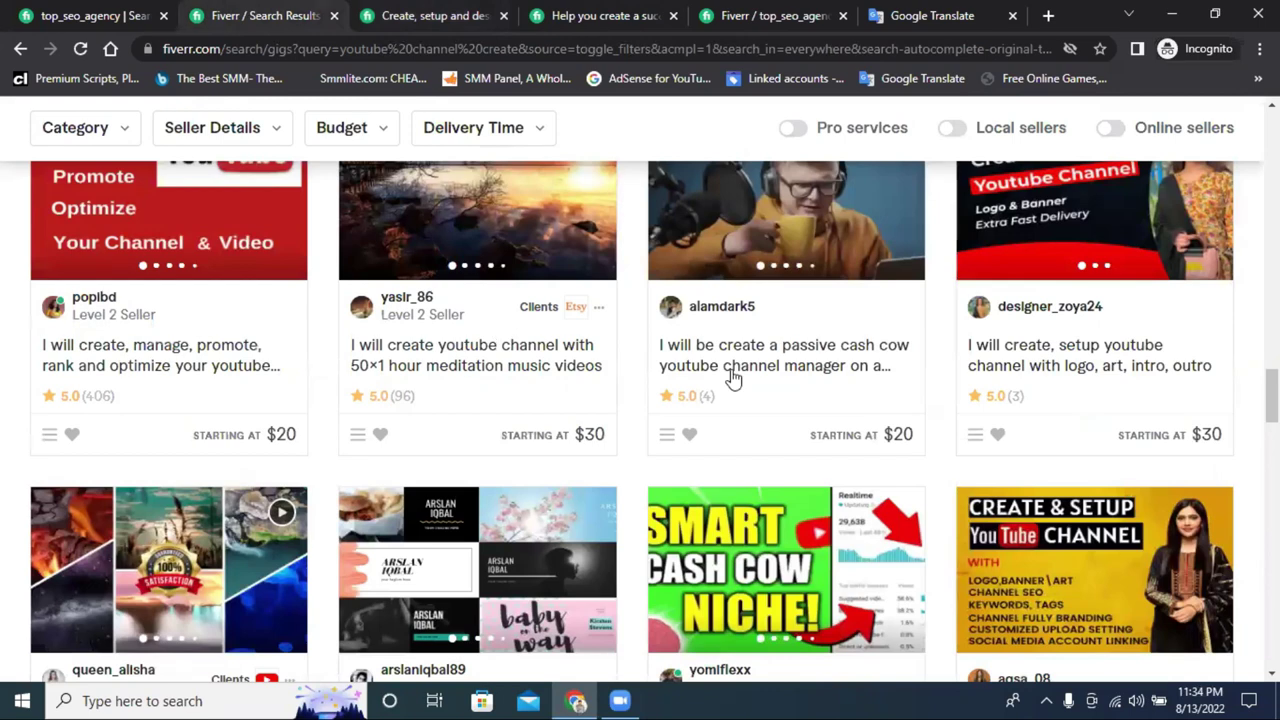
pyautogui.scroll(-6, 731, 374)
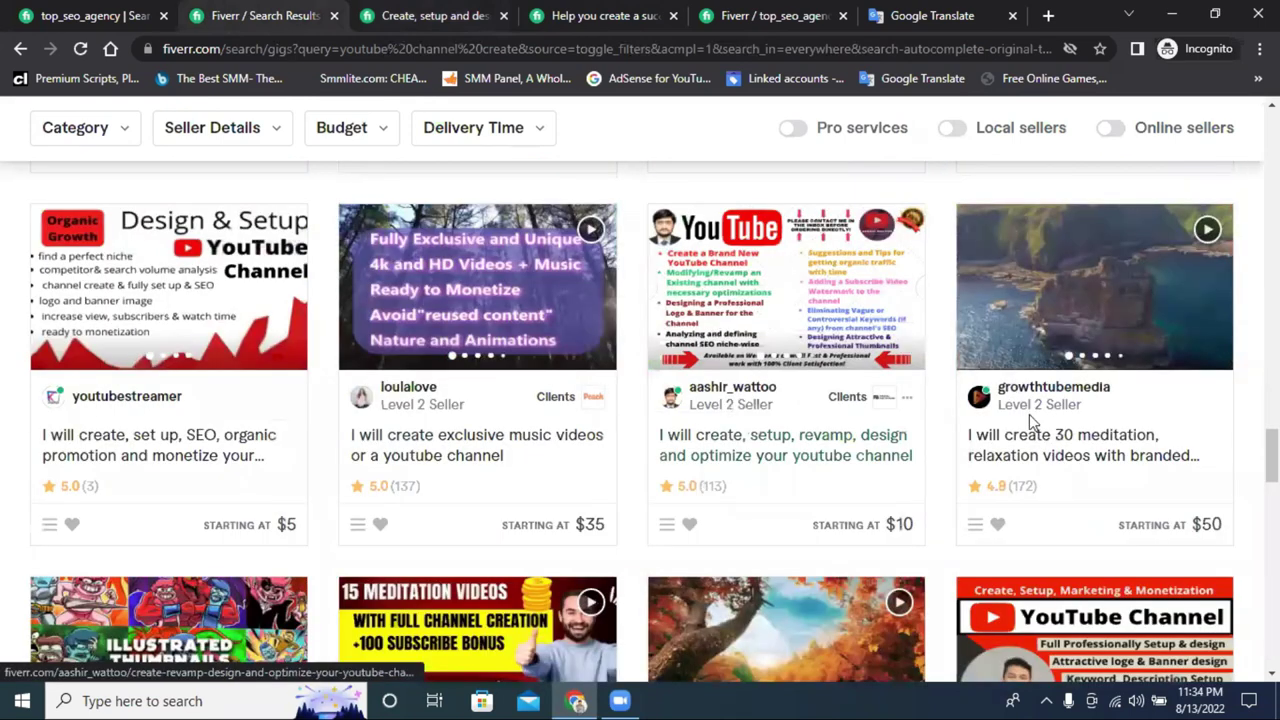
pyautogui.scroll(-3, 1020, 440)
pyautogui.rightClick(1020, 457)
pyautogui.click(1062, 463)
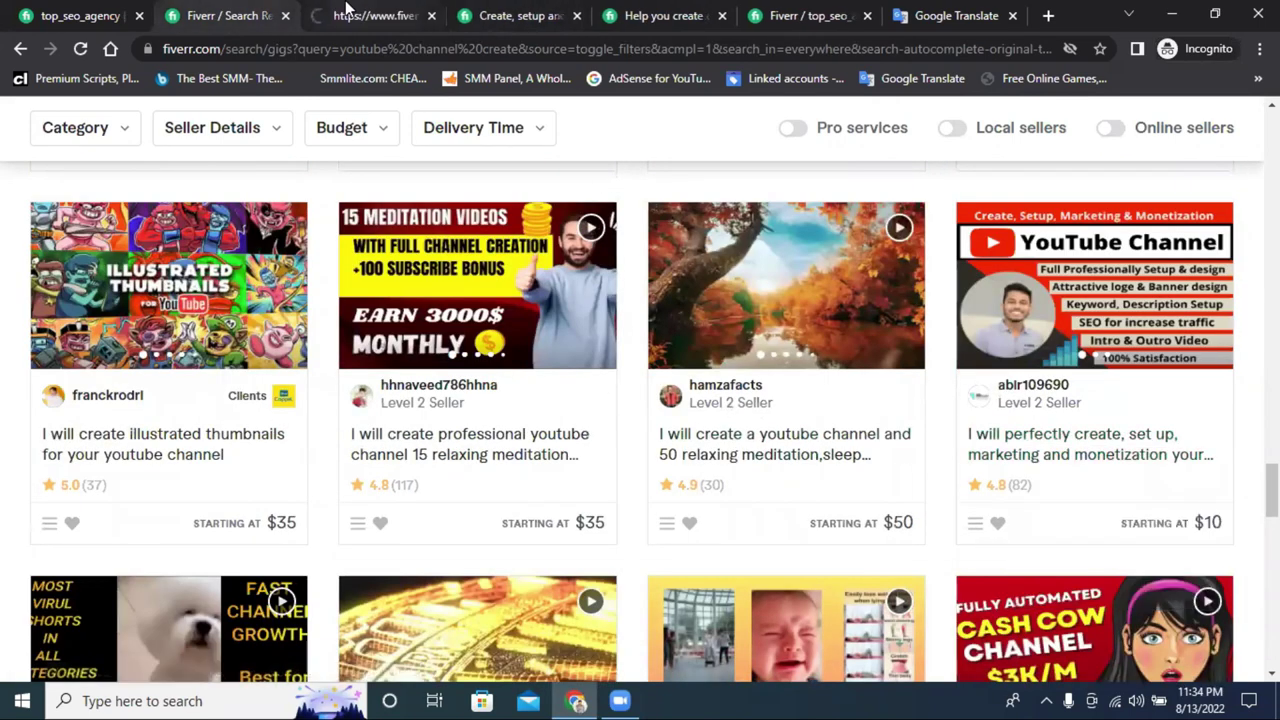
pyautogui.click(352, 15)
pyautogui.scroll(-10, 380, 258)
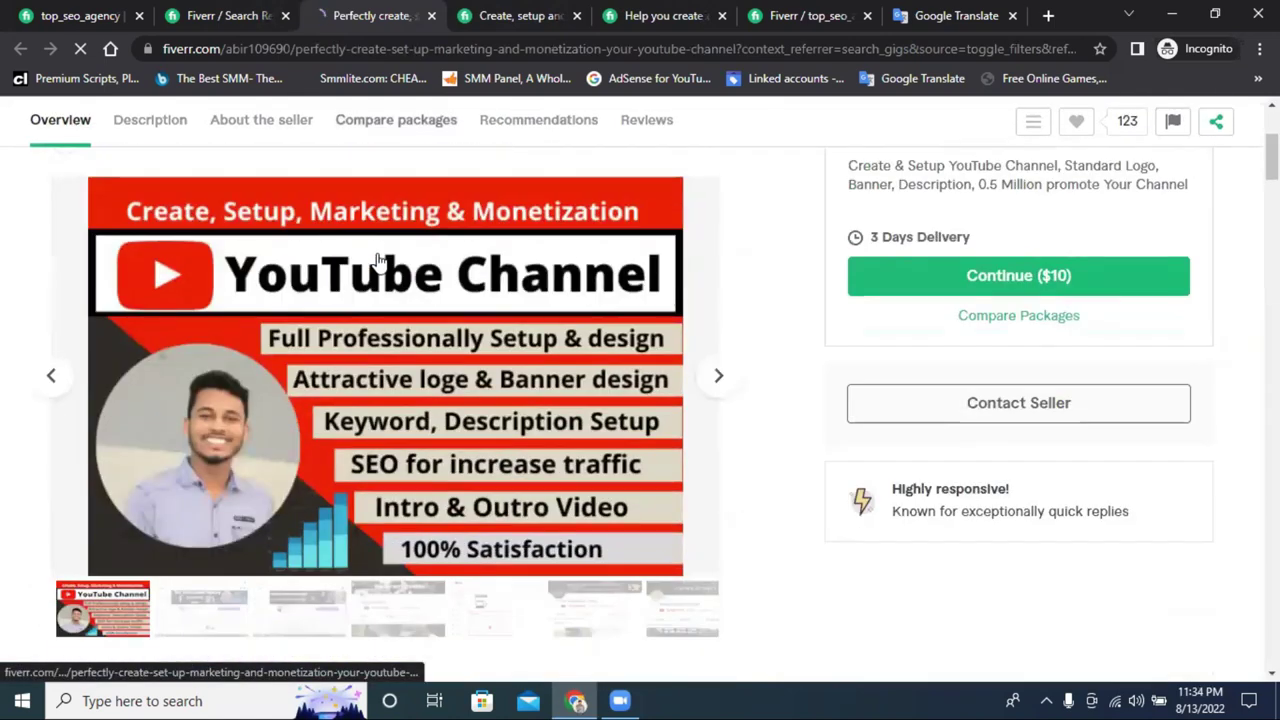
pyautogui.scroll(-2, 380, 262)
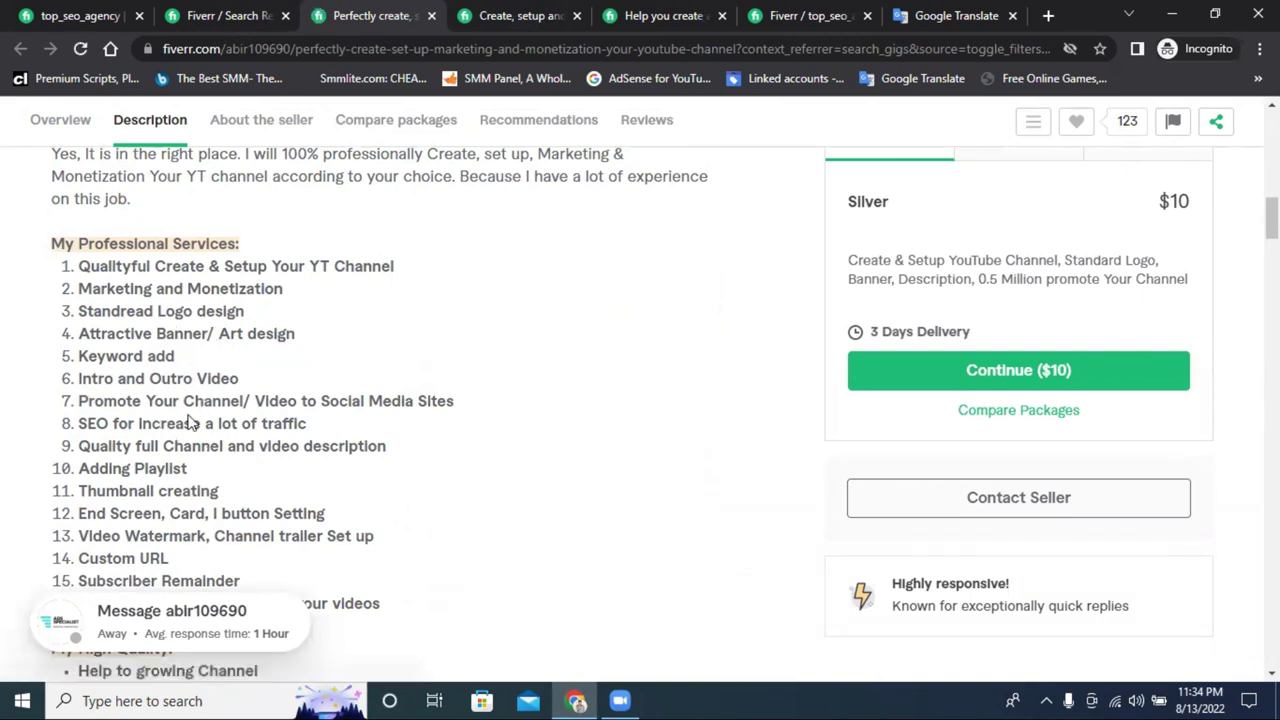
pyautogui.scroll(-2, 308, 424)
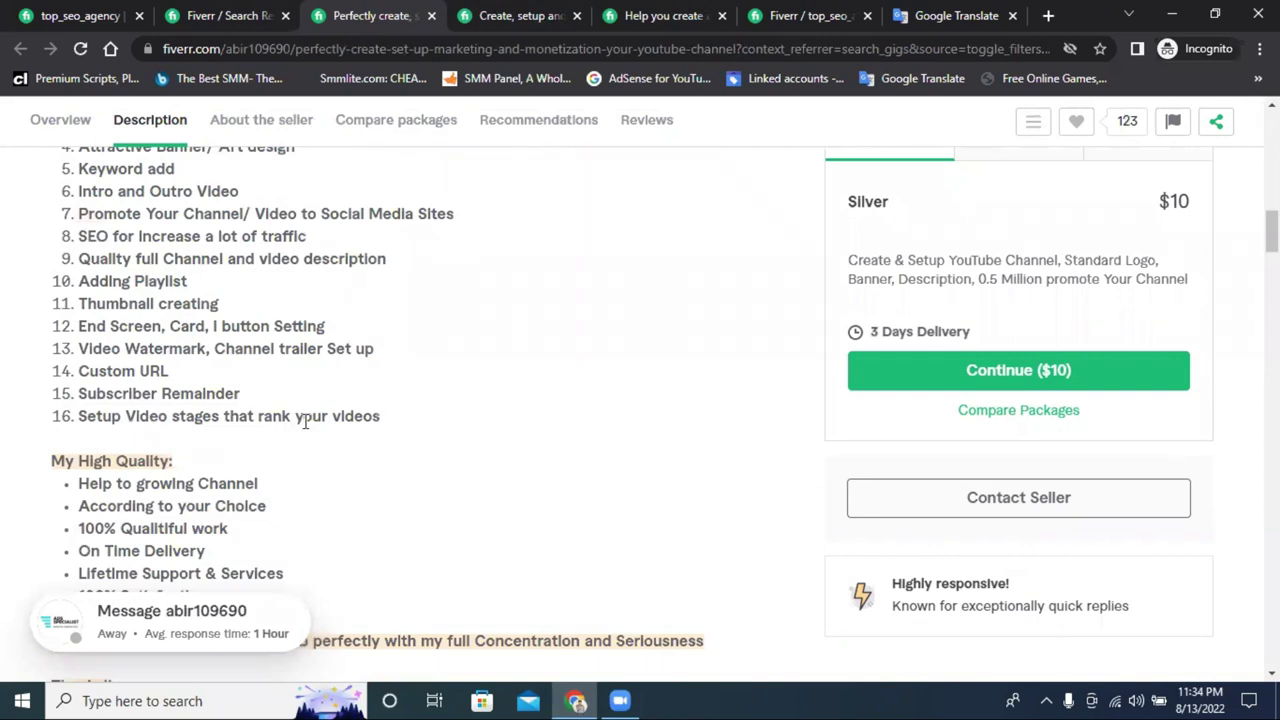
# Return to the gig description and add an empty third item to the numbered services list
pyautogui.click(762, 15)
pyautogui.click(496, 472)
pyautogui.press('Return')
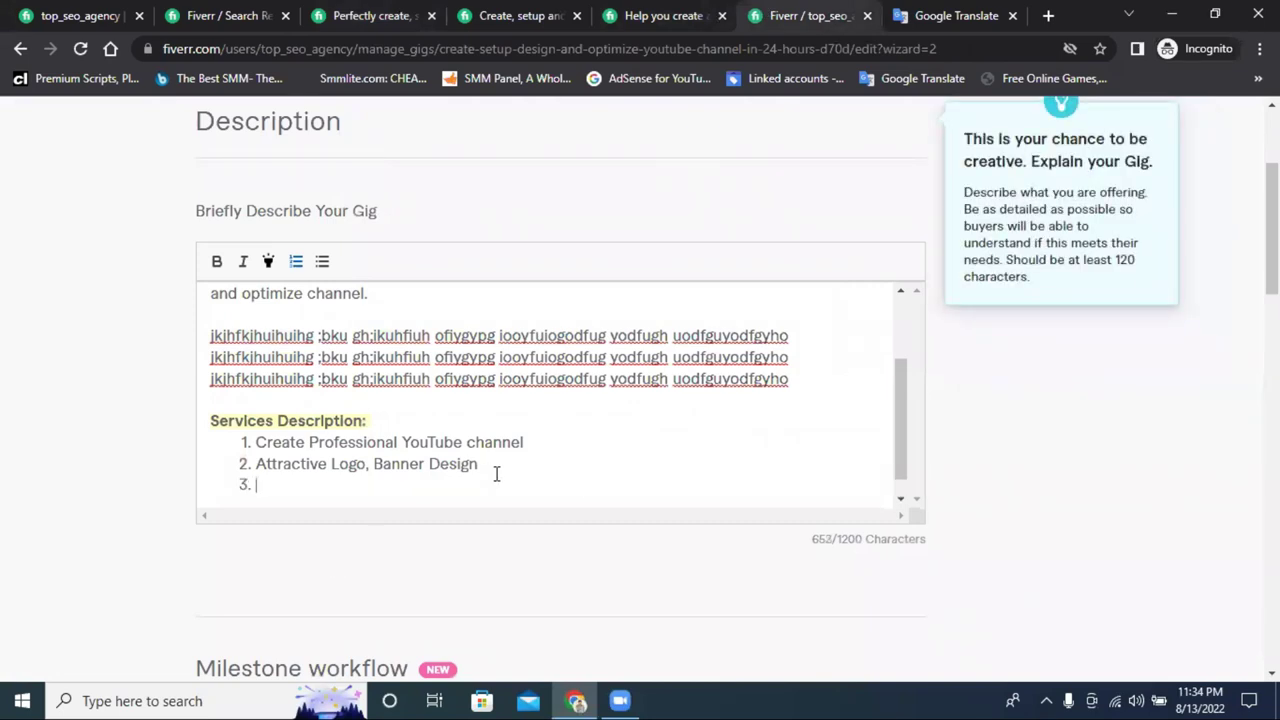
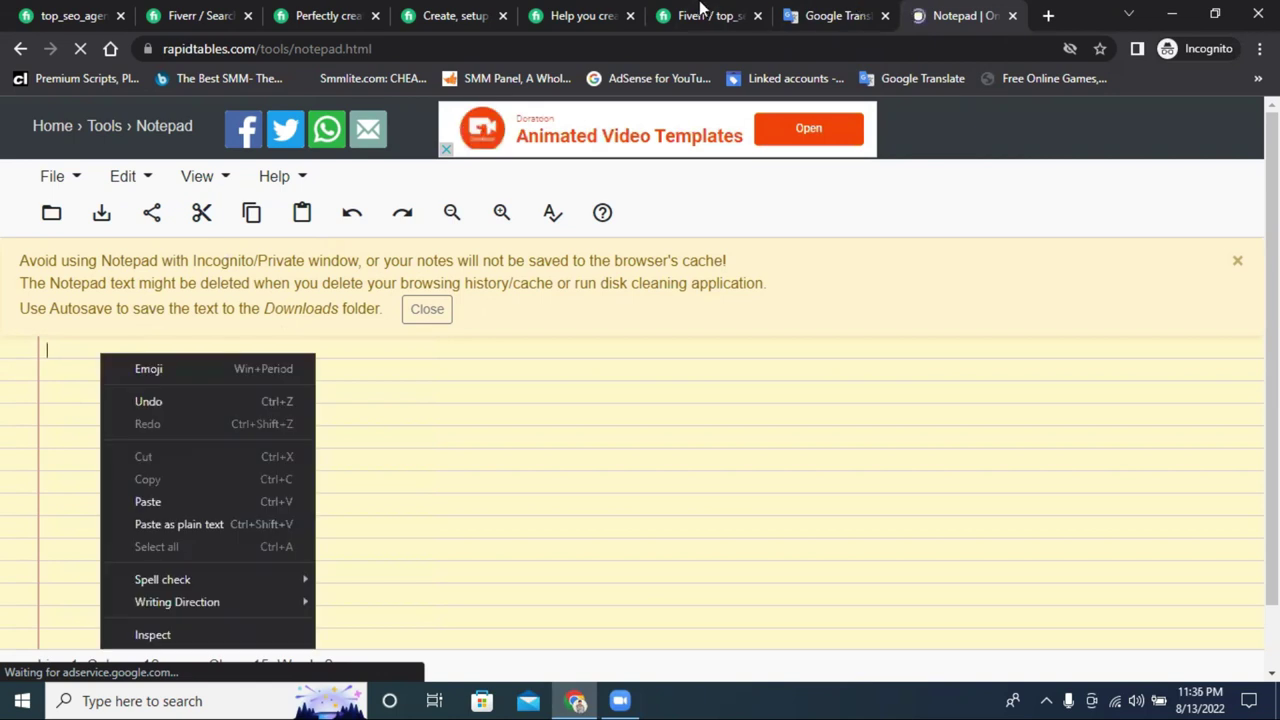
# Enter "Playlist Create" as the sixth item of the services list in the gig description
pyautogui.hotkey('ctrl', '6')
pyautogui.write('Playlist Create')
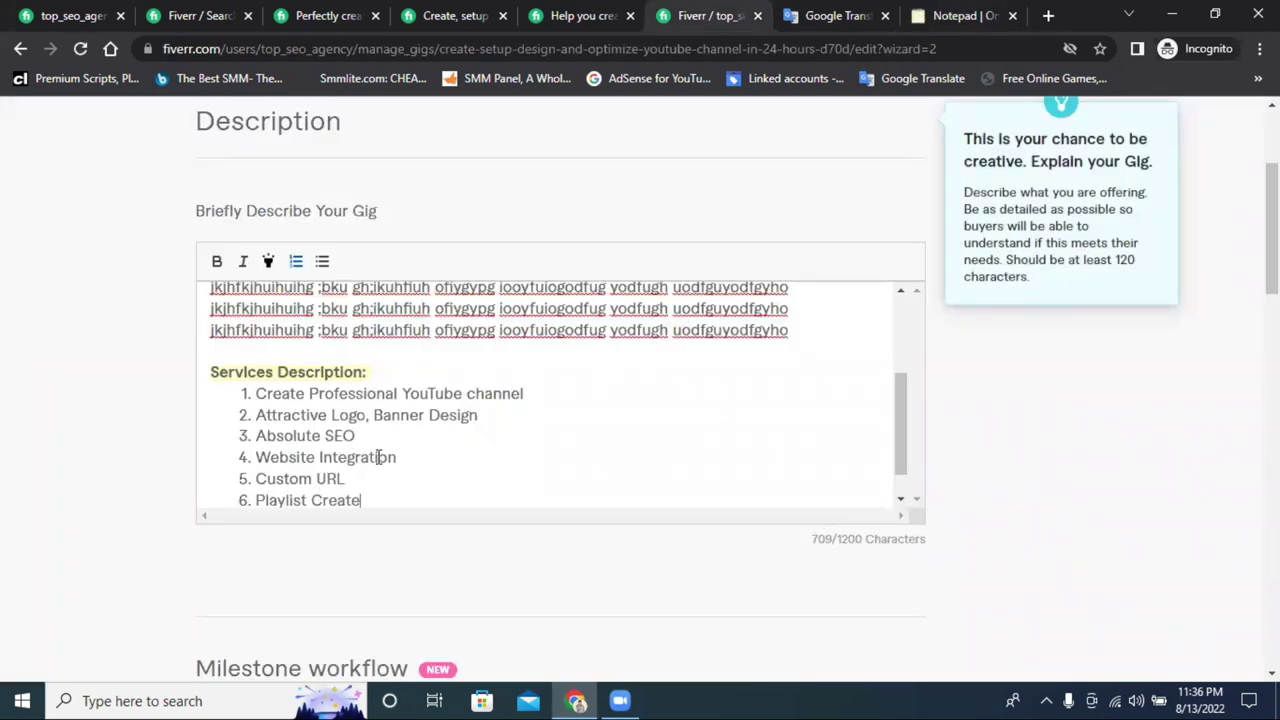
pyautogui.scroll(-1, 351, 456)
pyautogui.click(963, 12)
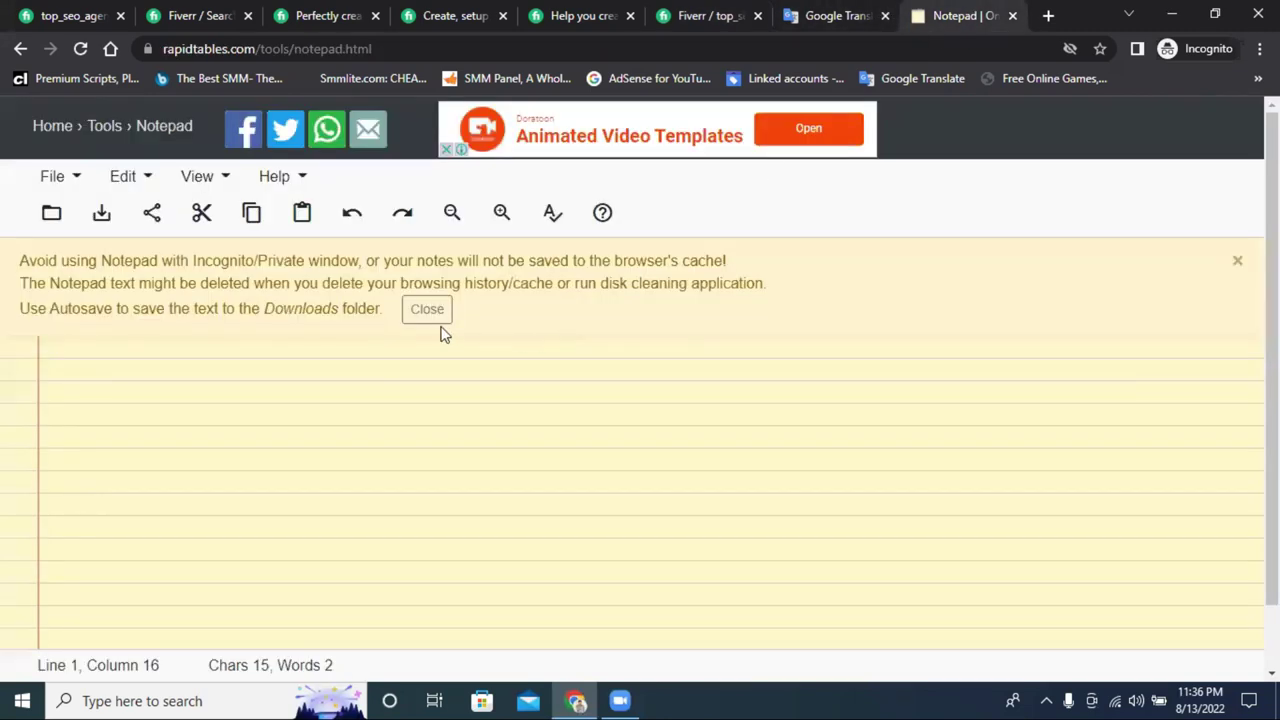
pyautogui.click(690, 11)
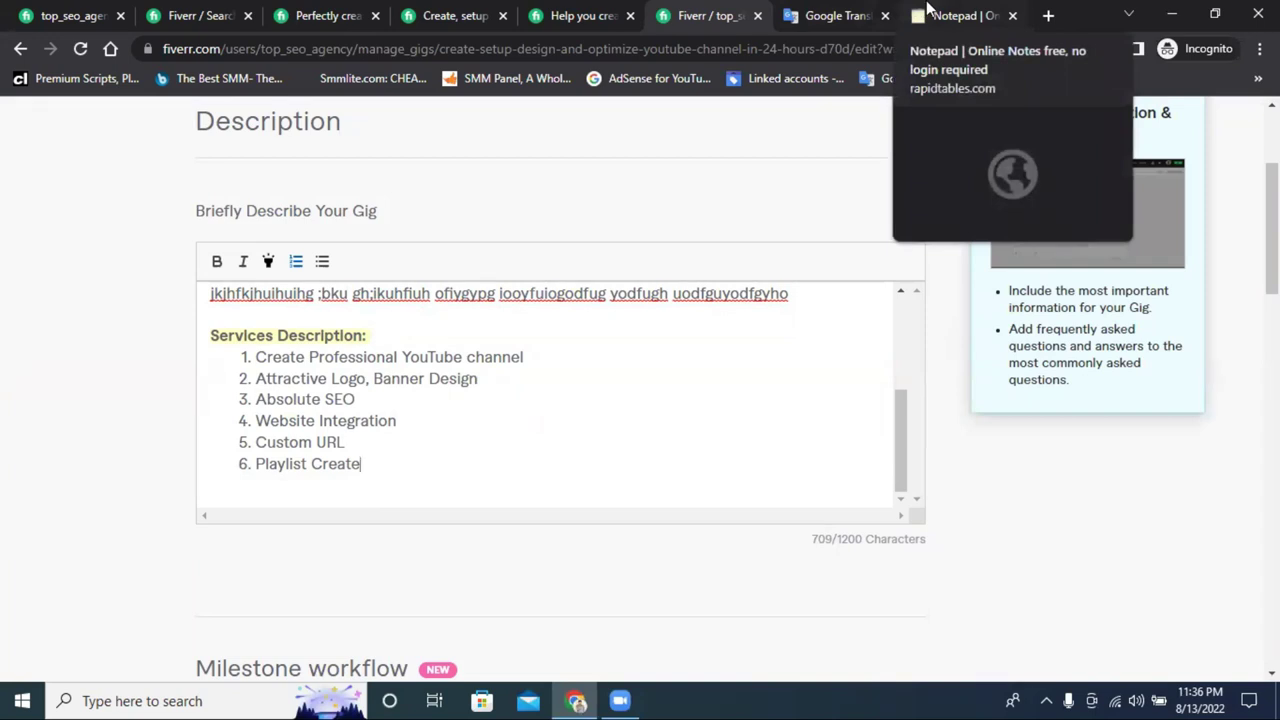
pyautogui.click(958, 12)
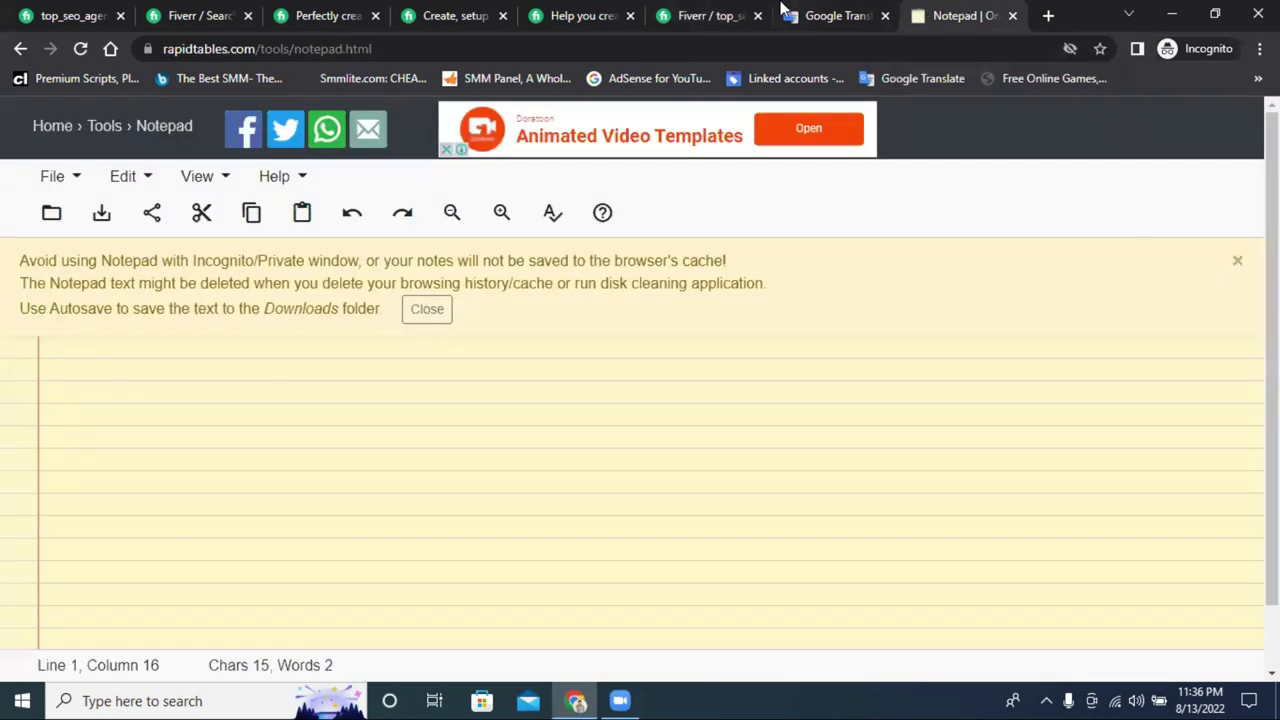
pyautogui.click(680, 12)
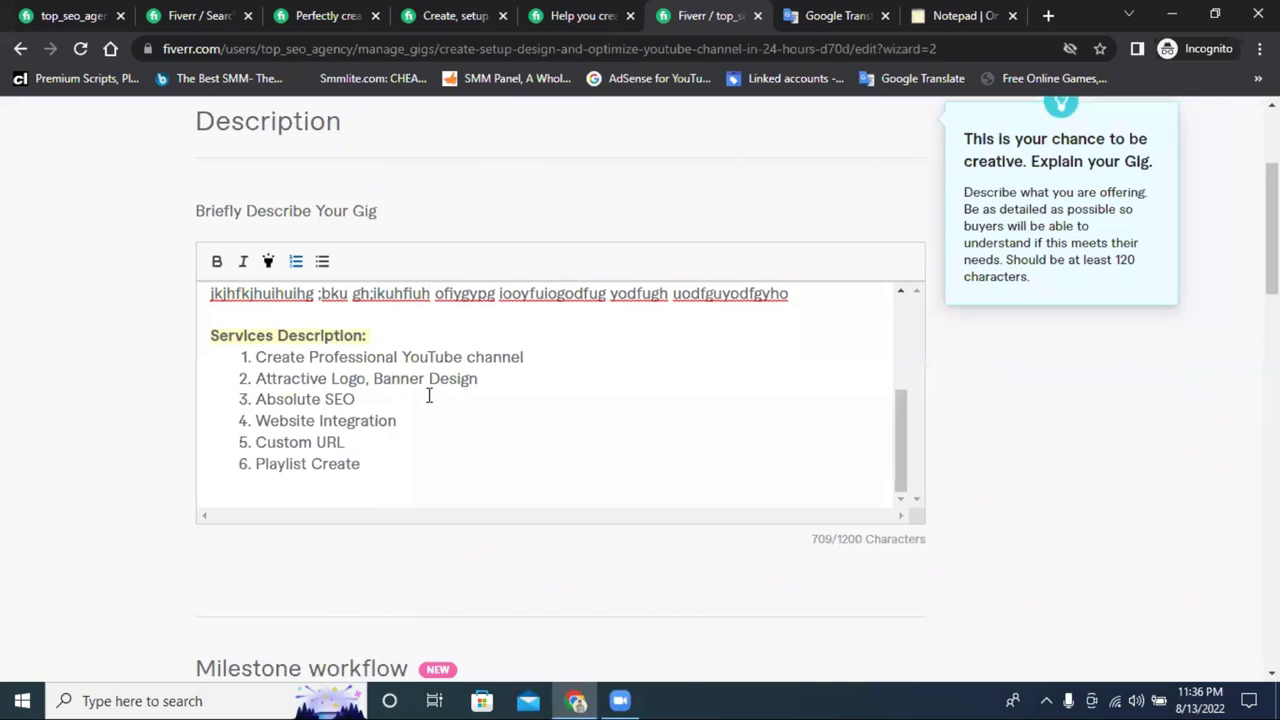
# Add an empty seventh item below "Playlist Create" in the services list
pyautogui.click(363, 462)
pyautogui.scroll(-1, 383, 466)
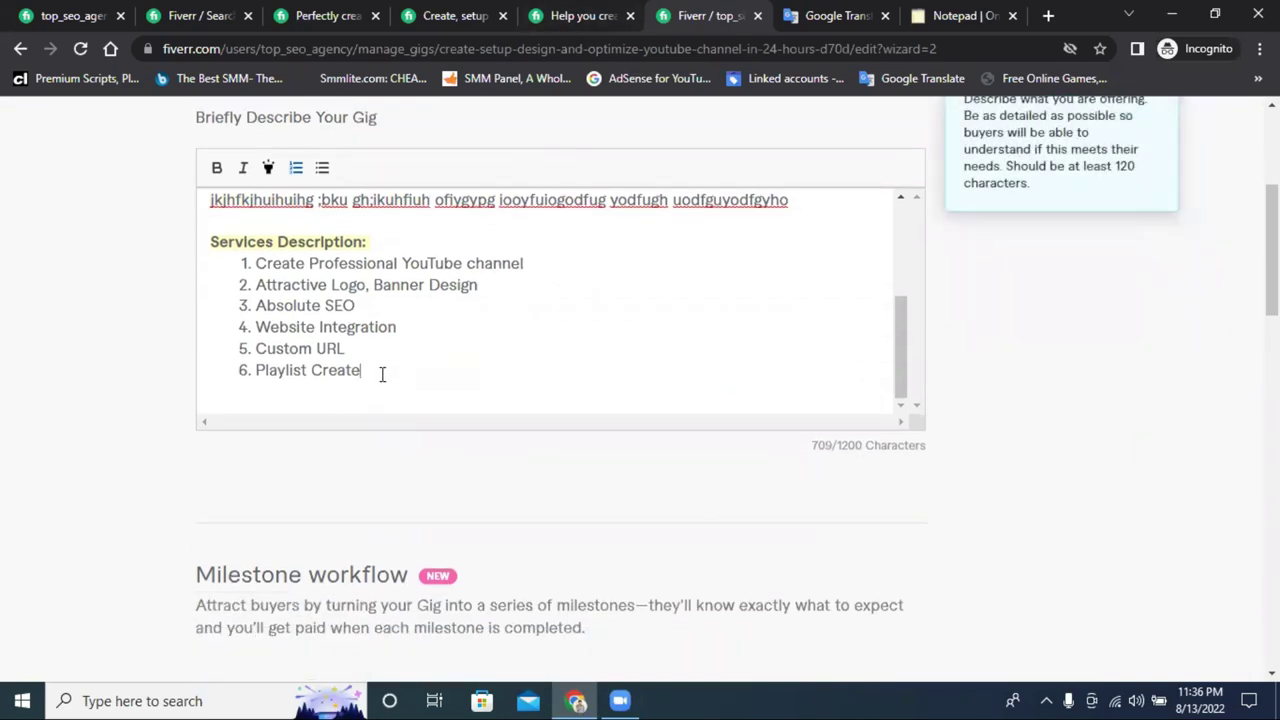
pyautogui.press('Return')
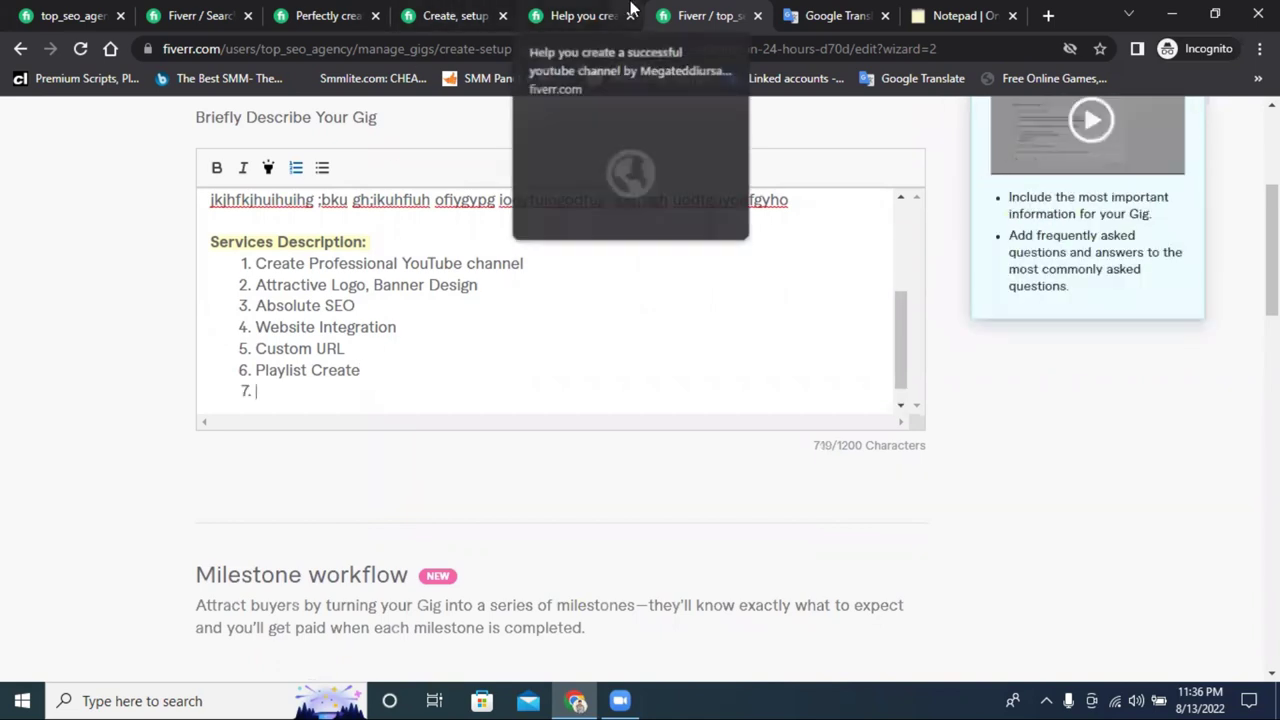
# Copy "Thumbnail Creation" from the competing gig's list of offered services
pyautogui.click(628, 10)
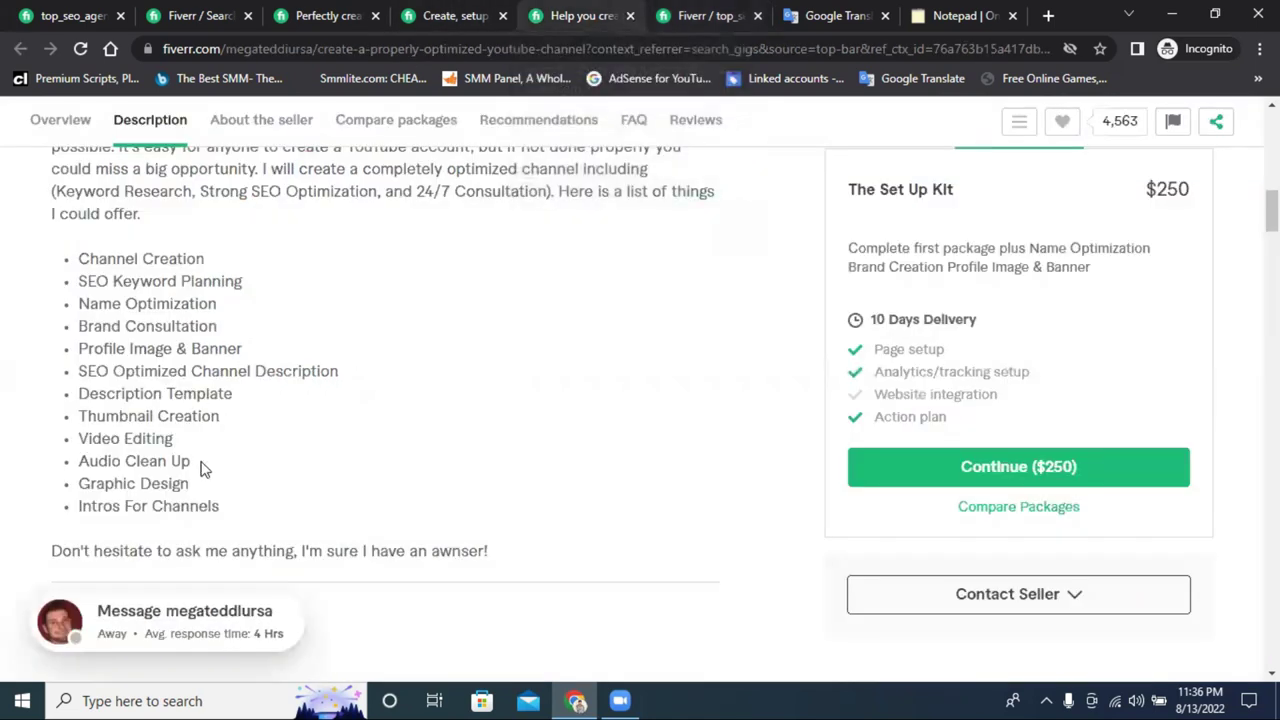
pyautogui.tripleClick(119, 418)
pyautogui.rightClick(135, 418)
pyautogui.click(259, 424)
pyautogui.click(194, 420)
pyautogui.tripleClick(191, 418)
pyautogui.rightClick(190, 416)
pyautogui.click(215, 430)
# Paste "Thumbnail Creation" into the online notepad and cut it out again as plain text
pyautogui.click(962, 15)
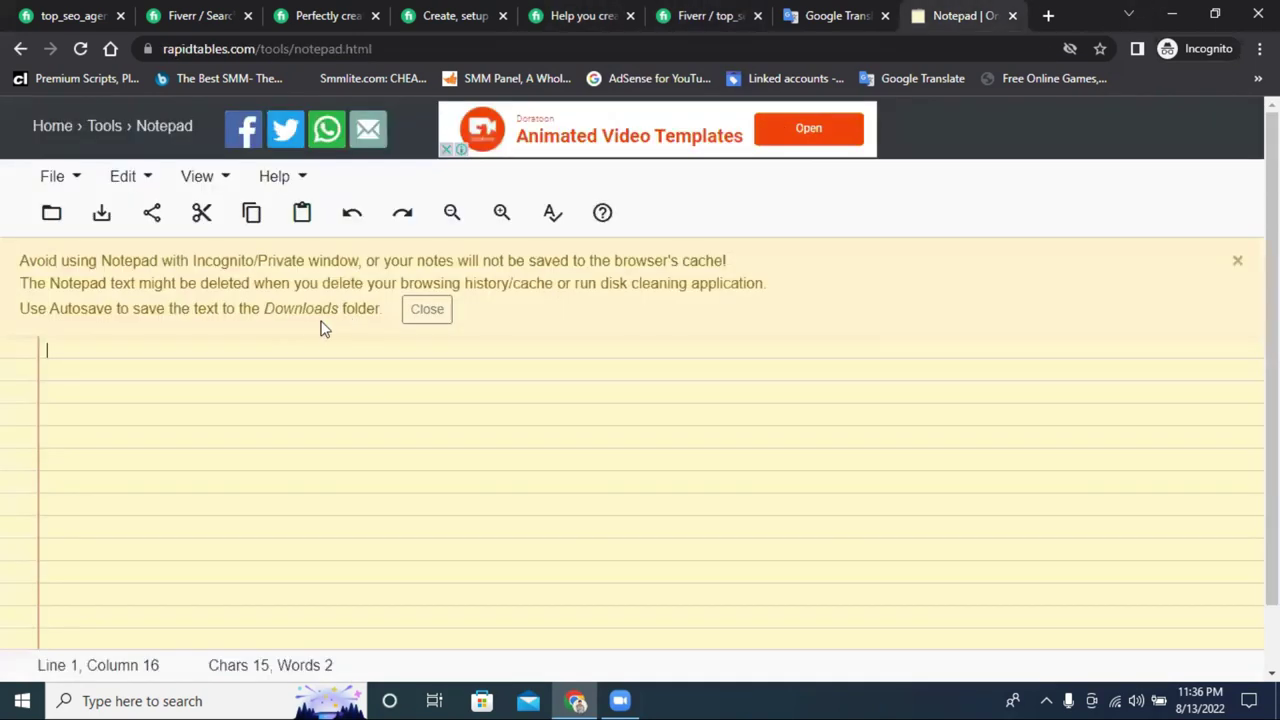
pyautogui.hotkey('ctrl', 'v')
pyautogui.tripleClick(140, 348)
pyautogui.rightClick(140, 345)
pyautogui.click(212, 390)
# Insert "Thumbnail Creation" as the seventh numbered service in the gig description and remove the leftover empty list item below it
pyautogui.click(705, 15)
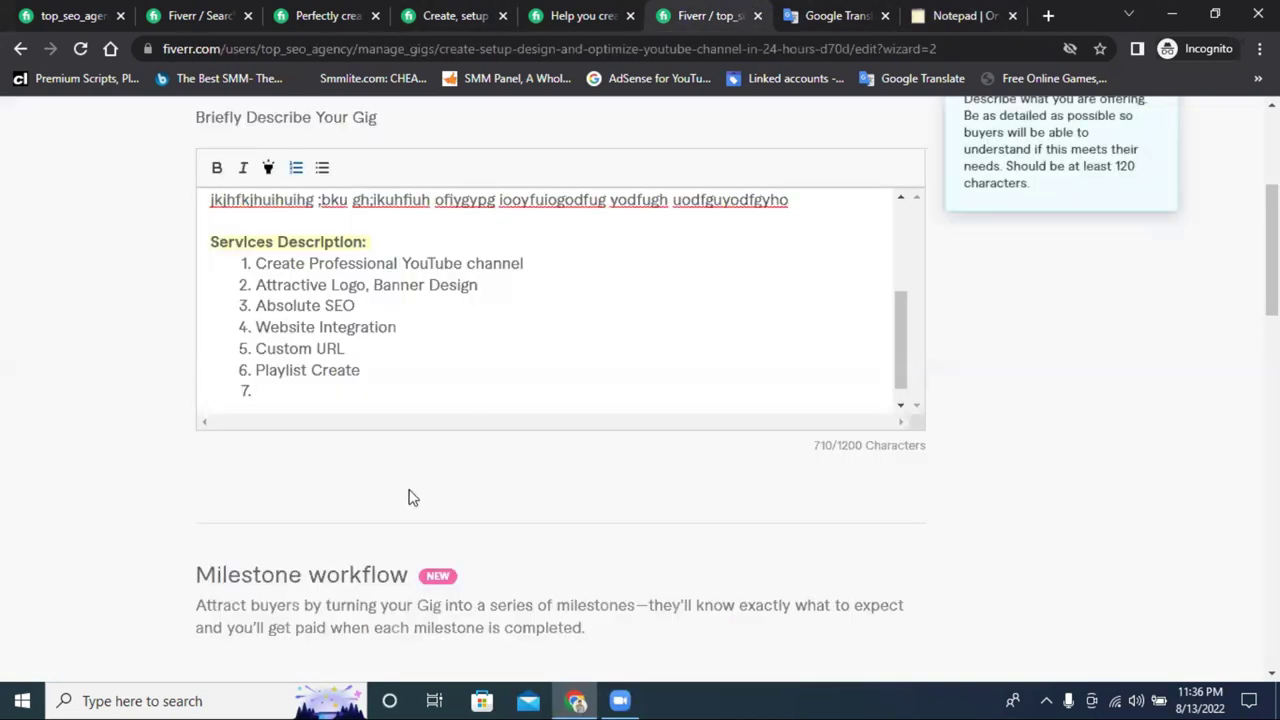
pyautogui.hotkey('ctrl', 'v')
pyautogui.click(212, 364)
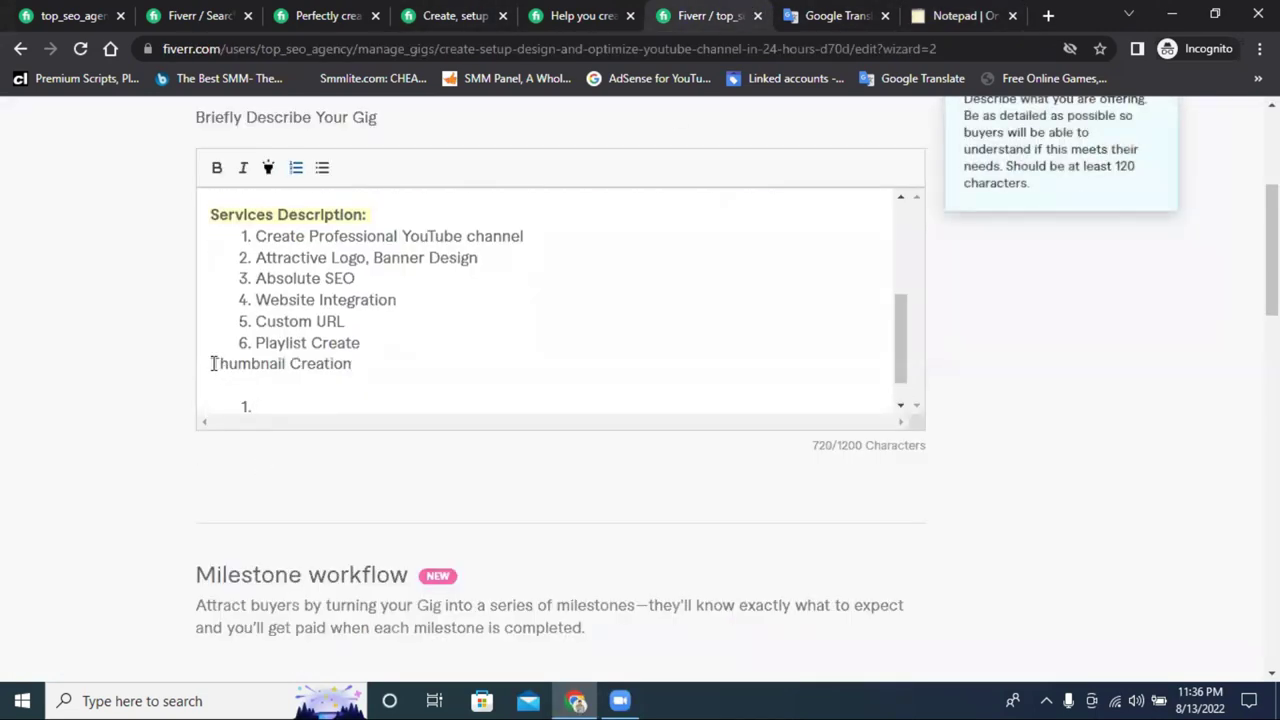
pyautogui.click(296, 168)
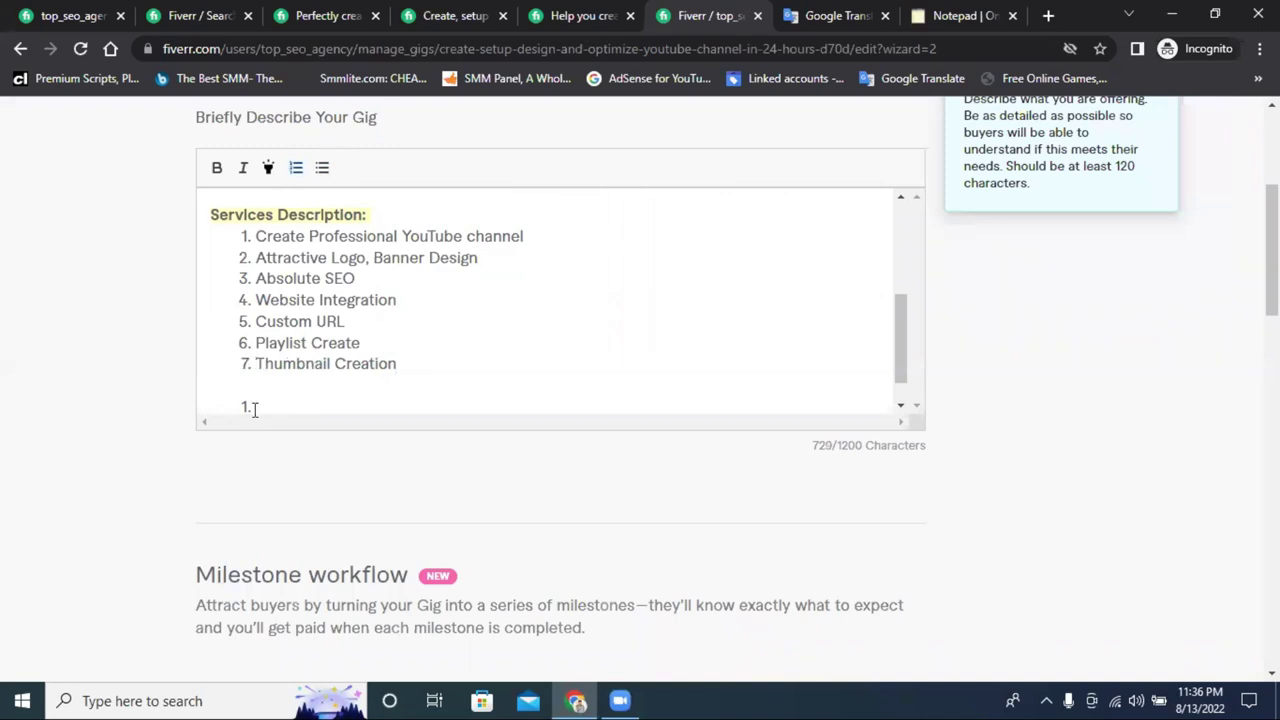
pyautogui.press('BackSpace')
pyautogui.press('BackSpace')
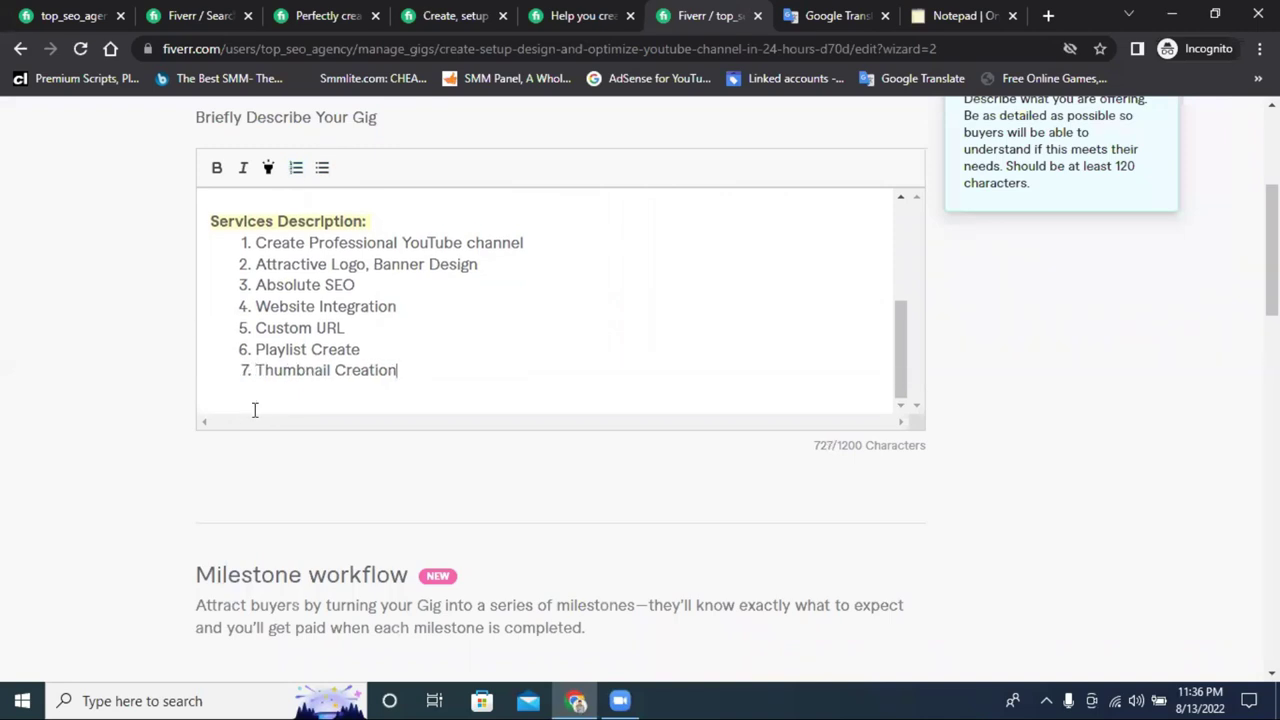
# Add "Channel Verify" and "Section" as the eighth and ninth items of the services list
pyautogui.press('Return')
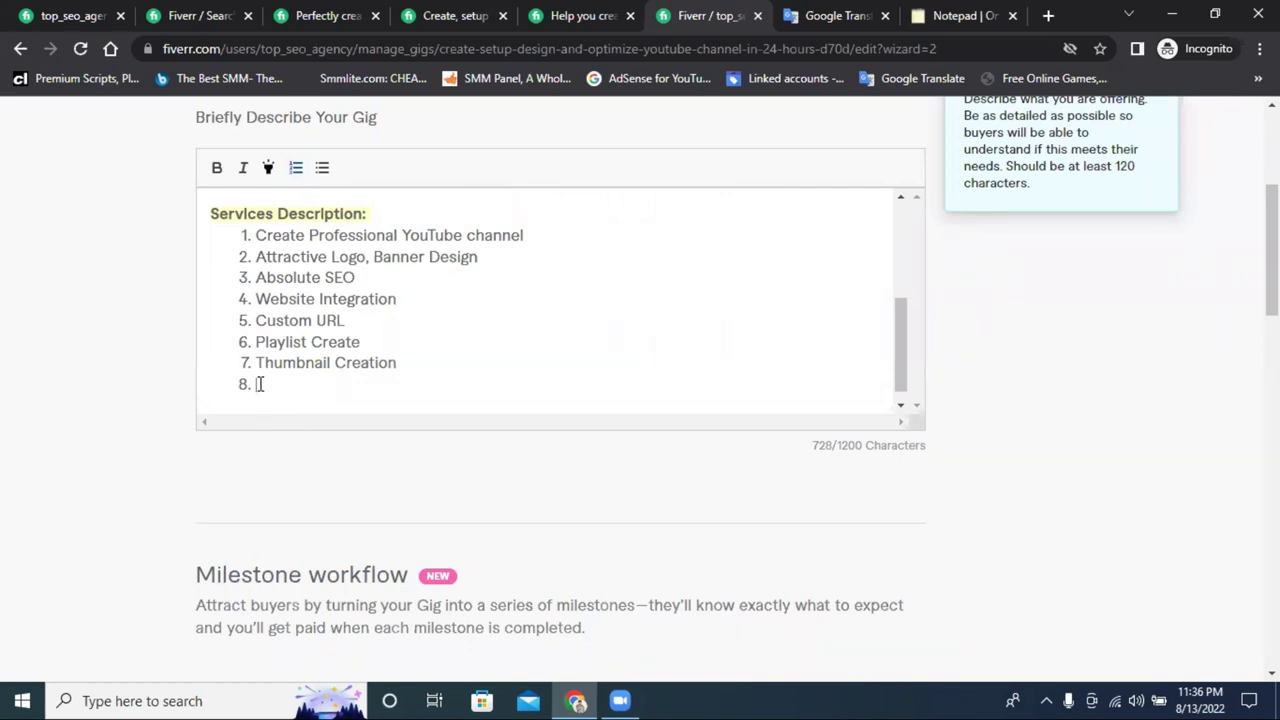
pyautogui.write('Channel Veri')
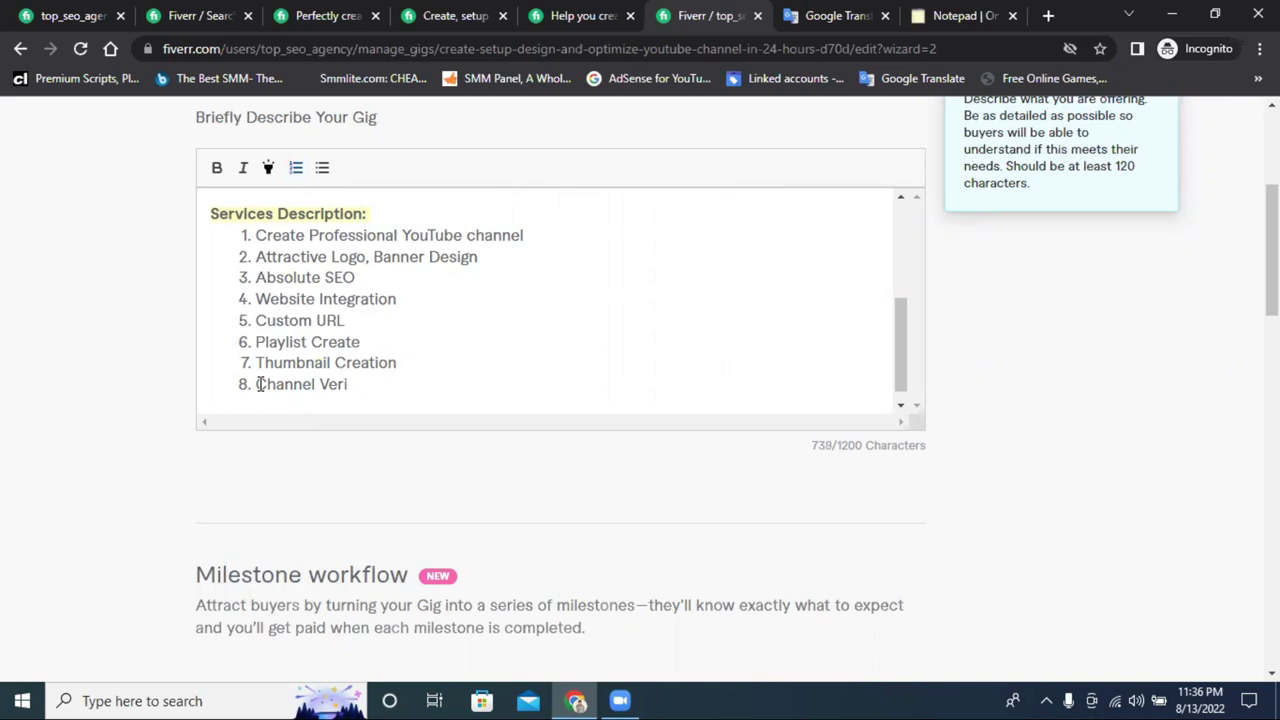
pyautogui.write('fy')
pyautogui.press('Return')
pyautogui.write('Sect')
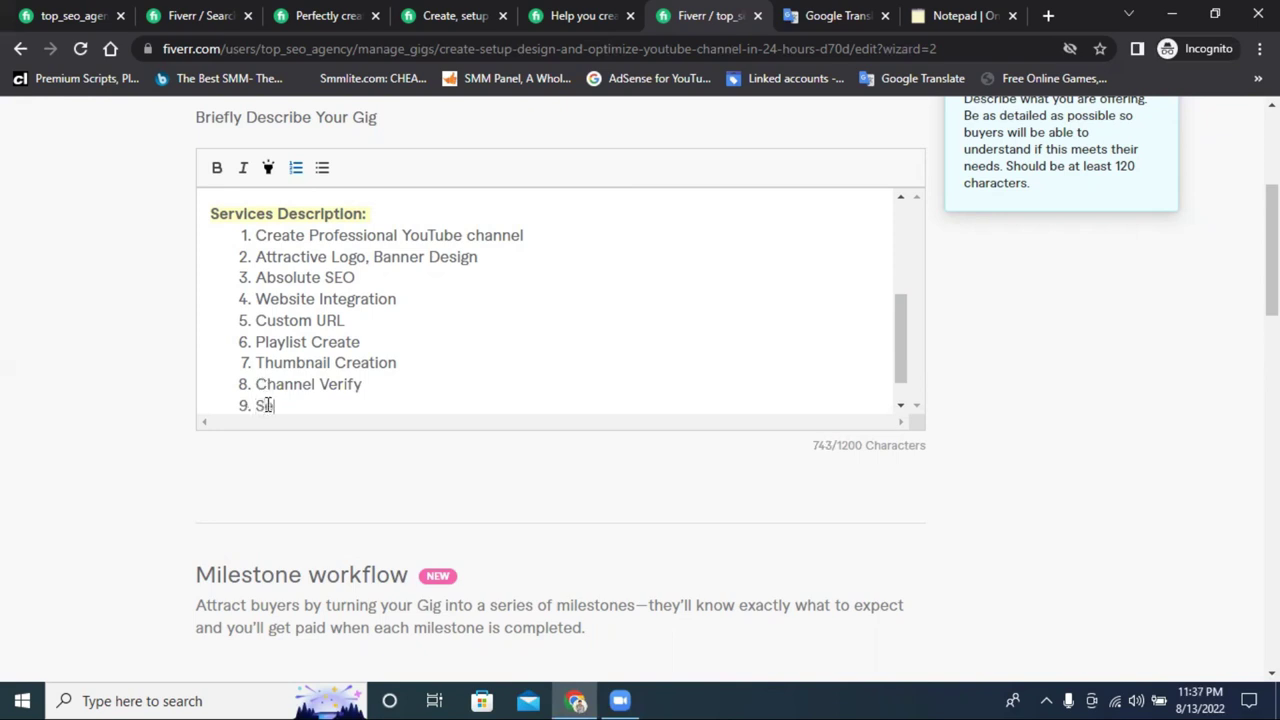
pyautogui.write('ion')
# Add "Add Tags" and "Video Make" as the tenth and eleventh items of the services list
pyautogui.press('Return')
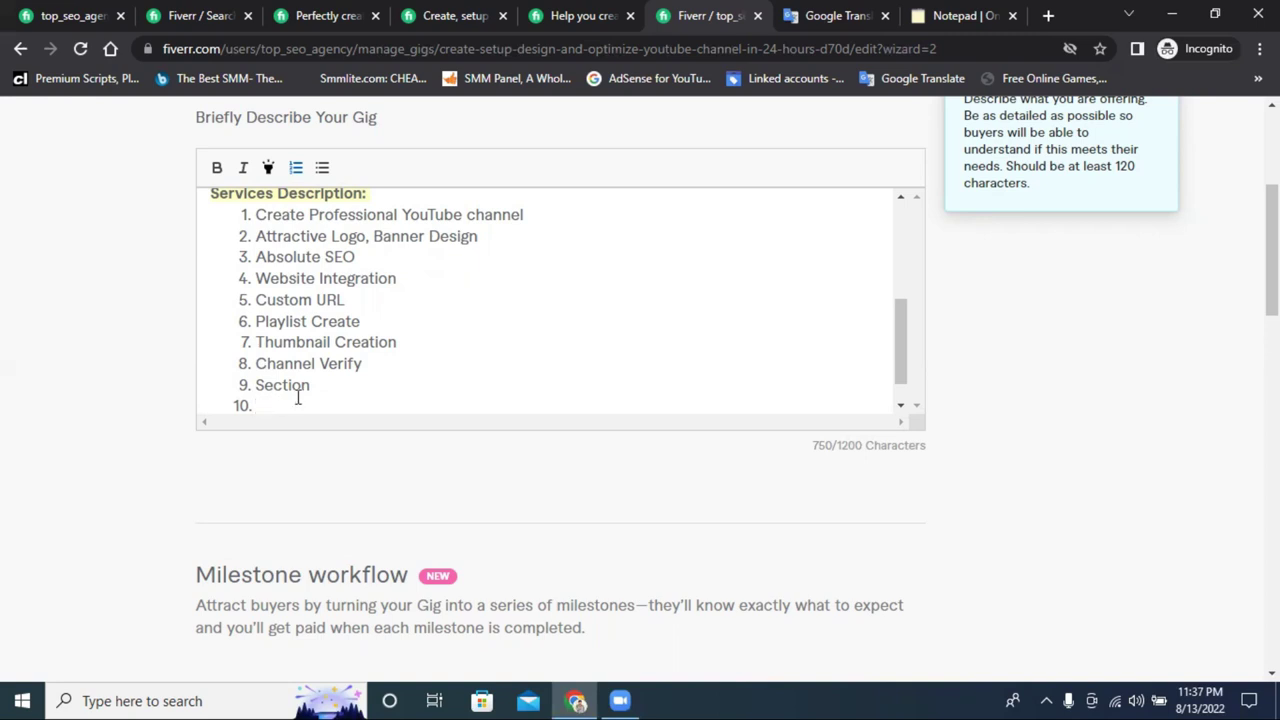
pyautogui.scroll(-2, 325, 388)
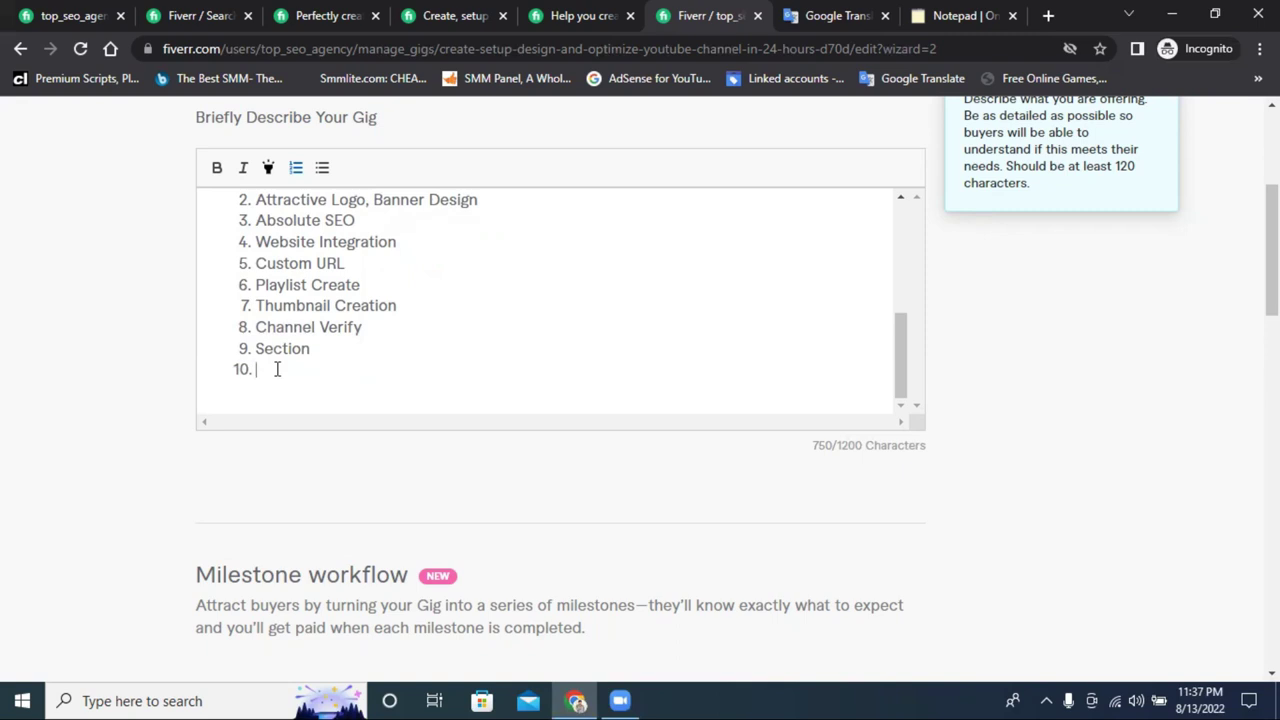
pyautogui.write('Add Tags')
pyautogui.press('Return')
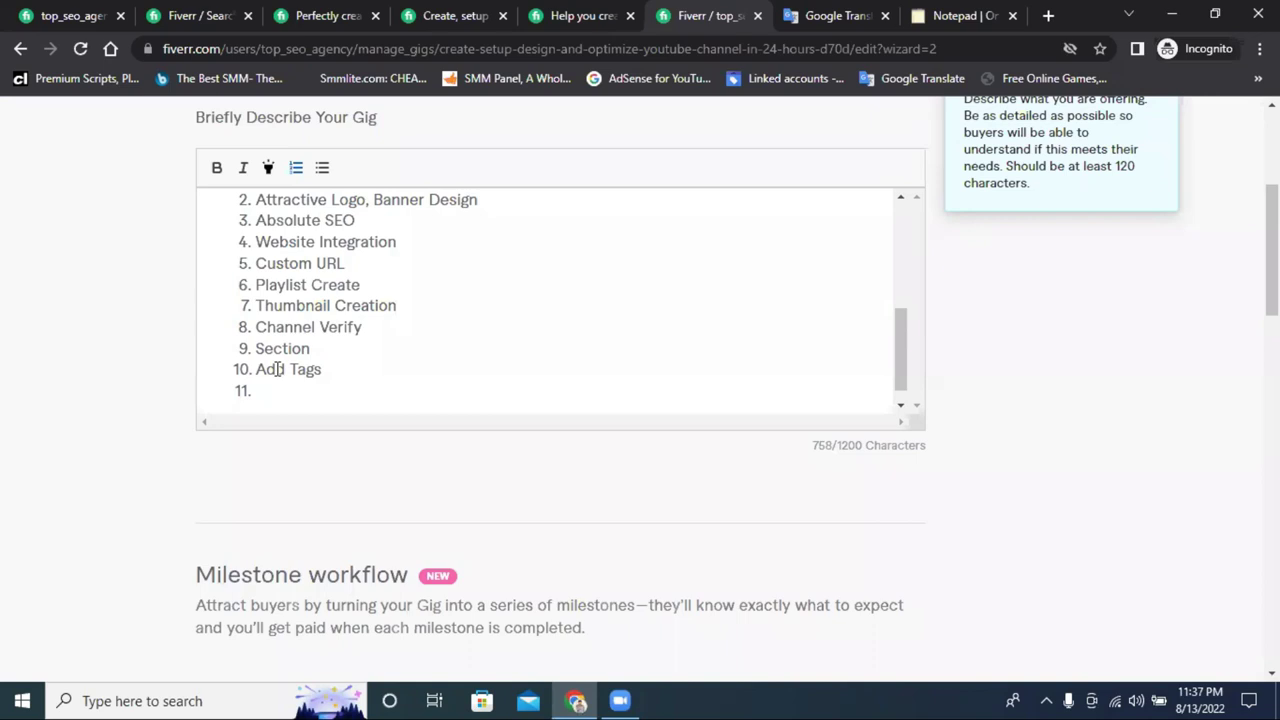
pyautogui.write('Video Make')
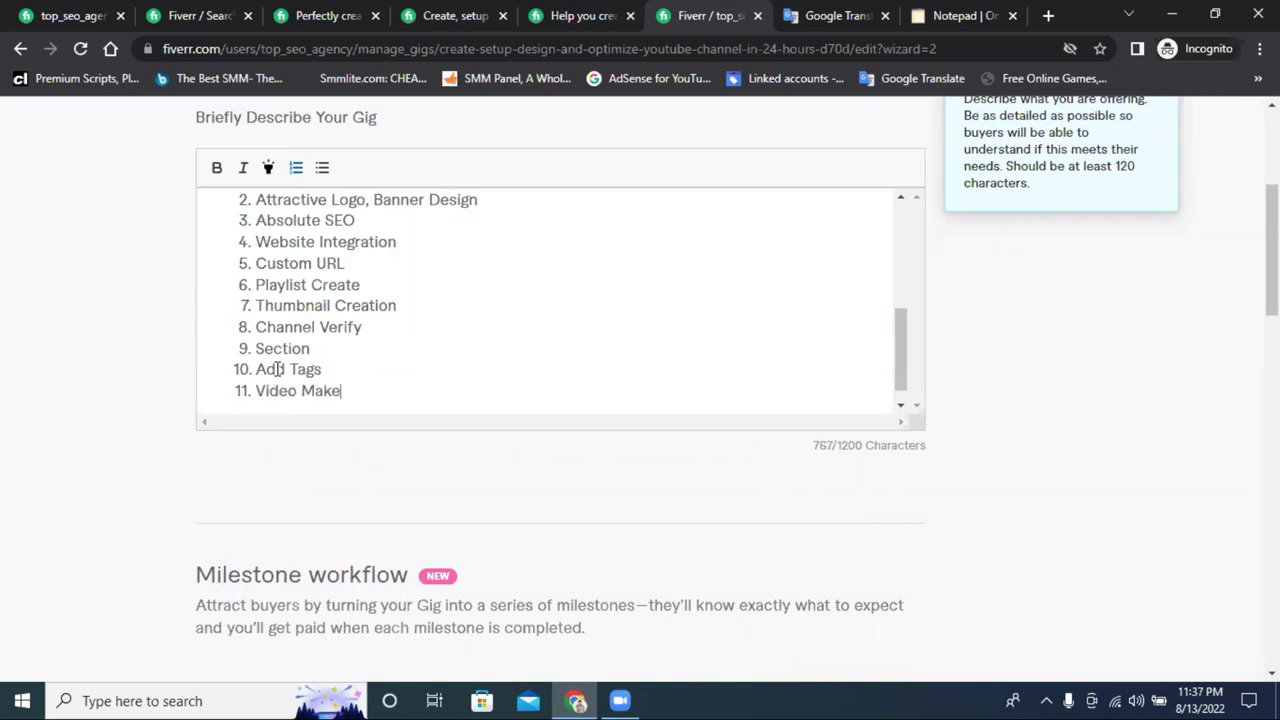
# Add an empty twelfth list item and copy "Trailer Setup" from the competing gig's service description
pyautogui.press('Return')
pyautogui.click(452, 15)
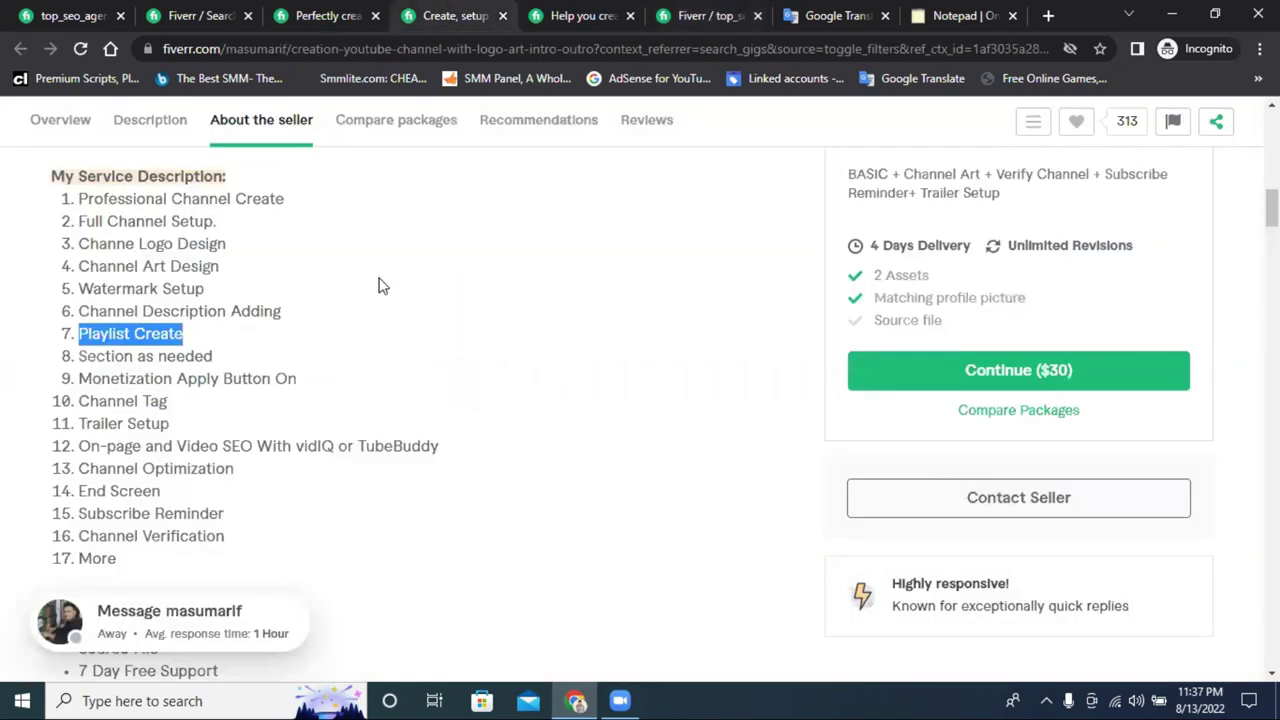
pyautogui.moveTo(80, 424); pyautogui.dragTo(170, 424)
pyautogui.rightClick(180, 435)
pyautogui.click(180, 439)
# Paste "Trailer Setup" into the online notepad and cut it out again as plain text
pyautogui.click(960, 15)
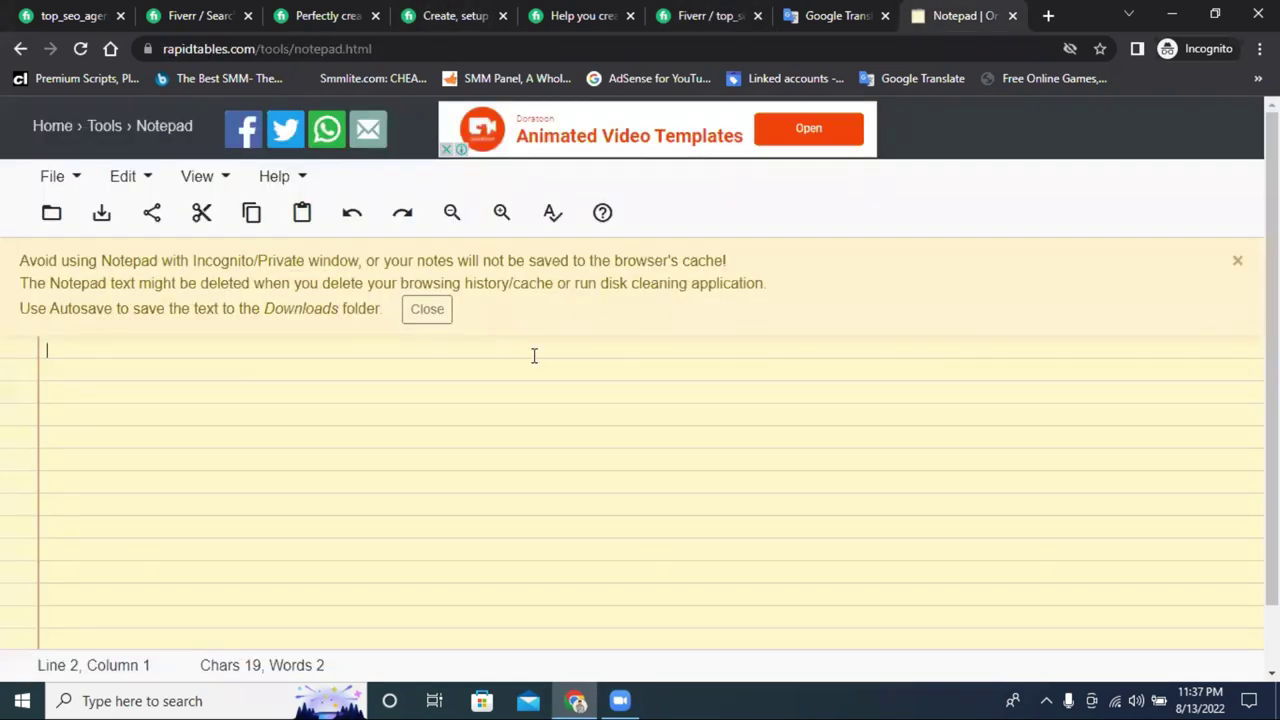
pyautogui.hotkey('ctrl', 'v')
pyautogui.tripleClick(104, 350)
pyautogui.rightClick(105, 346)
pyautogui.click(214, 393)
# Paste "Trailer Setup" into the gig description and format it as the twelfth item of the numbered services list
pyautogui.click(705, 15)
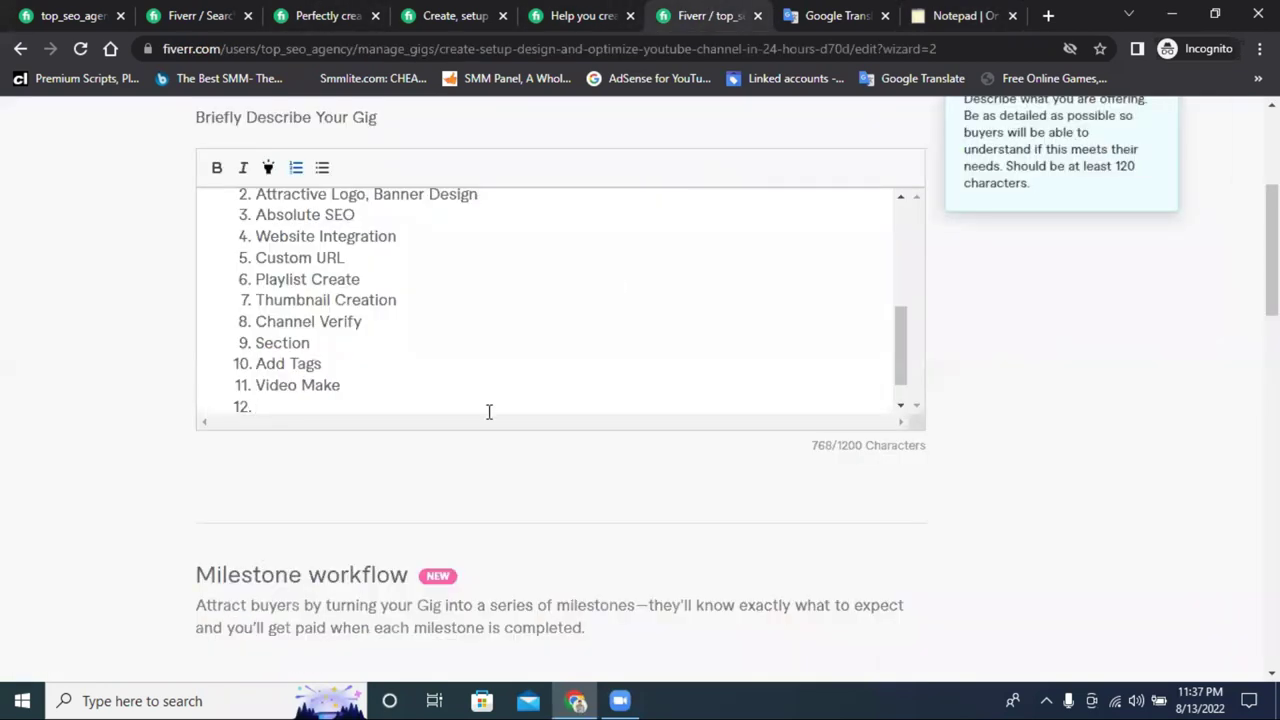
pyautogui.hotkey('ctrl', 'v')
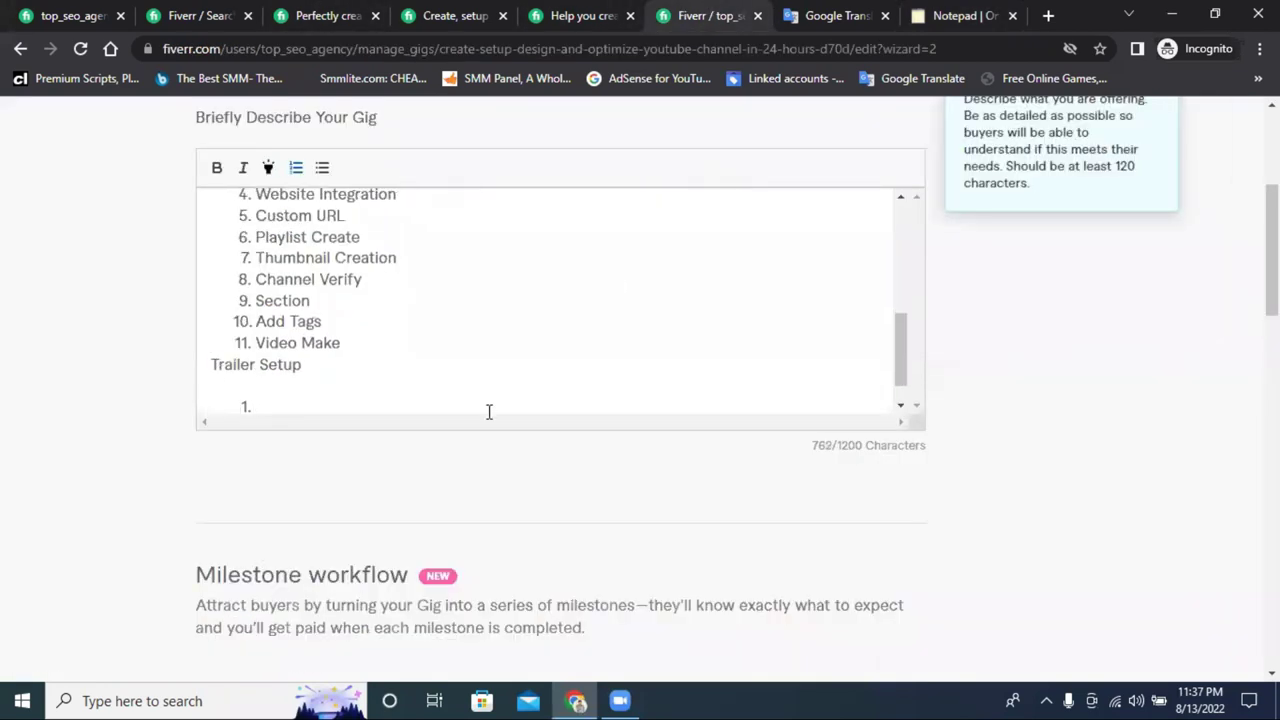
pyautogui.click(213, 366)
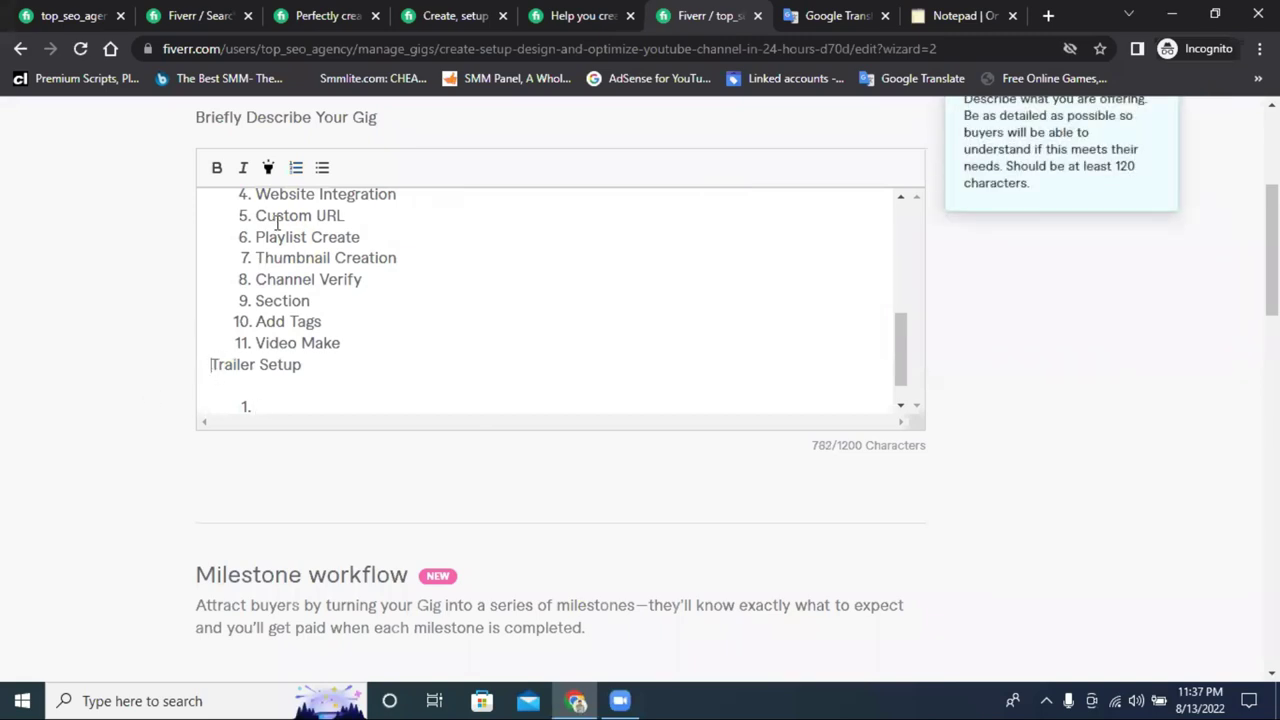
pyautogui.click(296, 167)
pyautogui.press('BackSpace')
pyautogui.press('BackSpace')
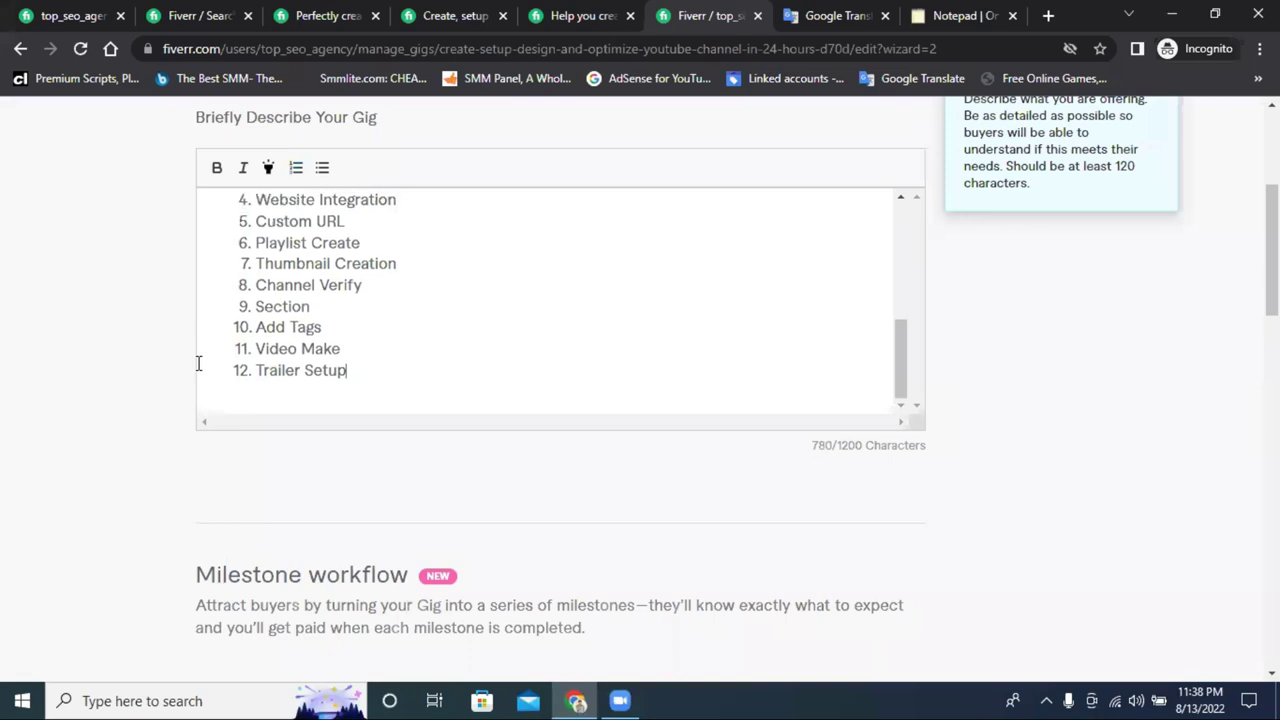
# Add an empty thirteenth list item and copy "Video Editing" from the competing gig's list of offered services
pyautogui.press('Return')
pyautogui.click(580, 16)
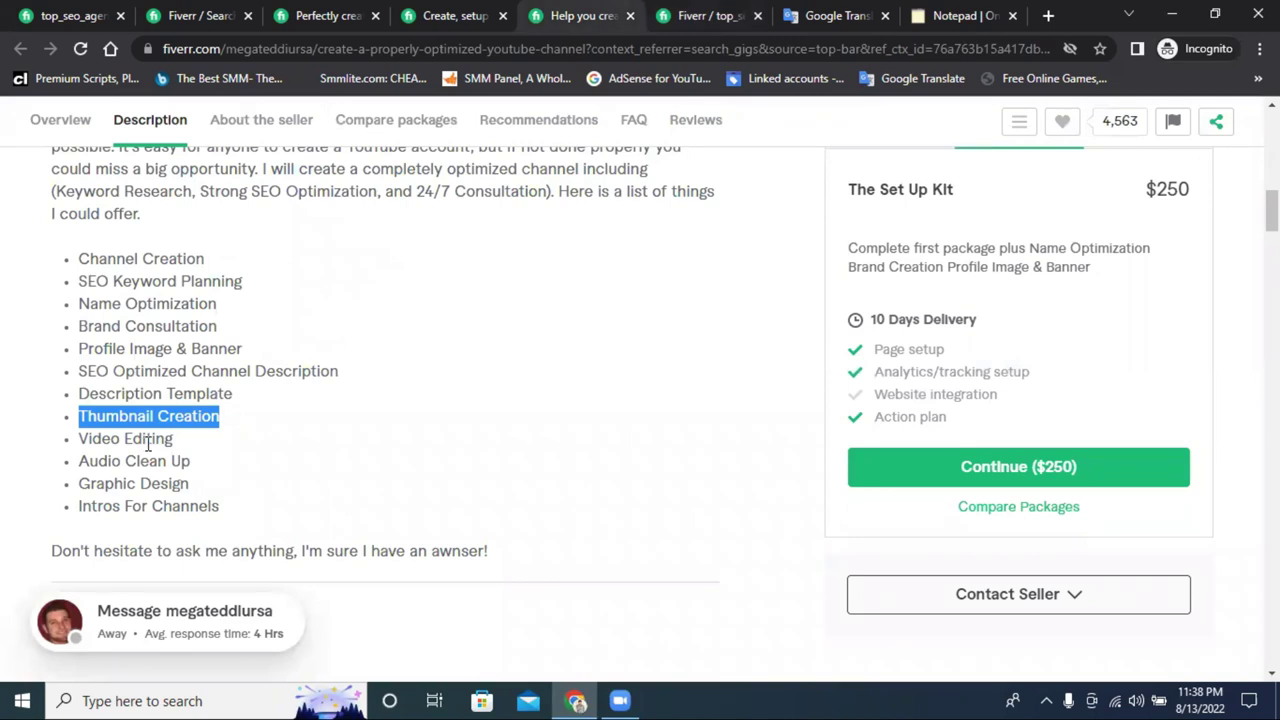
pyautogui.click(147, 440)
pyautogui.moveTo(173, 440); pyautogui.dragTo(78, 440)
pyautogui.rightClick(146, 436)
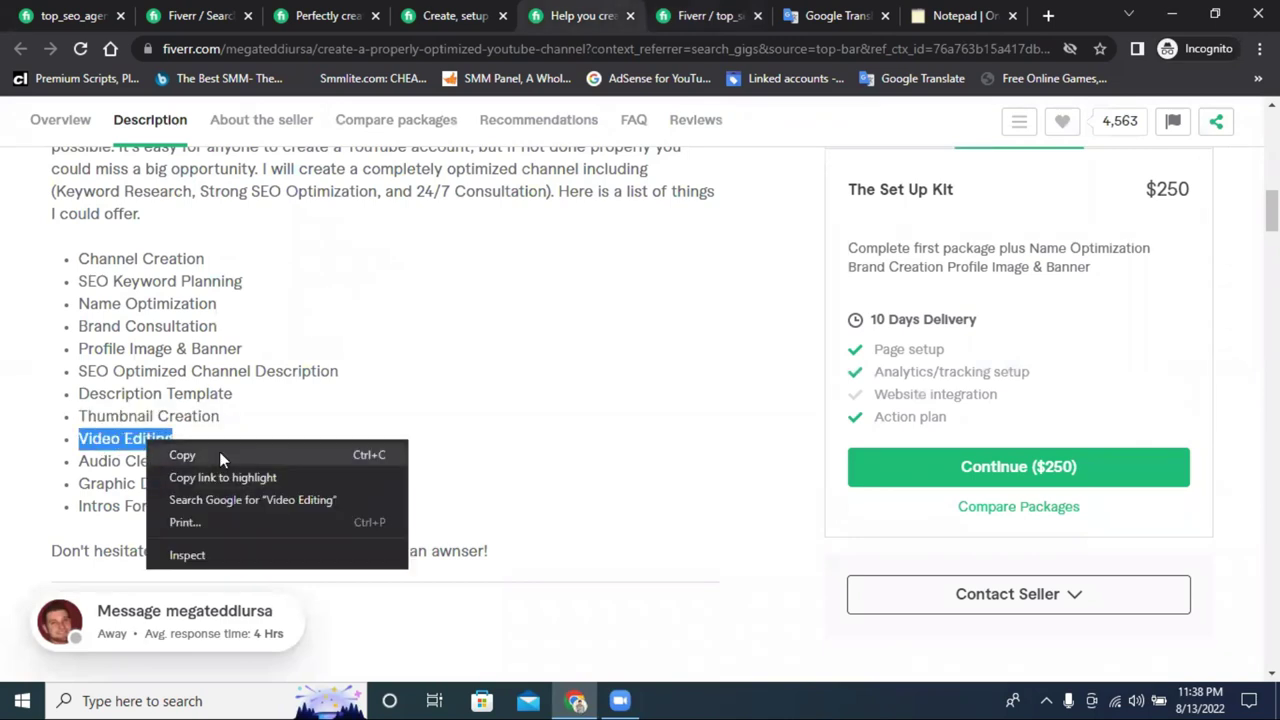
pyautogui.click(219, 452)
# Paste "Video Editing" into the online notepad and cut it out again as plain text
pyautogui.click(955, 12)
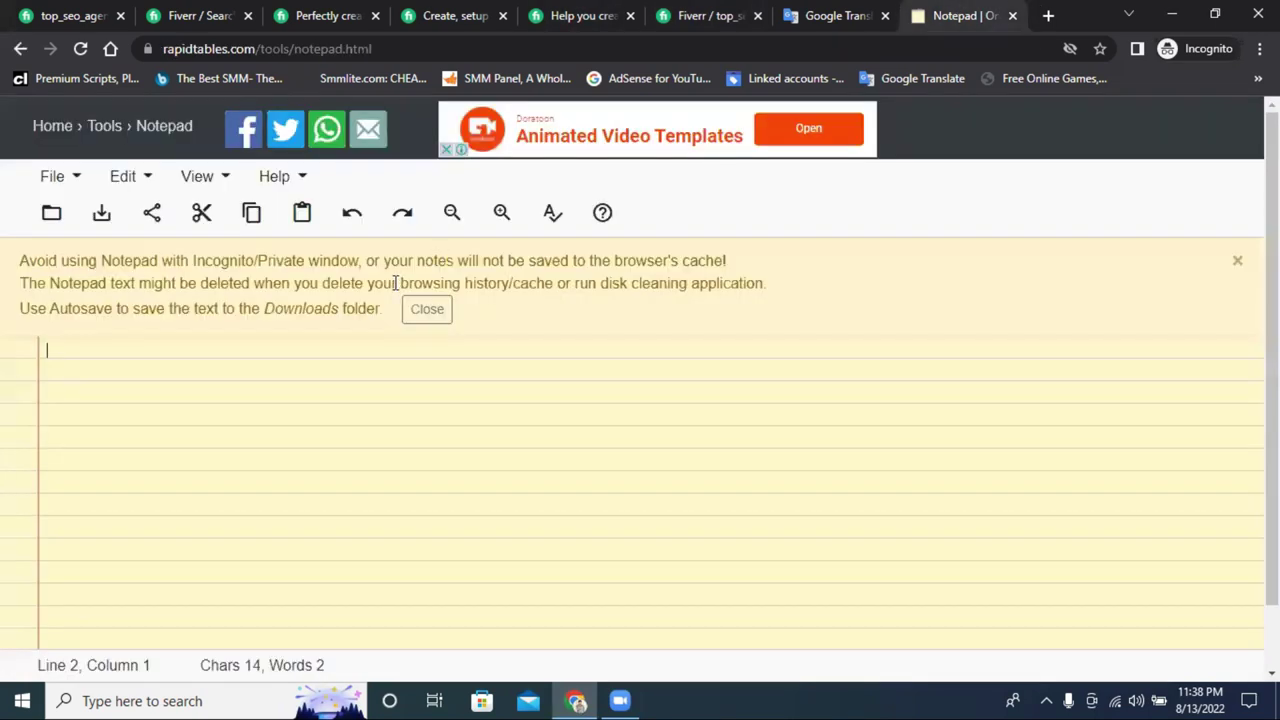
pyautogui.moveTo(125, 351); pyautogui.dragTo(57, 360)
pyautogui.rightClick(62, 364)
# Paste "Video Editing" into the gig description as the thirteenth numbered item and add an empty fourteenth item
pyautogui.click(700, 15)
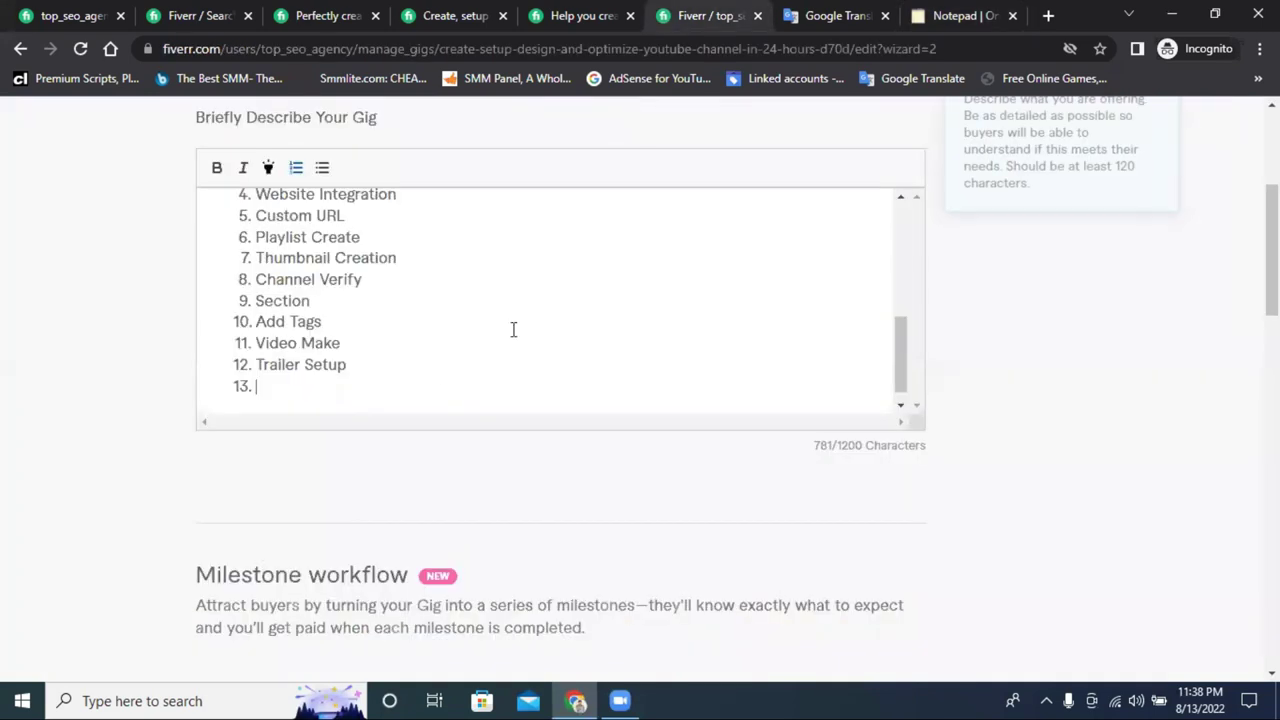
pyautogui.hotkey('ctrl', 'v')
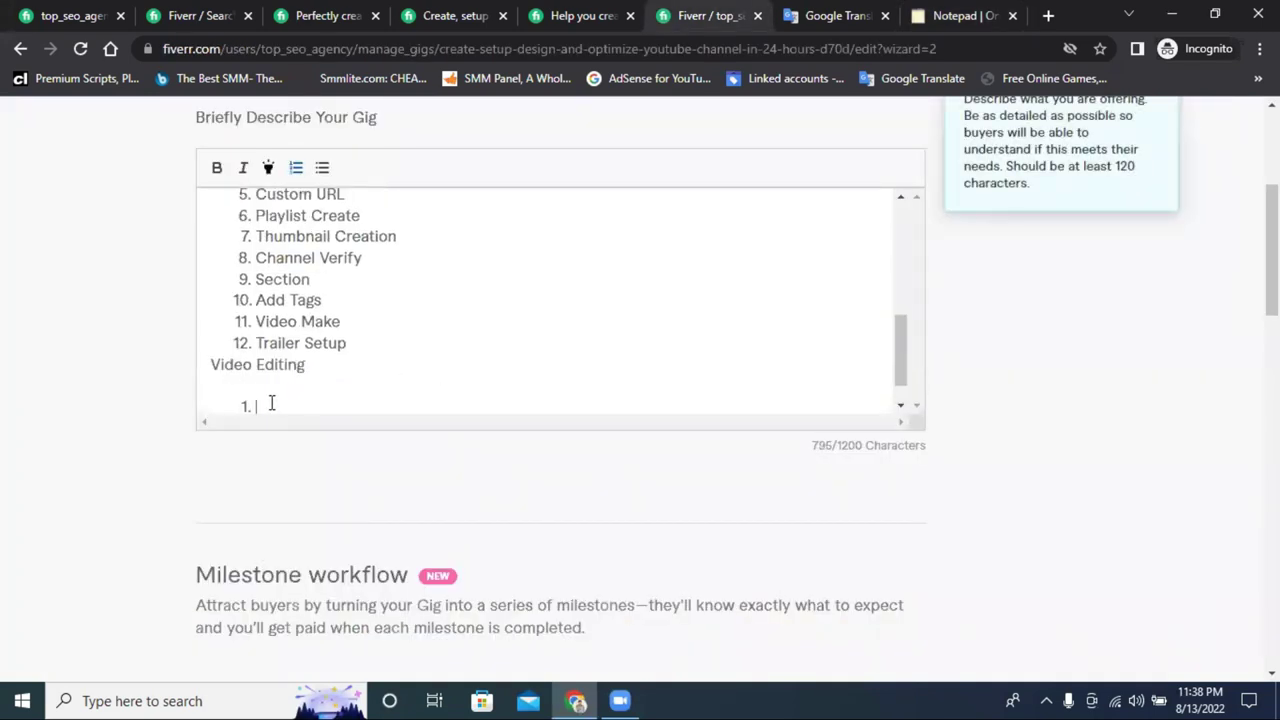
pyautogui.press('BackSpace')
pyautogui.press('BackSpace')
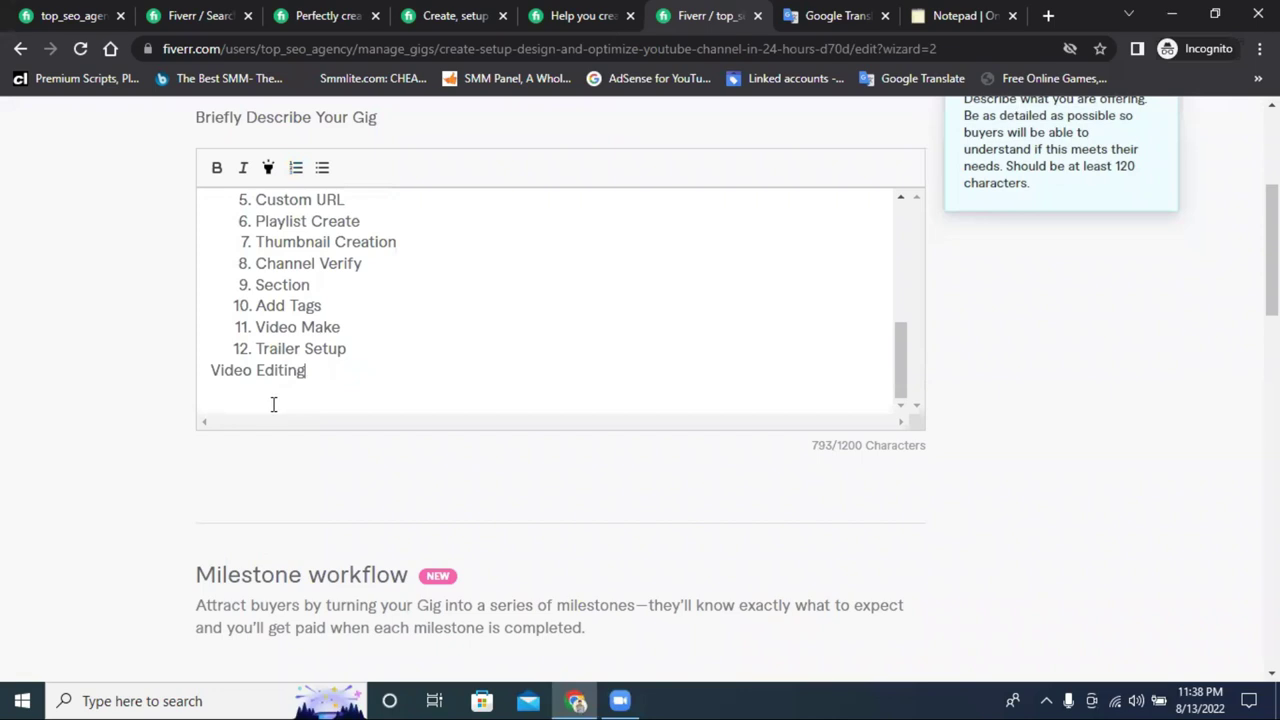
pyautogui.click(320, 167)
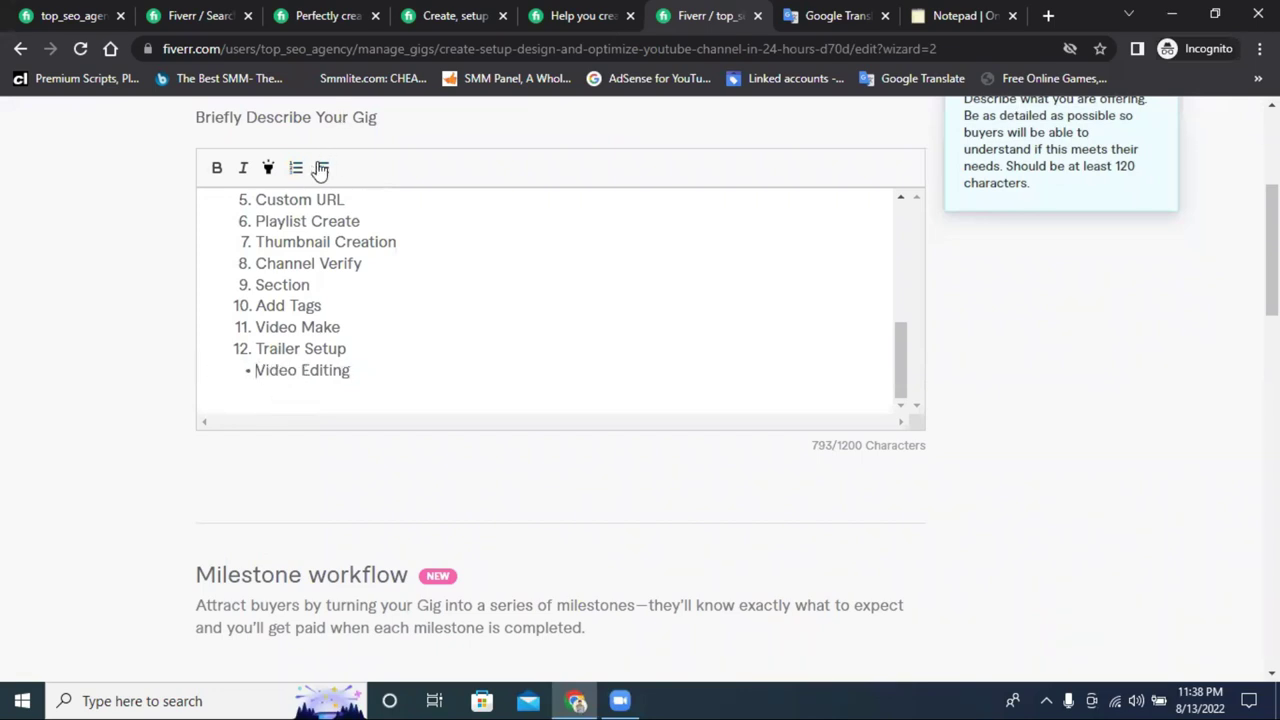
pyautogui.click(292, 168)
pyautogui.press('Return')
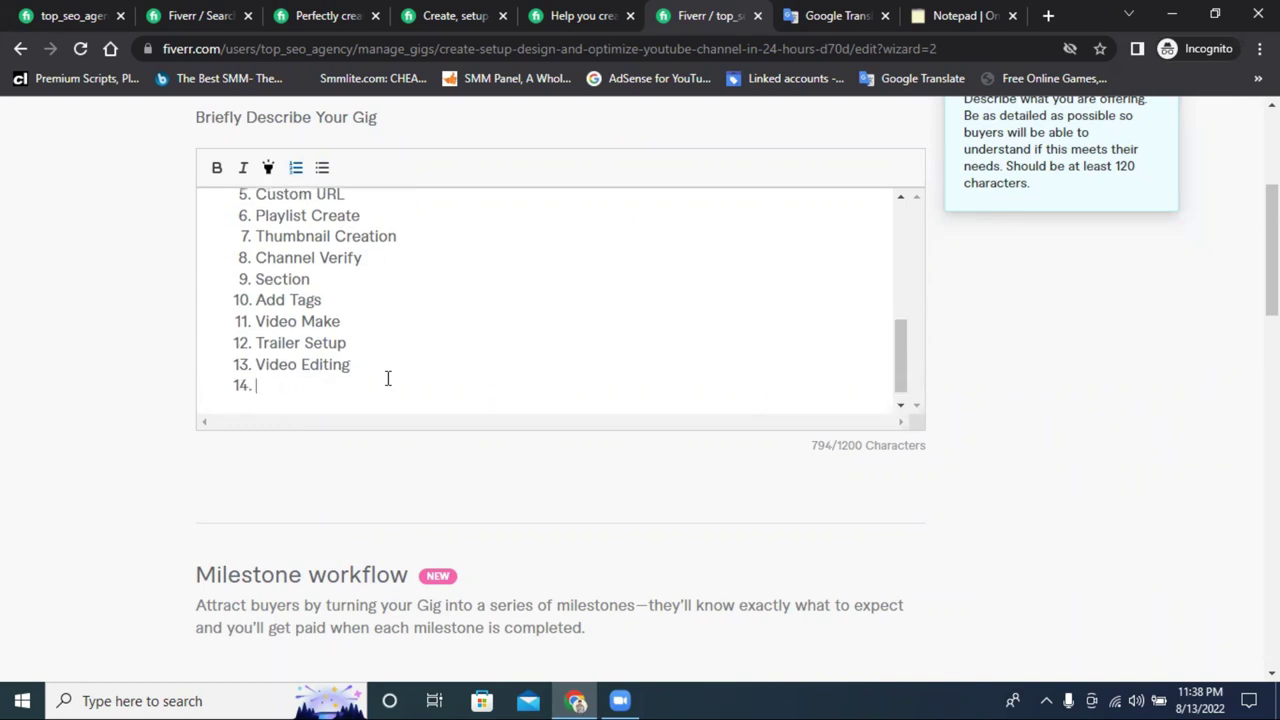
# Check the competing gig's services list and enter "Perfect Description" as the fourteenth item
pyautogui.click(556, 12)
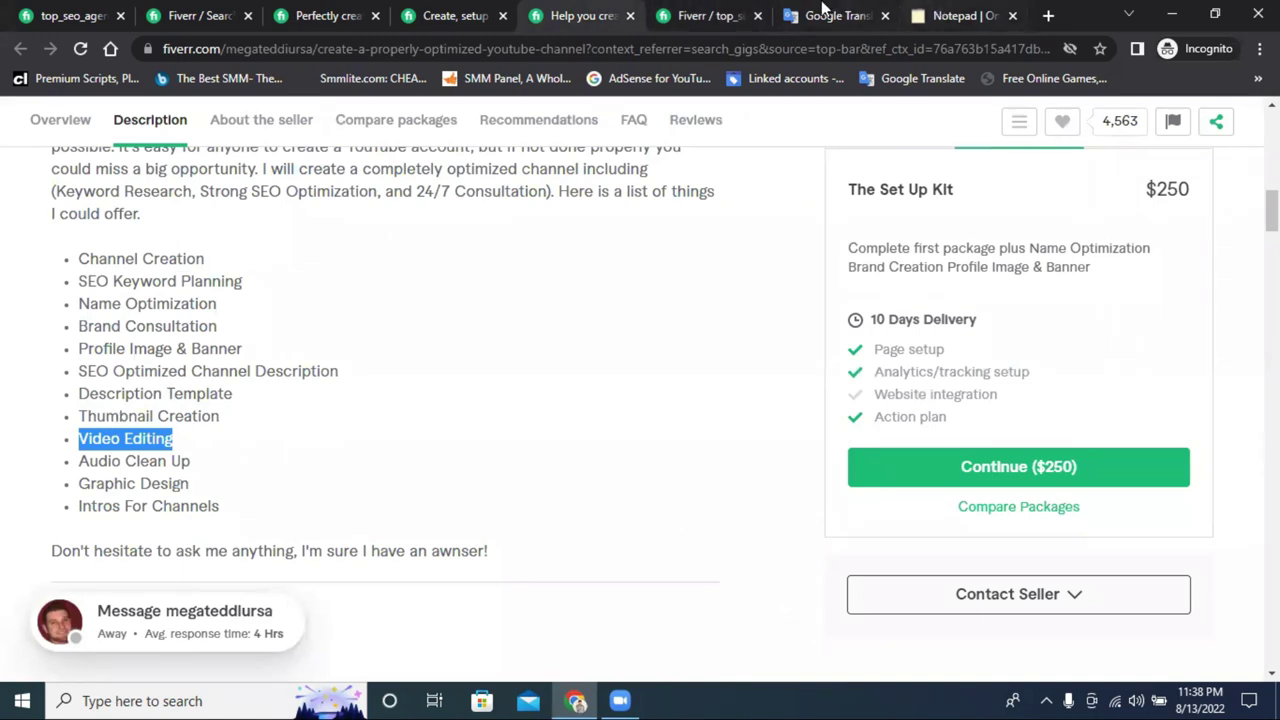
pyautogui.click(706, 15)
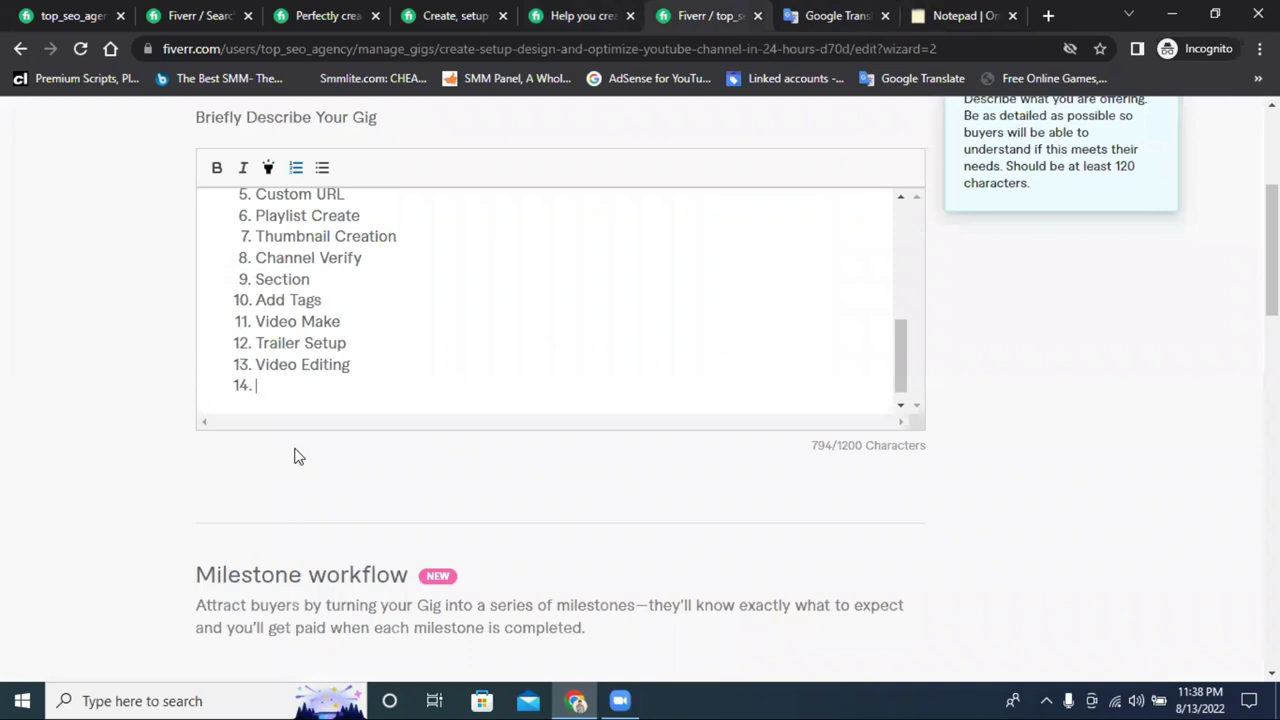
pyautogui.write('Perfect Description')
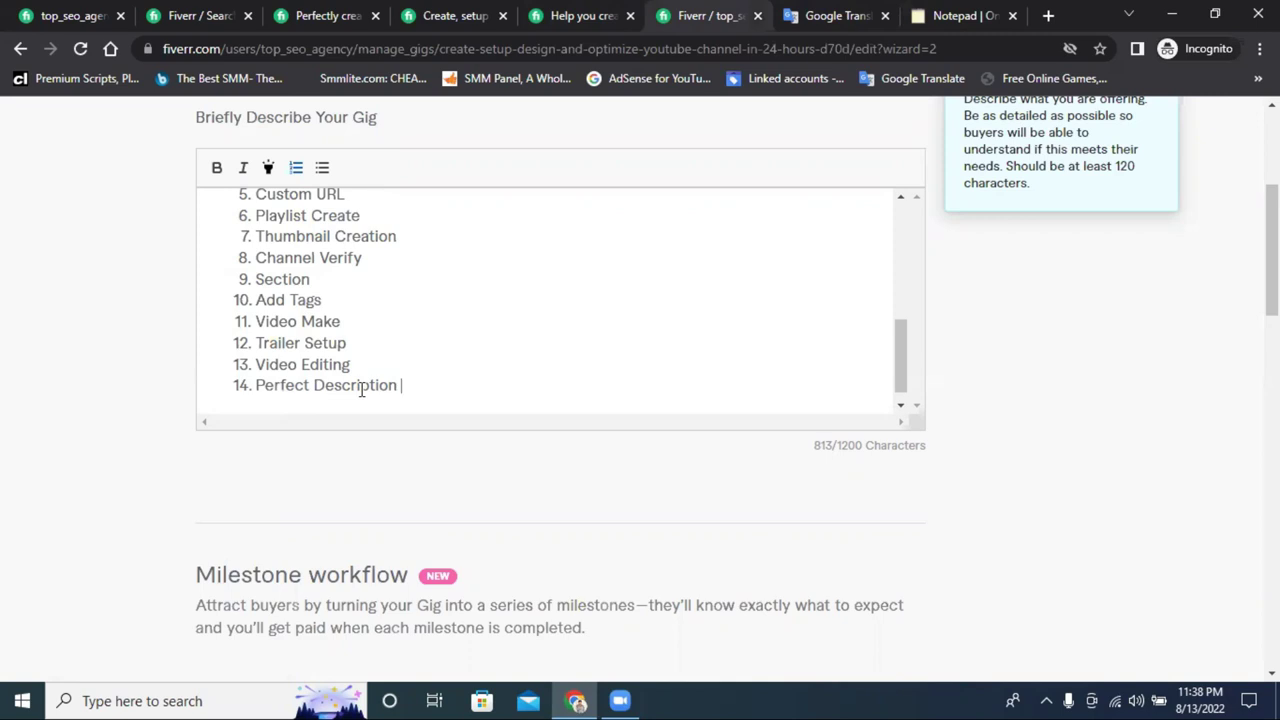
# Add "End & Card Screesn" as the fifteenth item of the services list, followed by an empty sixteenth item
pyautogui.press('Return')
pyautogui.write('Ent')
pyautogui.press('BackSpace')
pyautogui.press('BackSpace')
pyautogui.write('nd ')
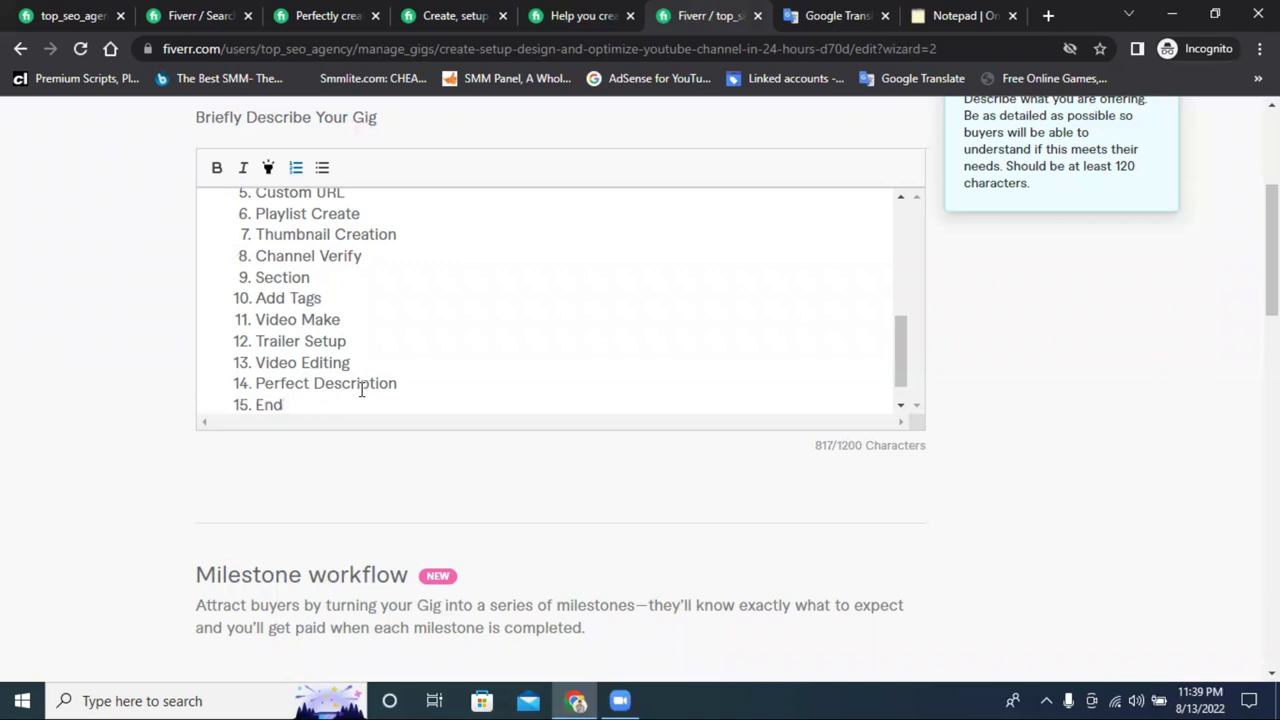
pyautogui.write('&')
pyautogui.write(' Card')
pyautogui.press('BackSpace')
pyautogui.write('d Screesn')
pyautogui.press('Return')
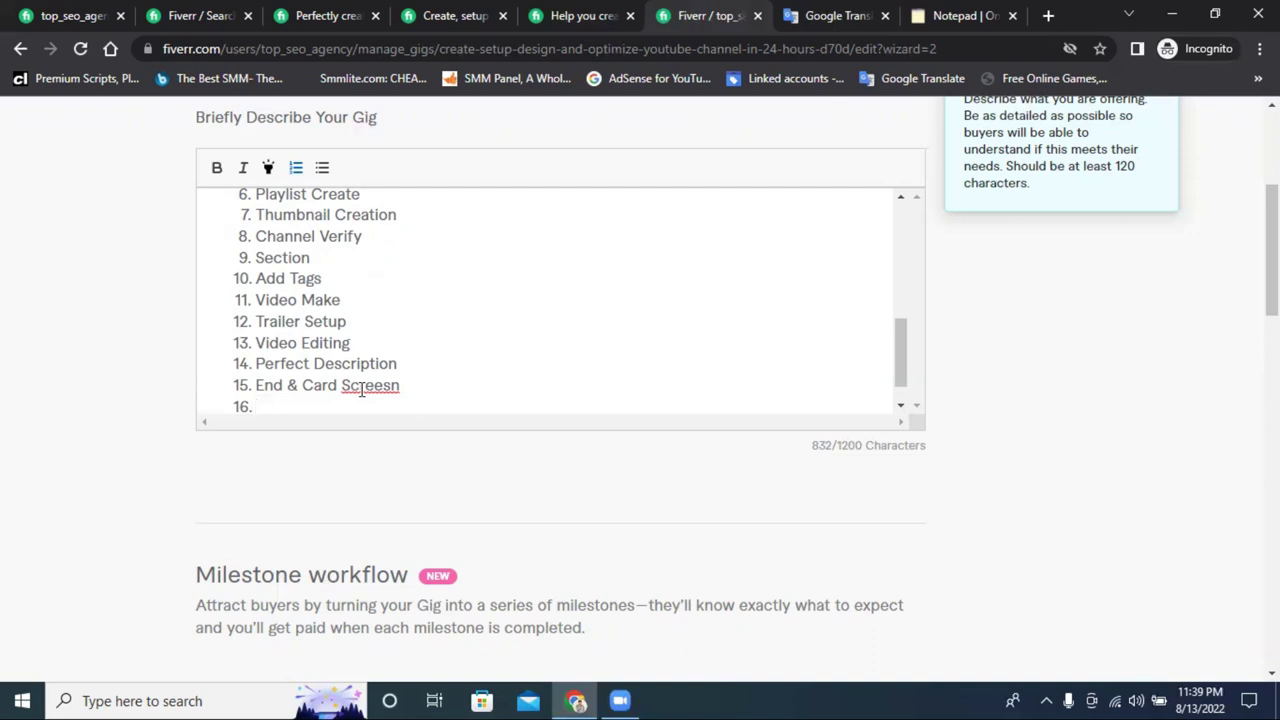
# Correct the misspelled last word of the fifteenth item so it reads "End & Card Screen"
pyautogui.rightClick(361, 390)
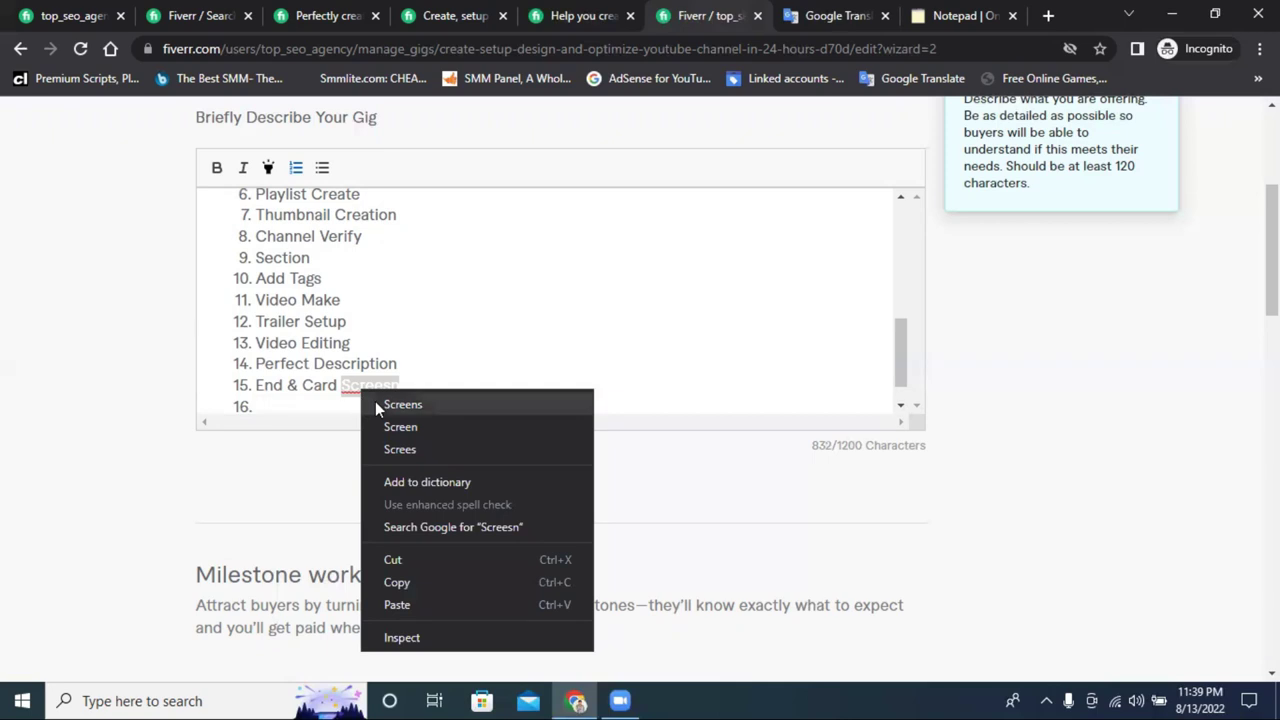
pyautogui.click(323, 408)
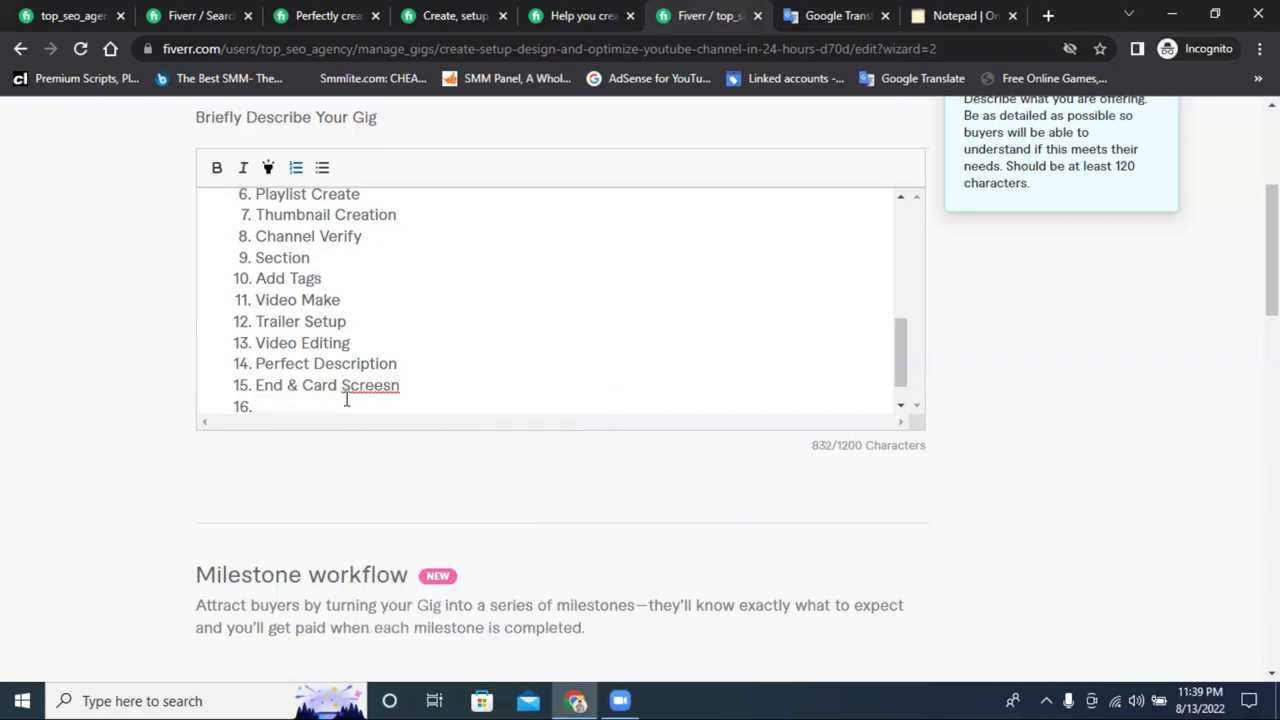
pyautogui.click(398, 387)
pyautogui.press('BackSpace')
pyautogui.press('BackSpace')
pyautogui.write('n')
# Enter "VIDIQ Setup" as the sixteenth item of the services list
pyautogui.click(339, 405)
pyautogui.write('VIDIW')
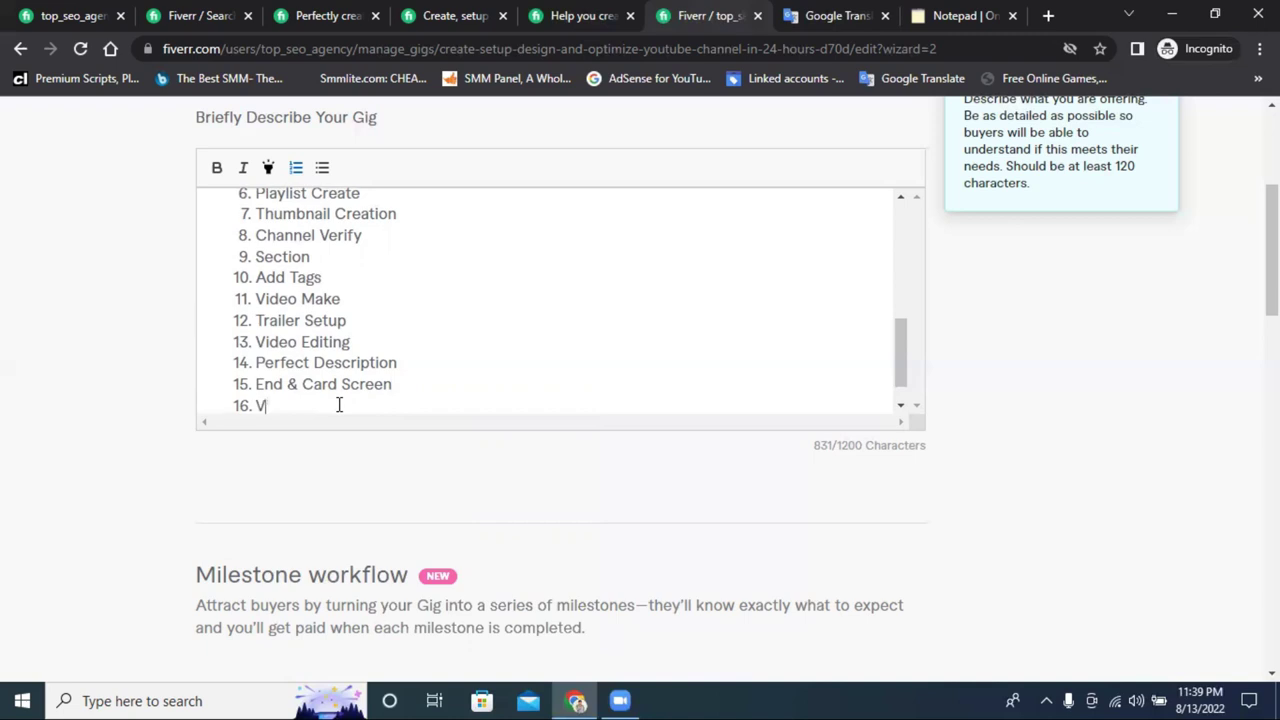
pyautogui.press('BackSpace')
pyautogui.write('Q se')
pyautogui.press('BackSpace')
pyautogui.press('BackSpace')
pyautogui.write('Setup')
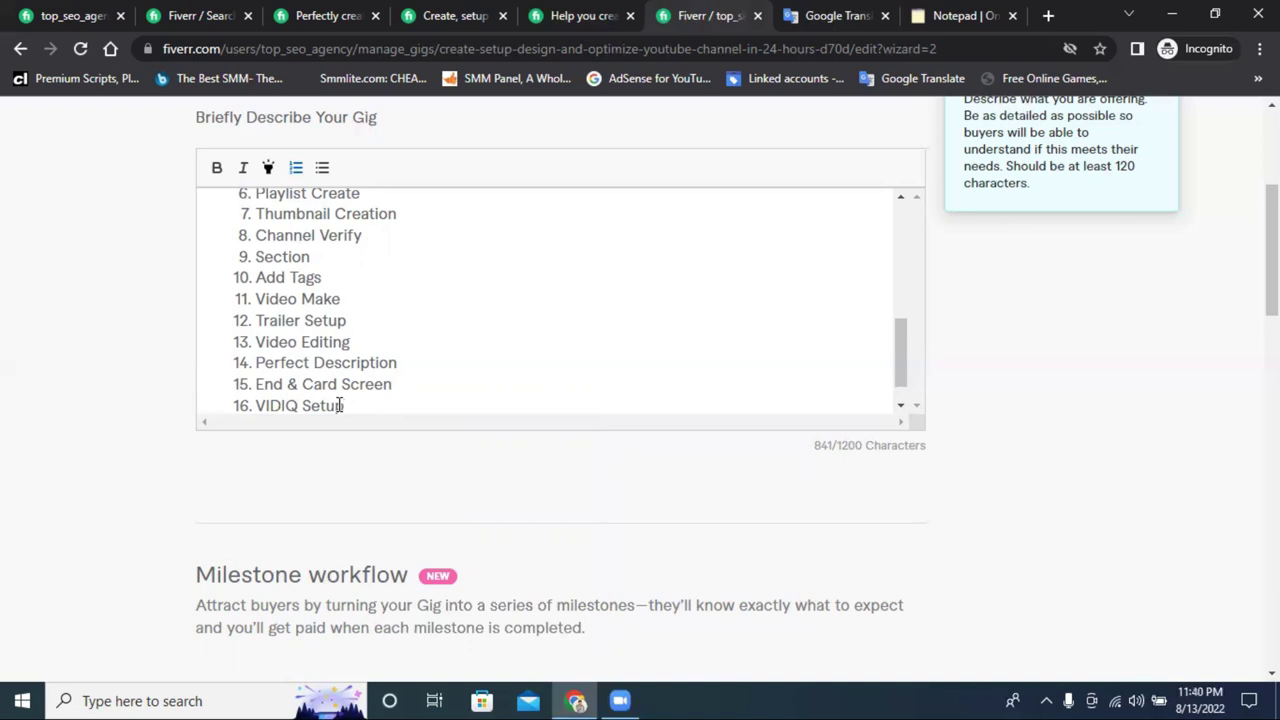
# Add "Video & Channel Tags" as the seventeenth item of the services list
pyautogui.press('Return')
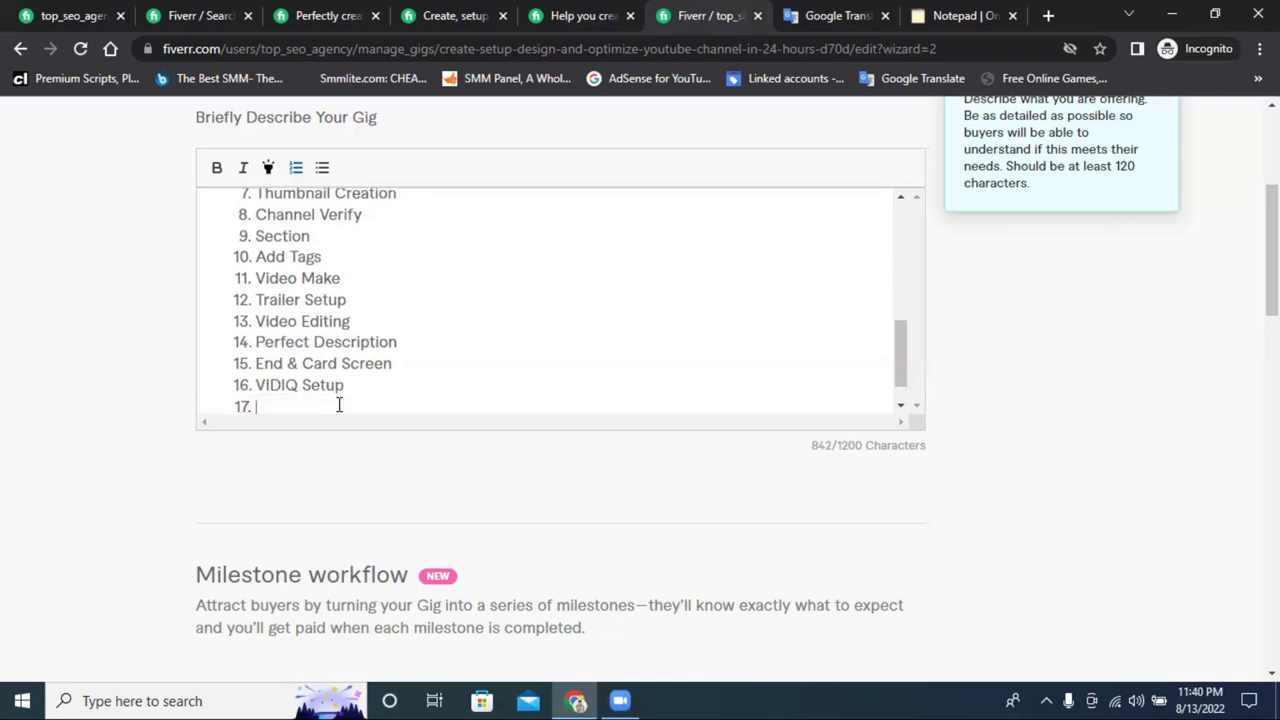
pyautogui.write('Video')
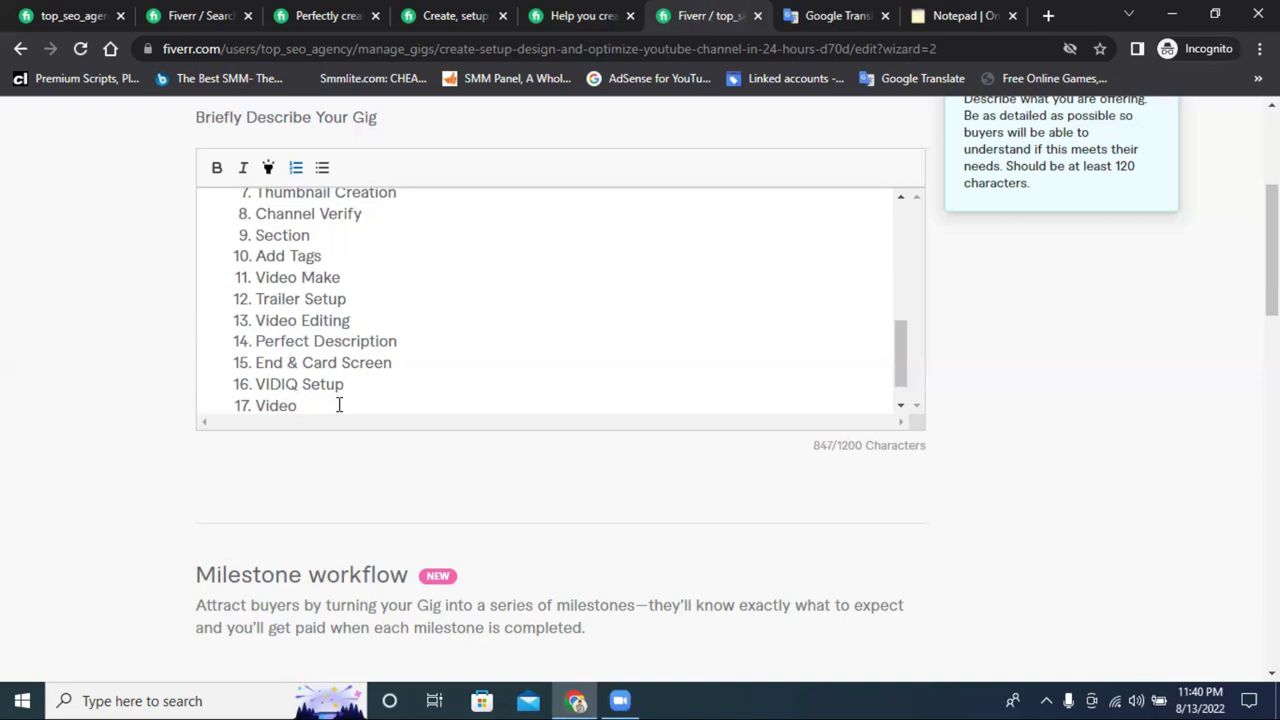
pyautogui.write(' *')
pyautogui.press('BackSpace')
pyautogui.write('& Channel Tak')
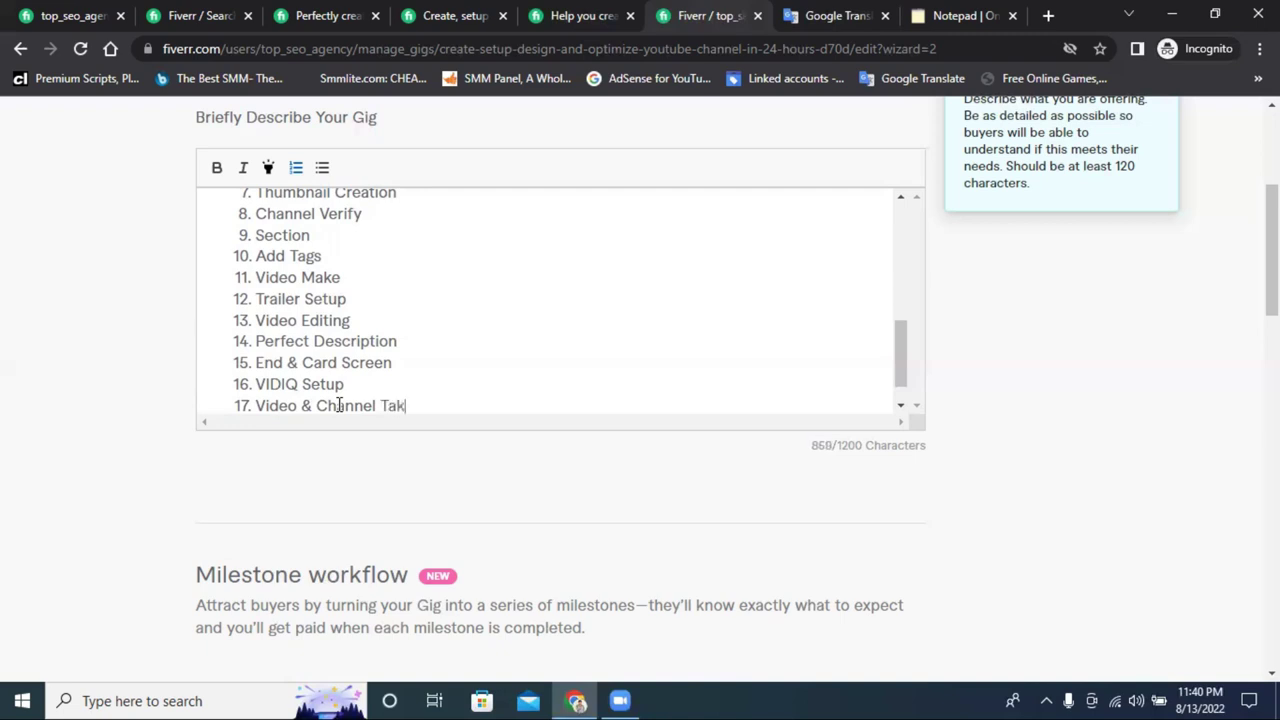
pyautogui.write('a')
pyautogui.press('BackSpace')
pyautogui.press('BackSpace')
pyautogui.write('gs')
# Review the numbered services list in the gig description from its first item to its last
pyautogui.scroll(-1, 485, 365)
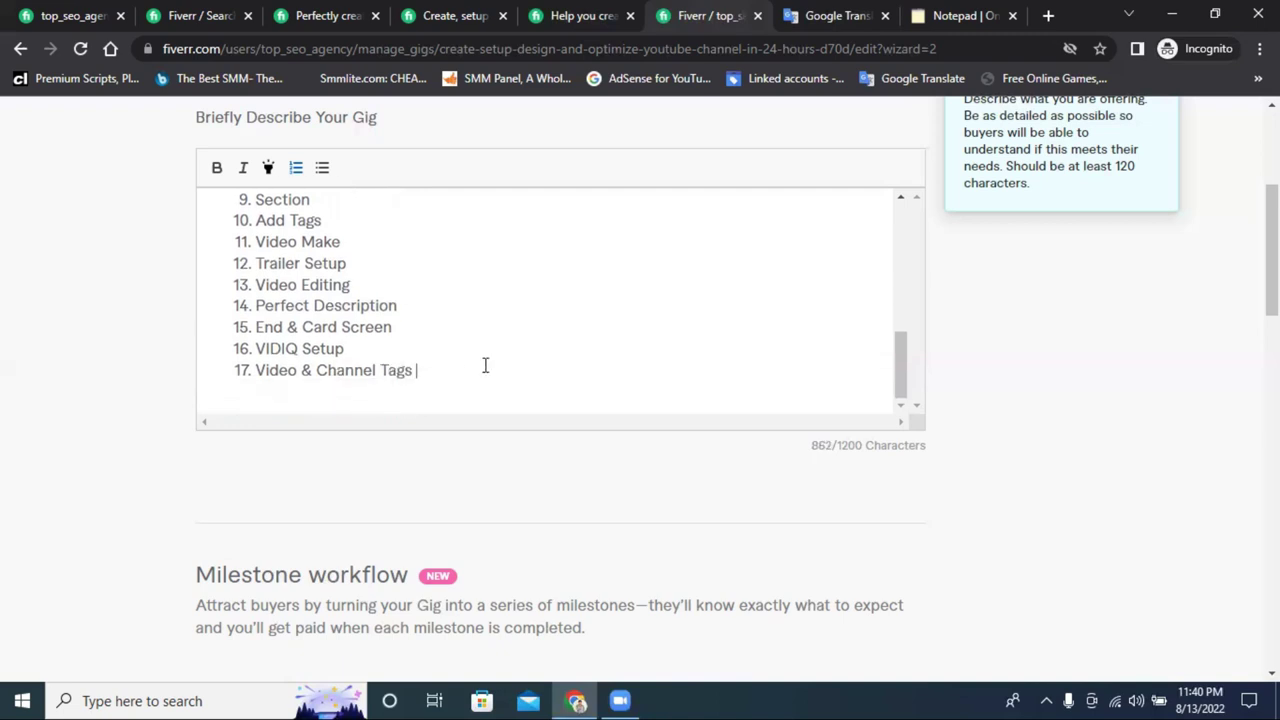
pyautogui.scroll(5, 485, 365)
pyautogui.scroll(-5, 485, 365)
pyautogui.scroll(2, 498, 345)
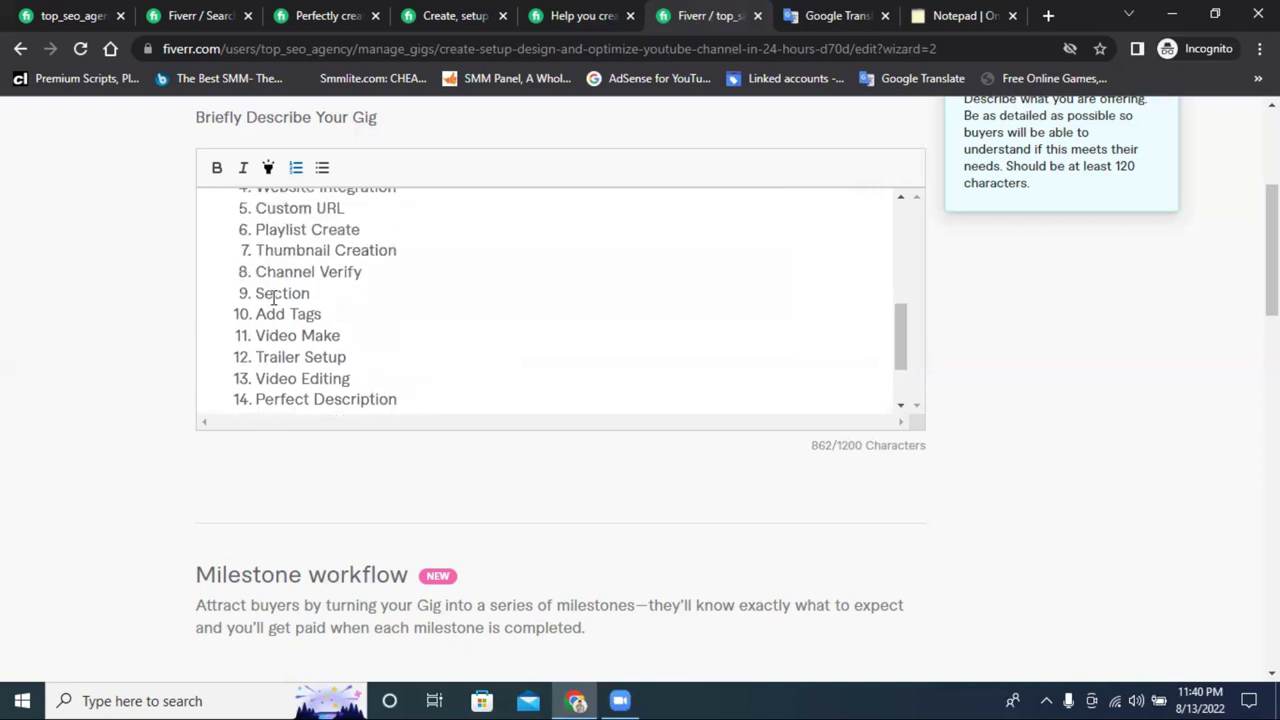
pyautogui.scroll(2, 275, 298)
pyautogui.moveTo(229, 214); pyautogui.dragTo(526, 243)
pyautogui.click(283, 258)
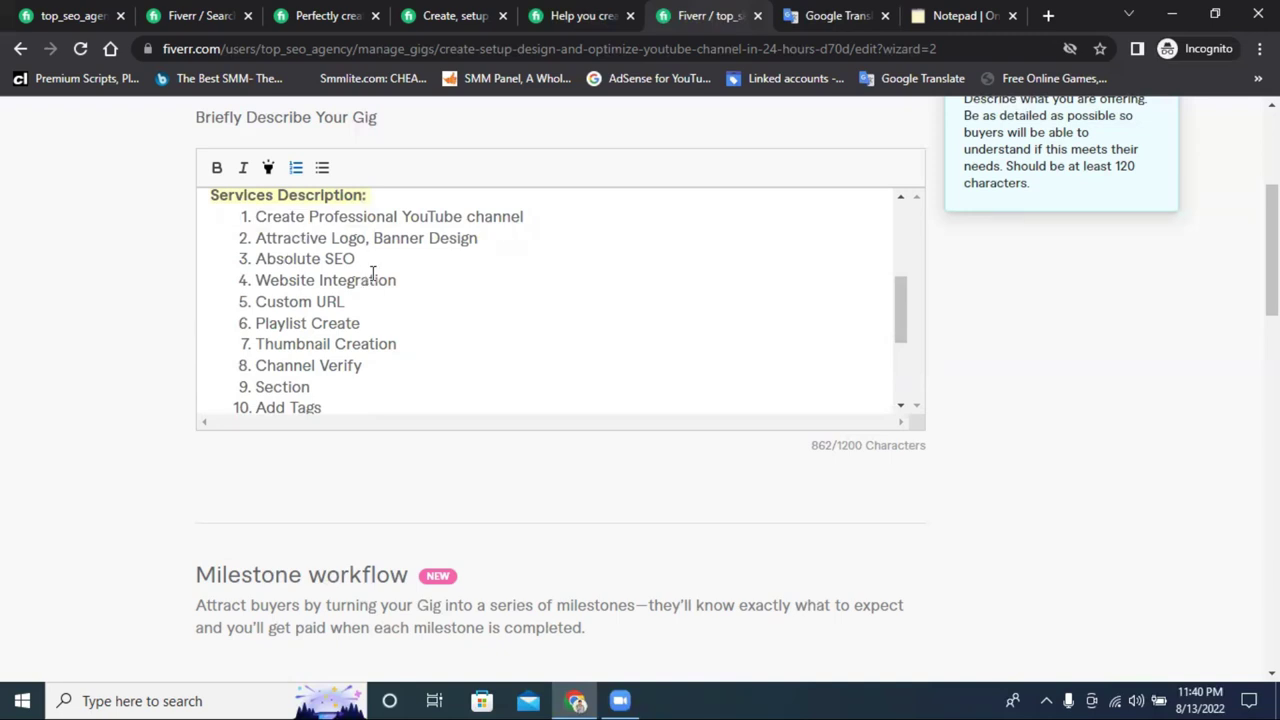
pyautogui.scroll(-2, 371, 275)
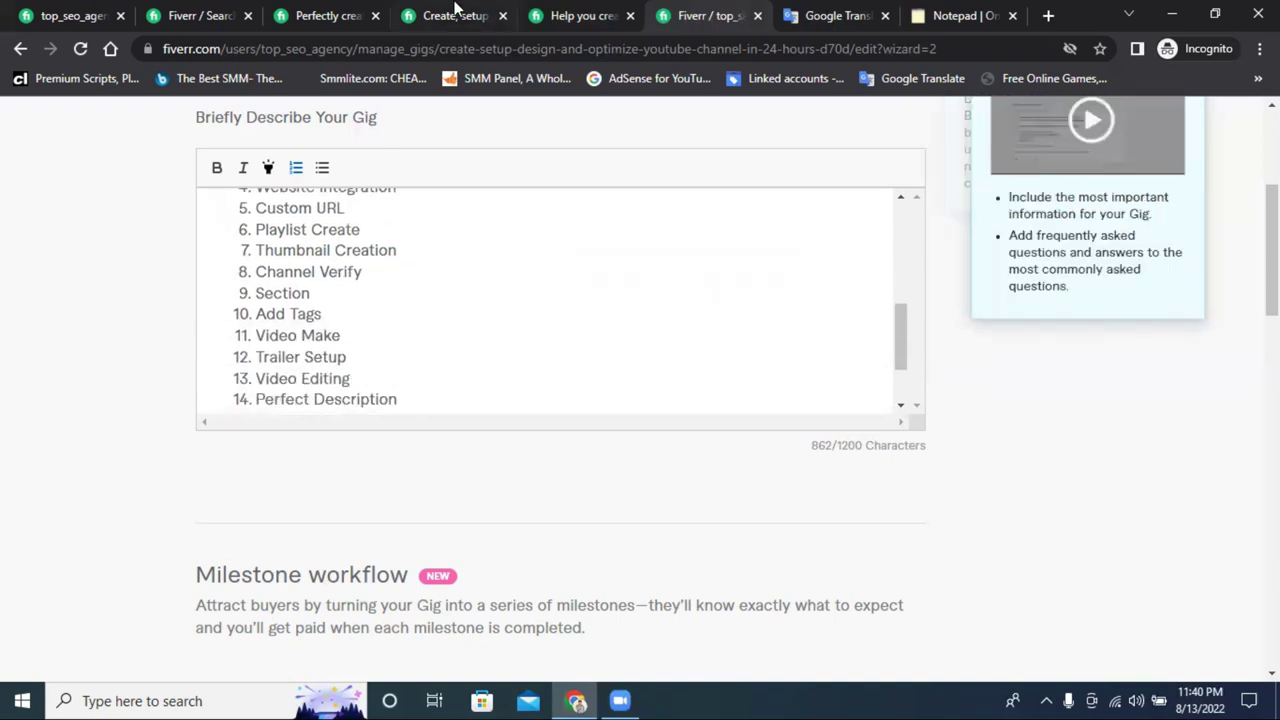
# Compare the competing gigs' service lists and copy "Marketing and Monetization" from the "My Professional Services" list
pyautogui.click(455, 15)
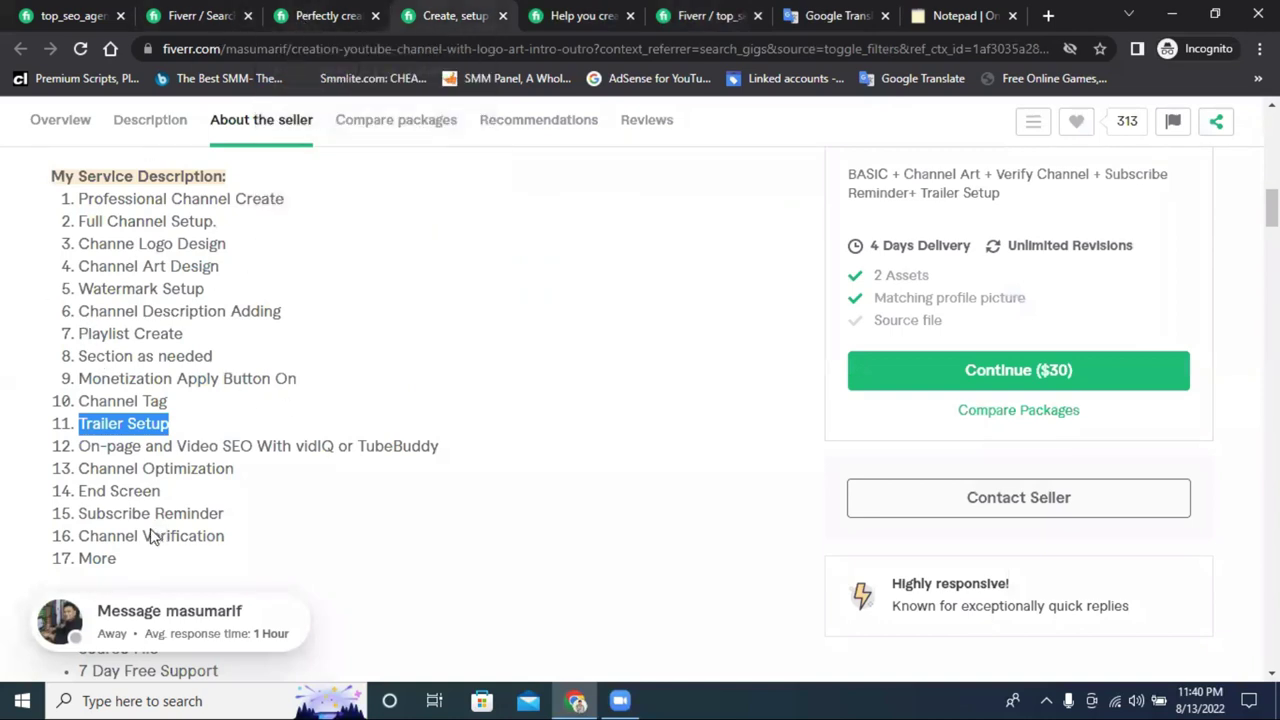
pyautogui.click(328, 15)
pyautogui.click(455, 10)
pyautogui.click(370, 12)
pyautogui.scroll(1, 251, 289)
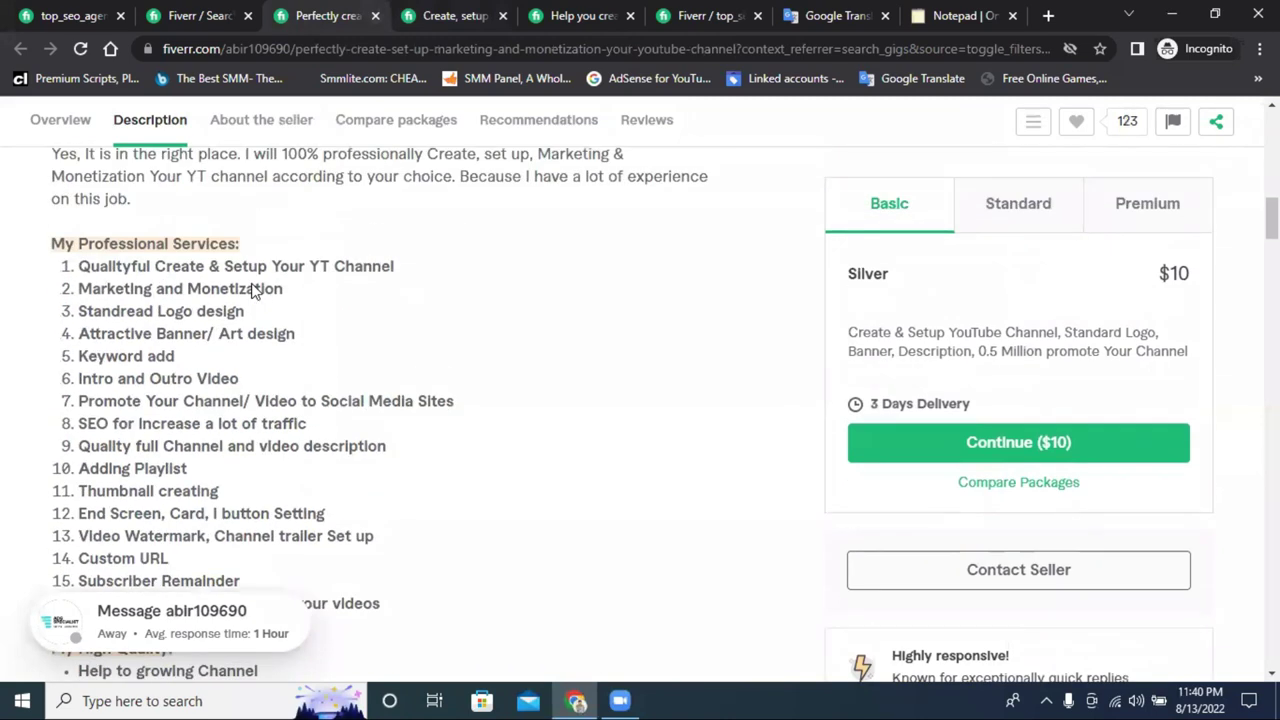
pyautogui.tripleClick(160, 287)
pyautogui.rightClick(160, 287)
pyautogui.click(200, 297)
# Replace the source text in Google Translate with "Marketing and Monetization" to read its Bengali translation
pyautogui.click(838, 15)
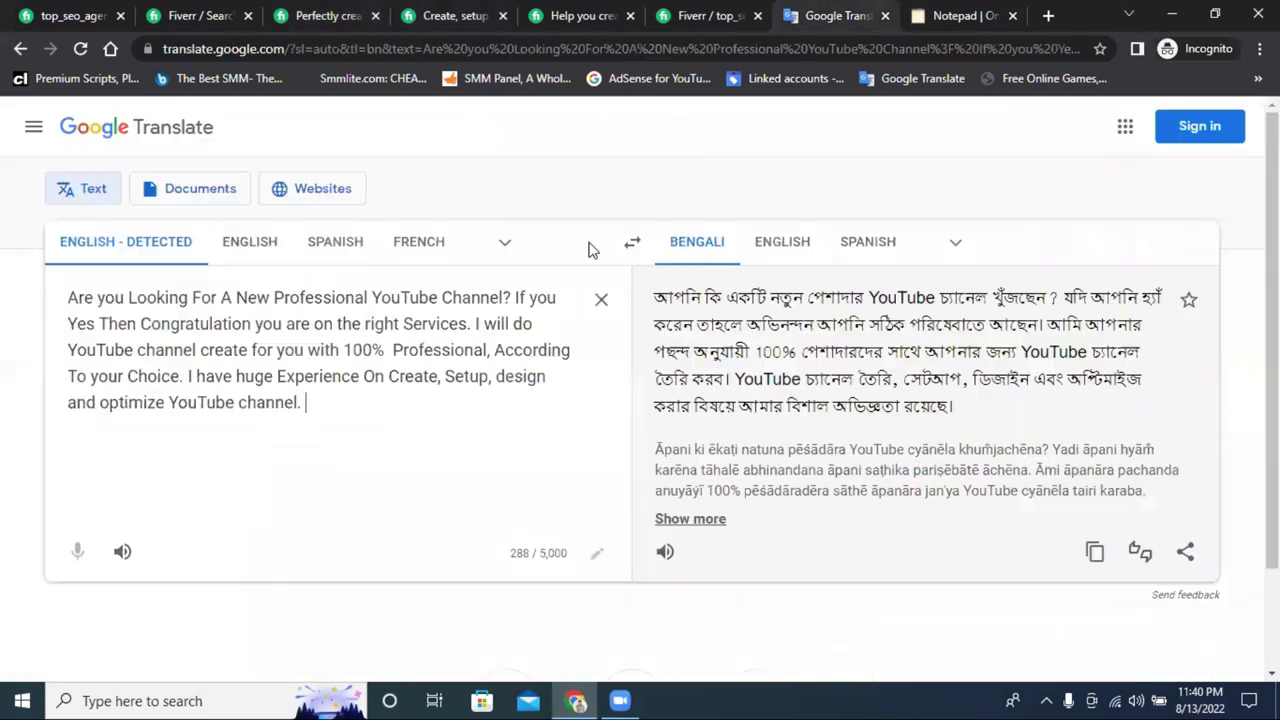
pyautogui.click(609, 305)
pyautogui.hotkey('ctrl', 'v')
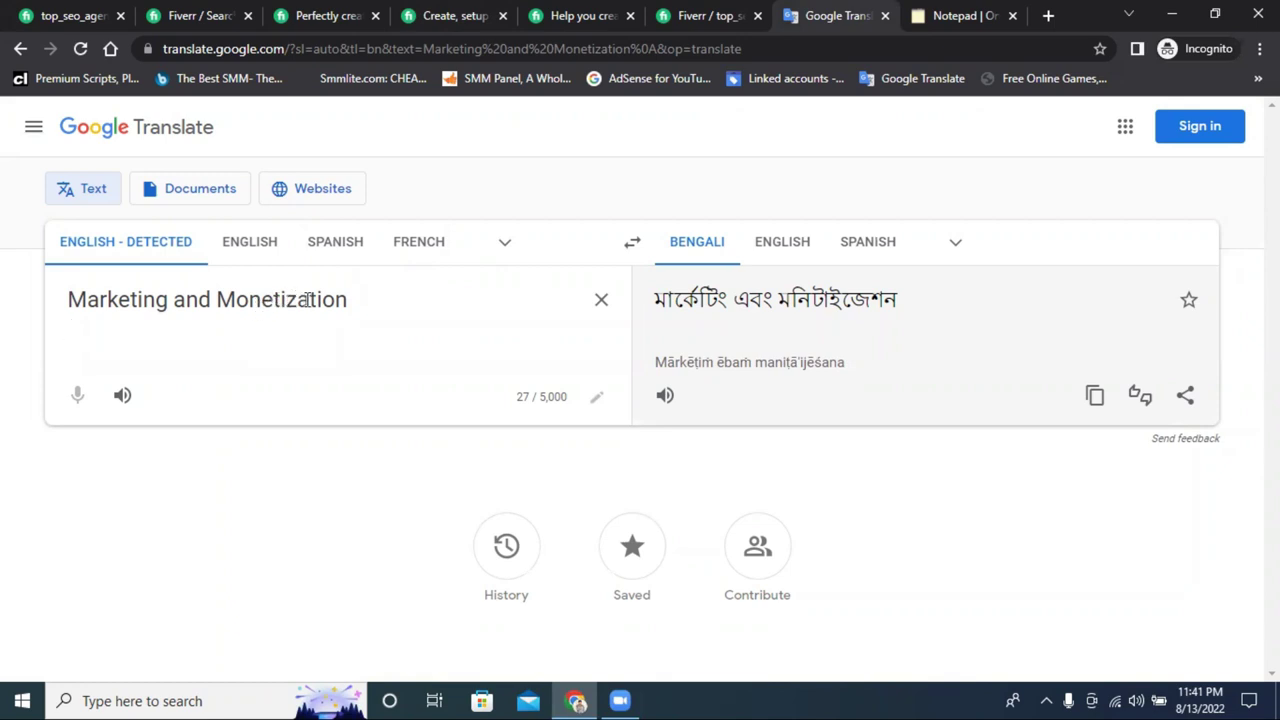
pyautogui.click(310, 300)
pyautogui.hotkey('ctrl', 'a')
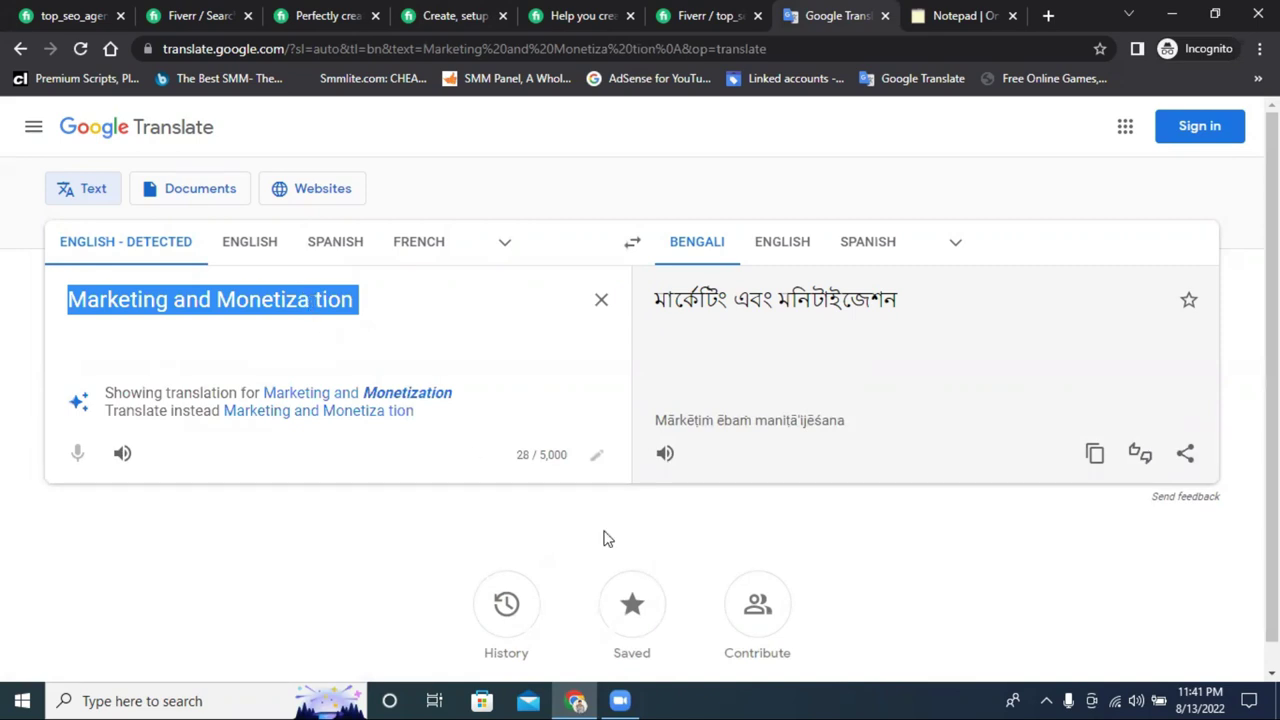
# Return to the gig description and add an empty eighteenth item after "Video & Channel Tags"
pyautogui.click(700, 15)
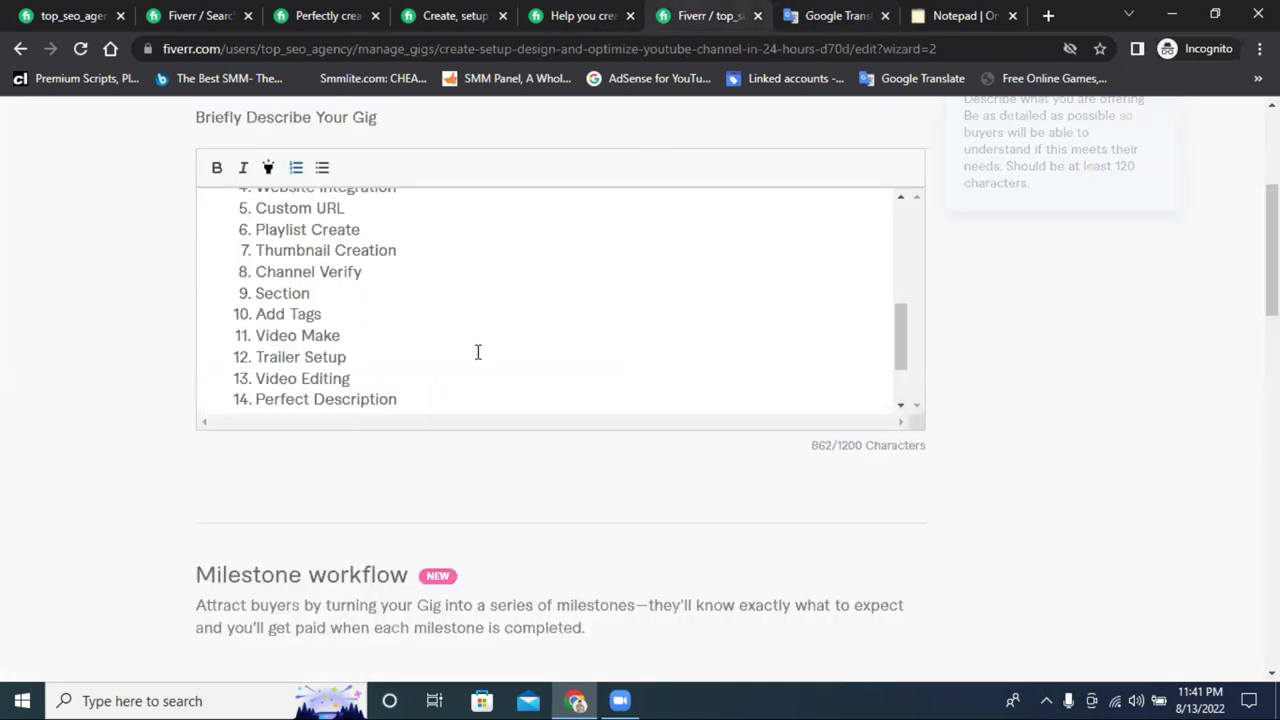
pyautogui.scroll(-1, 477, 352)
pyautogui.click(425, 372)
pyautogui.press('Return')
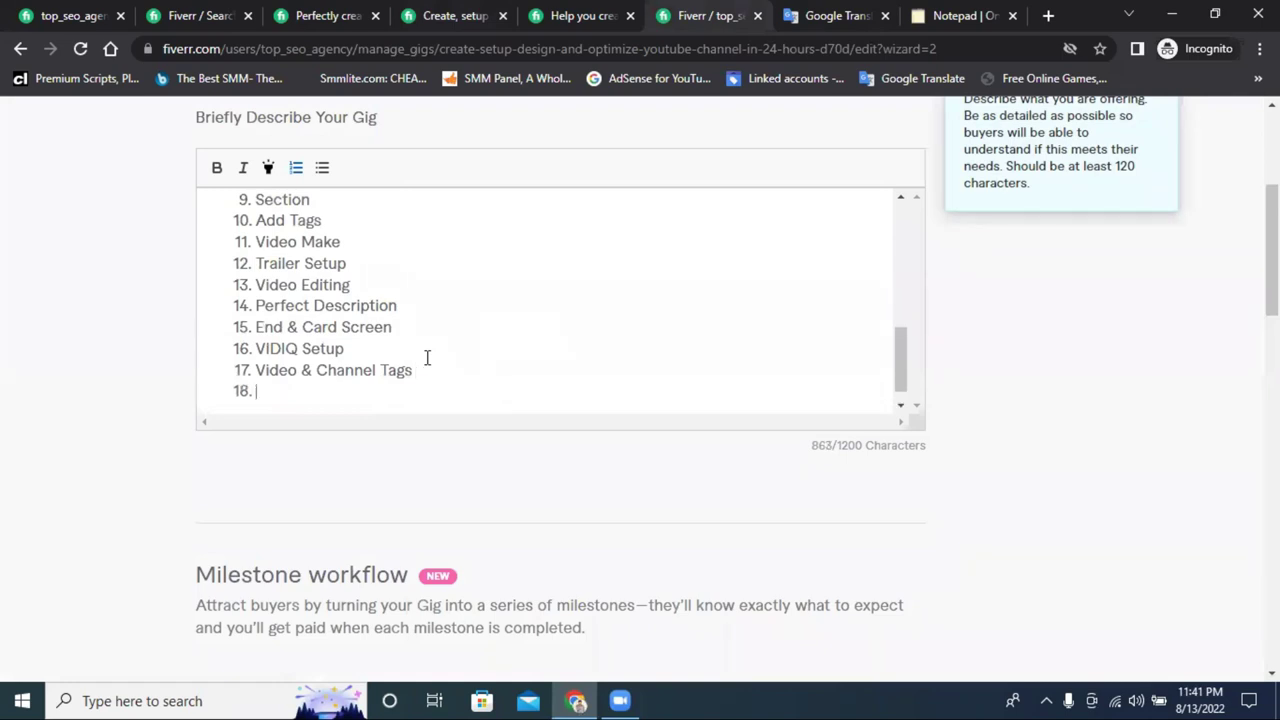
# Paste the copied "Marketing and Monetization" service and format it as the eighteenth item of the numbered services list
pyautogui.hotkey('ctrl', 'v')
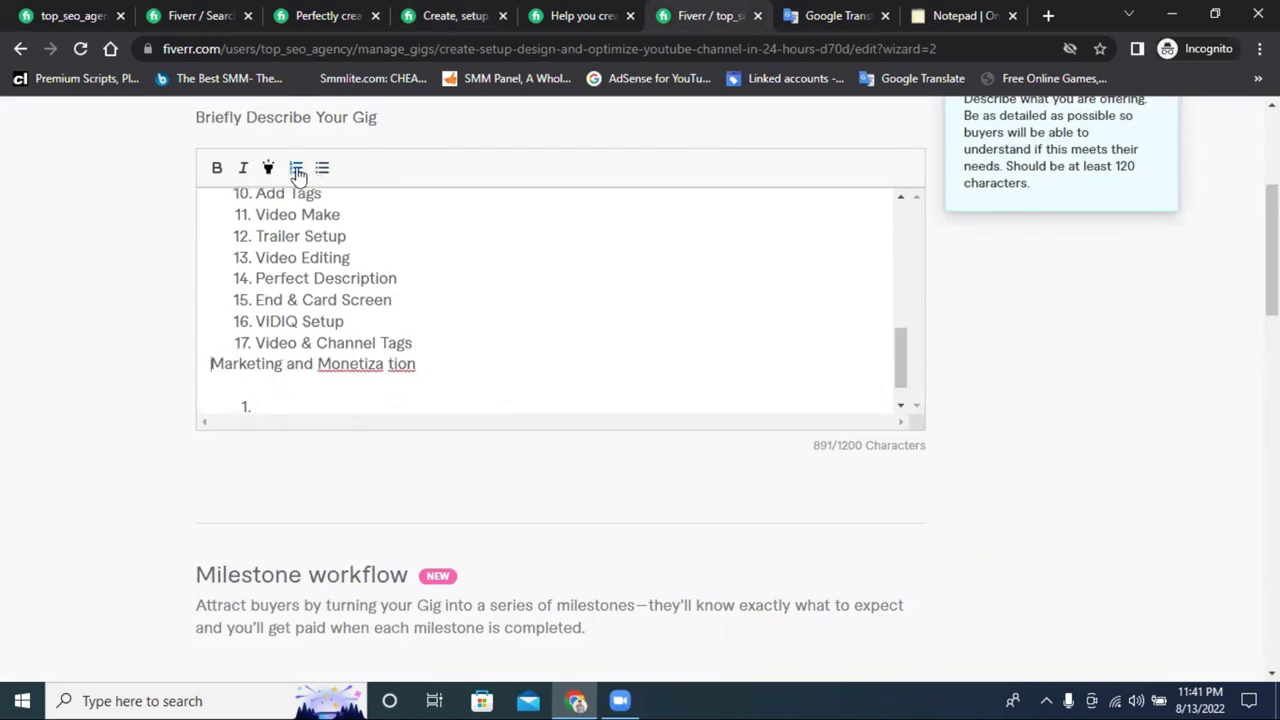
pyautogui.click(322, 168)
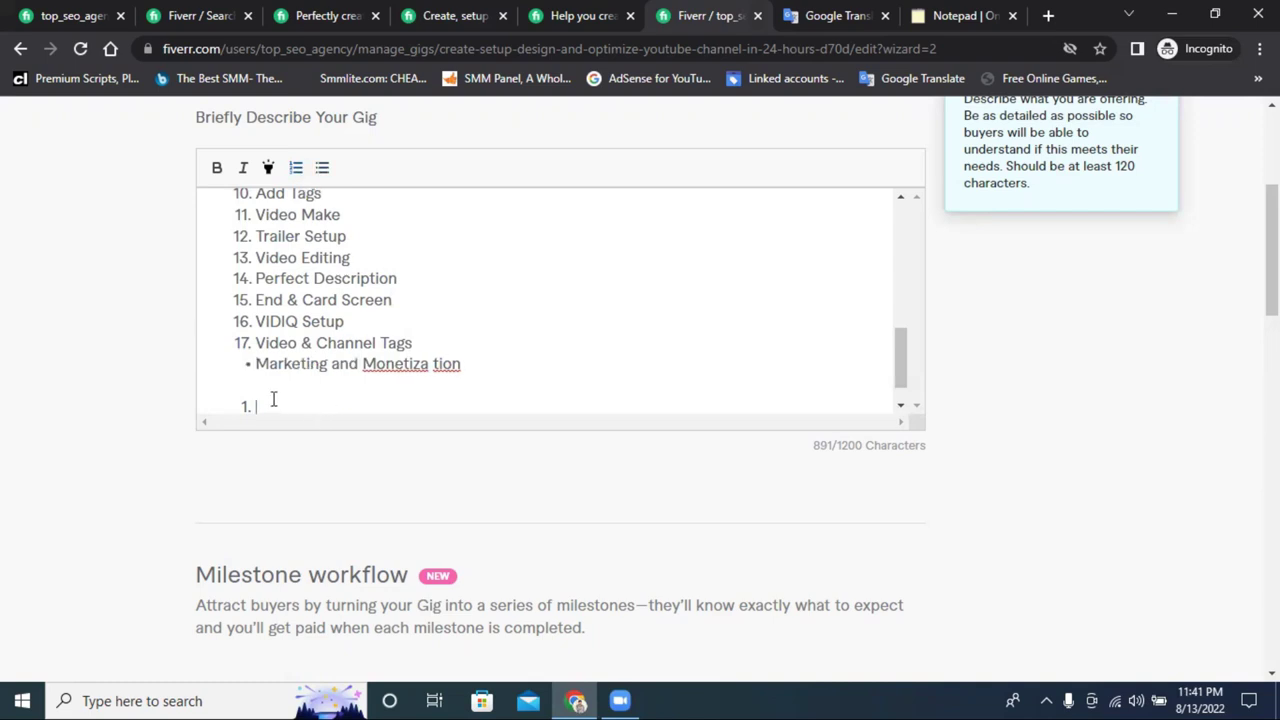
pyautogui.press('BackSpace')
pyautogui.tripleClick(380, 364)
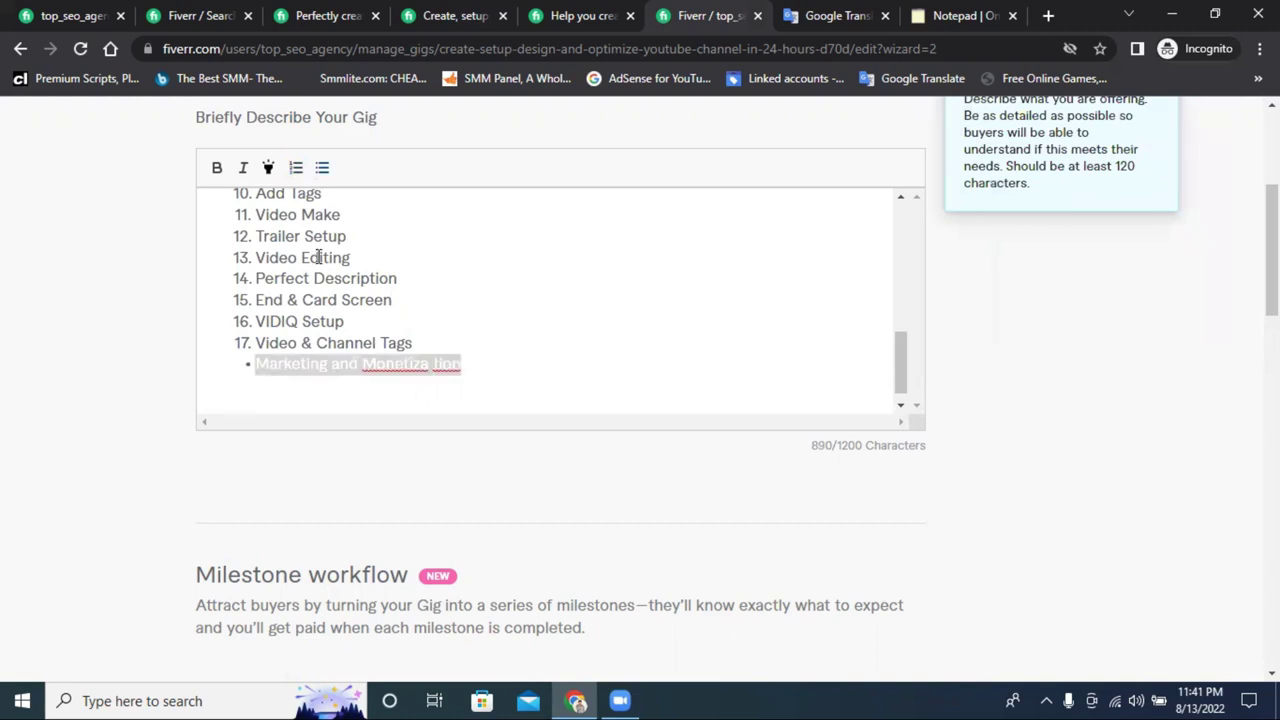
pyautogui.click(295, 168)
pyautogui.click(474, 390)
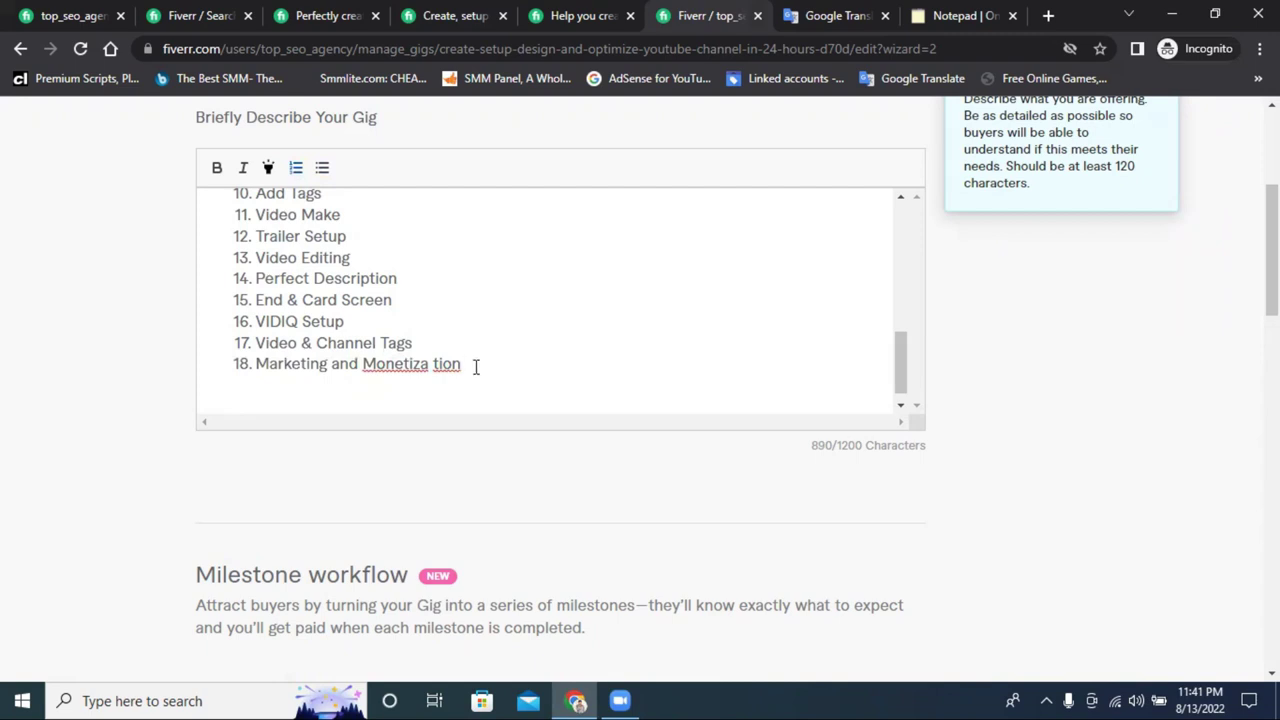
# Review the services list under "Services Description:" from the professional channel creation item through the marketing item
pyautogui.scroll(2, 478, 366)
pyautogui.scroll(-1, 480, 378)
pyautogui.scroll(1, 378, 328)
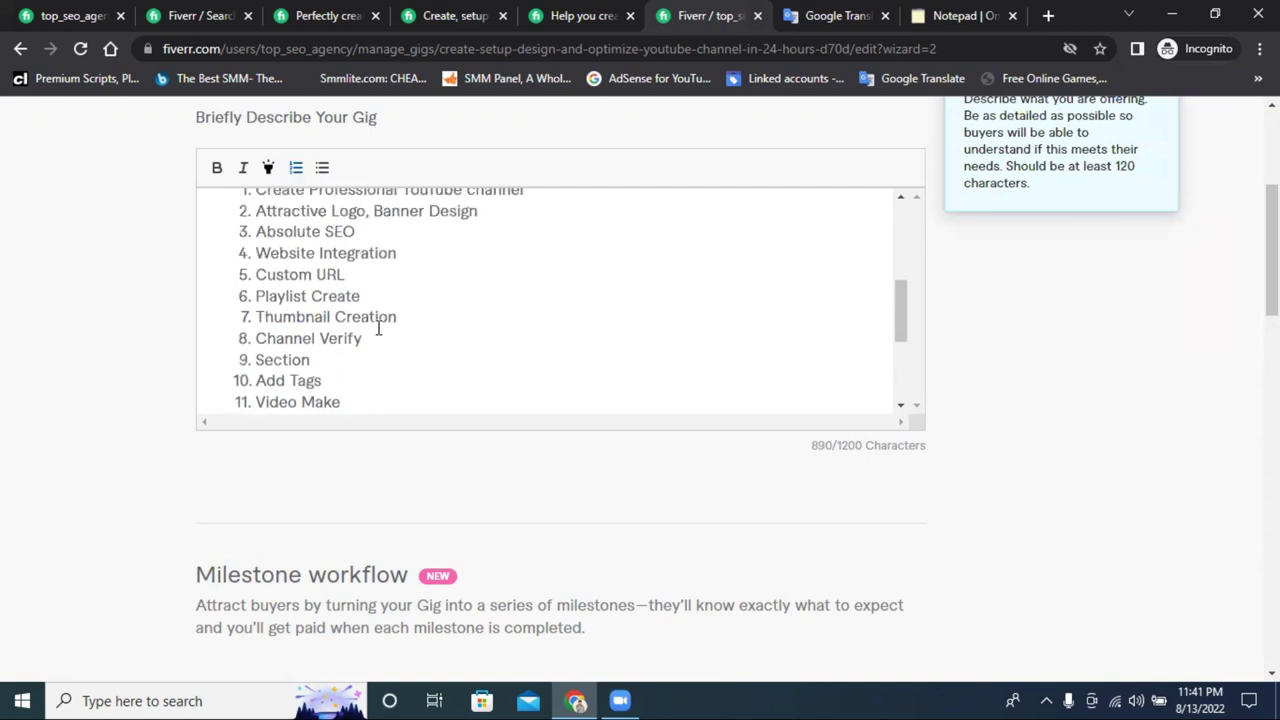
pyautogui.scroll(-3, 378, 328)
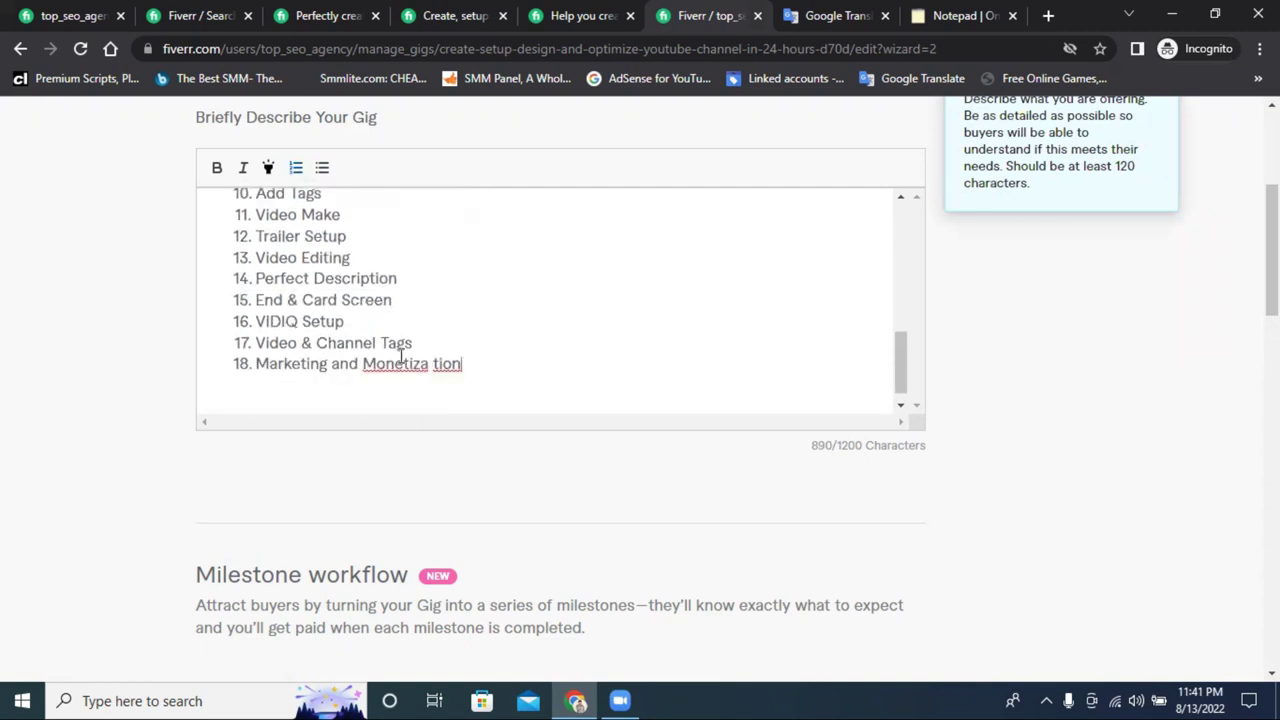
pyautogui.scroll(6, 400, 372)
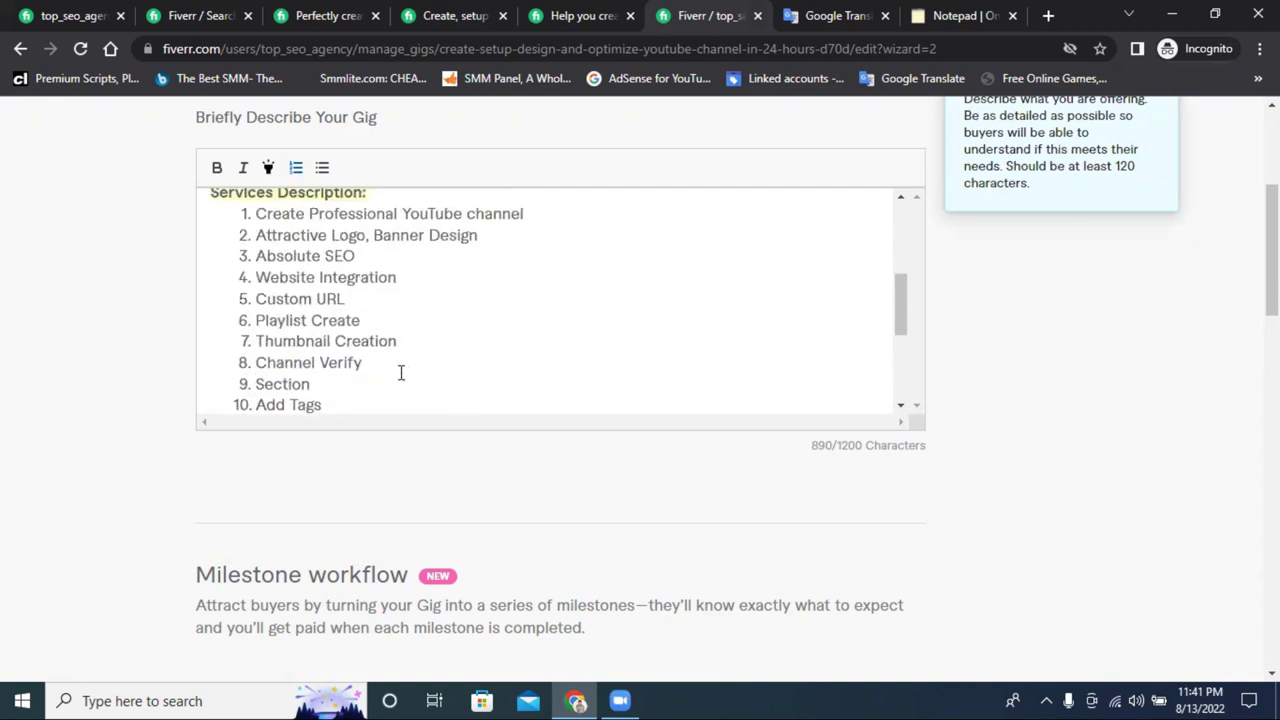
pyautogui.scroll(-3, 400, 372)
pyautogui.moveTo(263, 317); pyautogui.dragTo(320, 318)
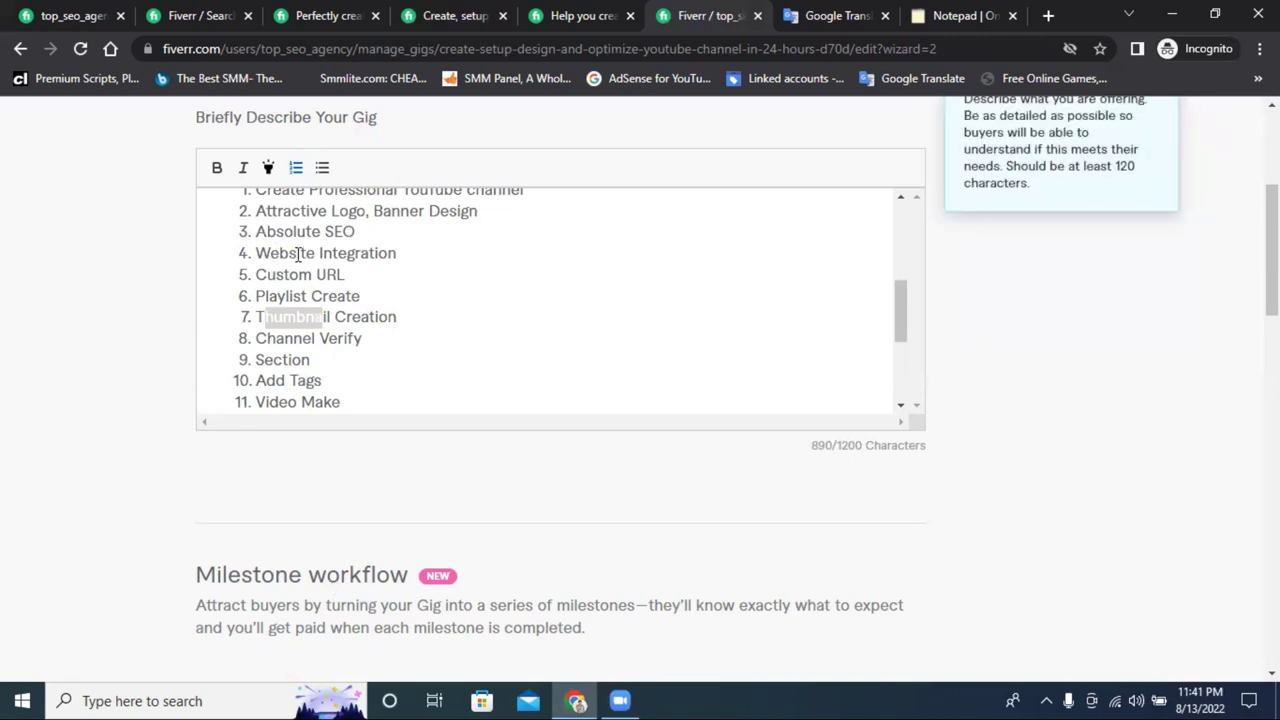
pyautogui.scroll(2, 298, 254)
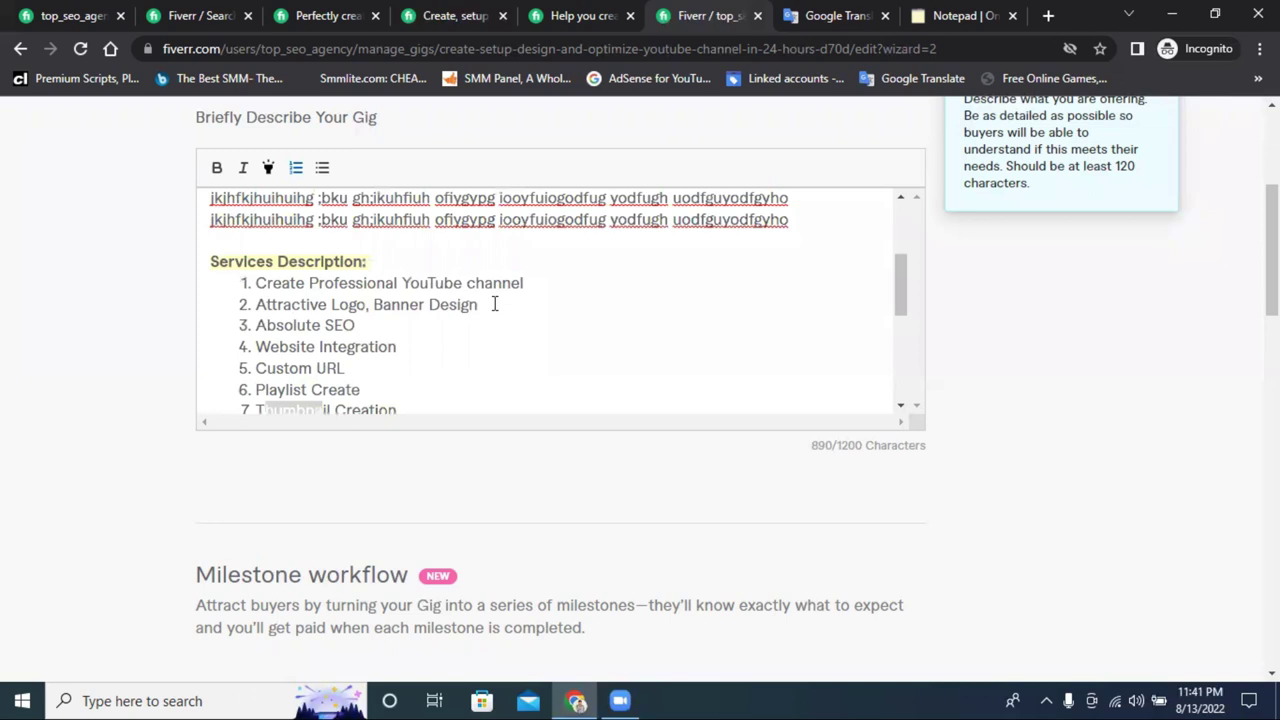
pyautogui.moveTo(420, 305); pyautogui.dragTo(197, 283)
pyautogui.scroll(-5, 471, 343)
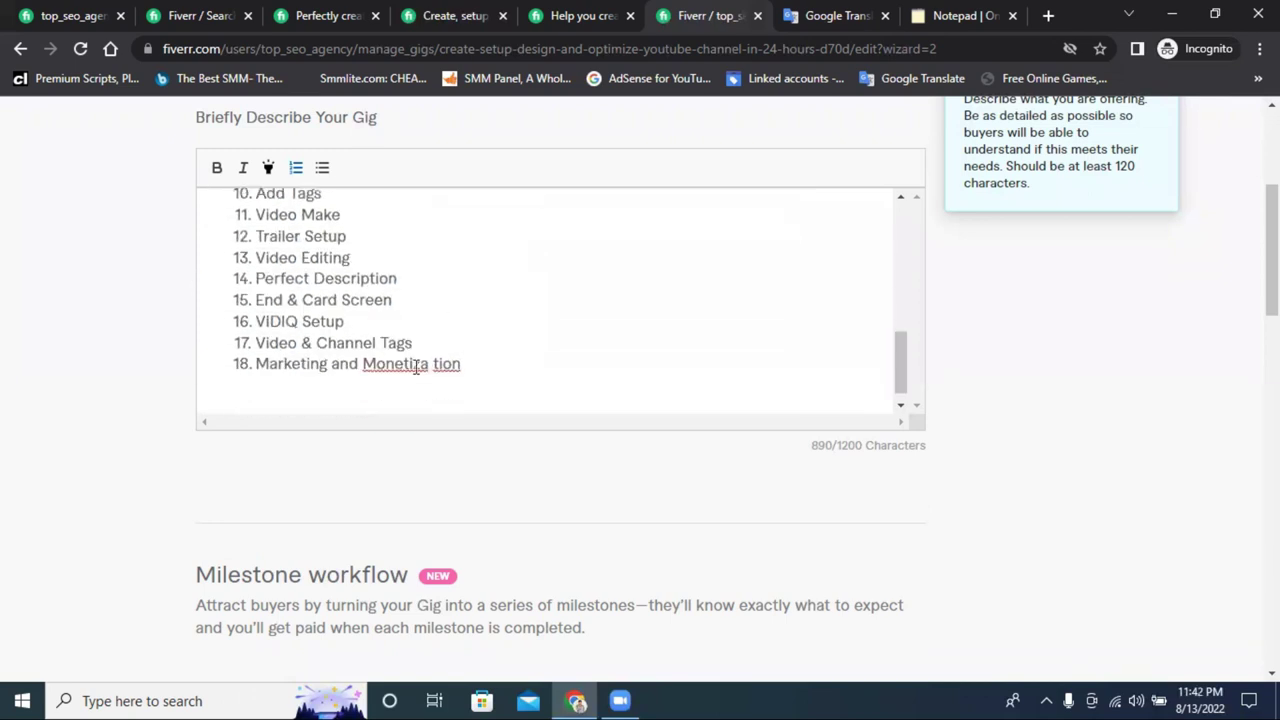
# End the numbered list after the marketing item and add a "My Services" line beneath it, separated by a blank line
pyautogui.click(487, 357)
pyautogui.press('Return')
pyautogui.press('Return')
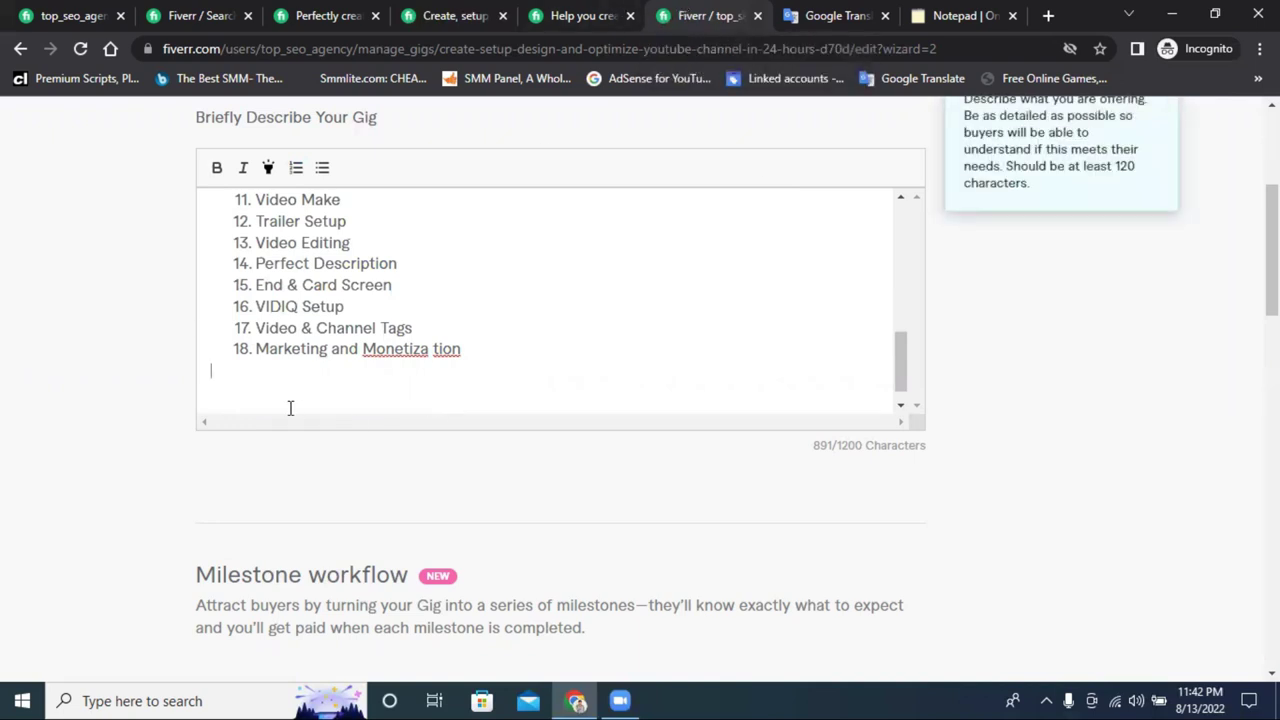
pyautogui.write('My Services')
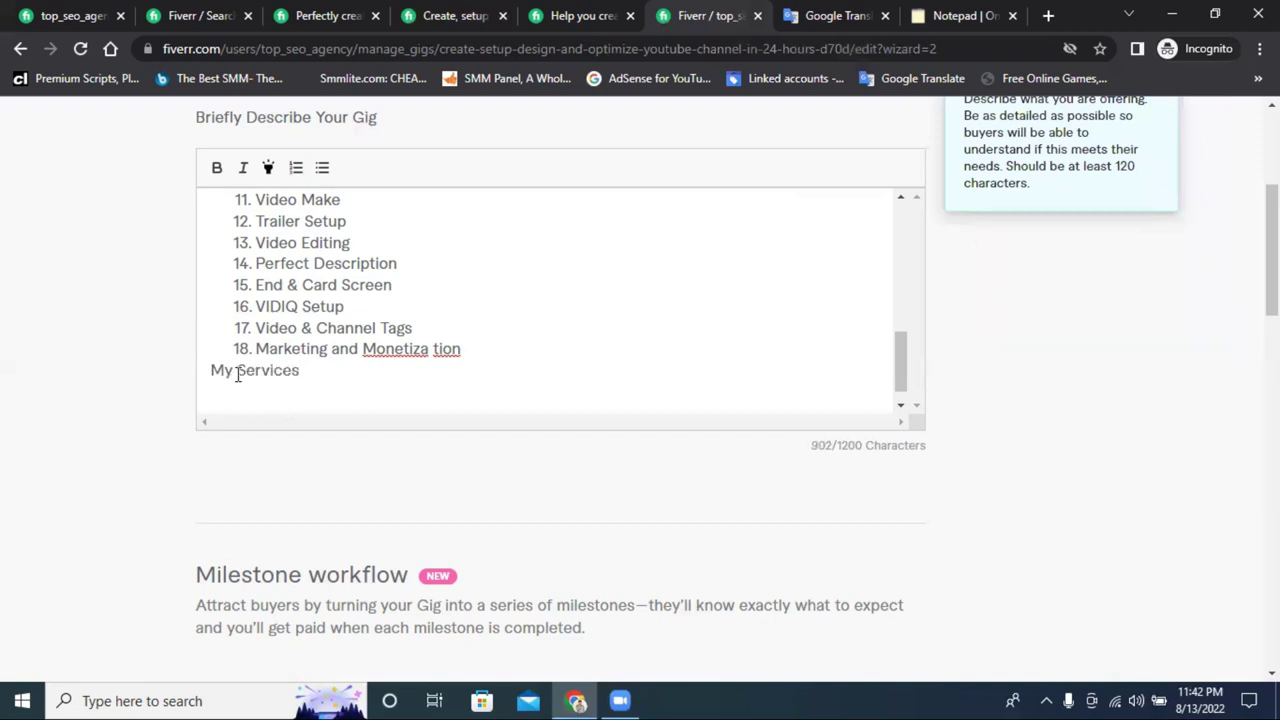
pyautogui.click(214, 369)
pyautogui.press('Return')
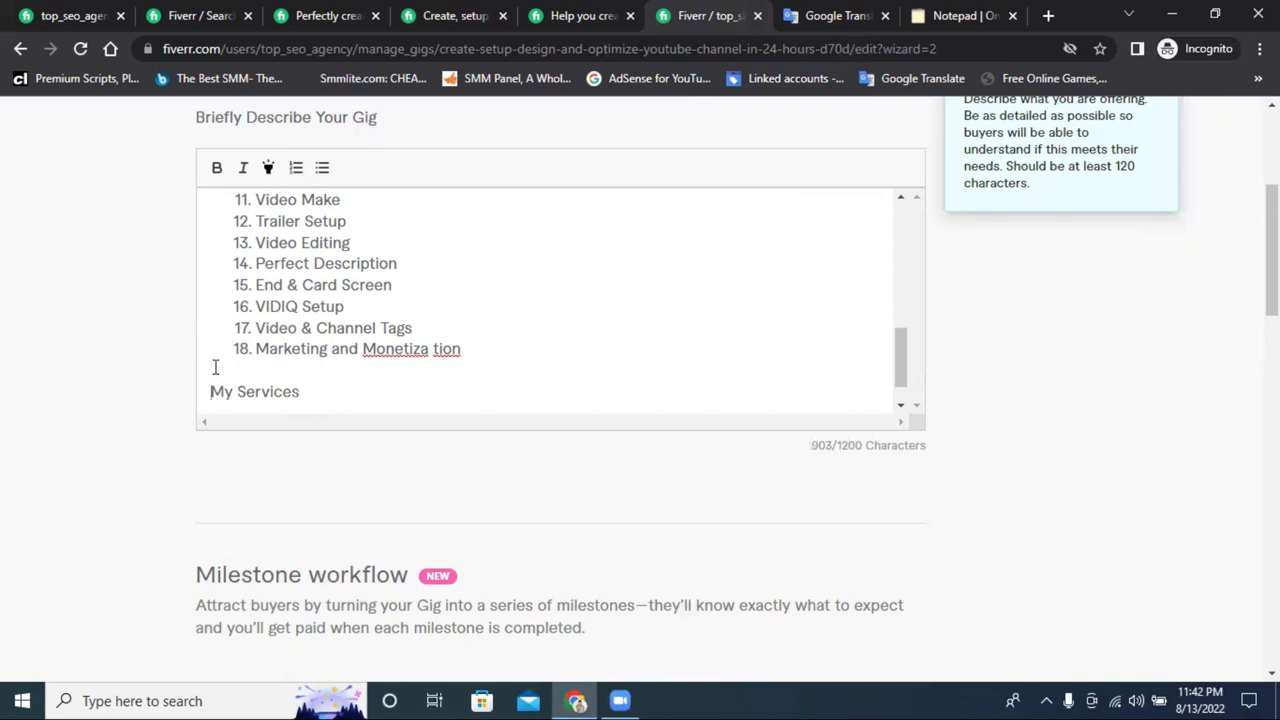
# Extend the "My Services" line to read "My Services Specialty:" with correct spelling and start a new line below it
pyautogui.click(307, 395)
pyautogui.write('Speci')
pyautogui.write('aity')
pyautogui.rightClick(329, 396)
pyautogui.click(376, 411)
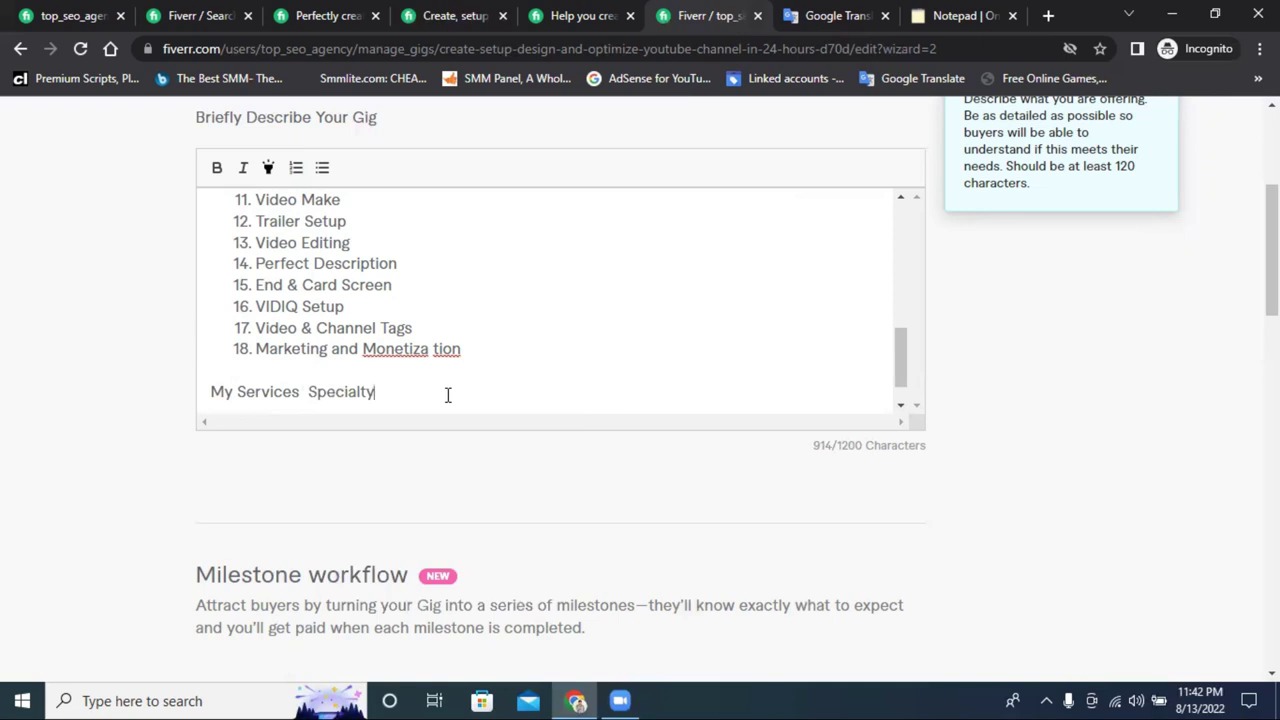
pyautogui.write(':')
pyautogui.press('Return')
# Make the "My Services Specialty:" heading bold and highlighted, and start a bulleted list on the line below it
pyautogui.moveTo(257, 400); pyautogui.dragTo(214, 357)
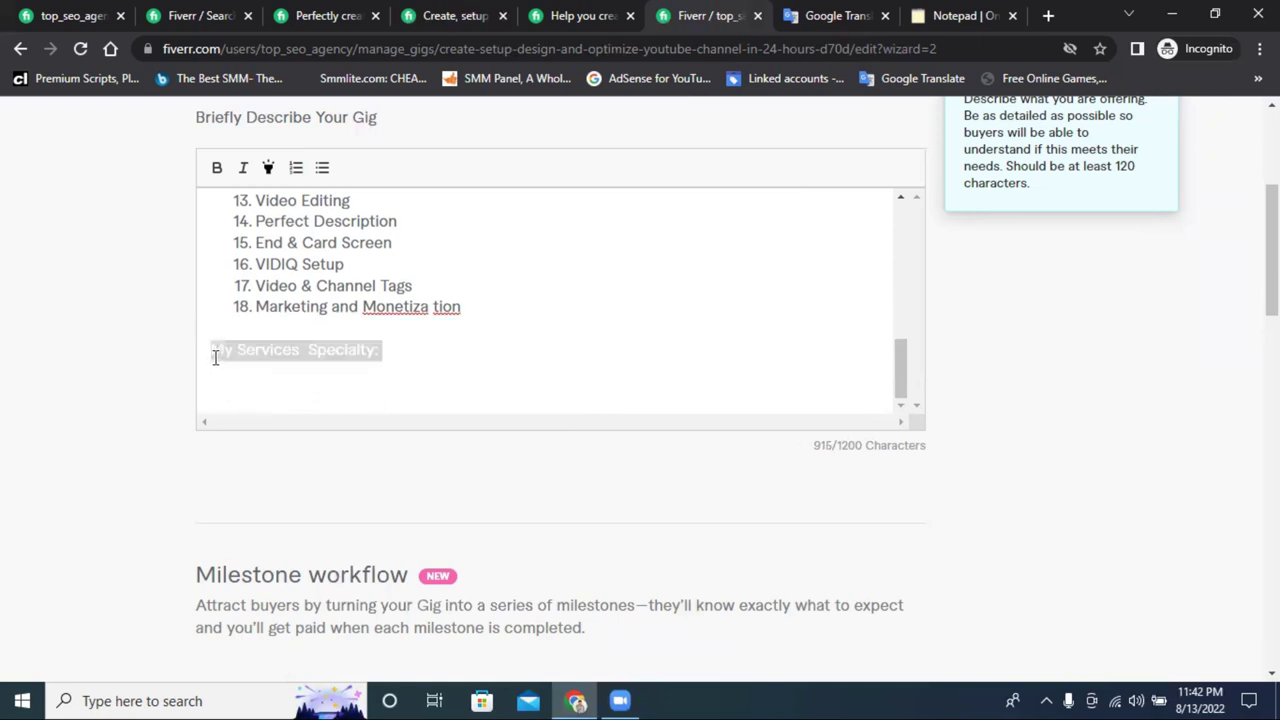
pyautogui.click(267, 168)
pyautogui.tripleClick(285, 358)
pyautogui.click(268, 168)
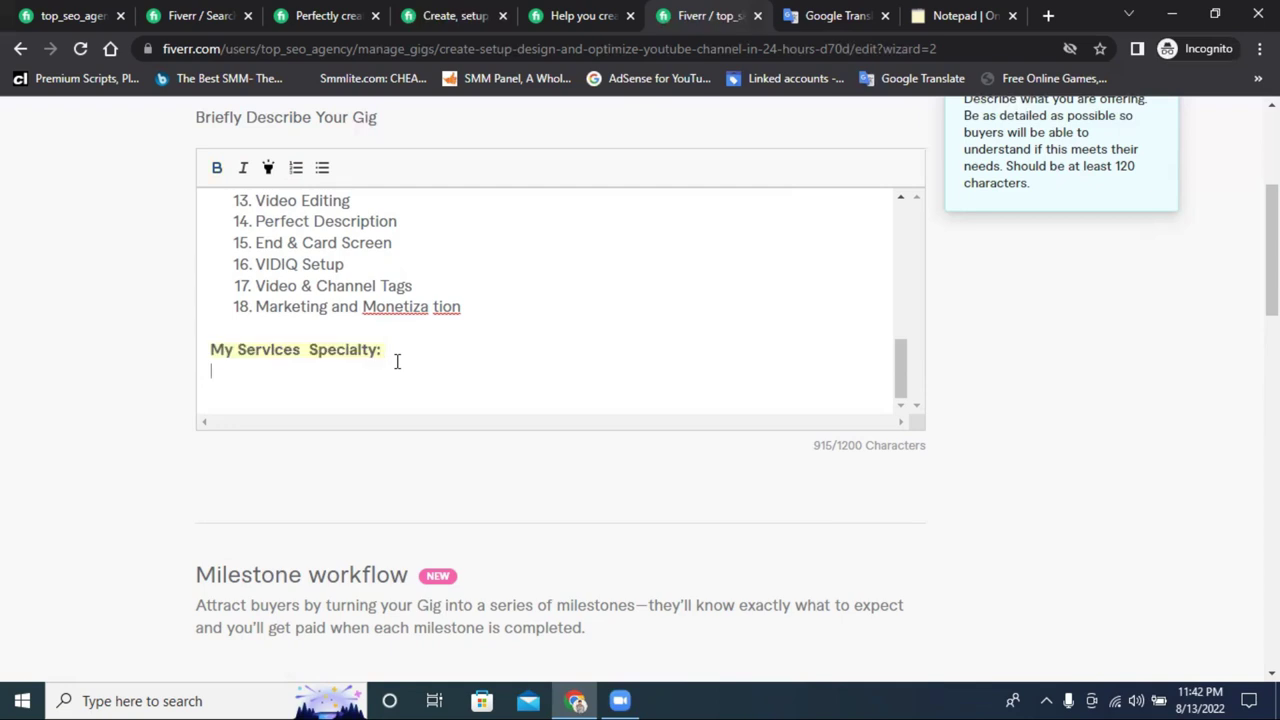
pyautogui.click(322, 170)
# Check how the competing gigs present their special qualities and closing points below their service lists
pyautogui.click(450, 15)
pyautogui.scroll(-5, 388, 335)
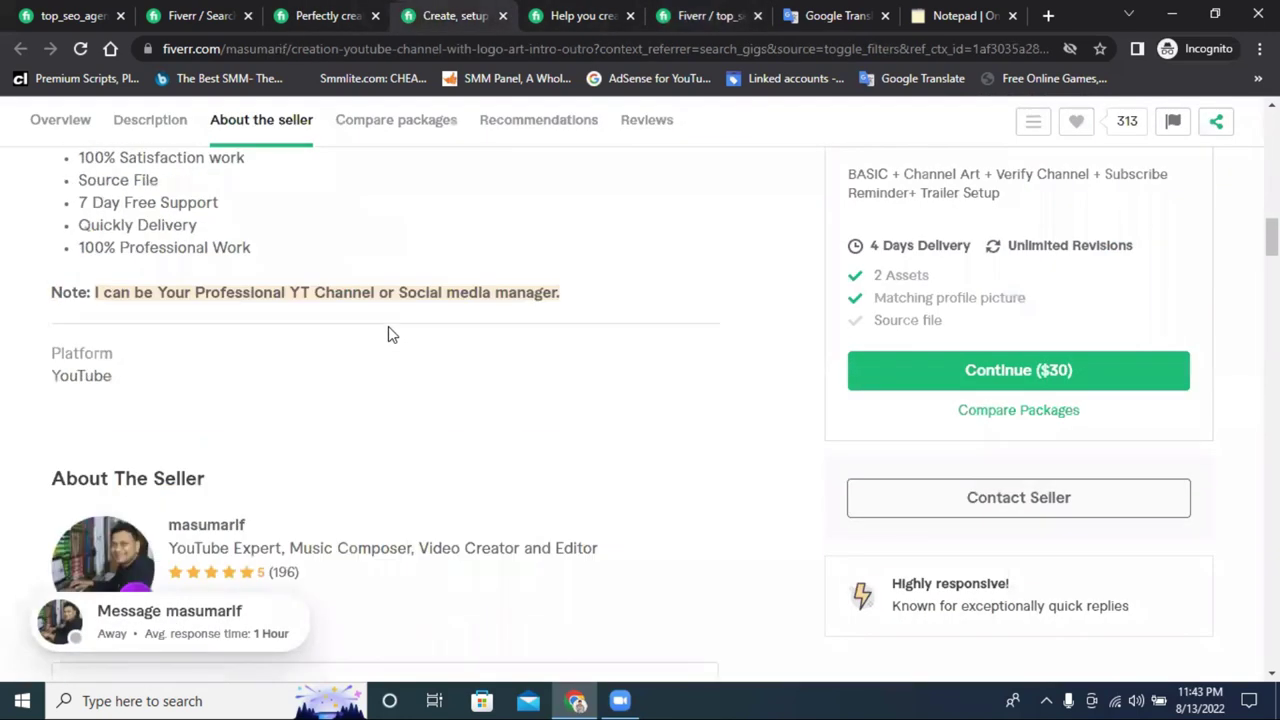
pyautogui.scroll(1, 134, 316)
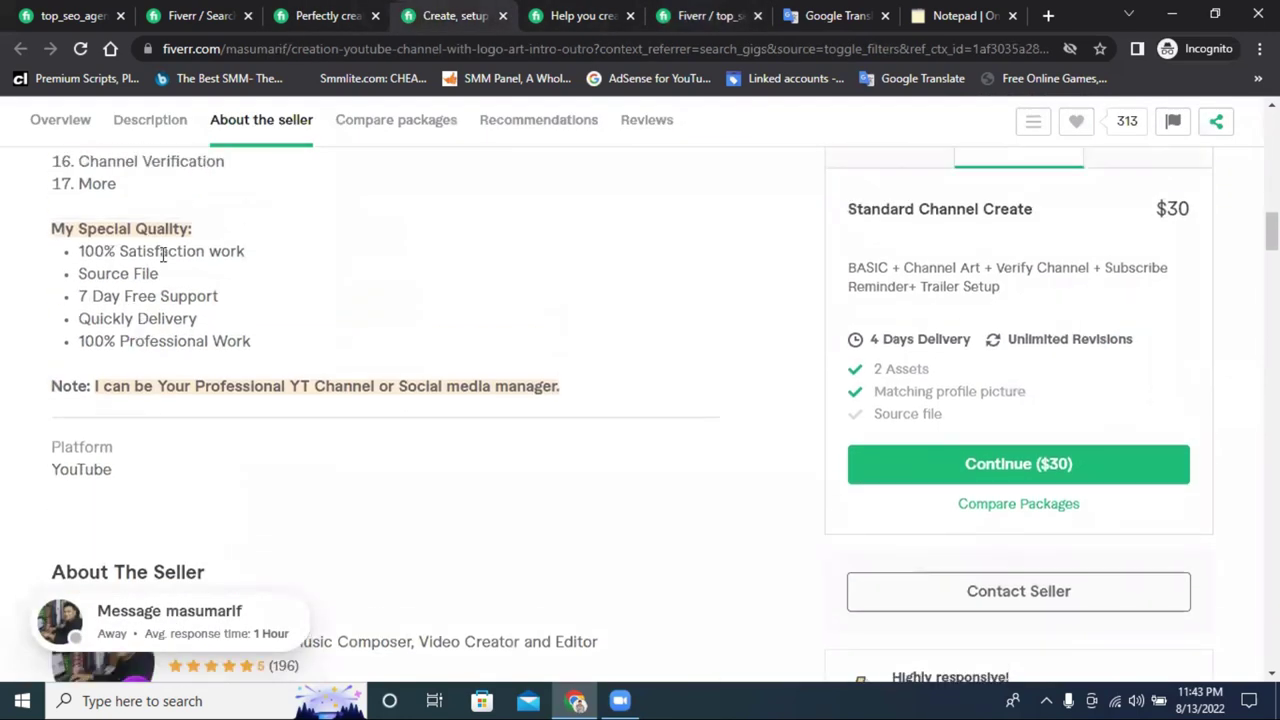
pyautogui.click(560, 15)
pyautogui.scroll(-2, 110, 400)
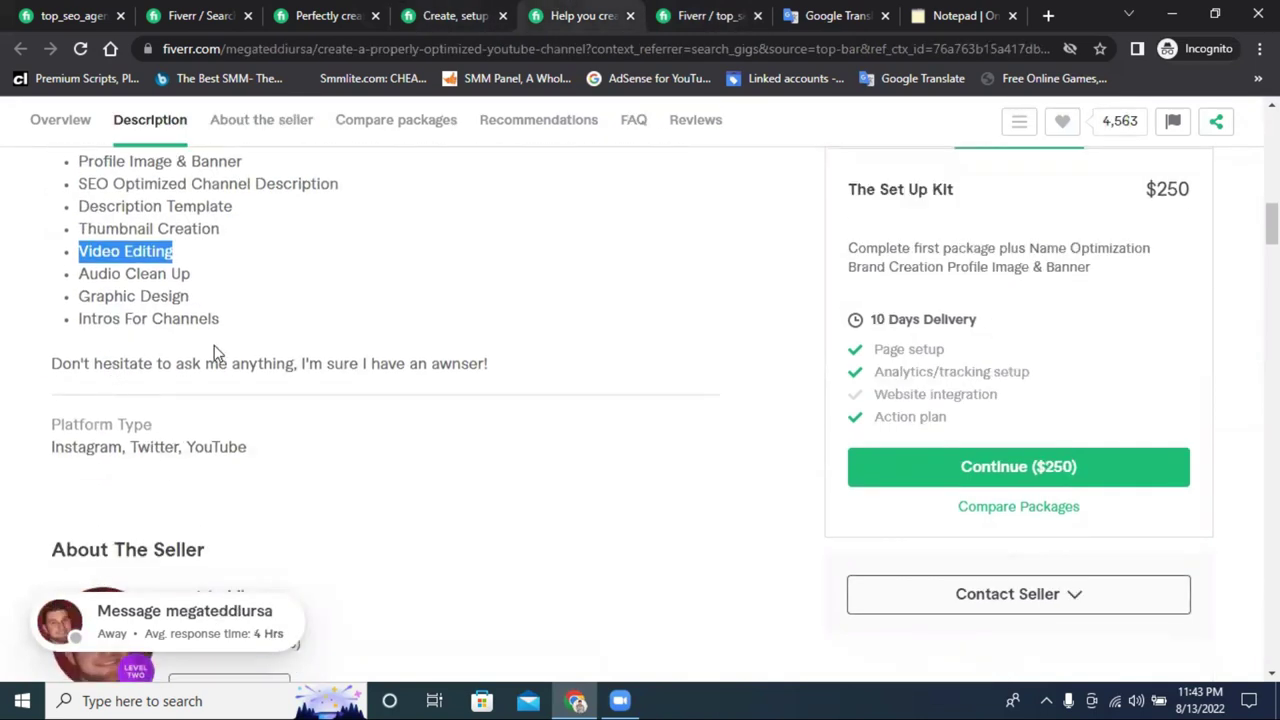
pyautogui.scroll(2, 128, 363)
# Return to the gig description and add "All Work manually" as the first specialty bullet, correcting its spelling
pyautogui.click(692, 14)
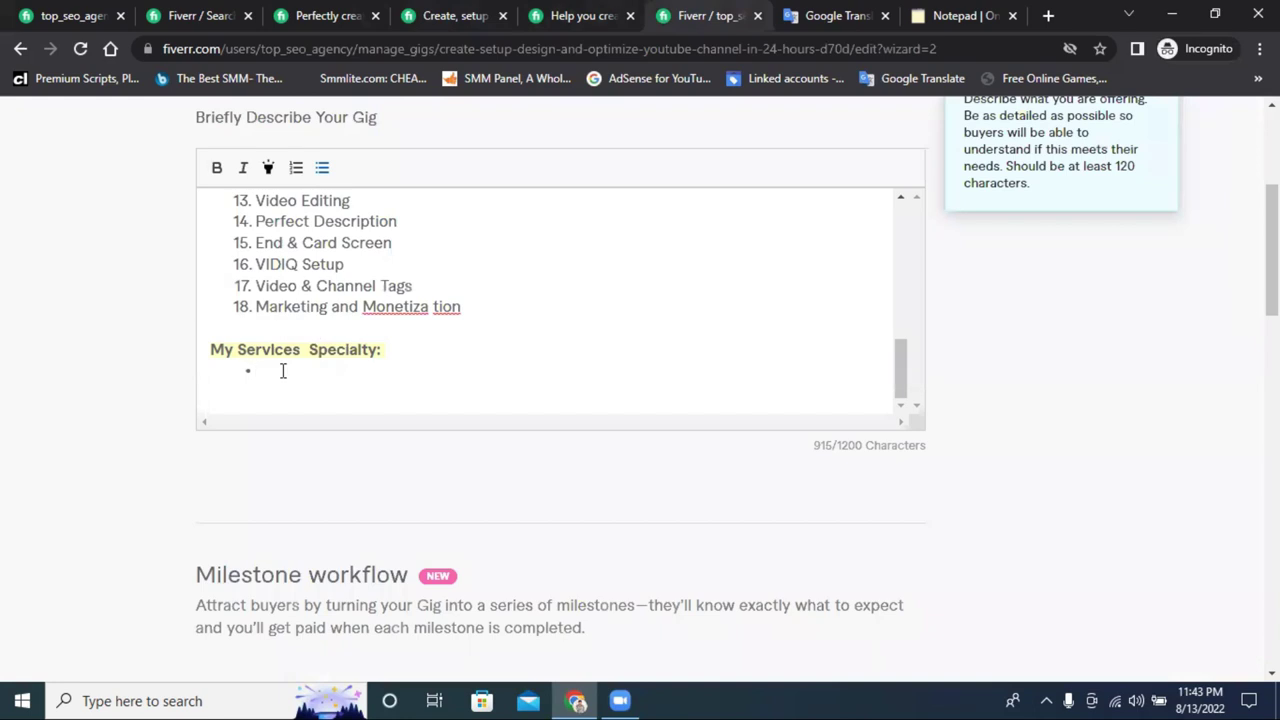
pyautogui.write('All Work manuaaly')
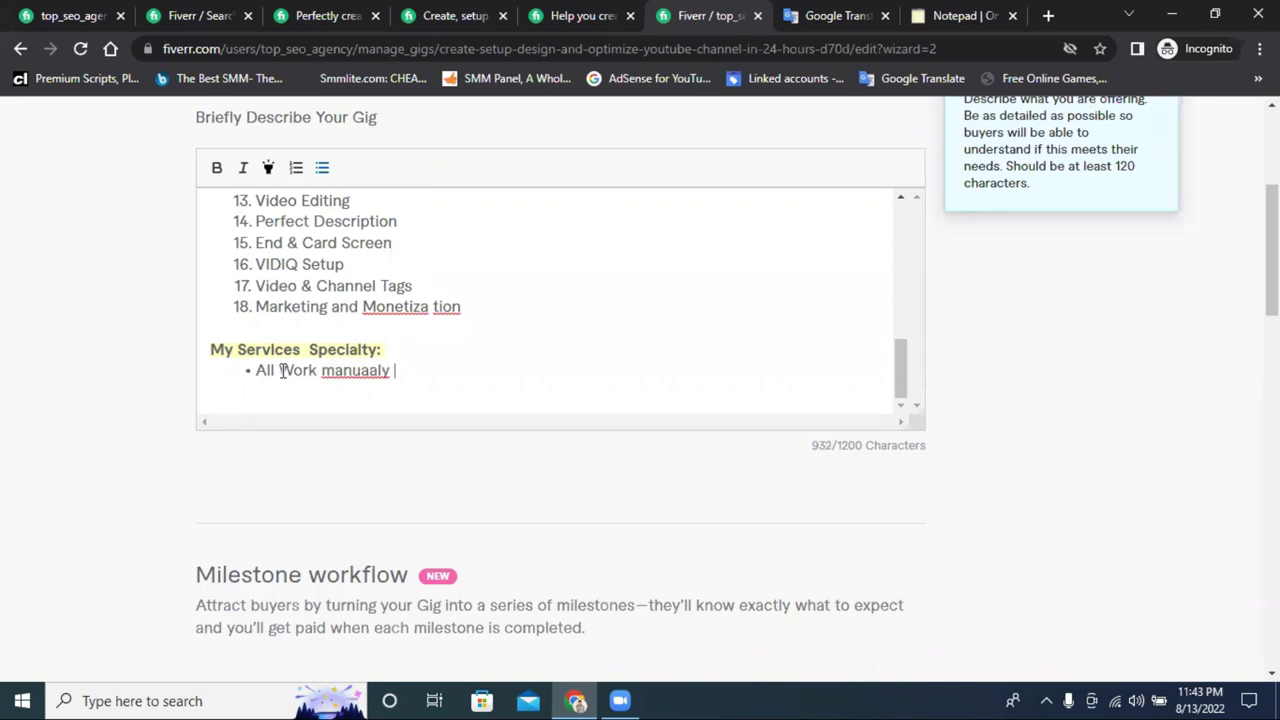
pyautogui.rightClick(358, 371)
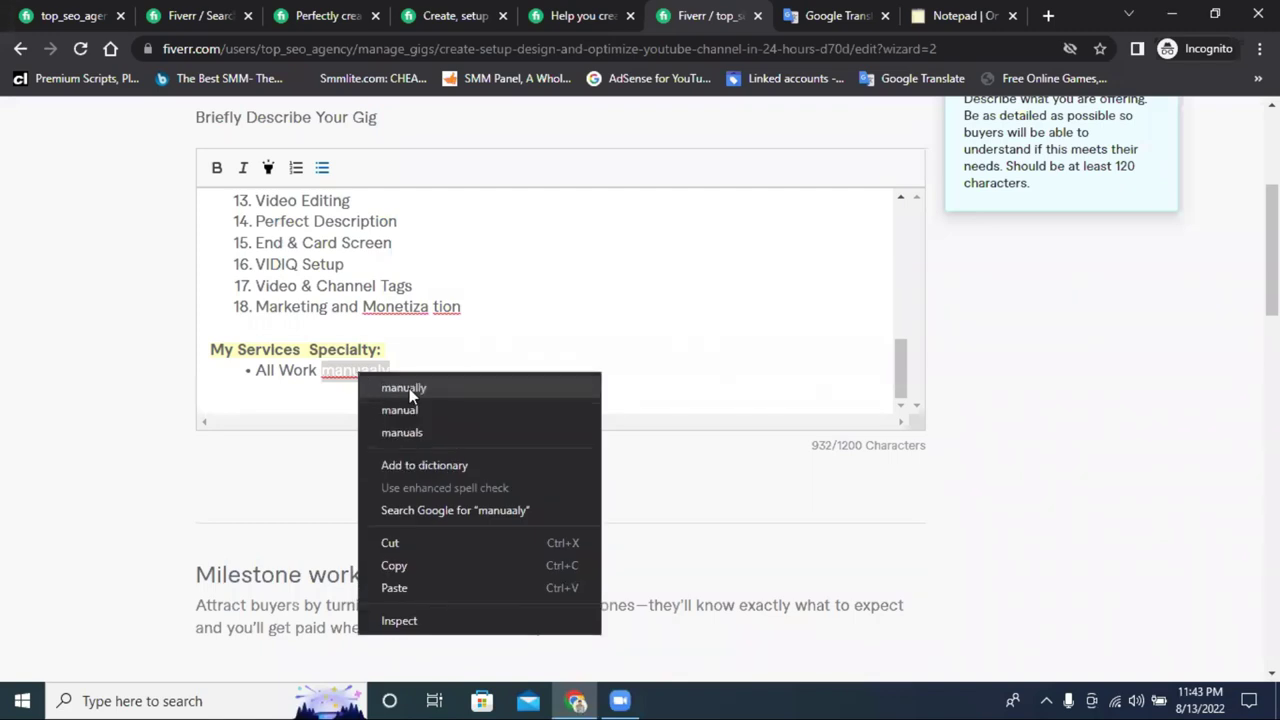
pyautogui.click(409, 388)
pyautogui.press('Return')
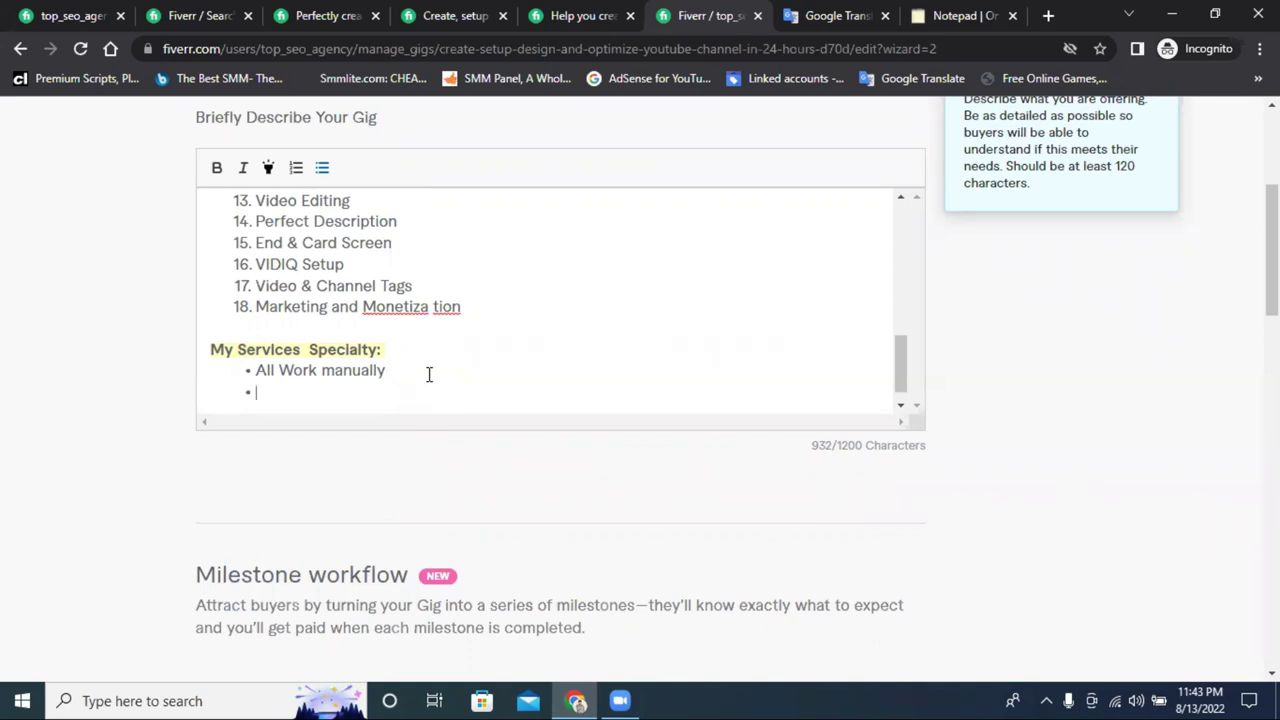
# Add "Timely Delivery" as the second specialty bullet and start an empty third bullet
pyautogui.write('Timely')
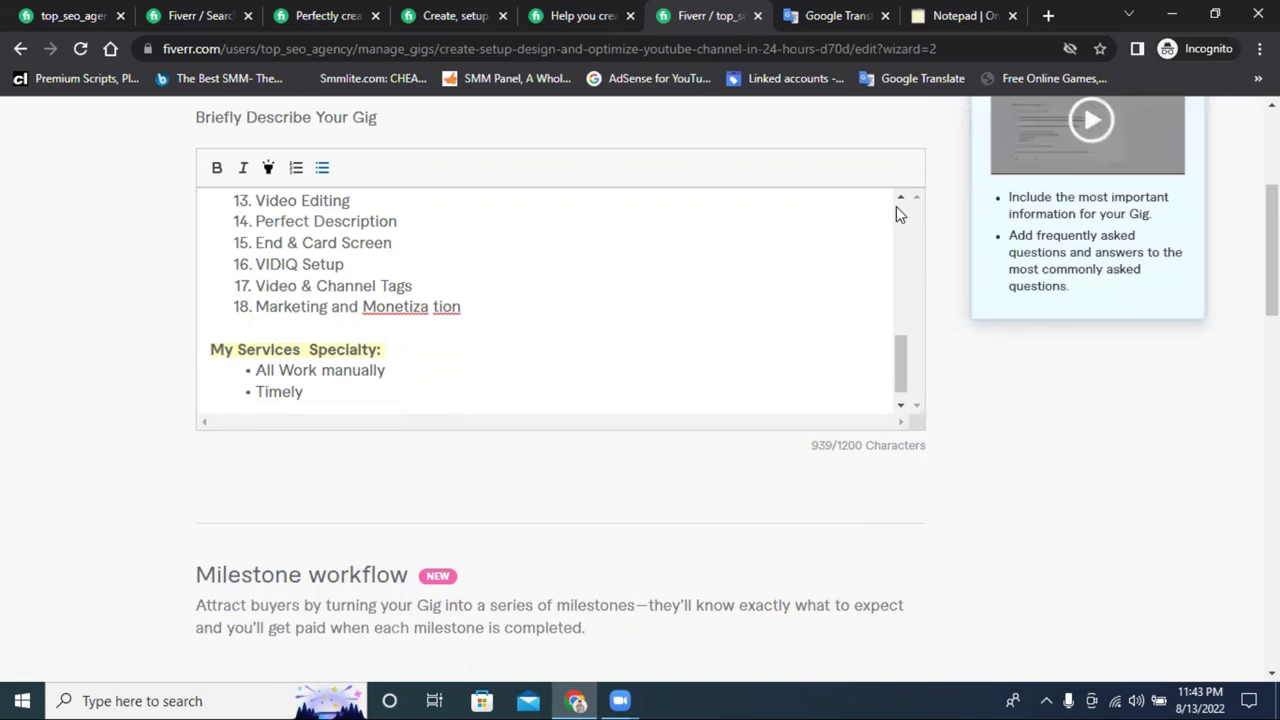
pyautogui.write(' De')
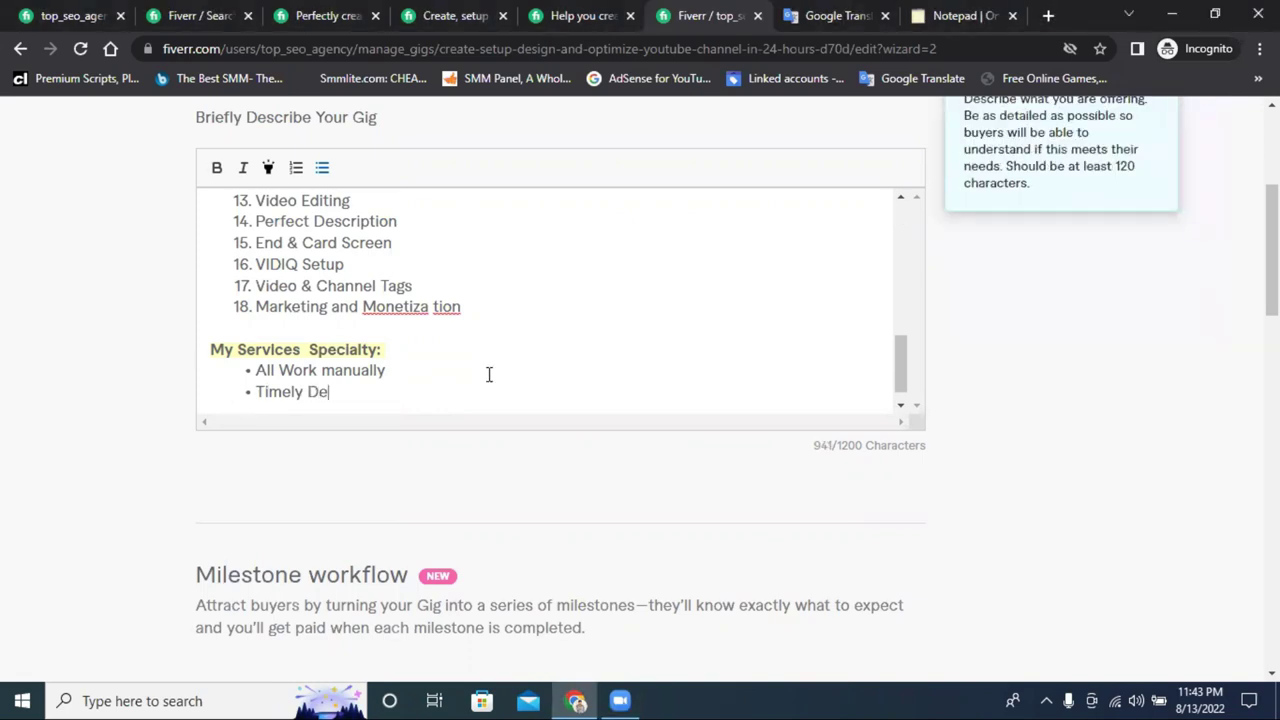
pyautogui.write('liver')
pyautogui.press('BackSpace')
pyautogui.write('y')
pyautogui.press('Return')
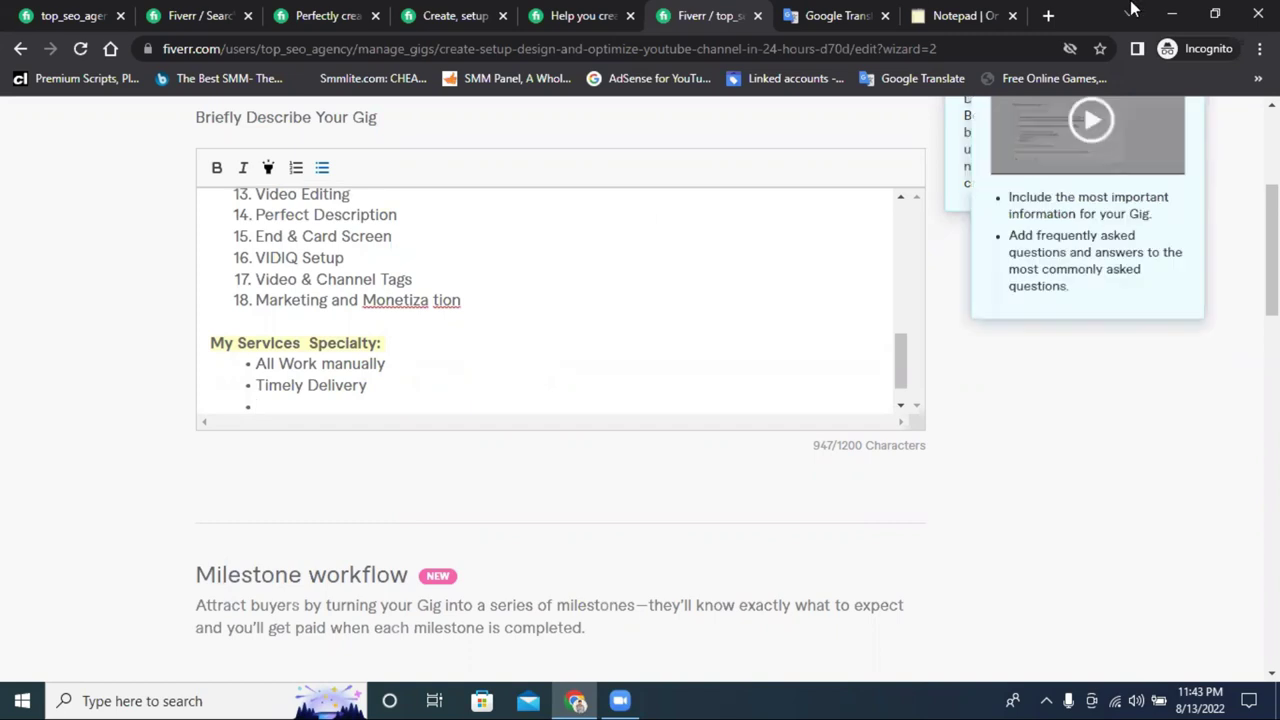
# Copy "7 Day Free Support" from the "My Special Quality" list of the competing channel setup gig
pyautogui.click(535, 12)
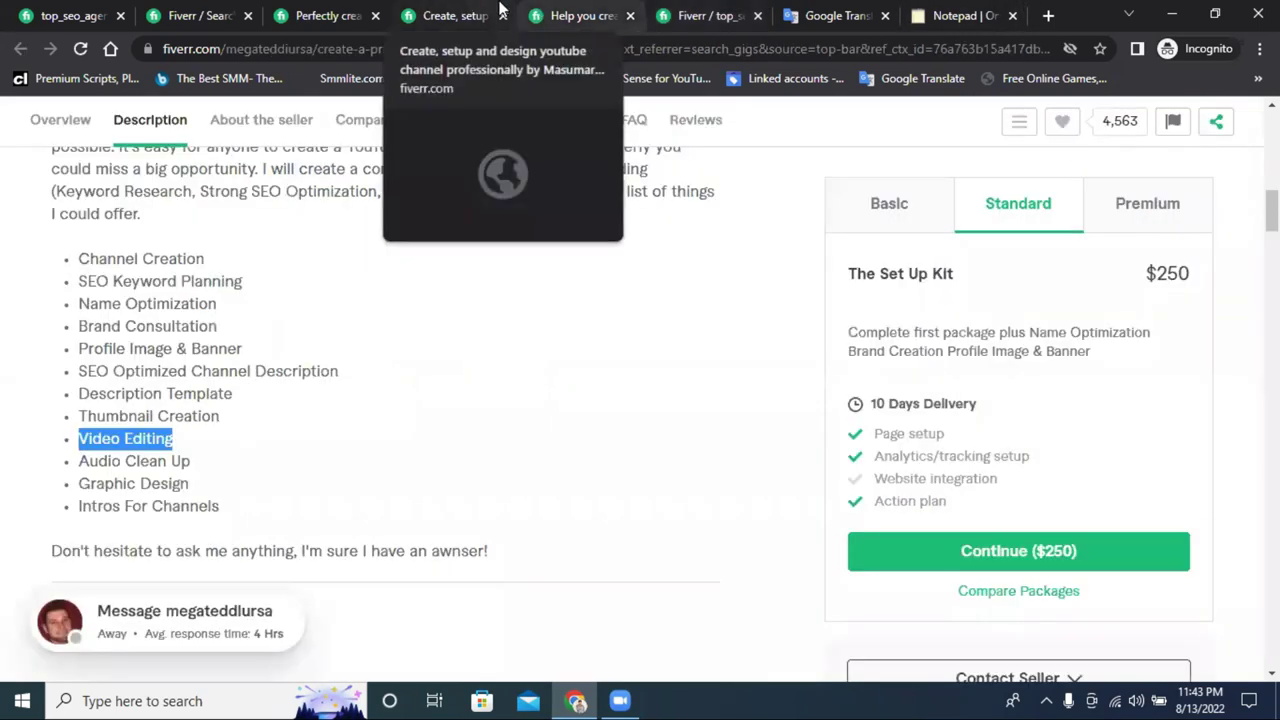
pyautogui.click(500, 10)
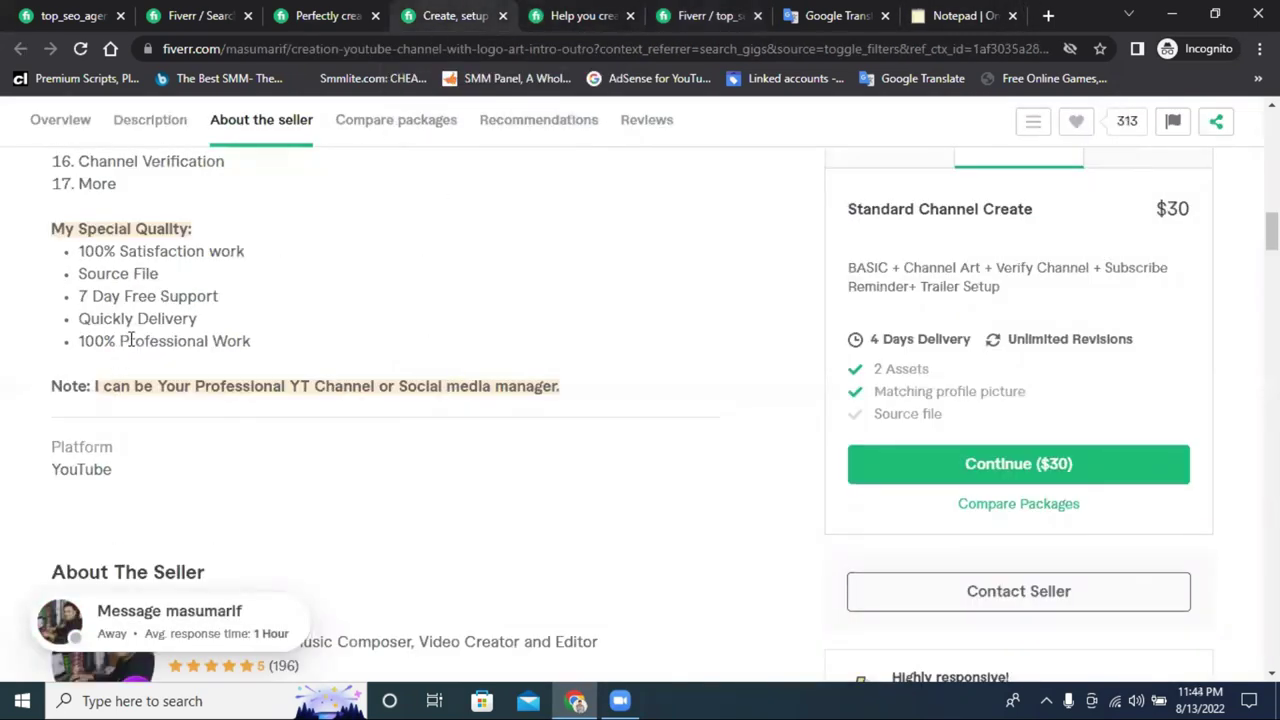
pyautogui.tripleClick(178, 343)
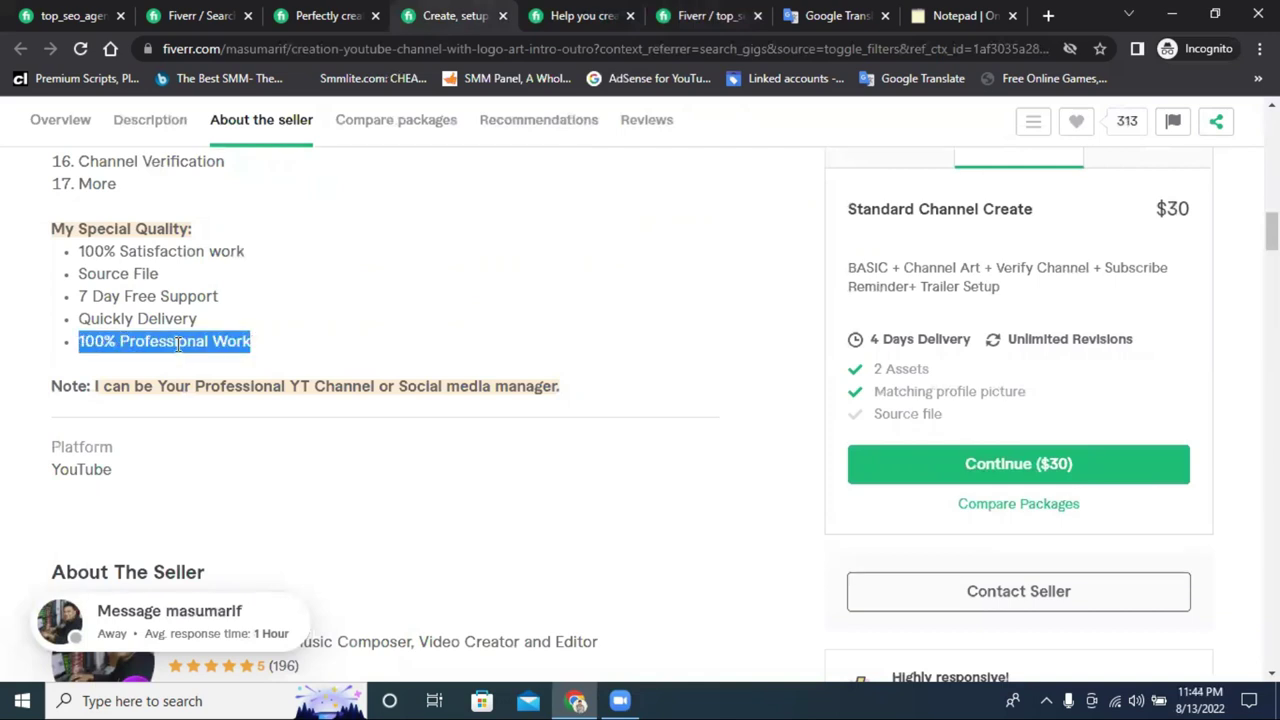
pyautogui.tripleClick(135, 297)
pyautogui.hotkey('ctrl', 'c')
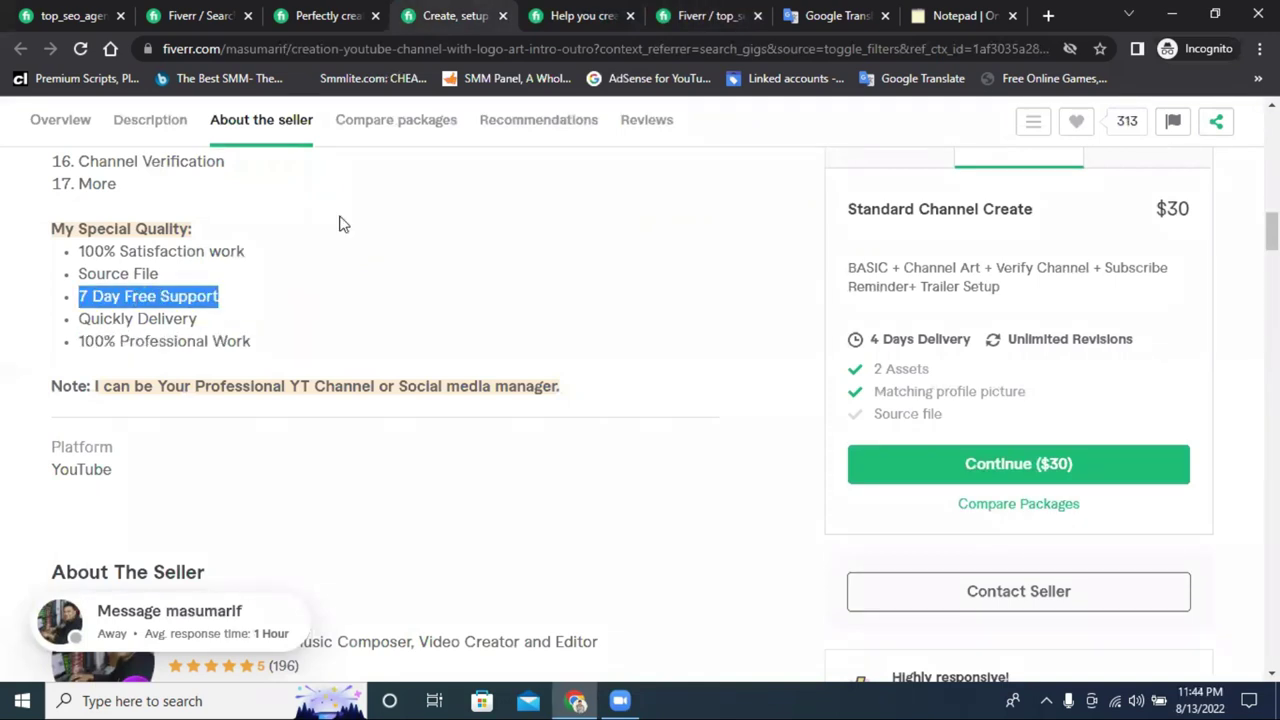
# Paste "7 Day Free Support" into the online notepad and cut it back out as plain text
pyautogui.click(965, 14)
pyautogui.hotkey('ctrl', 'v')
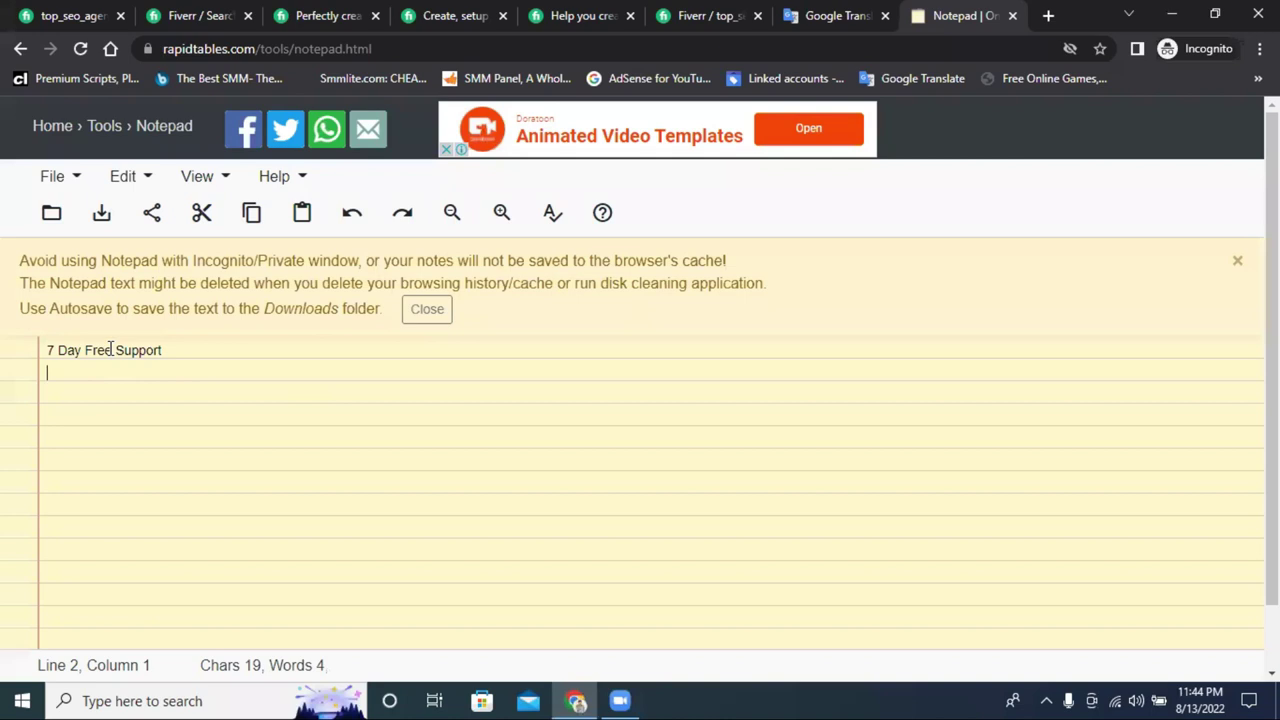
pyautogui.tripleClick(108, 348)
pyautogui.rightClick(110, 350)
pyautogui.click(172, 397)
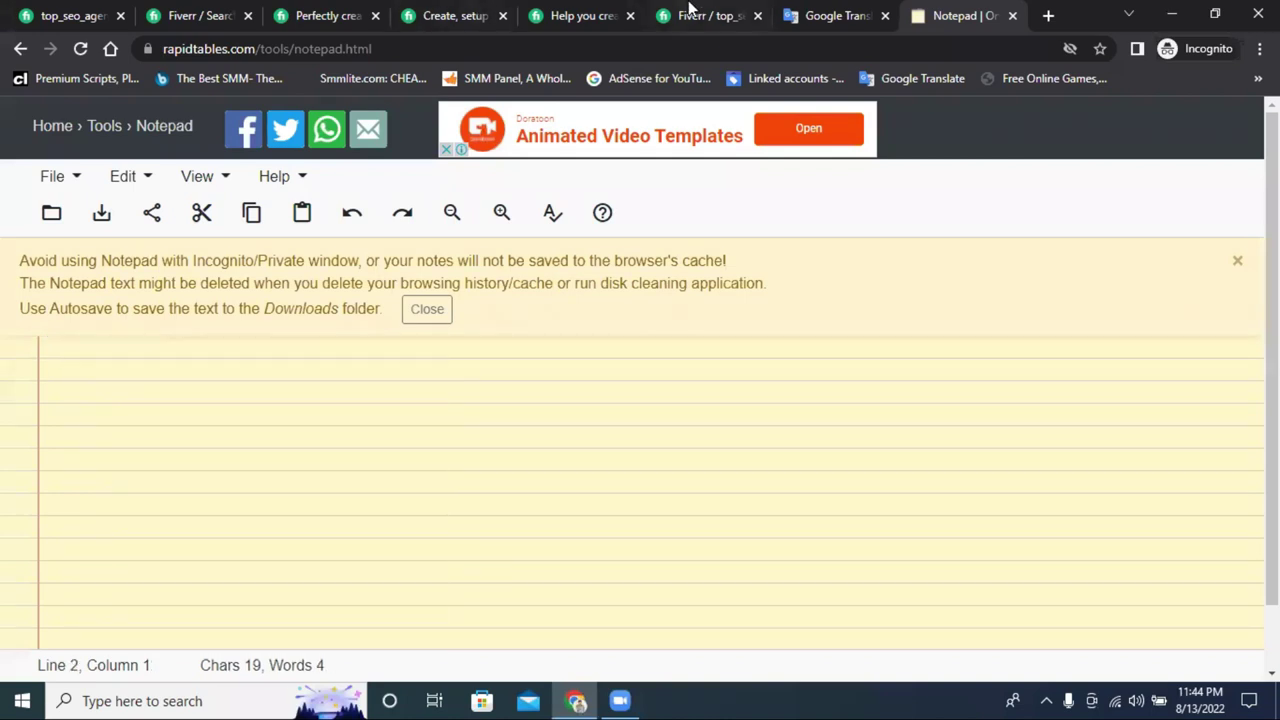
# Paste "7 Day Free Support" into the gig description and format it as a bullet under "Timely Delivery"
pyautogui.click(700, 15)
pyautogui.hotkey('ctrl', 'v')
pyautogui.click(206, 363)
pyautogui.click(322, 167)
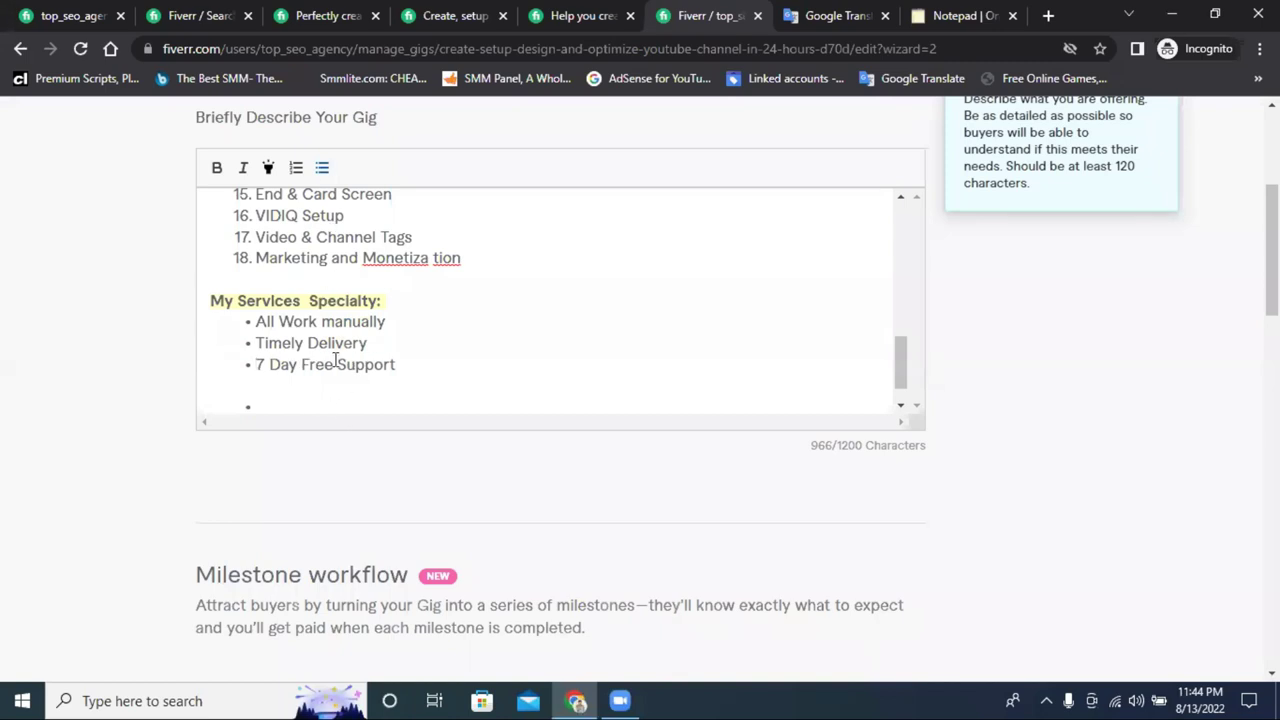
# Check the competing gig's "My Special Quality" list and close the blank line between "7 Day Free Support" and the empty fourth specialty bullet
pyautogui.click(530, 14)
pyautogui.click(452, 14)
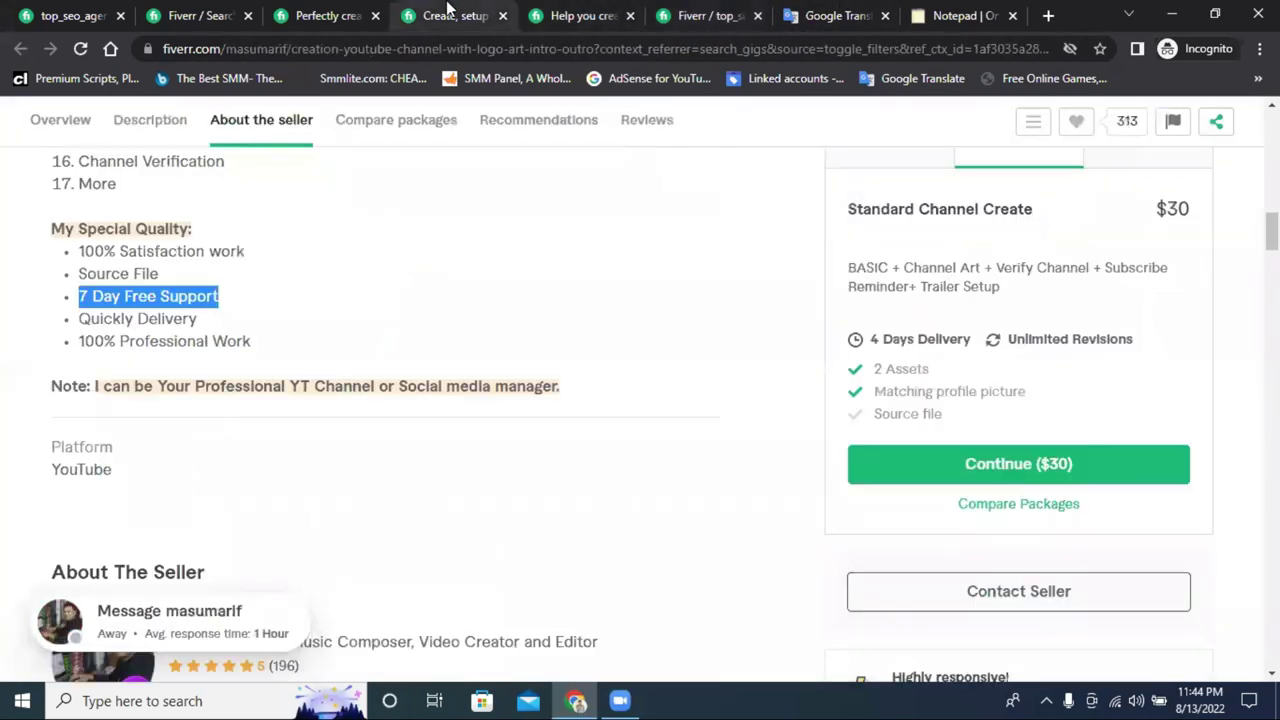
pyautogui.tripleClick(163, 252)
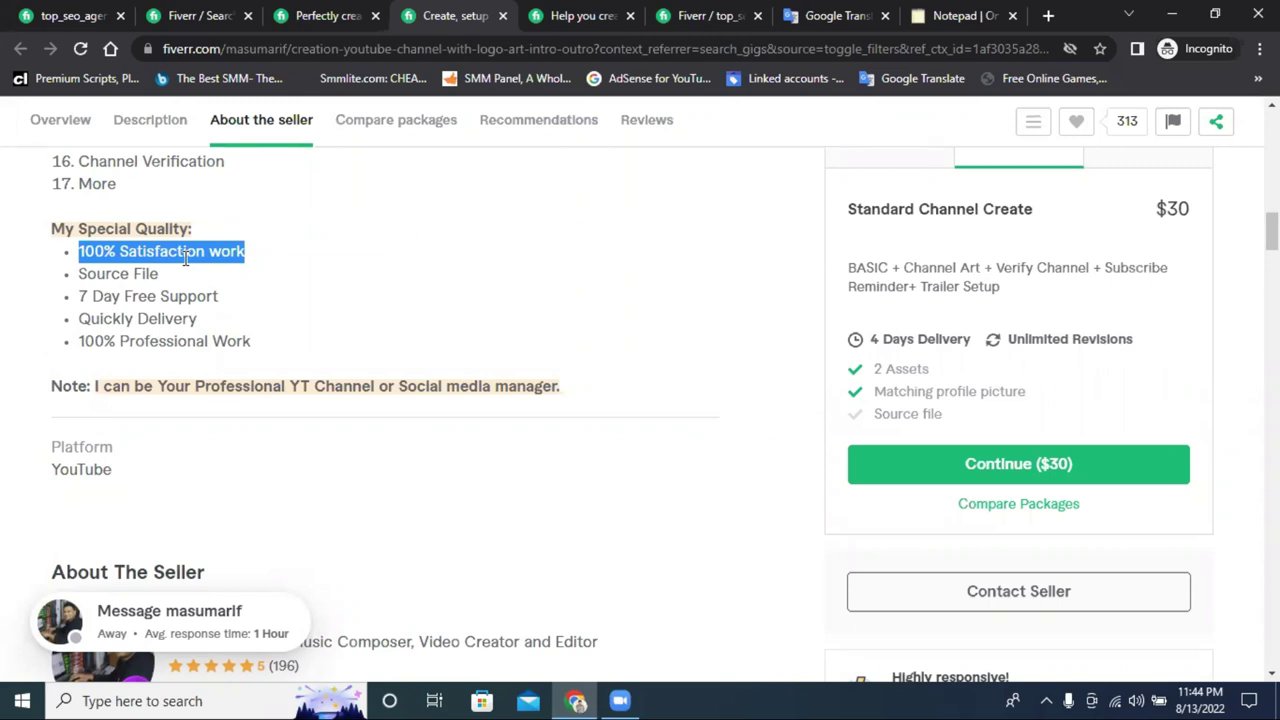
pyautogui.click(680, 15)
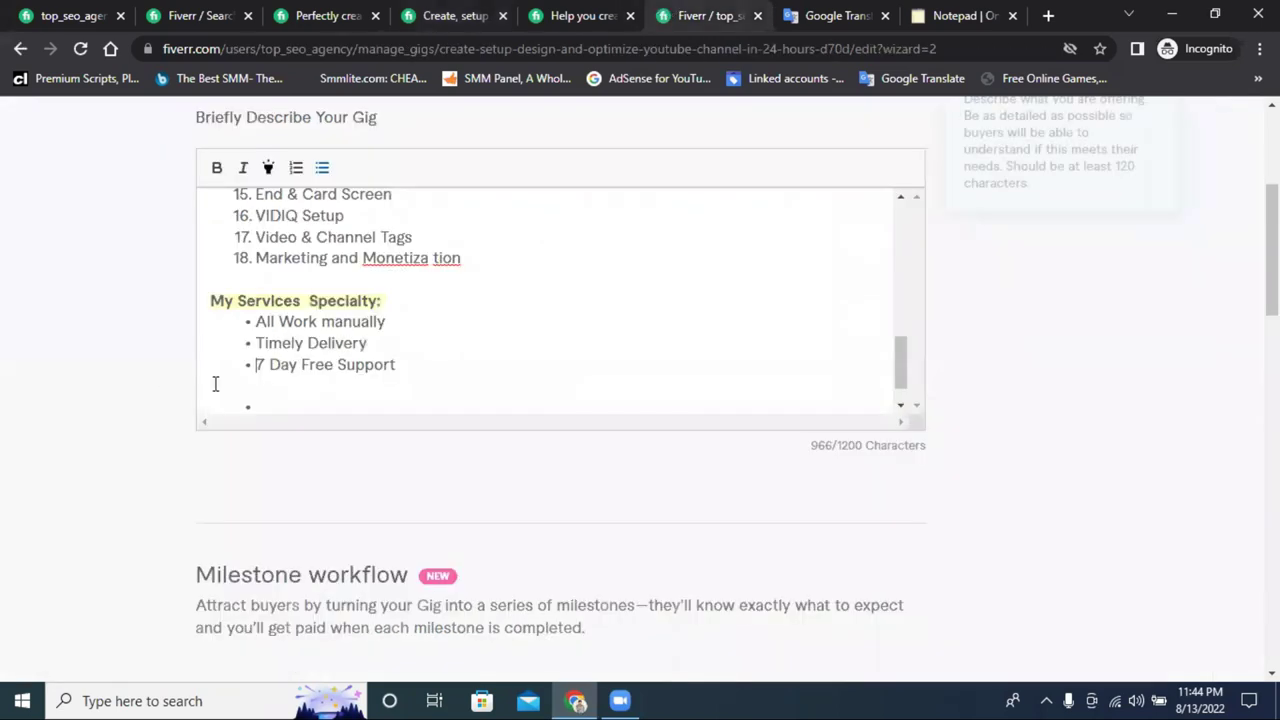
pyautogui.press('Delete')
pyautogui.click(273, 391)
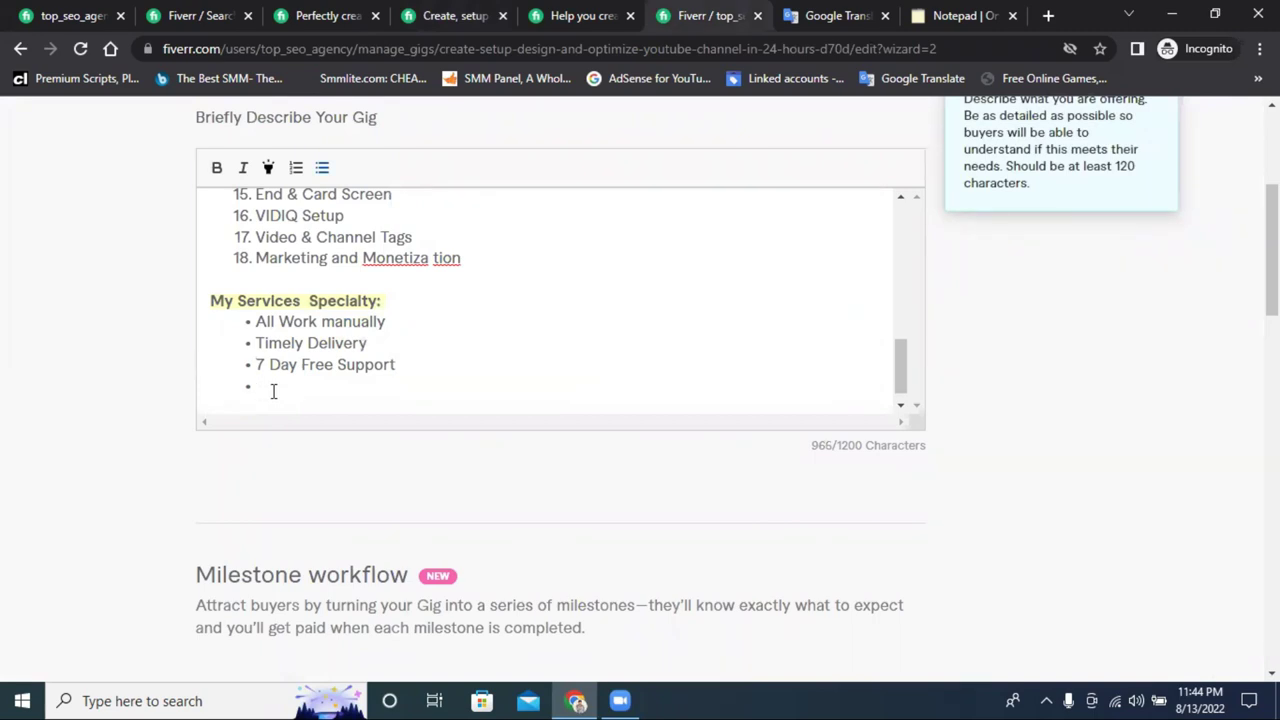
pyautogui.press('BackSpace')
# Consult the competing gigs' quality lists and add "100% Quality Services Guaranteed" as the fourth bullet under "My Services Specialty"
pyautogui.click(474, 12)
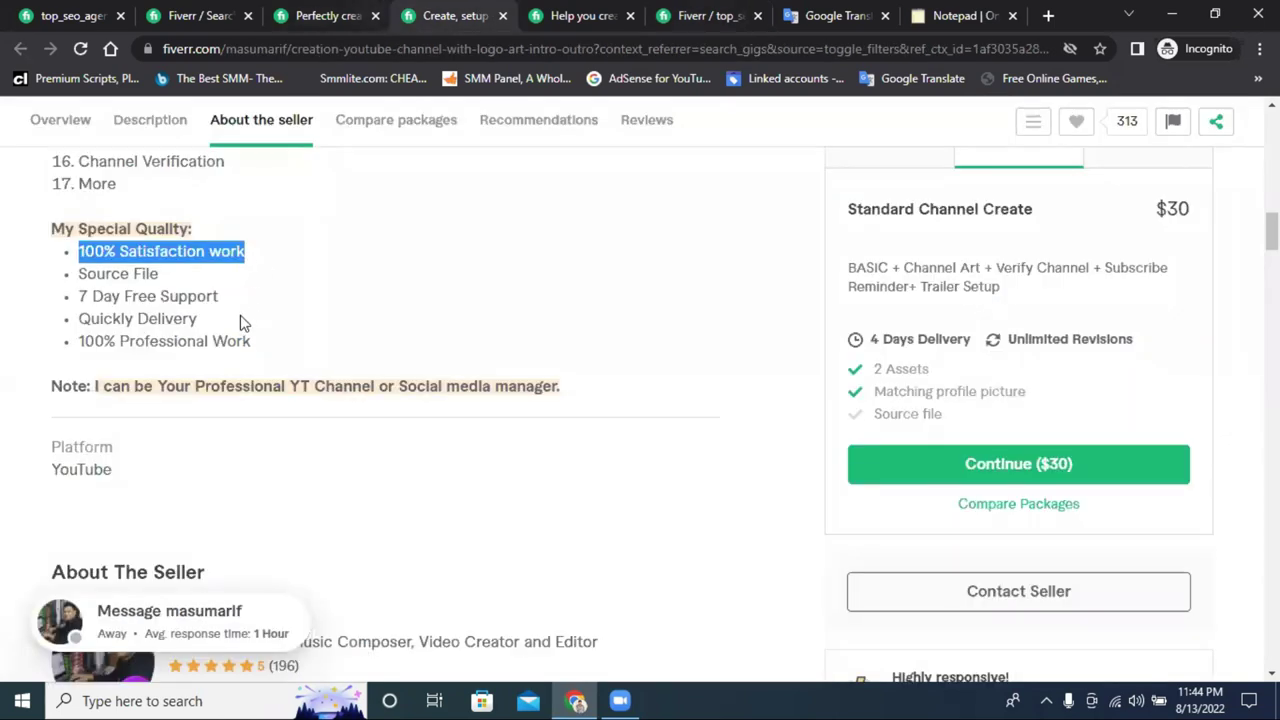
pyautogui.click(357, 12)
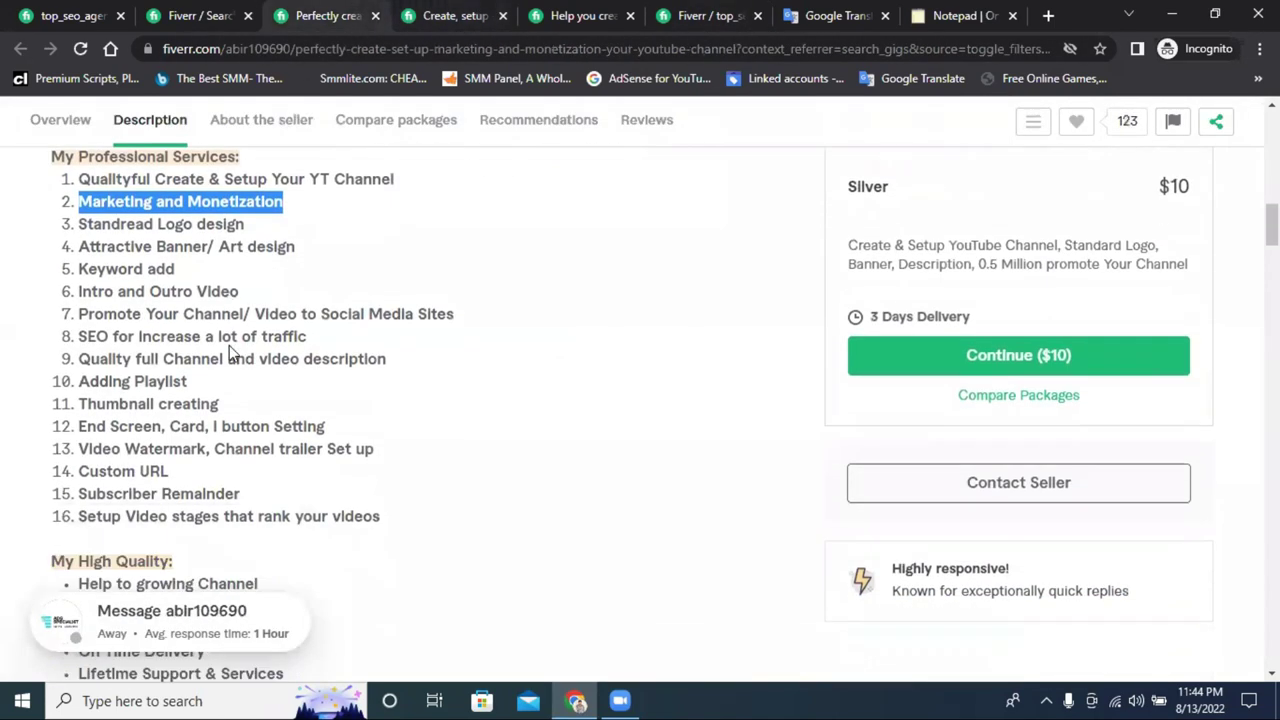
pyautogui.scroll(-2, 232, 352)
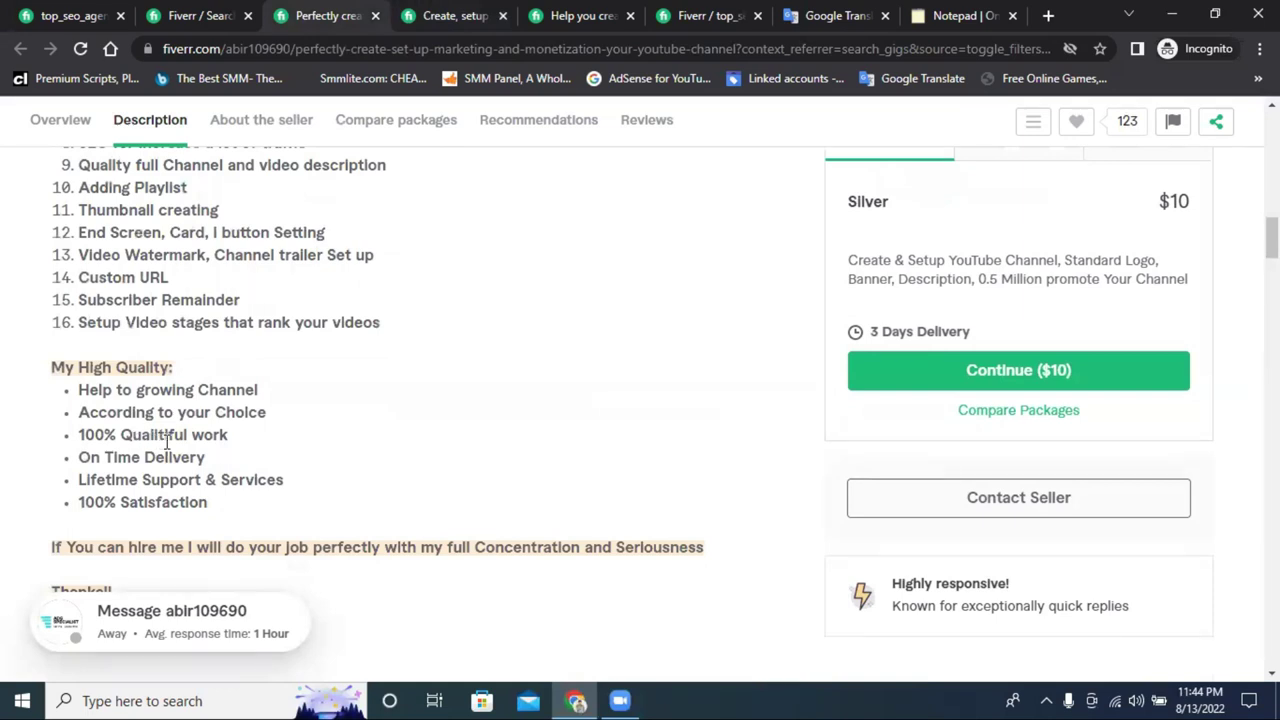
pyautogui.click(752, 10)
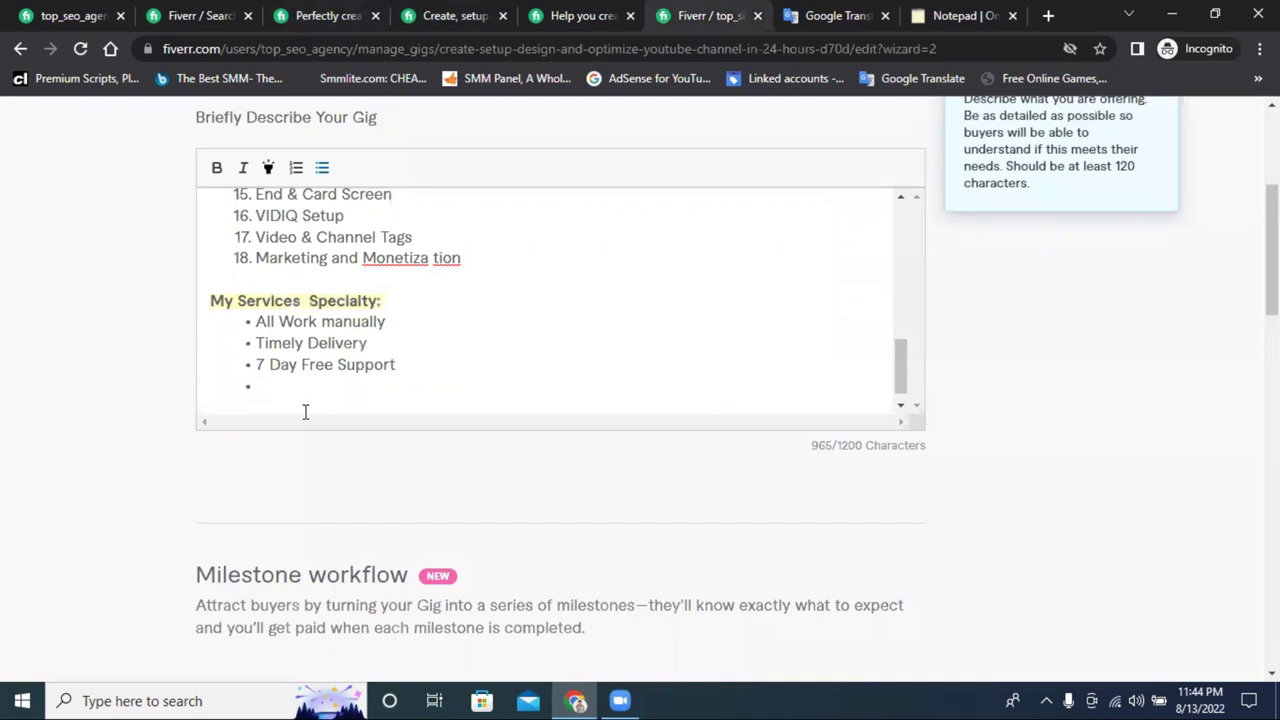
pyautogui.write('100% Quality ')
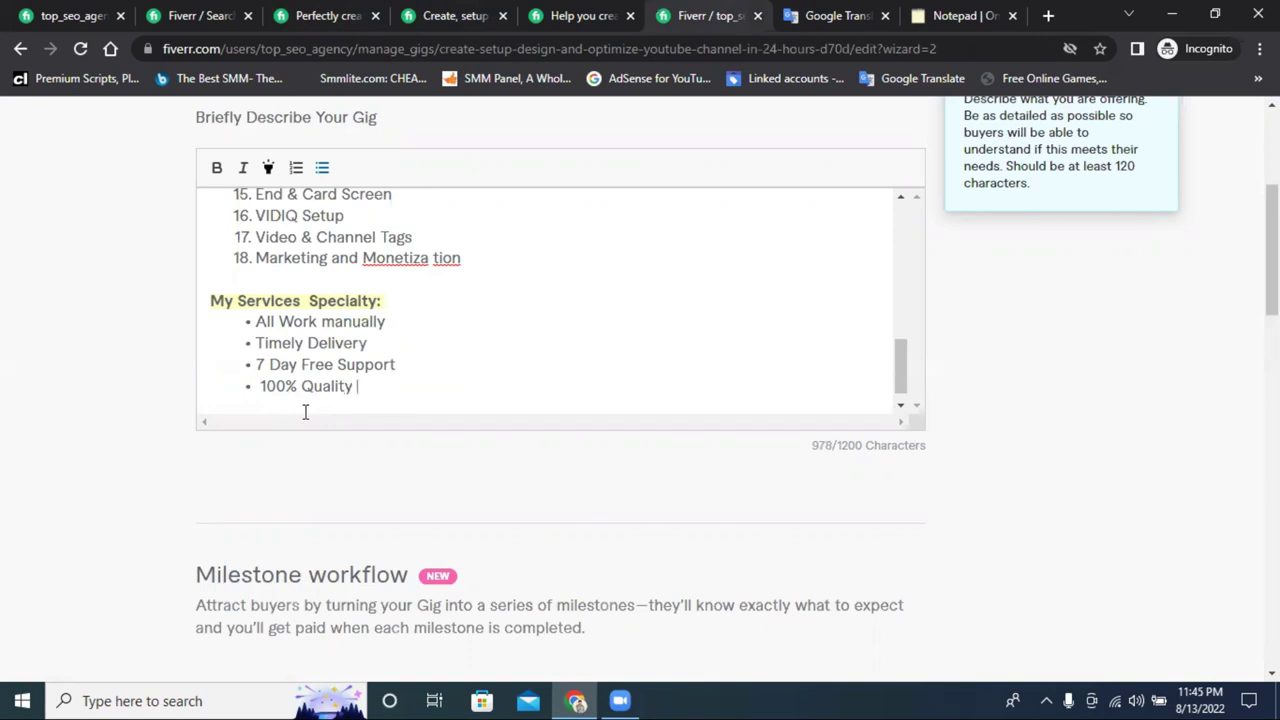
pyautogui.write('Services Gurr')
pyautogui.press('BackSpace')
pyautogui.press('BackSpace')
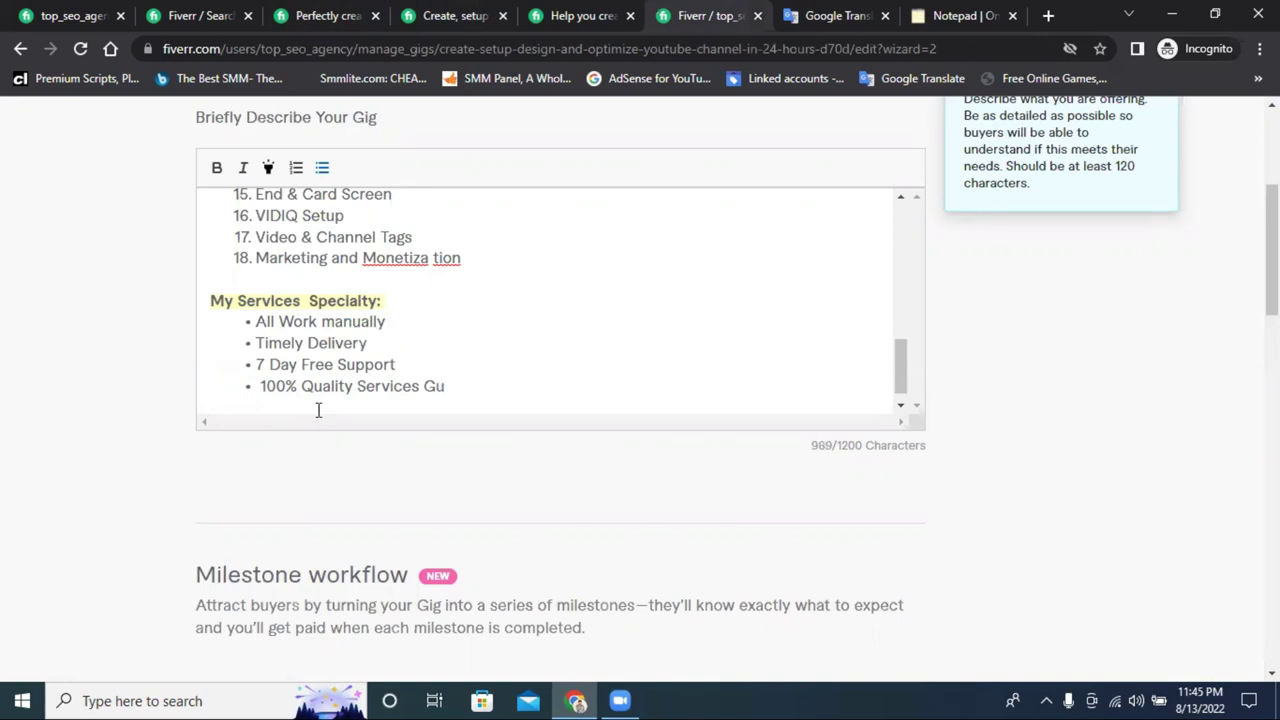
pyautogui.write('arant')
pyautogui.write('eed')
# Copy "According to your Choice" from the "My High Quality" list of the competing marketing and monetization gig
pyautogui.click(592, 10)
pyautogui.click(460, 12)
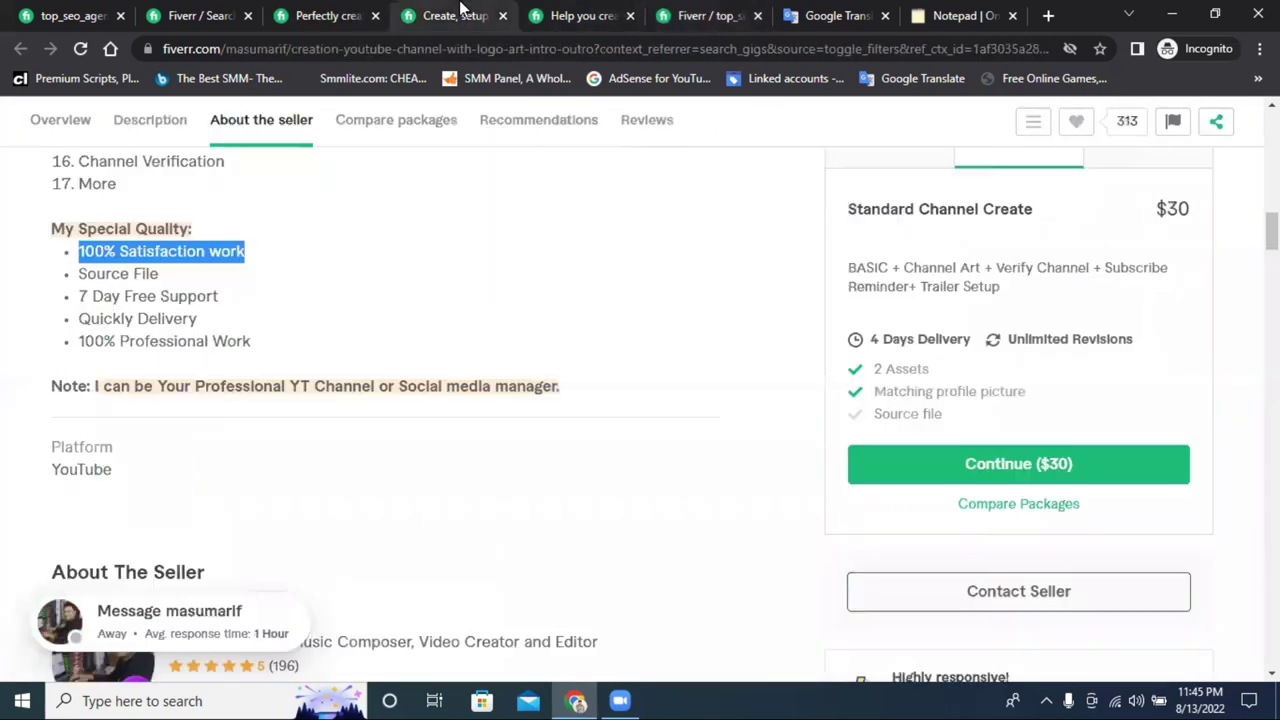
pyautogui.click(363, 10)
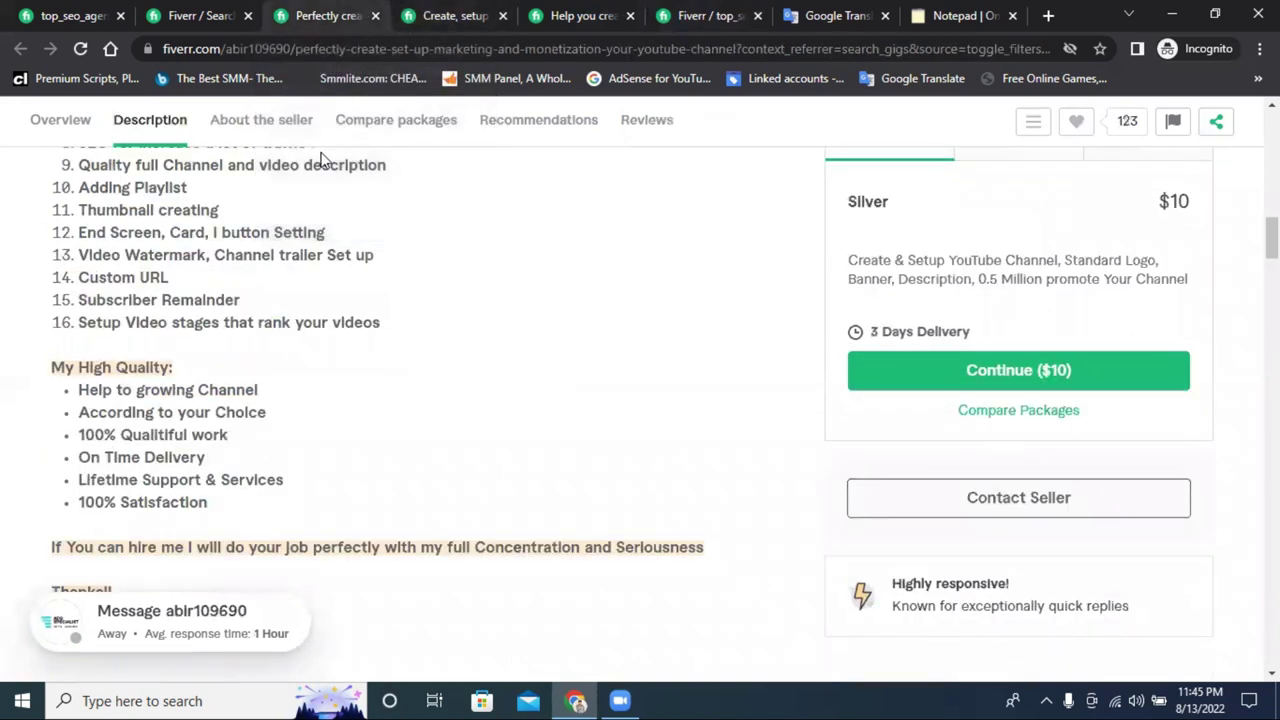
pyautogui.doubleClick(155, 482)
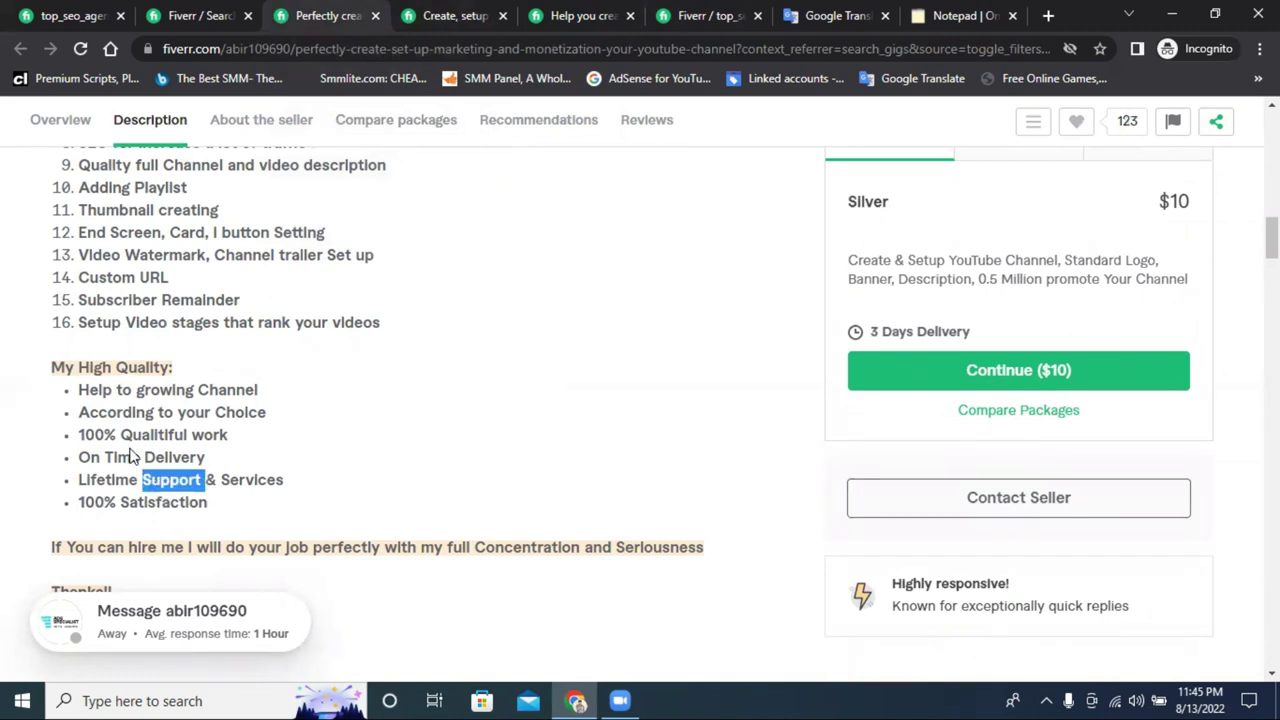
pyautogui.click(225, 412)
pyautogui.tripleClick(225, 412)
pyautogui.rightClick(225, 412)
pyautogui.click(252, 426)
# Paste "According to your Choice" into the online notepad and cut it back out as plain text
pyautogui.click(955, 15)
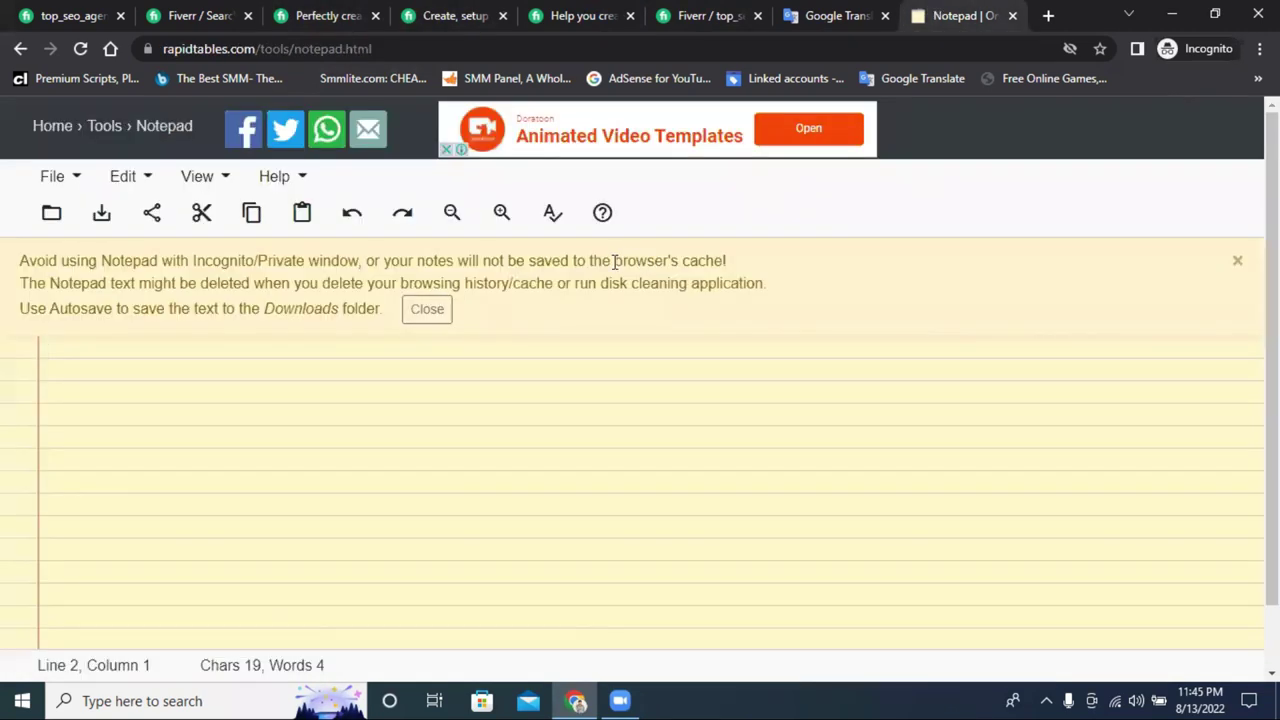
pyautogui.hotkey('ctrl', 'v')
pyautogui.tripleClick(165, 358)
pyautogui.rightClick(163, 358)
pyautogui.click(231, 409)
# Insert "According to your Choice" in the gig description as the first specialty bullet, above "All Work manually"
pyautogui.click(700, 15)
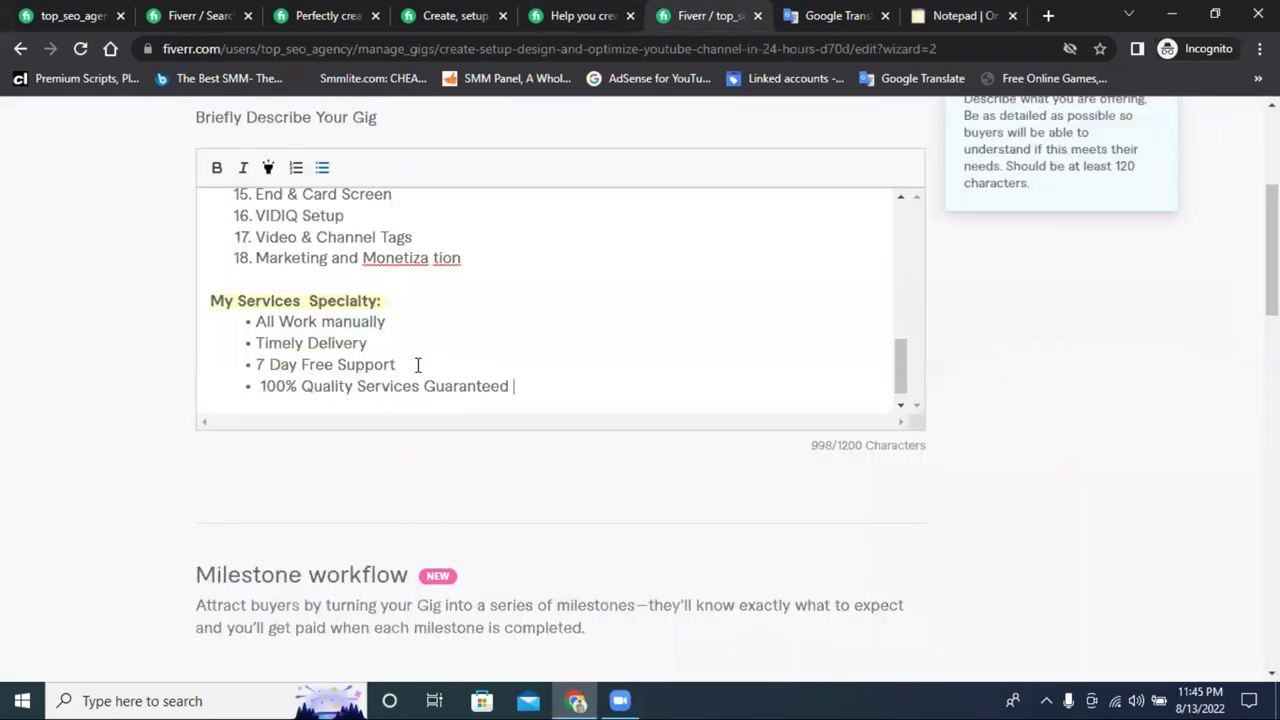
pyautogui.click(259, 322)
pyautogui.press('Return')
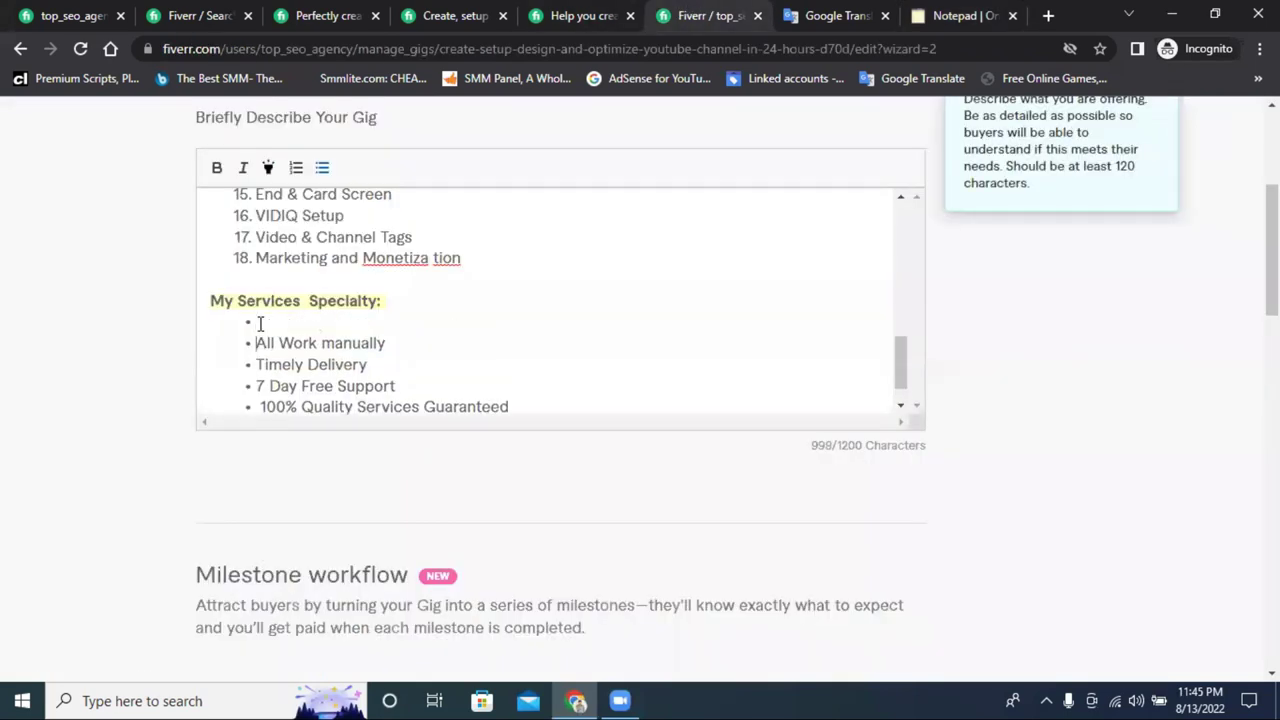
pyautogui.hotkey('ctrl', 'v')
pyautogui.click(212, 324)
pyautogui.click(321, 168)
# Remove the blank line above "All Work manually" and start a new unbulleted line below the specialty list
pyautogui.click(263, 364)
pyautogui.press('BackSpace')
pyautogui.press('BackSpace')
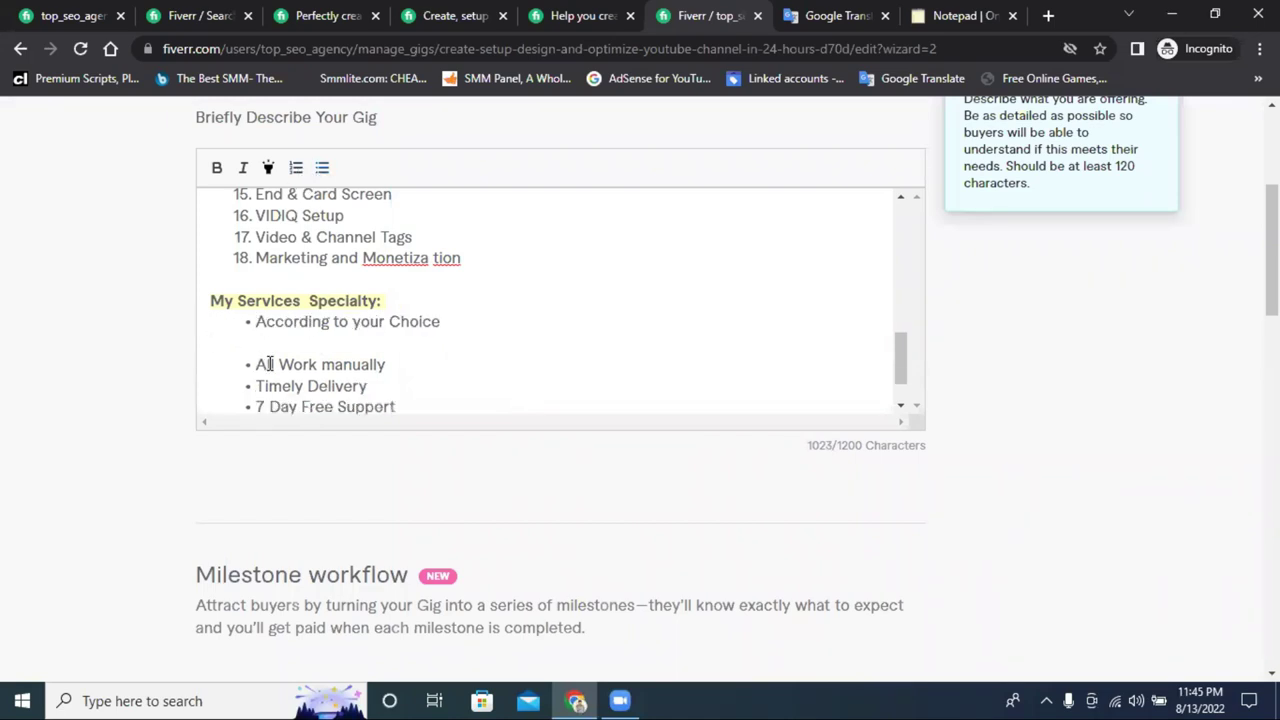
pyautogui.press('BackSpace')
pyautogui.press('Return')
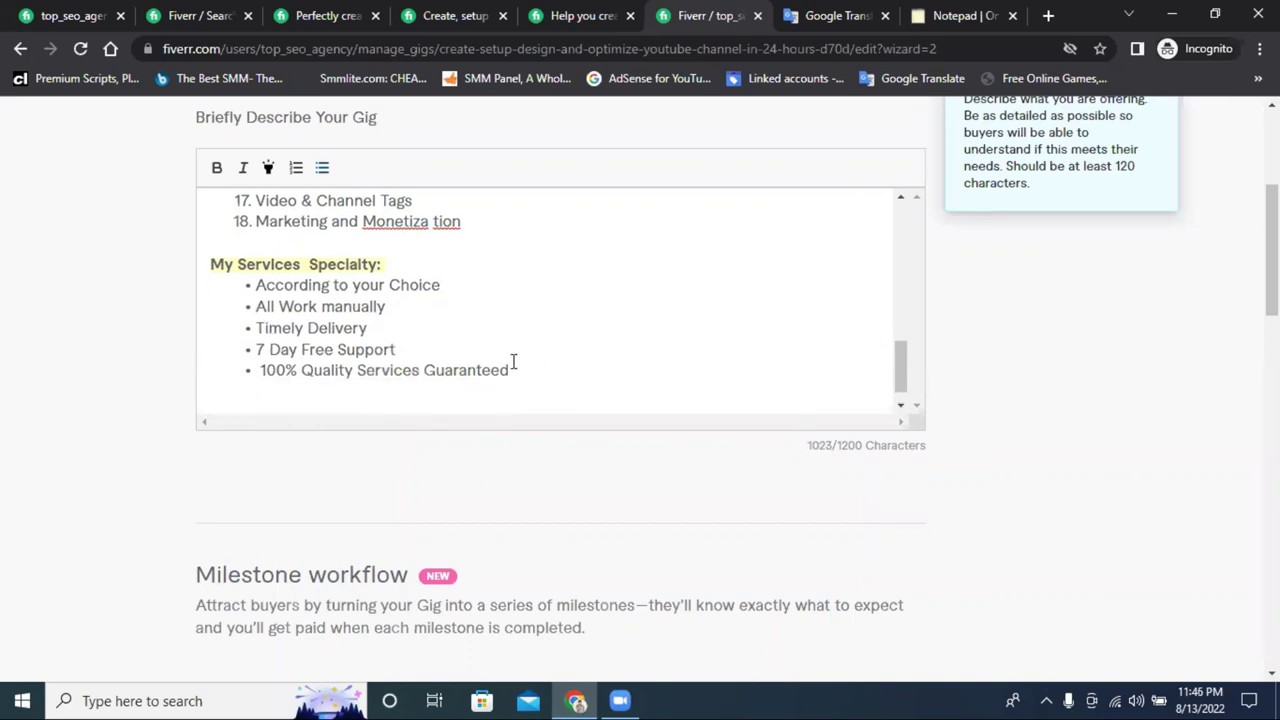
pyautogui.scroll(5, 512, 360)
pyautogui.scroll(-3, 513, 363)
pyautogui.scroll(-3, 513, 363)
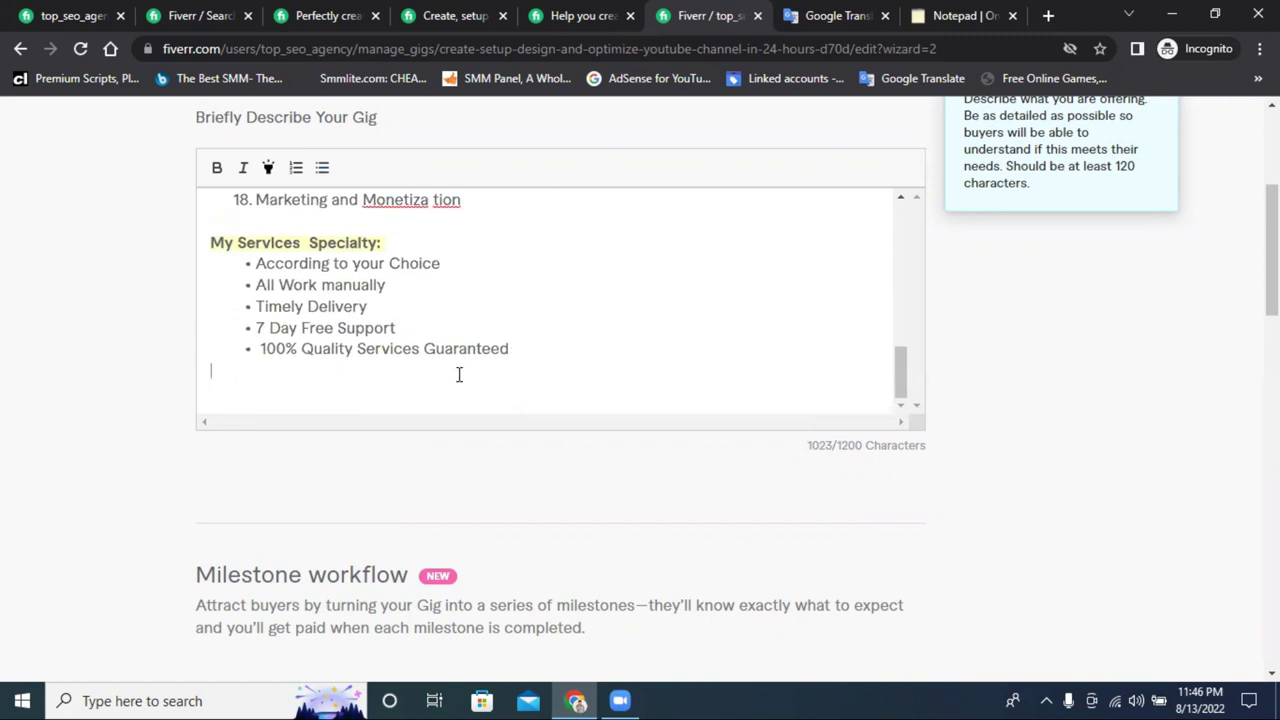
# Clear the old source text in Google Translate and set the source language to Bengali
pyautogui.click(838, 15)
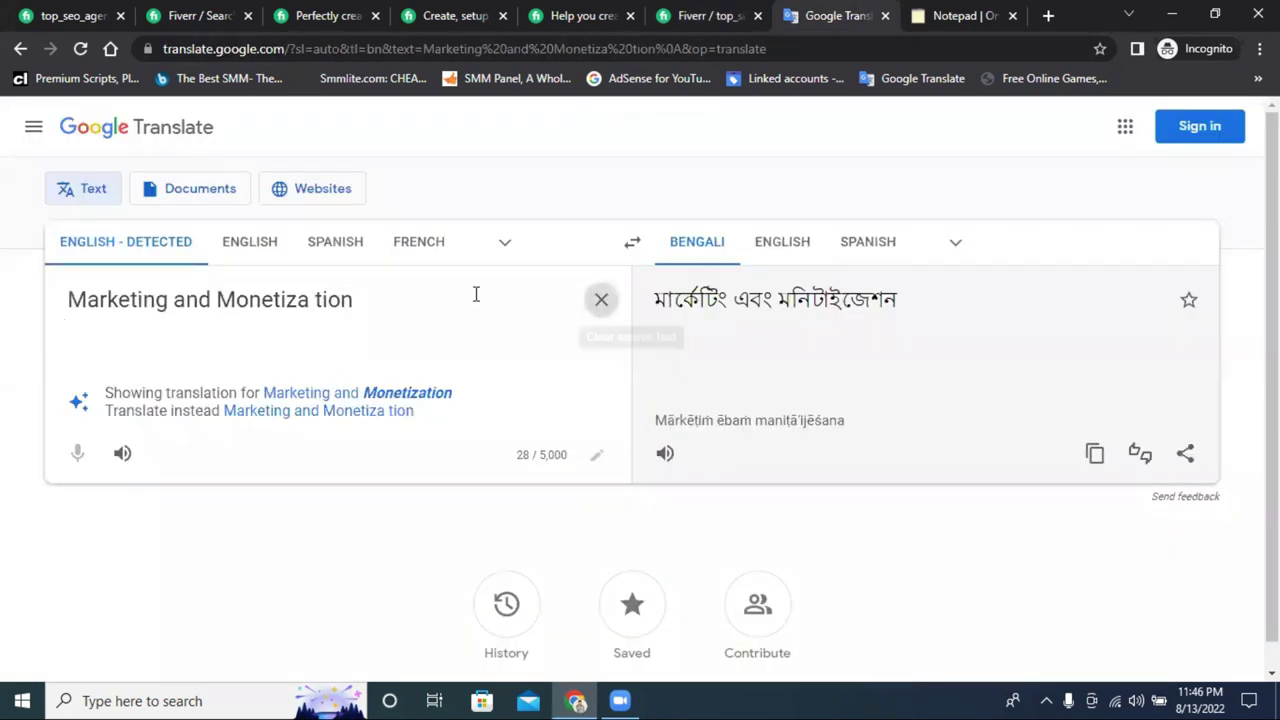
pyautogui.click(601, 299)
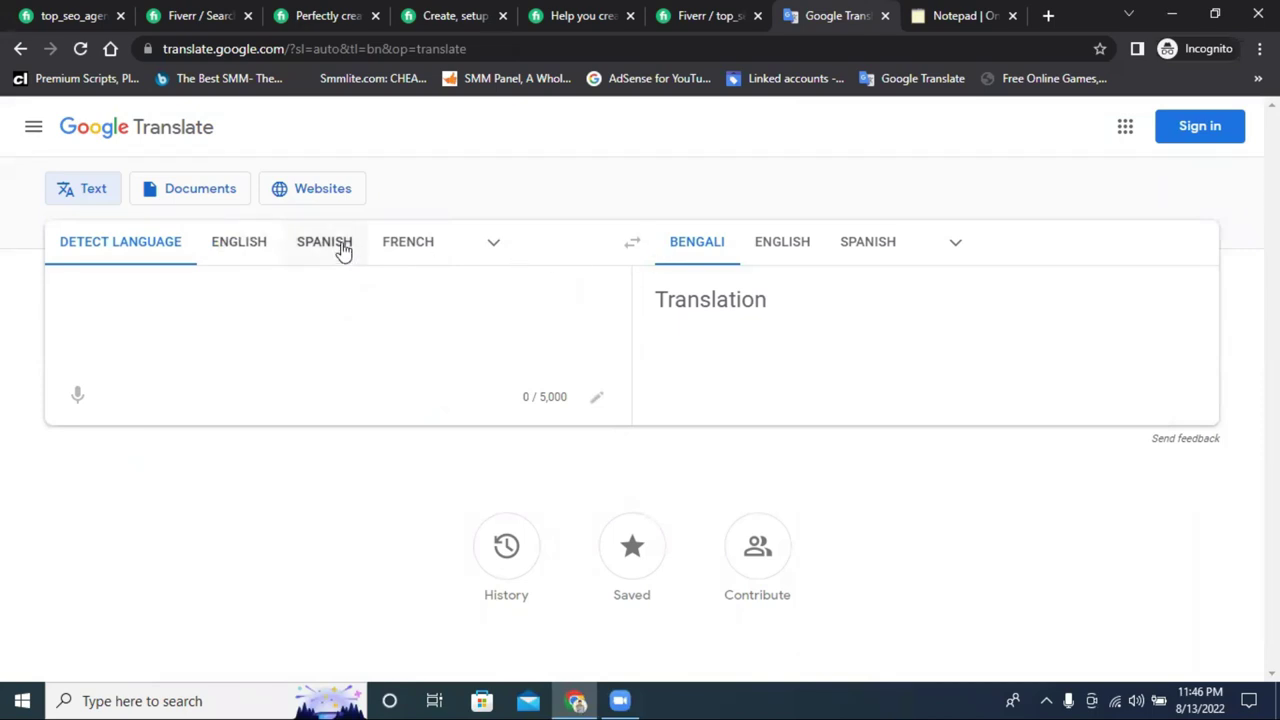
pyautogui.click(408, 254)
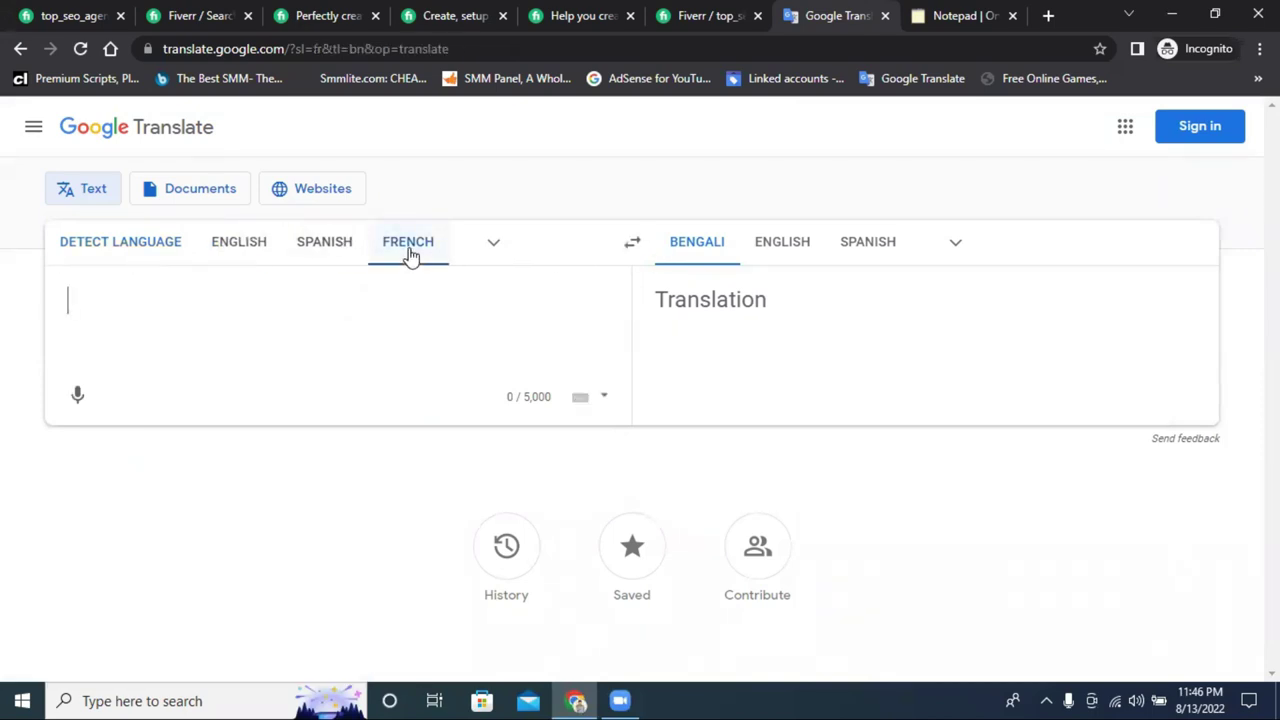
pyautogui.click(408, 254)
pyautogui.scroll(-1, 149, 503)
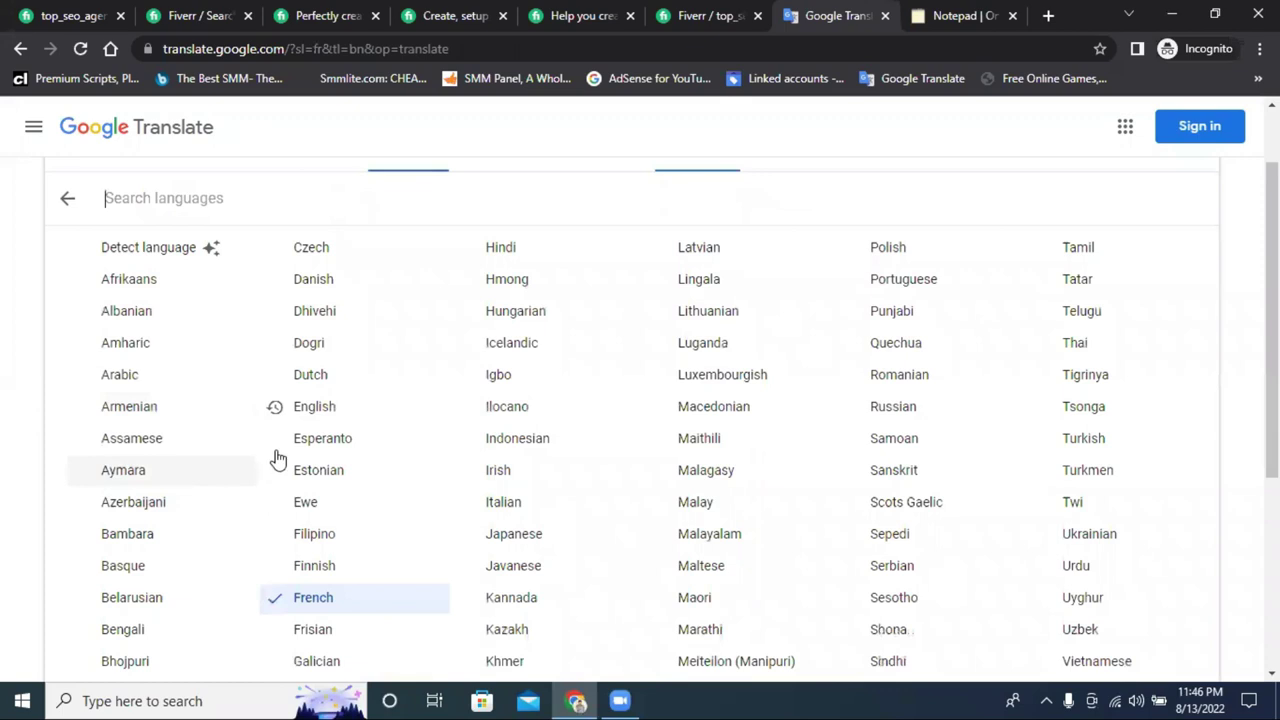
pyautogui.scroll(-2, 255, 490)
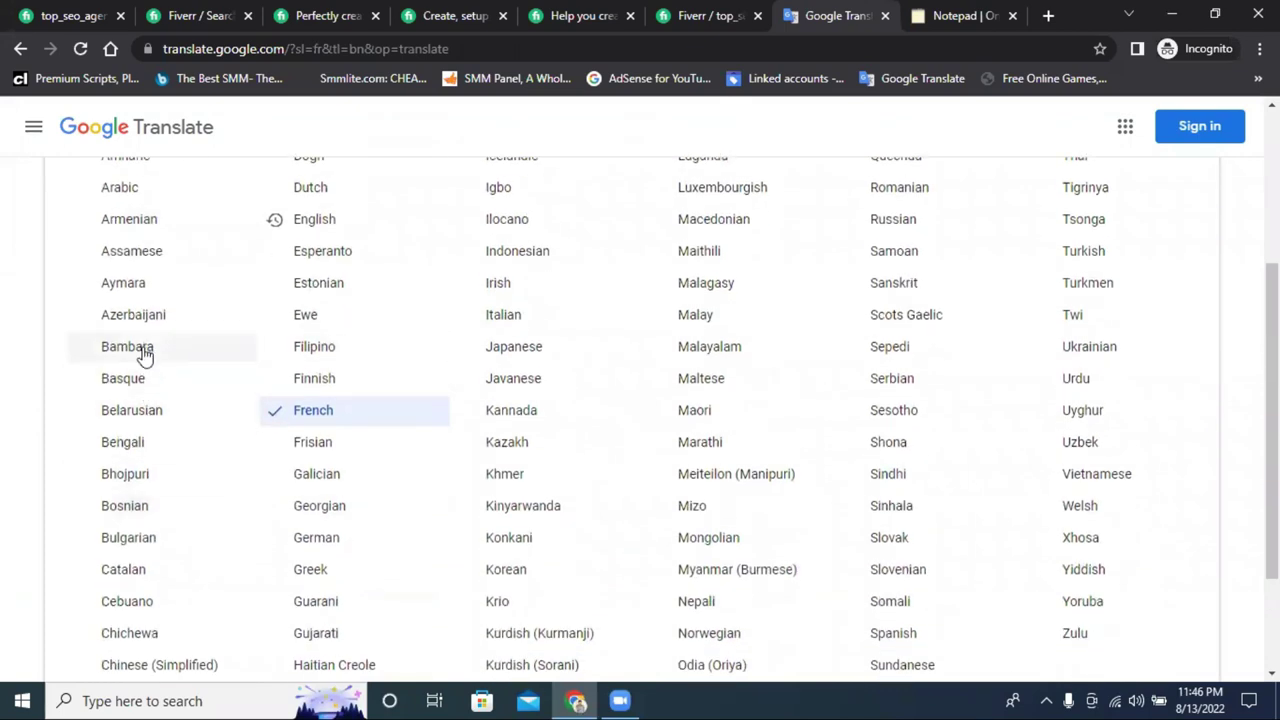
pyautogui.click(118, 443)
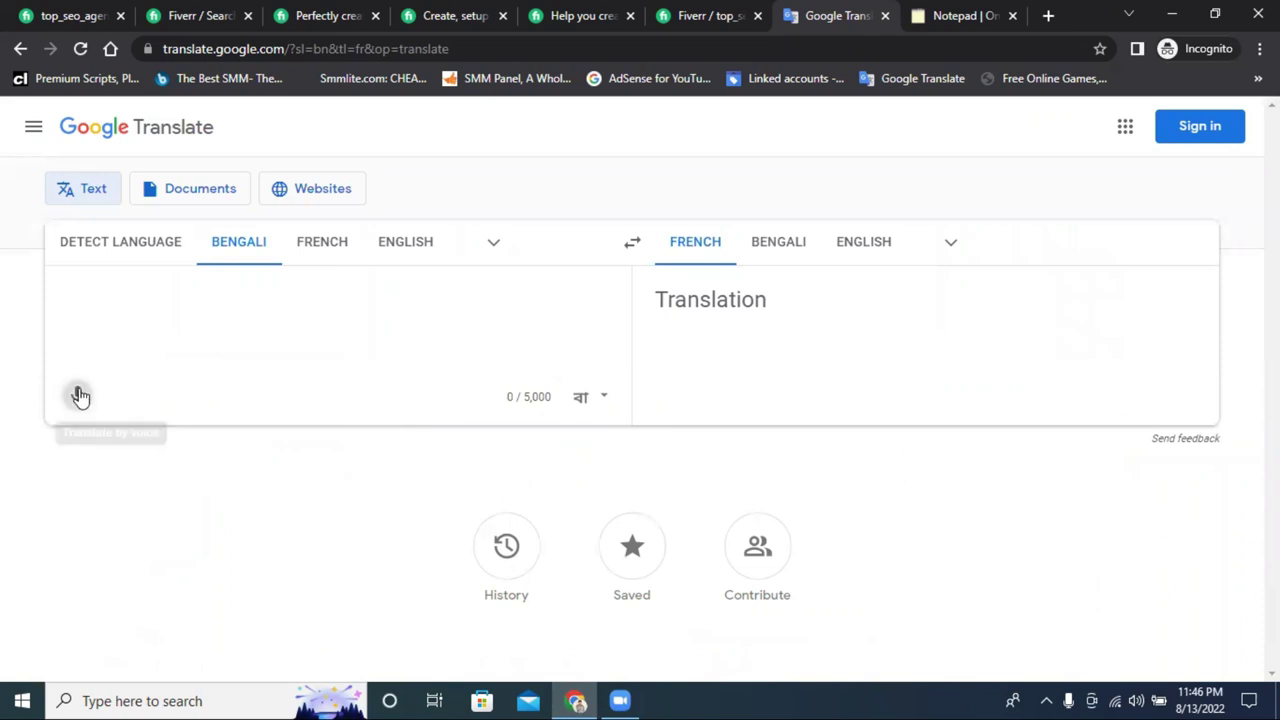
# Dictate the Bengali sentence "অর্ডার করার আগে অবশ্যই মেসেজ করুন অথবা মেসেজ" and copy its French translation
pyautogui.click(78, 395)
pyautogui.click(333, 158)
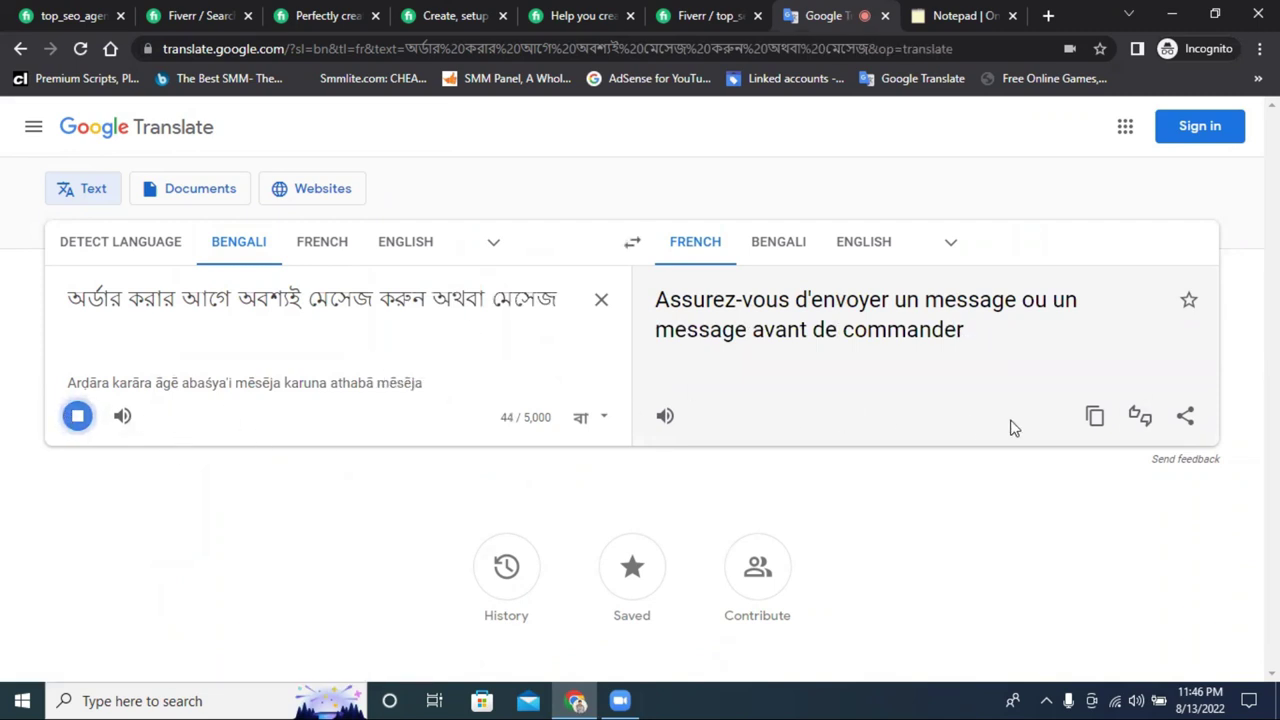
pyautogui.click(1086, 422)
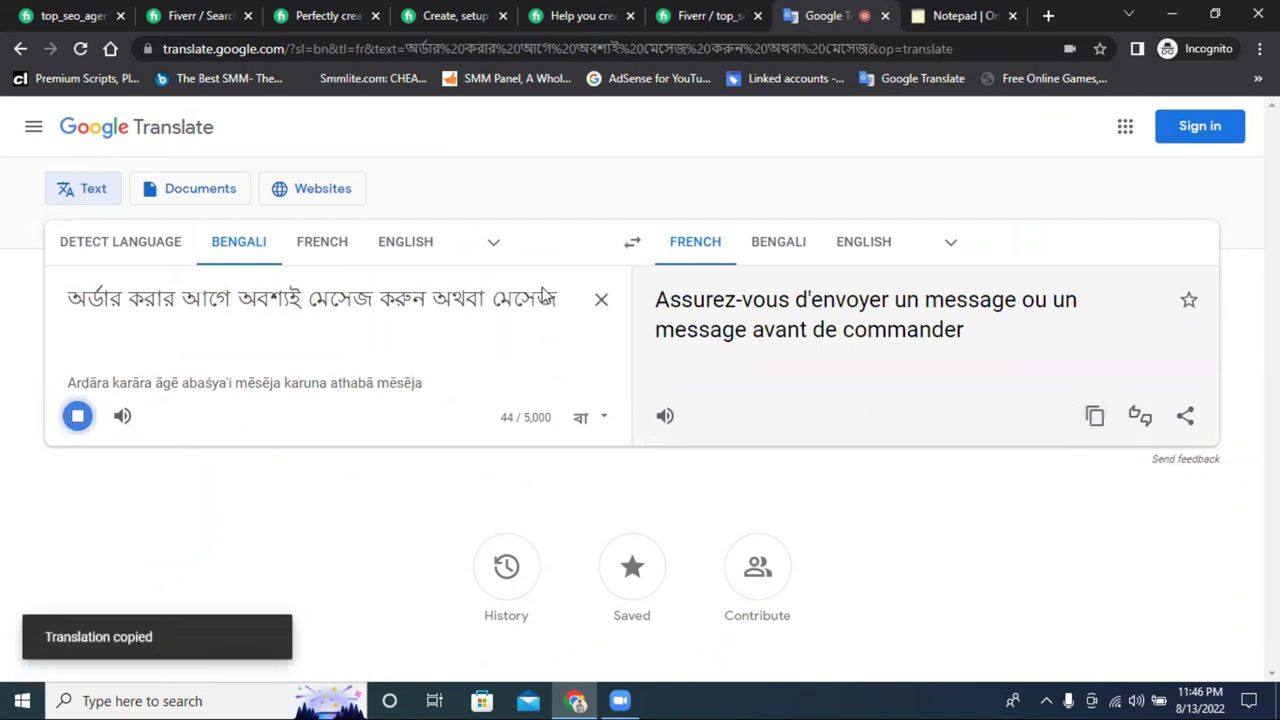
# Switch the translation's target language to English and let the source language be detected automatically
pyautogui.click(775, 245)
pyautogui.click(846, 245)
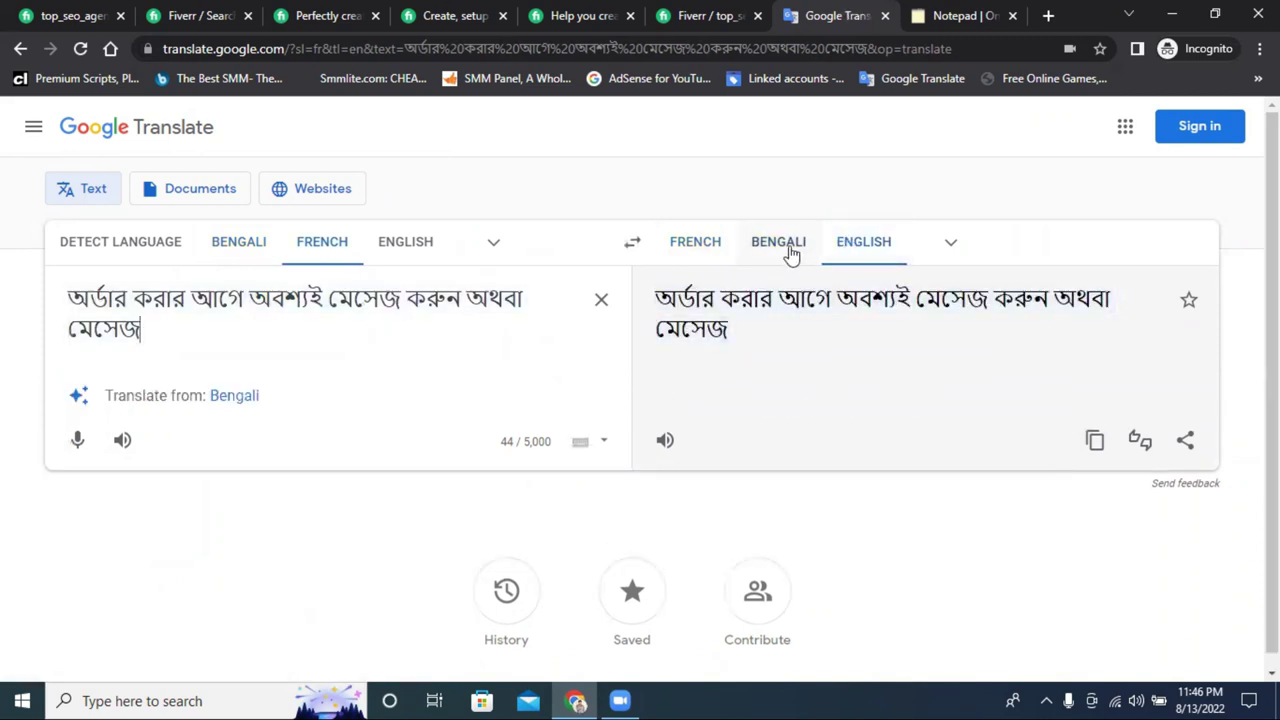
pyautogui.click(114, 244)
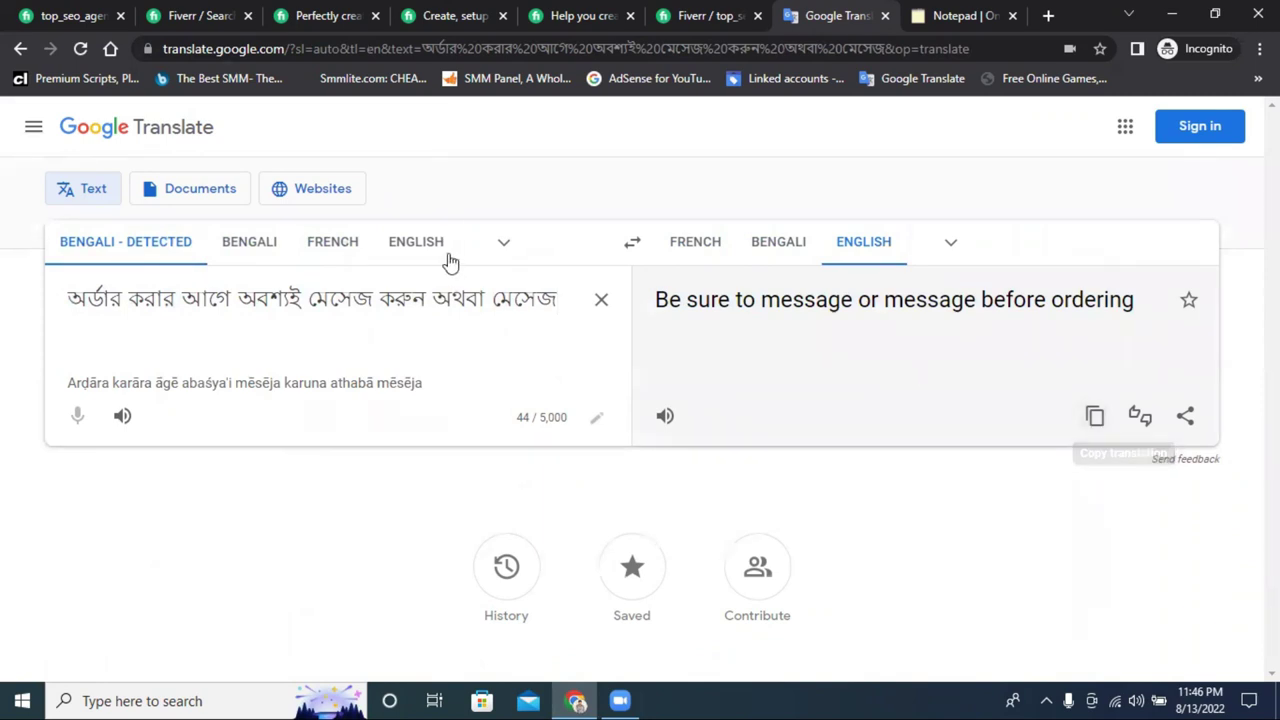
# Replace the source text by dictating "অর্ডার সংক্রান্ত কোনো তথ্যের জন্য অবশ্যই মেসেজ করতে ভুলবেন না" in Bengali and copy the English translation
pyautogui.click(598, 301)
pyautogui.click(254, 247)
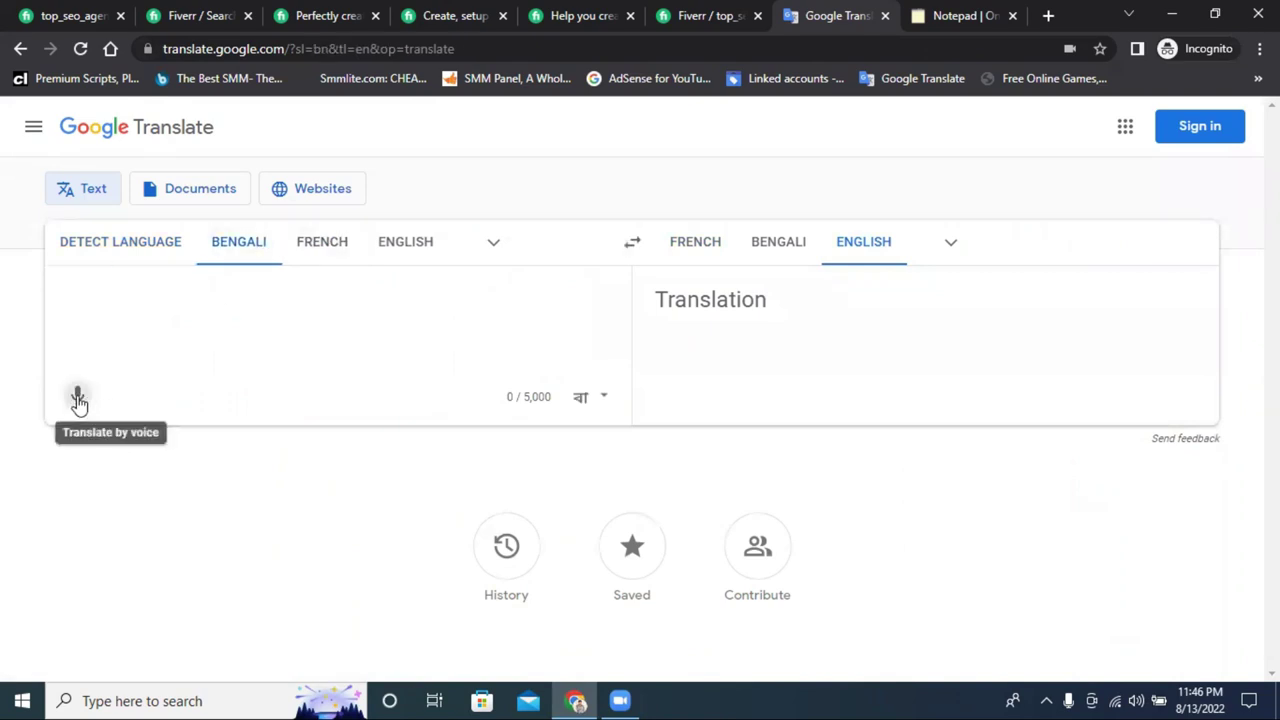
pyautogui.click(78, 396)
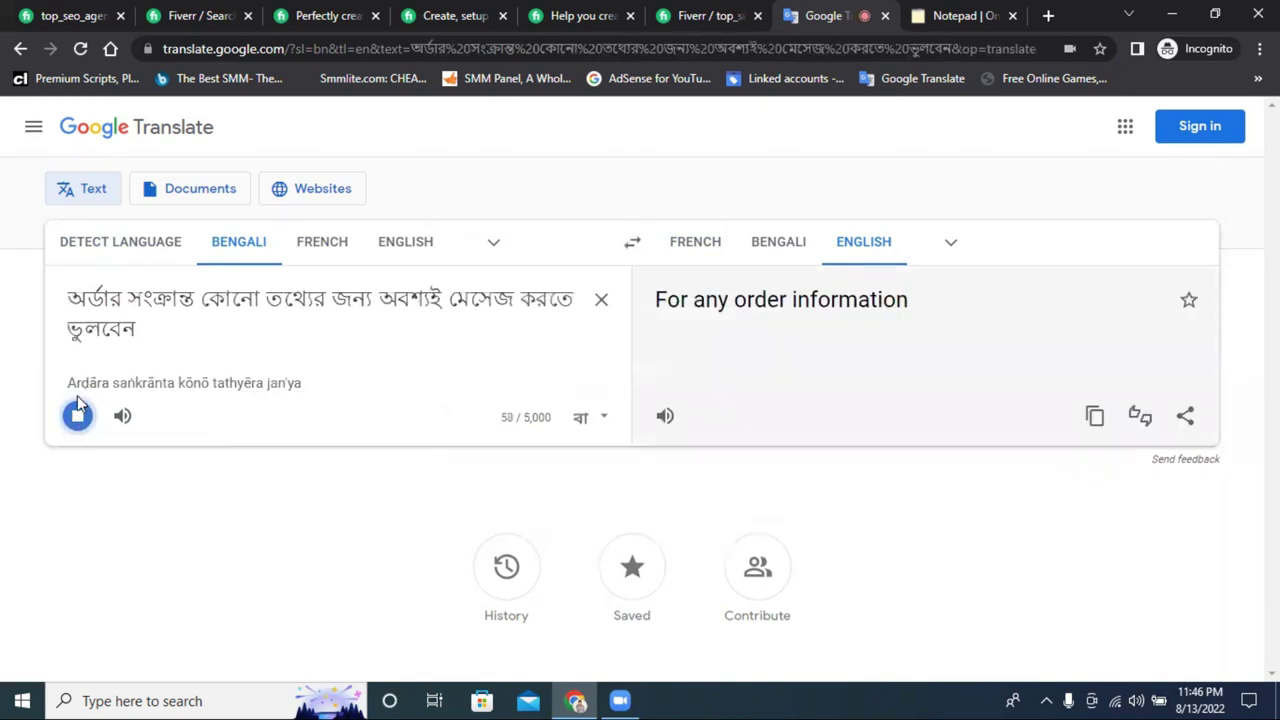
pyautogui.click(1094, 418)
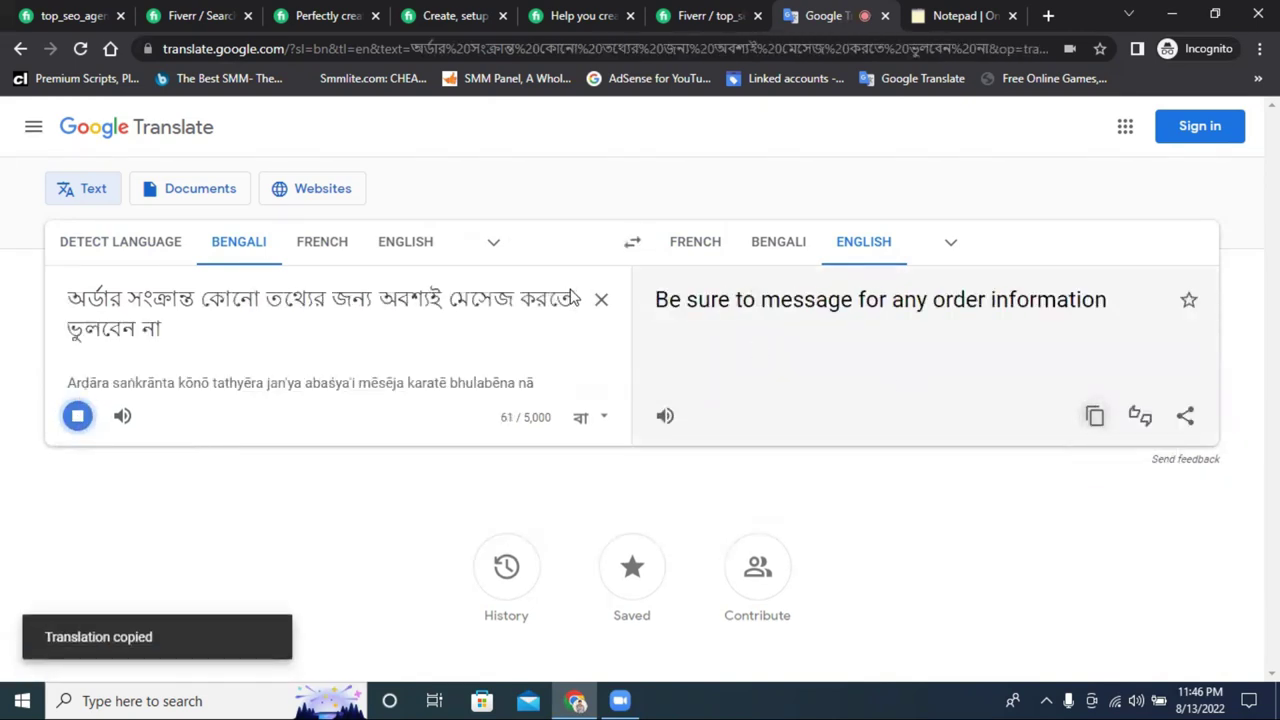
# Replace the source text with the copied English sentence "Be sure to message for any order information" and translate it into Bengali
pyautogui.click(601, 299)
pyautogui.hotkey('ctrl', 'v')
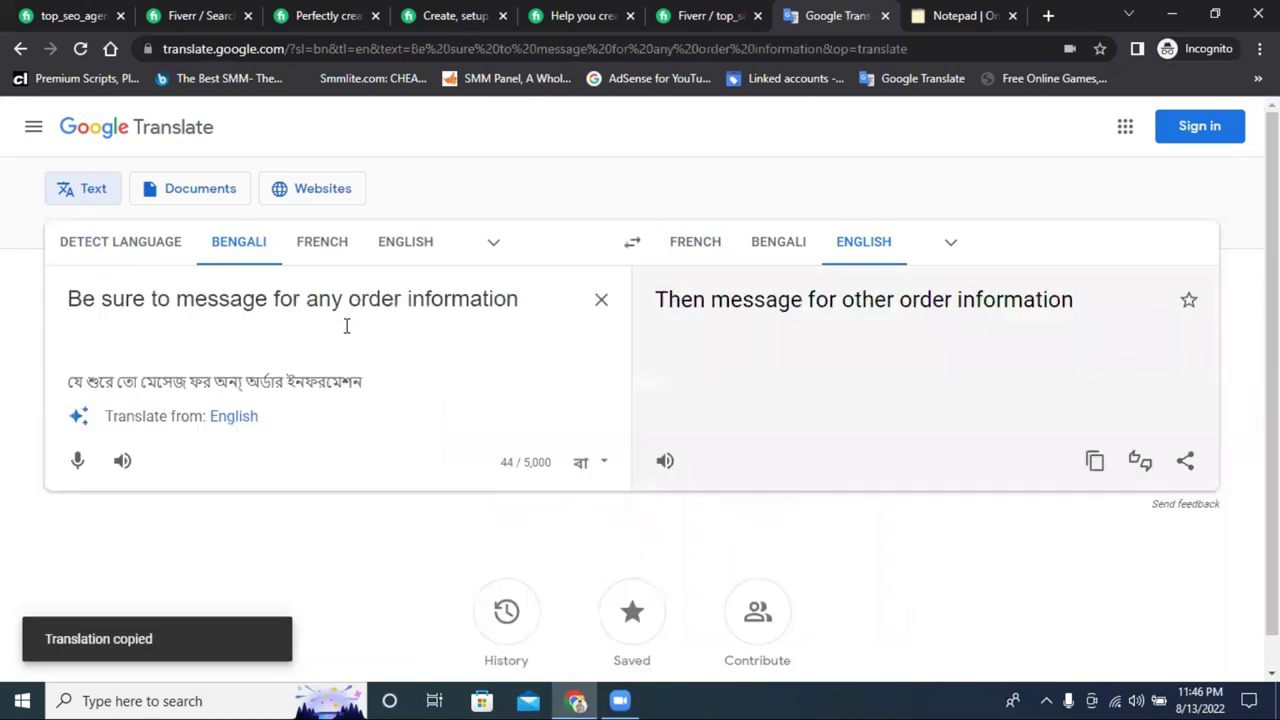
pyautogui.click(778, 241)
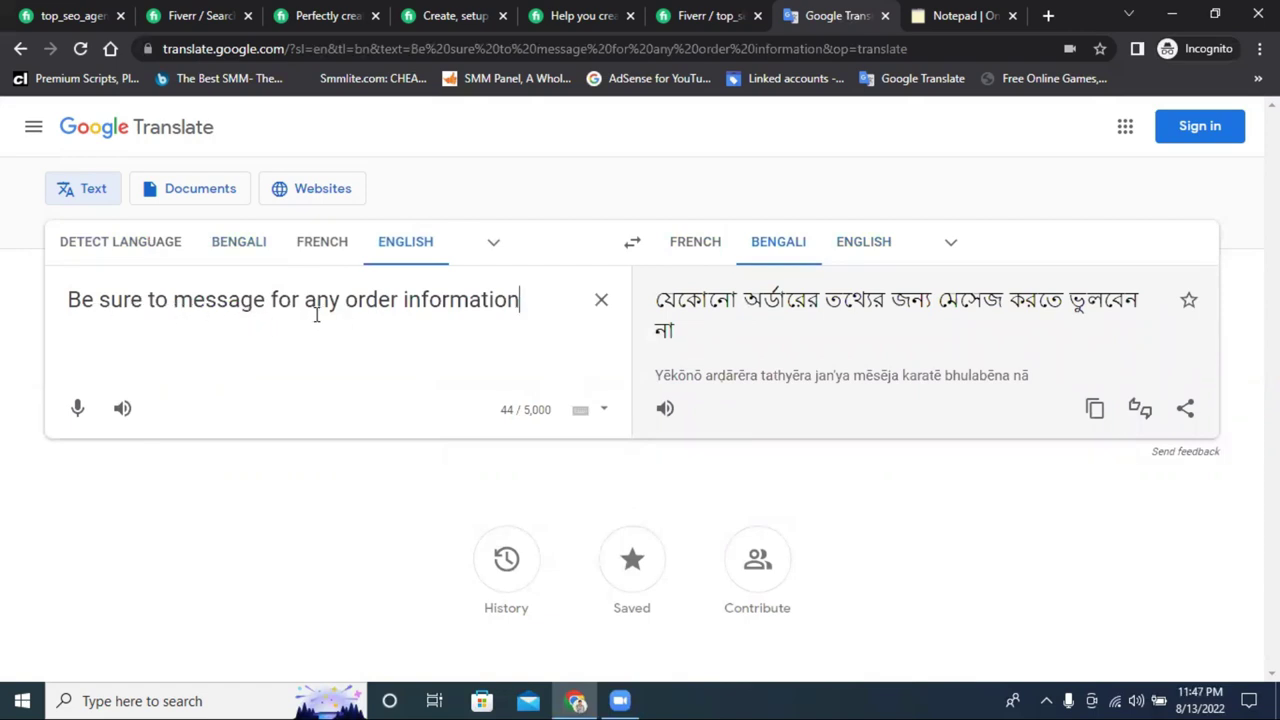
# Try to add "Be sure to message for any order information" from Google Translate below the specialty list in the Fiverr gig description
pyautogui.tripleClick(391, 314)
pyautogui.rightClick(389, 310)
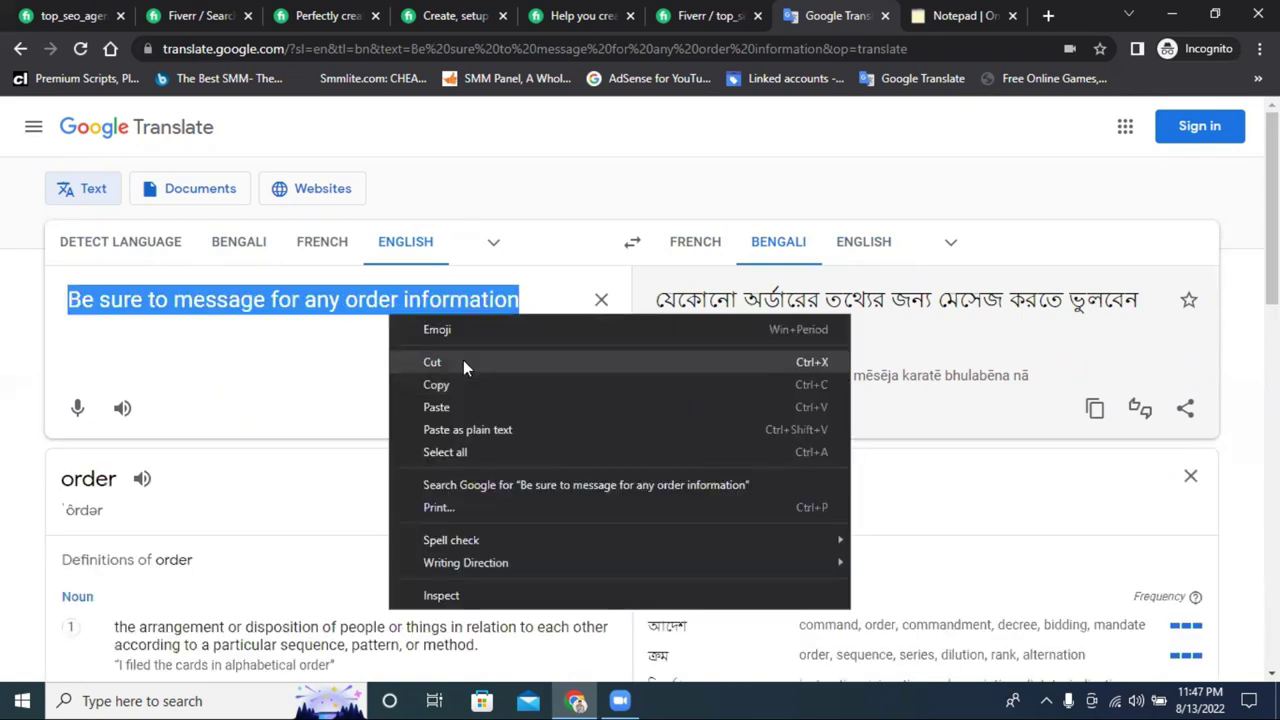
pyautogui.click(463, 360)
pyautogui.click(80, 10)
pyautogui.click(214, 14)
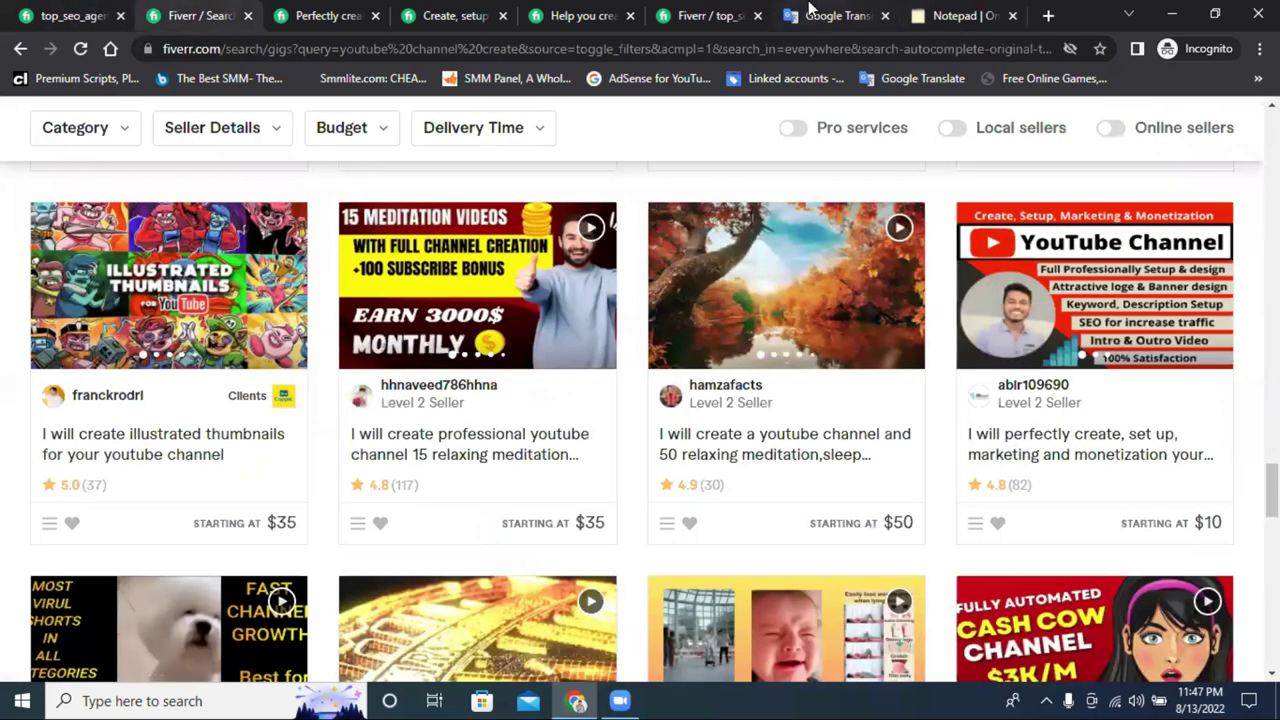
pyautogui.click(672, 10)
pyautogui.click(247, 374)
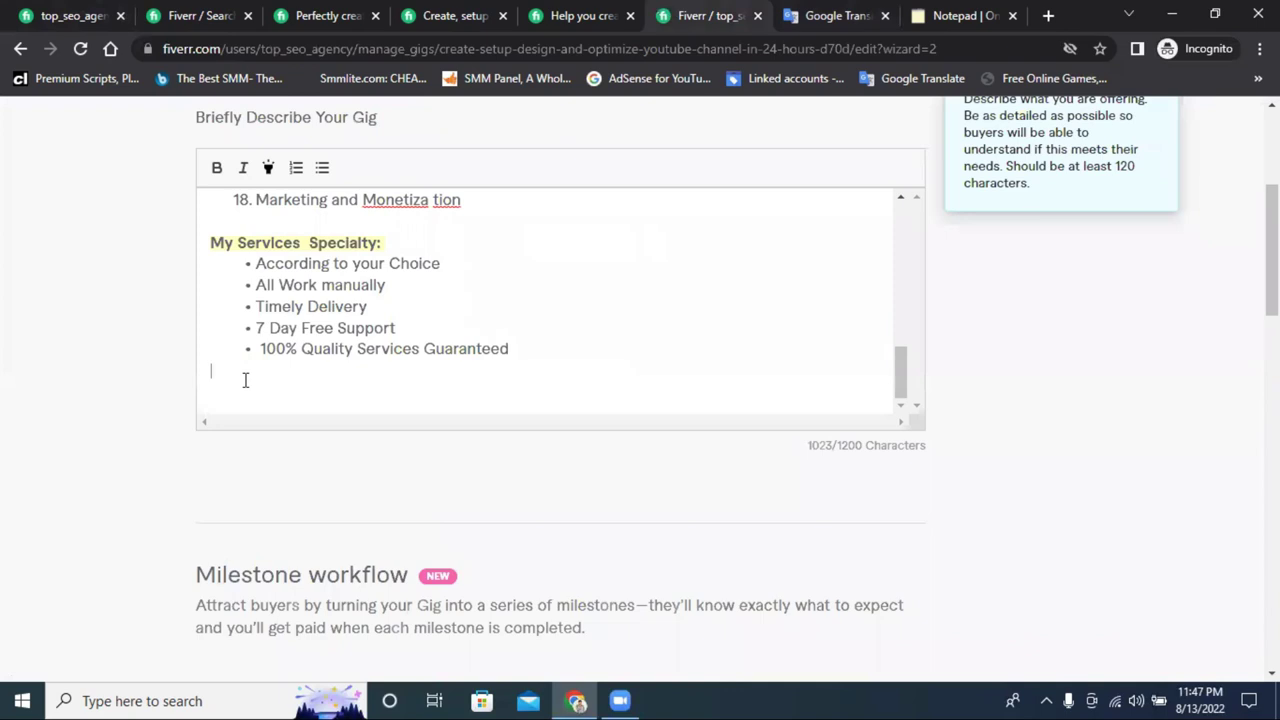
pyautogui.hotkey('ctrl', 'v')
pyautogui.moveTo(538, 371); pyautogui.dragTo(211, 368)
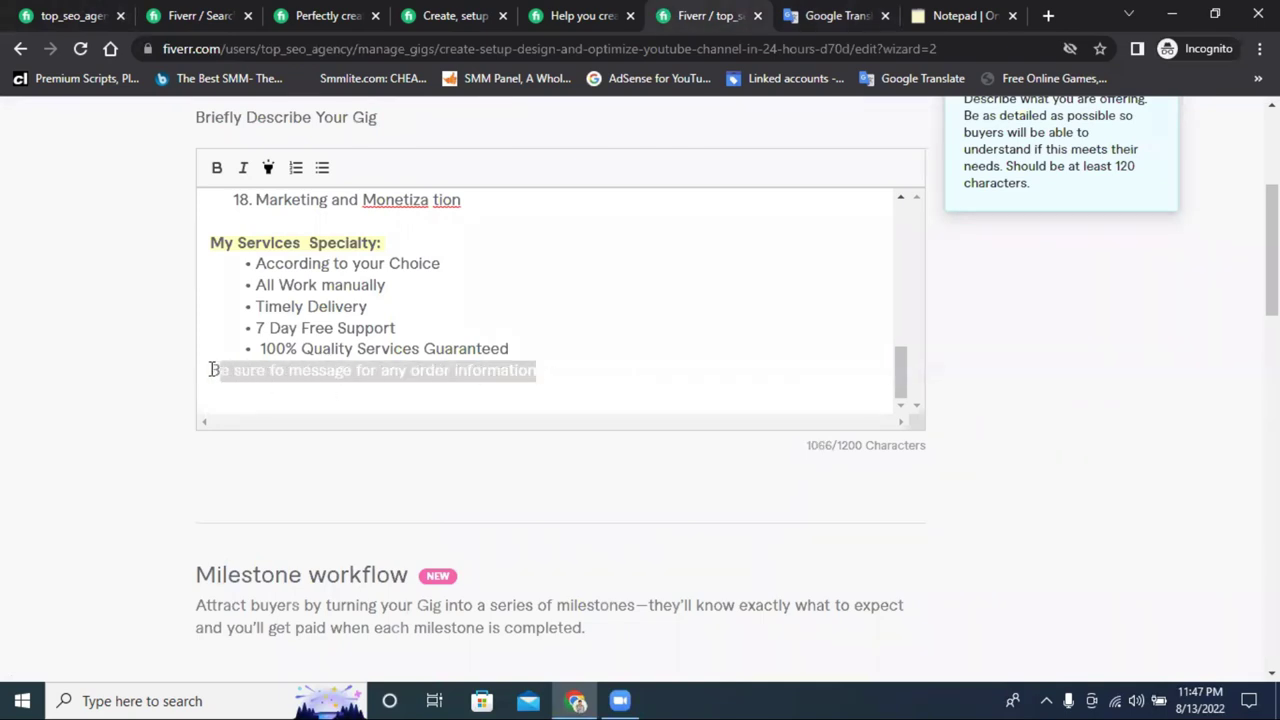
pyautogui.press('BackSpace')
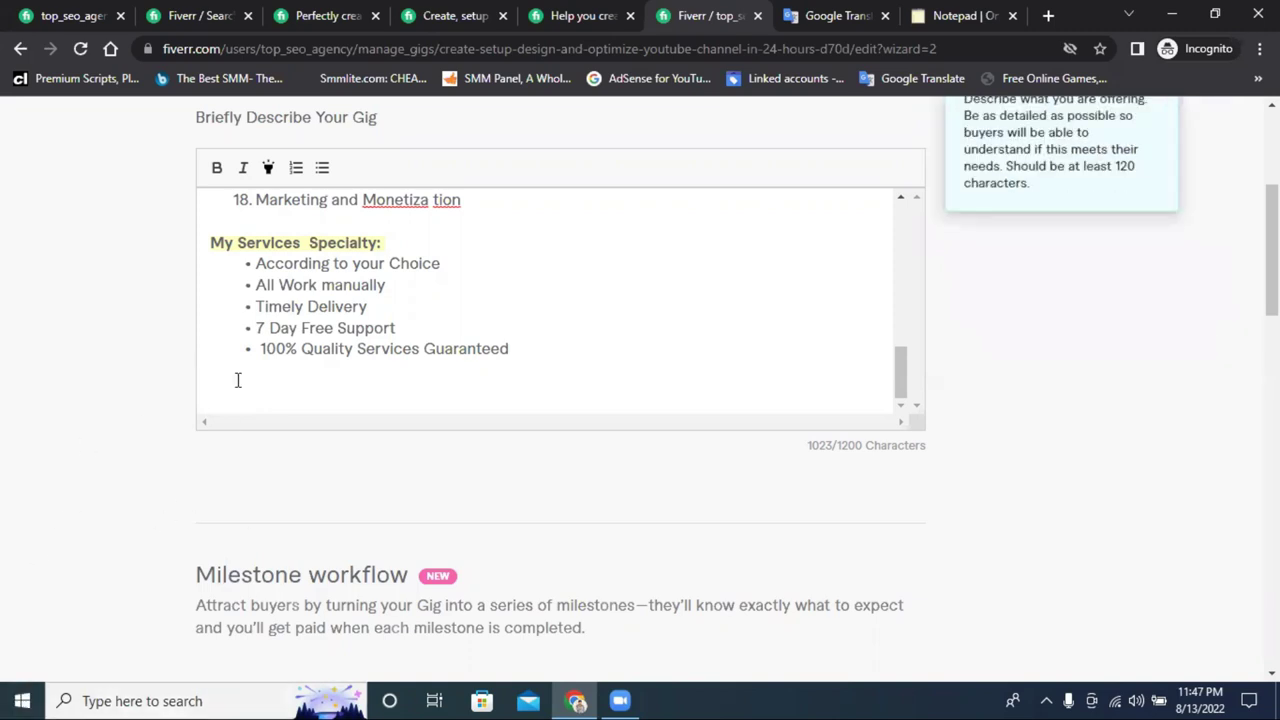
# Write "Note: These Services will the best from everyone" below the specialty list, correcting the misspelled words
pyautogui.write('ote:')
pyautogui.write('thes')
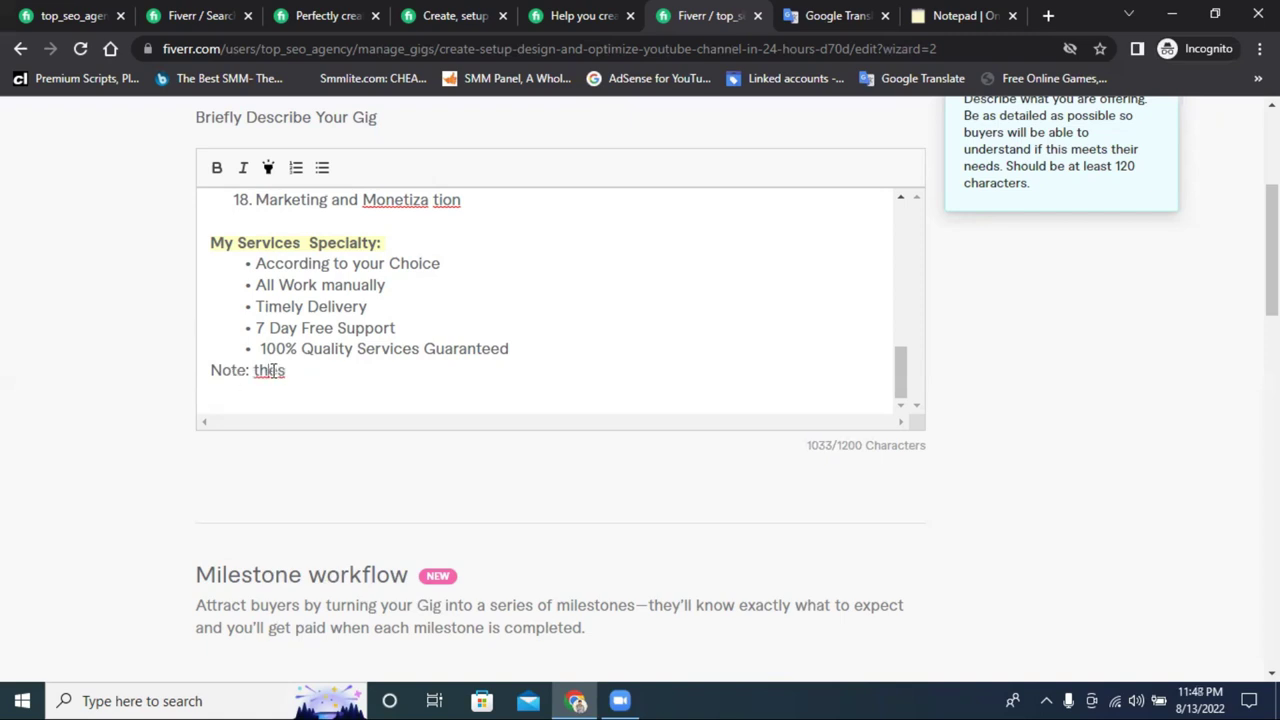
pyautogui.rightClick(270, 370)
pyautogui.click(343, 401)
pyautogui.click(255, 370)
pyautogui.press('Delete')
pyautogui.write('These Services ')
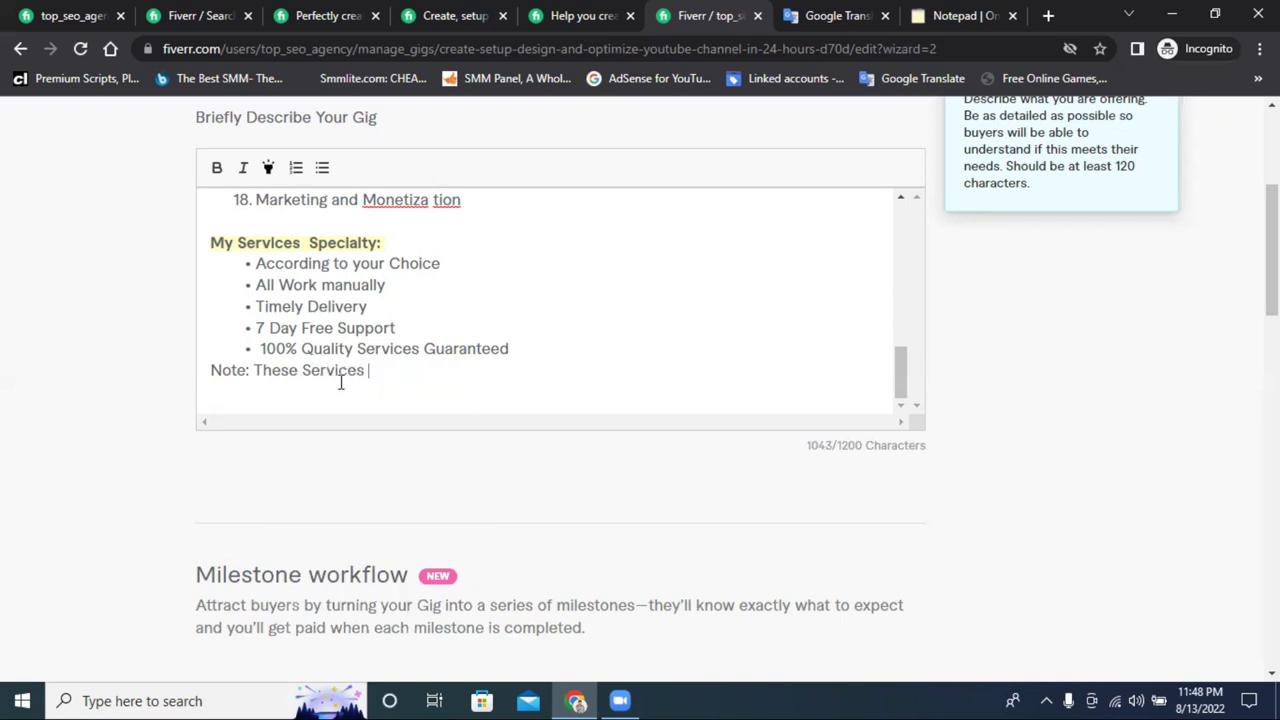
pyautogui.write('will the best ')
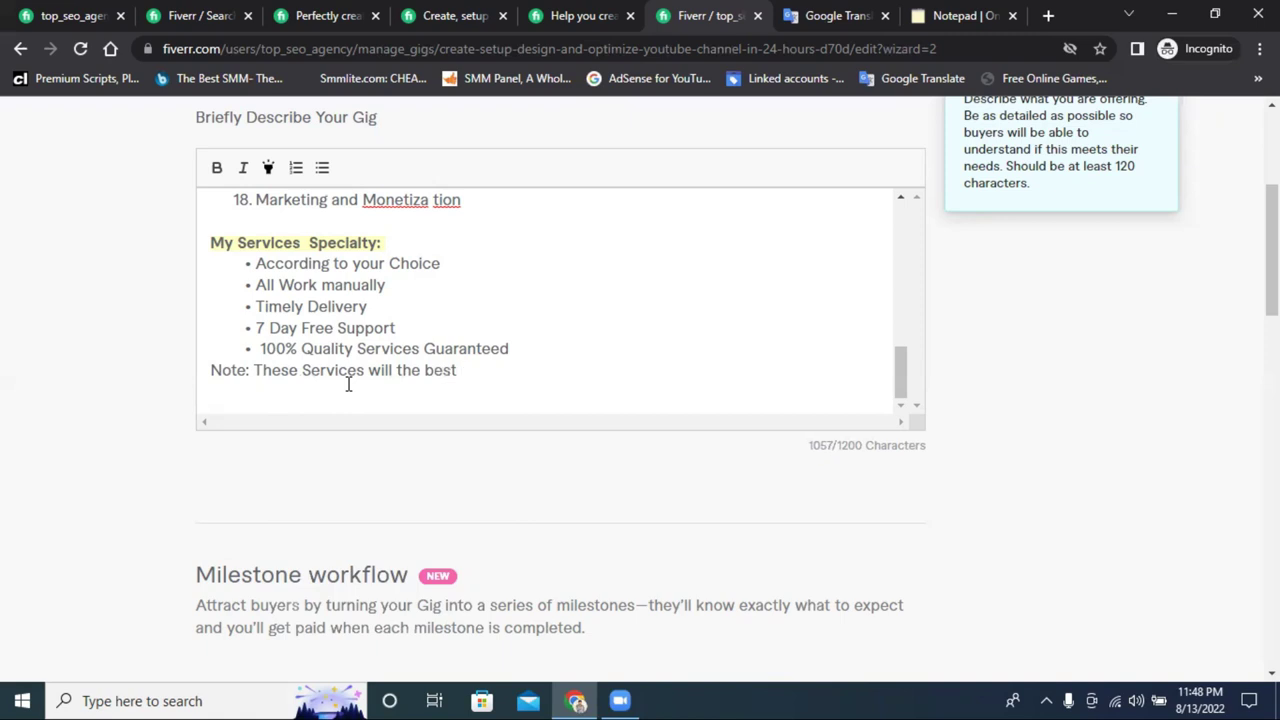
pyautogui.write('from everone')
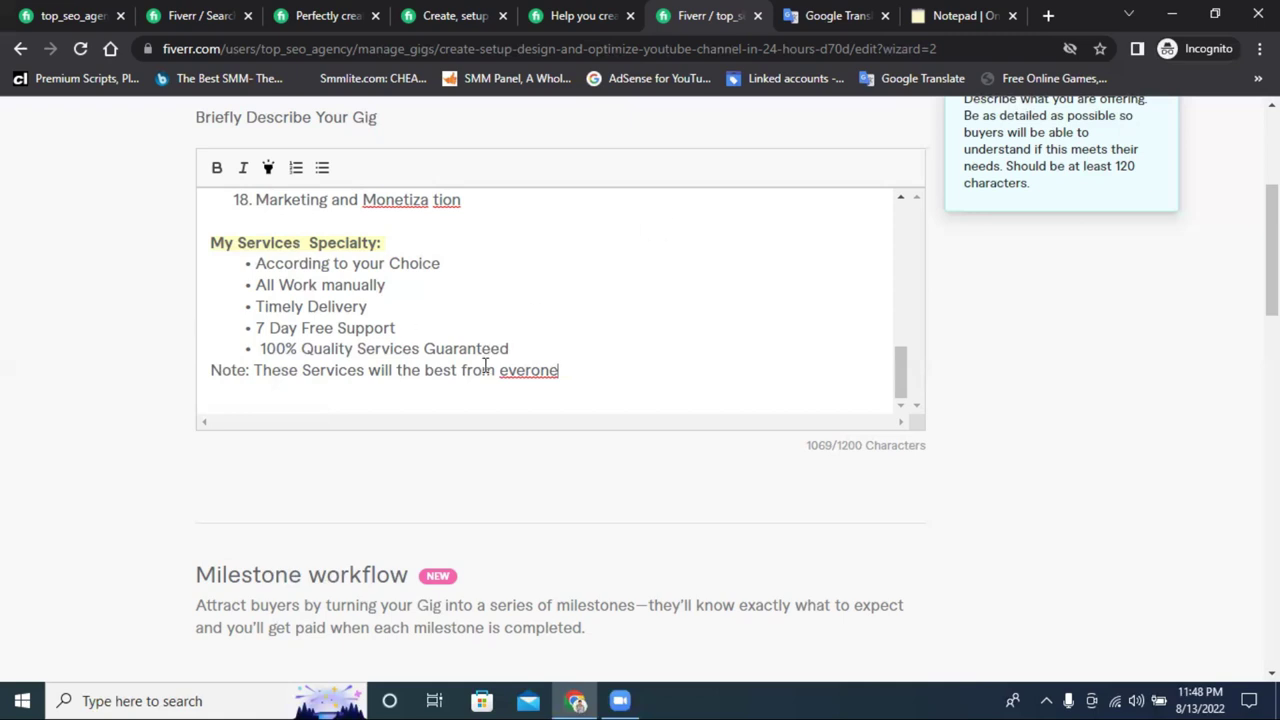
pyautogui.rightClick(518, 372)
pyautogui.click(562, 391)
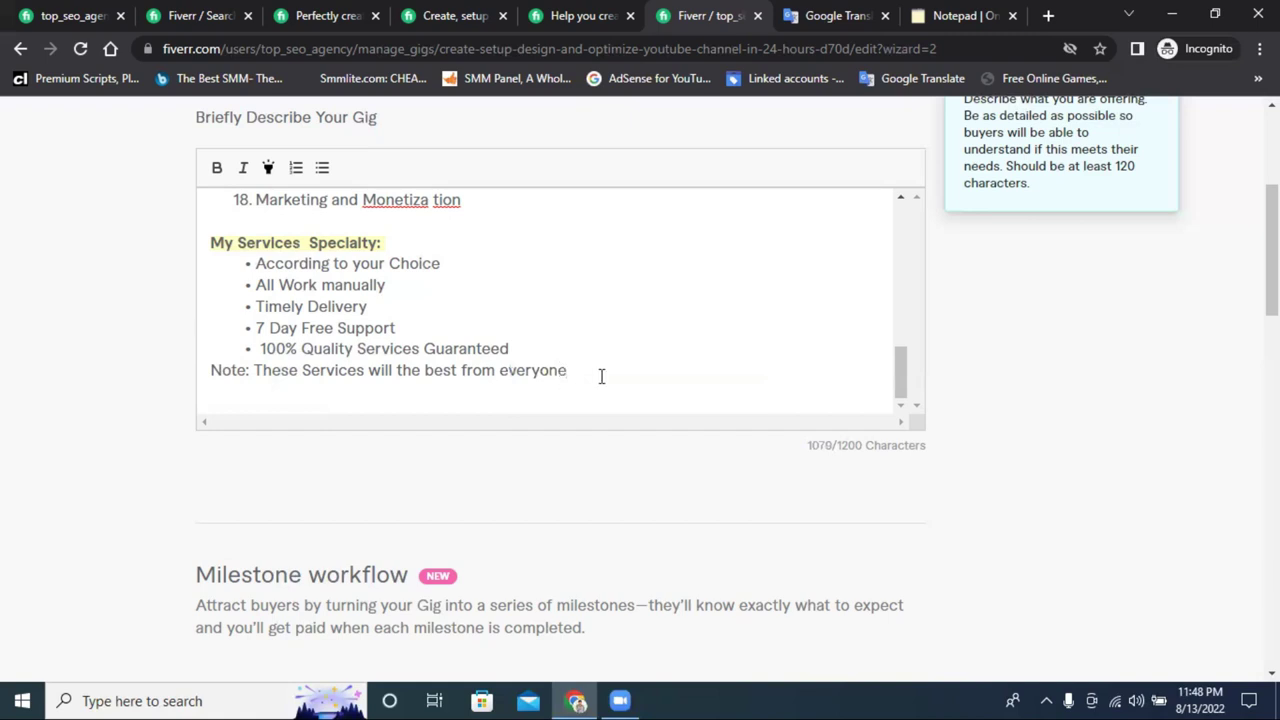
# Make the whole note line at the end of the gig description bold
pyautogui.moveTo(570, 372); pyautogui.dragTo(209, 370)
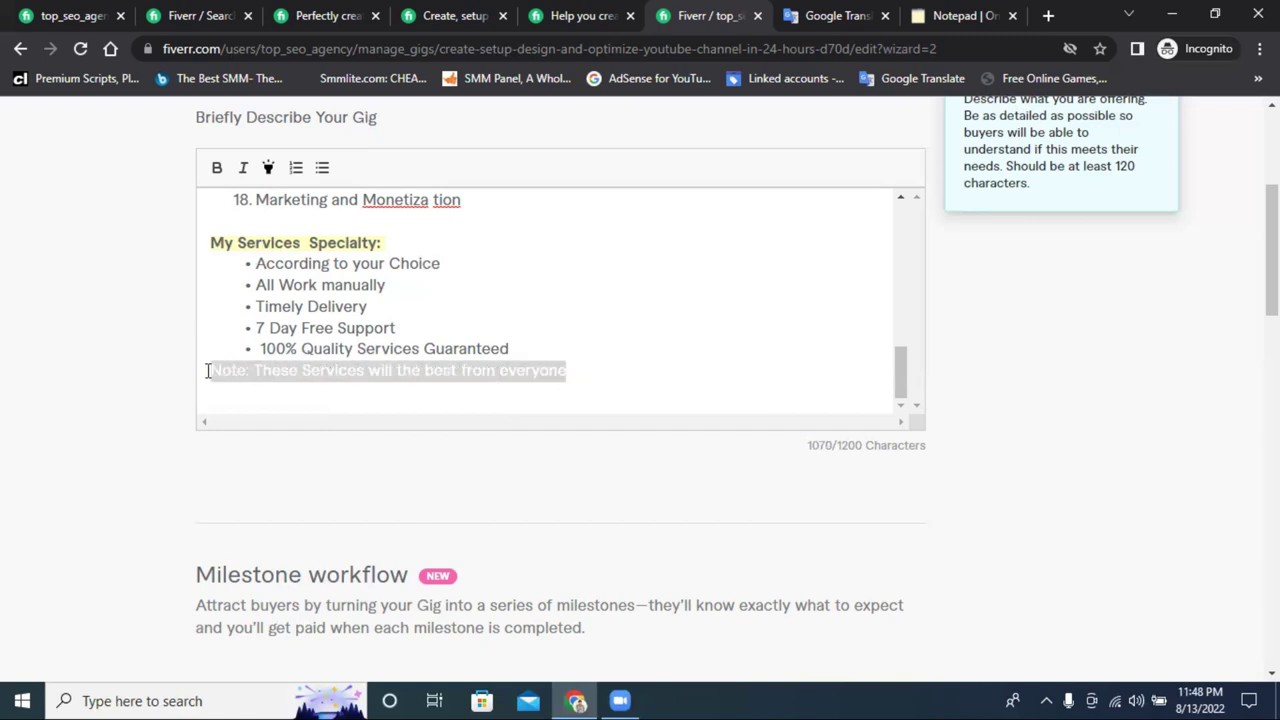
pyautogui.click(219, 169)
pyautogui.click(626, 369)
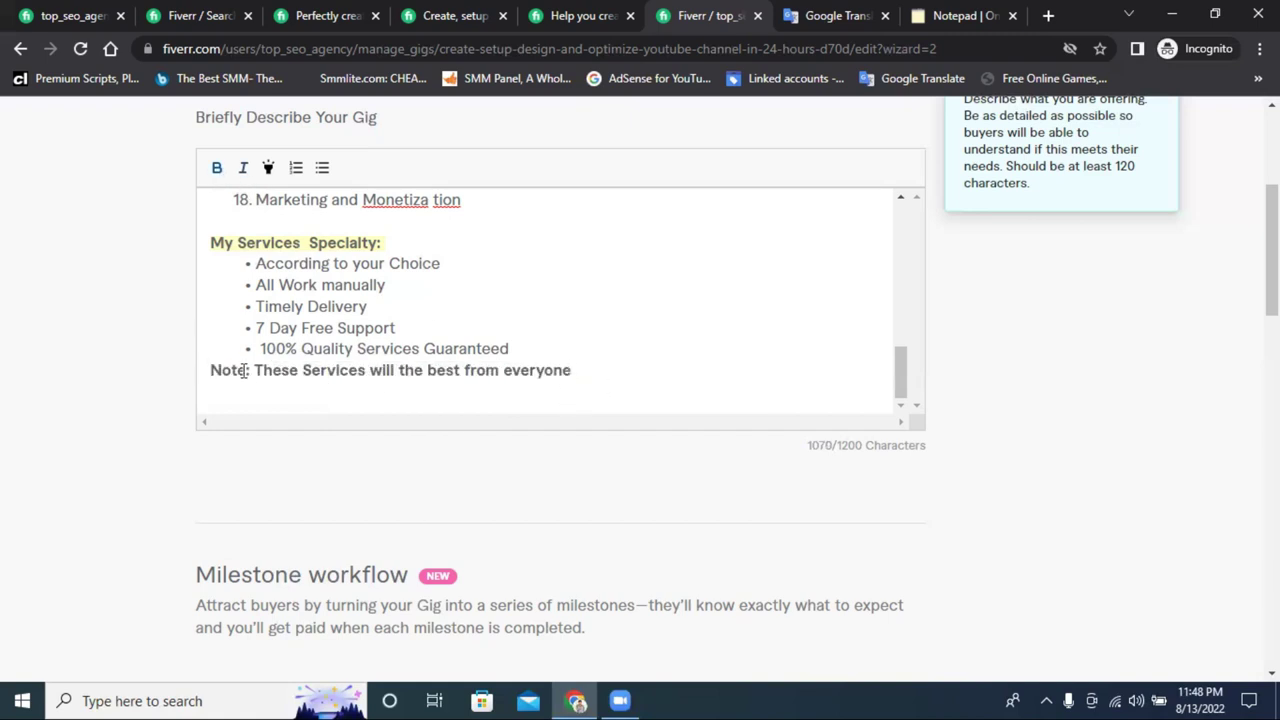
# Highlight "Note:" and insert a blank line between the specialty list and the note
pyautogui.moveTo(250, 369); pyautogui.dragTo(210, 370)
pyautogui.click(267, 169)
pyautogui.click(521, 372)
pyautogui.click(209, 369)
pyautogui.press('Return')
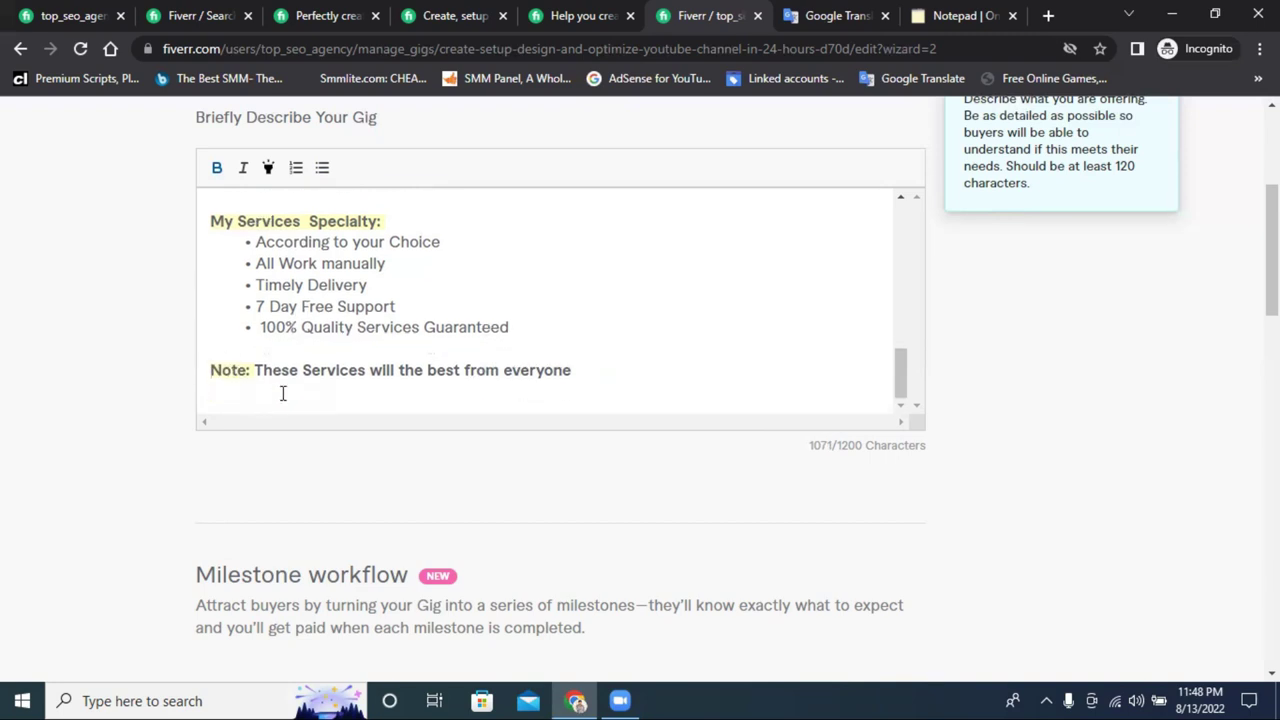
# In Google Translate, dictate "আপনার যদি কোনো সাহায্যের প্রয়োজন হয় বা অর্ডার সম্পর্কে আরও তথ্য জানতে মেসেজ করতে ভুলবেন না।" in Bengali and copy the English translation
pyautogui.click(845, 15)
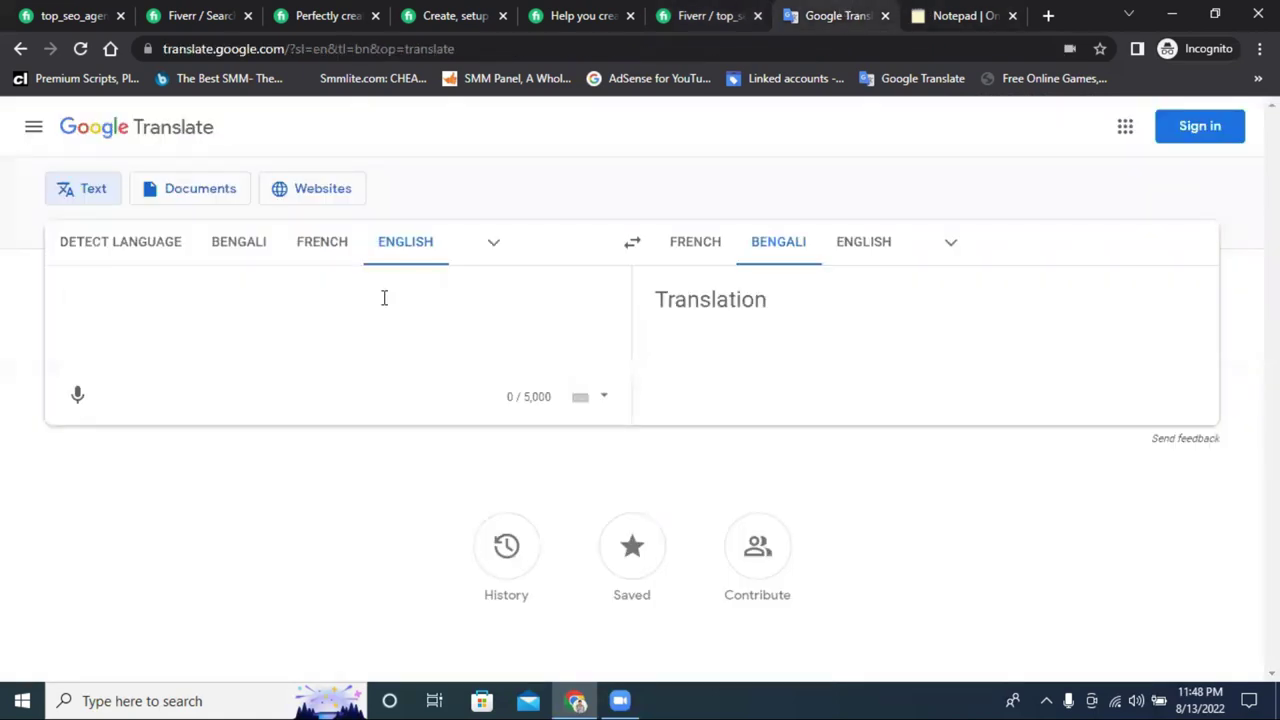
pyautogui.click(239, 241)
pyautogui.click(77, 396)
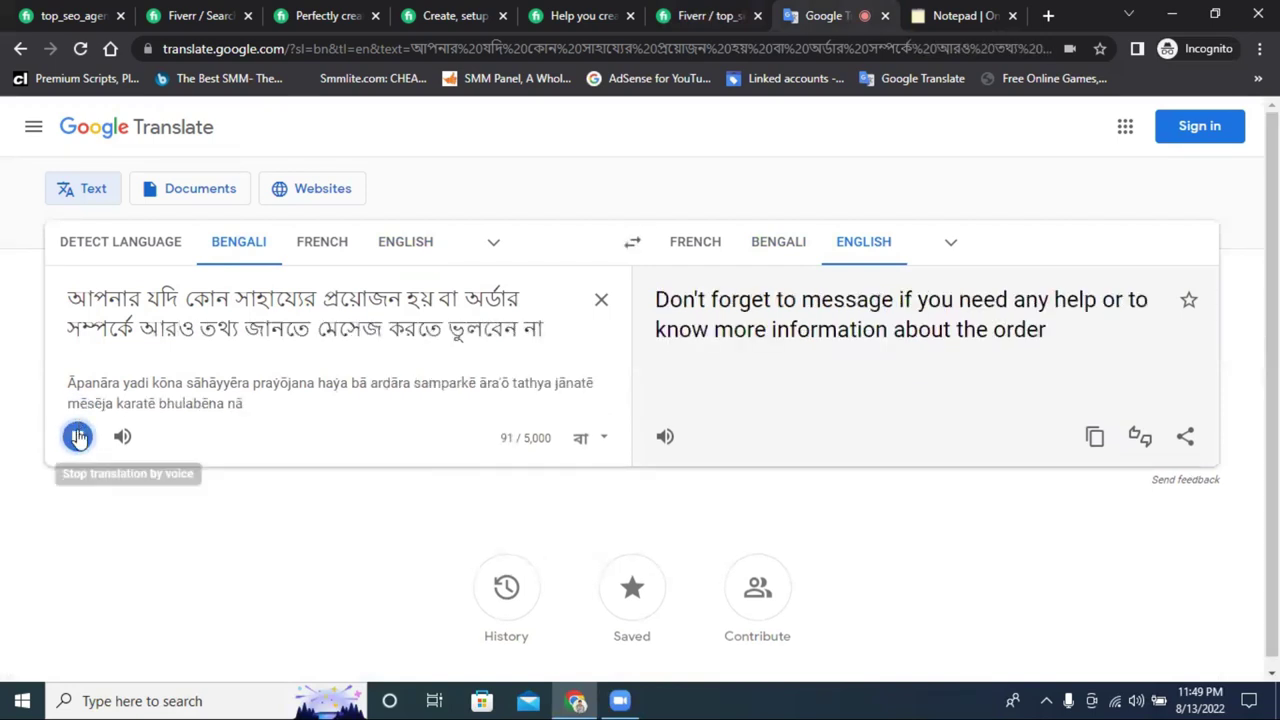
pyautogui.click(77, 436)
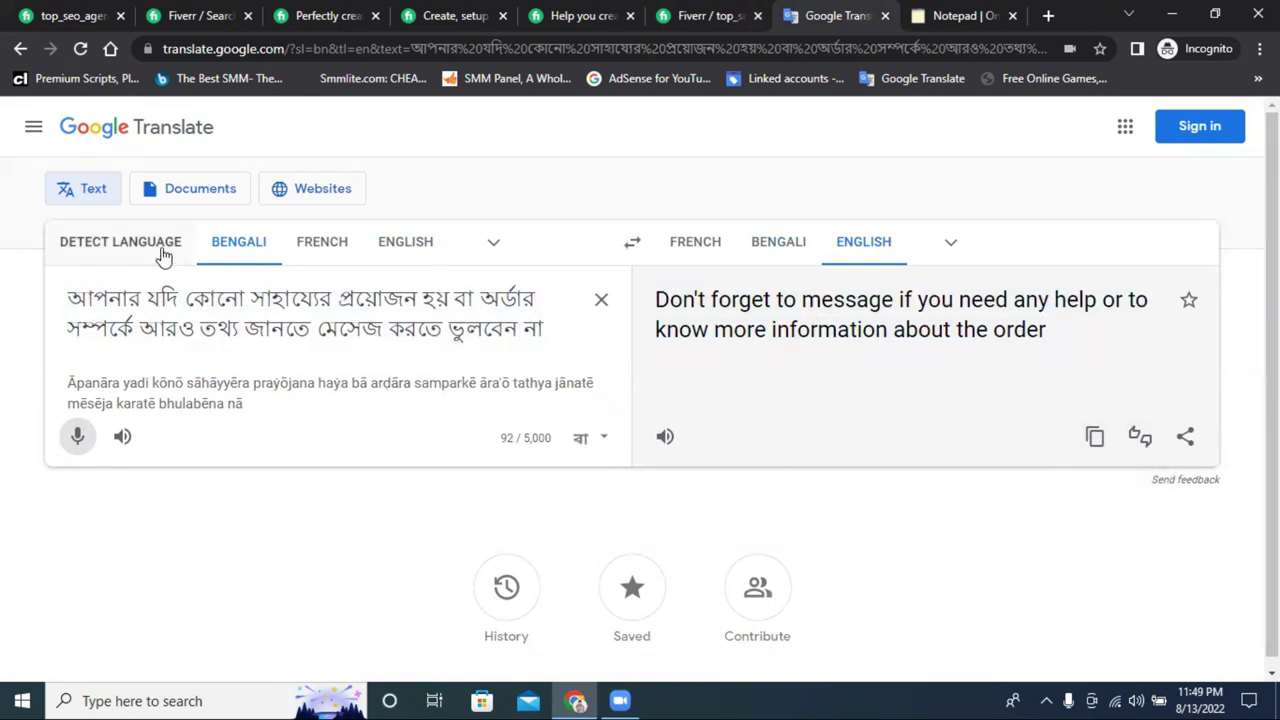
pyautogui.click(77, 436)
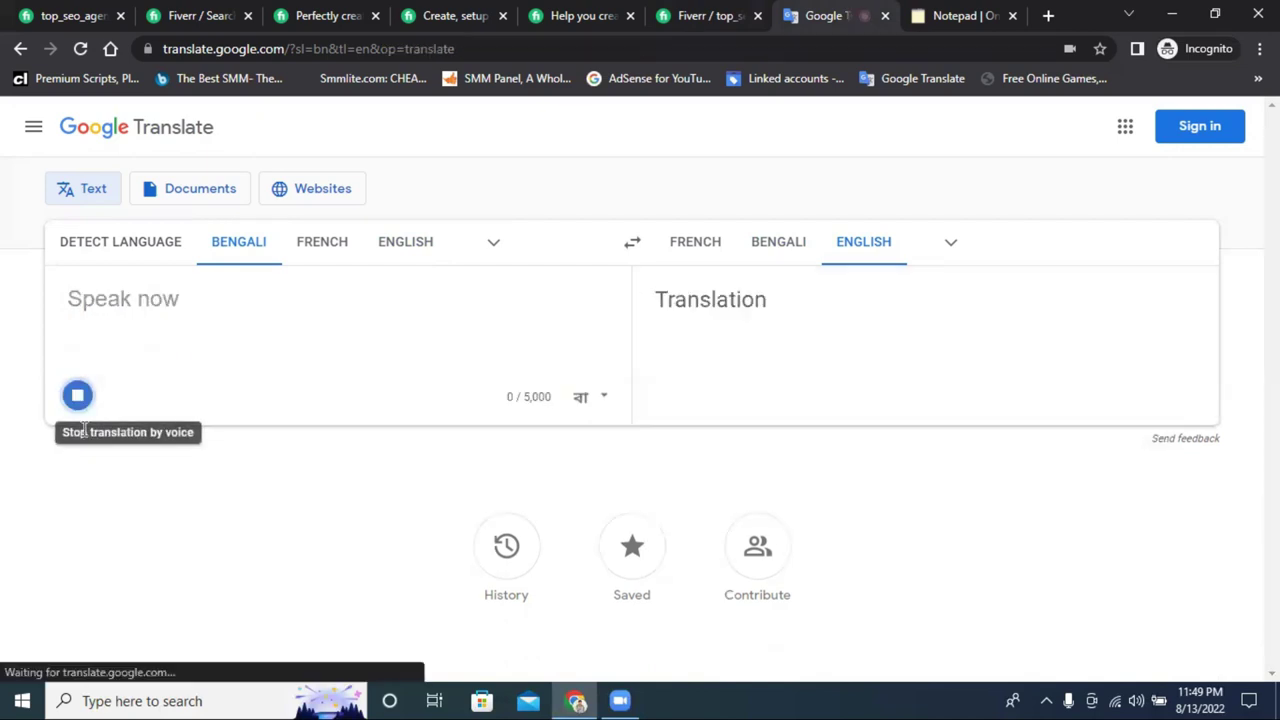
pyautogui.click(20, 49)
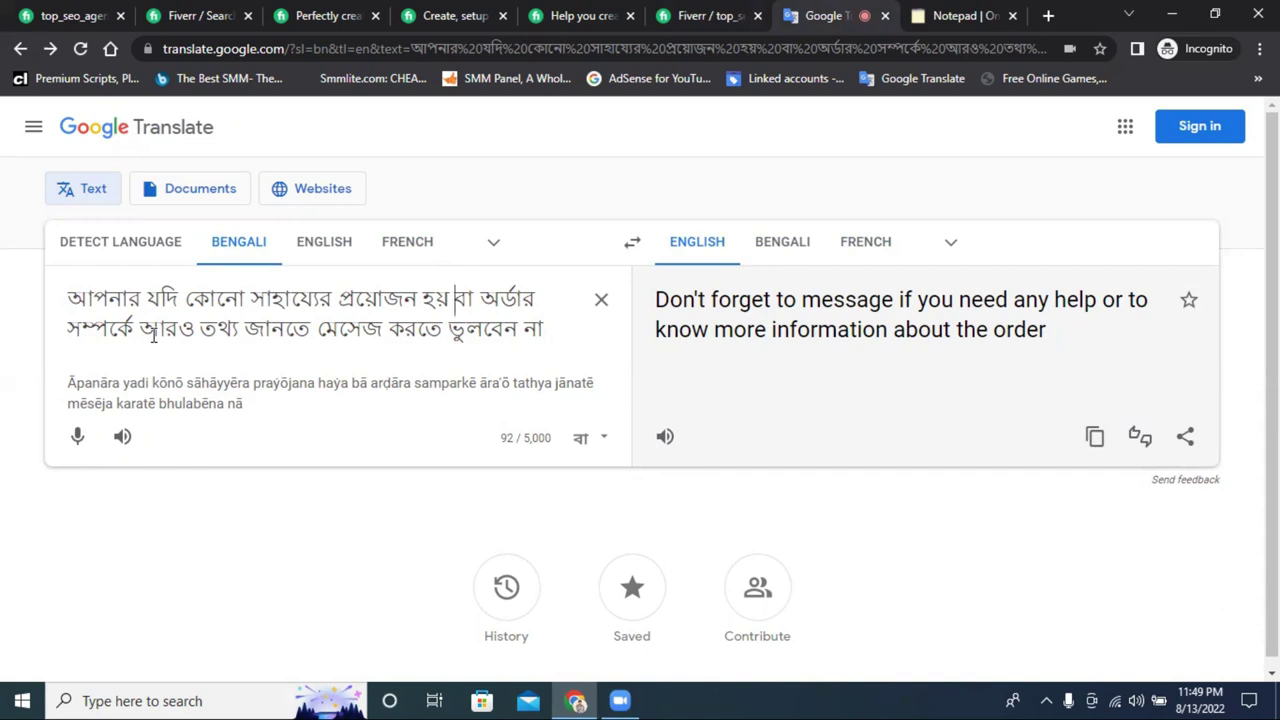
pyautogui.click(574, 334)
pyautogui.write('।')
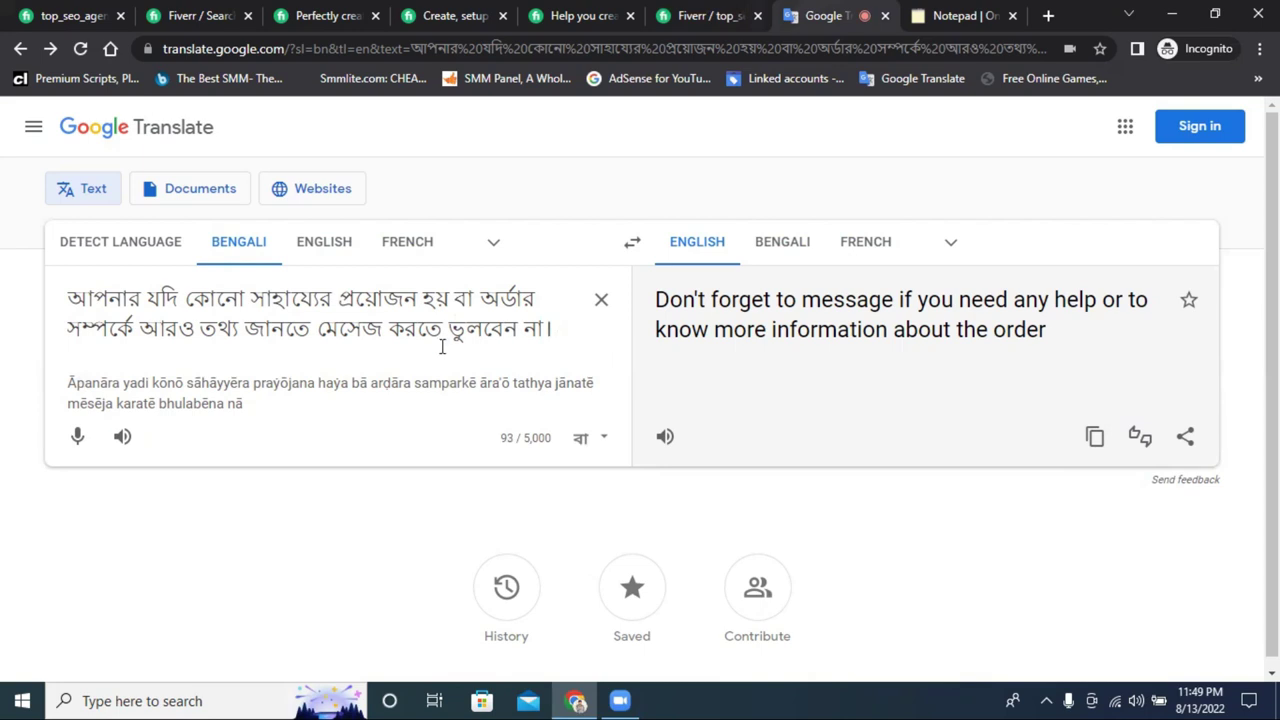
pyautogui.click(1095, 440)
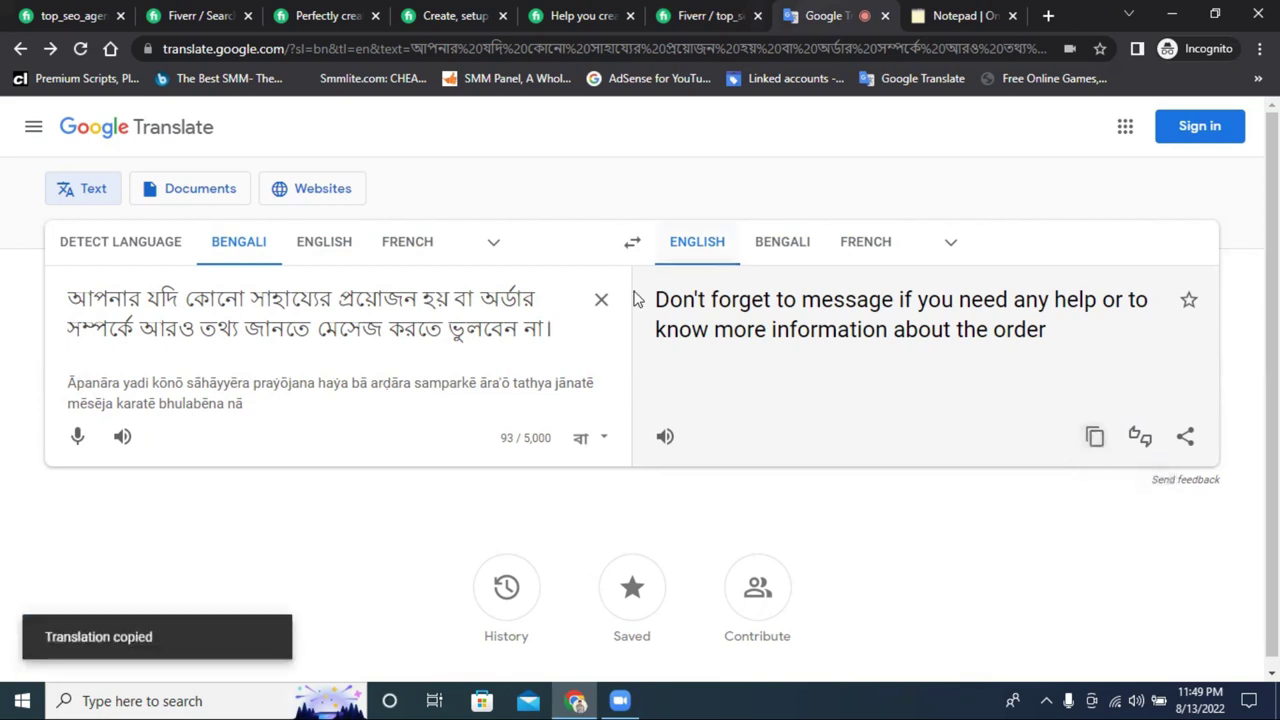
# Replace the Bengali source text with the copied English sentence and translate it back into Bengali to check its meaning
pyautogui.click(601, 299)
pyautogui.rightClick(371, 295)
pyautogui.click(450, 441)
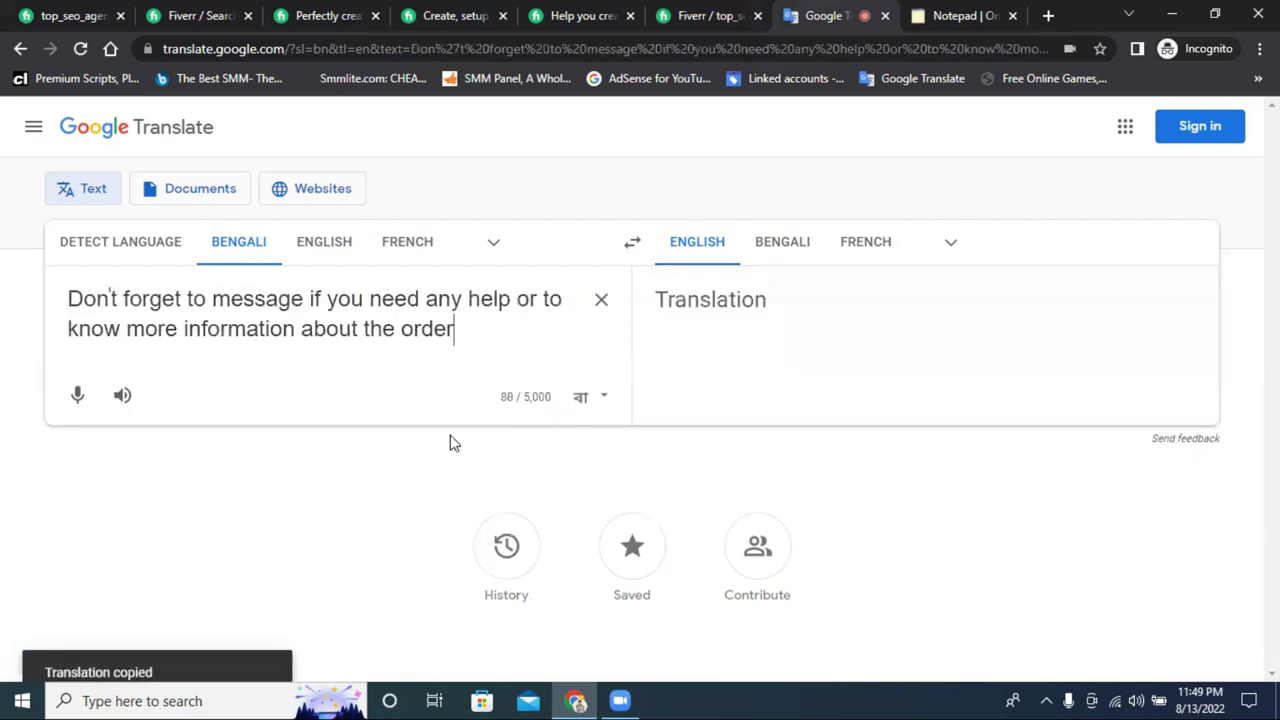
pyautogui.click(790, 242)
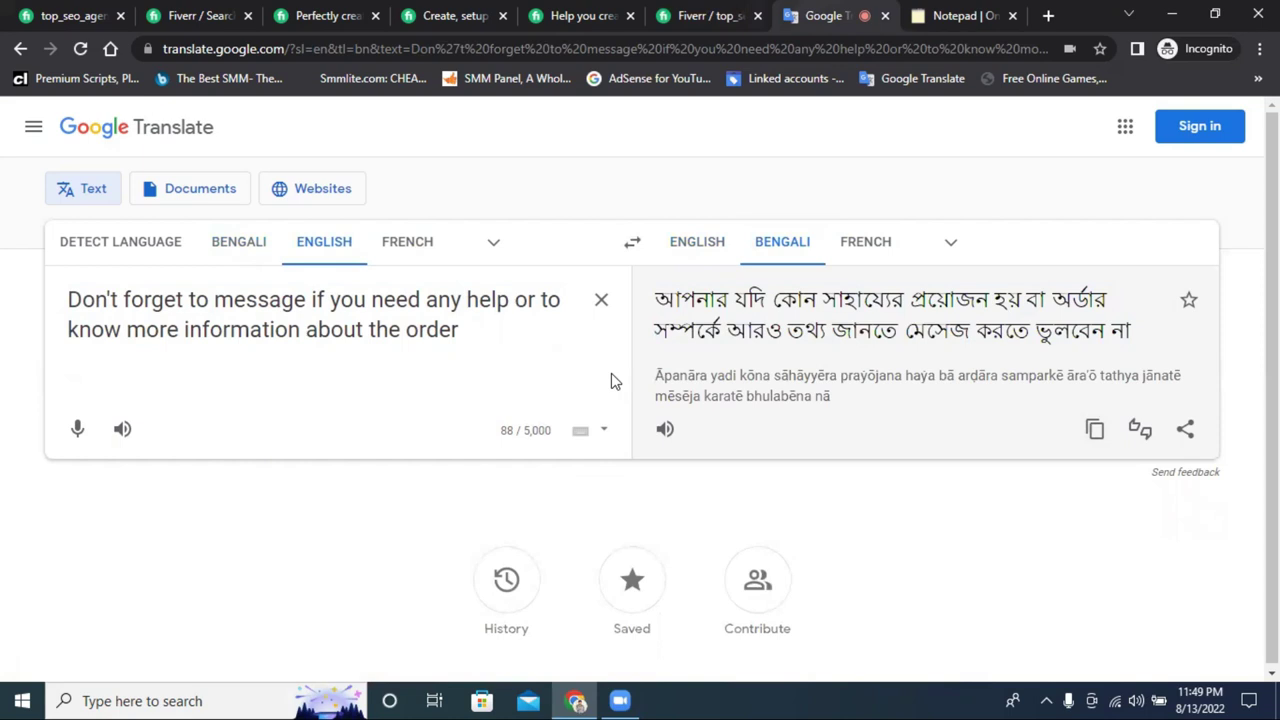
# Back in the Fiverr gig description, paste the copied English sentence on a new line below the note
pyautogui.click(690, 15)
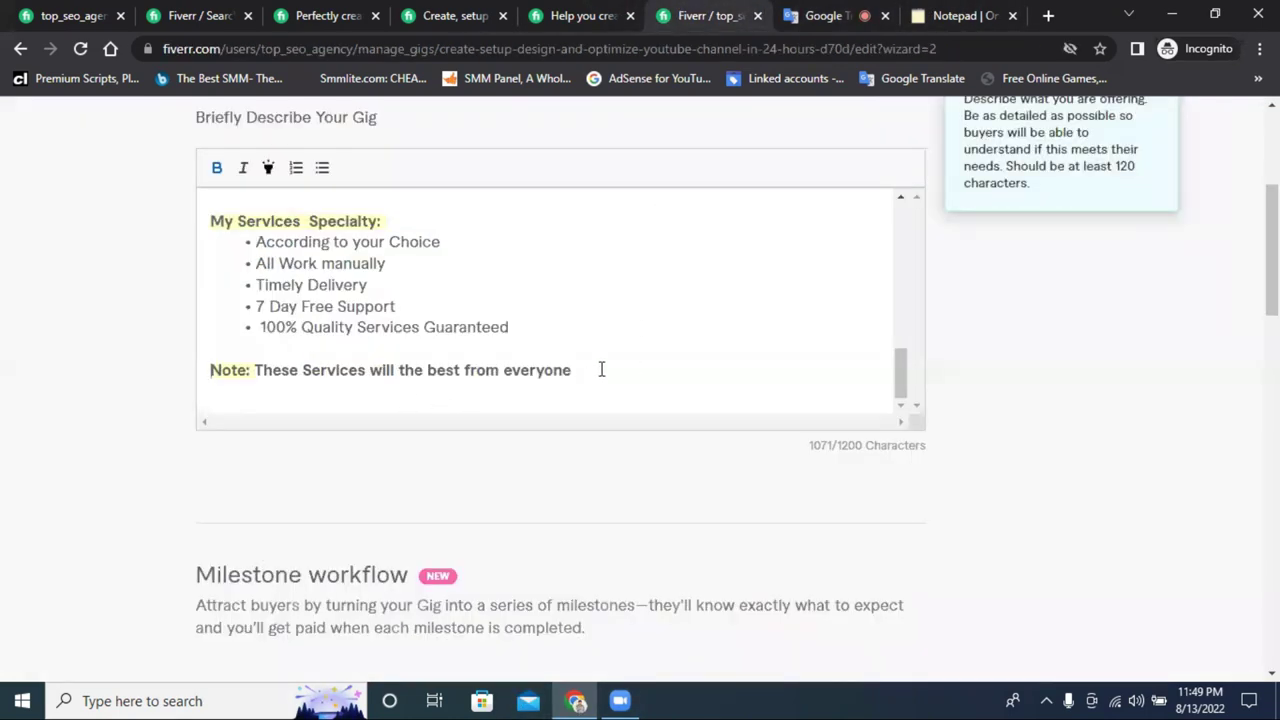
pyautogui.press('Return')
pyautogui.hotkey('ctrl', 'v')
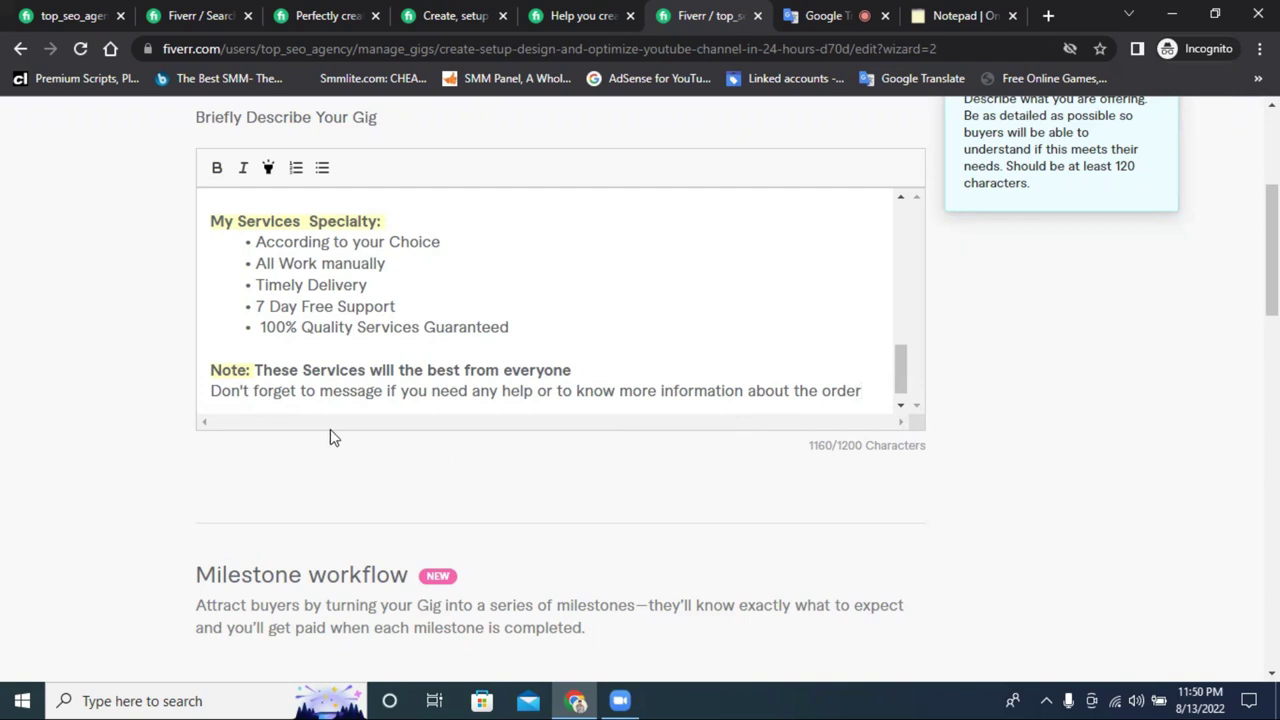
# Replace "Don't forget" at the start of the pasted sentence with "Be sure"
pyautogui.moveTo(296, 391); pyautogui.dragTo(18, 398)
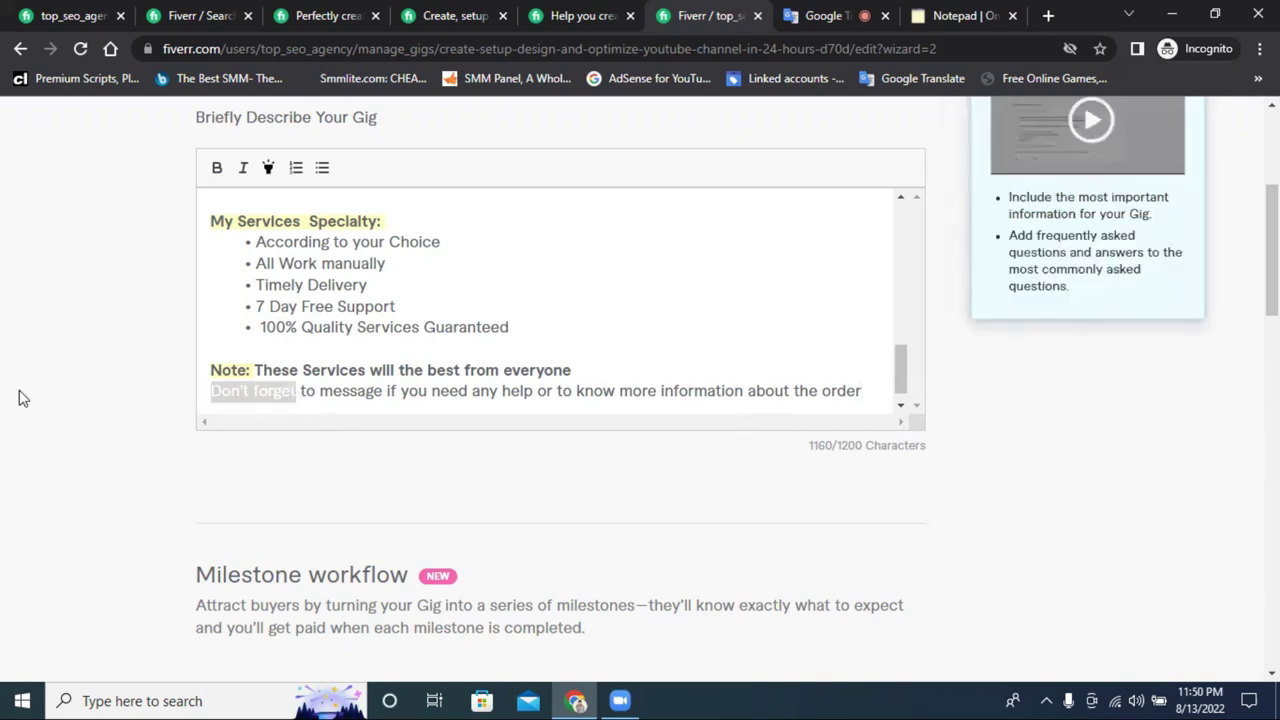
pyautogui.write('be su')
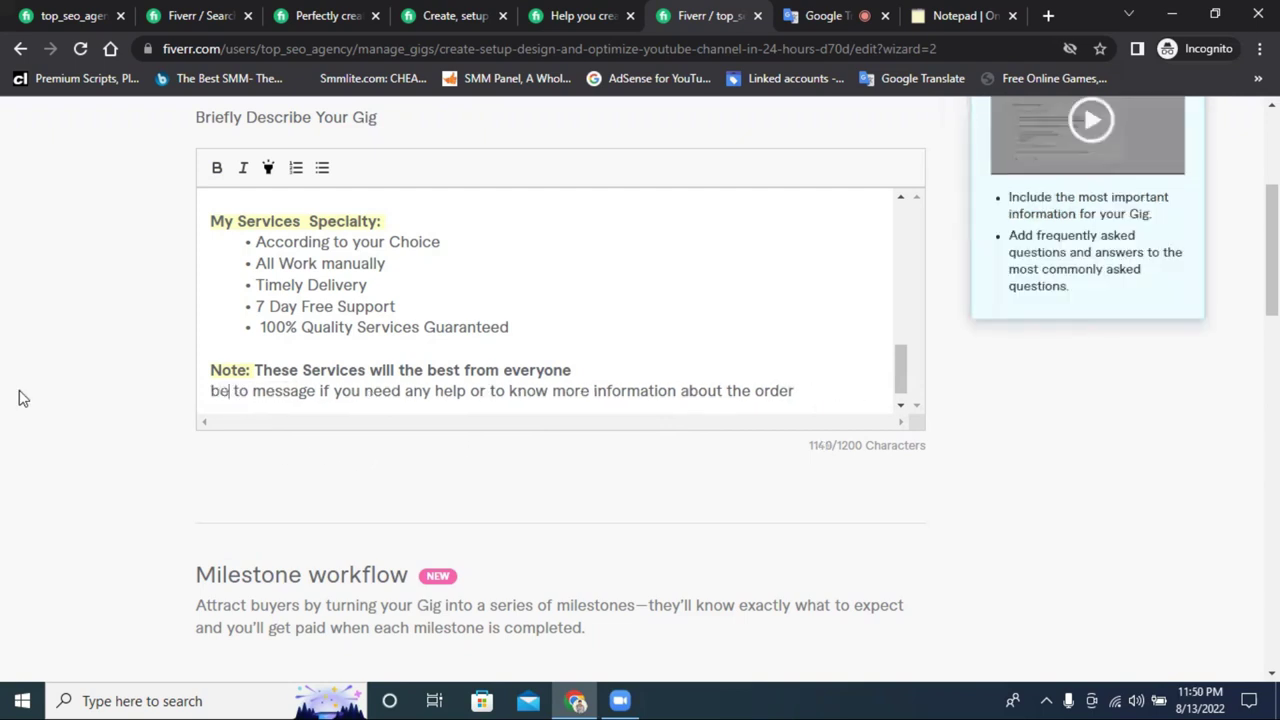
pyautogui.write('re')
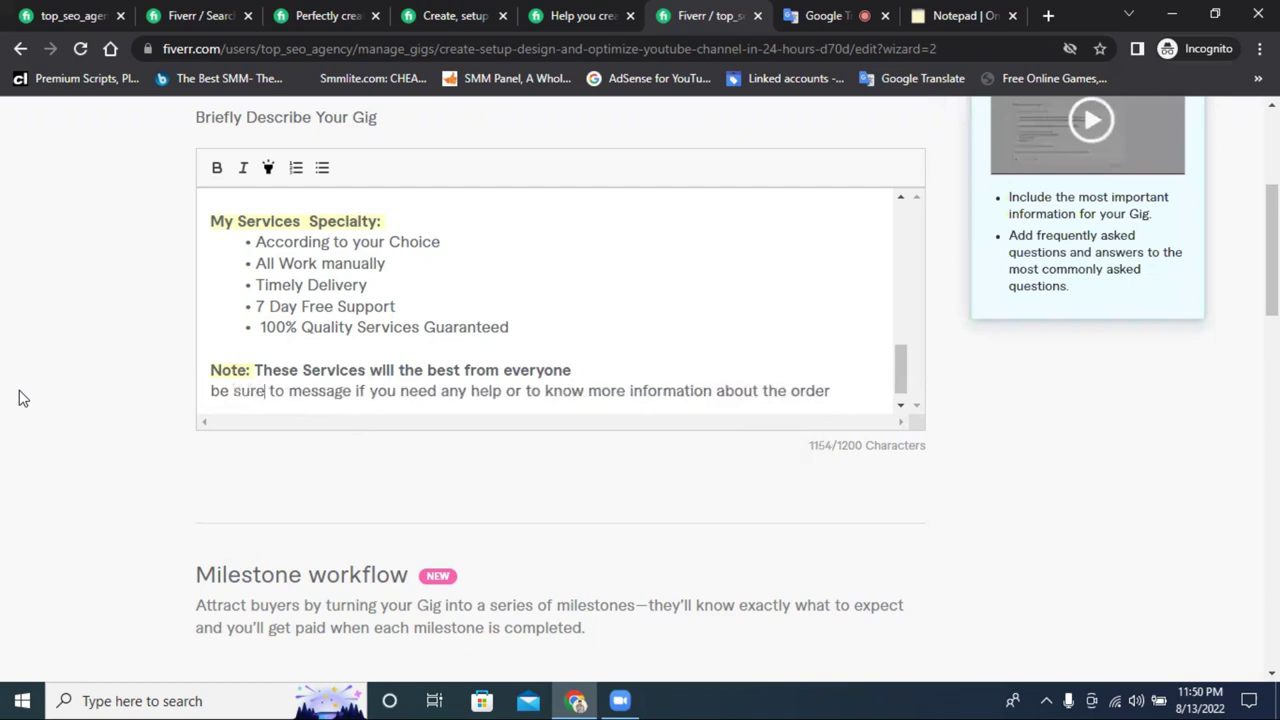
pyautogui.press('BackSpace')
pyautogui.click(212, 391)
pyautogui.press('Delete')
pyautogui.write('B')
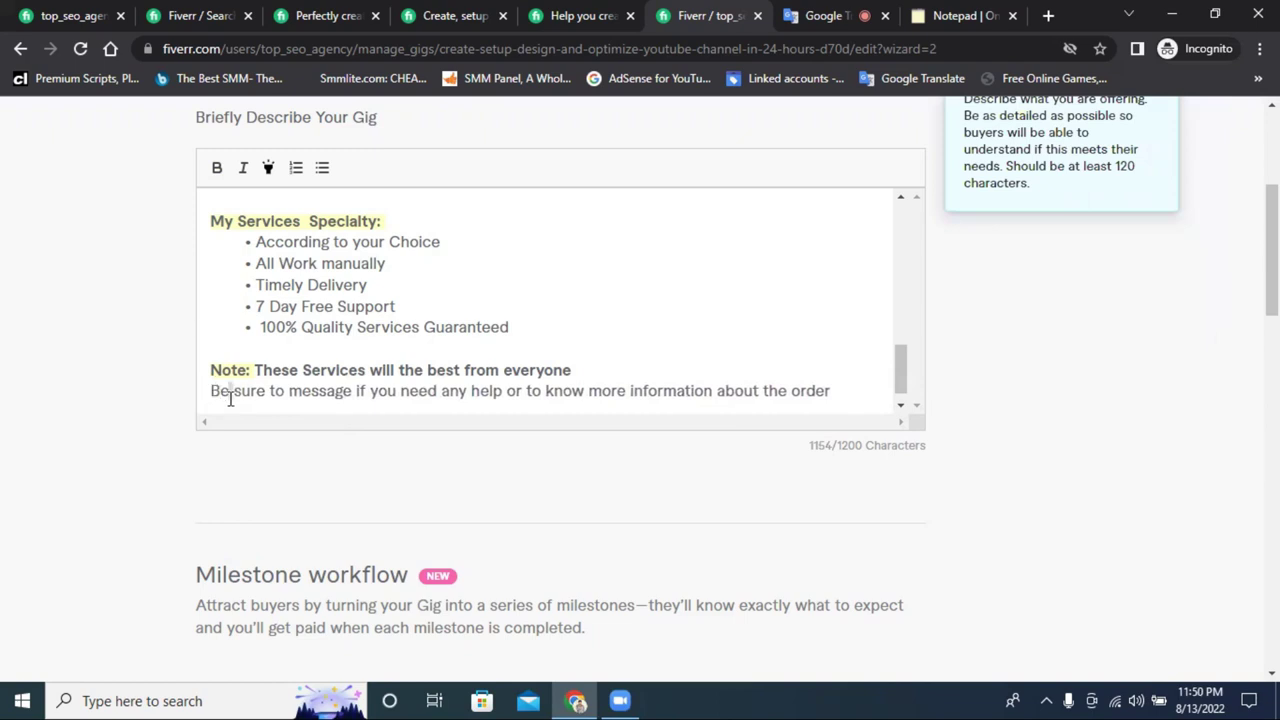
# Copy the reworded "Be sure to message" sentence into Google Translate and check its Bengali translation
pyautogui.tripleClick(230, 398)
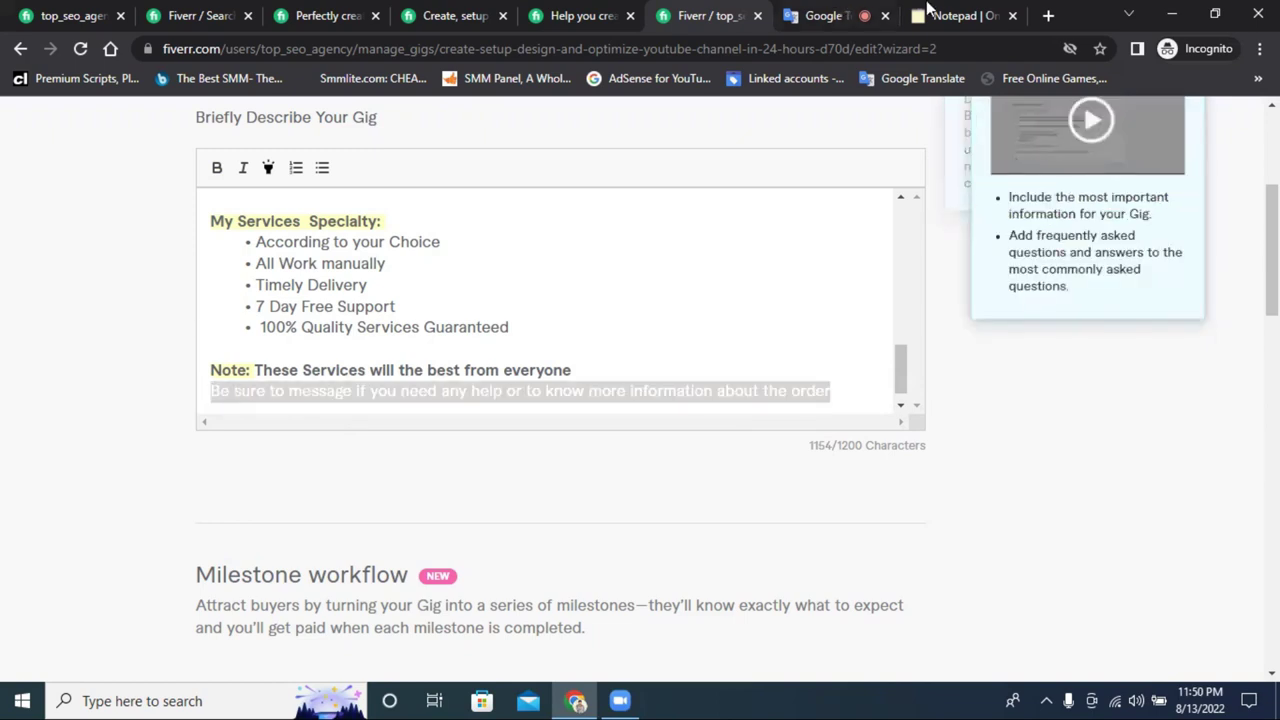
pyautogui.click(825, 16)
pyautogui.hotkey('ctrl', 'a')
pyautogui.press('BackSpace')
pyautogui.hotkey('ctrl', 'v')
pyautogui.tripleClick(780, 322)
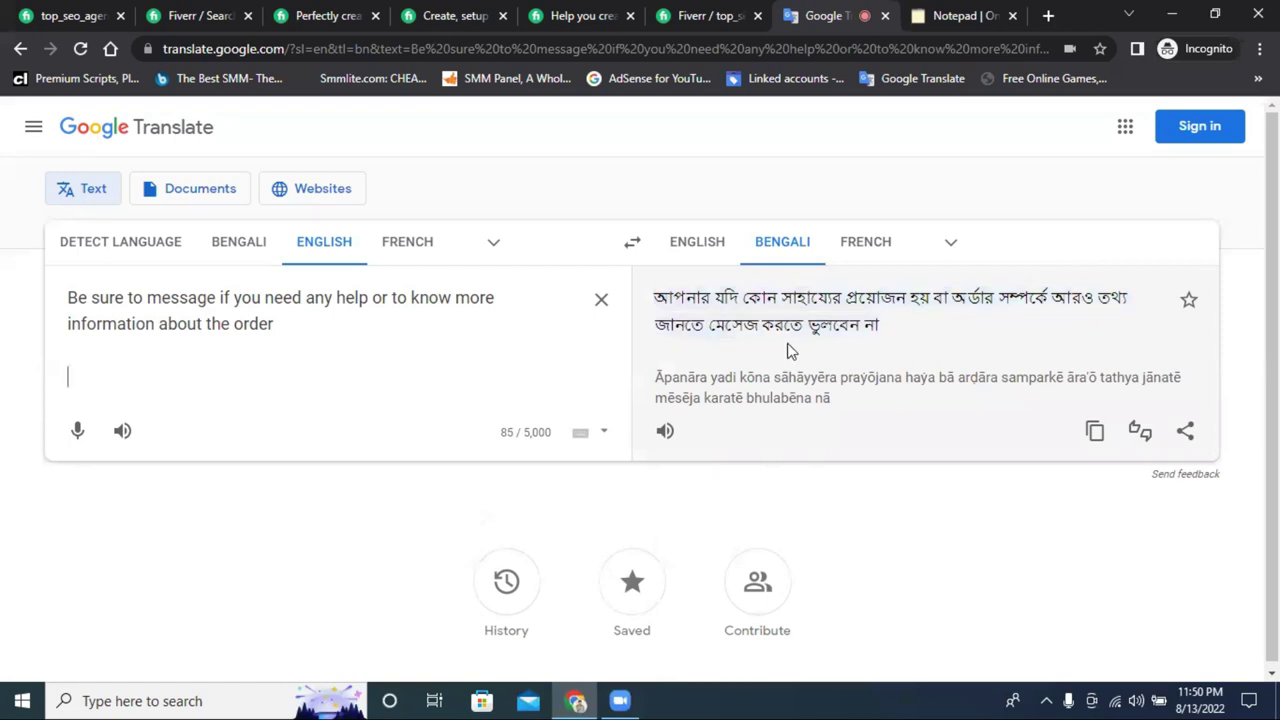
# Return to the Fiverr gig description and make the "Be sure to message" sentence bold
pyautogui.click(700, 15)
pyautogui.scroll(1, 479, 348)
pyautogui.scroll(-1, 479, 348)
pyautogui.tripleClick(640, 374)
pyautogui.moveTo(837, 371); pyautogui.dragTo(200, 373)
pyautogui.click(216, 168)
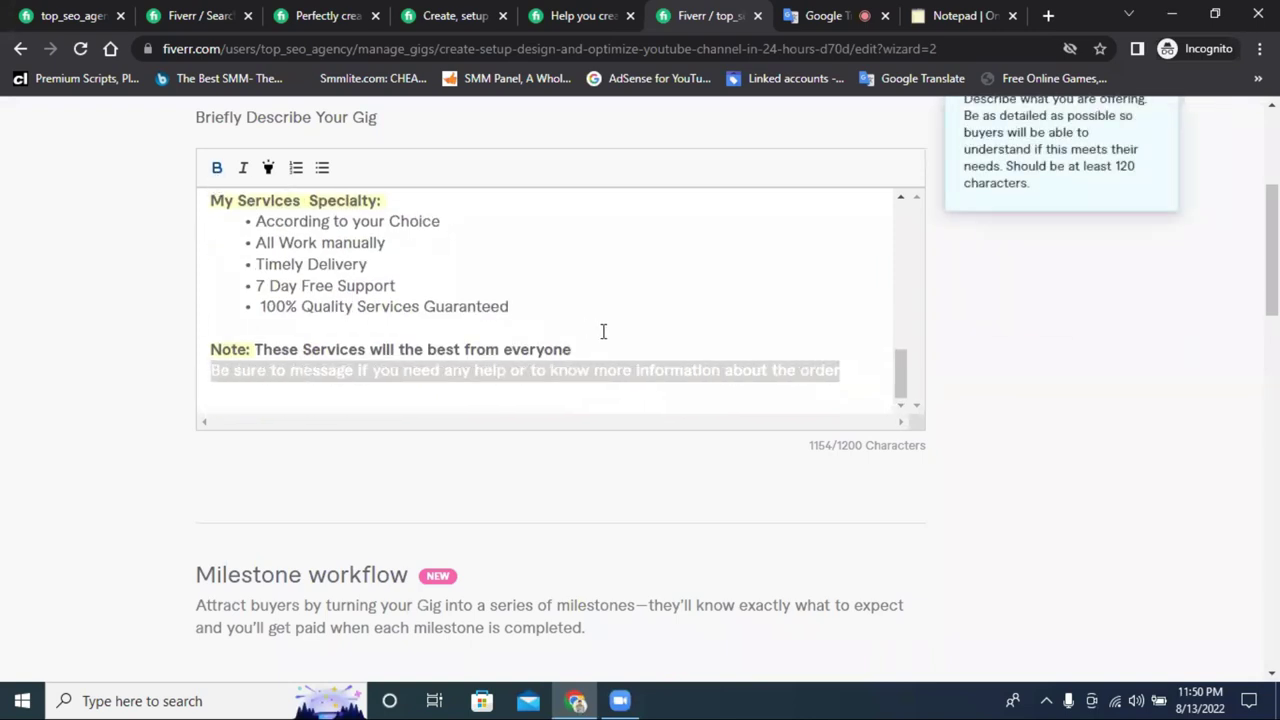
pyautogui.click(856, 380)
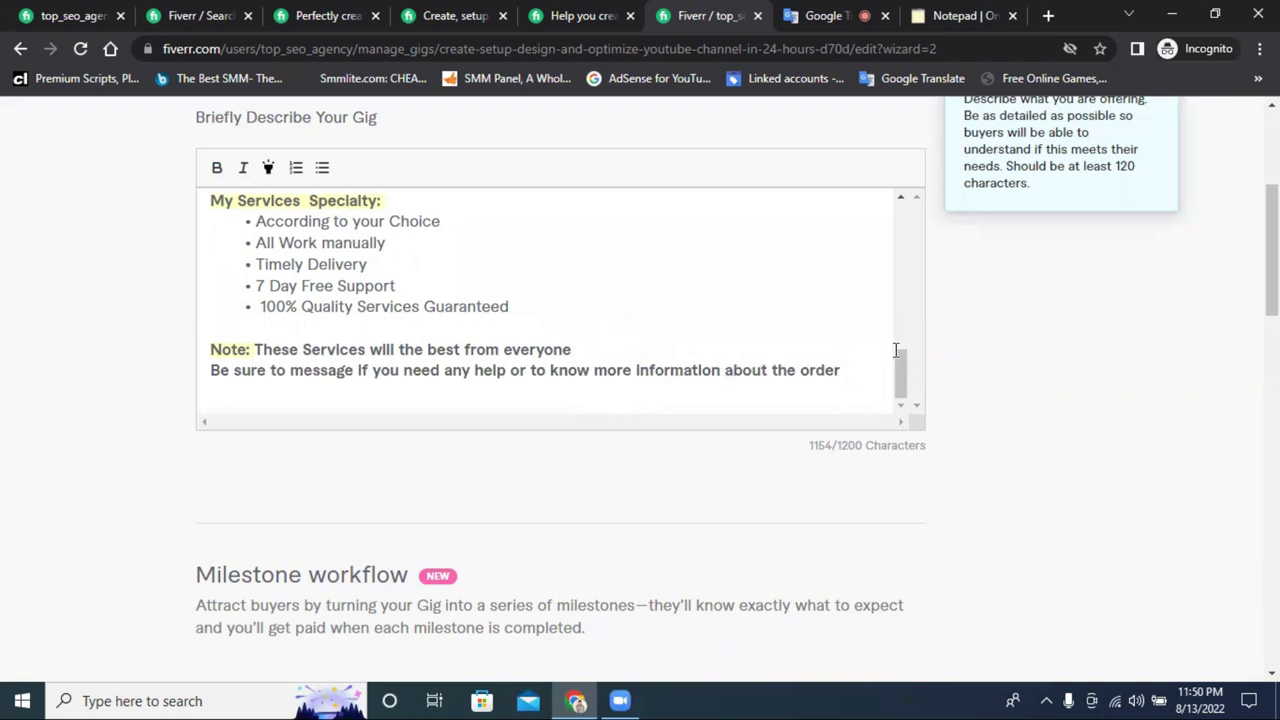
# Copy the entire gig description and paste it into the online notepad as a backup
pyautogui.moveTo(848, 370); pyautogui.dragTo(214, 219)
pyautogui.rightClick(303, 228)
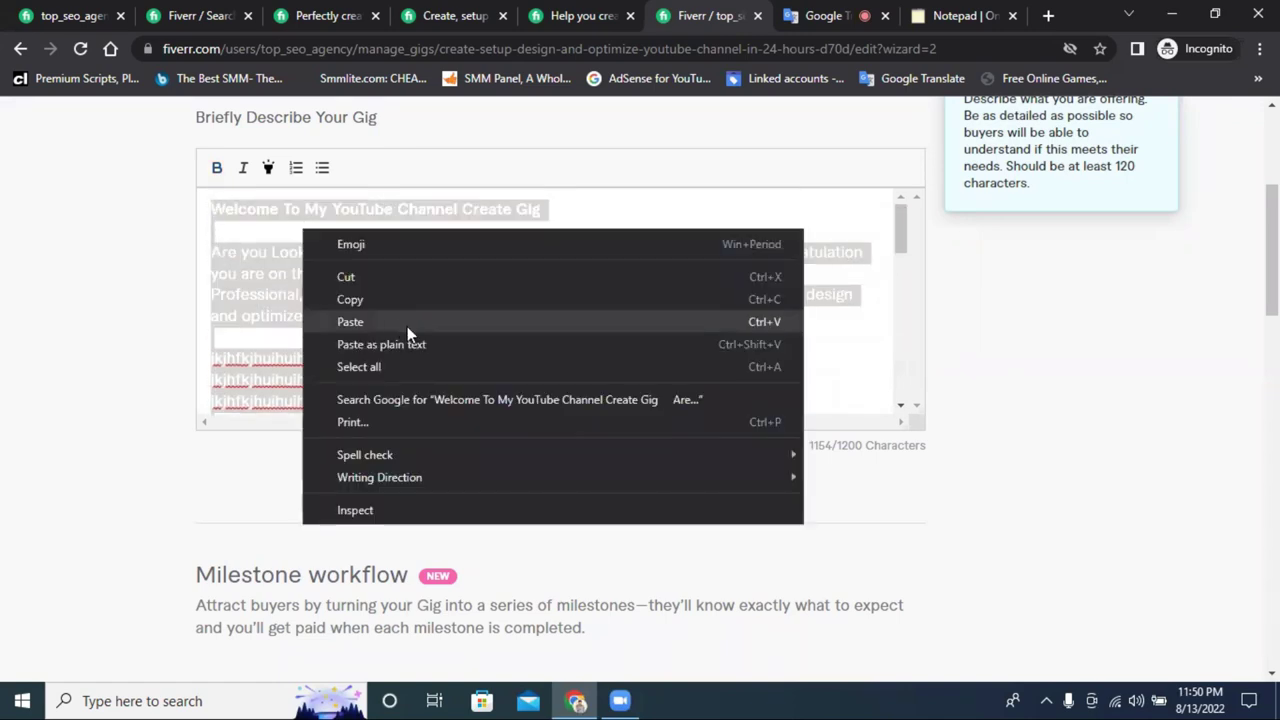
pyautogui.click(416, 296)
pyautogui.rightClick(422, 267)
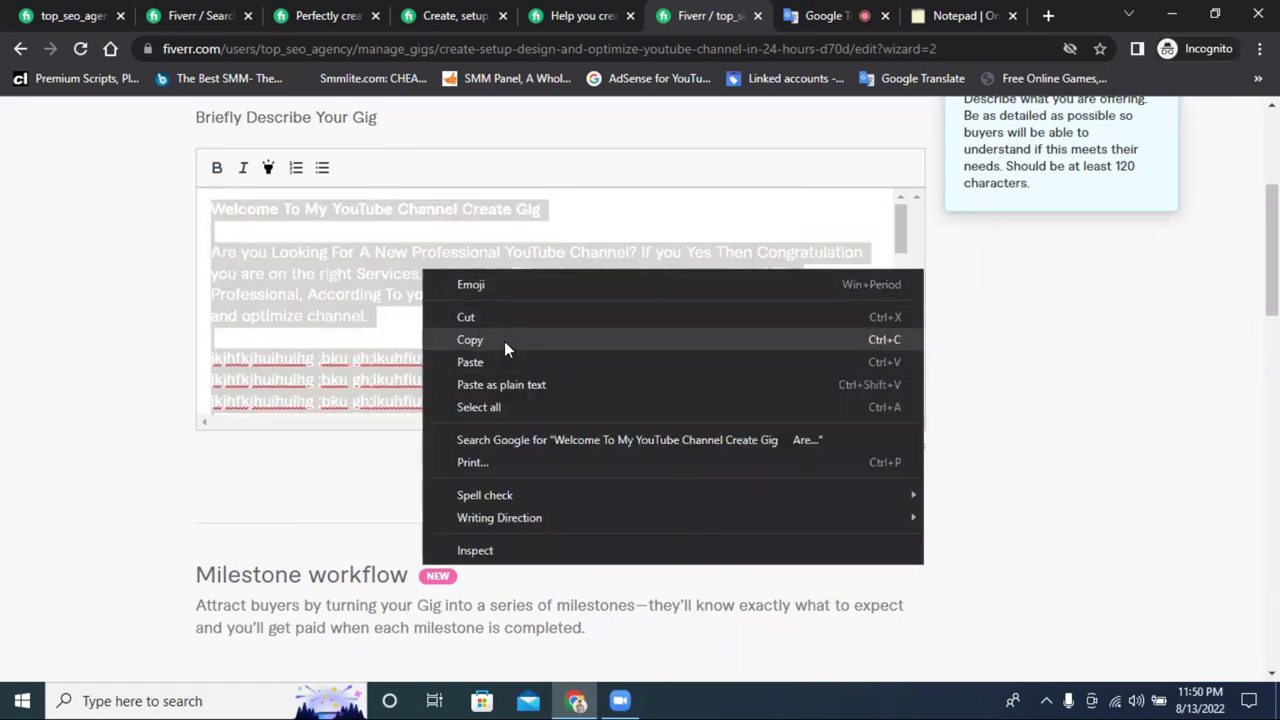
pyautogui.click(504, 341)
pyautogui.click(940, 15)
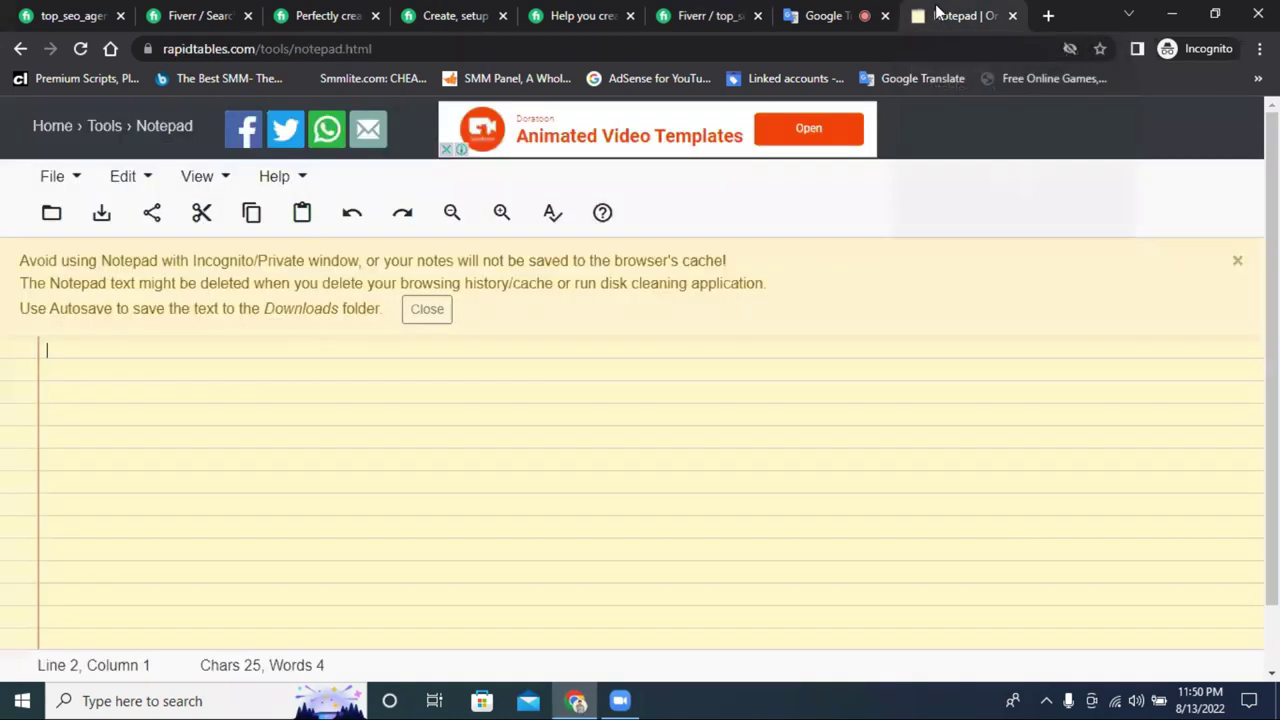
pyautogui.click(840, 12)
pyautogui.click(602, 297)
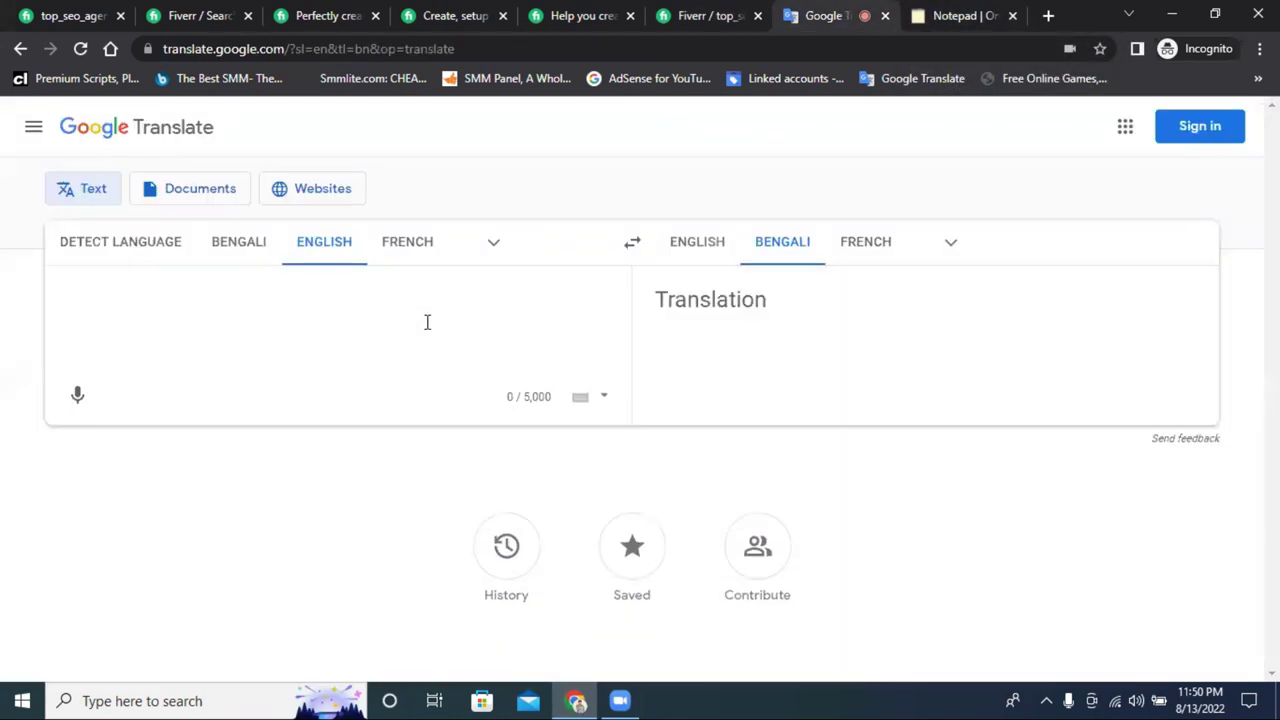
pyautogui.hotkey('ctrl', 'v')
pyautogui.click(990, 15)
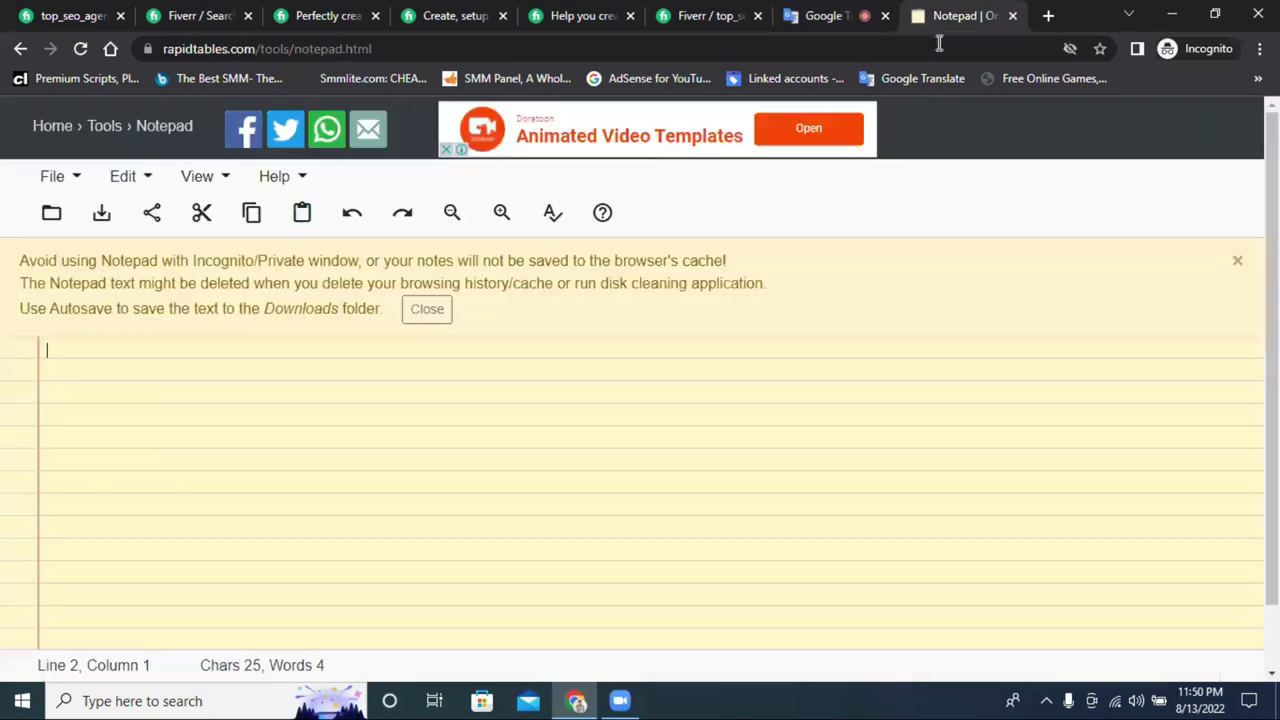
pyautogui.hotkey('ctrl', 'v')
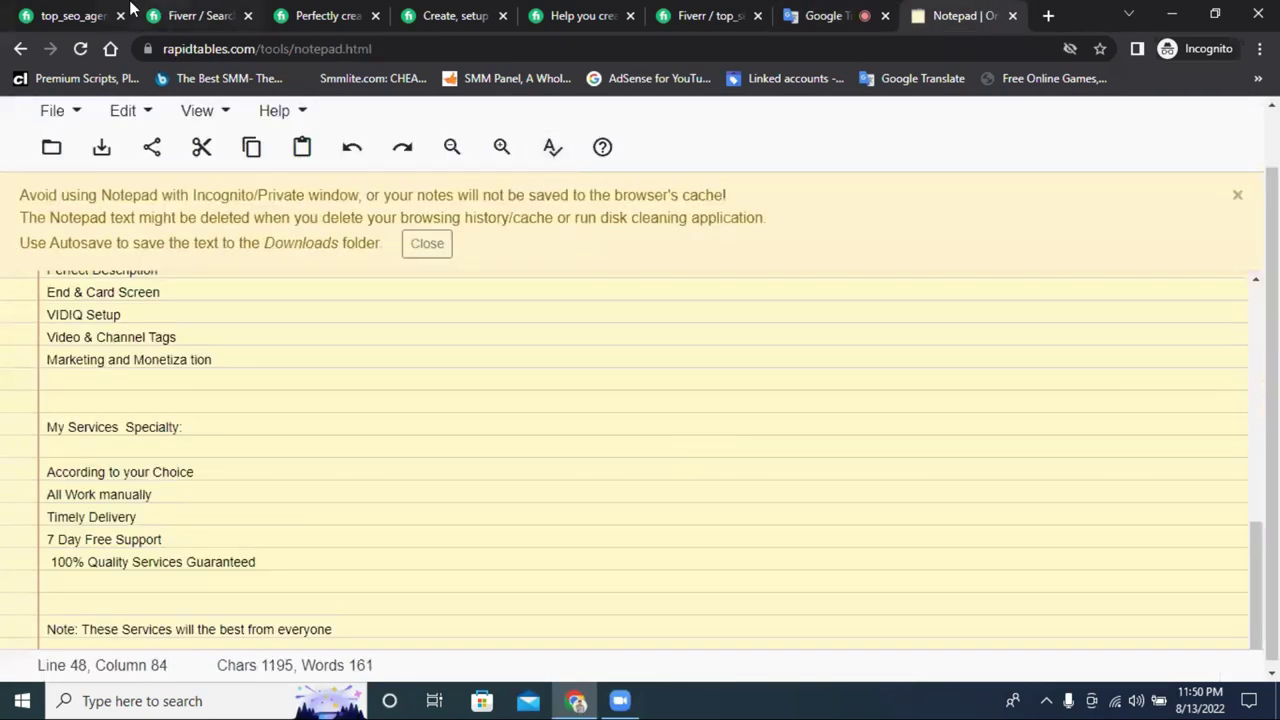
# Return to the Fiverr gig, try to save and continue, and read the error below the description
pyautogui.click(700, 15)
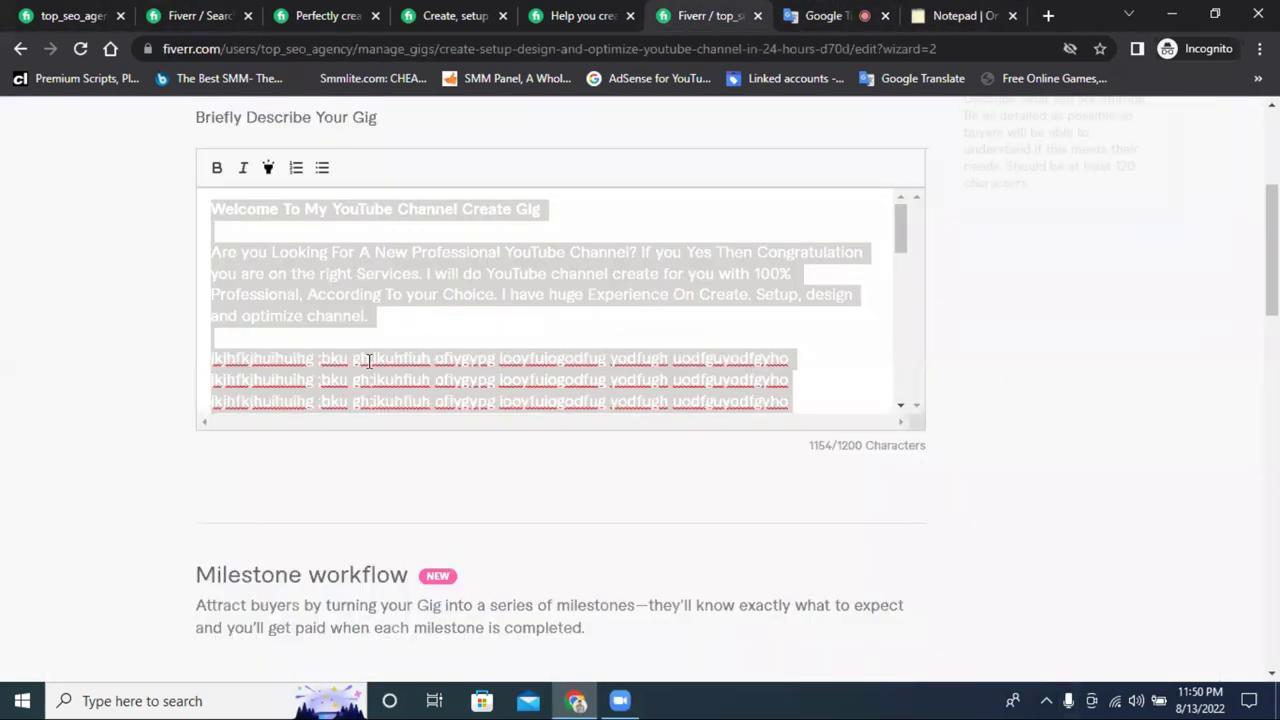
pyautogui.scroll(-10, 366, 363)
pyautogui.scroll(-4, 836, 503)
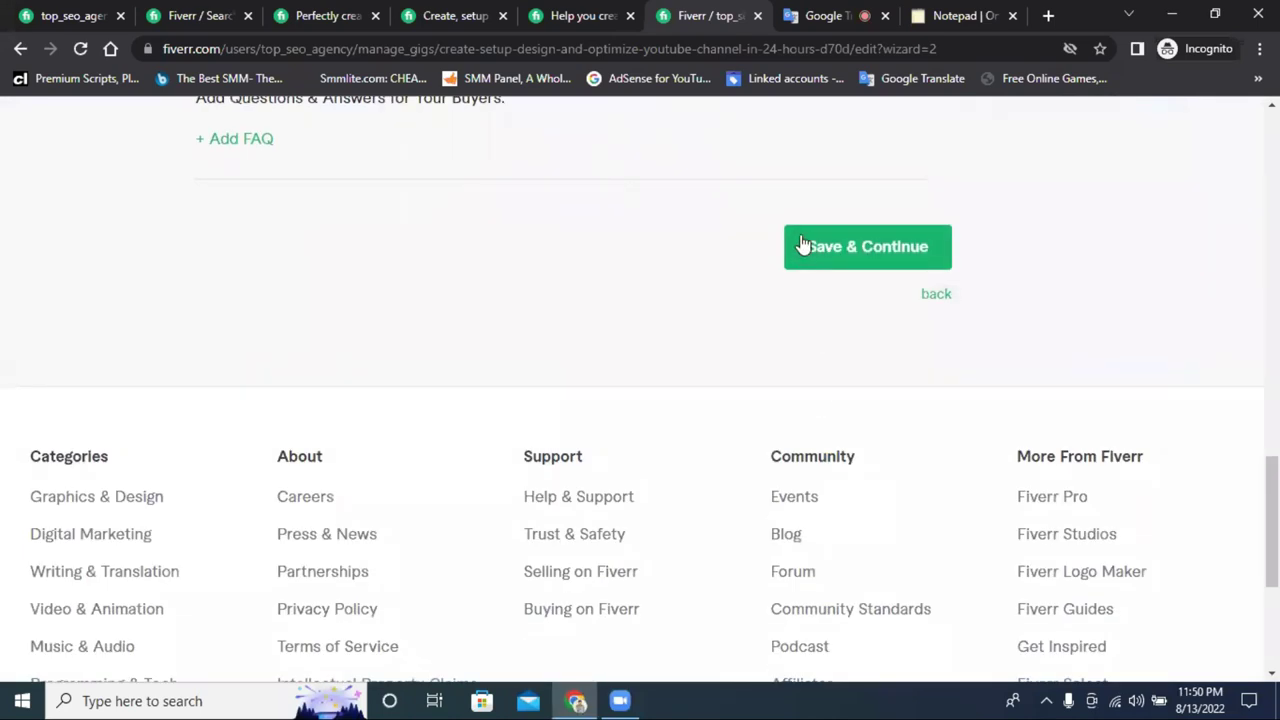
pyautogui.click(805, 247)
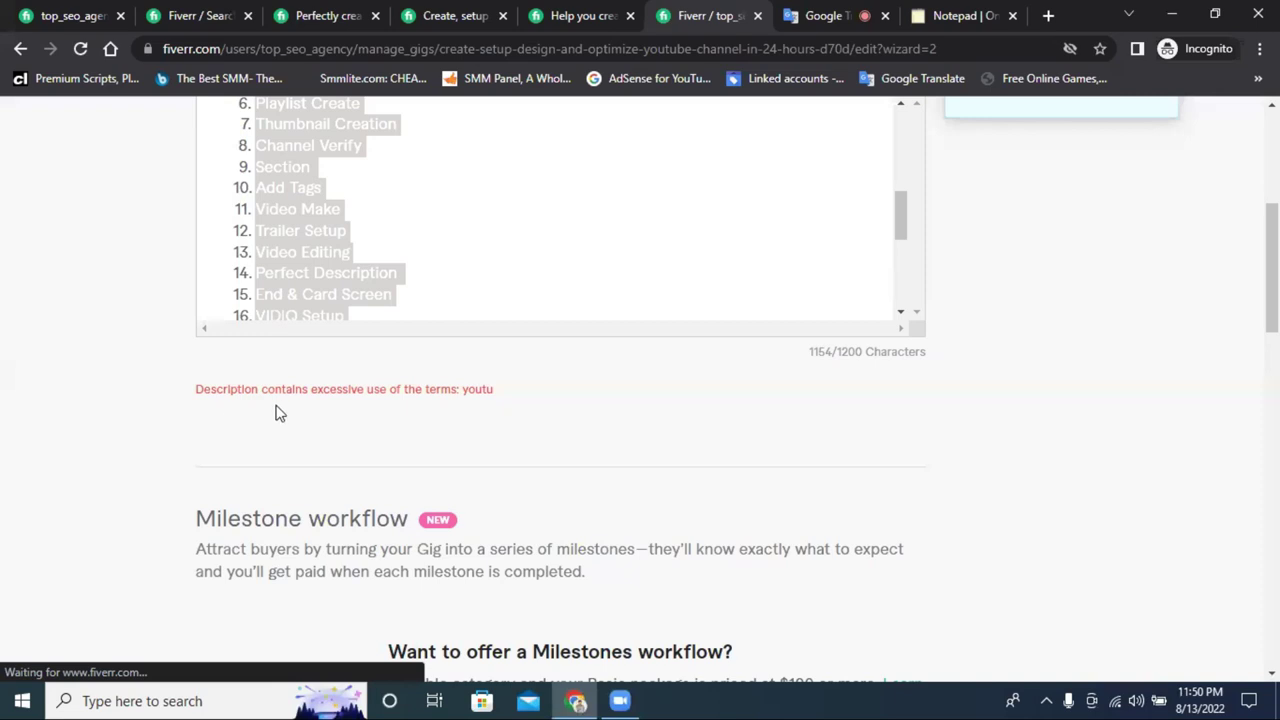
pyautogui.tripleClick(478, 390)
pyautogui.click(475, 407)
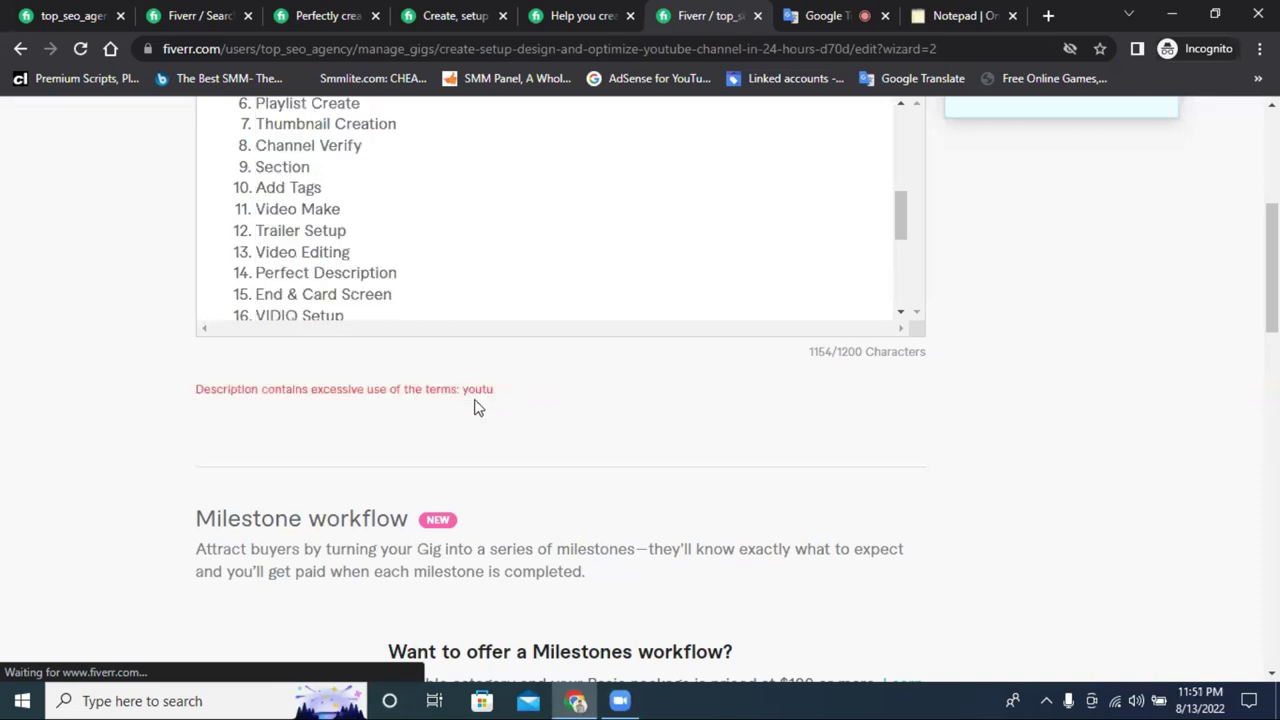
pyautogui.moveTo(372, 391); pyautogui.dragTo(400, 391)
# Replace "YouTube" with "YT" in the first item of the Services Description list
pyautogui.scroll(1, 617, 403)
pyautogui.scroll(3, 617, 403)
pyautogui.scroll(5, 583, 449)
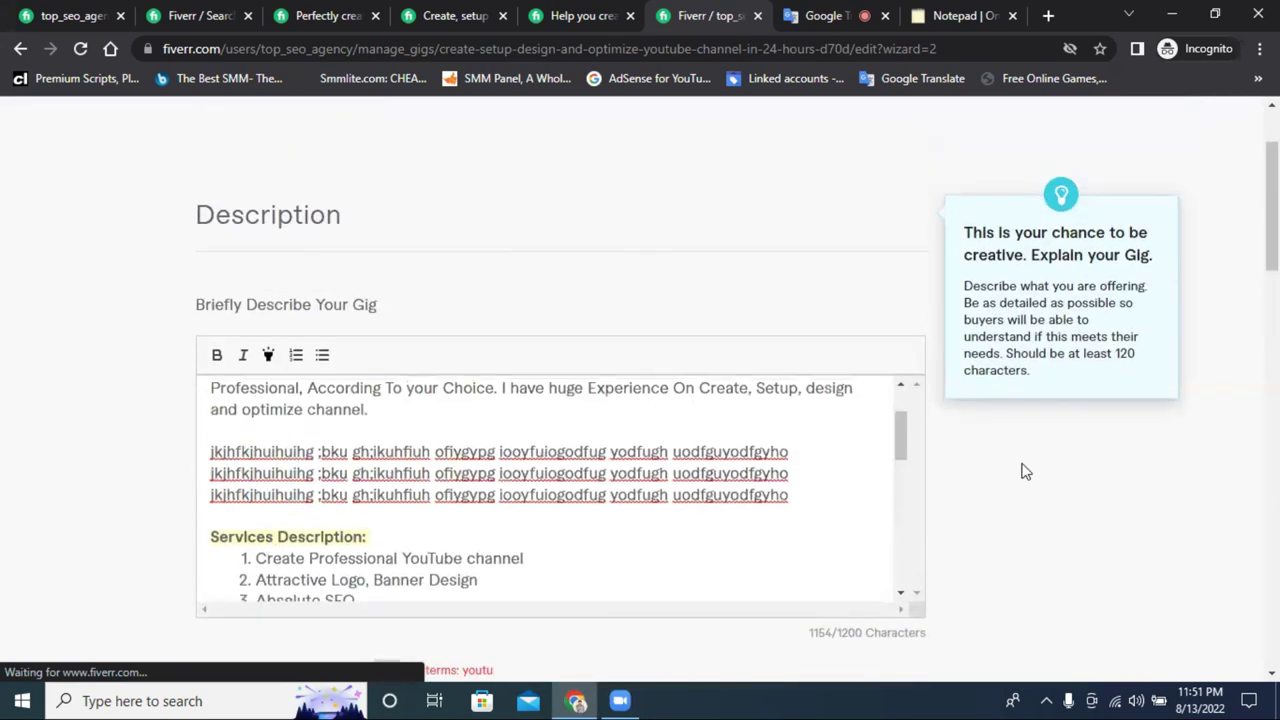
pyautogui.scroll(1, 1097, 512)
pyautogui.scroll(-2, 1000, 450)
pyautogui.scroll(2, 790, 408)
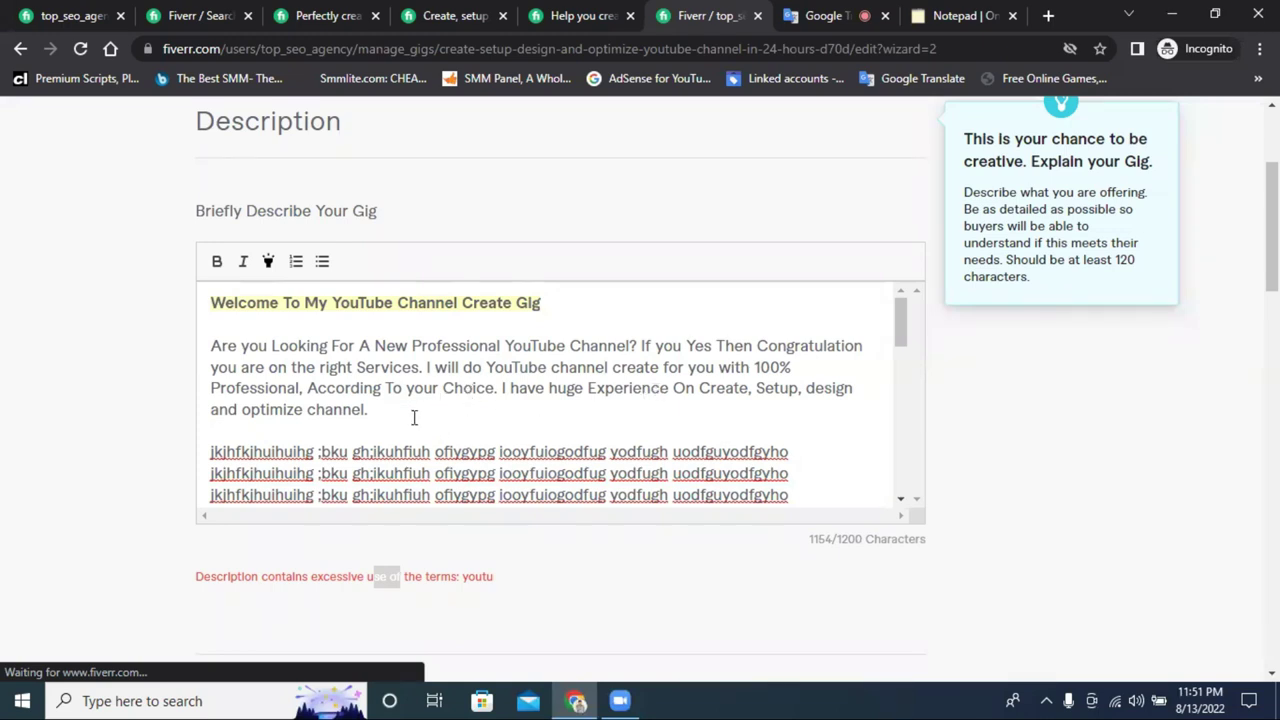
pyautogui.scroll(-3, 512, 410)
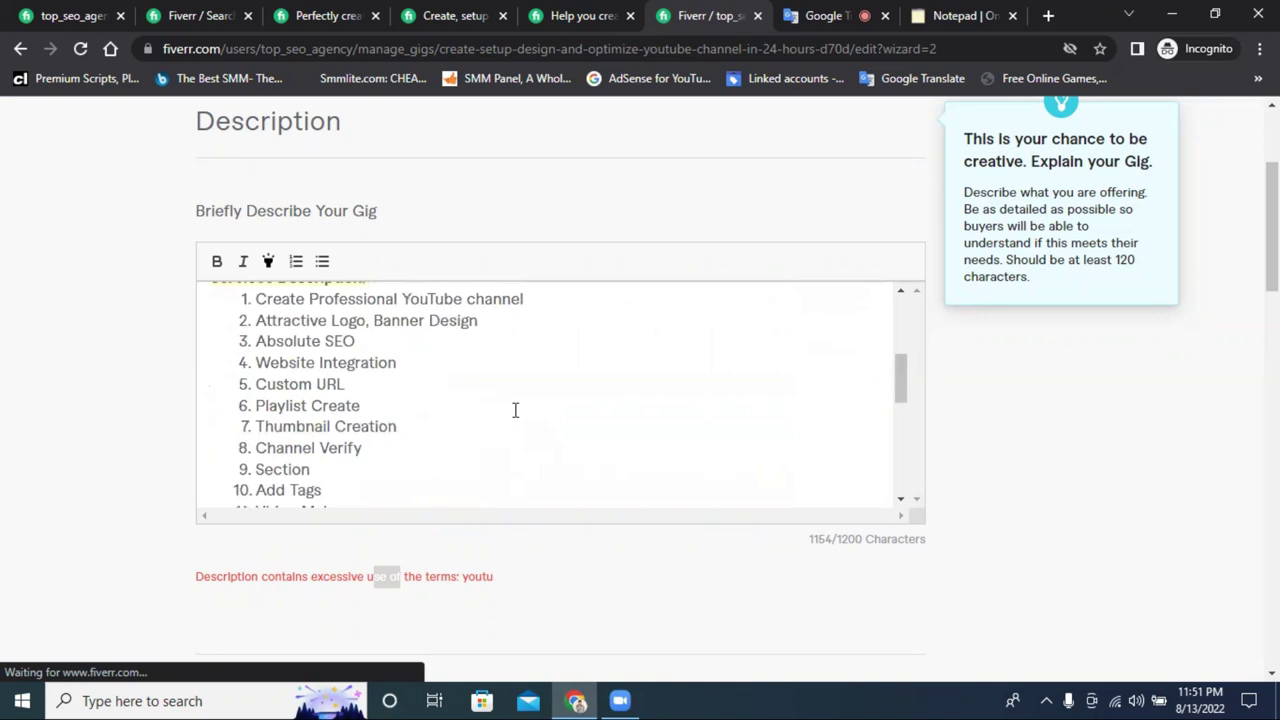
pyautogui.scroll(1, 447, 377)
pyautogui.moveTo(461, 371); pyautogui.dragTo(403, 371)
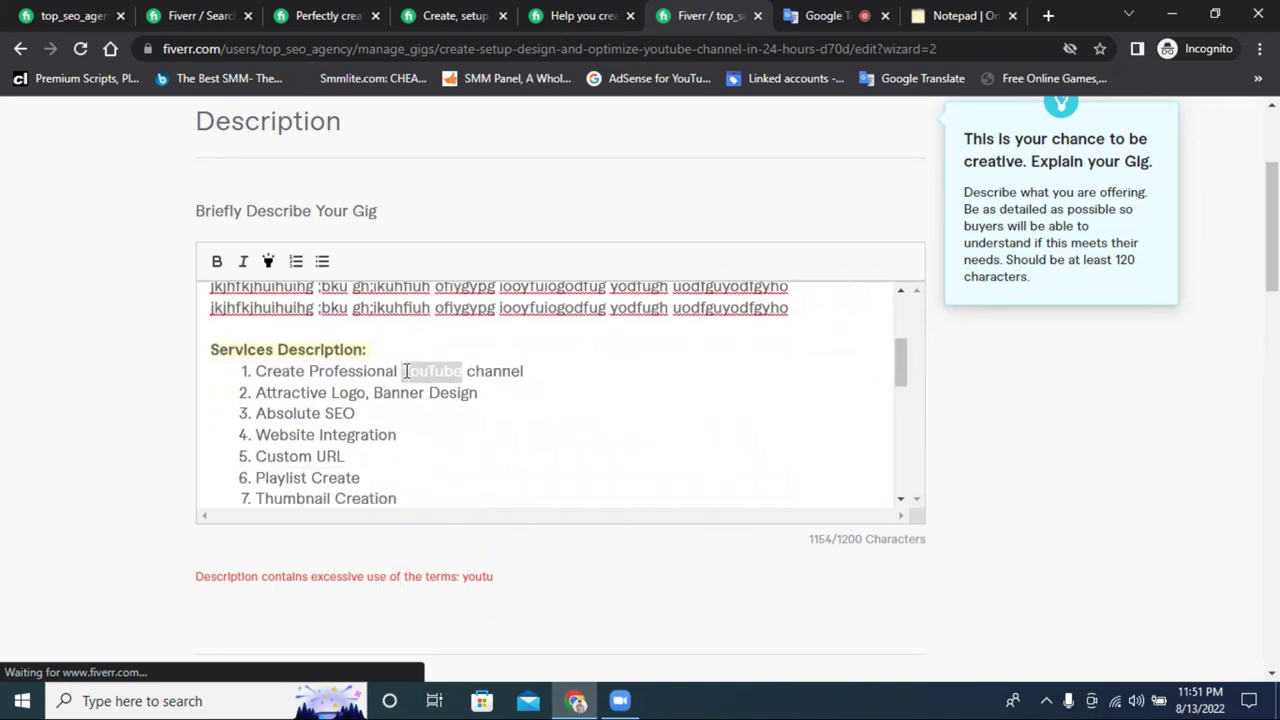
pyautogui.write('YT')
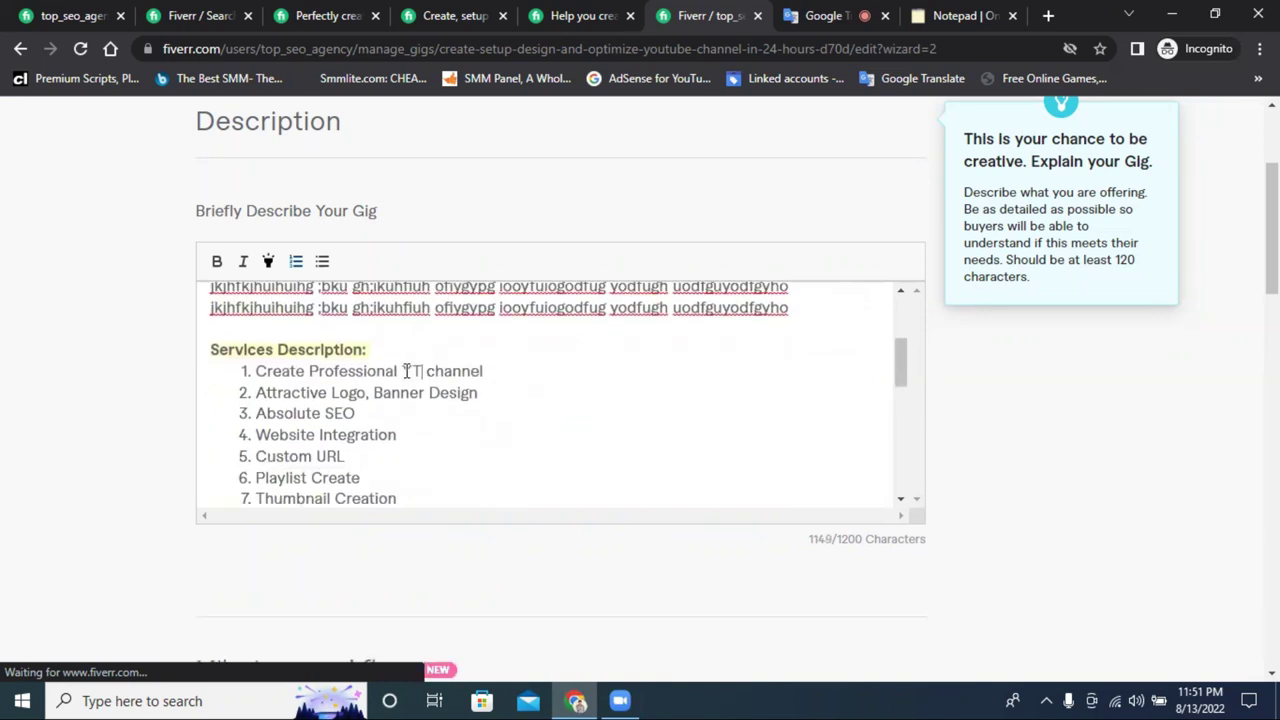
# Try to save the shortened description and continue
pyautogui.scroll(-3, 843, 388)
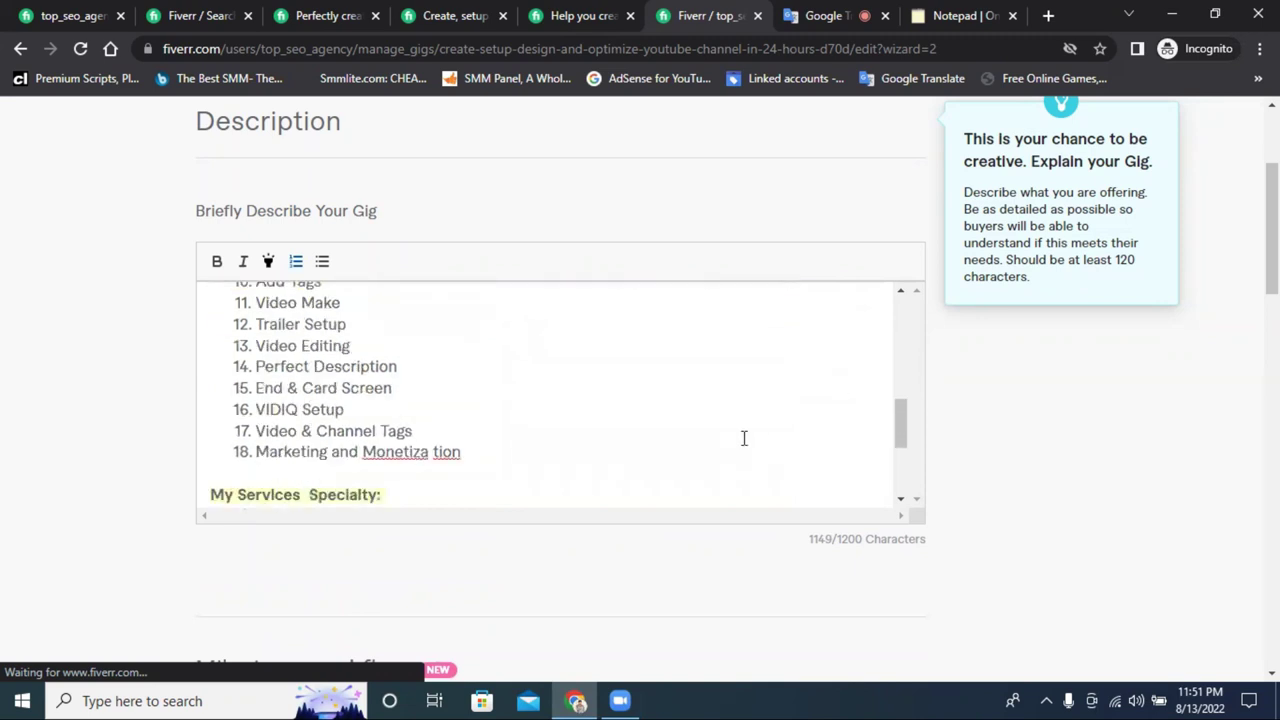
pyautogui.scroll(-8, 924, 479)
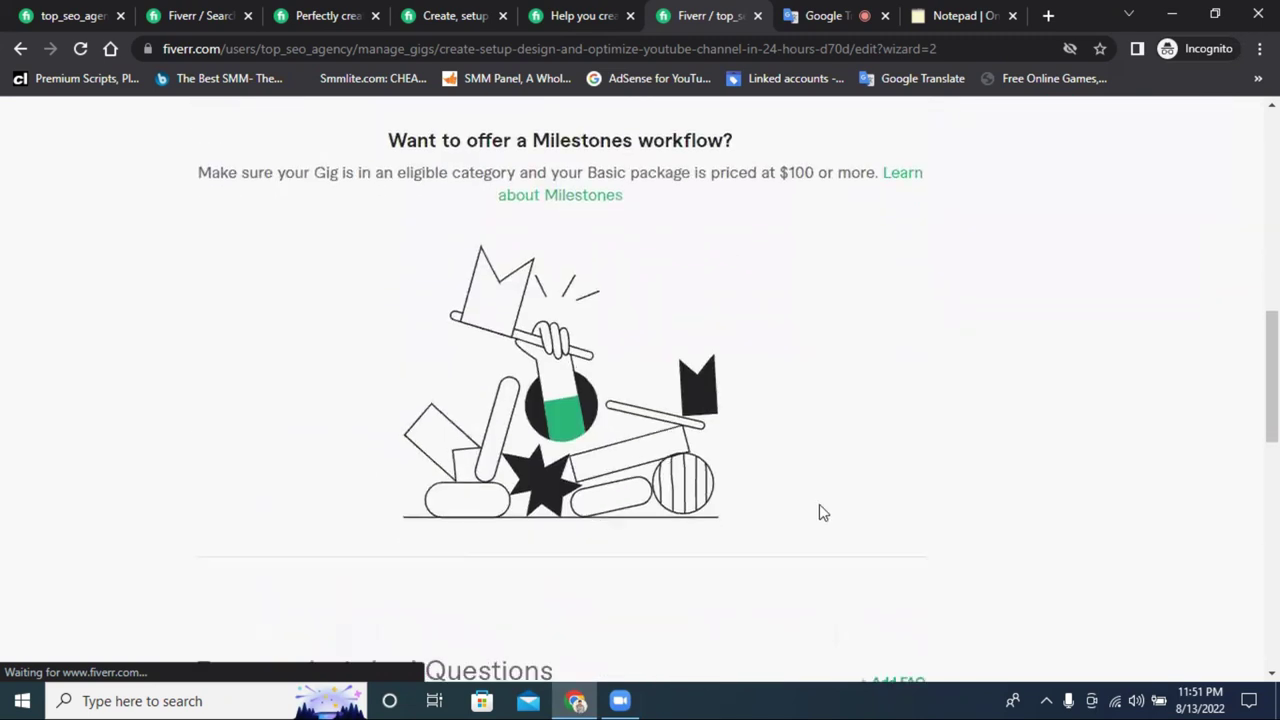
pyautogui.scroll(-1, 860, 520)
pyautogui.click(848, 530)
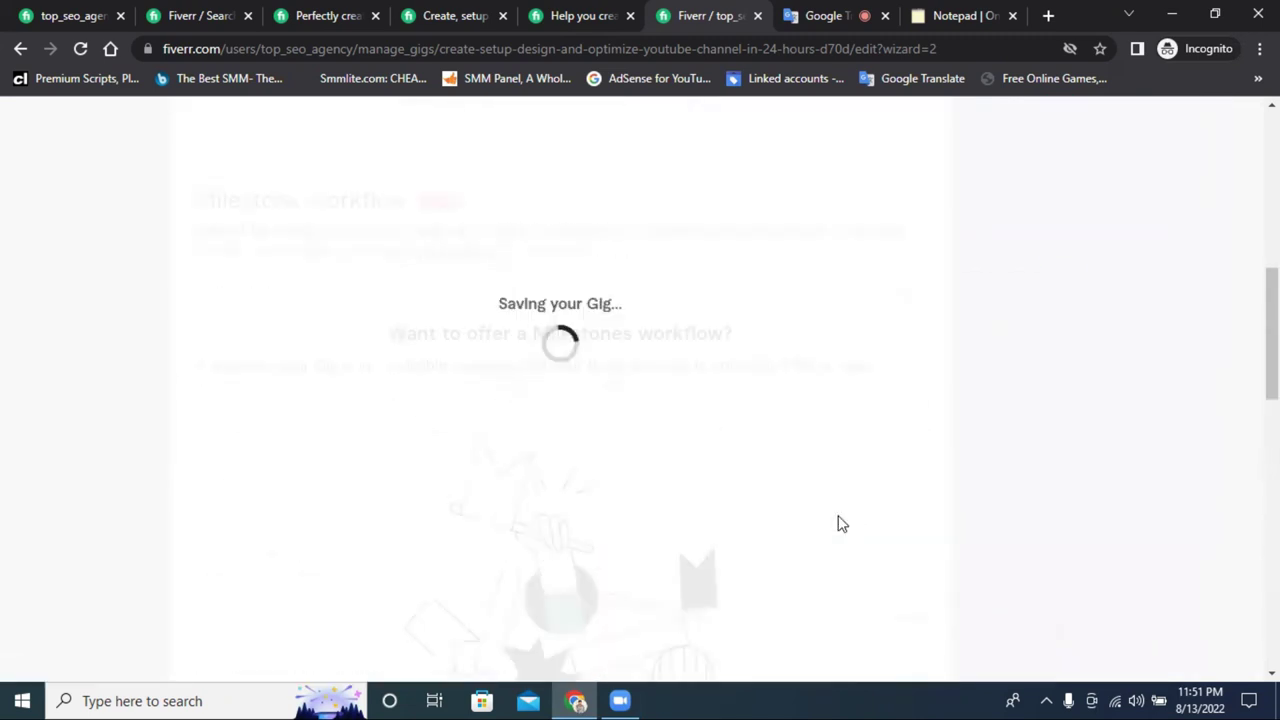
# Search the page for "YouTube" and check where the term occurs throughout the gig description
pyautogui.scroll(3, 843, 524)
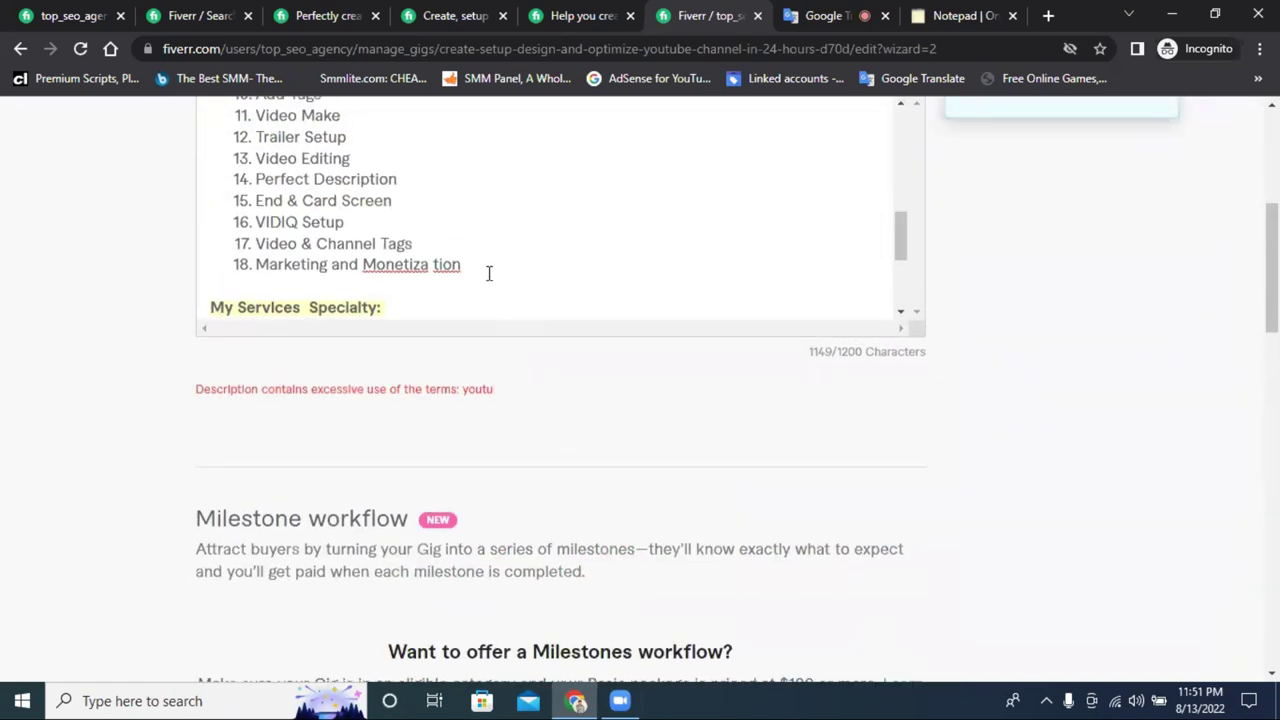
pyautogui.scroll(3, 489, 273)
pyautogui.scroll(2, 708, 371)
pyautogui.scroll(4, 629, 400)
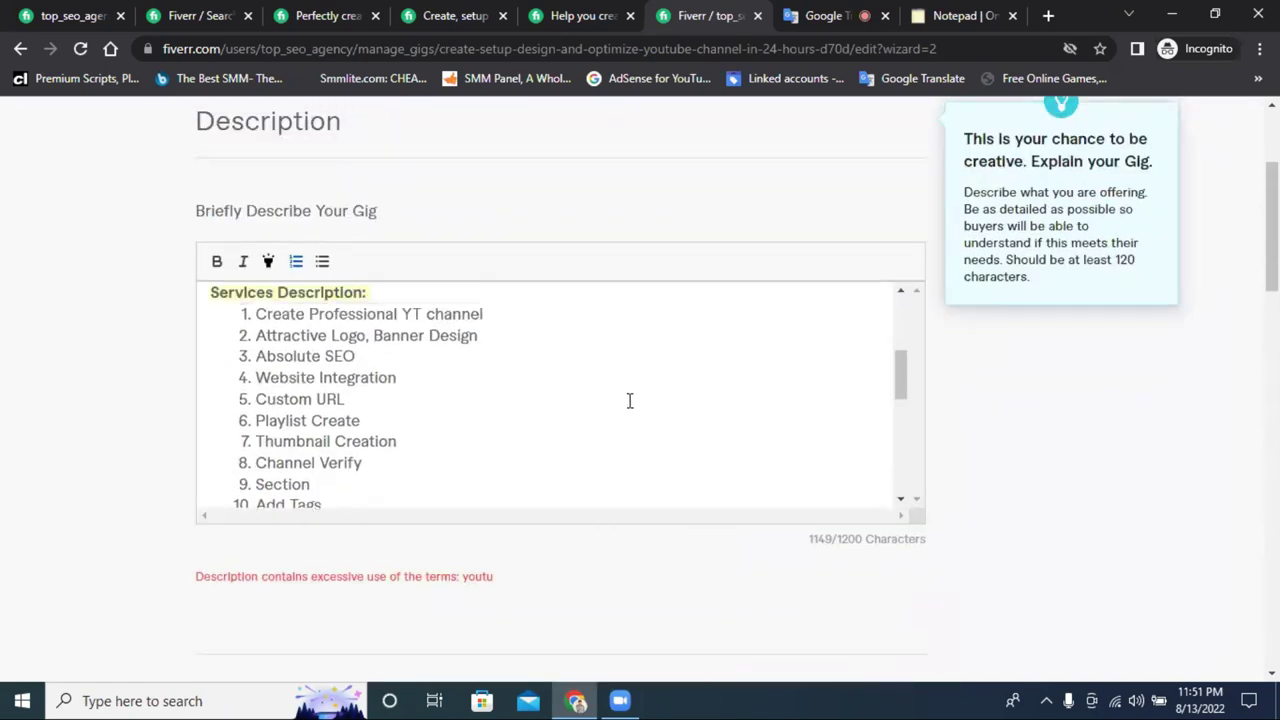
pyautogui.doubleClick(374, 302)
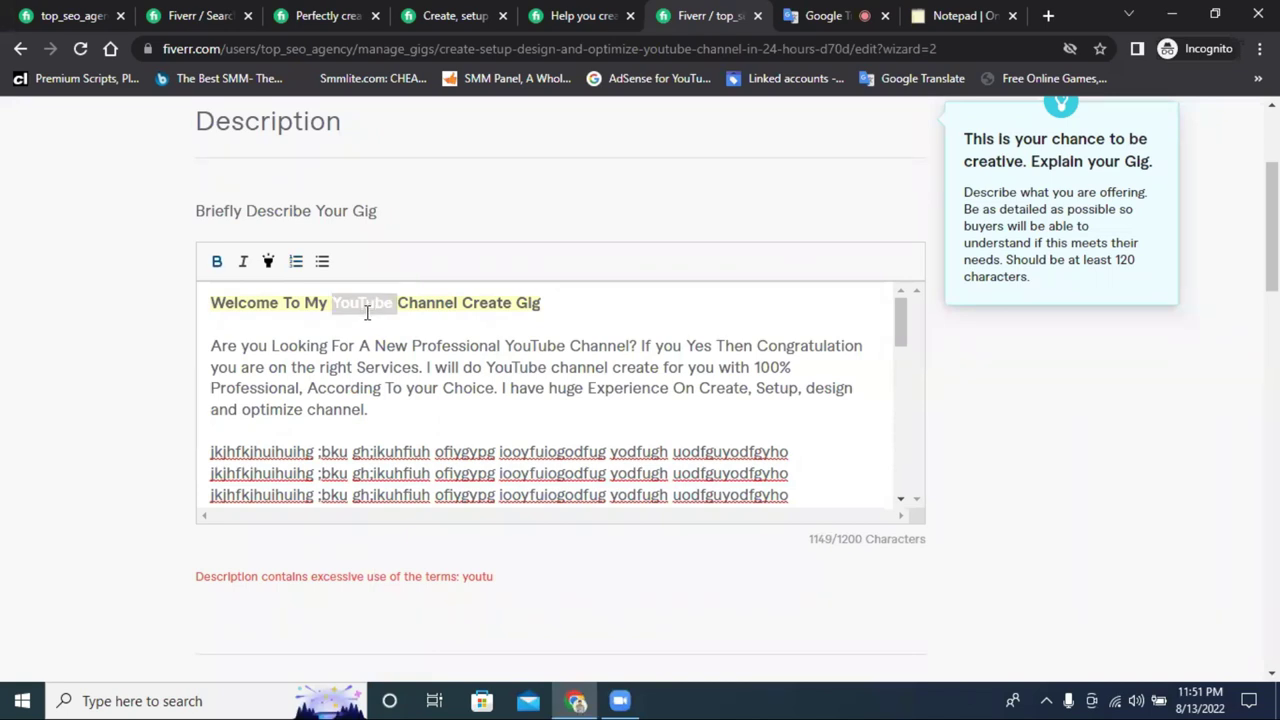
pyautogui.hotkey('ctrl', 'f')
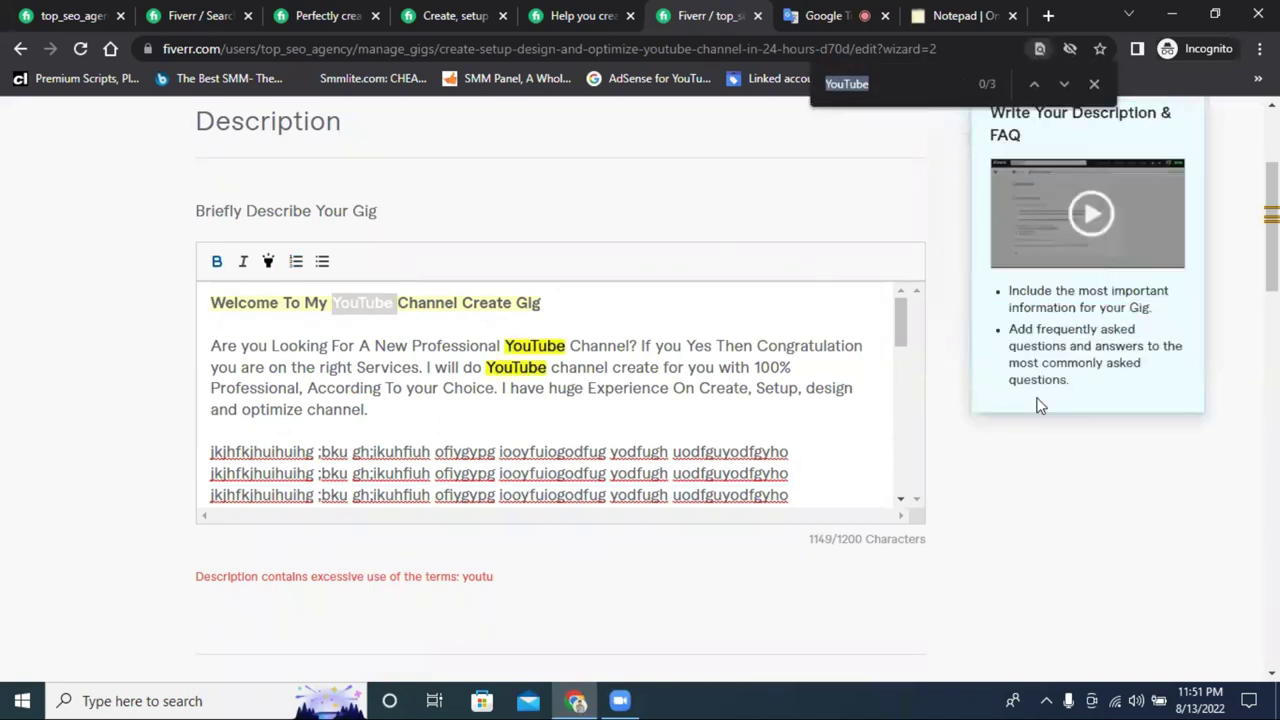
pyautogui.scroll(-10, 535, 357)
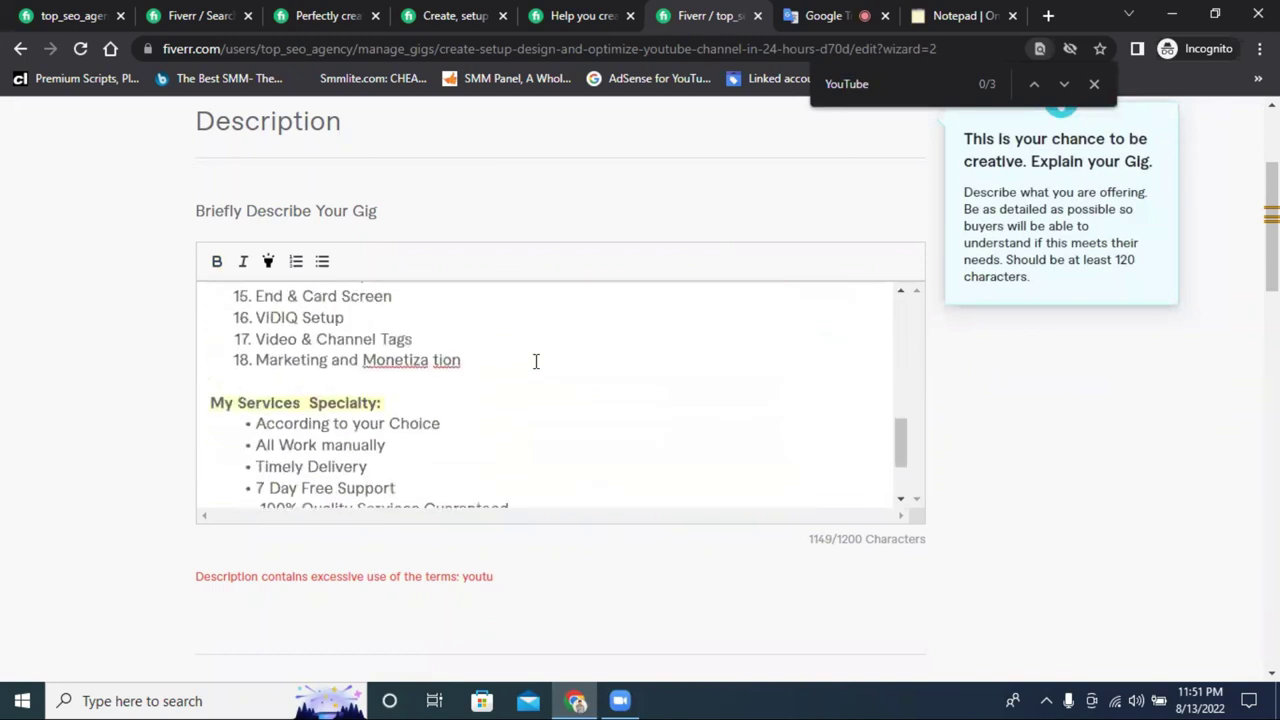
pyautogui.scroll(5, 545, 363)
pyautogui.scroll(5, 547, 365)
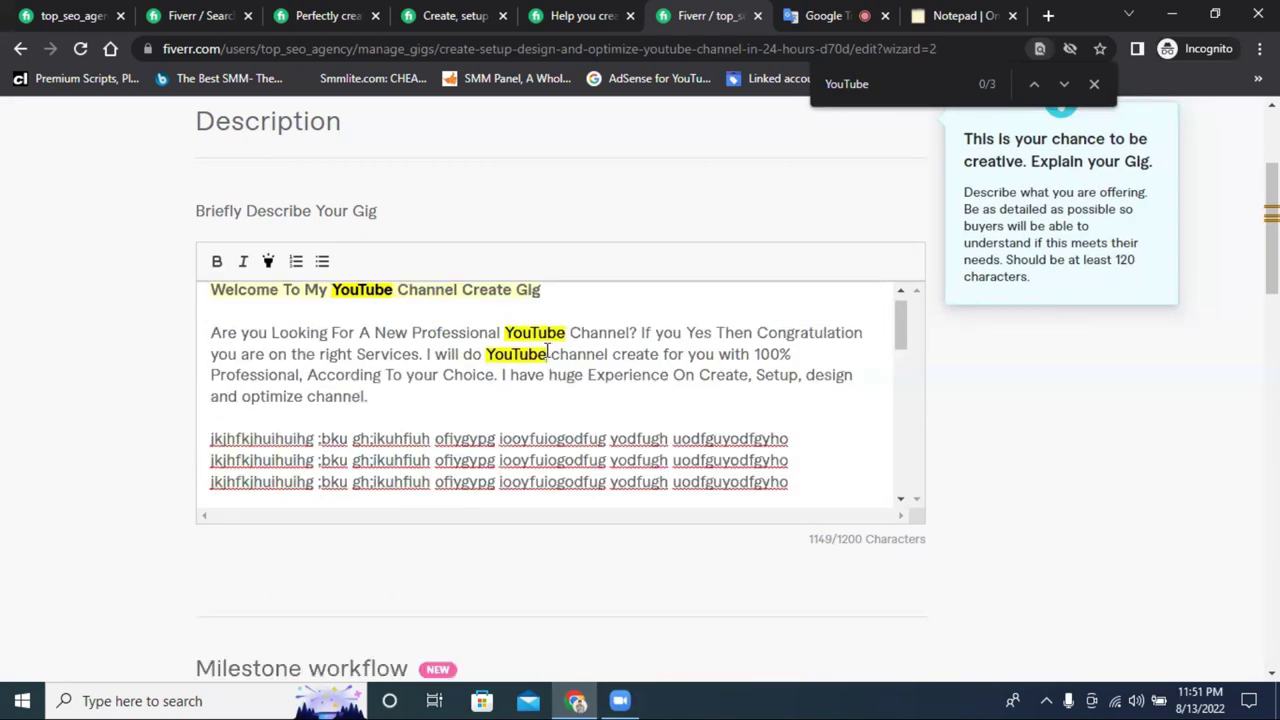
# Change "YouTube" to "Youtube" in the "I will do" sentence of the introduction and try to save
pyautogui.moveTo(549, 354); pyautogui.dragTo(521, 354)
pyautogui.click(516, 356)
pyautogui.press('Delete')
pyautogui.write('t')
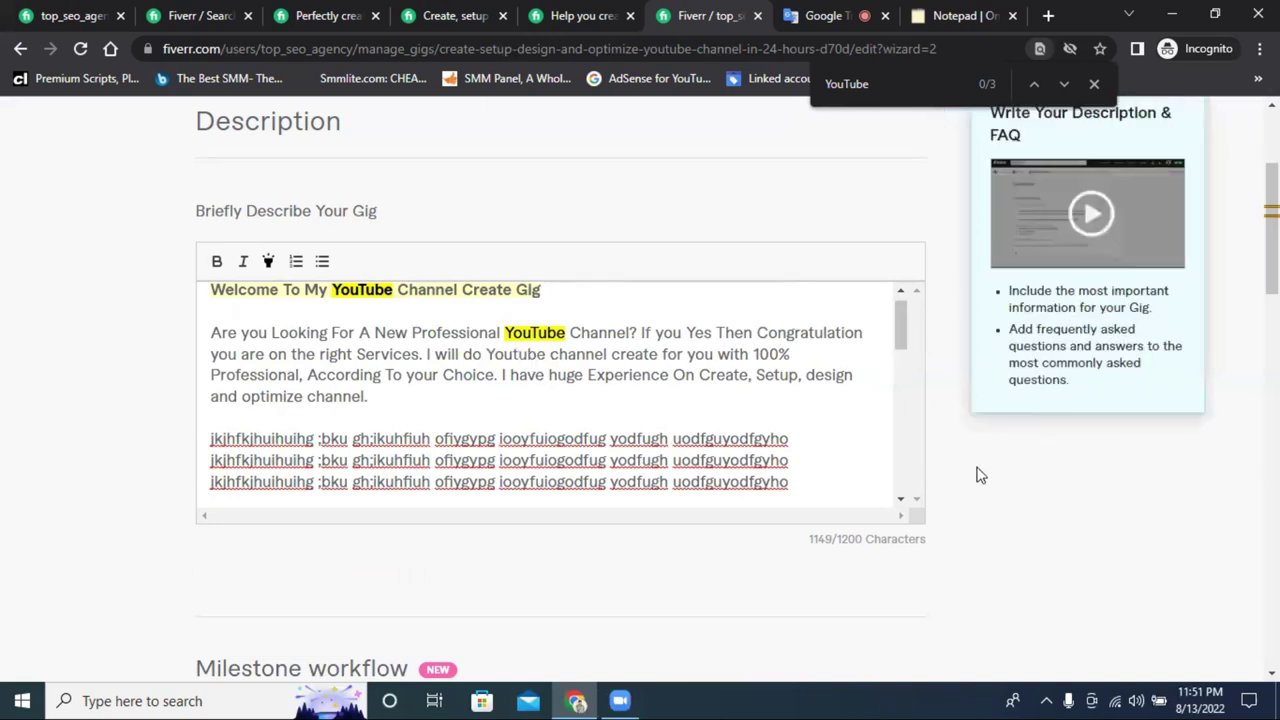
pyautogui.scroll(-5, 945, 445)
pyautogui.scroll(3, 920, 436)
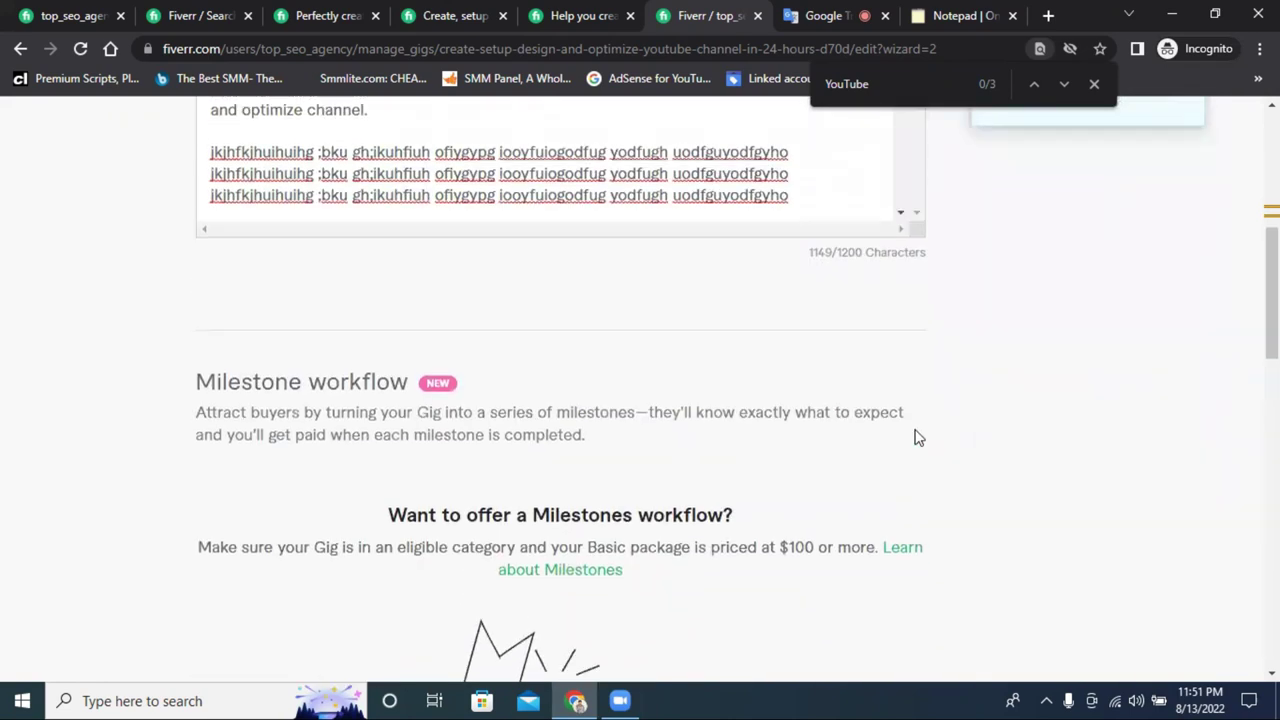
pyautogui.scroll(-8, 915, 445)
pyautogui.click(849, 256)
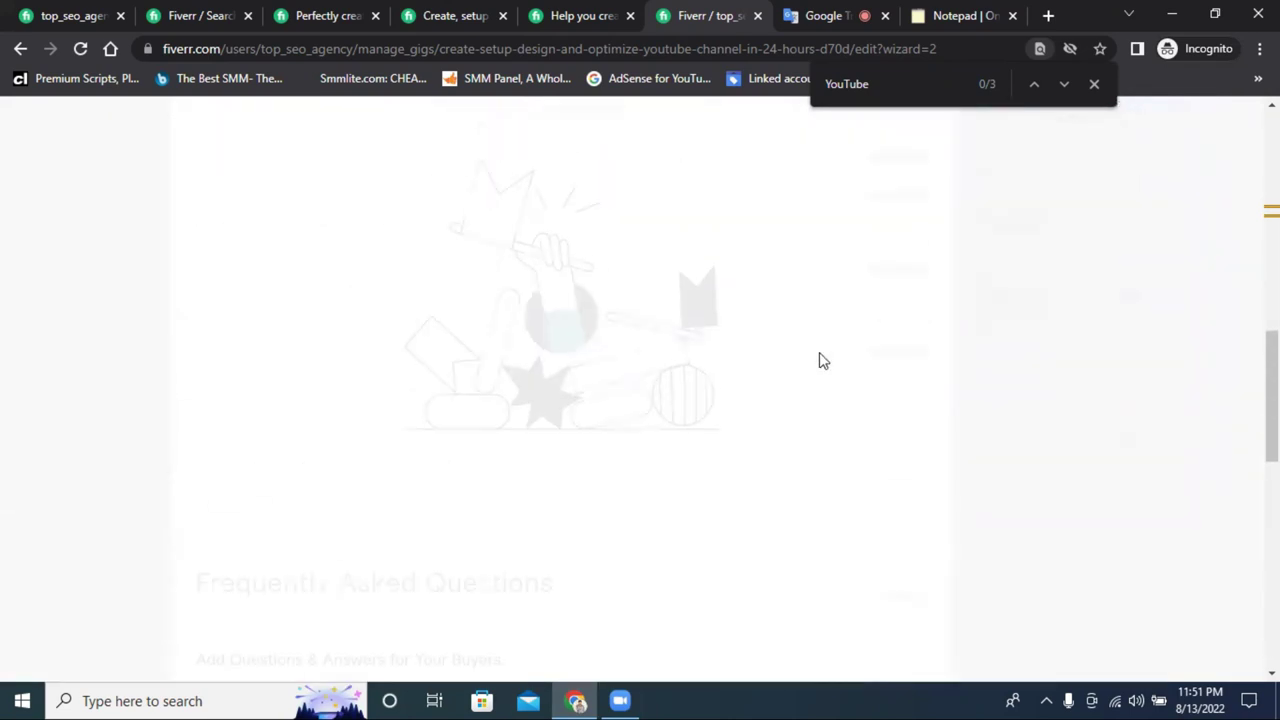
# Shorten "Youtube" to "YT" in the "I will do" sentence, then save and continue to the Requirements stage
pyautogui.scroll(4, 809, 377)
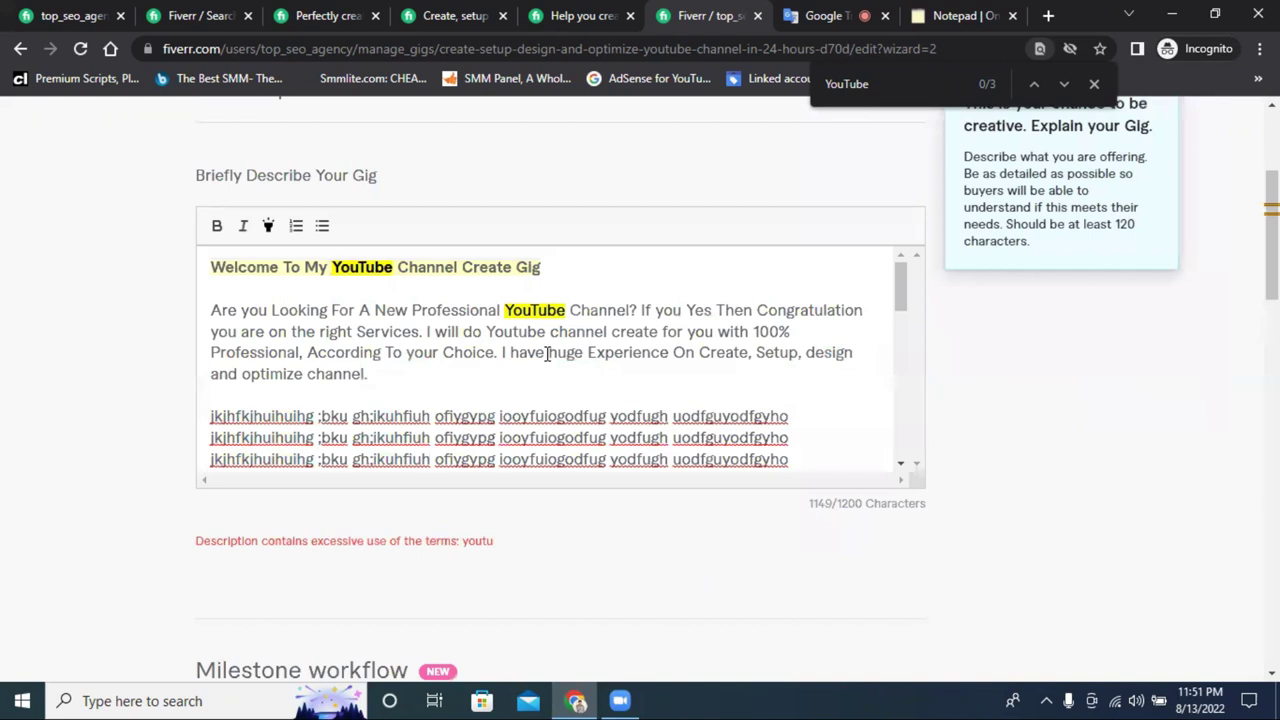
pyautogui.moveTo(545, 331); pyautogui.dragTo(494, 331)
pyautogui.write('T')
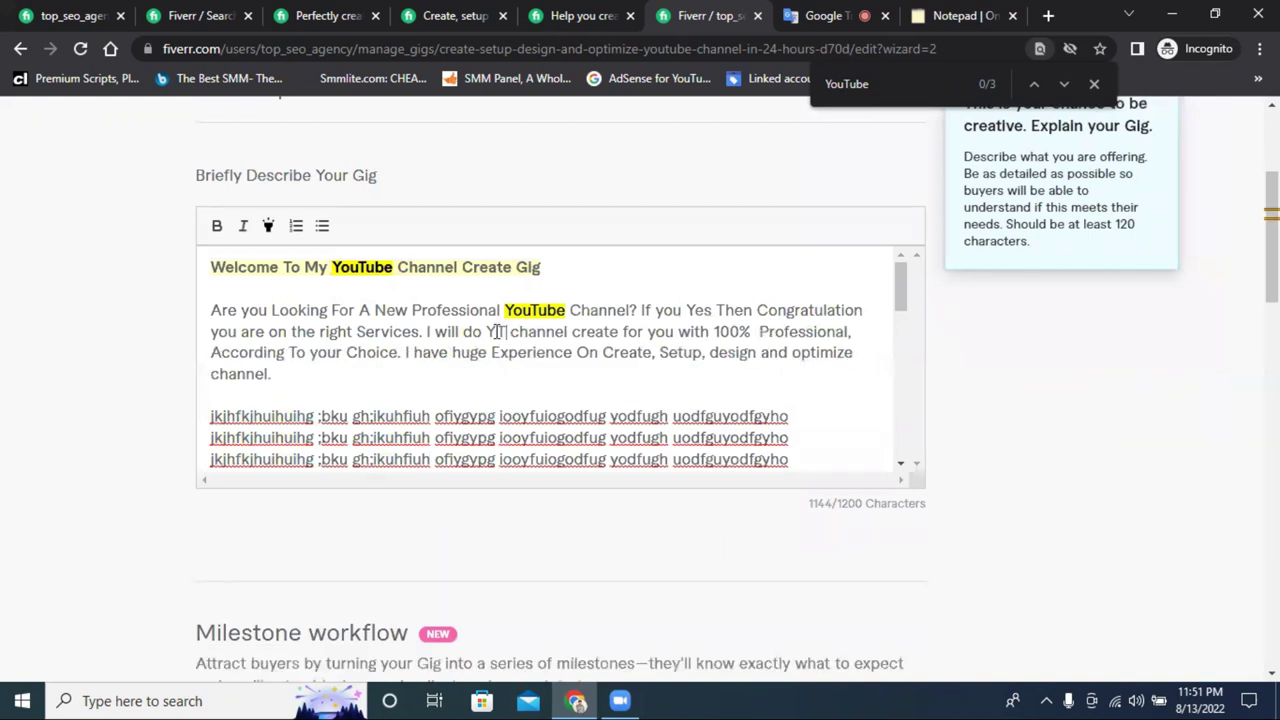
pyautogui.scroll(-5, 860, 430)
pyautogui.scroll(-7, 892, 497)
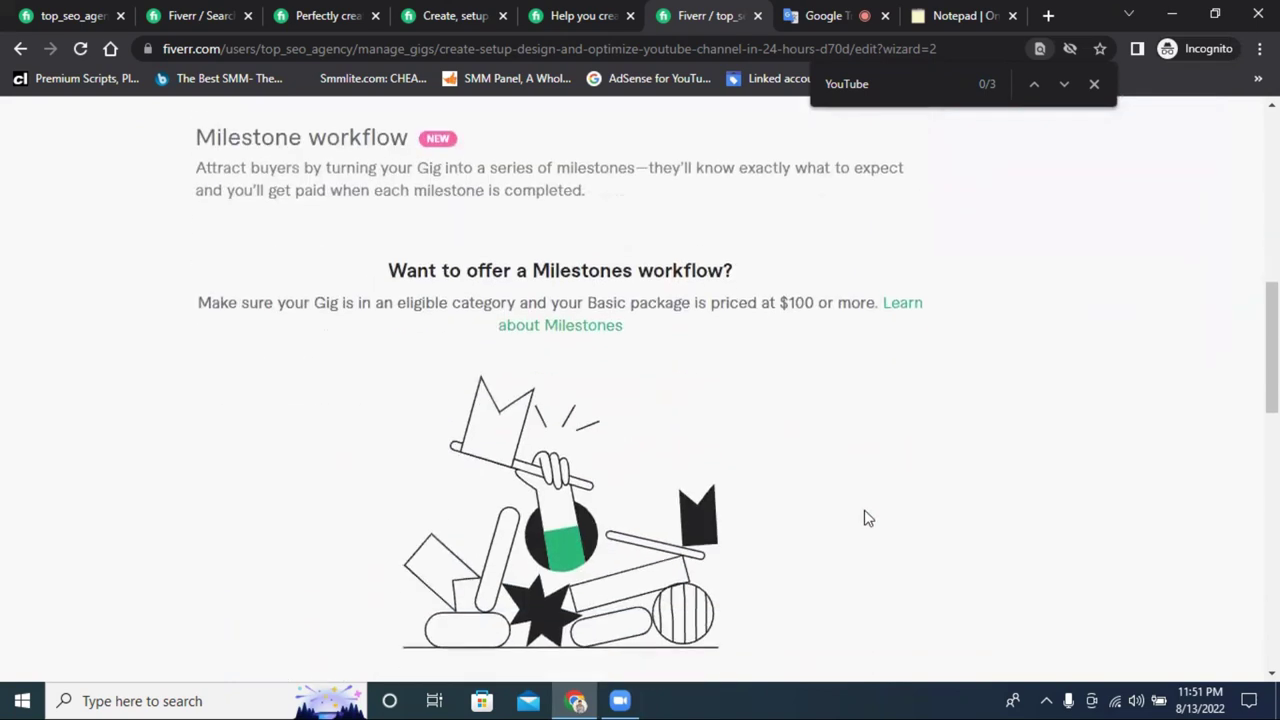
pyautogui.click(851, 586)
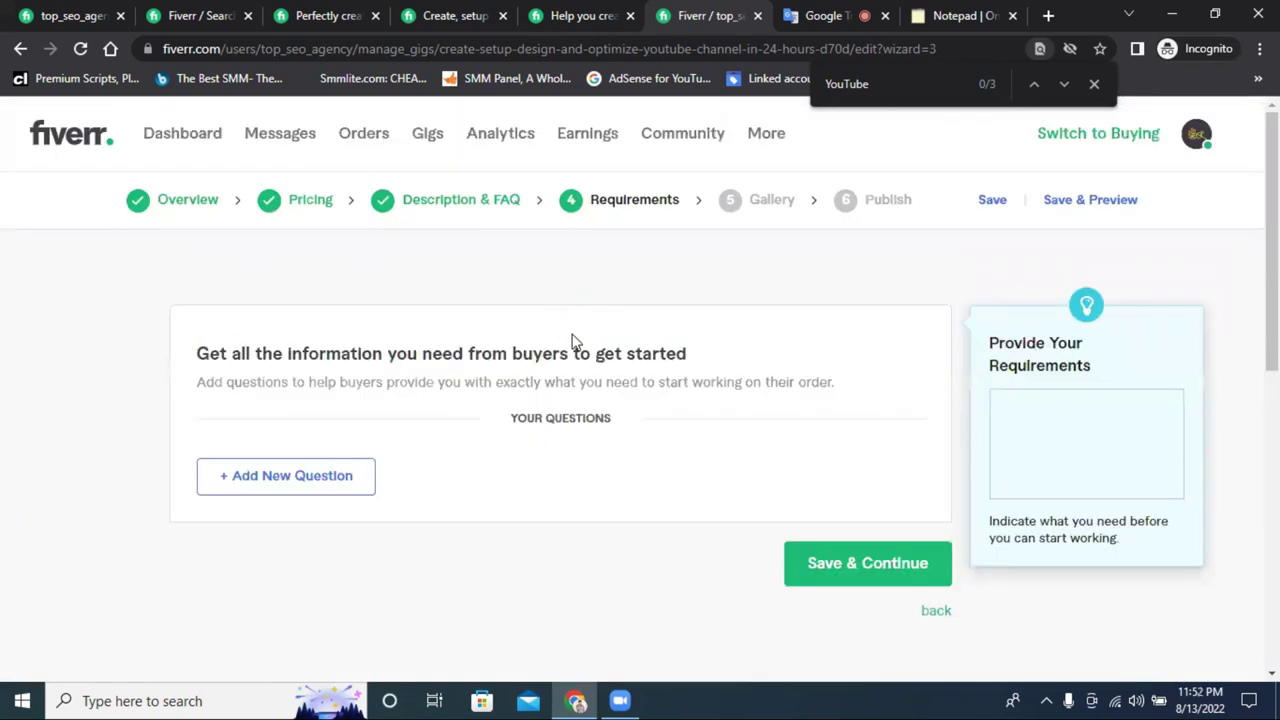
# Create a new buyer requirement question and enter the lines "1. Channel Name" and "2. Logo/Description"
pyautogui.click(287, 482)
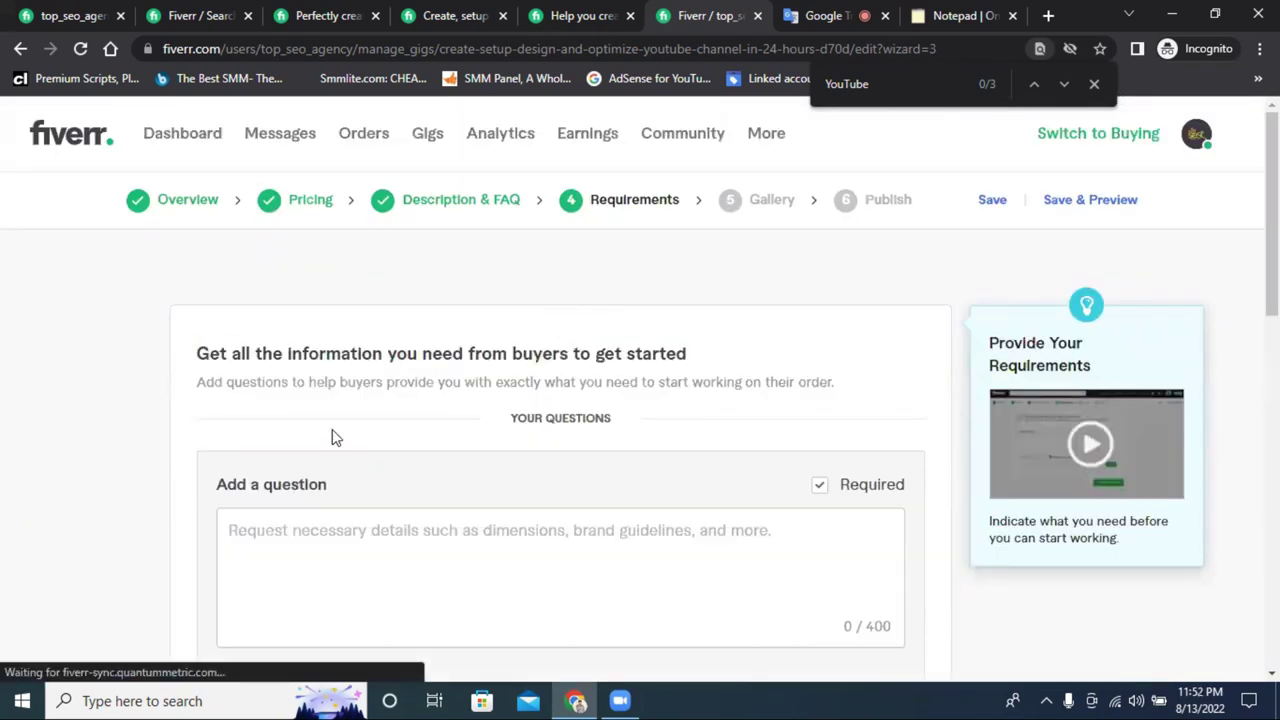
pyautogui.scroll(-2, 336, 437)
pyautogui.click(266, 366)
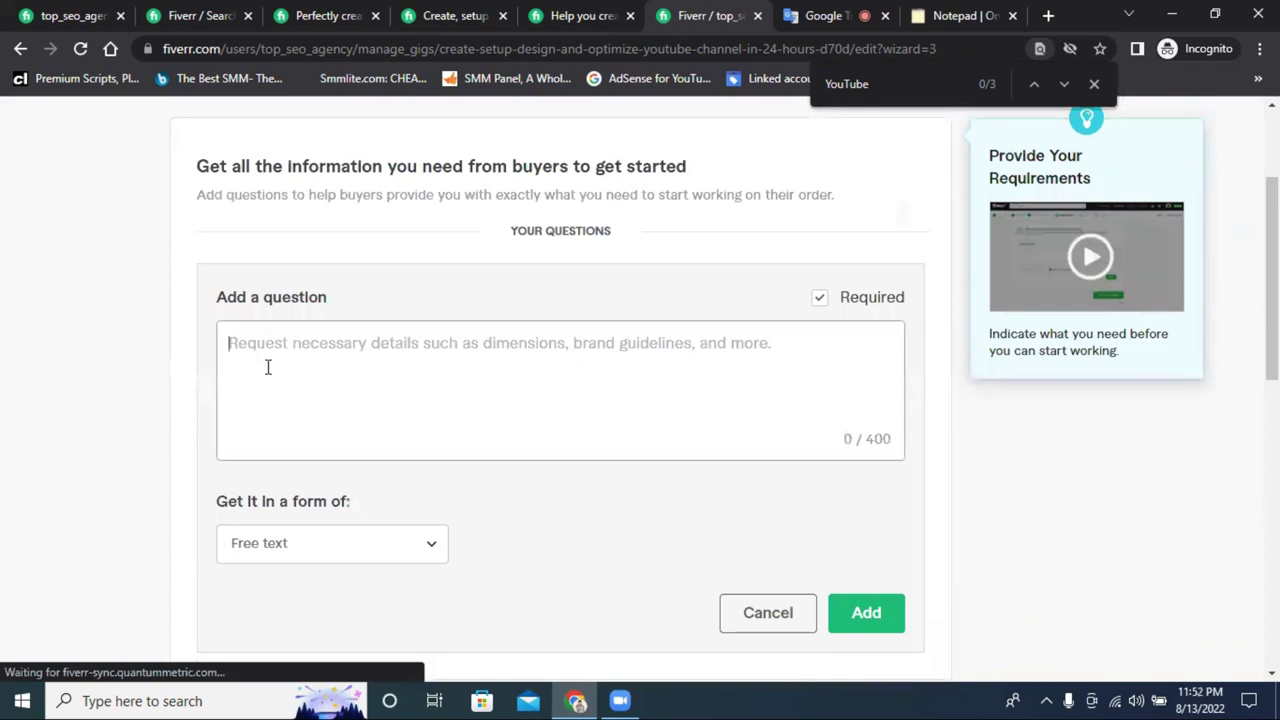
pyautogui.write('1.')
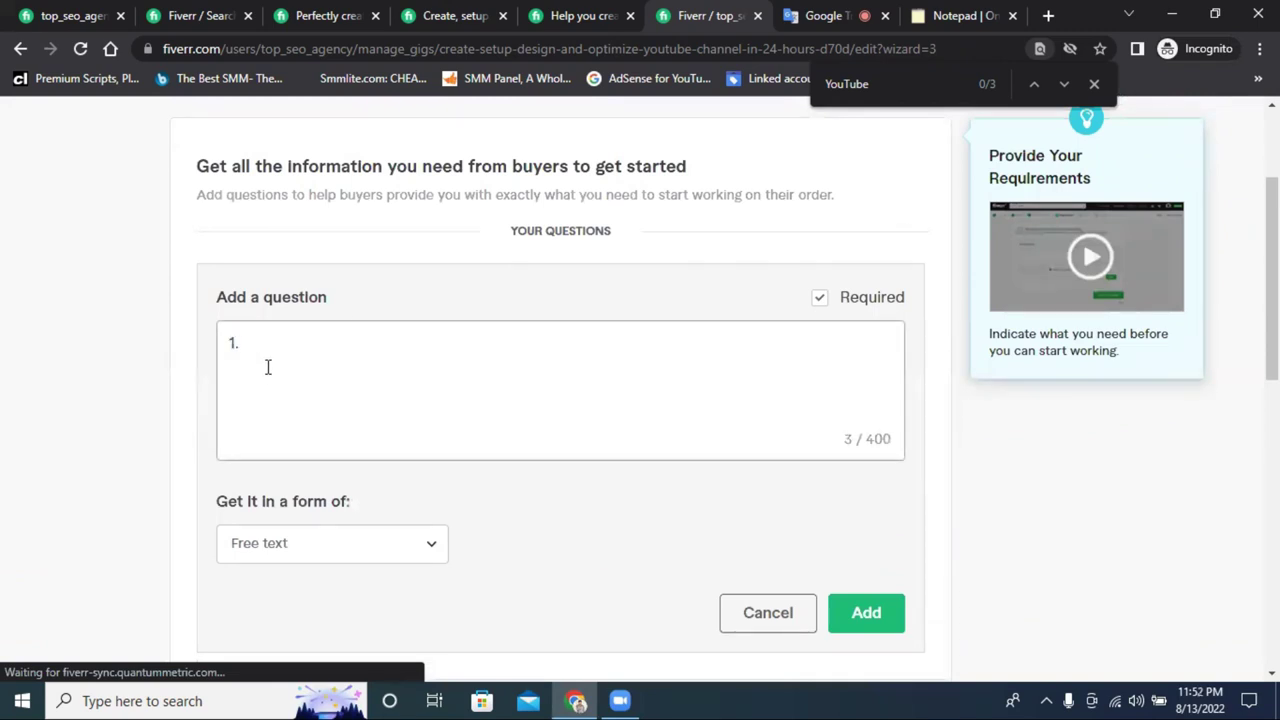
pyautogui.scroll(1, 372, 375)
pyautogui.write('. Channel')
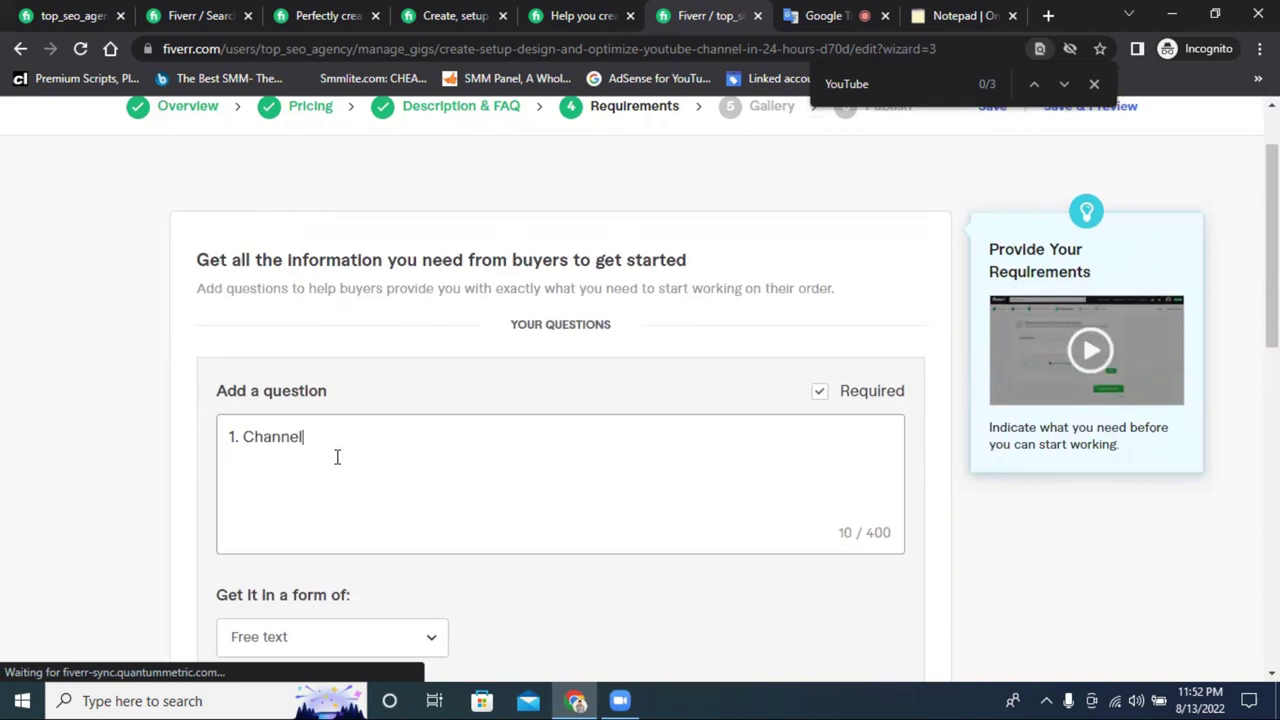
pyautogui.write(' Name ')
pyautogui.write('2')
pyautogui.write('. Logo')
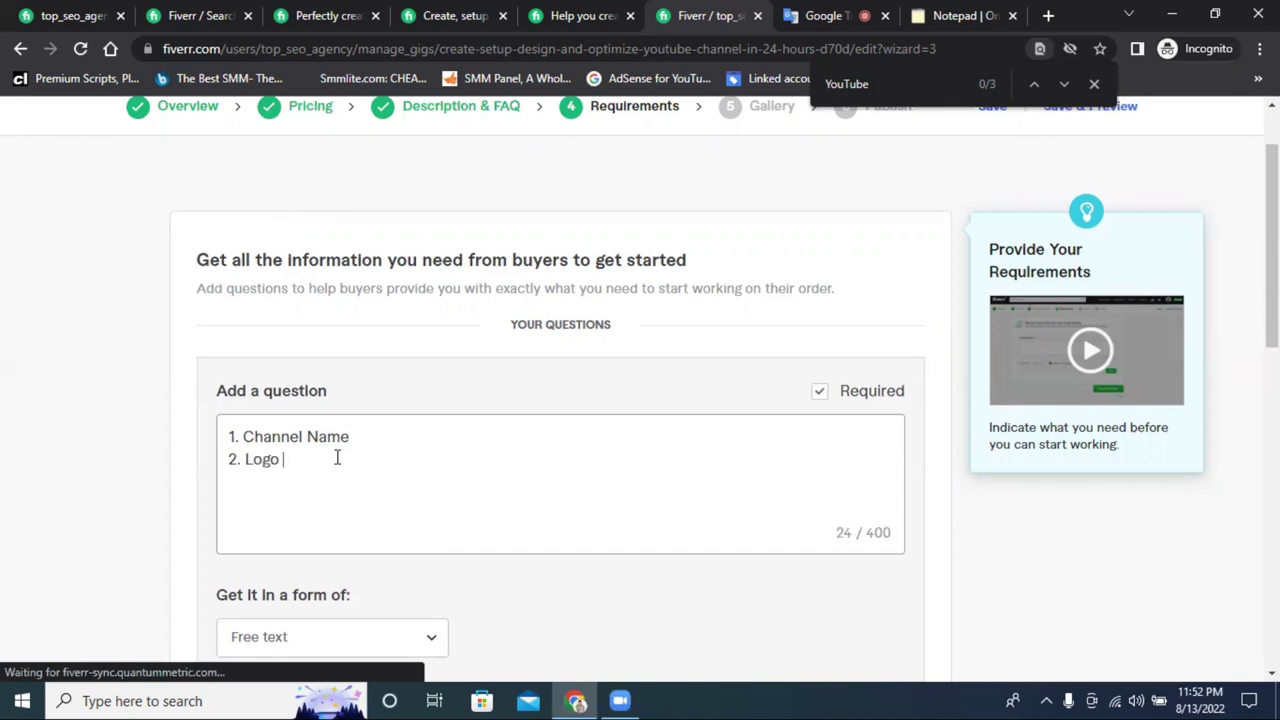
pyautogui.write(' /Description')
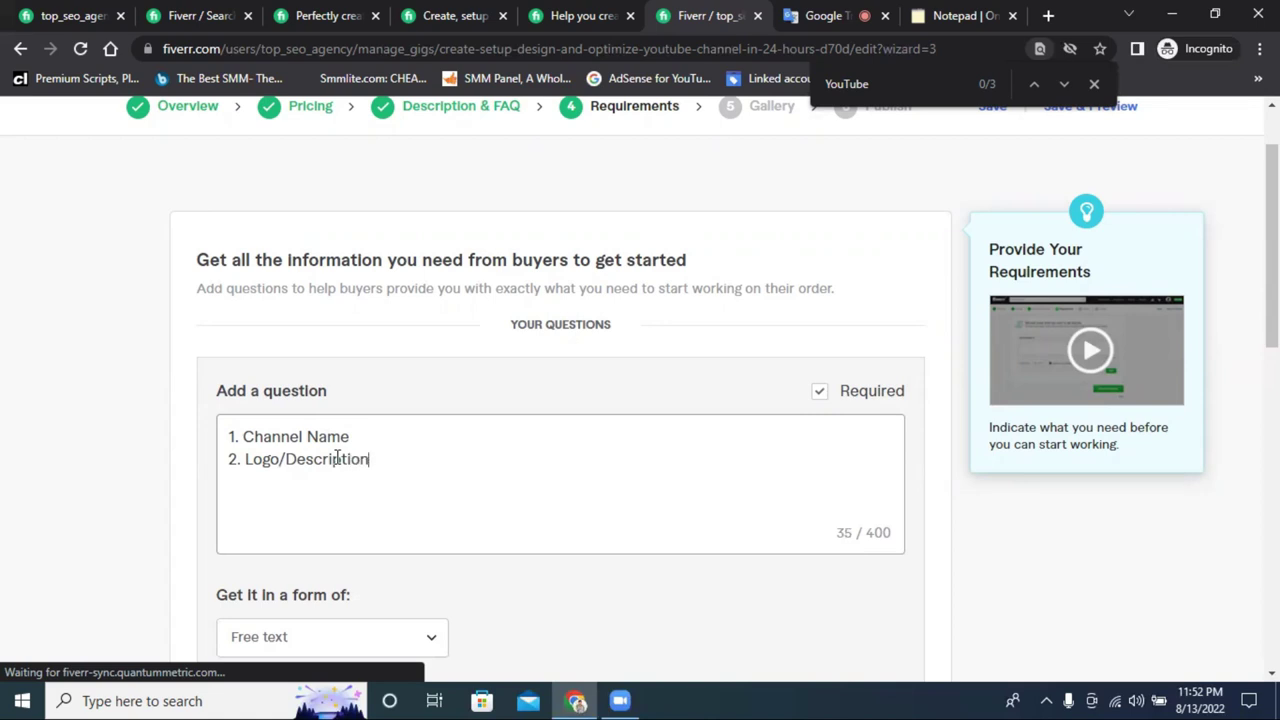
# Add the third line "3. Website link/Social media Link" to the requirement question
pyautogui.write('3. Web')
pyautogui.write('site l')
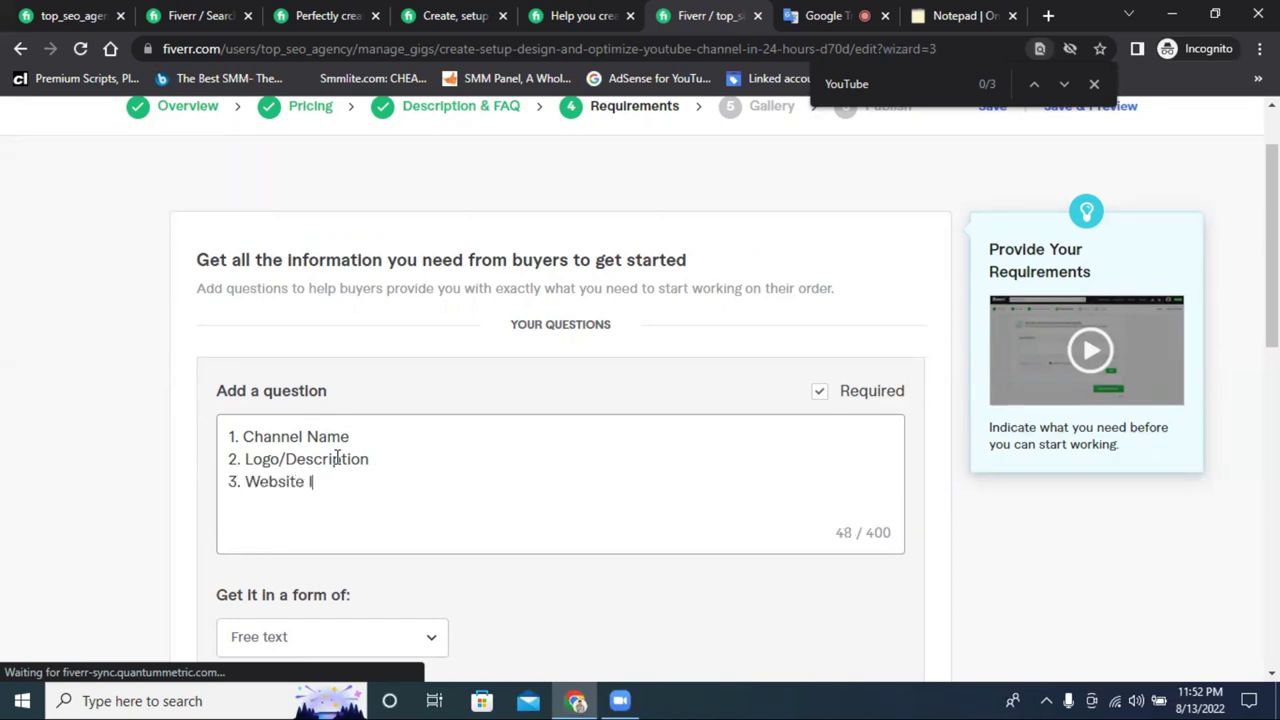
pyautogui.write('ink/')
pyautogui.press('BackSpace')
pyautogui.write('Social media ')
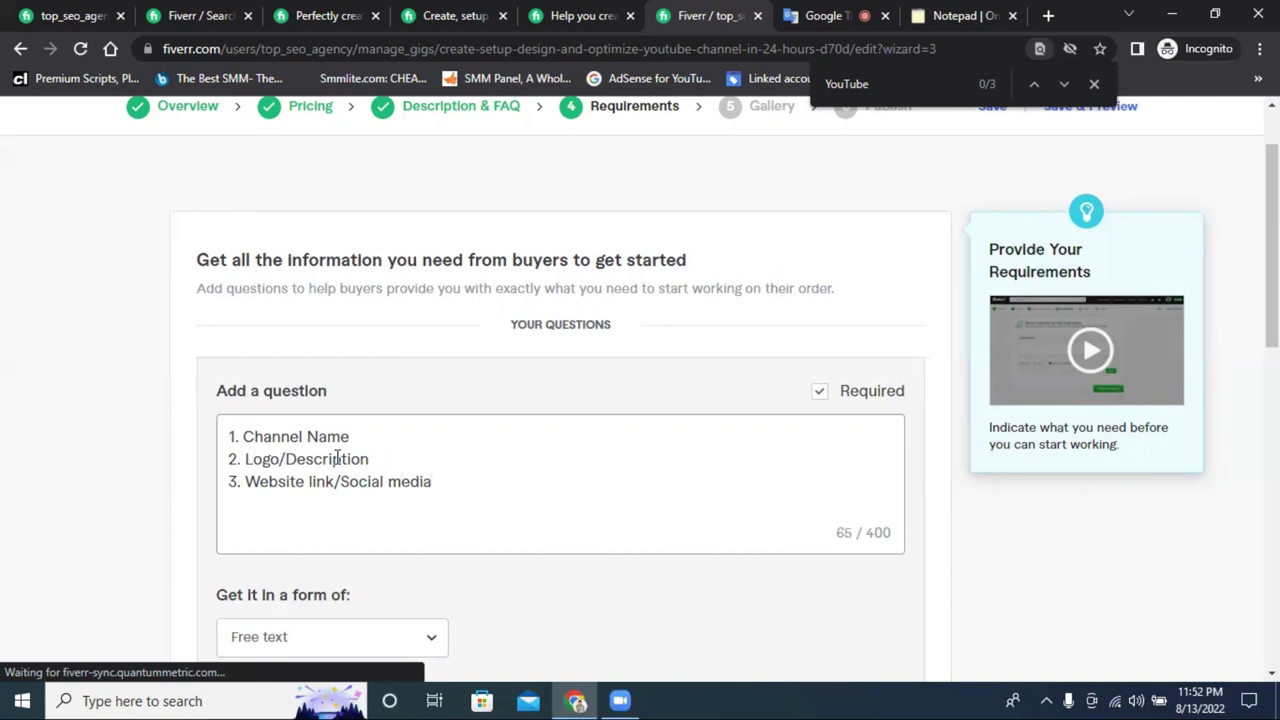
pyautogui.write('Link')
# Set the question's answer form to Attachment, add the question, then save and continue to the Gallery stage
pyautogui.scroll(-3, 586, 517)
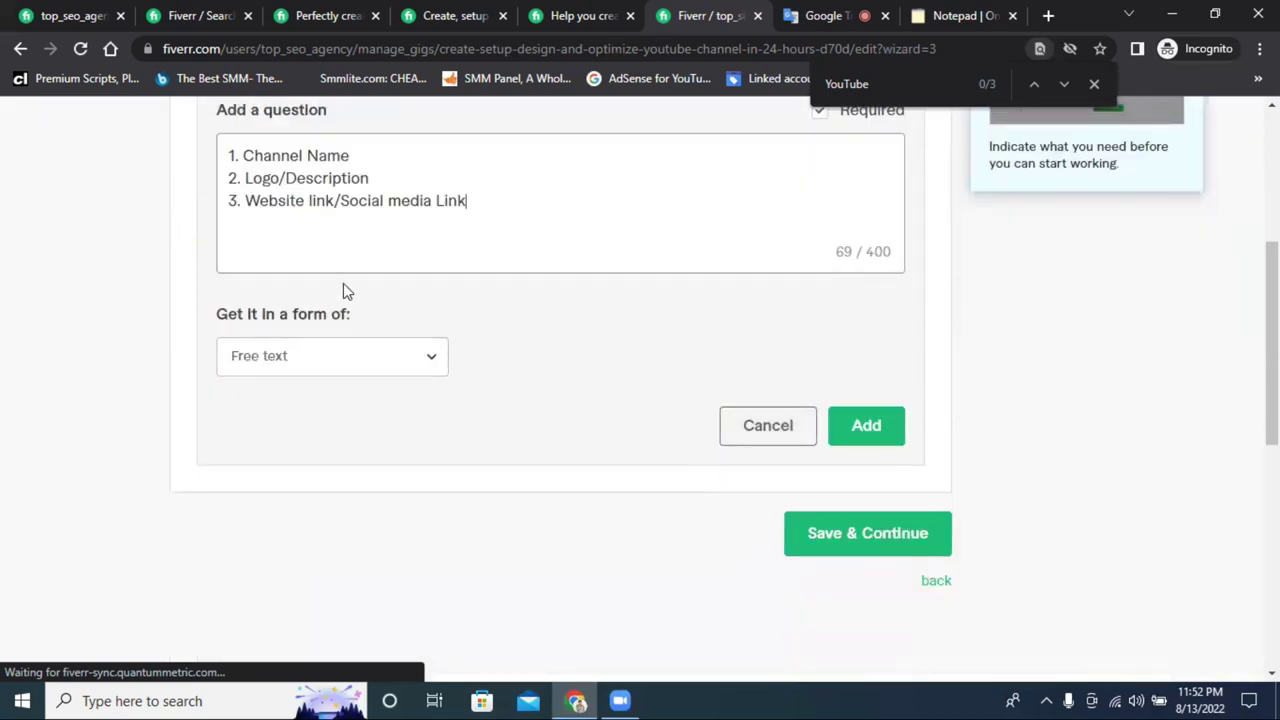
pyautogui.click(291, 362)
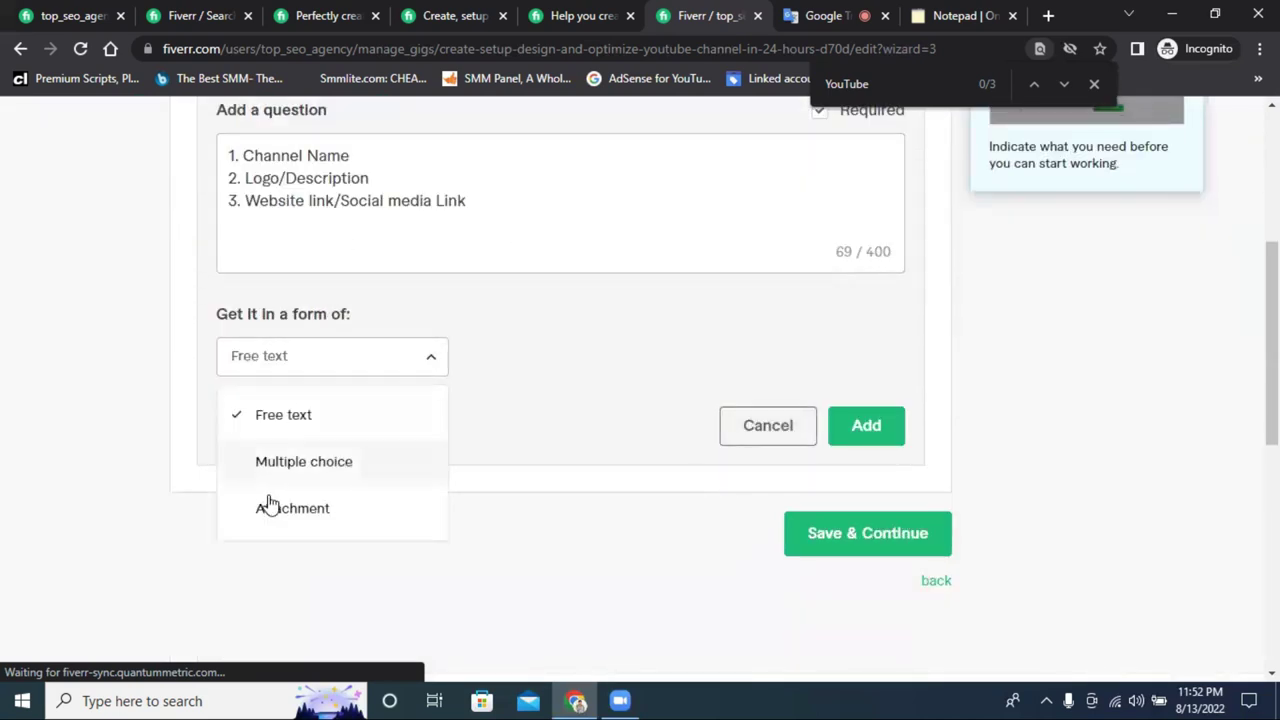
pyautogui.click(331, 519)
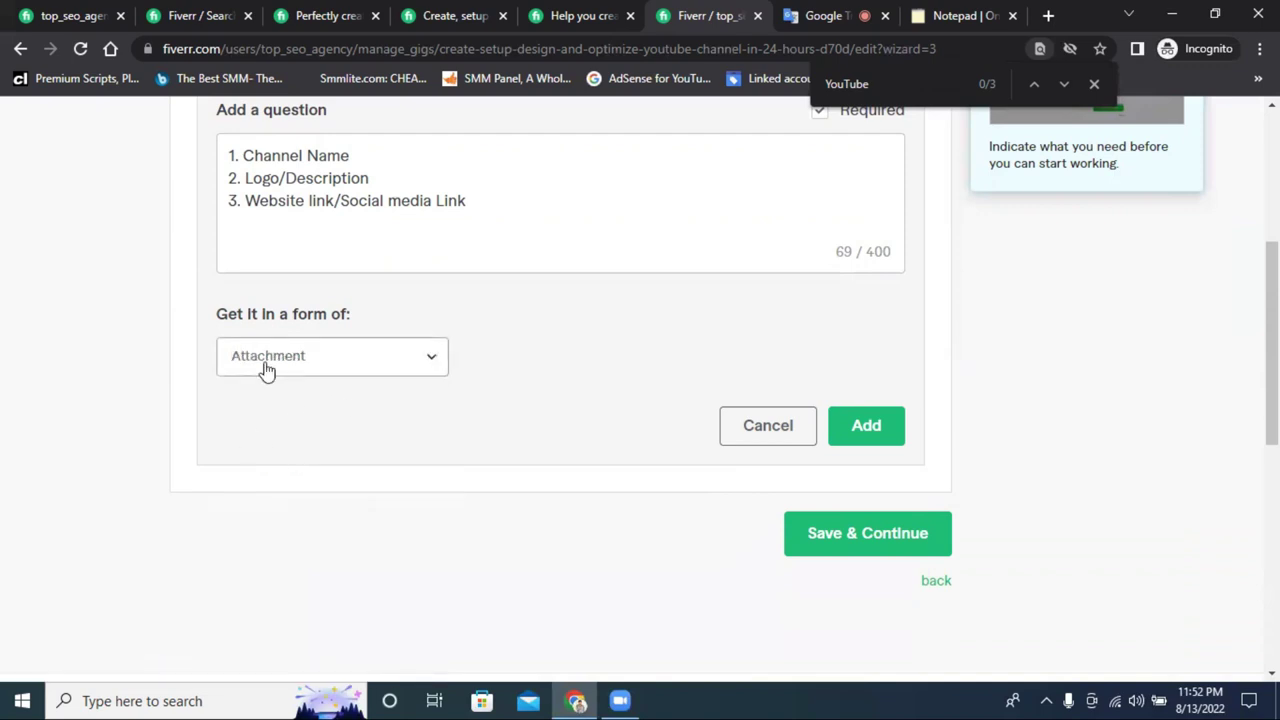
pyautogui.click(869, 426)
pyautogui.click(862, 286)
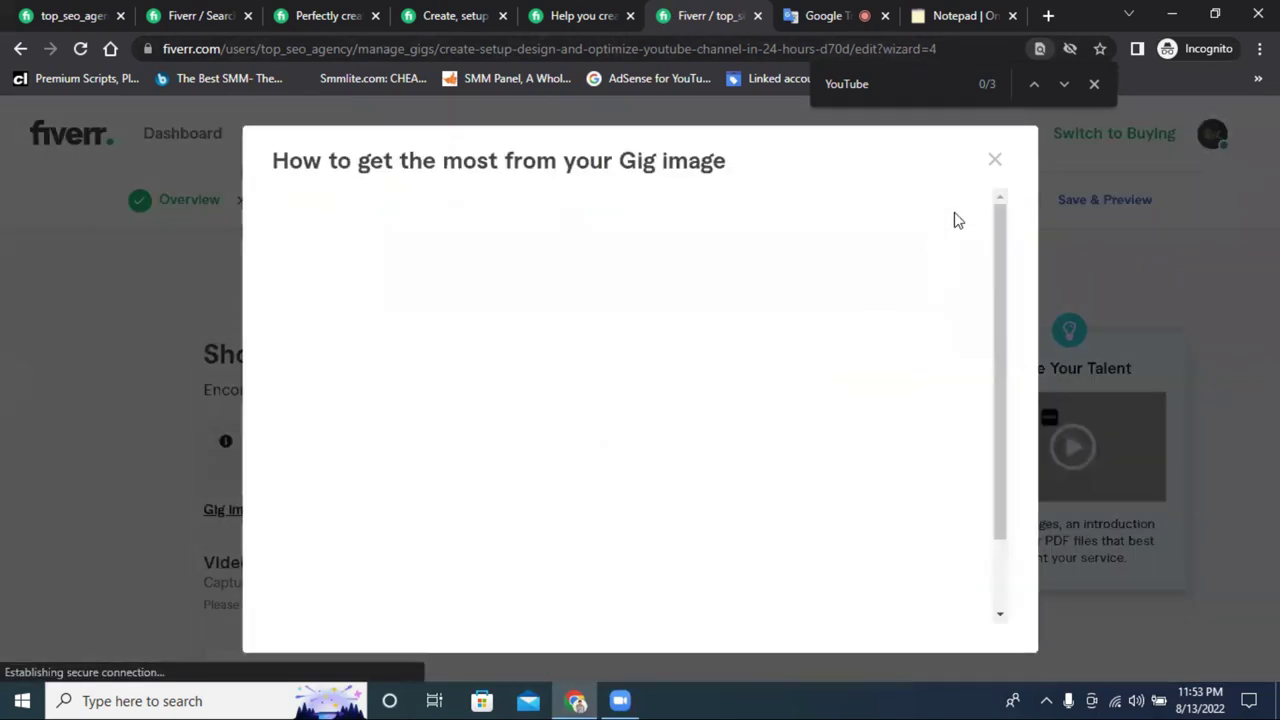
# Skim the gig image guidelines, including the general guidelines, pictures of yourself, and combining text, graphics and photos
pyautogui.scroll(-20, 757, 434)
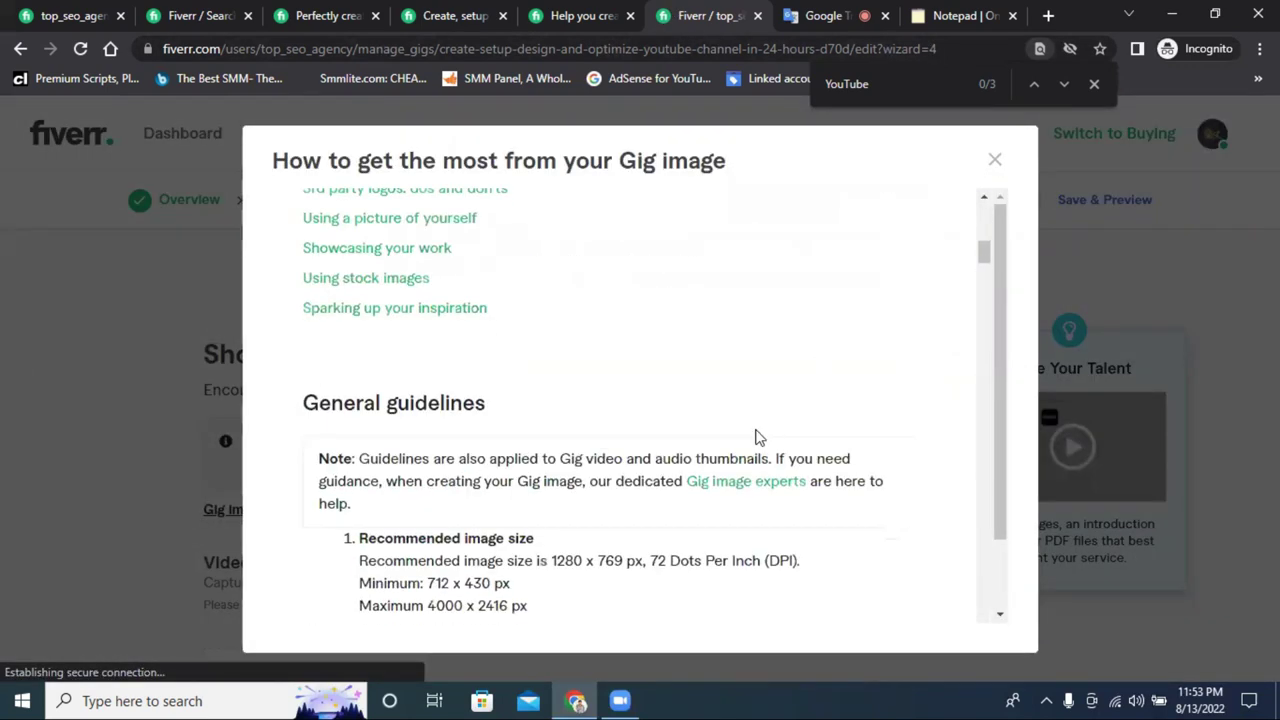
pyautogui.scroll(-15, 778, 428)
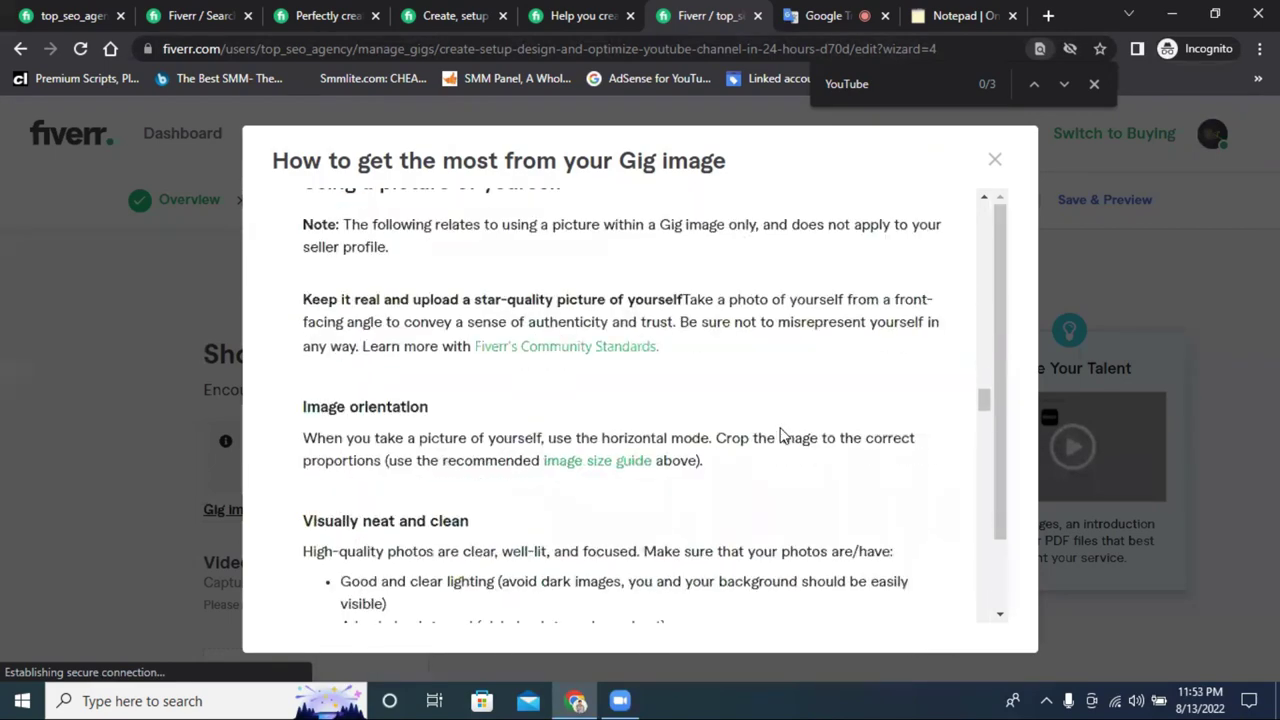
pyautogui.scroll(15, 786, 432)
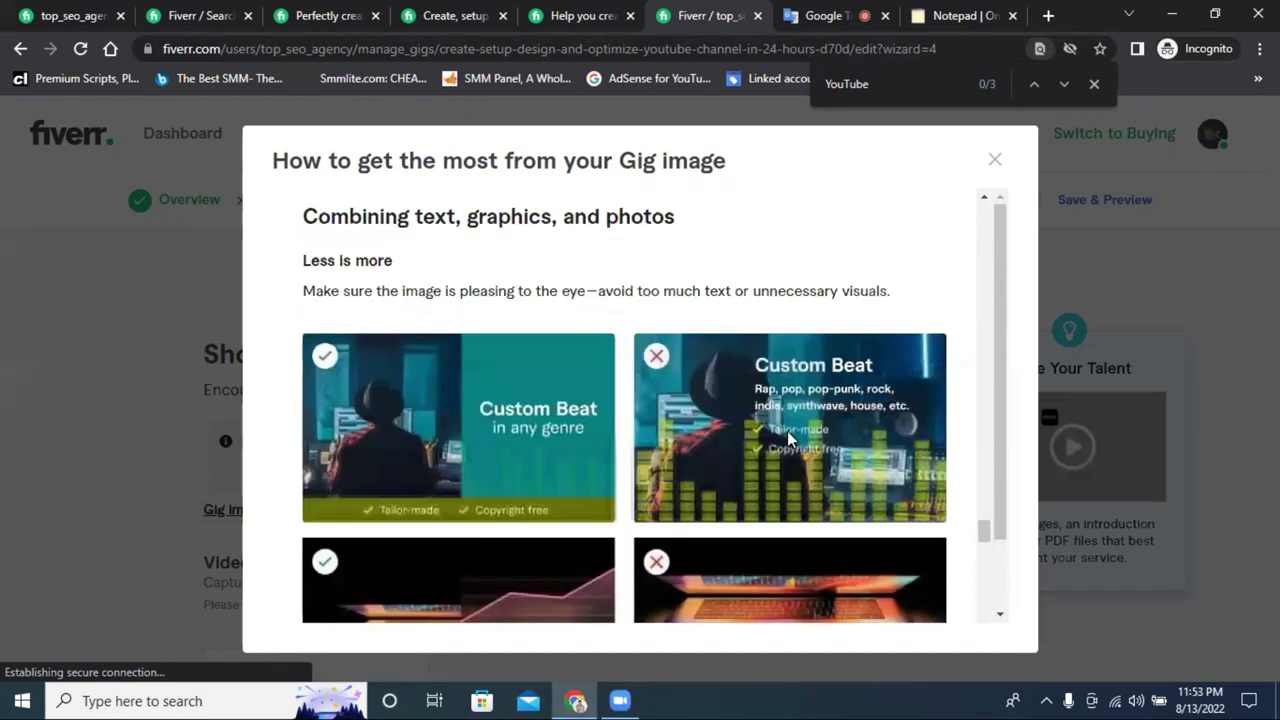
pyautogui.scroll(20, 787, 431)
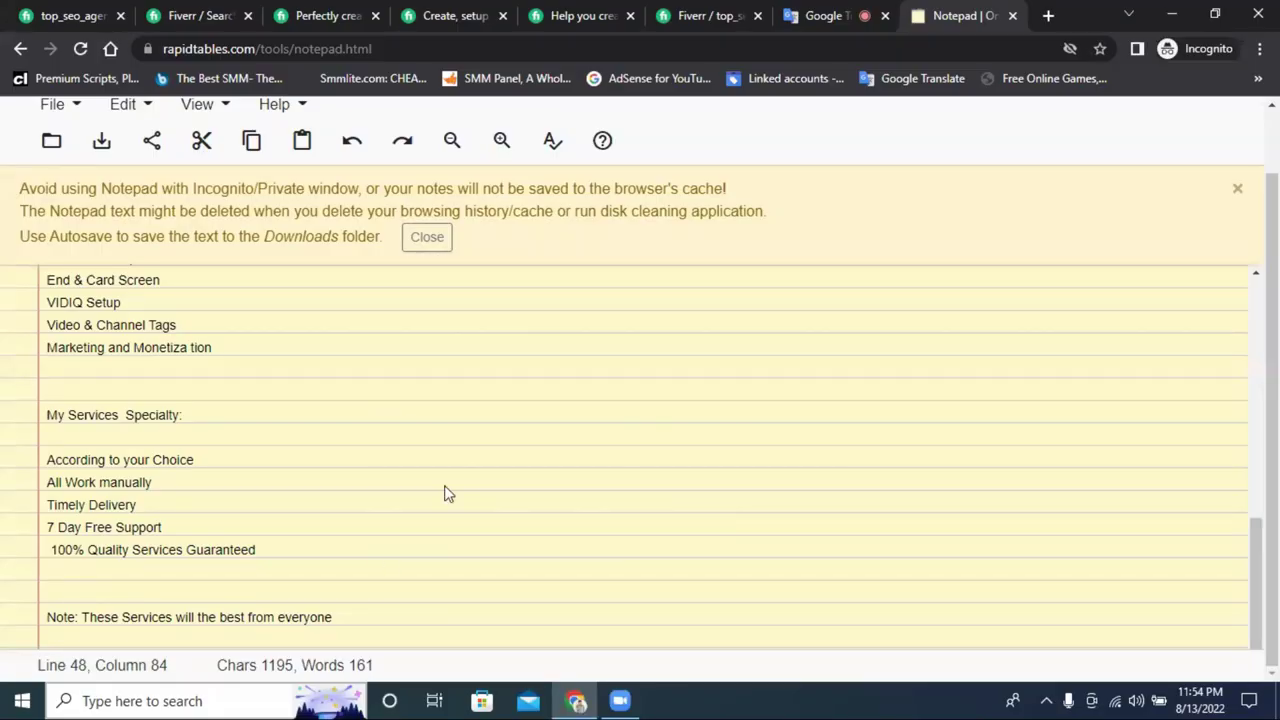
# Select the draft's description text in Notepad, then switch to Google Translate and copy its English gig description
pyautogui.moveTo(272, 549); pyautogui.dragTo(57, 357)
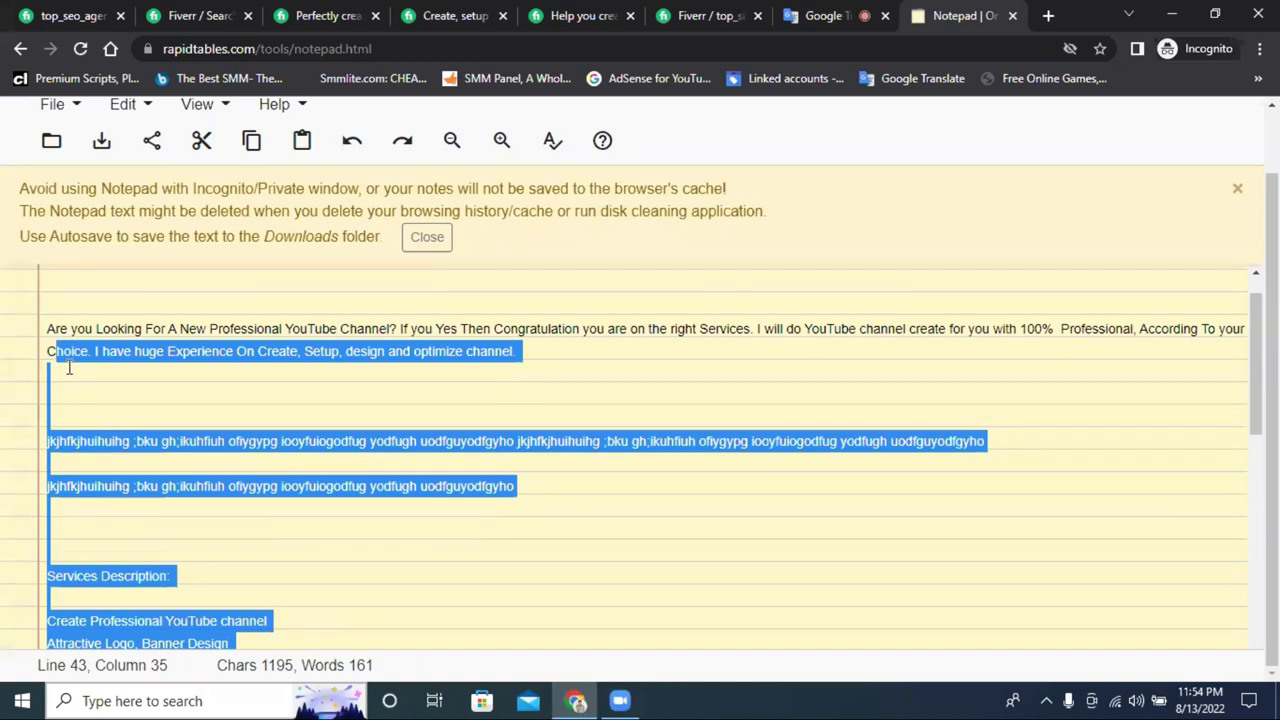
pyautogui.click(862, 10)
pyautogui.scroll(-1, 306, 457)
pyautogui.moveTo(335, 419); pyautogui.dragTo(86, 300)
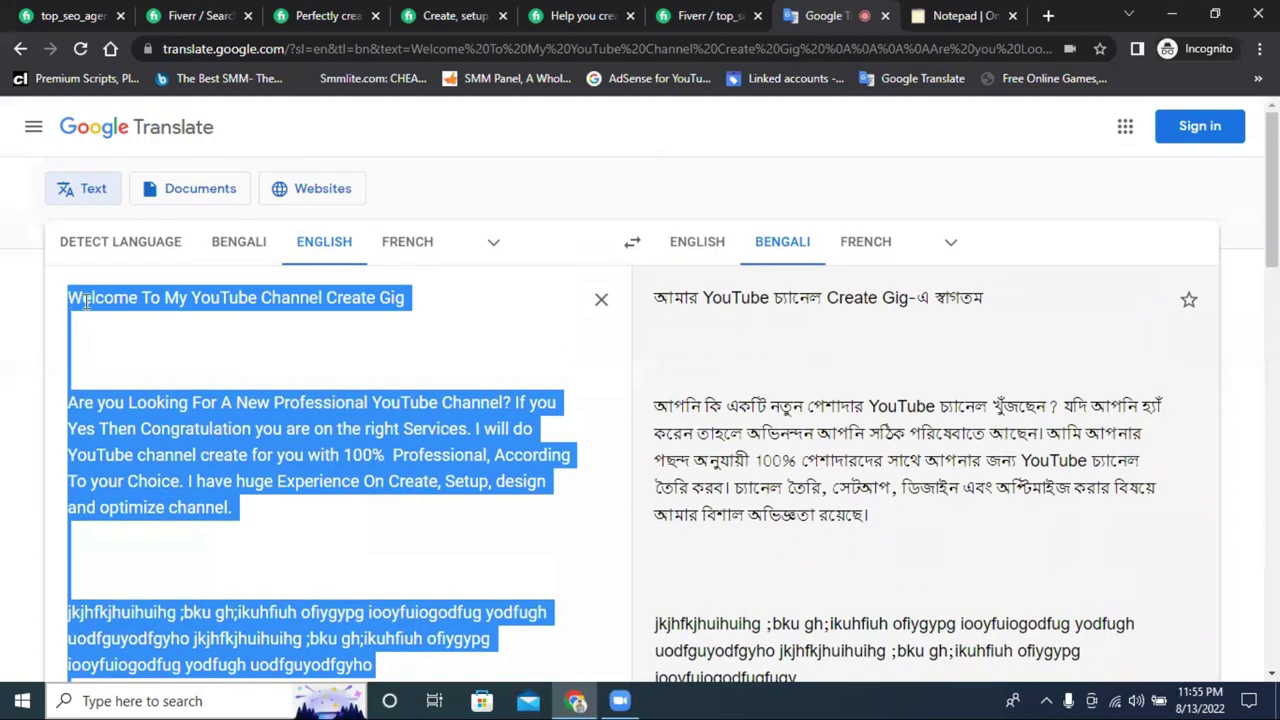
pyautogui.rightClick(86, 300)
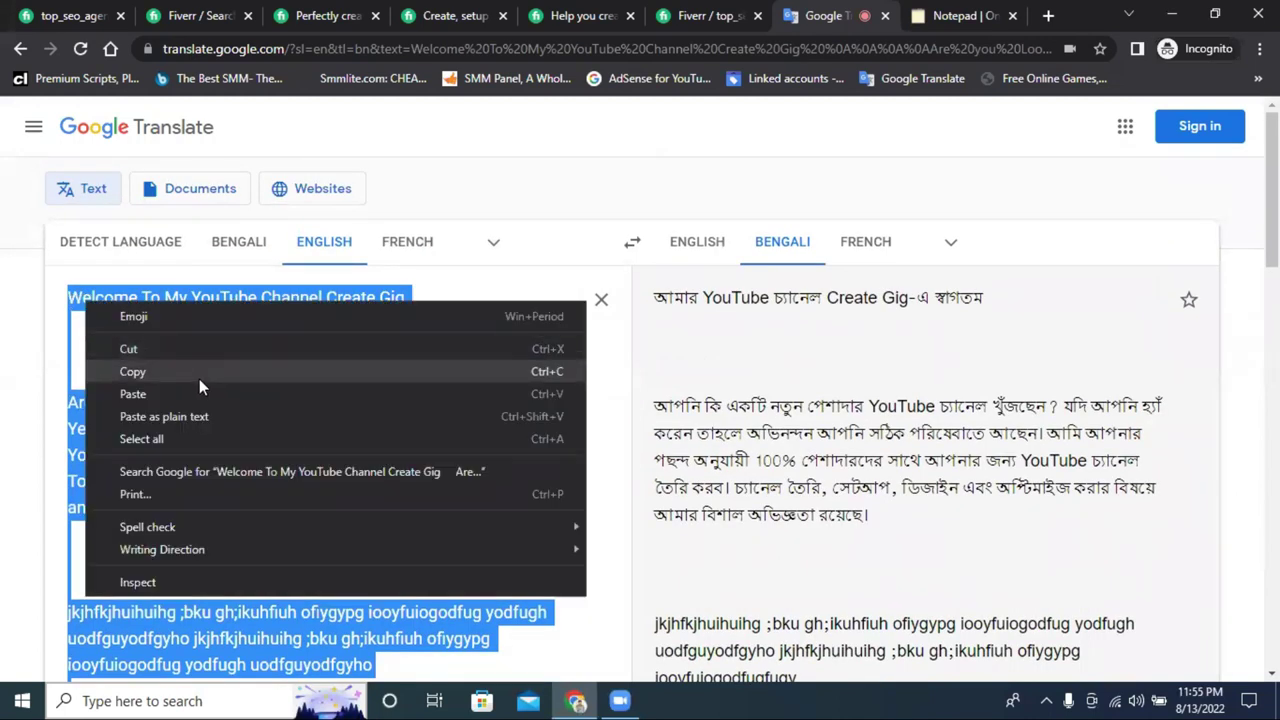
pyautogui.click(199, 375)
pyautogui.scroll(-4, 274, 434)
pyautogui.click(274, 434)
pyautogui.scroll(-3, 167, 418)
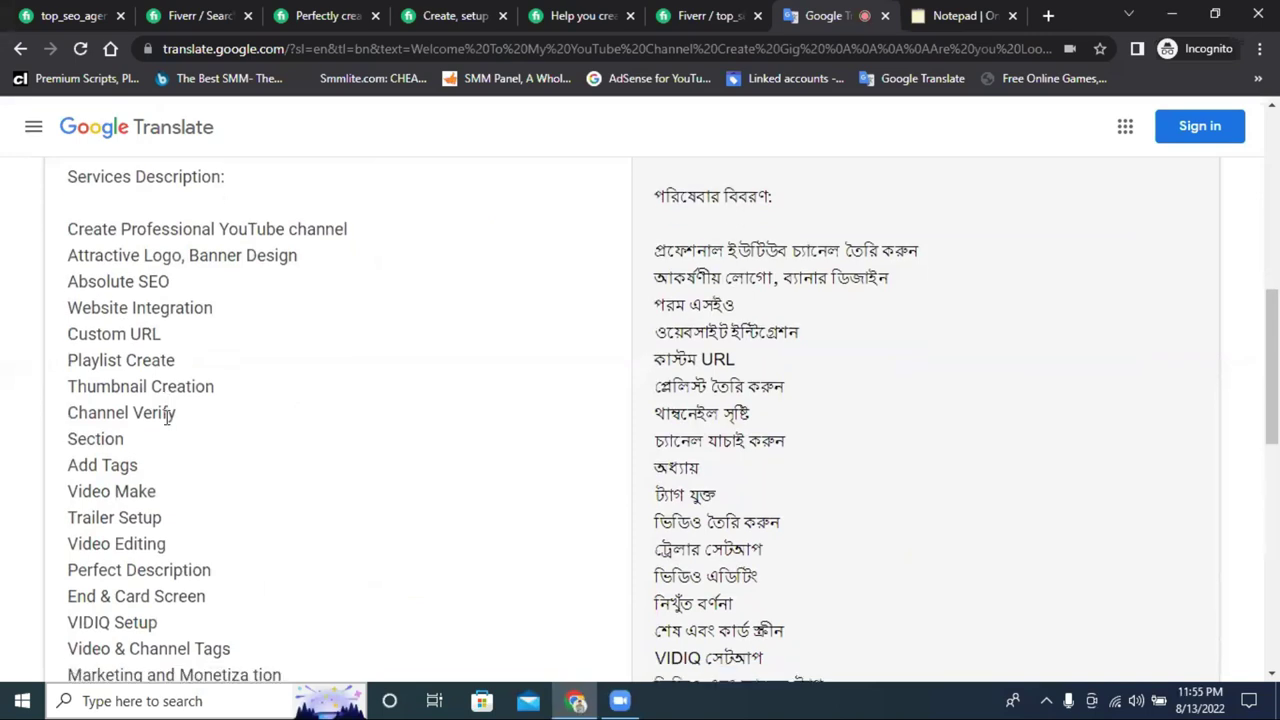
pyautogui.scroll(-3, 167, 418)
# Switch to the competing "create, setup and design youtube channel" gig and review its description, title and gig image
pyautogui.click(410, 14)
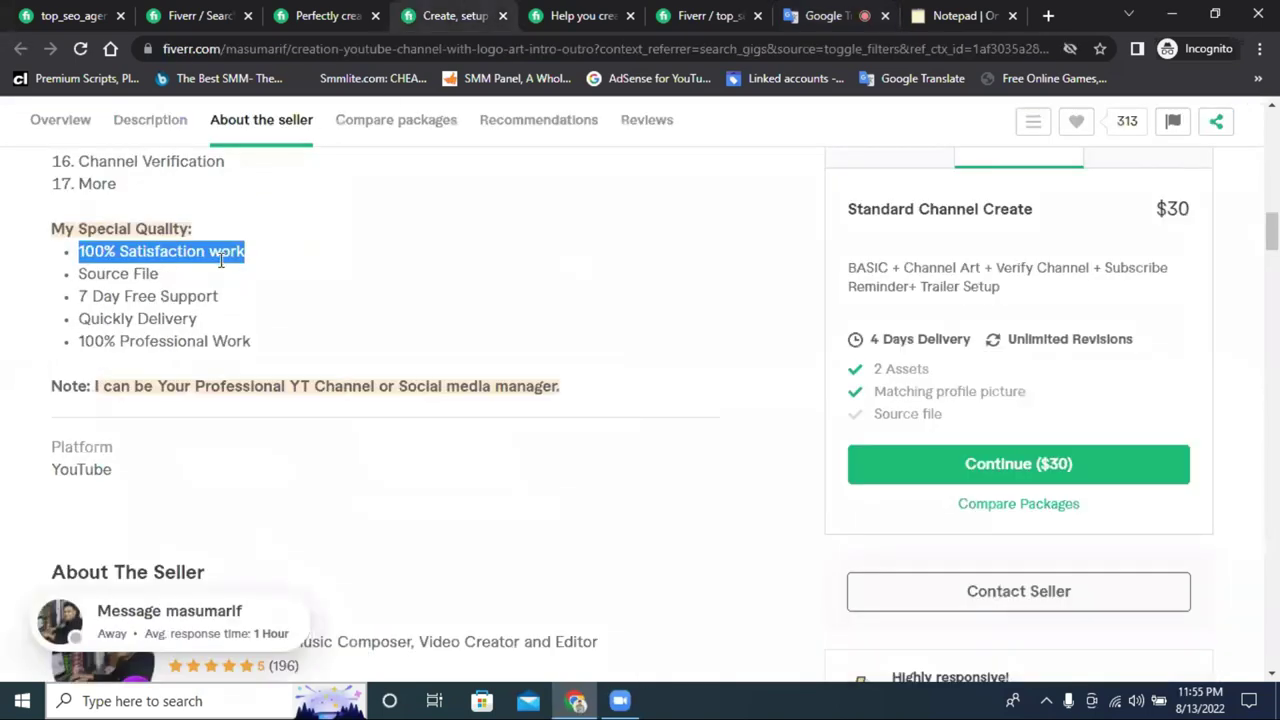
pyautogui.scroll(7, 463, 194)
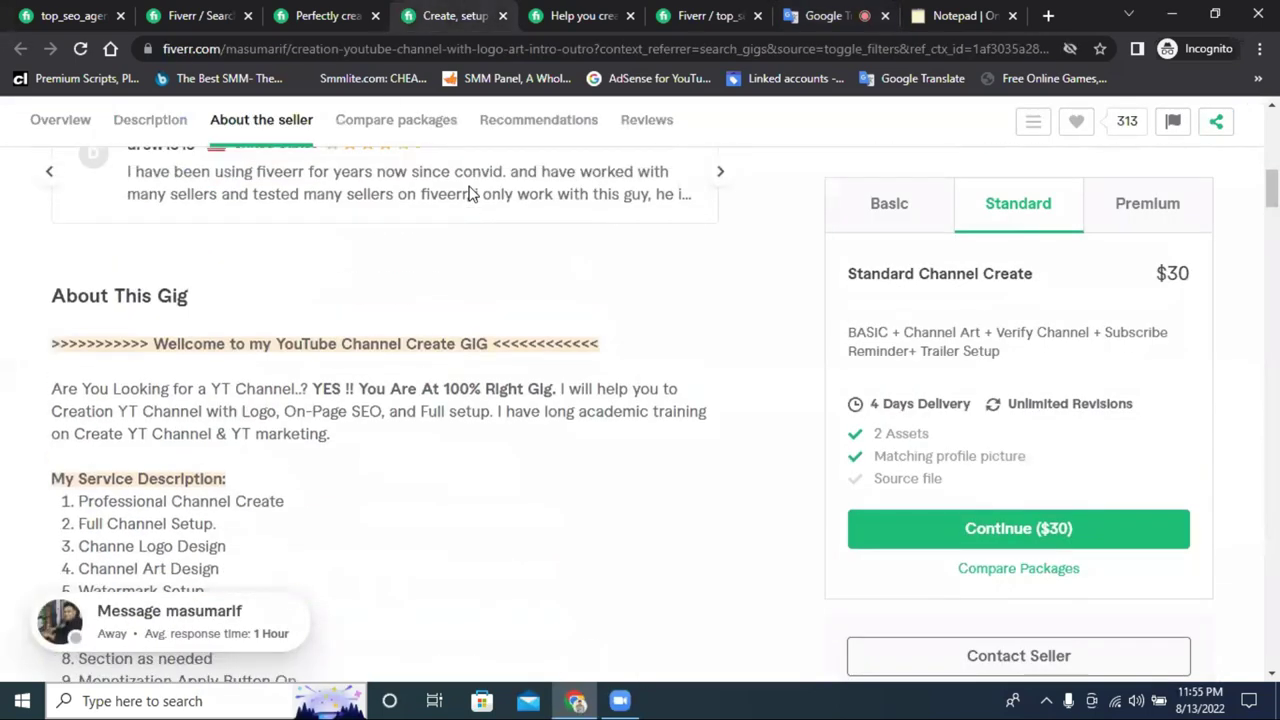
pyautogui.scroll(3, 806, 531)
pyautogui.scroll(4, 757, 543)
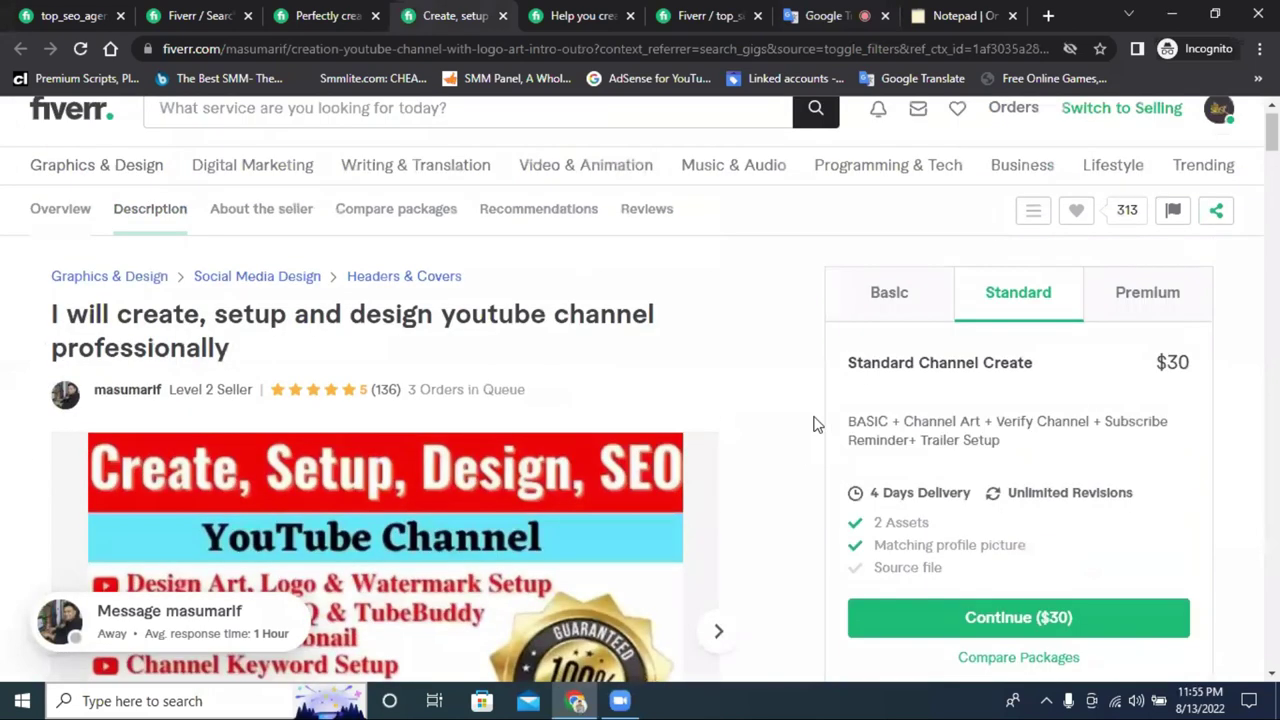
pyautogui.scroll(1, 673, 356)
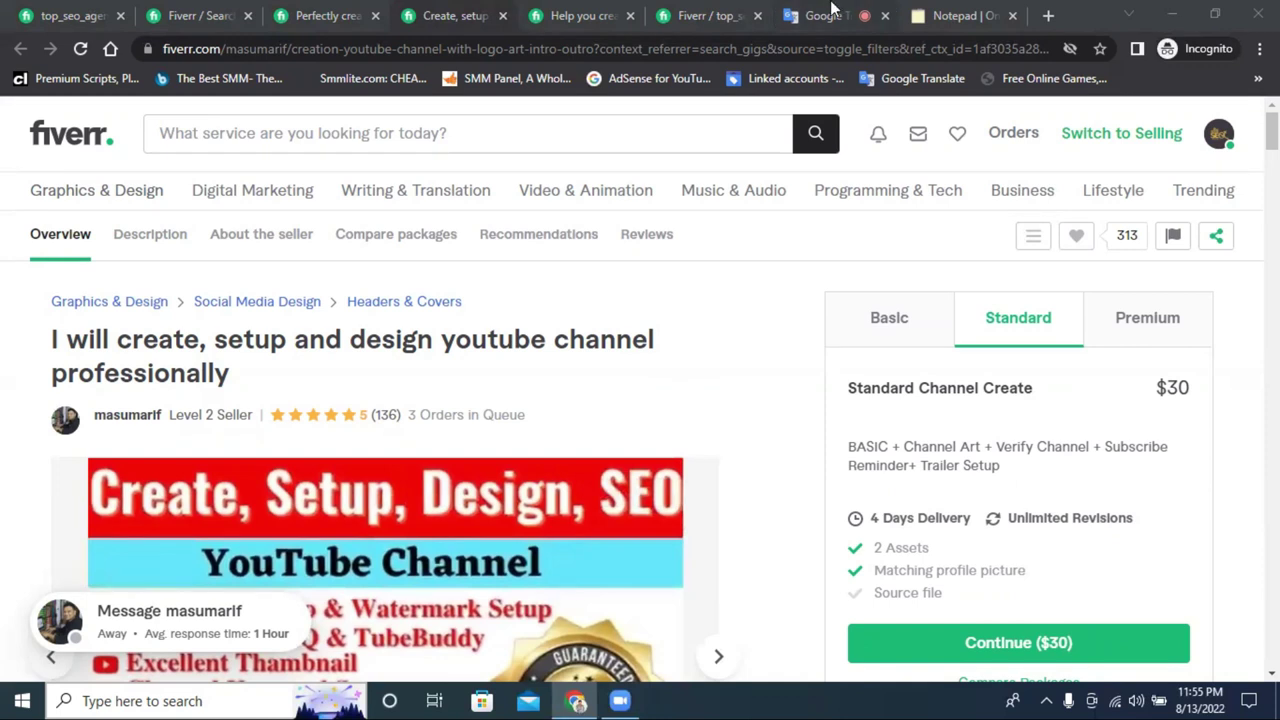
# In Google Translate, copy the English text from the welcome line through "100% Quality Services Guaranteed"
pyautogui.click(830, 15)
pyautogui.scroll(5, 125, 339)
pyautogui.scroll(4, 110, 320)
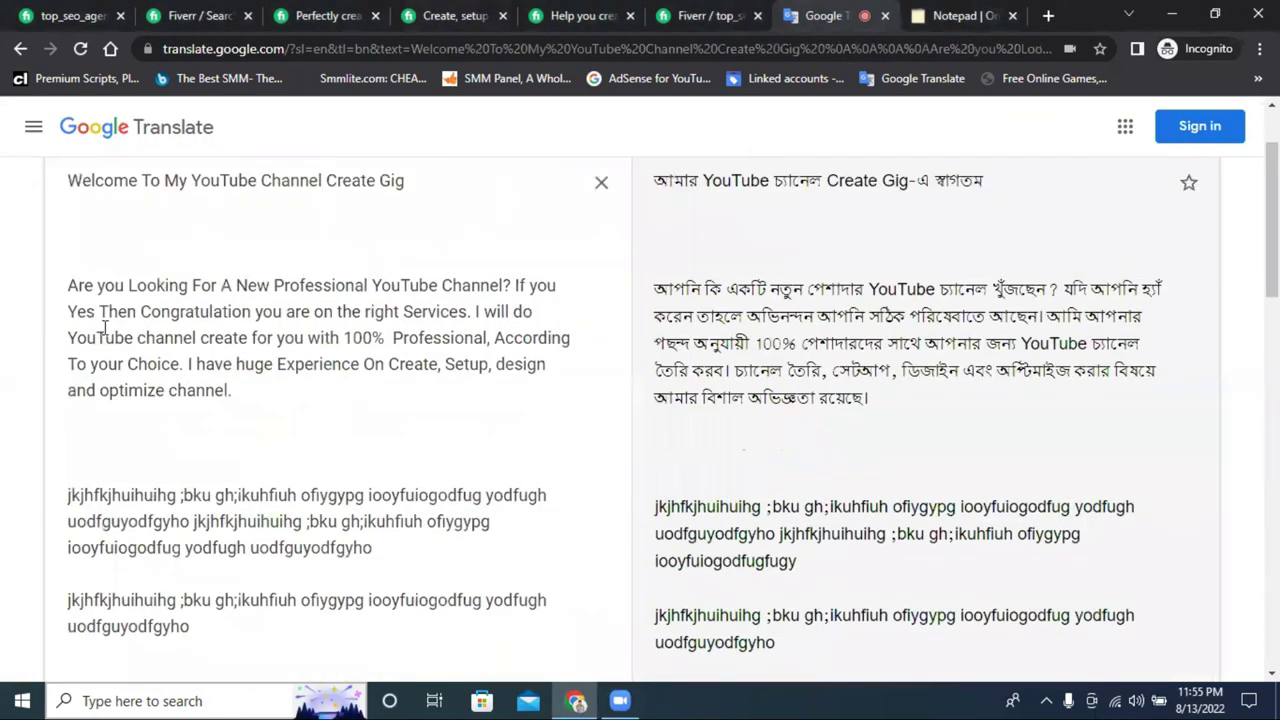
pyautogui.moveTo(71, 205); pyautogui.dragTo(331, 549)
pyautogui.scroll(-9, 168, 438)
pyautogui.scroll(-1, 200, 469)
pyautogui.rightClick(232, 330)
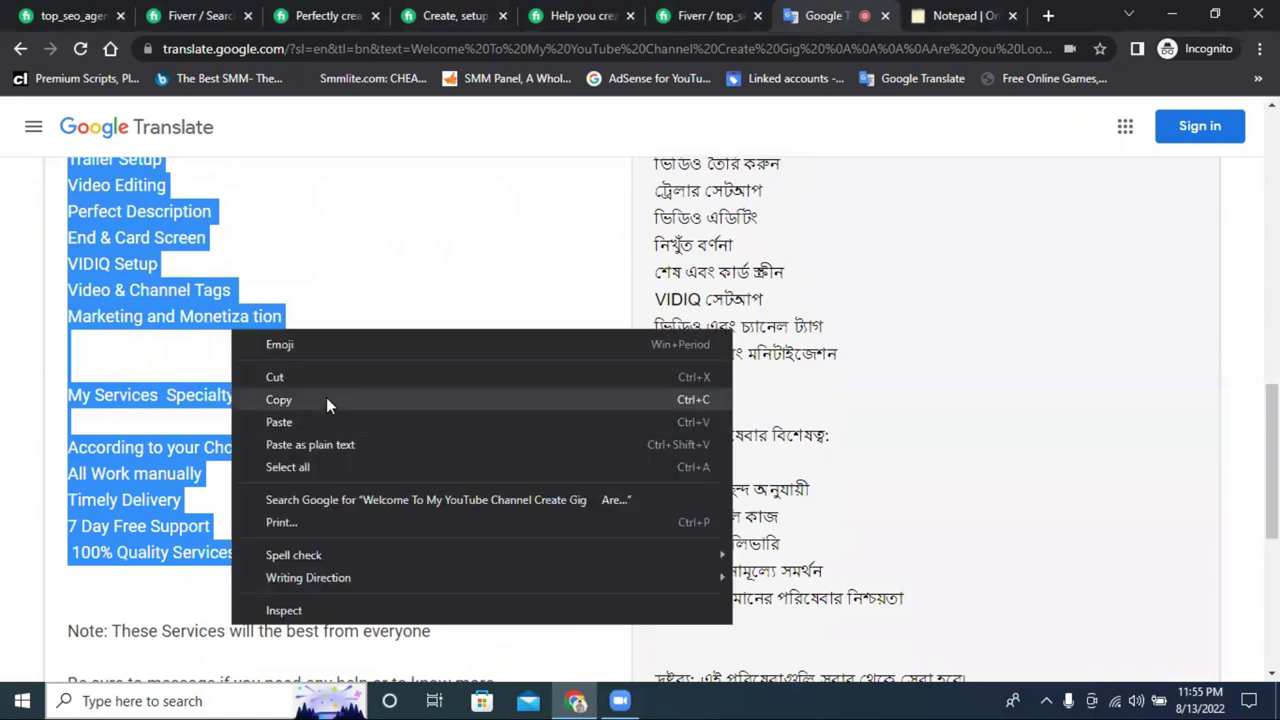
pyautogui.click(326, 396)
pyautogui.rightClick(276, 322)
pyautogui.click(277, 338)
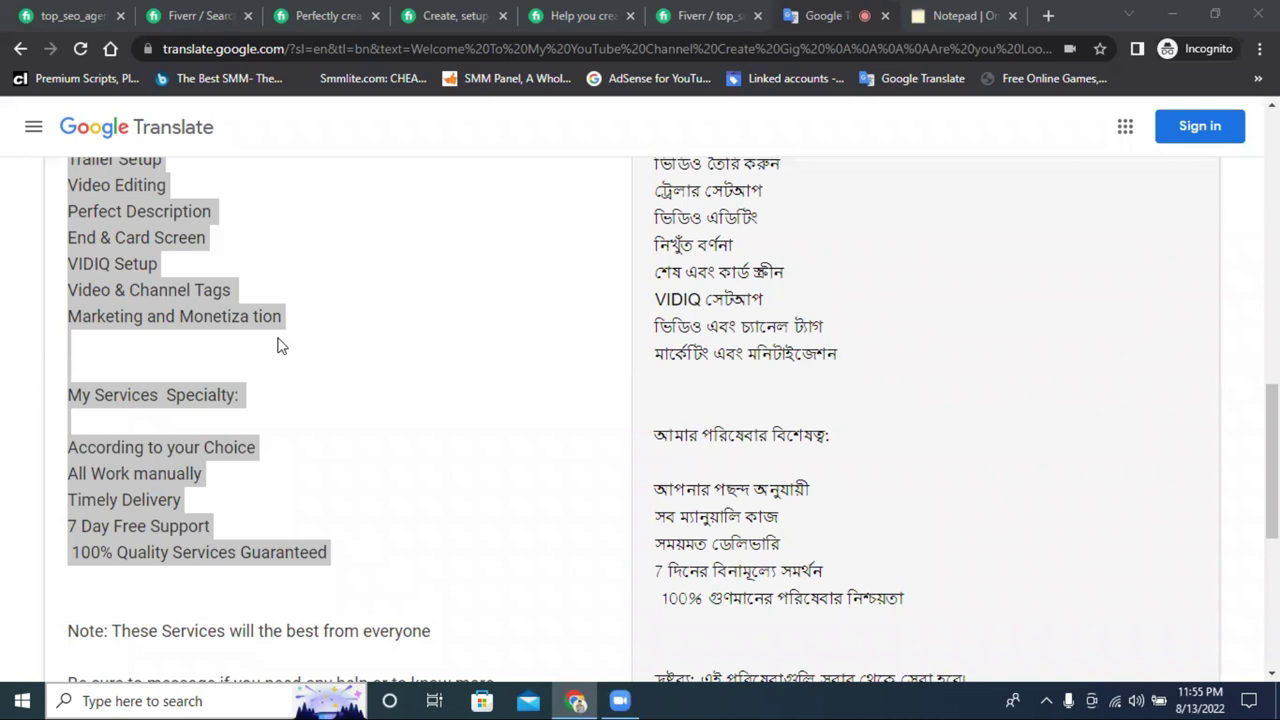
# Cut the English text from the welcome line through the specialty list, leaving the note and the closing message line
pyautogui.click(134, 421)
pyautogui.rightClick(136, 130)
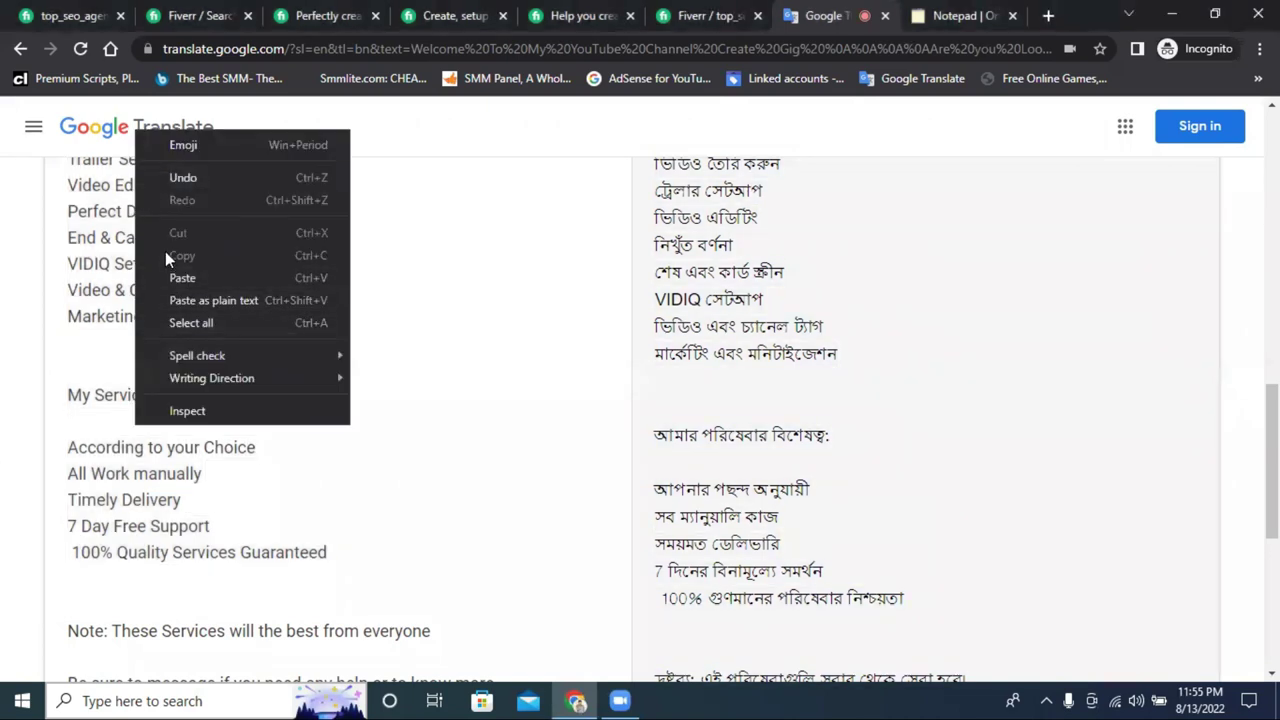
pyautogui.click(347, 540)
pyautogui.moveTo(347, 540); pyautogui.dragTo(49, 206)
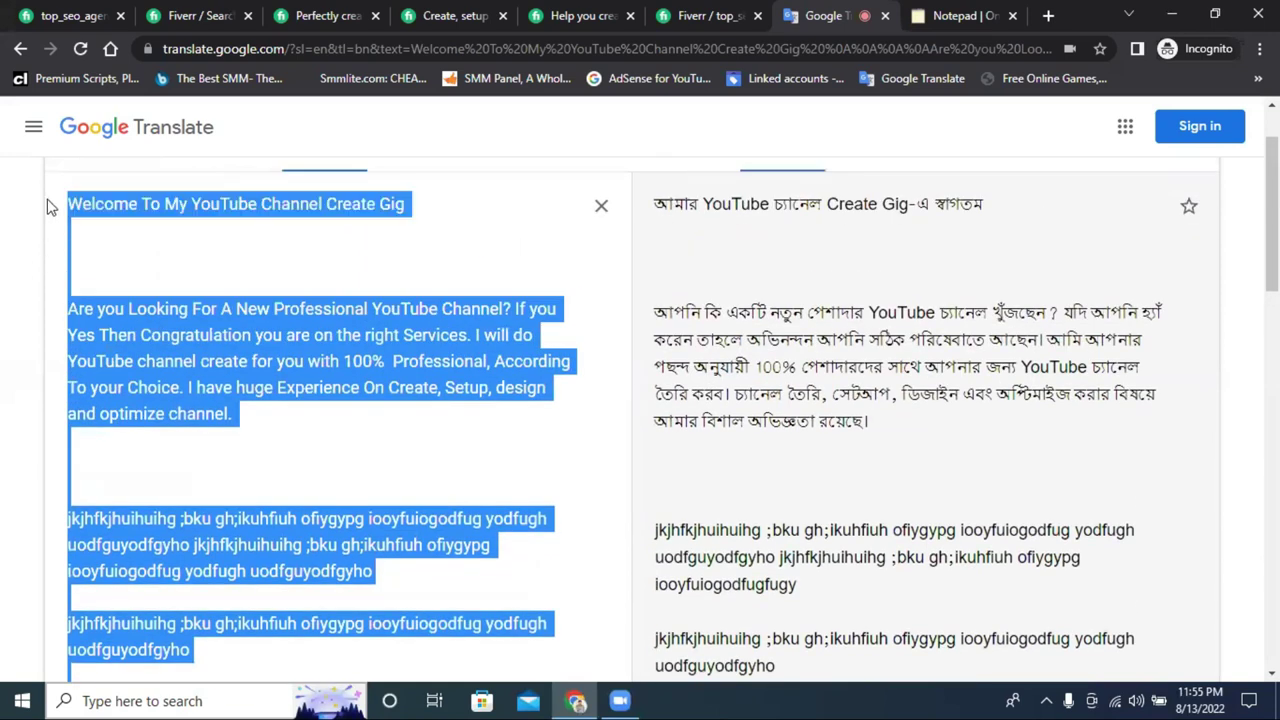
pyautogui.rightClick(117, 229)
pyautogui.click(182, 283)
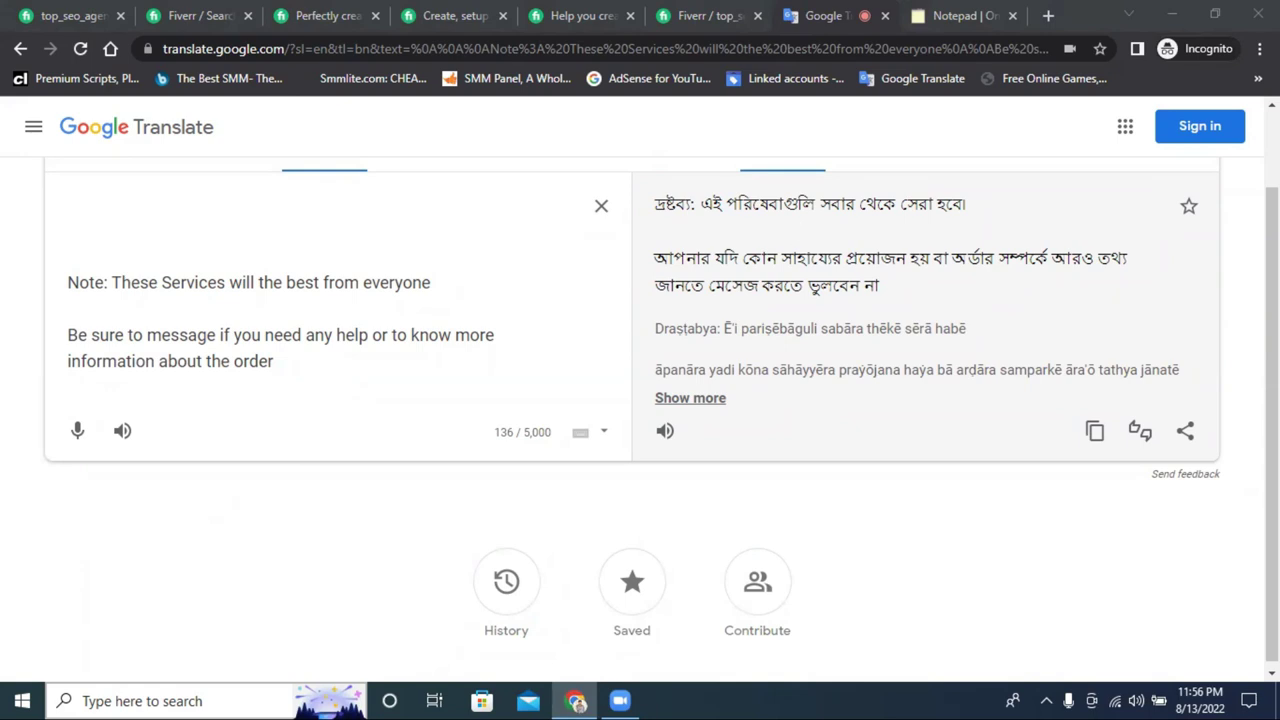
# Switch to the Notepad draft, cut the selected text from "Choice" through the specialty list, then undo the cut
pyautogui.scroll(1, 220, 366)
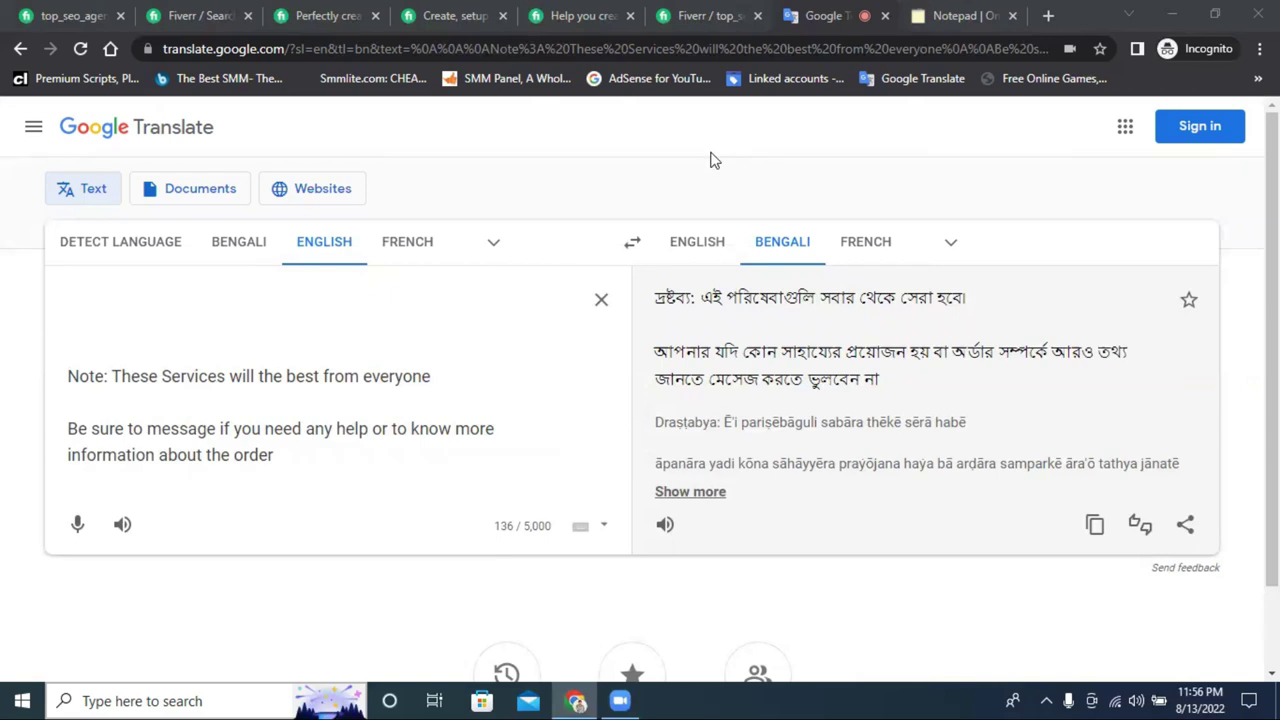
pyautogui.click(965, 15)
pyautogui.scroll(-3, 346, 344)
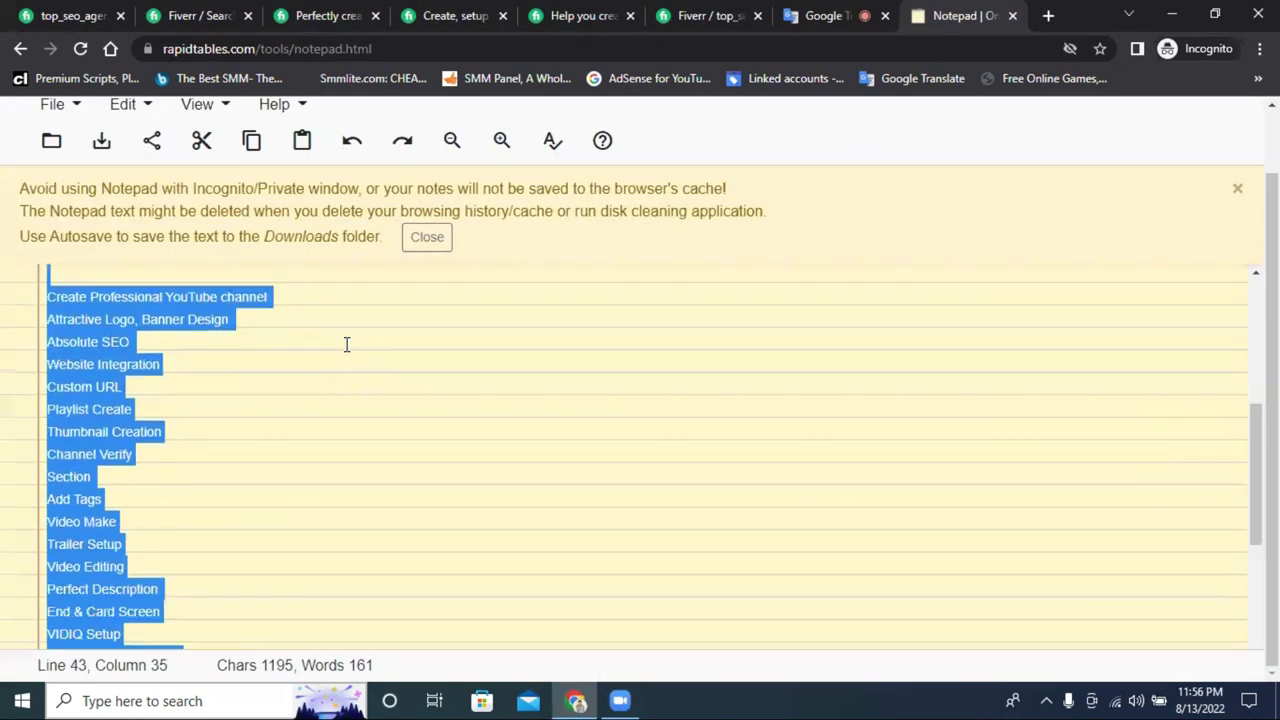
pyautogui.scroll(-3, 346, 344)
pyautogui.rightClick(158, 424)
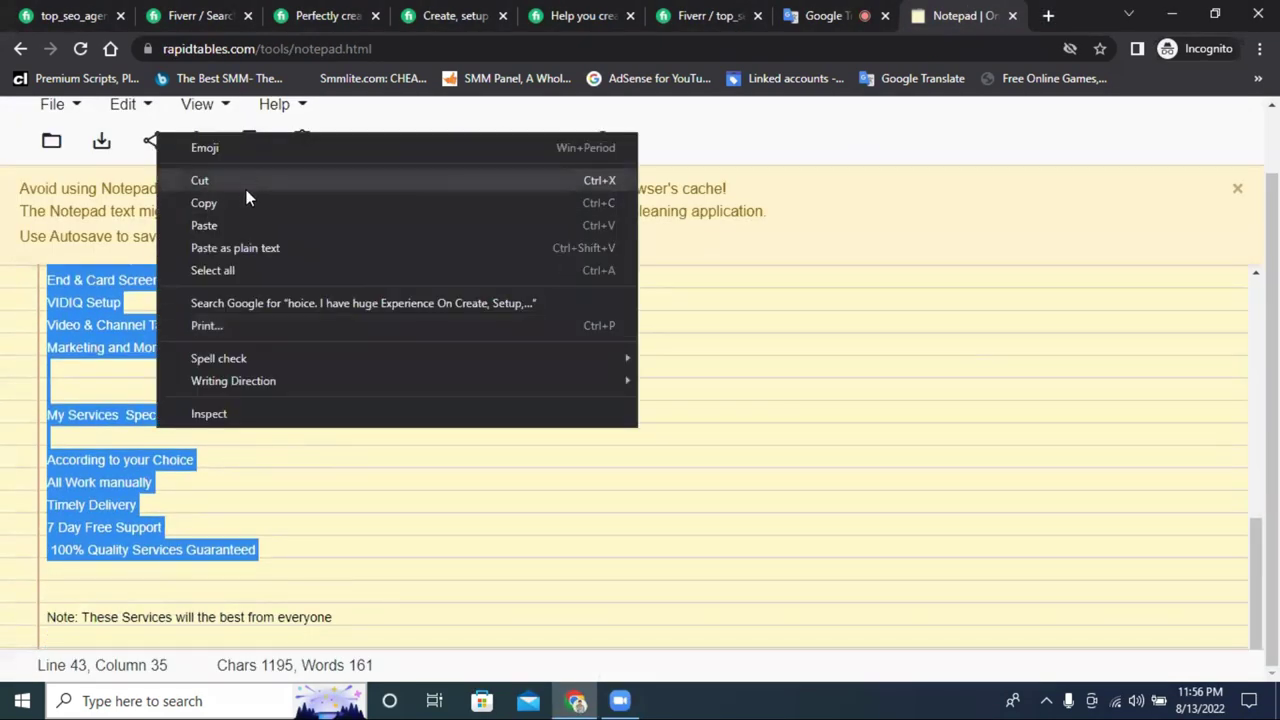
pyautogui.click(246, 203)
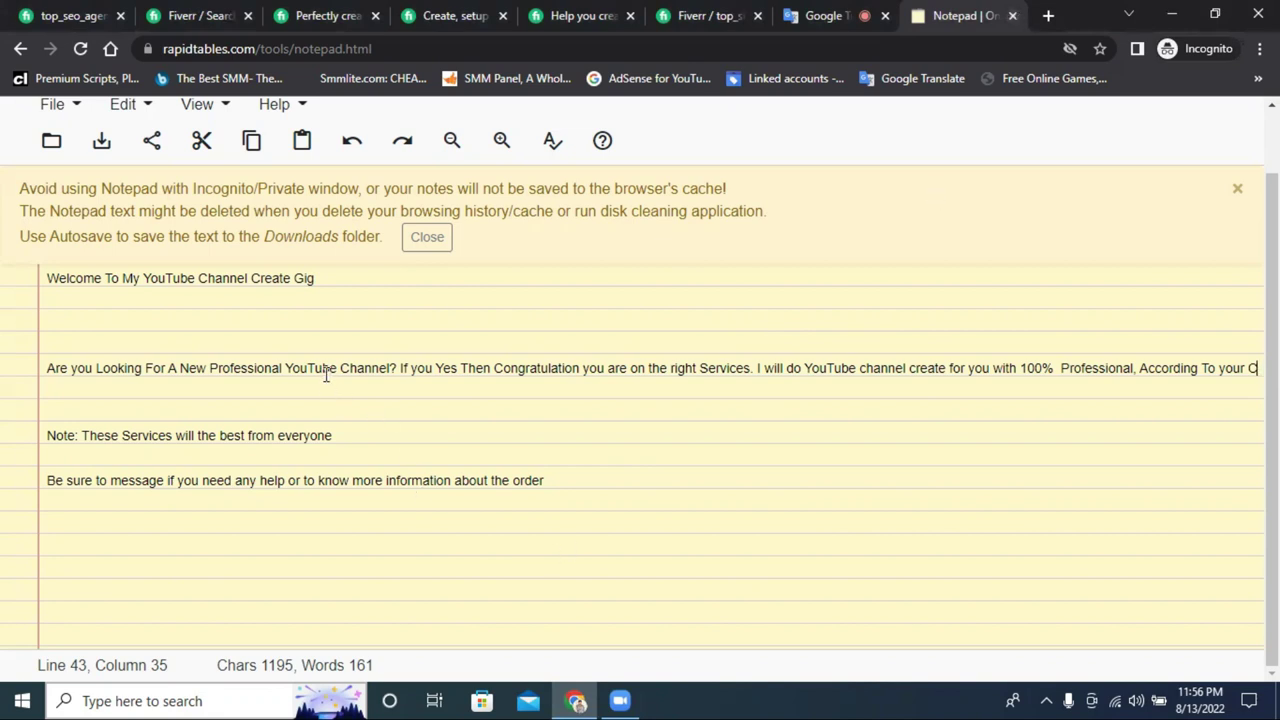
pyautogui.moveTo(47, 280); pyautogui.dragTo(948, 406)
pyautogui.click(948, 406)
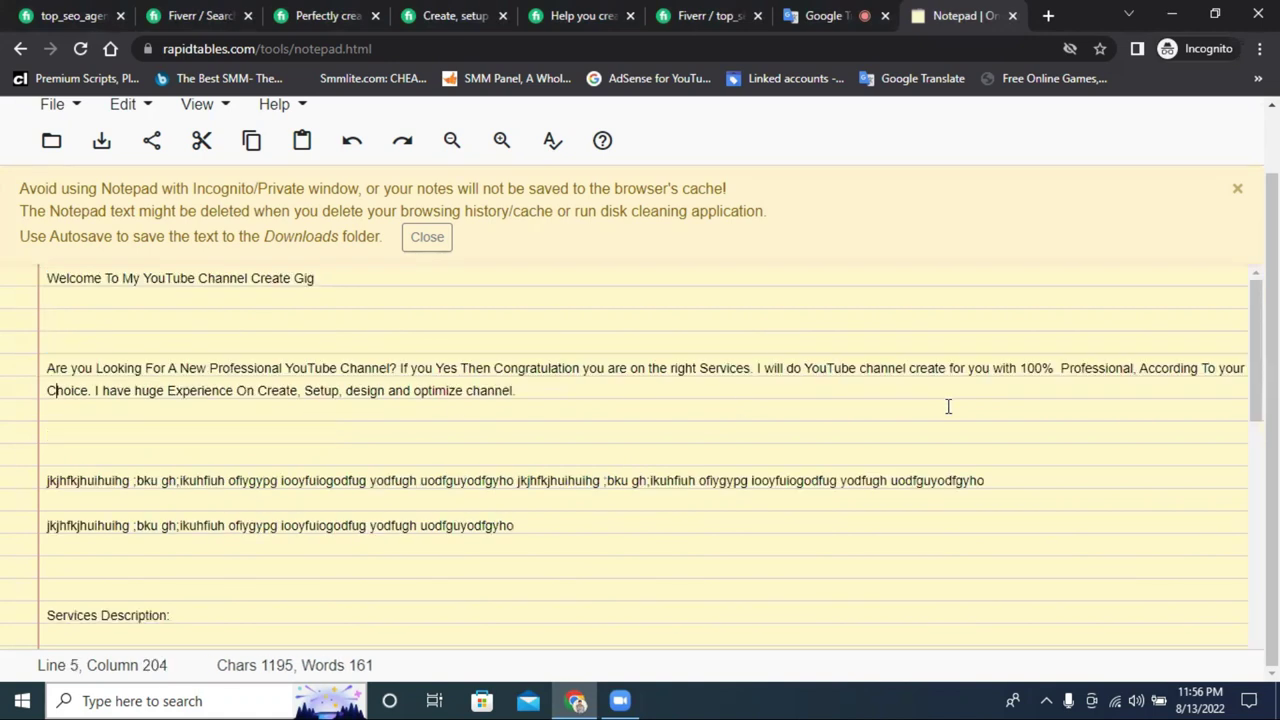
# Cut the gig description from the notepad, from the title "Welcome To My YouTube Channel Create Gig" through "100% Quality Services Guaranteed"
pyautogui.scroll(1, 677, 400)
pyautogui.moveTo(49, 346); pyautogui.dragTo(427, 623)
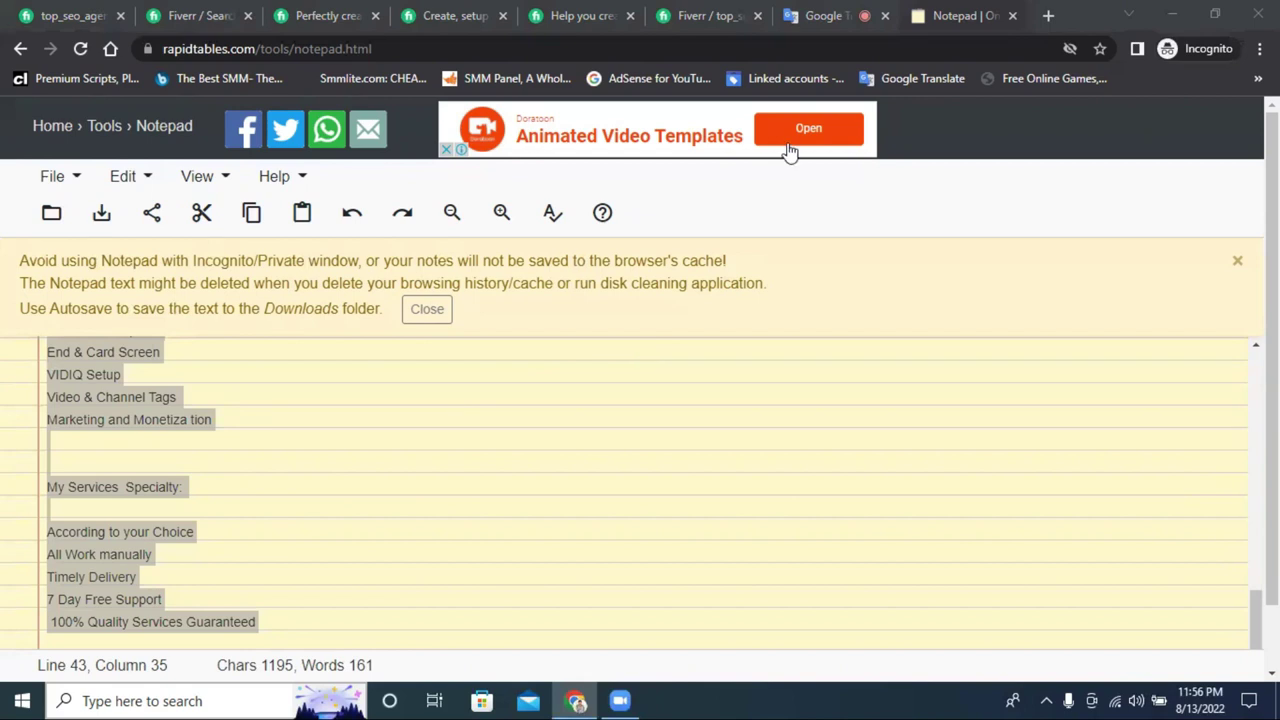
pyautogui.scroll(10, 357, 457)
pyautogui.scroll(1, 202, 407)
pyautogui.rightClick(162, 424)
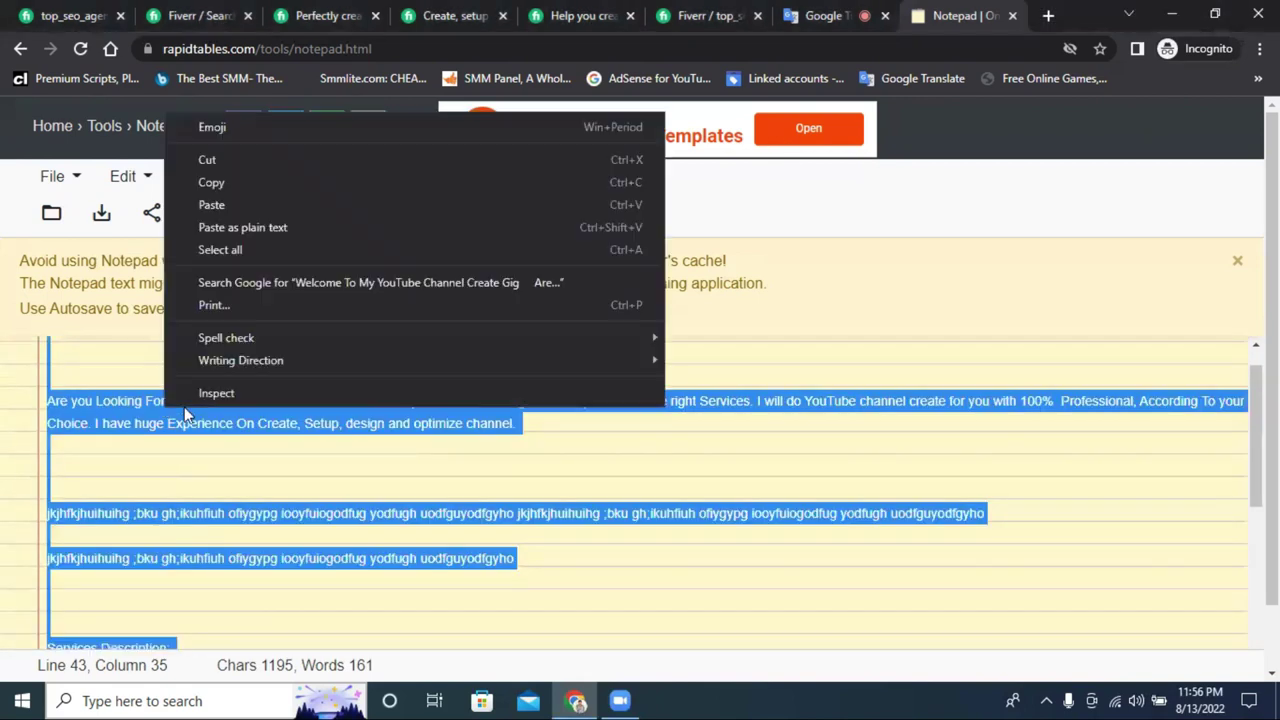
pyautogui.click(232, 159)
pyautogui.press('Delete')
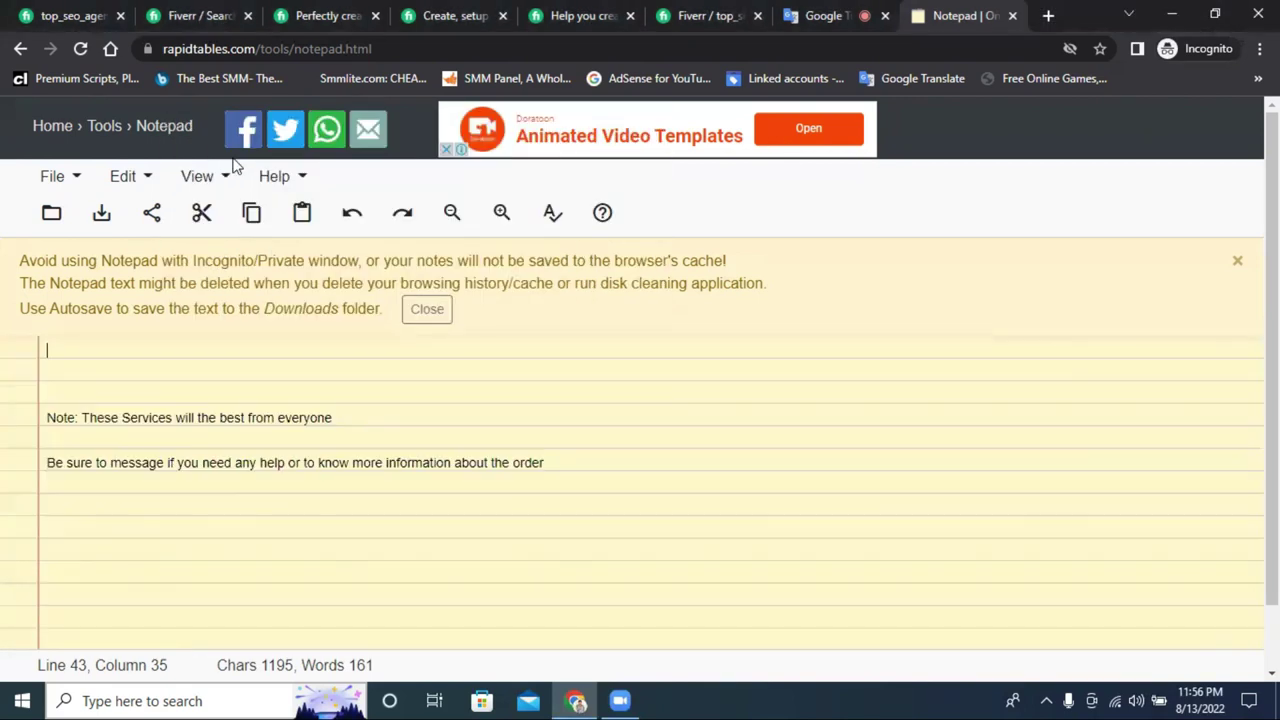
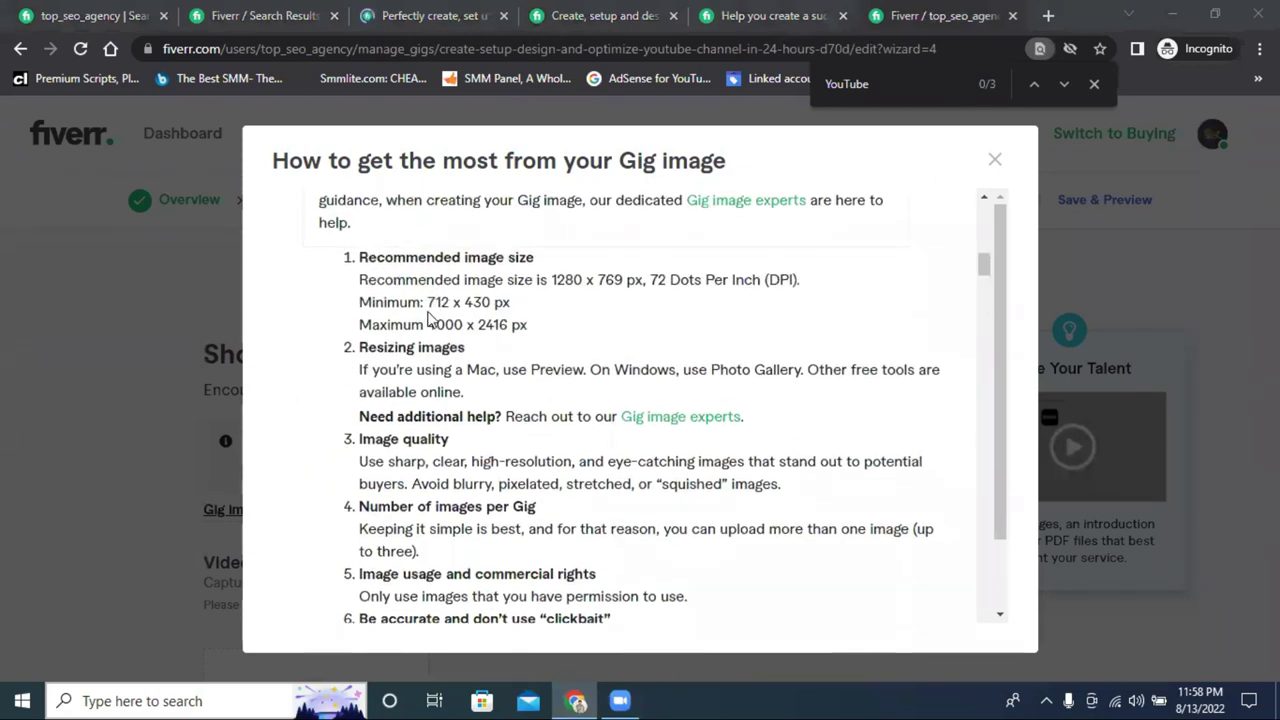
# Examine the minimum, maximum and recommended image dimensions in Fiverr's Gig image guidelines
pyautogui.moveTo(427, 302); pyautogui.dragTo(500, 303)
pyautogui.click(597, 323)
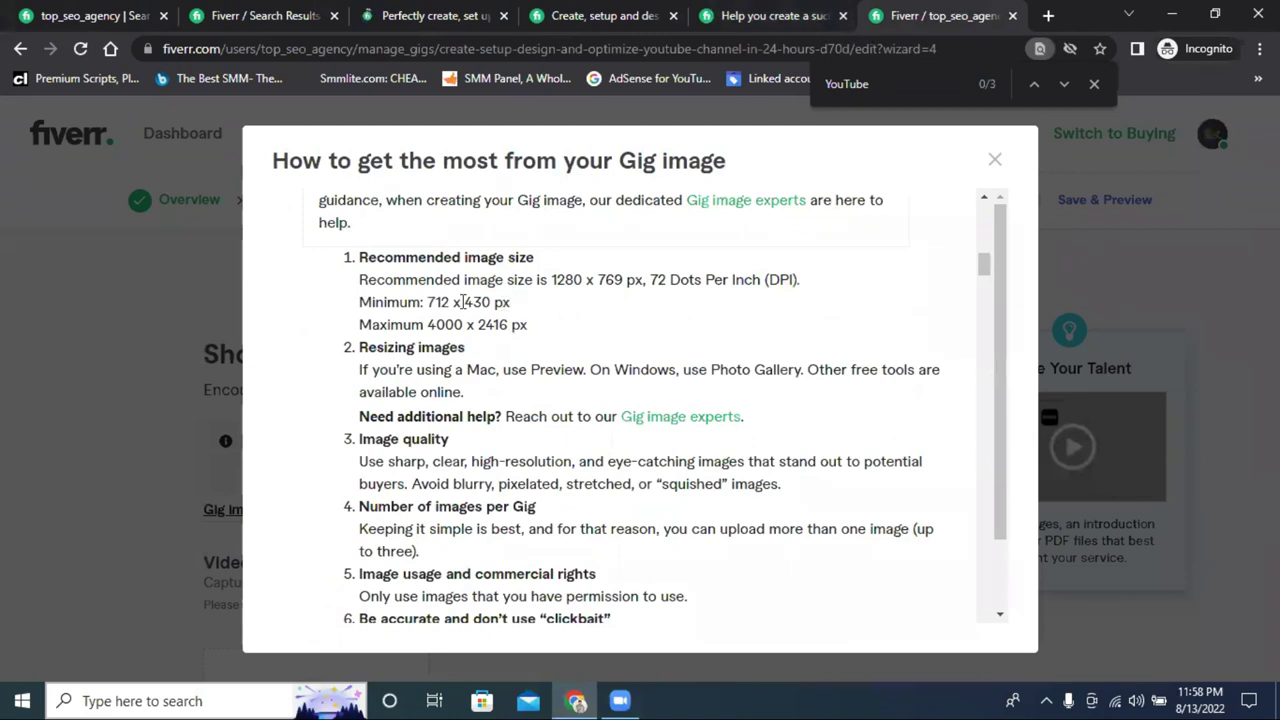
pyautogui.moveTo(388, 326); pyautogui.dragTo(468, 328)
pyautogui.click(535, 333)
pyautogui.moveTo(552, 280); pyautogui.dragTo(626, 283)
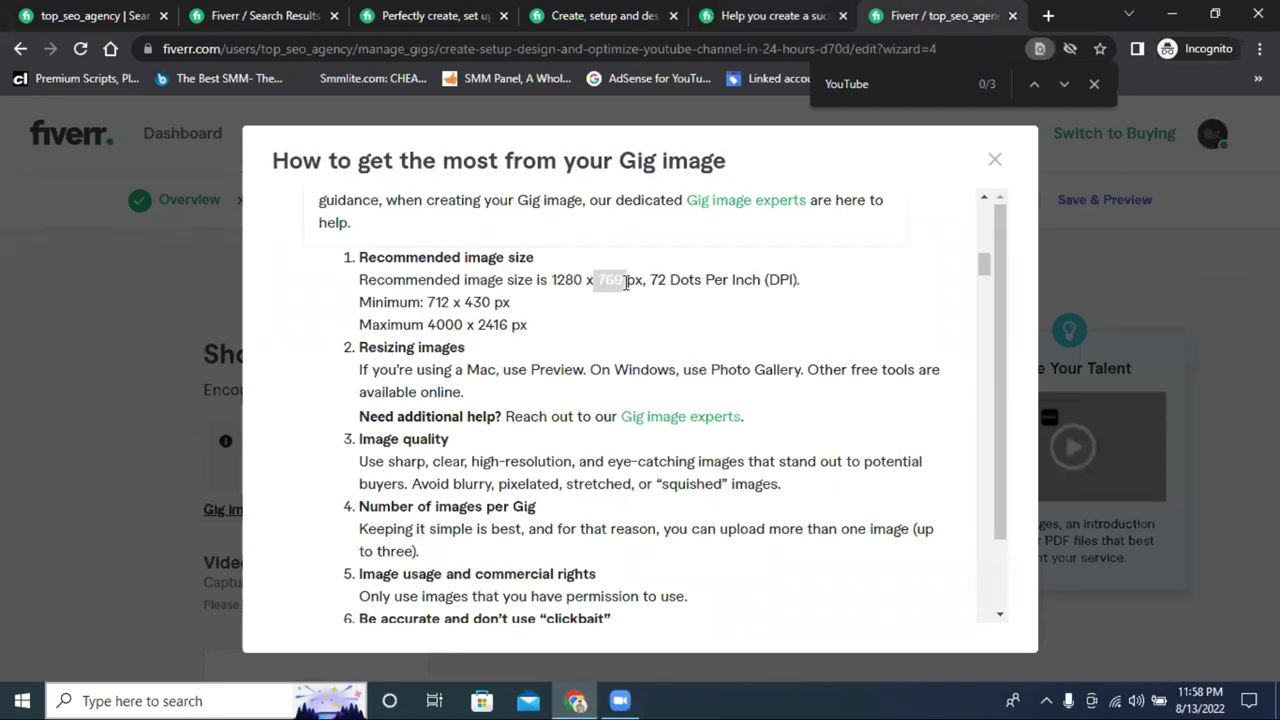
# Read the rest of the Gig image guidelines, including the contrast, logo, text and mockup examples, and close them
pyautogui.click(999, 197)
pyautogui.scroll(3, 578, 345)
pyautogui.scroll(-15, 578, 345)
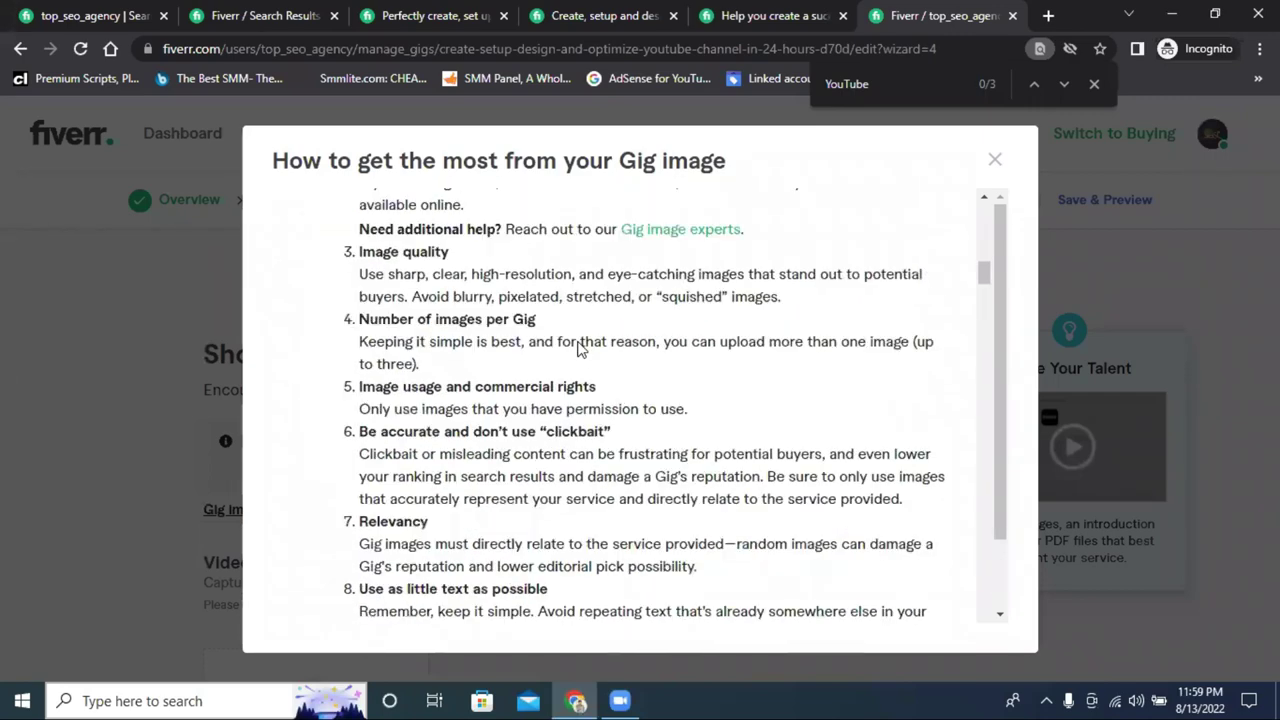
pyautogui.scroll(-3, 506, 337)
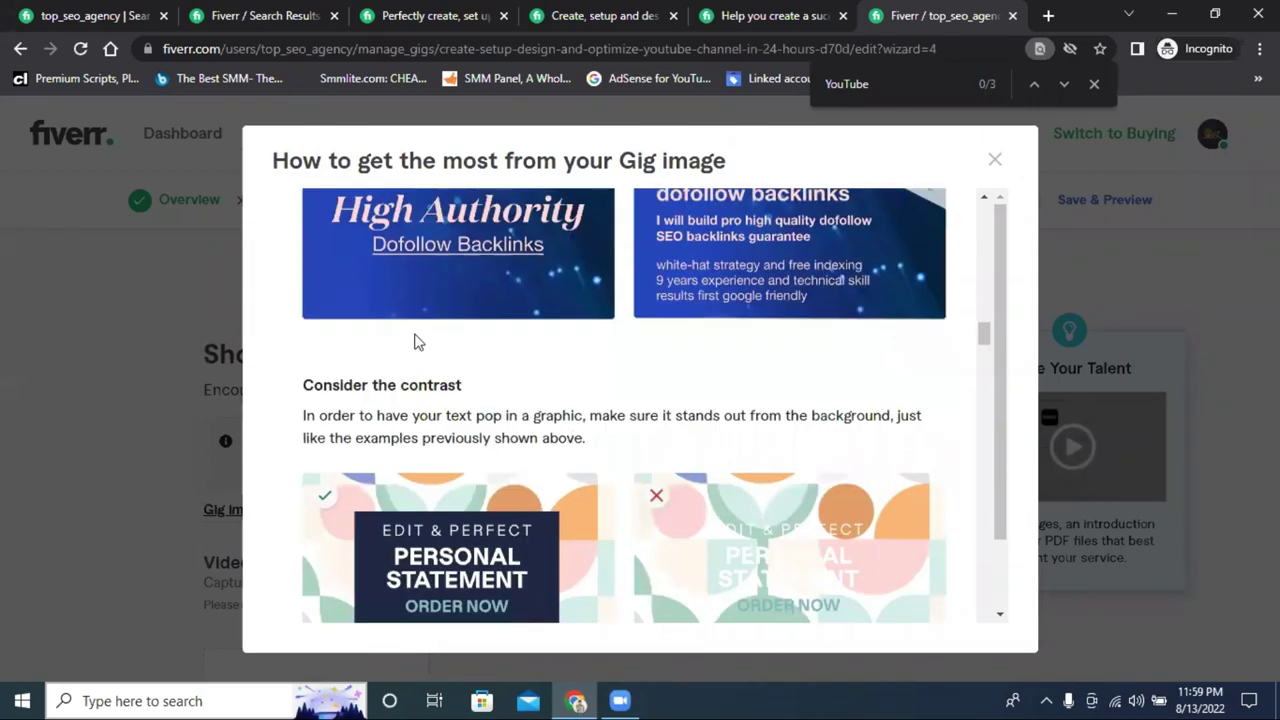
pyautogui.scroll(2, 414, 337)
pyautogui.scroll(-5, 754, 528)
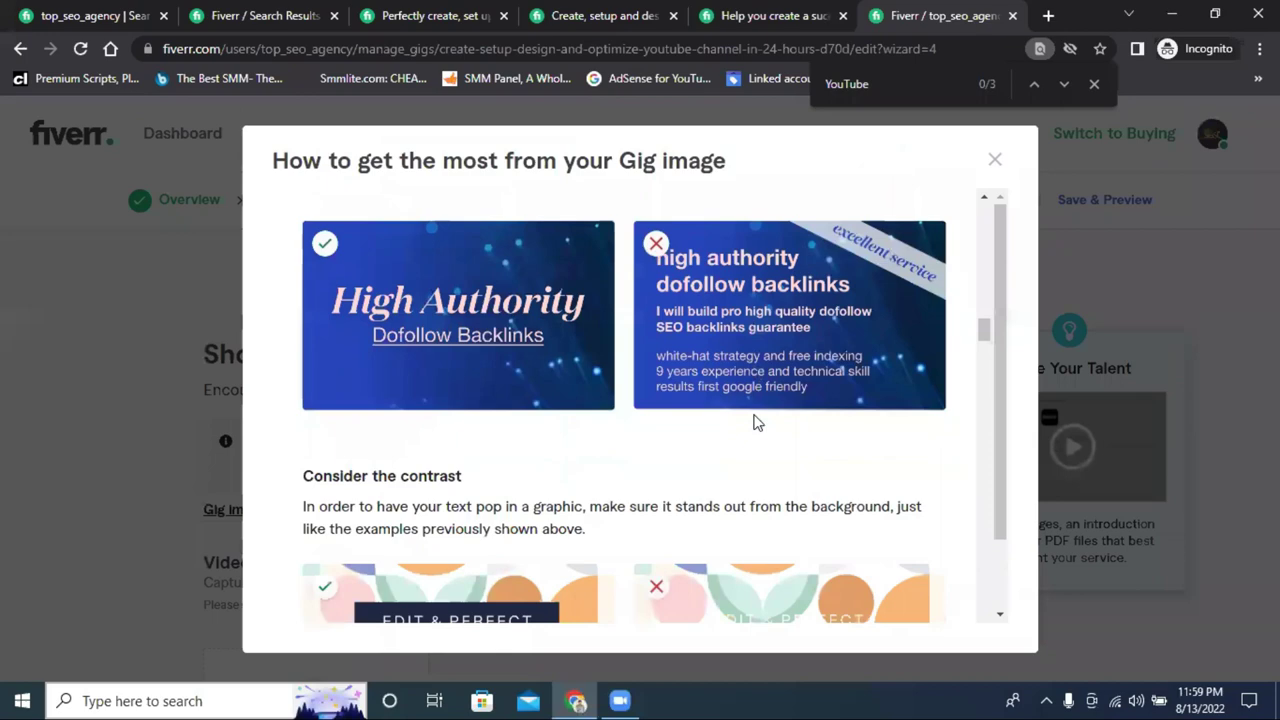
pyautogui.scroll(-3, 745, 392)
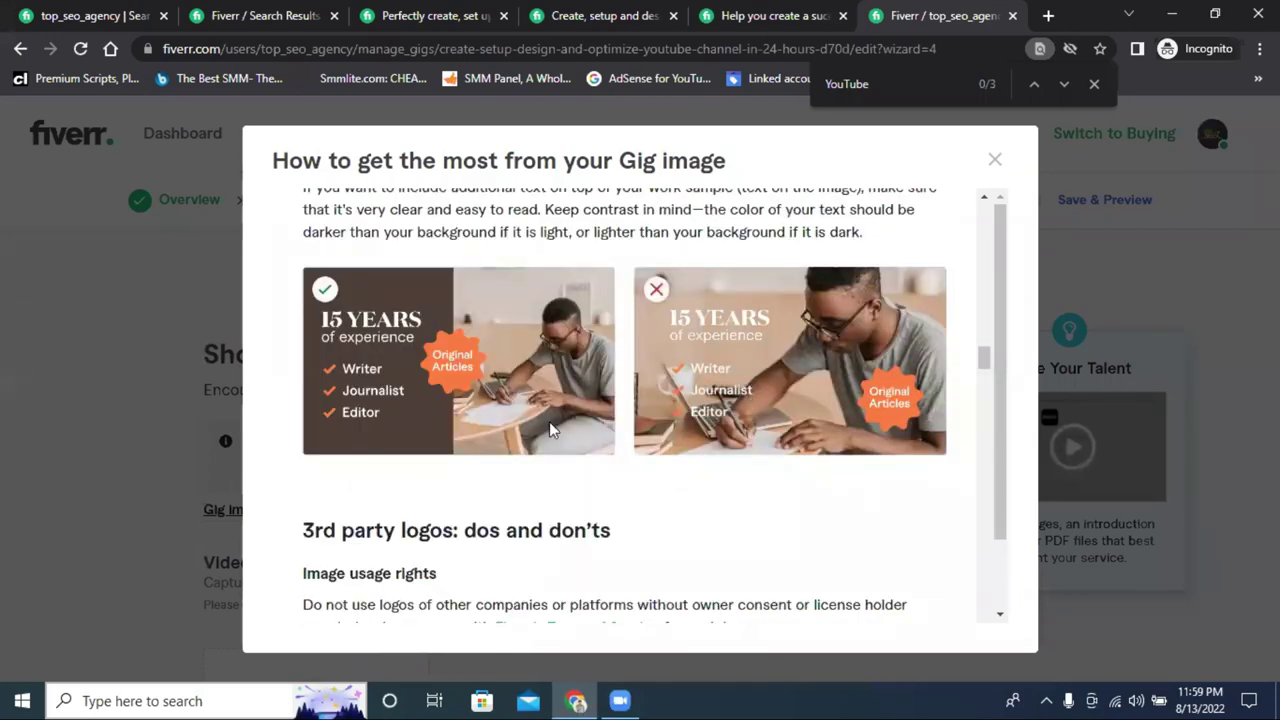
pyautogui.scroll(-3, 388, 341)
pyautogui.scroll(5, 843, 455)
pyautogui.scroll(-2, 864, 356)
pyautogui.scroll(-1, 784, 396)
pyautogui.scroll(-3, 784, 396)
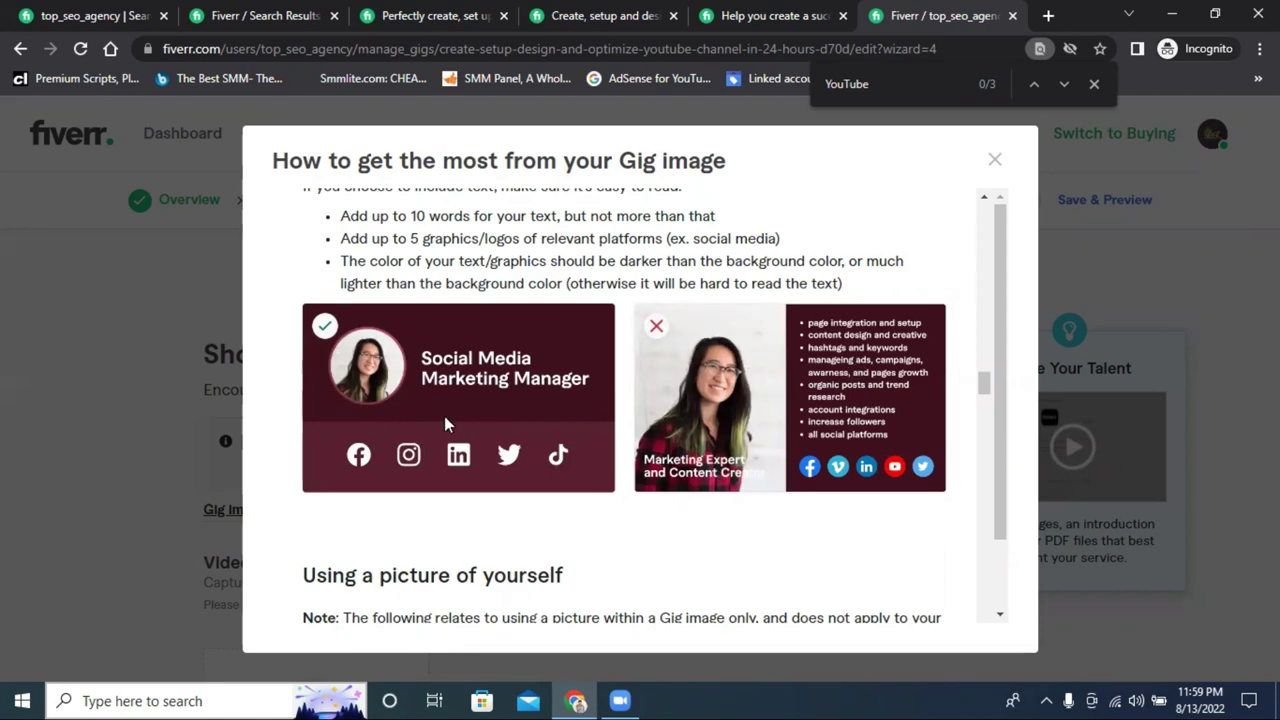
pyautogui.scroll(-10, 471, 394)
pyautogui.scroll(-12, 487, 388)
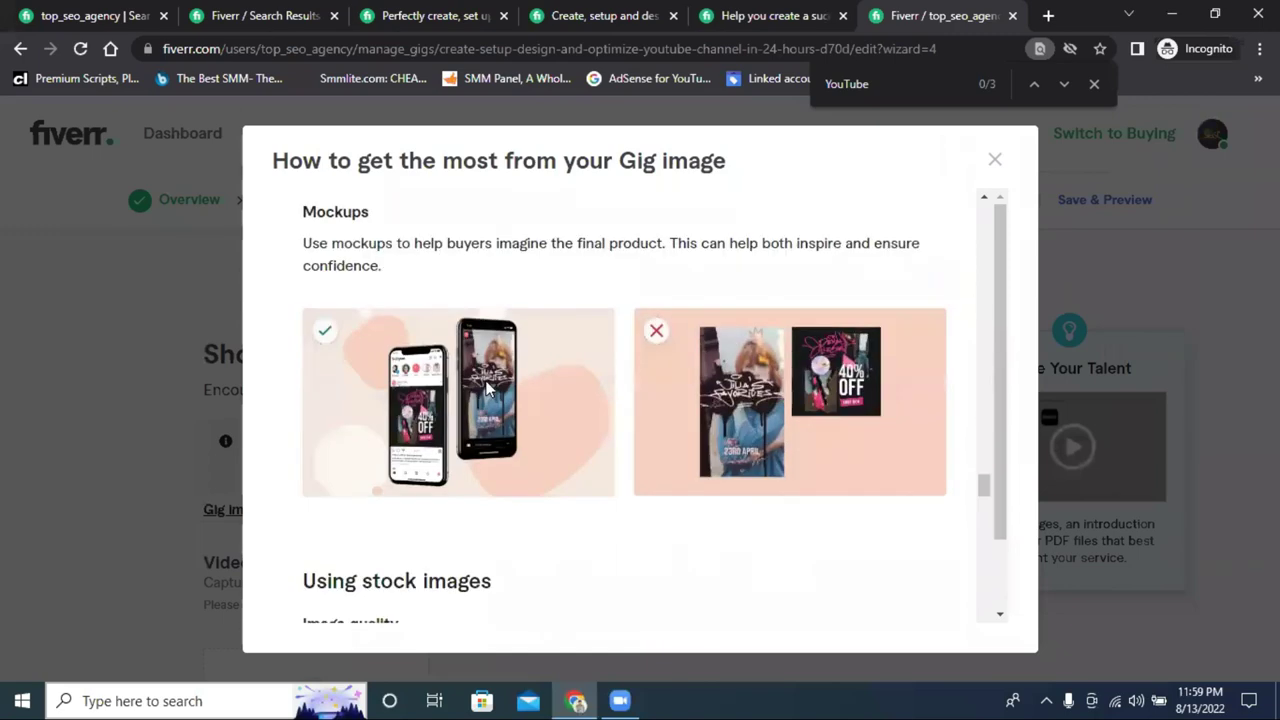
pyautogui.scroll(-10, 487, 388)
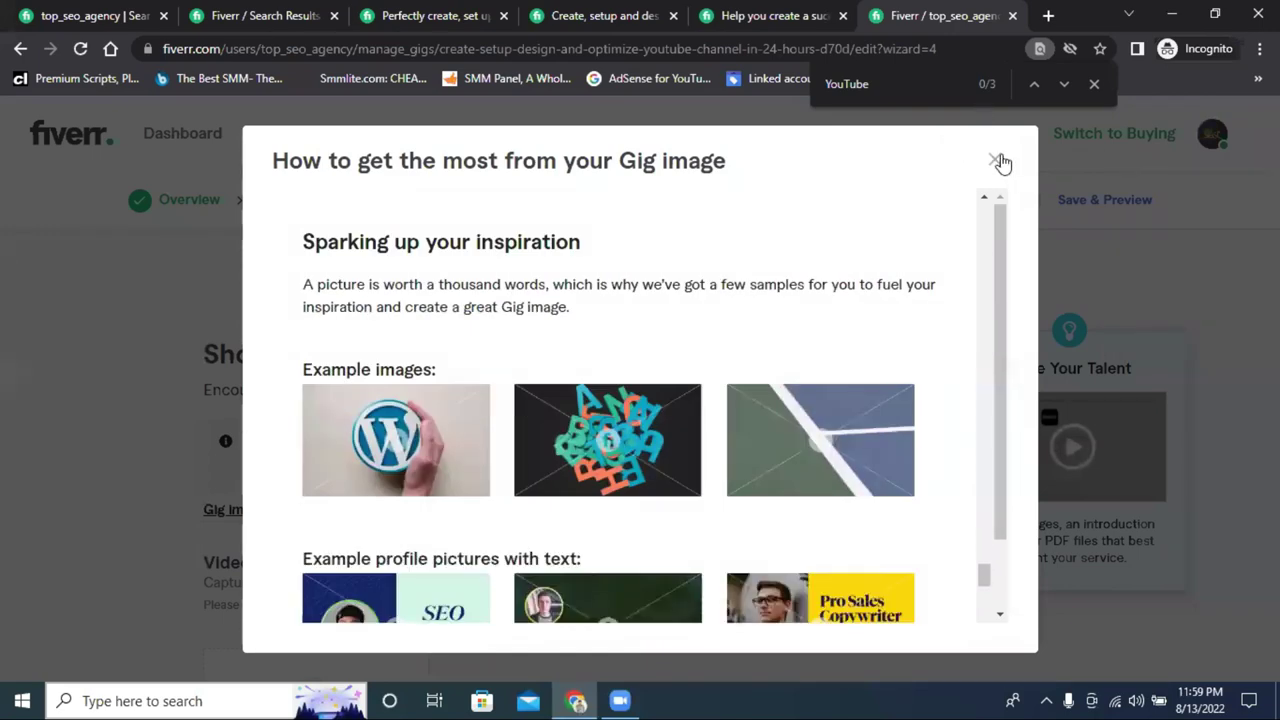
pyautogui.click(1001, 162)
pyautogui.scroll(-3, 598, 418)
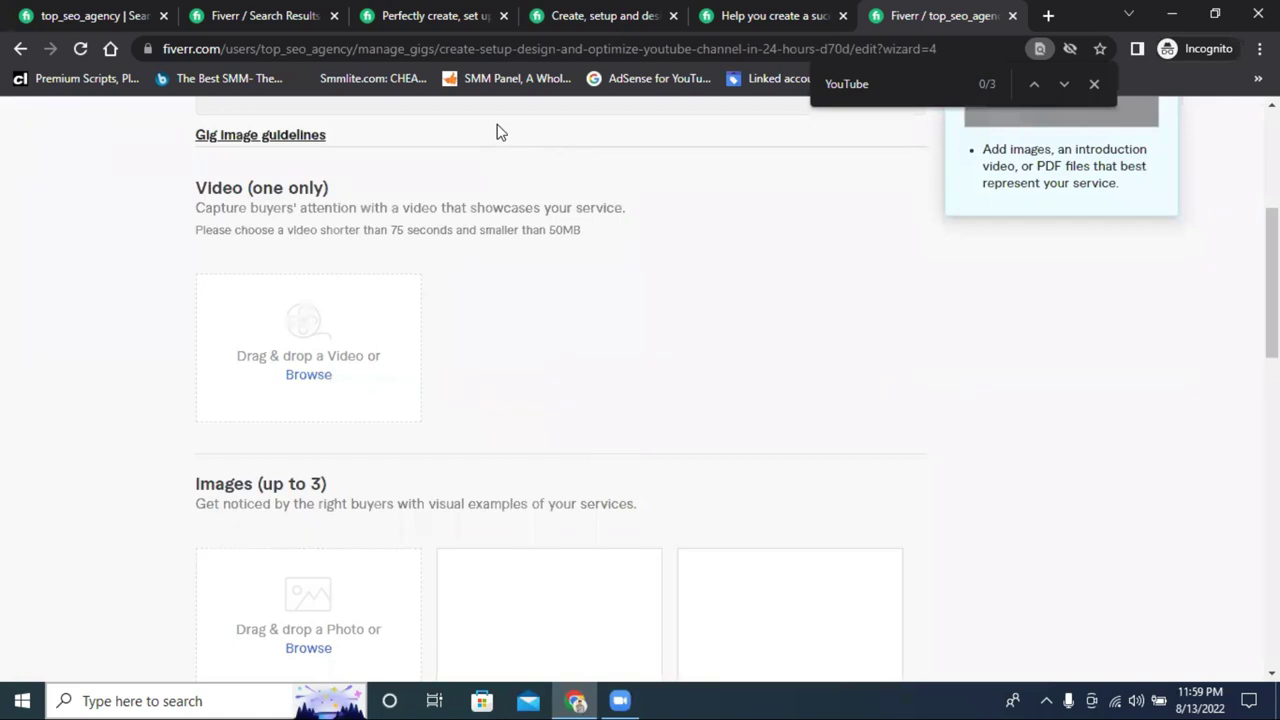
# Close the gig editing page and the opened competitor gig pages, returning to the YouTube channel search results
pyautogui.hotkey('ctrl', 'w')
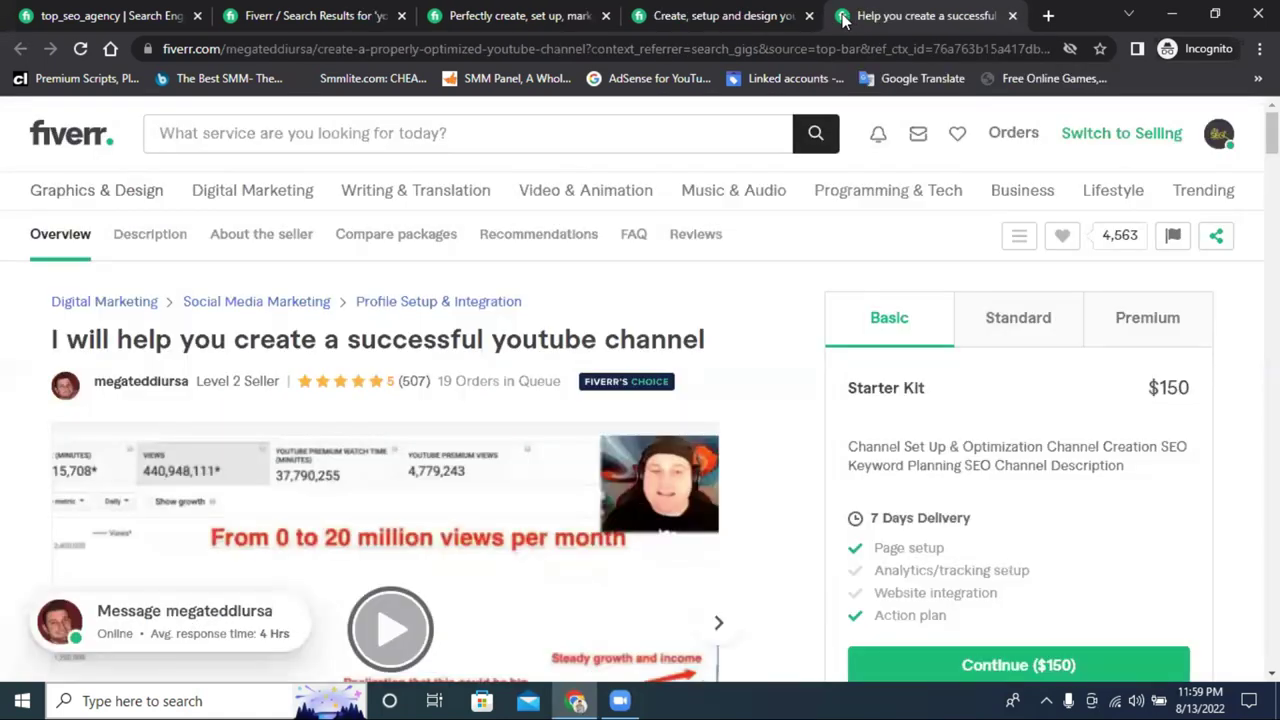
pyautogui.click(810, 16)
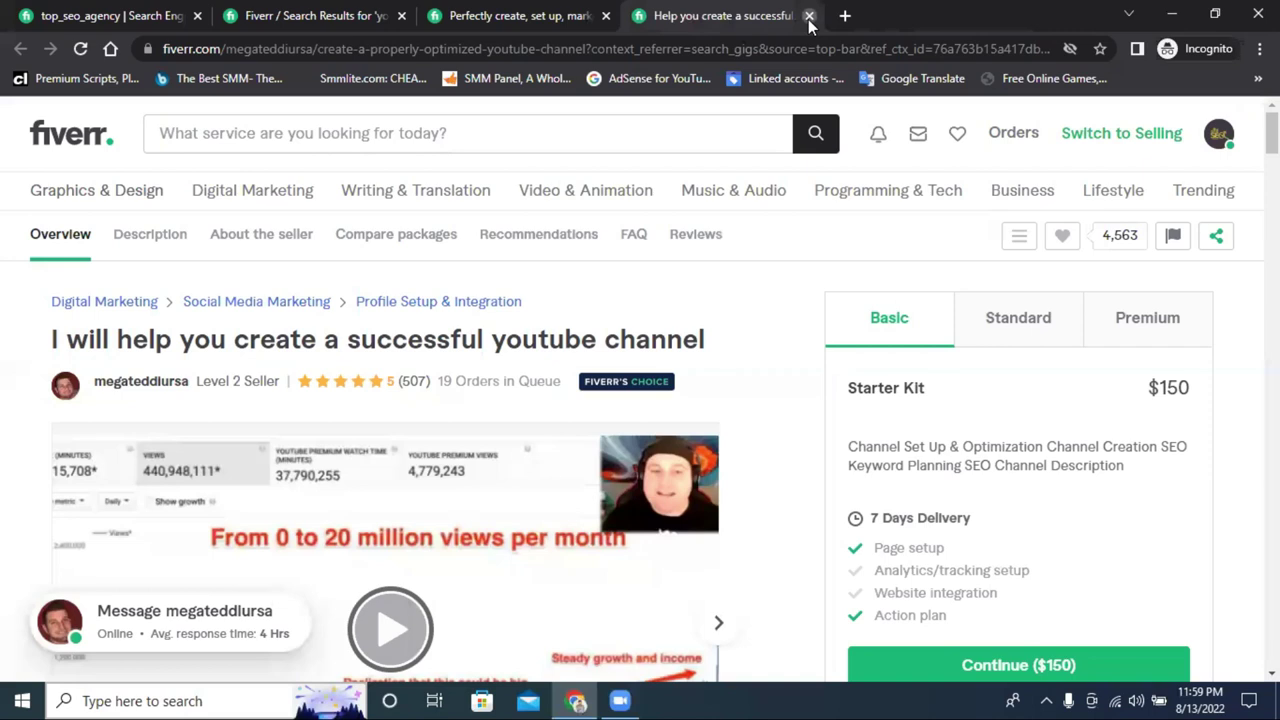
pyautogui.click(808, 16)
pyautogui.click(666, 16)
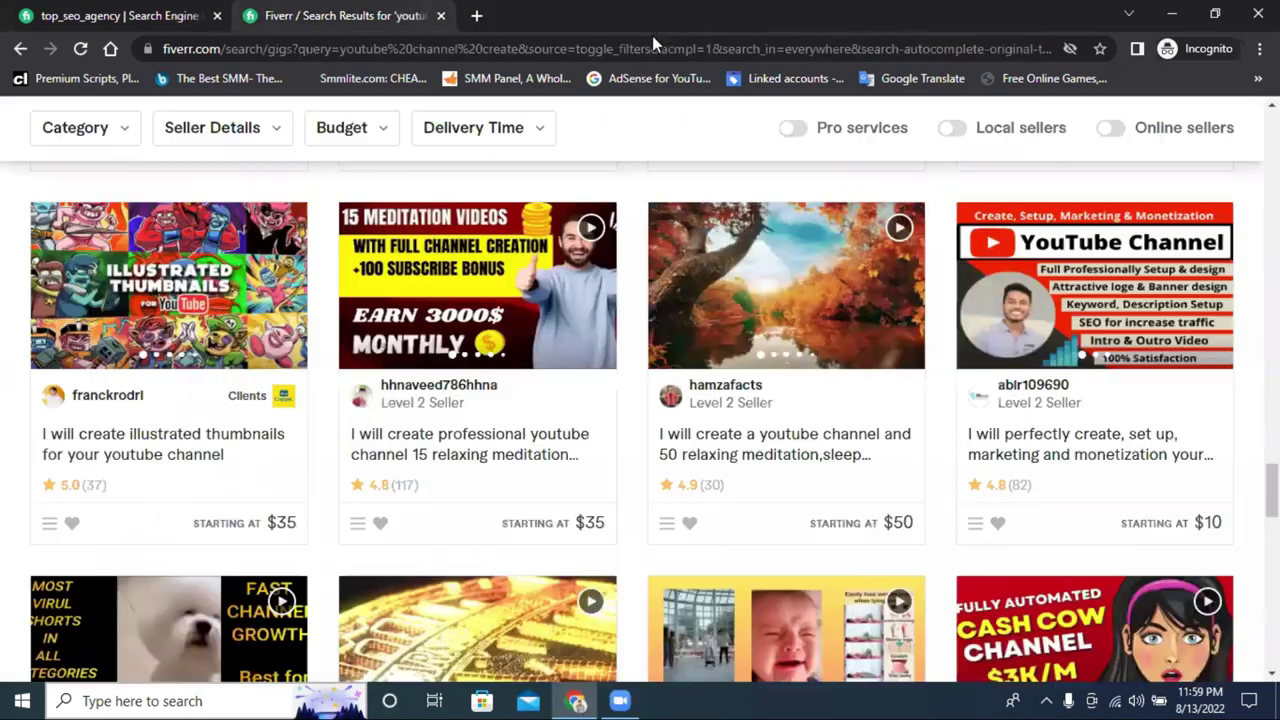
# Examine the gig thumbnails in the YouTube channel creation search results as image design examples
pyautogui.scroll(-1, 1088, 270)
pyautogui.scroll(-6, 1088, 270)
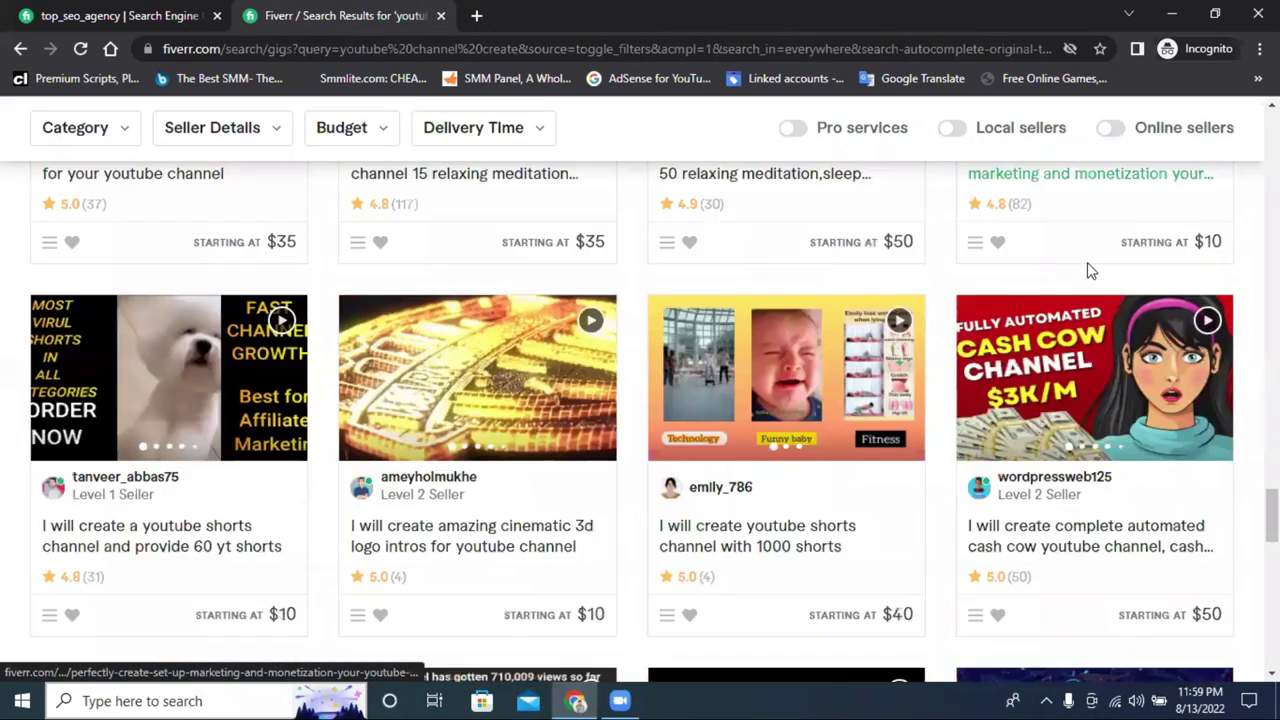
pyautogui.scroll(-5, 1090, 272)
pyautogui.scroll(3, 1088, 270)
pyautogui.scroll(10, 1087, 262)
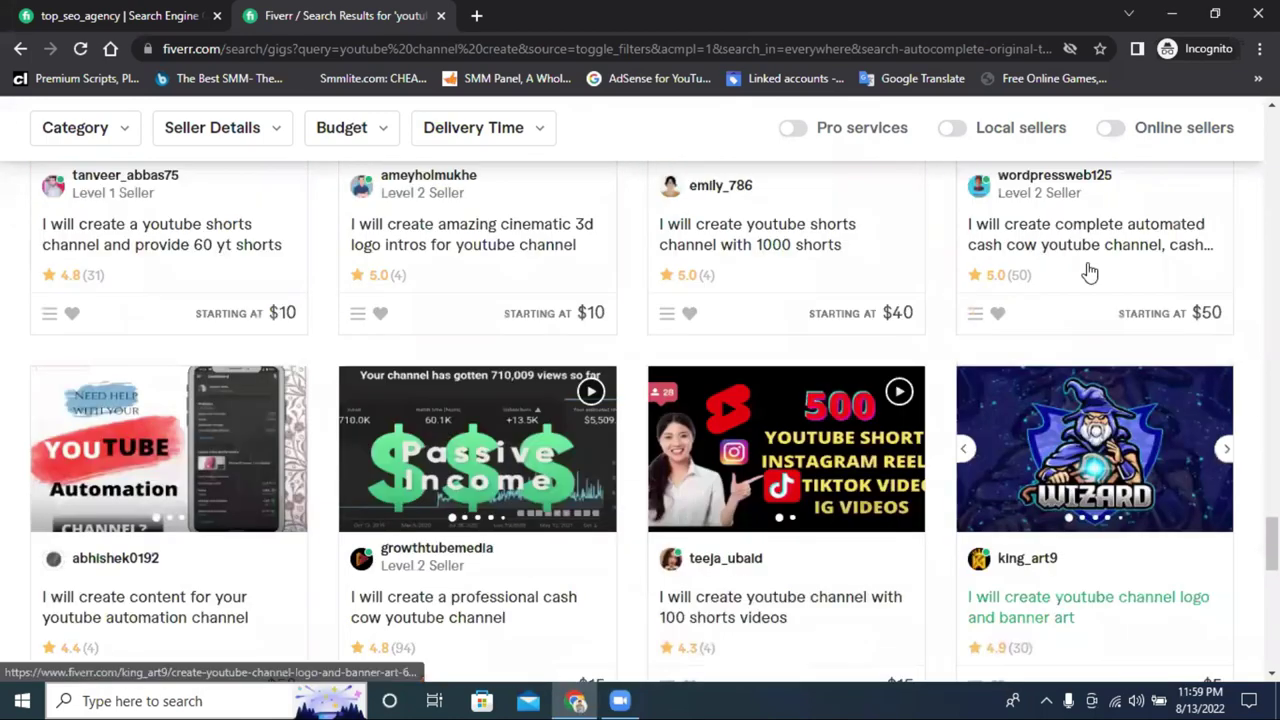
pyautogui.scroll(1, 1085, 277)
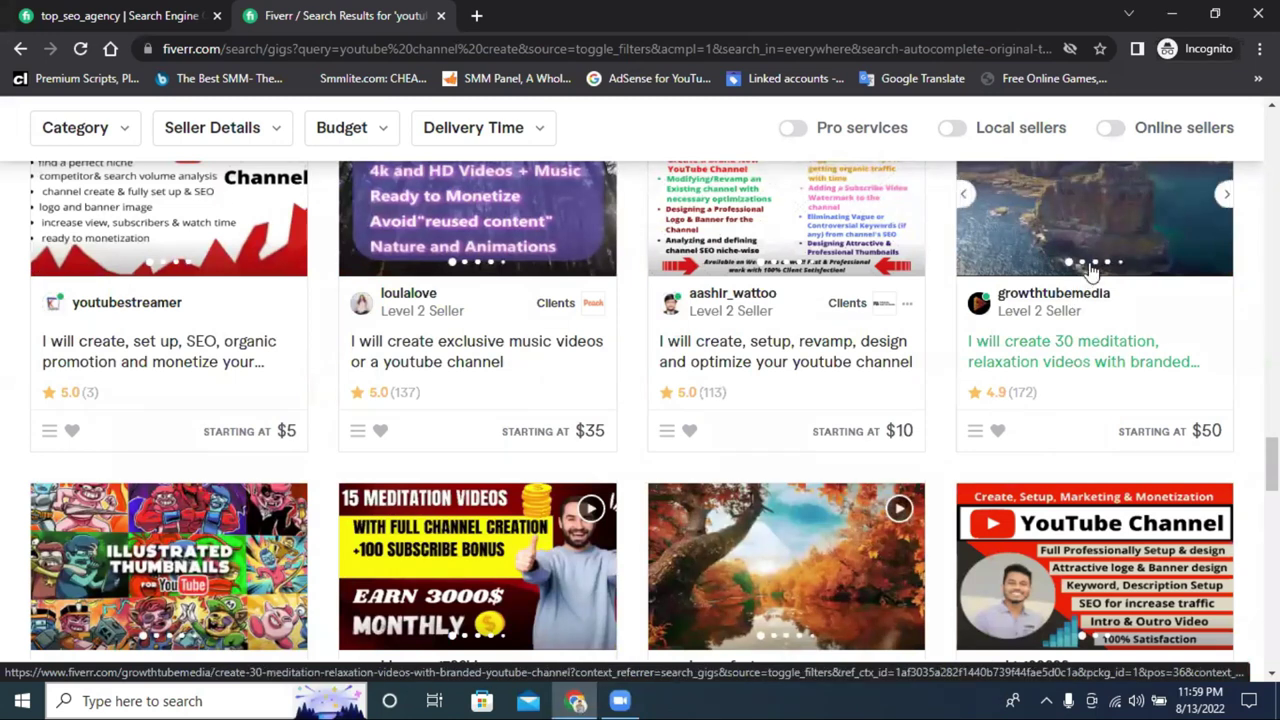
pyautogui.scroll(2, 1075, 292)
pyautogui.scroll(1, 1076, 294)
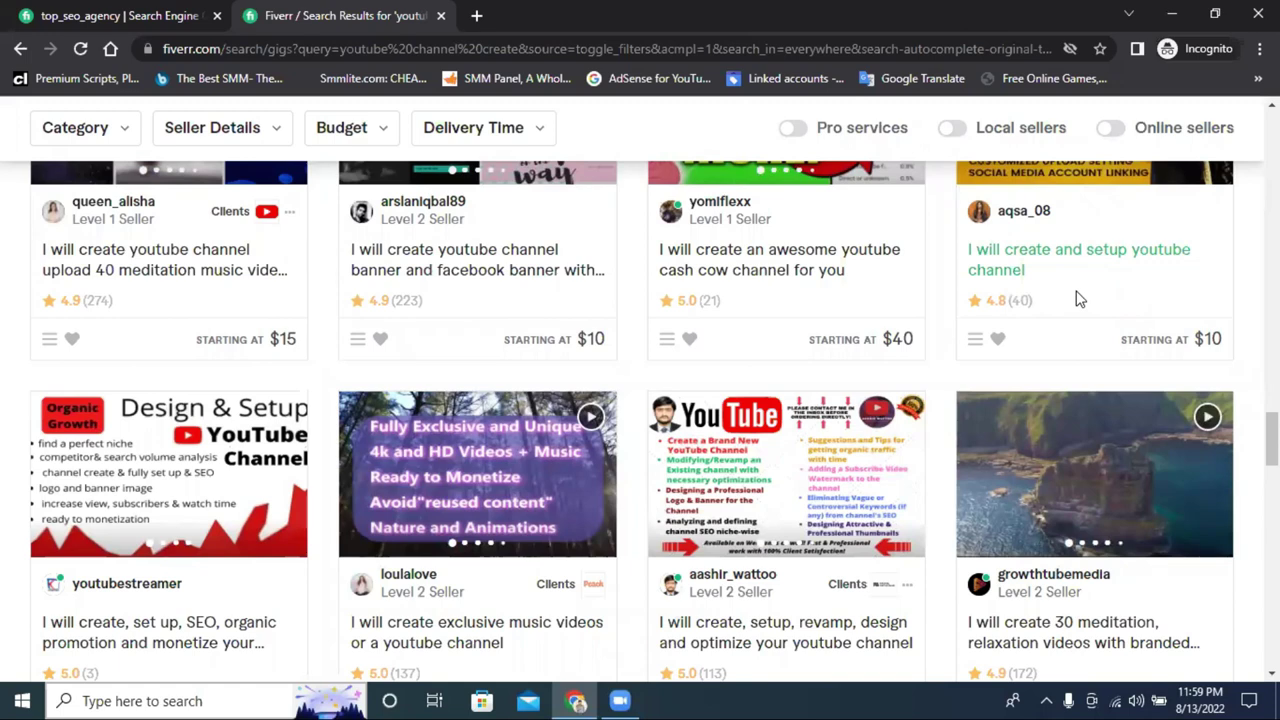
pyautogui.scroll(-2, 934, 305)
pyautogui.scroll(-5, 934, 310)
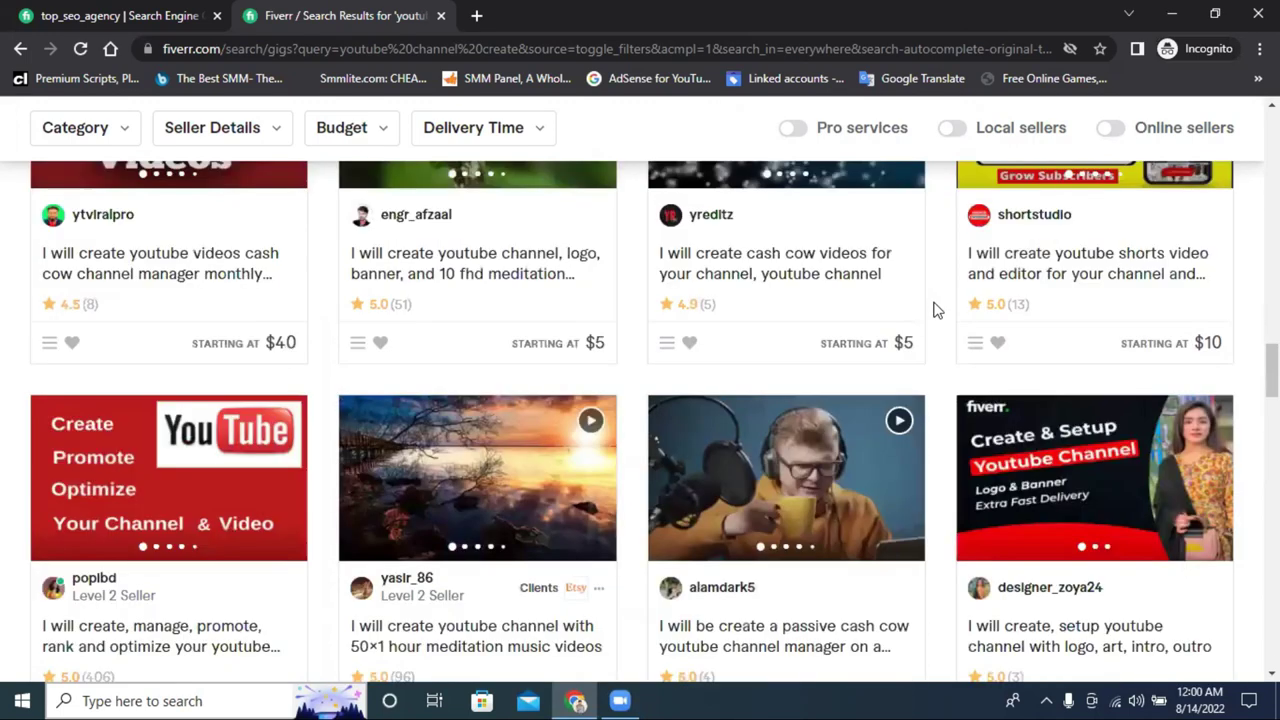
pyautogui.scroll(-5, 934, 310)
pyautogui.scroll(-5, 934, 310)
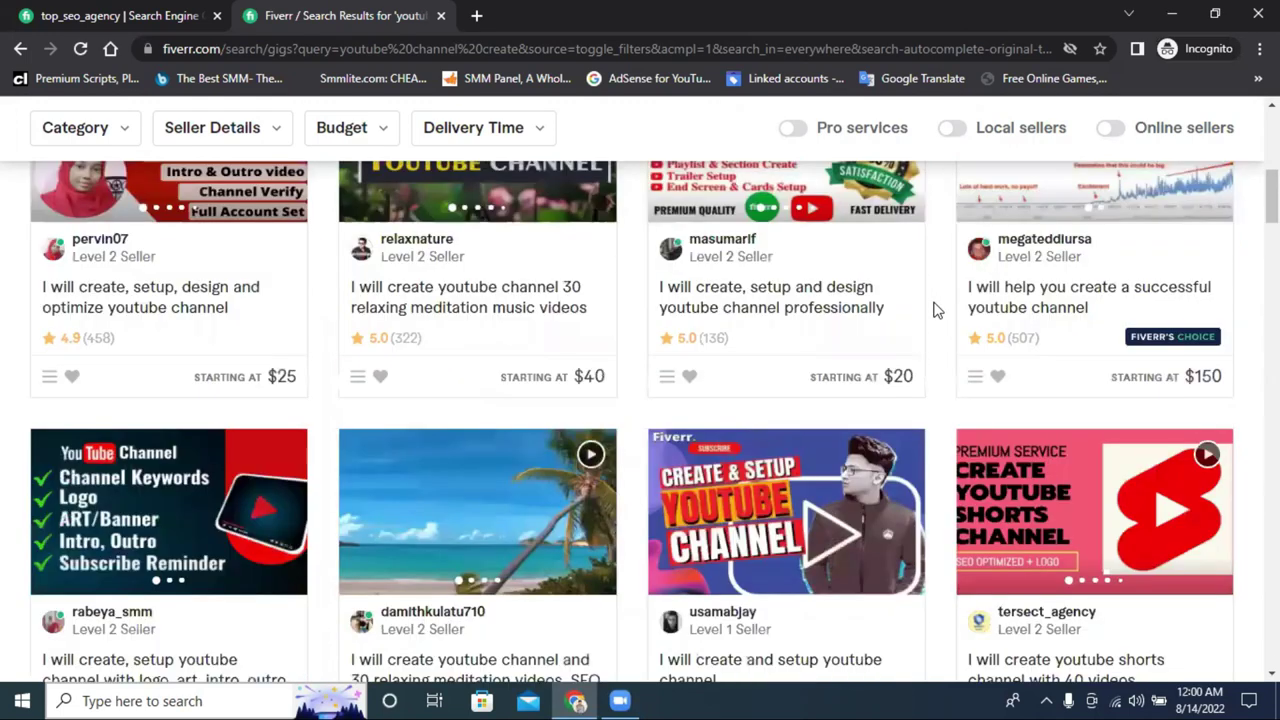
pyautogui.scroll(1, 230, 330)
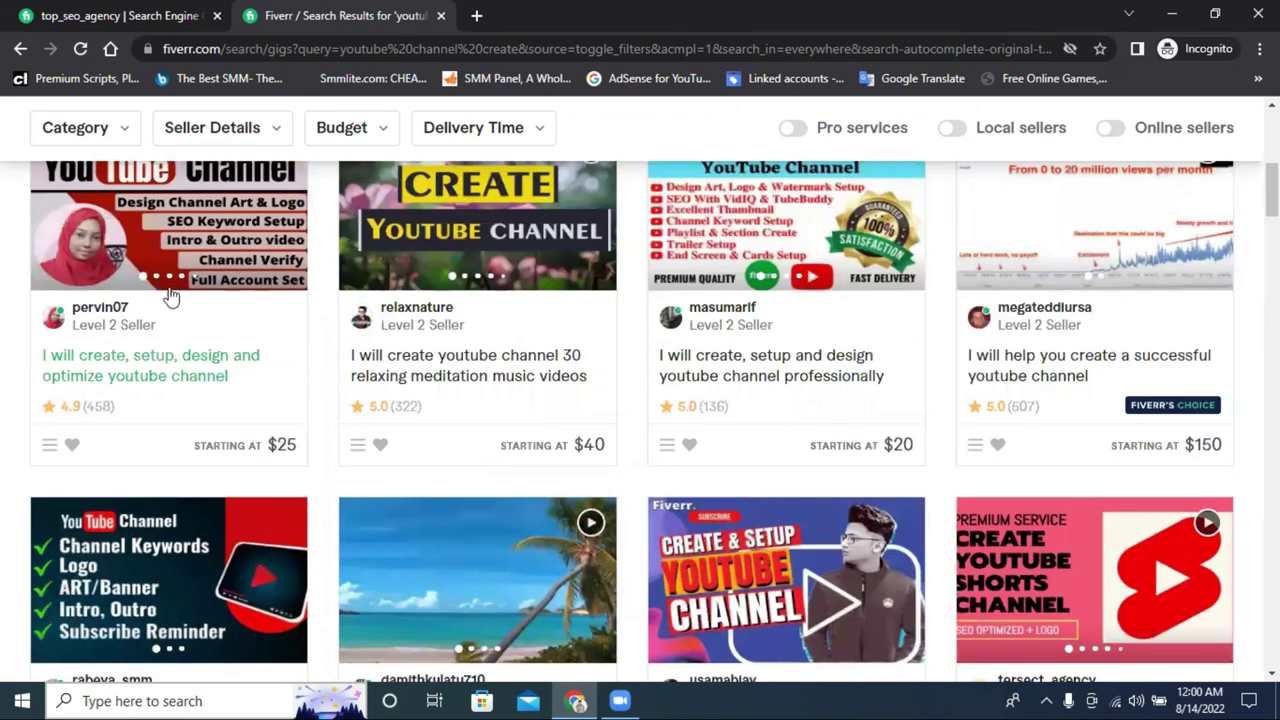
pyautogui.scroll(1, 190, 290)
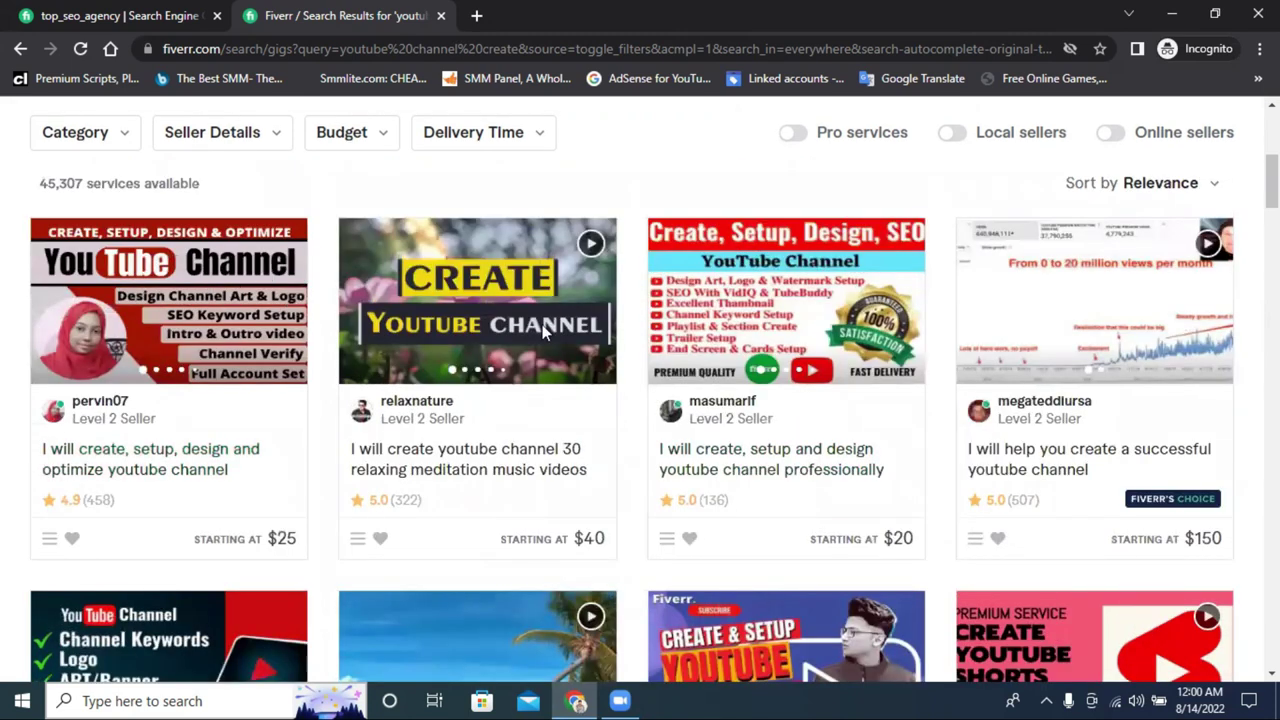
# Minimize the incognito browser window and open Canva in a Chrome window under another profile
pyautogui.click(1172, 15)
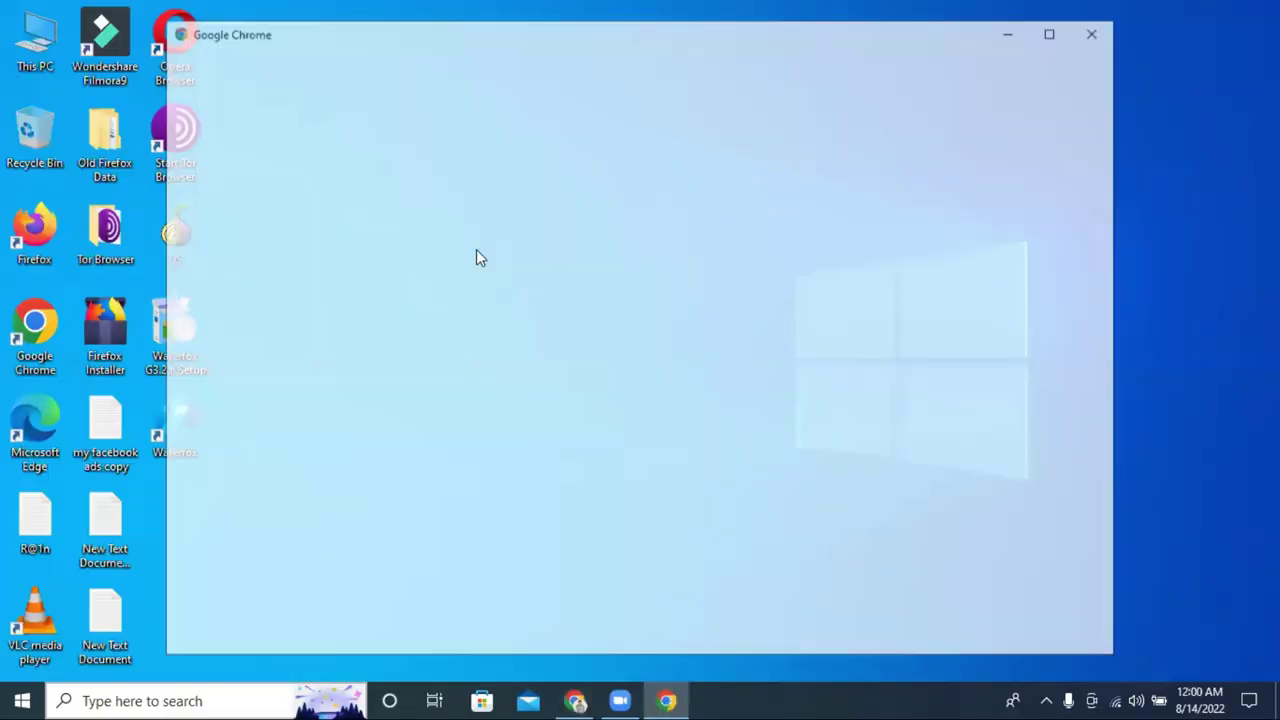
pyautogui.scroll(-3, 290, 480)
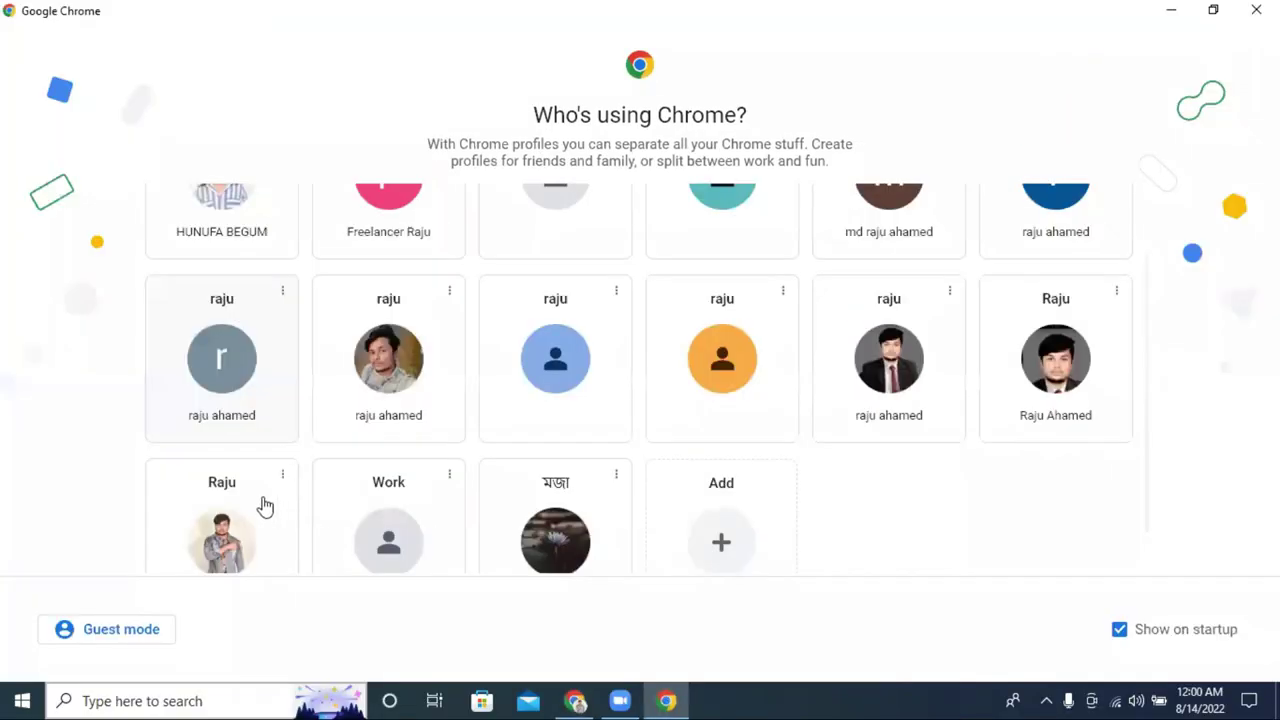
pyautogui.click(216, 506)
pyautogui.click(678, 33)
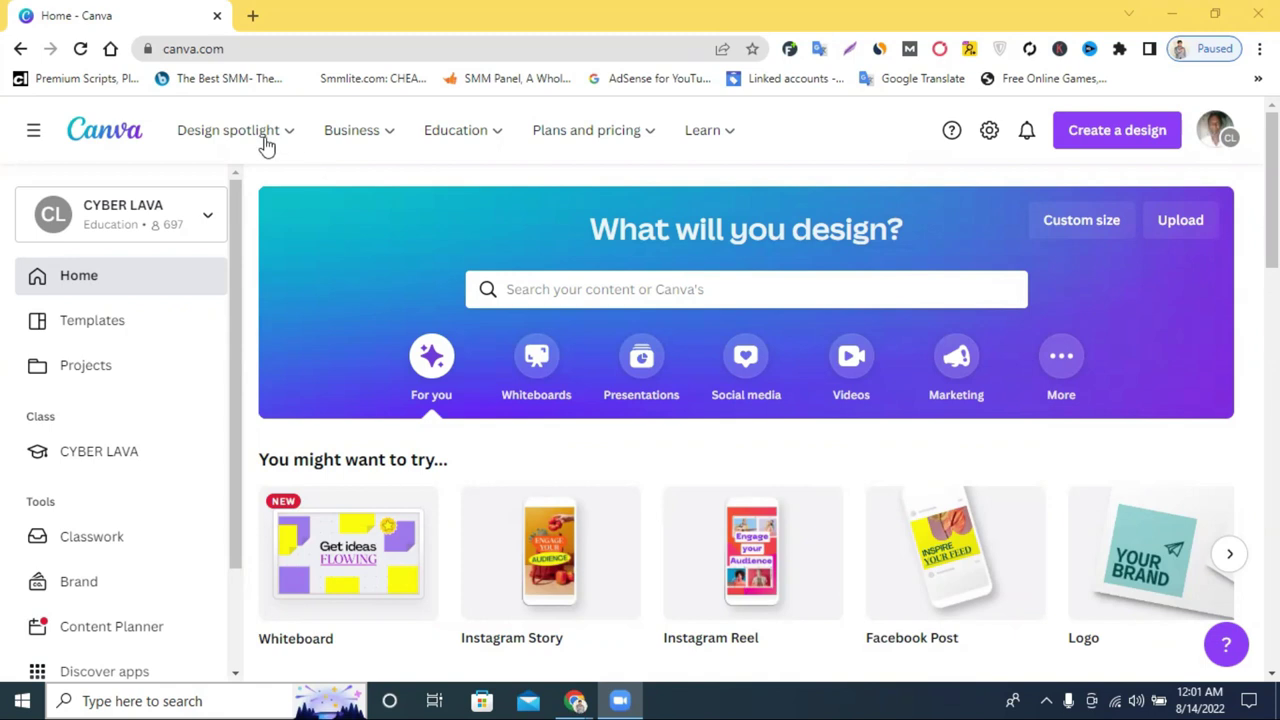
pyautogui.moveTo(484, 150)
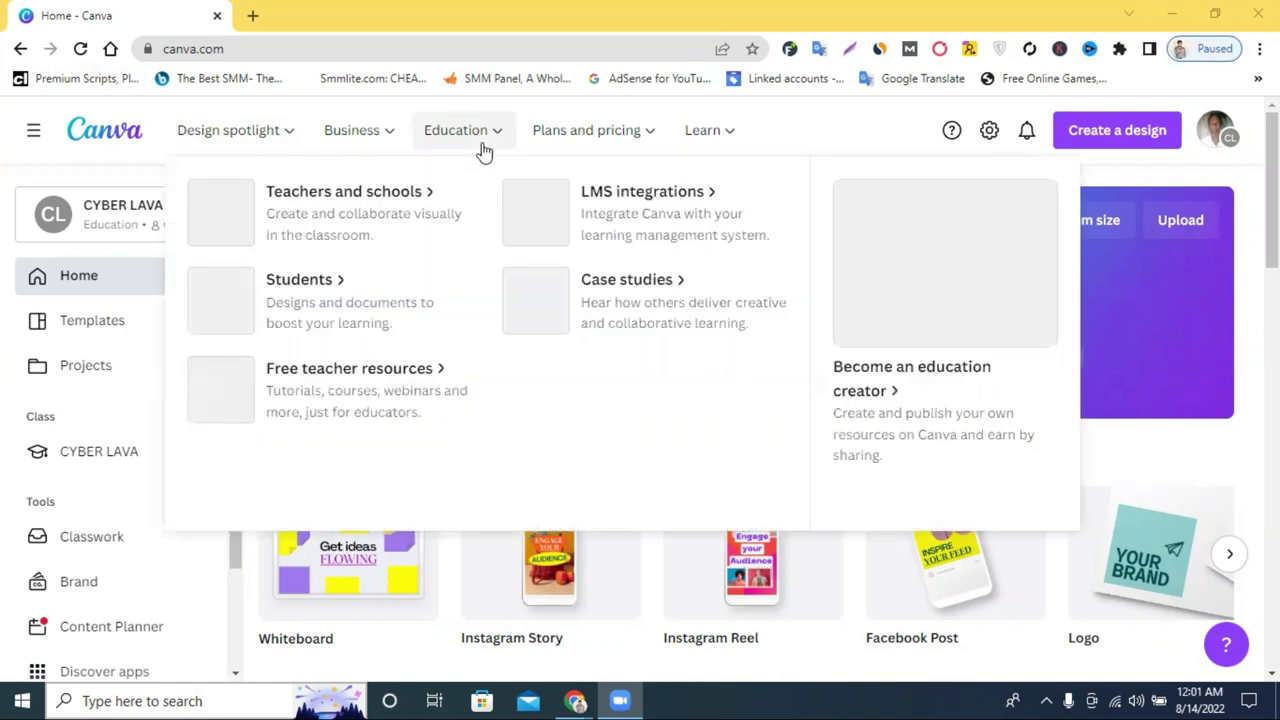
pyautogui.click(1100, 131)
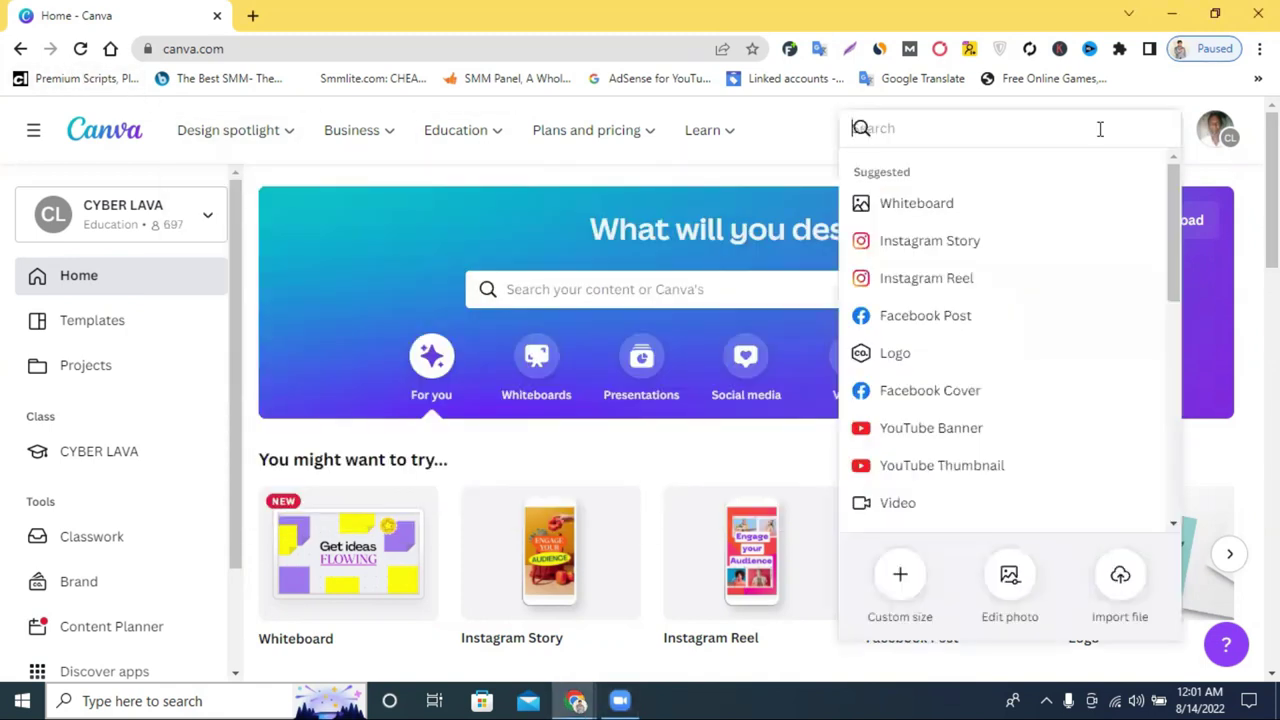
pyautogui.scroll(-1, 897, 571)
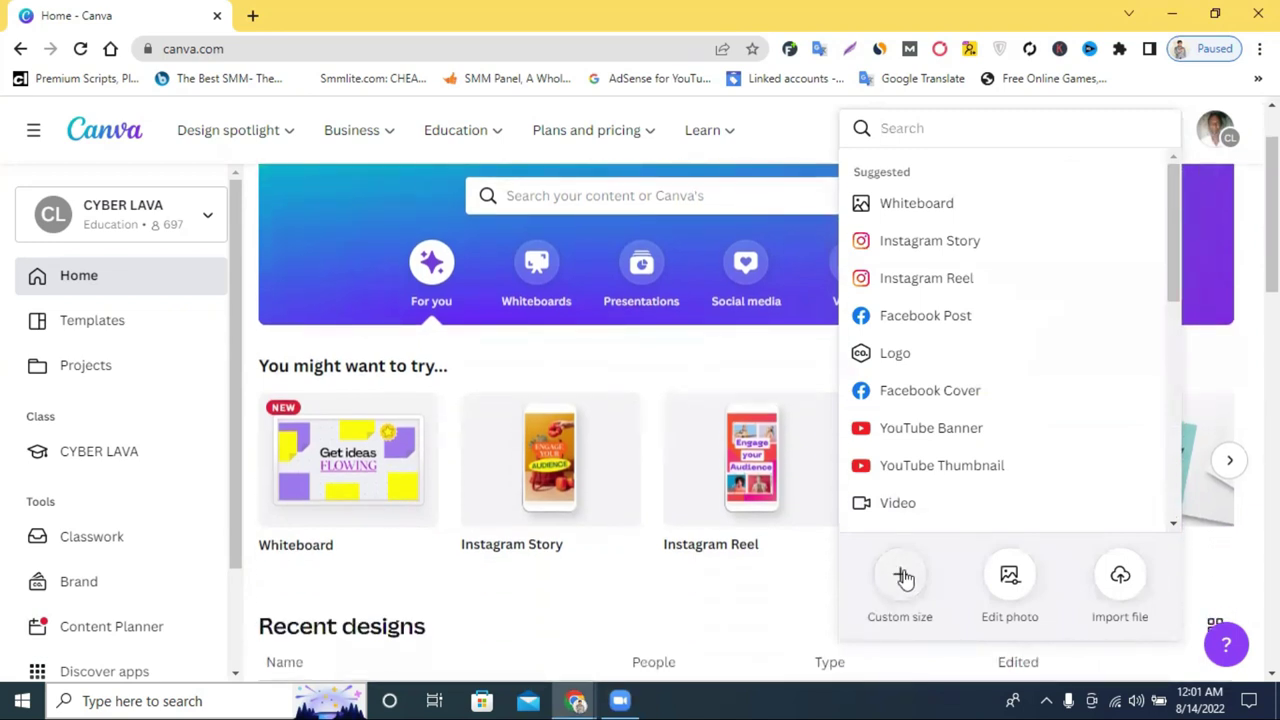
pyautogui.click(903, 577)
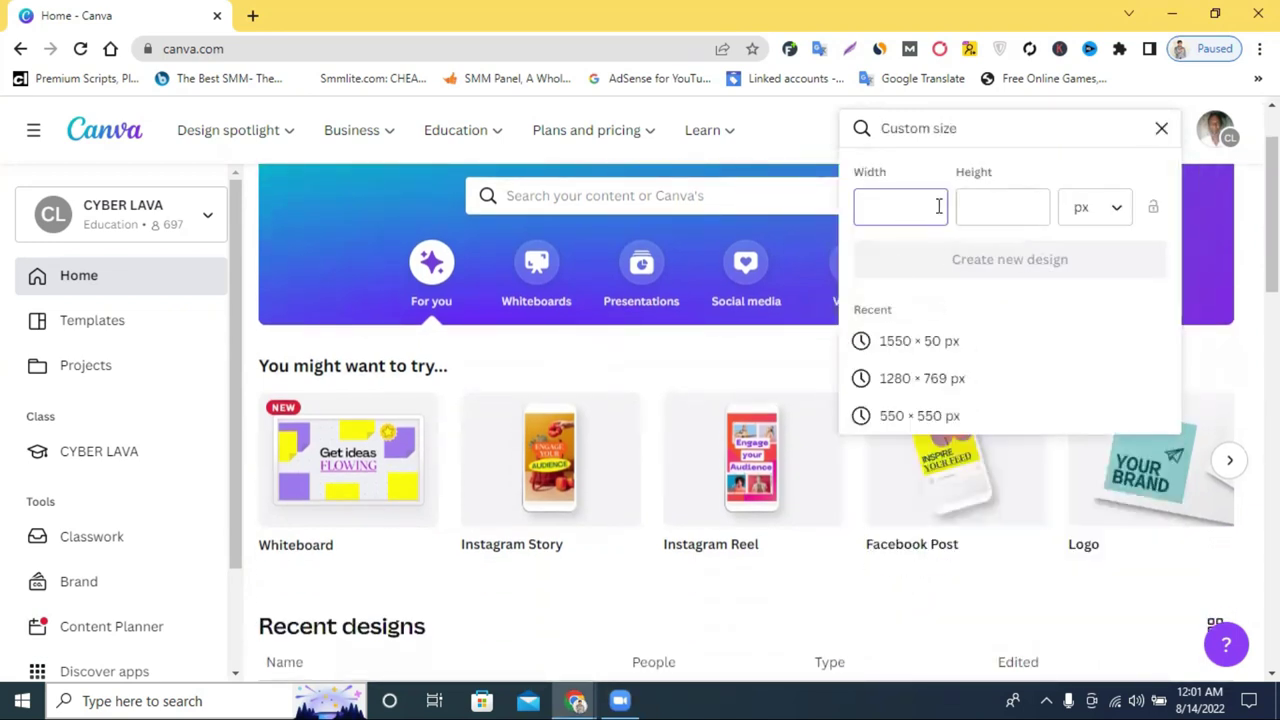
pyautogui.click(1161, 128)
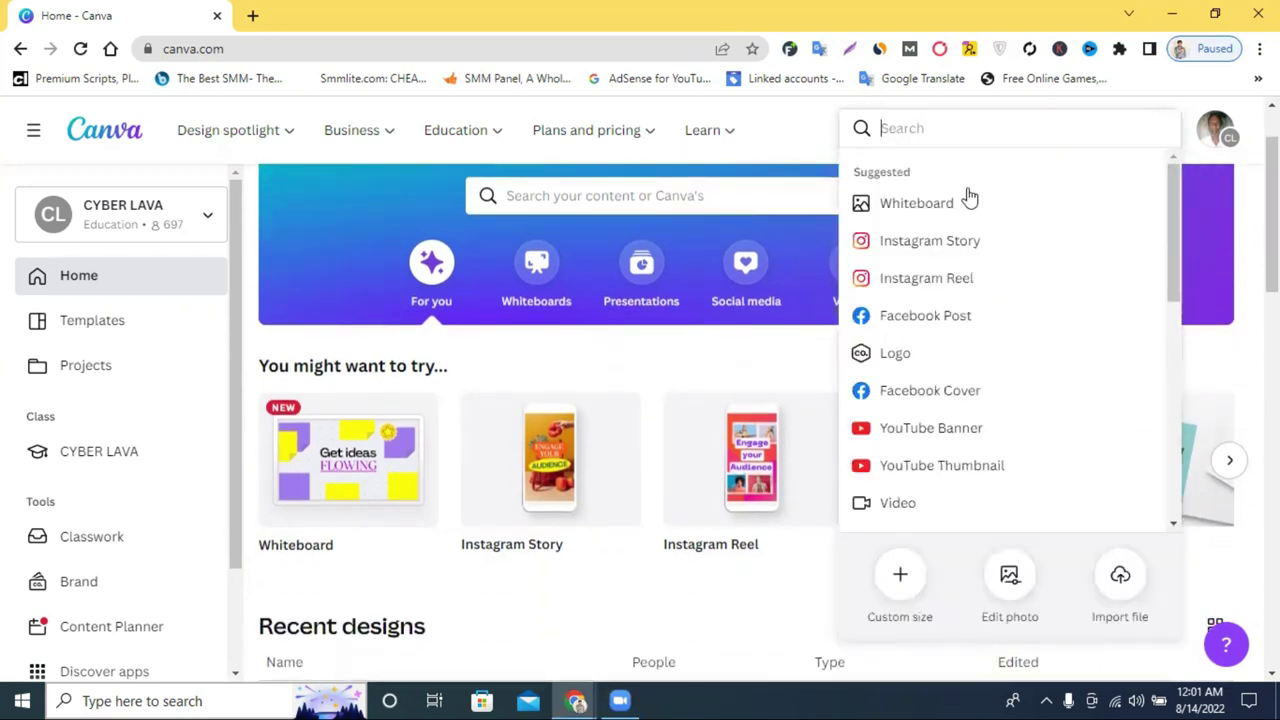
pyautogui.click(797, 120)
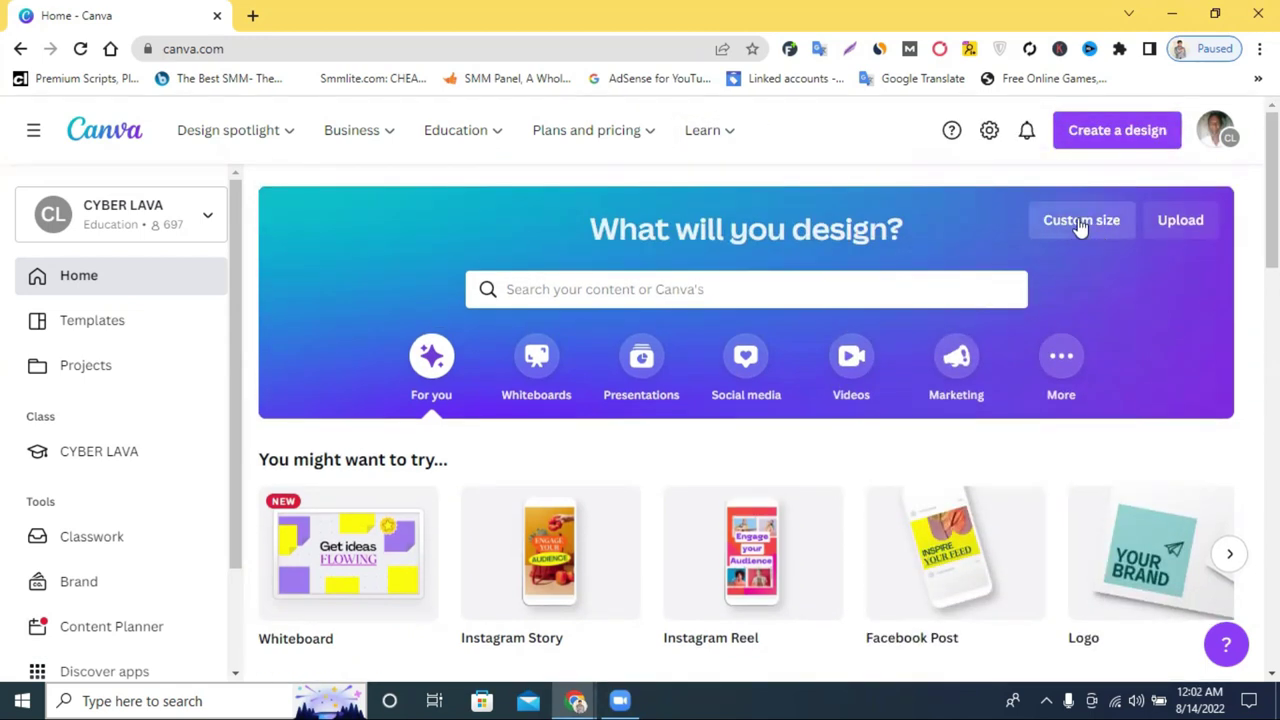
# Create a new custom-size design with a width of 1280 px and a height of 769 px
pyautogui.click(1080, 222)
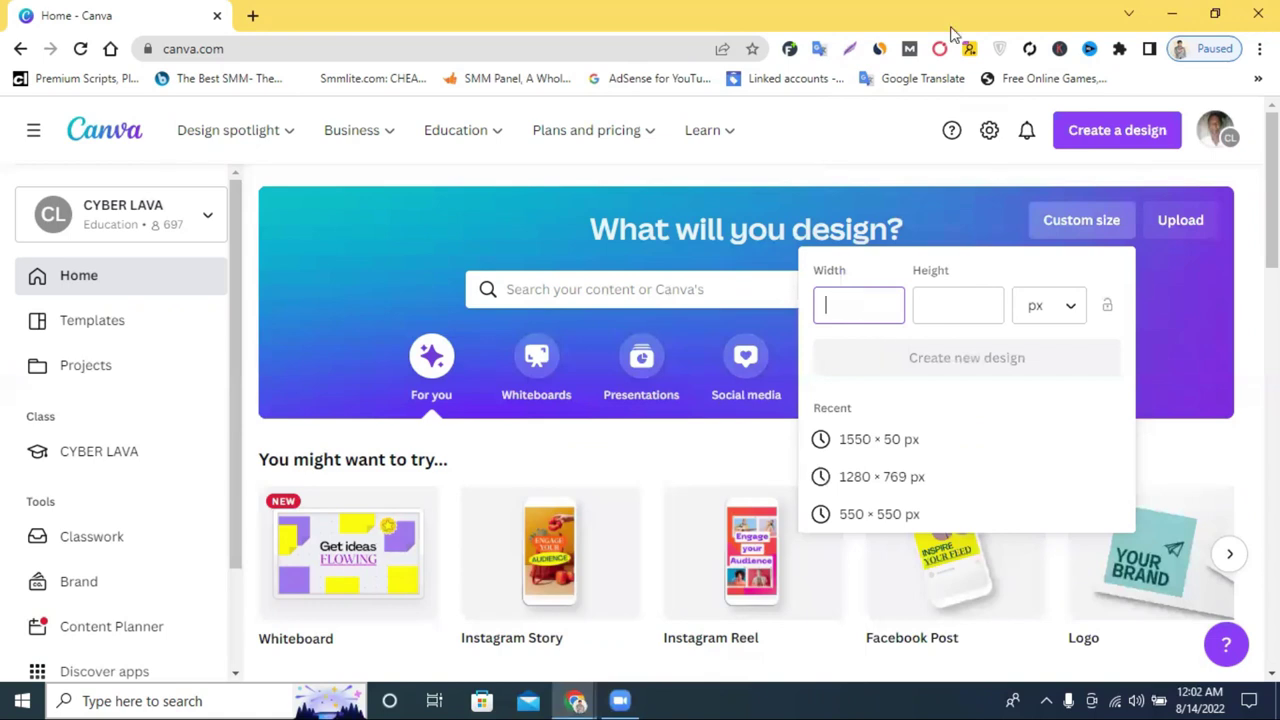
pyautogui.click(847, 305)
pyautogui.click(946, 307)
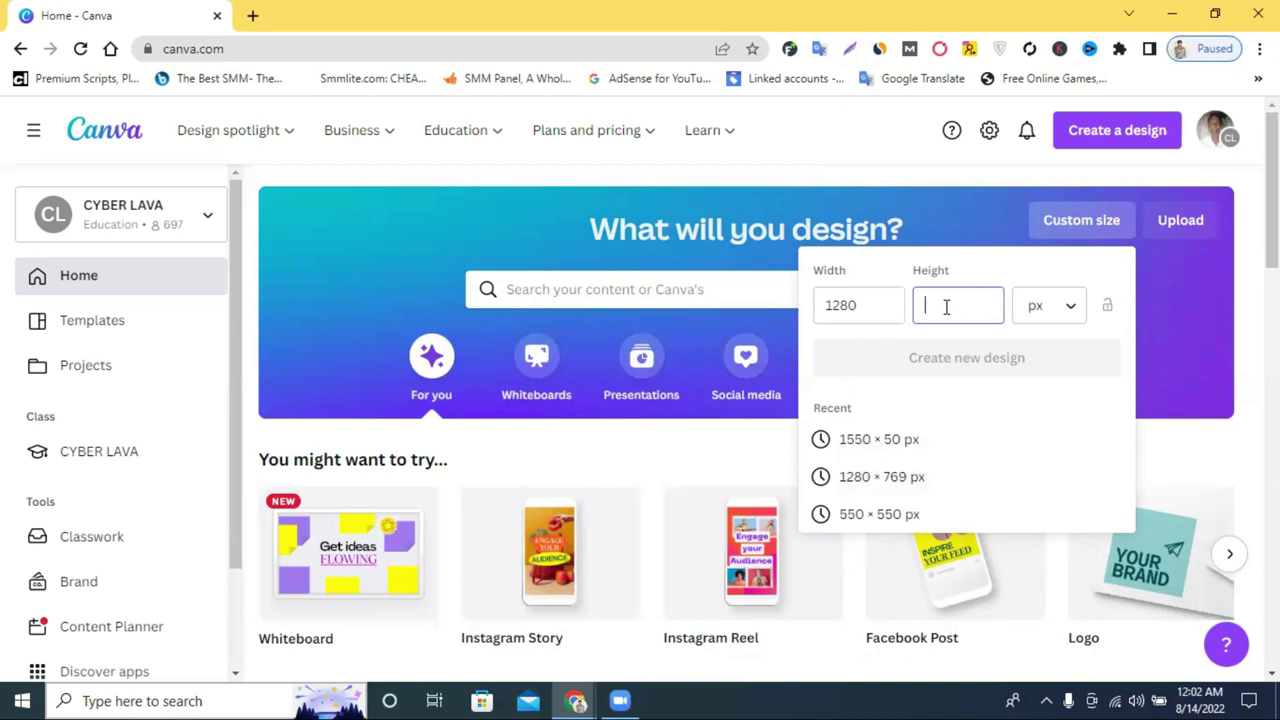
pyautogui.write('769')
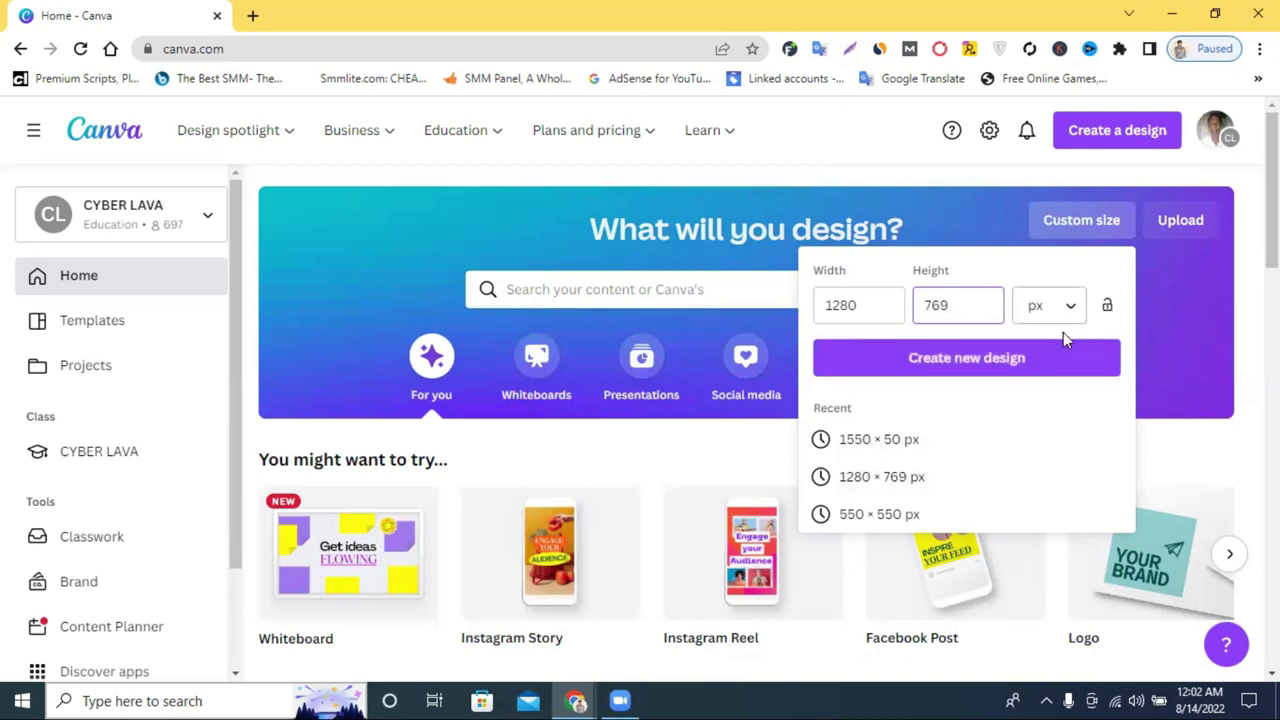
pyautogui.click(975, 368)
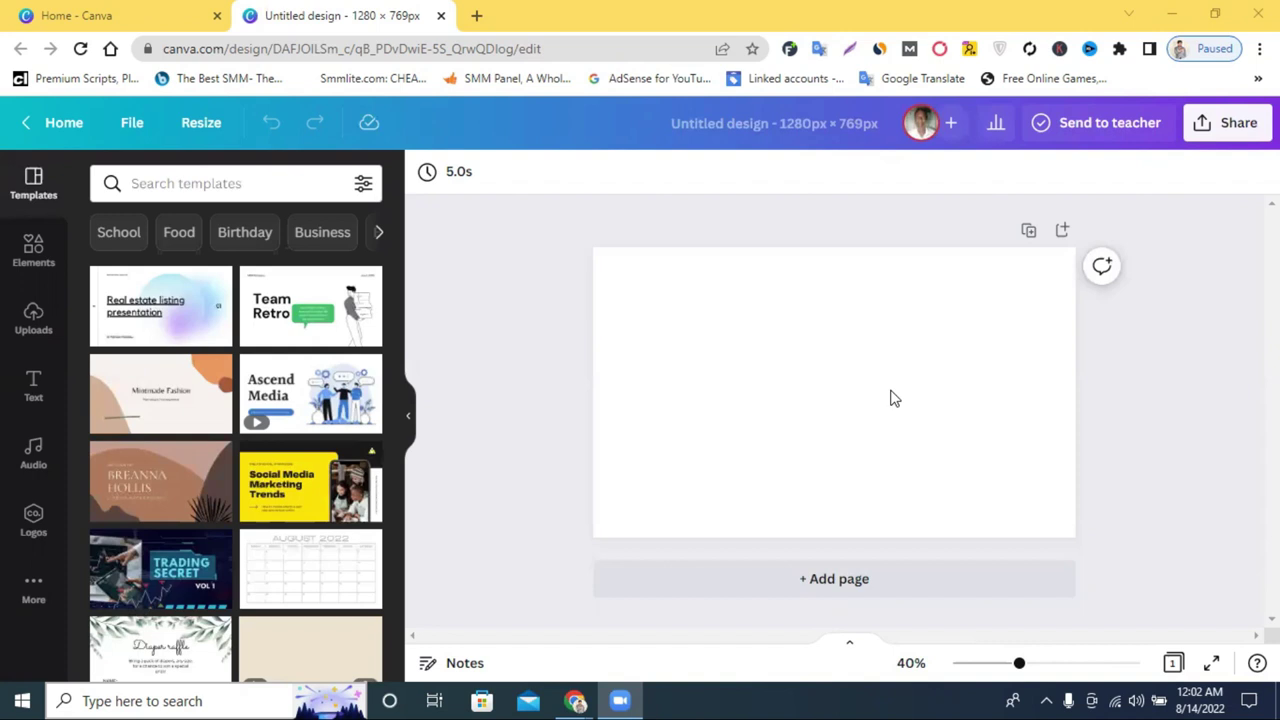
# Set the blank page's background colour to black
pyautogui.click(766, 347)
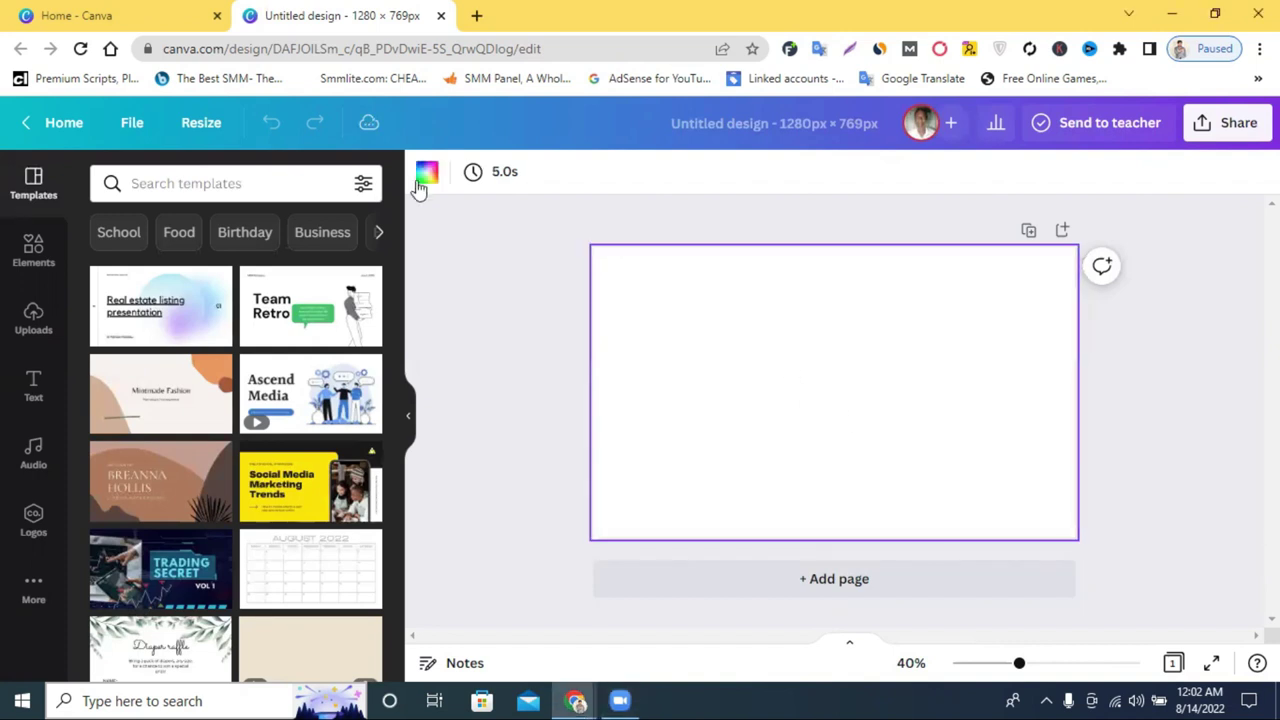
pyautogui.click(428, 176)
pyautogui.click(110, 430)
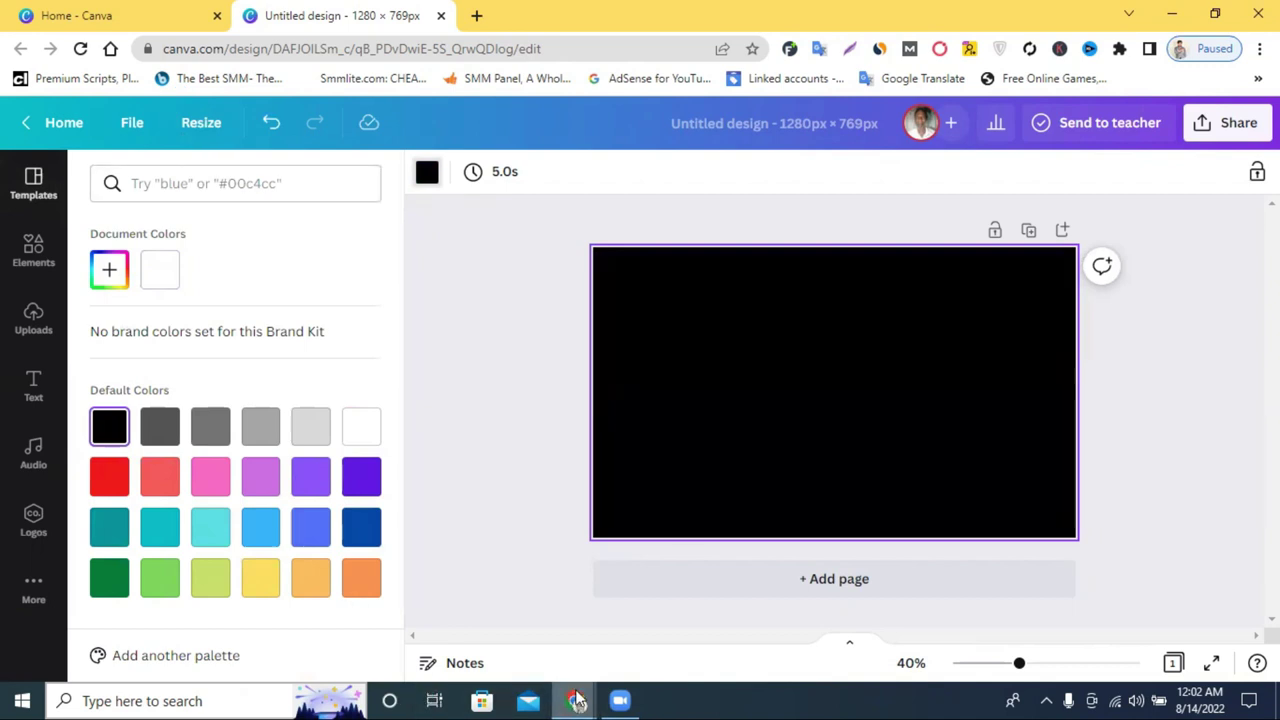
# Switch to the Fiverr search results and study the YouTube channel gig thumbnails for background and layout ideas
pyautogui.moveTo(576, 700)
pyautogui.click(520, 632)
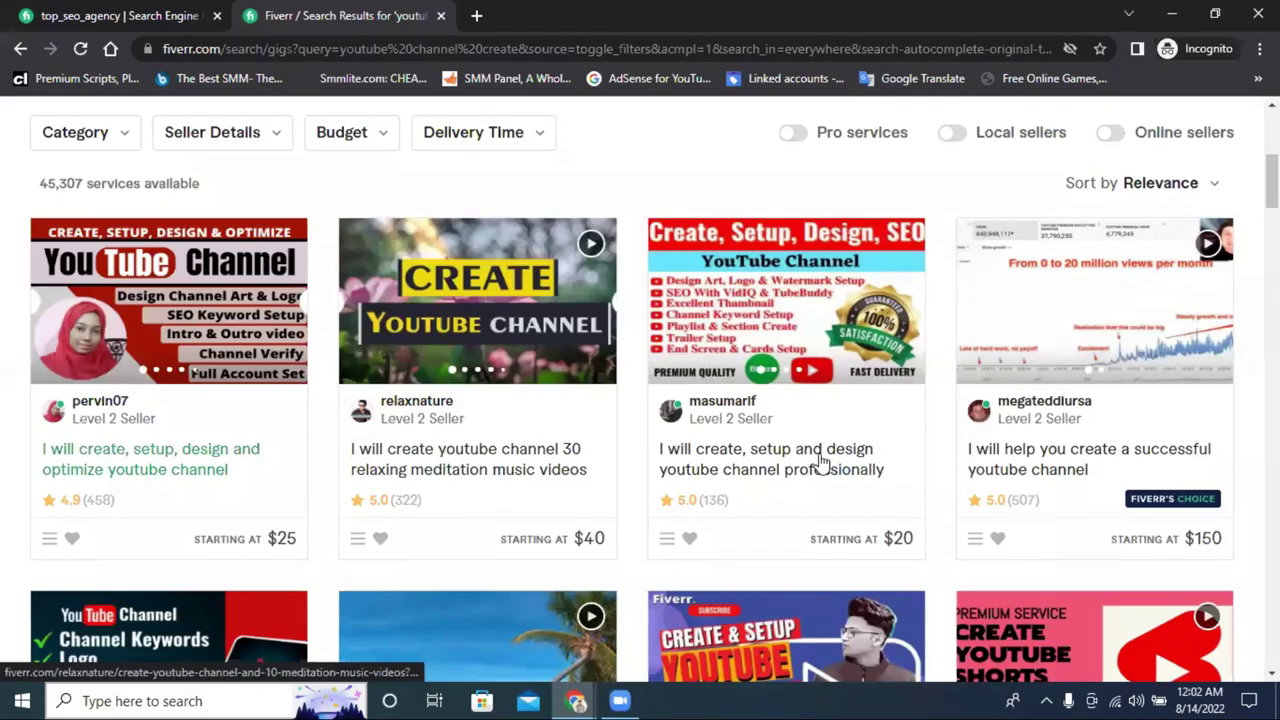
pyautogui.scroll(-5, 834, 476)
pyautogui.scroll(-6, 836, 485)
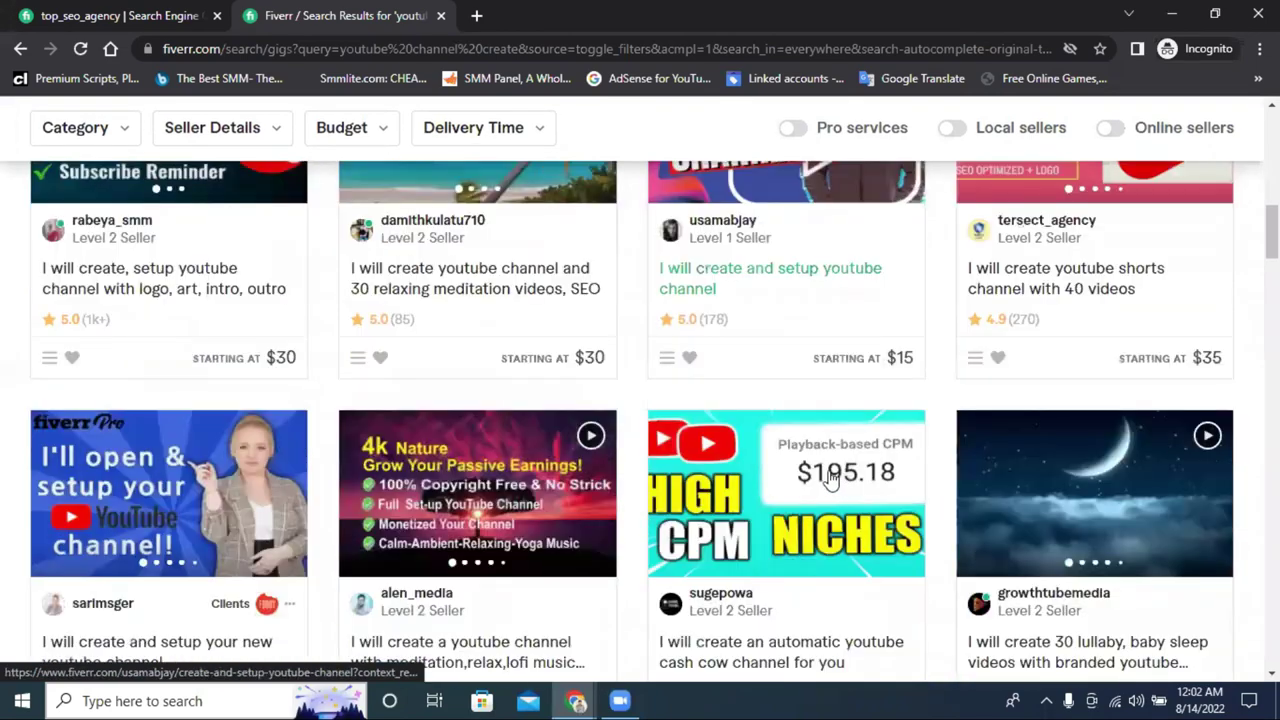
pyautogui.scroll(-4, 644, 401)
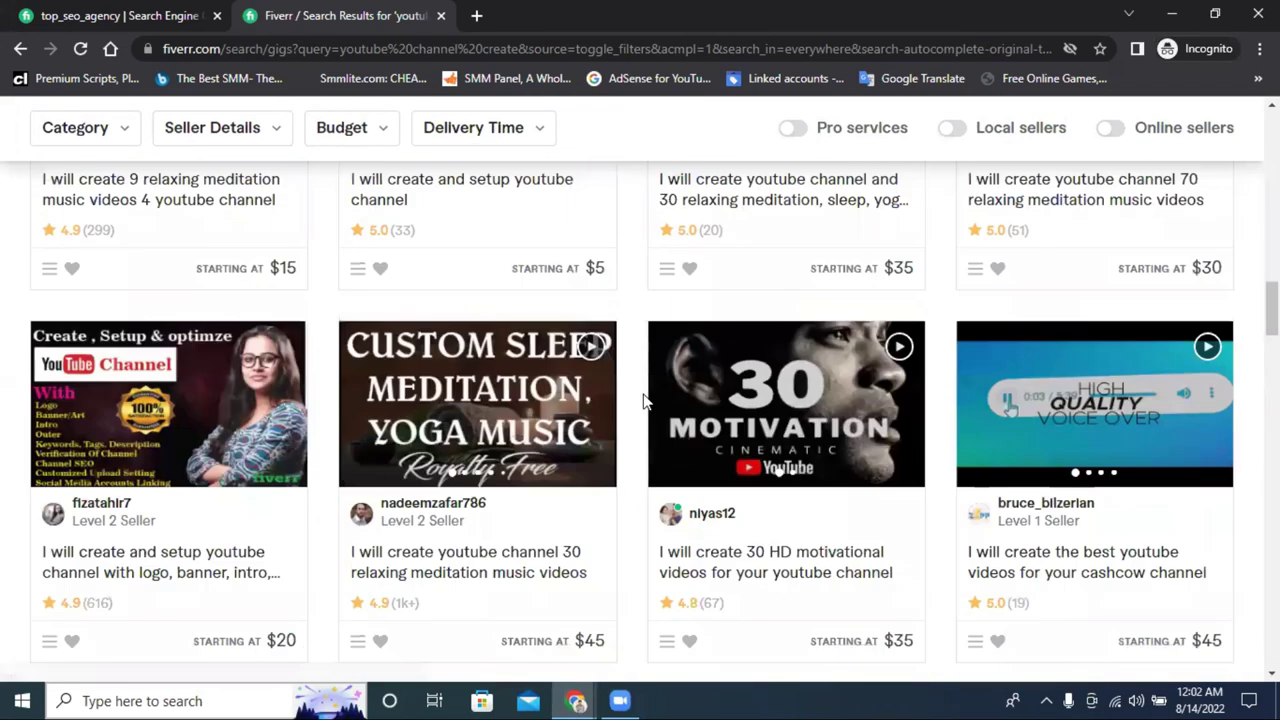
pyautogui.scroll(-4, 643, 405)
pyautogui.scroll(-1, 641, 405)
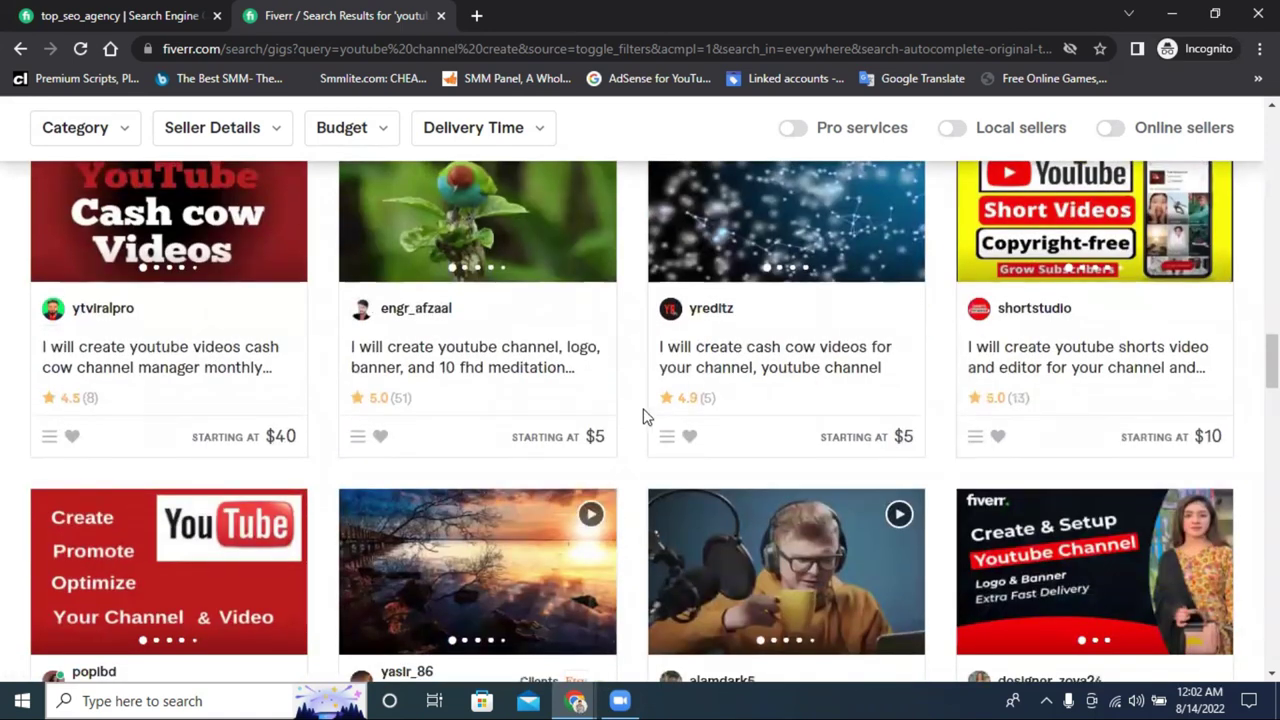
pyautogui.scroll(-7, 645, 420)
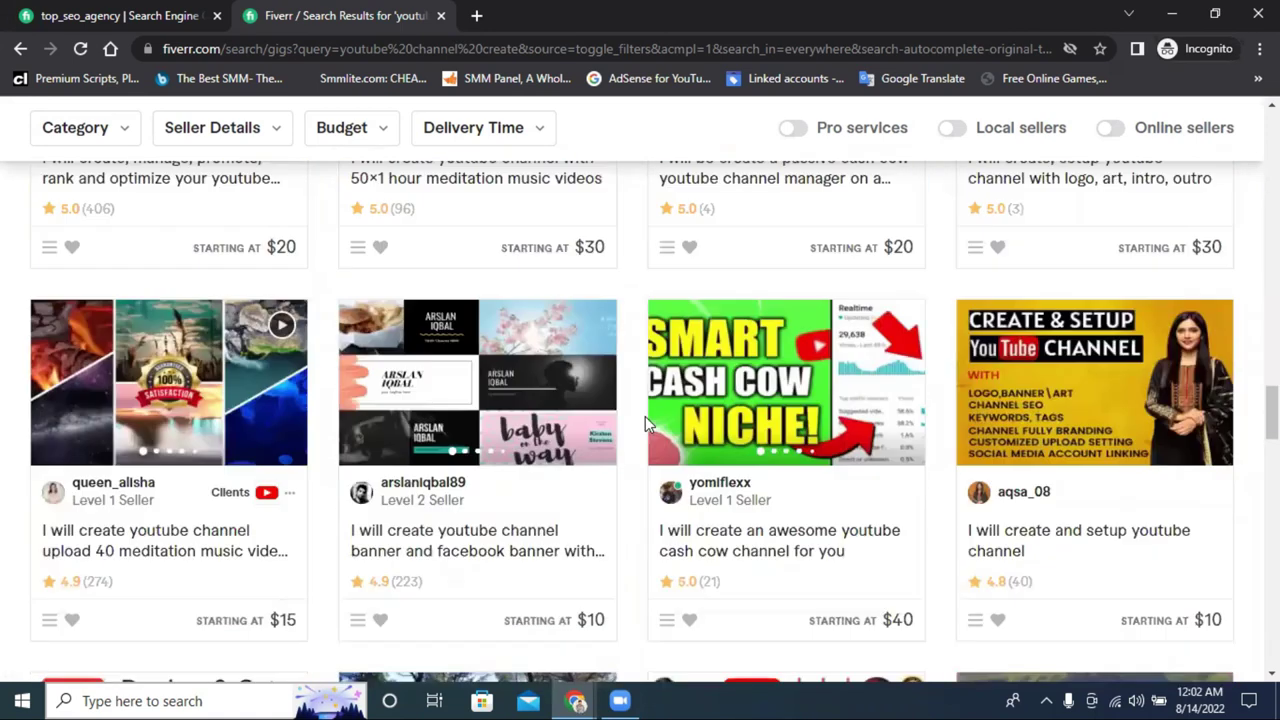
pyautogui.scroll(-1, 645, 416)
pyautogui.scroll(-4, 708, 420)
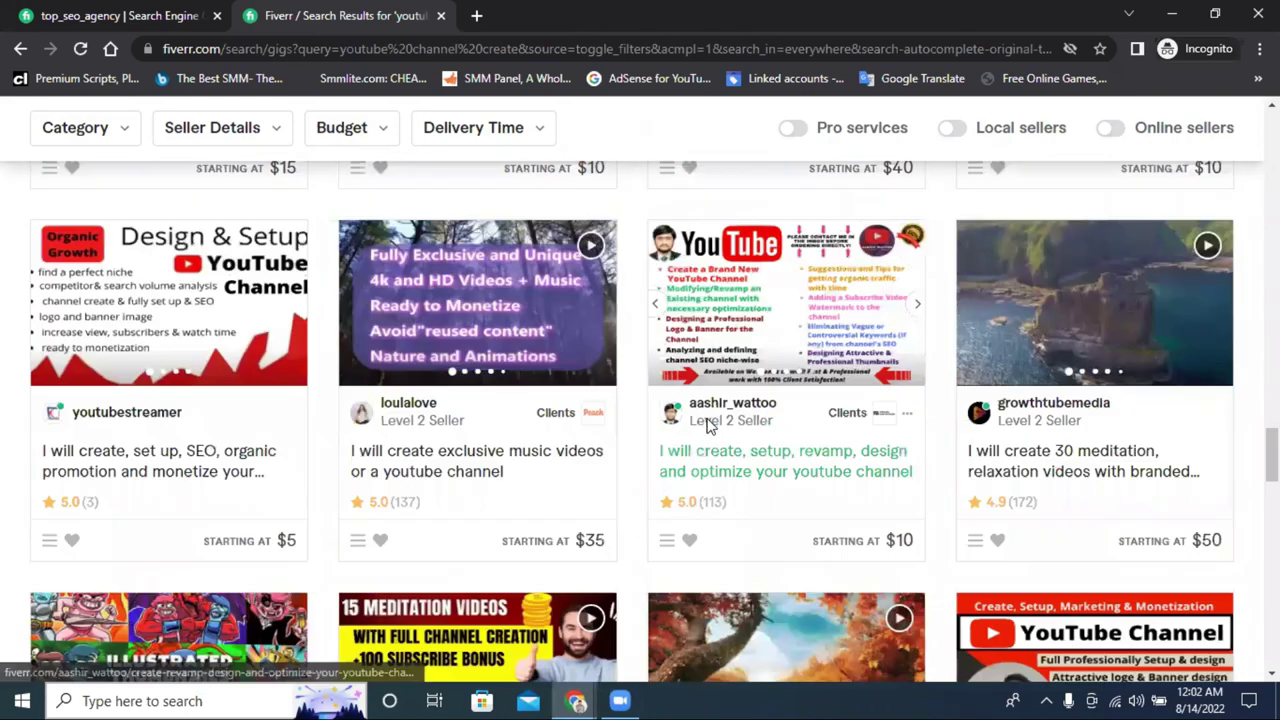
pyautogui.scroll(2, 690, 340)
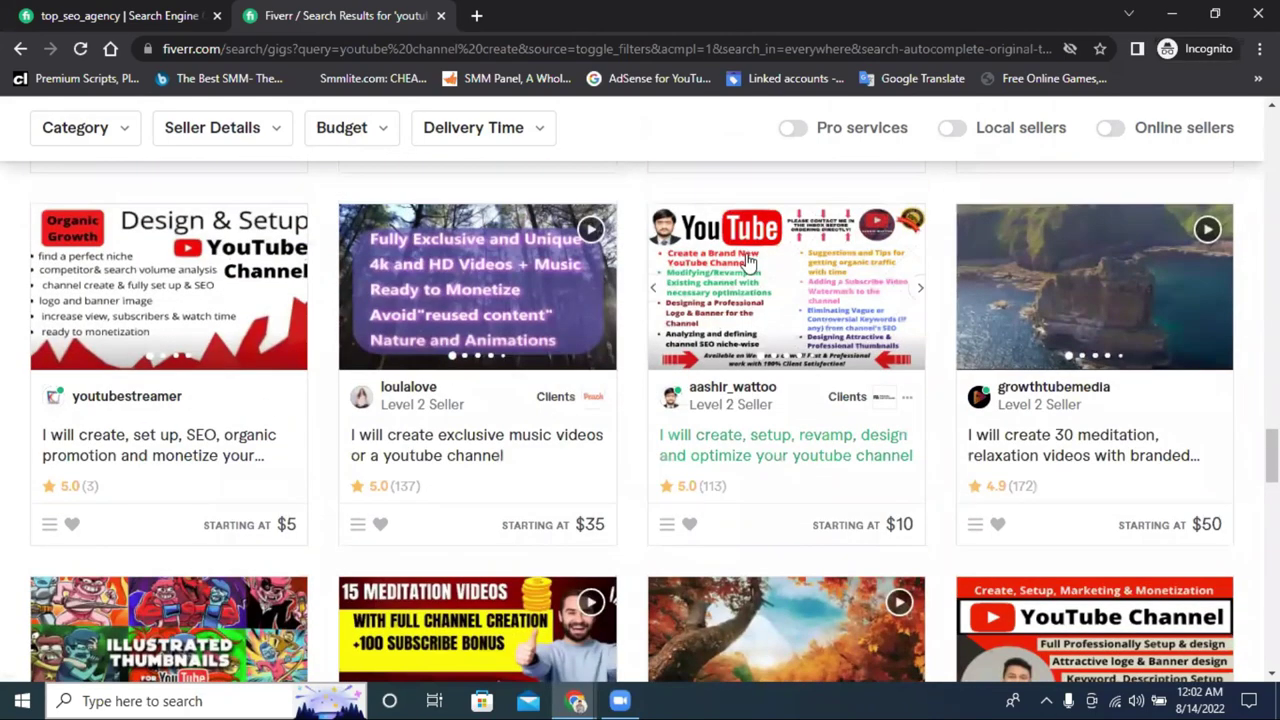
pyautogui.scroll(-2, 1188, 442)
pyautogui.scroll(-10, 1188, 442)
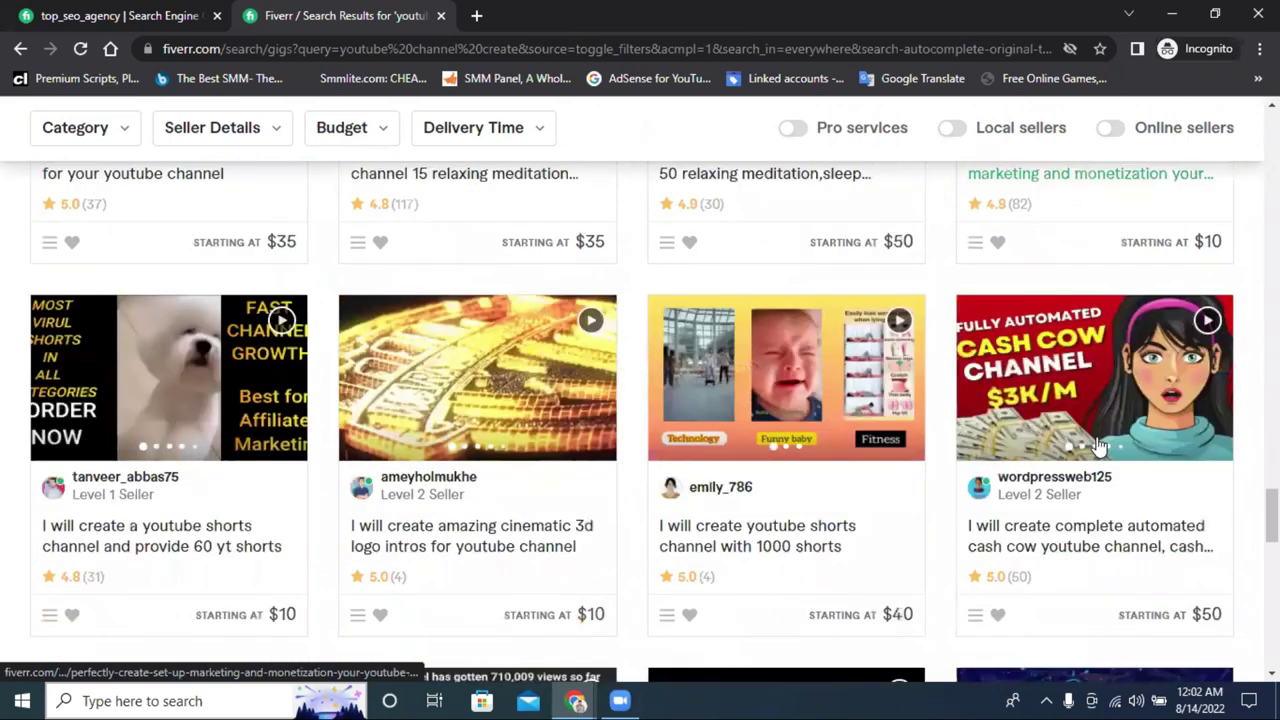
pyautogui.scroll(-4, 700, 374)
pyautogui.scroll(5, 748, 371)
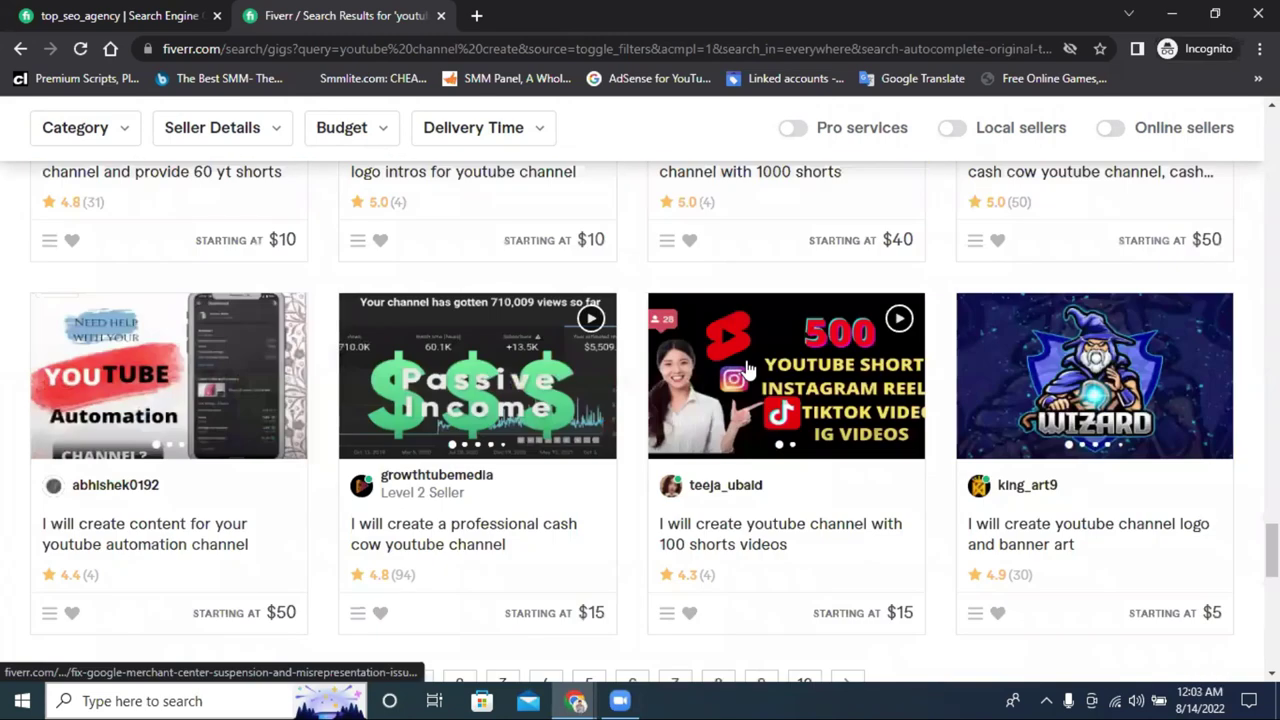
pyautogui.scroll(4, 757, 371)
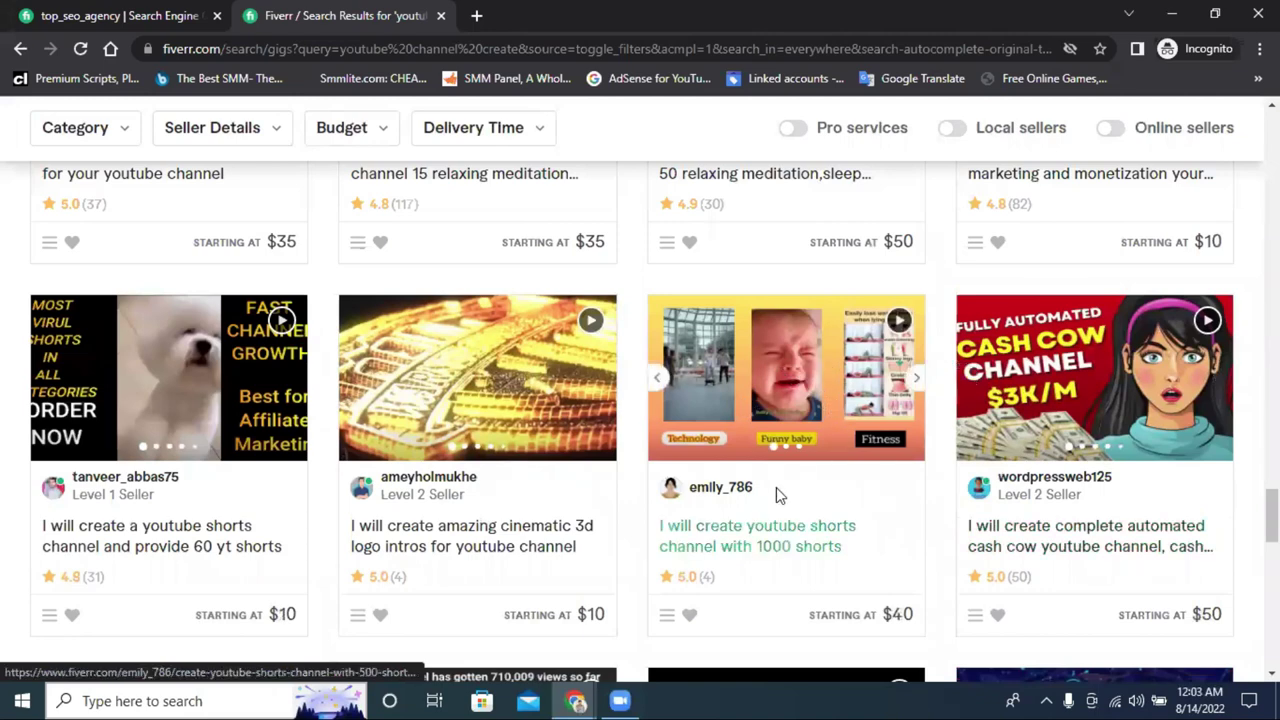
pyautogui.scroll(5, 800, 400)
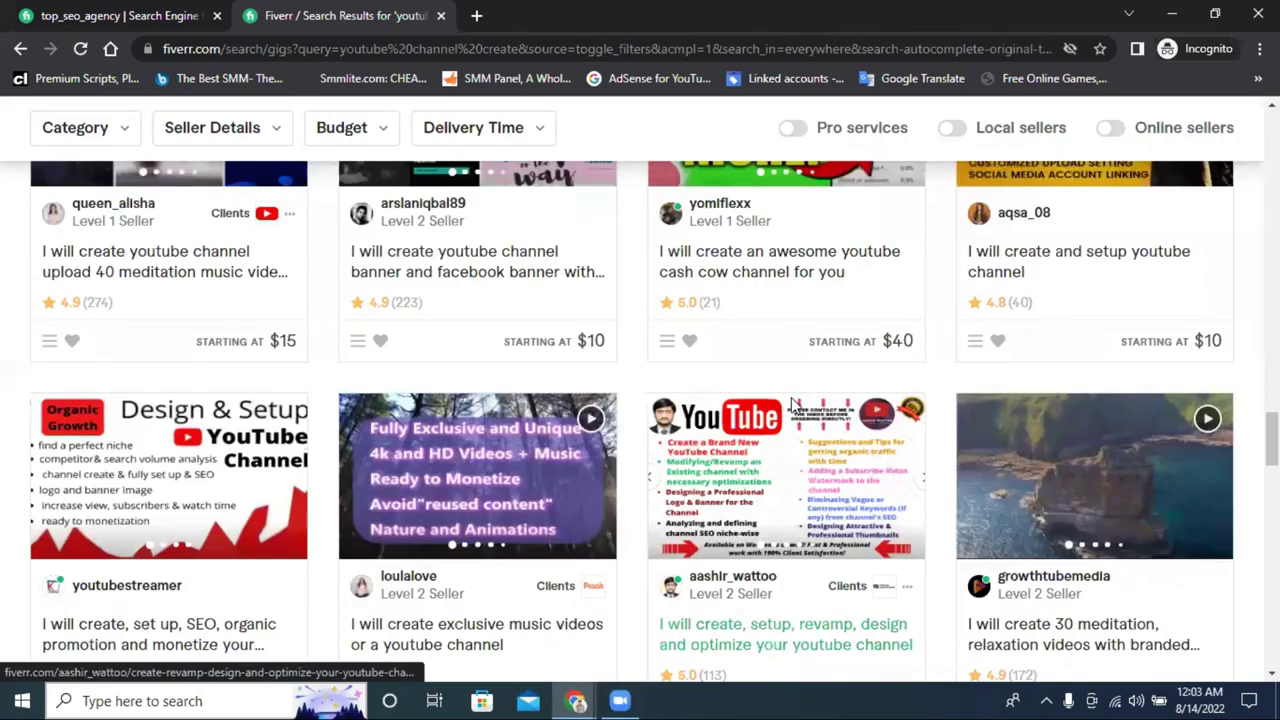
pyautogui.scroll(3, 793, 402)
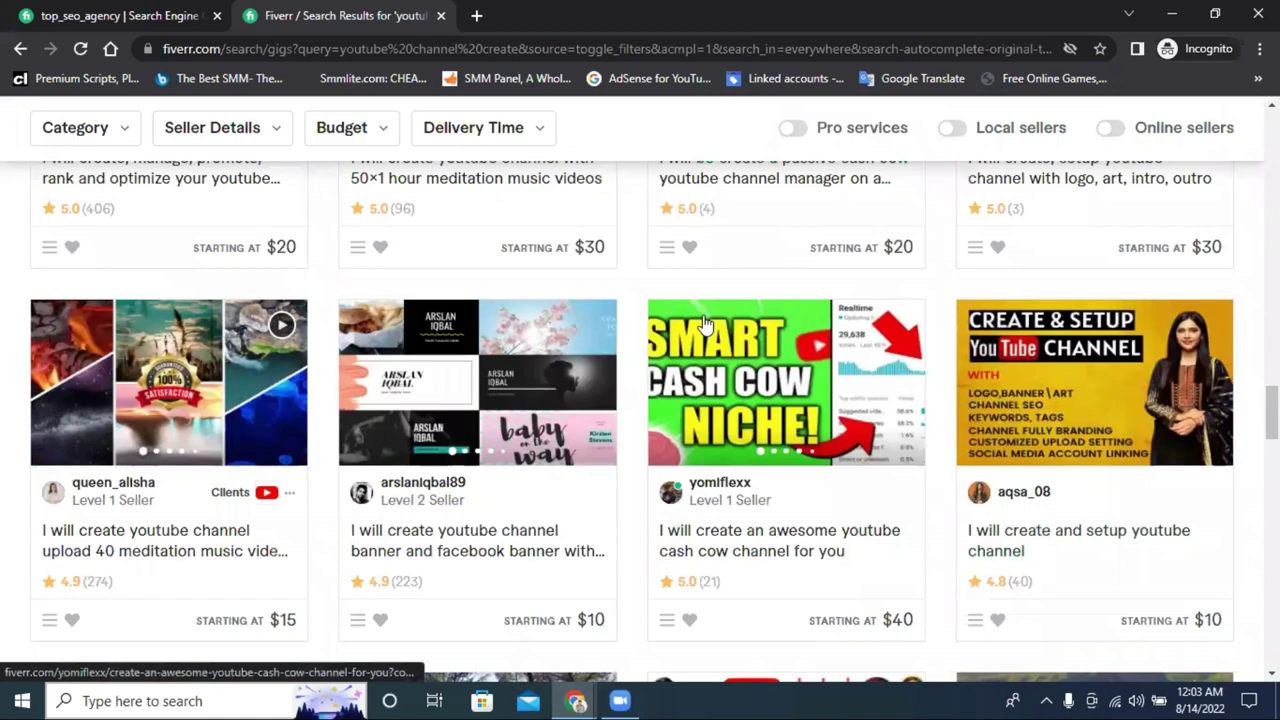
pyautogui.scroll(10, 700, 328)
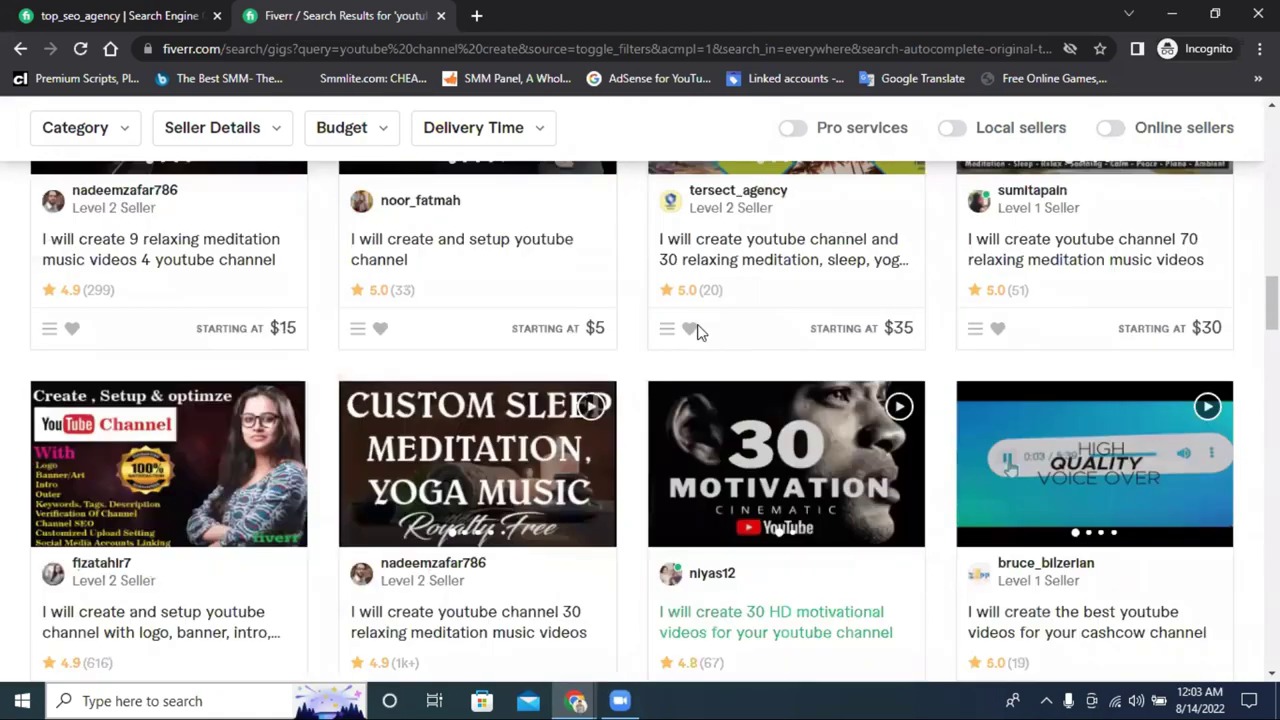
pyautogui.scroll(10, 698, 332)
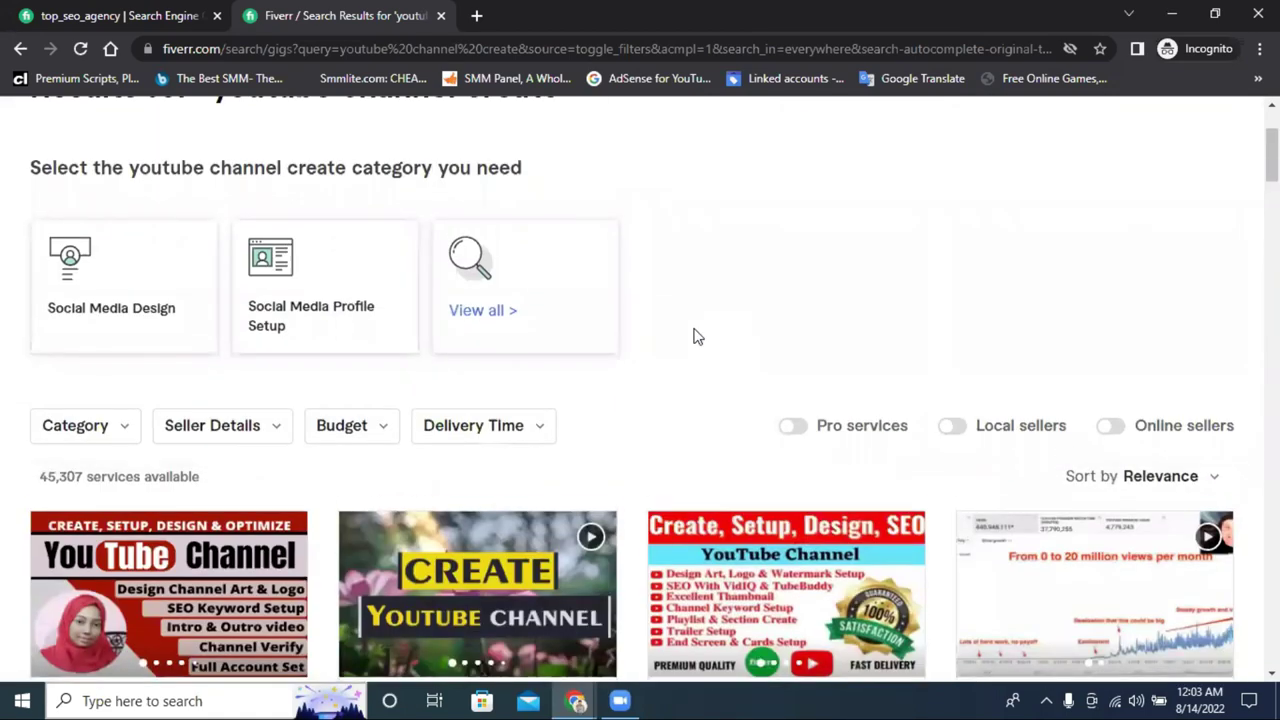
pyautogui.scroll(-2, 698, 340)
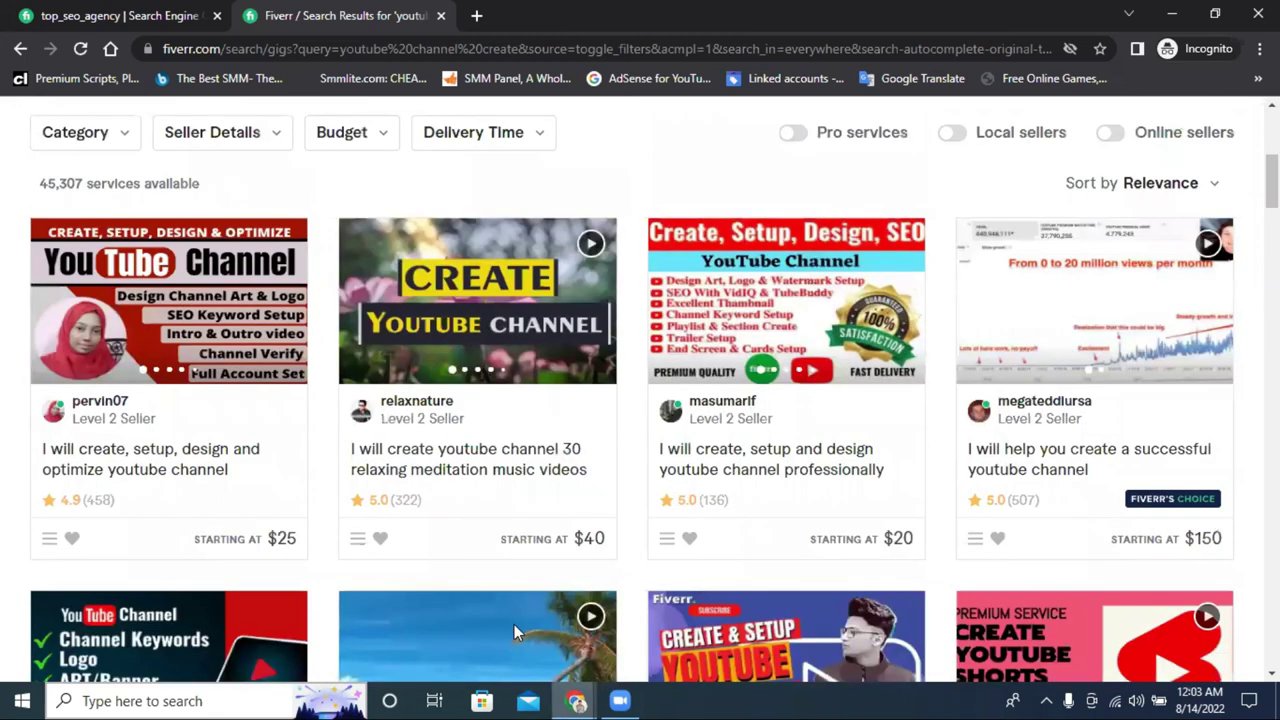
pyautogui.click(576, 701)
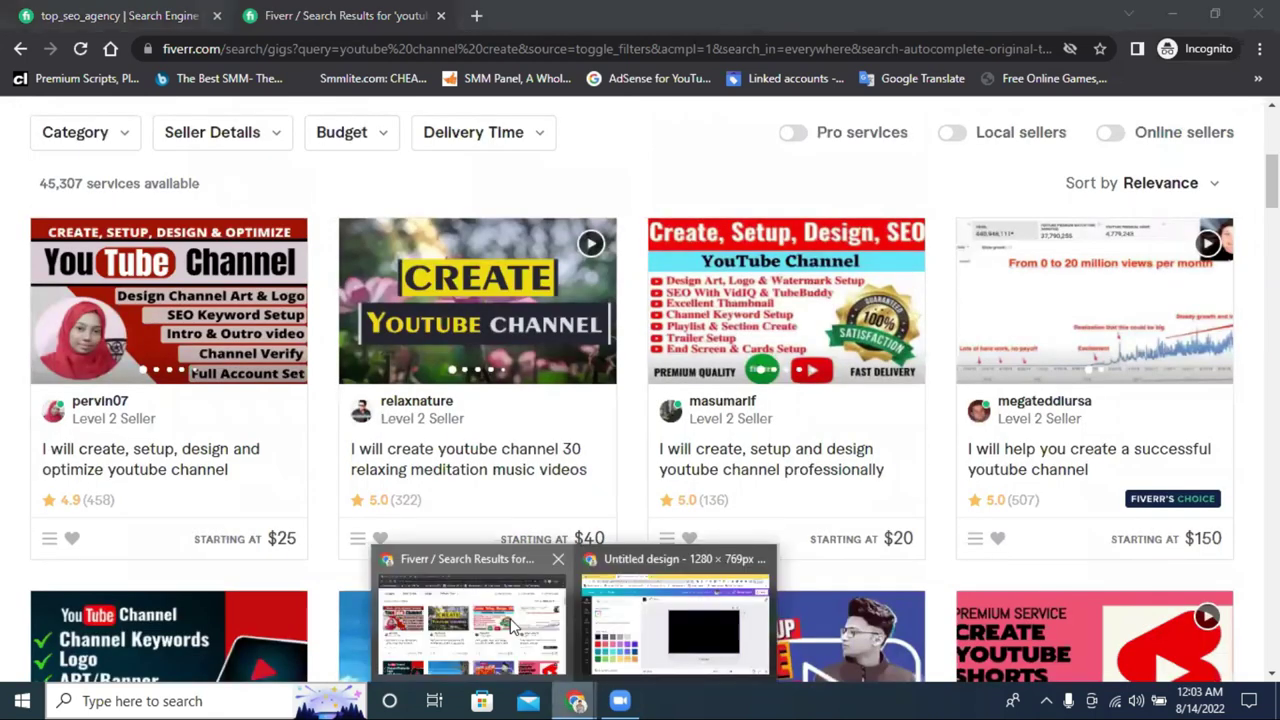
pyautogui.click(510, 622)
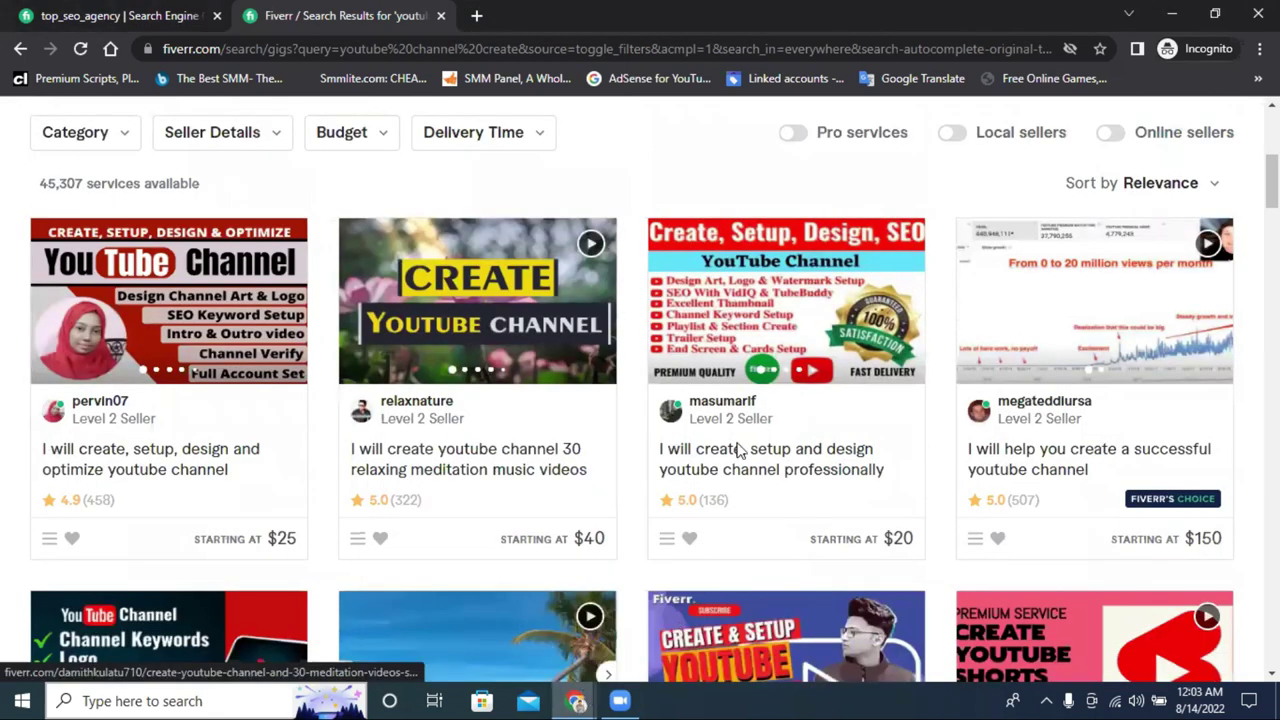
# Return to the Canva design and search the elements for "youtube", limiting the results to graphics
pyautogui.hotkey('alt', 'Tab')
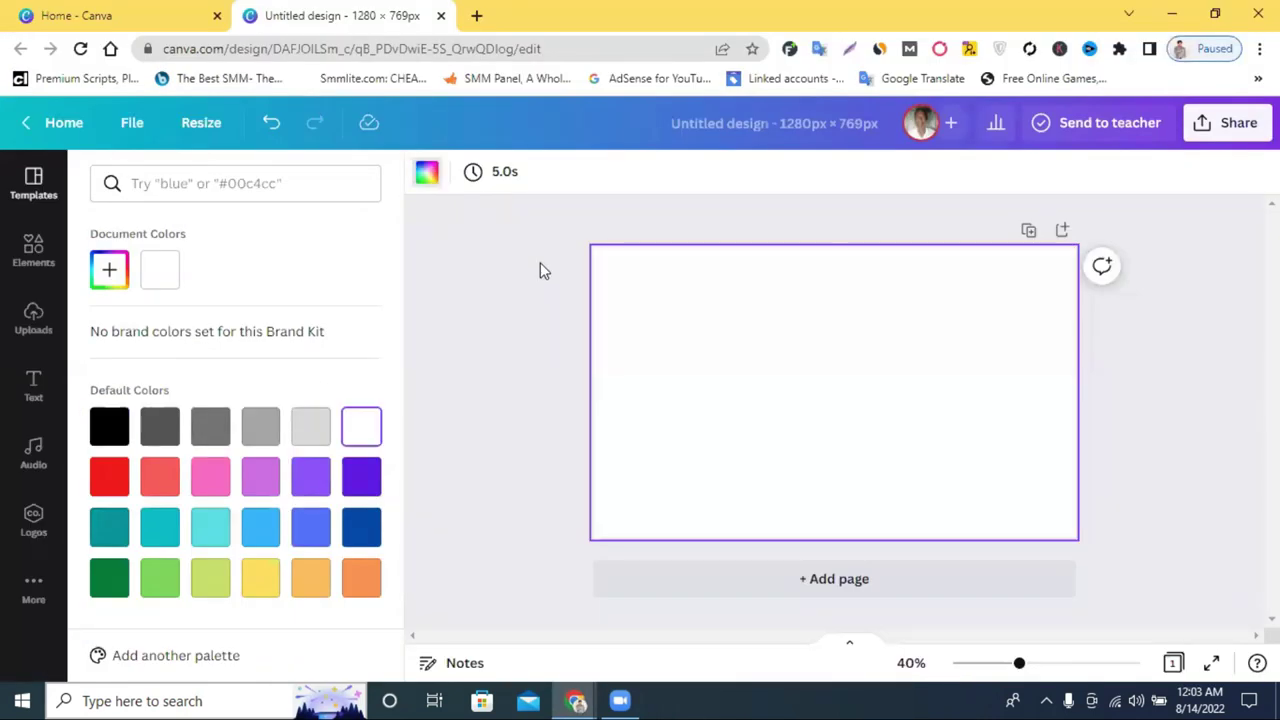
pyautogui.click(540, 268)
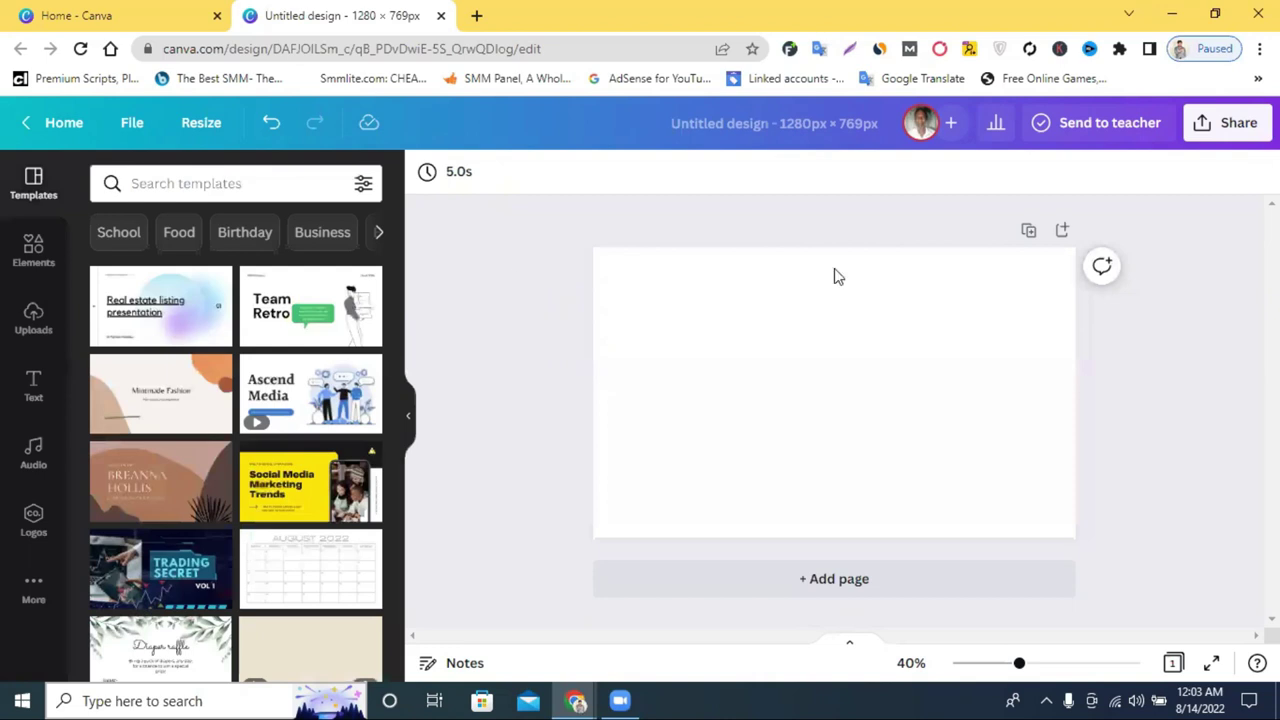
pyautogui.click(31, 256)
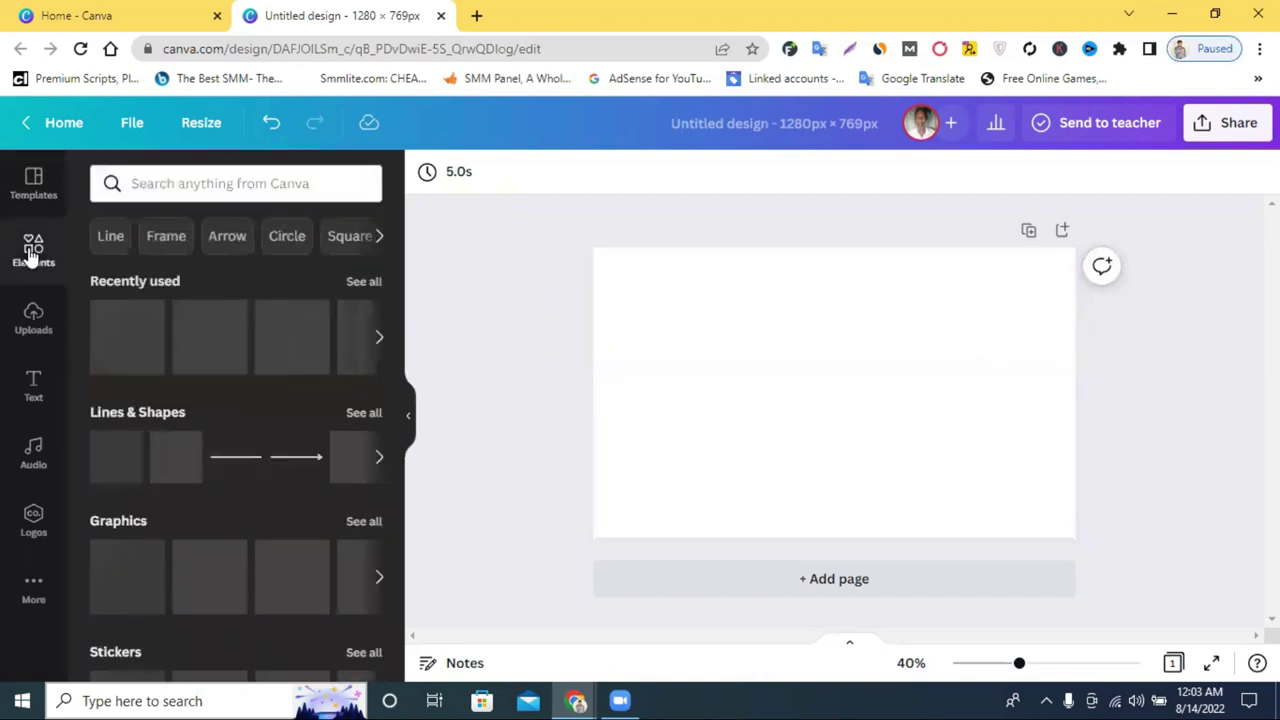
pyautogui.click(168, 184)
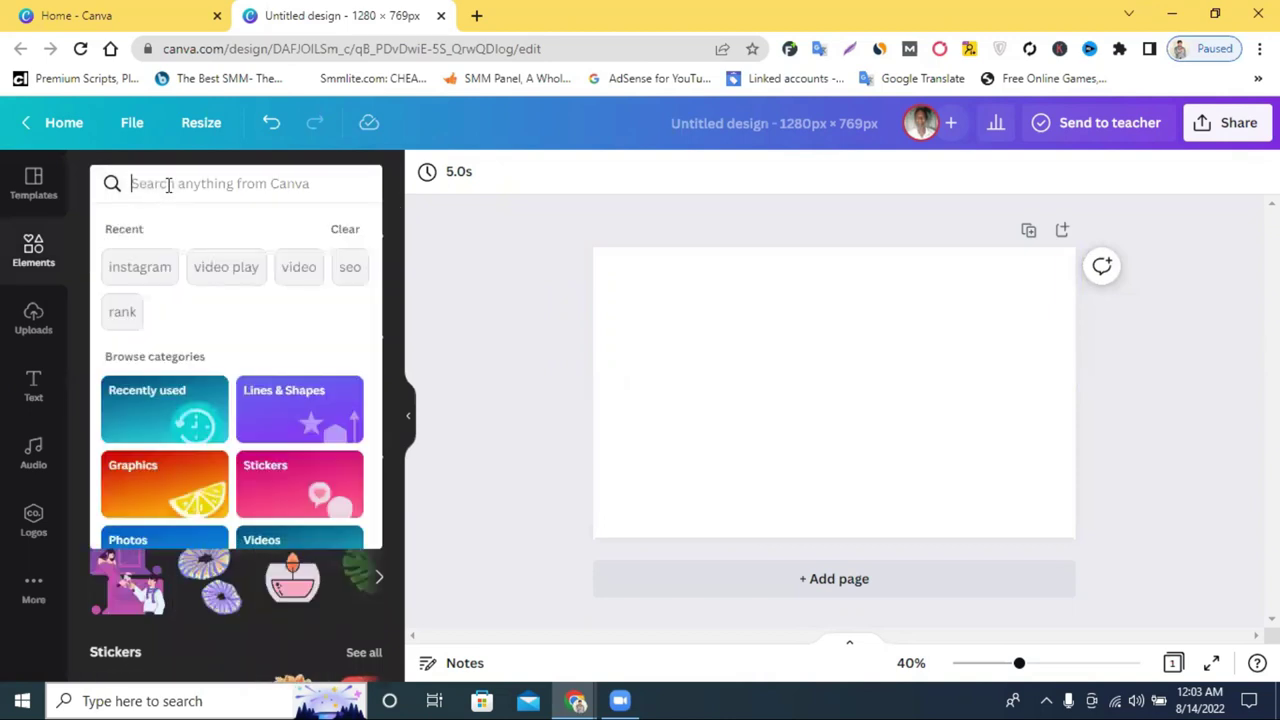
pyautogui.write('You')
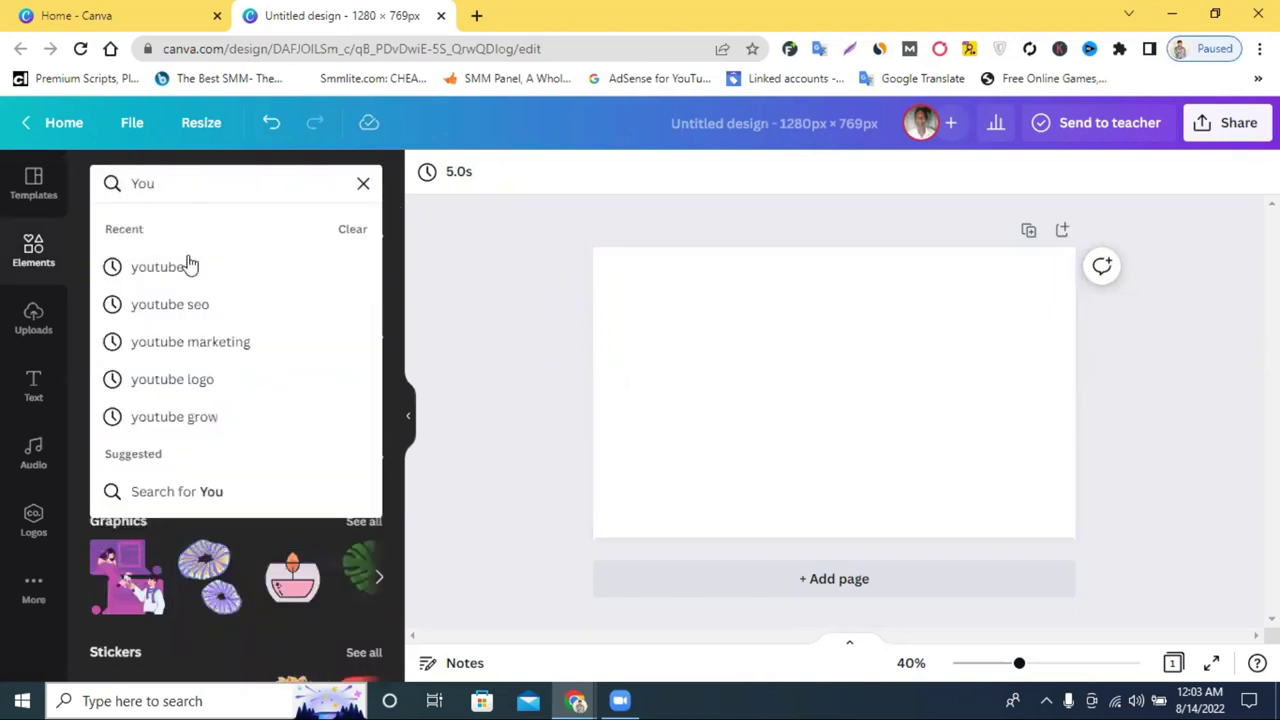
pyautogui.click(165, 266)
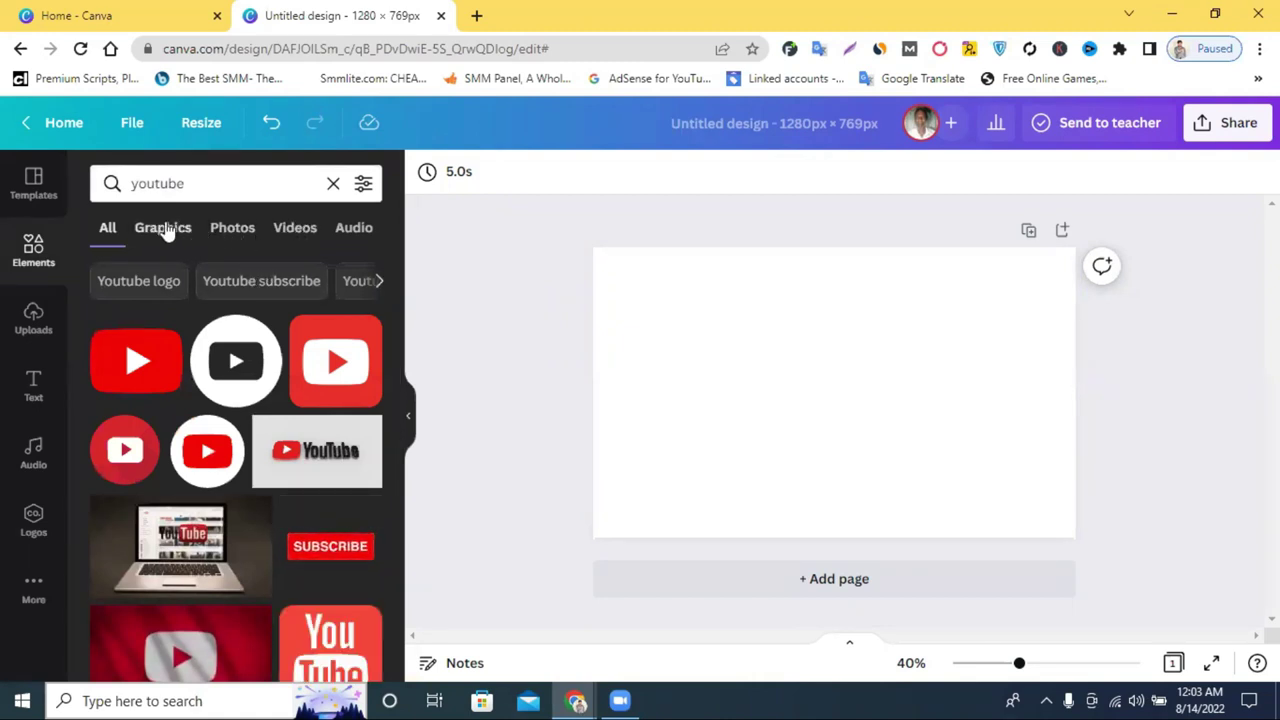
pyautogui.click(165, 230)
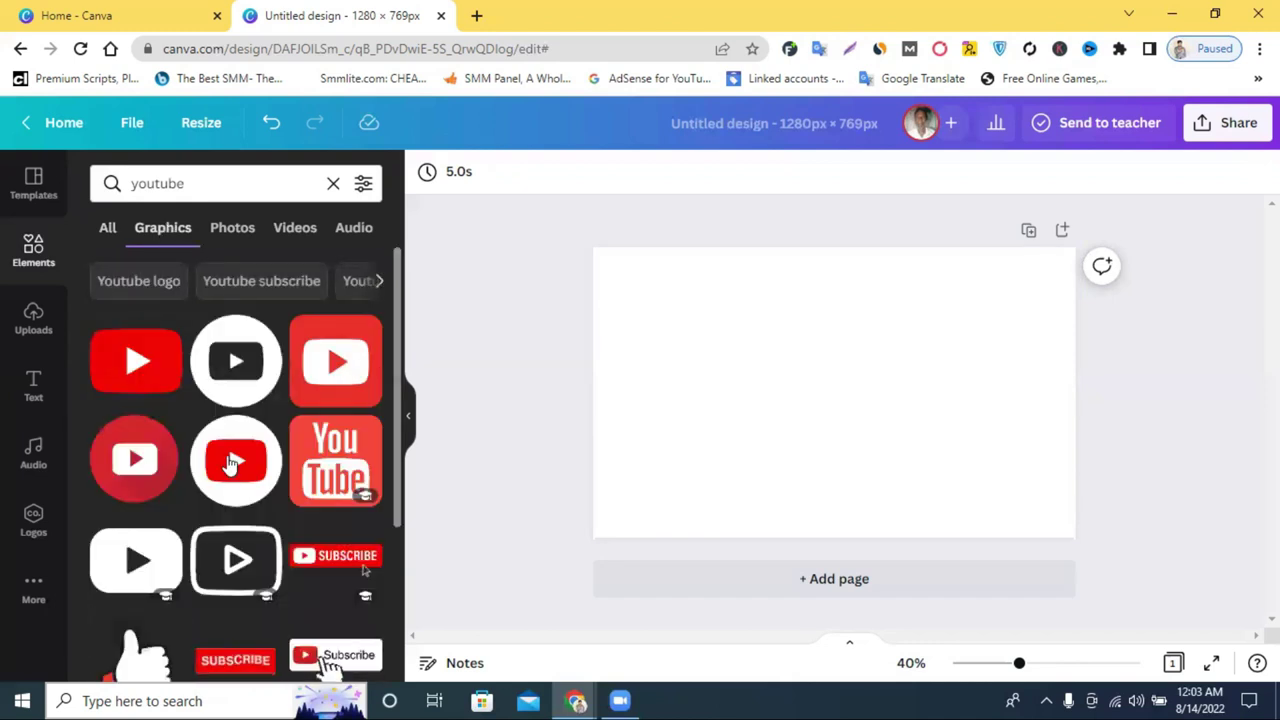
# Add the YouTube logo graphic with the red play icon and dark wordmark to the page and place it in the upper-left corner
pyautogui.scroll(-1, 230, 475)
pyautogui.scroll(-4, 227, 475)
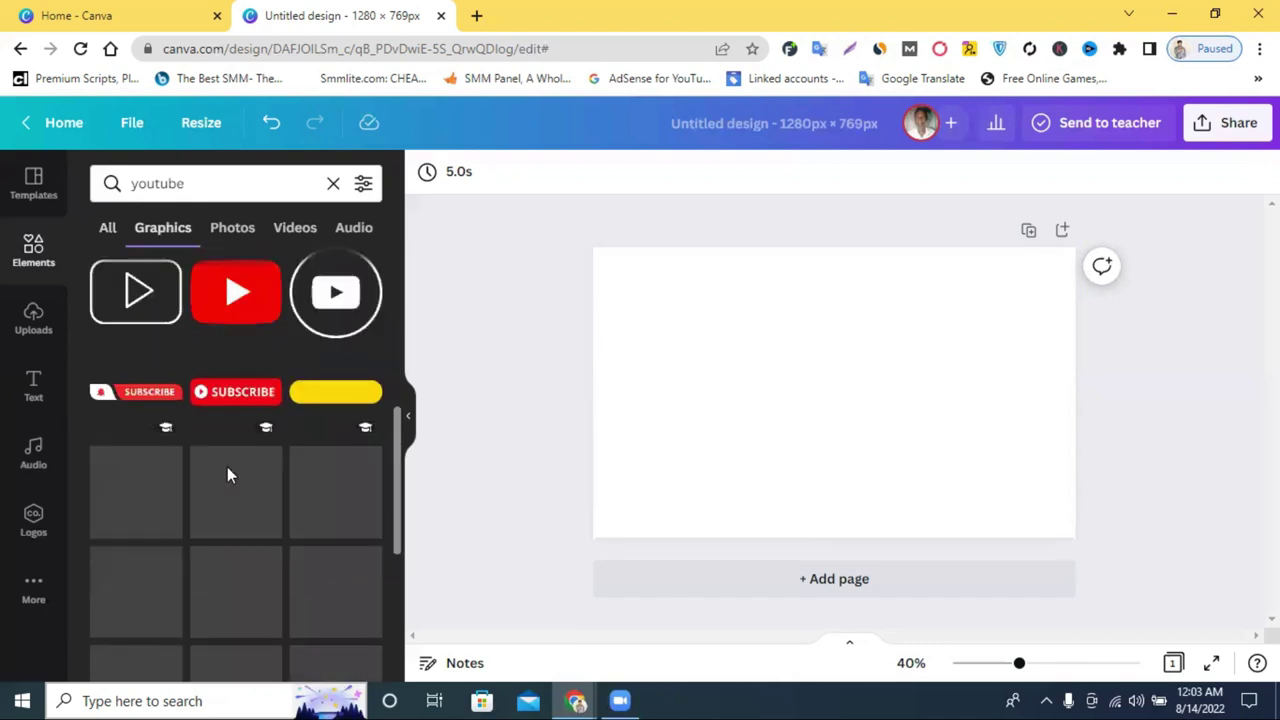
pyautogui.scroll(-4, 229, 477)
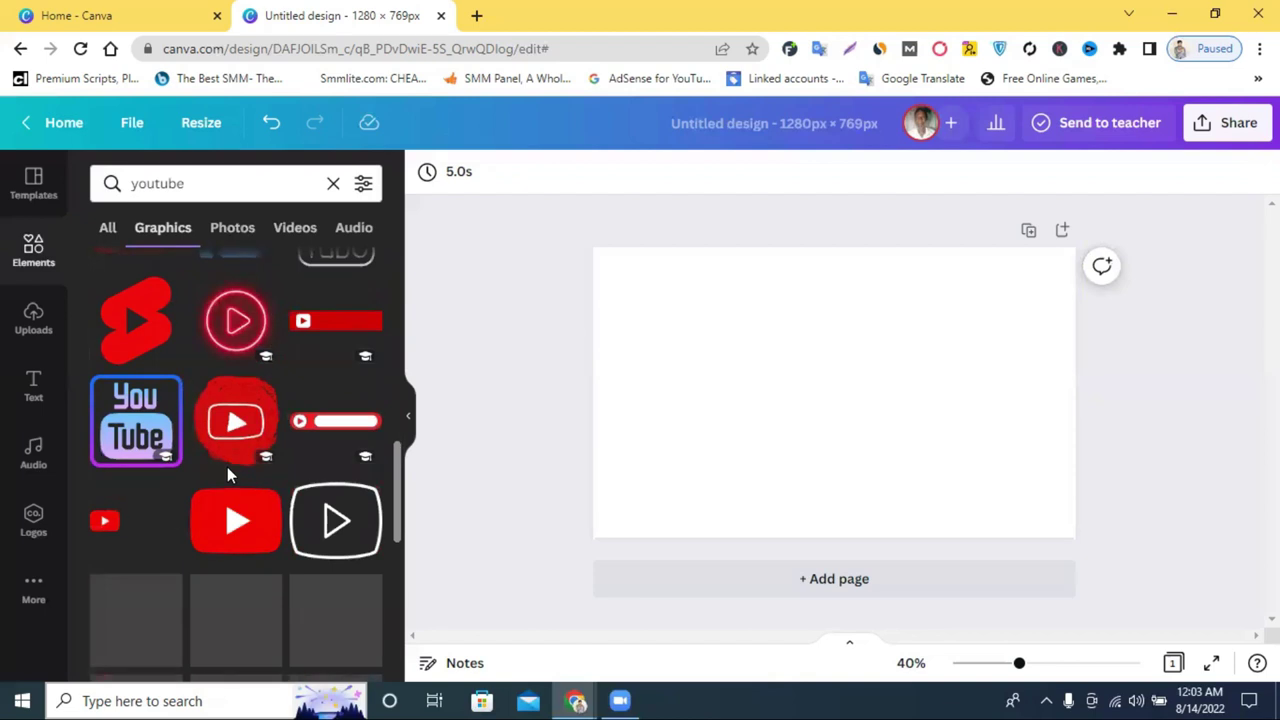
pyautogui.scroll(-4, 227, 467)
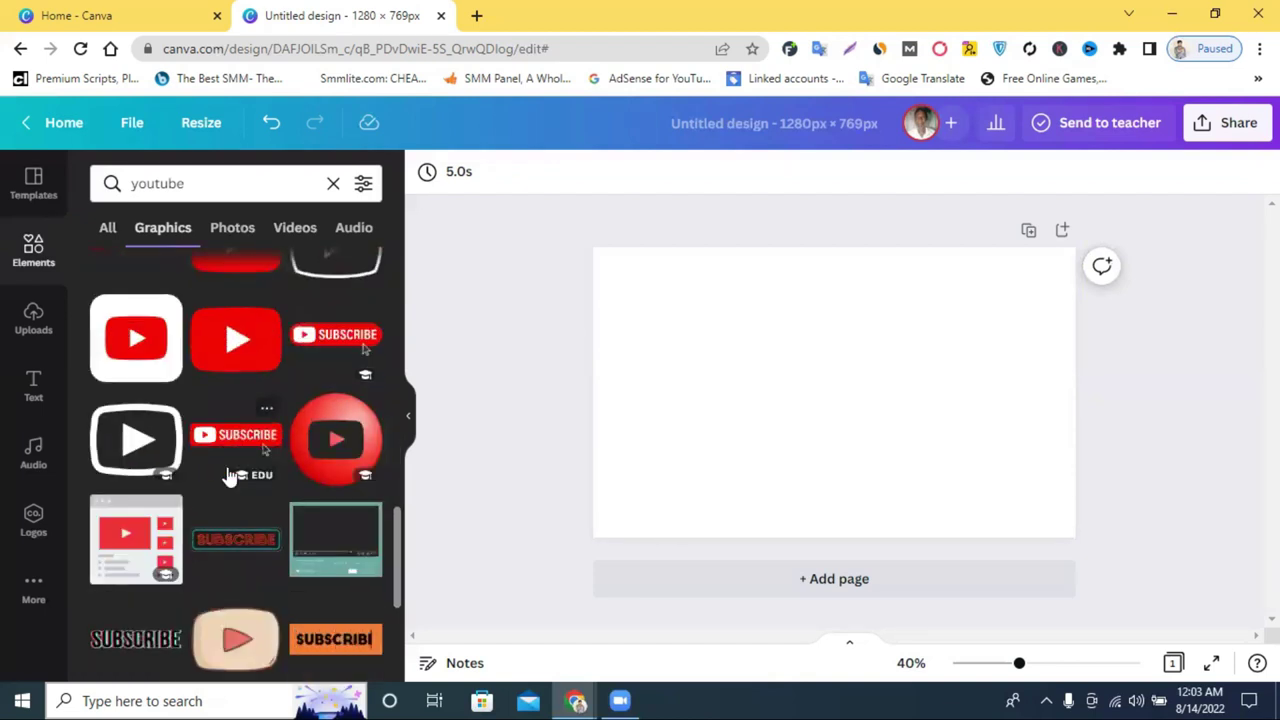
pyautogui.scroll(-5, 229, 477)
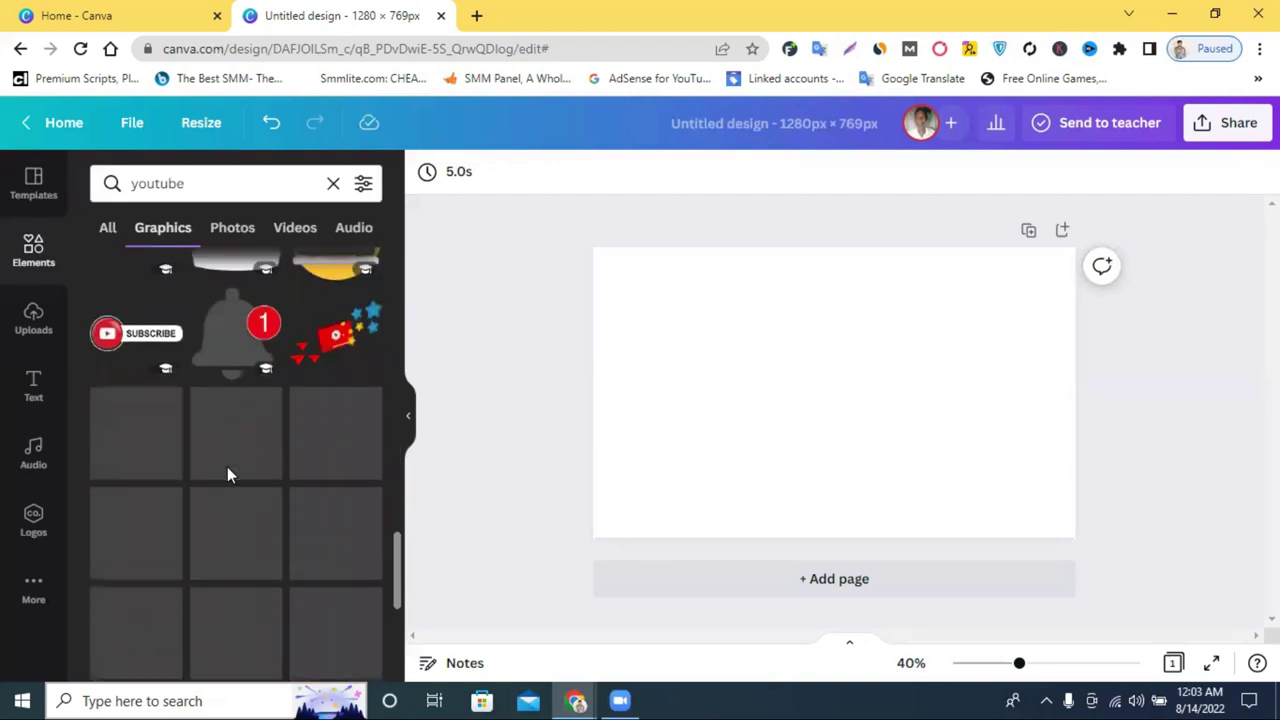
pyautogui.scroll(-5, 229, 477)
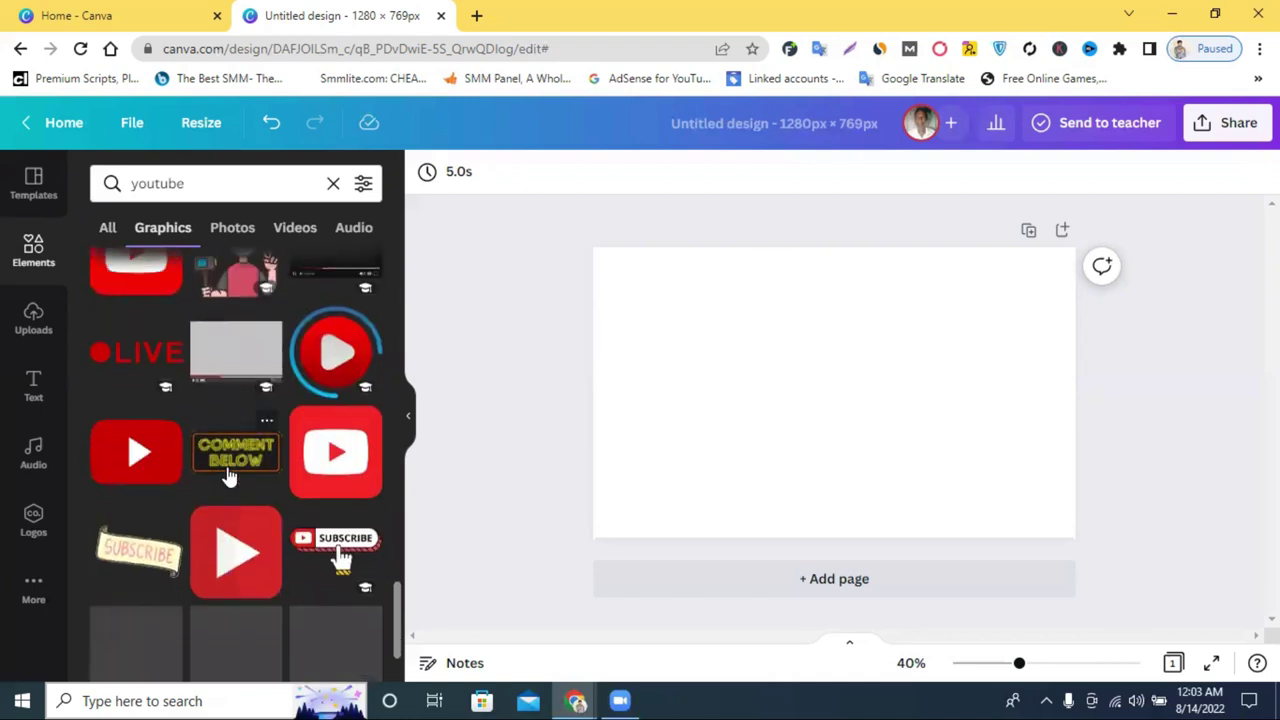
pyautogui.scroll(5, 227, 475)
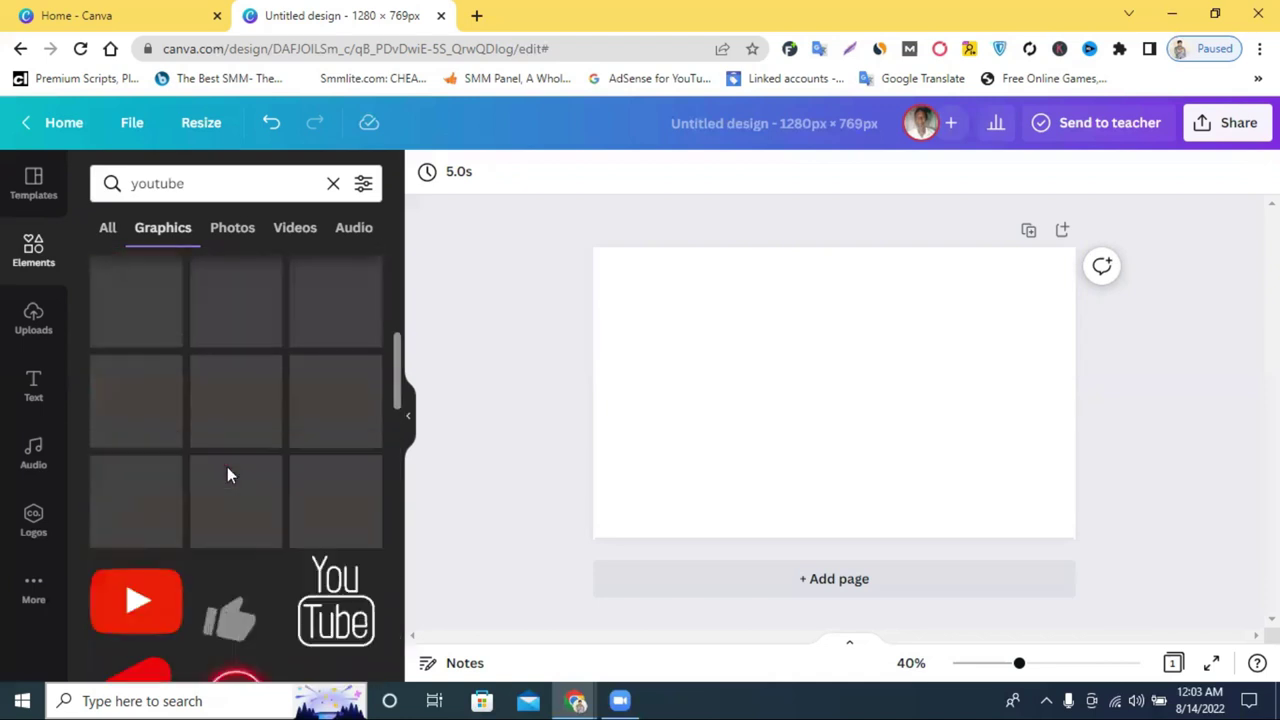
pyautogui.scroll(-3, 227, 475)
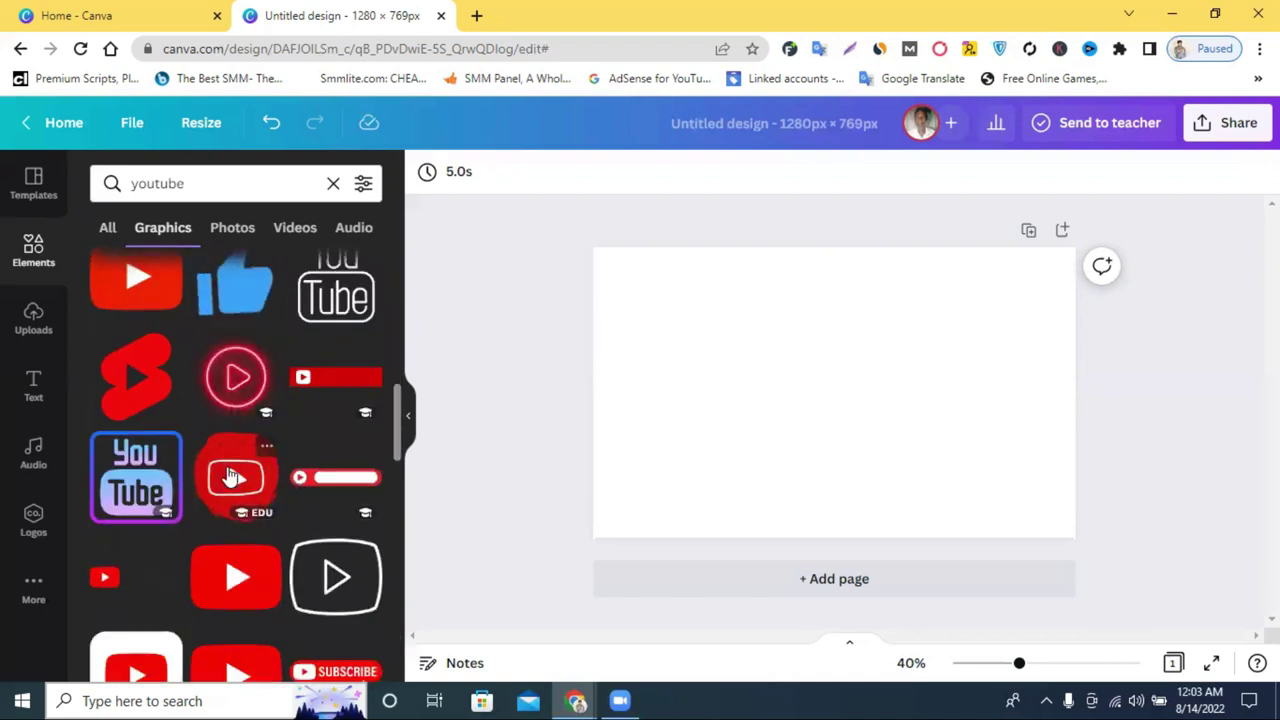
pyautogui.click(117, 580)
pyautogui.moveTo(800, 385); pyautogui.dragTo(677, 293)
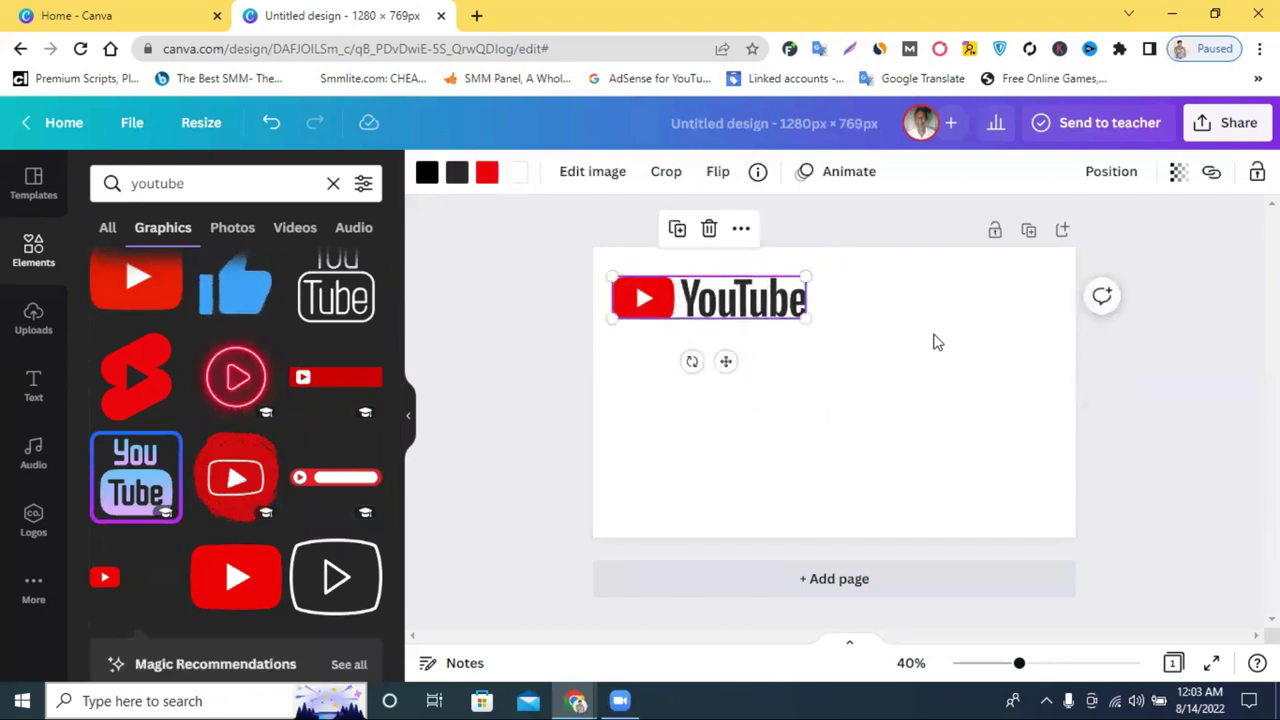
pyautogui.click(931, 342)
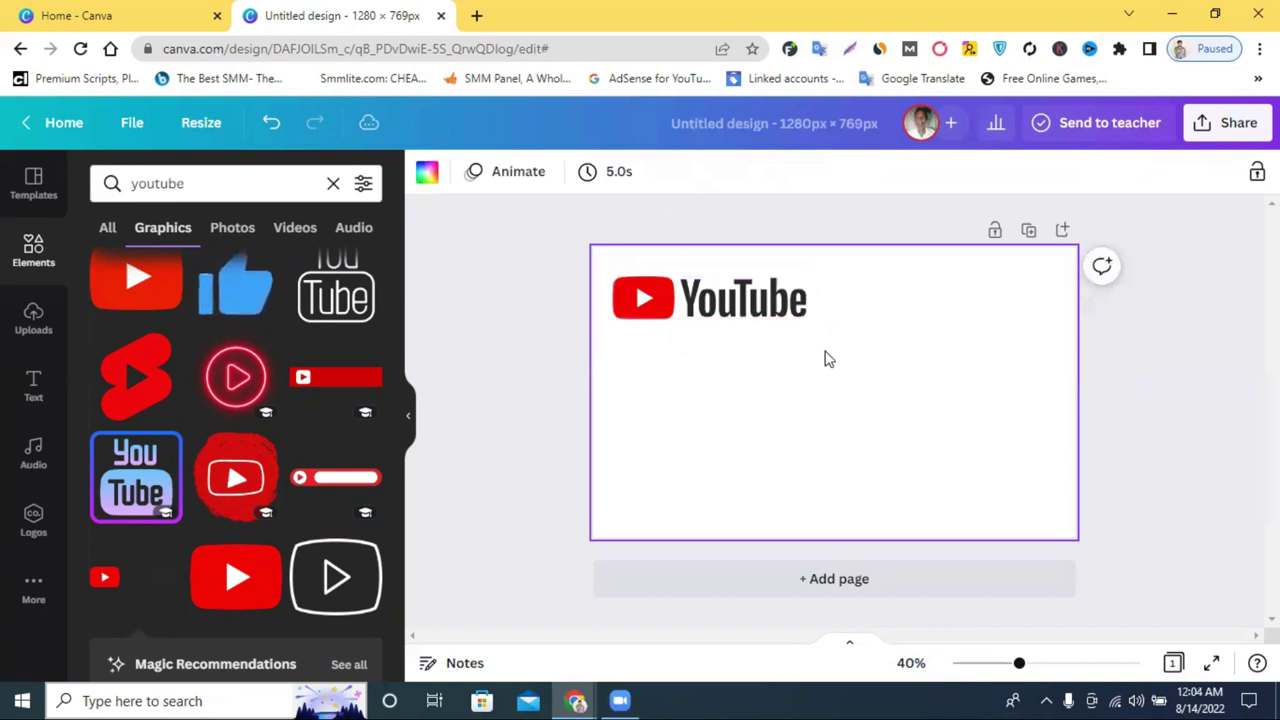
# Add a heading text box to the page and move it up near the end of the YouTube logo
pyautogui.click(333, 183)
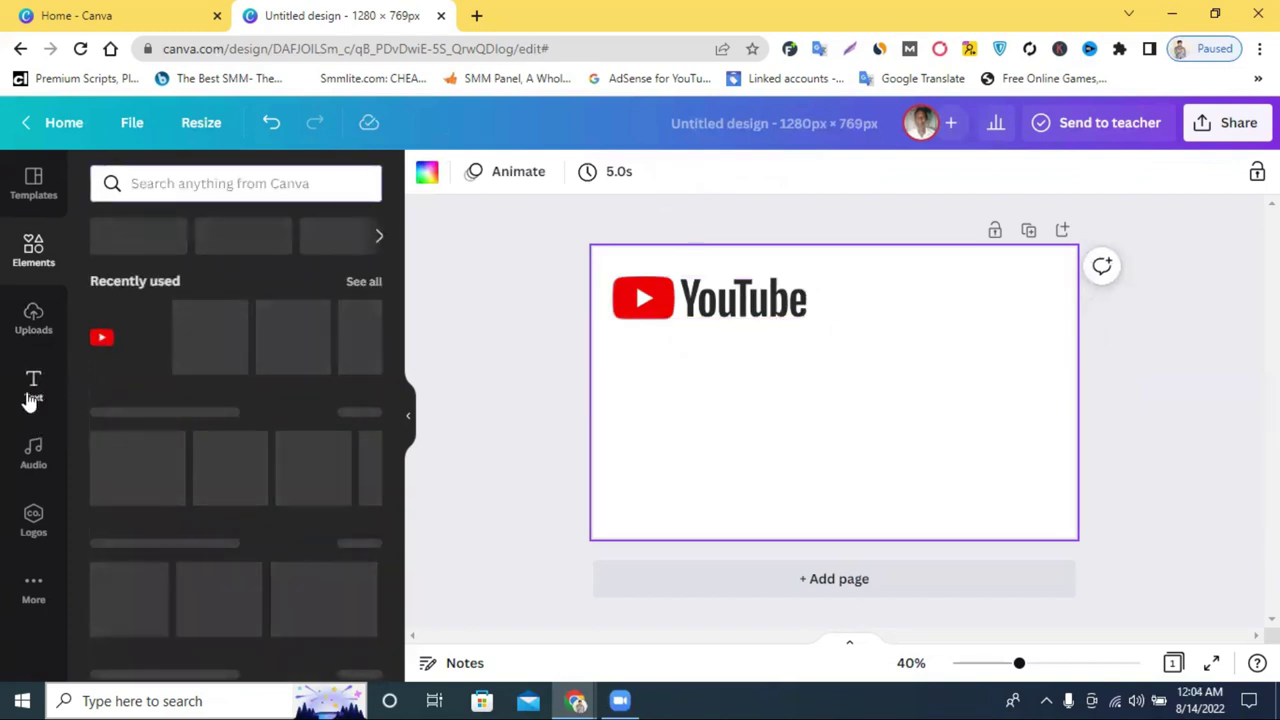
pyautogui.click(30, 398)
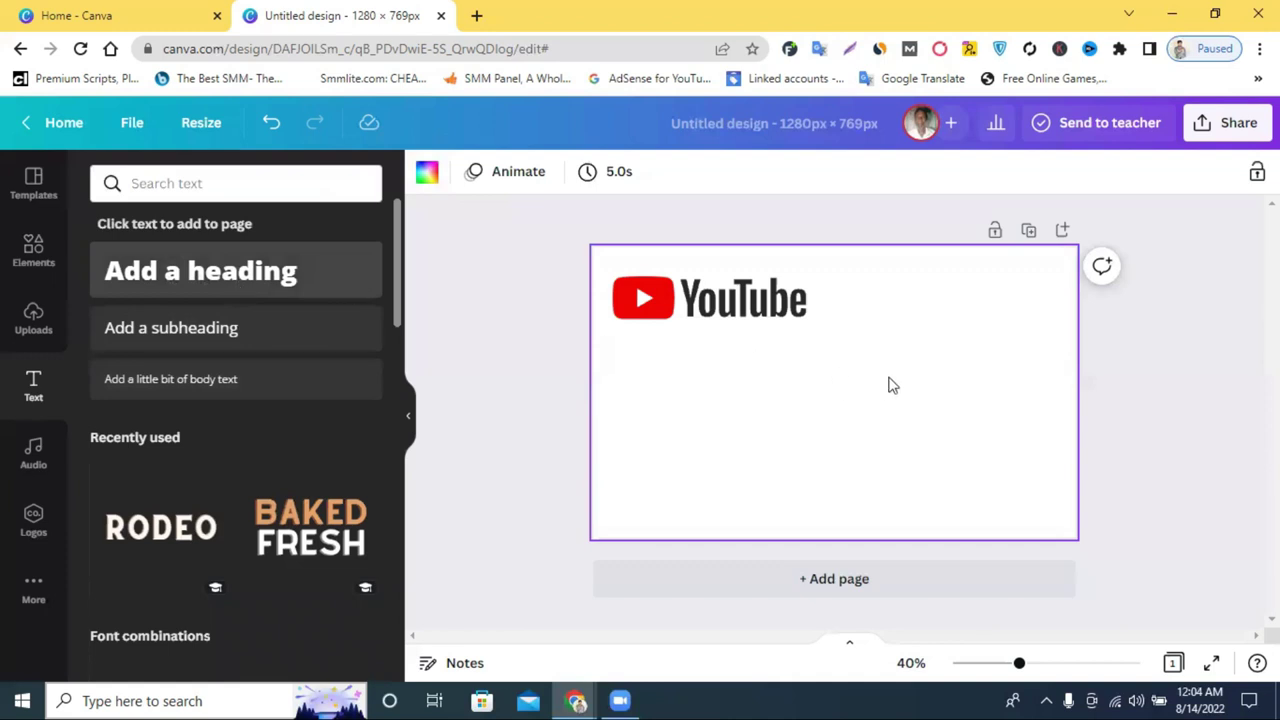
pyautogui.moveTo(891, 385); pyautogui.dragTo(851, 372)
pyautogui.click(938, 363)
pyautogui.moveTo(798, 413); pyautogui.dragTo(855, 336)
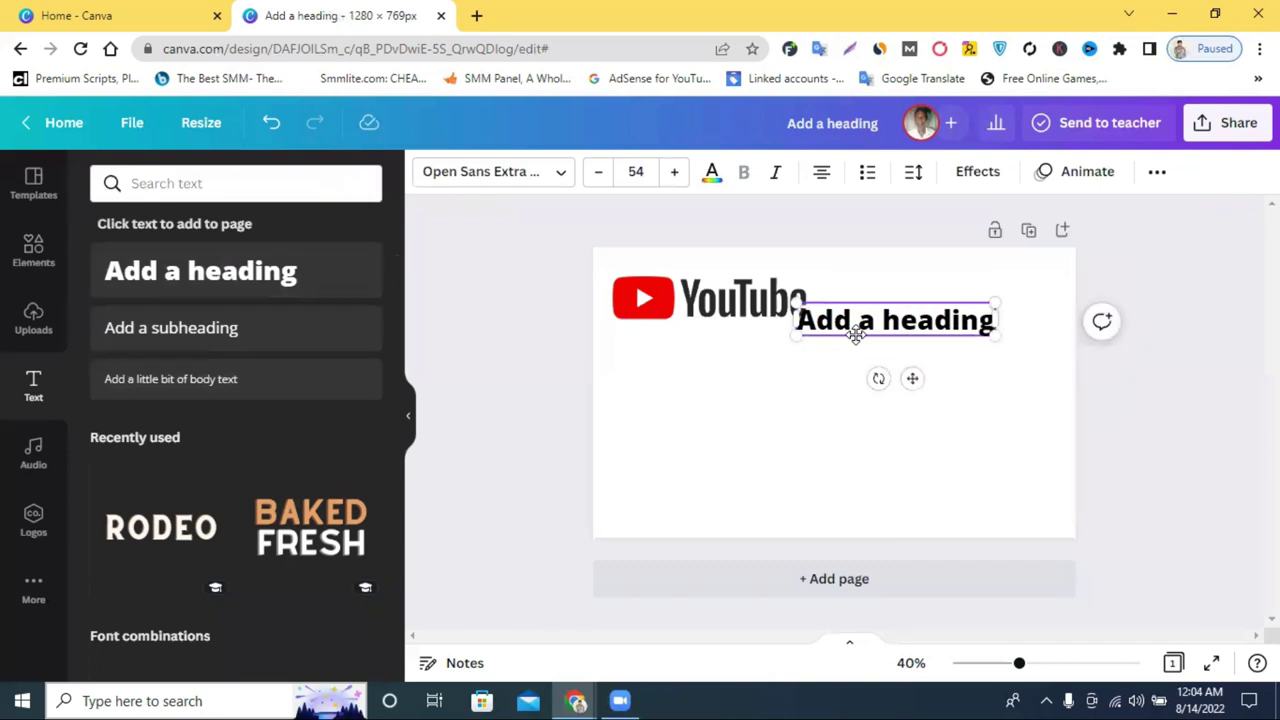
# Replace the heading text with "Channel" and position it directly after the YouTube wordmark
pyautogui.doubleClick(861, 323)
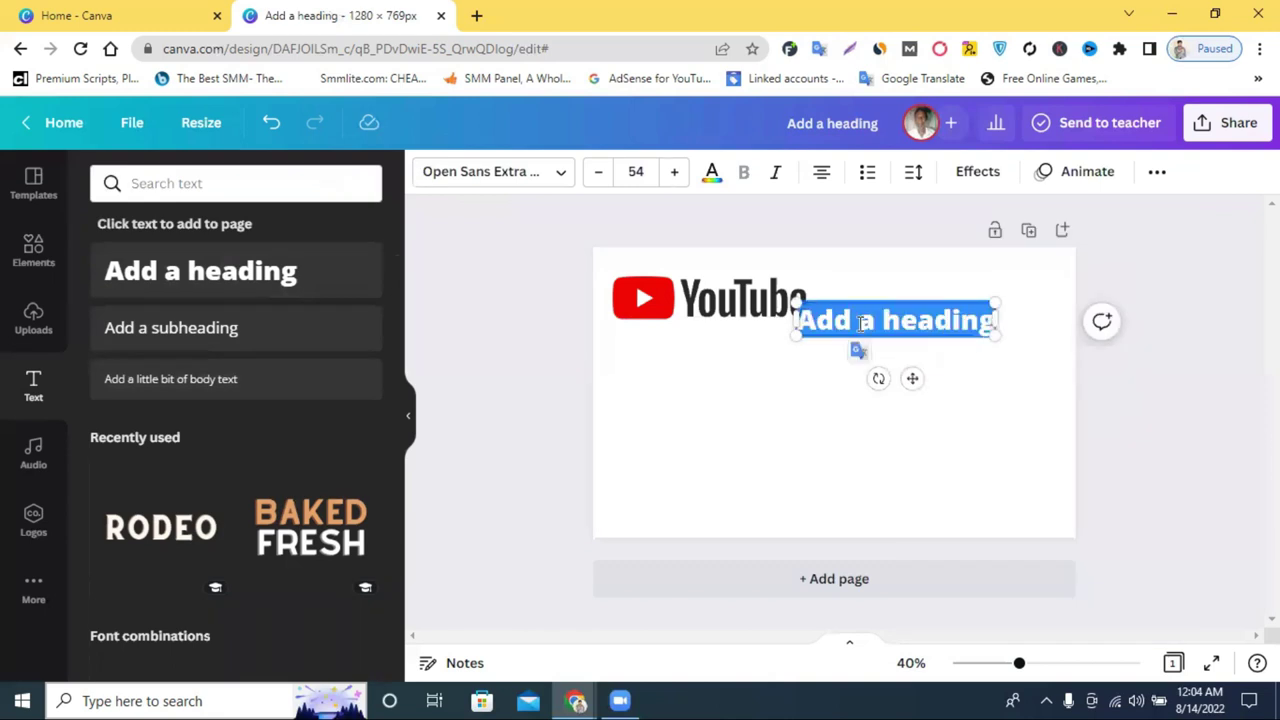
pyautogui.write('CH')
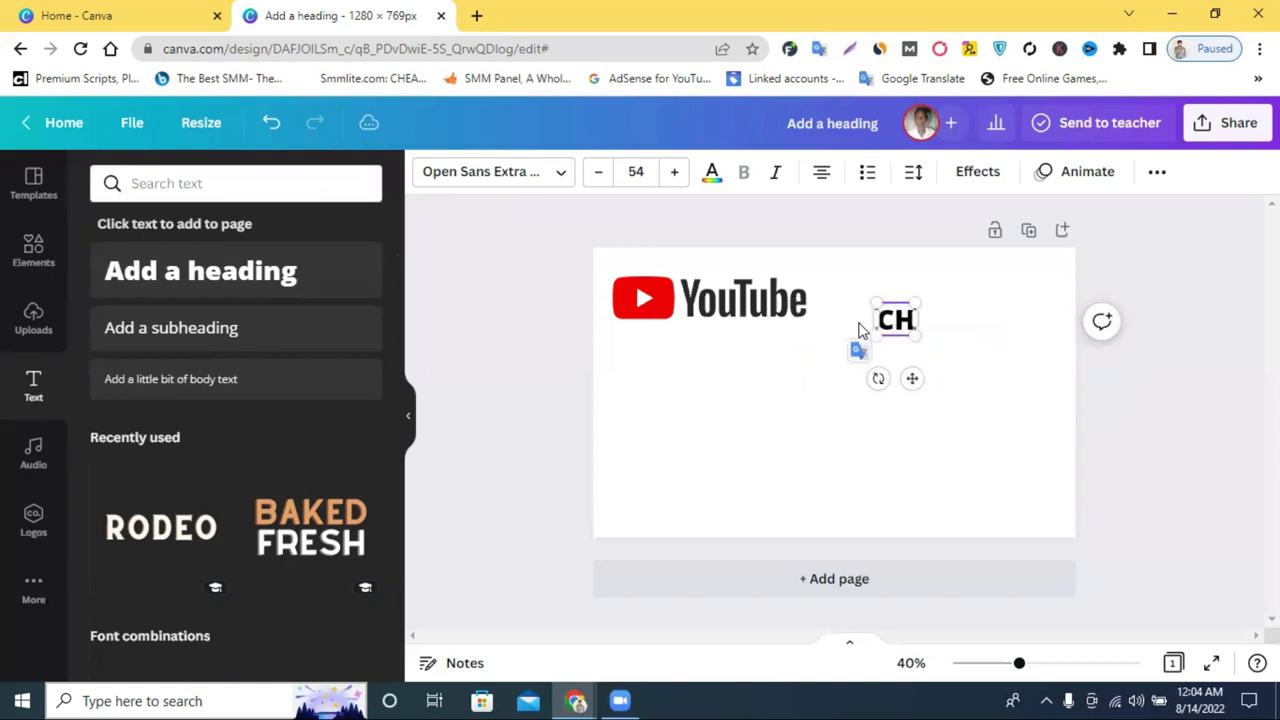
pyautogui.write('annel')
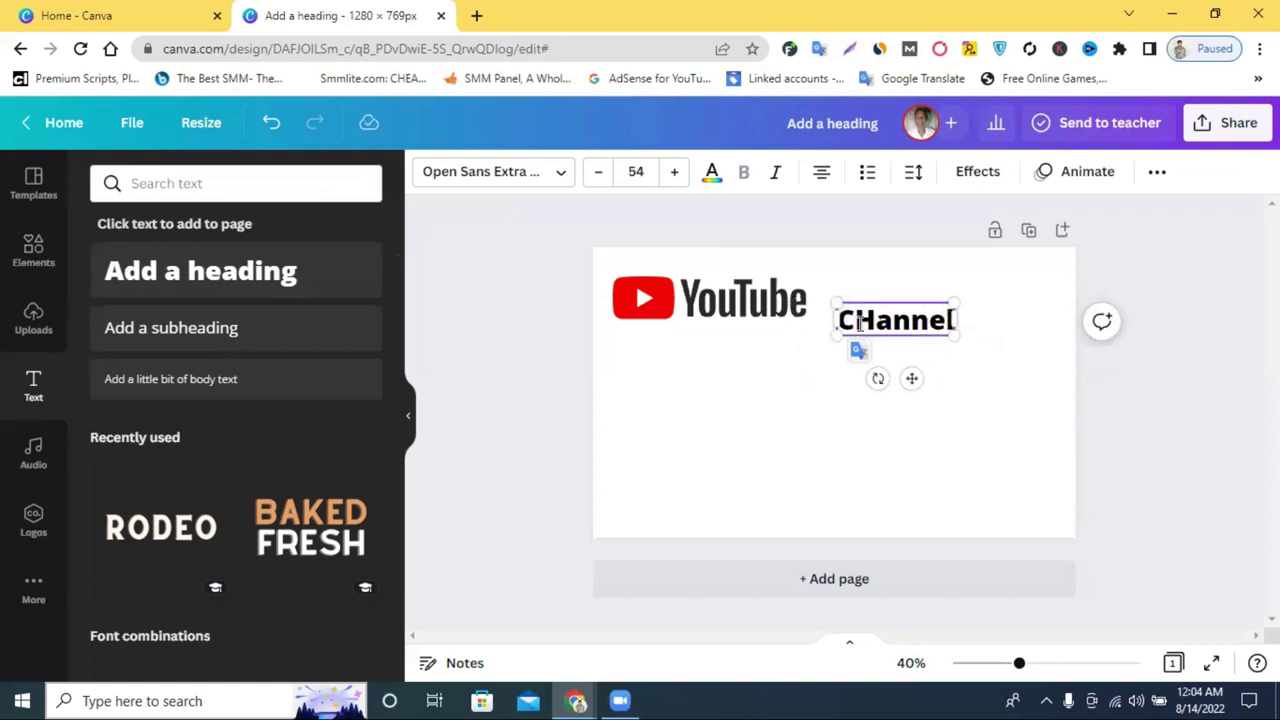
pyautogui.moveTo(876, 318); pyautogui.dragTo(862, 316)
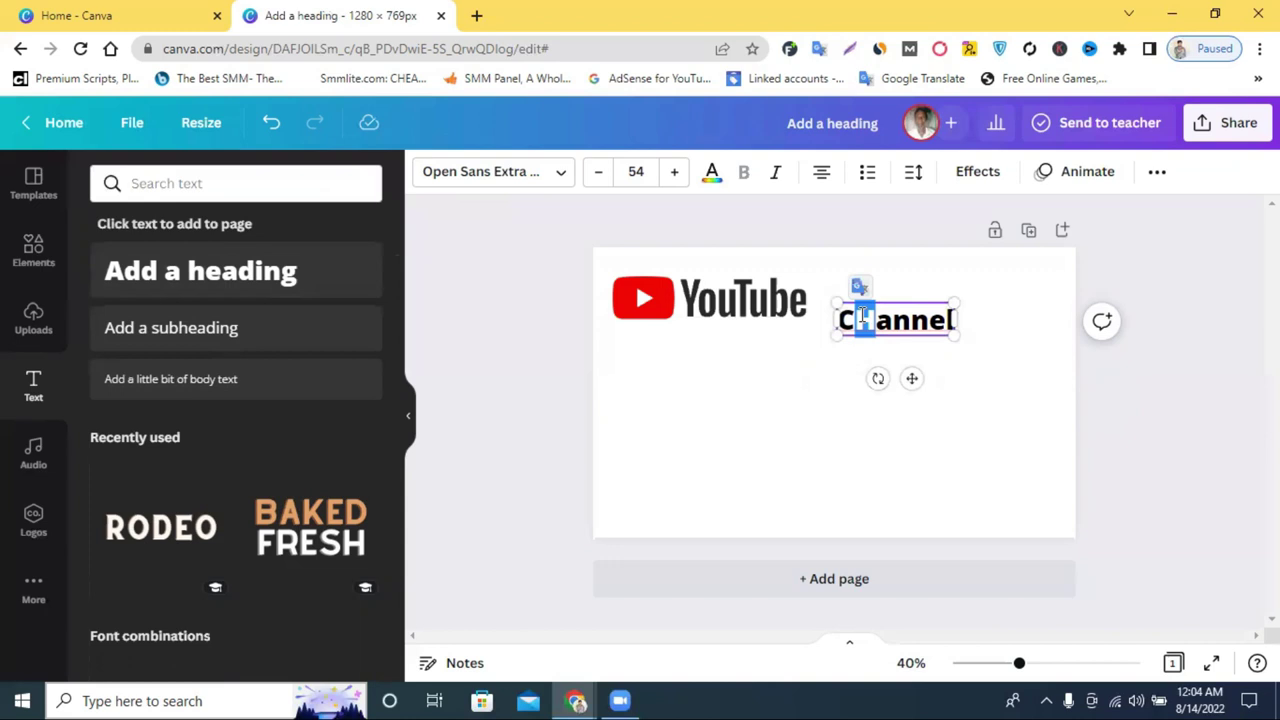
pyautogui.write('h')
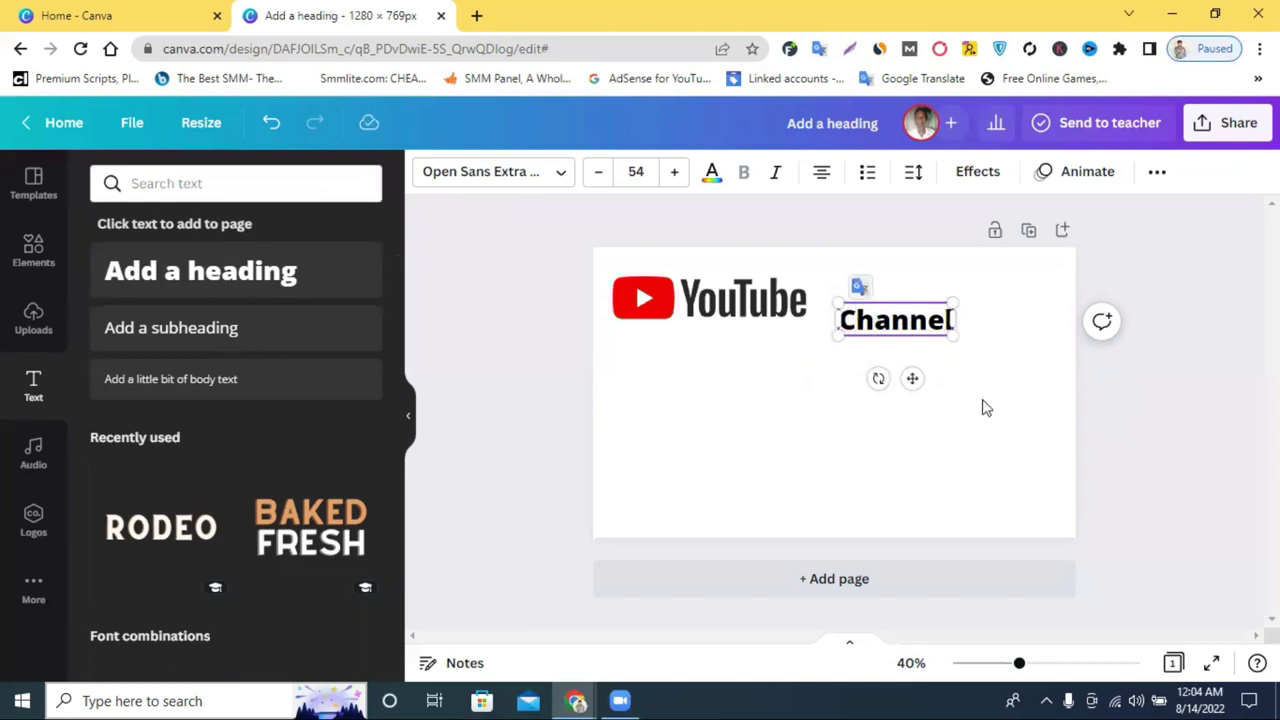
pyautogui.click(894, 343)
pyautogui.moveTo(894, 306); pyautogui.dragTo(871, 297)
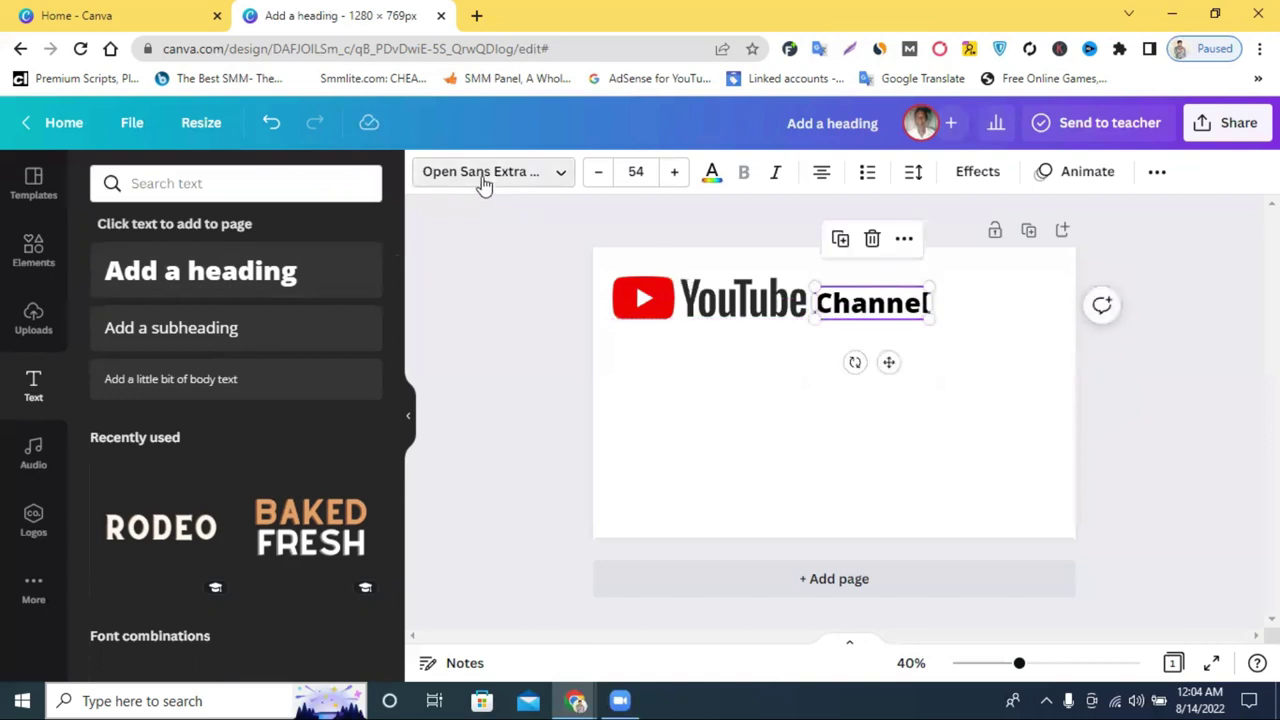
# Try several fonts on the "Channel" text and settle on Agrandir Tight Medium
pyautogui.click(483, 176)
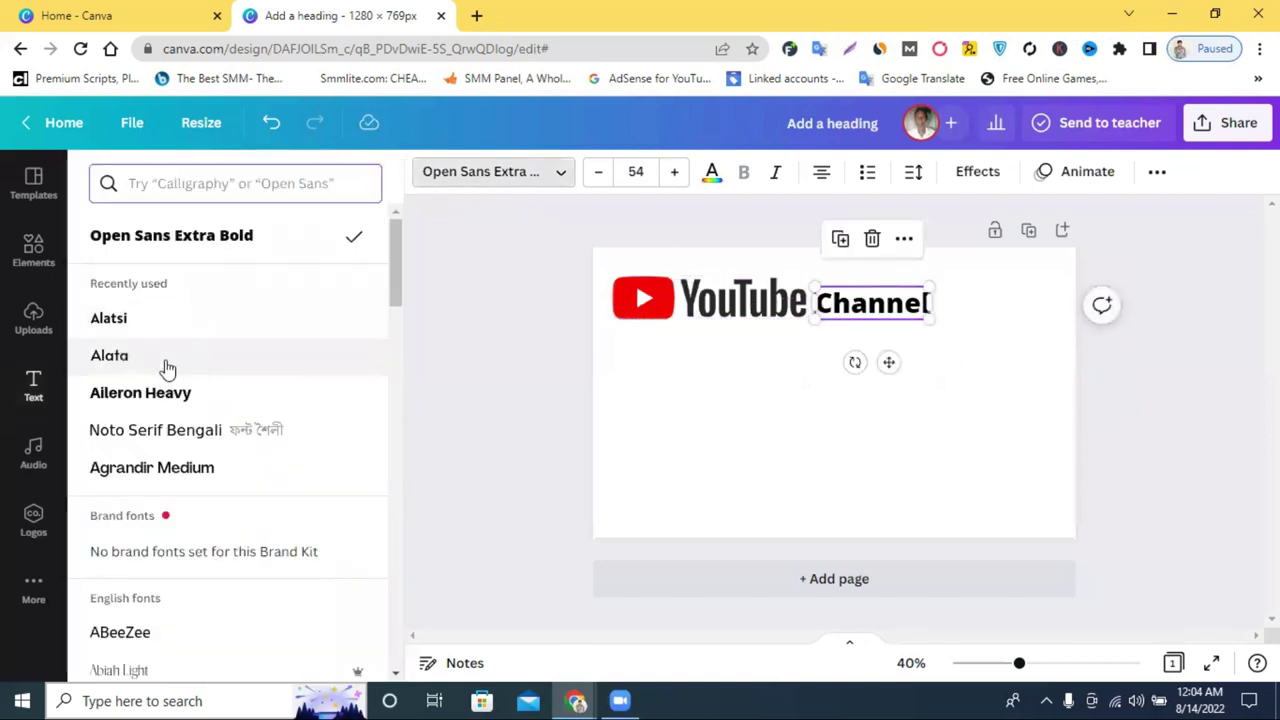
pyautogui.click(171, 391)
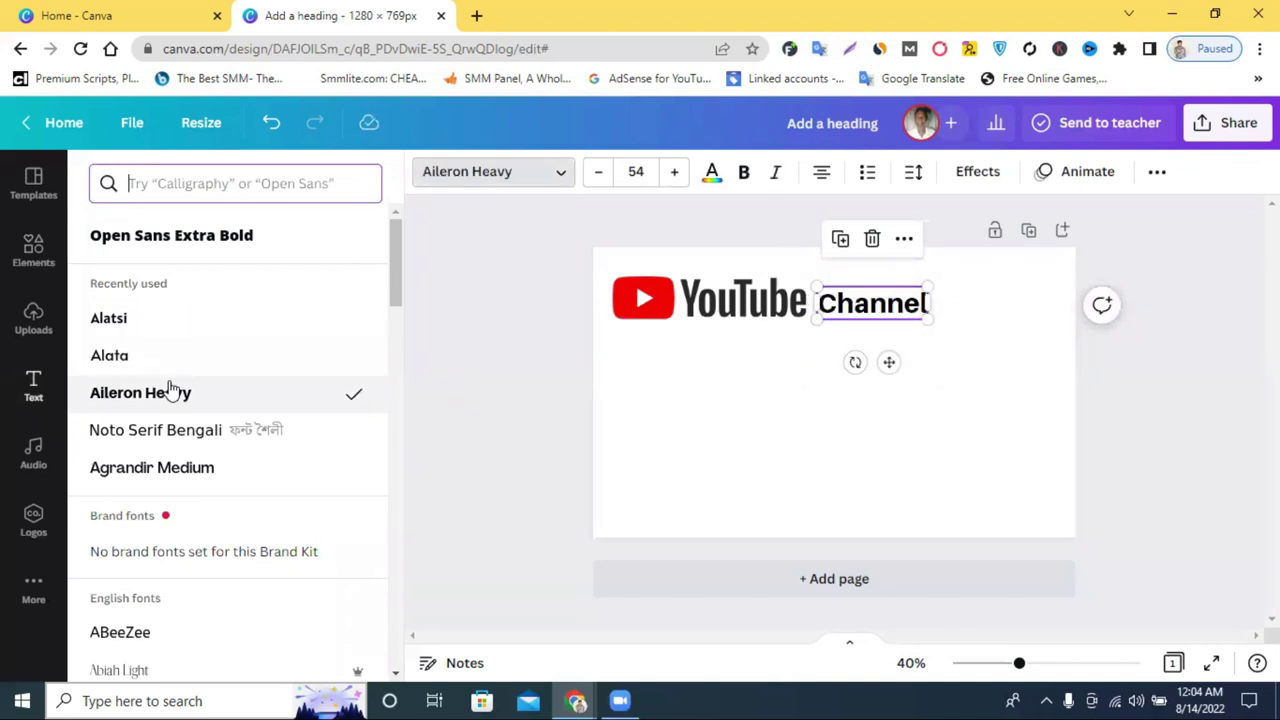
pyautogui.click(152, 357)
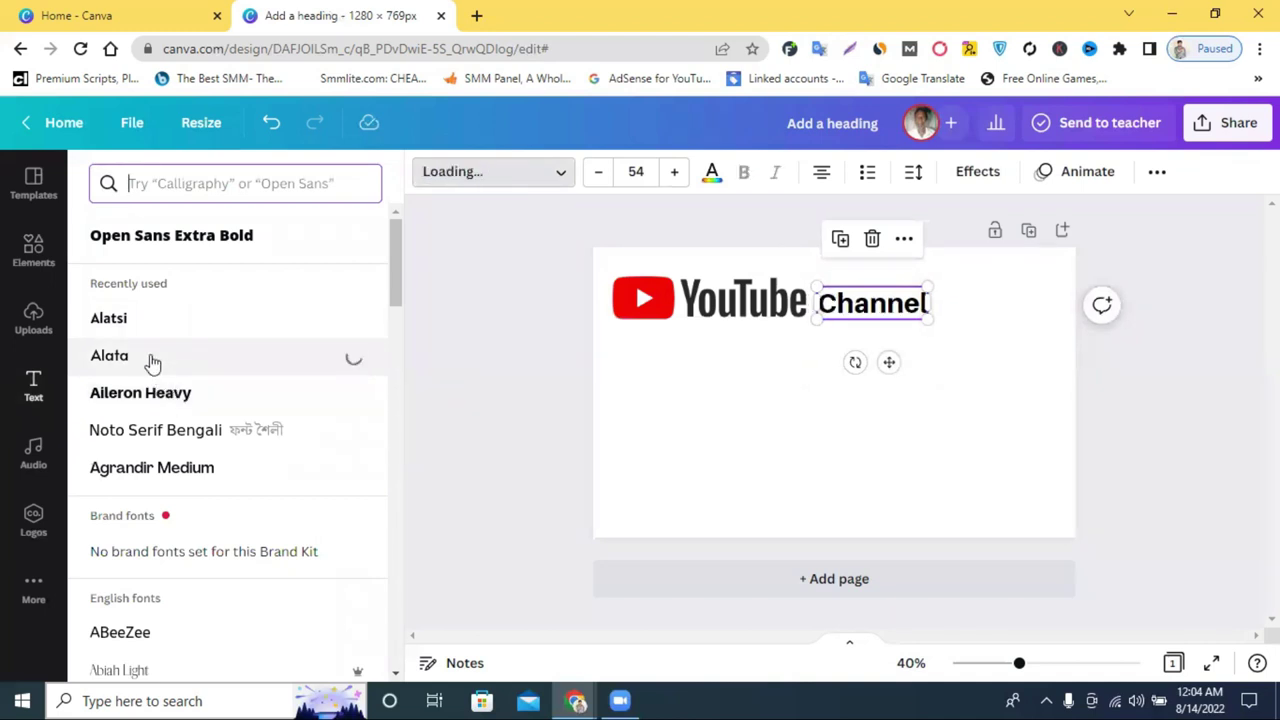
pyautogui.scroll(-1, 148, 400)
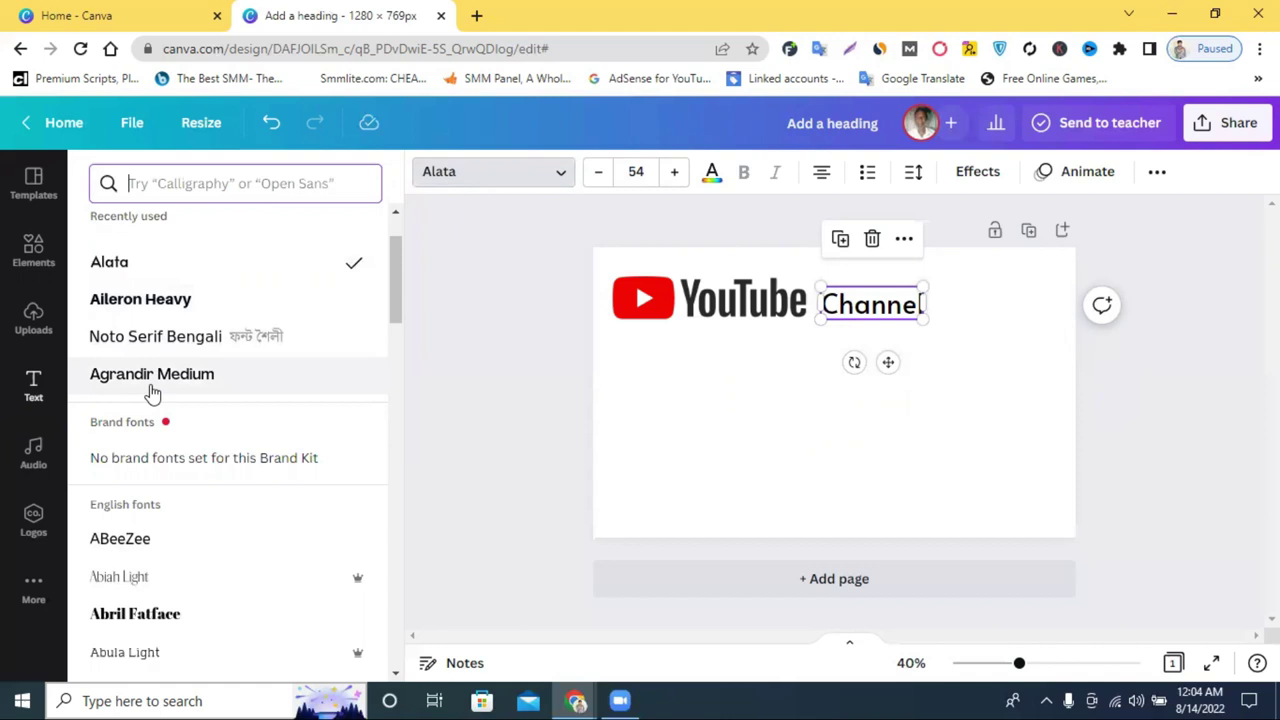
pyautogui.scroll(-2, 153, 392)
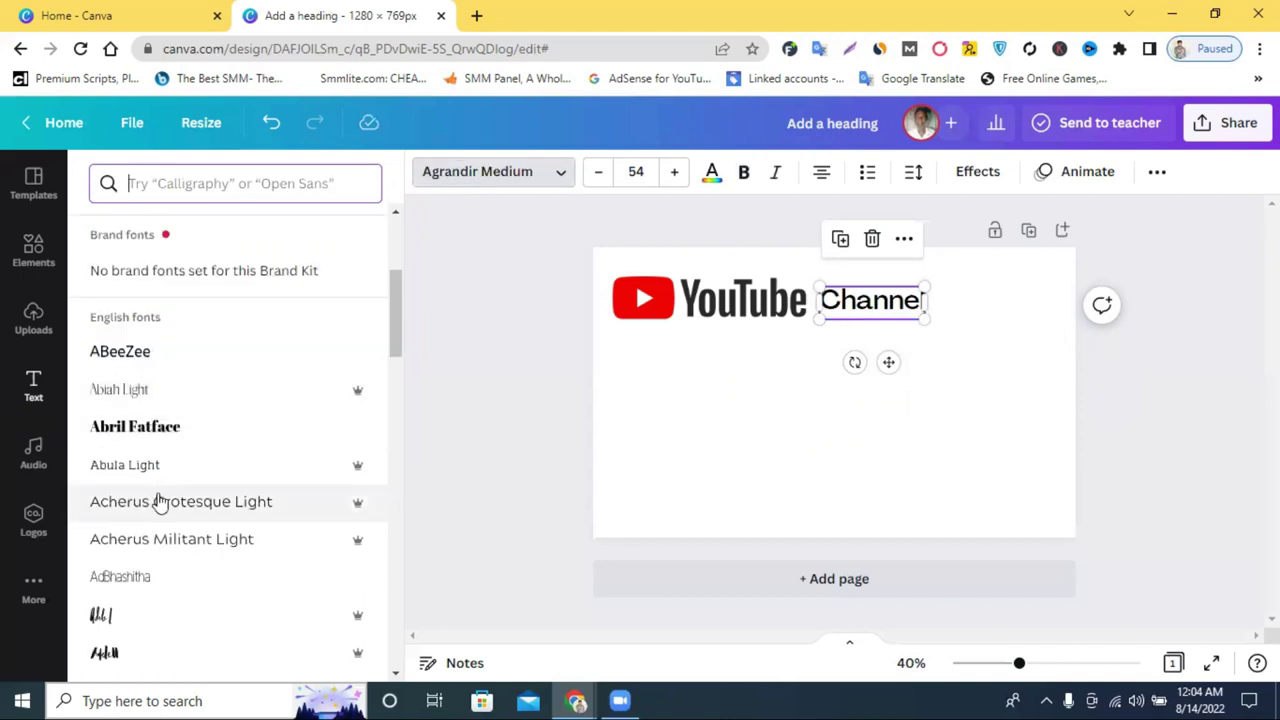
pyautogui.scroll(-2, 157, 440)
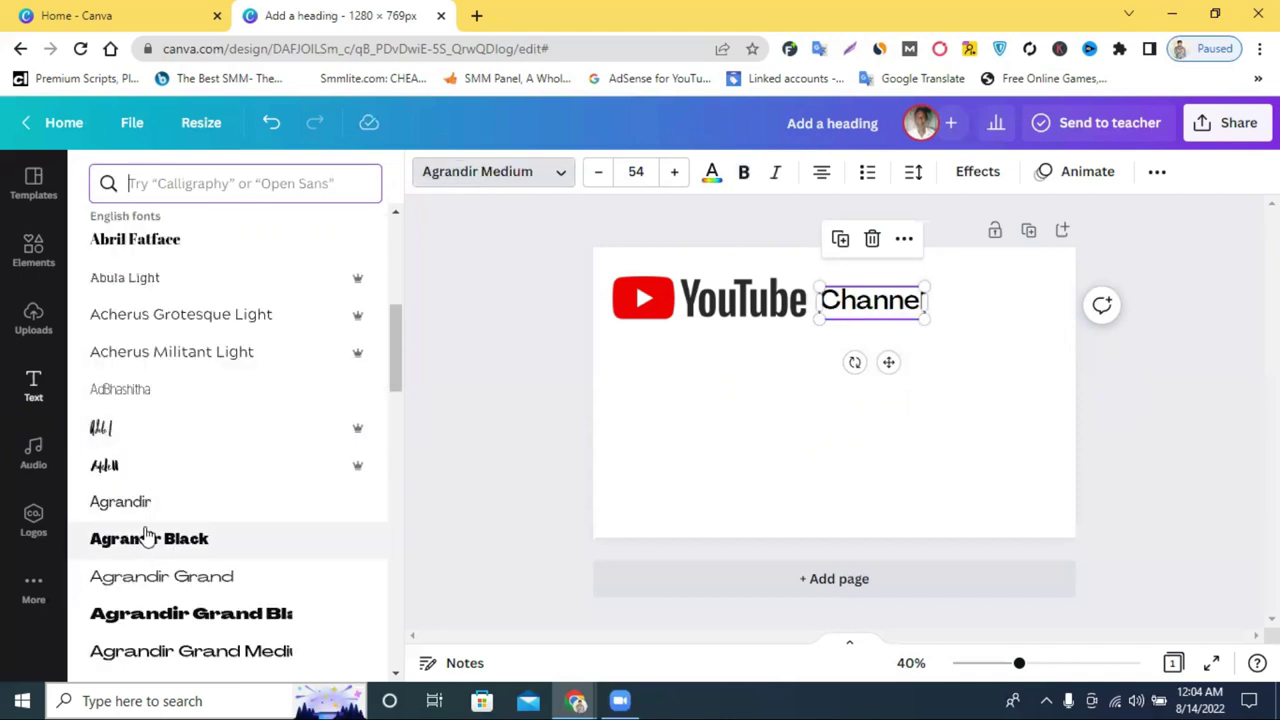
pyautogui.click(150, 538)
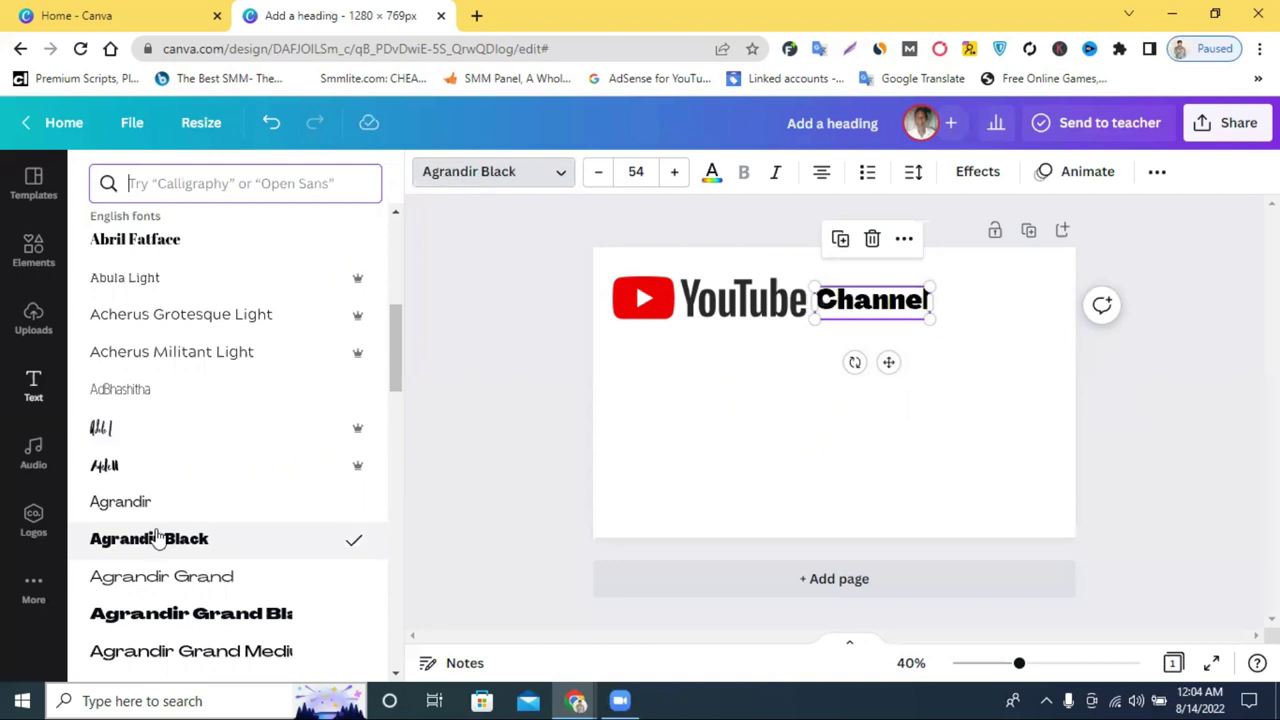
pyautogui.scroll(-1, 195, 570)
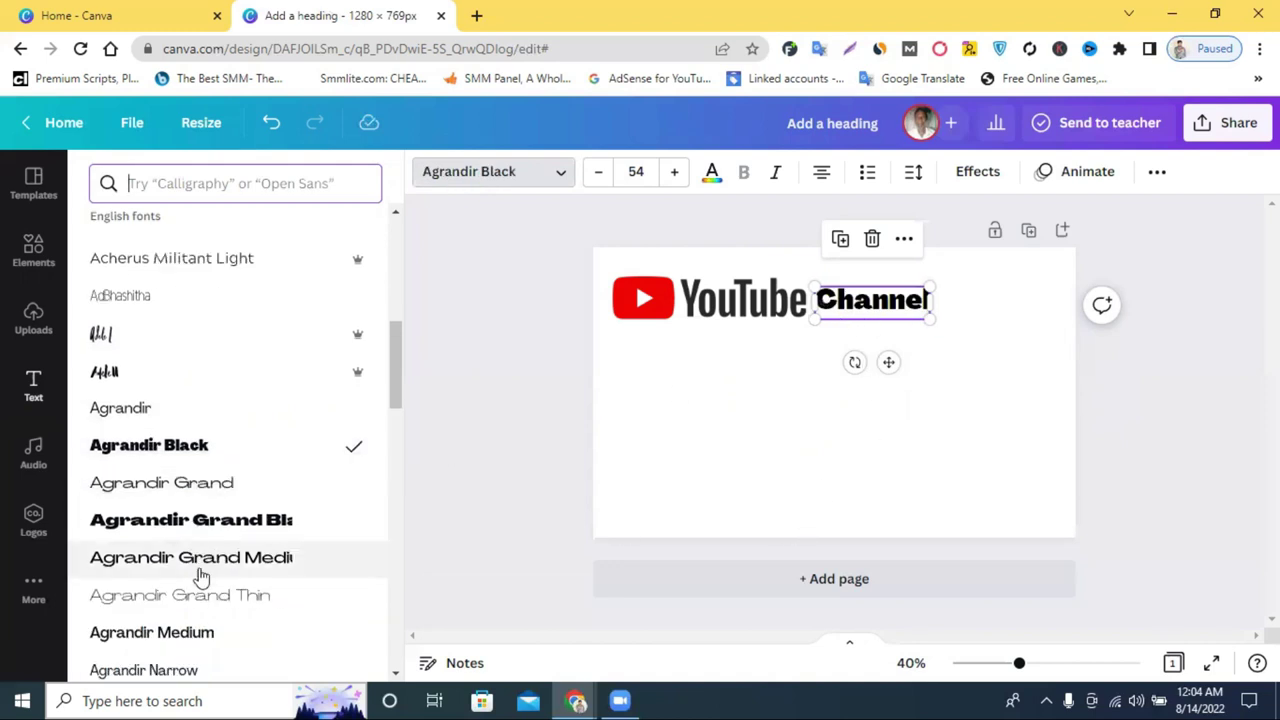
pyautogui.click(200, 560)
pyautogui.scroll(-2, 200, 568)
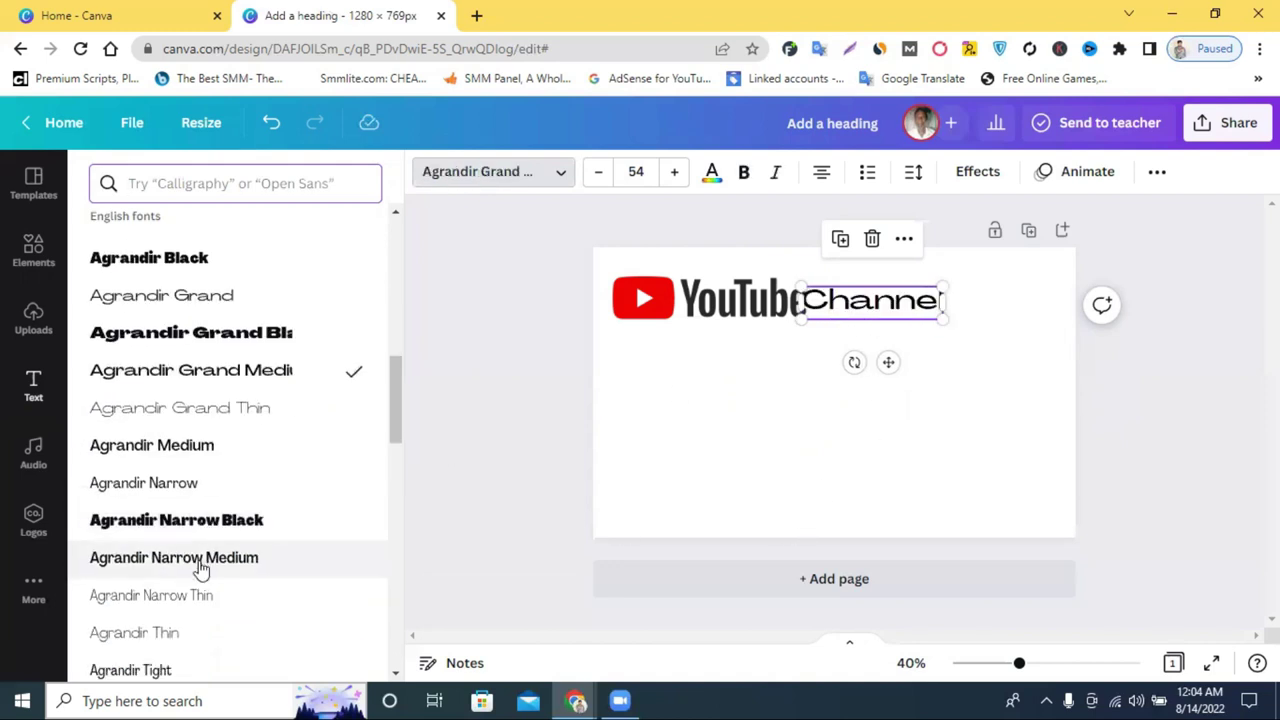
pyautogui.scroll(-2, 185, 580)
pyautogui.click(175, 563)
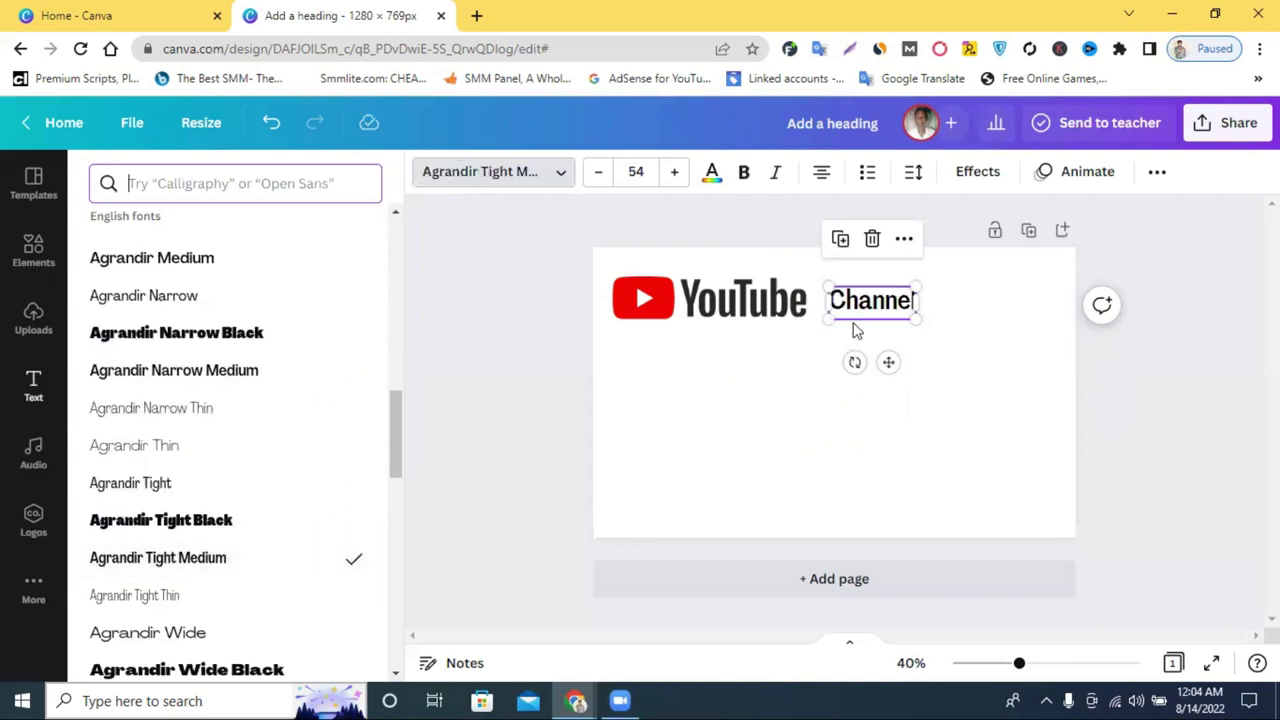
# Enlarge the non-bold "Channel" text to size 78.5 and line it up beside the YouTube wordmark
pyautogui.moveTo(860, 305)
pyautogui.mouseDown()
pyautogui.moveTo(846, 305)
pyautogui.moveTo(943, 334)
pyautogui.moveTo(859, 311)
pyautogui.mouseUp()
pyautogui.click(744, 174)
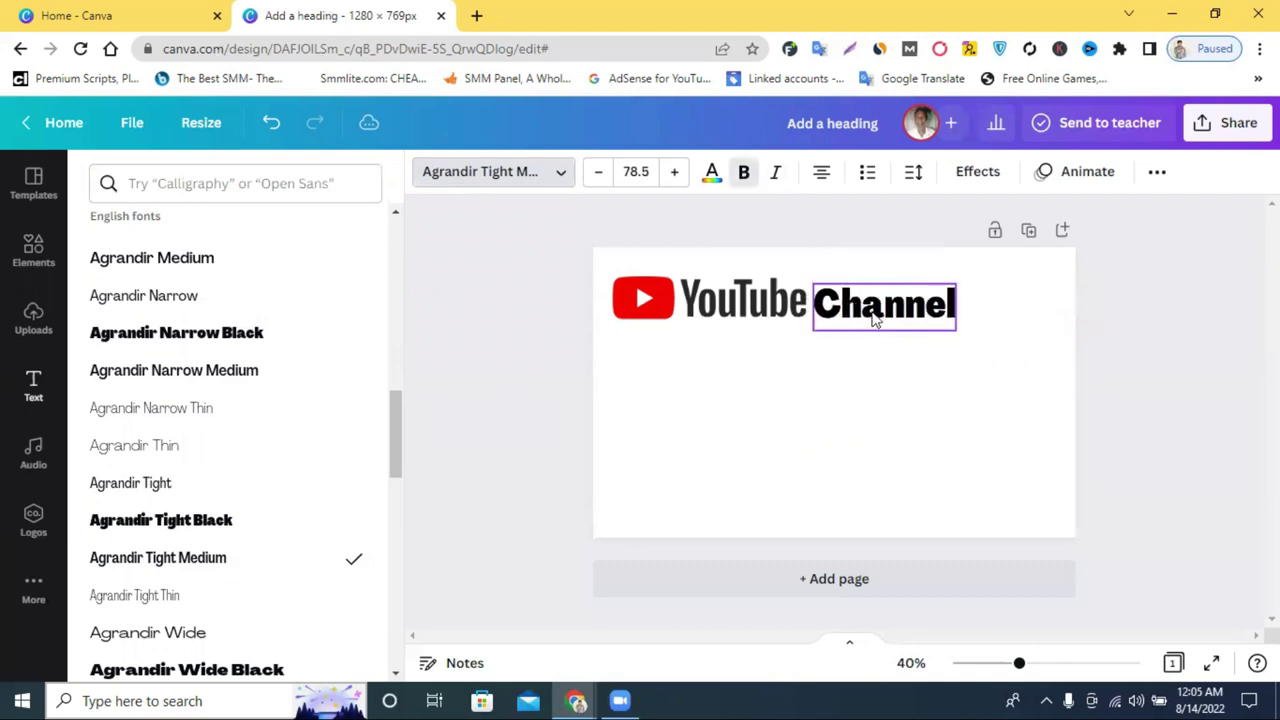
pyautogui.click(746, 174)
pyautogui.moveTo(828, 306); pyautogui.dragTo(822, 306)
pyautogui.doubleClick(853, 310)
pyautogui.press('Escape')
pyautogui.click(994, 343)
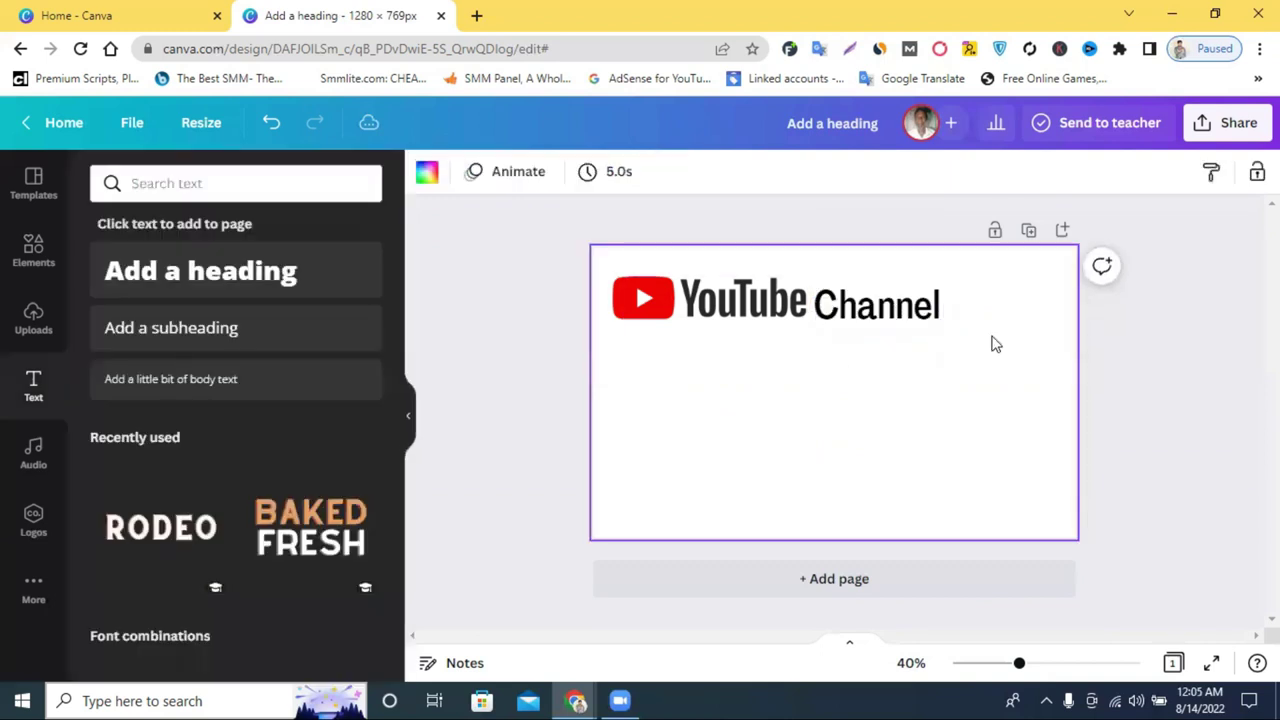
pyautogui.click(856, 318)
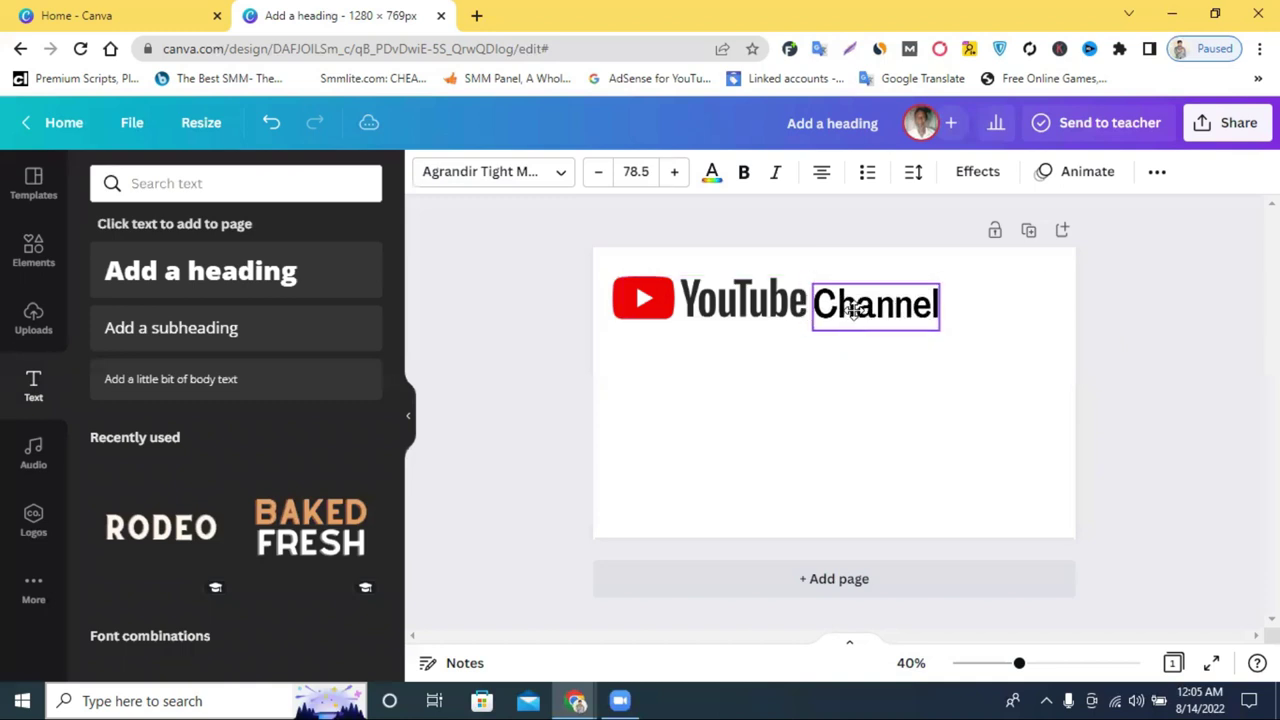
pyautogui.click(1021, 358)
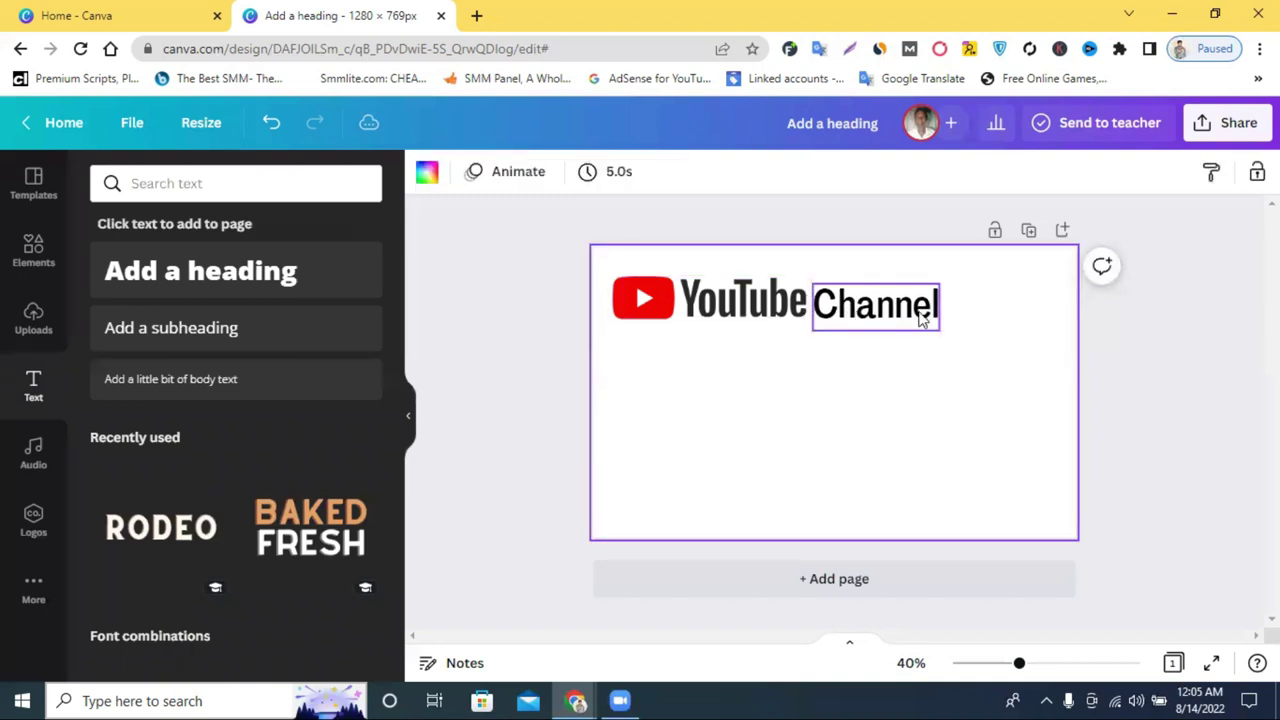
# Recolour the "Channel" text with the dark grey document colour used by the YouTube wordmark
pyautogui.click(907, 310)
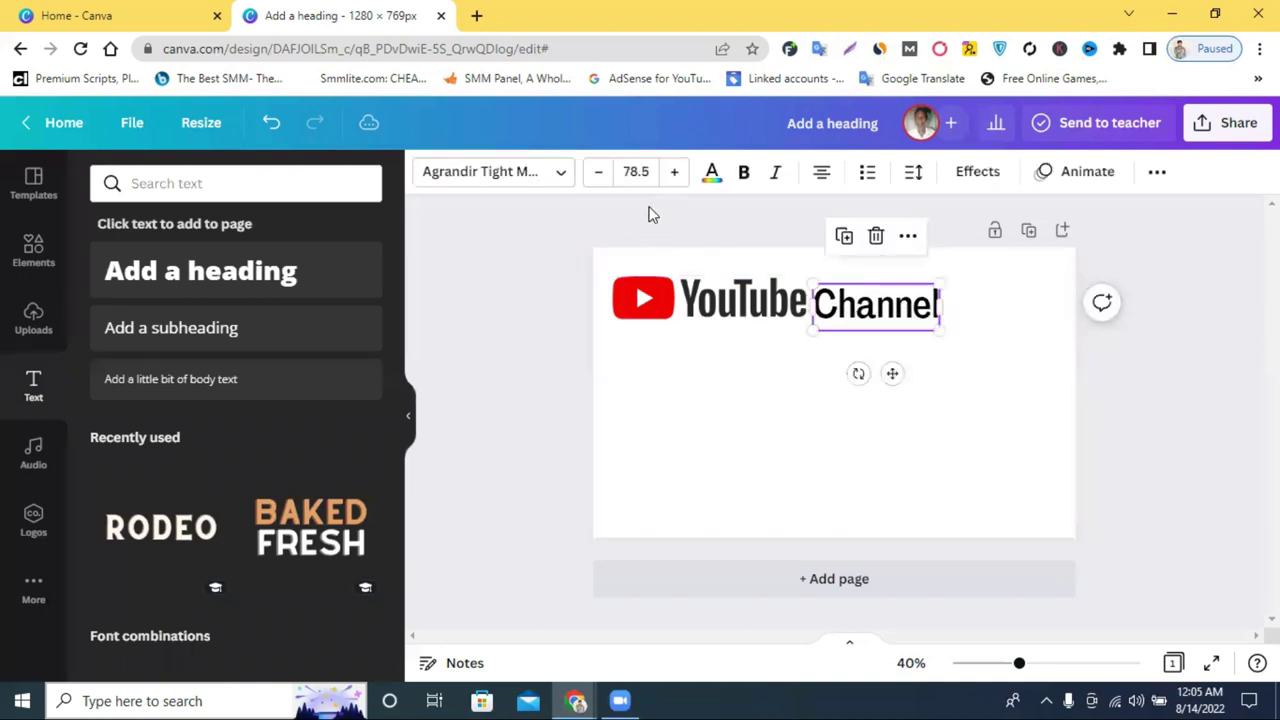
pyautogui.click(712, 174)
pyautogui.click(210, 270)
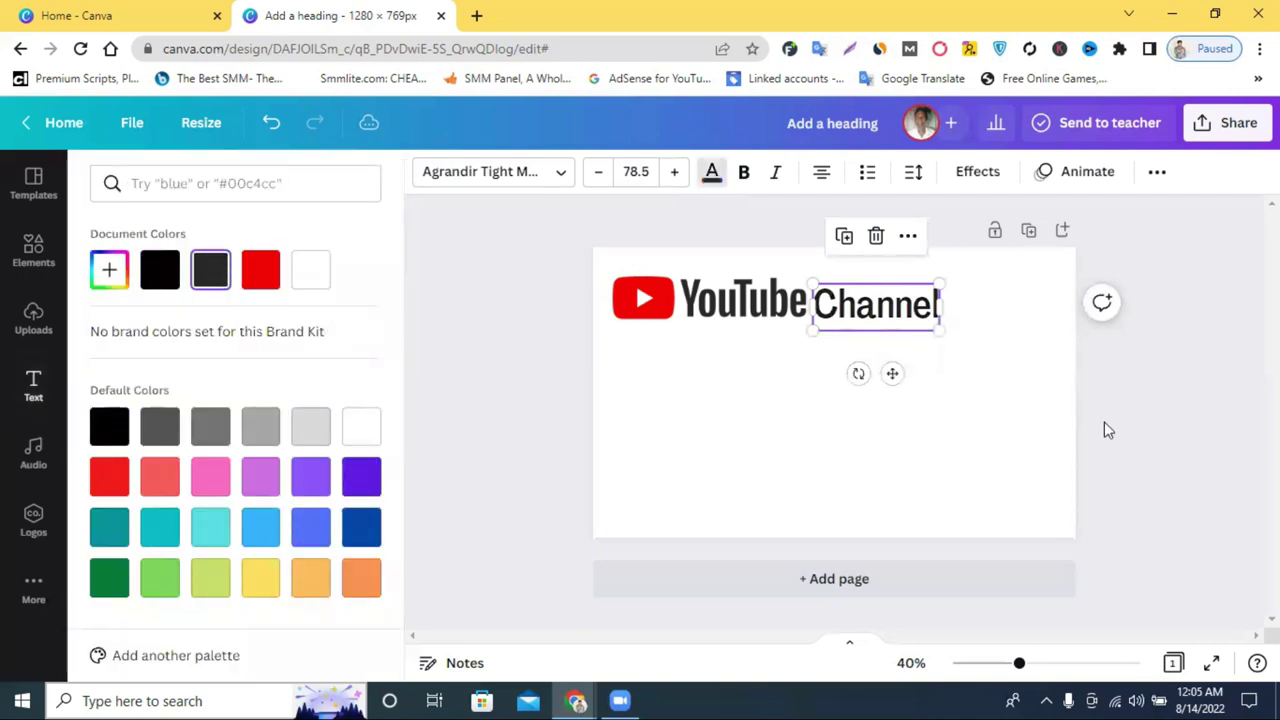
pyautogui.click(1108, 408)
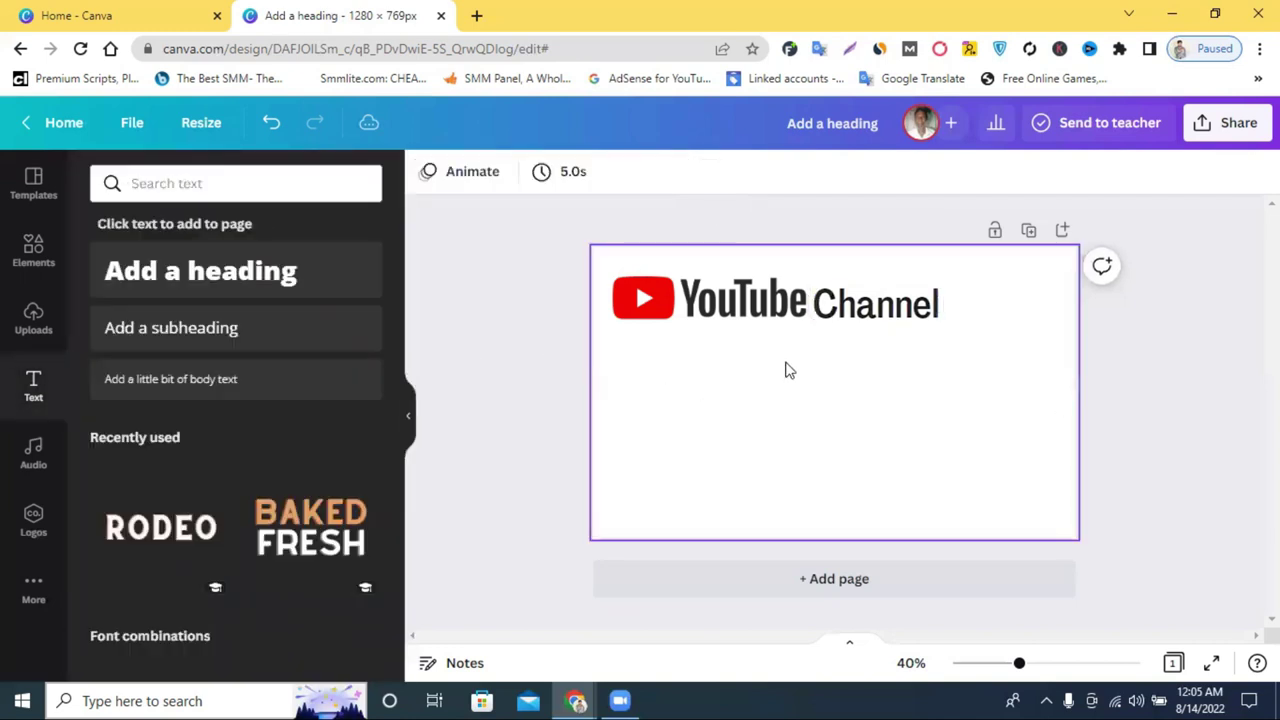
# Nudge the "Channel" text, group it with the YouTube logo, and scale the group down to text size 68.7
pyautogui.click(861, 312)
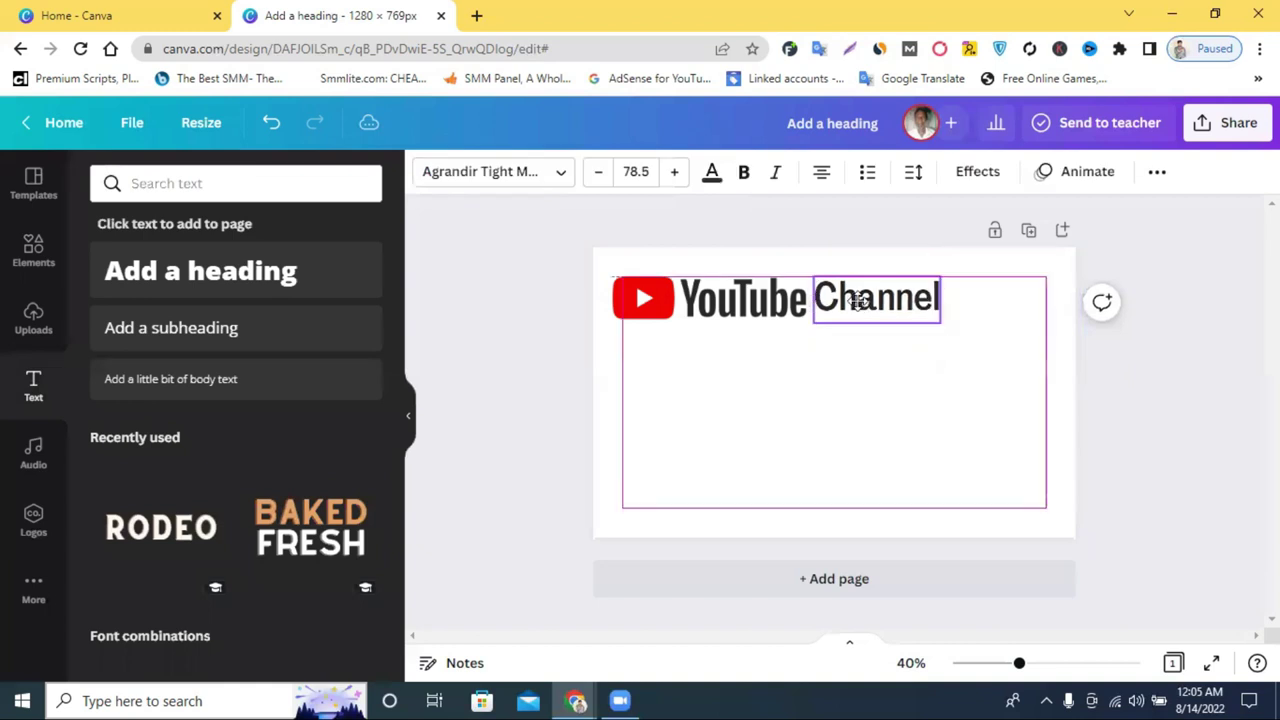
pyautogui.click(660, 352)
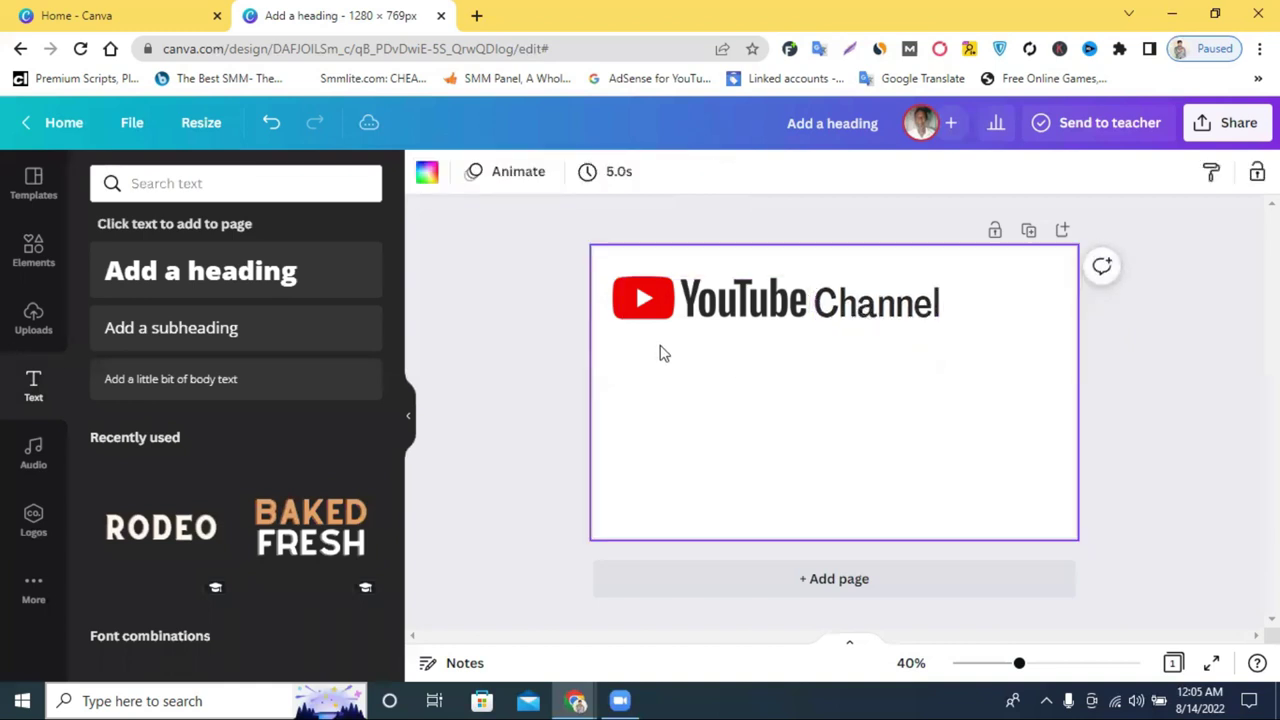
pyautogui.moveTo(688, 316); pyautogui.dragTo(868, 312)
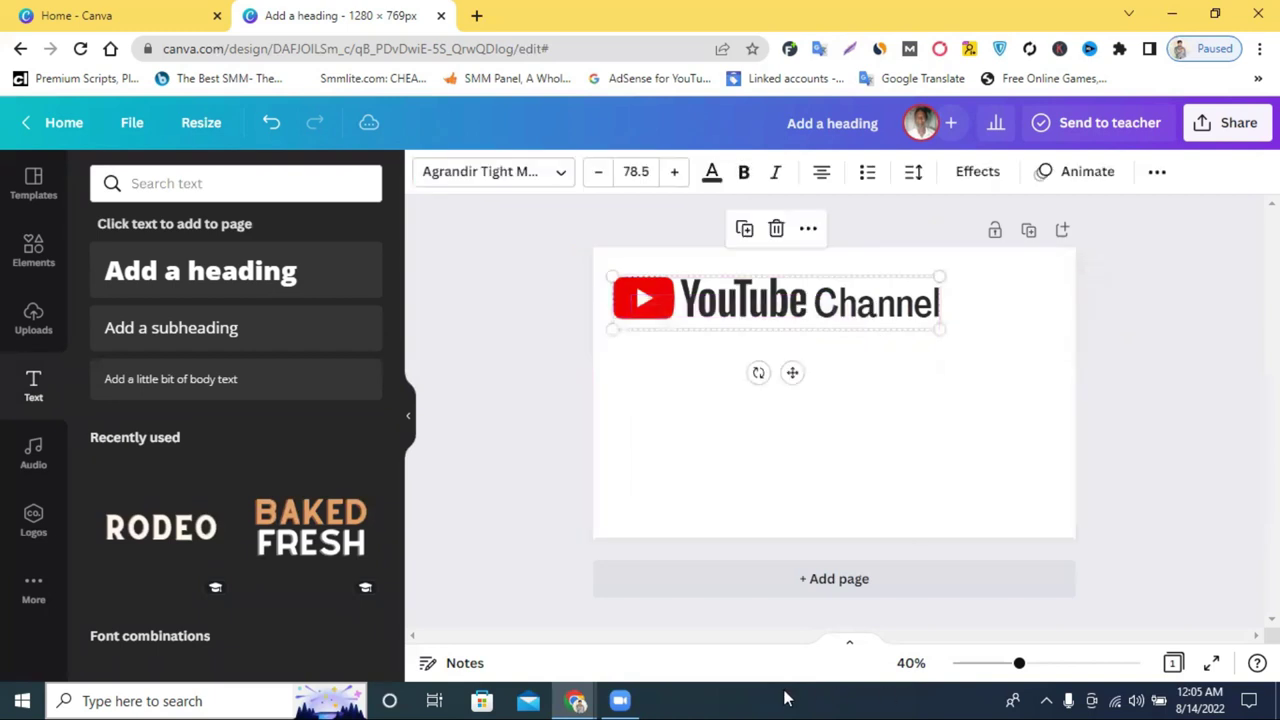
pyautogui.click(1156, 174)
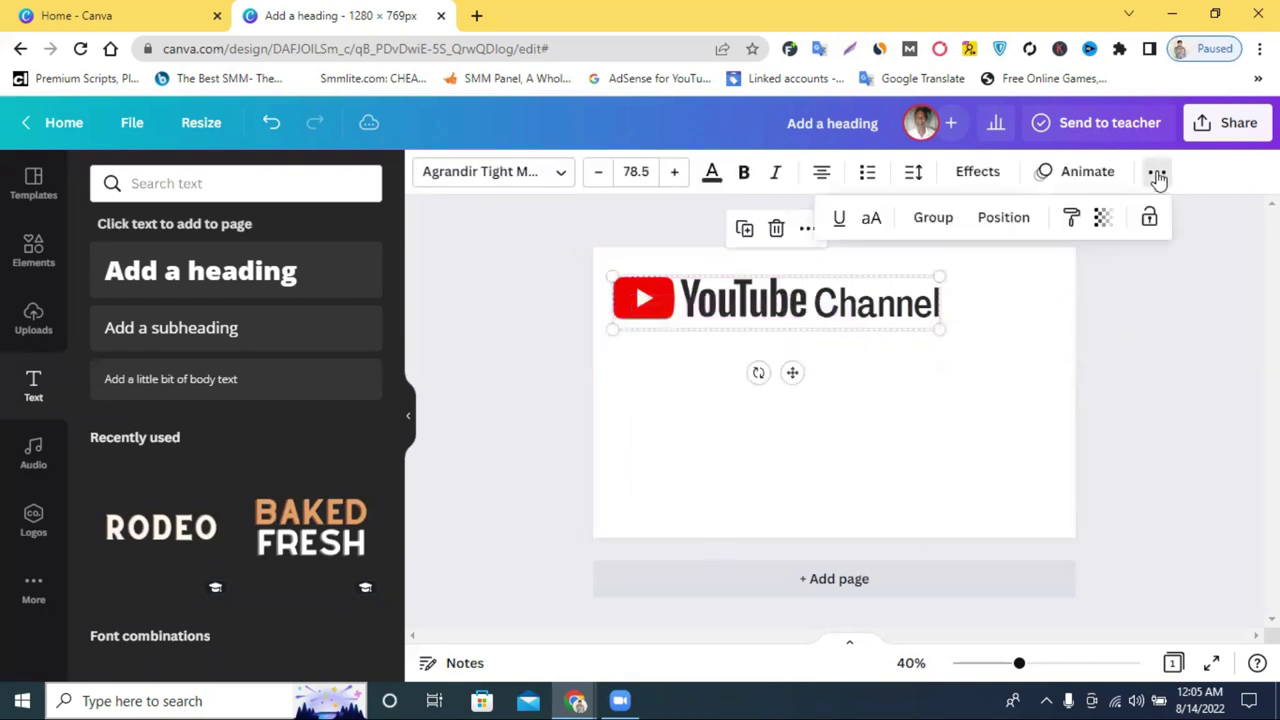
pyautogui.click(933, 218)
pyautogui.moveTo(937, 328); pyautogui.dragTo(899, 322)
pyautogui.click(1166, 393)
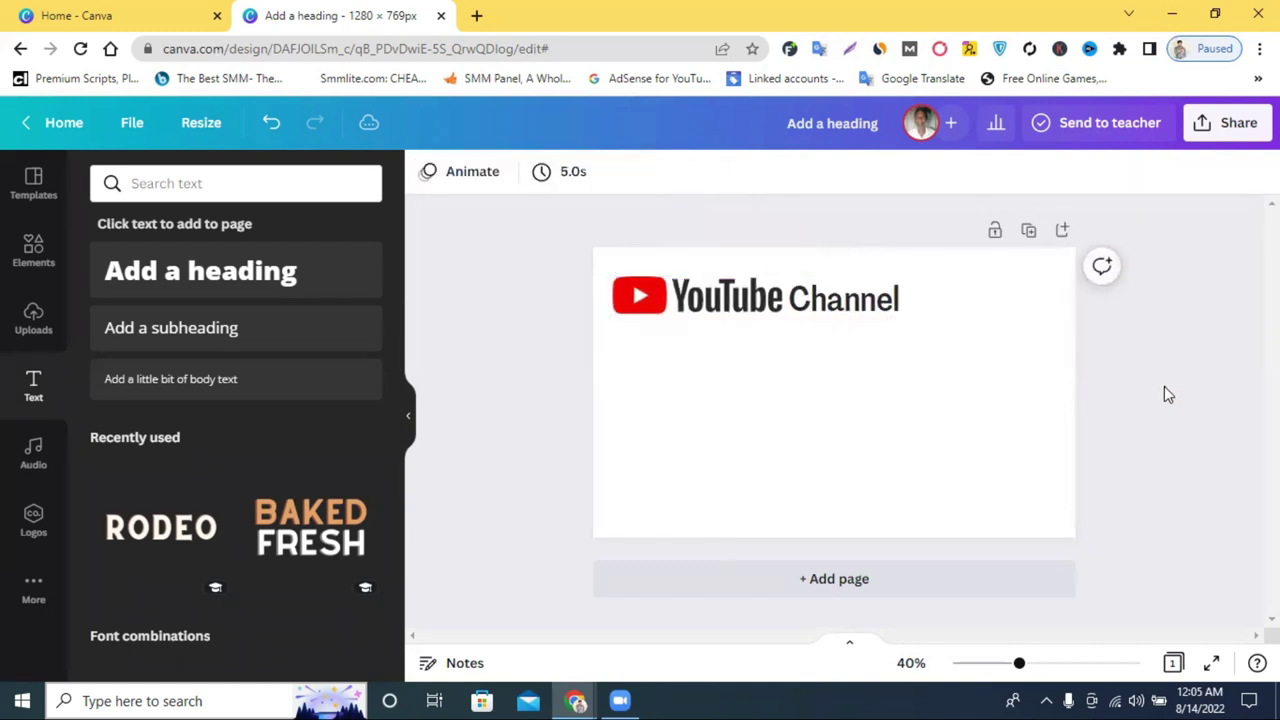
pyautogui.click(763, 318)
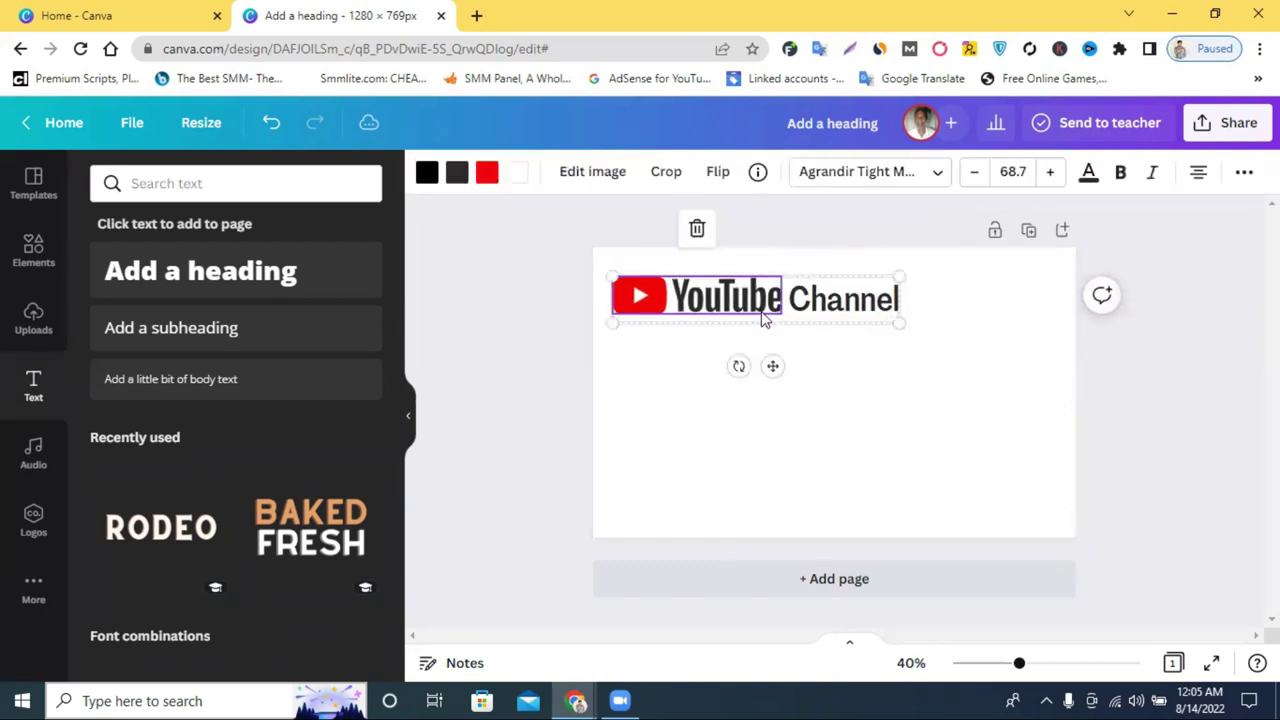
# Browse the full Frames collection in the element library for a device frame that suits the gig image
pyautogui.click(34, 250)
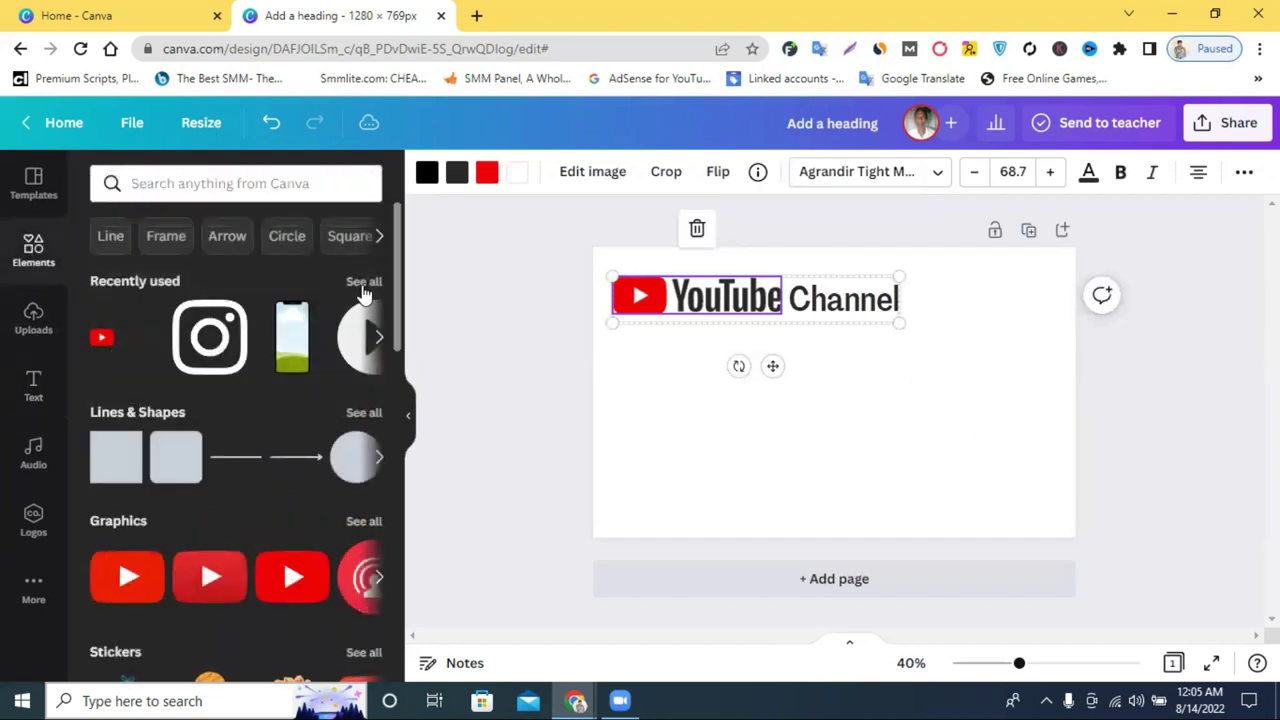
pyautogui.scroll(-10, 257, 280)
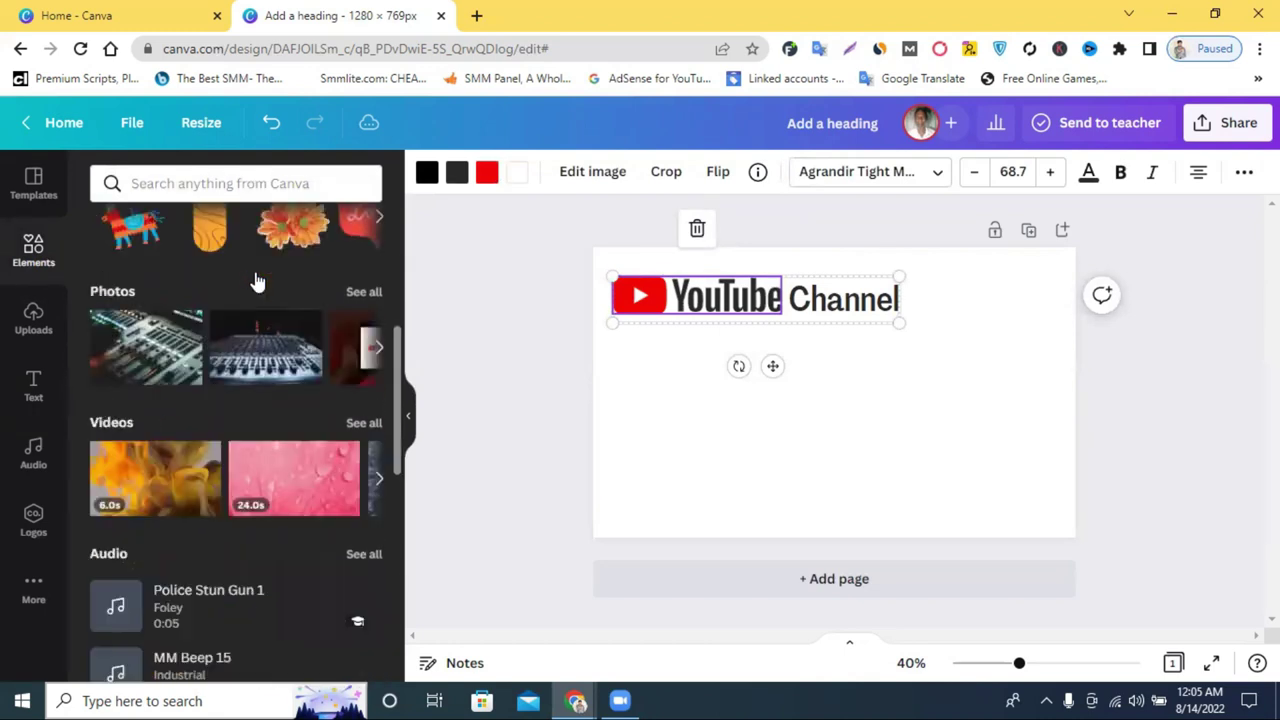
pyautogui.scroll(-3, 257, 280)
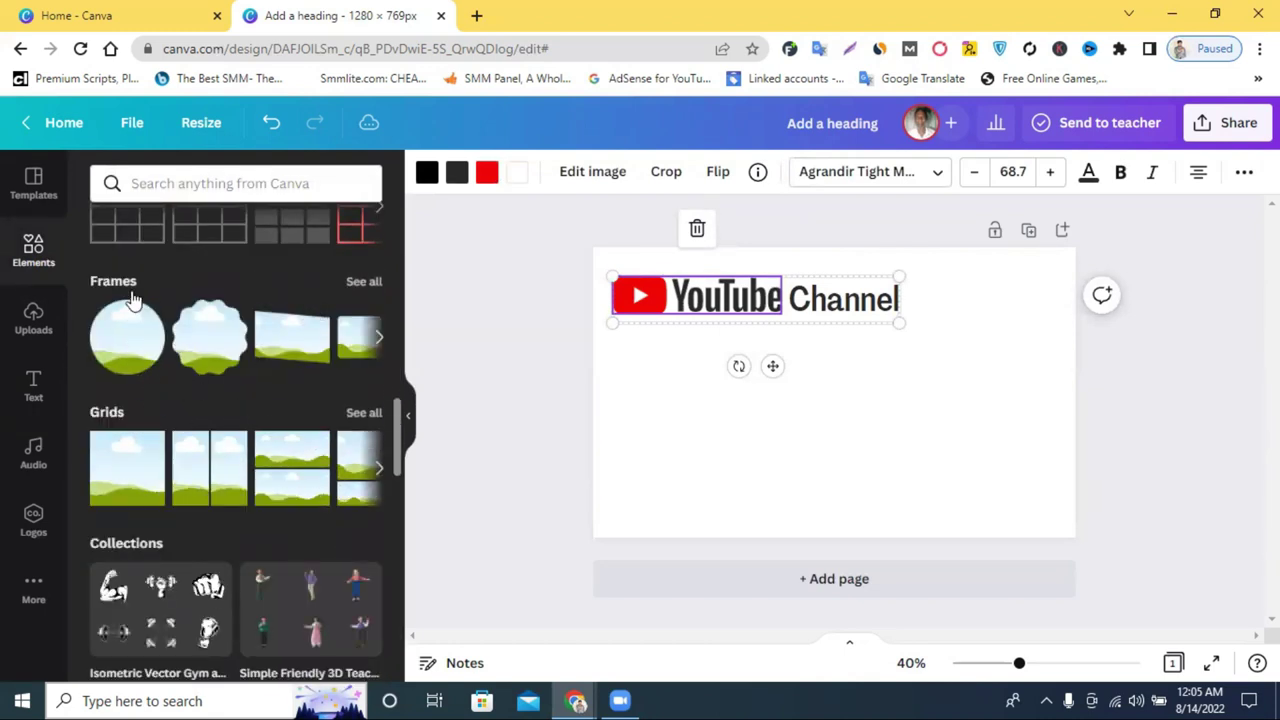
pyautogui.click(362, 282)
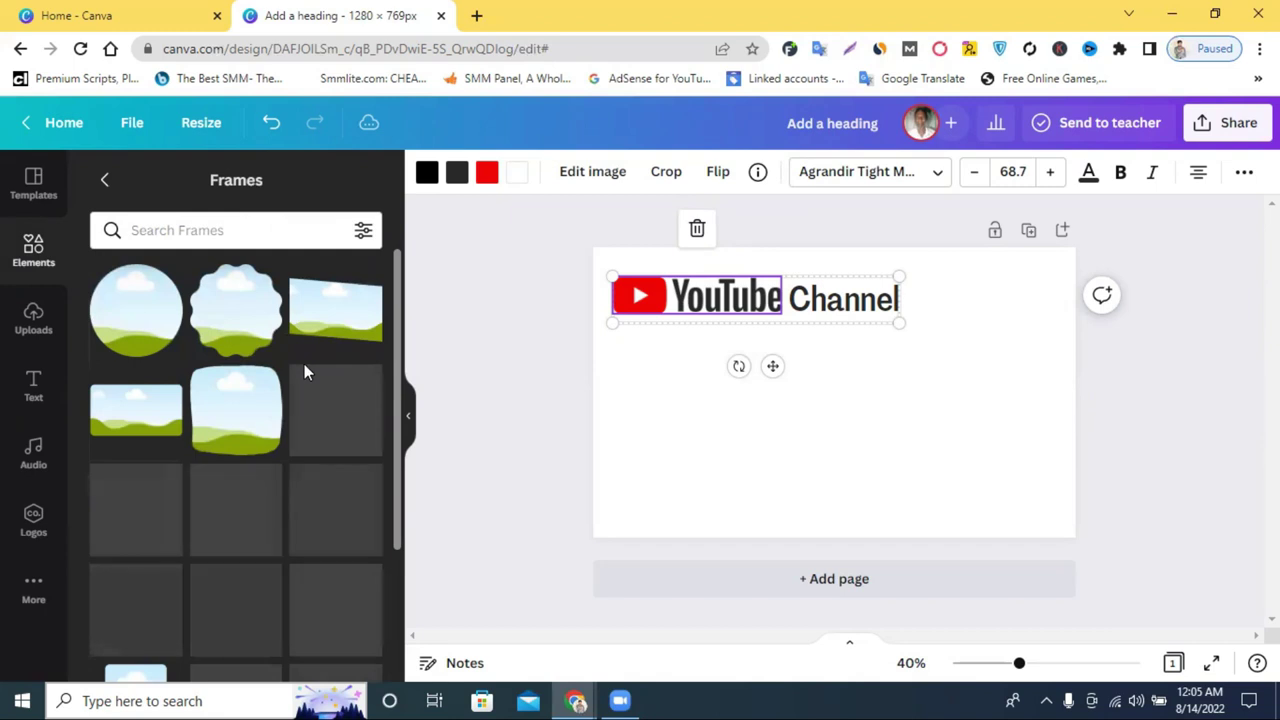
pyautogui.scroll(-5, 307, 361)
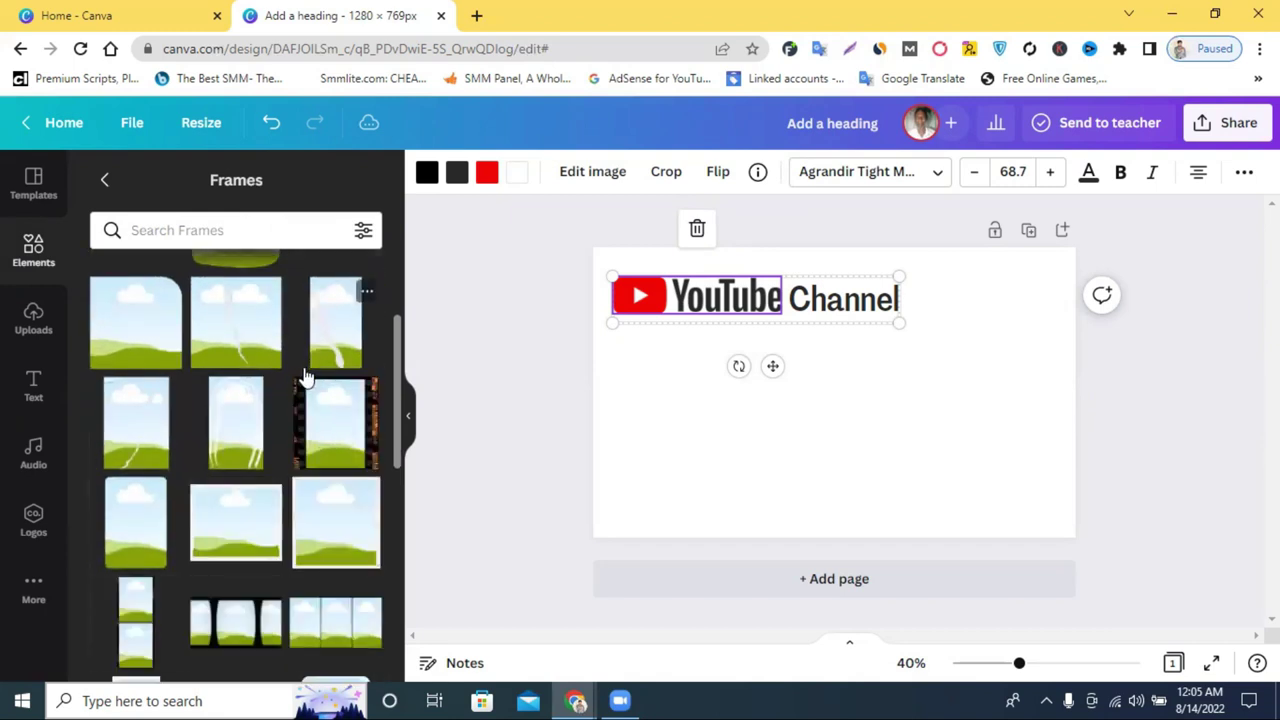
pyautogui.scroll(-3, 307, 378)
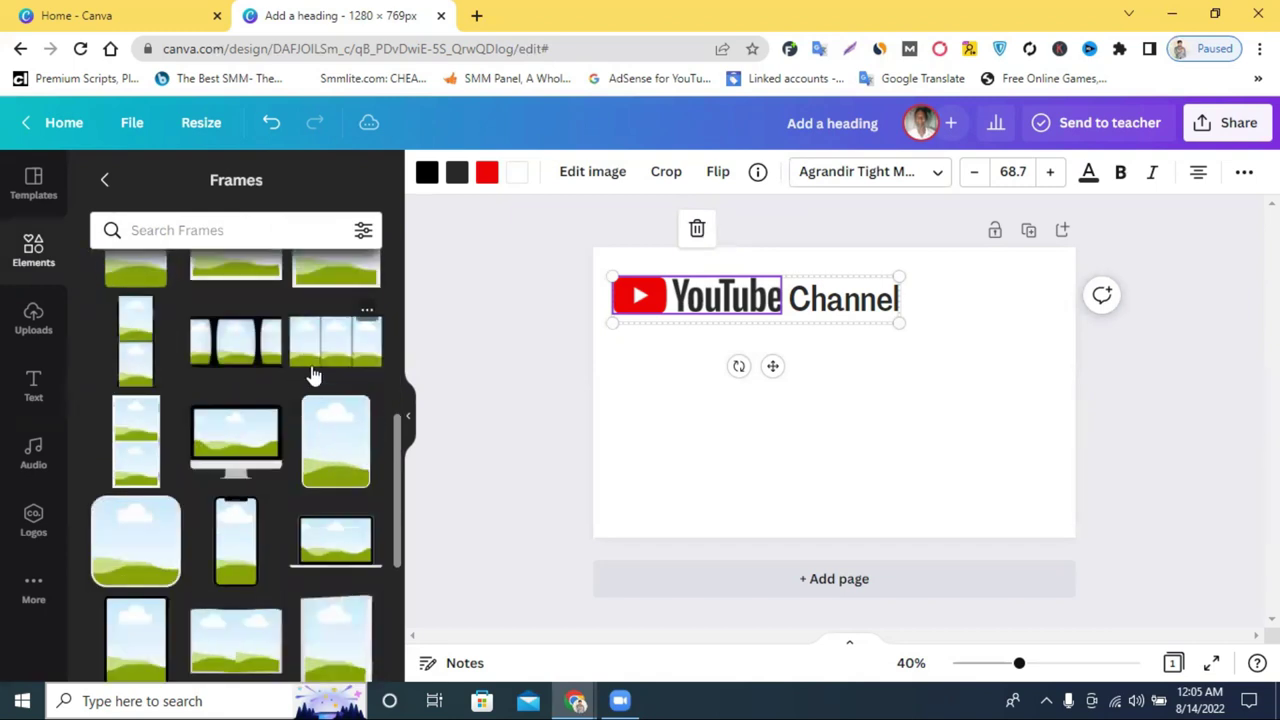
pyautogui.scroll(-2, 312, 374)
pyautogui.scroll(-6, 313, 375)
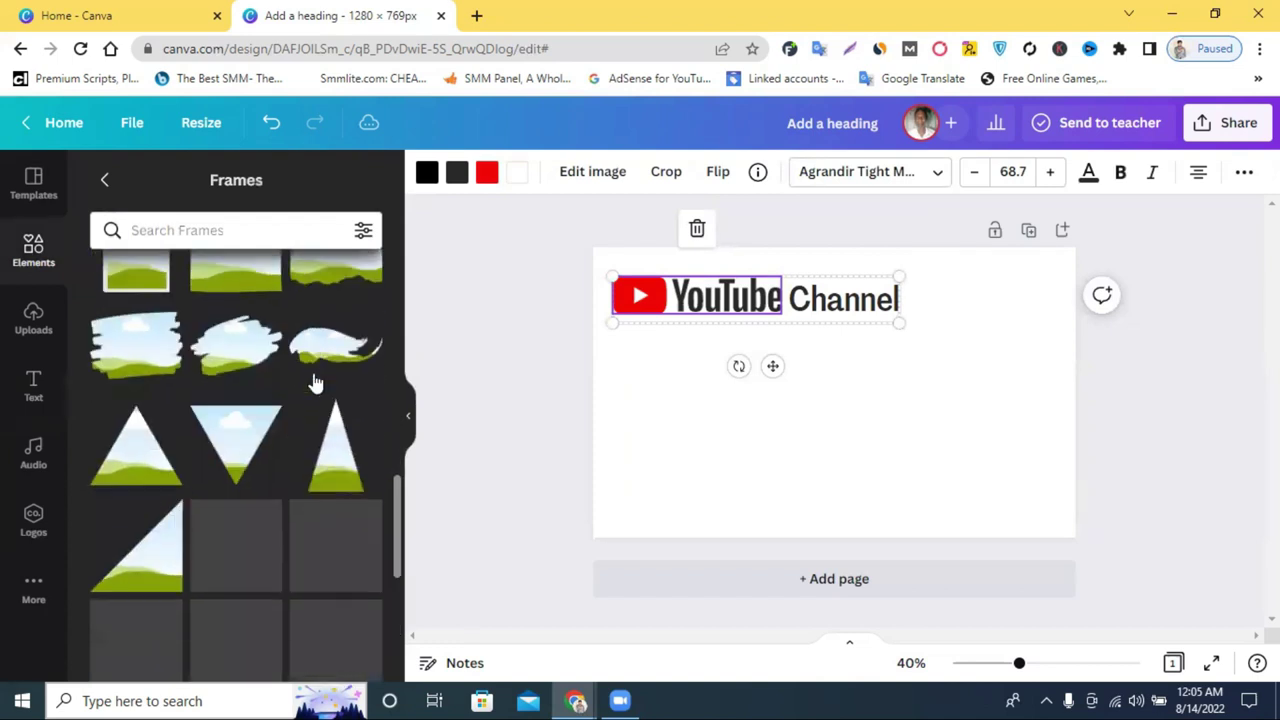
pyautogui.scroll(-8, 313, 383)
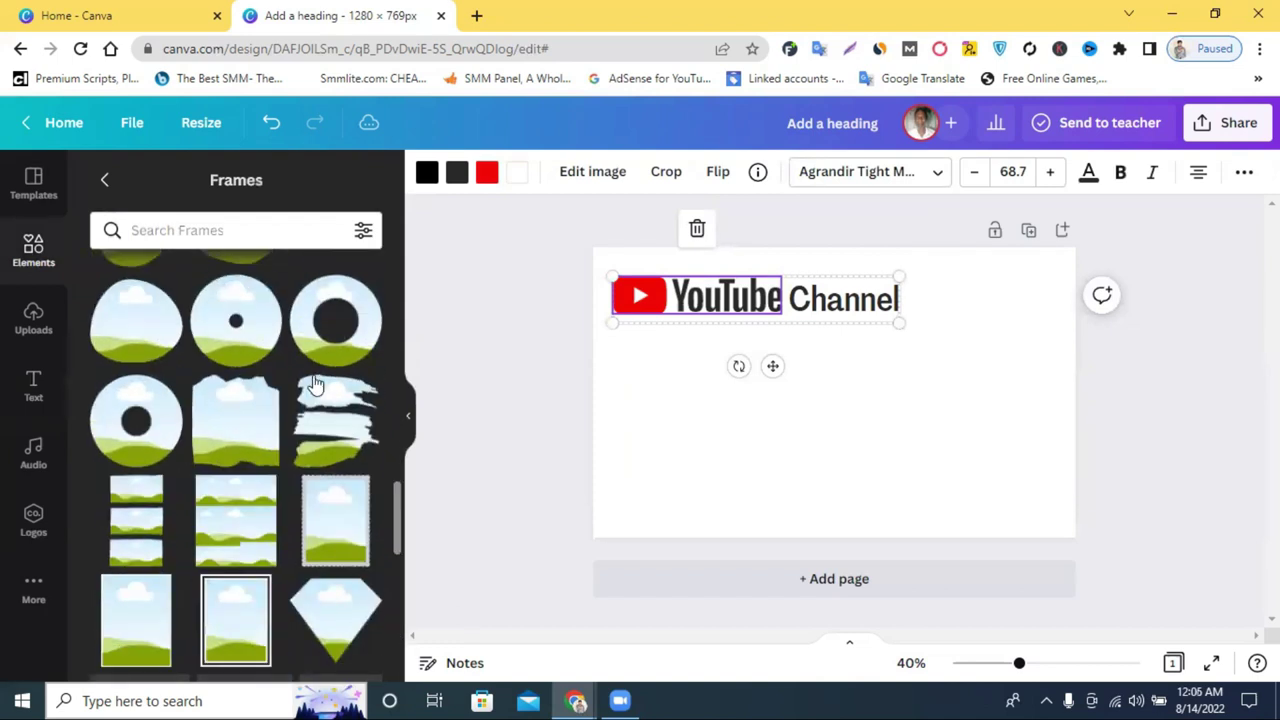
pyautogui.scroll(-8, 313, 385)
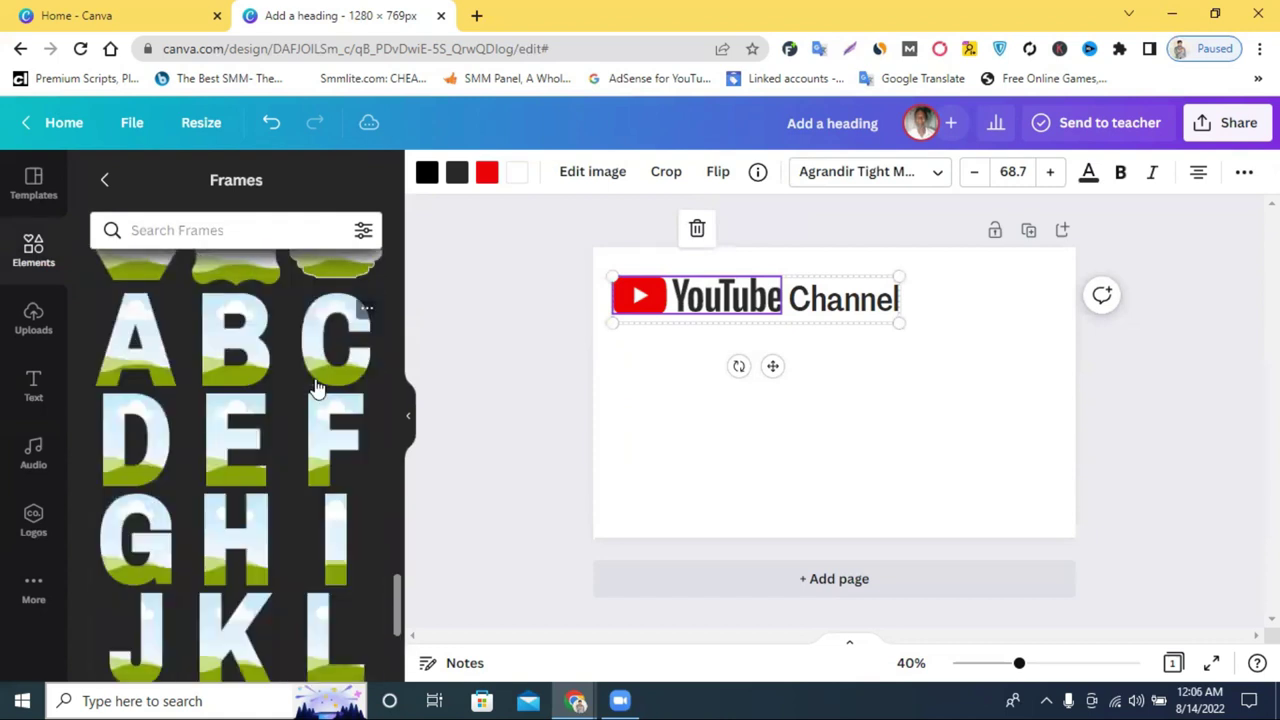
pyautogui.scroll(-5, 315, 380)
pyautogui.scroll(-5, 315, 380)
pyautogui.scroll(-5, 315, 388)
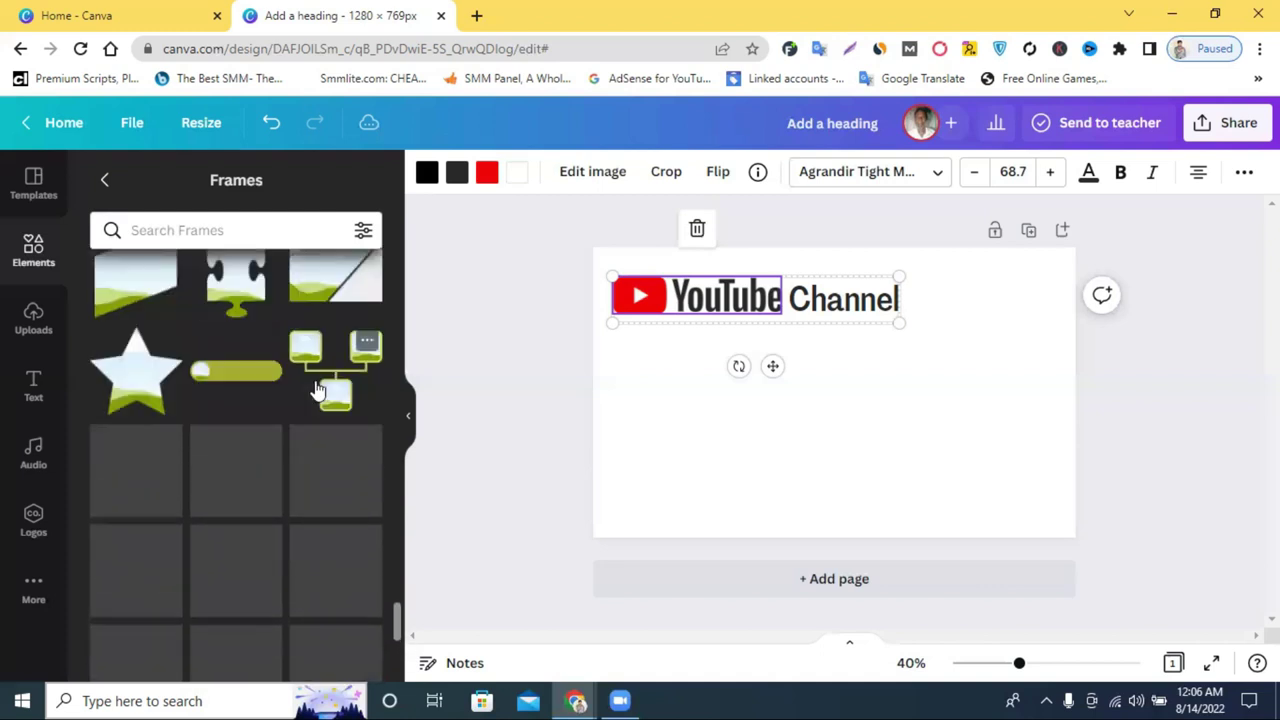
pyautogui.scroll(-3, 315, 390)
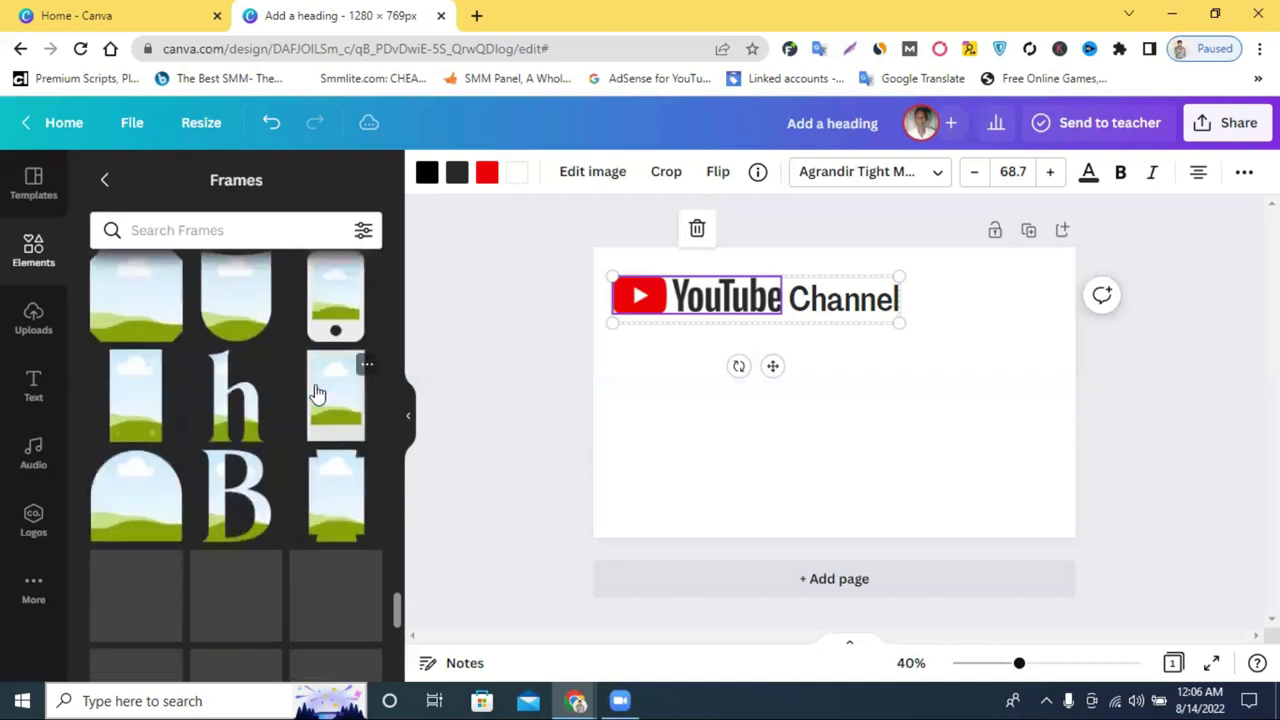
pyautogui.scroll(-2, 316, 392)
pyautogui.scroll(-5, 316, 392)
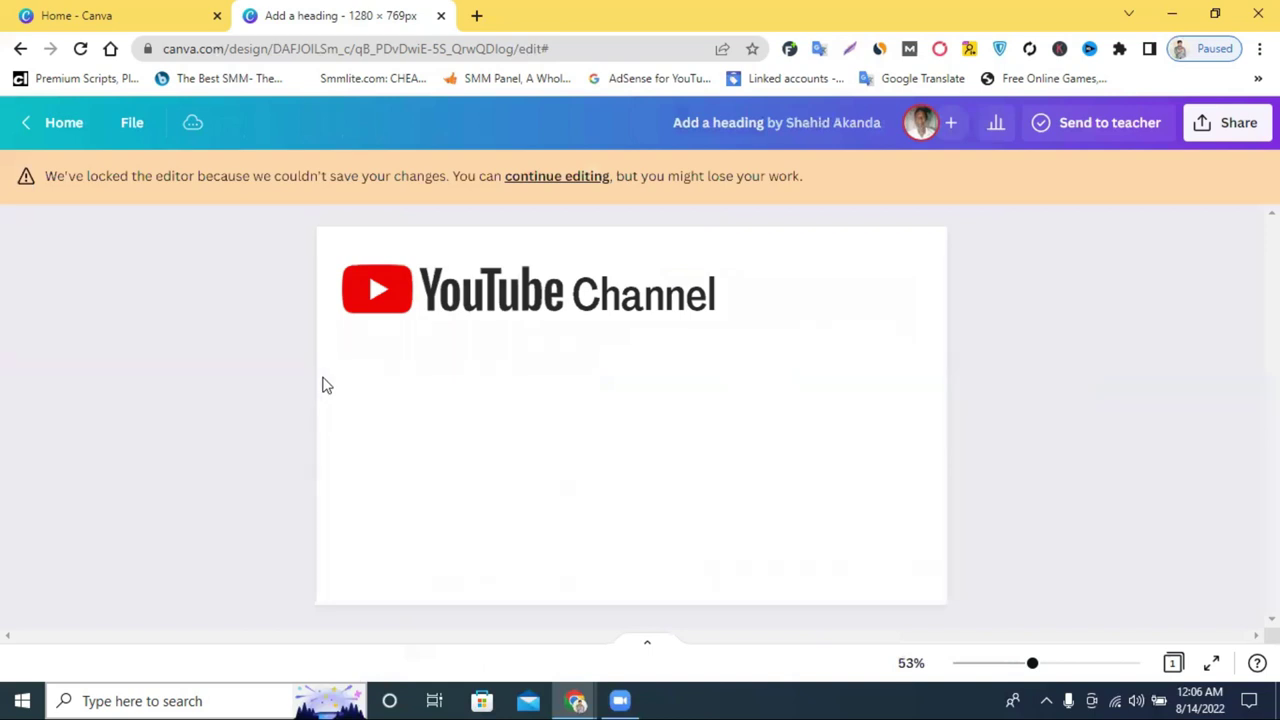
# Continue editing the locked design and place the black tablet frame beside the "Channel" heading
pyautogui.click(557, 177)
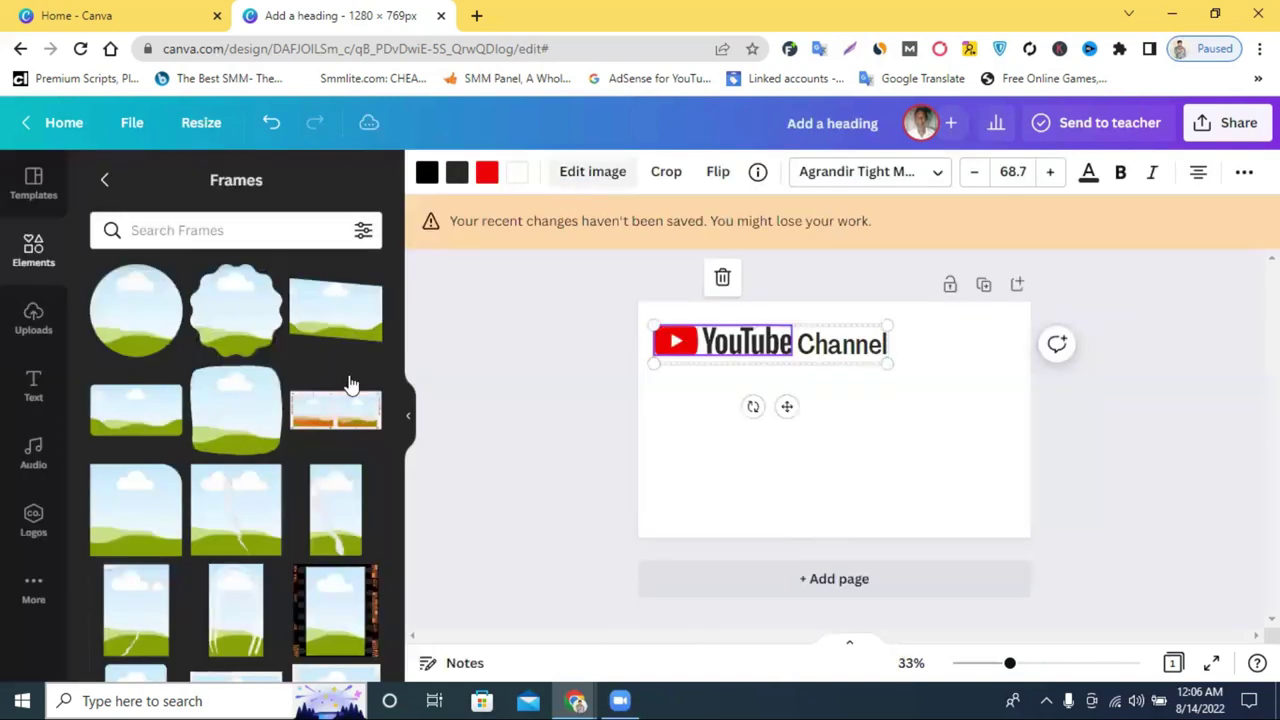
pyautogui.scroll(-3, 249, 454)
pyautogui.scroll(-3, 249, 455)
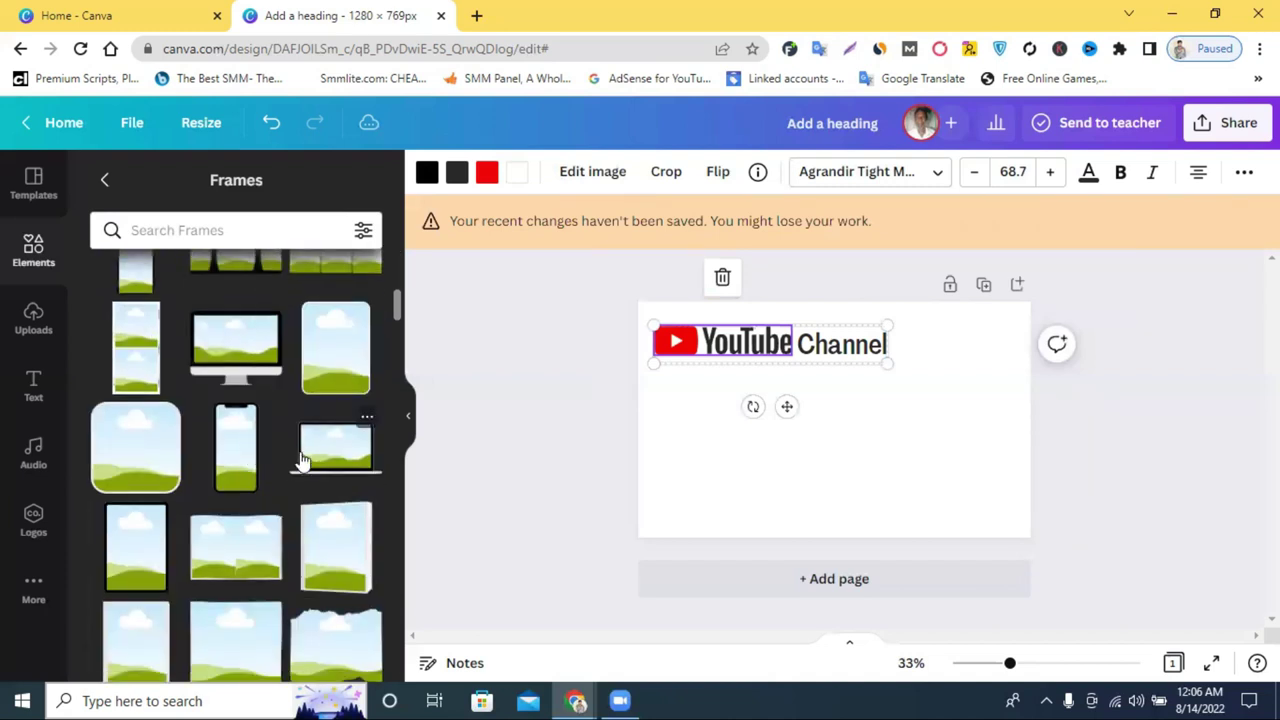
pyautogui.scroll(-2, 303, 460)
pyautogui.scroll(-3, 303, 461)
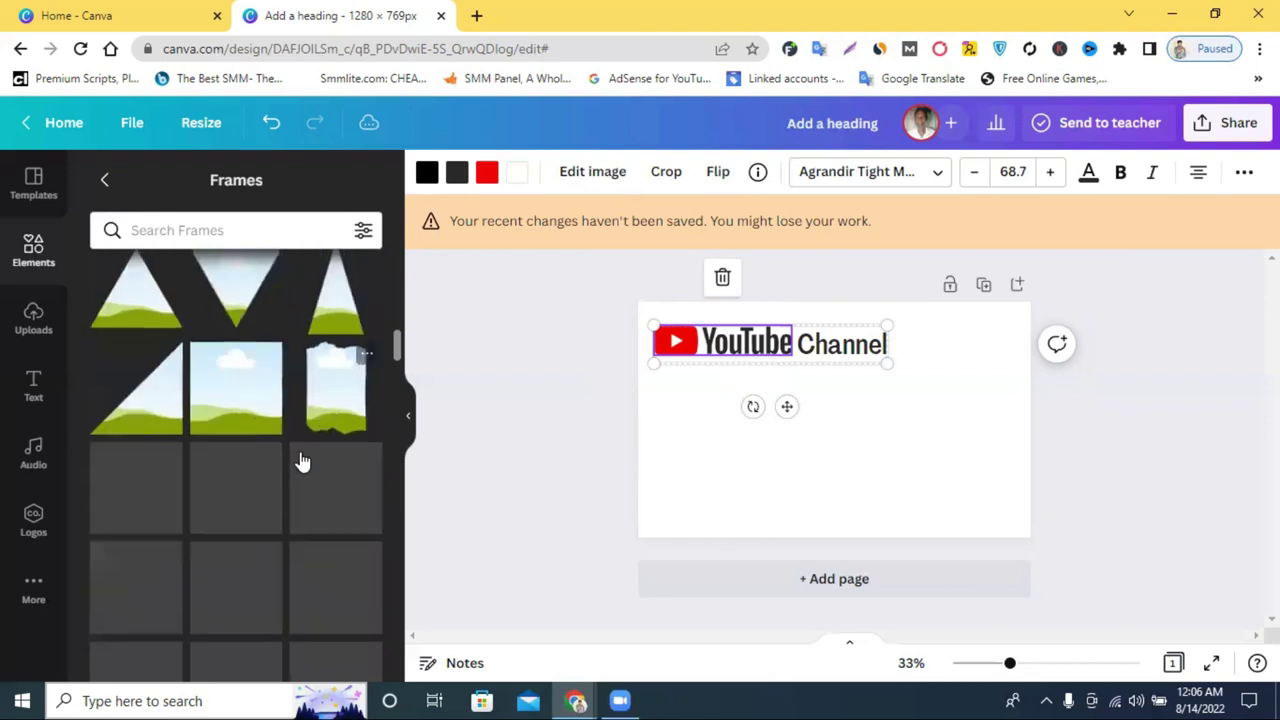
pyautogui.scroll(-3, 303, 461)
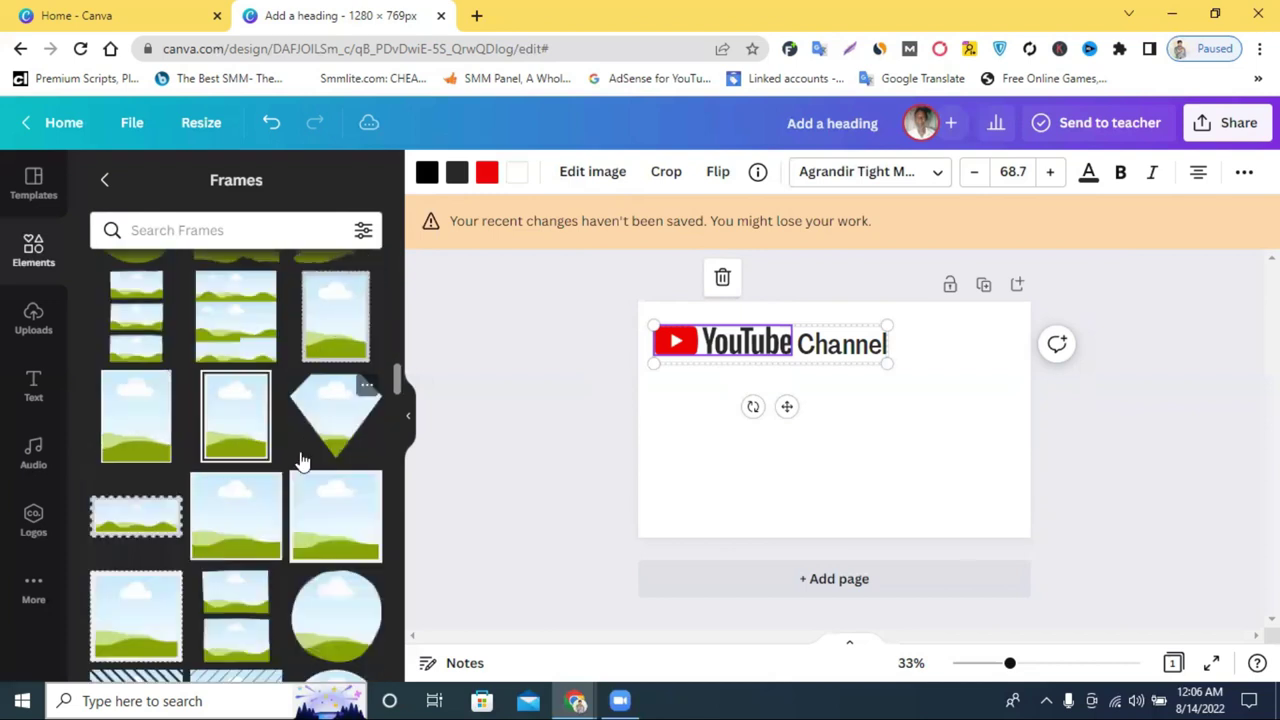
pyautogui.scroll(-6, 303, 461)
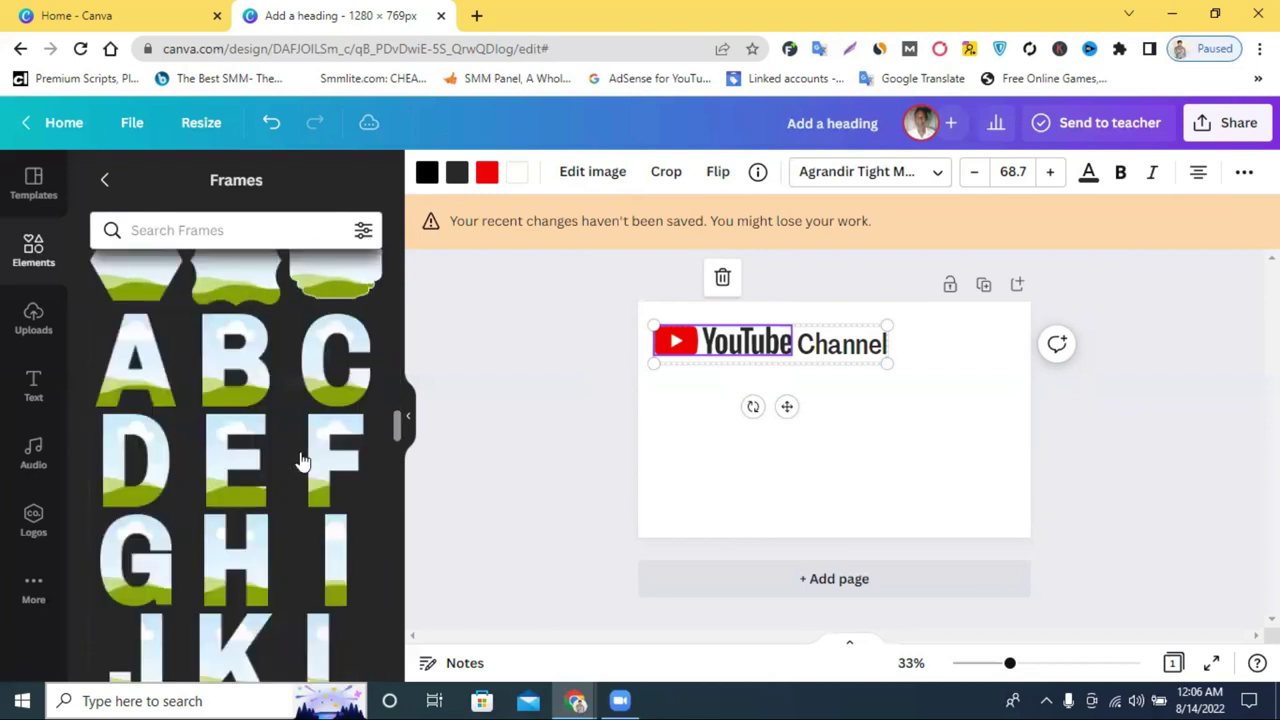
pyautogui.scroll(-1, 303, 461)
pyautogui.scroll(-5, 300, 452)
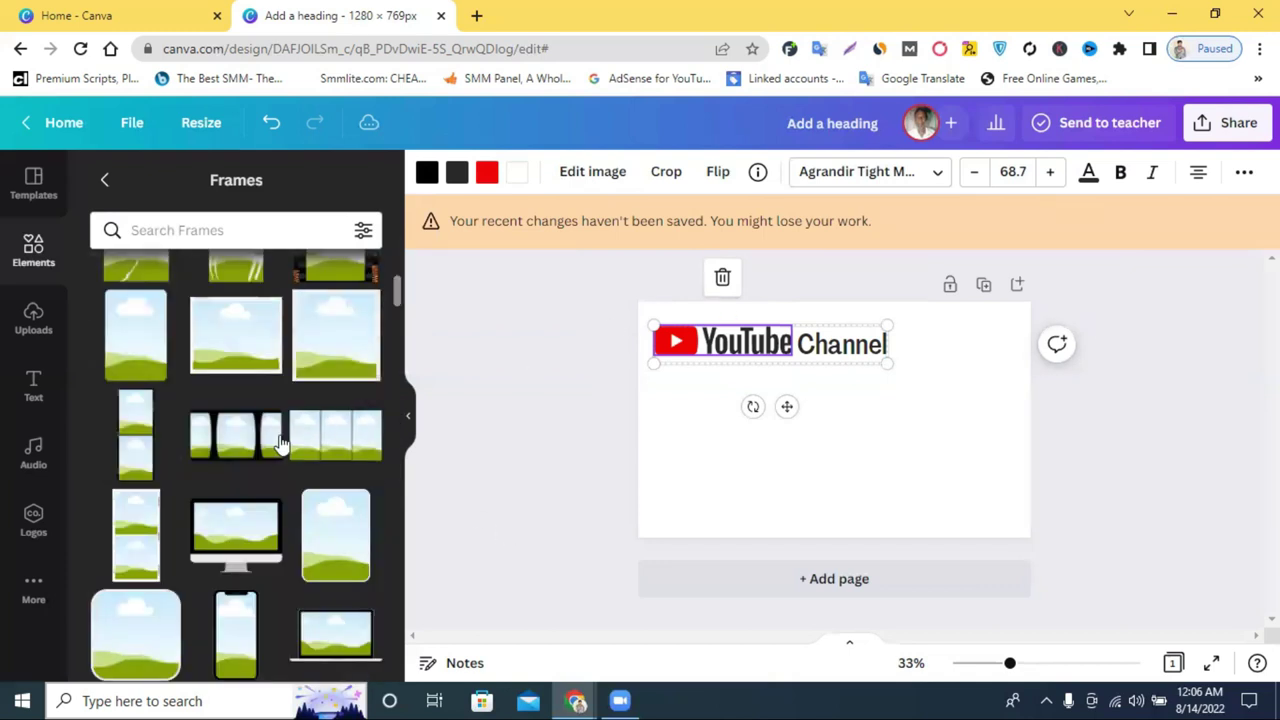
pyautogui.scroll(5, 280, 444)
pyautogui.scroll(-4, 278, 444)
pyautogui.scroll(-4, 347, 449)
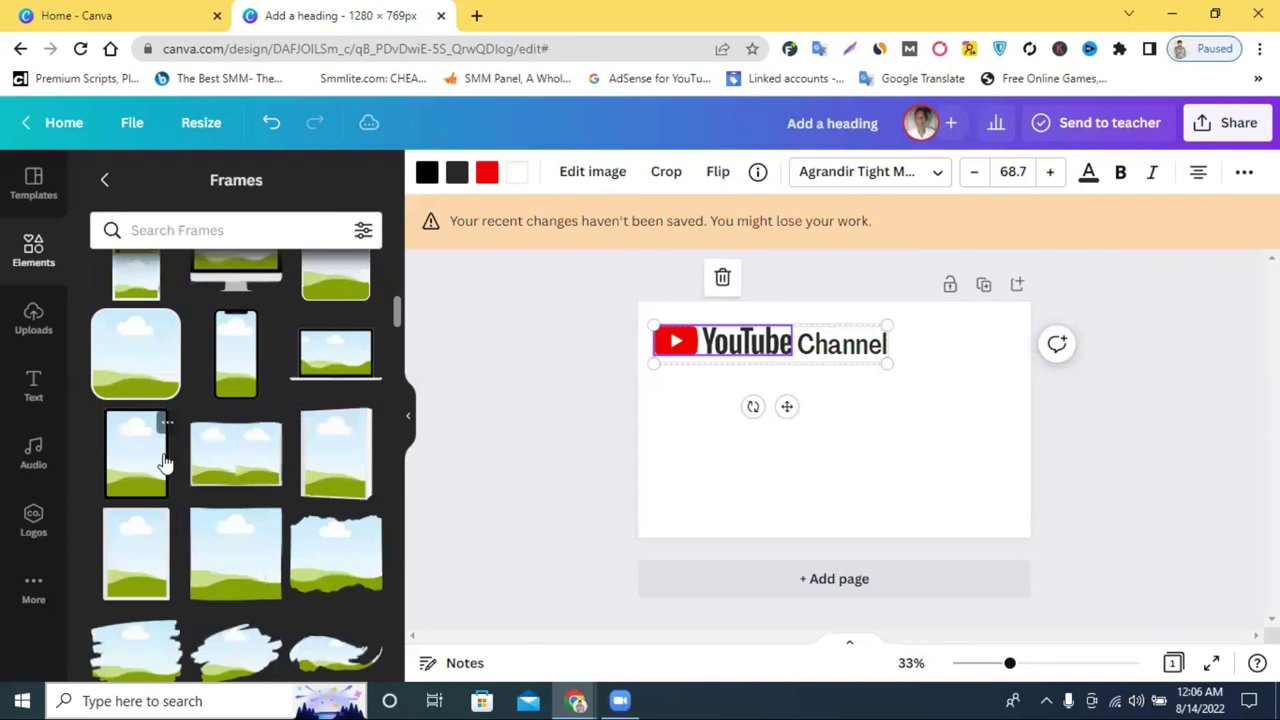
pyautogui.click(135, 462)
pyautogui.moveTo(791, 412); pyautogui.dragTo(960, 380)
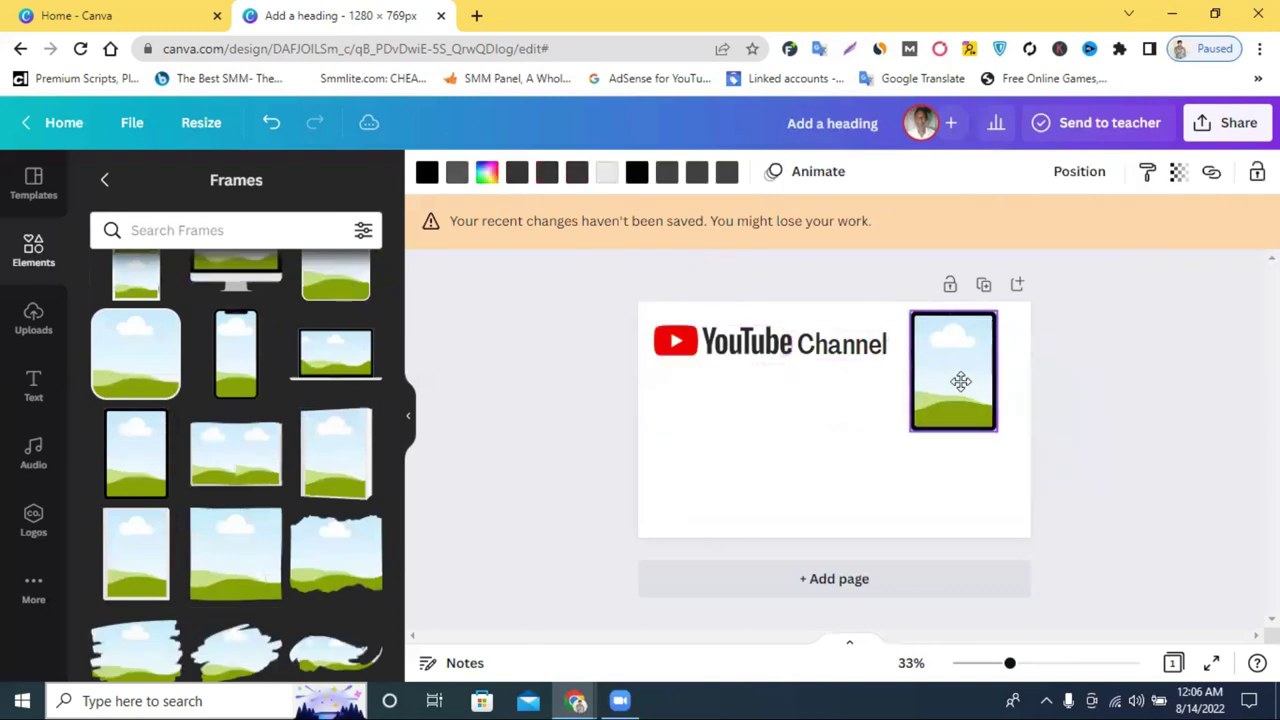
# Enlarge the tablet frame so it runs off the page's right side, and shrink the YouTube Channel heading to fit beside it
pyautogui.moveTo(993, 456); pyautogui.dragTo(959, 473)
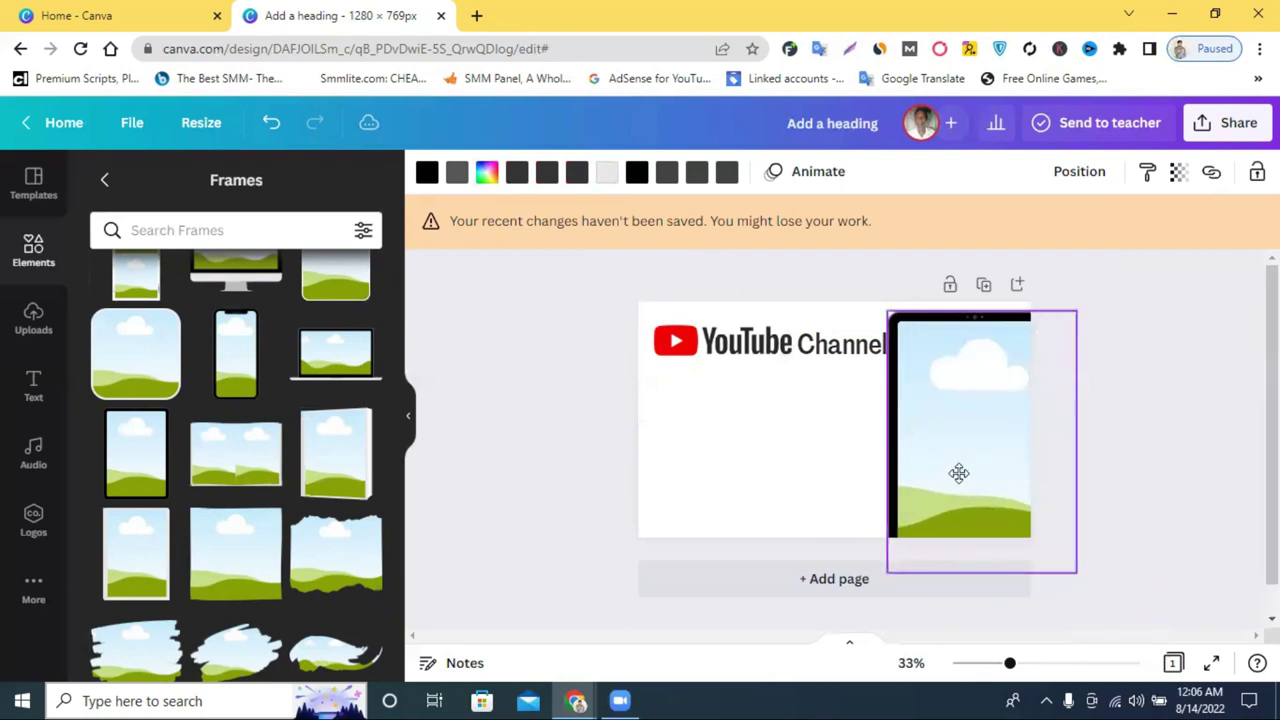
pyautogui.click(771, 343)
pyautogui.moveTo(884, 358); pyautogui.dragTo(862, 362)
pyautogui.moveTo(943, 379)
pyautogui.mouseDown()
pyautogui.moveTo(920, 374)
pyautogui.moveTo(931, 376)
pyautogui.mouseUp()
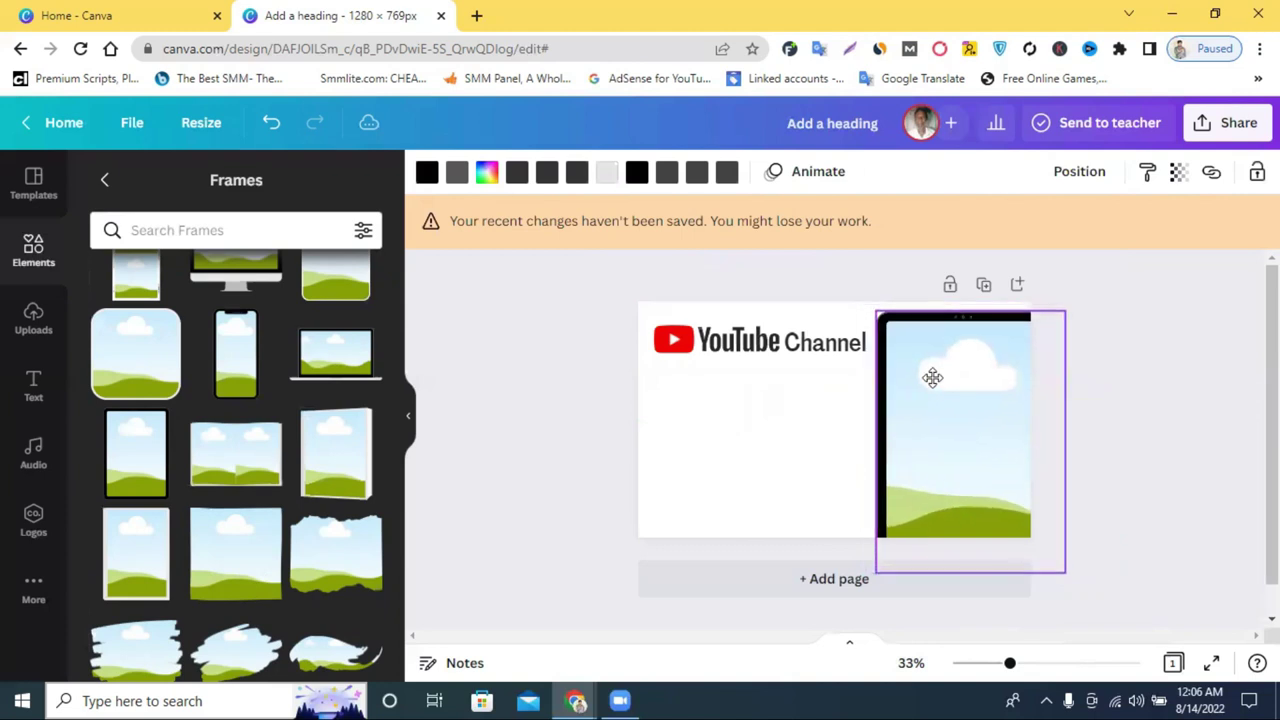
pyautogui.click(1155, 400)
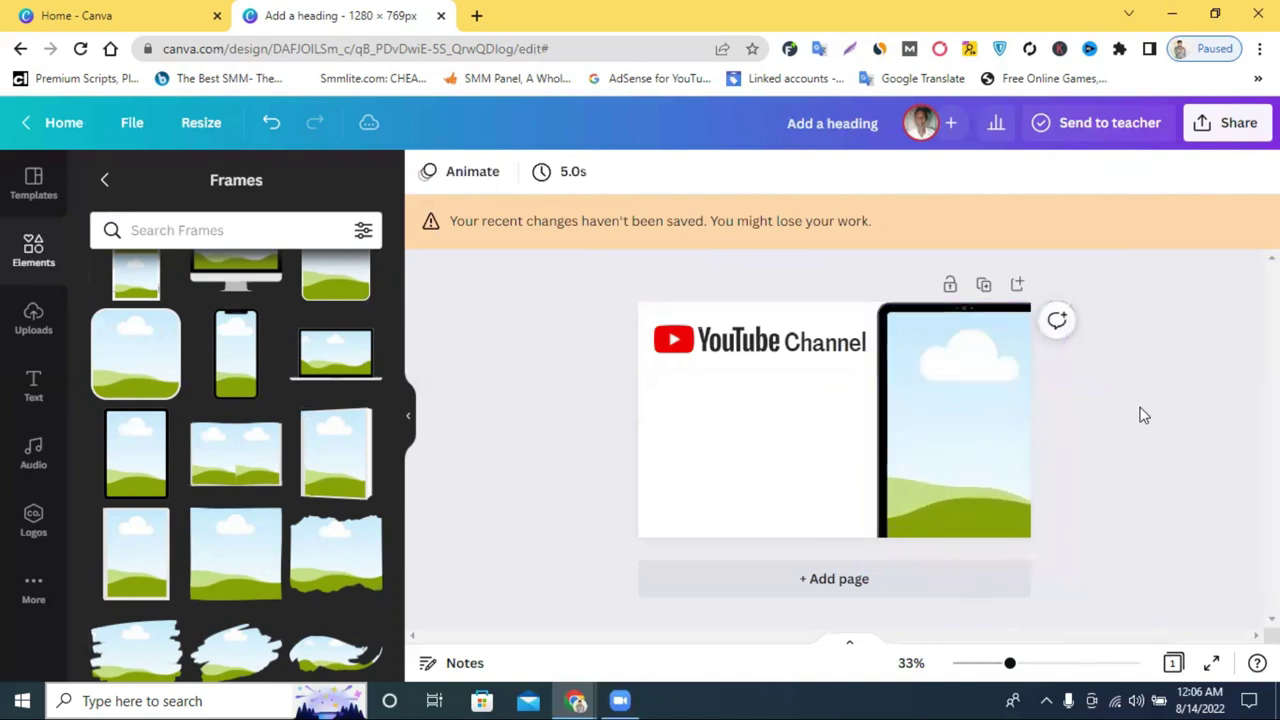
# Look through the uploaded images for a picture to fill the tablet frame
pyautogui.click(36, 325)
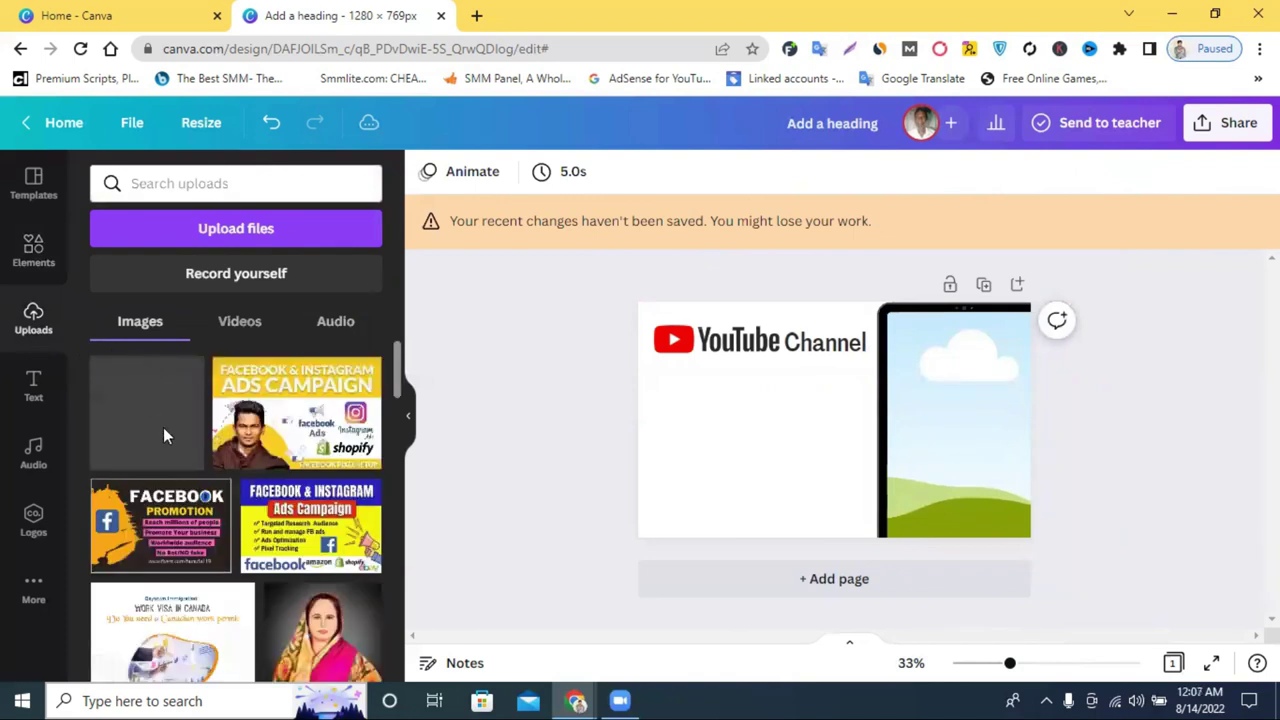
pyautogui.scroll(-5, 163, 427)
pyautogui.scroll(-10, 228, 445)
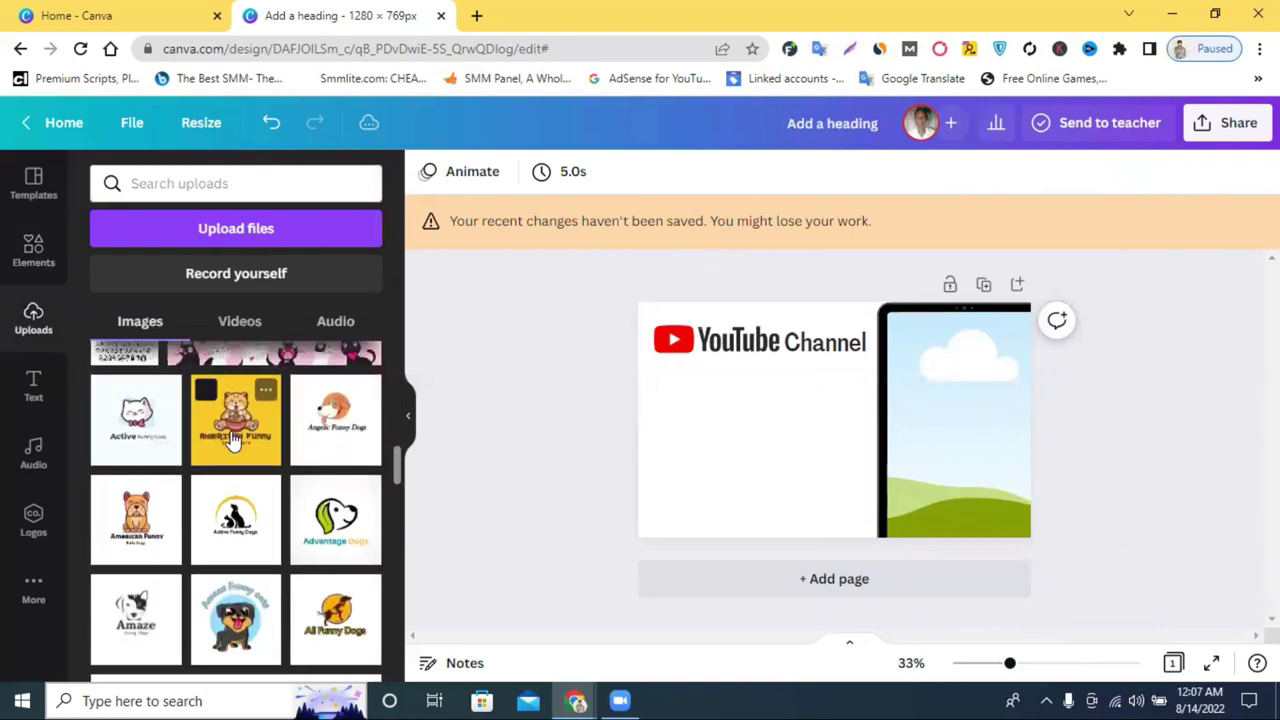
pyautogui.scroll(-10, 231, 441)
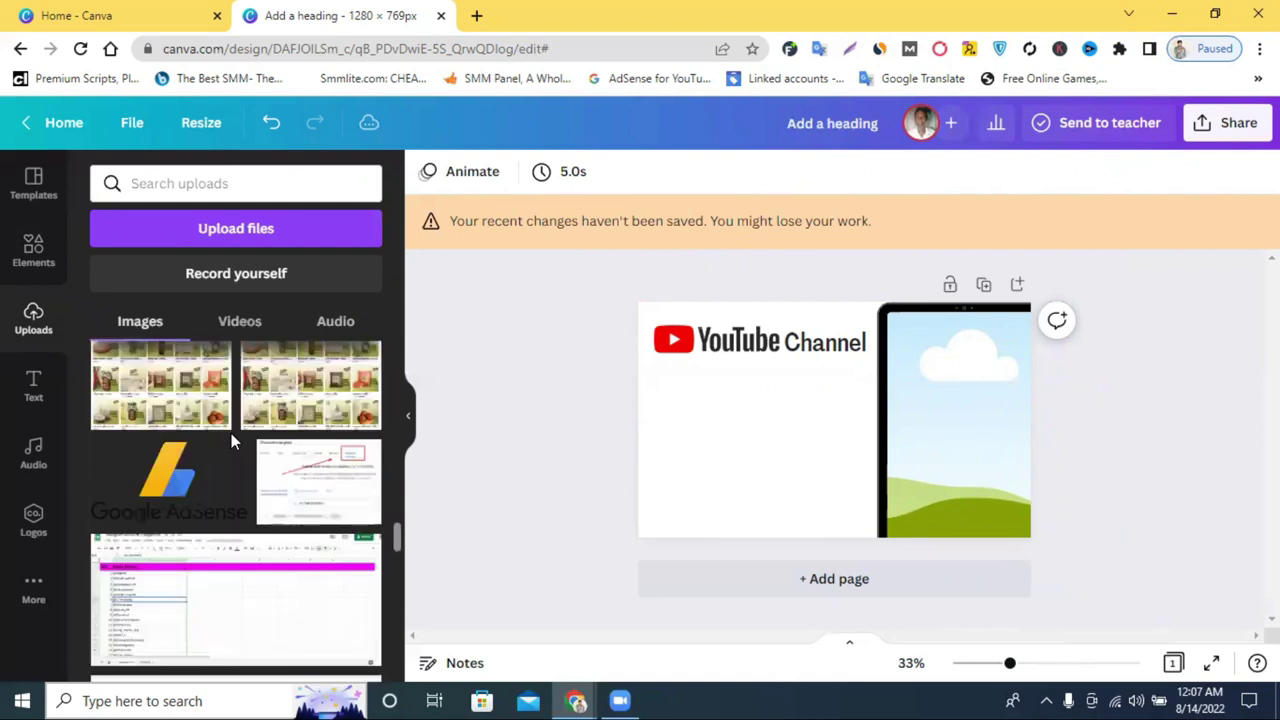
pyautogui.scroll(3, 231, 441)
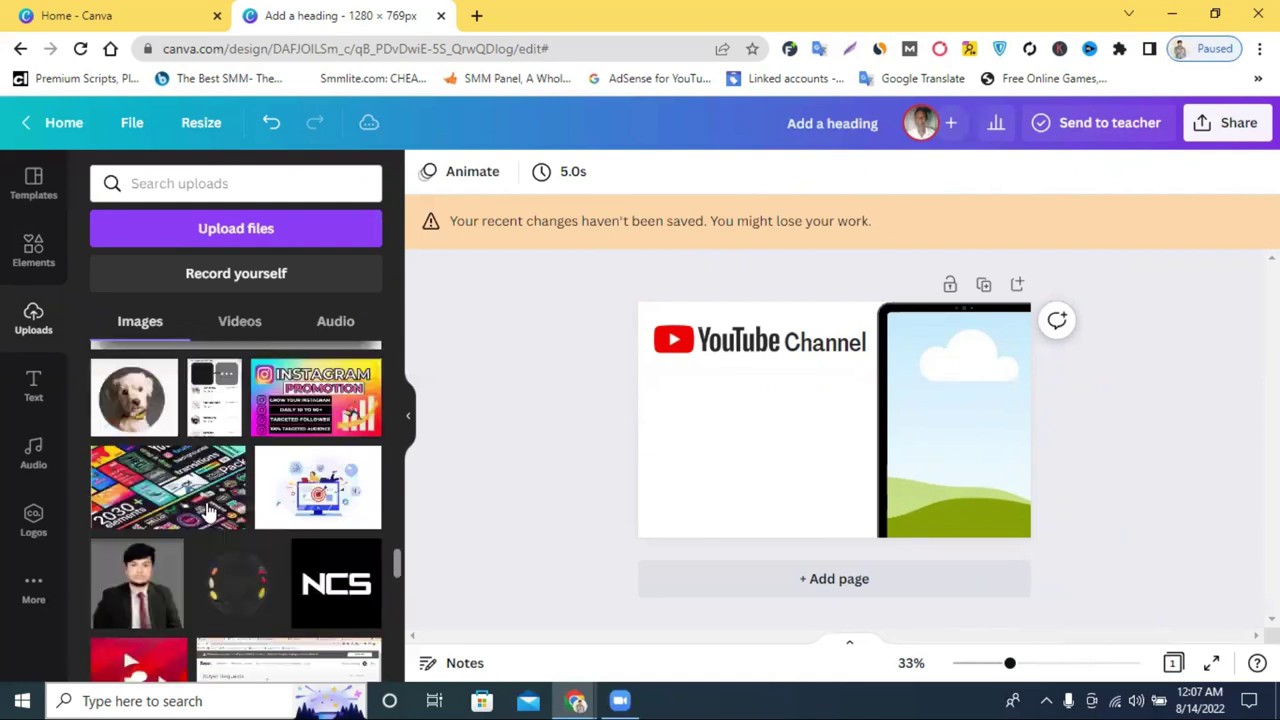
# Open the recent Blue and Black Start Your Business YouTube Thumbnail design and copy its cutout photo of the man
pyautogui.click(140, 12)
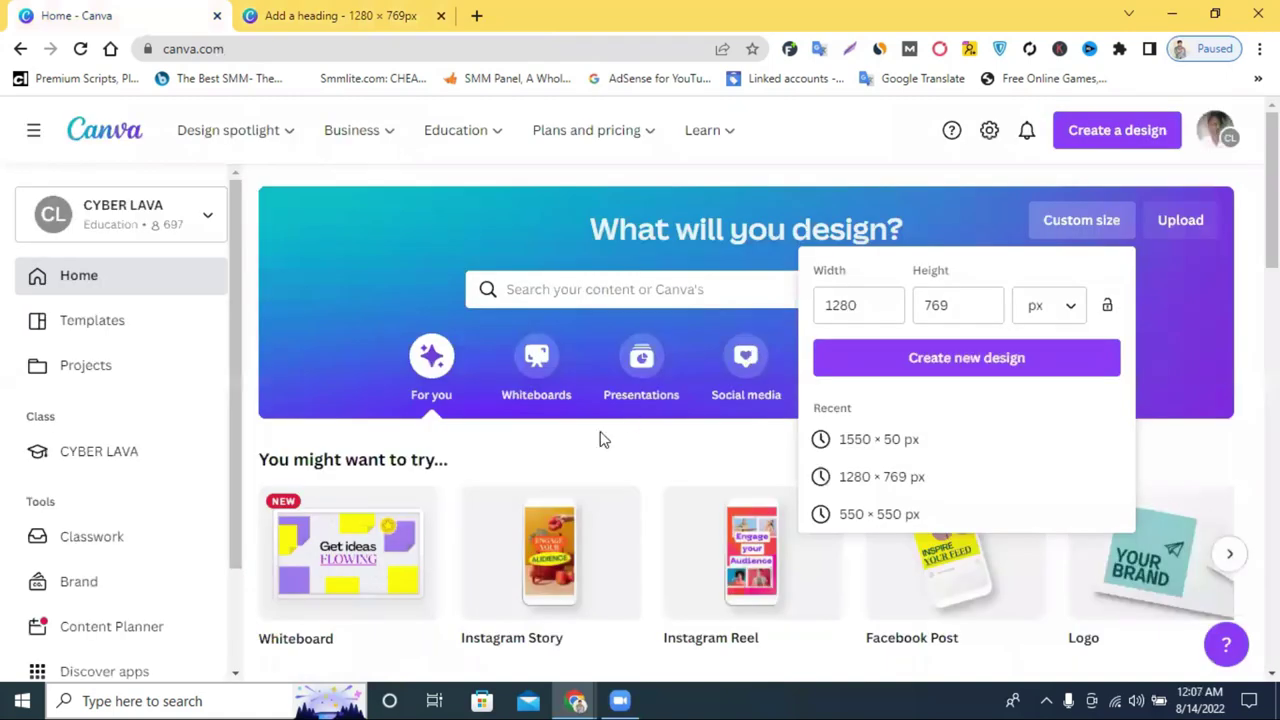
pyautogui.click(602, 442)
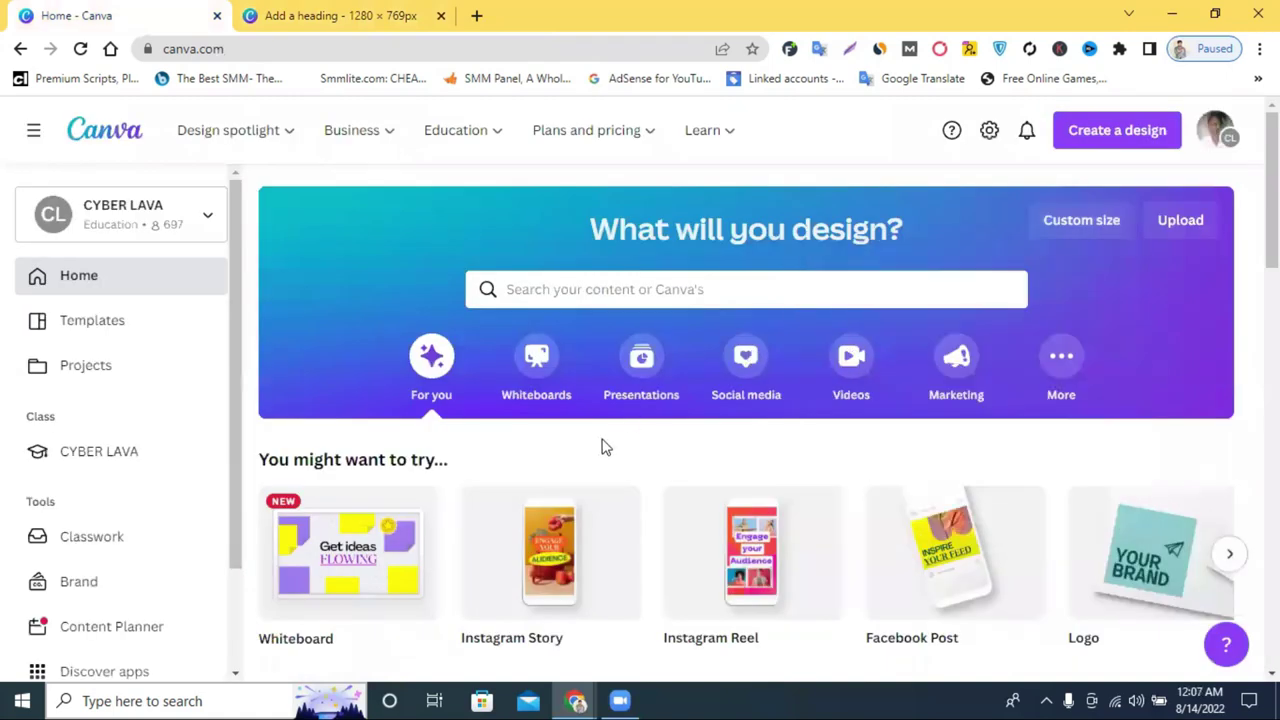
pyautogui.scroll(-3, 510, 395)
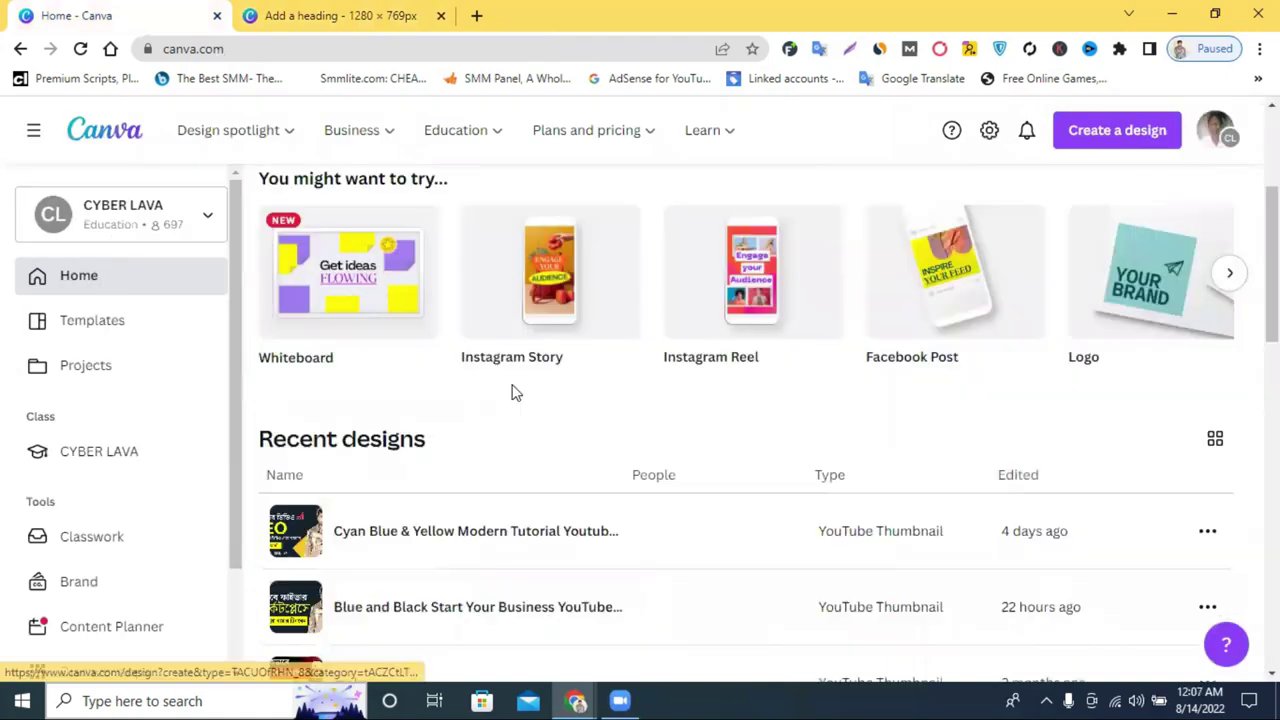
pyautogui.scroll(-2, 420, 414)
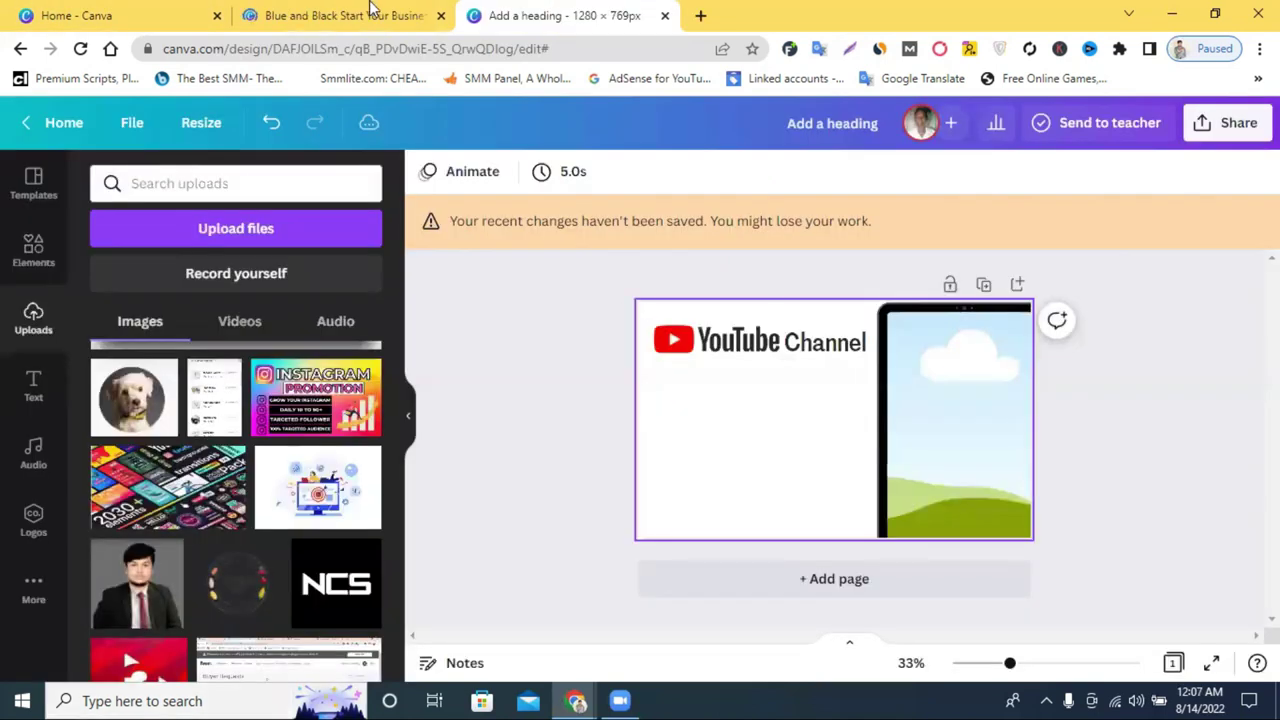
pyautogui.hotkey('ctrl', 'pageup')
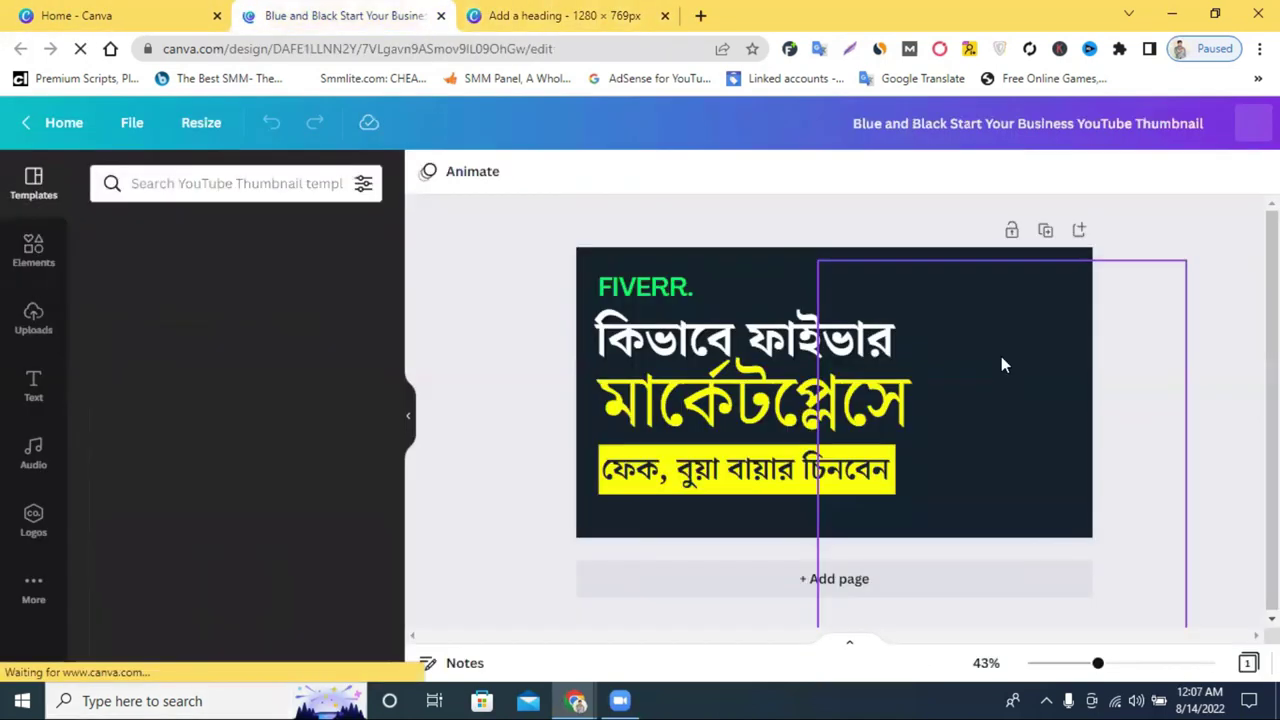
pyautogui.rightClick(987, 342)
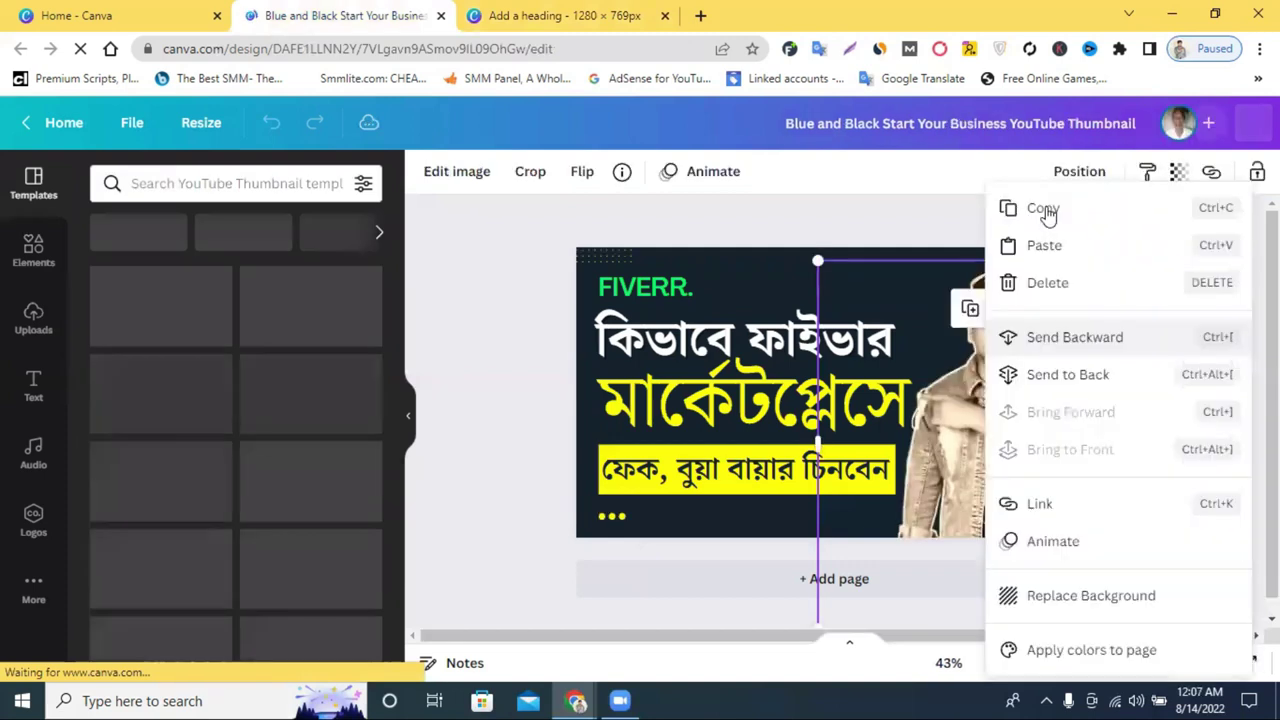
pyautogui.hotkey('ctrl', 'Tab')
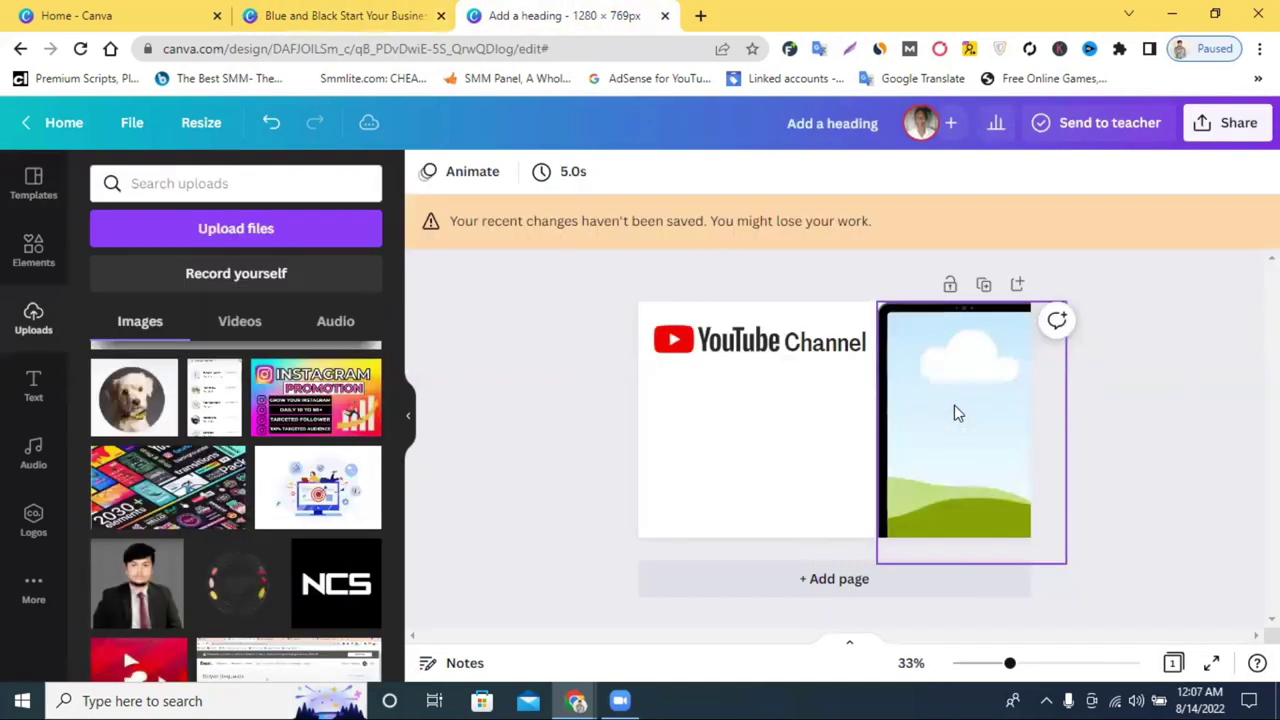
# Paste the copied cutout photo into the gig image and drop it into the tablet frame
pyautogui.rightClick(955, 460)
pyautogui.click(1003, 478)
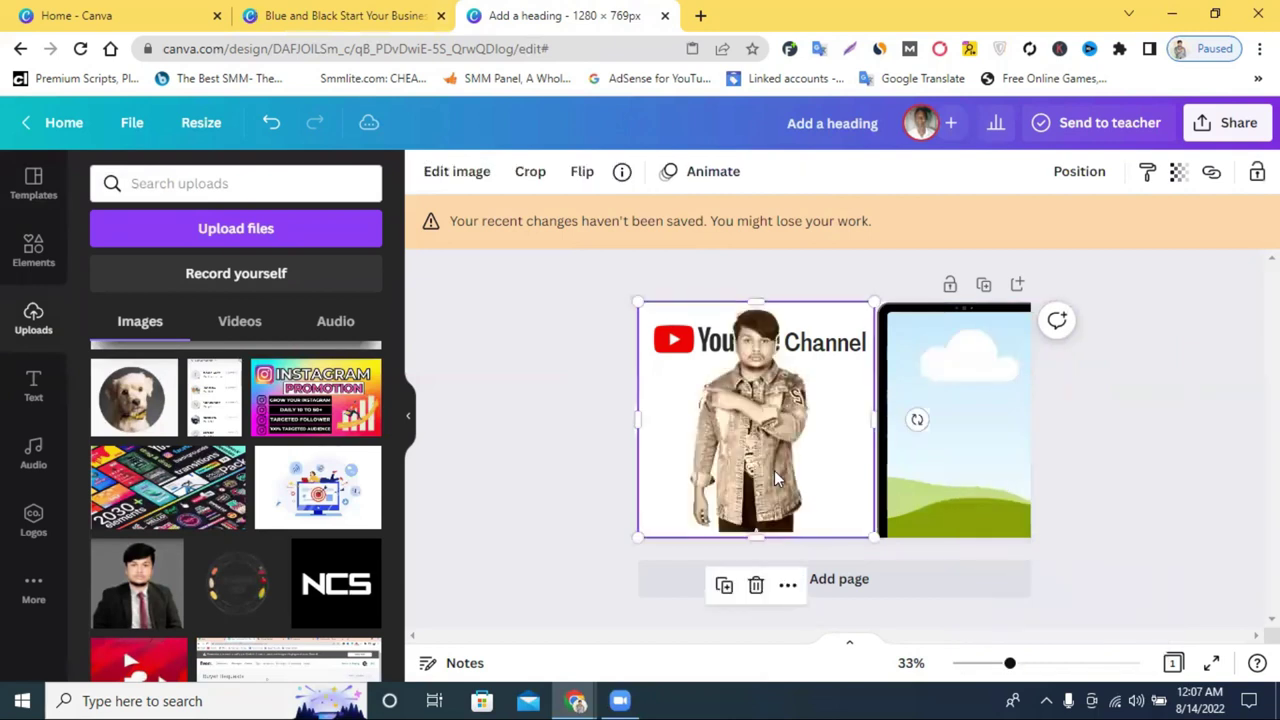
pyautogui.moveTo(806, 458); pyautogui.dragTo(1137, 450)
pyautogui.click(980, 382)
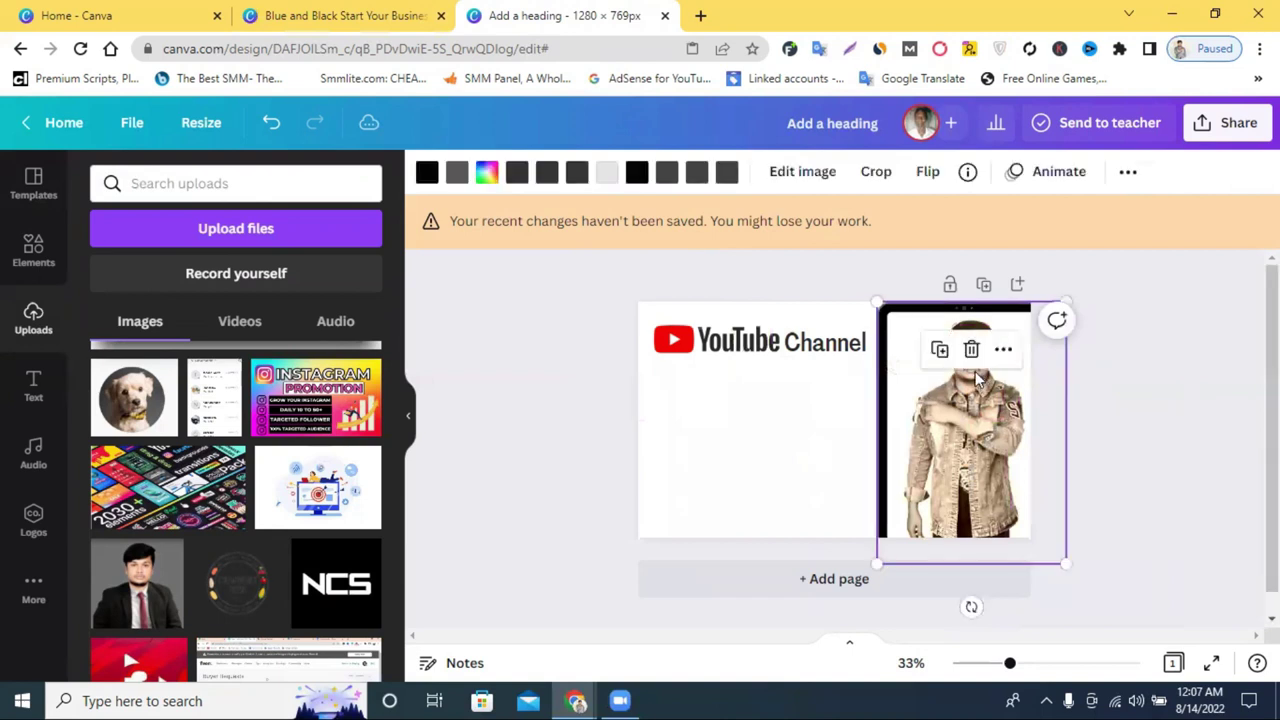
# Reposition the cutout photo inside the tablet frame so the man's head and torso are centred on the screen
pyautogui.doubleClick(973, 375)
pyautogui.moveTo(834, 391); pyautogui.dragTo(802, 393)
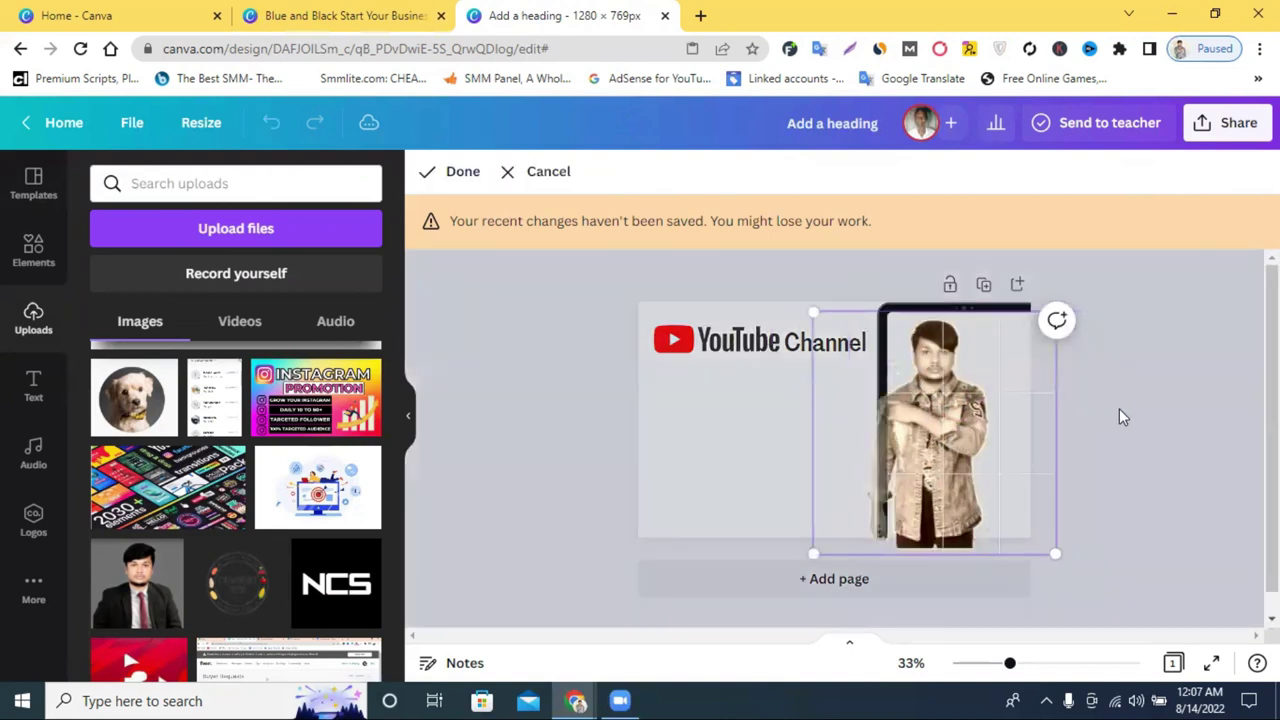
pyautogui.click(1120, 418)
pyautogui.moveTo(935, 415); pyautogui.dragTo(1008, 407)
pyautogui.doubleClick(965, 408)
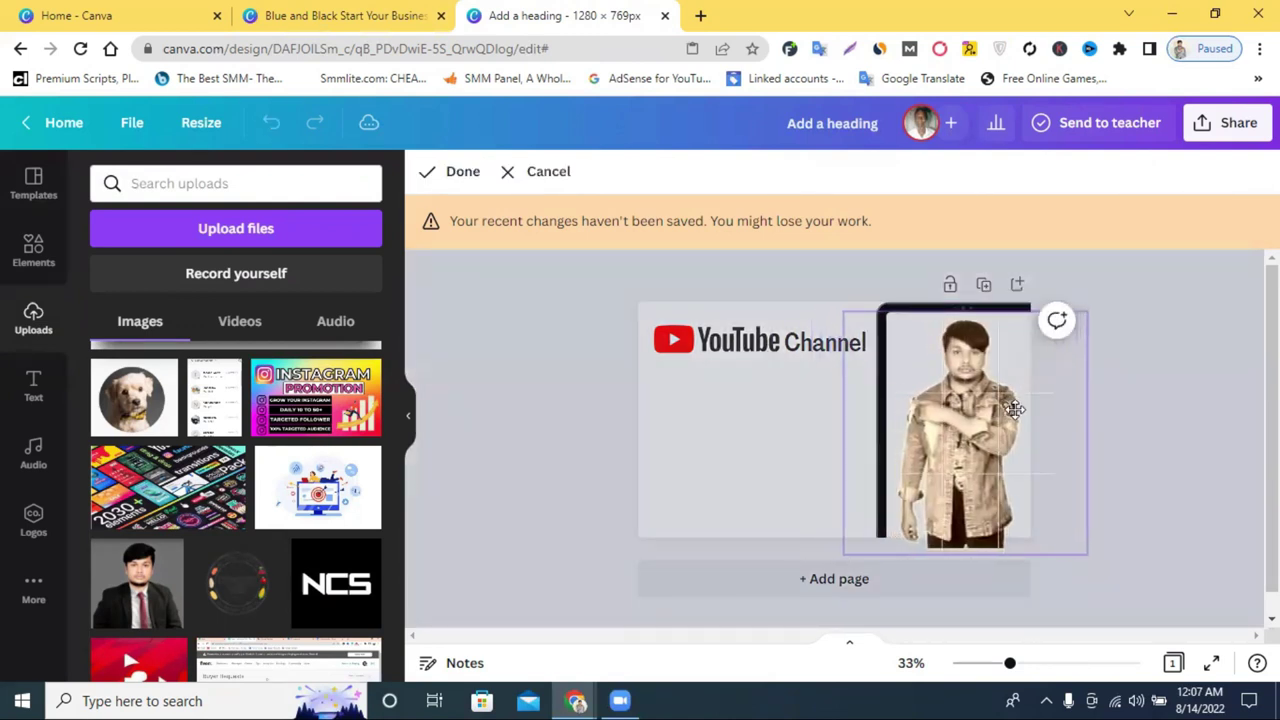
pyautogui.click(1168, 441)
# Look through the uploaded images for a different portrait to fill the tablet frame
pyautogui.scroll(-10, 238, 475)
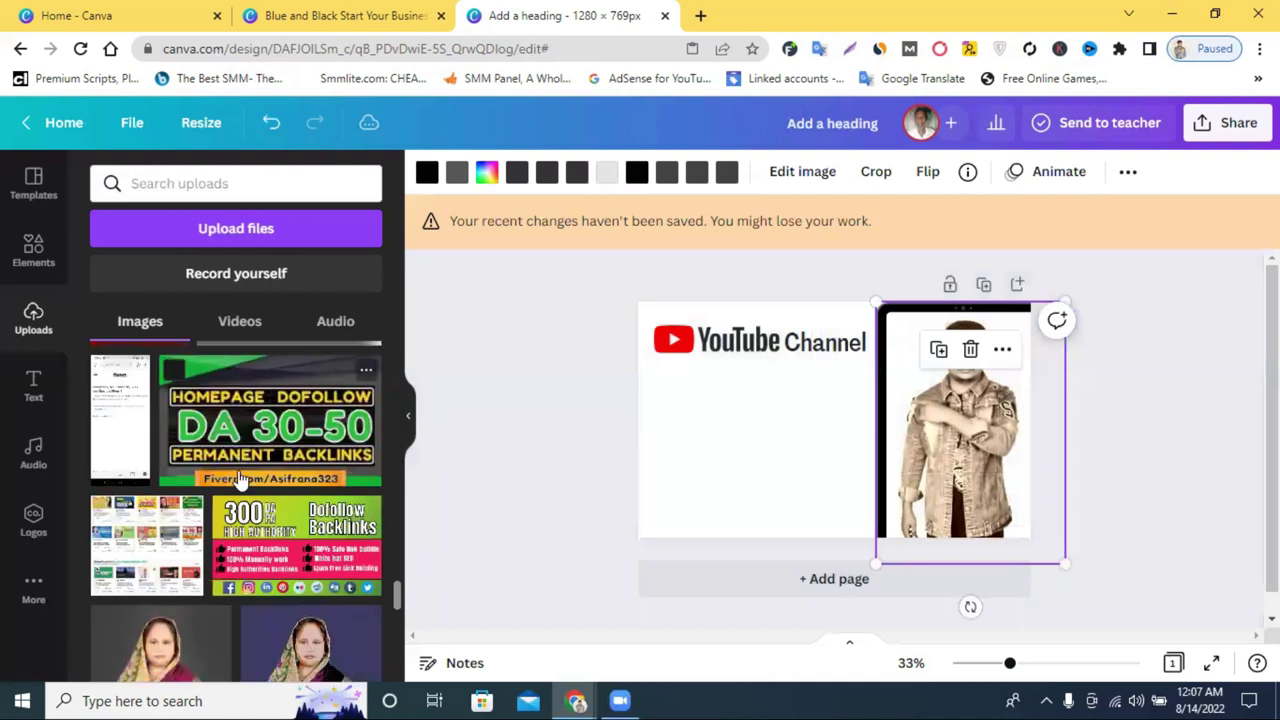
pyautogui.scroll(-12, 238, 472)
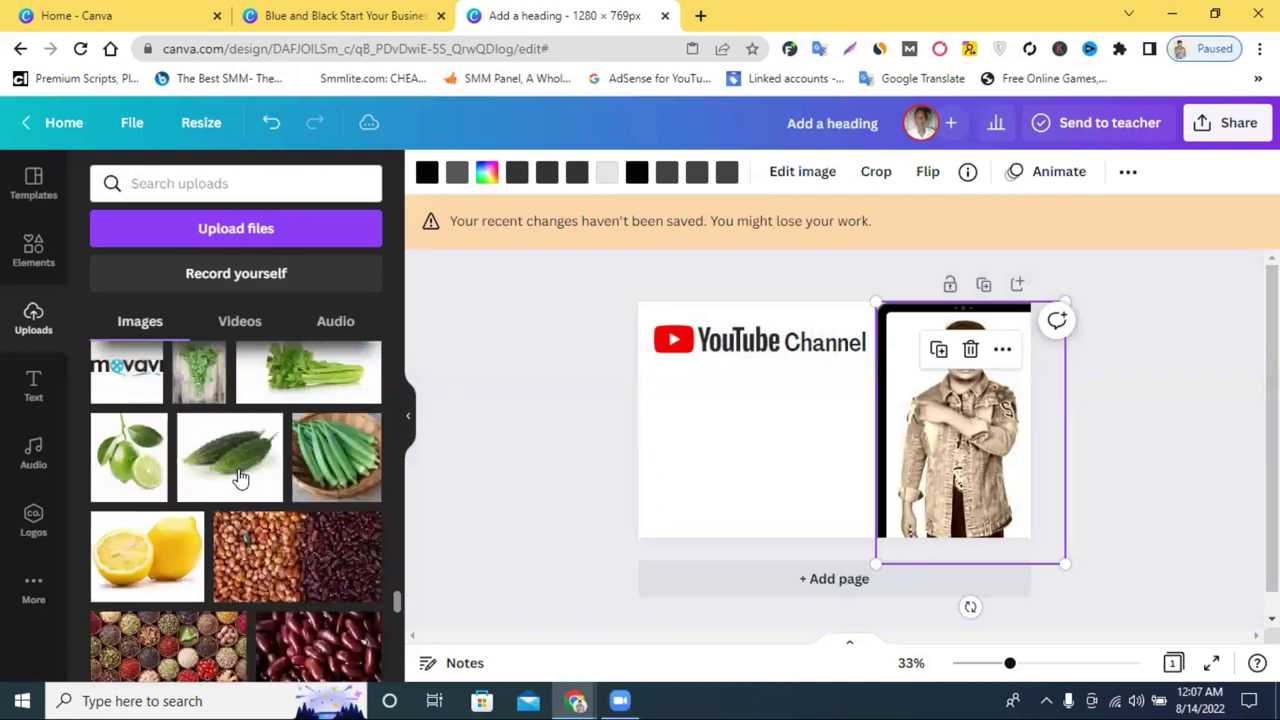
pyautogui.scroll(-12, 238, 475)
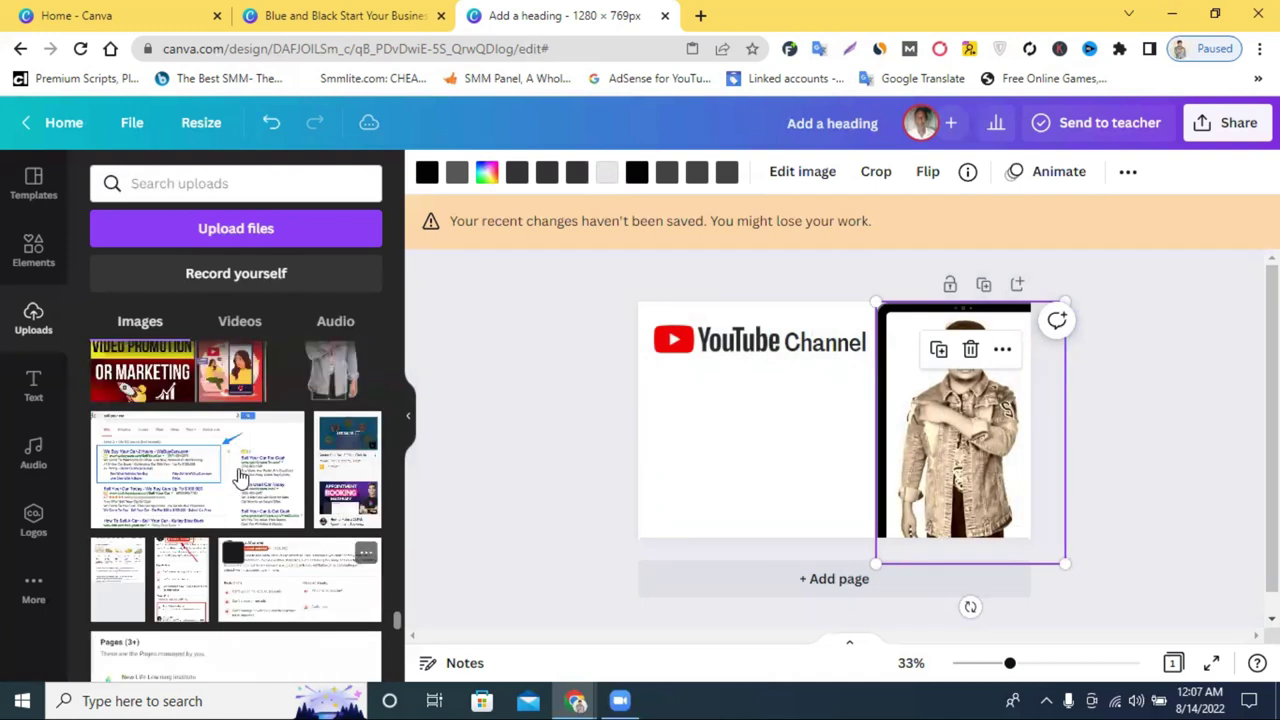
pyautogui.scroll(-12, 240, 475)
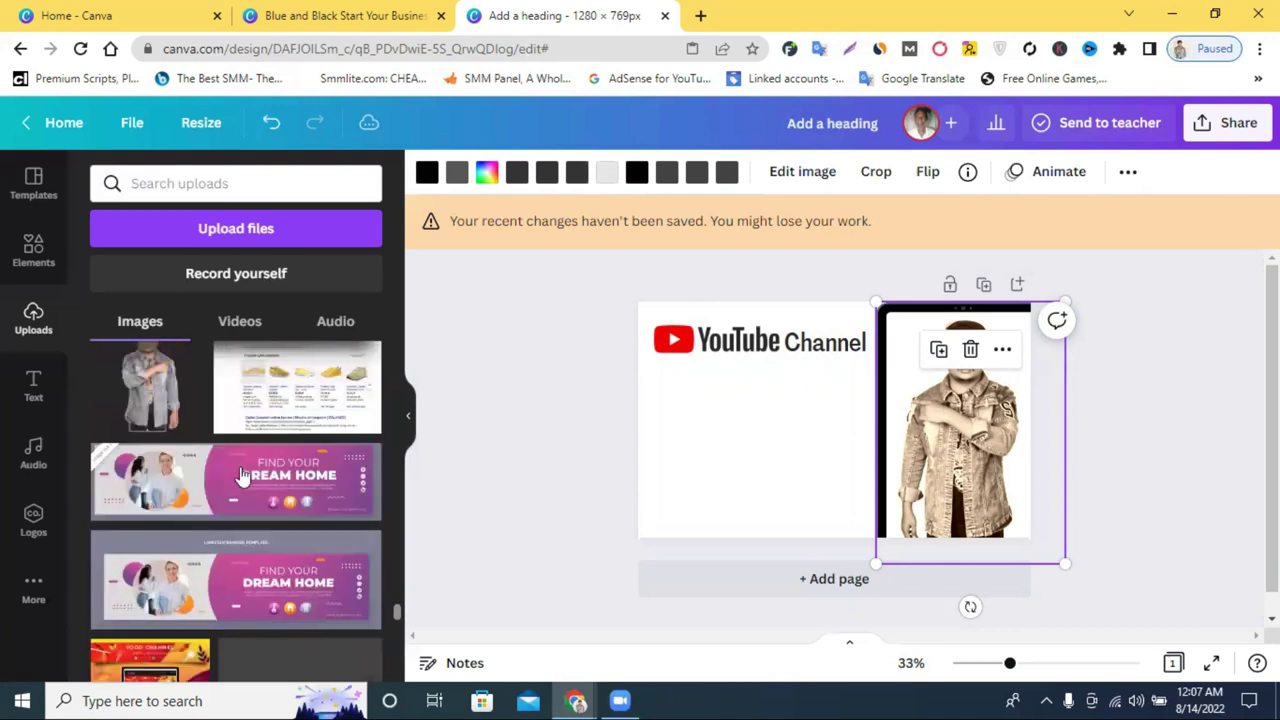
pyautogui.scroll(-12, 240, 475)
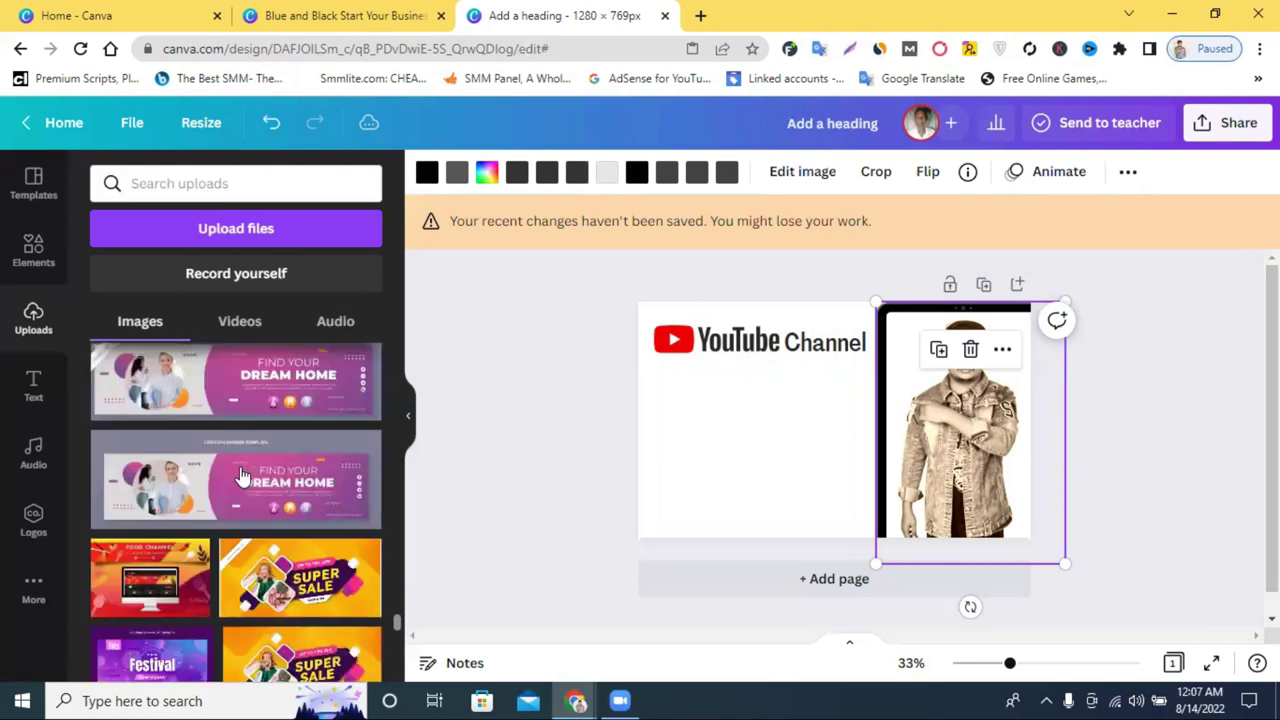
pyautogui.scroll(-2, 240, 475)
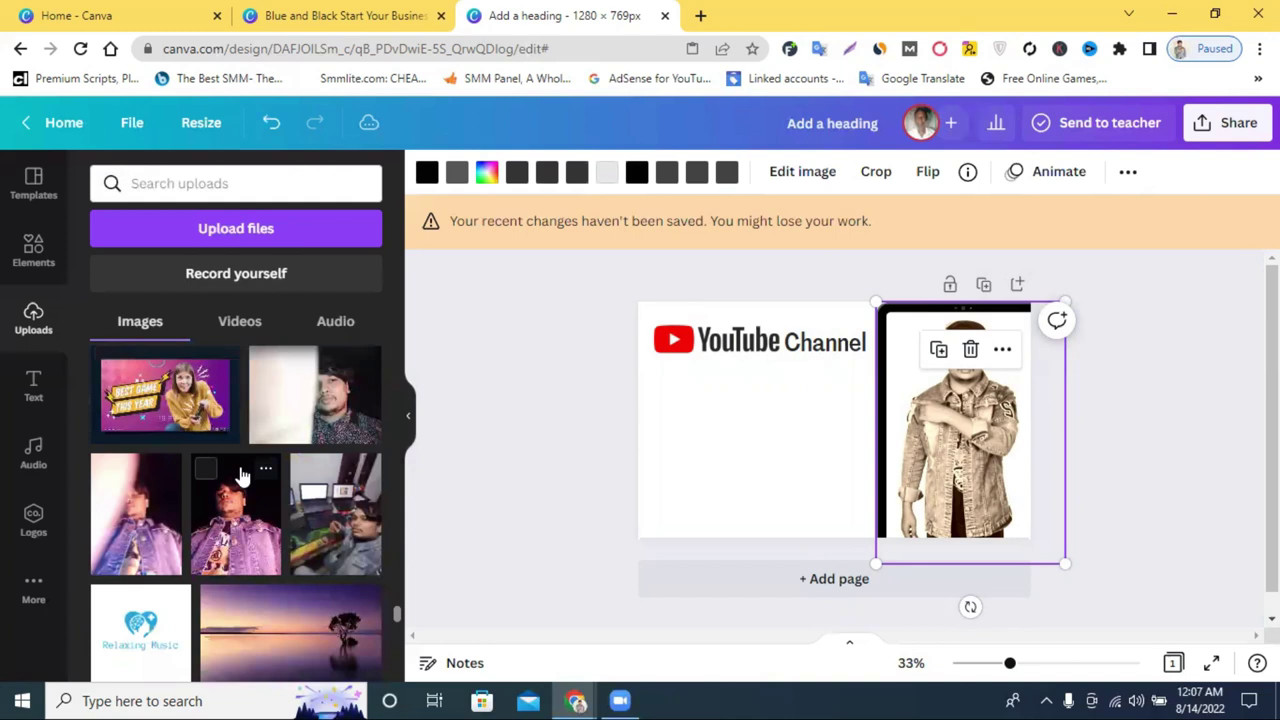
pyautogui.scroll(-6, 240, 475)
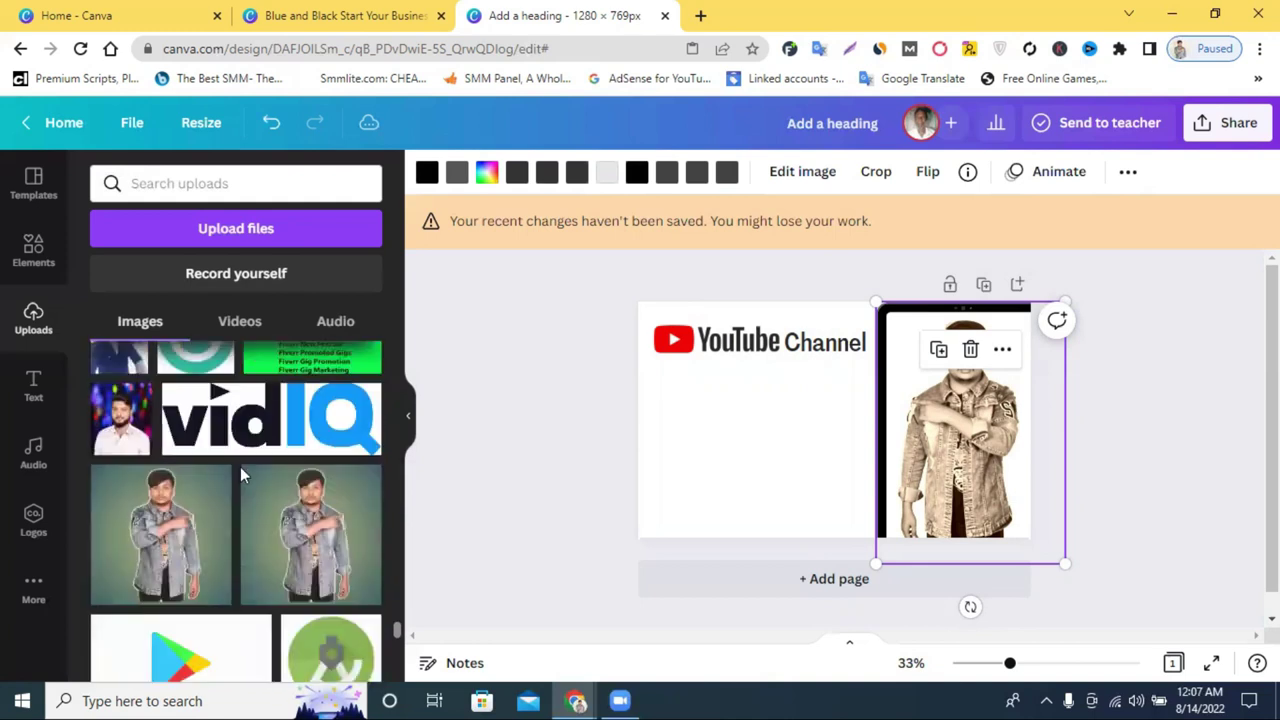
# Try the uploaded green-background portrait on the page, then delete it
pyautogui.click(307, 533)
pyautogui.scroll(-3, 182, 428)
pyautogui.scroll(-4, 182, 428)
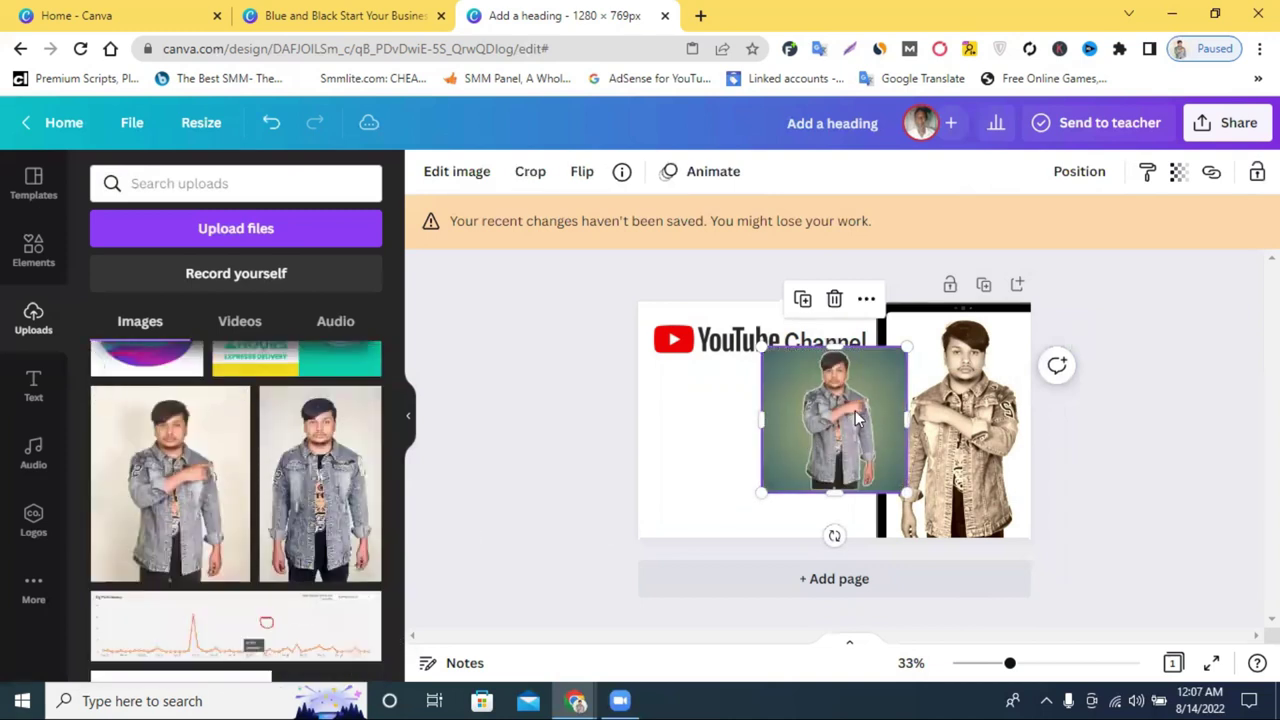
pyautogui.press('Delete')
# Fill the tablet frame with the uploaded light-background photo of the man in a denim jacket pointing sideways
pyautogui.scroll(-3, 285, 484)
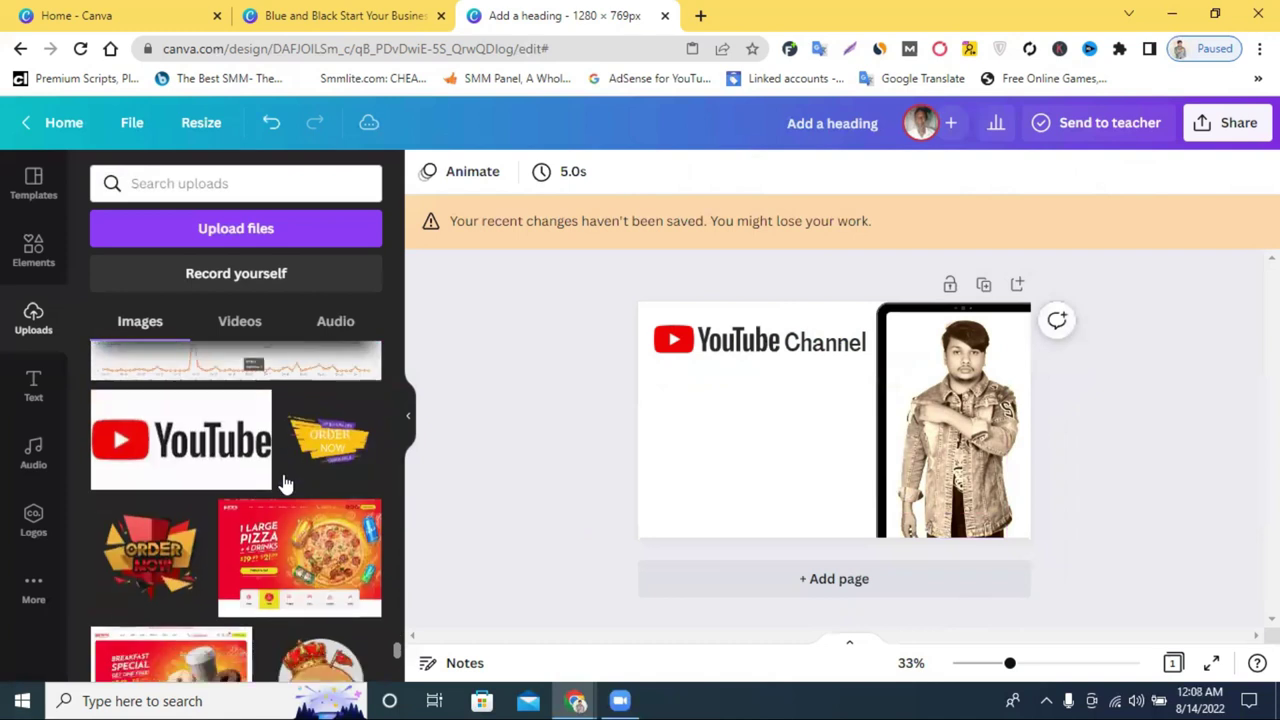
pyautogui.scroll(2, 285, 484)
pyautogui.moveTo(145, 397); pyautogui.dragTo(926, 429)
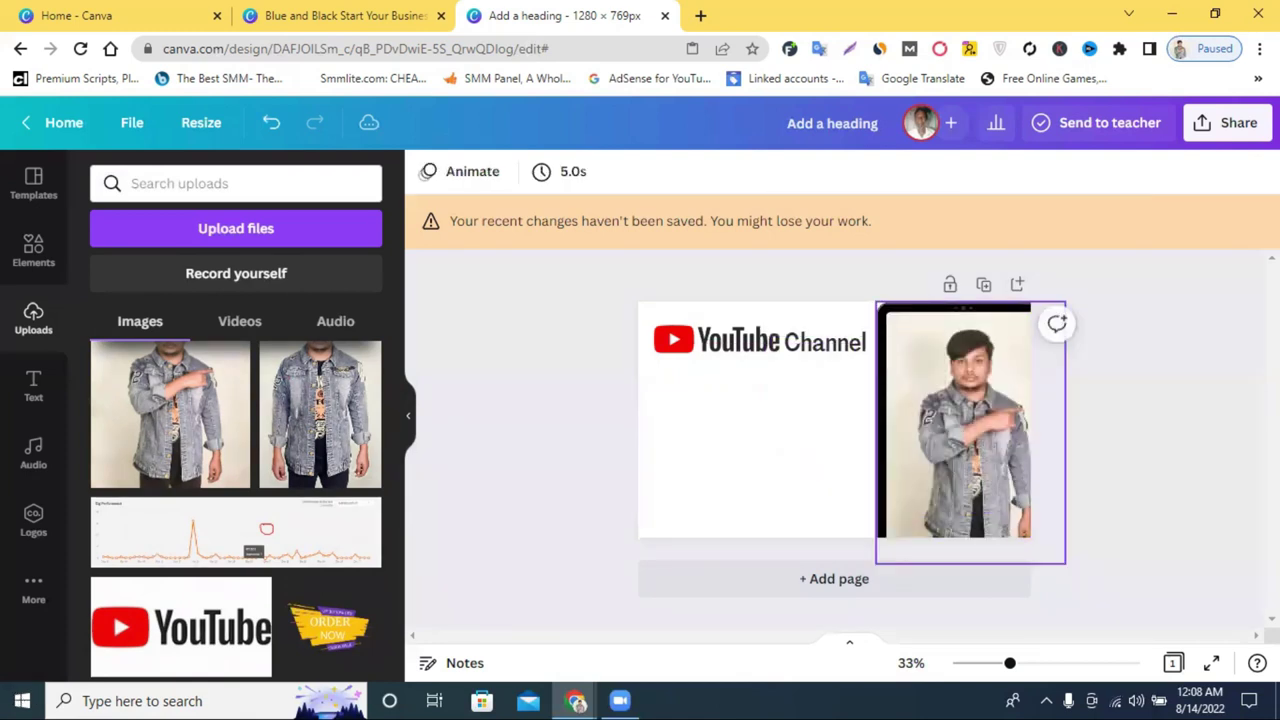
# Enlarge the denim jacket photo inside the tablet frame and reposition it around the man's head and torso
pyautogui.doubleClick(882, 531)
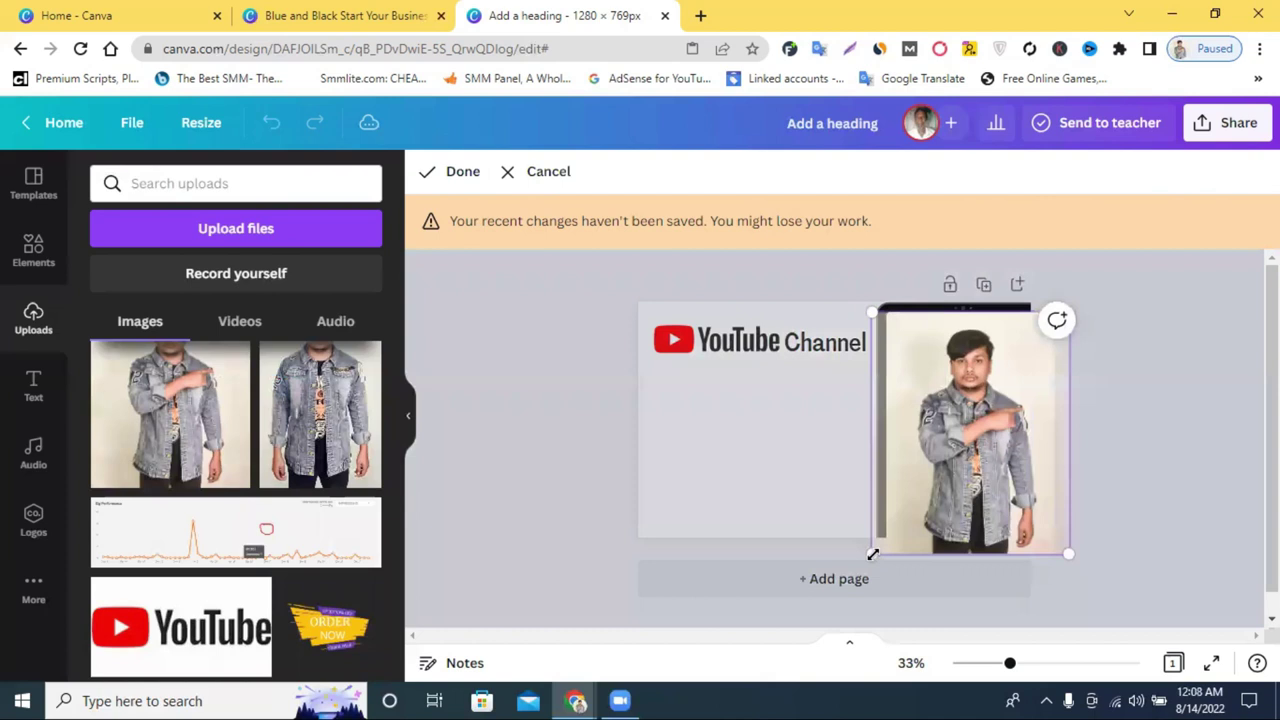
pyautogui.moveTo(872, 554); pyautogui.dragTo(783, 597)
pyautogui.moveTo(966, 503); pyautogui.dragTo(1022, 456)
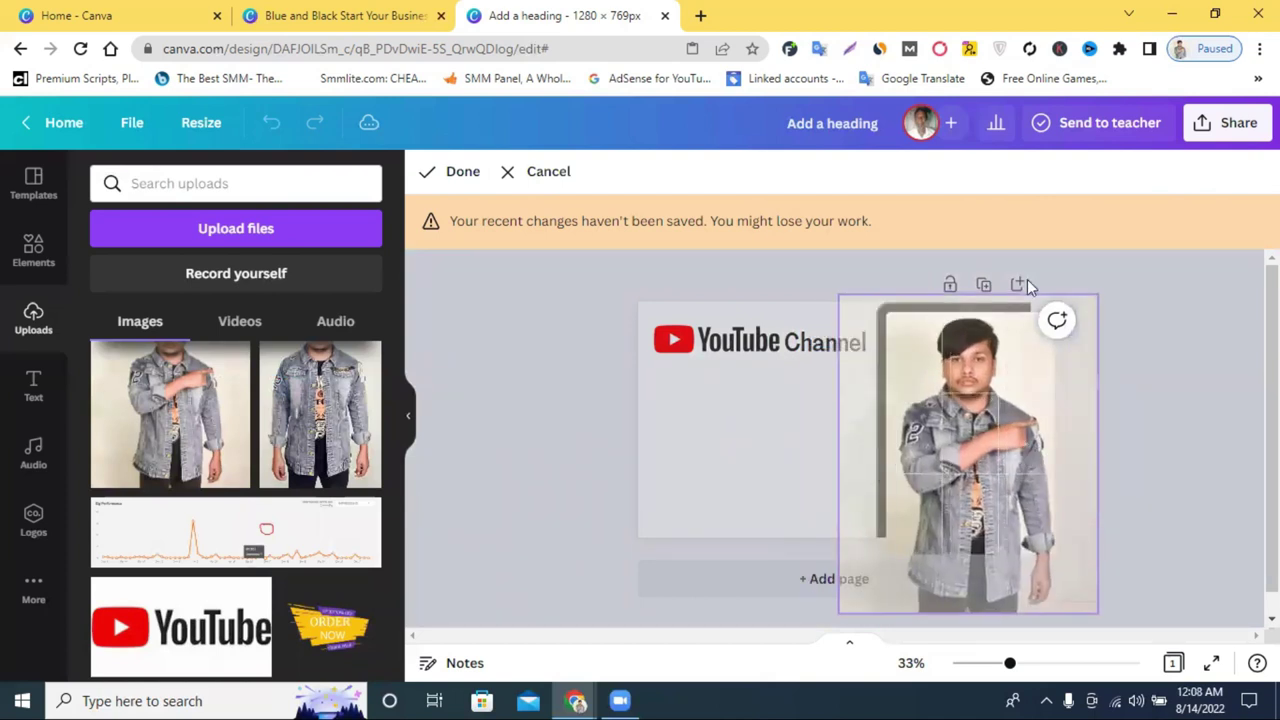
pyautogui.press('Return')
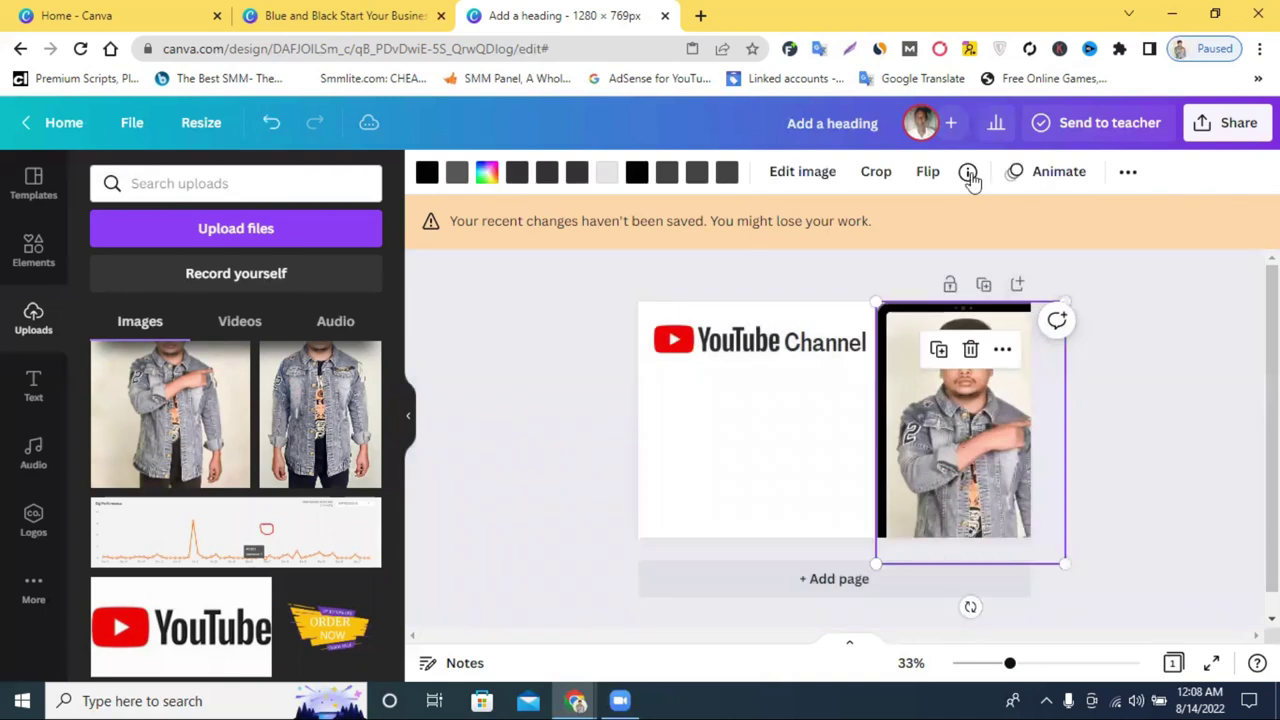
# Flip the framed photo horizontally so the man points toward the empty side of the page
pyautogui.click(973, 423)
pyautogui.click(928, 174)
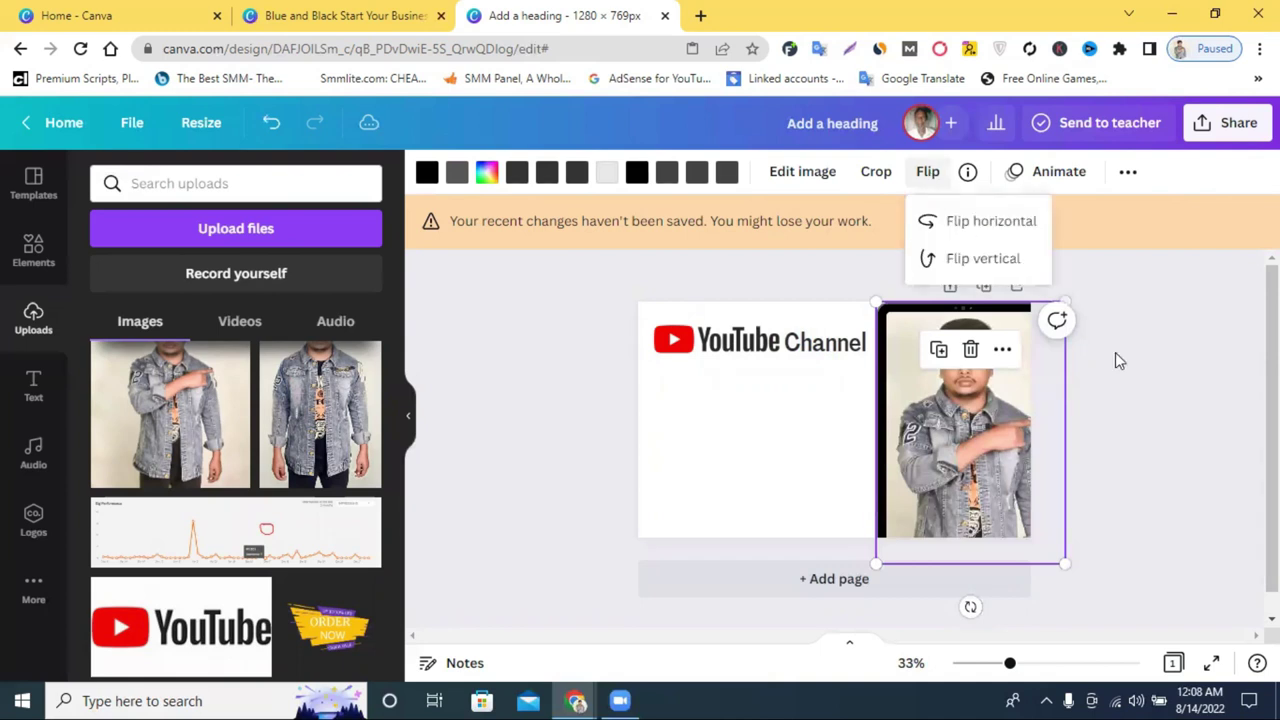
pyautogui.press('h')
pyautogui.click(945, 427)
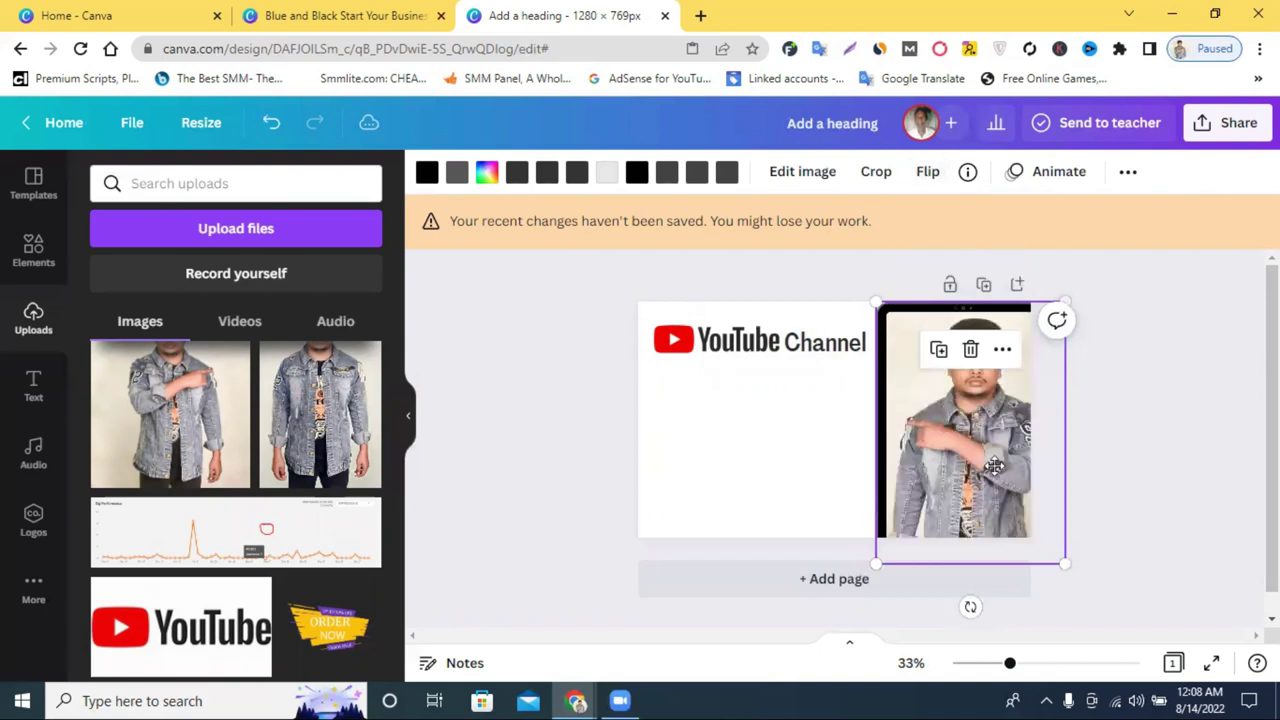
# Reposition the flipped photo inside the tablet frame to centre the man on the screen
pyautogui.doubleClick(995, 464)
pyautogui.moveTo(990, 458); pyautogui.dragTo(1124, 432)
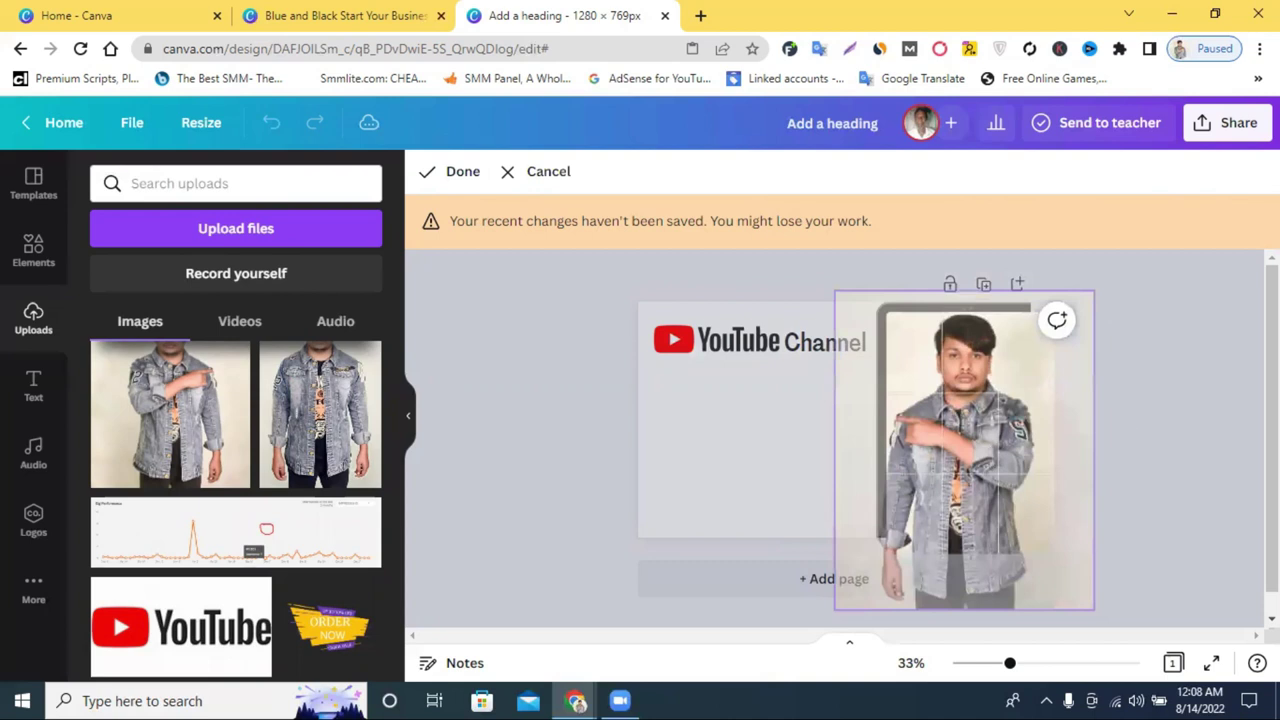
pyautogui.click(1232, 400)
pyautogui.click(1192, 387)
# Nudge the tablet frame slightly toward the heading and align its upper edge with the top of the page
pyautogui.moveTo(991, 405); pyautogui.dragTo(997, 418)
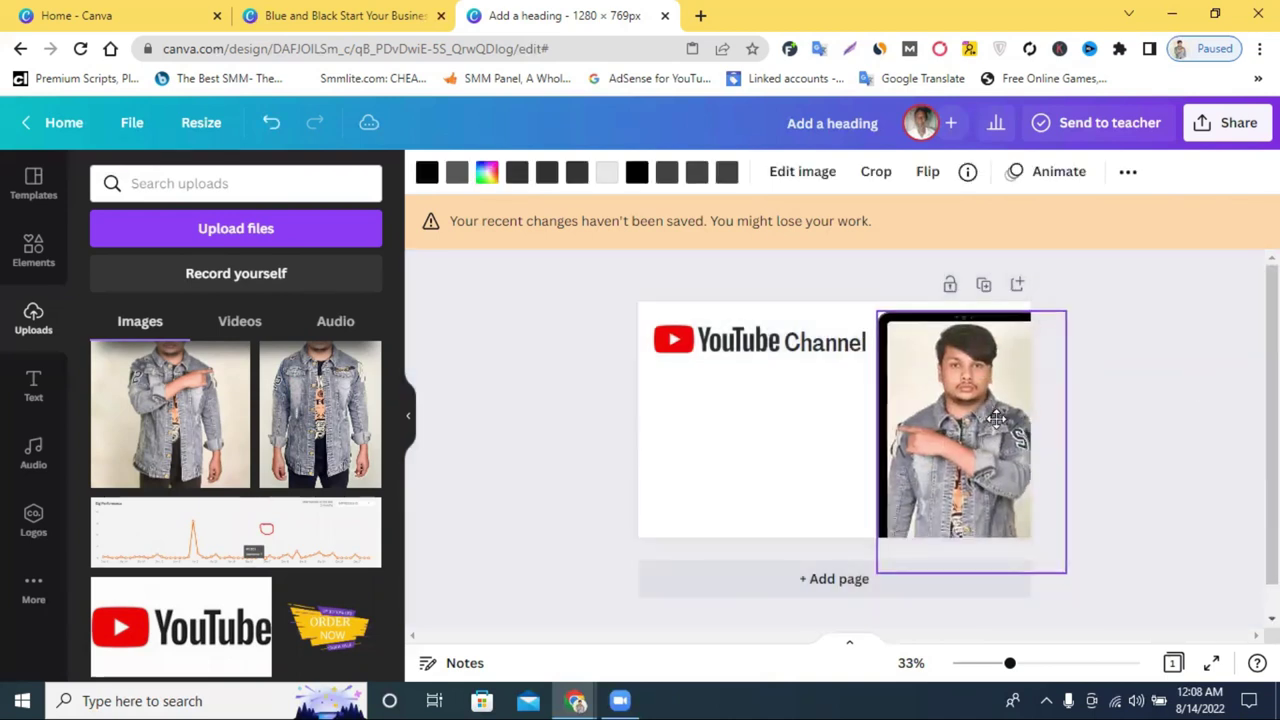
pyautogui.click(1151, 418)
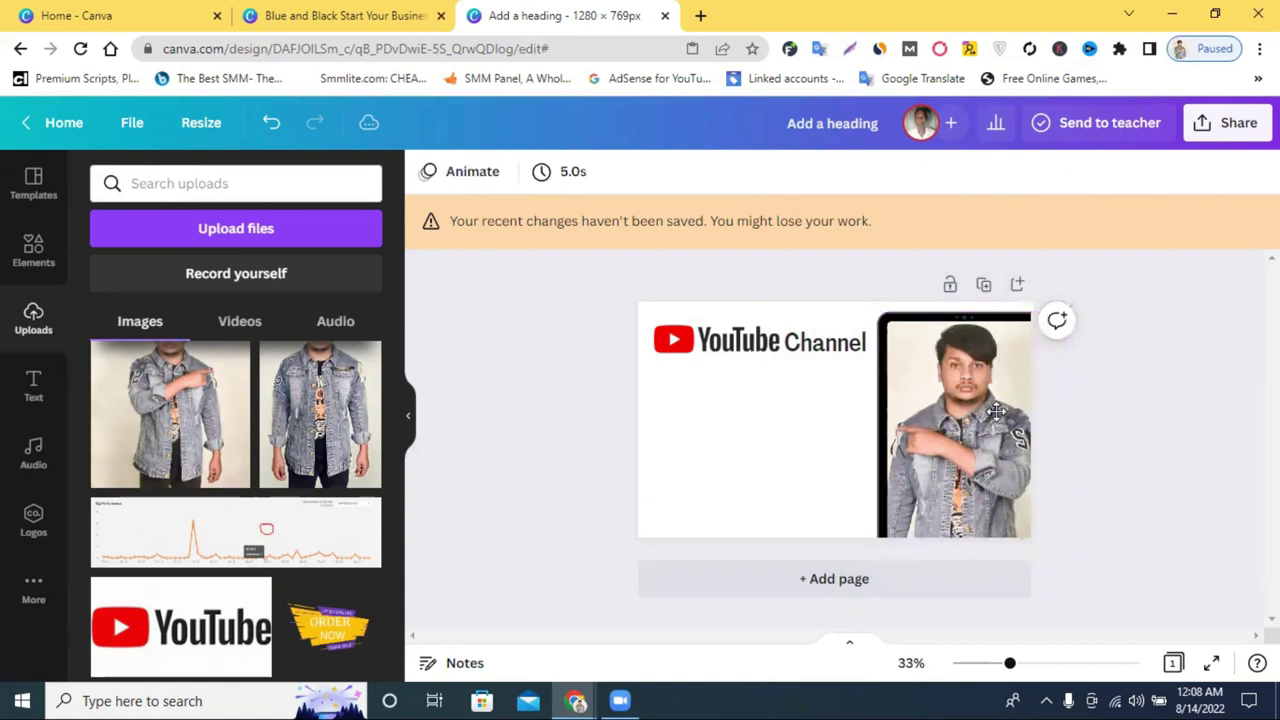
pyautogui.moveTo(997, 411); pyautogui.dragTo(997, 408)
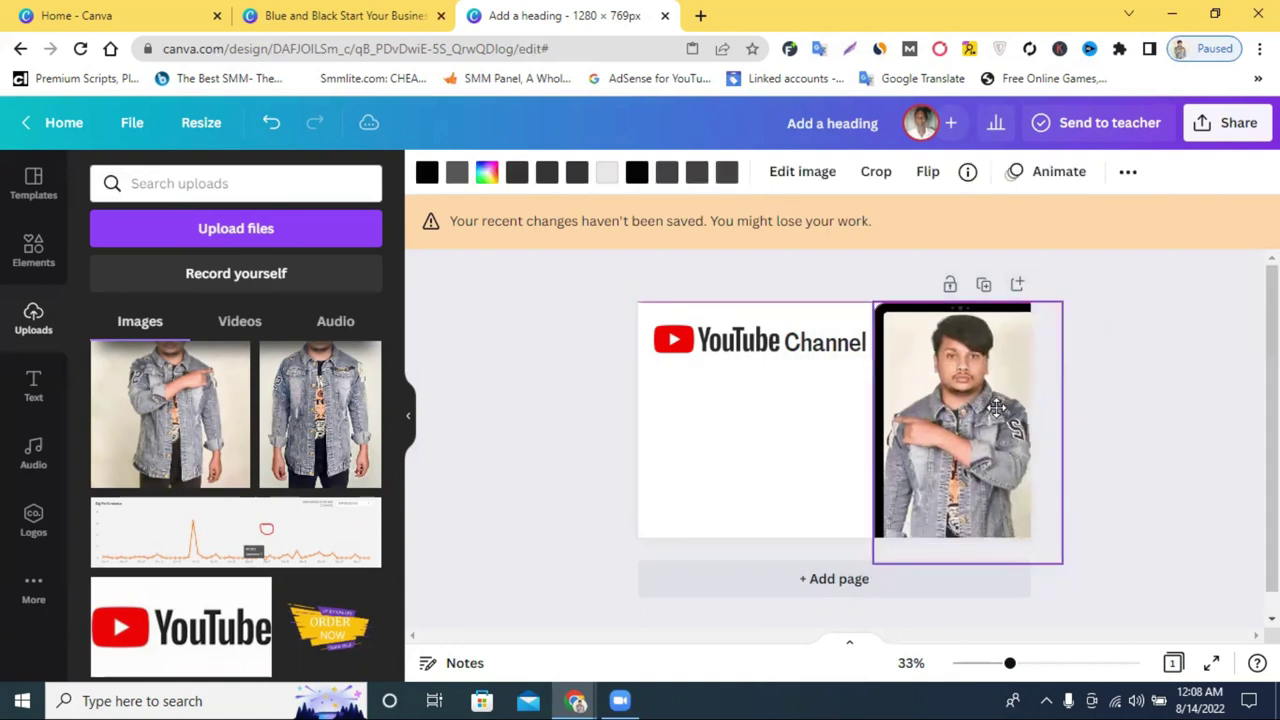
pyautogui.click(800, 400)
# Raise the YouTube Channel heading slightly and shift the word "Channel" away from the logo, up to the tablet's edge
pyautogui.click(767, 341)
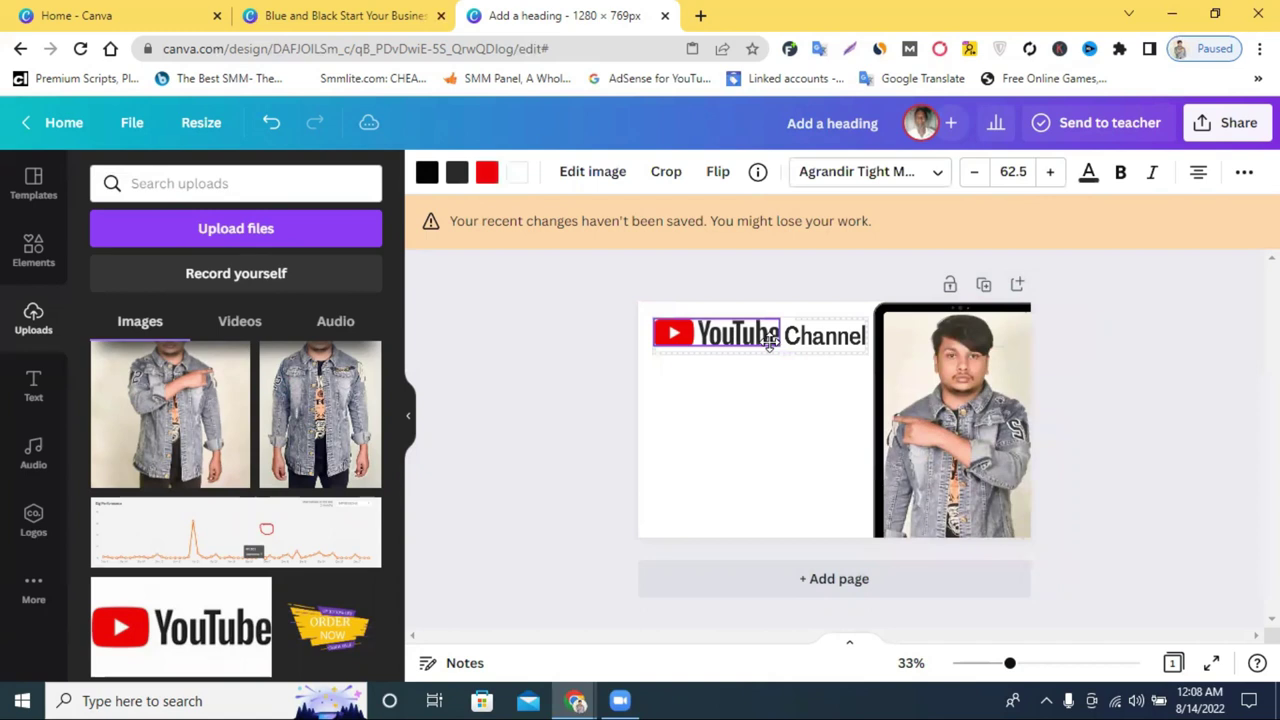
pyautogui.moveTo(770, 342); pyautogui.dragTo(773, 344)
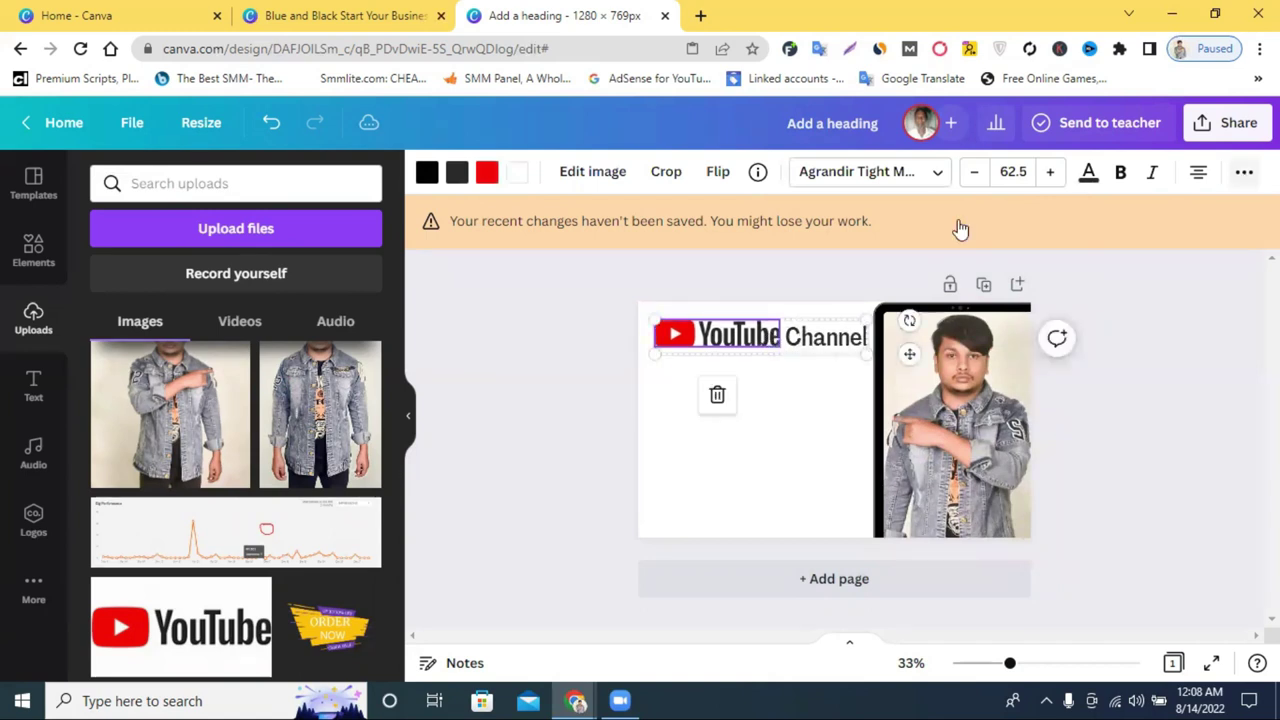
pyautogui.click(815, 347)
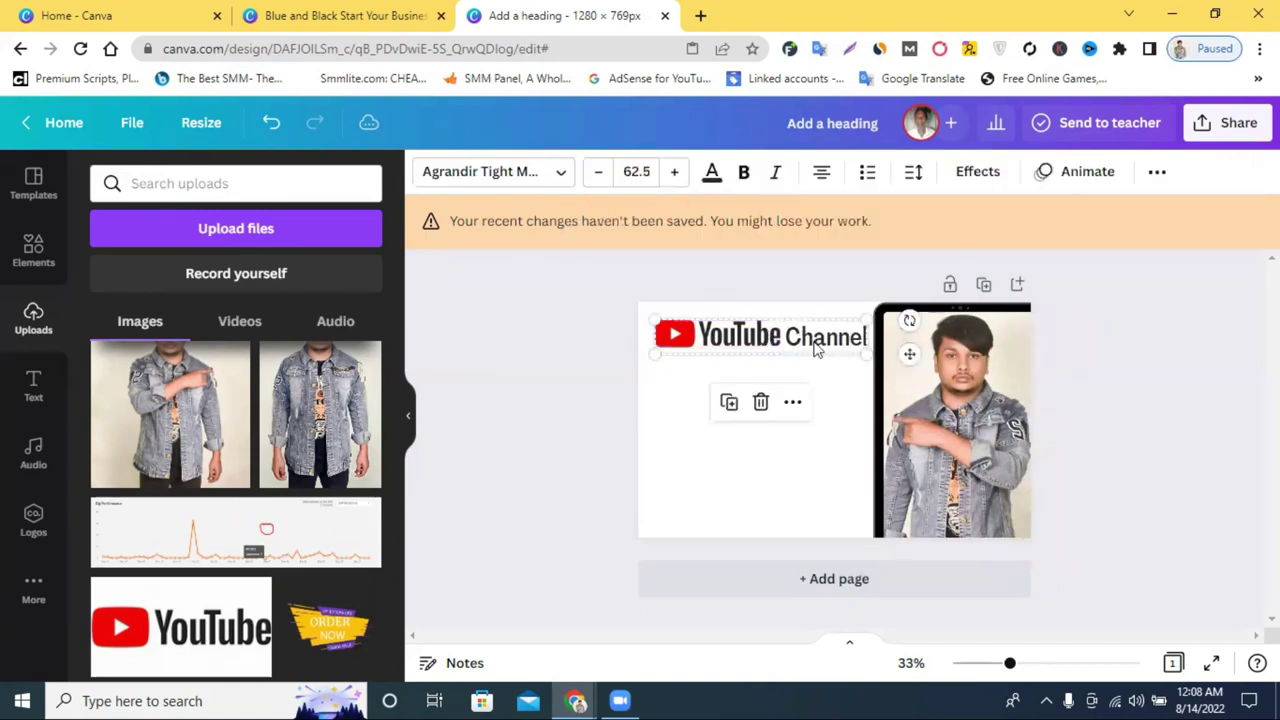
pyautogui.click(752, 430)
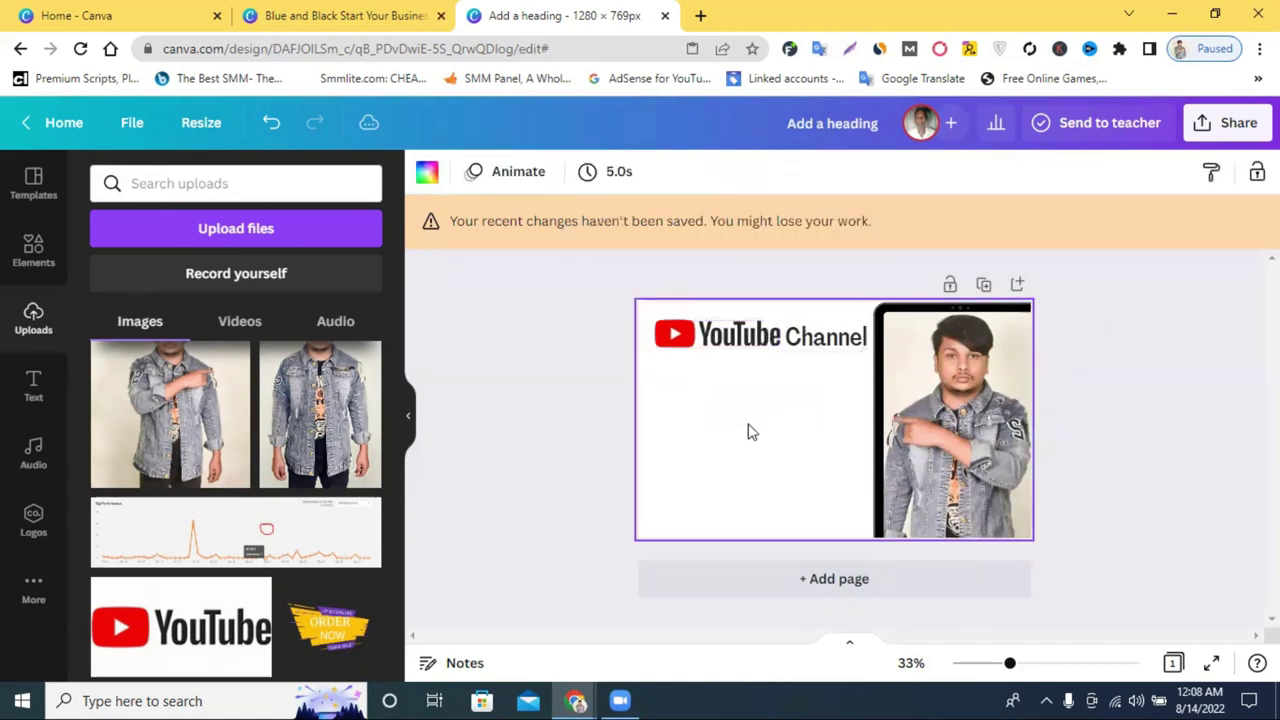
pyautogui.click(823, 344)
pyautogui.moveTo(827, 349); pyautogui.dragTo(839, 349)
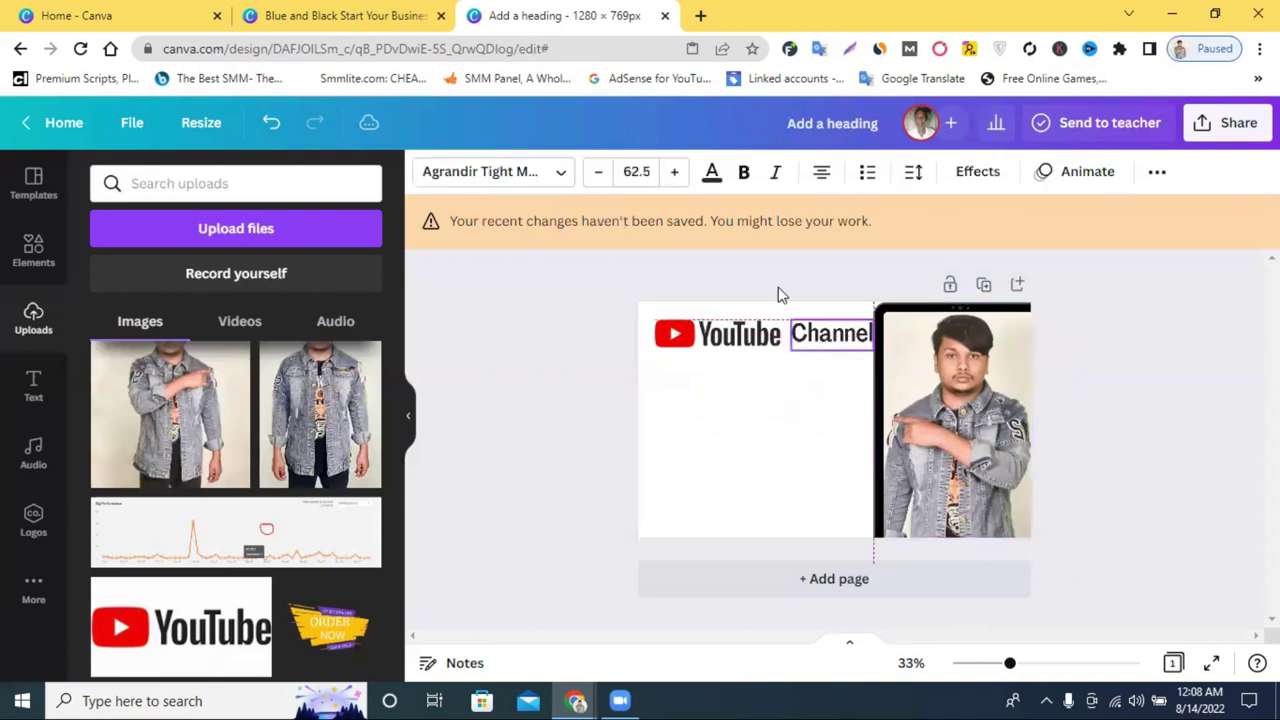
# Try the word "Channel" in bold at font size 54.8, shifted slightly toward the YouTube logo
pyautogui.hotkey('ctrl', 'b')
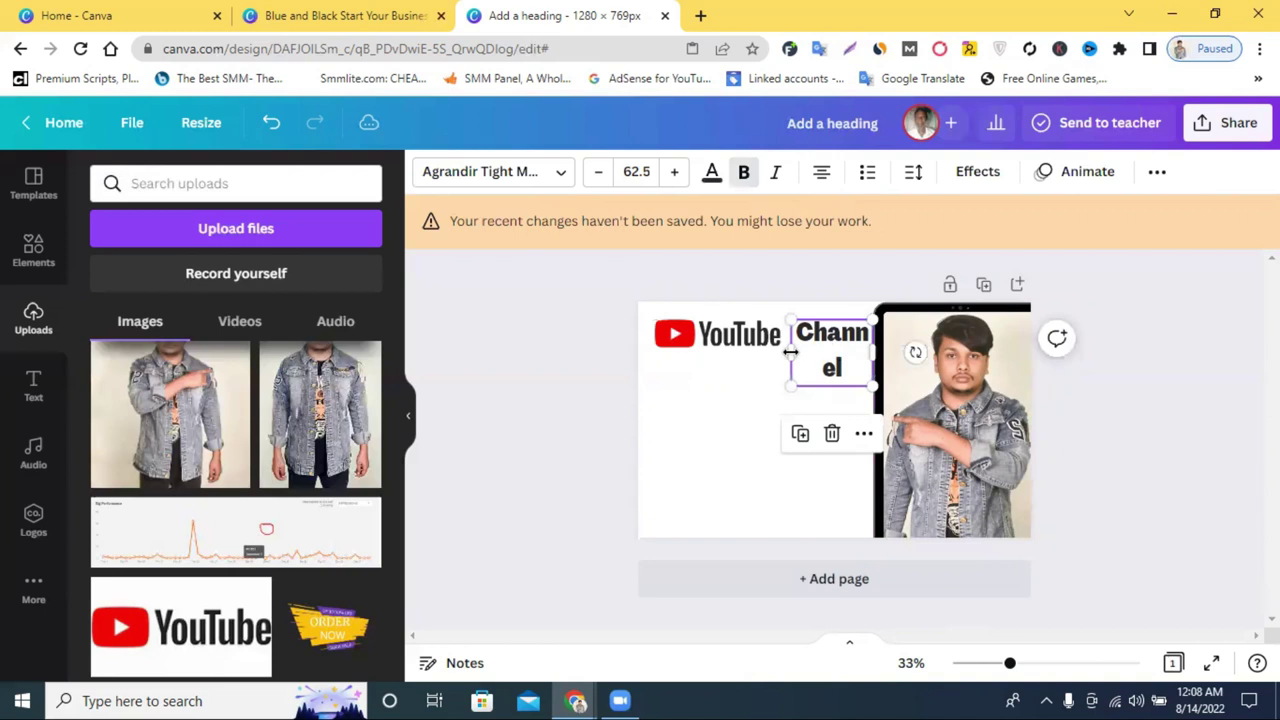
pyautogui.moveTo(790, 350)
pyautogui.mouseDown()
pyautogui.moveTo(779, 340)
pyautogui.moveTo(815, 345)
pyautogui.mouseUp()
pyautogui.press('Left')
pyautogui.press('Left')
pyautogui.press('Left')
pyautogui.press('Left')
pyautogui.press('Left')
pyautogui.press('Left')
pyautogui.press('Left')
pyautogui.press('Left')
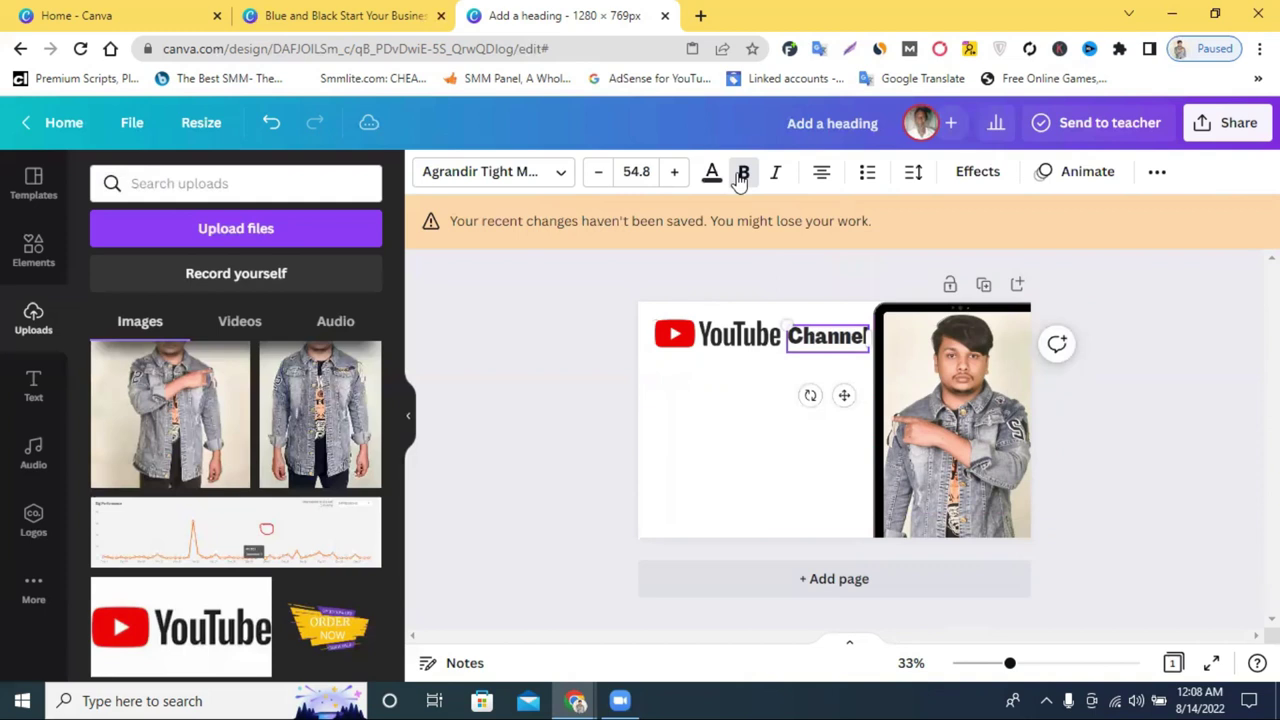
# Remove the bold formatting from the word "Channel" and enlarge its font size to 57.8
pyautogui.doubleClick(828, 337)
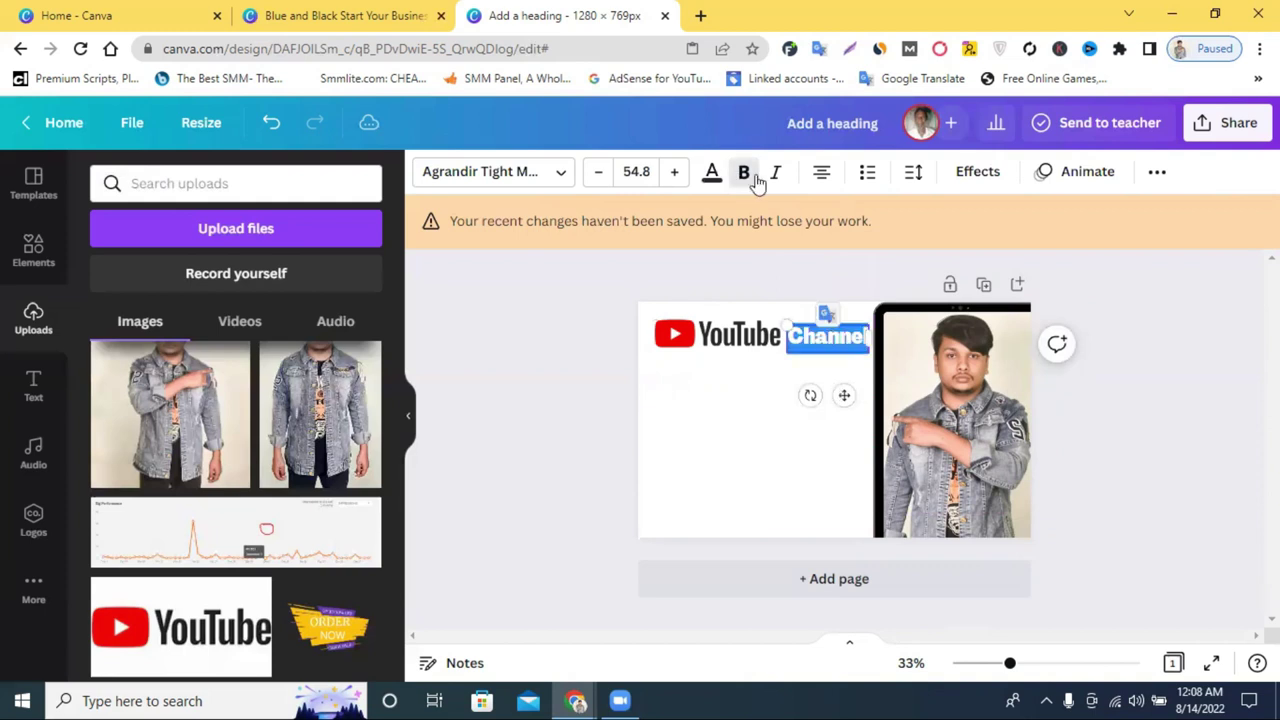
pyautogui.click(803, 347)
pyautogui.click(827, 336)
pyautogui.click(671, 174)
pyautogui.hotkey('ctrl', 'shift', '.')
pyautogui.hotkey('ctrl', 'shift', '.')
# Reposition the word "Channel" directly beside the YouTube logo, slightly lower than before
pyautogui.moveTo(820, 337); pyautogui.dragTo(826, 347)
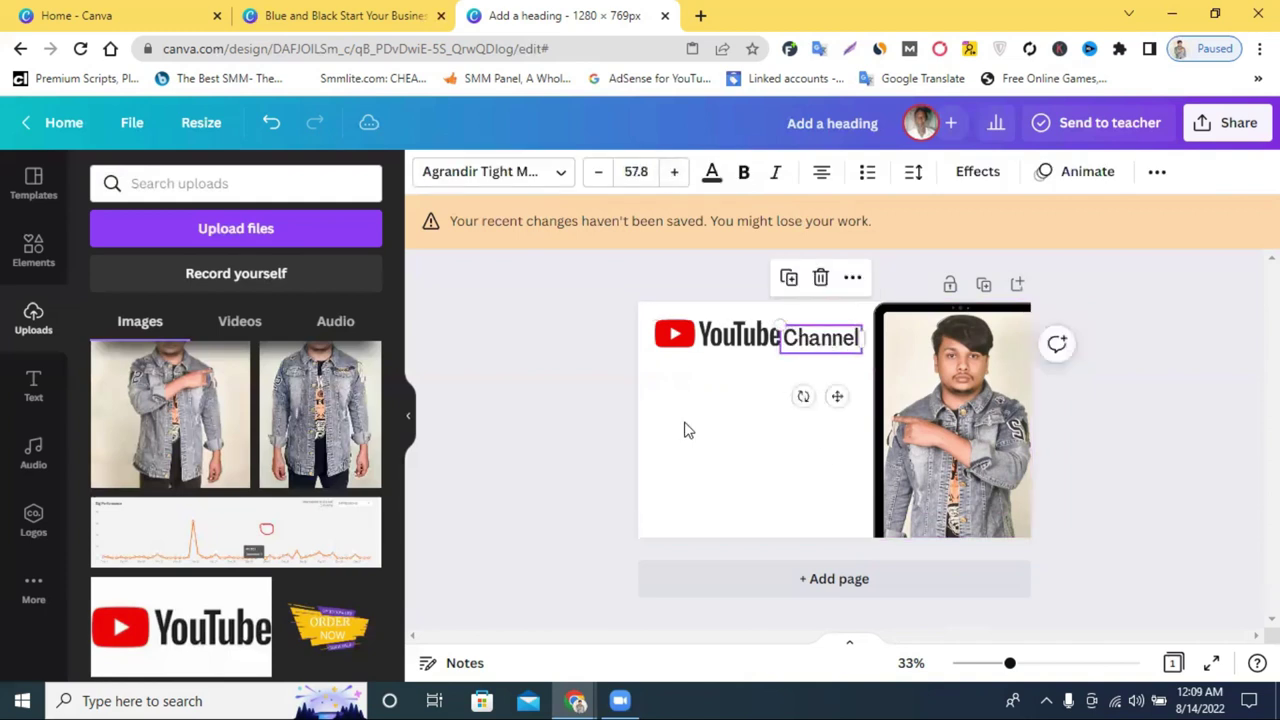
pyautogui.click(684, 429)
pyautogui.click(824, 344)
pyautogui.moveTo(822, 343); pyautogui.dragTo(822, 342)
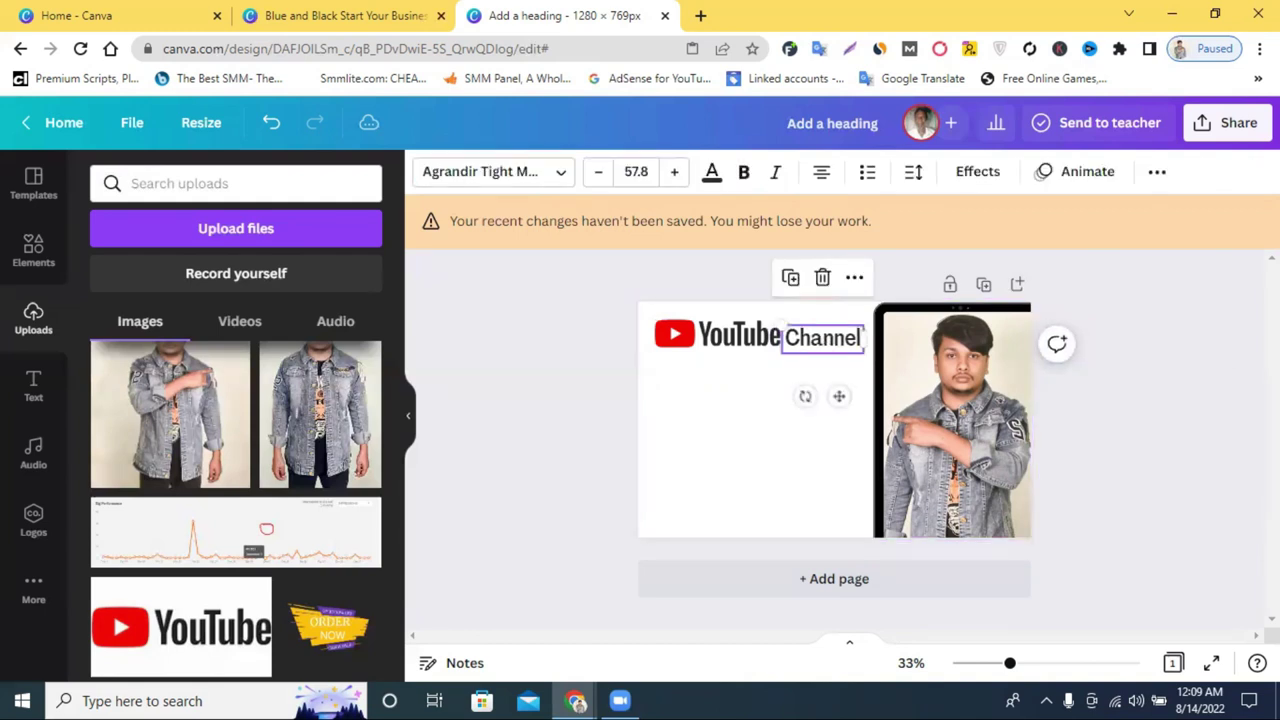
pyautogui.click(1113, 385)
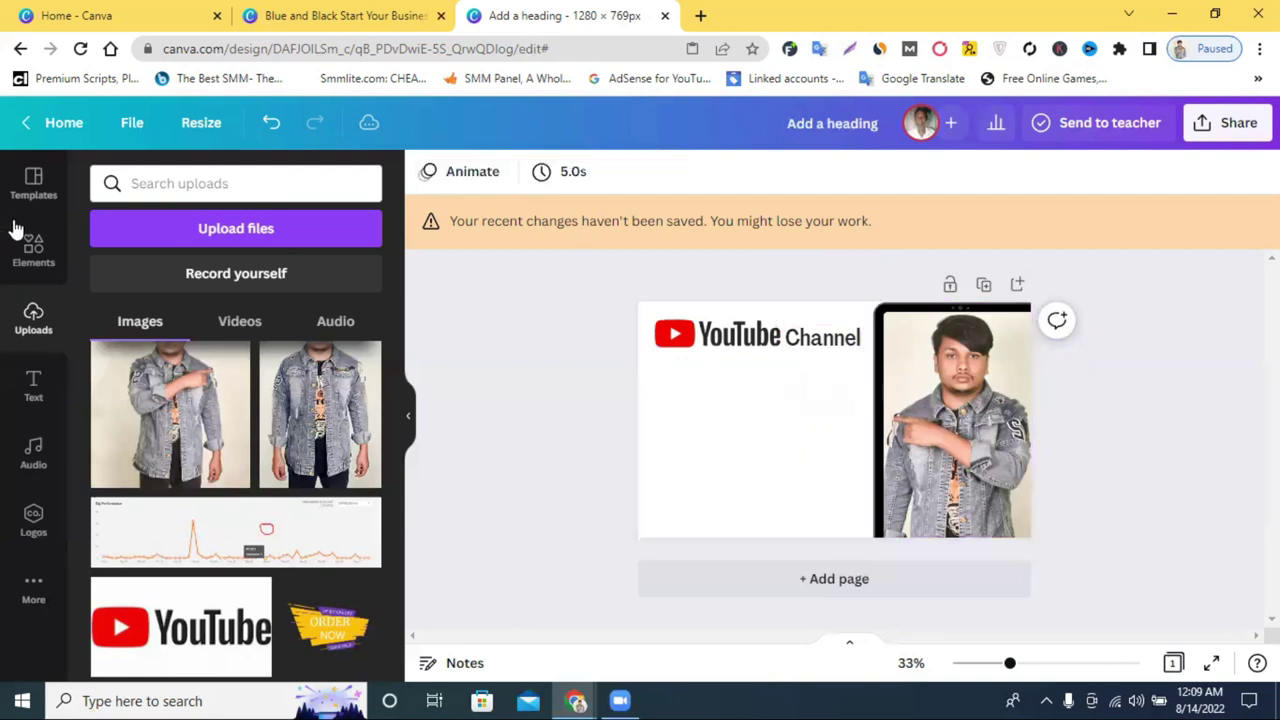
# Remove the man's photo from the tablet frame, leaving the frame in place
pyautogui.click(30, 250)
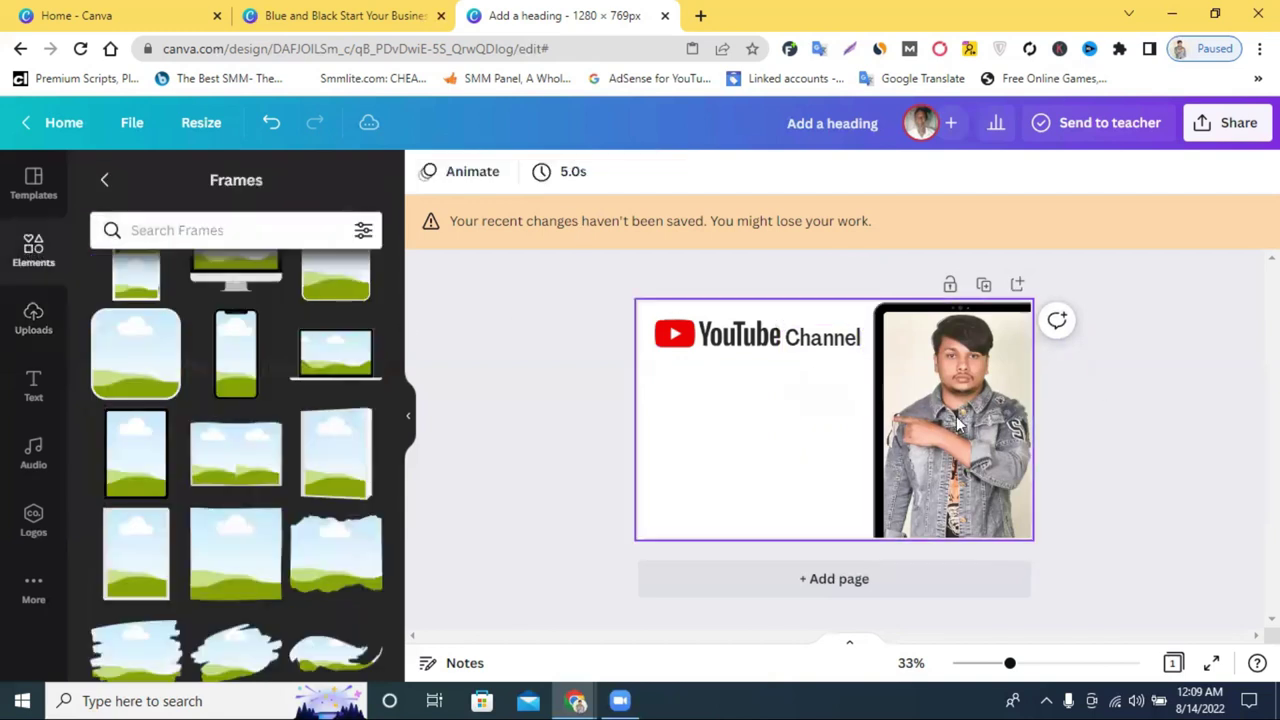
pyautogui.click(945, 403)
pyautogui.doubleClick(945, 403)
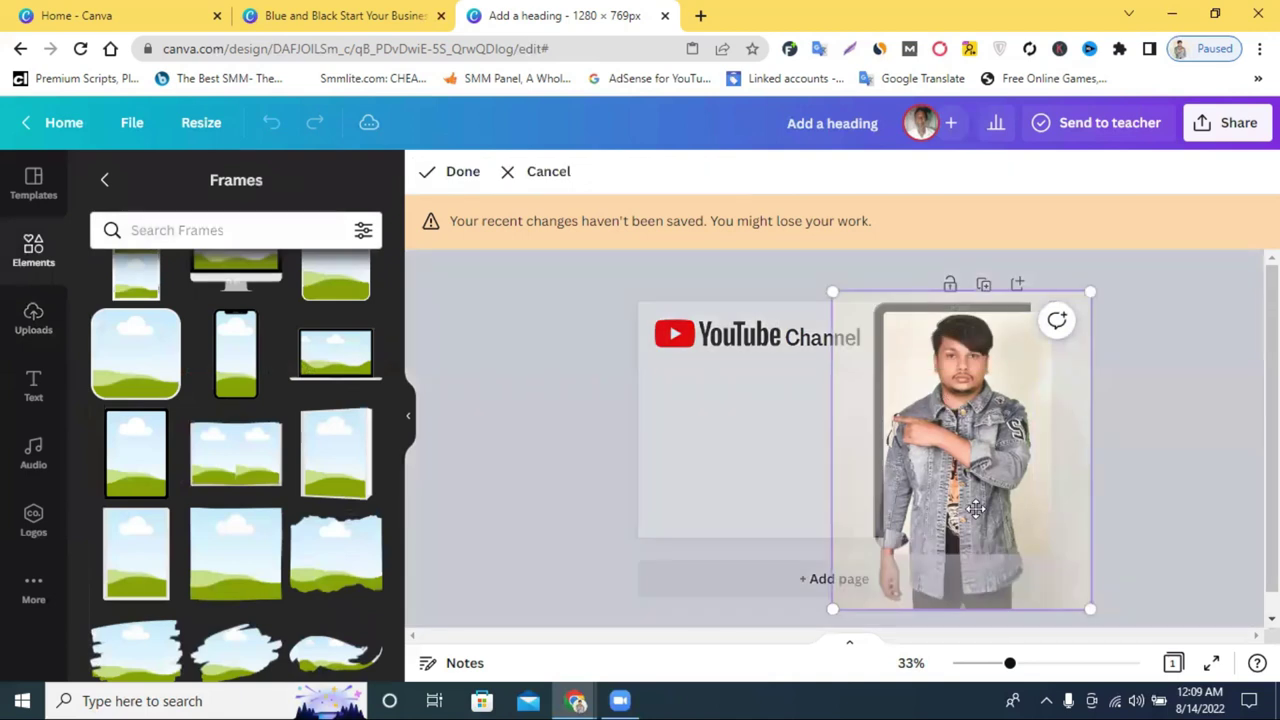
pyautogui.press('Delete')
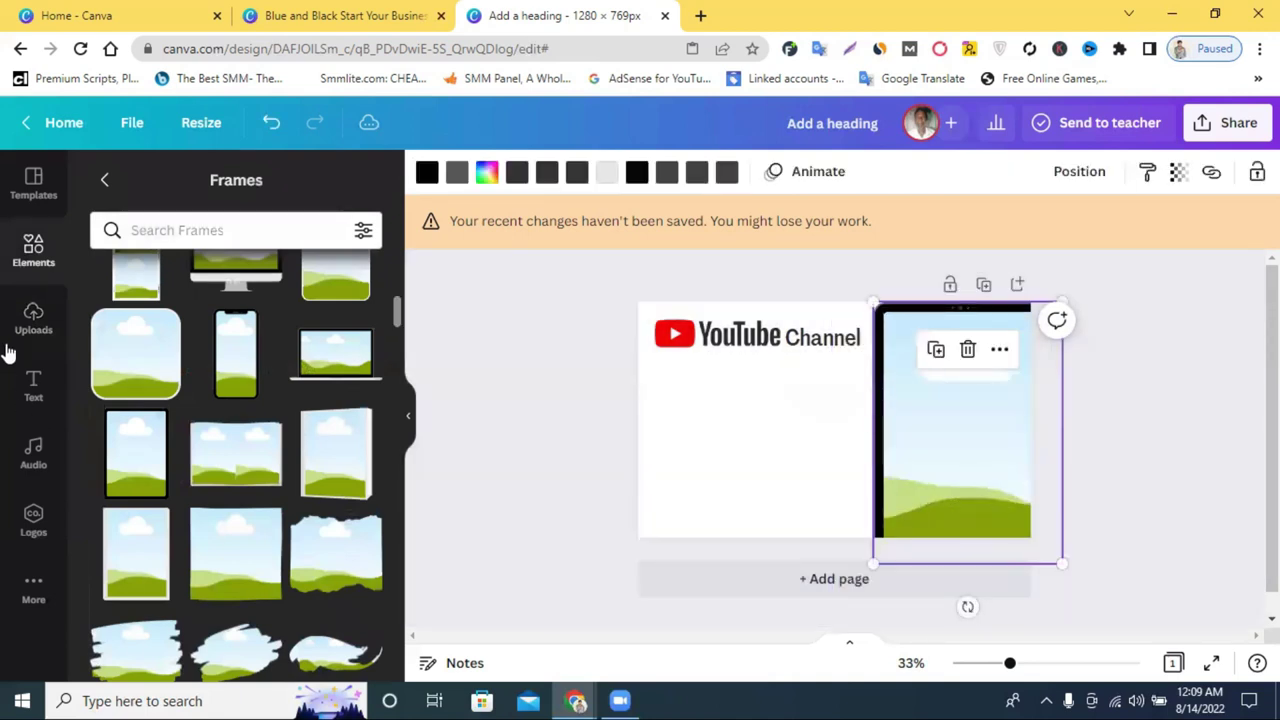
# Fill the tablet frame with the uploaded photo of the woman in the red scarf
pyautogui.click(33, 318)
pyautogui.scroll(-8, 295, 433)
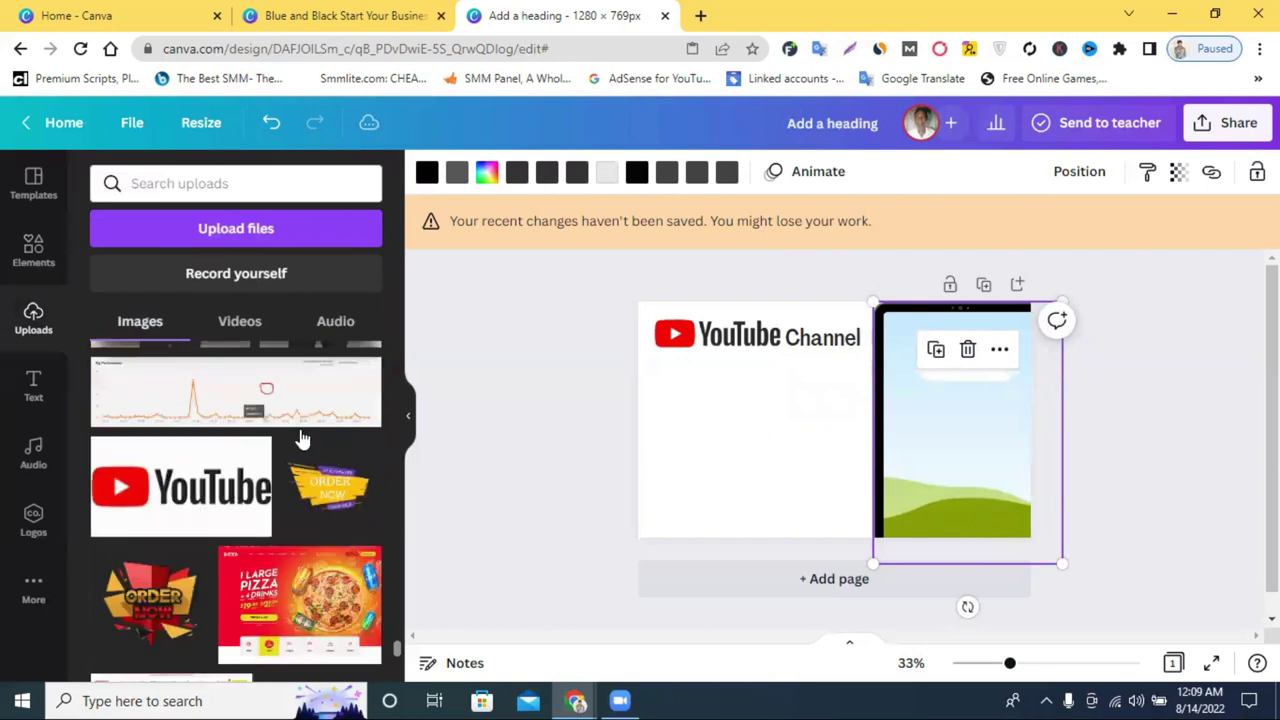
pyautogui.scroll(3, 302, 438)
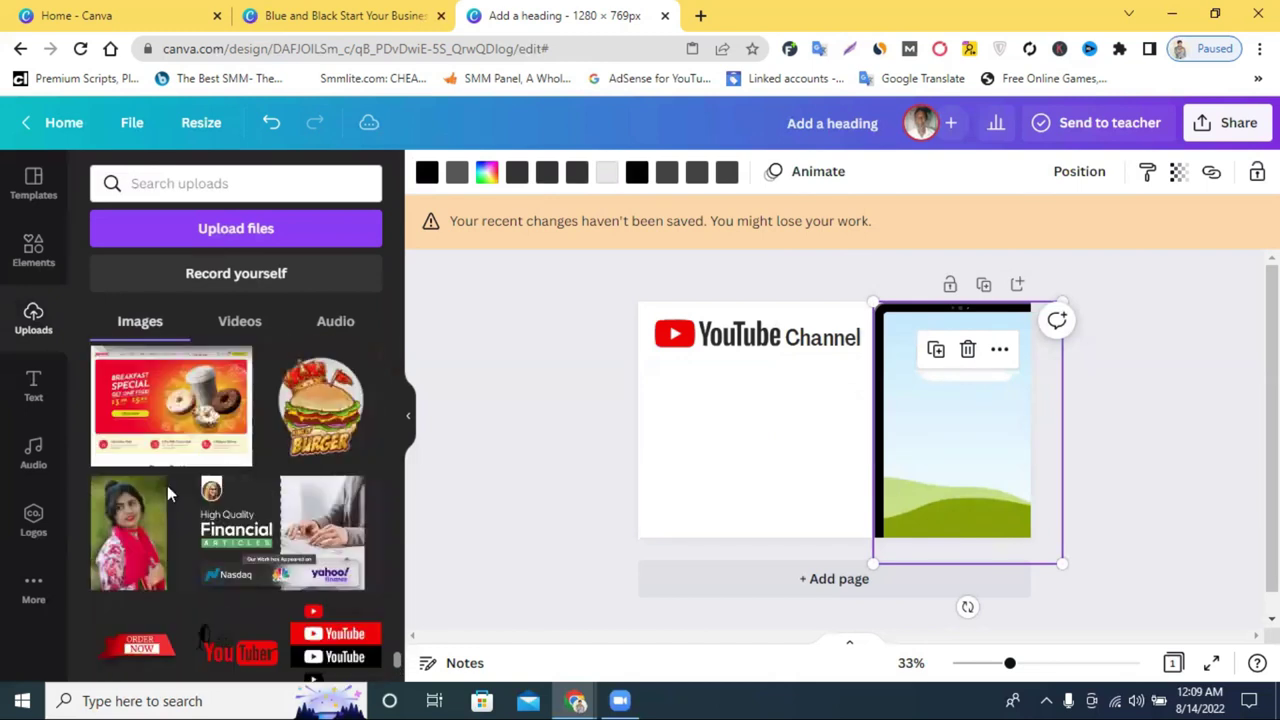
pyautogui.scroll(-3, 167, 485)
pyautogui.scroll(3, 228, 478)
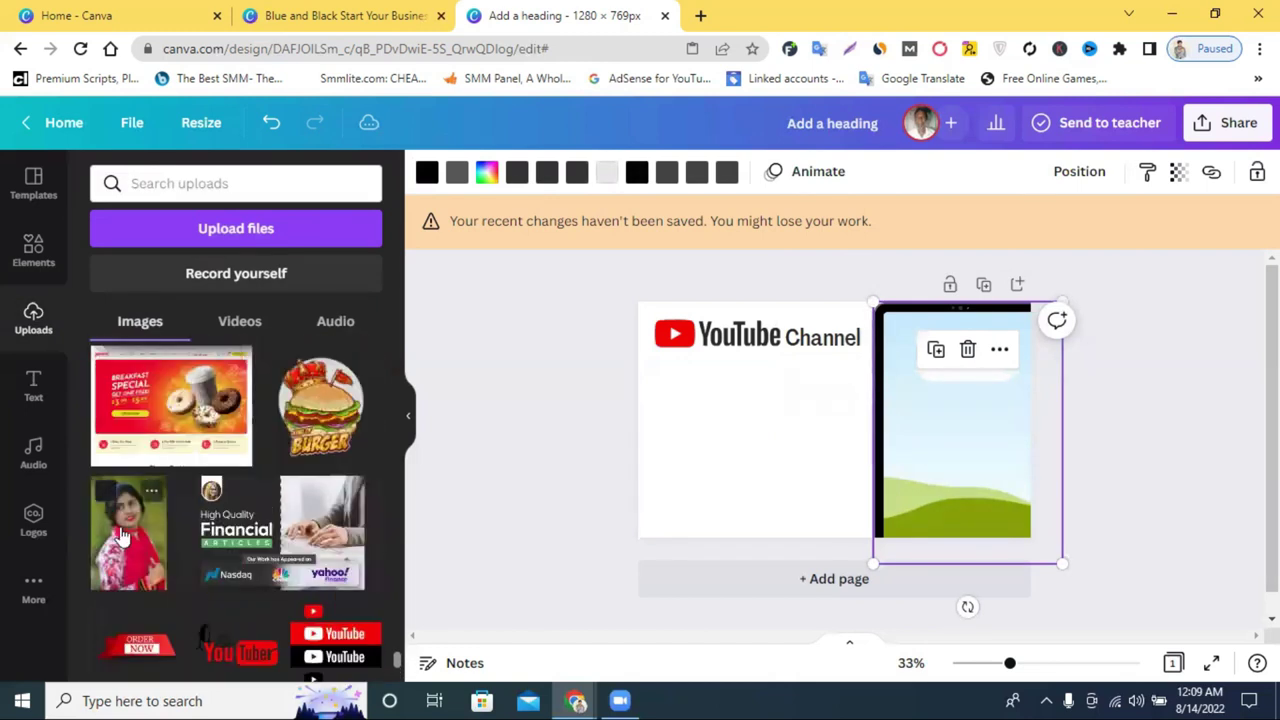
pyautogui.click(122, 535)
pyautogui.moveTo(812, 455); pyautogui.dragTo(945, 450)
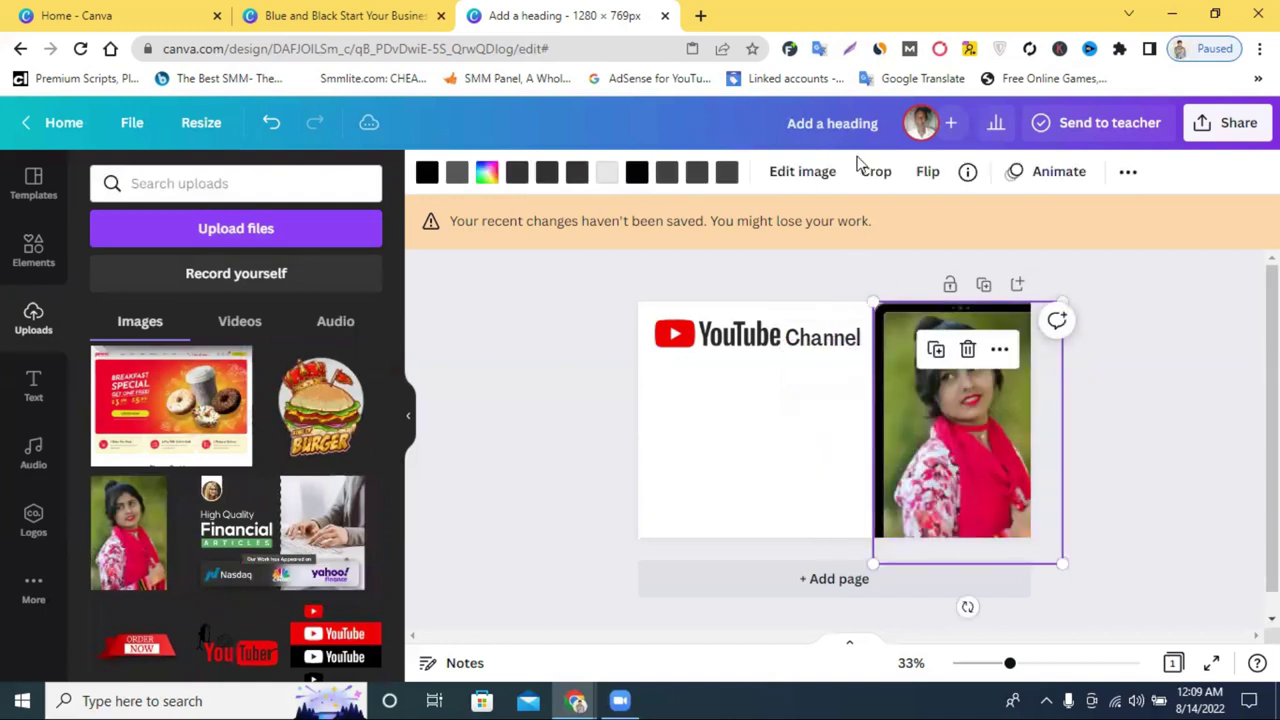
# Flip the woman's photo in the tablet frame horizontally
pyautogui.click(927, 171)
pyautogui.click(925, 221)
pyautogui.click(1116, 376)
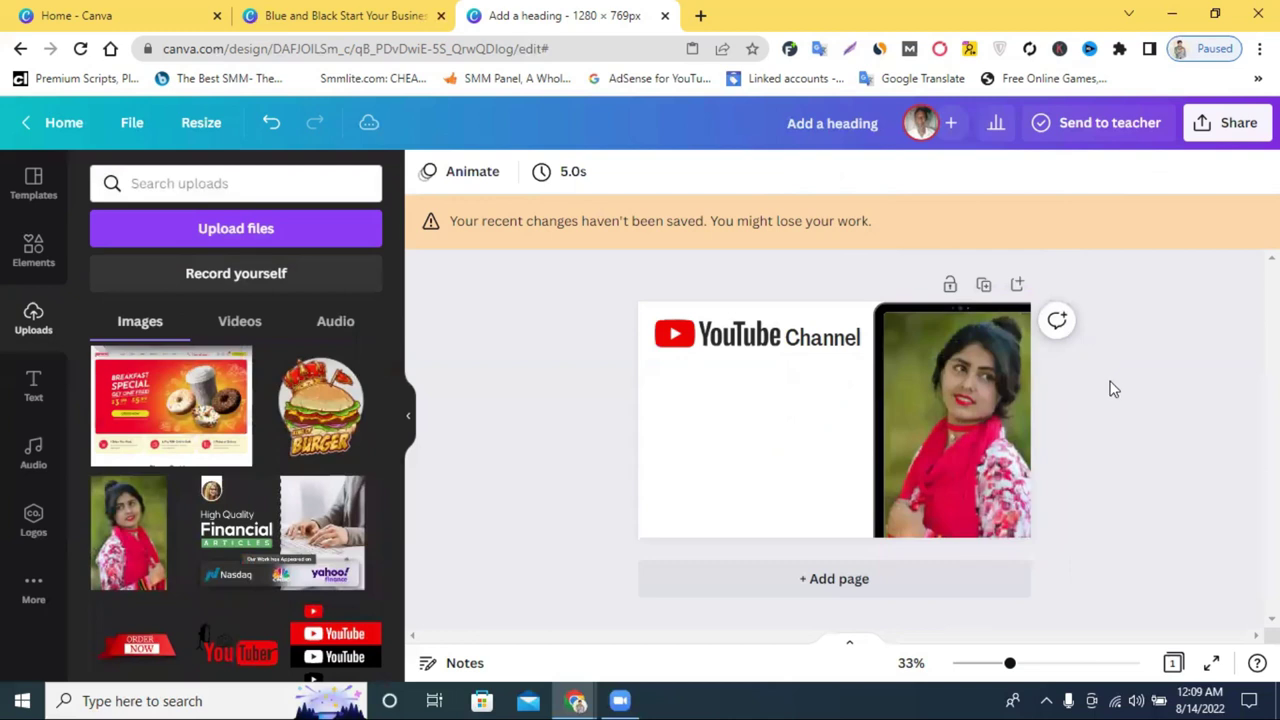
# Add a black rectangle as a horizontal band beneath the YouTube Channel heading, from the page edge to the tablet frame
pyautogui.click(33, 250)
pyautogui.click(104, 179)
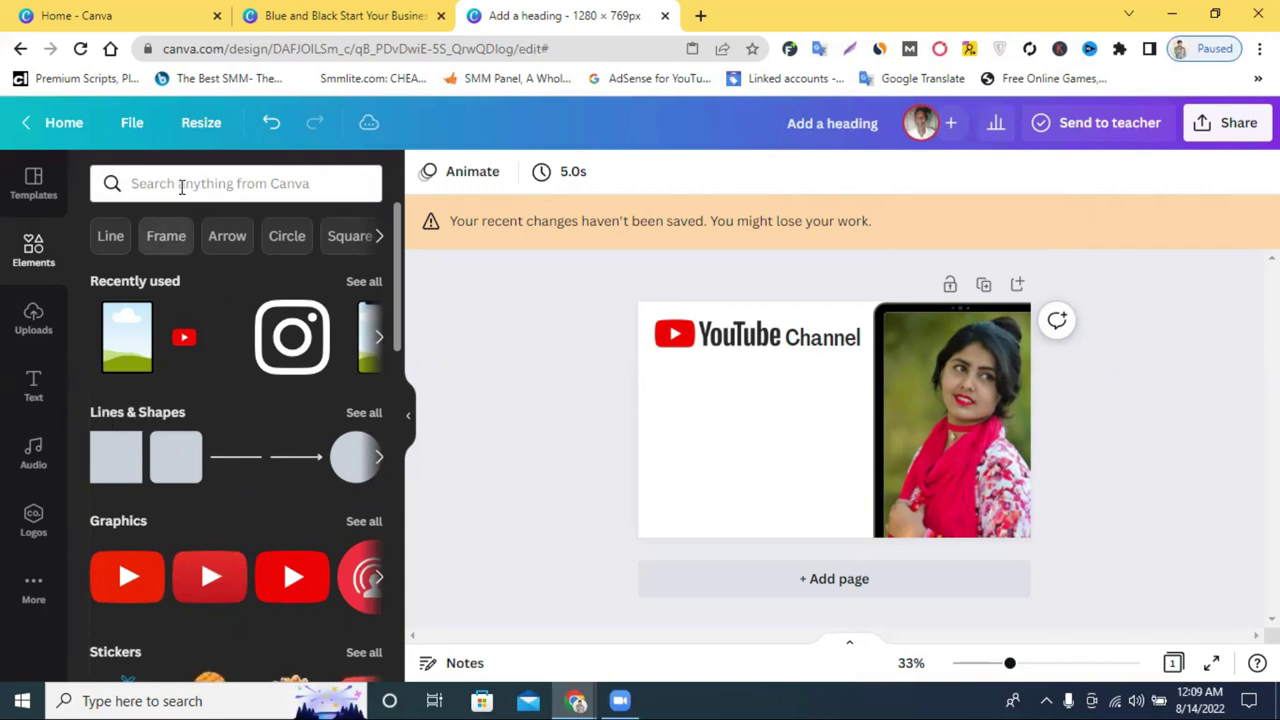
pyautogui.click(118, 465)
pyautogui.moveTo(826, 422); pyautogui.dragTo(889, 384)
pyautogui.click(538, 173)
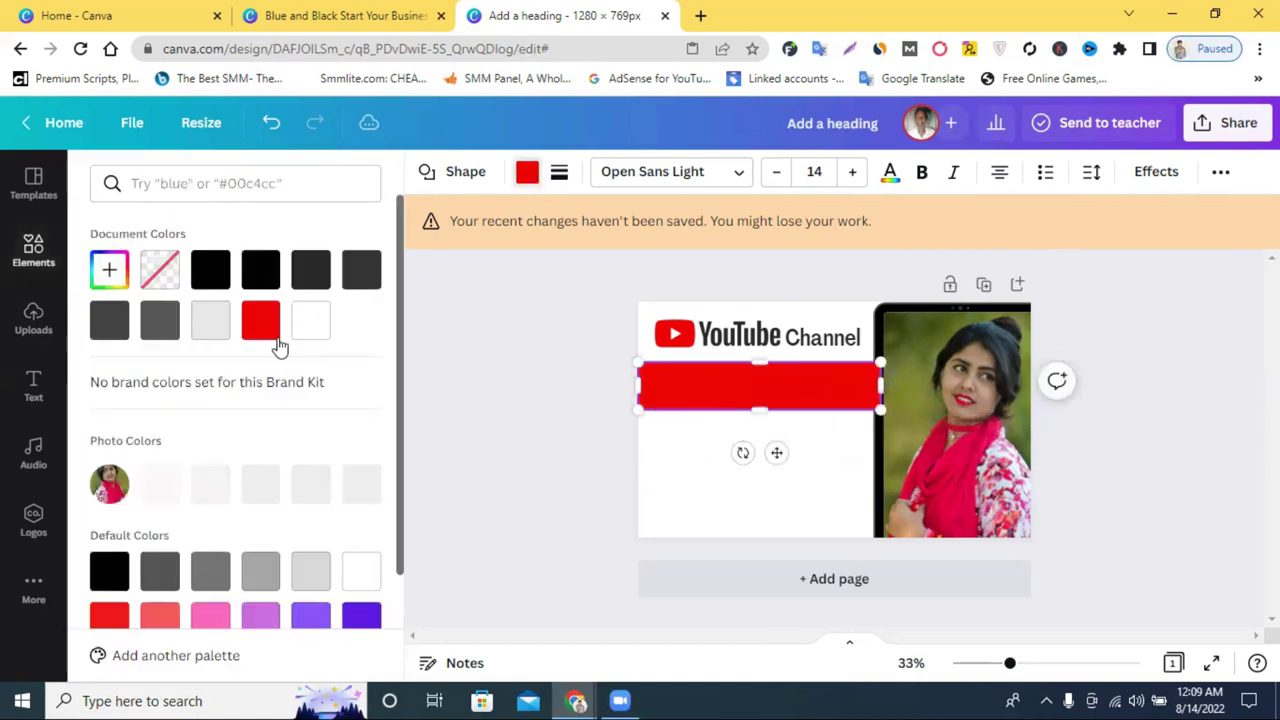
pyautogui.click(260, 270)
pyautogui.click(1160, 410)
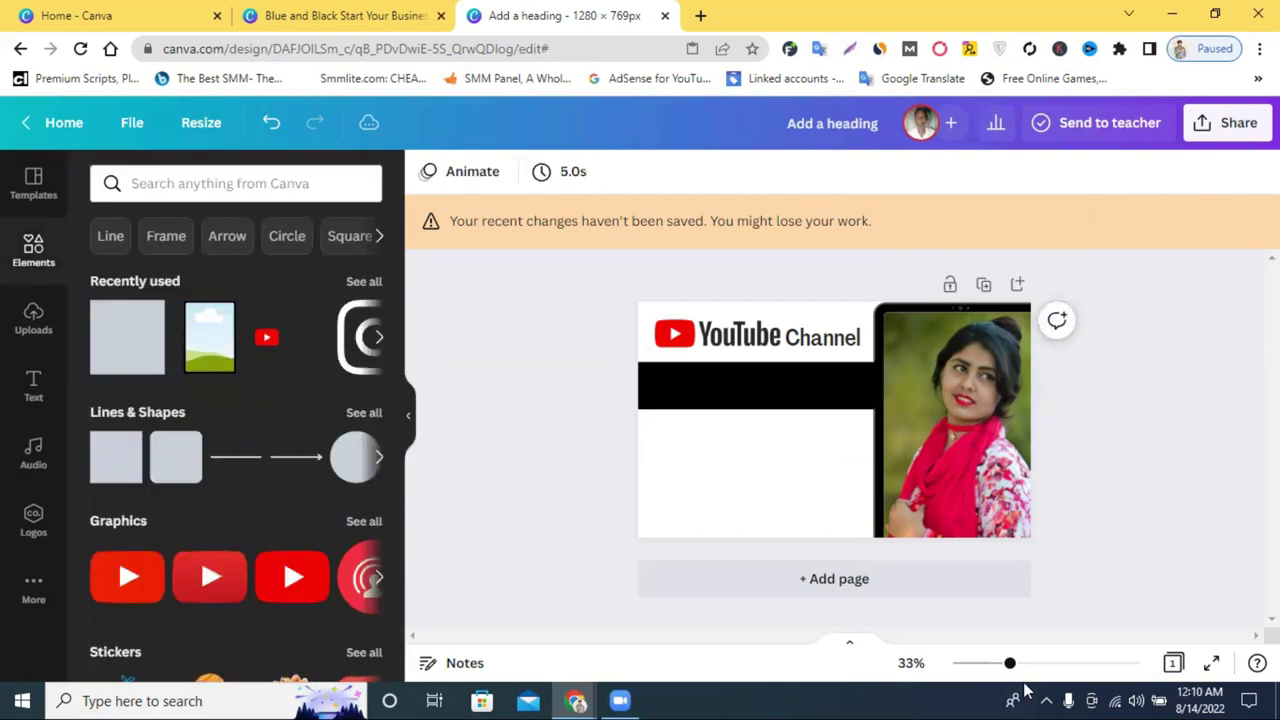
# Set the word "Channel" in the Aileron Heavy font and widen its text box to fit on one line
pyautogui.moveTo(1010, 663); pyautogui.dragTo(1023, 663)
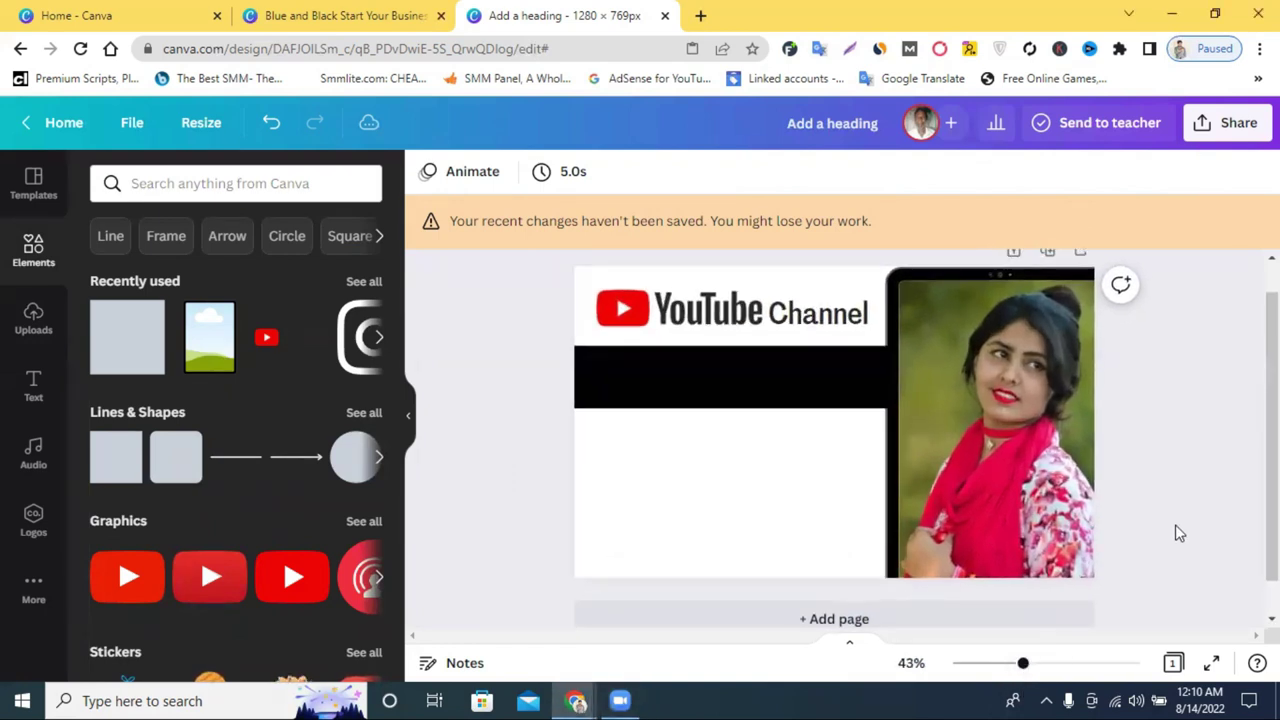
pyautogui.click(818, 313)
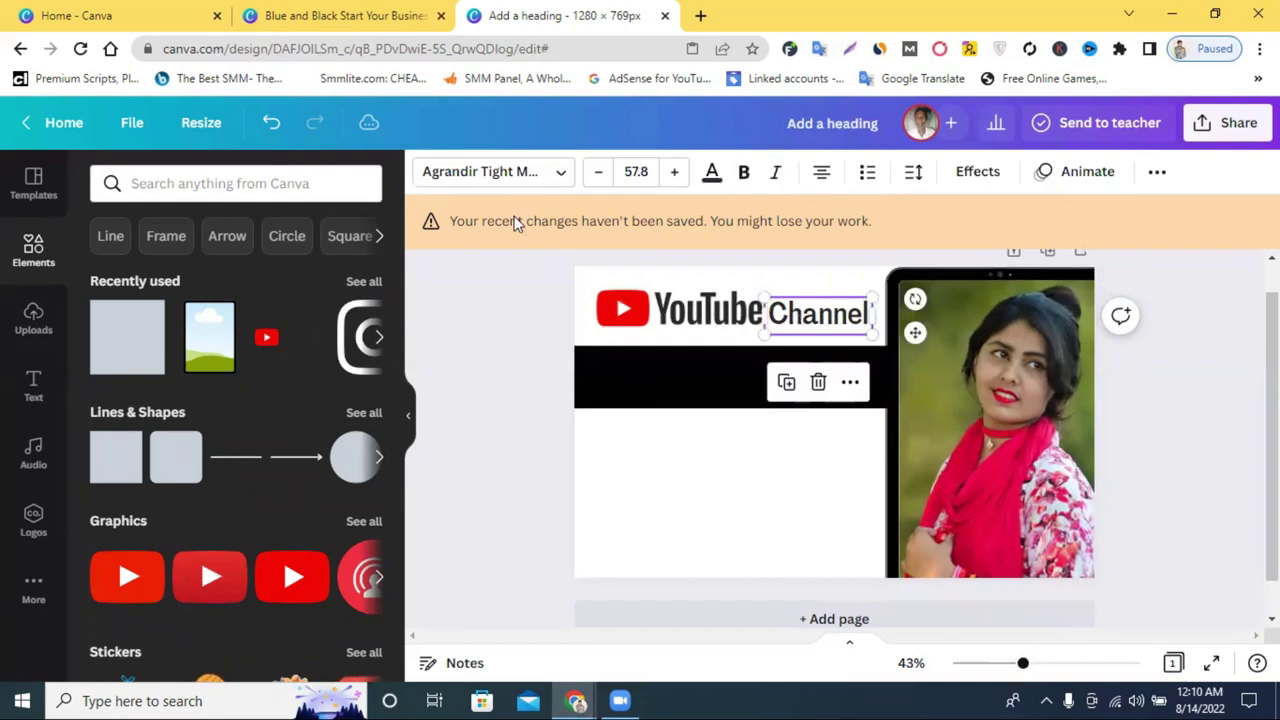
pyautogui.click(491, 190)
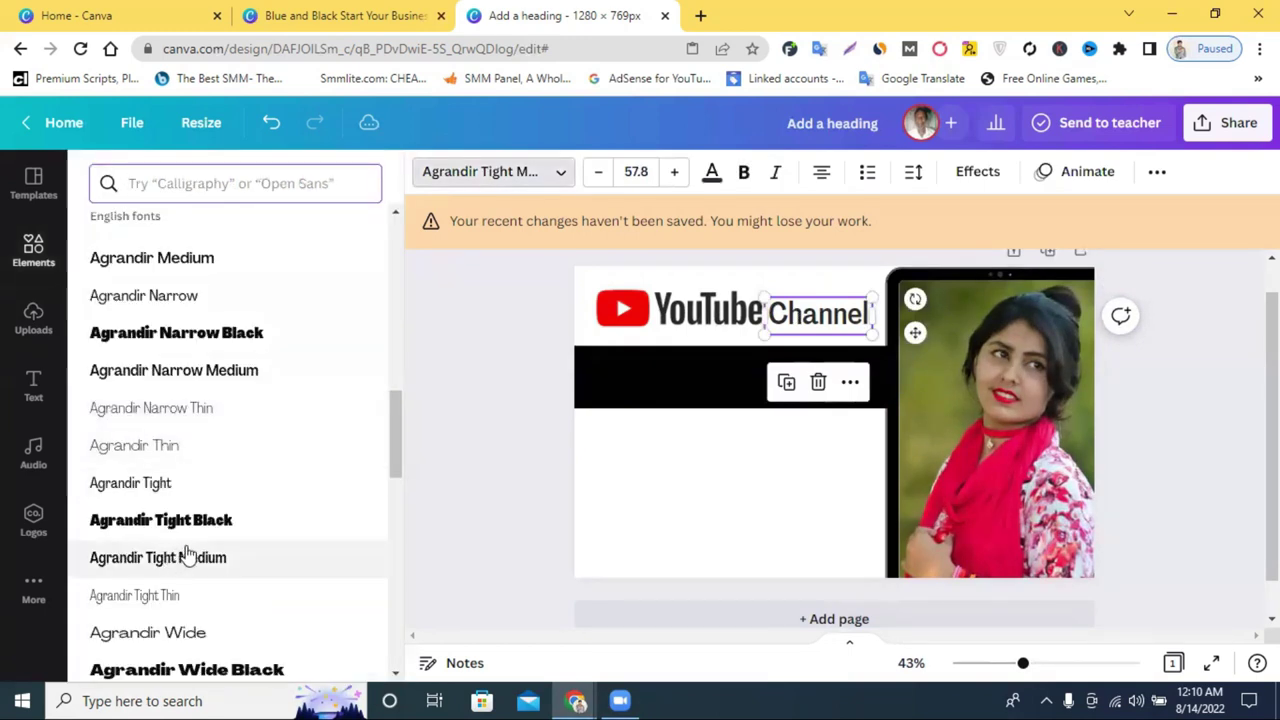
pyautogui.scroll(-2, 188, 553)
pyautogui.scroll(-3, 188, 553)
pyautogui.click(157, 539)
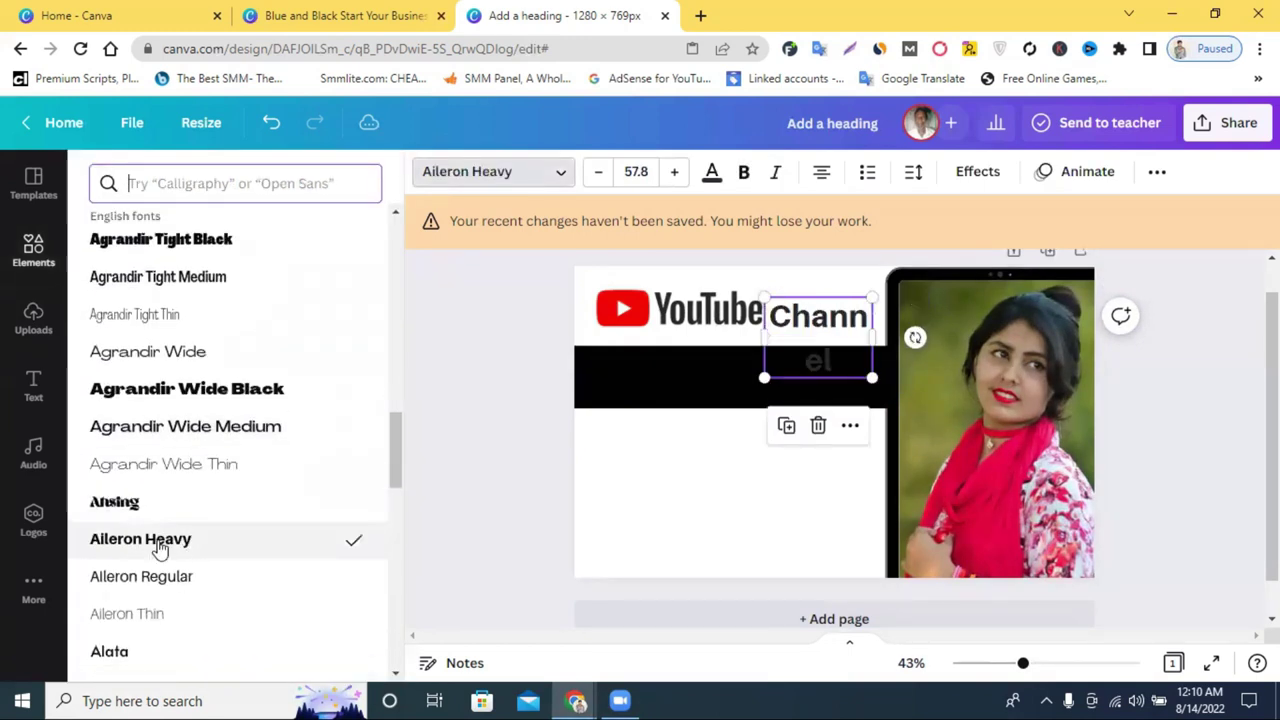
pyautogui.moveTo(763, 337); pyautogui.dragTo(722, 320)
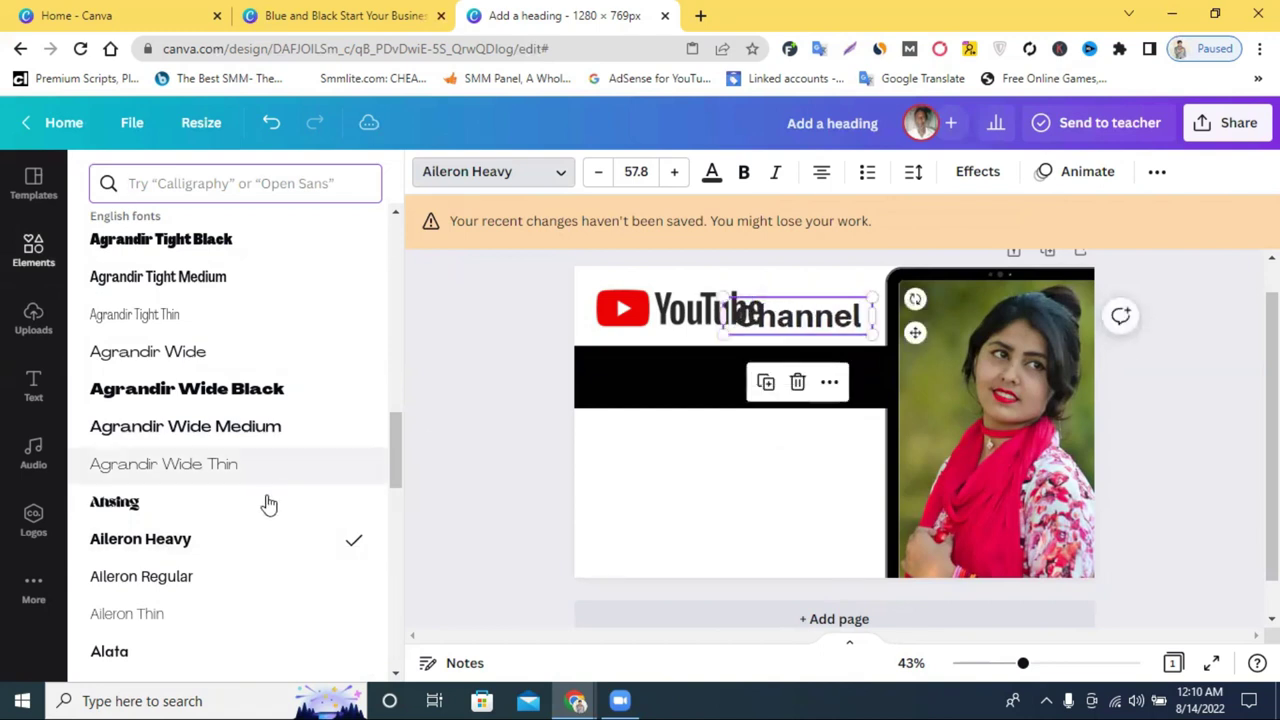
# Try the Alatsi font on the word "Channel" and shift the text toward the tablet frame
pyautogui.scroll(-2, 220, 540)
pyautogui.click(147, 575)
pyautogui.click(140, 597)
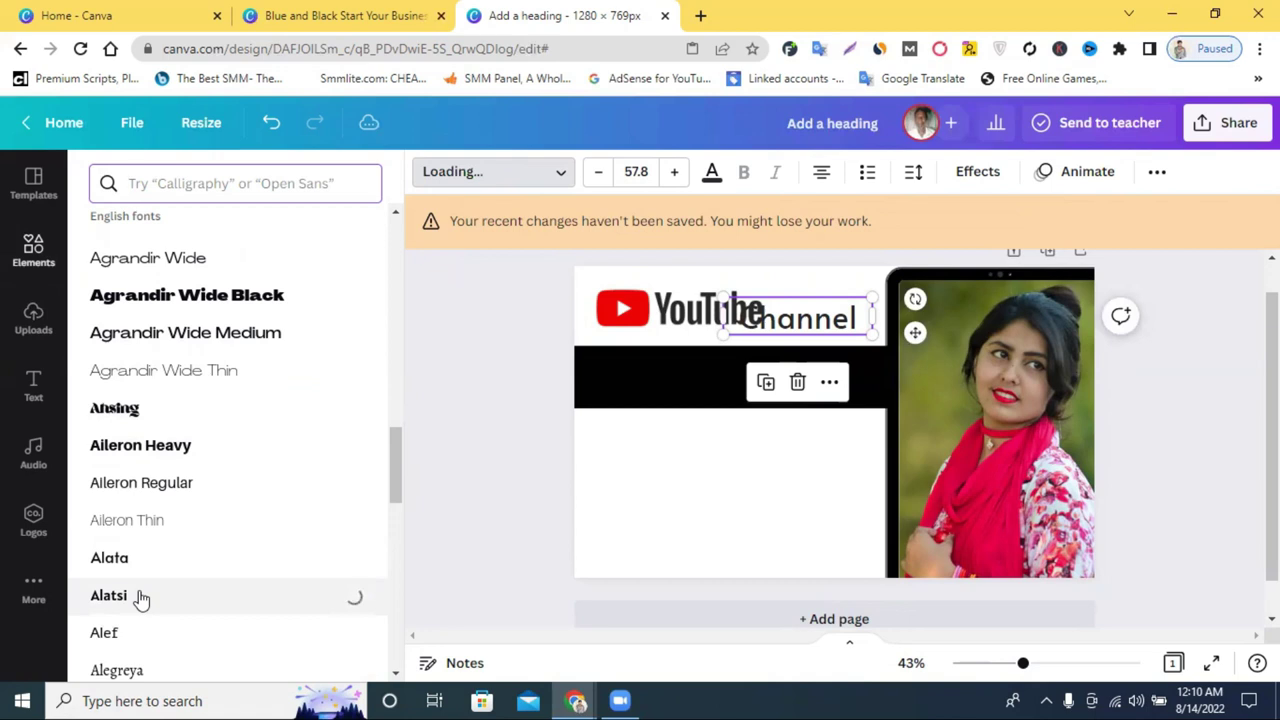
pyautogui.moveTo(809, 320); pyautogui.dragTo(831, 307)
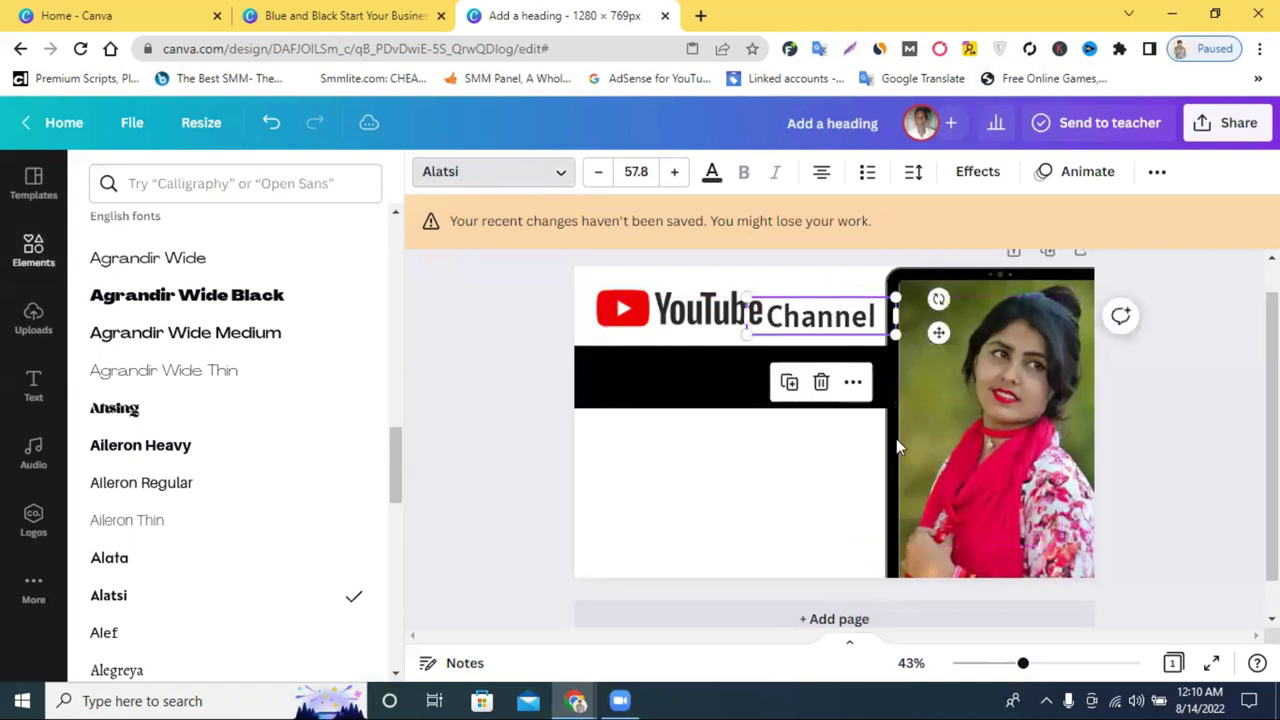
# Change the font of "Channel" to Aileron Heavy and move the word slightly further from the YouTube logo
pyautogui.scroll(-3, 244, 496)
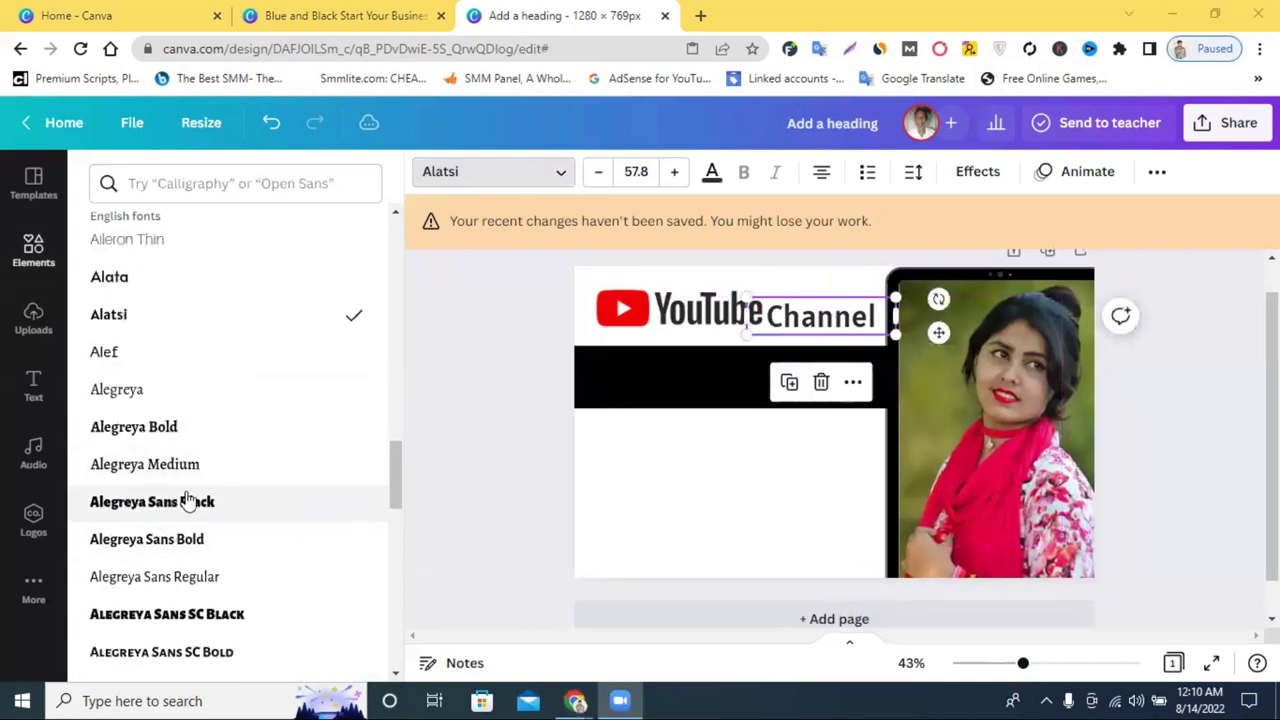
pyautogui.scroll(10, 186, 500)
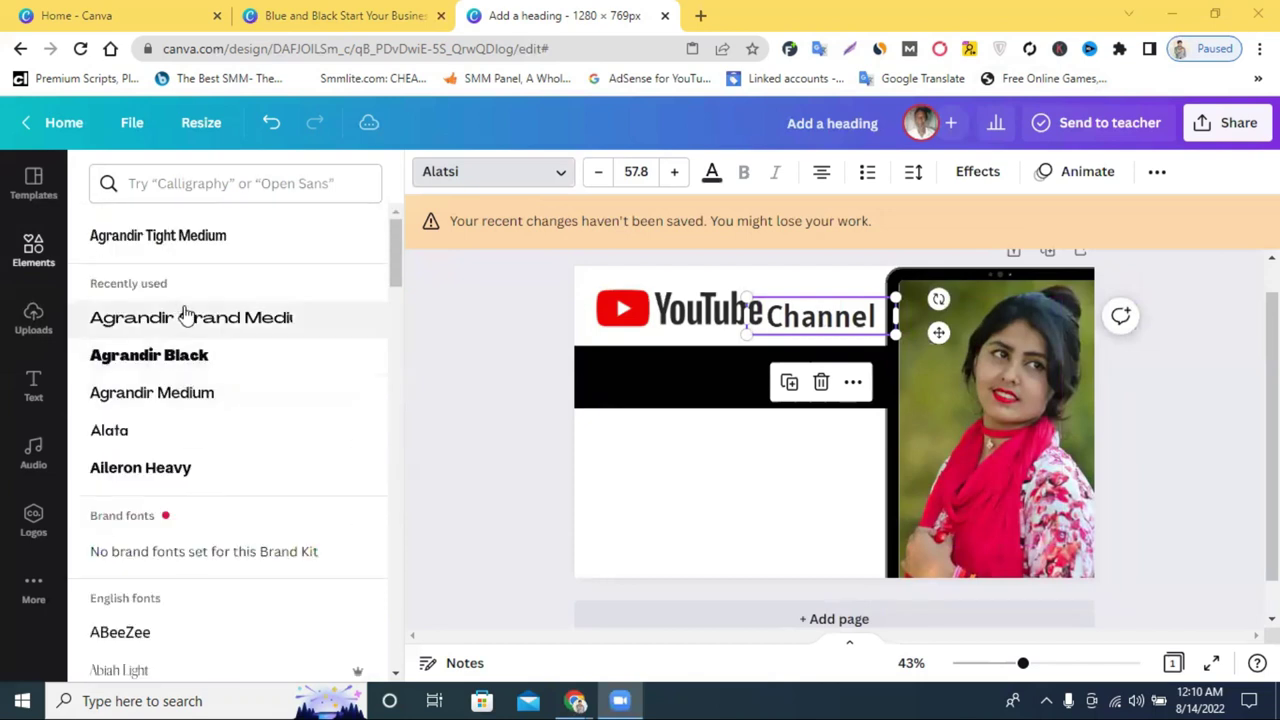
pyautogui.click(170, 476)
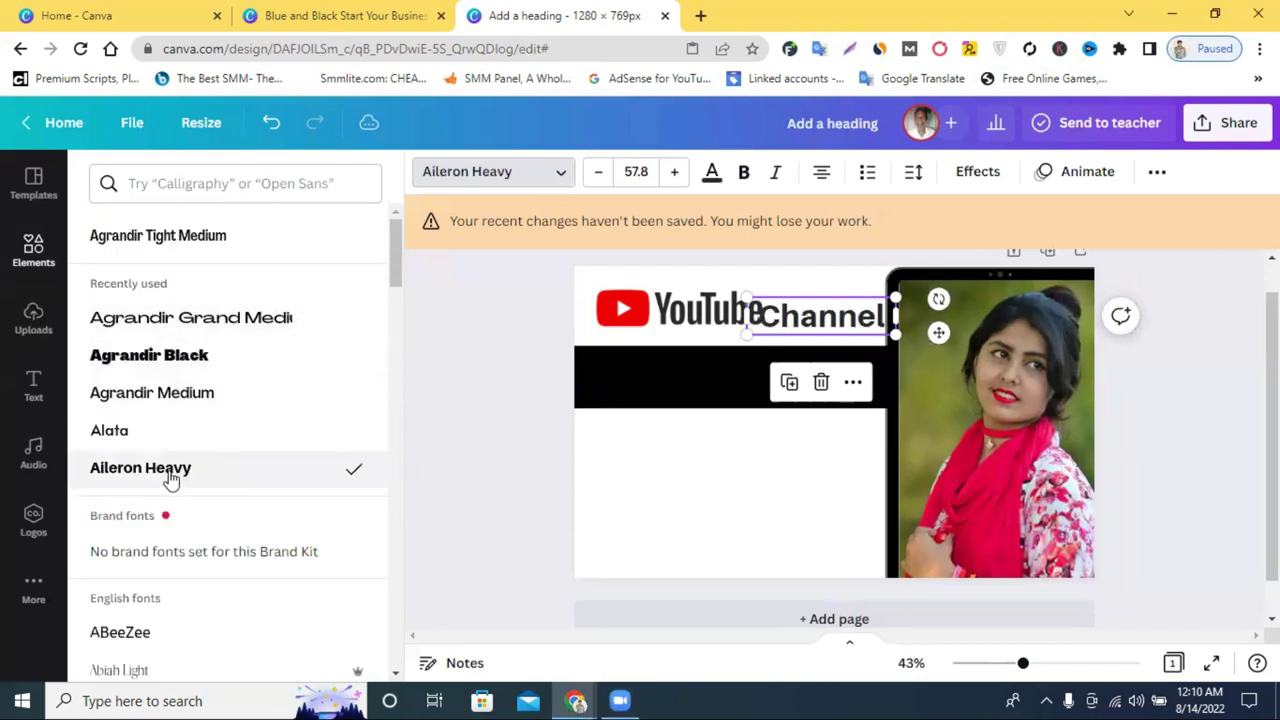
pyautogui.moveTo(835, 330); pyautogui.dragTo(847, 330)
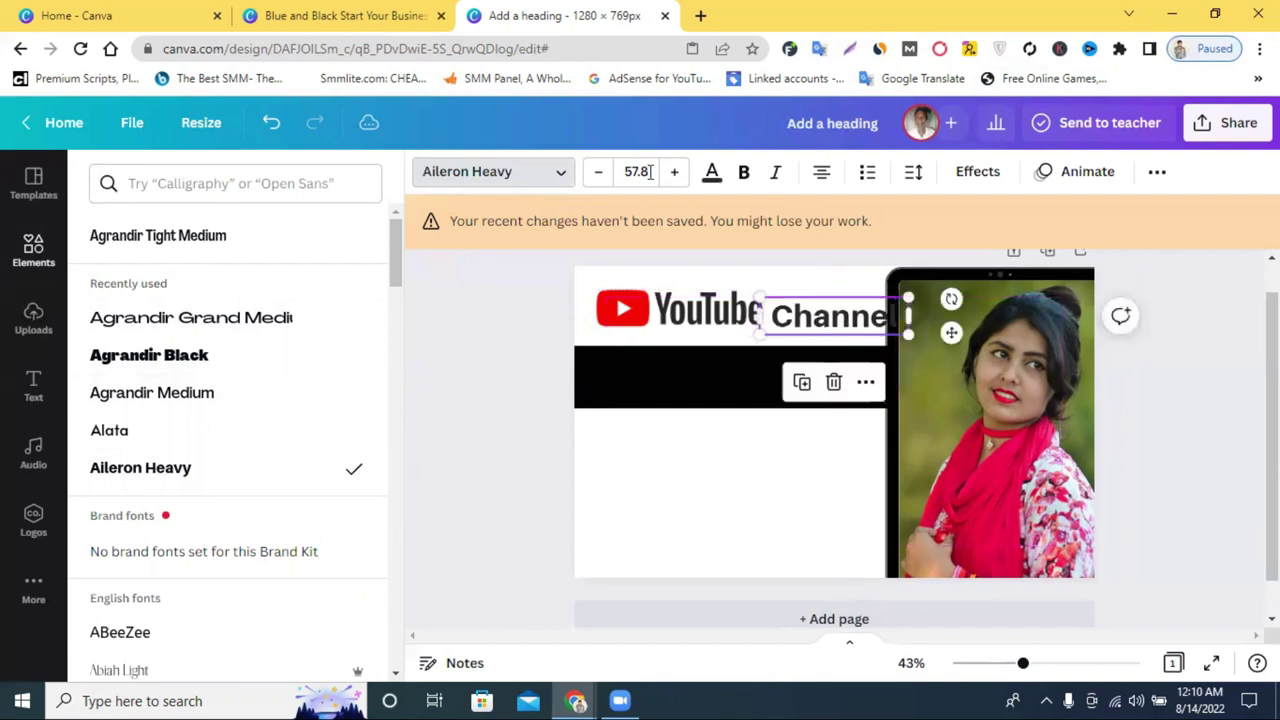
# Tighten the letter spacing of "Channel" slightly and fit the word between the YouTube logo and the tablet frame
pyautogui.click(913, 174)
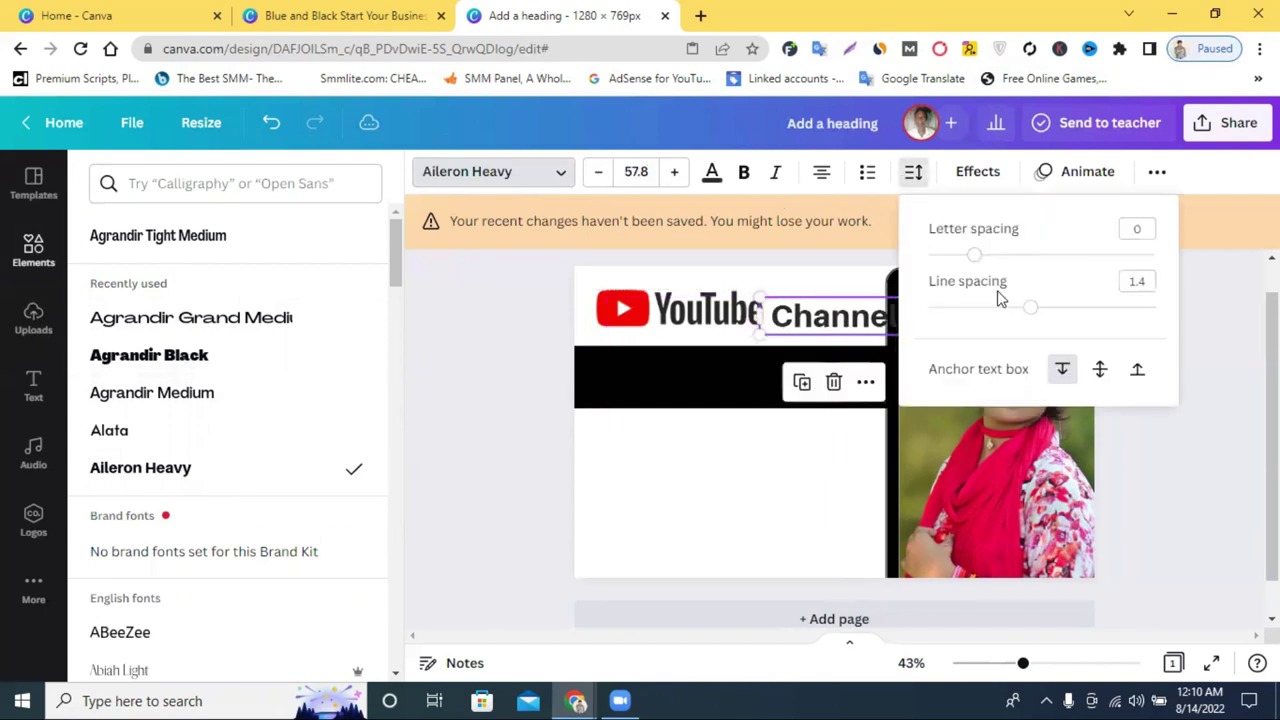
pyautogui.moveTo(972, 258); pyautogui.dragTo(963, 256)
pyautogui.click(995, 403)
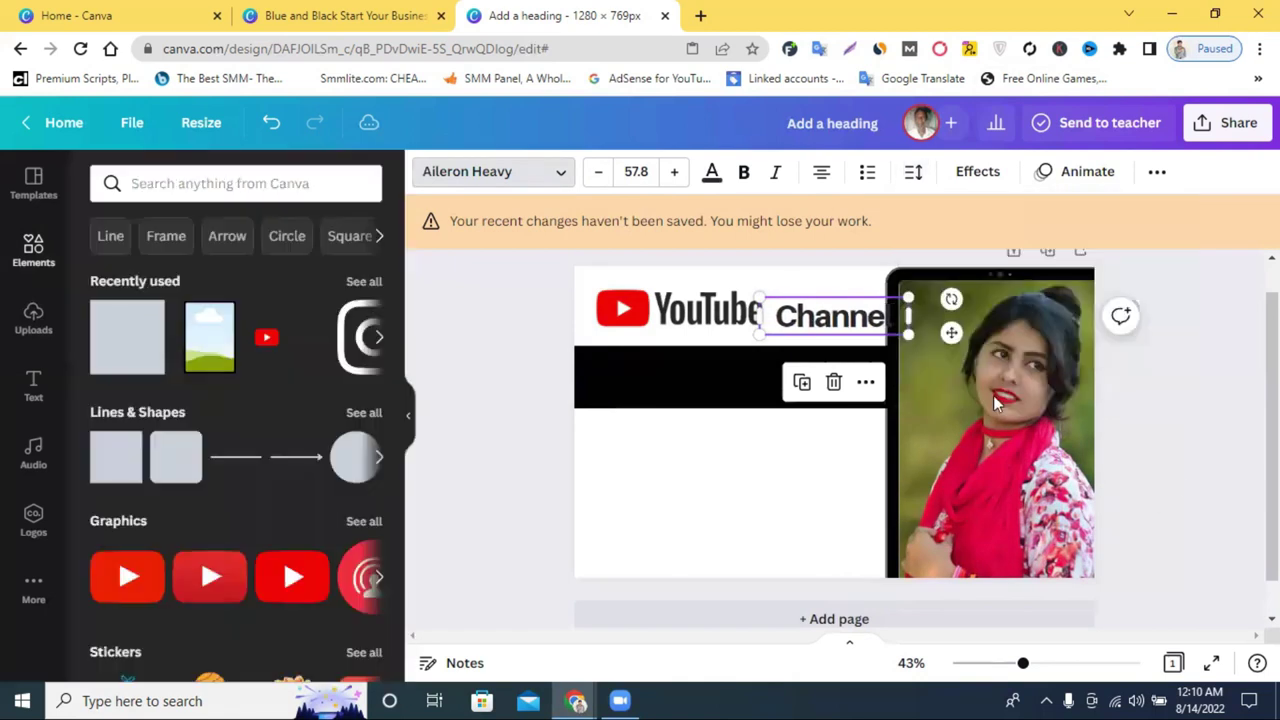
pyautogui.moveTo(808, 330)
pyautogui.mouseDown()
pyautogui.moveTo(783, 318)
pyautogui.moveTo(797, 328)
pyautogui.mouseUp()
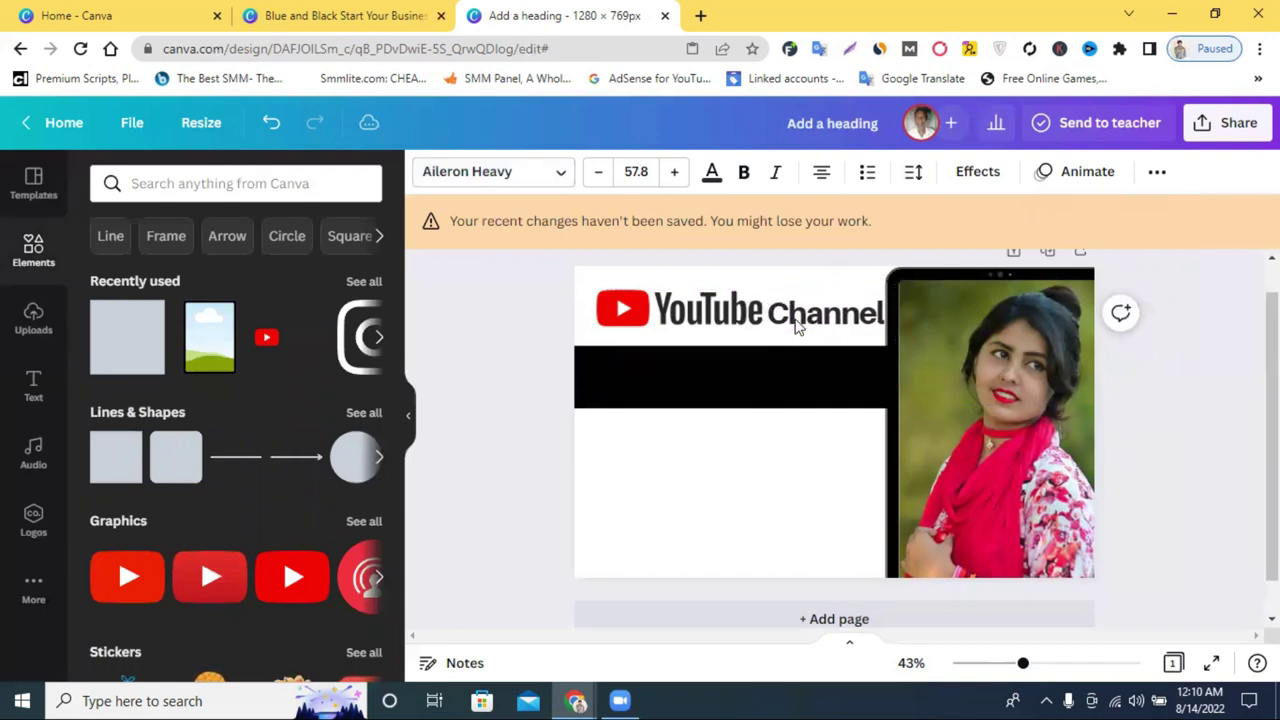
pyautogui.click(797, 328)
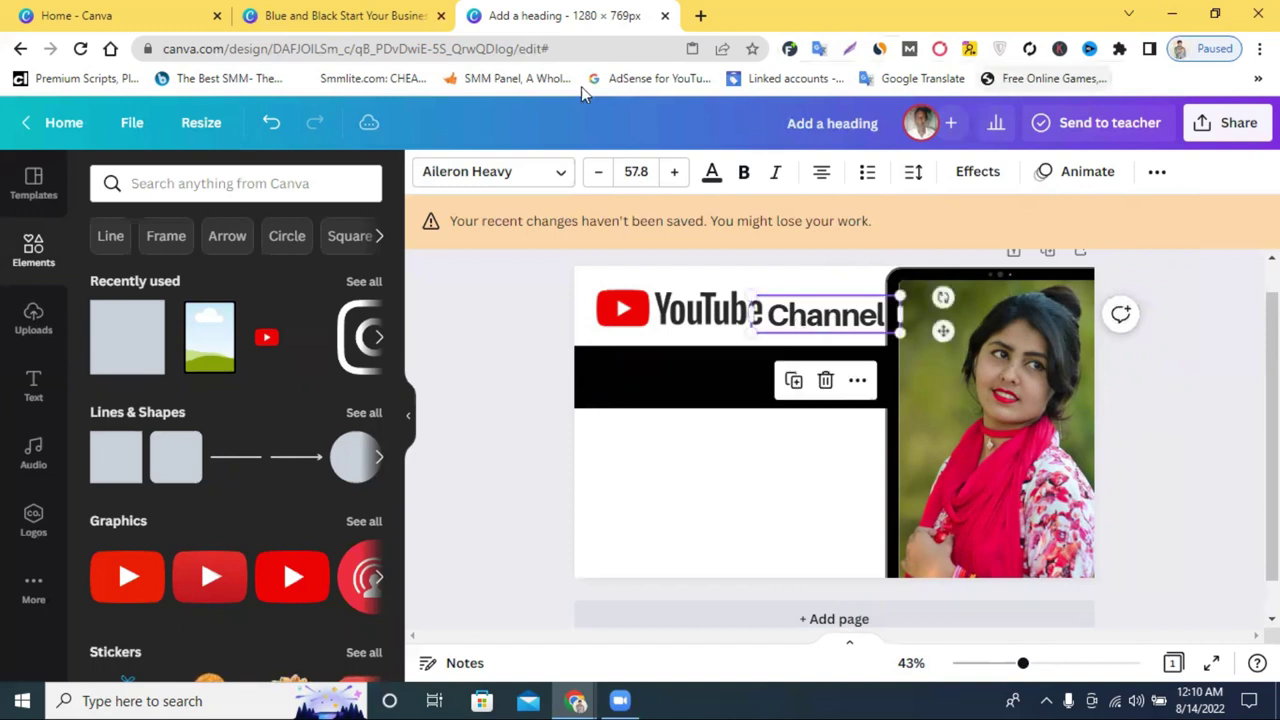
pyautogui.click(491, 171)
pyautogui.scroll(-5, 160, 550)
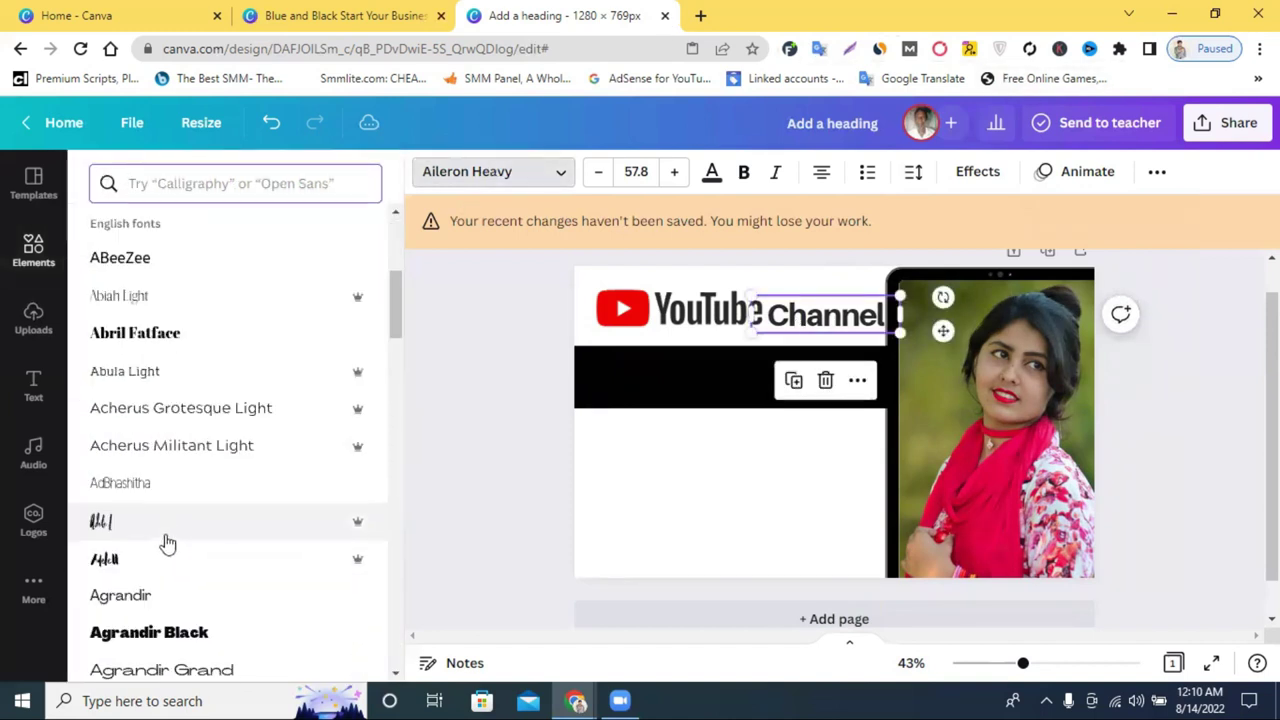
pyautogui.scroll(-2, 172, 525)
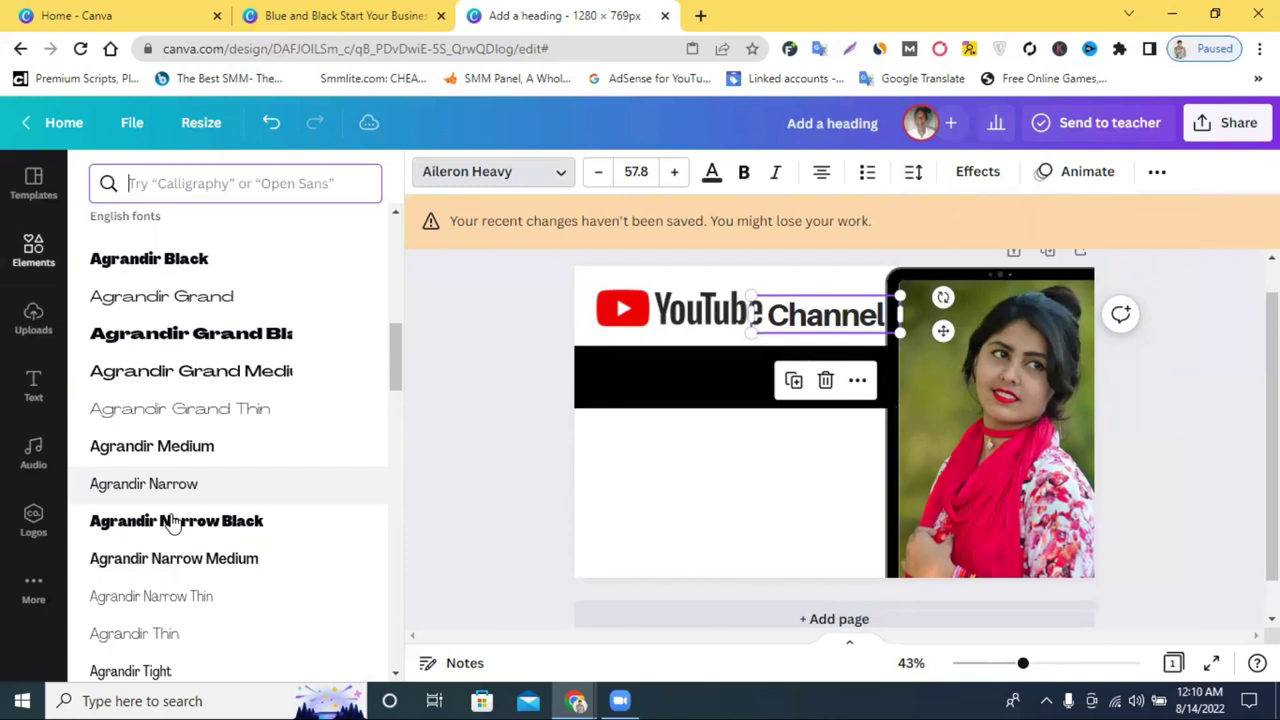
pyautogui.scroll(-3, 177, 520)
pyautogui.scroll(-1, 165, 460)
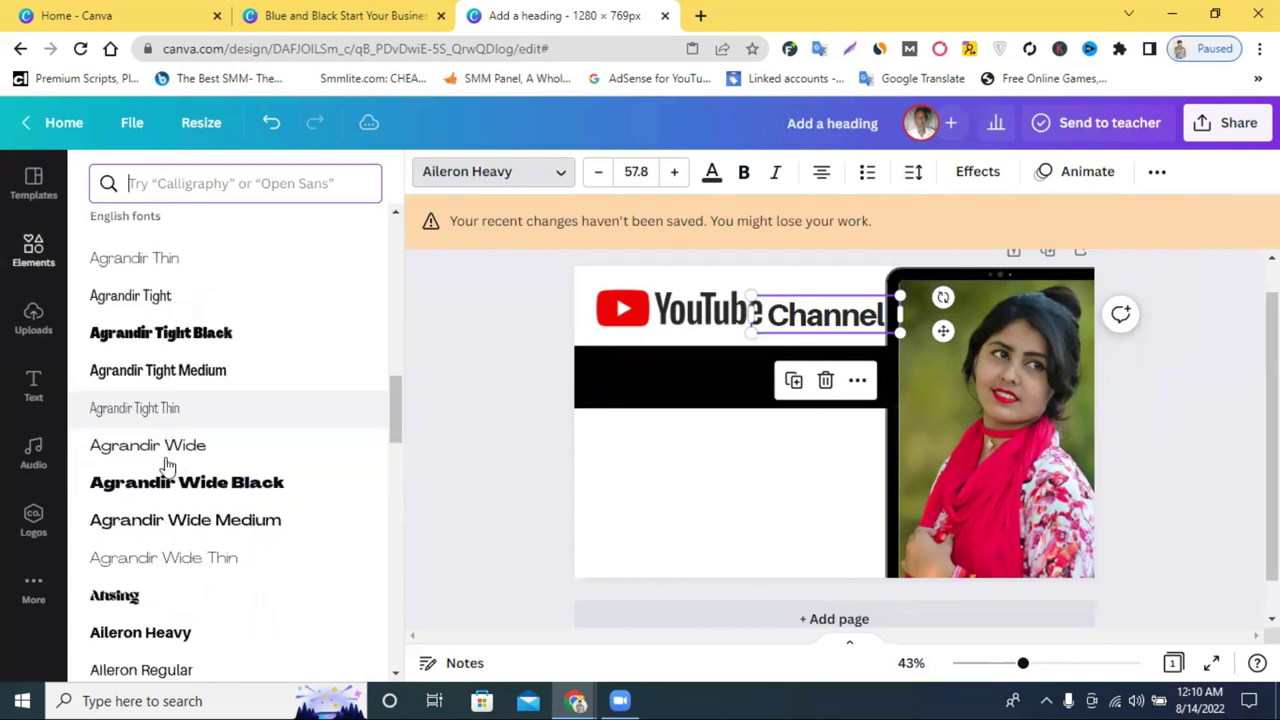
pyautogui.scroll(-2, 155, 468)
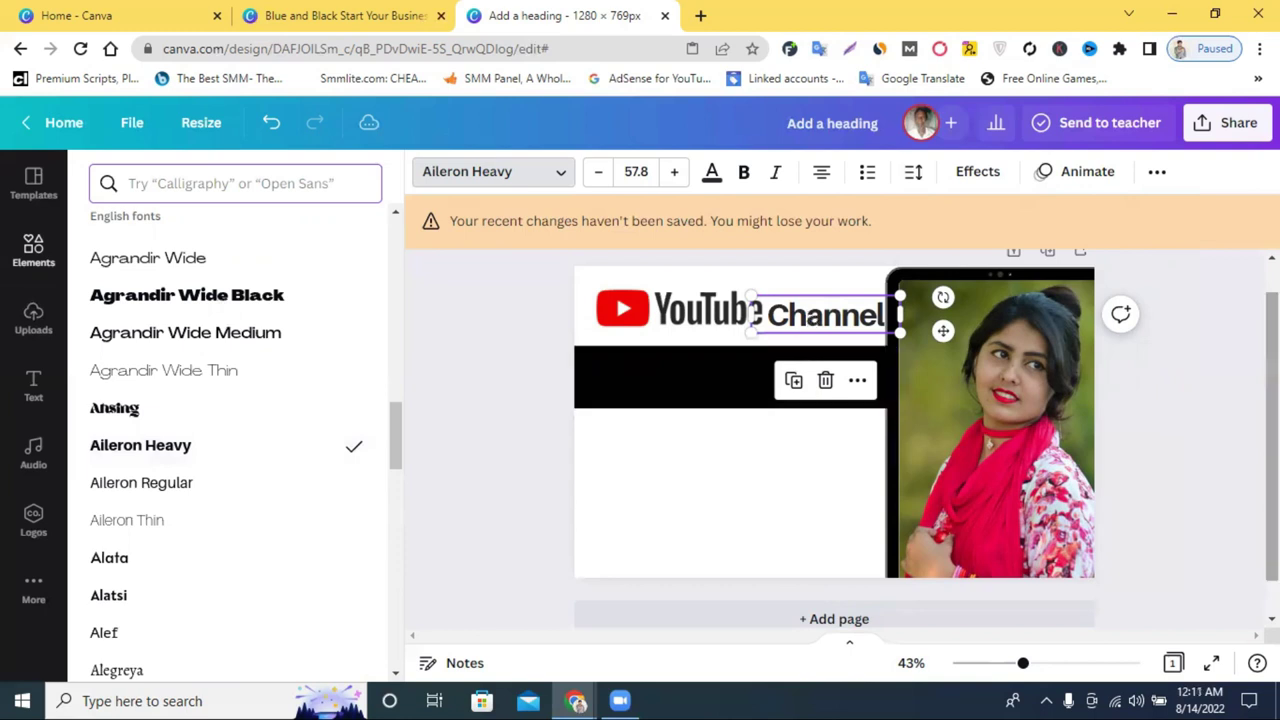
pyautogui.click(910, 392)
# Nudge the word "Channel" slightly upward beside the YouTube logo
pyautogui.click(843, 333)
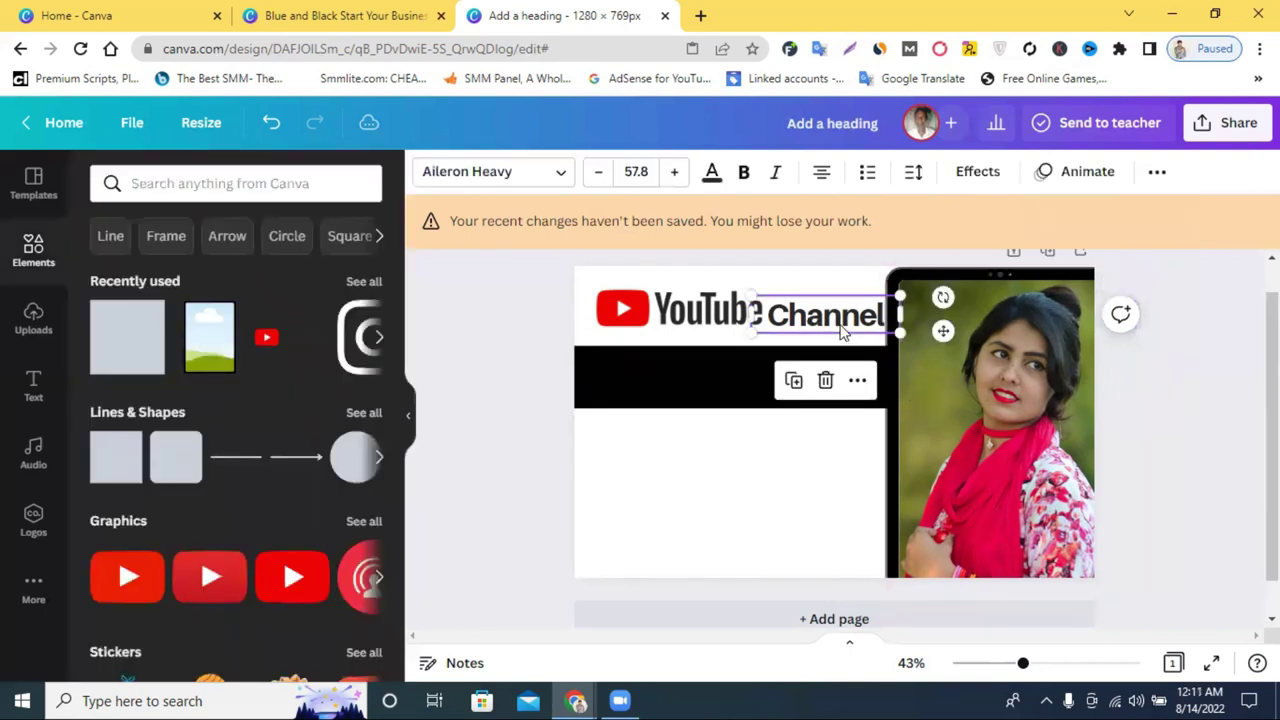
pyautogui.click(843, 333)
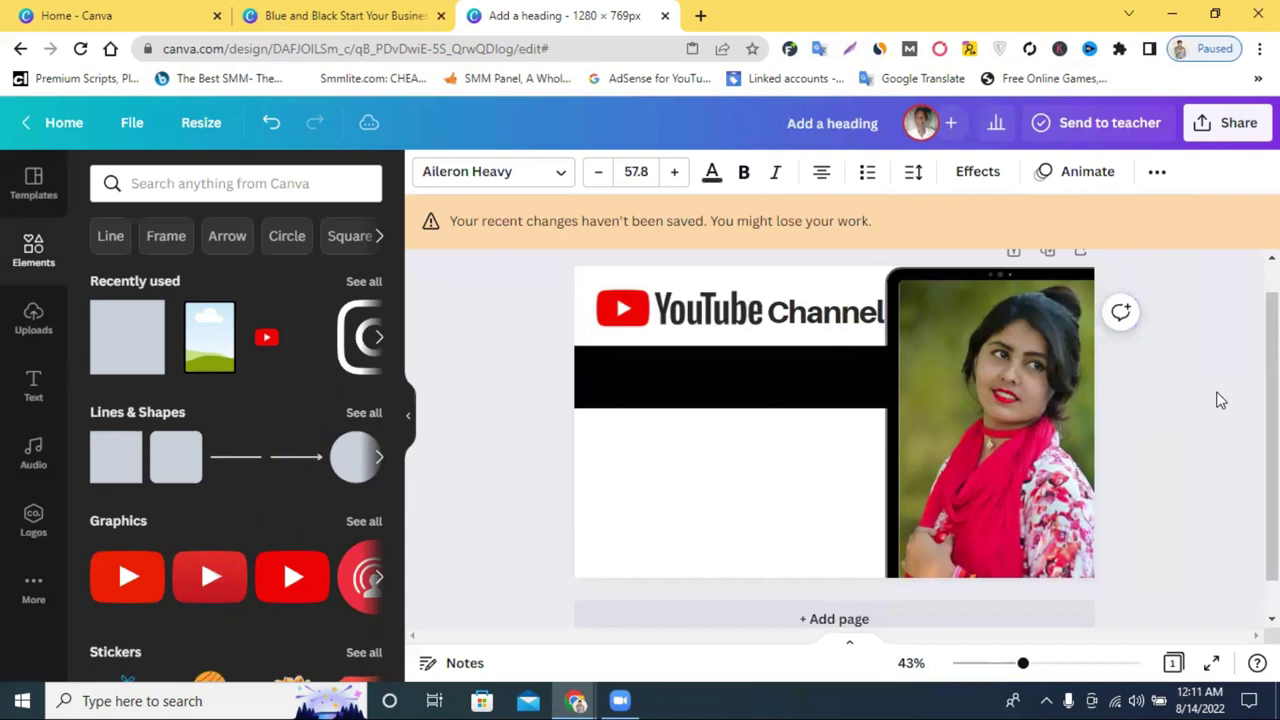
pyautogui.click(1183, 379)
# Change the font of the word "Channel" to Anton
pyautogui.click(803, 329)
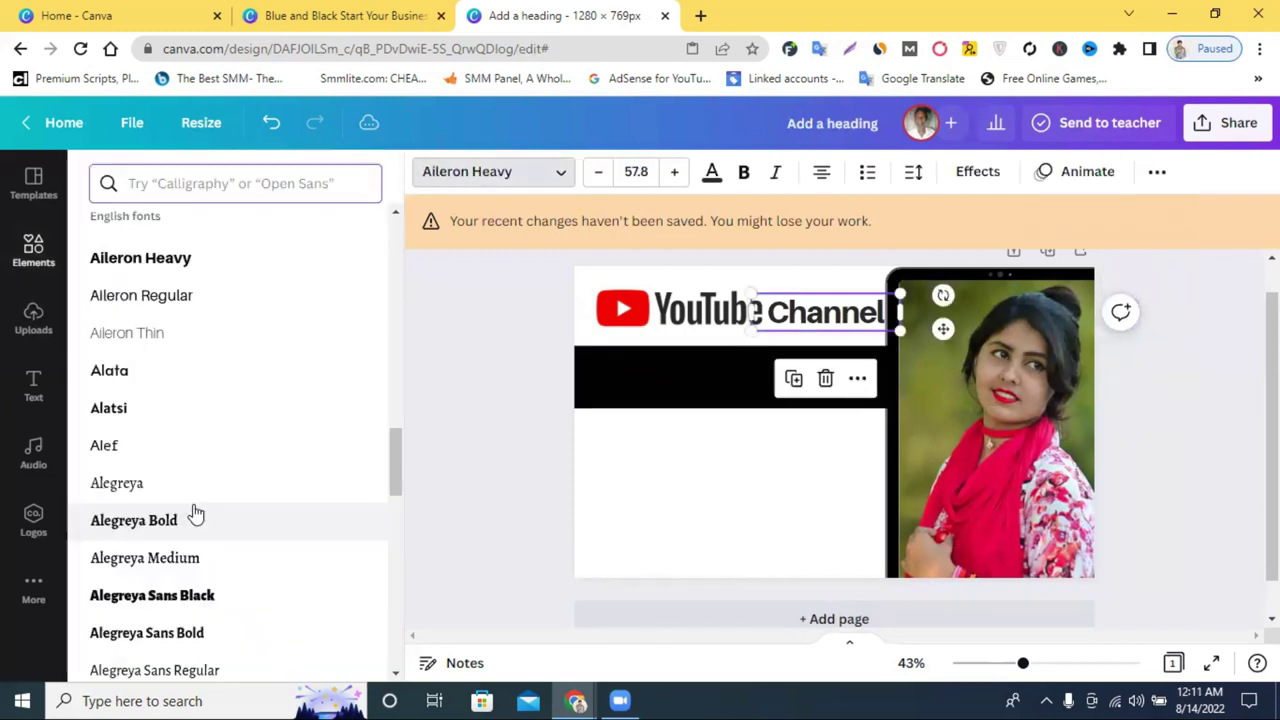
pyautogui.scroll(-5, 197, 530)
pyautogui.scroll(-2, 197, 542)
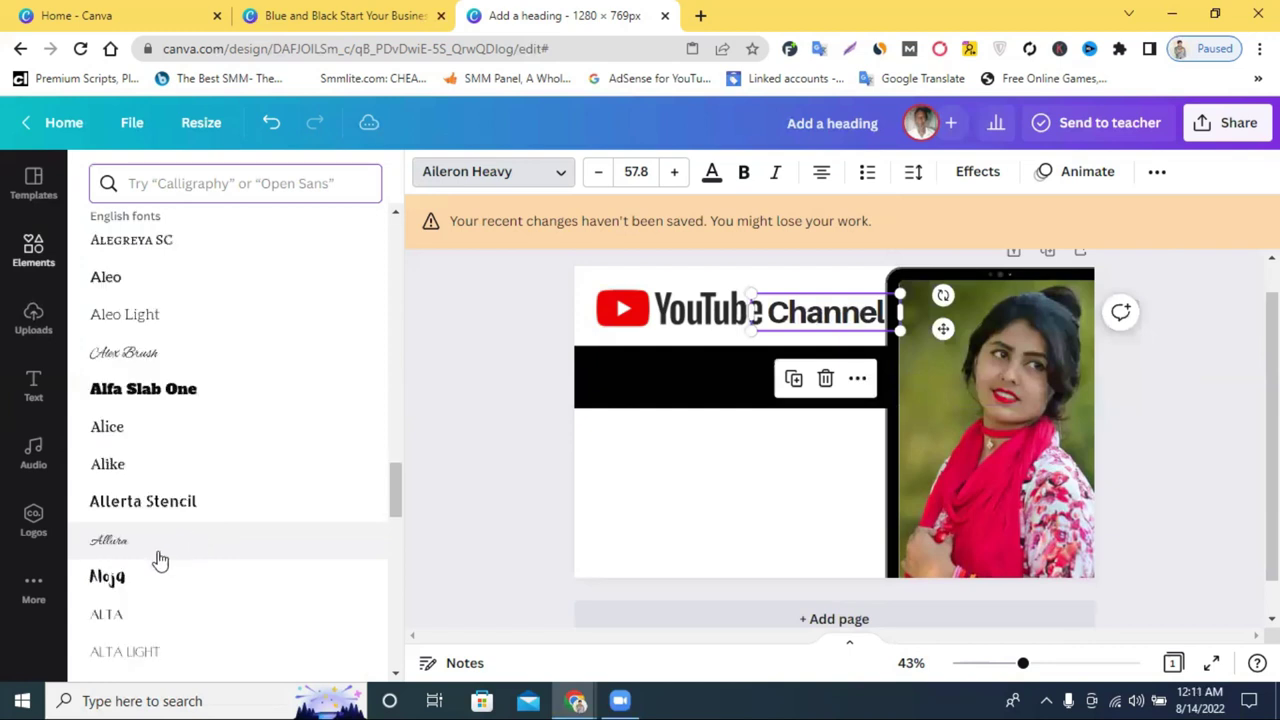
pyautogui.scroll(-5, 172, 510)
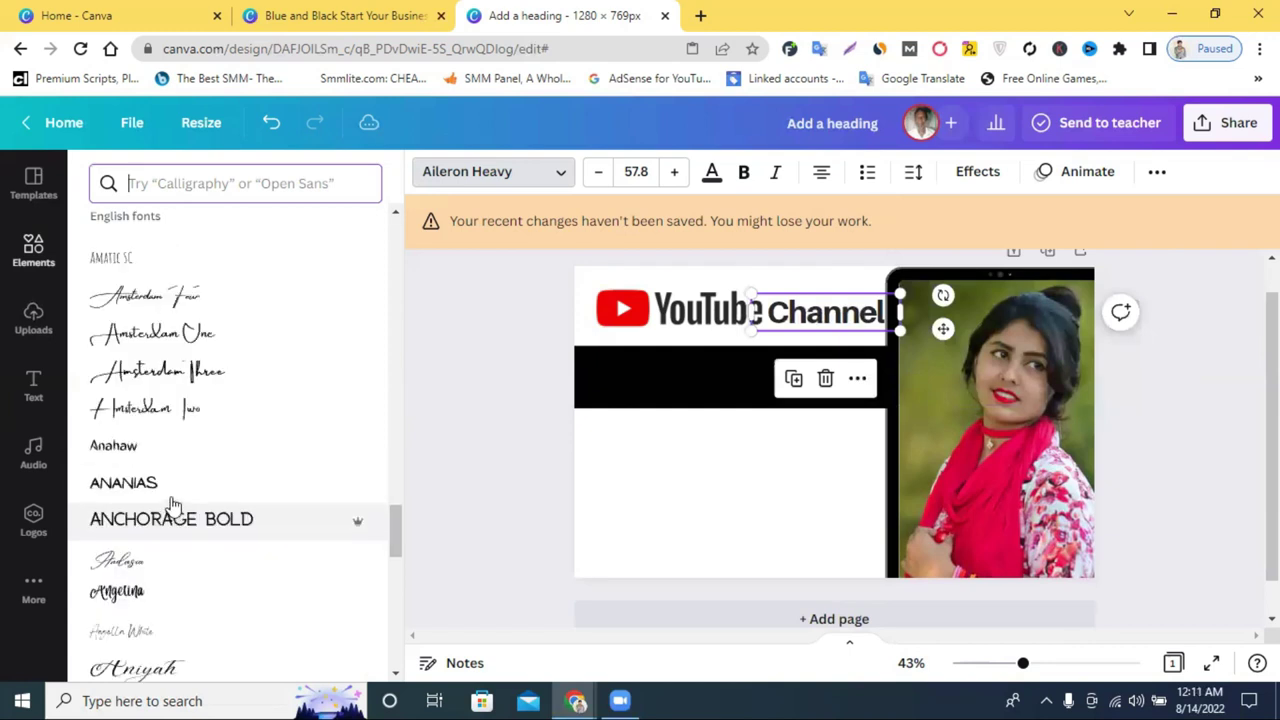
pyautogui.scroll(-3, 160, 495)
pyautogui.click(152, 484)
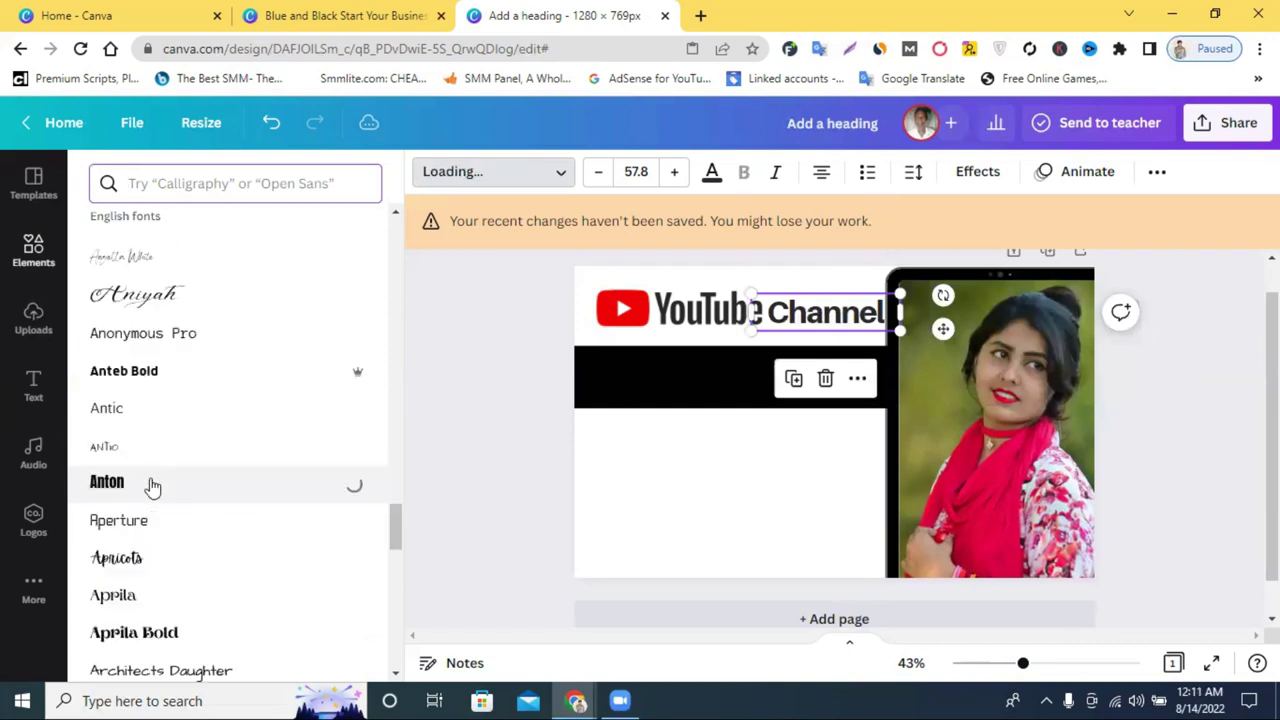
# Set the letter spacing of "Channel" to -11 and shift the word slightly closer to the YouTube logo
pyautogui.click(913, 173)
pyautogui.moveTo(969, 257); pyautogui.dragTo(972, 262)
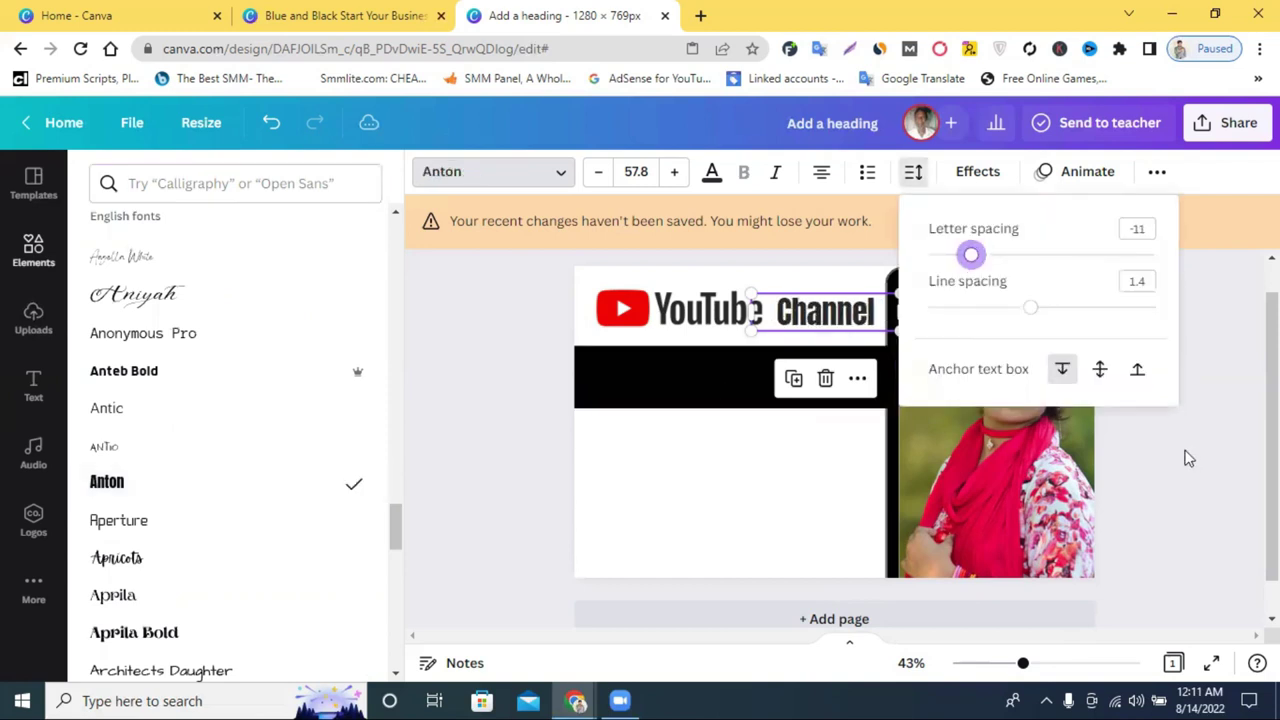
pyautogui.click(800, 330)
pyautogui.moveTo(800, 330); pyautogui.dragTo(797, 332)
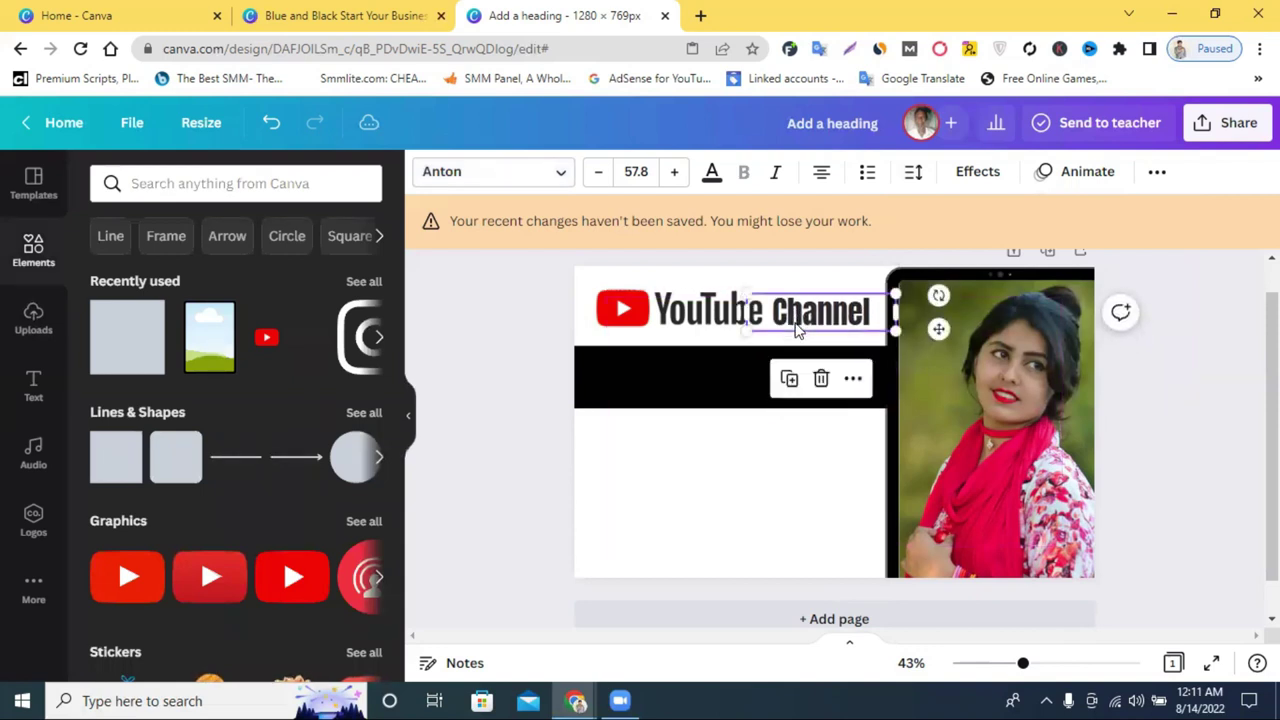
pyautogui.click(1157, 415)
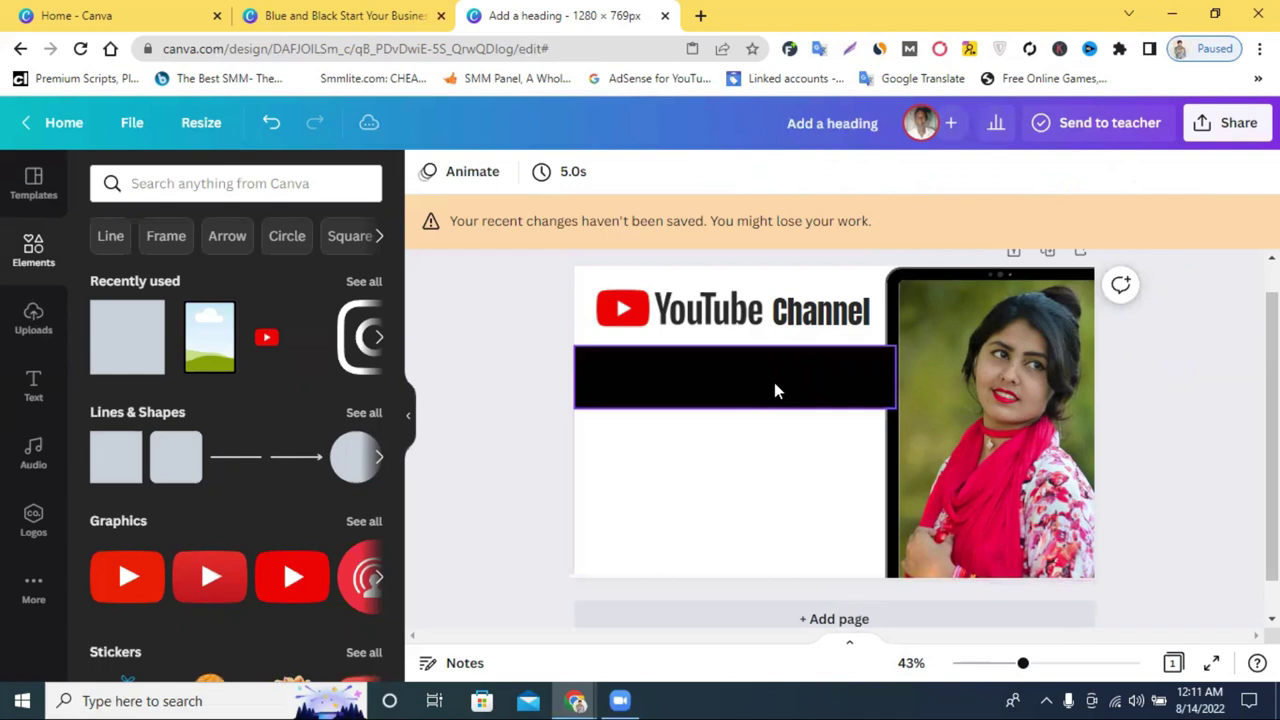
# Add a new heading text and place it on the black band below the YouTube Channel title
pyautogui.scroll(-1, 1163, 449)
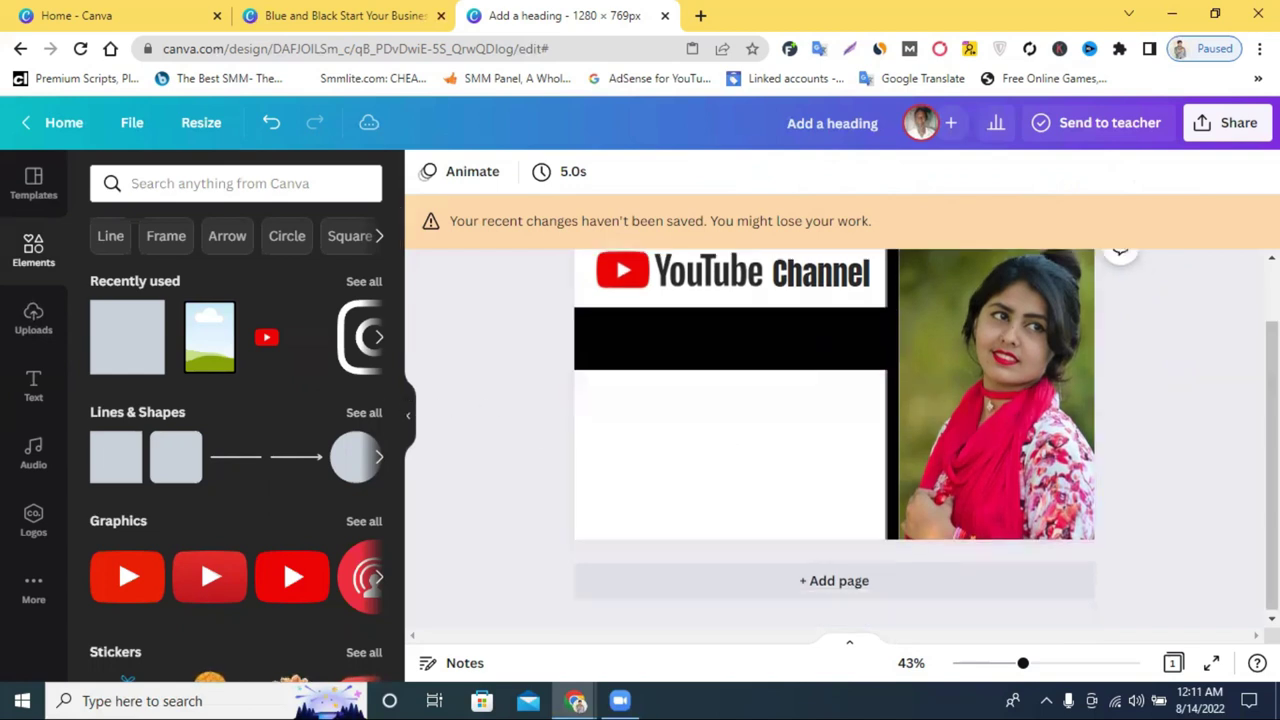
pyautogui.scroll(1, 1234, 431)
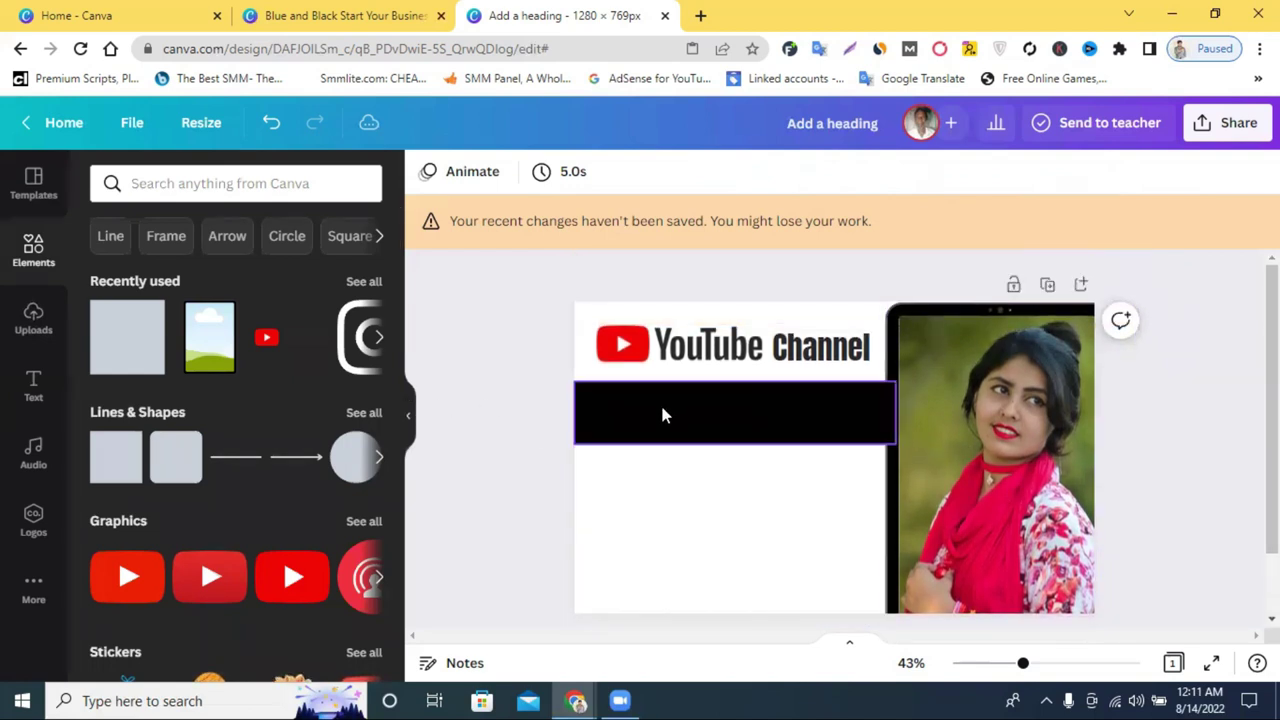
pyautogui.click(32, 395)
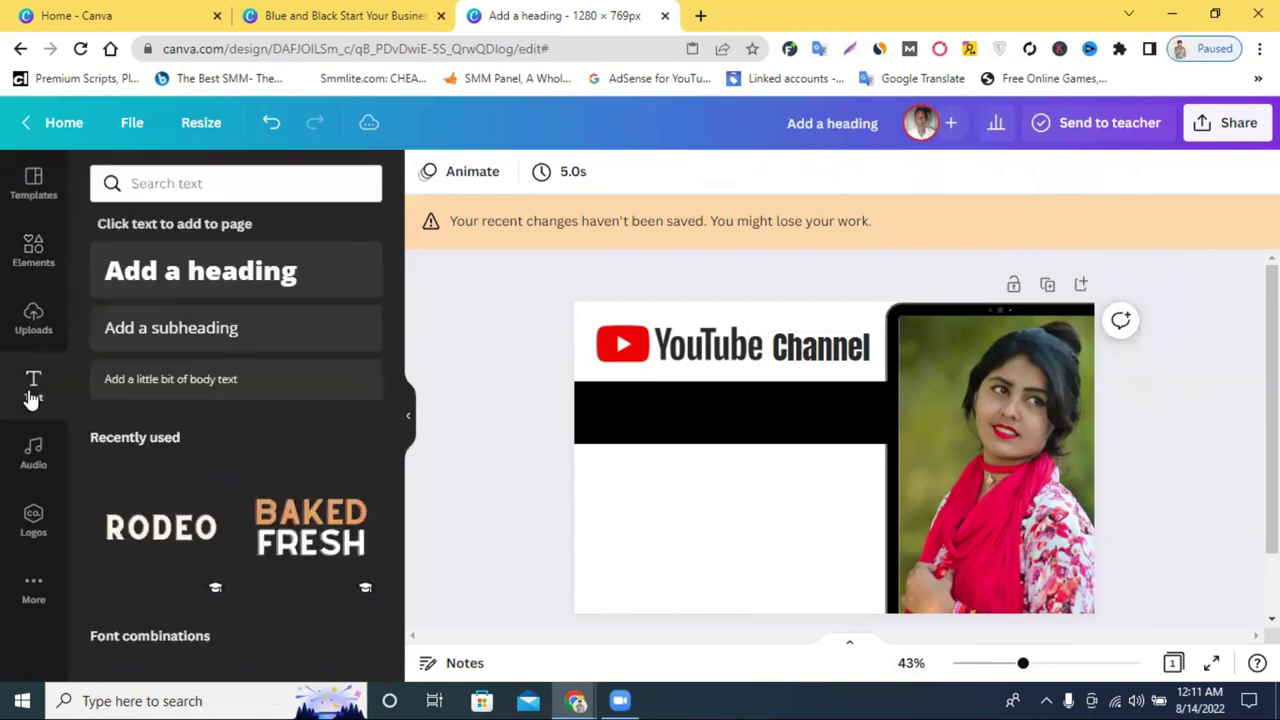
pyautogui.click(222, 290)
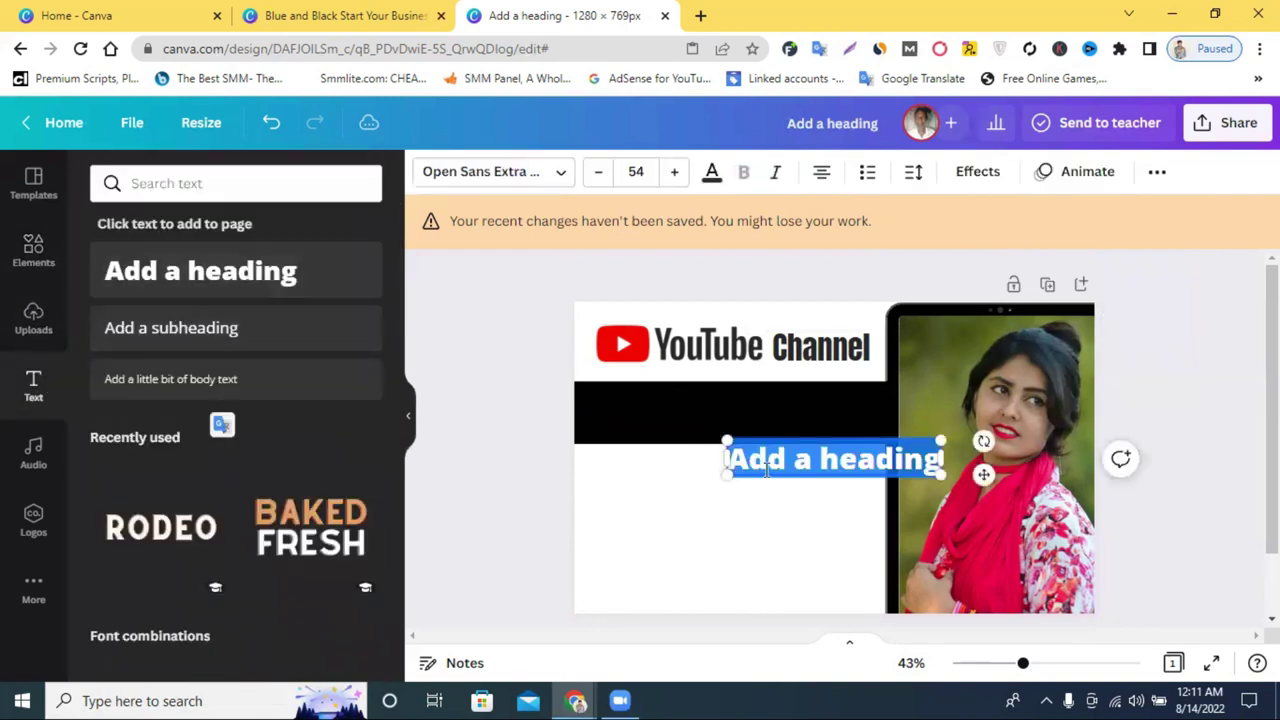
pyautogui.click(1175, 380)
pyautogui.moveTo(797, 463); pyautogui.dragTo(709, 418)
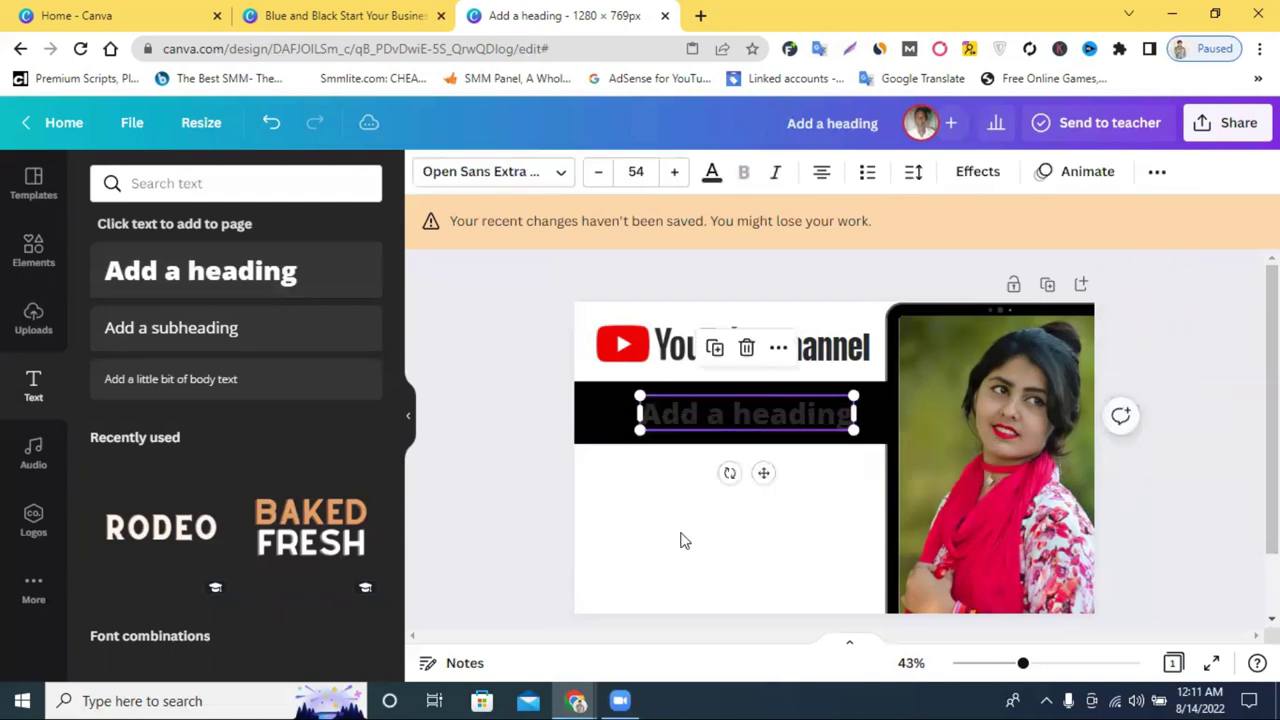
# Switch to the Fiverr search results, open the first gig and copy "create, setup, design and optimize" from its title
pyautogui.moveTo(576, 700)
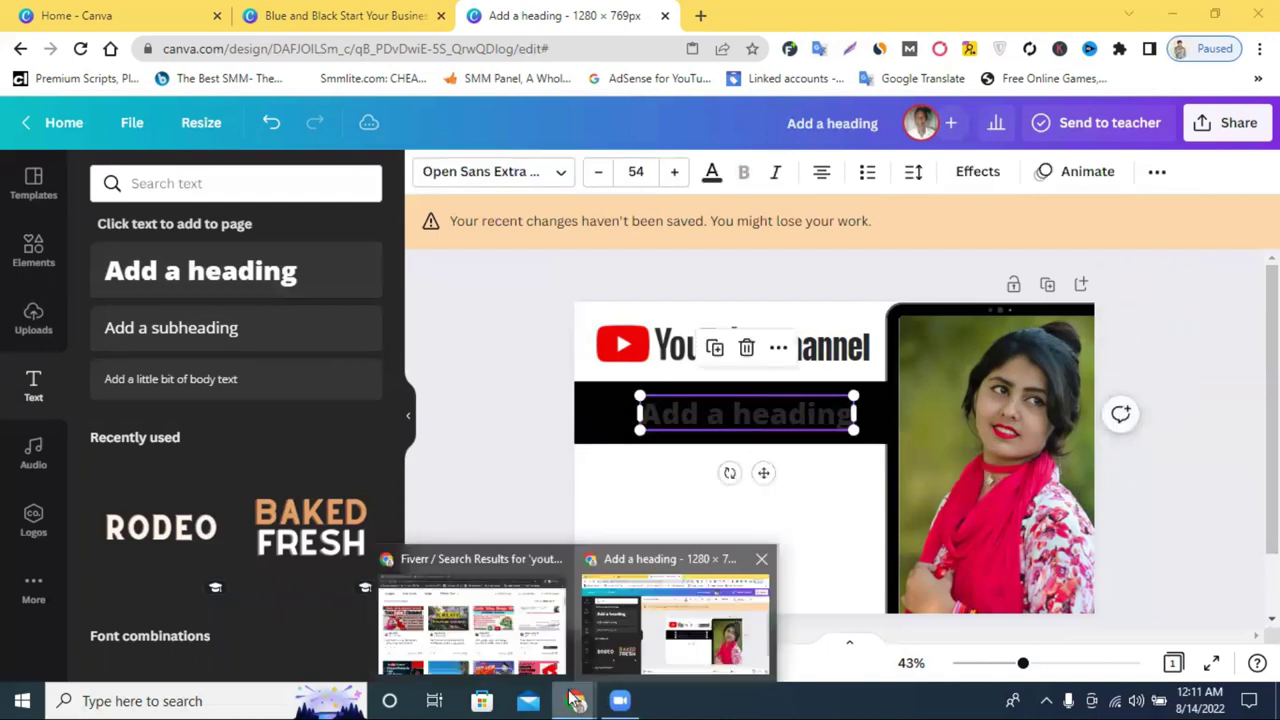
pyautogui.click(462, 608)
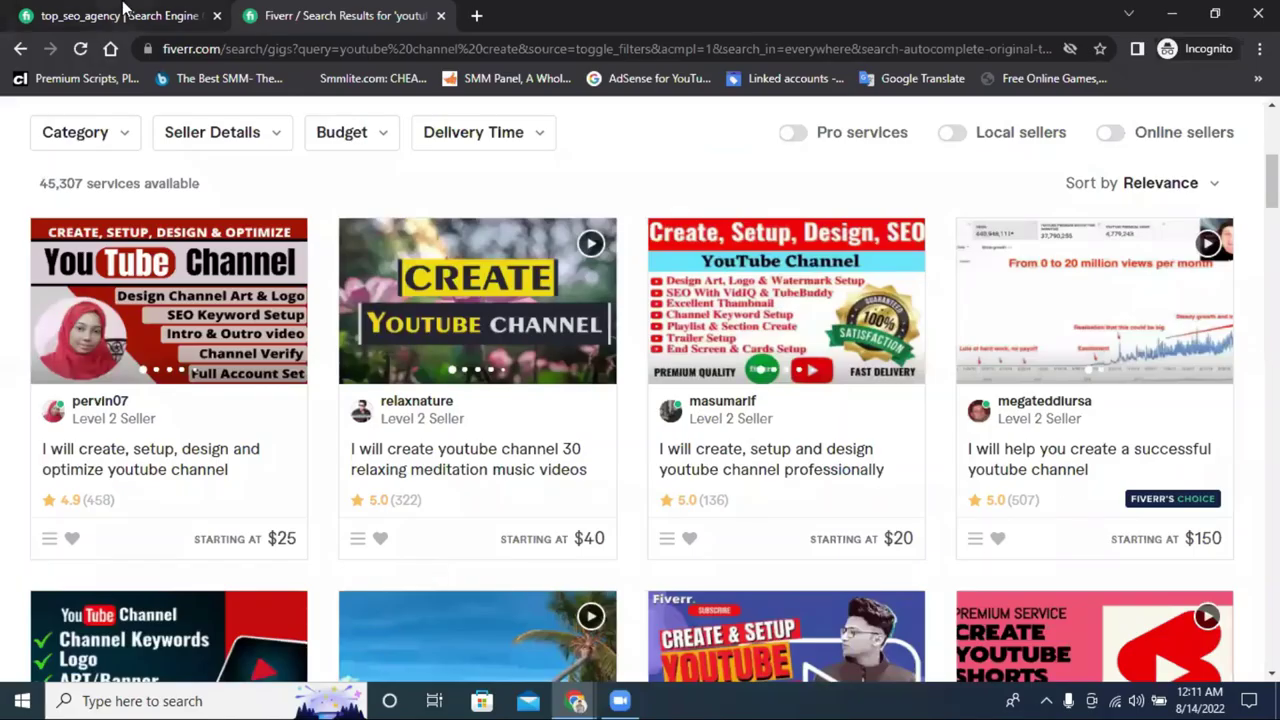
pyautogui.click(135, 460)
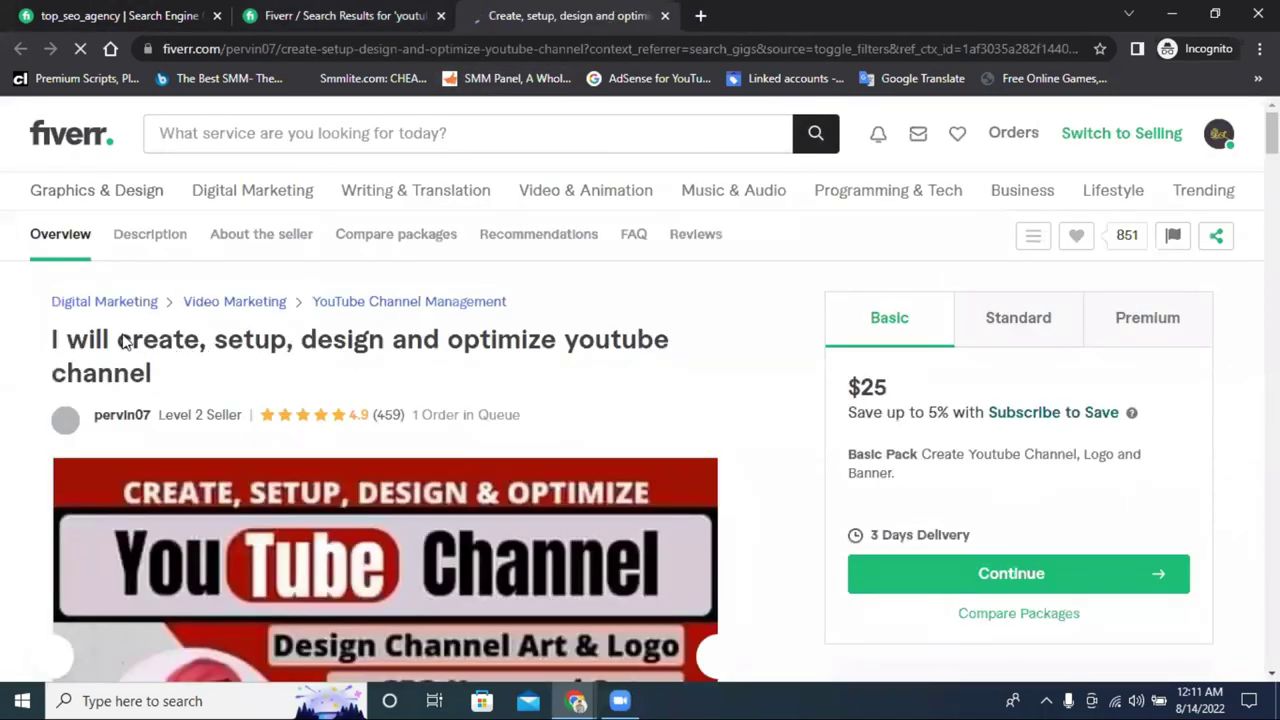
pyautogui.moveTo(172, 343); pyautogui.dragTo(558, 347)
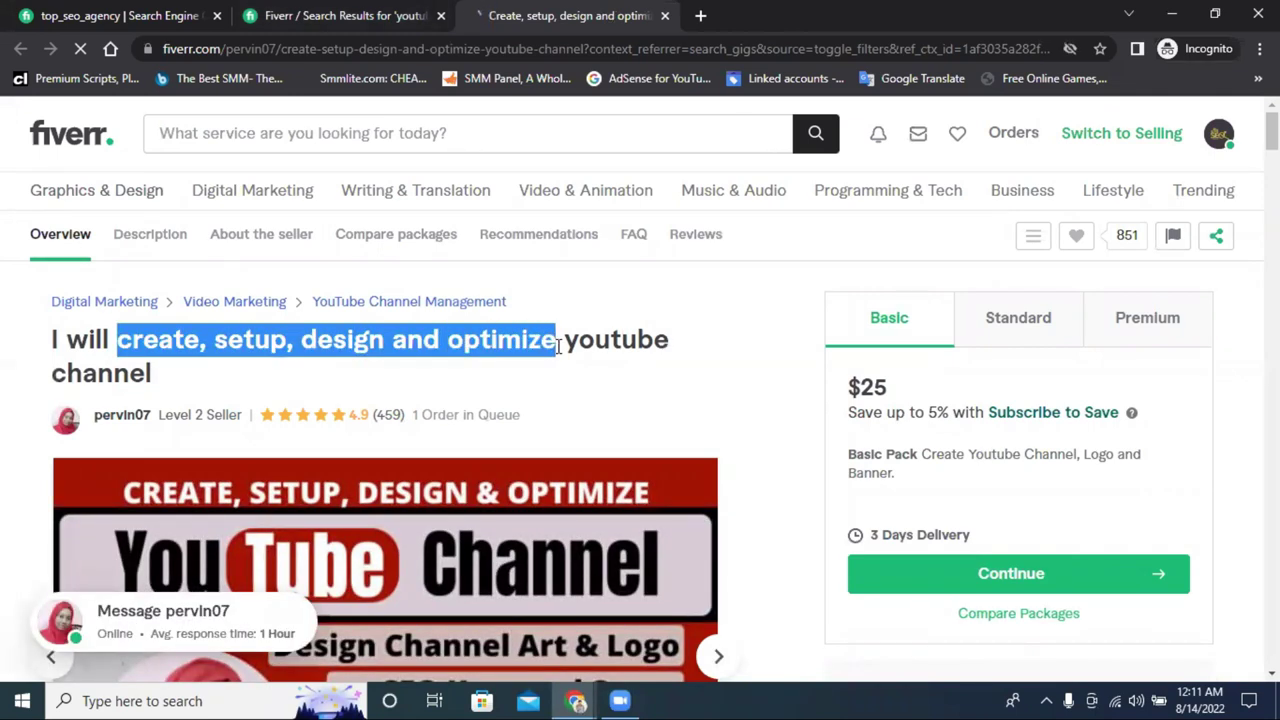
pyautogui.rightClick(529, 343)
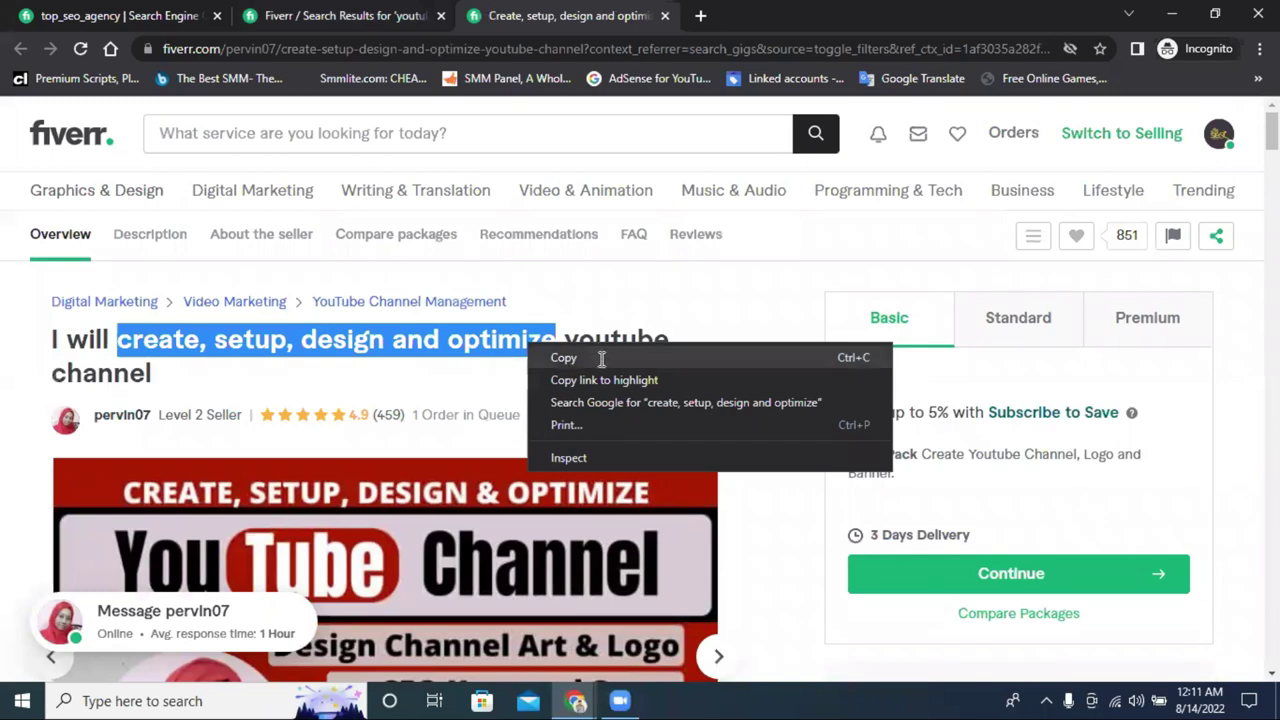
pyautogui.click(565, 358)
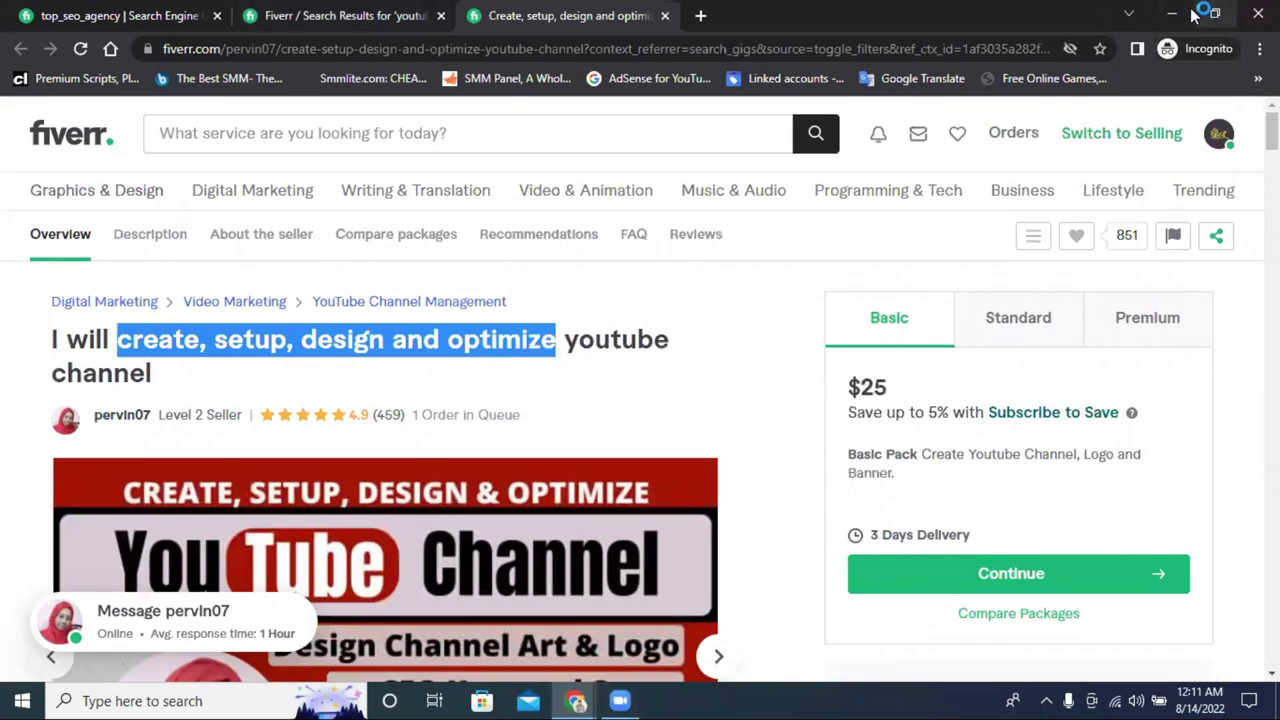
# Back in Canva, replace the placeholder heading on the black band with the copied text "create, setup, design and optimize"
pyautogui.hotkey('alt', 'Tab')
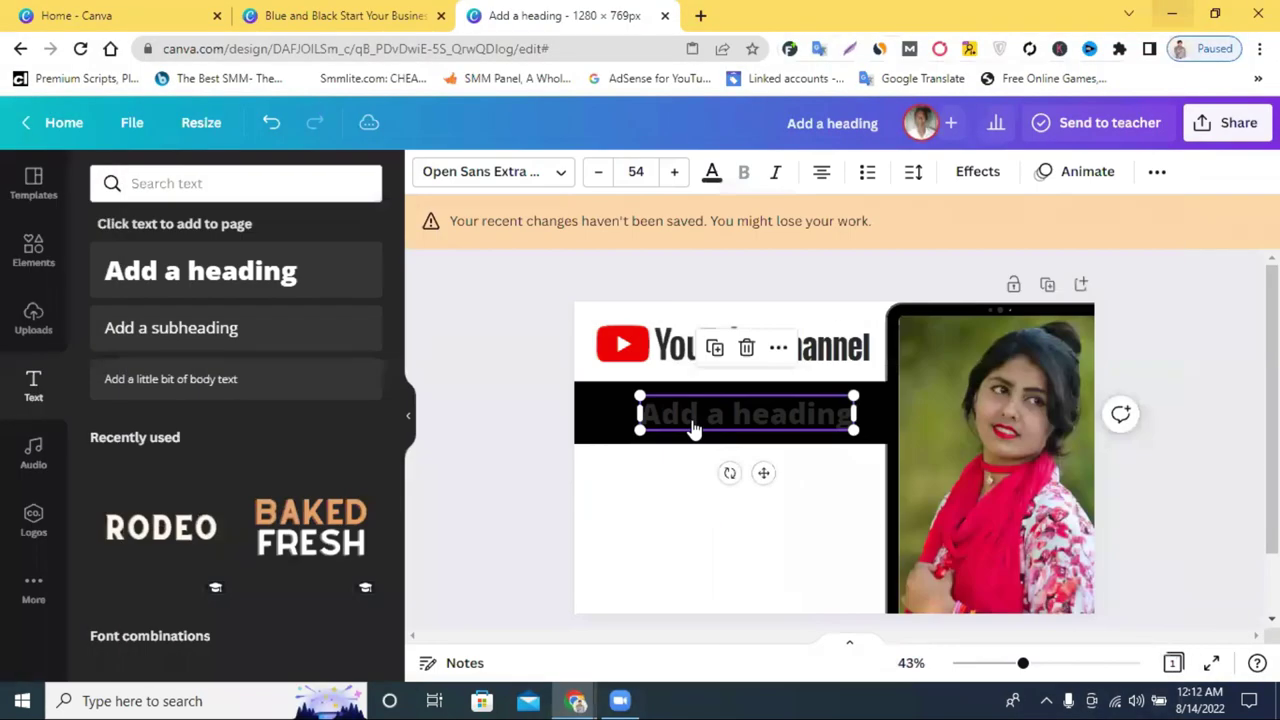
pyautogui.click(508, 403)
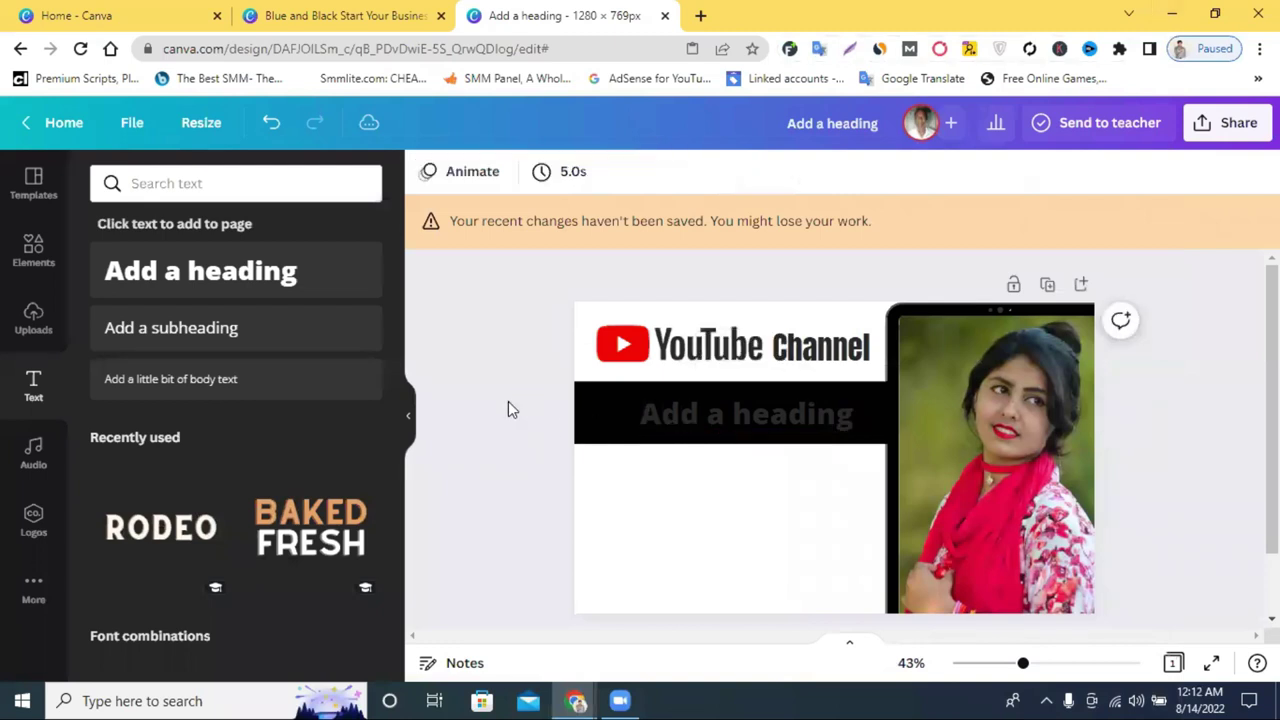
pyautogui.doubleClick(677, 424)
pyautogui.hotkey('ctrl', 'v')
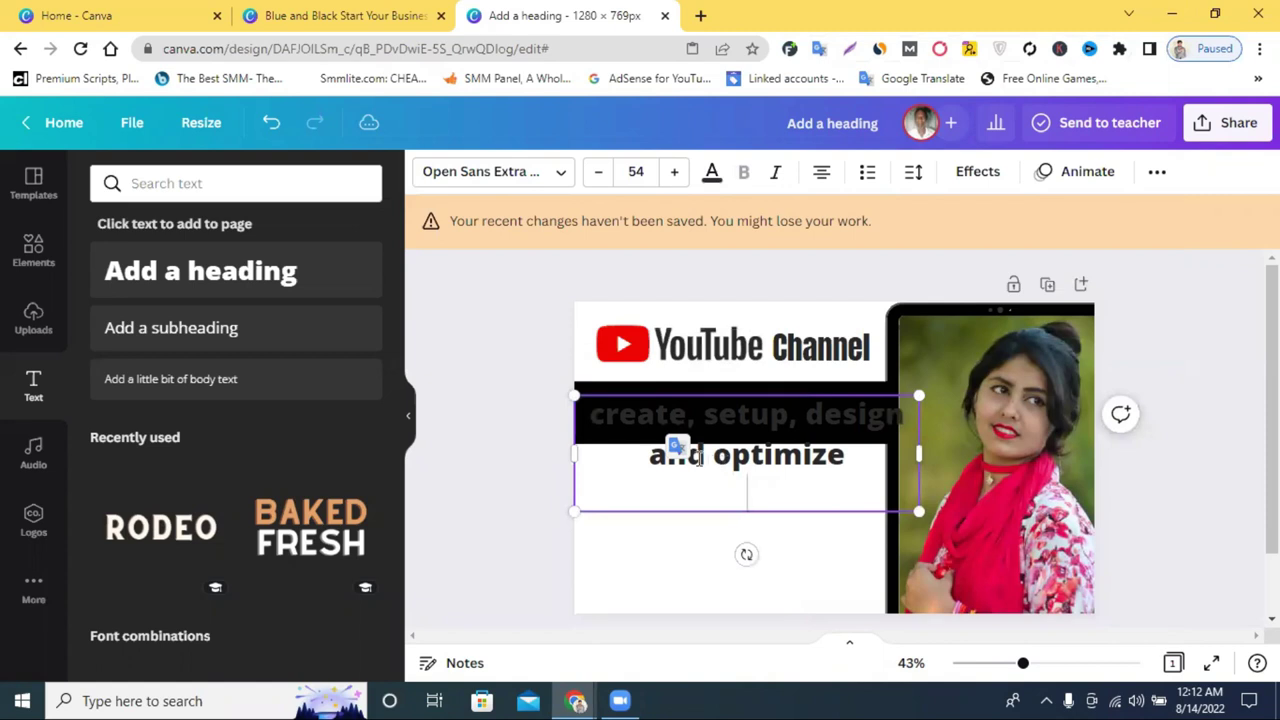
pyautogui.doubleClick(699, 456)
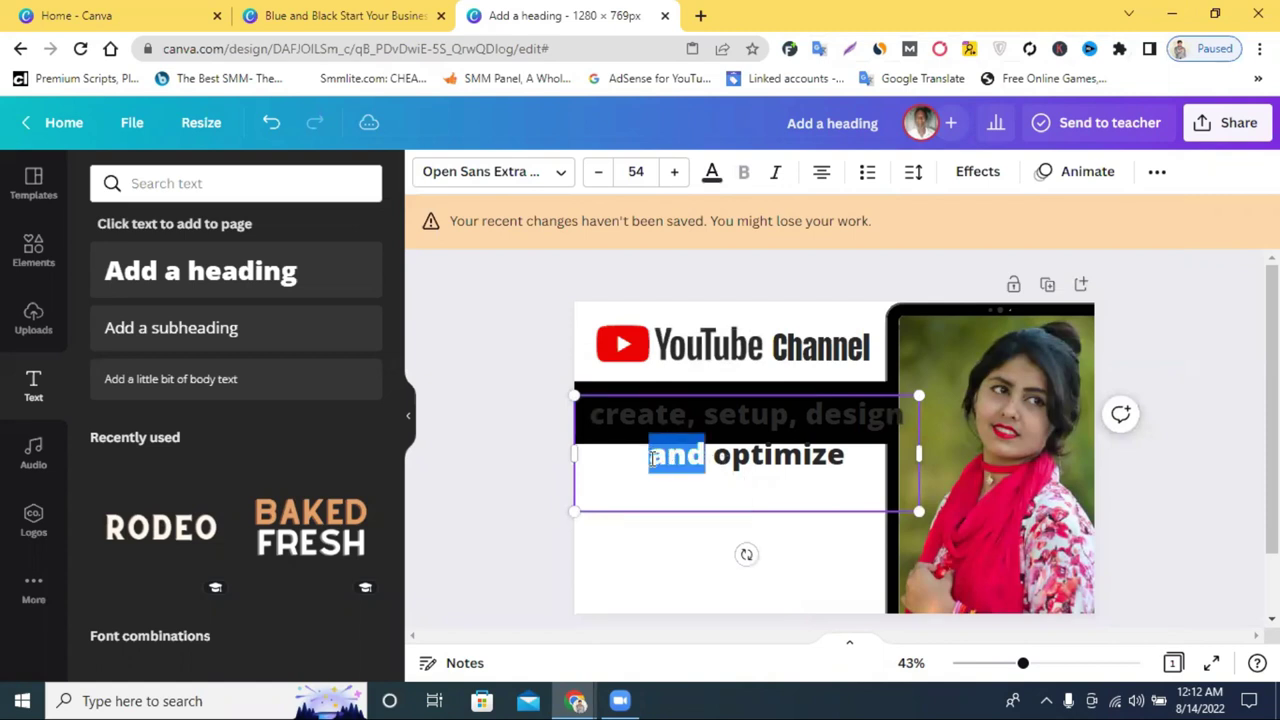
pyautogui.click(834, 549)
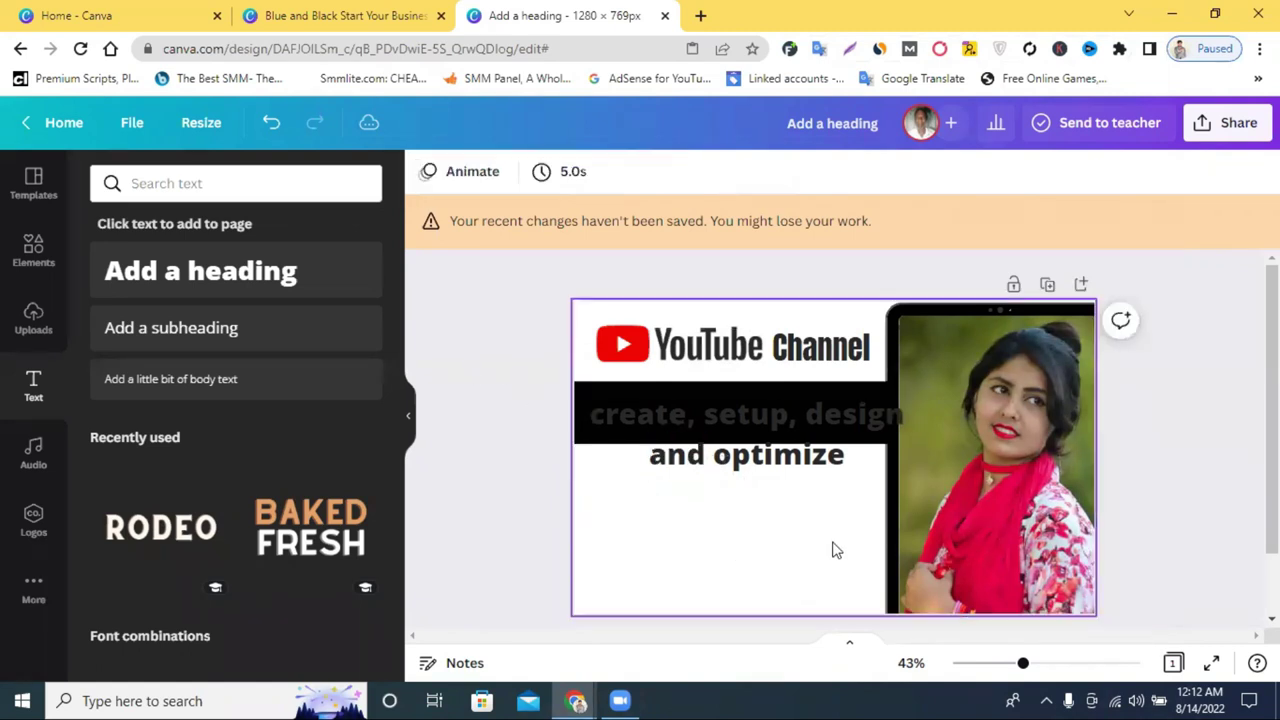
# Move the tagline up over the black band and extend the band downward to hold both text lines
pyautogui.moveTo(823, 457); pyautogui.dragTo(803, 442)
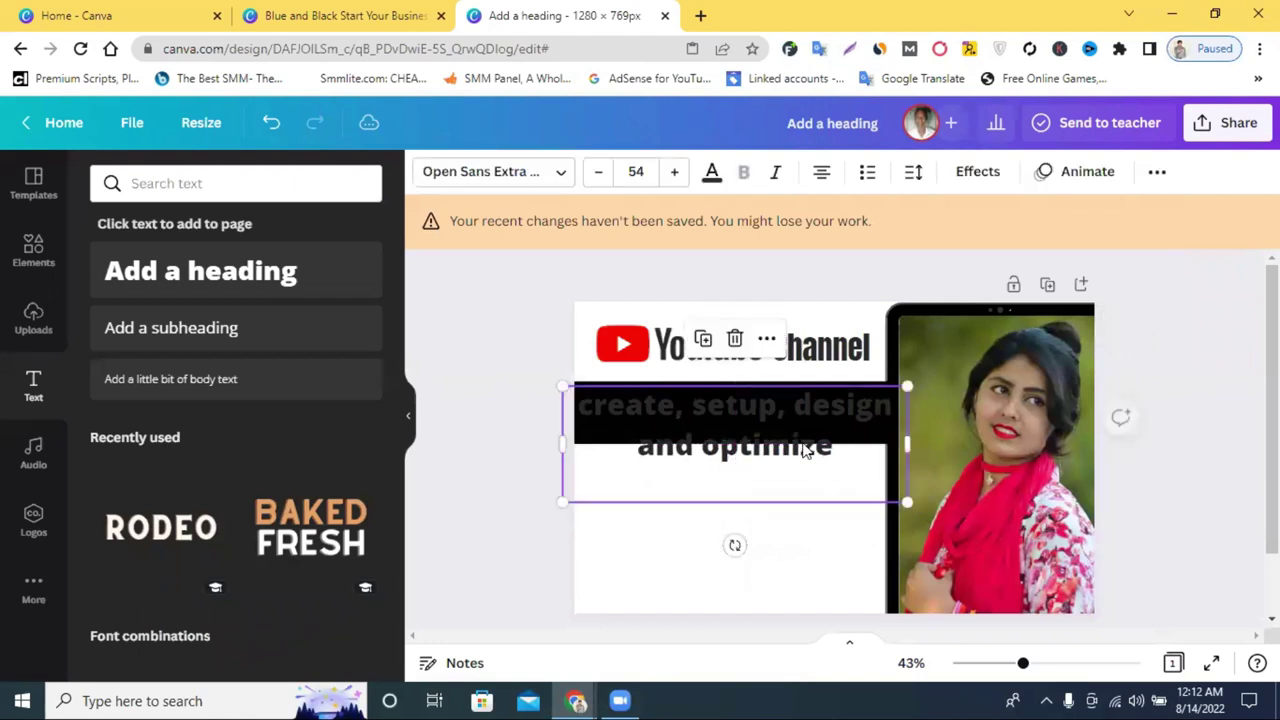
pyautogui.moveTo(731, 402); pyautogui.dragTo(678, 452)
pyautogui.click(643, 397)
pyautogui.moveTo(749, 491); pyautogui.dragTo(760, 443)
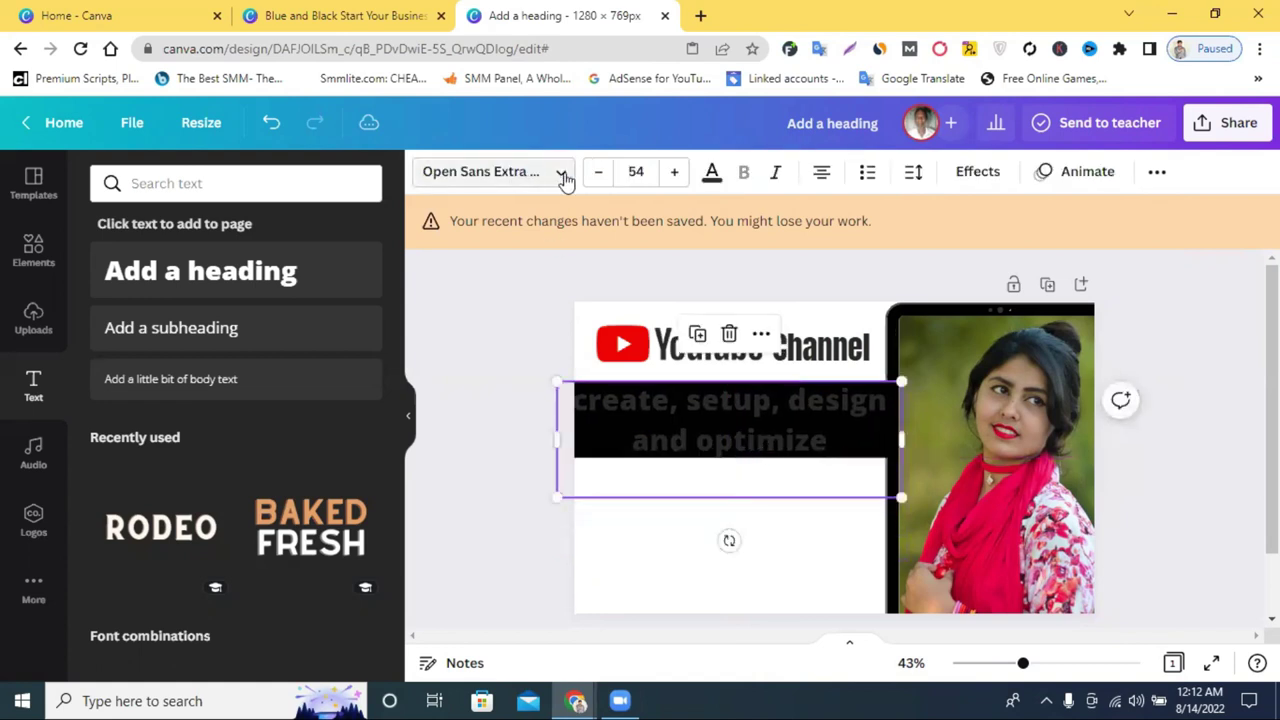
# Colour the tagline white, widen its text box, and scale the text down to size 46 across the black band
pyautogui.click(709, 174)
pyautogui.click(260, 320)
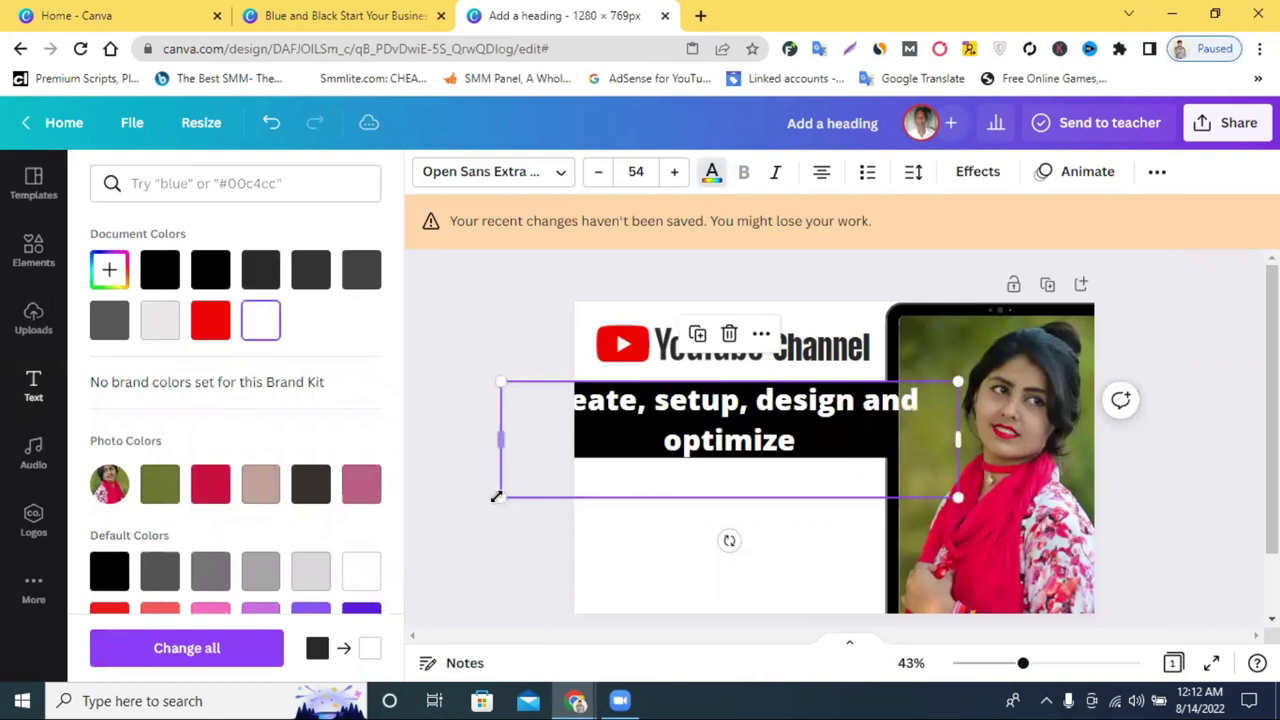
pyautogui.moveTo(537, 485); pyautogui.dragTo(590, 464)
pyautogui.moveTo(840, 400); pyautogui.dragTo(818, 402)
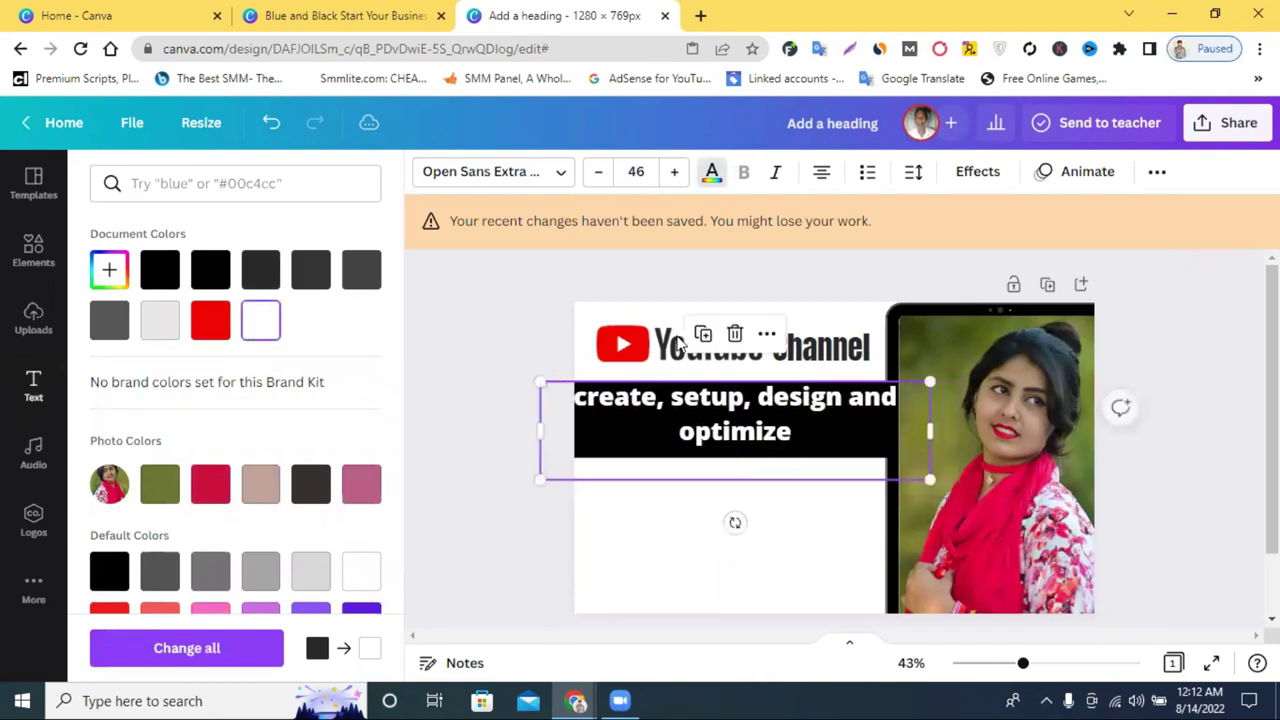
# Try the Anteb Bold font on the tagline over the black band
pyautogui.click(481, 172)
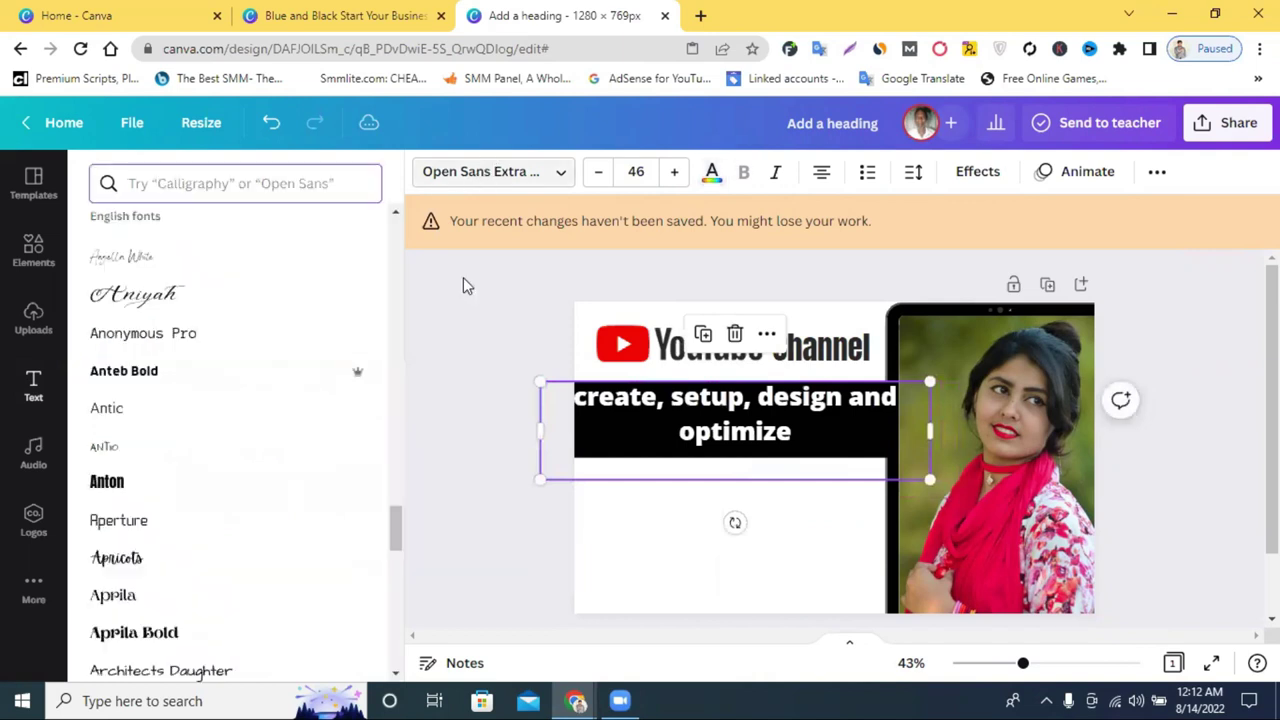
pyautogui.click(165, 384)
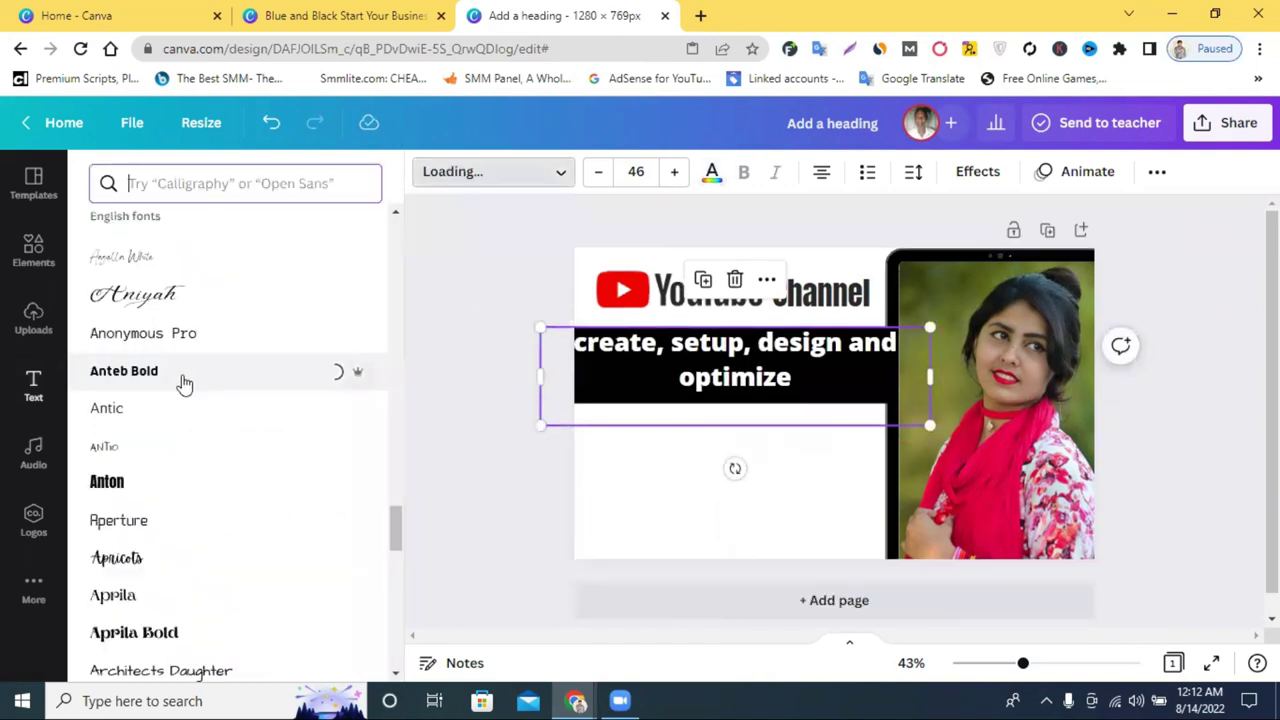
pyautogui.click(467, 324)
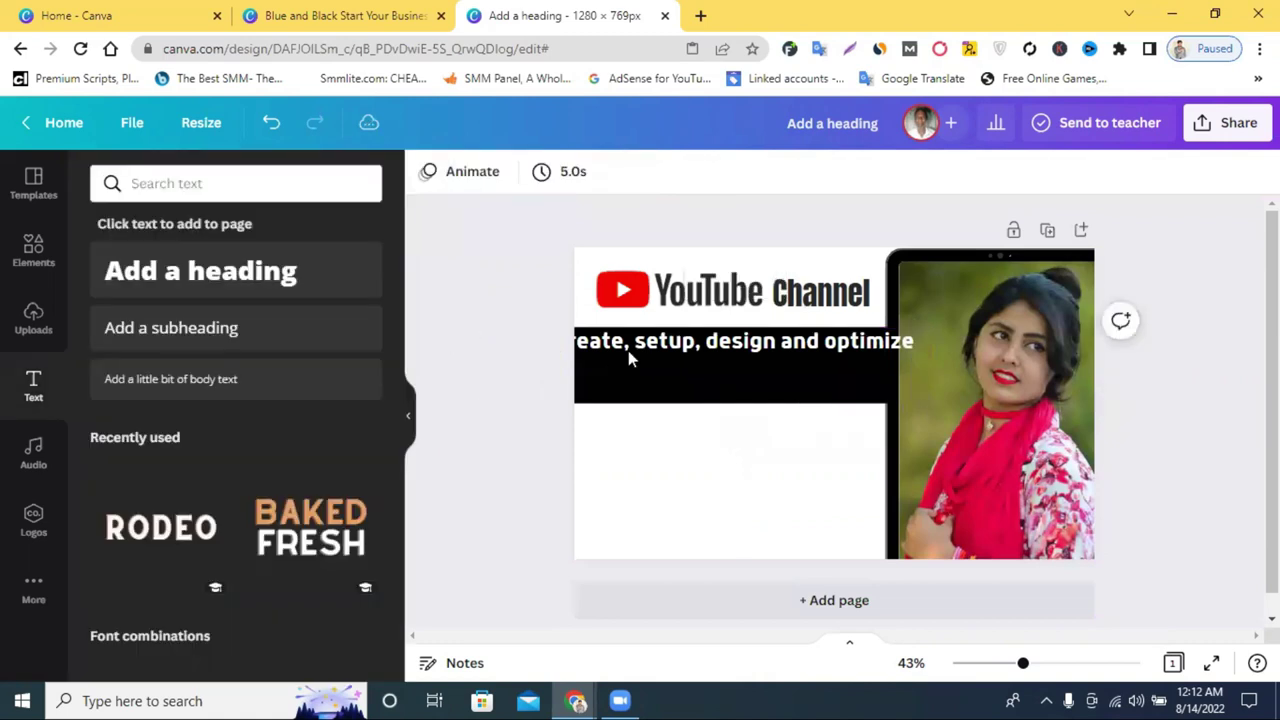
pyautogui.click(684, 371)
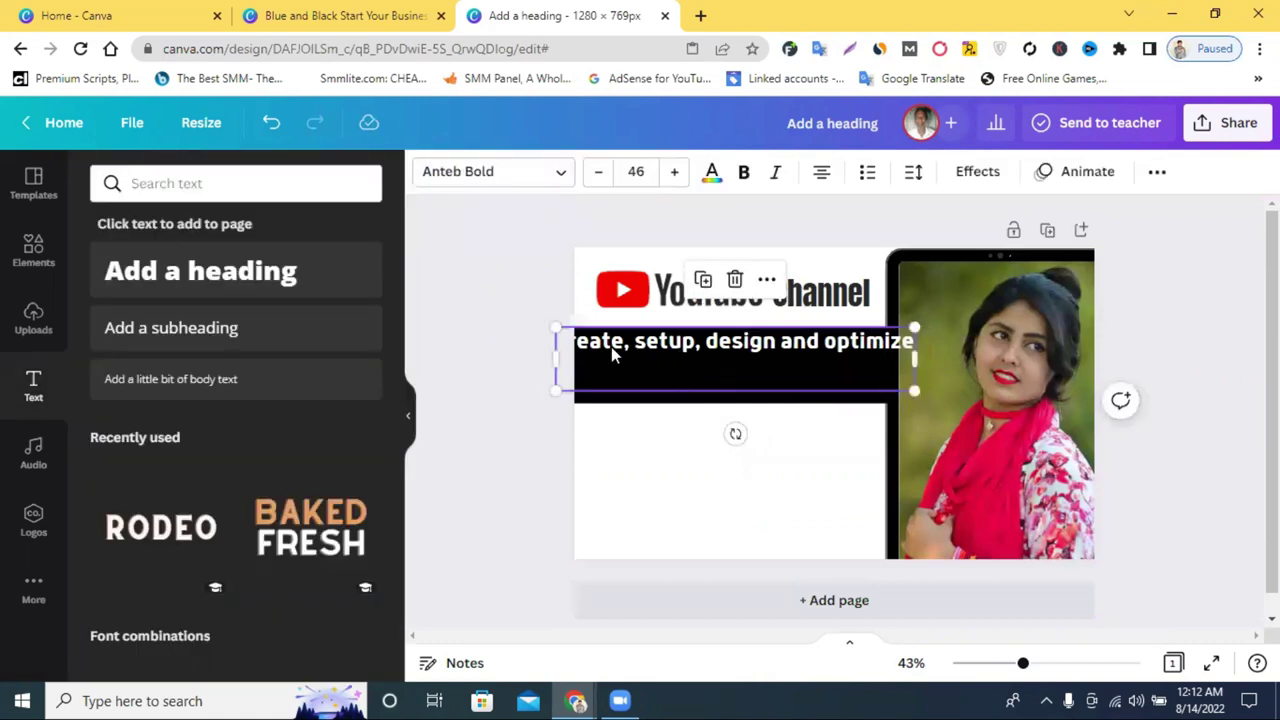
pyautogui.press('Escape')
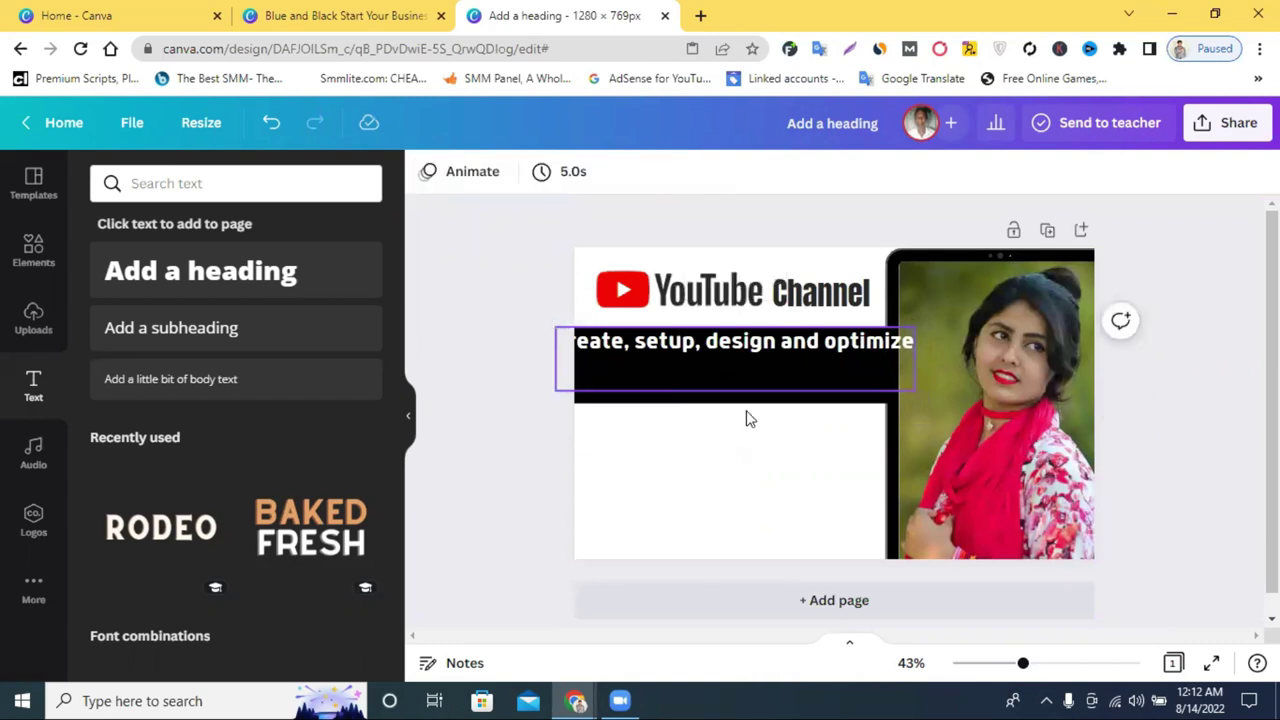
pyautogui.click(760, 388)
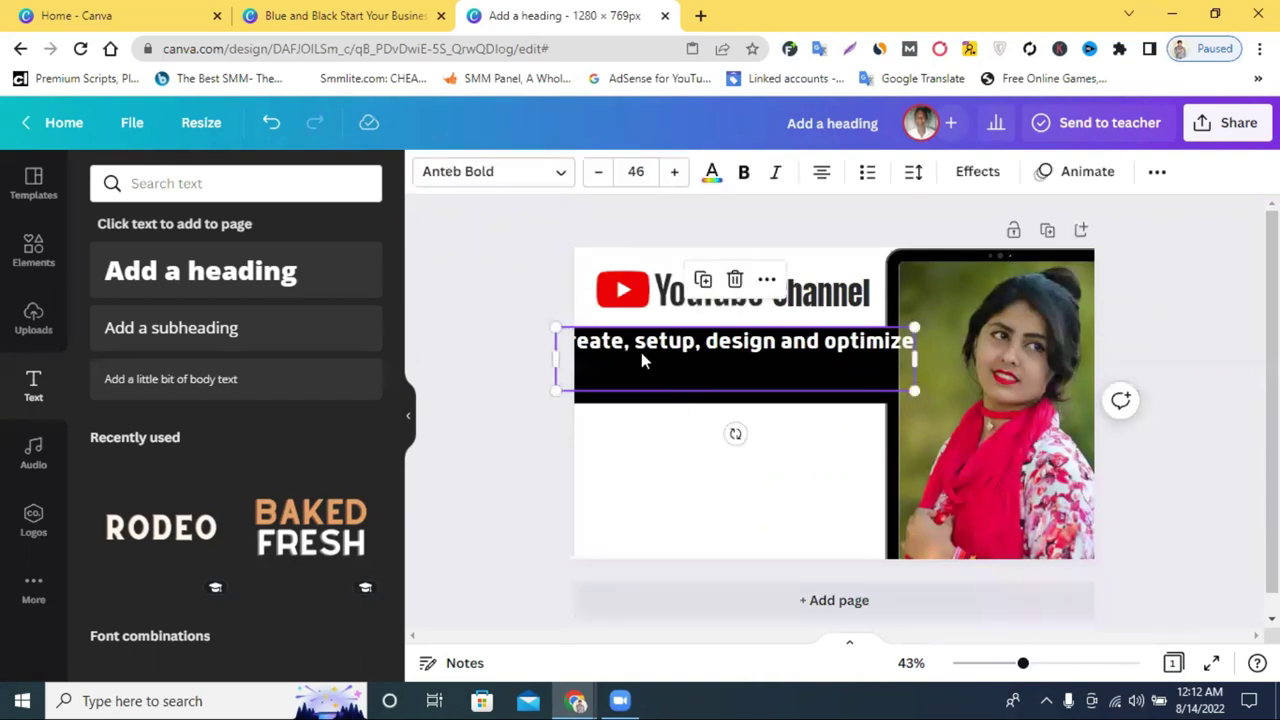
# Try the Anonymous Pro font on the tagline and scale the text down to size 31.8
pyautogui.press('Escape')
pyautogui.press('Tab')
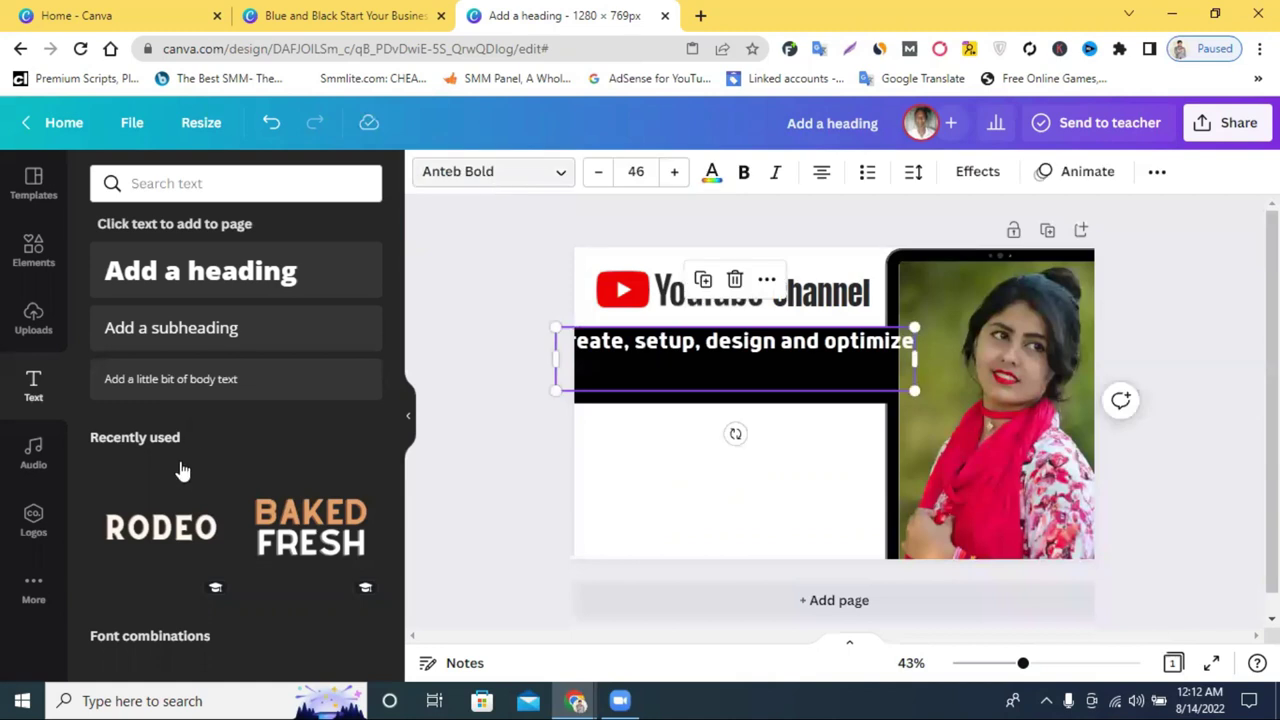
pyautogui.hotkey('ctrl', 'shift', 'f')
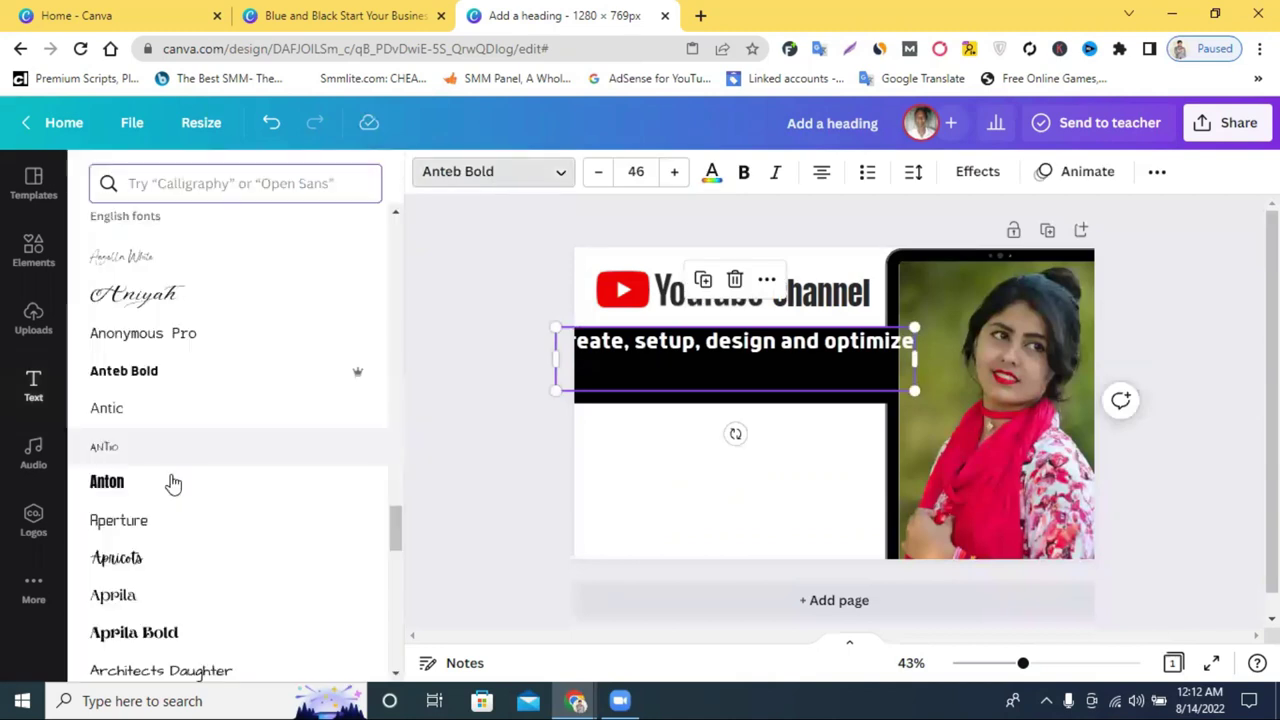
pyautogui.click(205, 337)
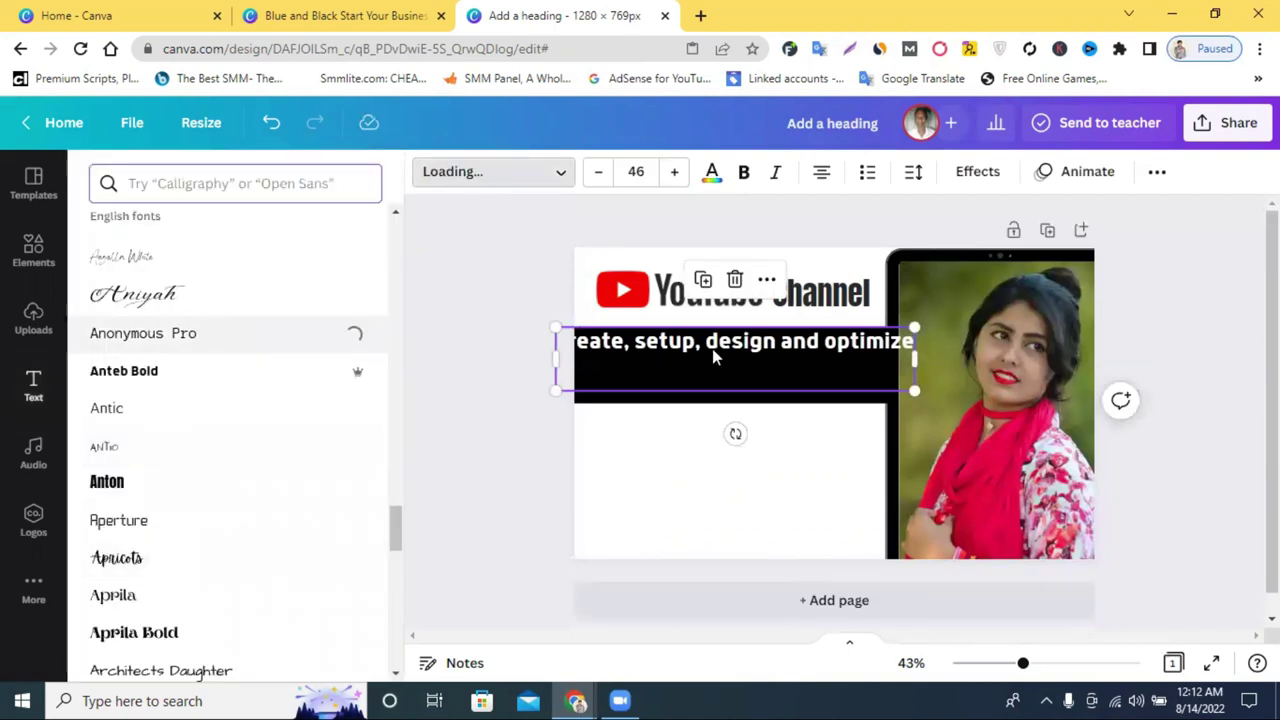
pyautogui.moveTo(578, 360); pyautogui.dragTo(645, 366)
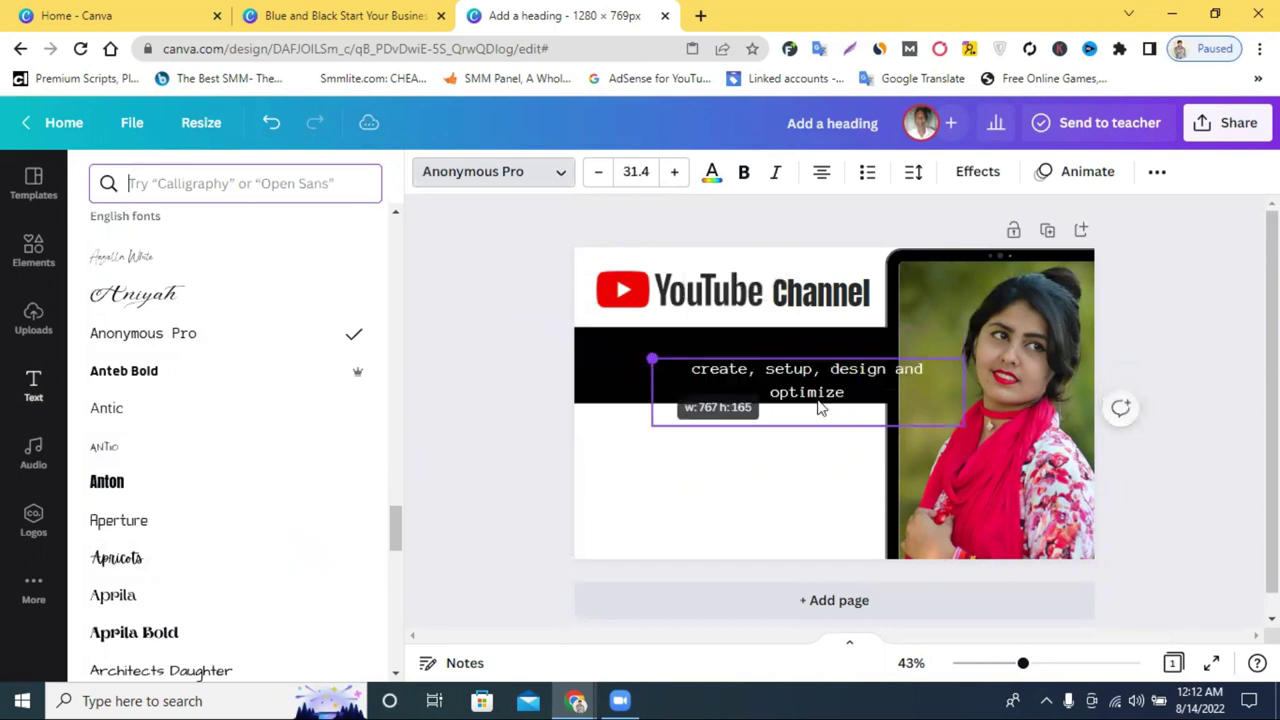
pyautogui.moveTo(820, 408); pyautogui.dragTo(770, 393)
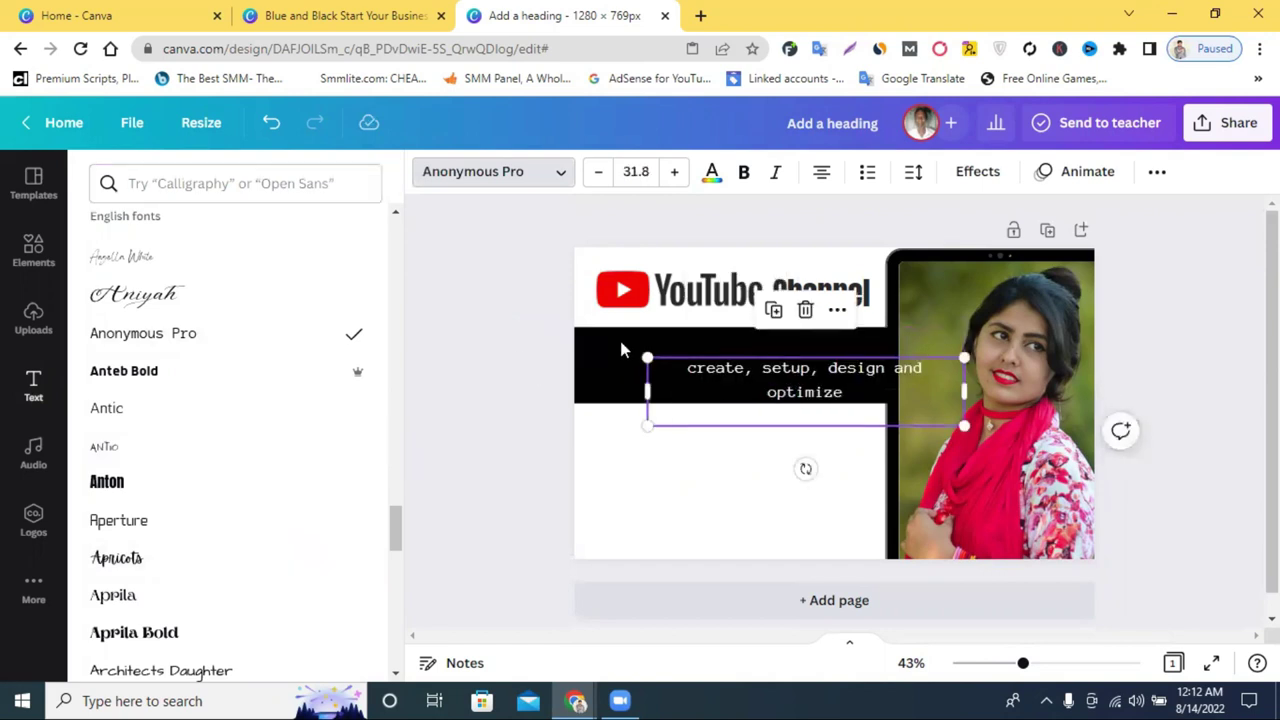
# Reload the design page and move the tagline back over the black band, clear of the tablet photo
pyautogui.click(763, 370)
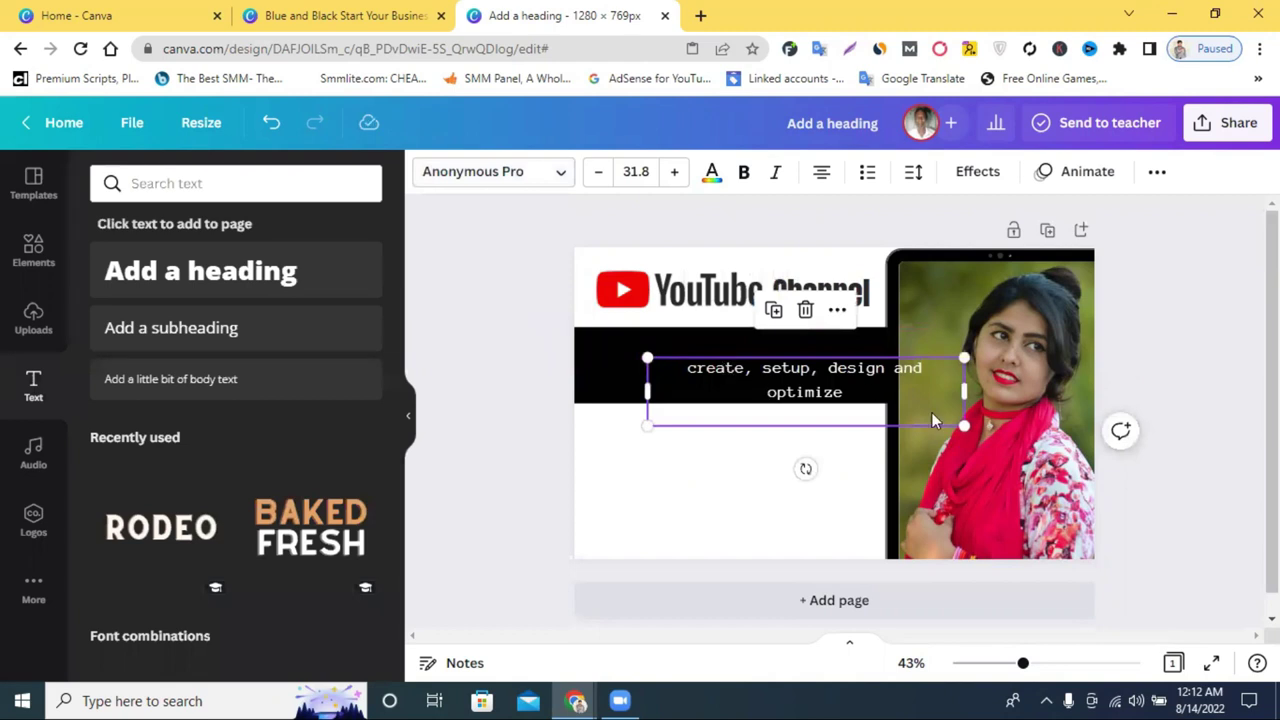
pyautogui.press('Escape')
pyautogui.click(779, 357)
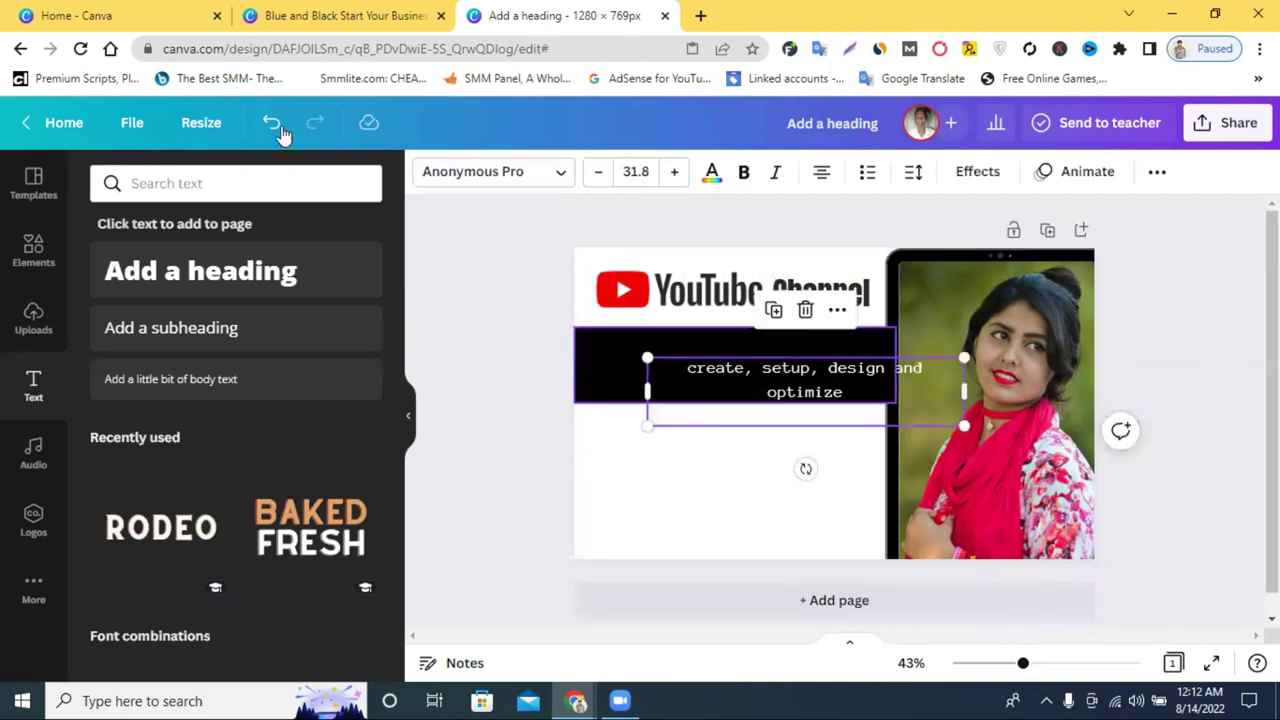
pyautogui.press('Escape')
pyautogui.click(82, 48)
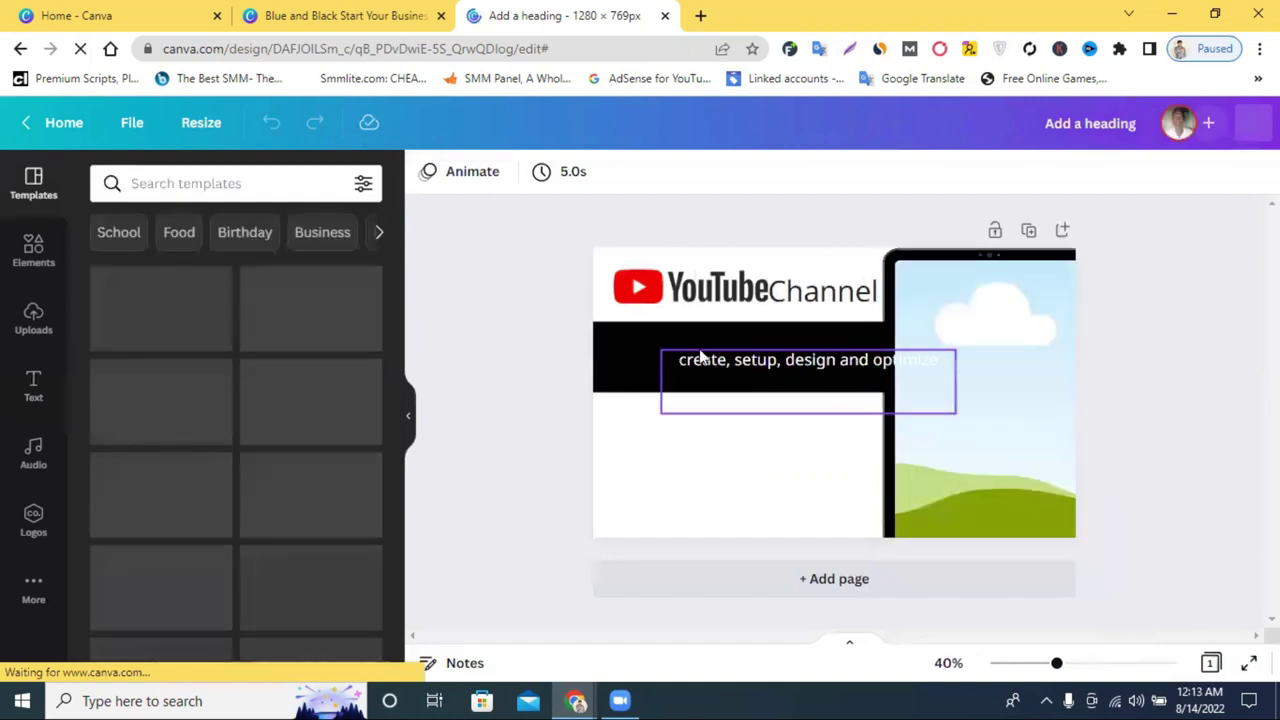
pyautogui.click(747, 345)
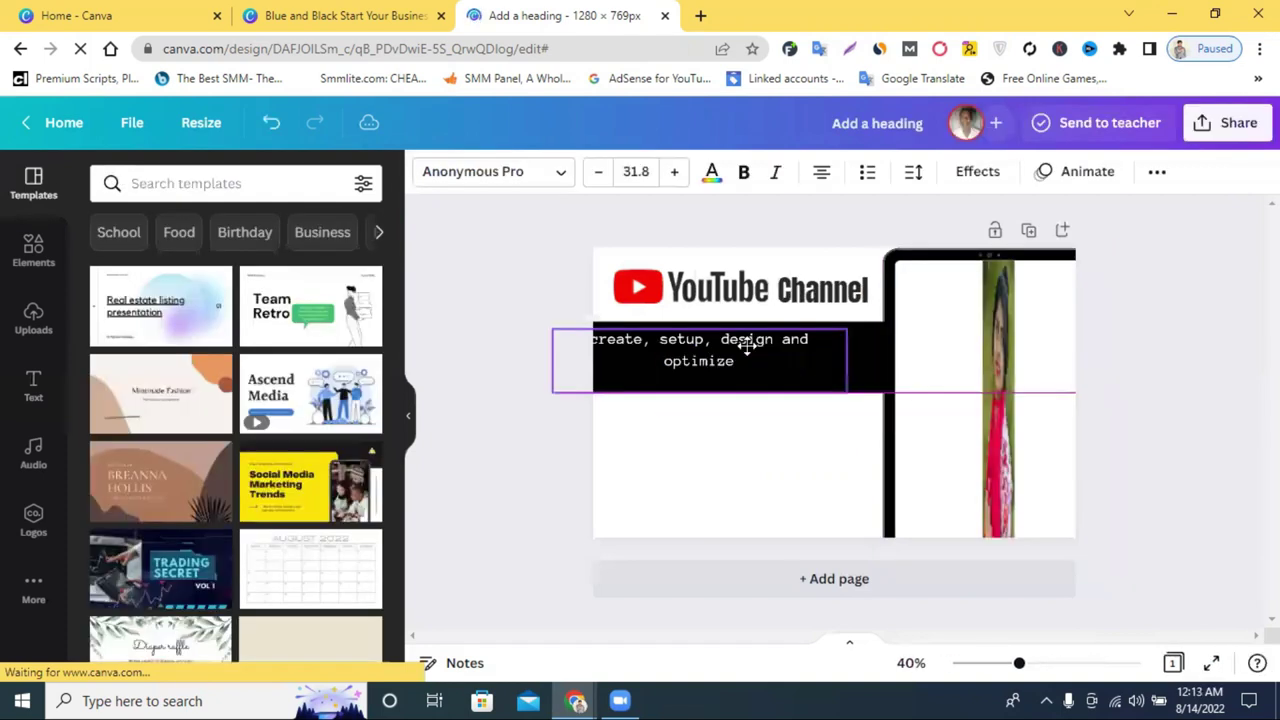
# Set the tagline font to Aileron Heavy and fit it on the black band with a narrower text box at size 39.8
pyautogui.click(497, 172)
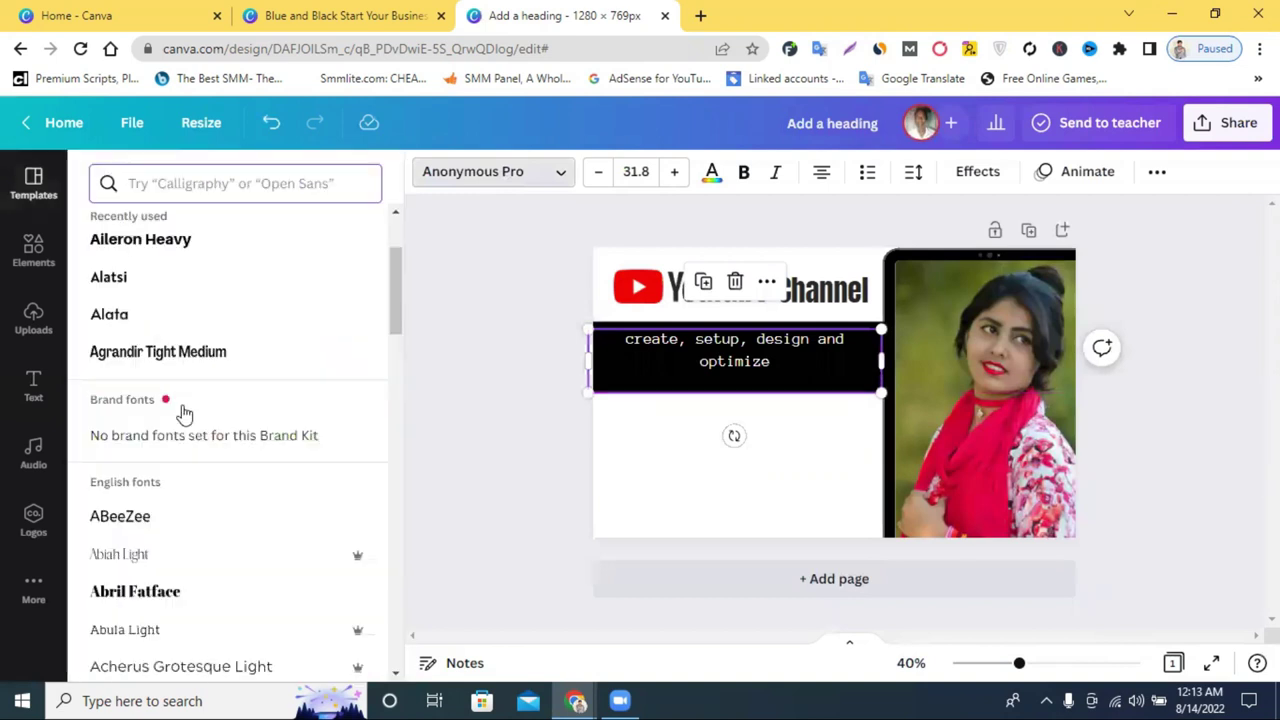
pyautogui.scroll(-2, 183, 574)
pyautogui.scroll(-2, 177, 531)
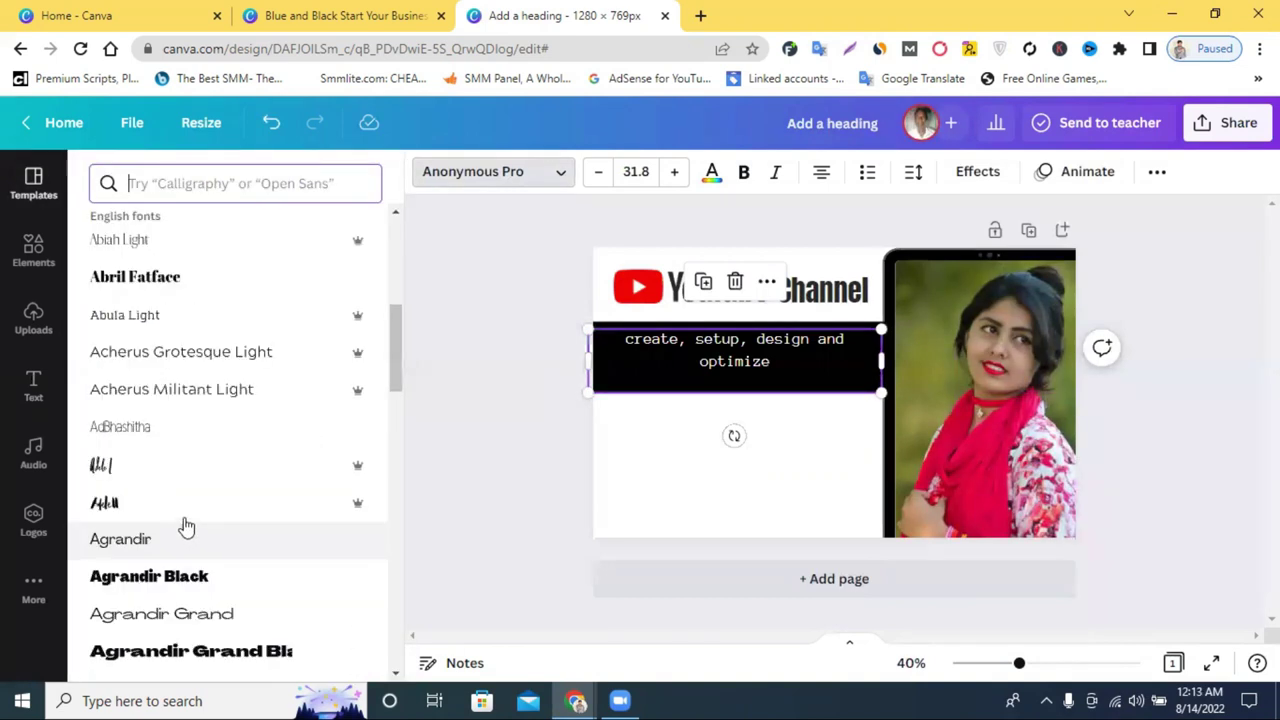
pyautogui.scroll(-2, 186, 526)
pyautogui.scroll(-3, 187, 525)
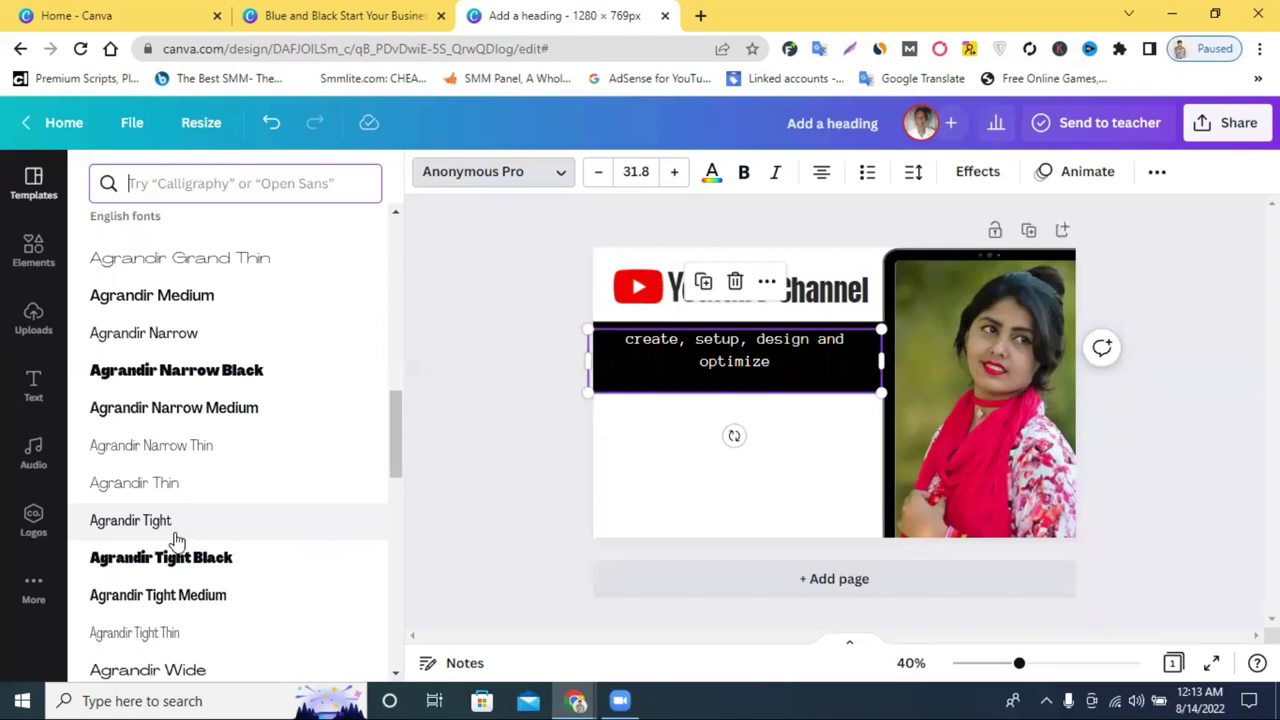
pyautogui.scroll(-2, 166, 555)
pyautogui.scroll(-1, 167, 570)
pyautogui.click(167, 570)
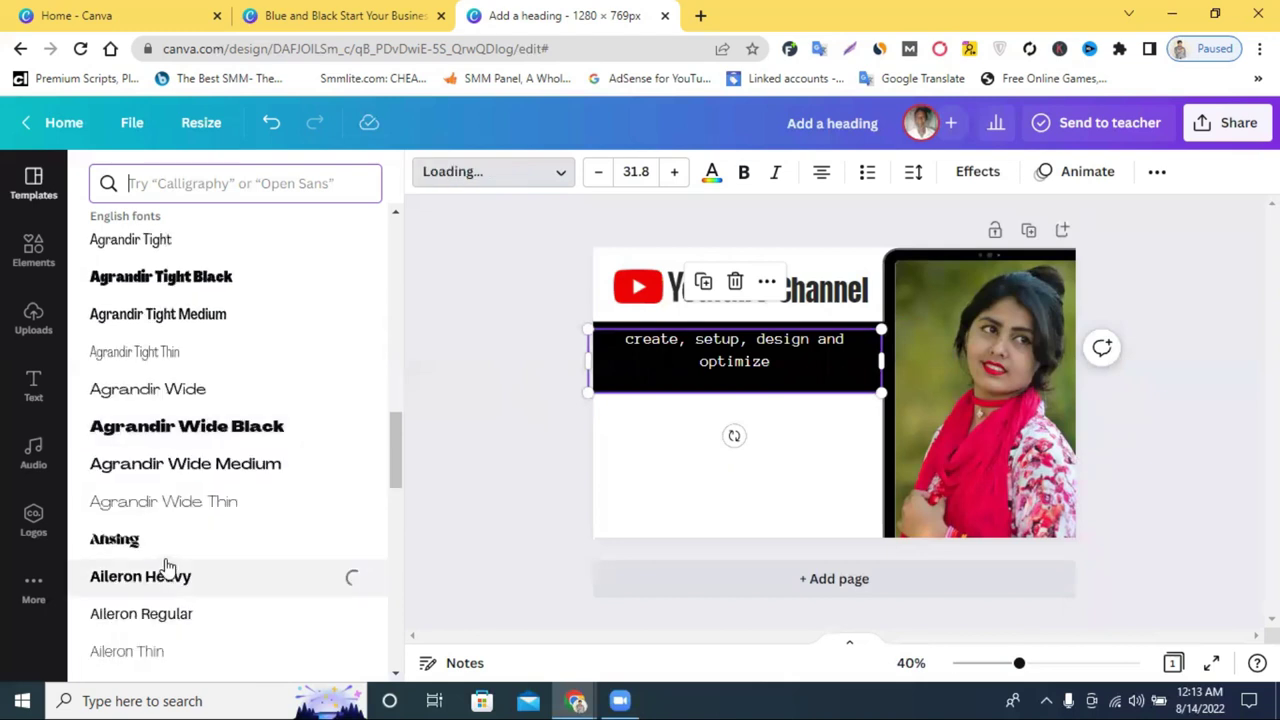
pyautogui.moveTo(865, 352)
pyautogui.mouseDown()
pyautogui.moveTo(848, 350)
pyautogui.moveTo(849, 362)
pyautogui.mouseUp()
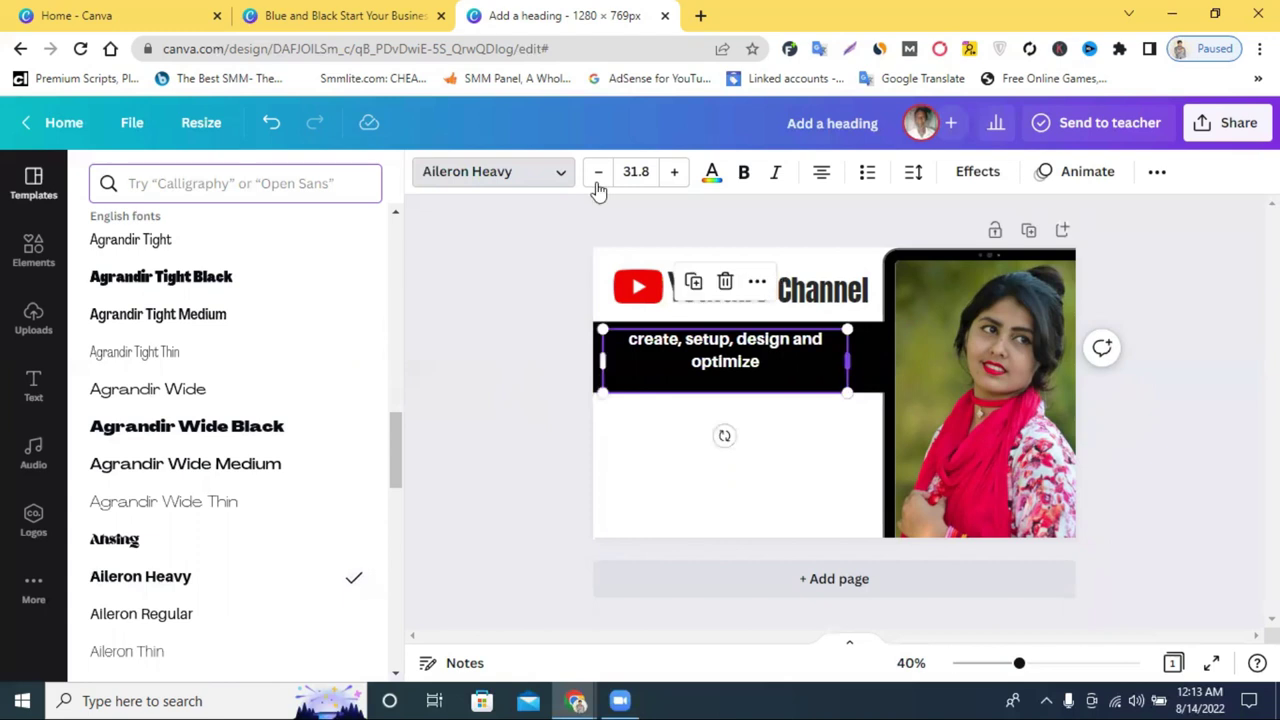
pyautogui.click(678, 174)
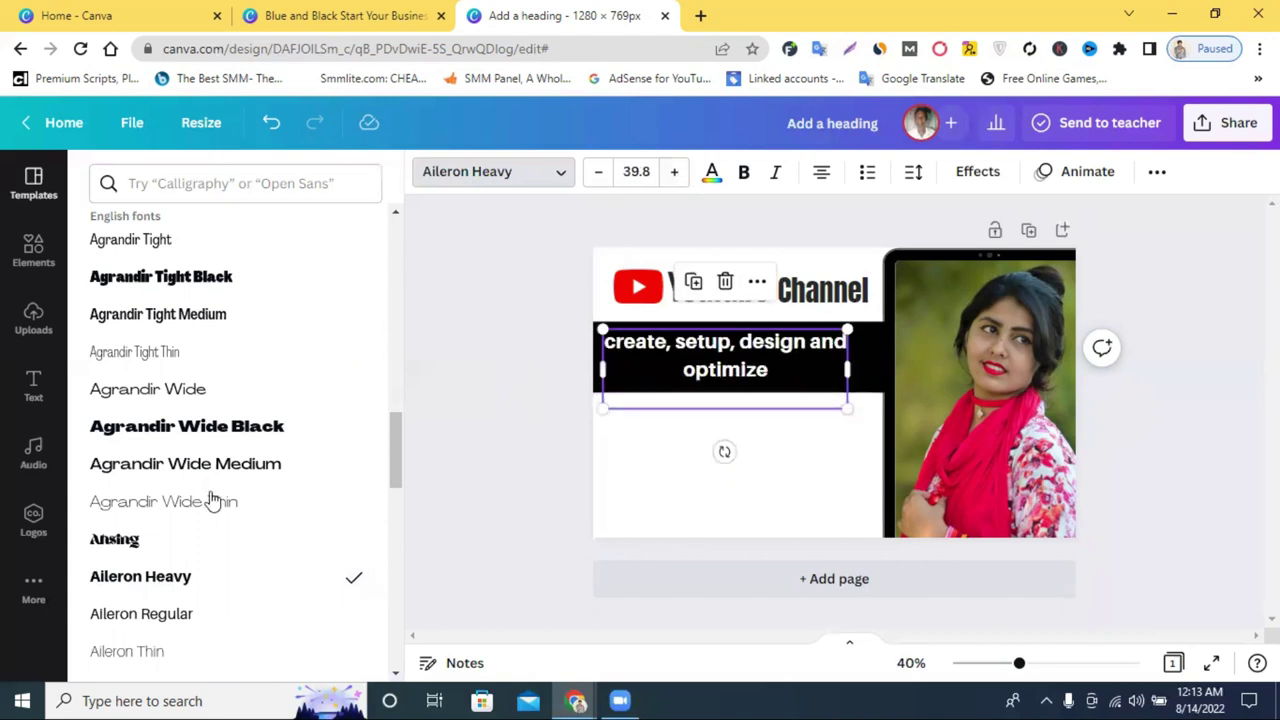
# Try Alatsi on the tagline, settle on the Alice font, and scale the text up to size 45.4
pyautogui.scroll(-3, 190, 497)
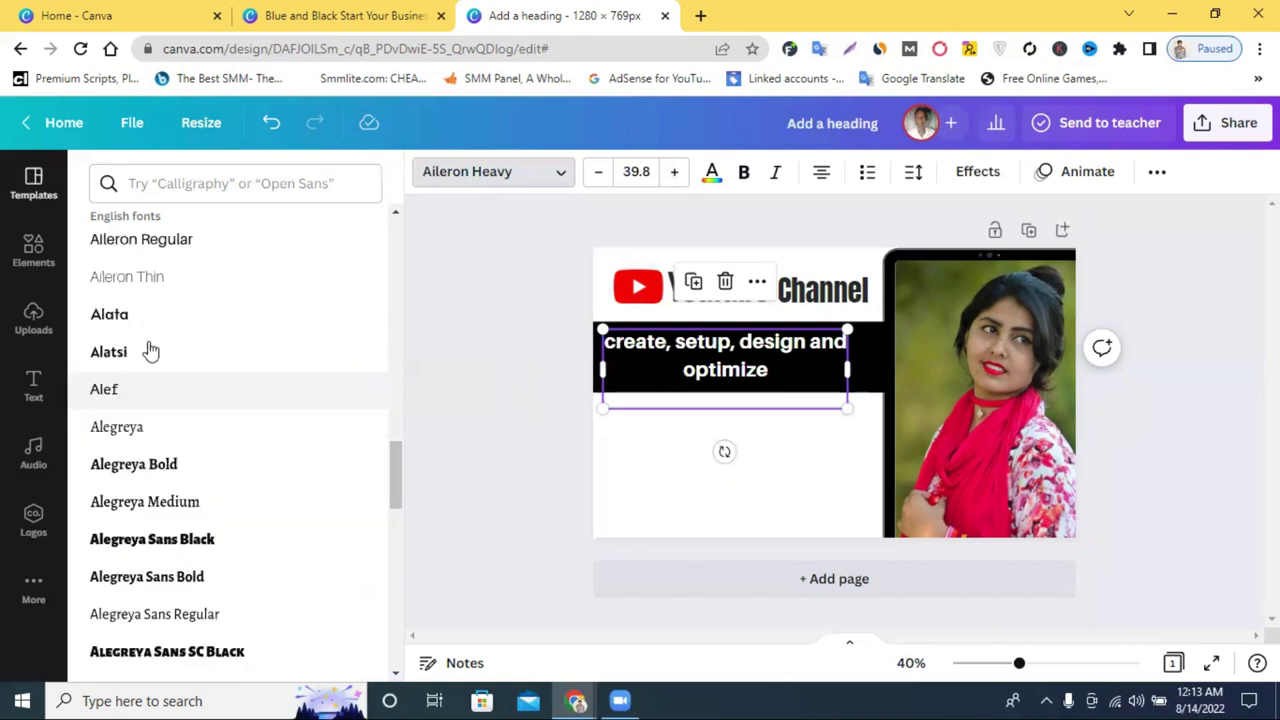
pyautogui.click(150, 350)
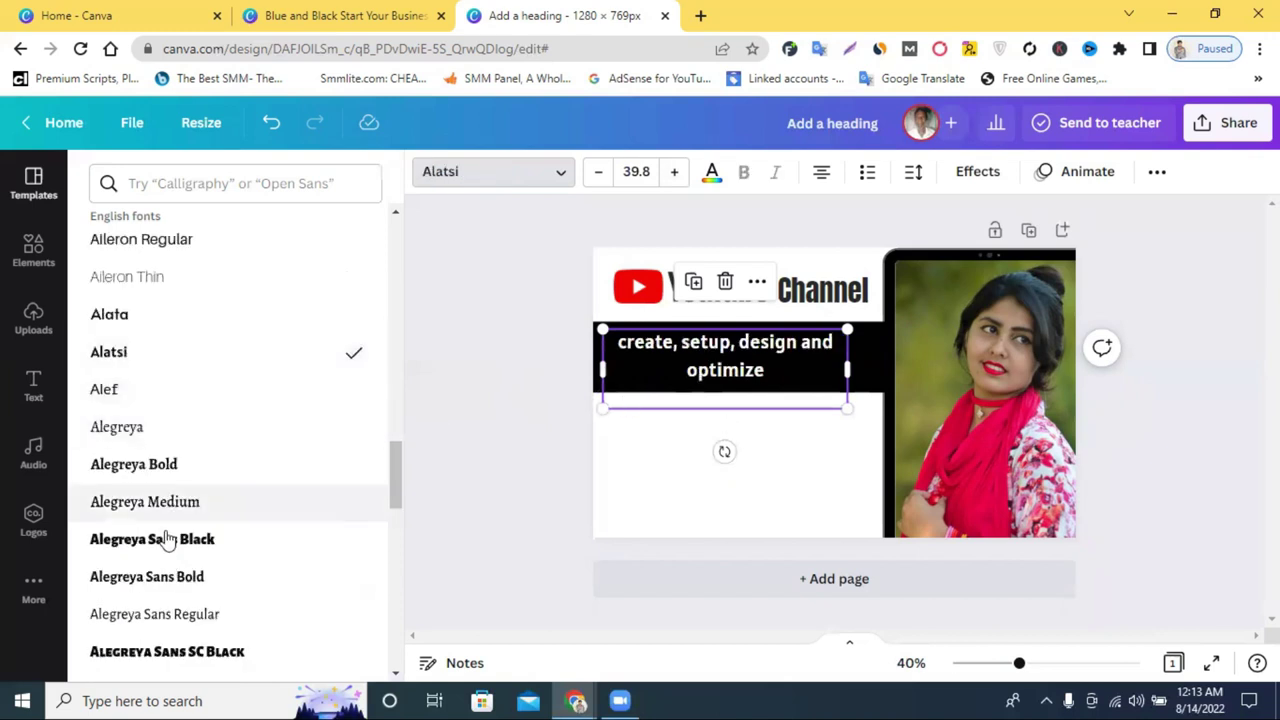
pyautogui.scroll(-5, 160, 520)
pyautogui.click(145, 476)
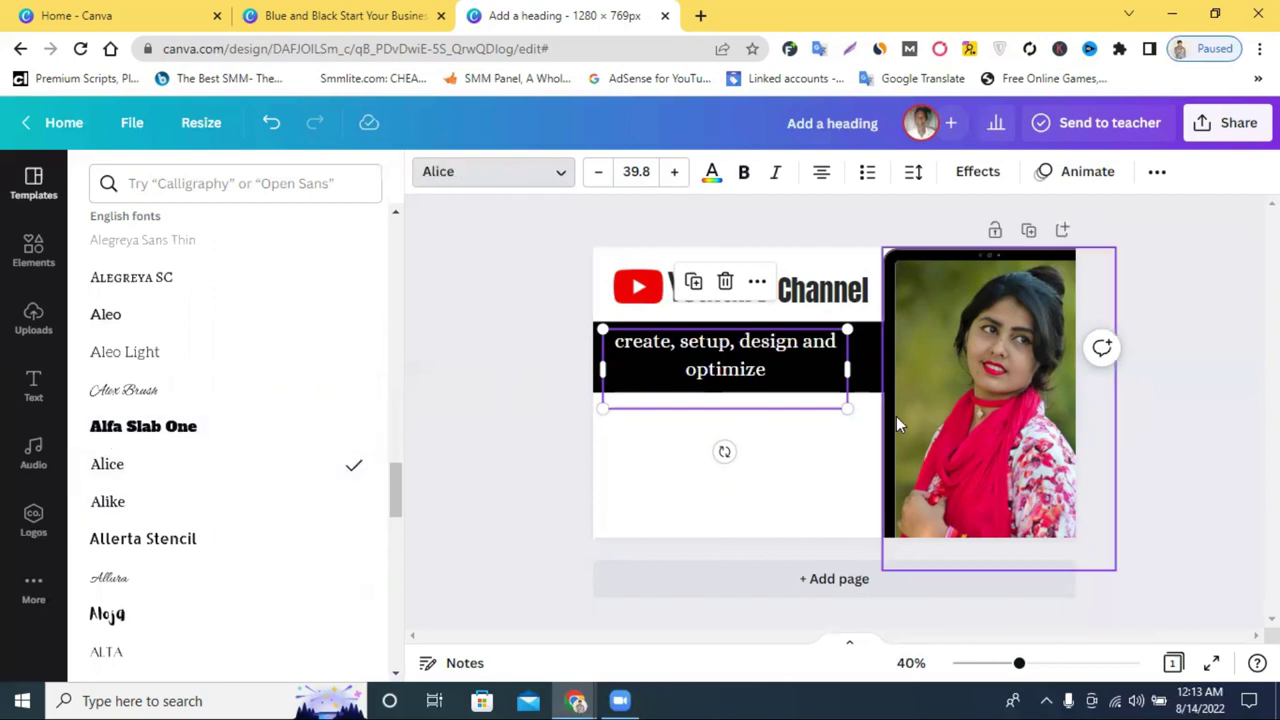
pyautogui.moveTo(853, 410); pyautogui.dragTo(875, 417)
pyautogui.scroll(-2, 237, 517)
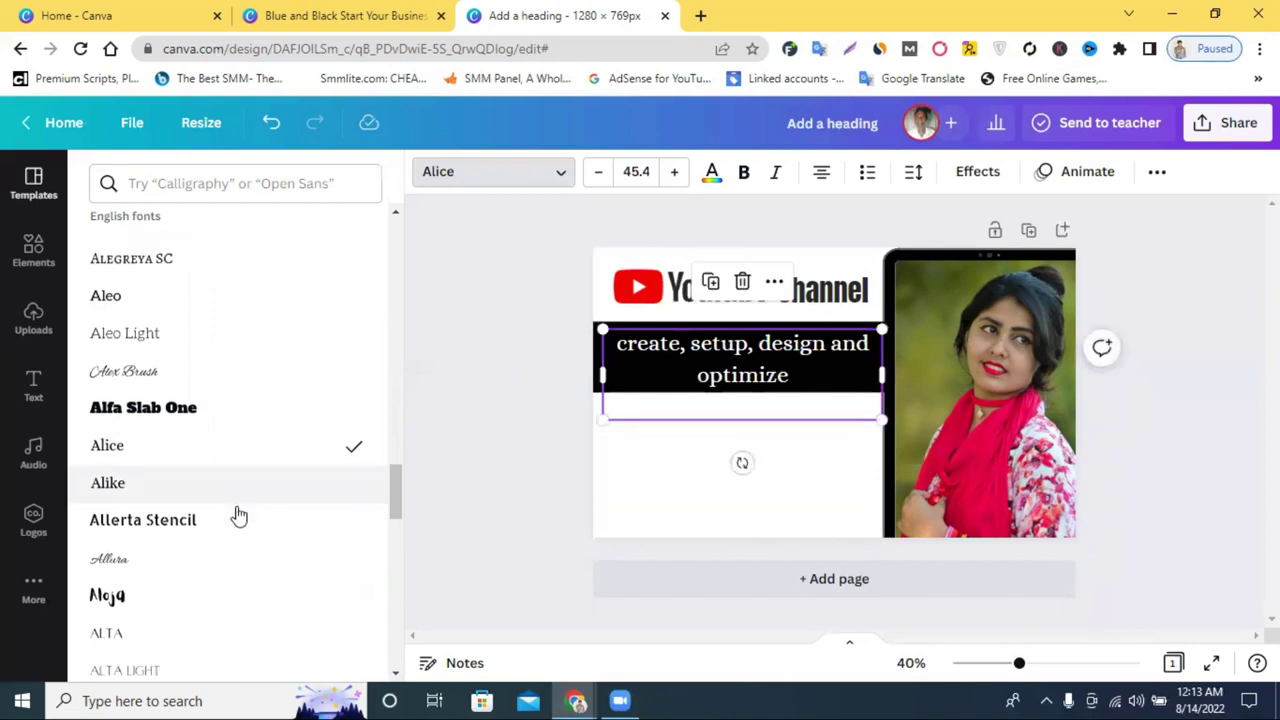
# Capitalise the first letter of every tagline word so it reads "Create, Setup, Design And Optimize"
pyautogui.click(626, 345)
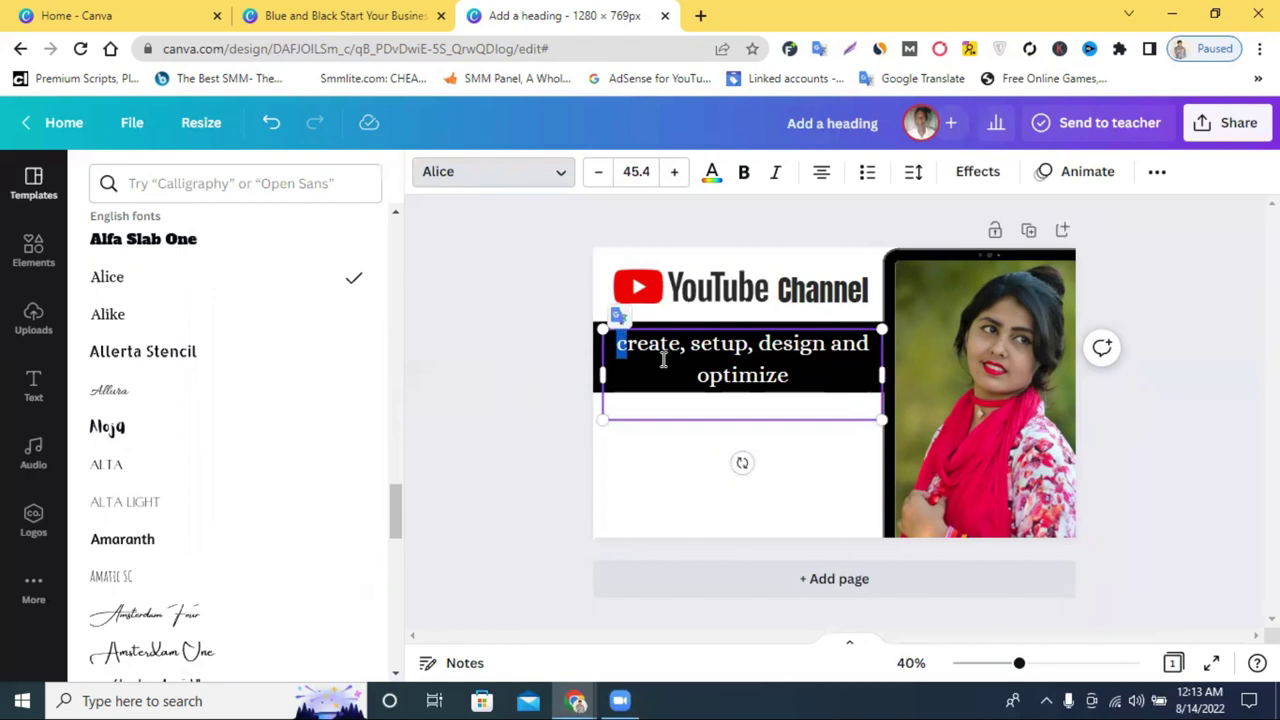
pyautogui.write('C')
pyautogui.moveTo(691, 344); pyautogui.dragTo(836, 344)
pyautogui.write('S')
pyautogui.write('D')
pyautogui.write('A')
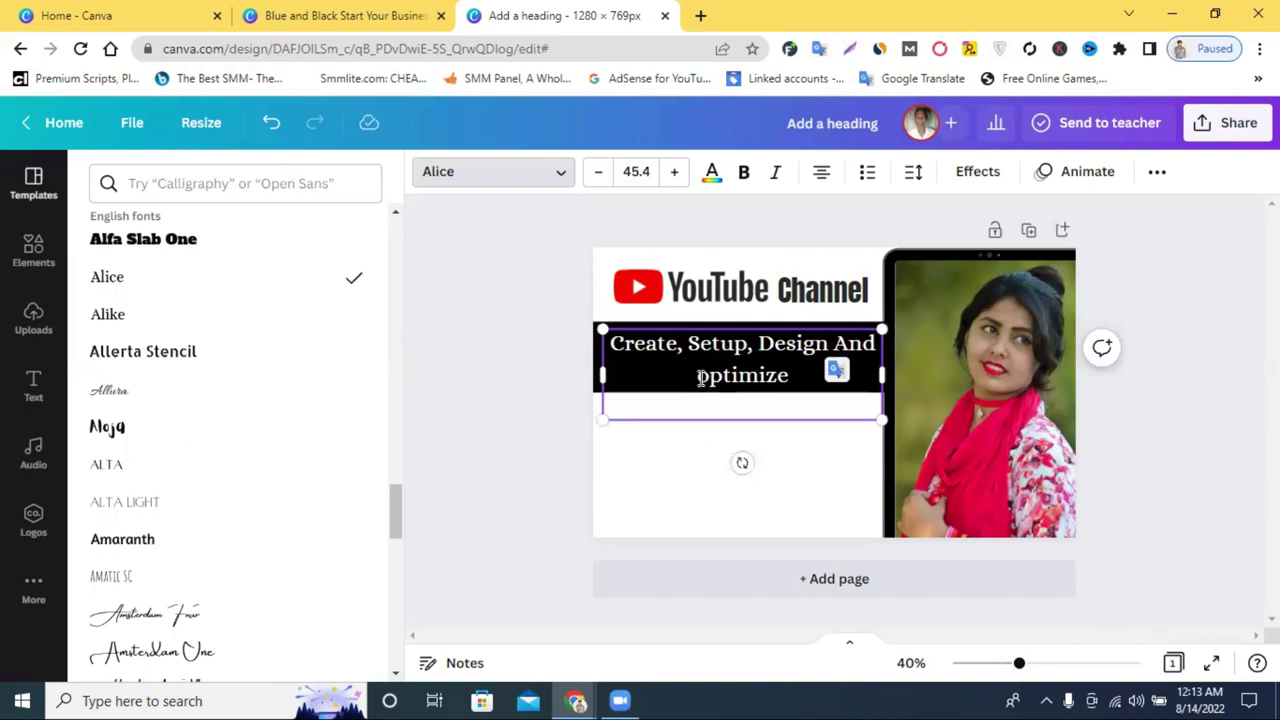
pyautogui.moveTo(697, 377); pyautogui.dragTo(709, 377)
pyautogui.write('O')
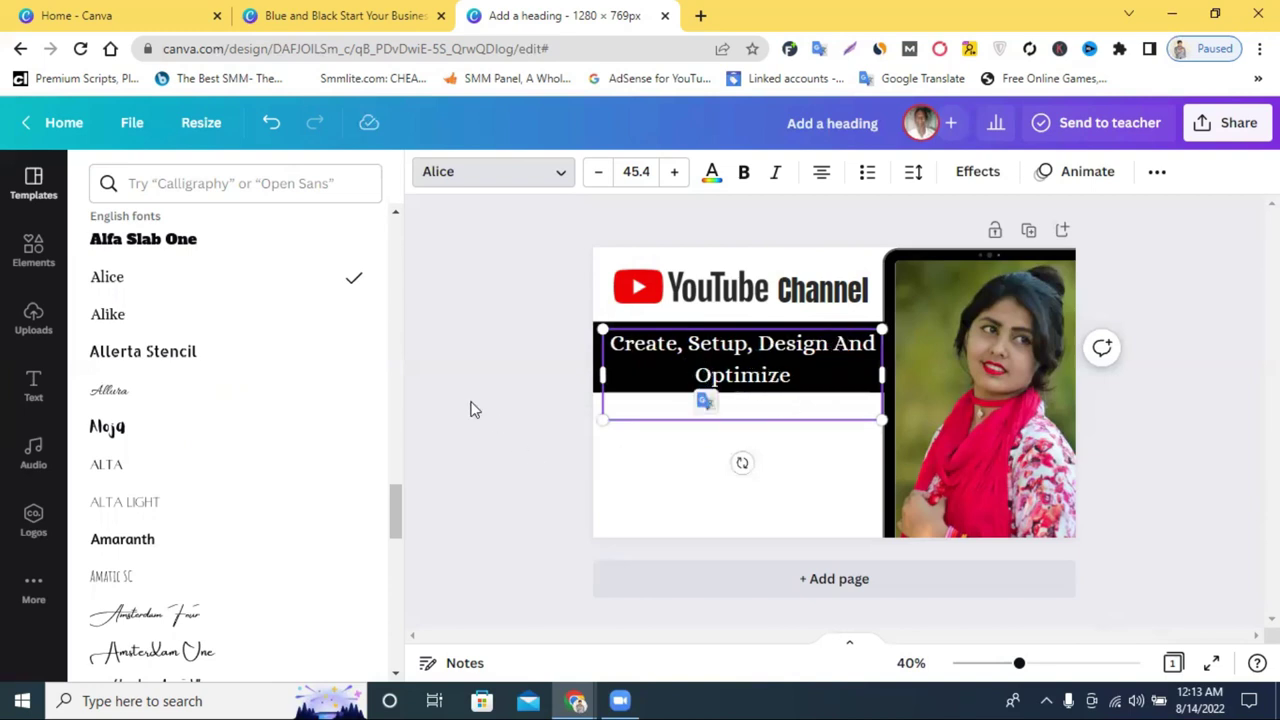
pyautogui.click(475, 410)
# Reduce the tagline's line spacing to 1.25
pyautogui.click(740, 377)
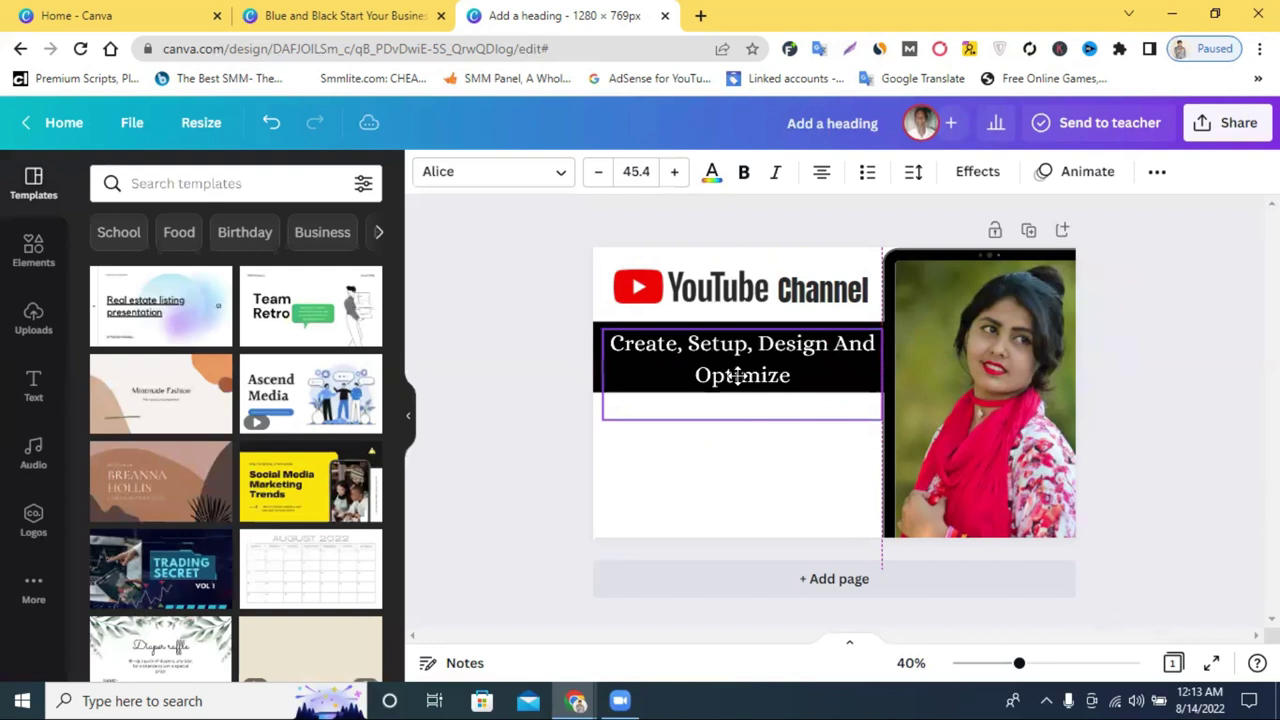
pyautogui.click(519, 347)
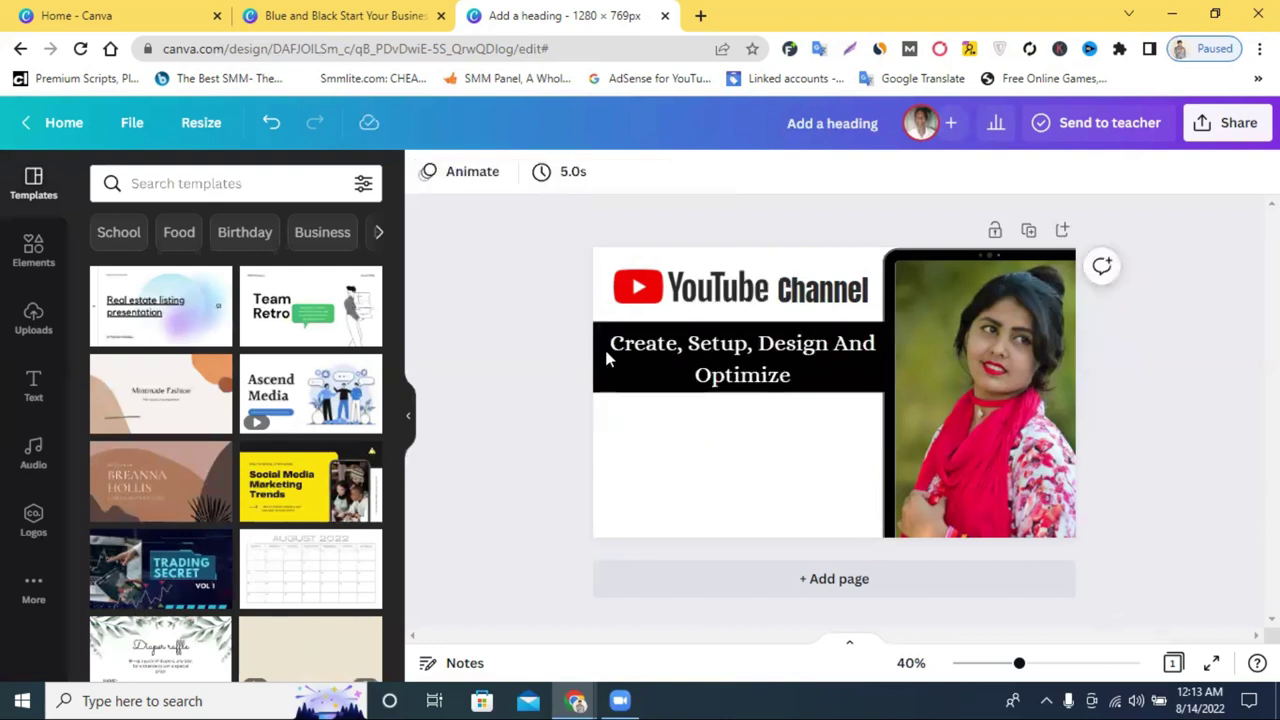
pyautogui.click(746, 386)
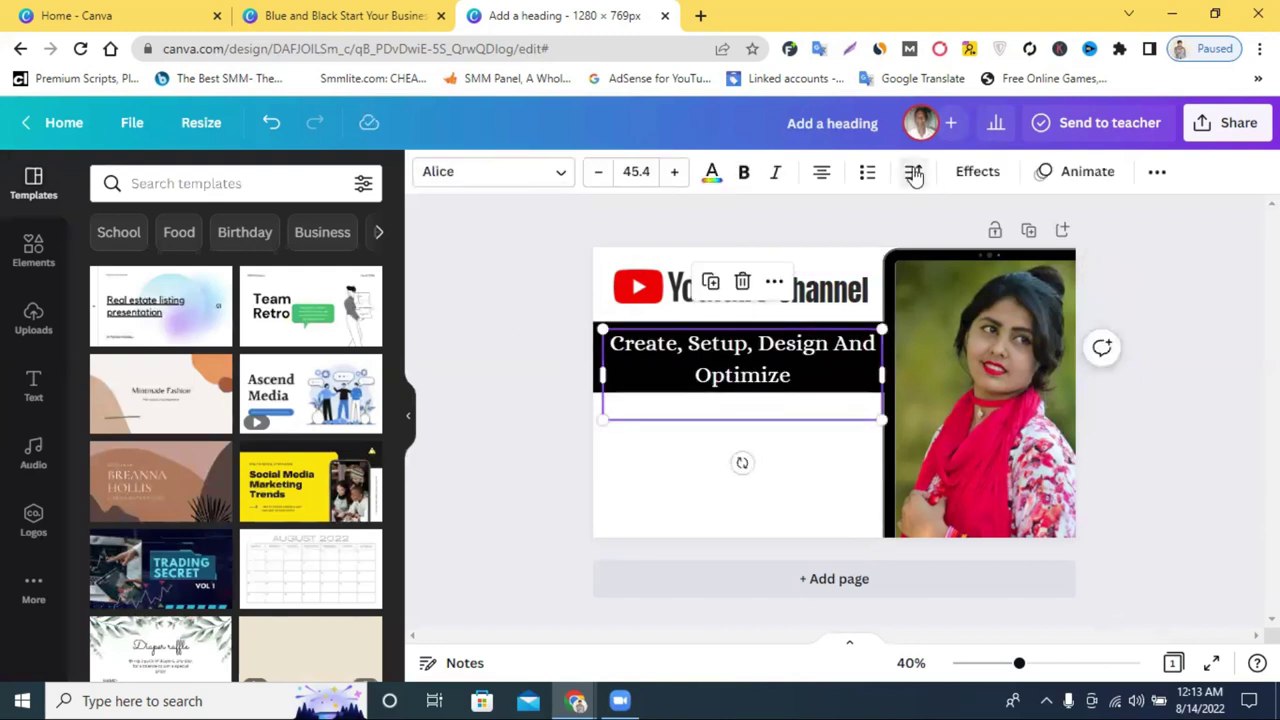
pyautogui.click(916, 174)
pyautogui.moveTo(1030, 318); pyautogui.dragTo(1015, 313)
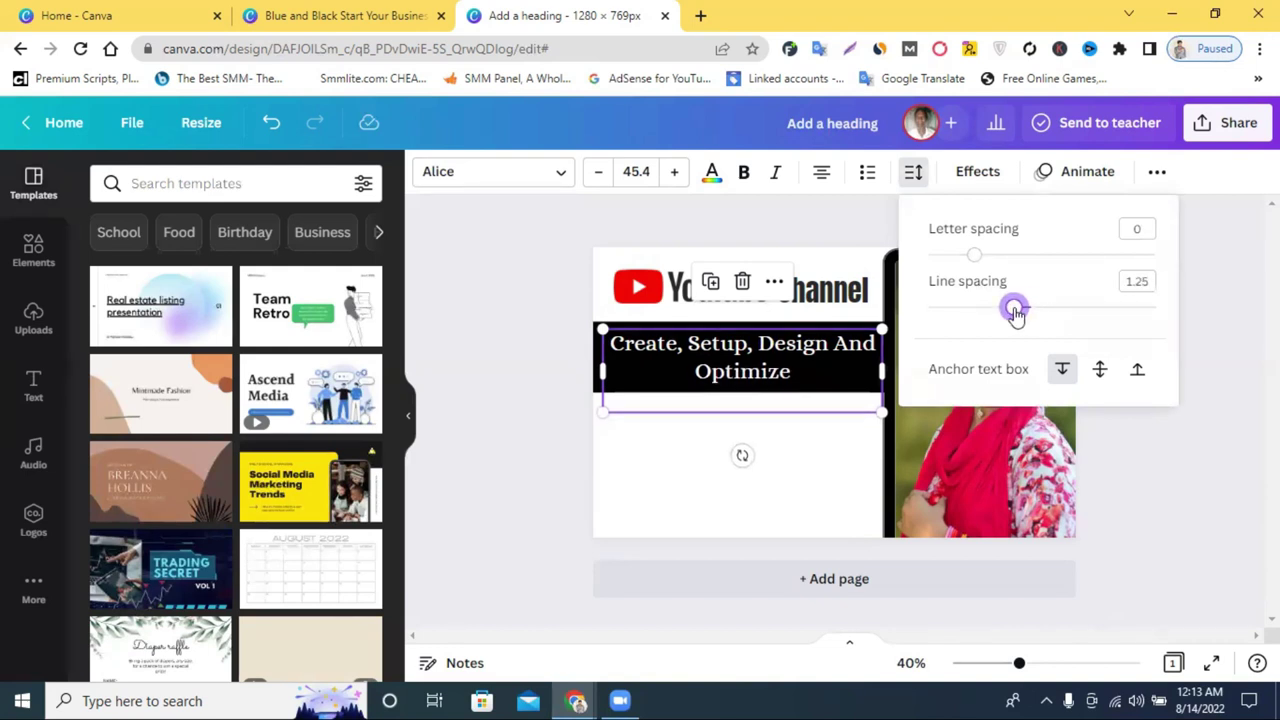
pyautogui.click(914, 172)
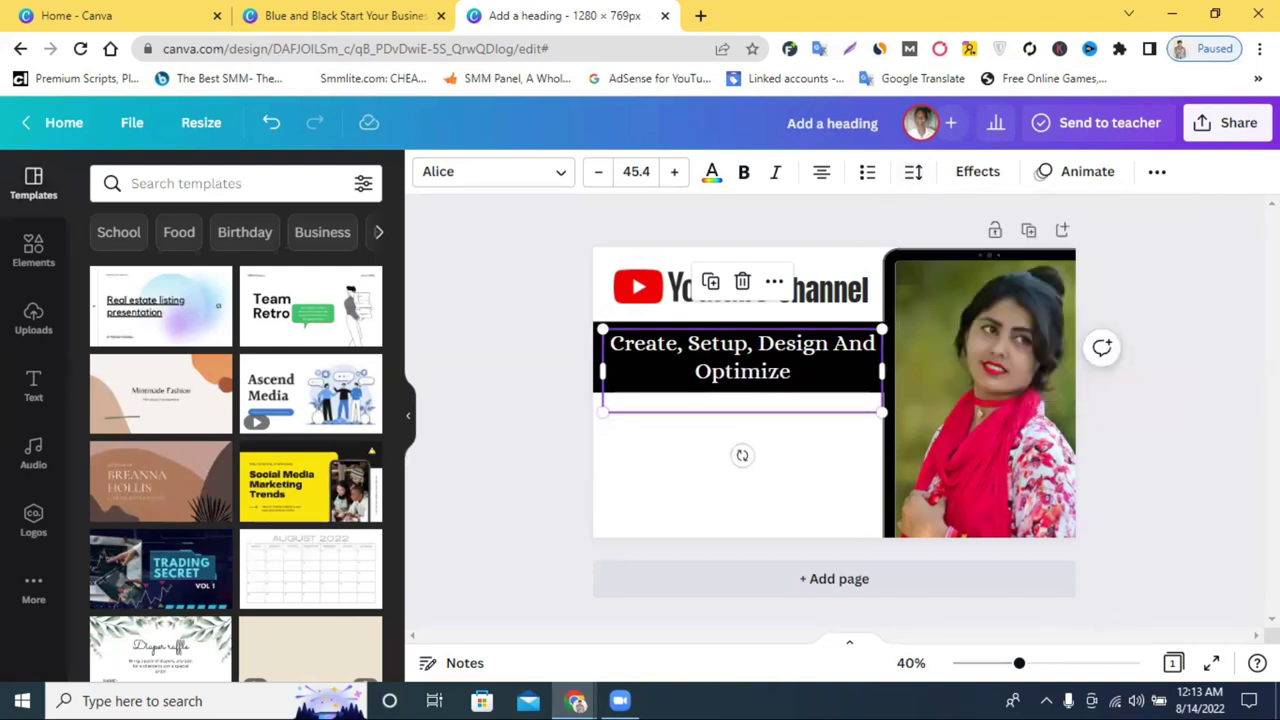
pyautogui.press('Escape')
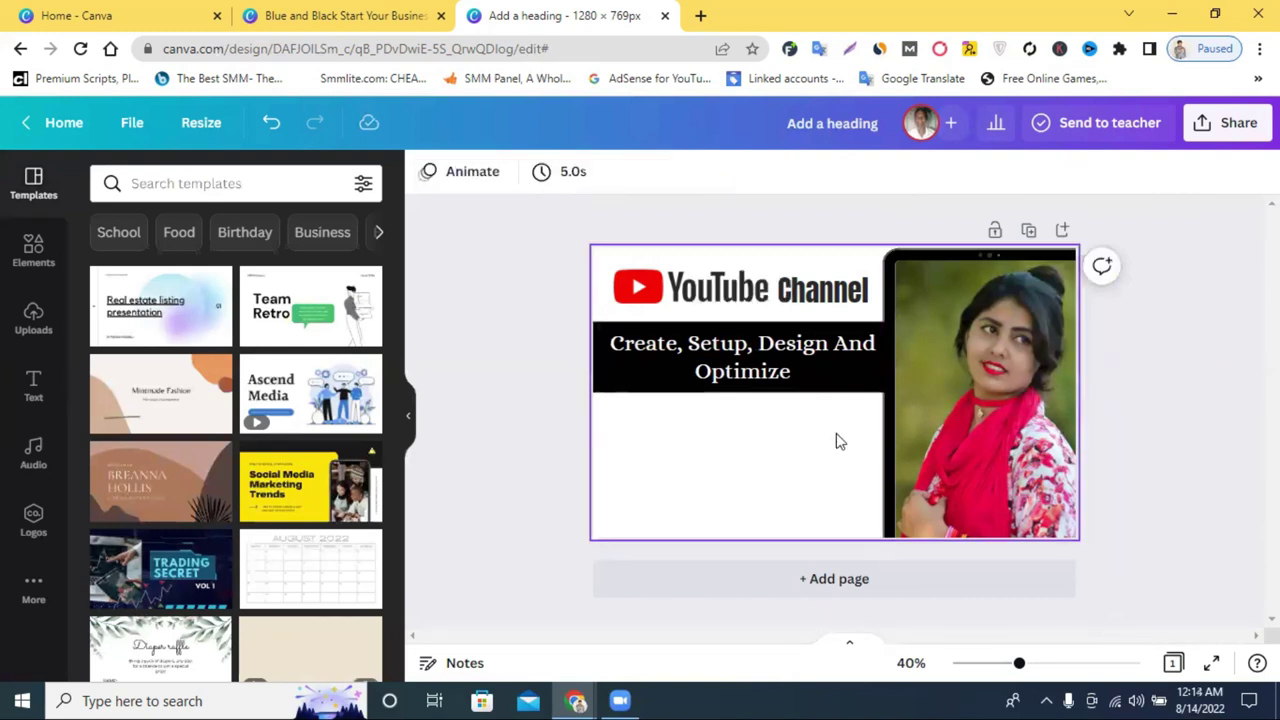
# Change the tagline's font on the black band to Amaranth
pyautogui.click(731, 366)
pyautogui.click(493, 171)
pyautogui.scroll(-5, 197, 483)
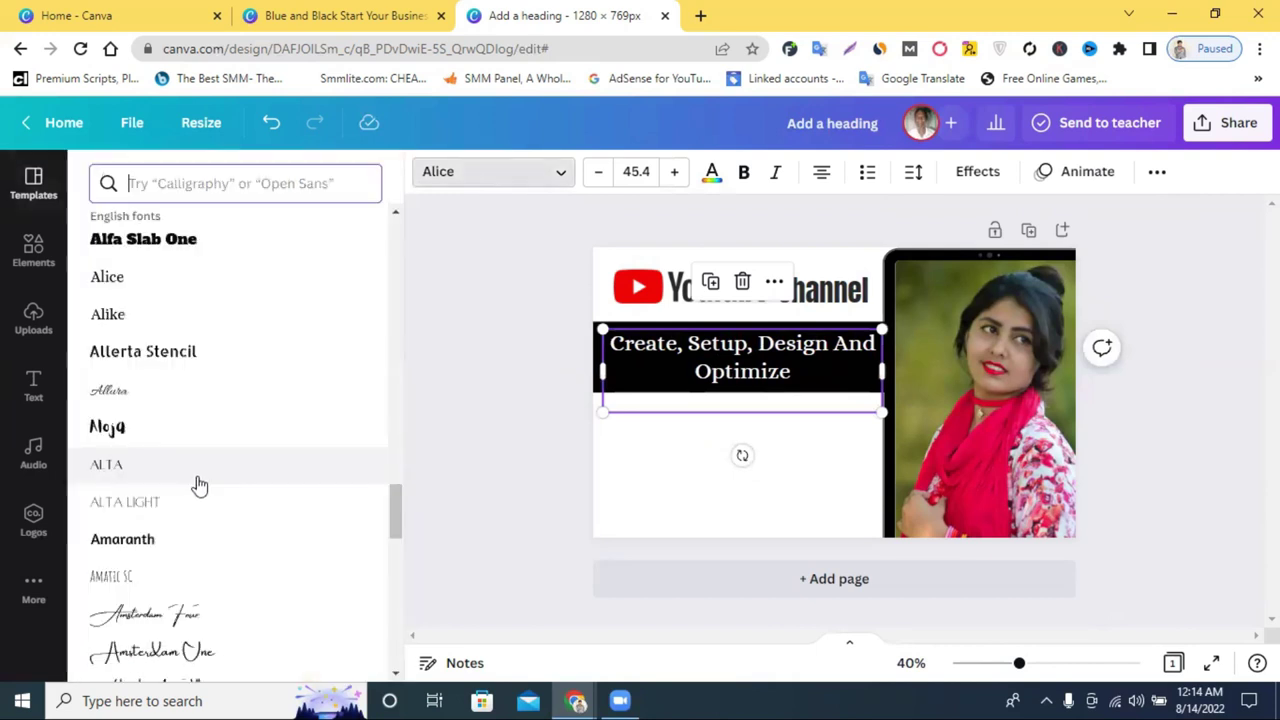
pyautogui.scroll(2, 197, 490)
pyautogui.click(150, 450)
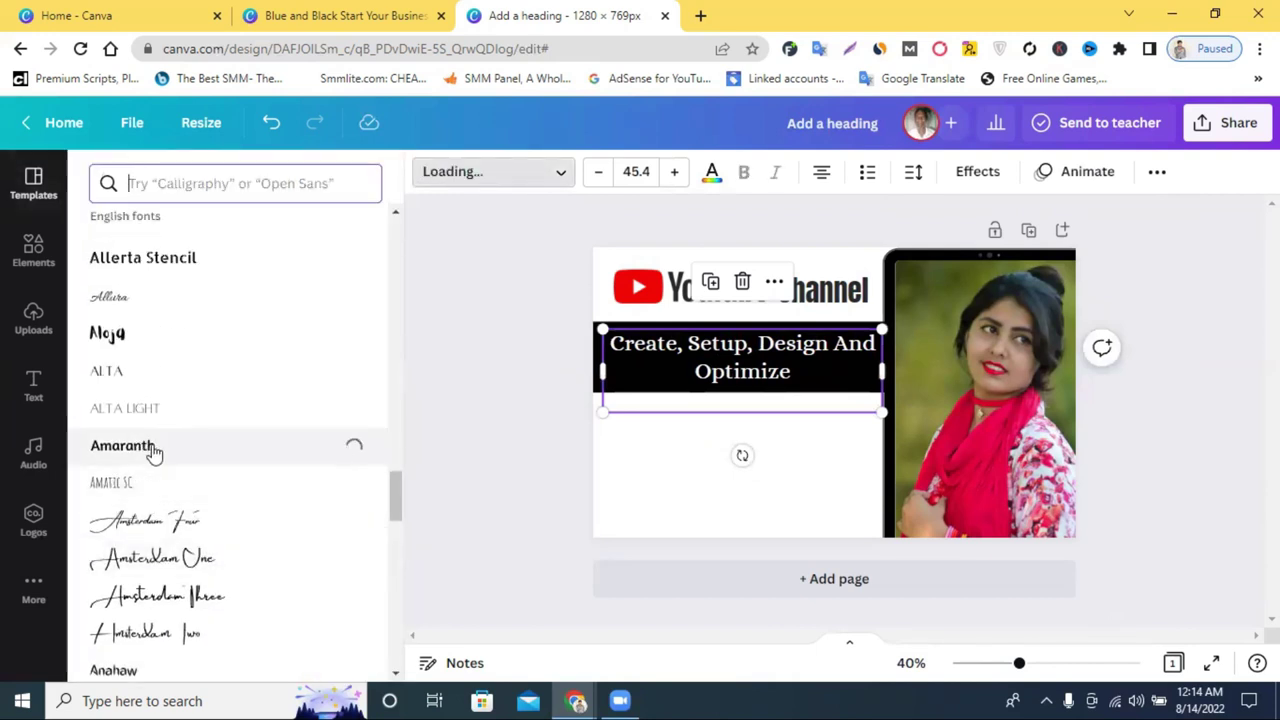
pyautogui.click(489, 397)
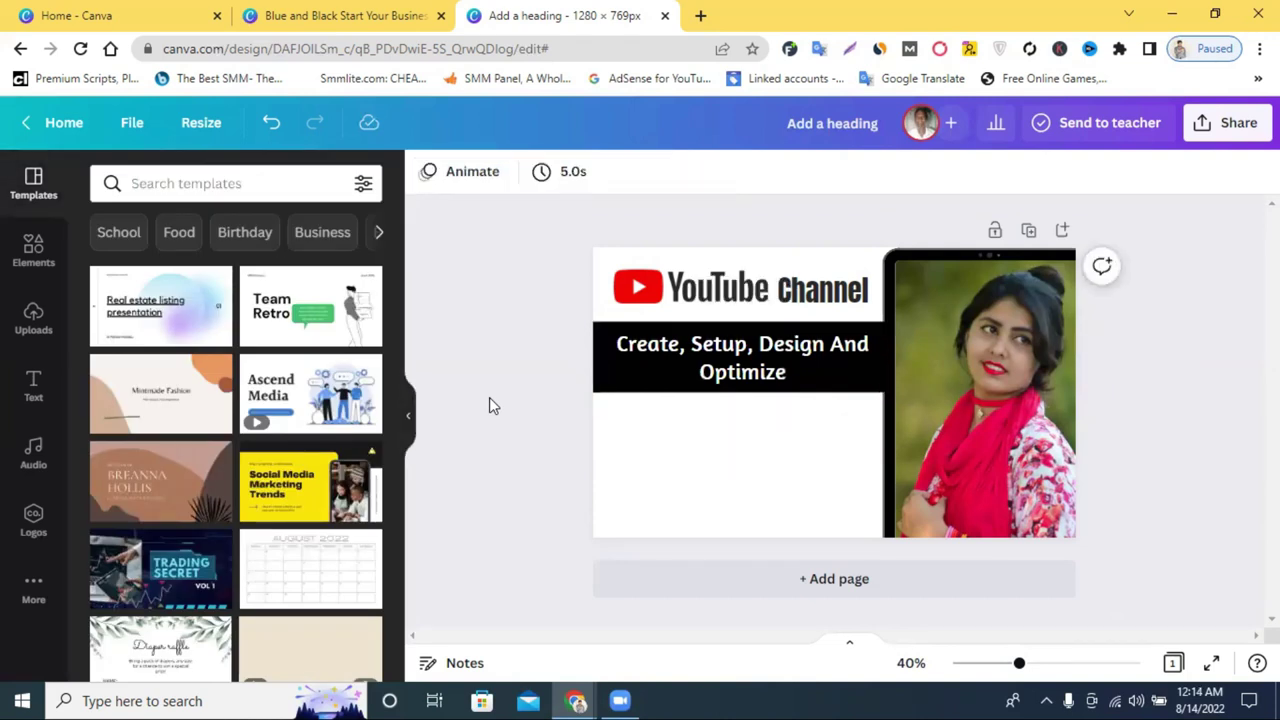
# Add a red square shape and stretch it into a wide, thin bar just beneath the black tagline band
pyautogui.click(30, 258)
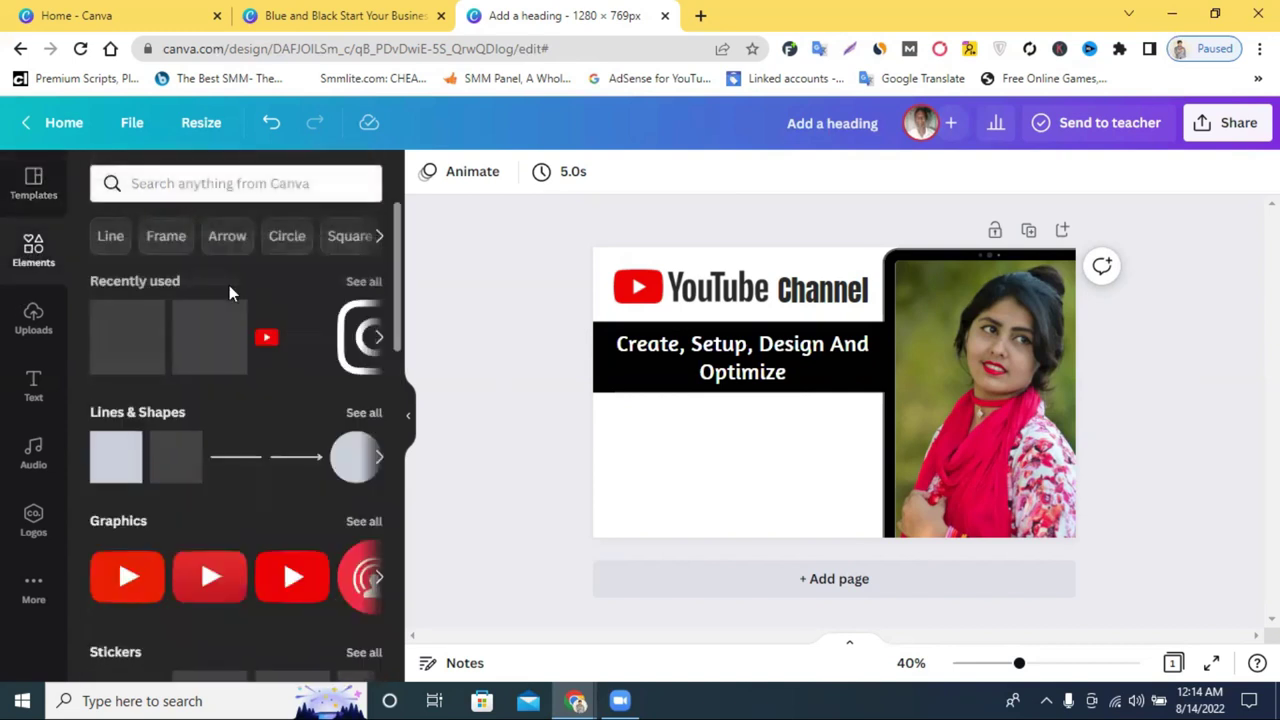
pyautogui.click(177, 457)
pyautogui.moveTo(724, 363); pyautogui.dragTo(724, 385)
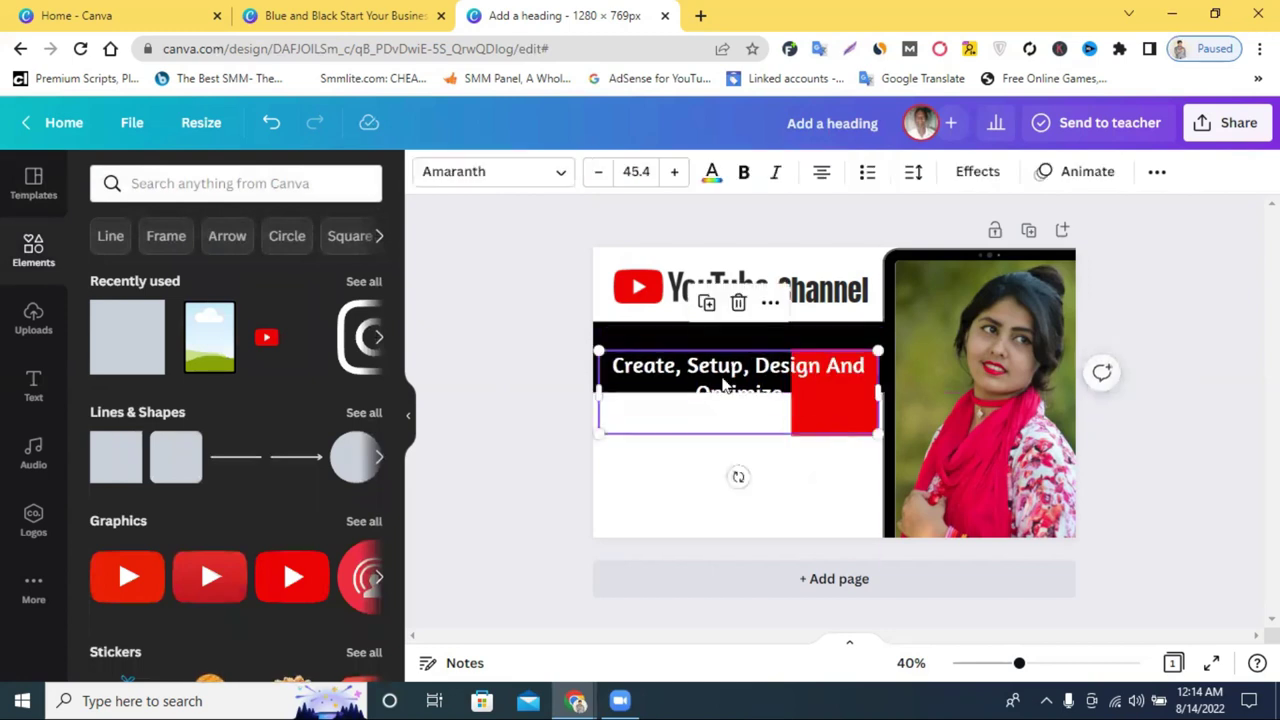
pyautogui.click(270, 122)
pyautogui.moveTo(824, 432); pyautogui.dragTo(662, 402)
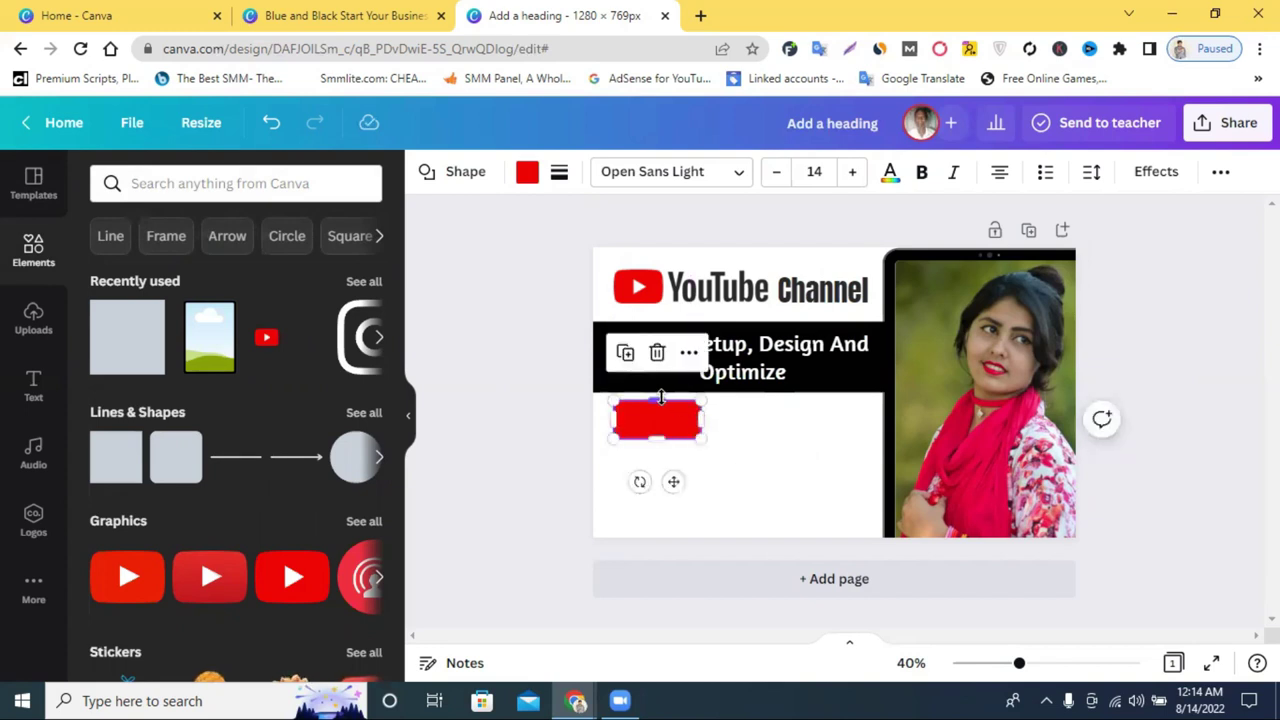
pyautogui.click(660, 396)
pyautogui.click(659, 438)
pyautogui.moveTo(661, 425); pyautogui.dragTo(859, 419)
pyautogui.click(486, 349)
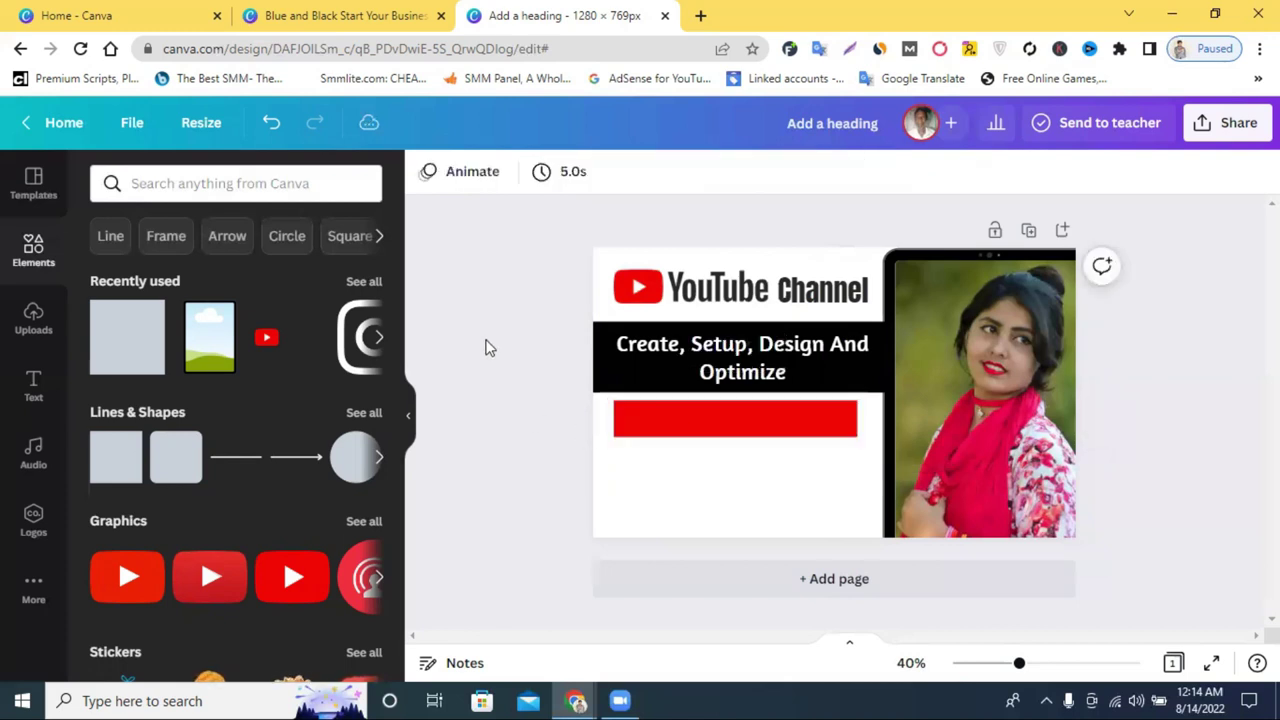
# Duplicate the tagline text and place the copy over the red bar
pyautogui.click(800, 372)
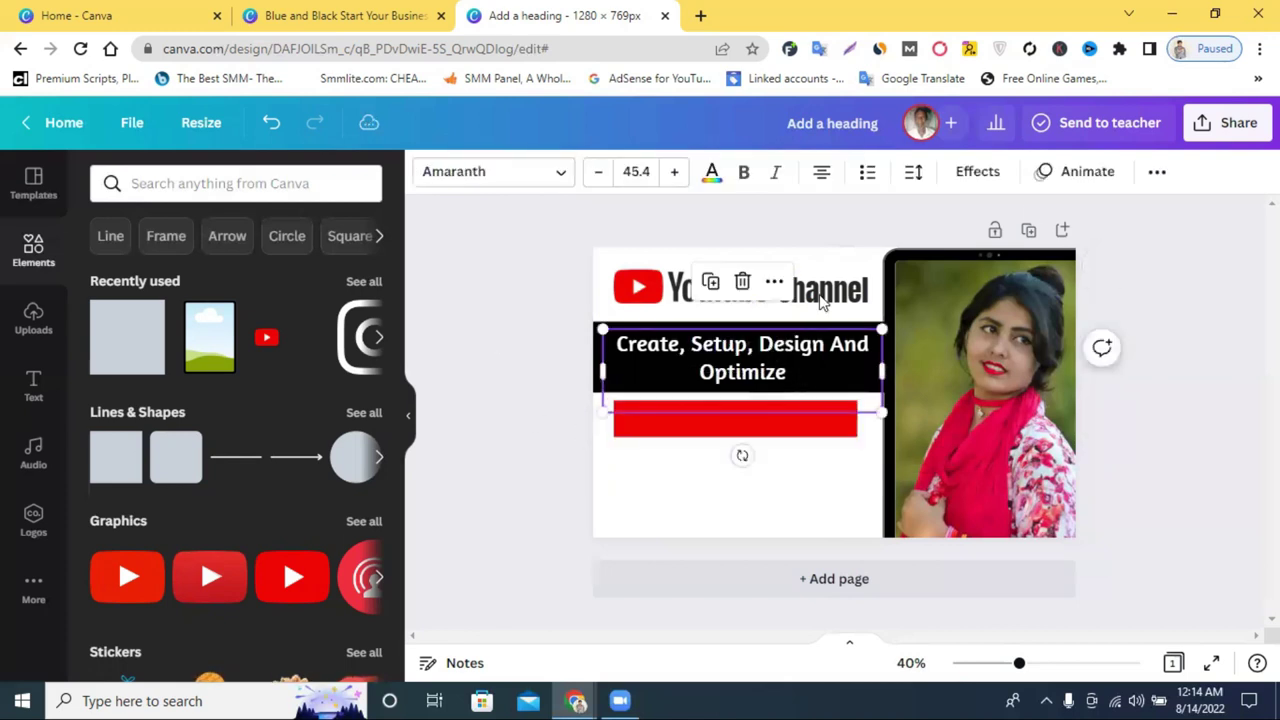
pyautogui.click(1157, 171)
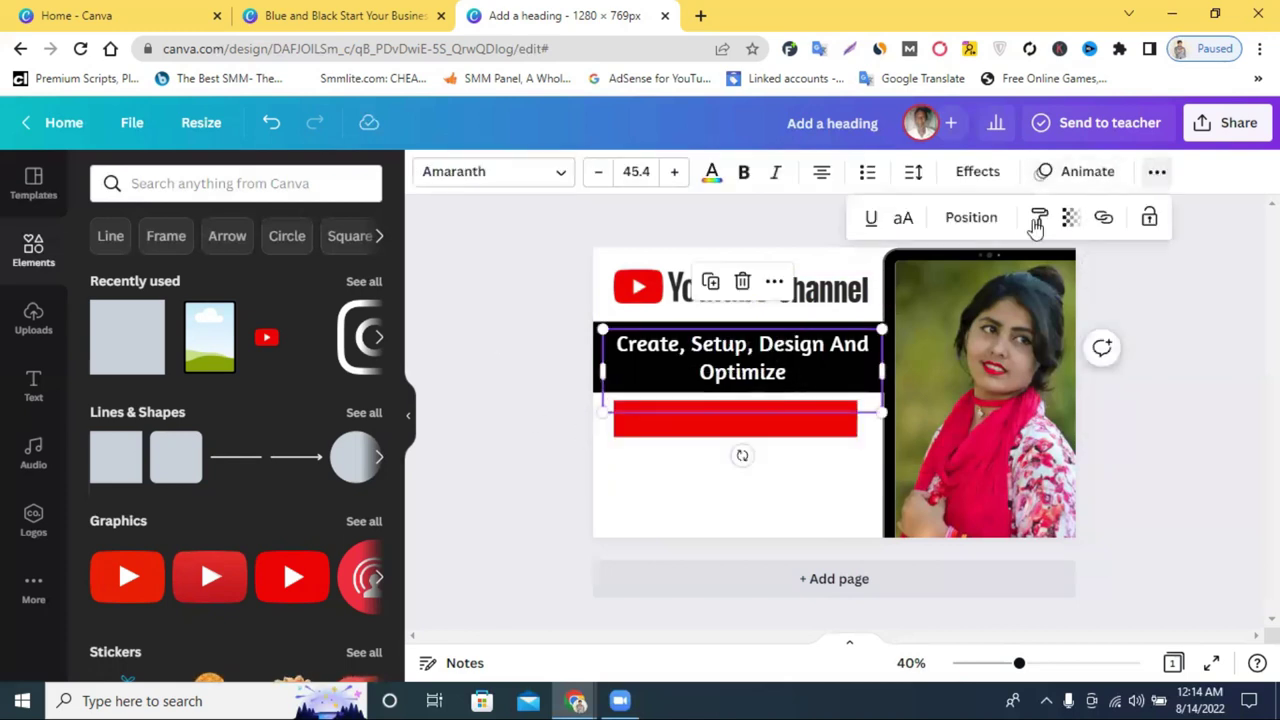
pyautogui.click(710, 281)
pyautogui.moveTo(721, 431); pyautogui.dragTo(733, 424)
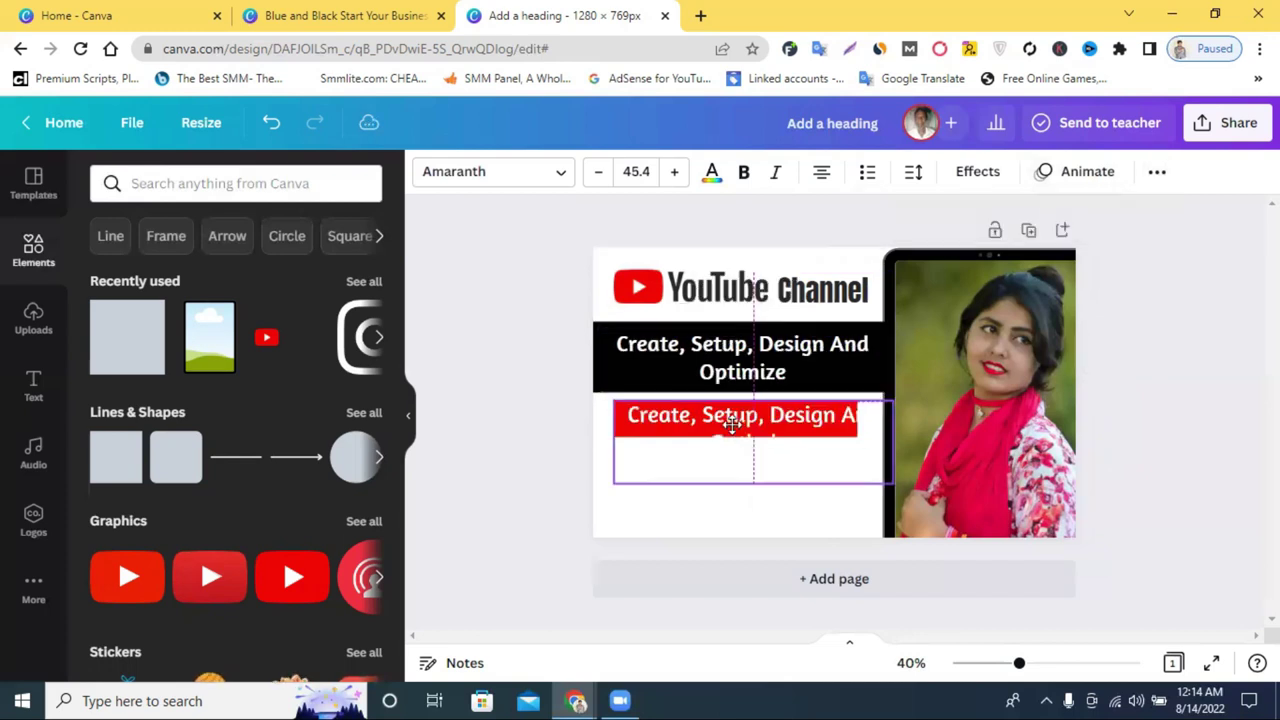
# Replace the copied text with "Youtube channel create" and centre it on the red bar
pyautogui.doubleClick(733, 424)
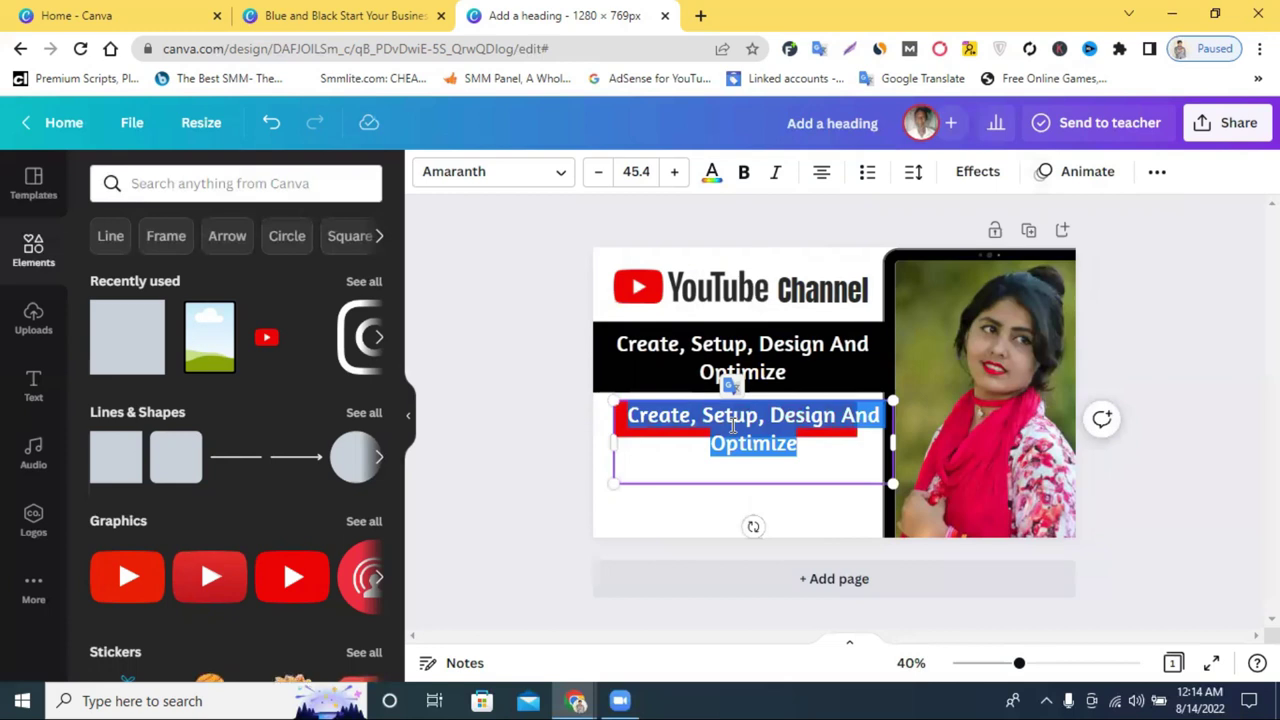
pyautogui.write('Youtu')
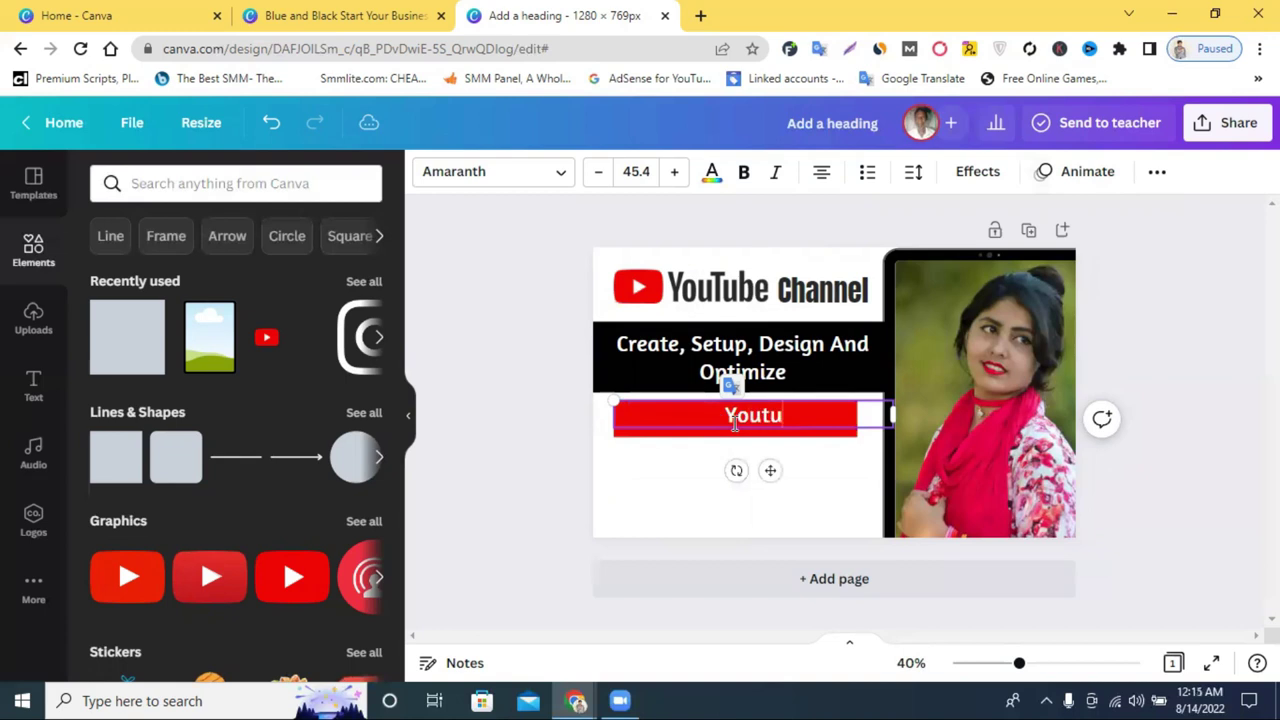
pyautogui.write('be ')
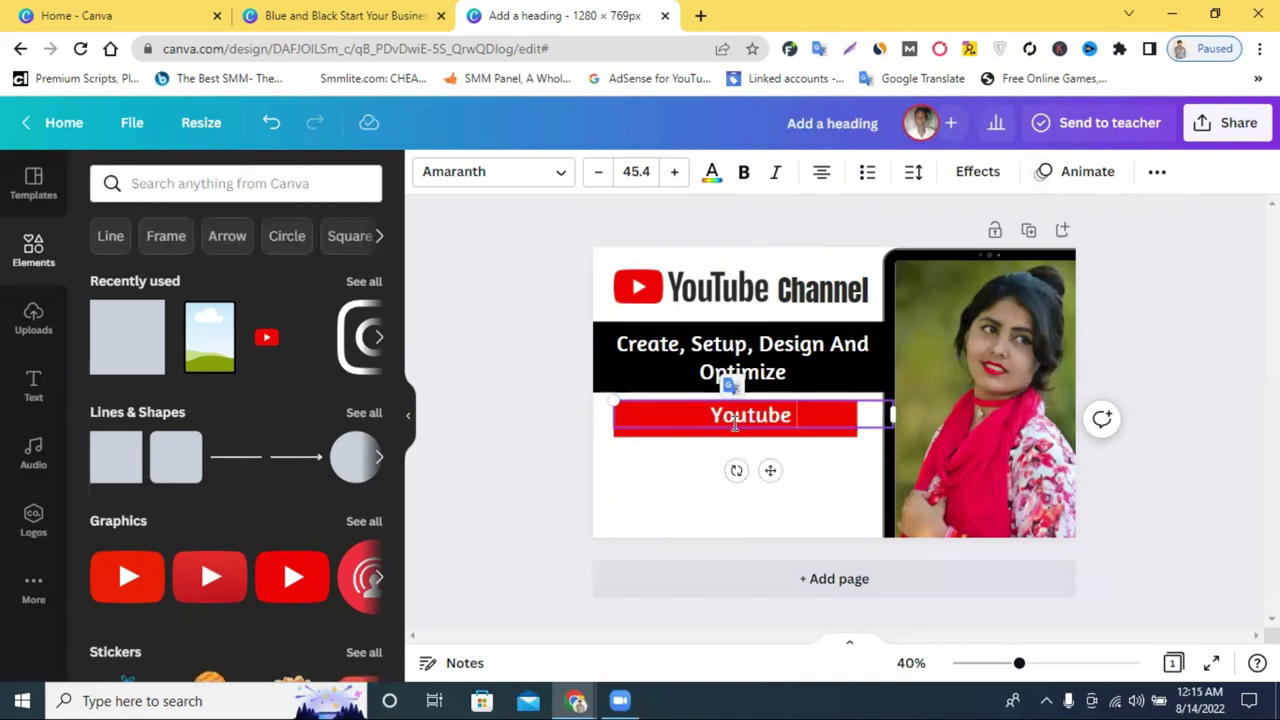
pyautogui.write('channel ')
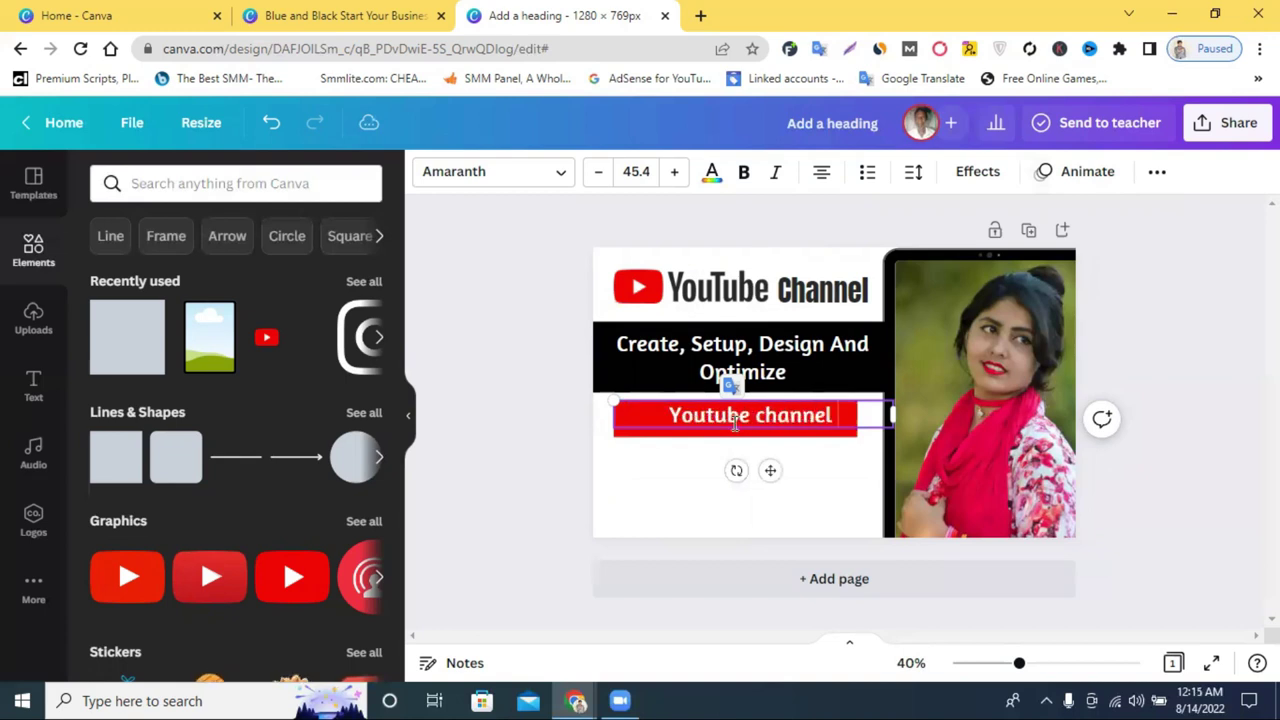
pyautogui.write('creat')
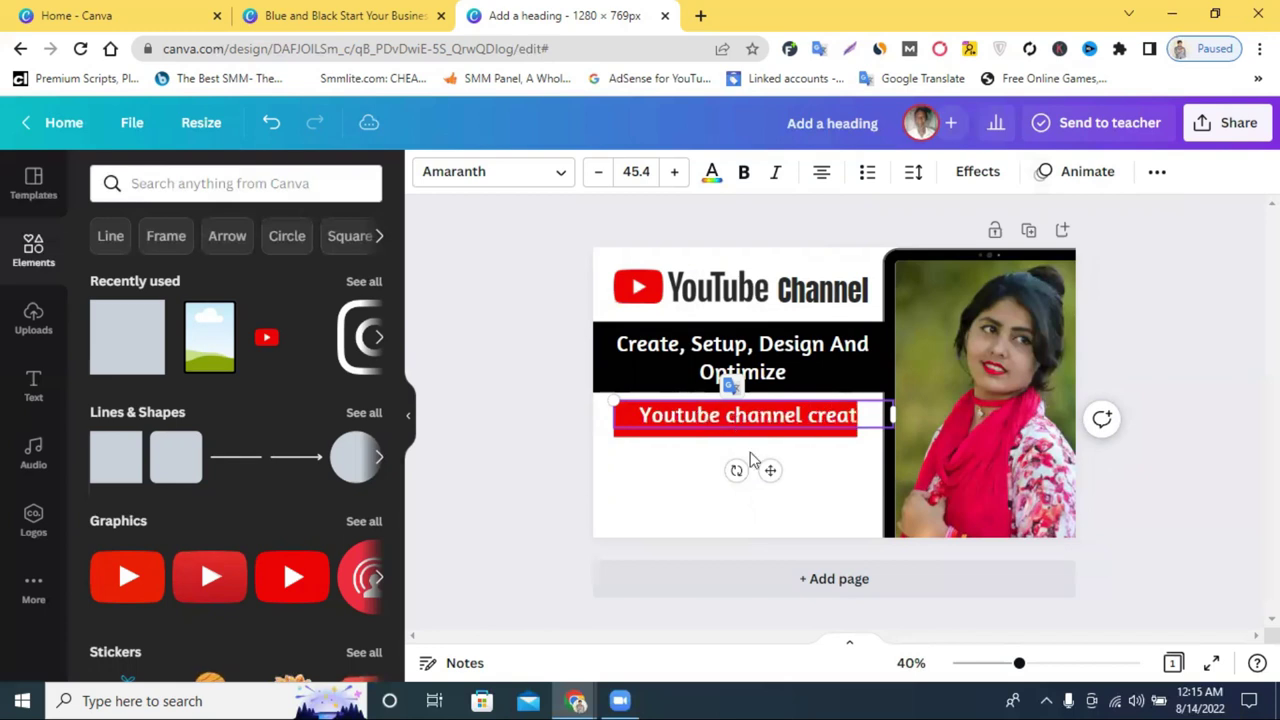
pyautogui.click(1210, 389)
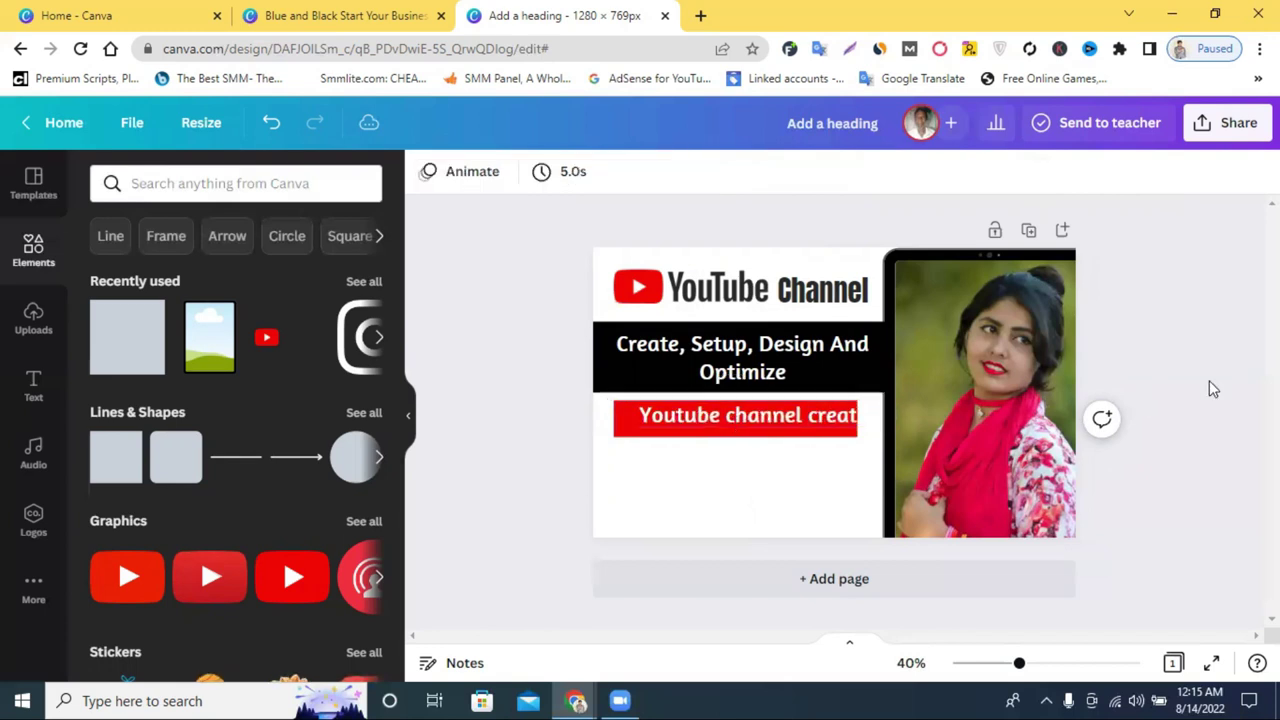
pyautogui.click(760, 416)
pyautogui.moveTo(756, 416); pyautogui.dragTo(720, 430)
pyautogui.press('Escape')
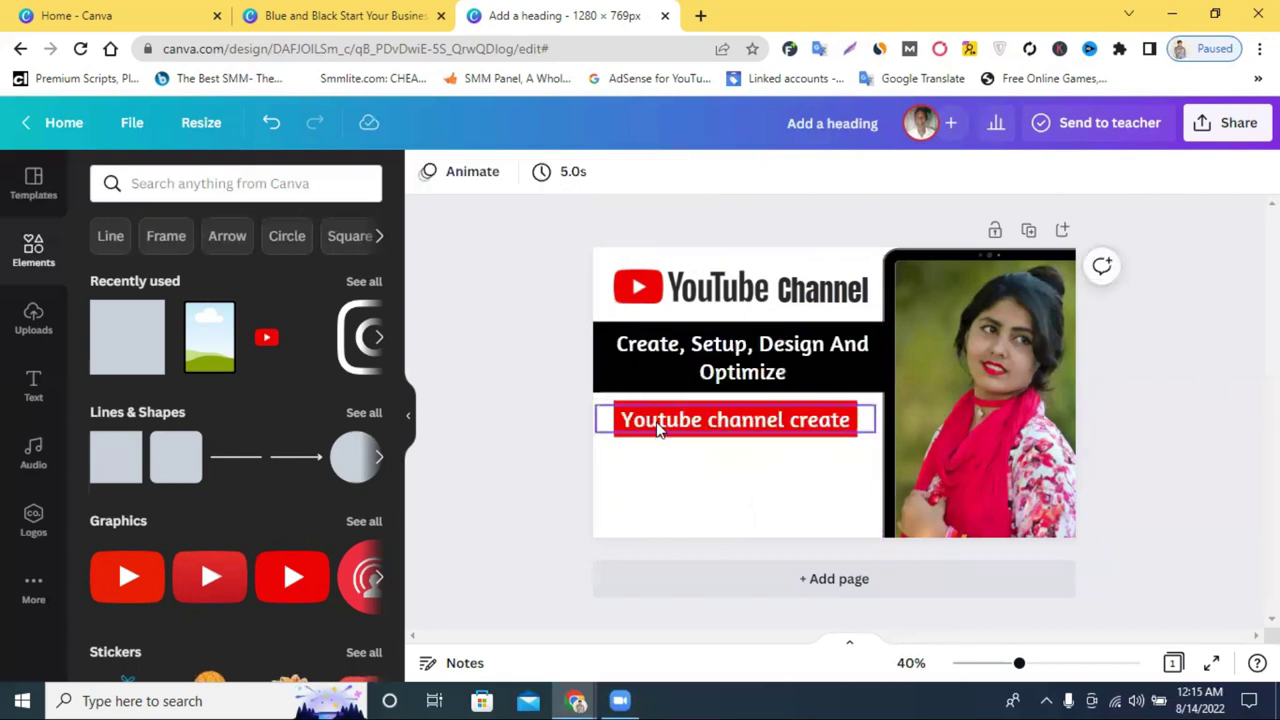
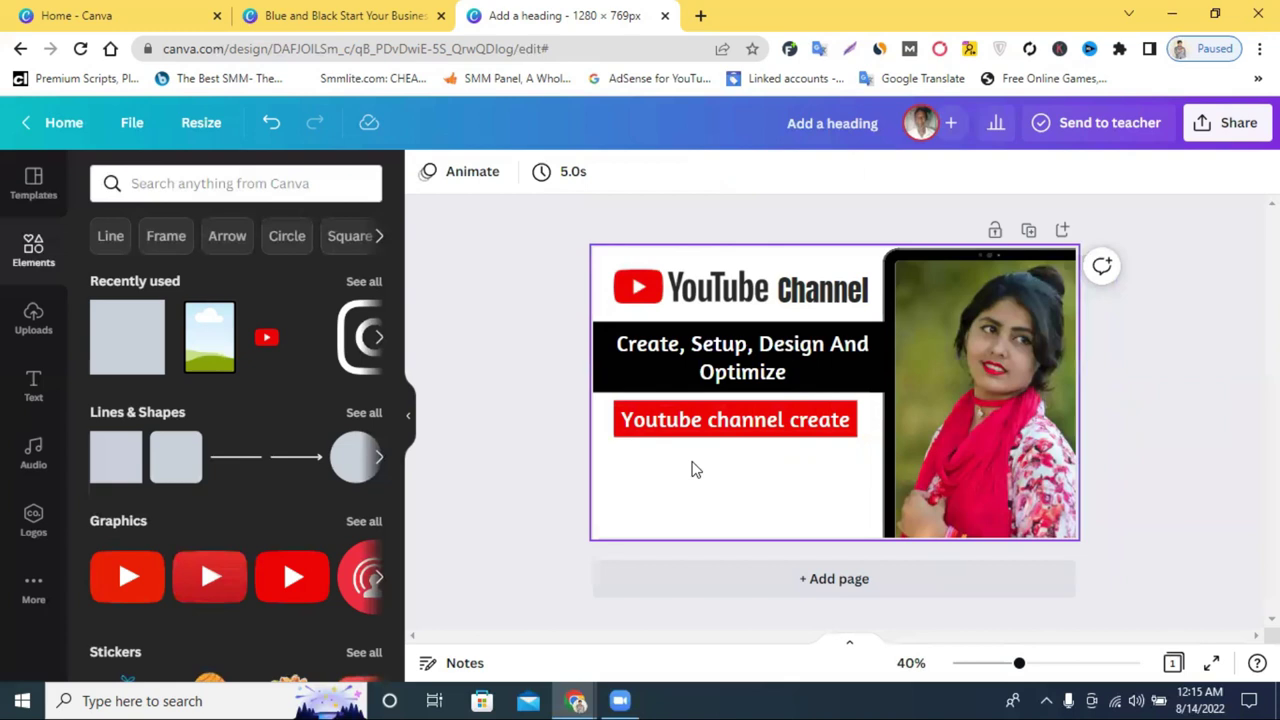
# Duplicate the red bar together with its text and place the copy below it, offset slightly to the right
pyautogui.click(697, 424)
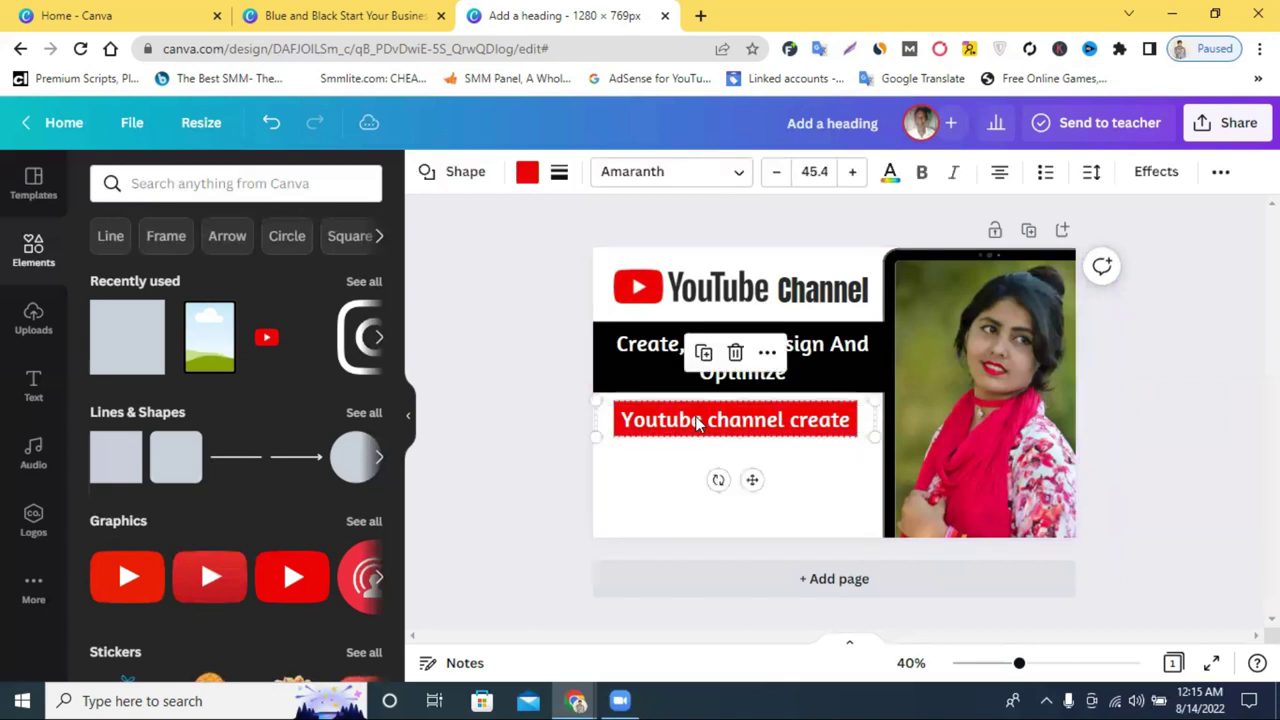
pyautogui.moveTo(700, 440); pyautogui.dragTo(700, 464)
pyautogui.click(519, 467)
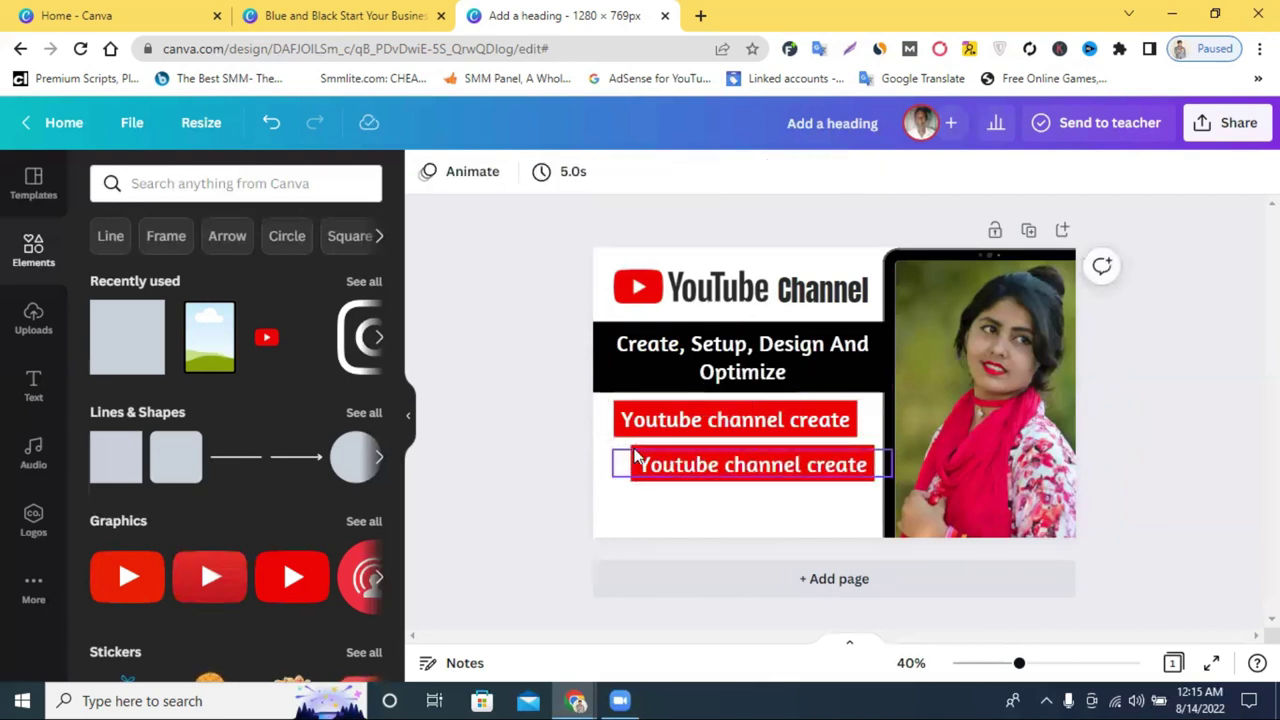
# Fill the lower duplicated bar with black, after trying the dark grey photo colour
pyautogui.click(640, 455)
pyautogui.click(527, 171)
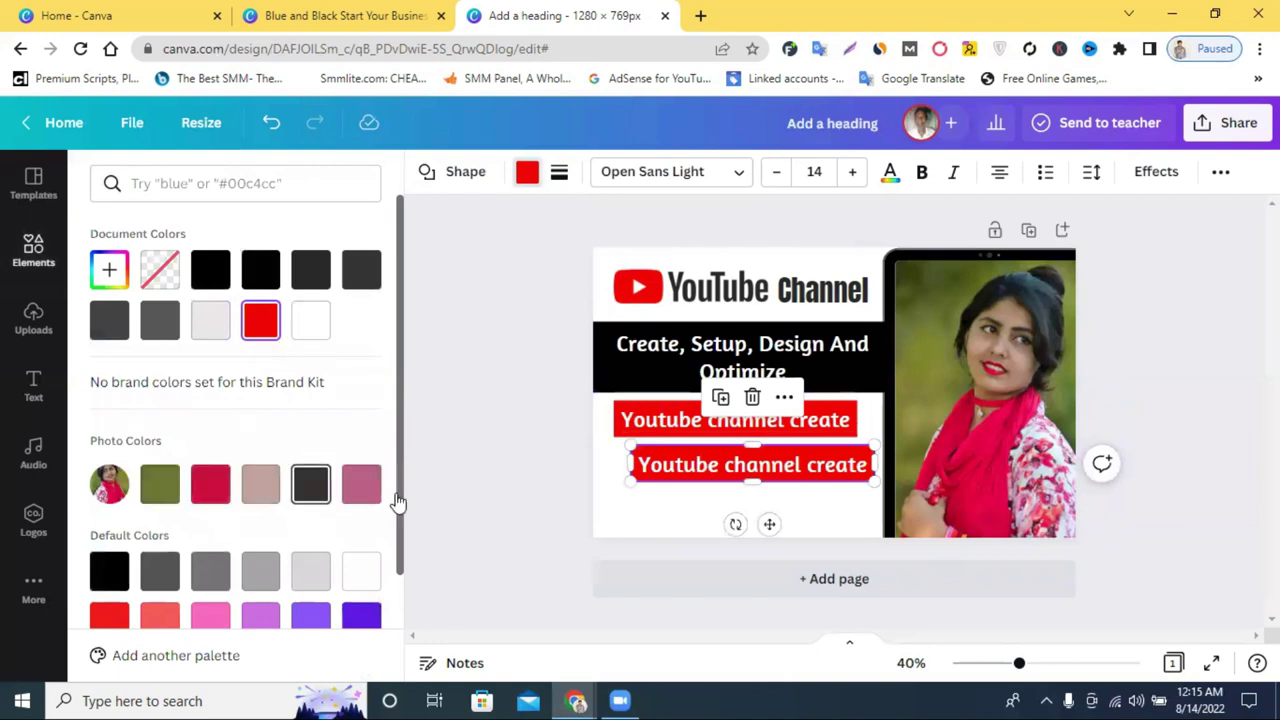
pyautogui.click(310, 483)
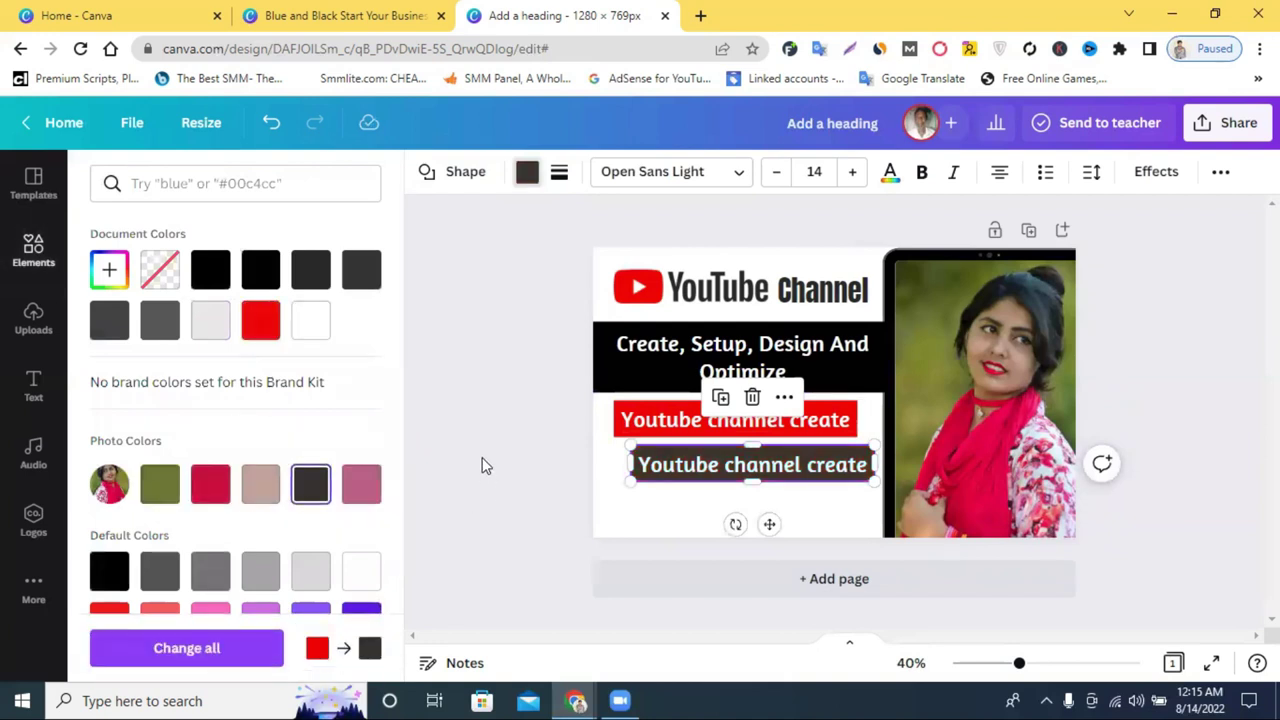
pyautogui.click(259, 269)
pyautogui.click(465, 399)
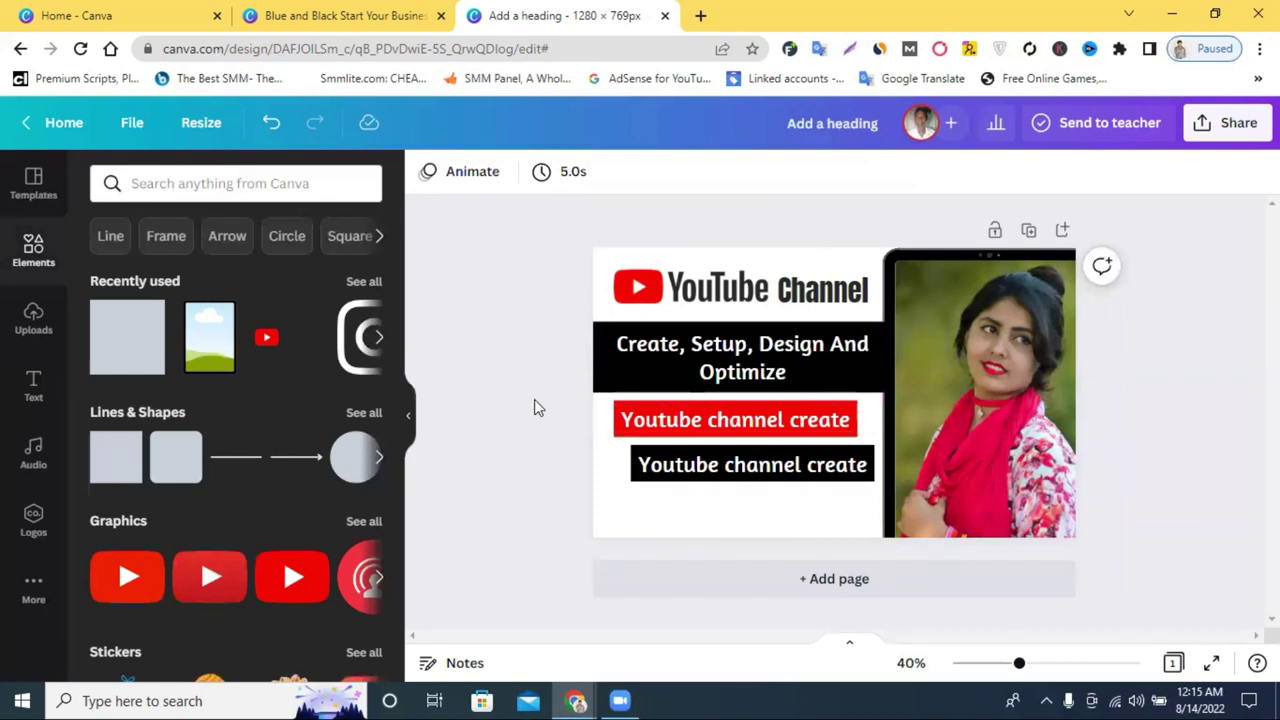
# Consult the service list on the reference Fiverr gig's image, and replace the lower black bar's text with "Design Channel art & logo"
pyautogui.click(726, 469)
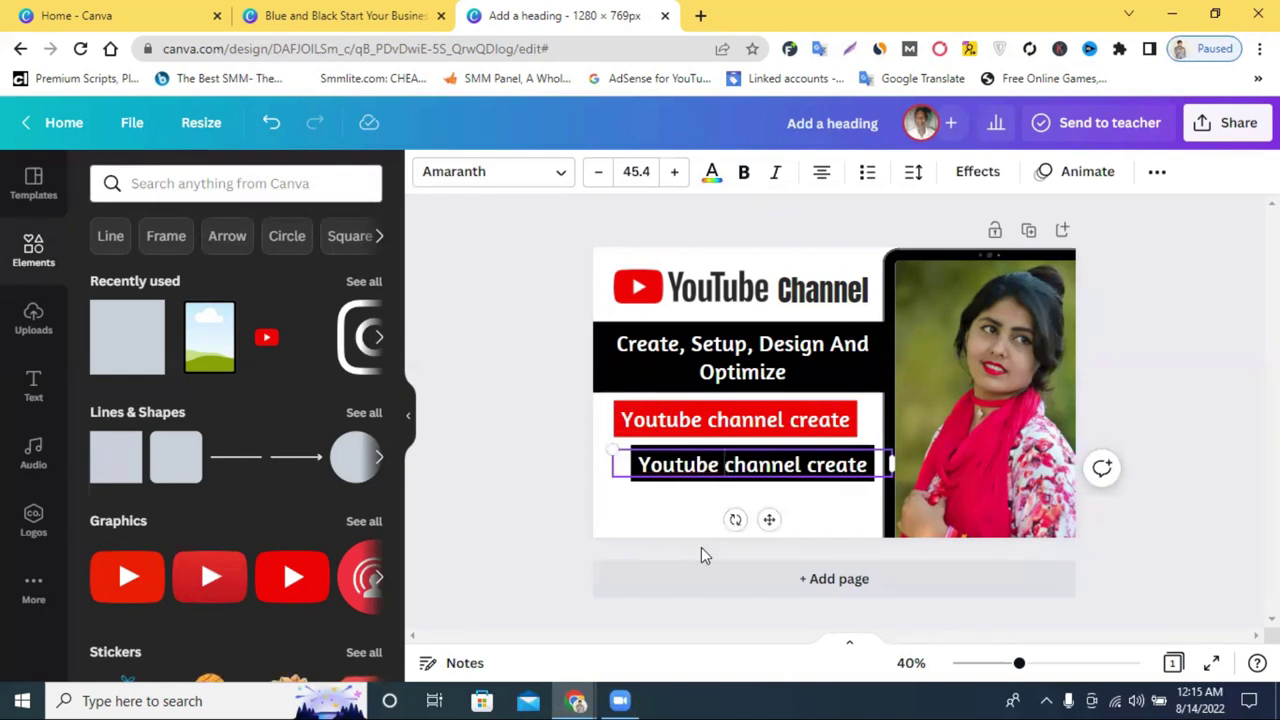
pyautogui.moveTo(576, 700)
pyautogui.click(476, 583)
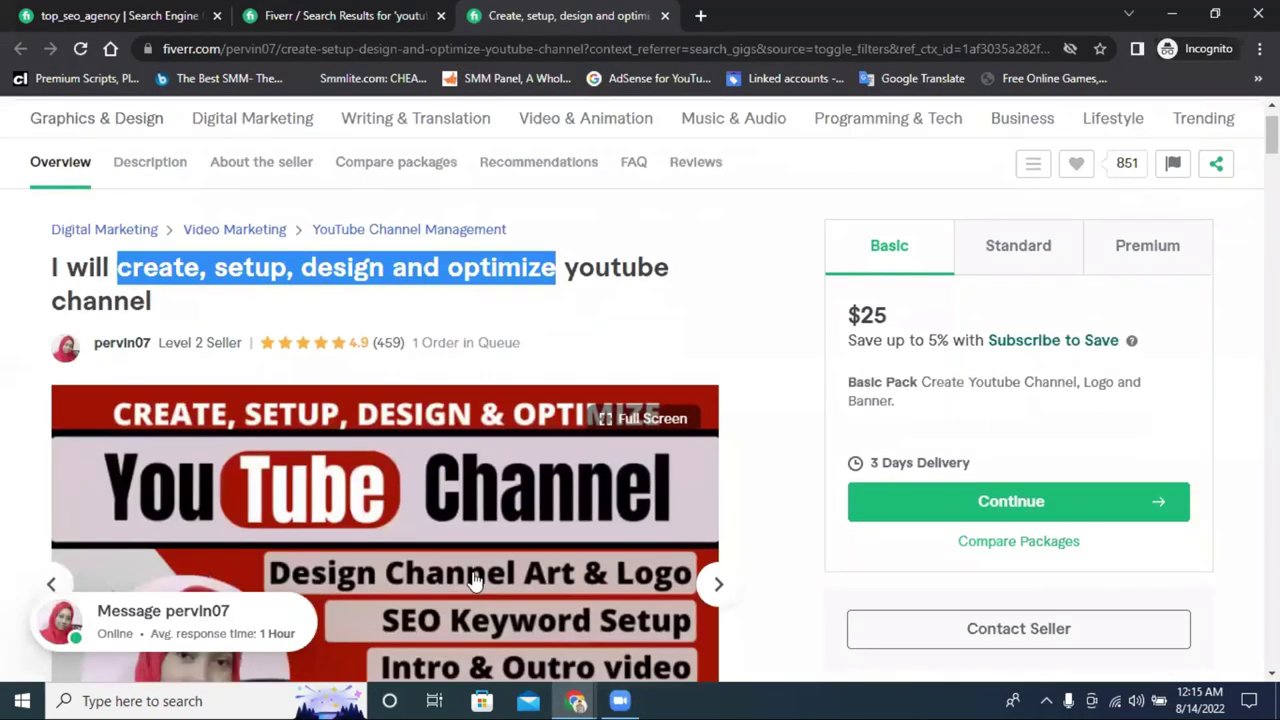
pyautogui.scroll(-2, 476, 583)
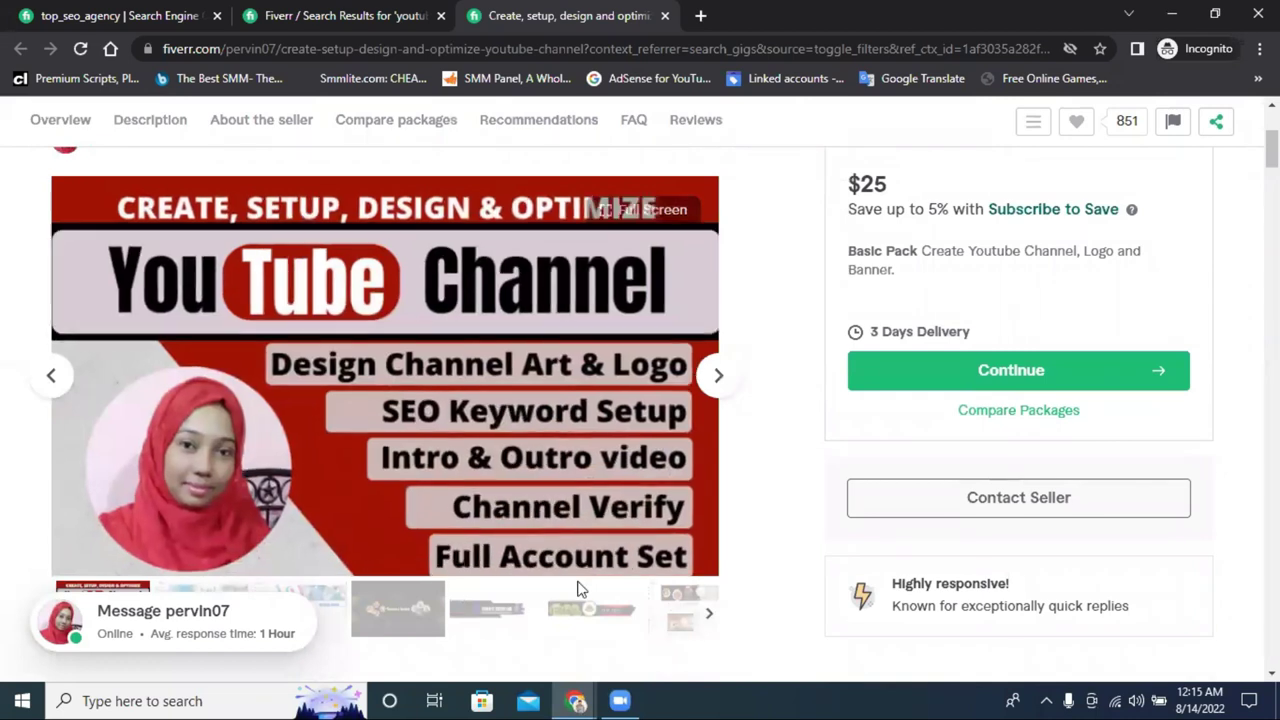
pyautogui.click(576, 700)
pyautogui.click(676, 647)
pyautogui.tripleClick(677, 466)
pyautogui.write('De')
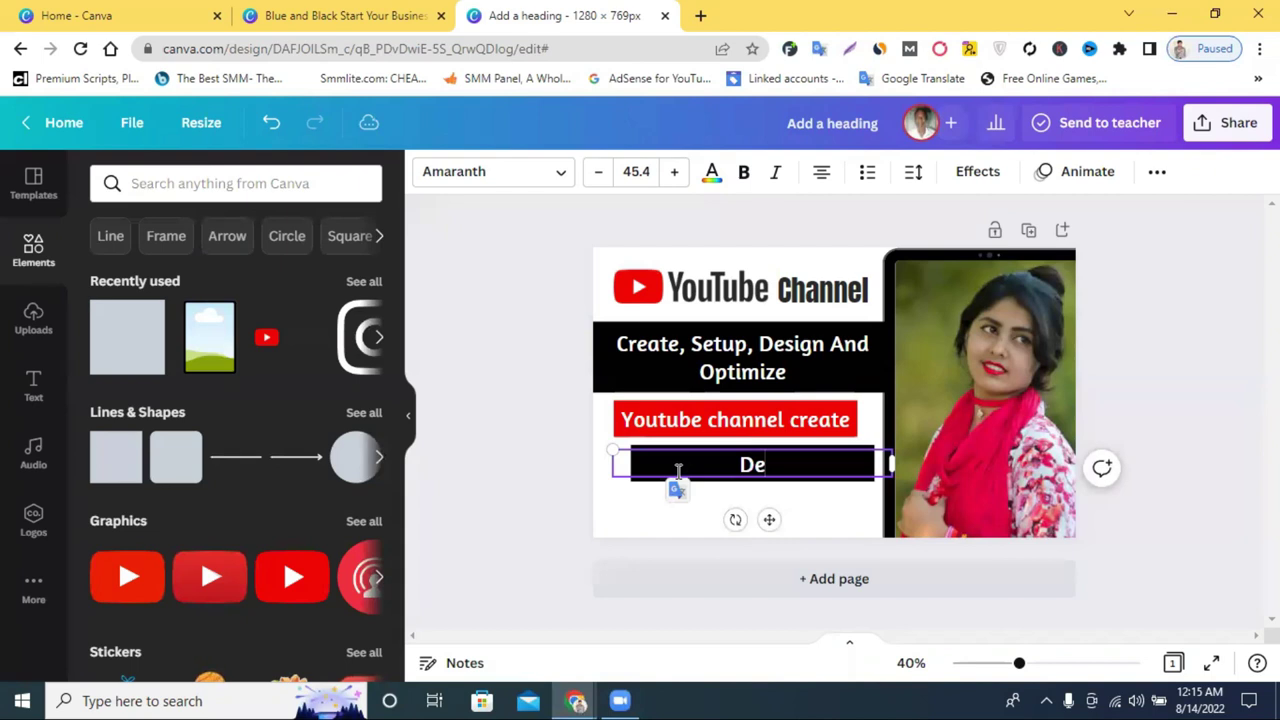
pyautogui.write('s')
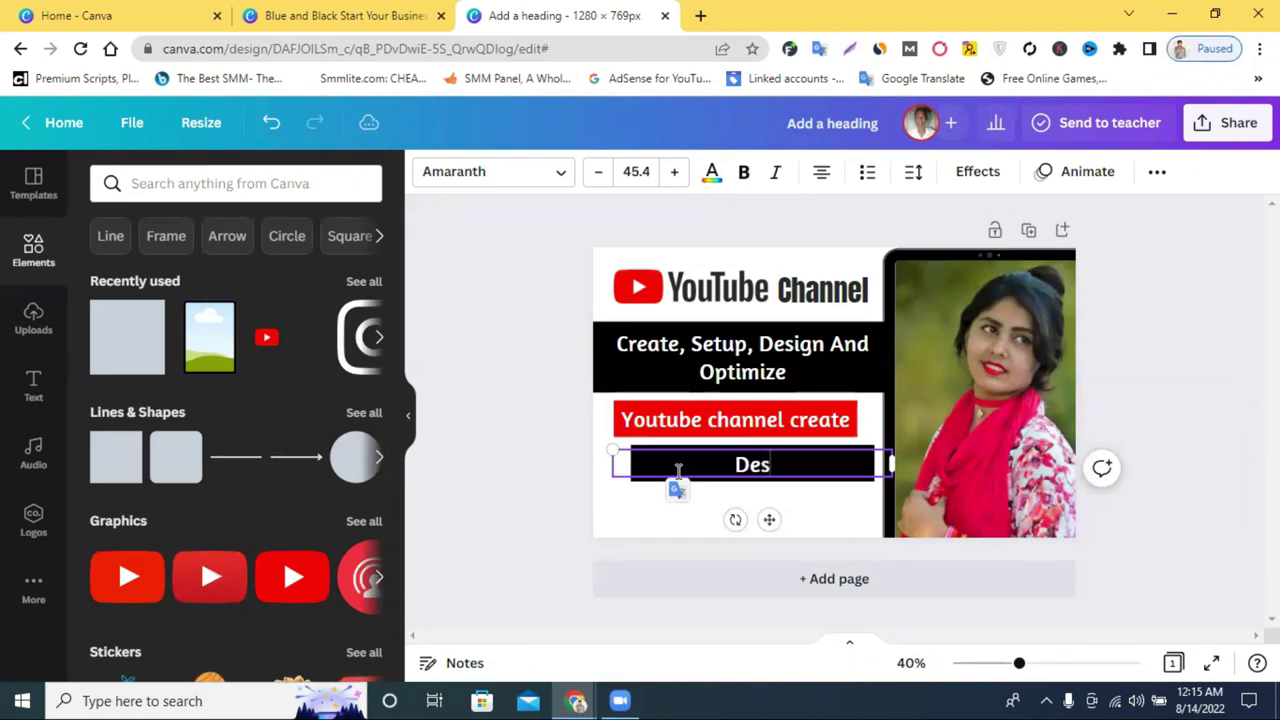
pyautogui.write('ign ')
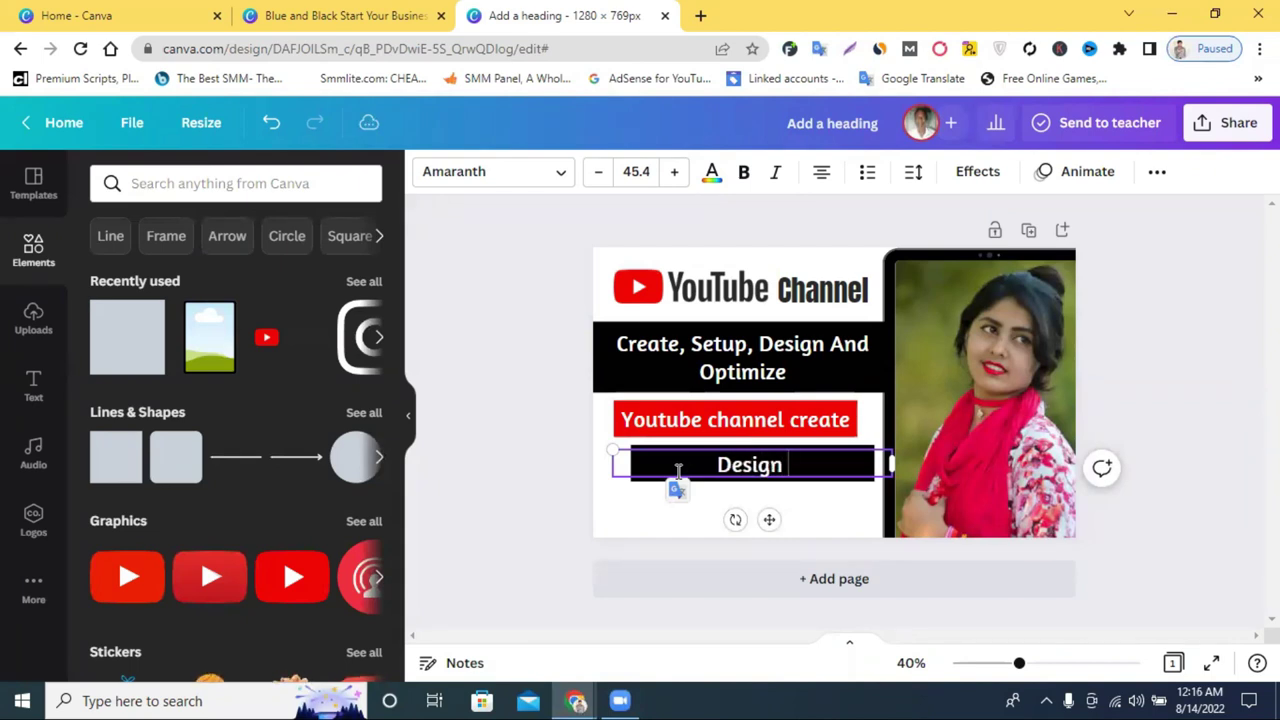
pyautogui.write('Channel')
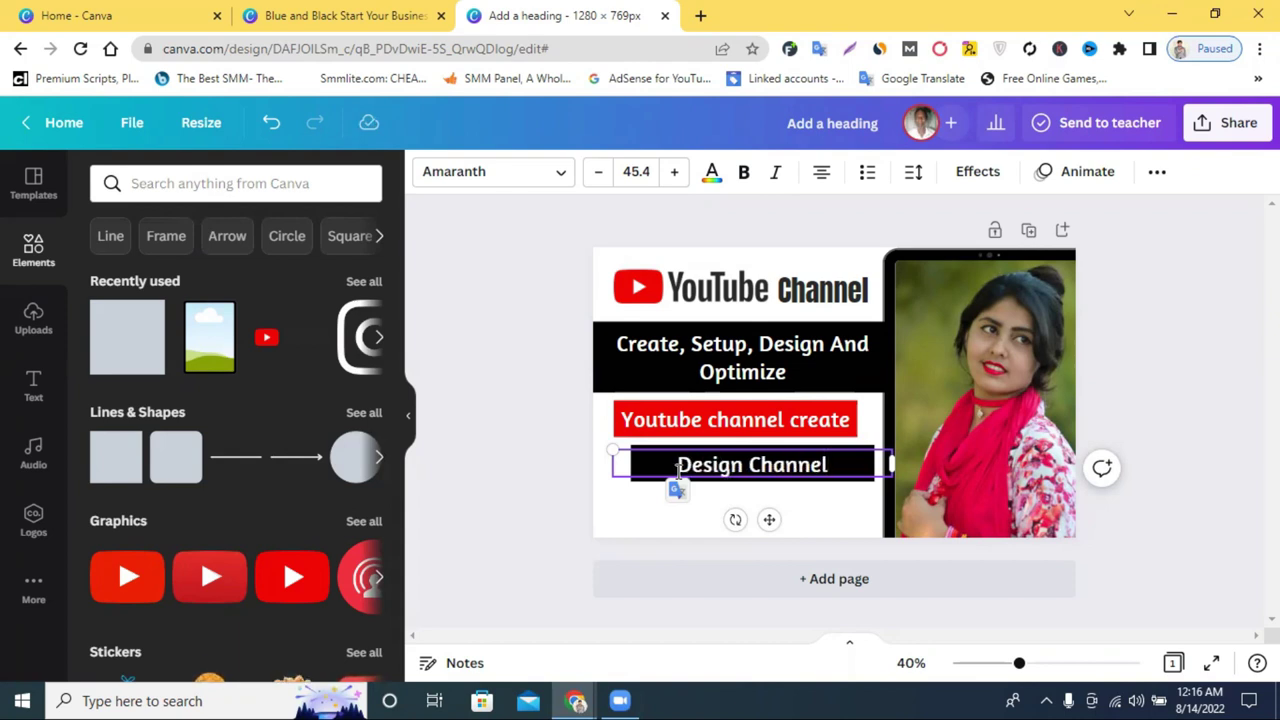
pyautogui.write(' art')
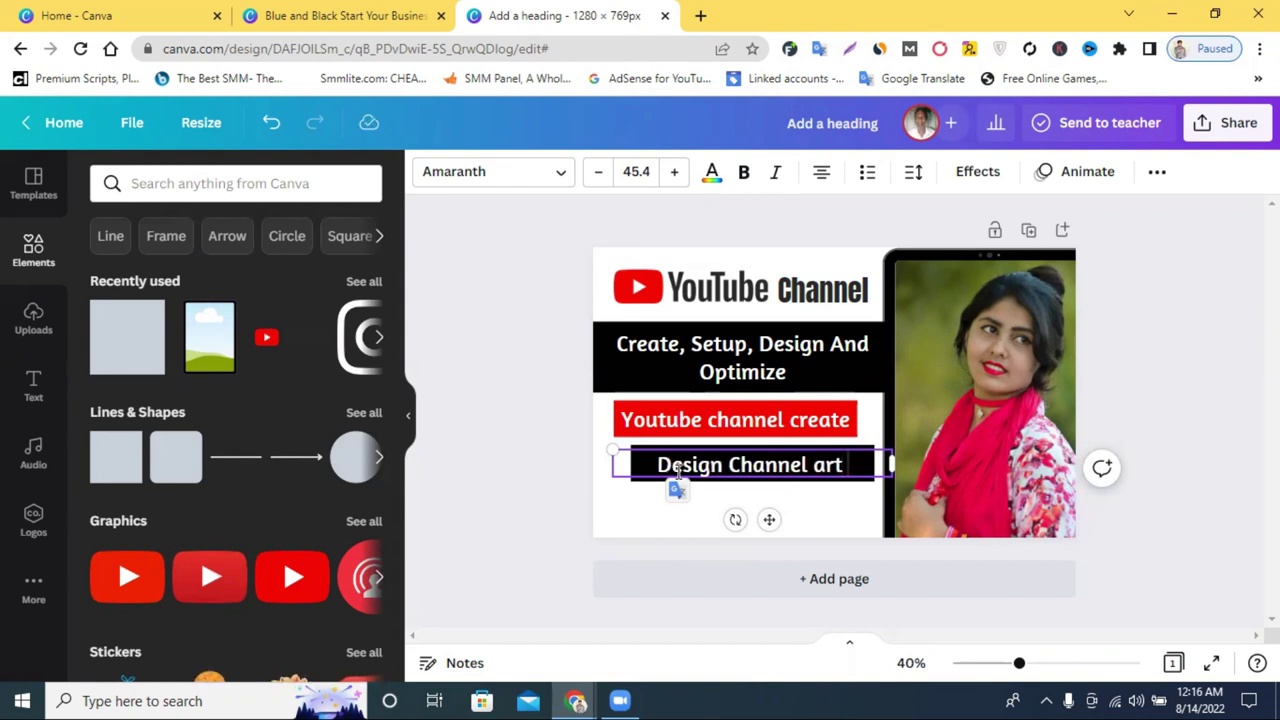
pyautogui.write(' &')
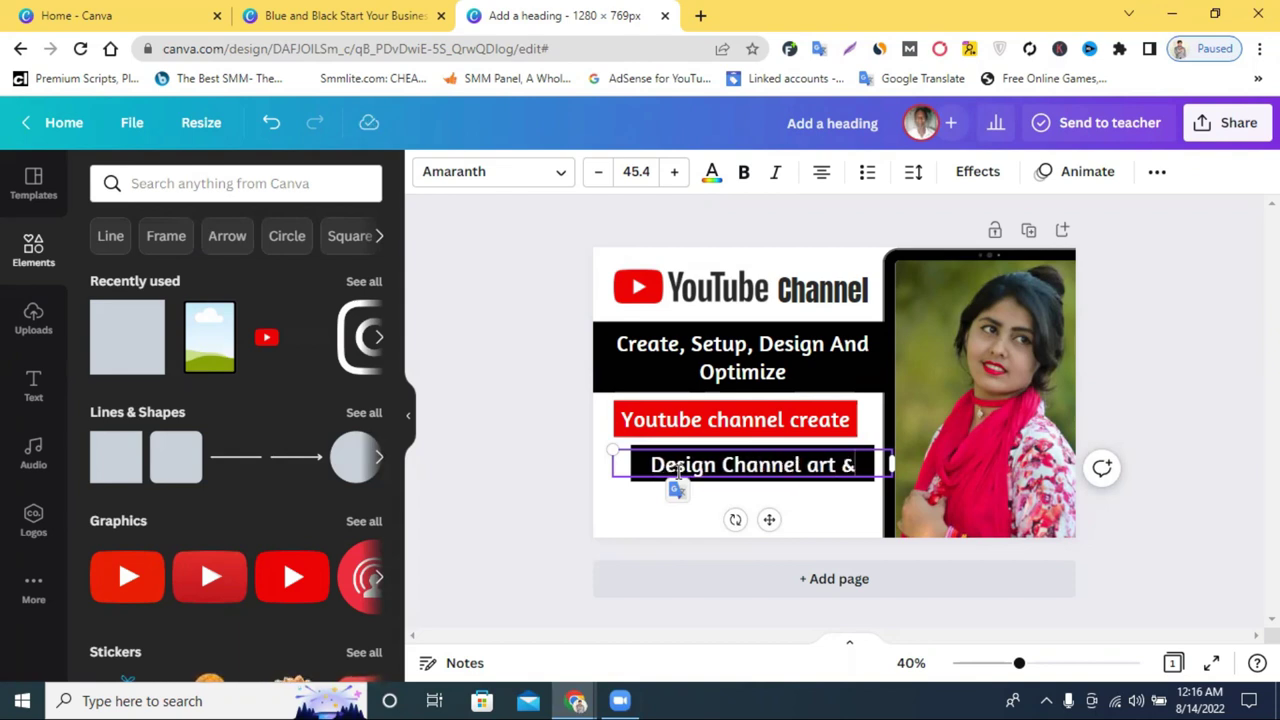
pyautogui.write(' log')
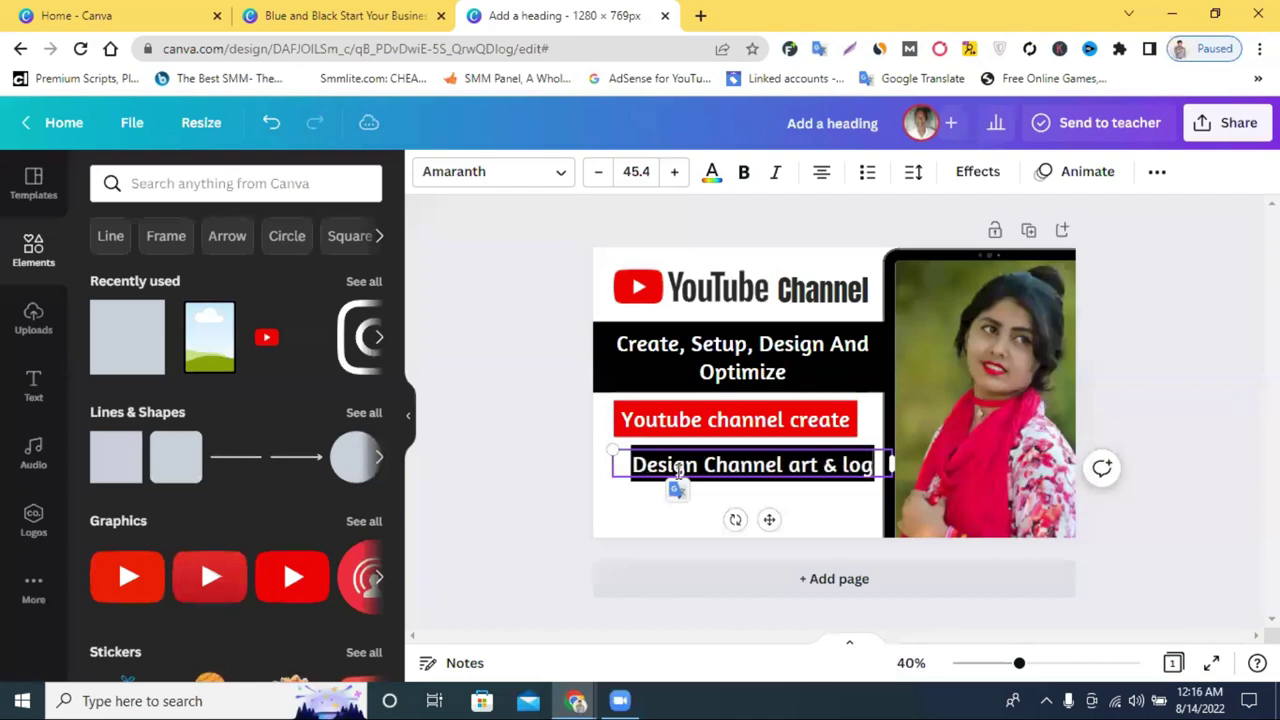
pyautogui.write('o')
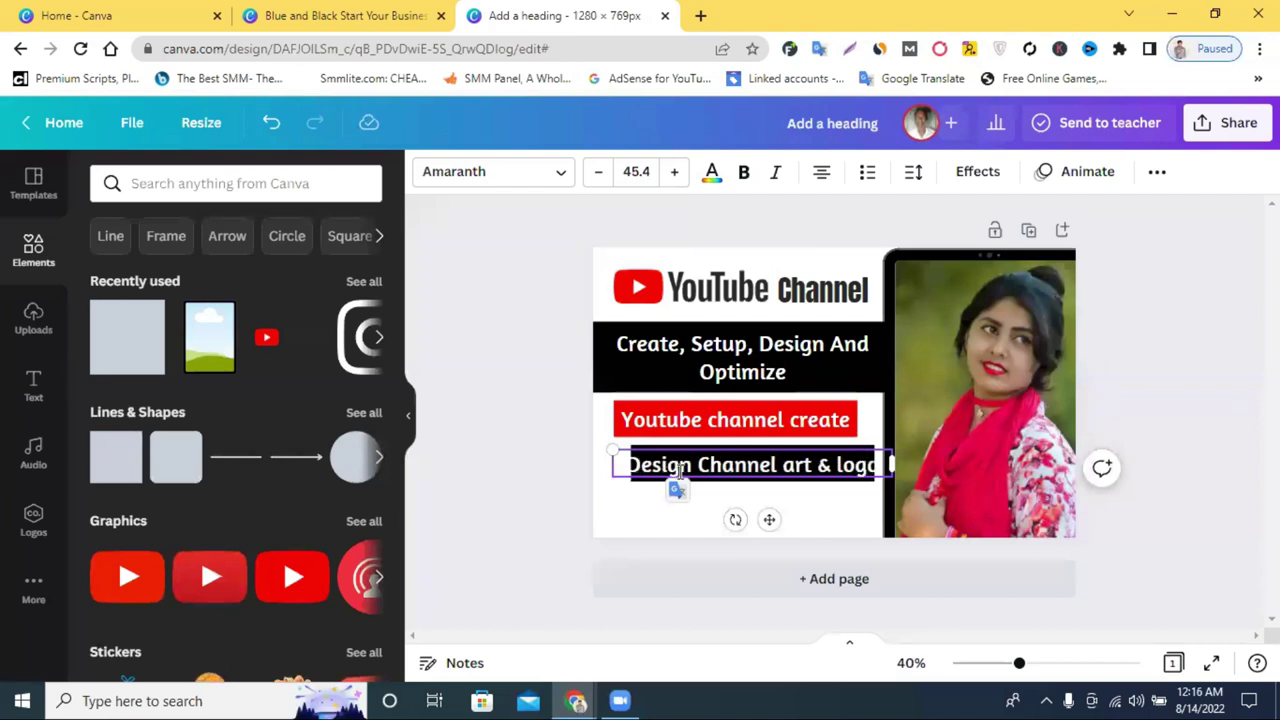
# Extend the lower black bar slightly to the left and fit its text inside by repositioning it and reducing it to size 44.4
pyautogui.click(537, 451)
pyautogui.moveTo(671, 466); pyautogui.dragTo(625, 461)
pyautogui.click(630, 462)
pyautogui.moveTo(800, 509); pyautogui.dragTo(830, 465)
pyautogui.click(598, 171)
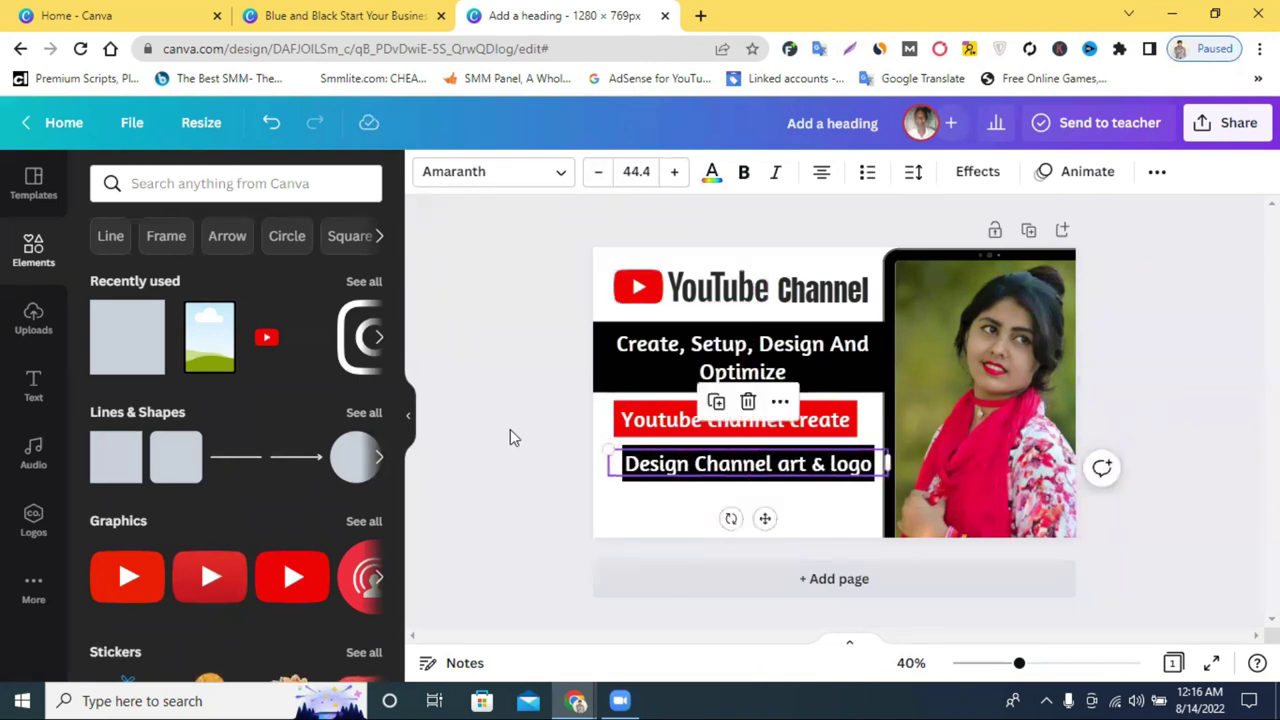
# Reduce the "Design Channel art & logo" text by one size step so it fits inside its black bar
pyautogui.click(513, 430)
pyautogui.click(734, 468)
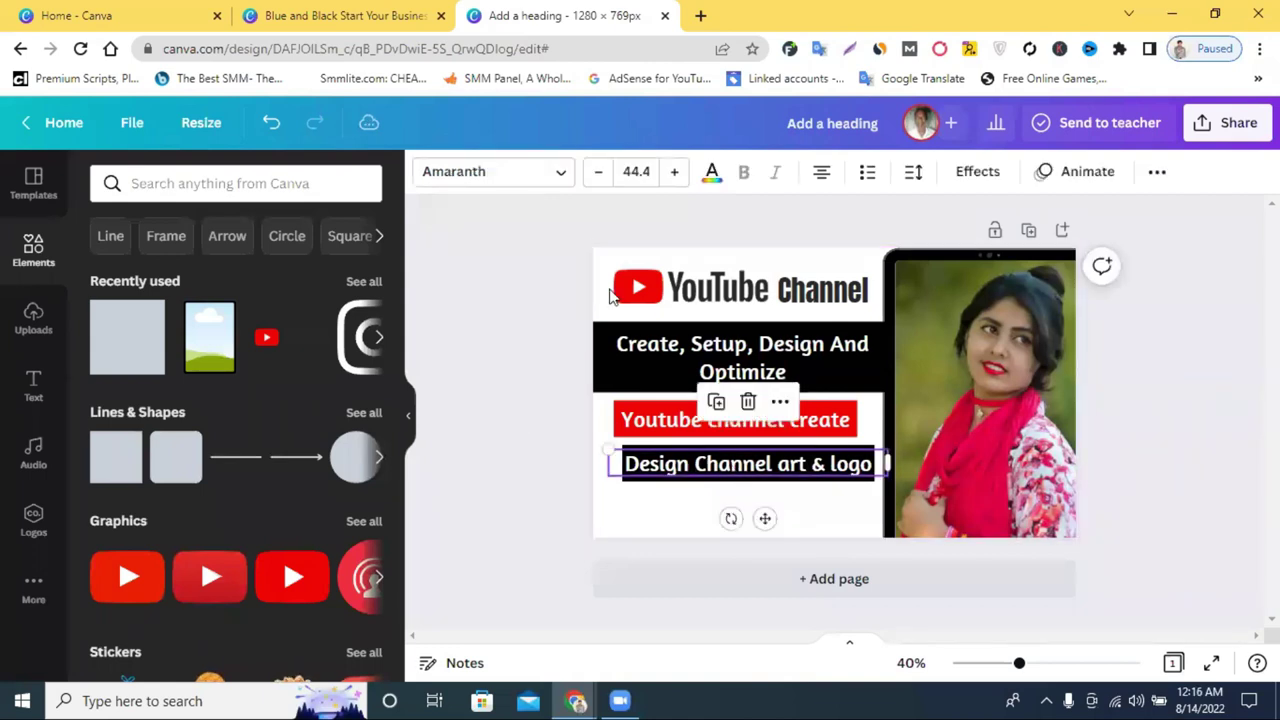
pyautogui.click(598, 172)
pyautogui.click(494, 370)
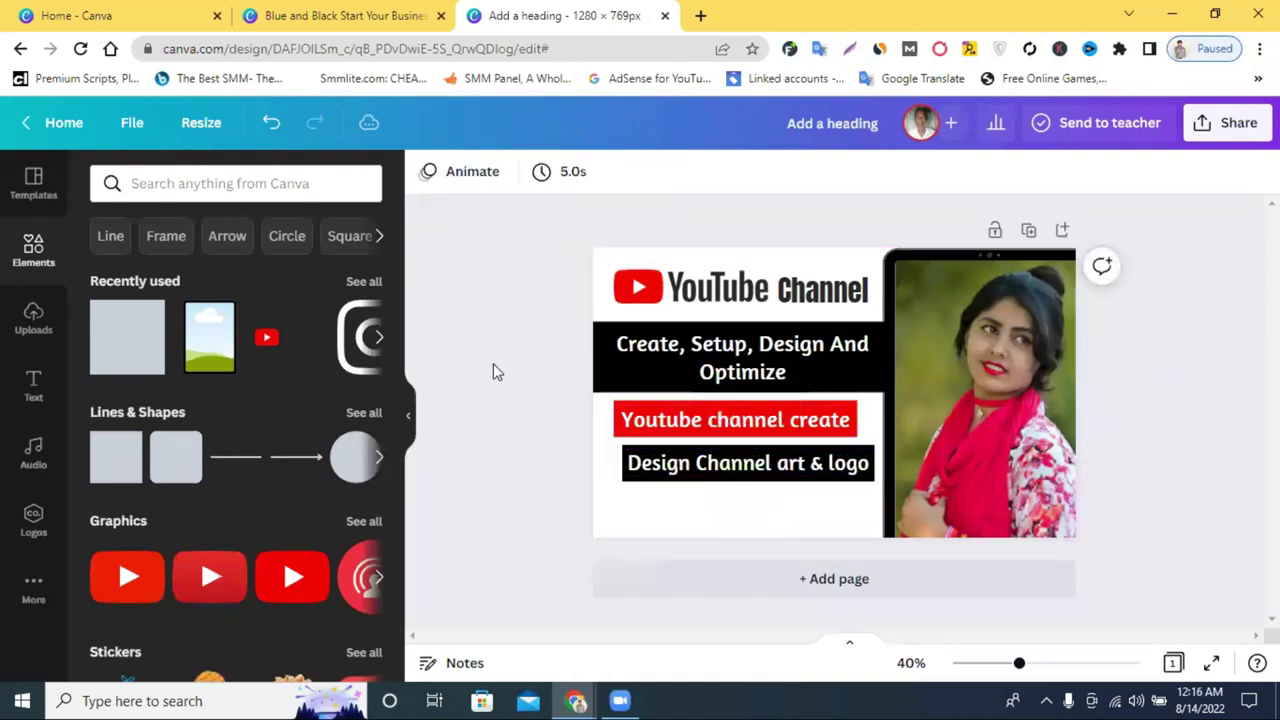
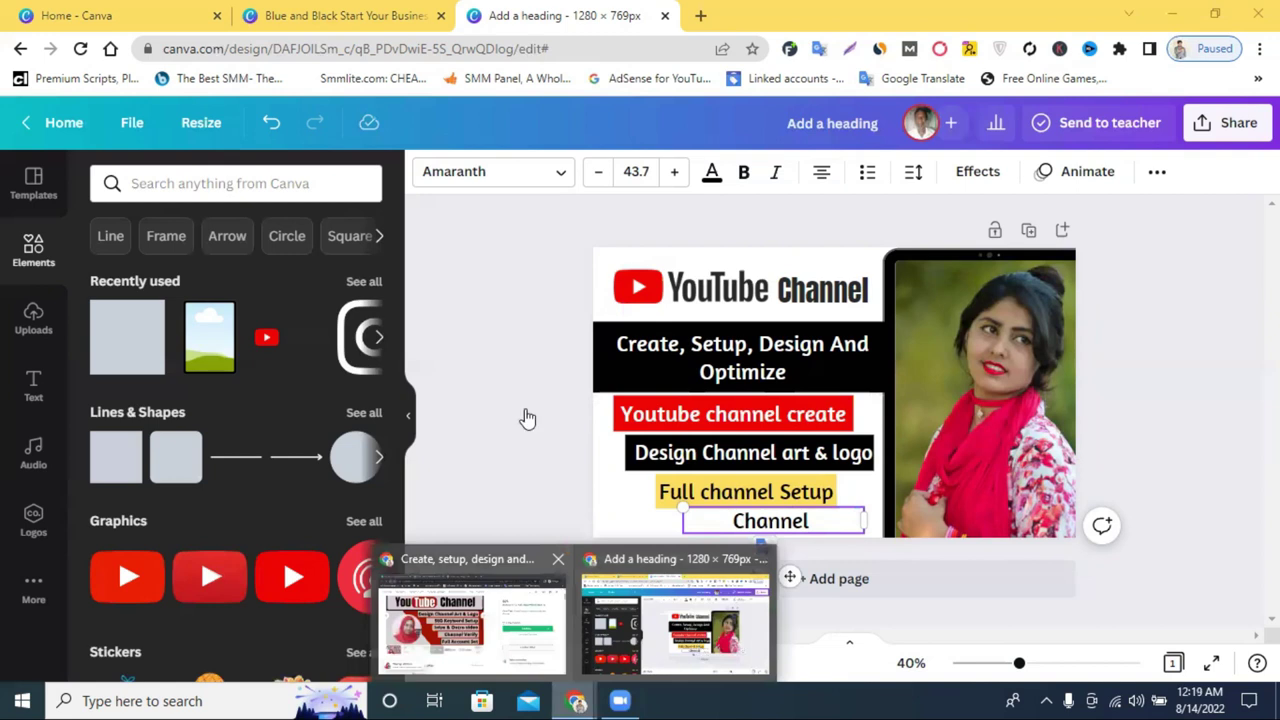
# Consult the service list on the reference Fiverr gig's image, and complete the lowest text line as "Channel Verify"
pyautogui.hotkey('alt', 'Tab')
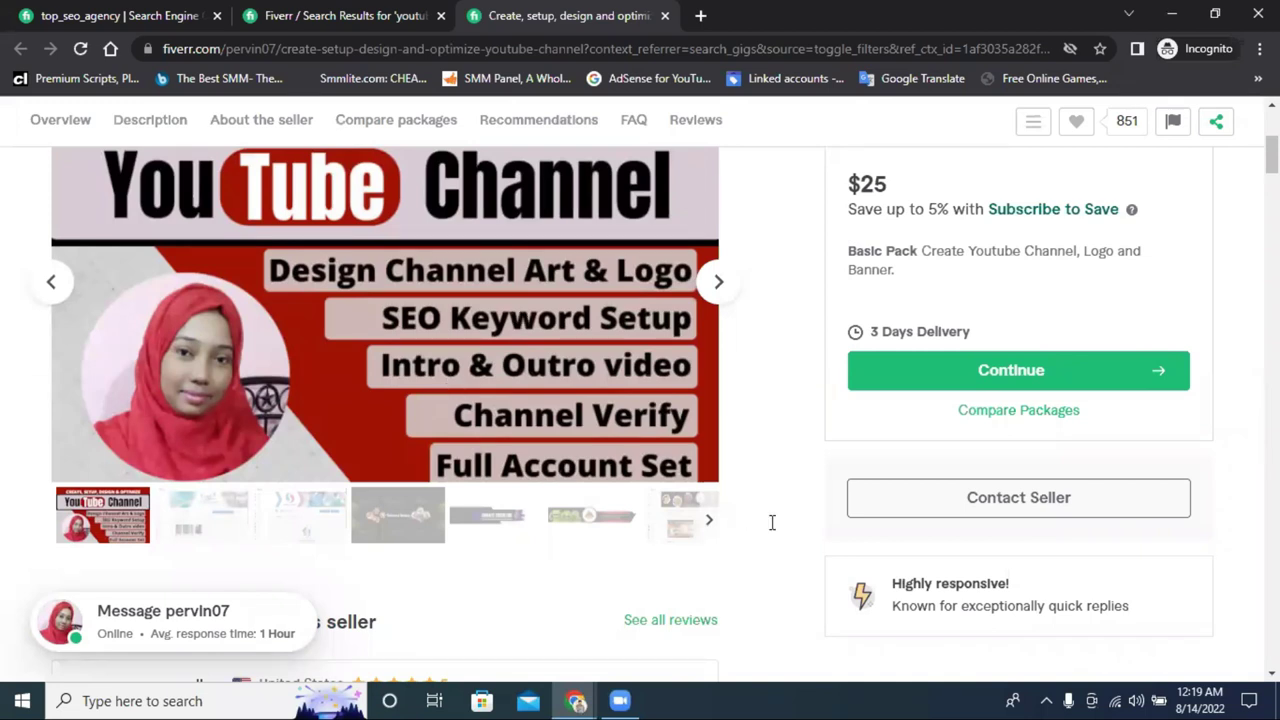
pyautogui.hotkey('alt', 'Tab')
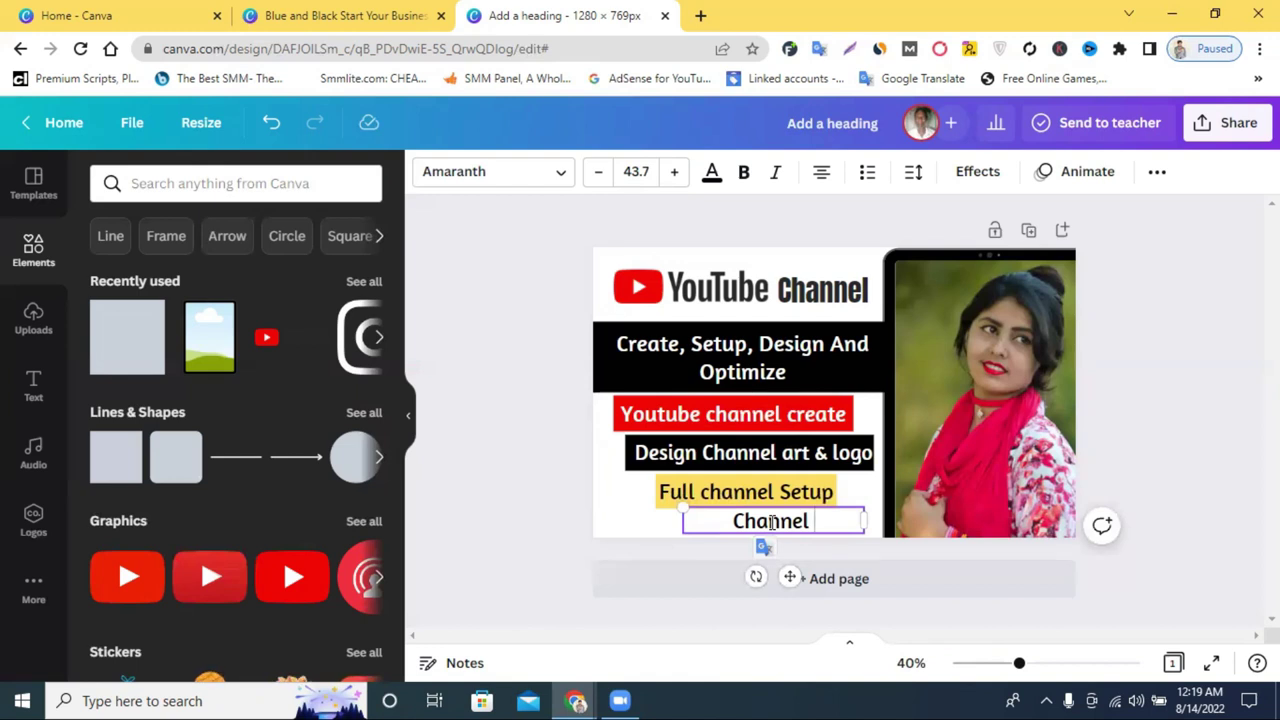
pyautogui.write('Very')
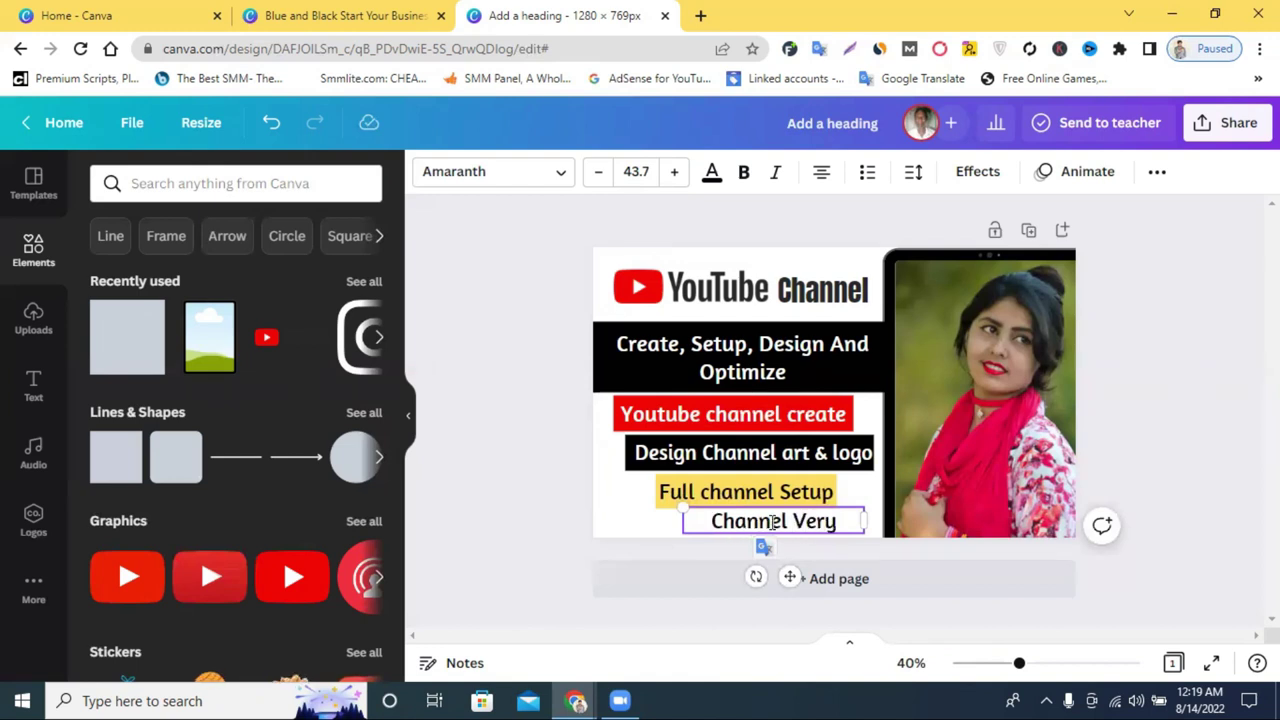
pyautogui.press('BackSpace')
pyautogui.write('i')
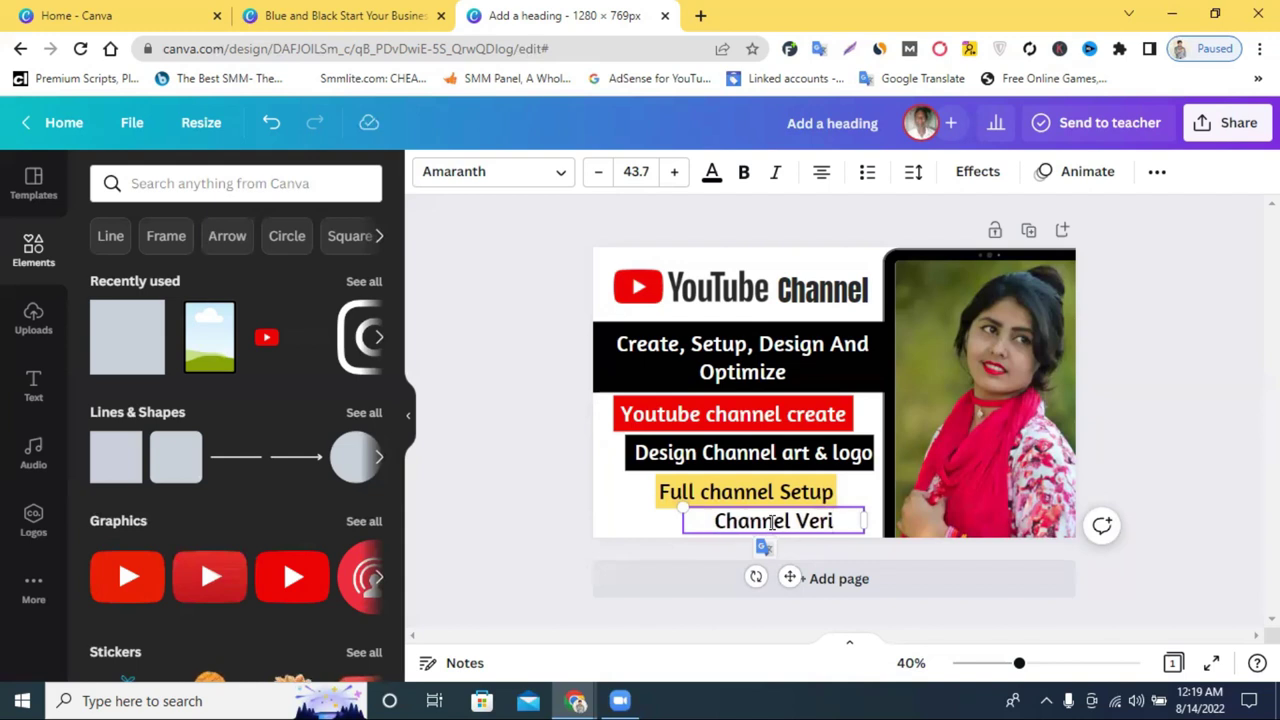
pyautogui.write('fy')
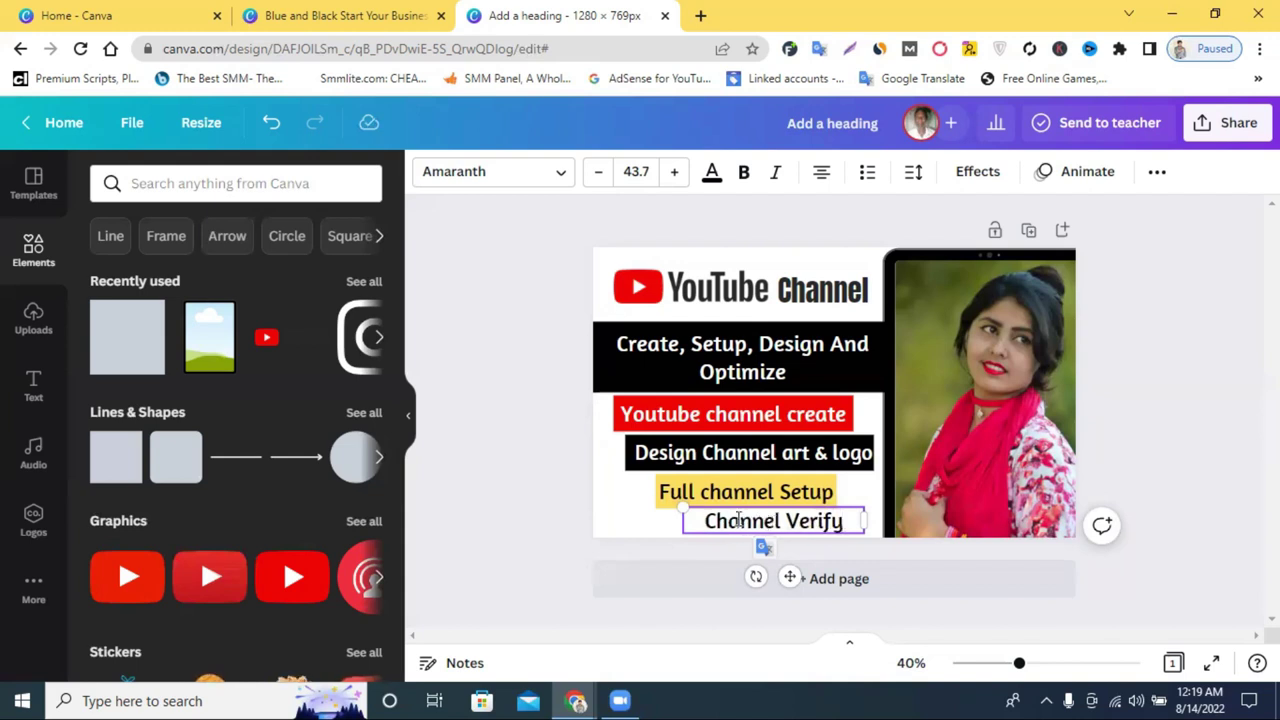
# Reduce the "Channel Verify" text to size 41.9 and adjust its position below the yellow bar
pyautogui.click(505, 428)
pyautogui.click(780, 528)
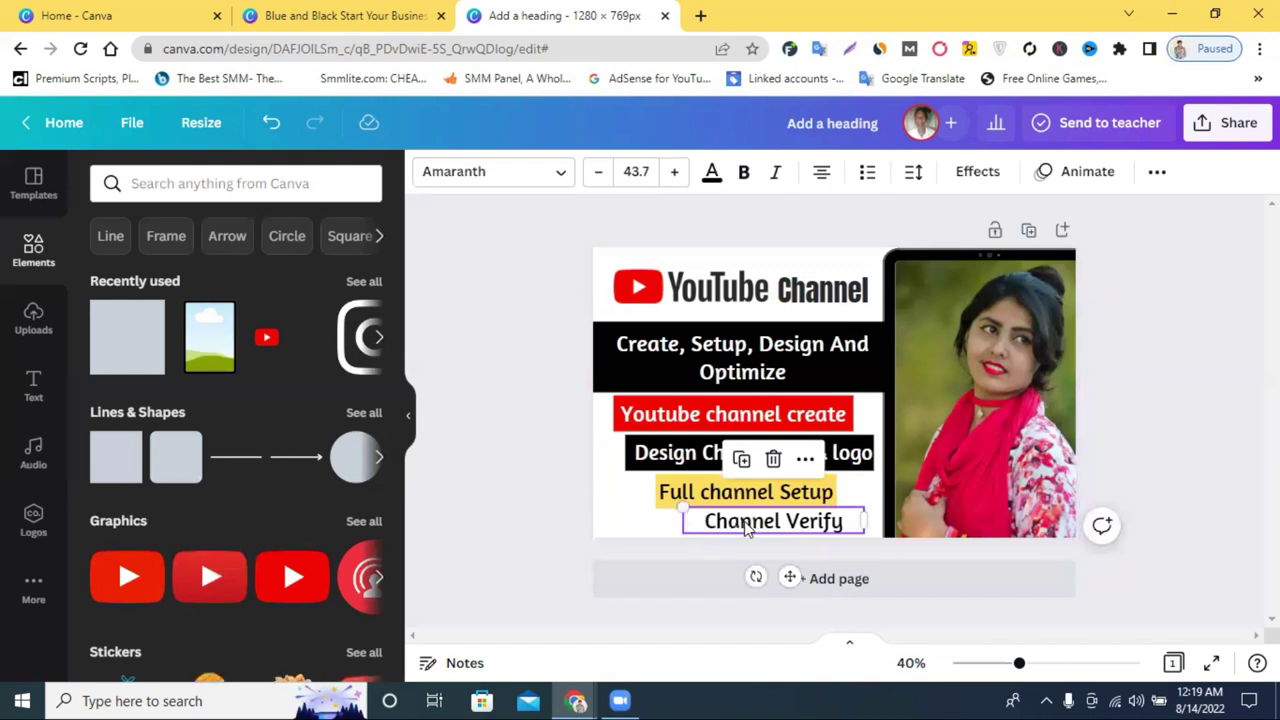
pyautogui.doubleClick(745, 522)
pyautogui.click(620, 514)
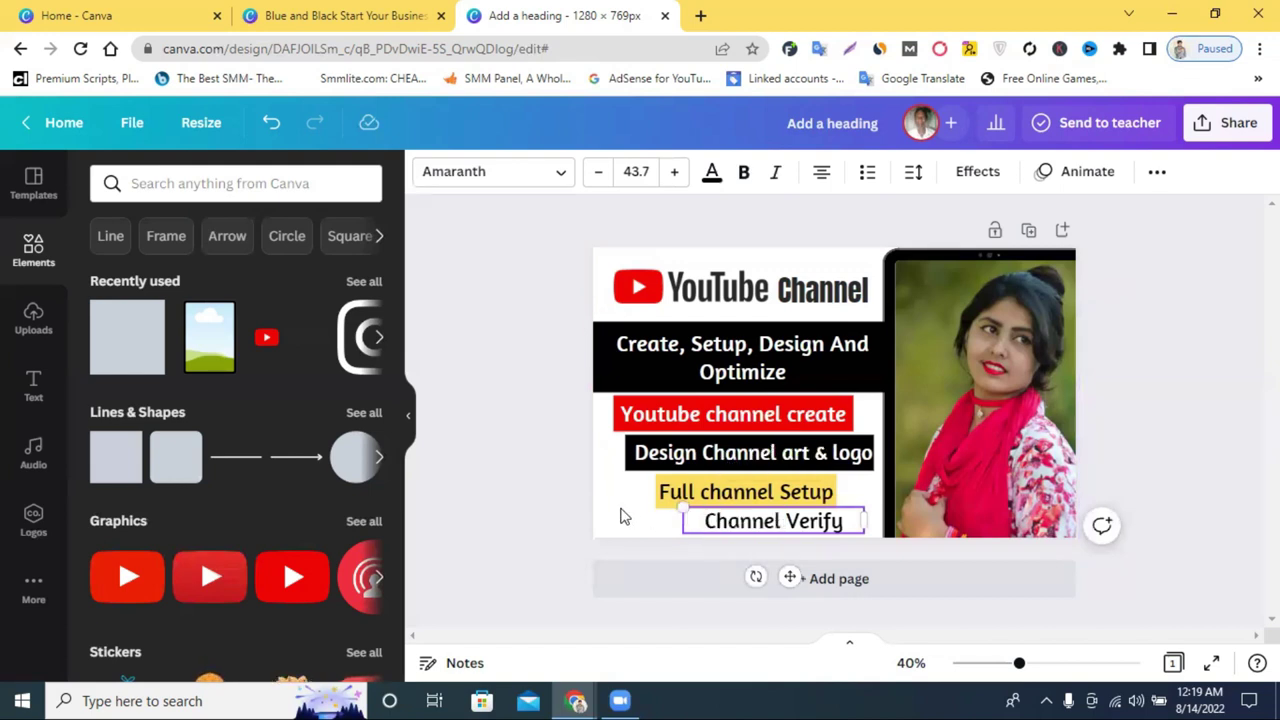
pyautogui.click(688, 520)
pyautogui.moveTo(688, 520); pyautogui.dragTo(694, 522)
pyautogui.moveTo(789, 530); pyautogui.dragTo(789, 527)
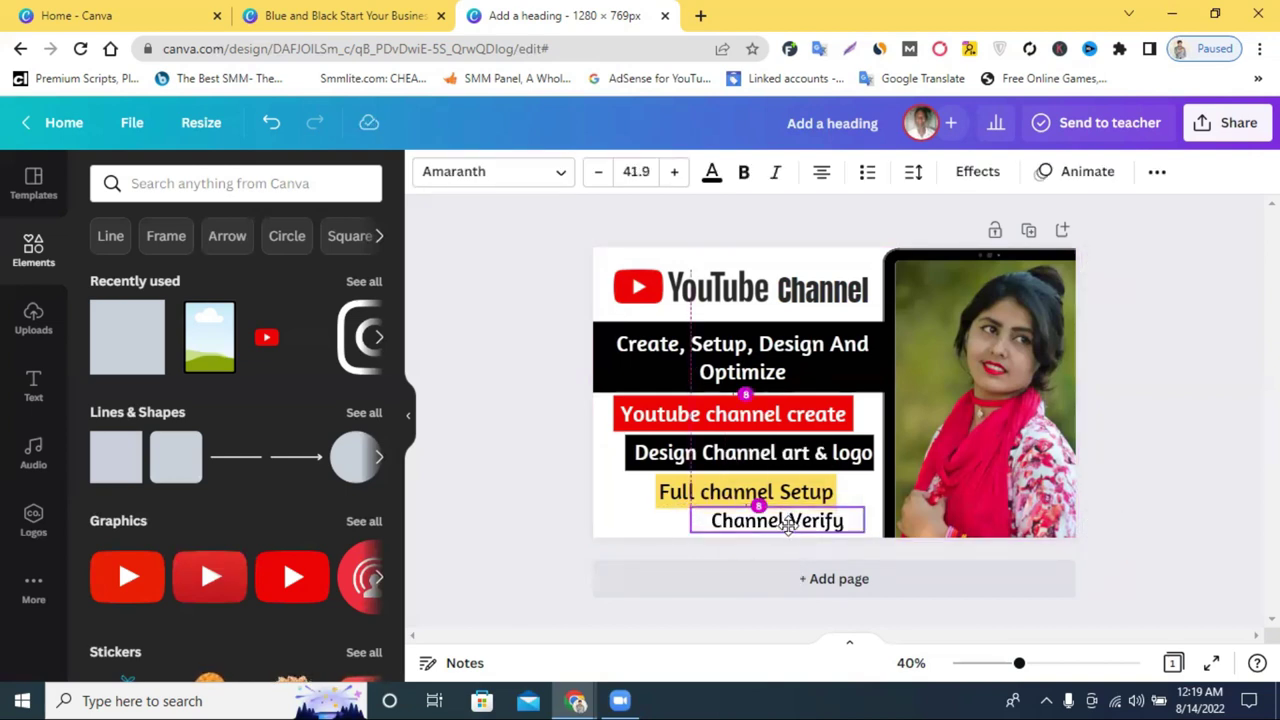
# Select the tagline band together with all service bars and texts below it, and nudge them slightly upward
pyautogui.moveTo(545, 342); pyautogui.dragTo(805, 540)
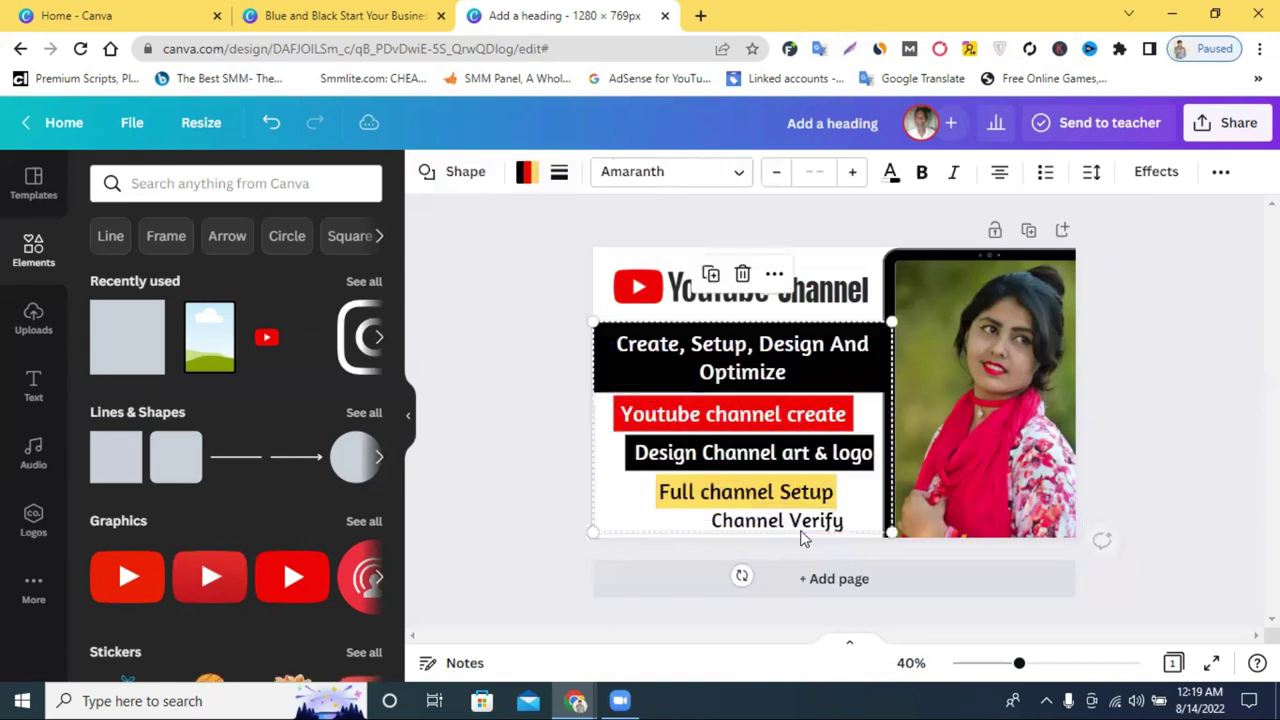
pyautogui.press('Up')
pyautogui.press('Up')
pyautogui.press('Up')
pyautogui.press('Up')
pyautogui.press('Up')
pyautogui.press('Up')
pyautogui.press('Up')
pyautogui.press('Up')
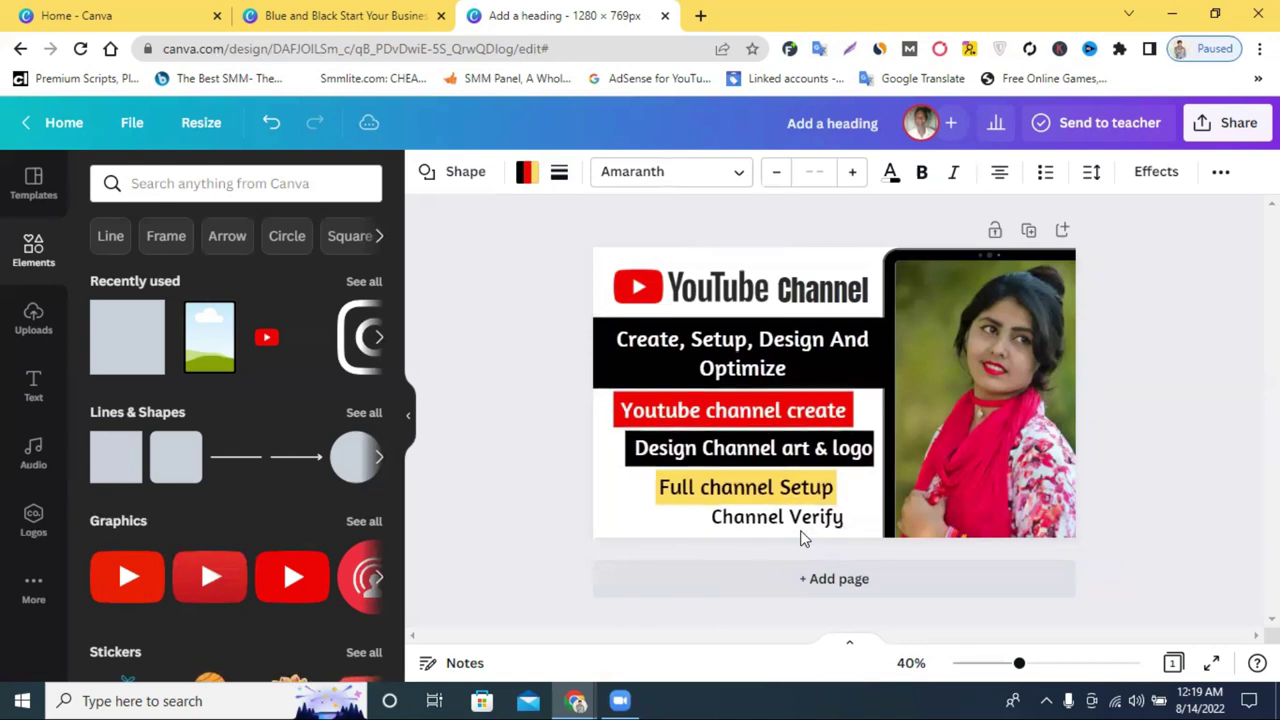
pyautogui.press('Up')
pyautogui.press('Up')
pyautogui.press('Up')
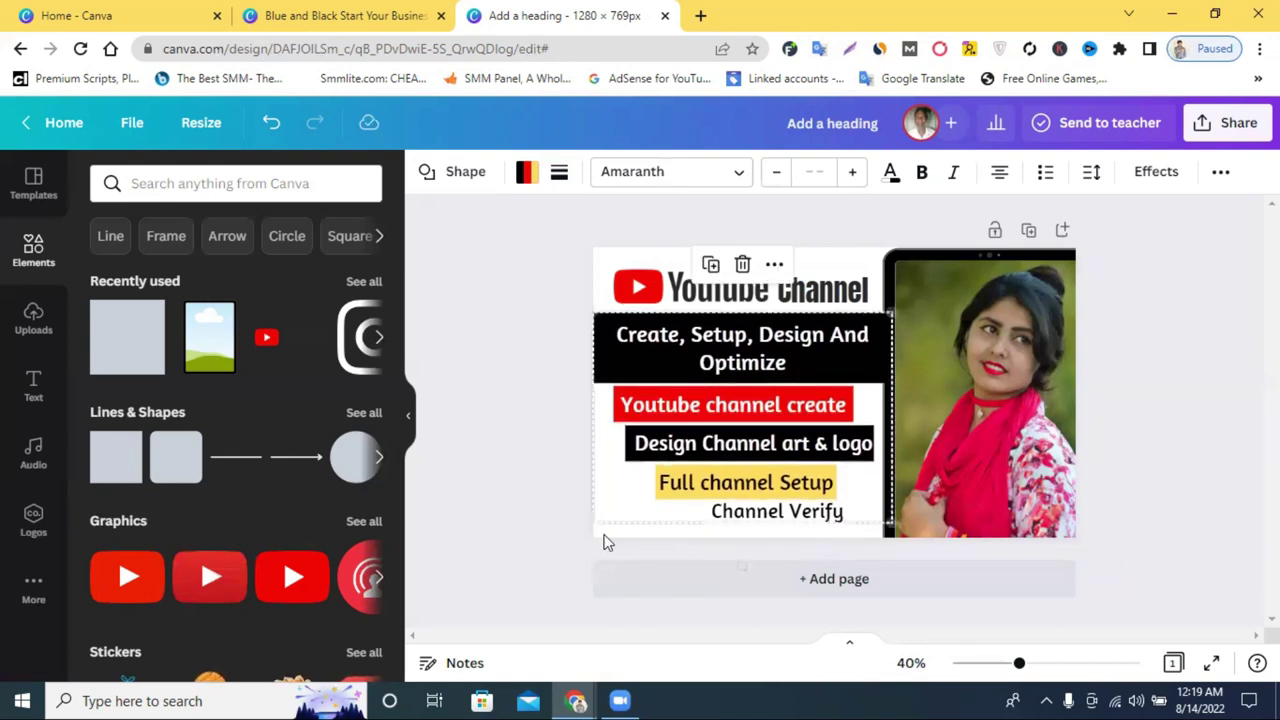
# Shift the "Channel Verify" text slightly down and to the right, away from the yellow bar
pyautogui.click(520, 431)
pyautogui.moveTo(800, 517); pyautogui.dragTo(806, 518)
pyautogui.click(606, 500)
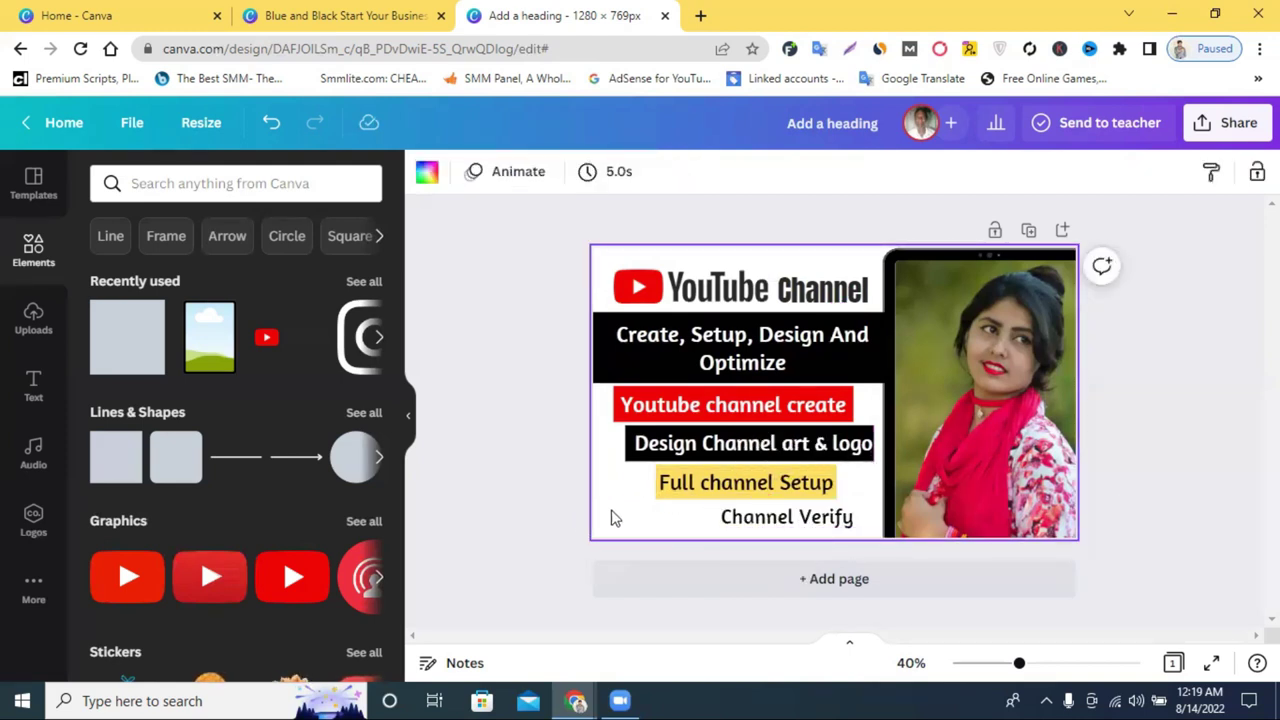
# Add a red square at the design's lower-left corner and rotate it diagonally so it forms a corner triangle
pyautogui.click(110, 468)
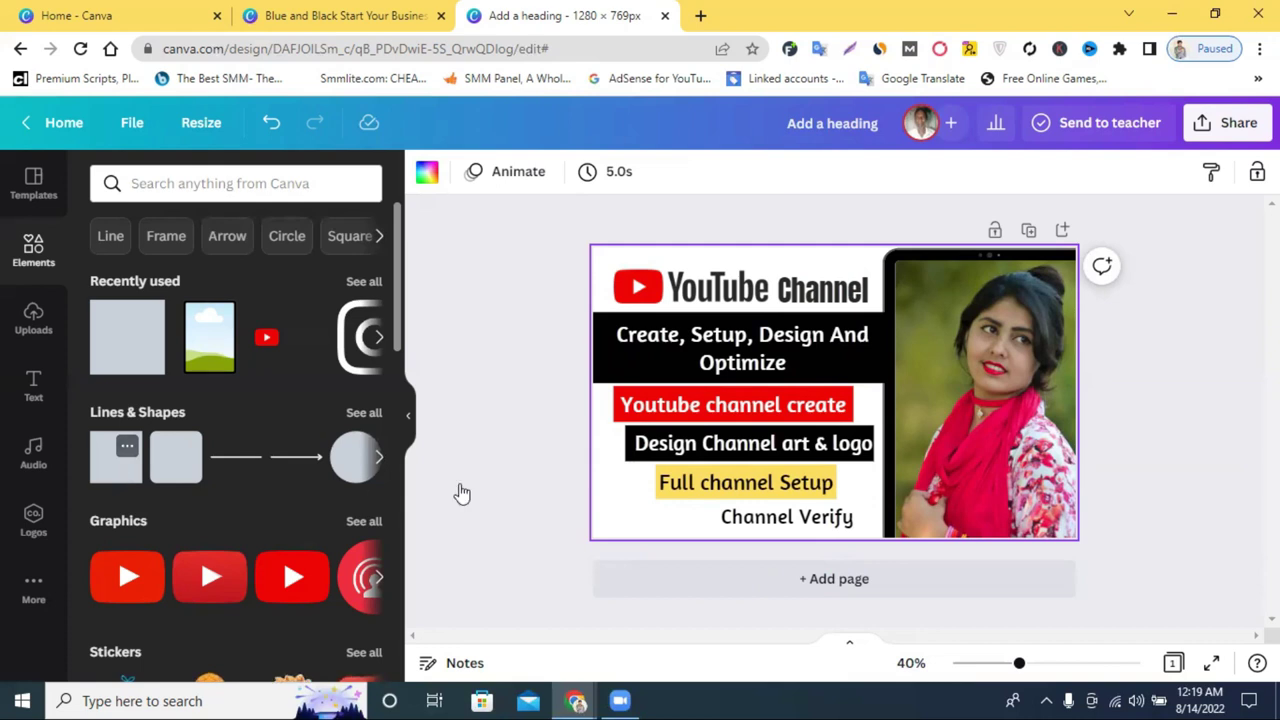
pyautogui.moveTo(868, 428); pyautogui.dragTo(590, 520)
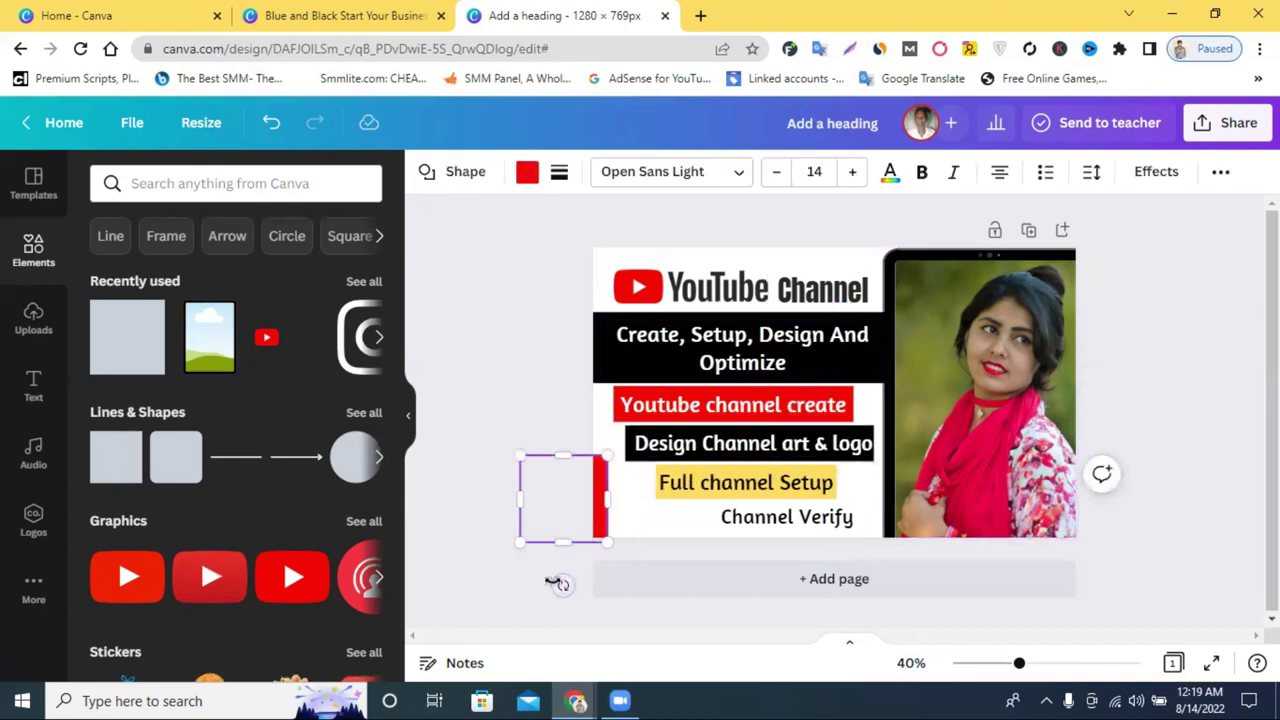
pyautogui.moveTo(563, 585); pyautogui.dragTo(612, 540)
pyautogui.click(522, 463)
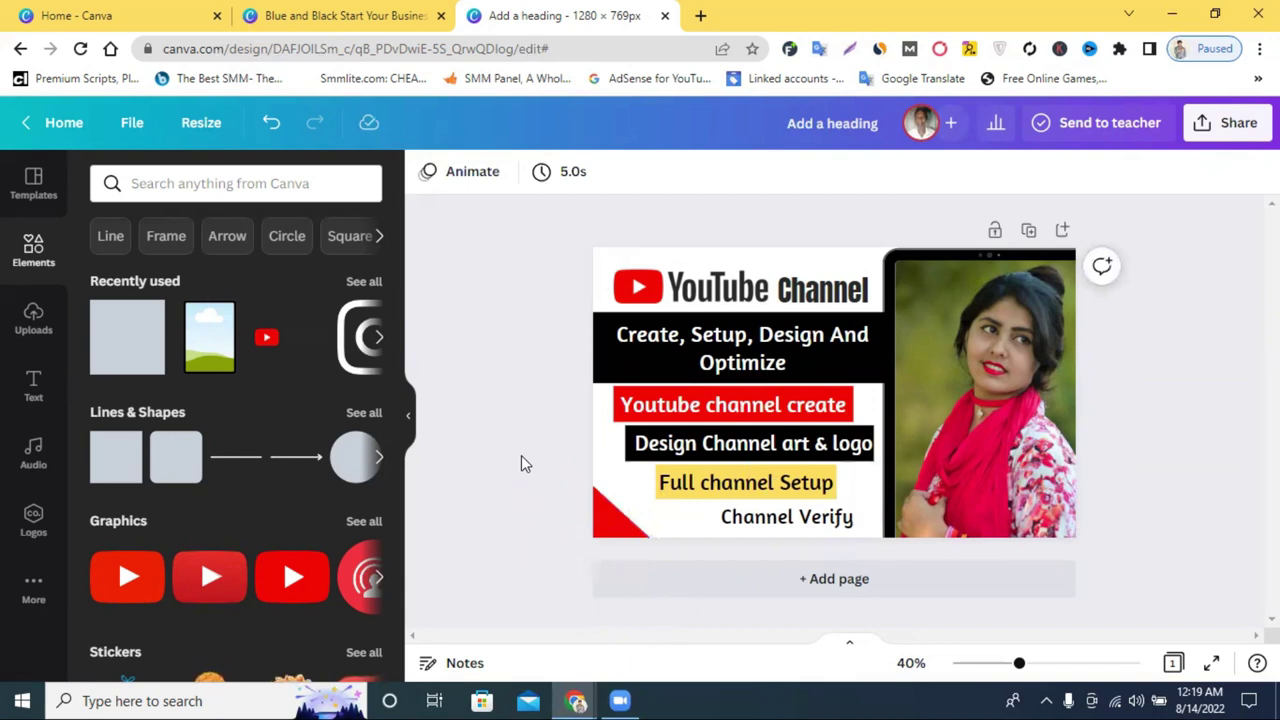
# Switch to Fiverr and browse the gig images on the first two pages of YouTube channel search results for design ideas
pyautogui.click(578, 700)
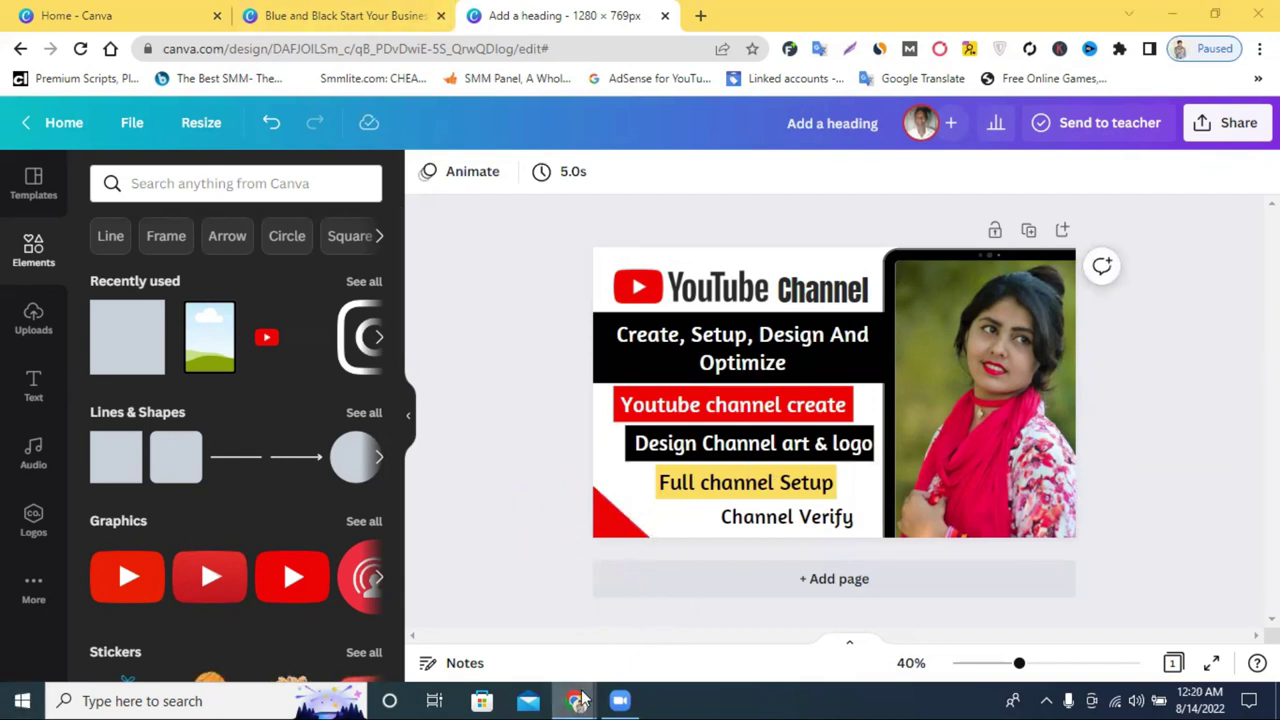
pyautogui.click(525, 637)
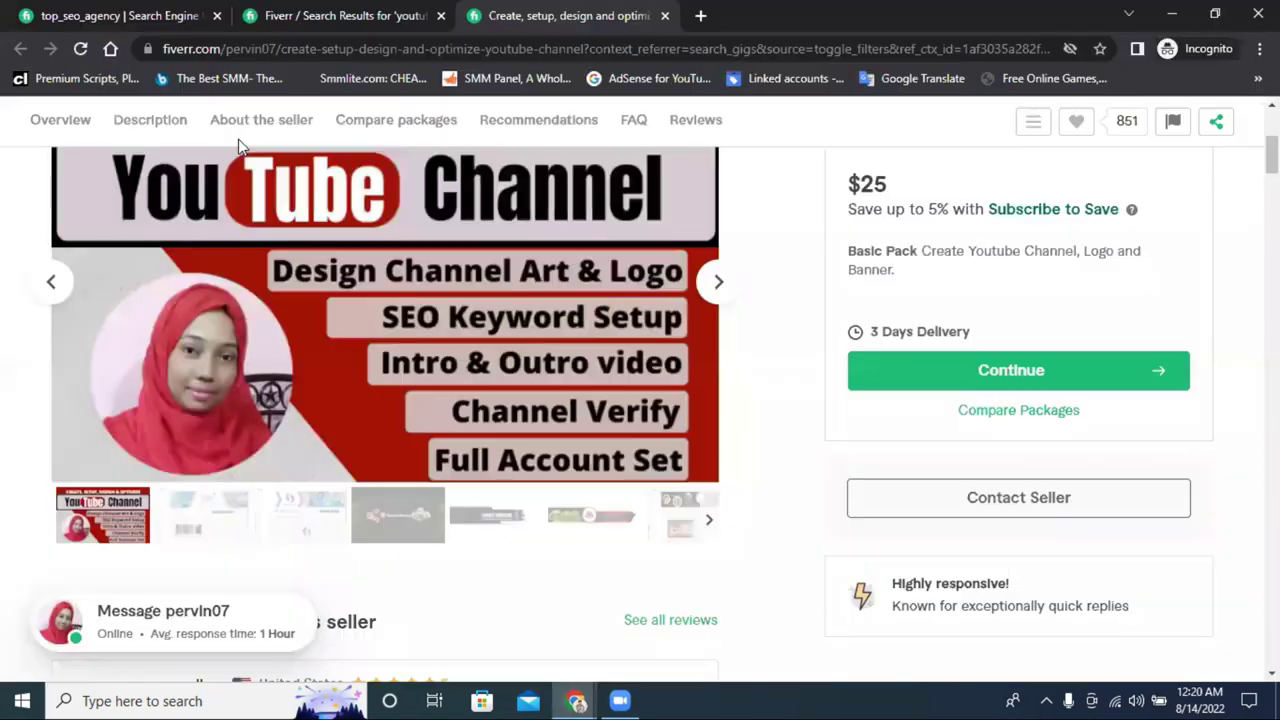
pyautogui.click(120, 12)
pyautogui.click(435, 12)
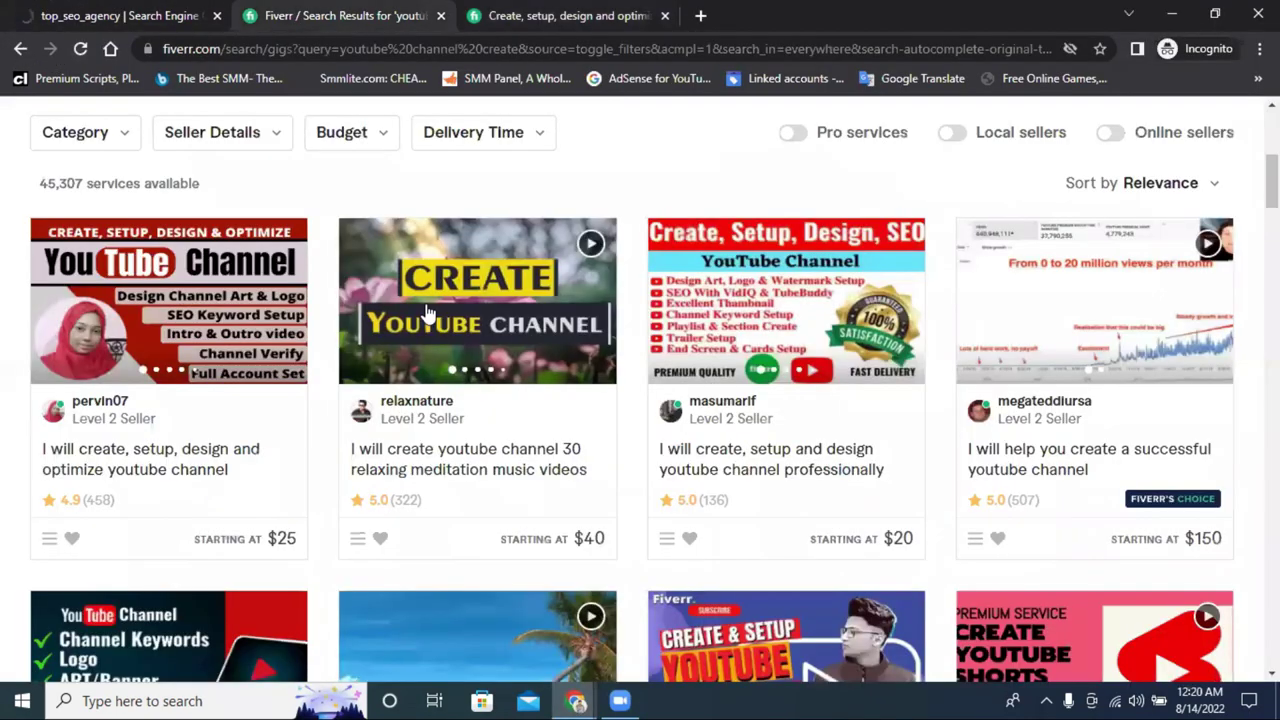
pyautogui.scroll(2, 829, 320)
pyautogui.scroll(-7, 982, 339)
pyautogui.scroll(-14, 1003, 305)
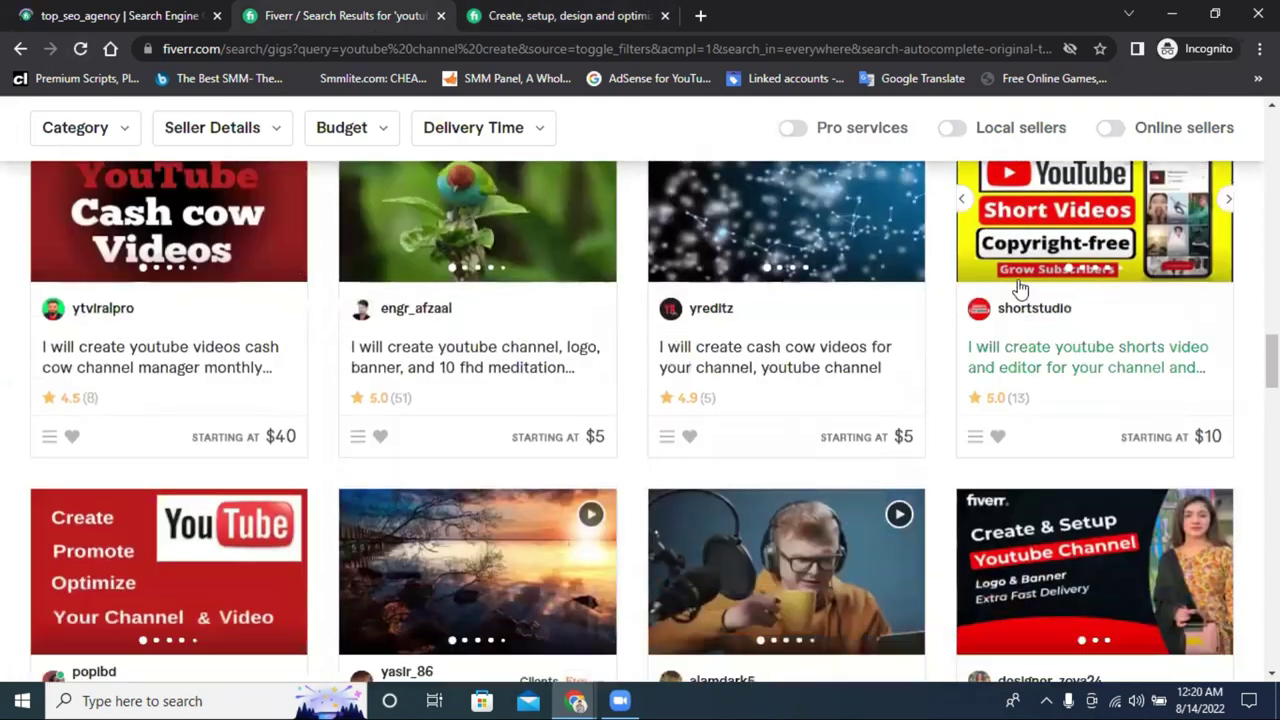
pyautogui.scroll(-10, 1020, 288)
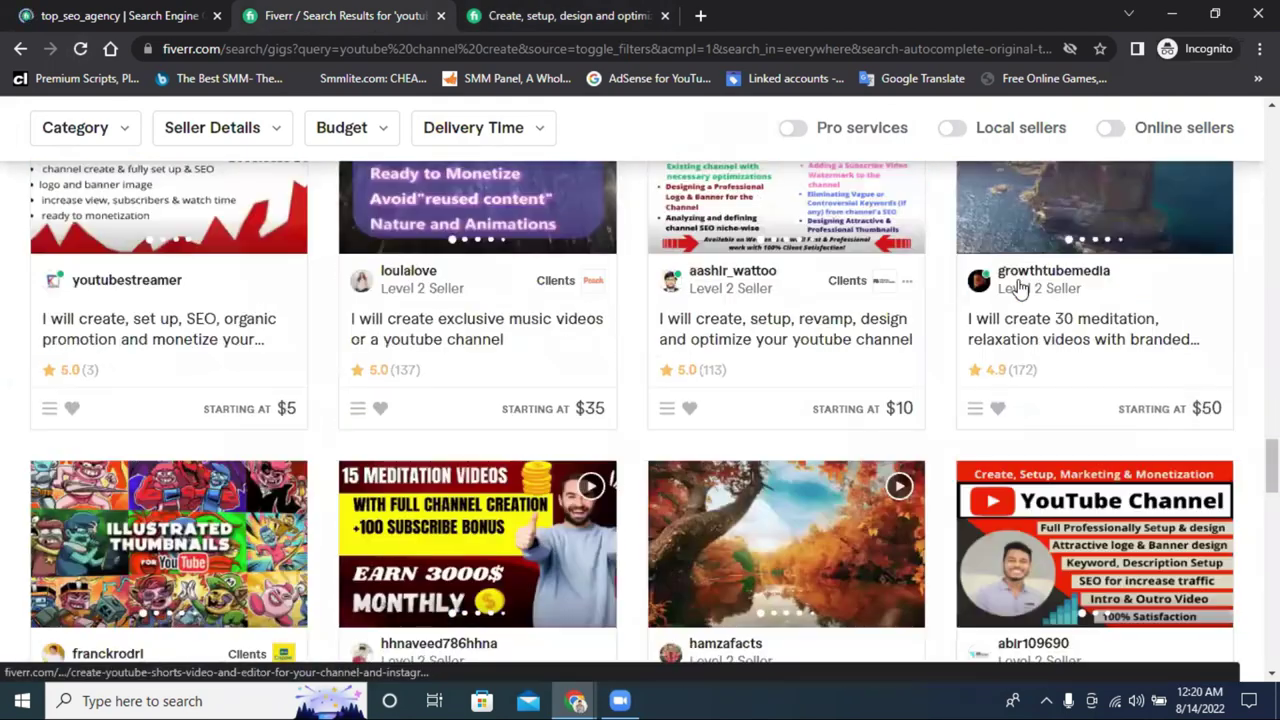
pyautogui.scroll(-10, 1020, 288)
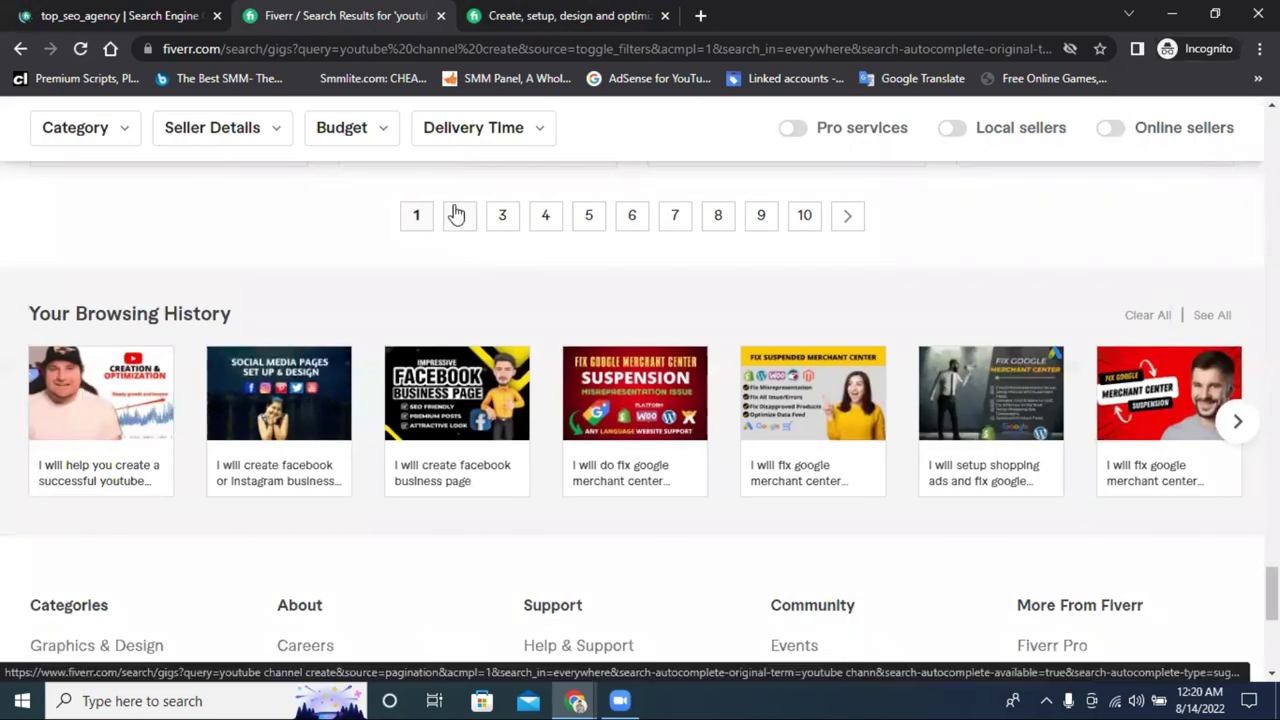
pyautogui.click(456, 214)
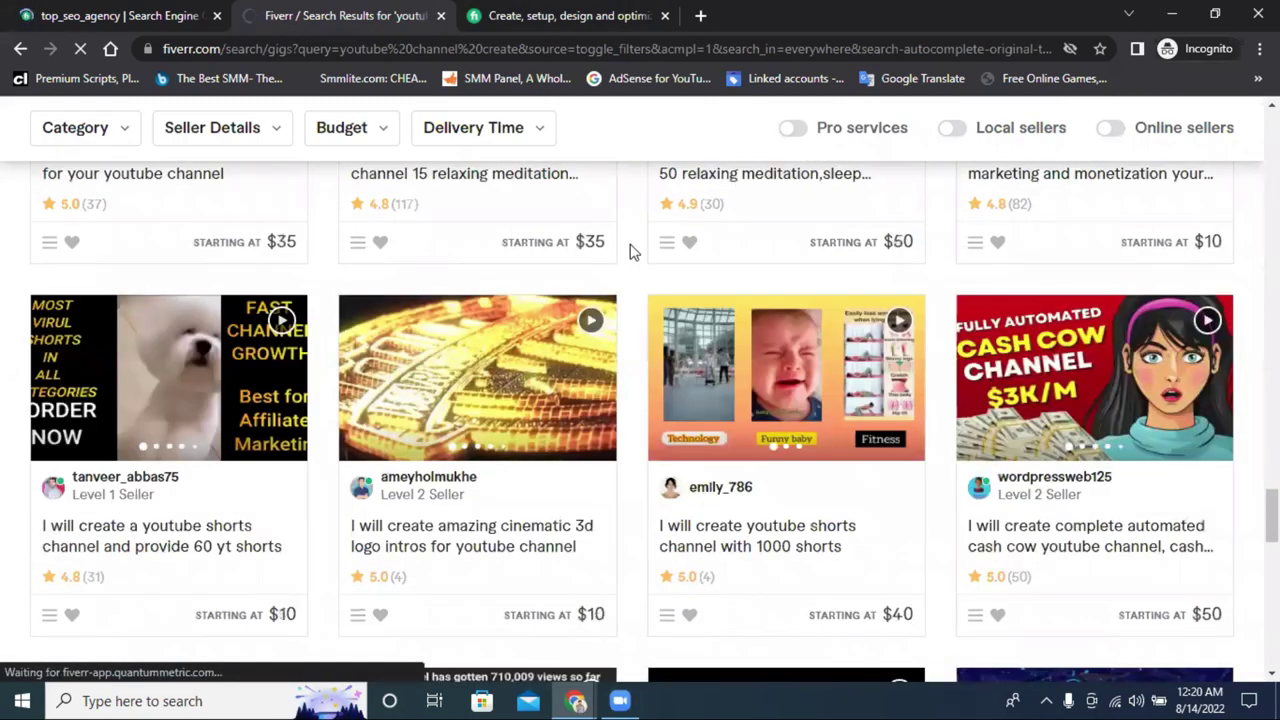
pyautogui.scroll(-6, 632, 252)
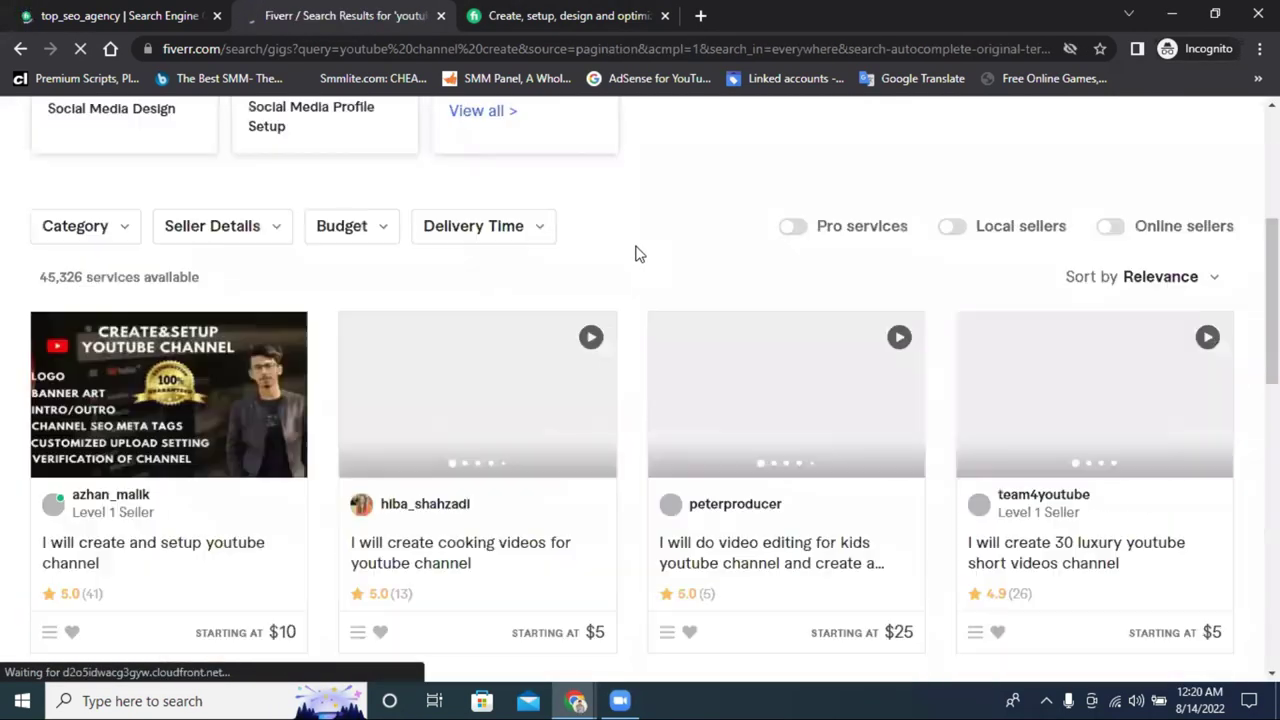
pyautogui.scroll(1, 648, 252)
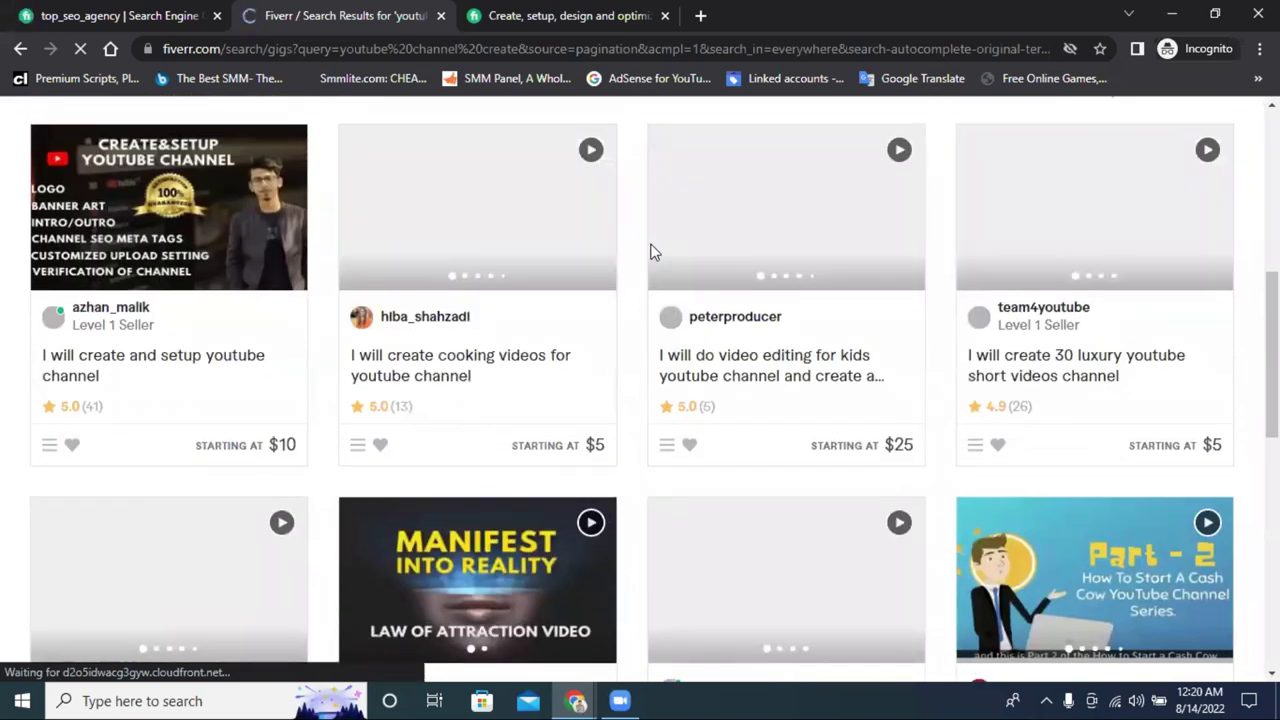
pyautogui.scroll(2, 650, 252)
pyautogui.scroll(-4, 650, 252)
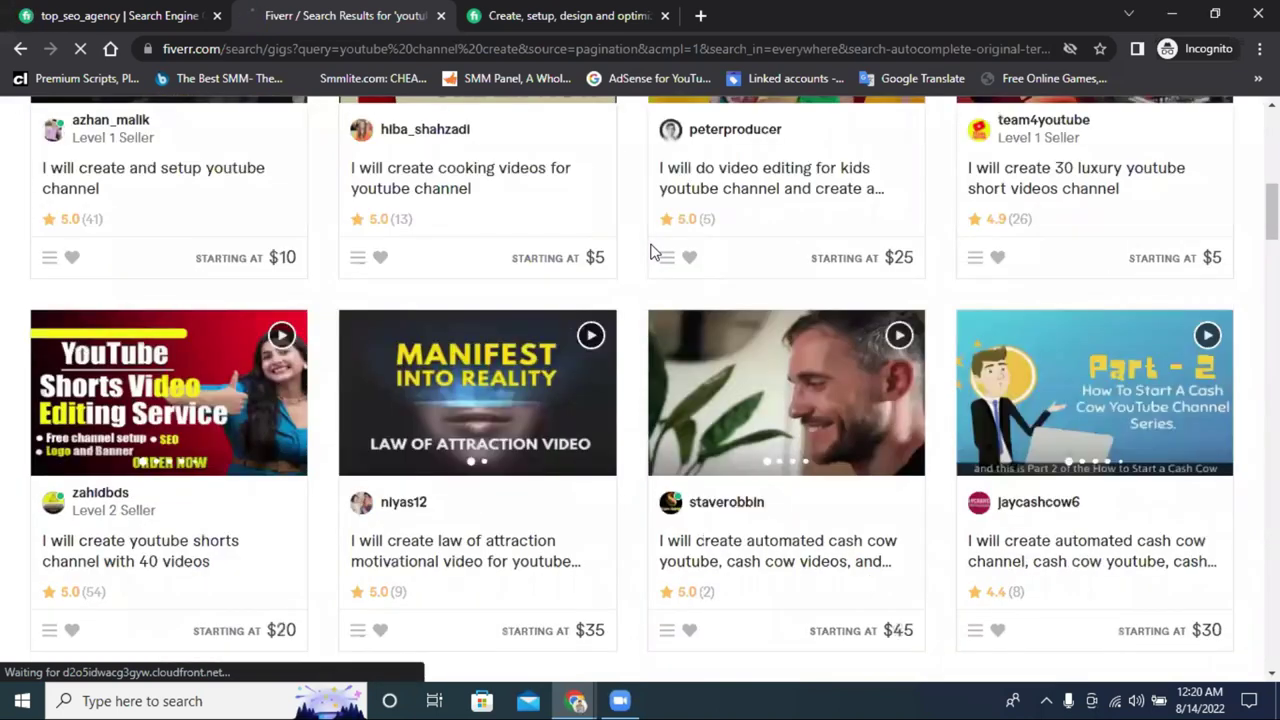
pyautogui.scroll(-5, 645, 535)
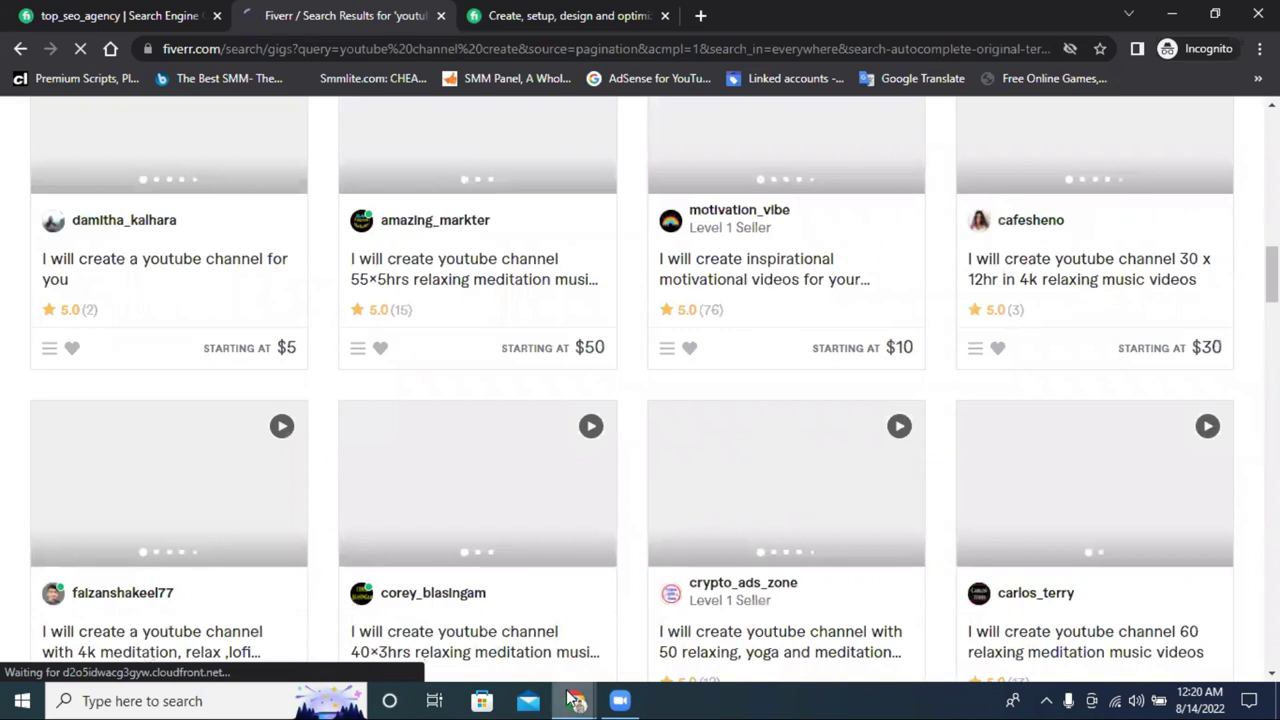
# Switch back to the Canva design, open its download settings and choose JPG as the file type
pyautogui.press('super+3')
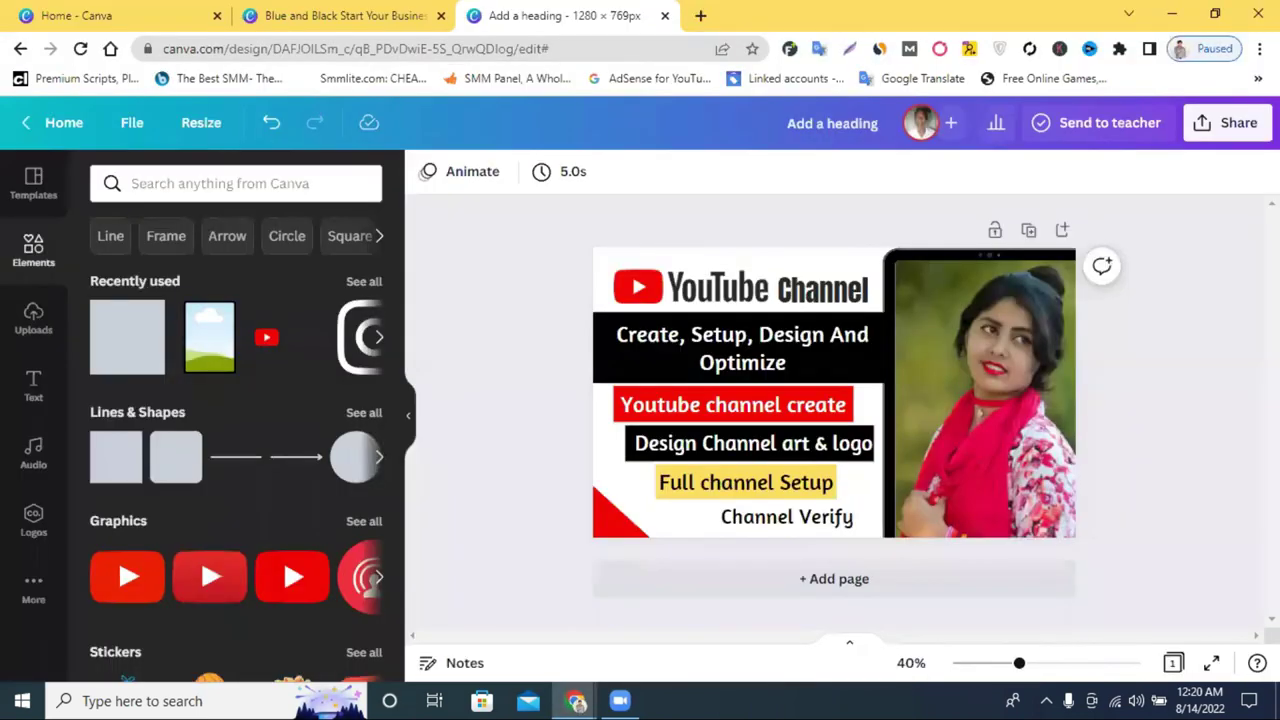
pyautogui.click(1228, 135)
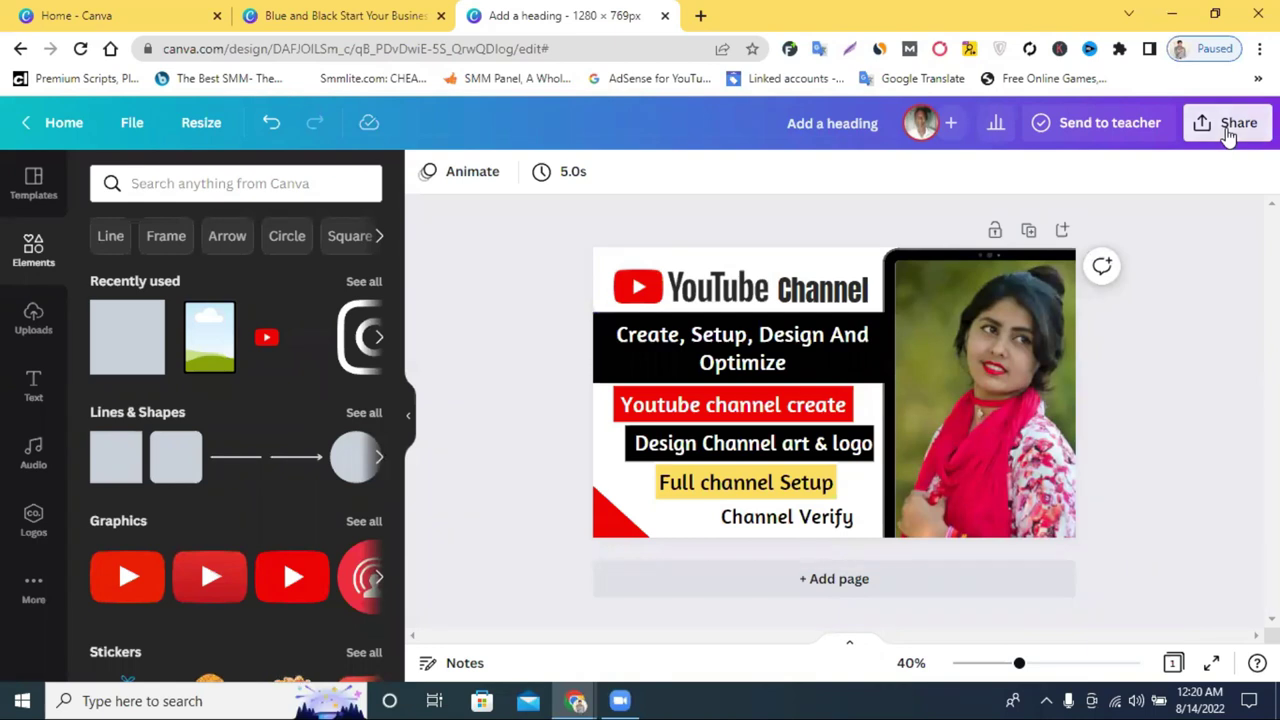
pyautogui.scroll(-2, 990, 428)
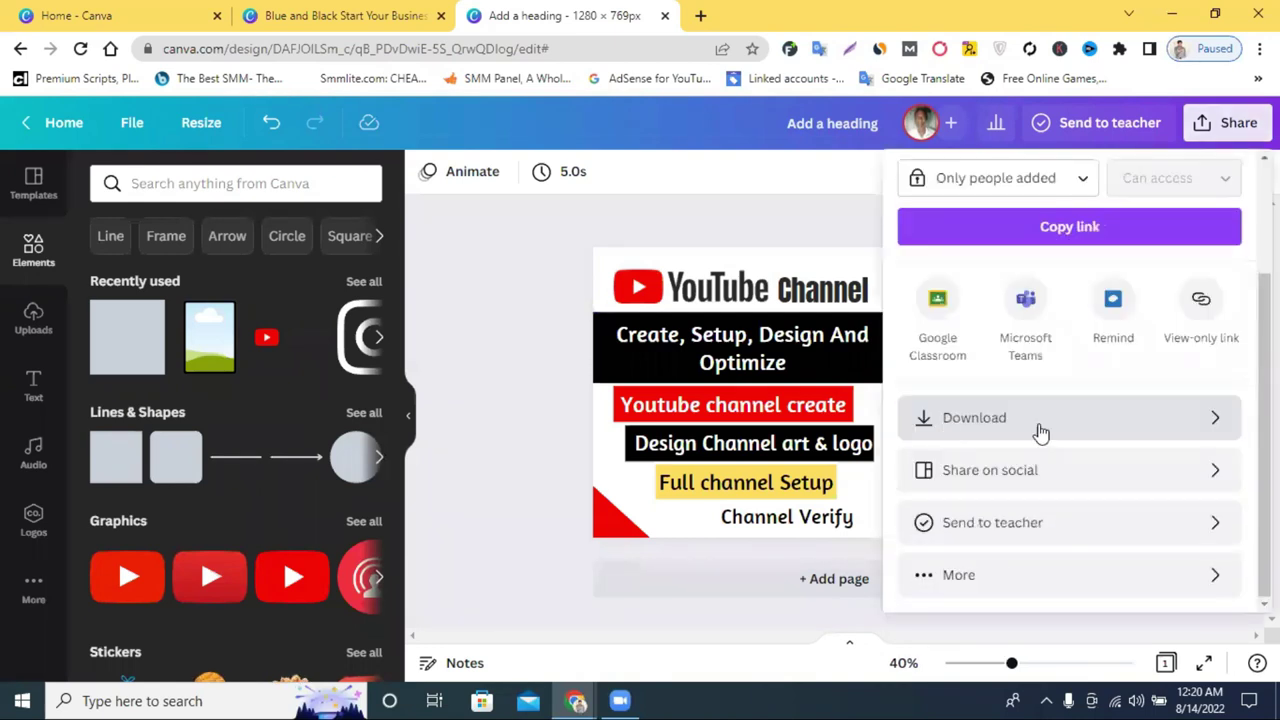
pyautogui.click(1113, 430)
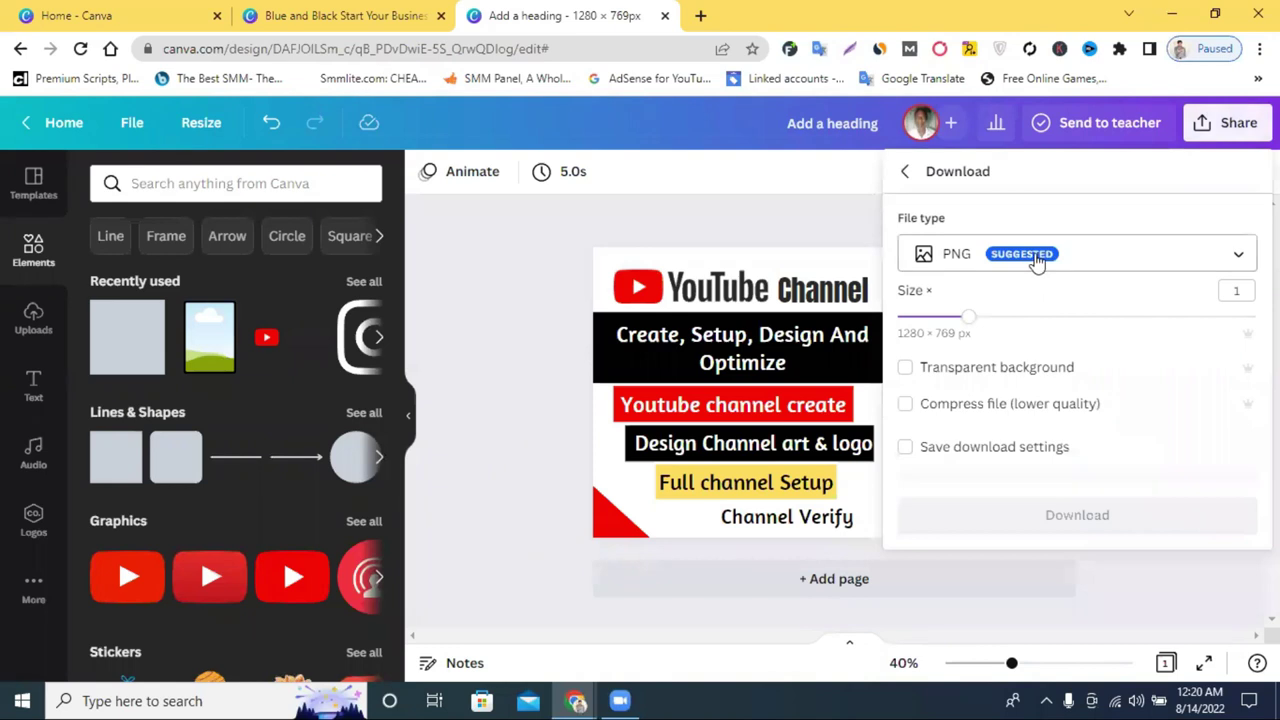
pyautogui.click(966, 258)
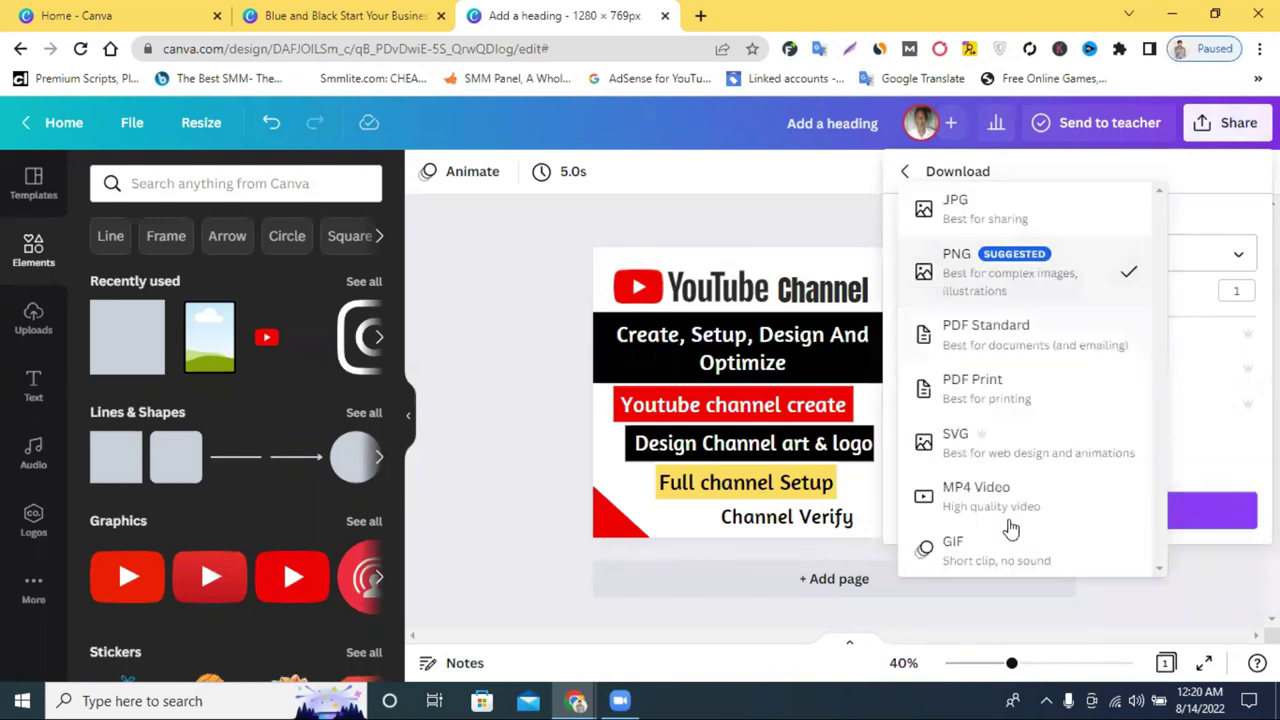
pyautogui.click(1003, 216)
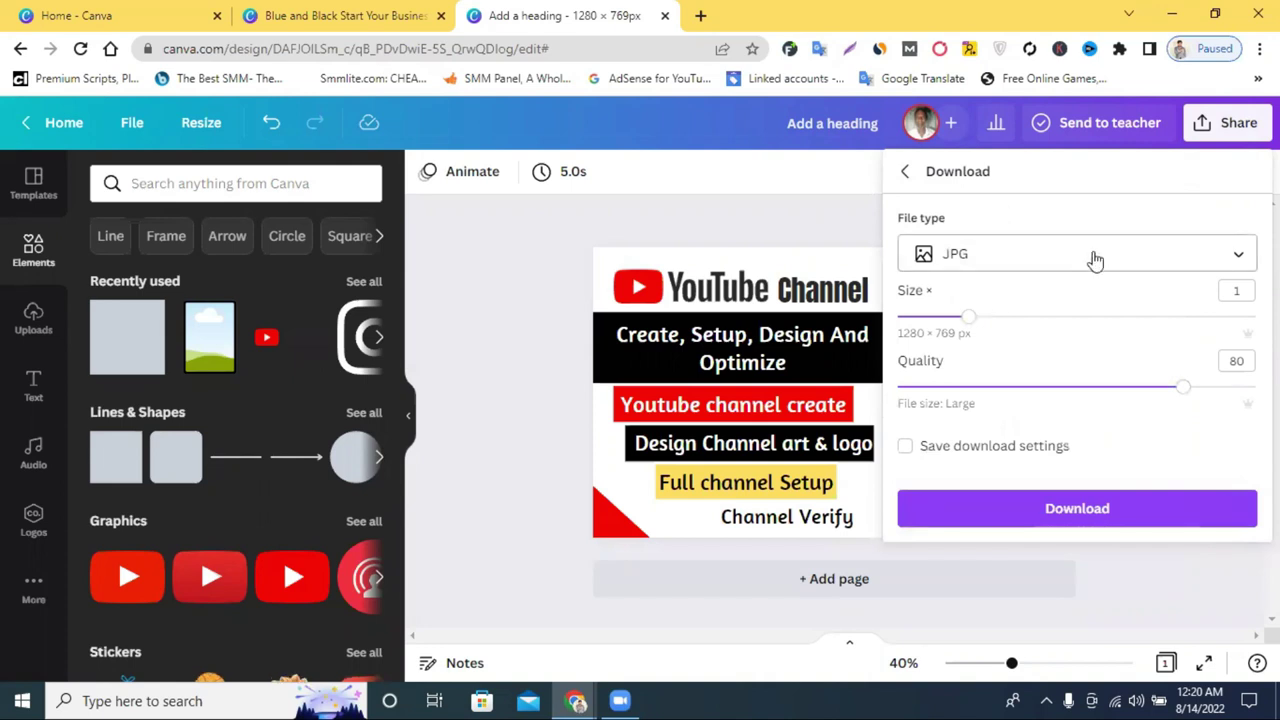
# Download the Canva design and copy "create, setup, design and optimize" from the title of the similar YouTube channel gig on Fiverr
pyautogui.click(1066, 522)
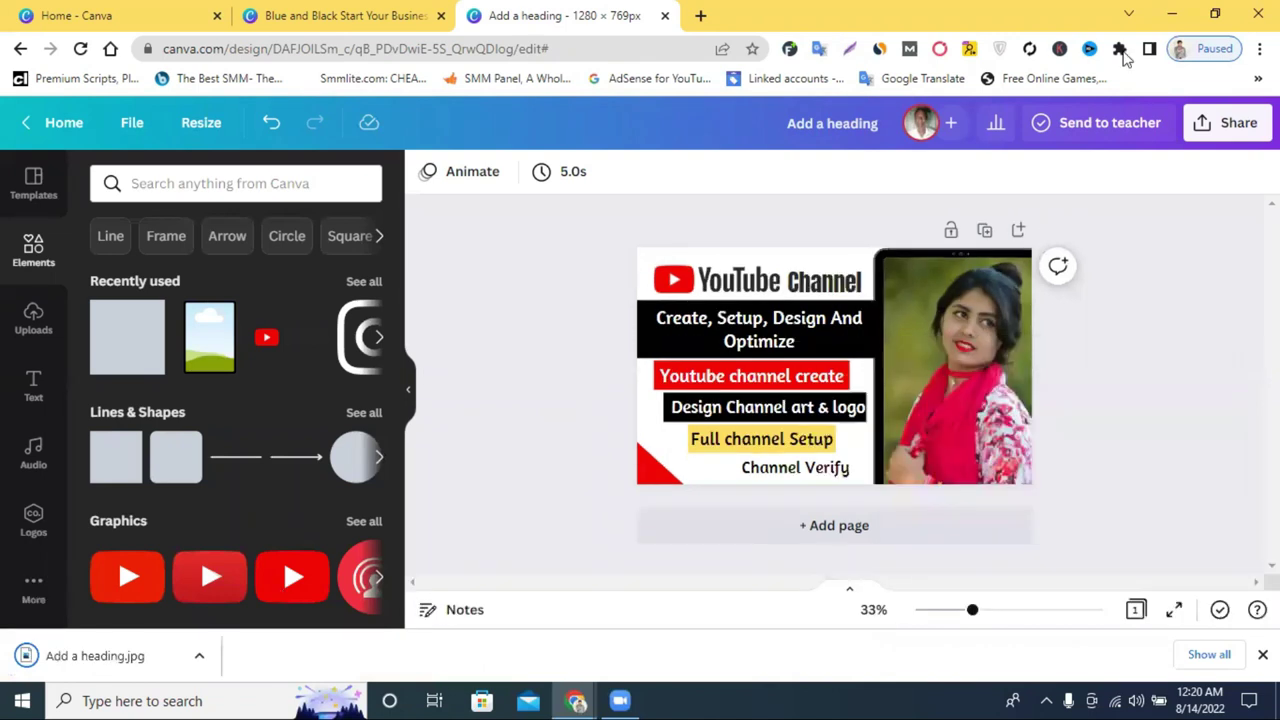
pyautogui.click(1176, 14)
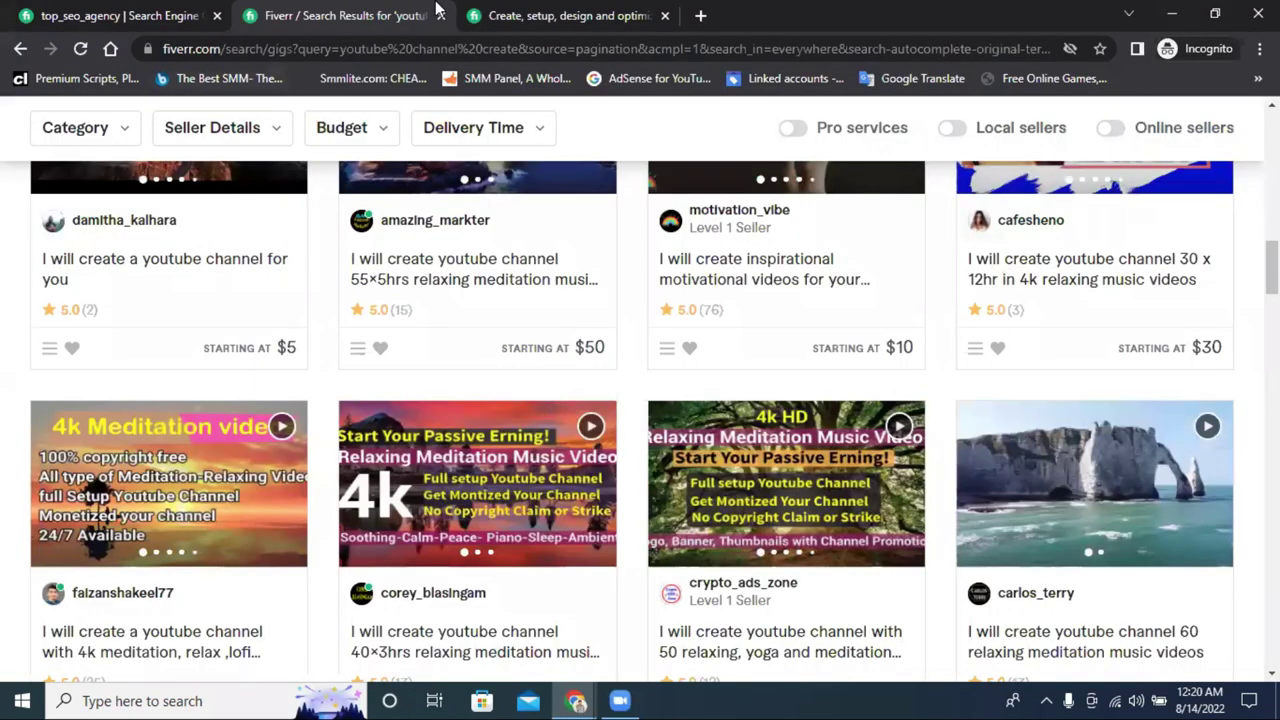
pyautogui.hotkey('ctrl', 'Tab')
pyautogui.scroll(5, 373, 437)
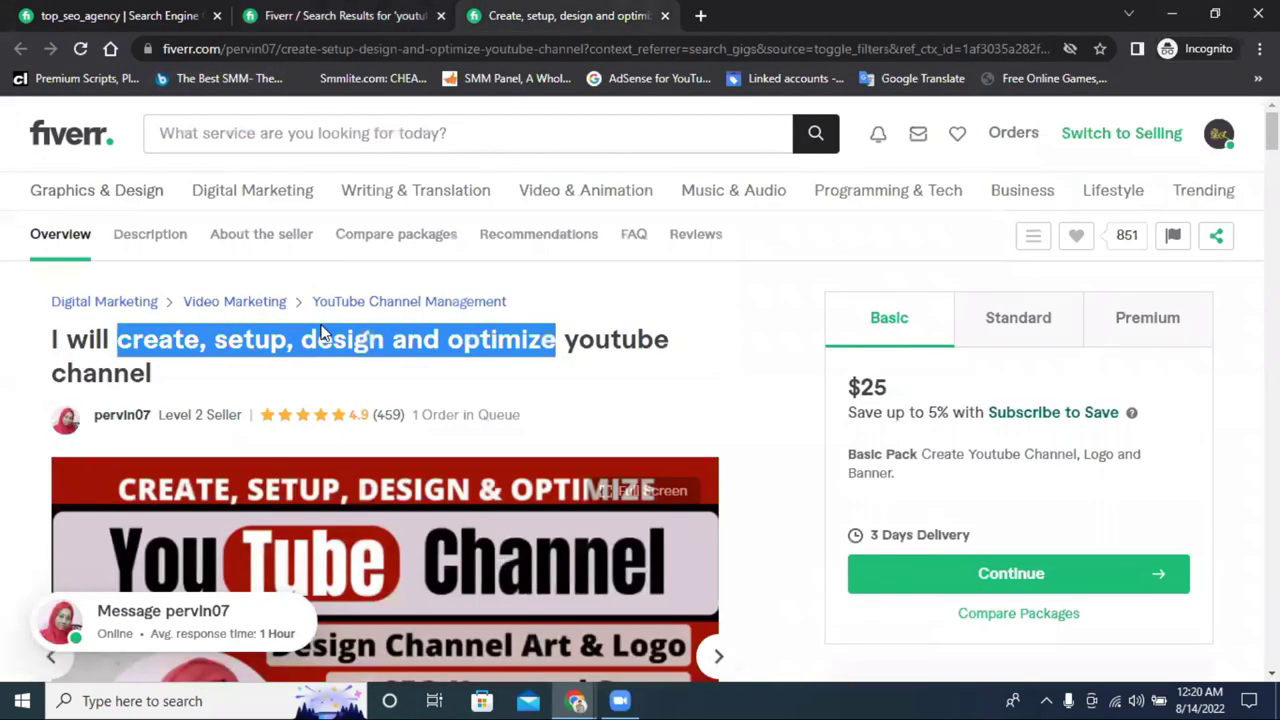
pyautogui.rightClick(322, 327)
pyautogui.click(357, 340)
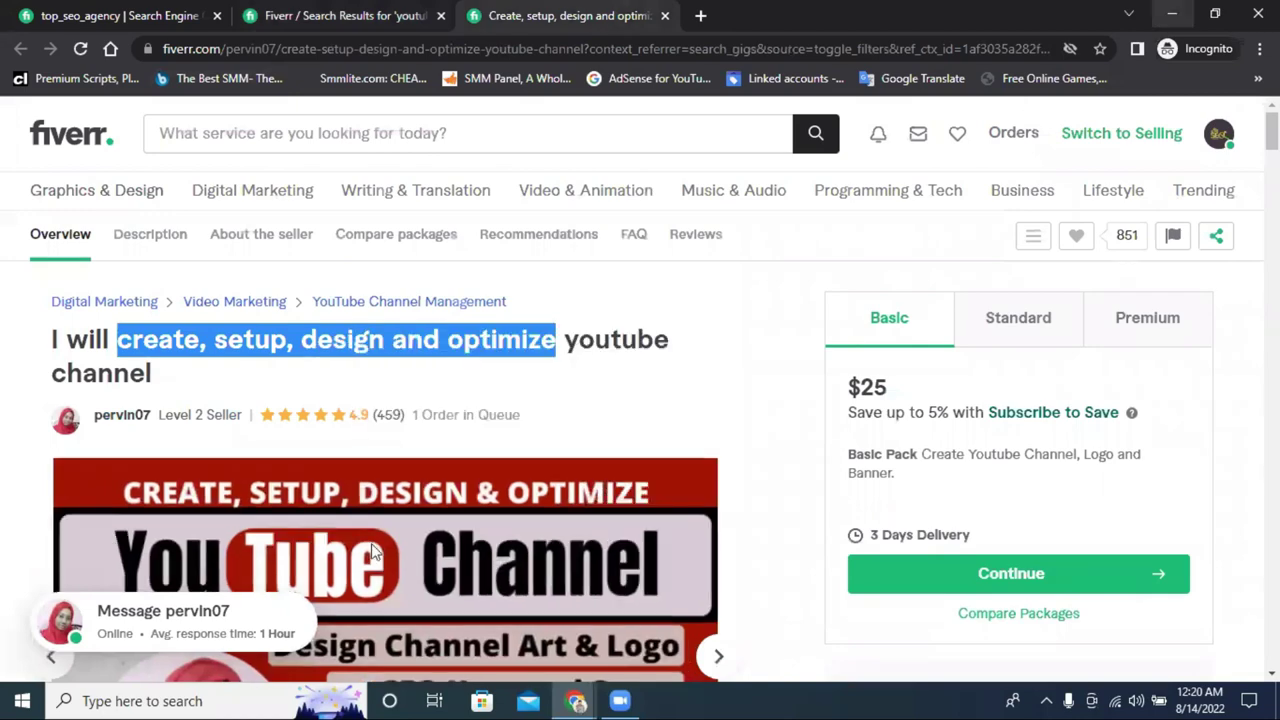
# Go to the desktop and open the Downloads folder through This PC in a maximized File Explorer window
pyautogui.press('super+d')
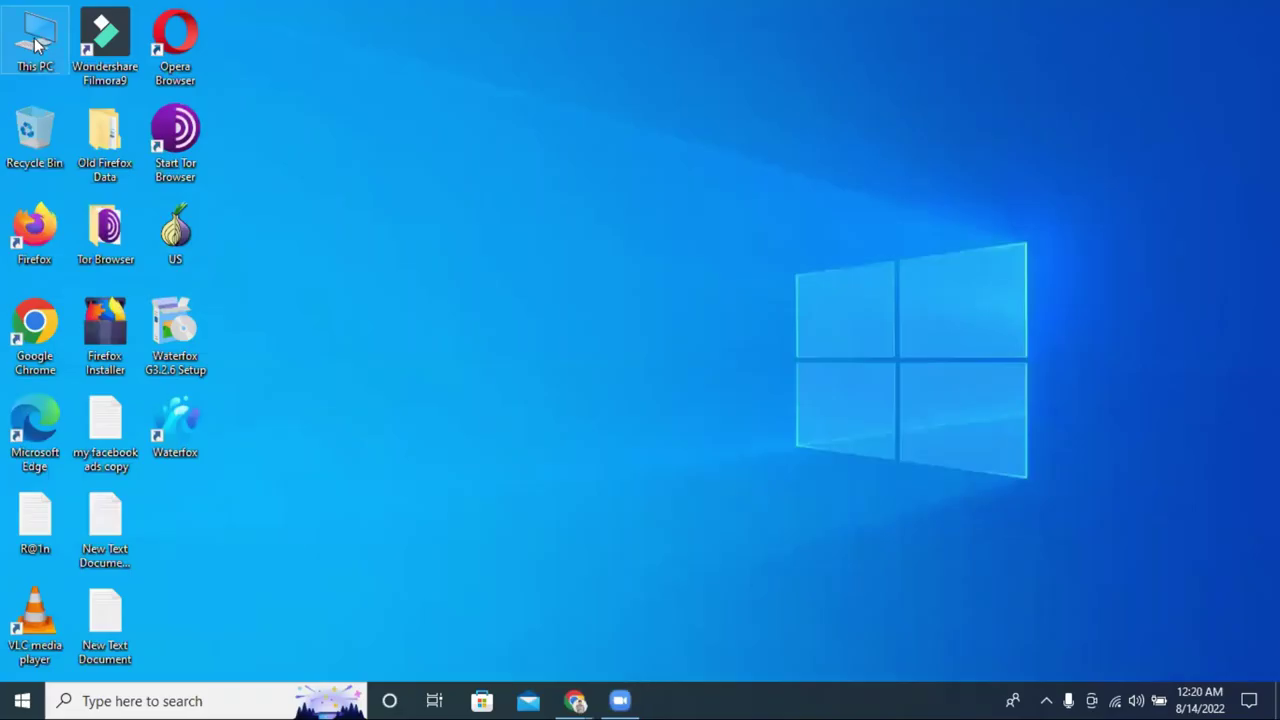
pyautogui.doubleClick(37, 44)
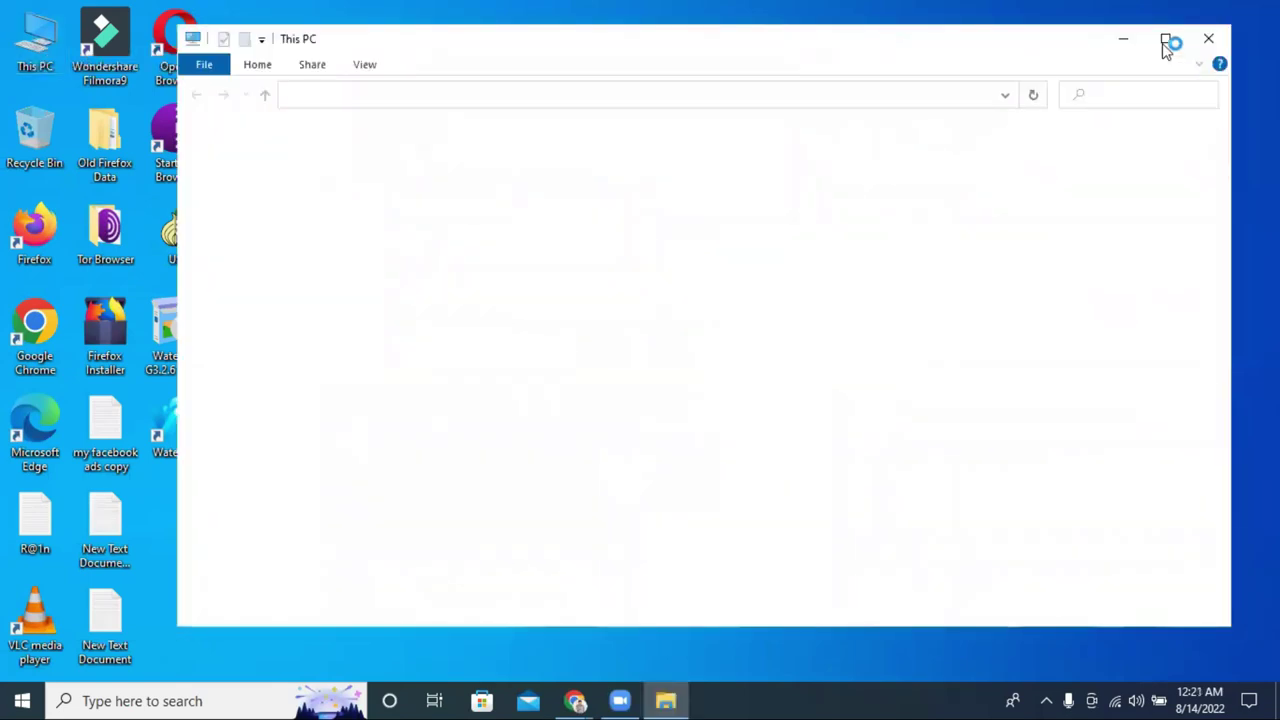
pyautogui.click(1166, 46)
pyautogui.click(994, 142)
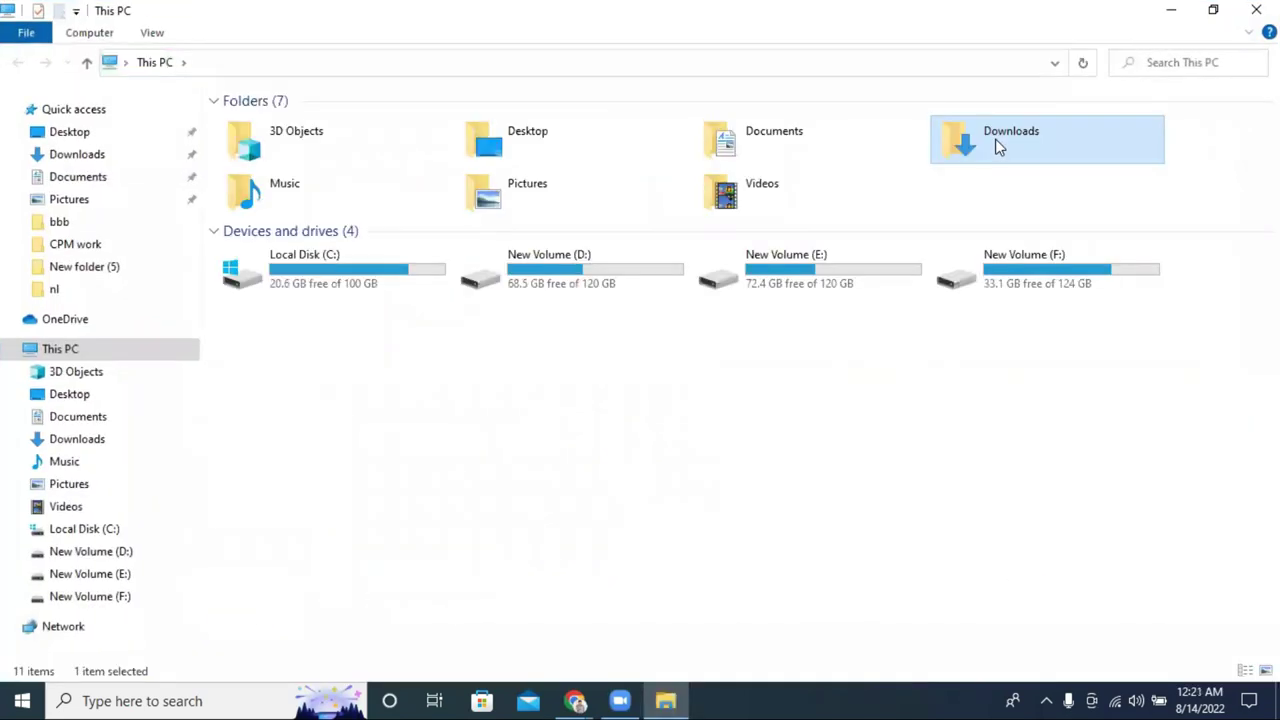
pyautogui.doubleClick(994, 142)
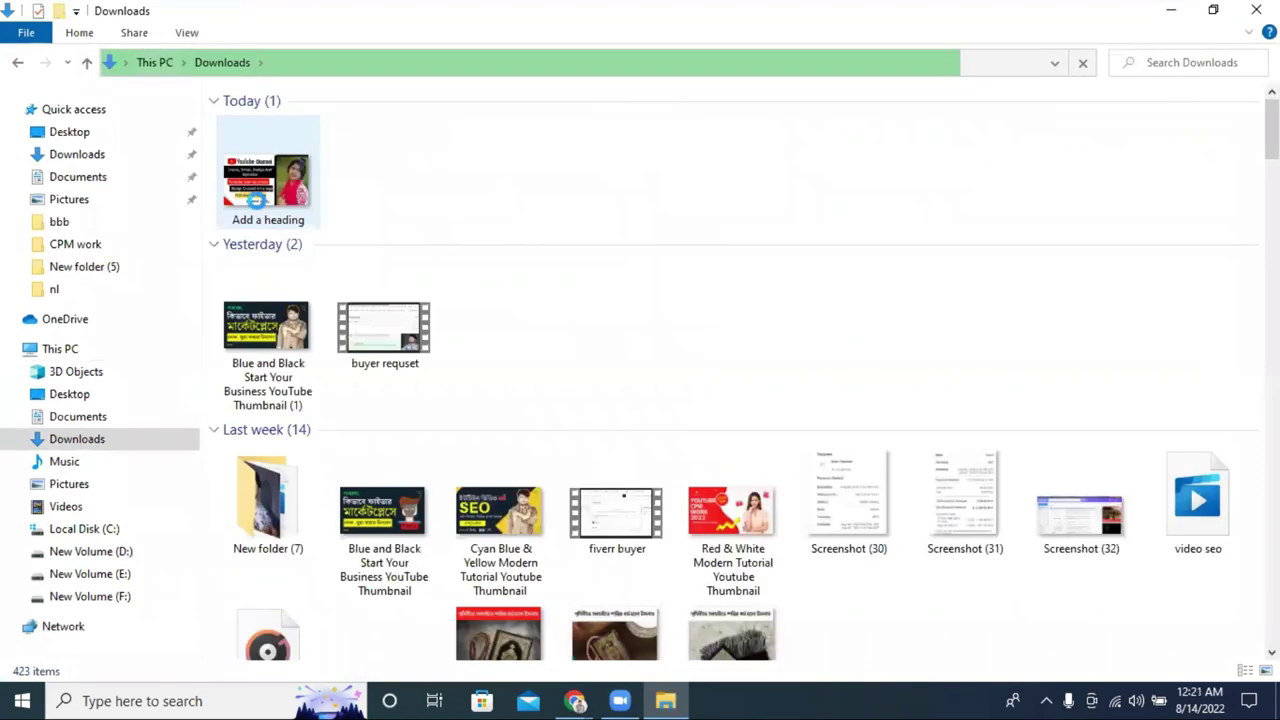
# Rename the downloaded "Add a heading" image to "create, setup, design and optimize"
pyautogui.click(256, 199)
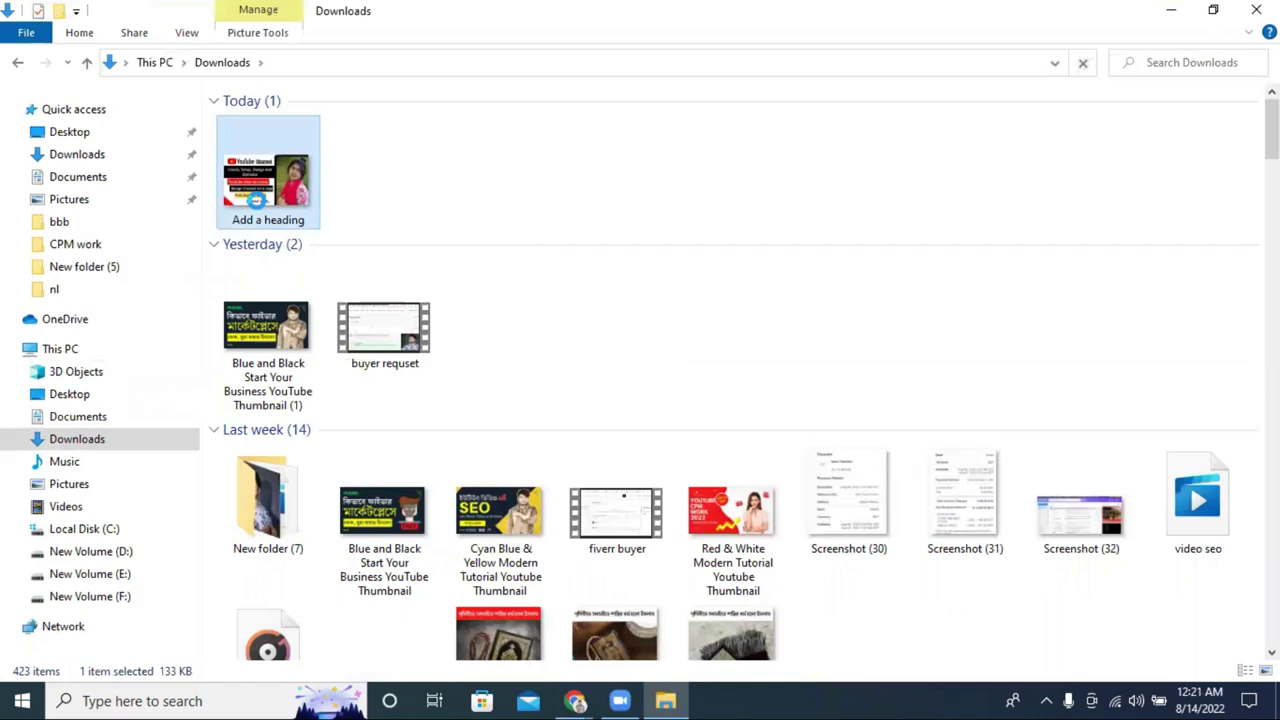
pyautogui.rightClick(256, 199)
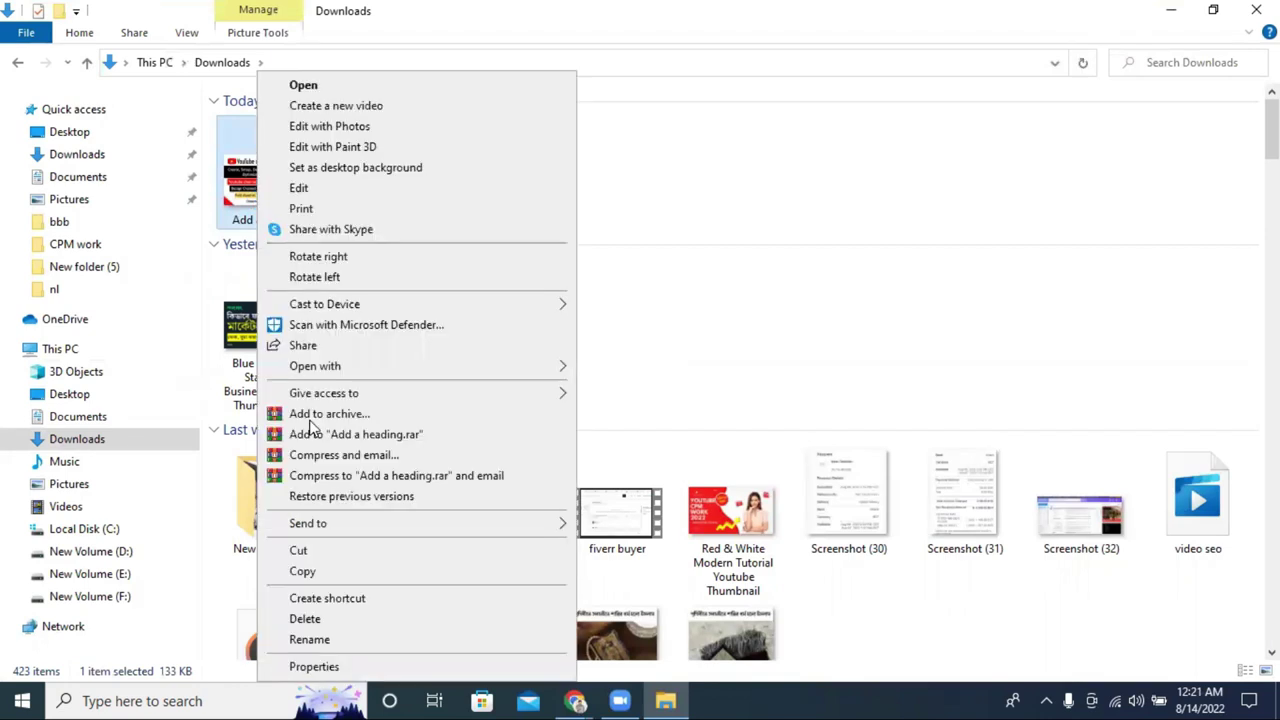
pyautogui.press('m')
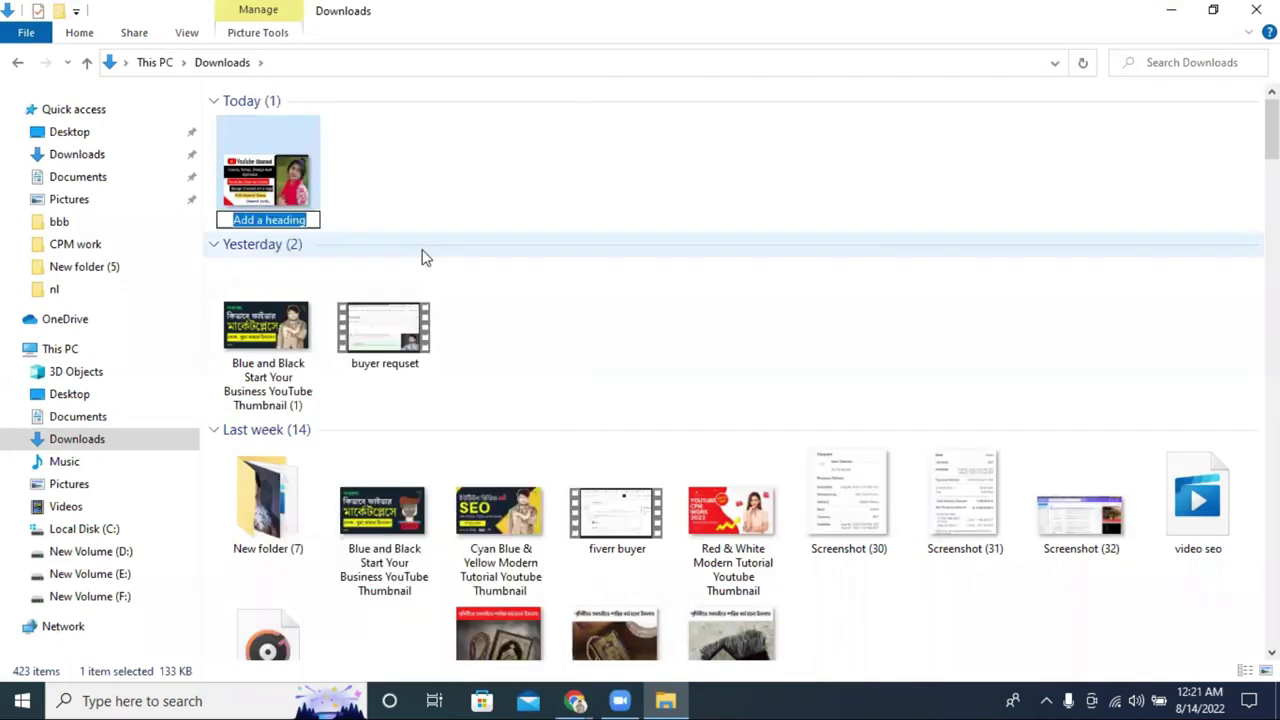
pyautogui.write('create, setup, design and optimize')
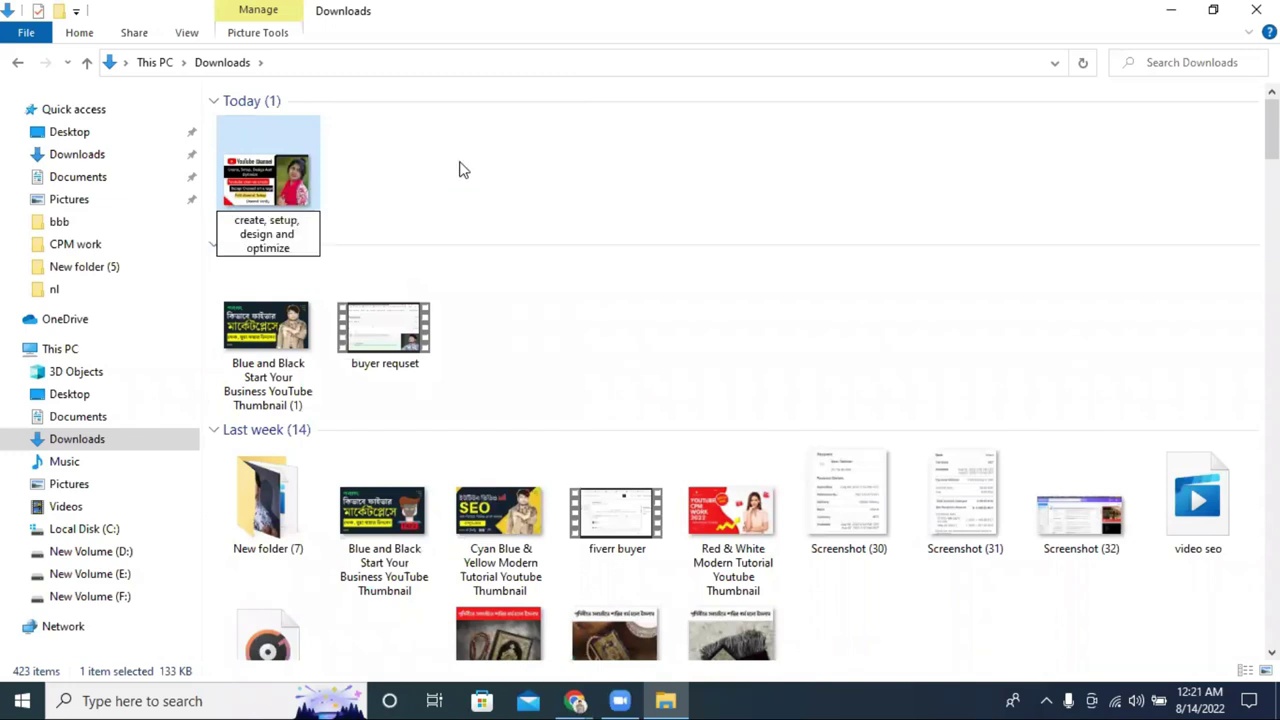
pyautogui.click(465, 236)
# Switch back to Fiverr and open the draft YouTube channel setup gig from the drafts on the seller profile
pyautogui.click(576, 700)
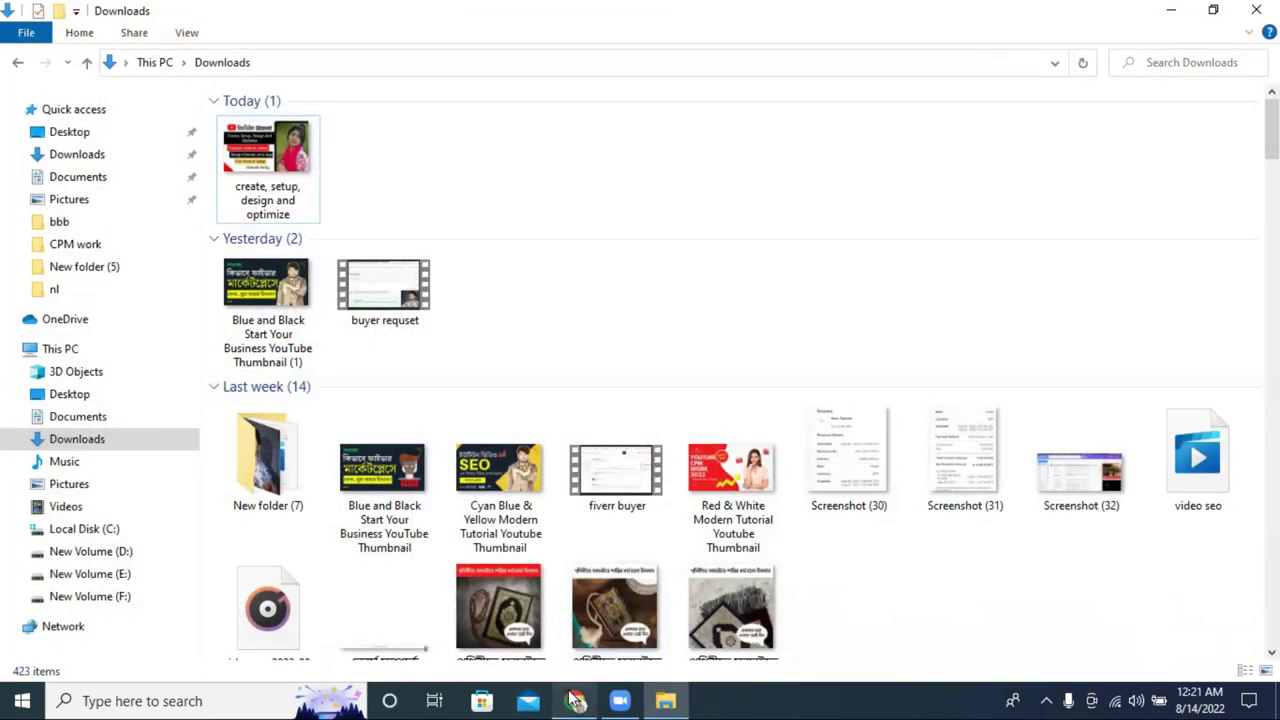
pyautogui.click(576, 700)
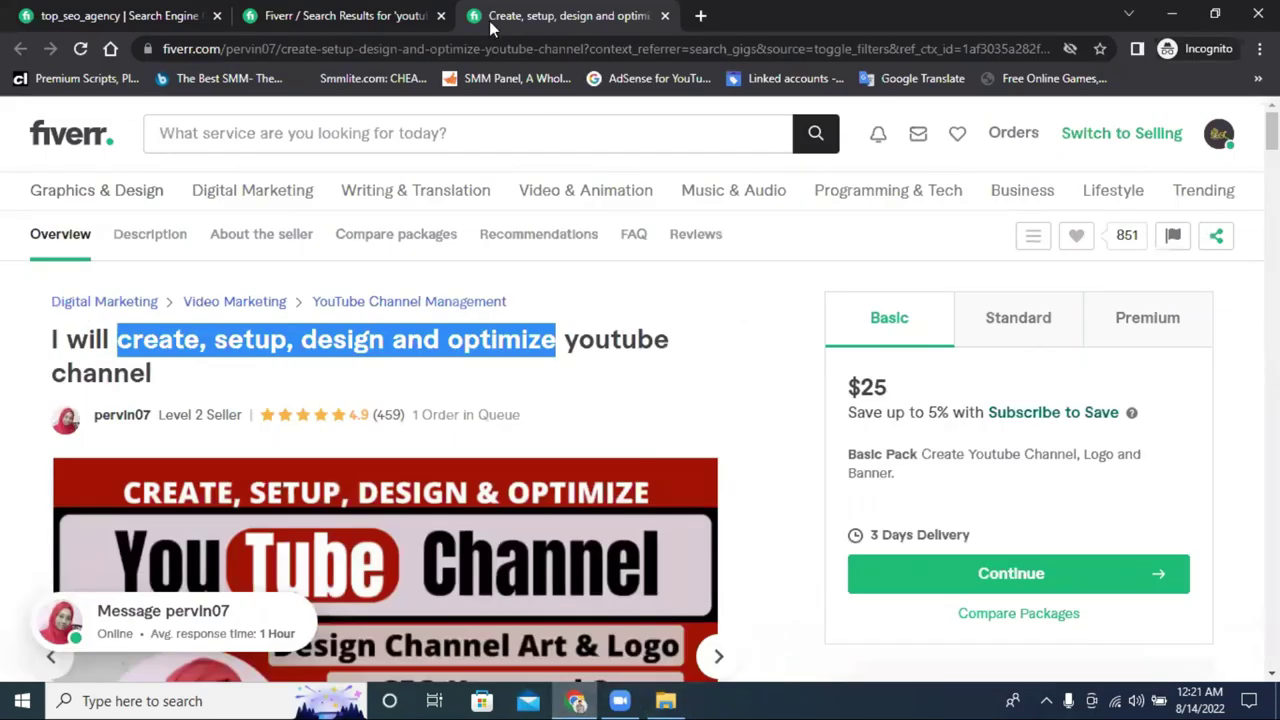
pyautogui.click(338, 14)
pyautogui.click(72, 12)
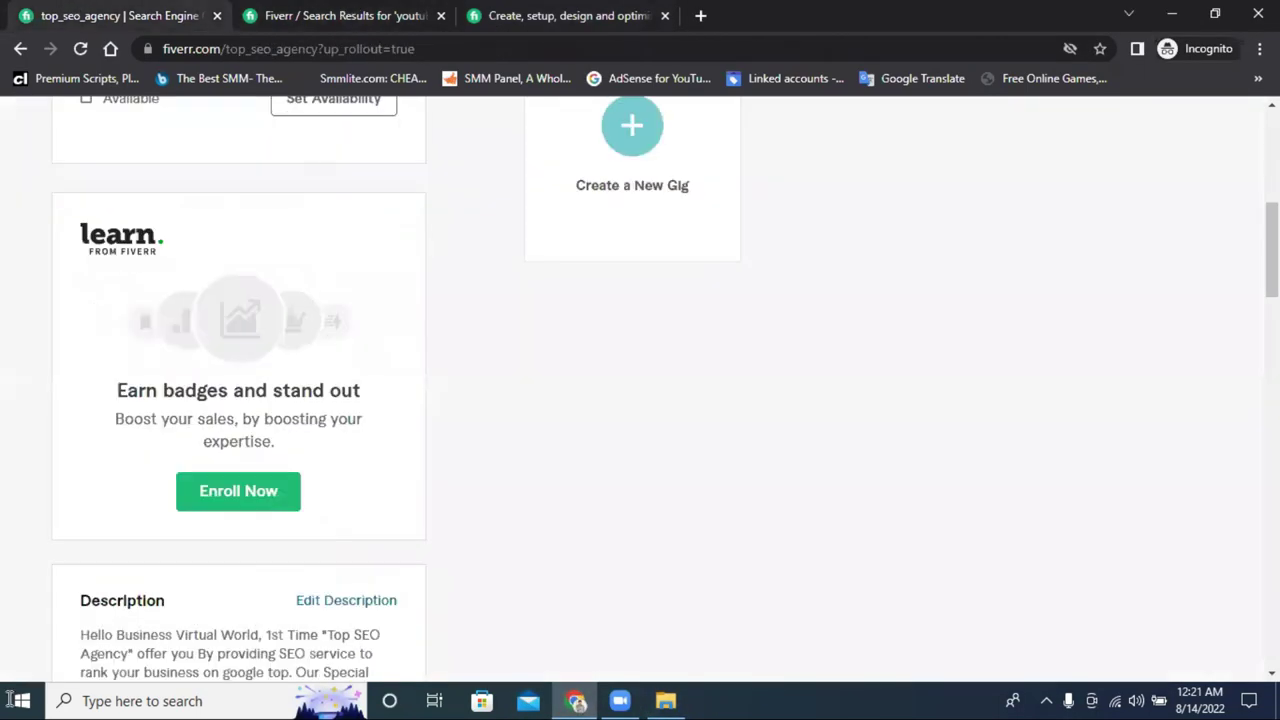
pyautogui.scroll(5, 698, 249)
pyautogui.click(695, 249)
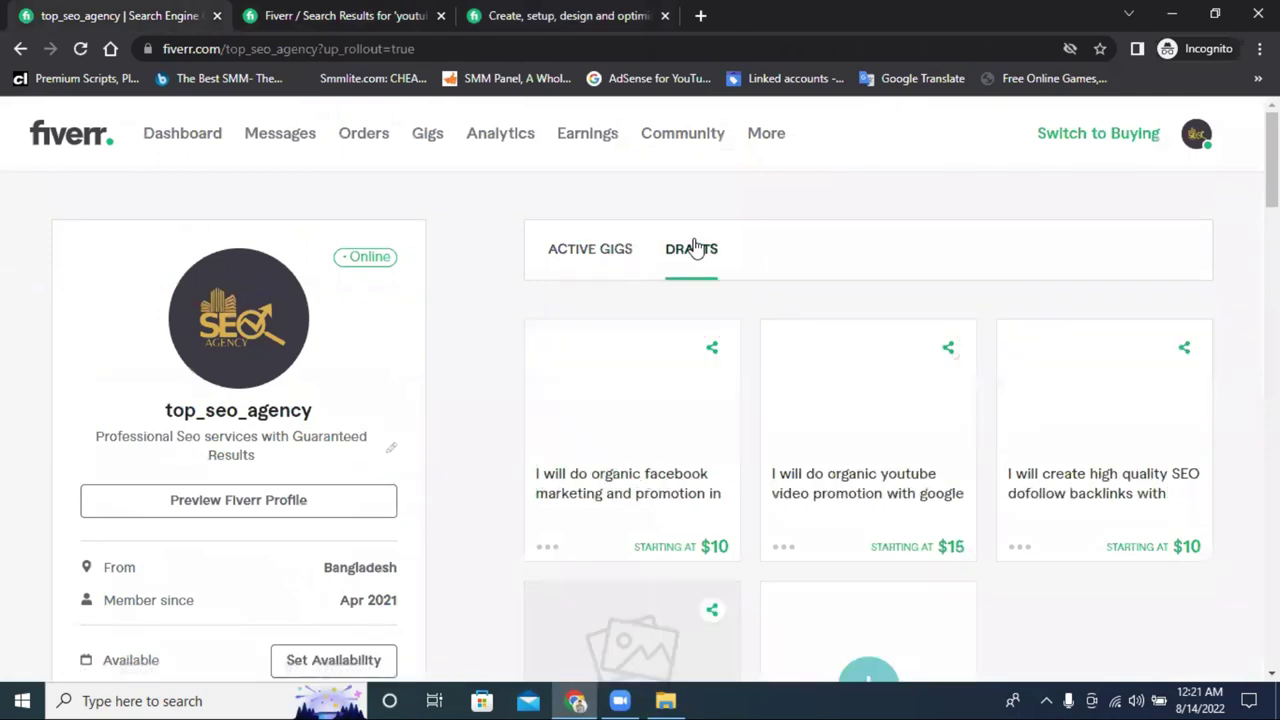
pyautogui.scroll(-3, 695, 249)
pyautogui.click(588, 472)
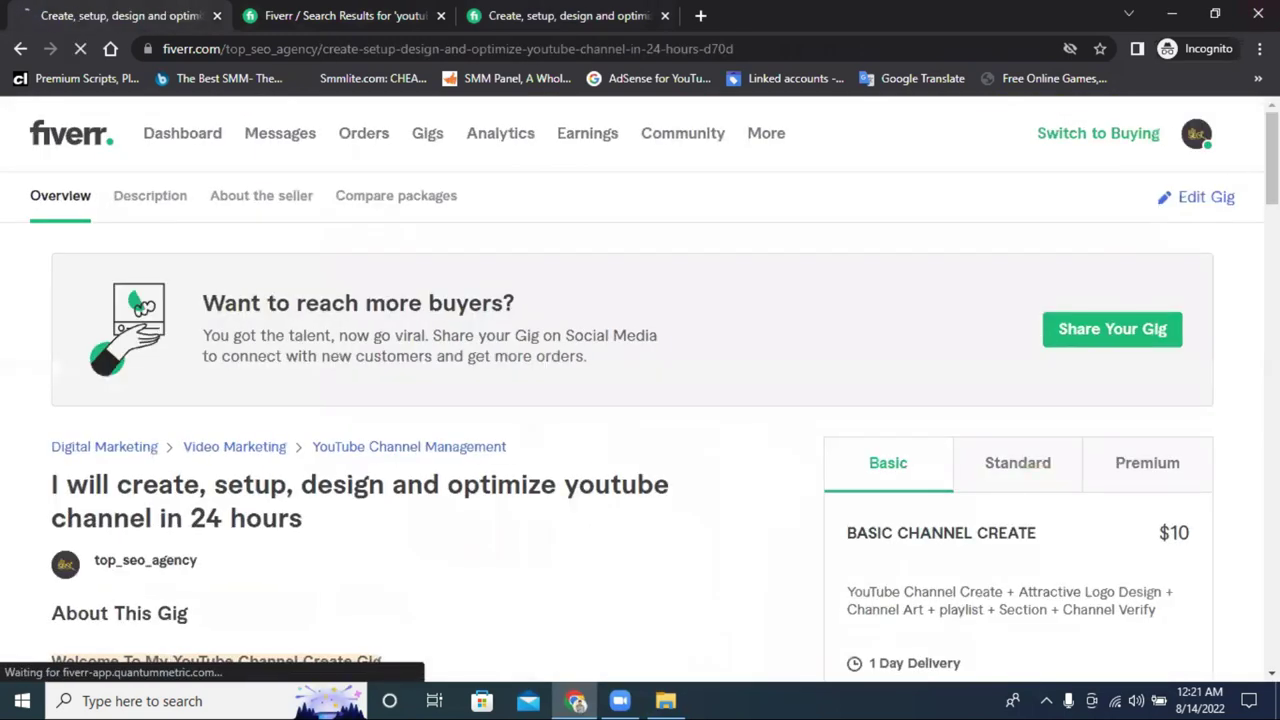
# Look over the draft gig's description and package details, and open the gig for editing
pyautogui.scroll(-10, 600, 329)
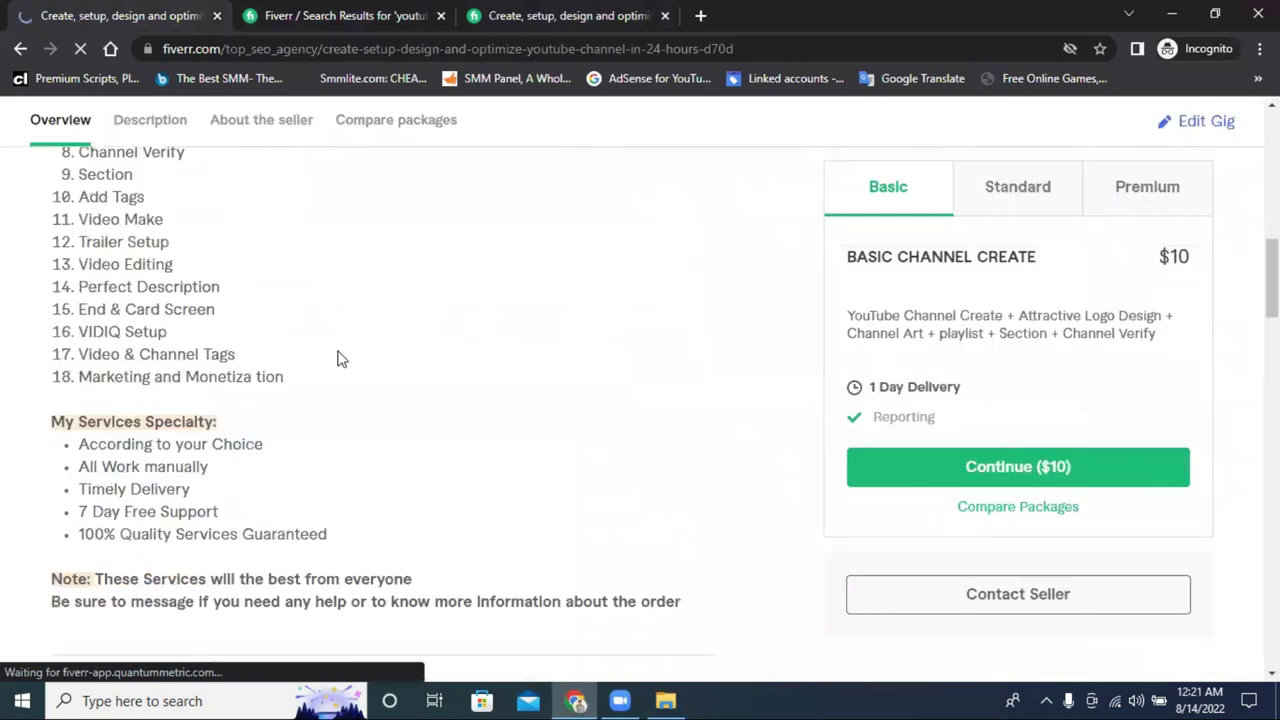
pyautogui.scroll(5, 340, 358)
pyautogui.scroll(5, 340, 358)
pyautogui.scroll(1, 643, 309)
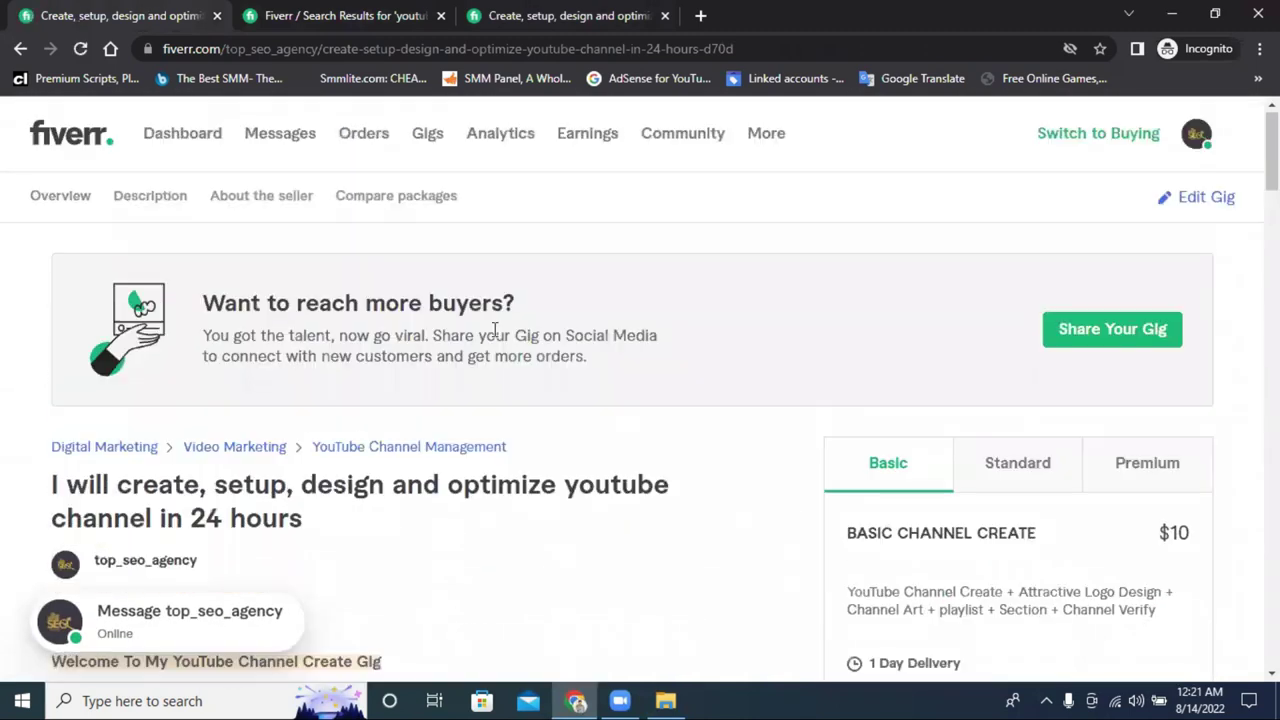
pyautogui.scroll(-2, 500, 323)
pyautogui.scroll(2, 1000, 180)
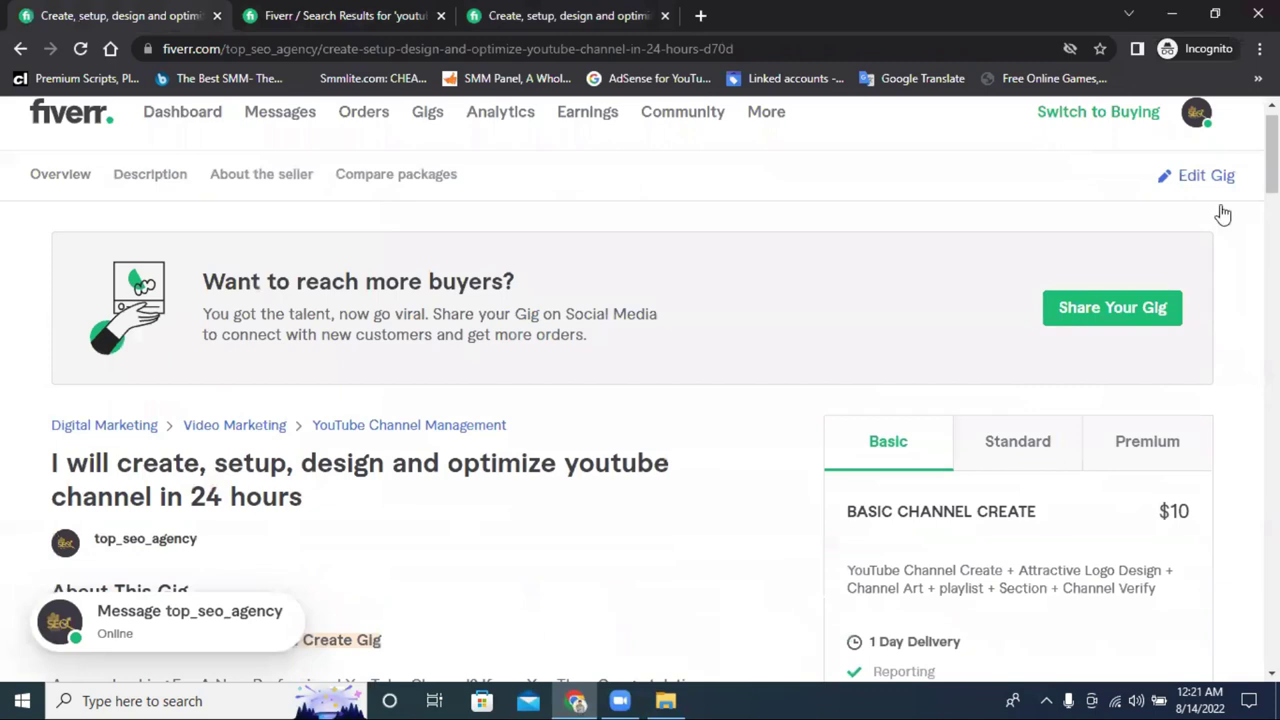
pyautogui.scroll(1, 1215, 211)
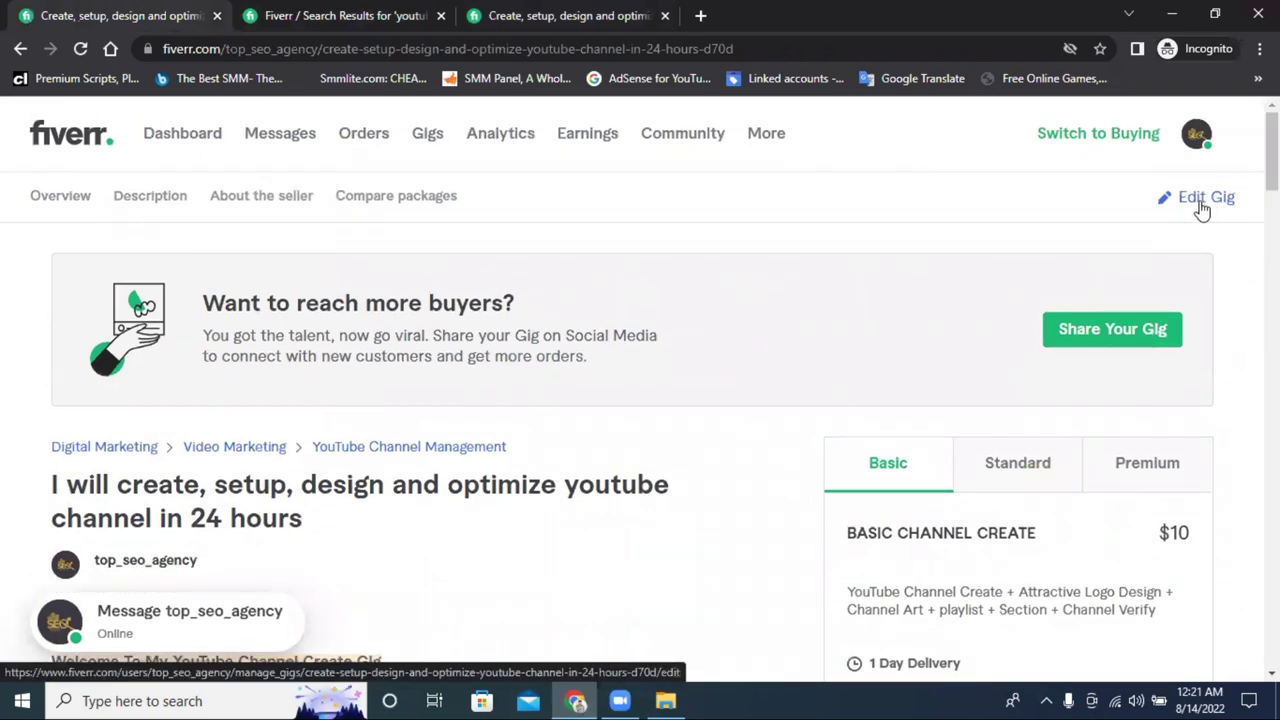
pyautogui.click(1201, 208)
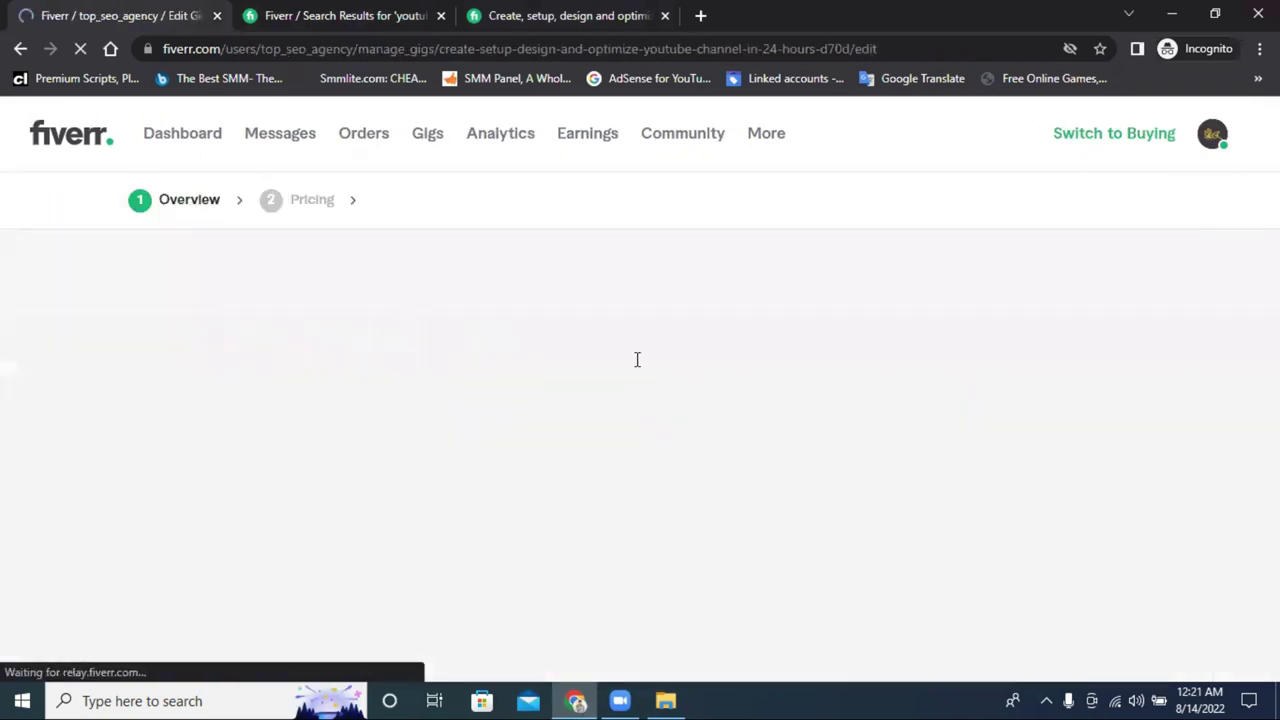
# Save the gig's Overview and Pricing sections as they are and continue to Description & FAQ
pyautogui.scroll(-2, 860, 522)
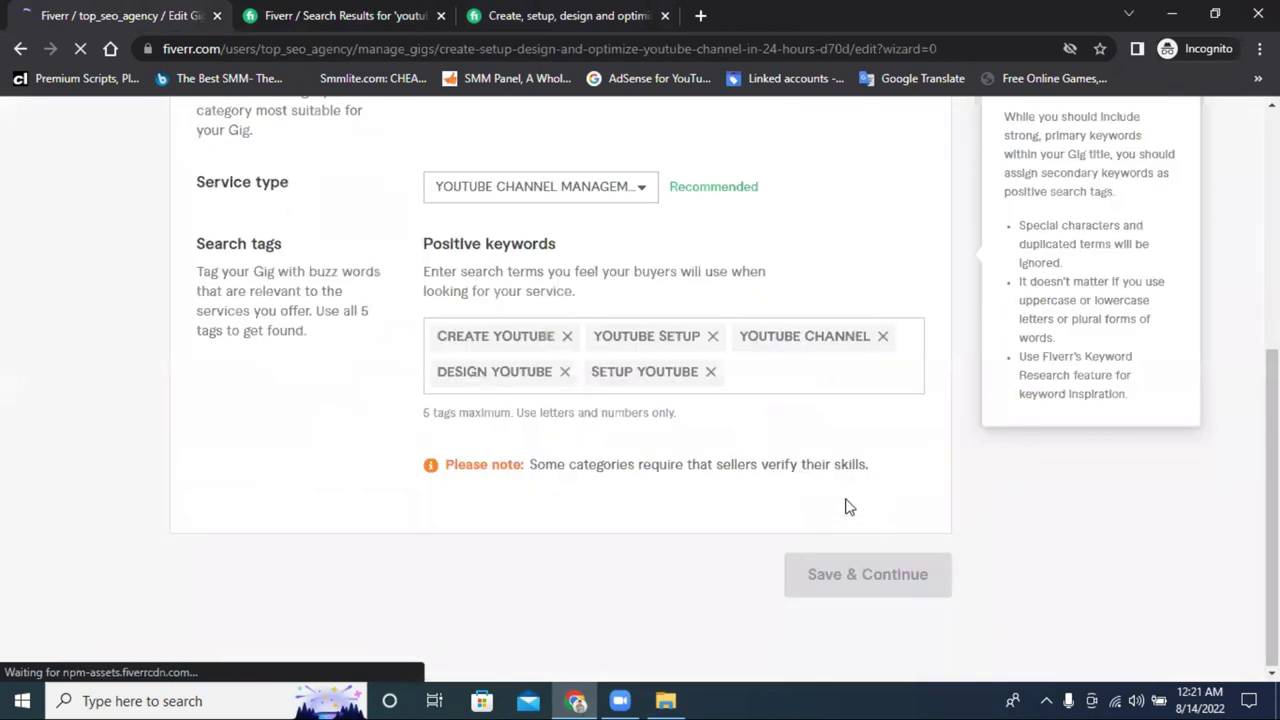
pyautogui.scroll(-3, 822, 506)
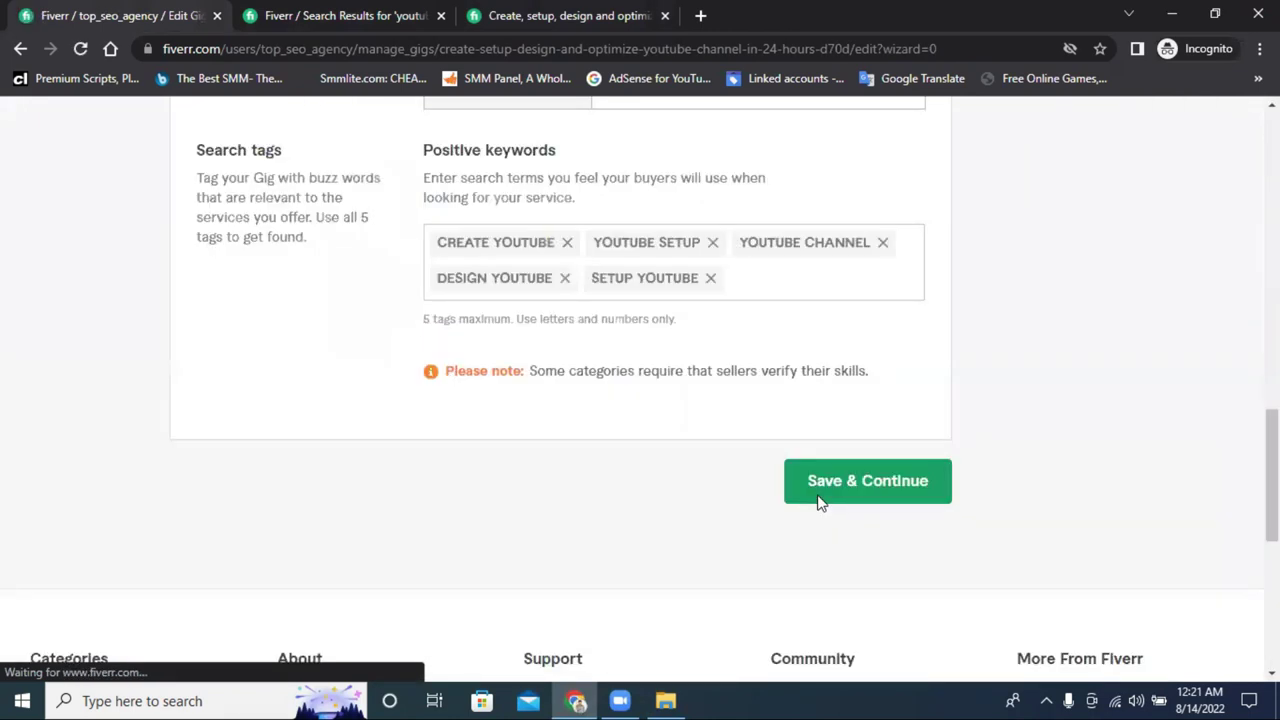
pyautogui.click(817, 500)
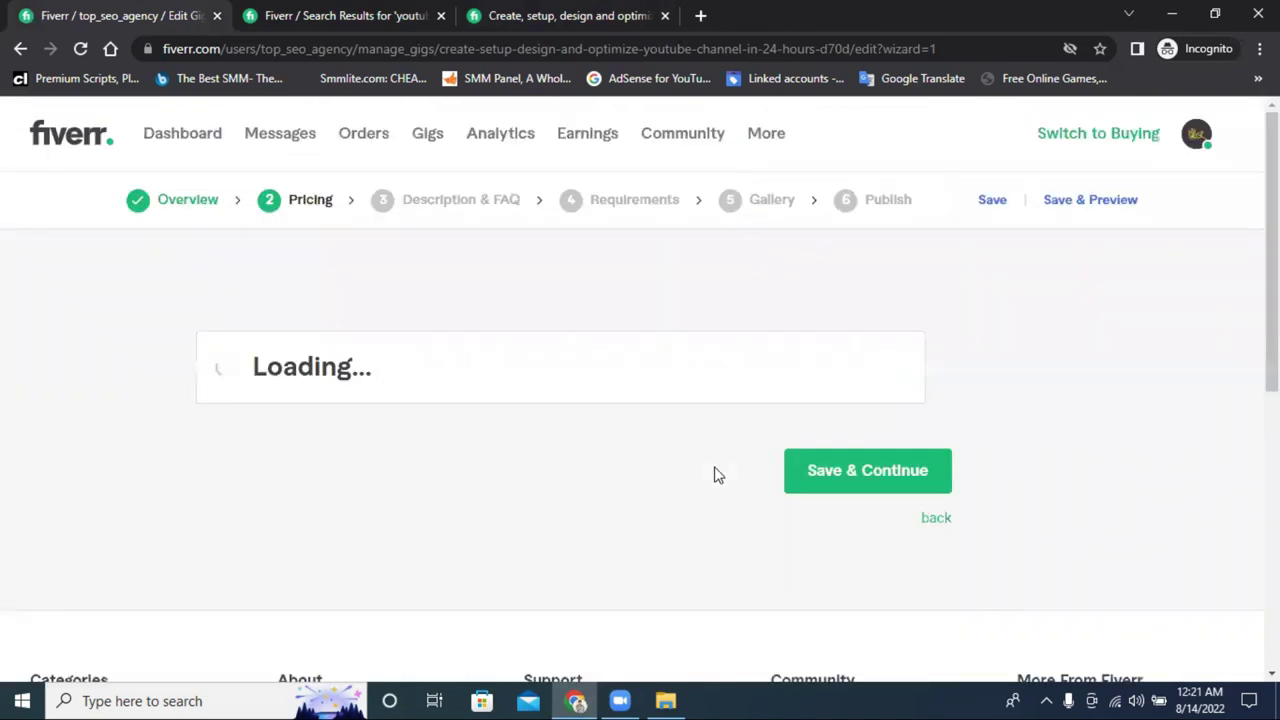
pyautogui.scroll(-5, 851, 474)
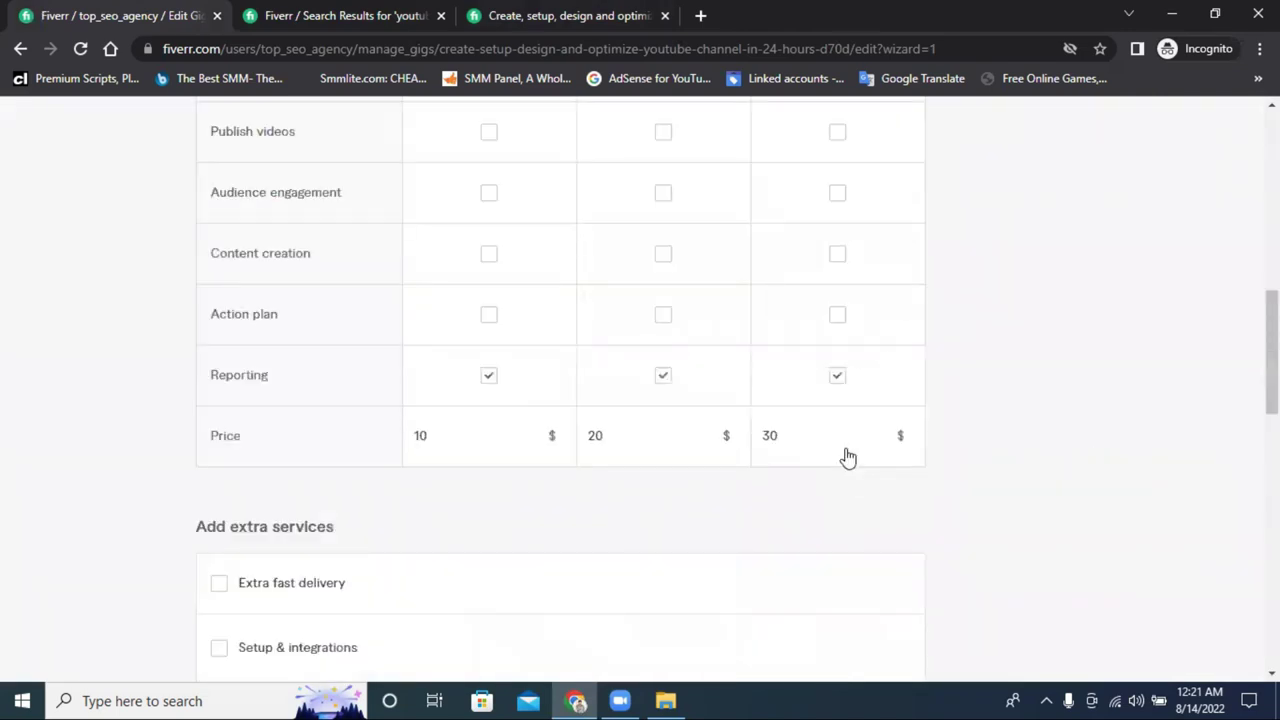
pyautogui.scroll(-6, 847, 457)
pyautogui.click(847, 457)
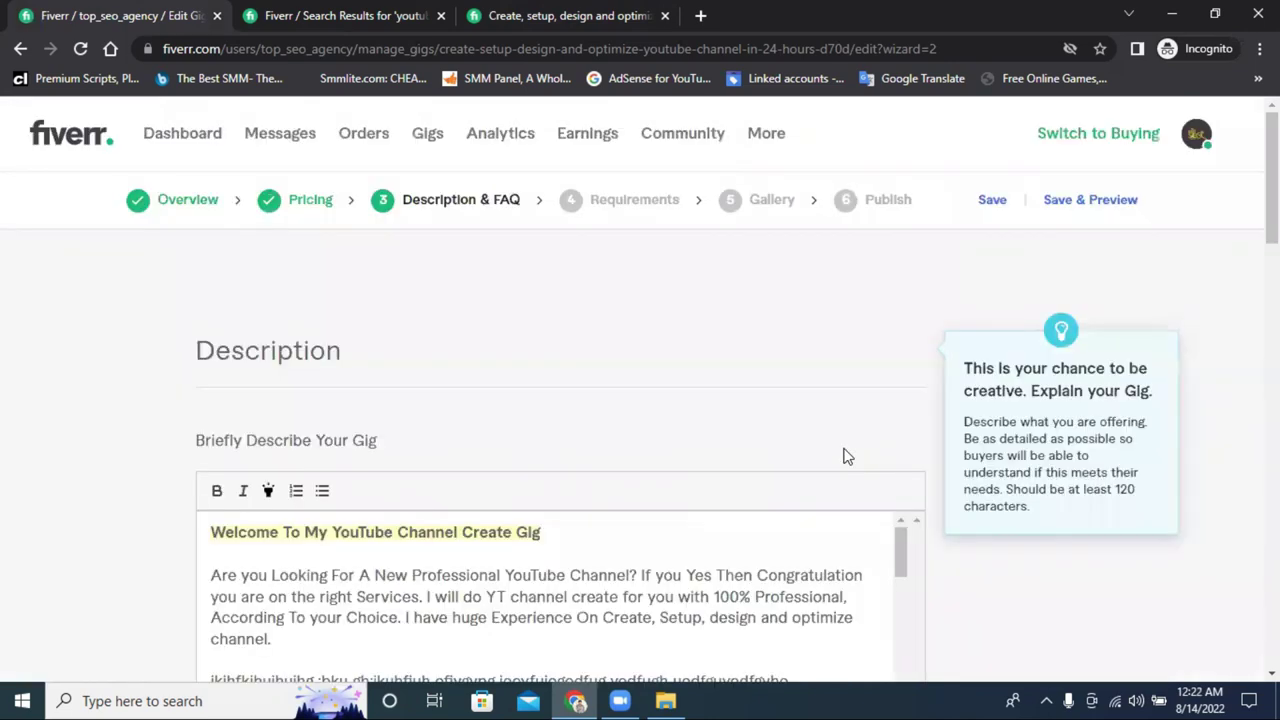
# Save the Description & FAQ and Requirements sections as they are and continue to the gig's Gallery section
pyautogui.scroll(-3, 843, 456)
pyautogui.scroll(-10, 820, 497)
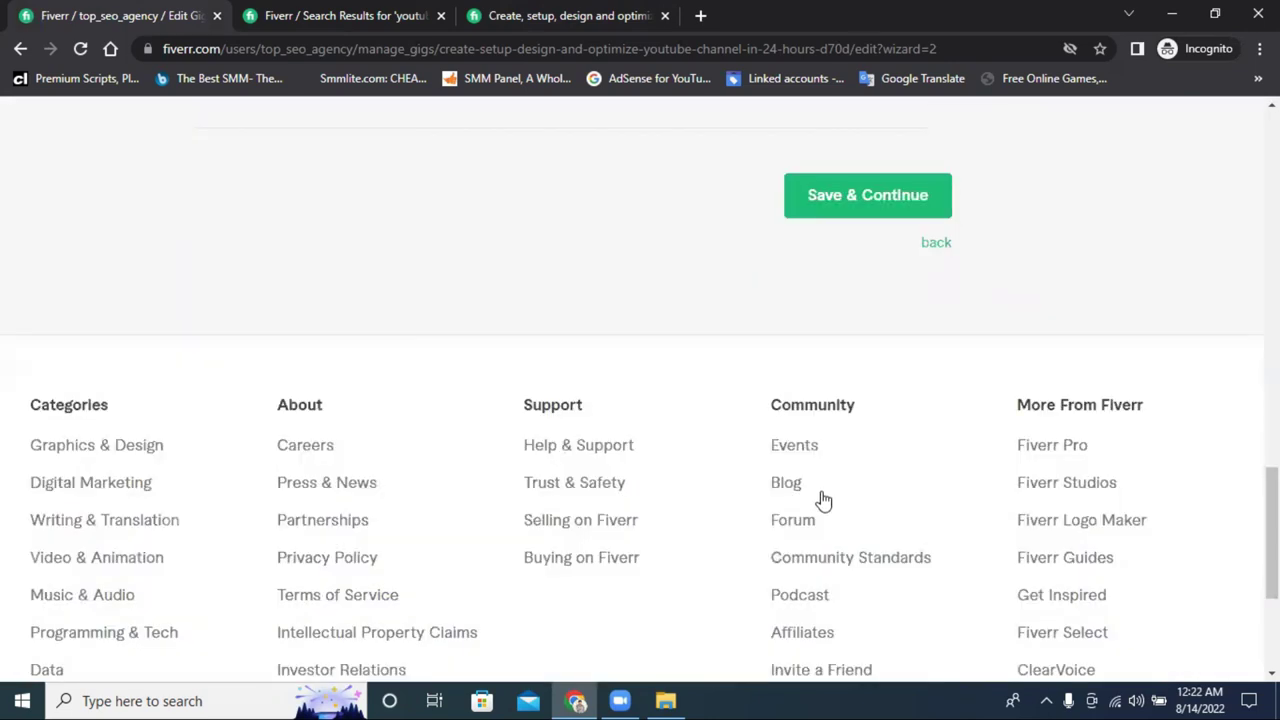
pyautogui.scroll(3, 820, 497)
pyautogui.click(821, 493)
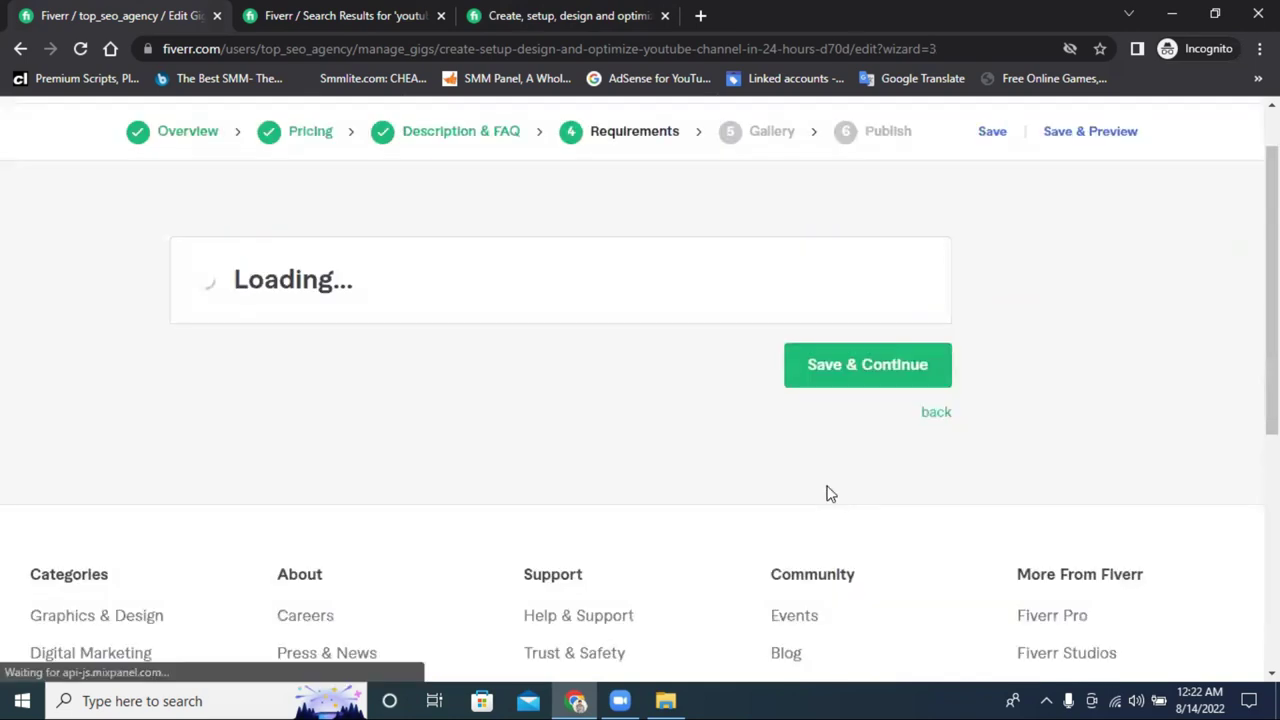
pyautogui.scroll(-3, 822, 345)
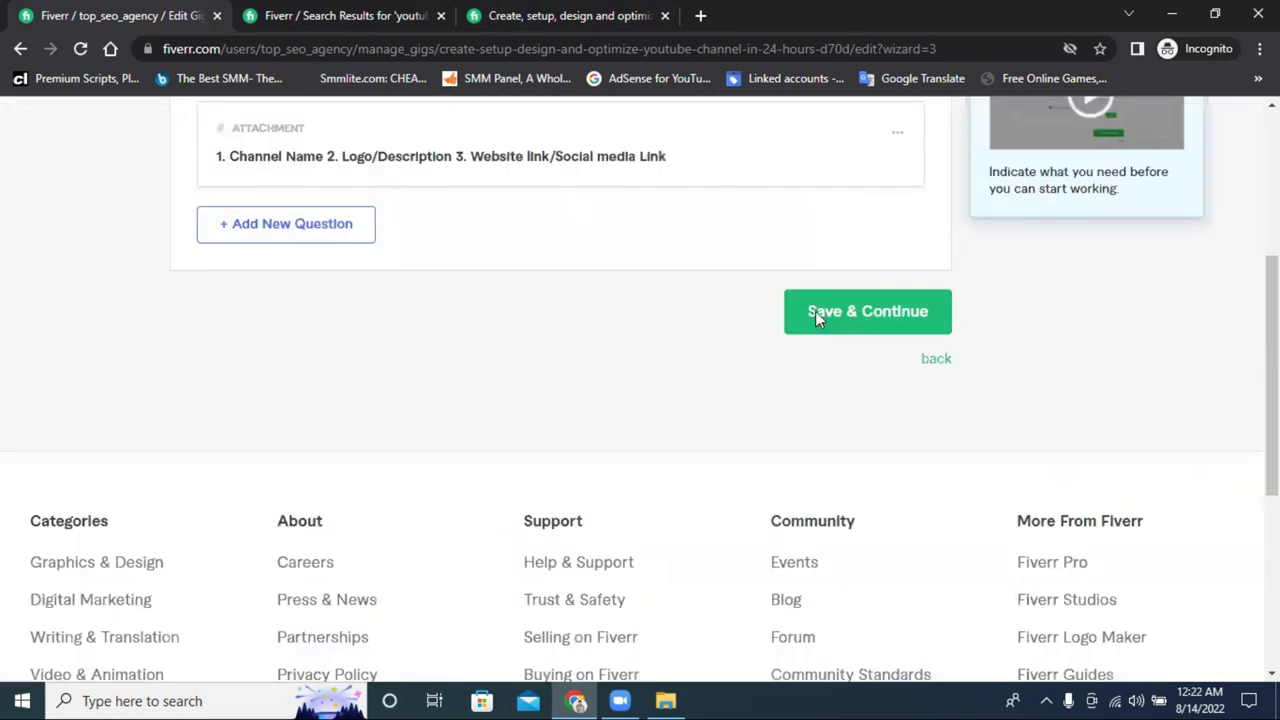
pyautogui.click(815, 311)
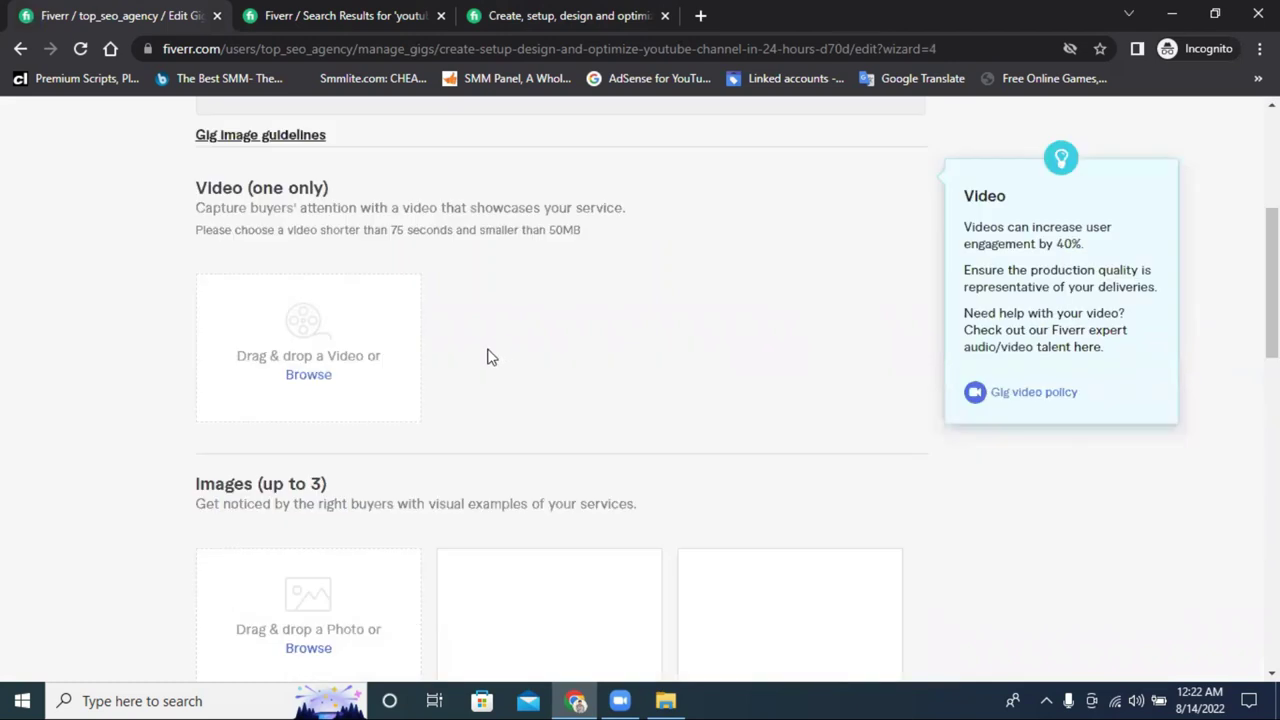
pyautogui.scroll(-2, 490, 357)
pyautogui.press('F5')
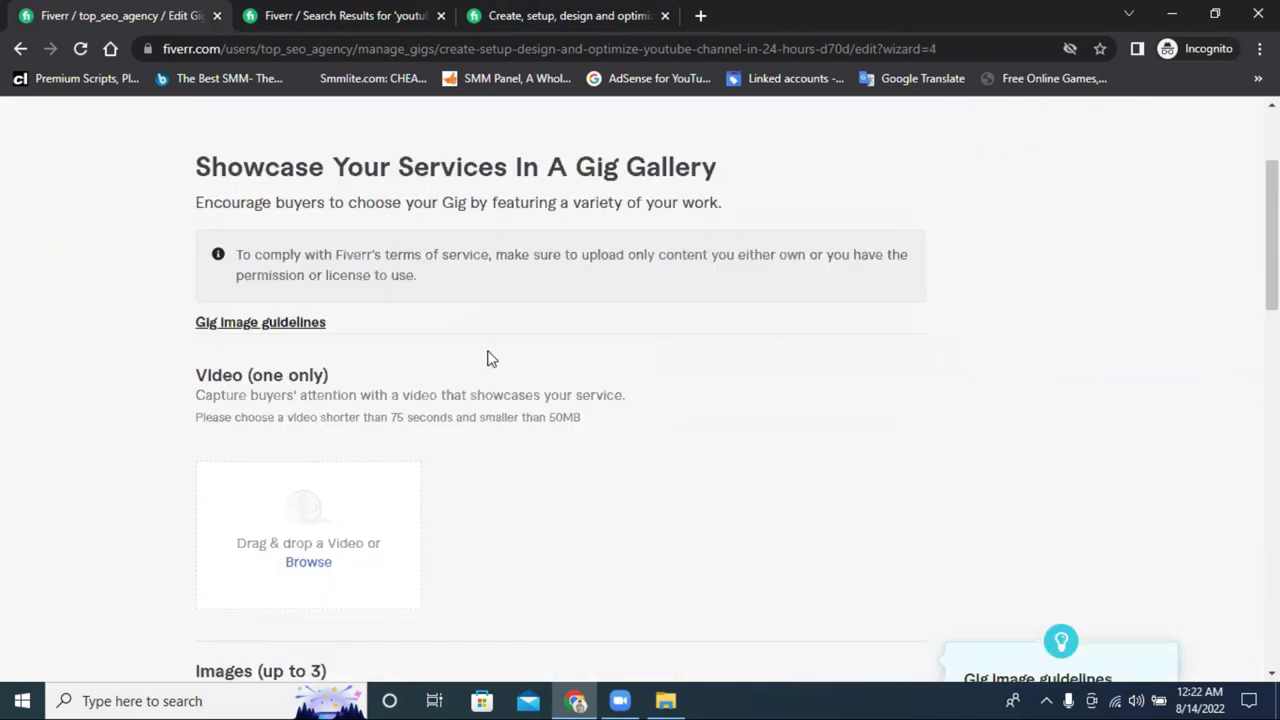